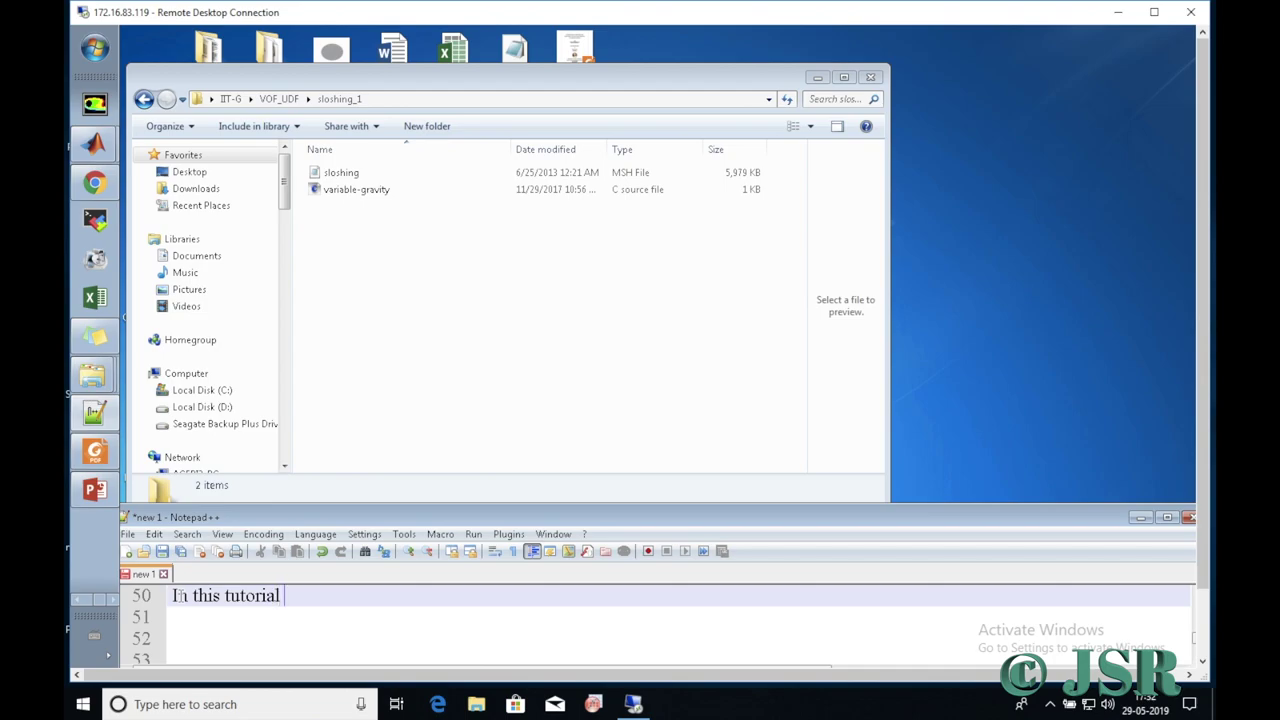
# Step: Complete the line "In this tutorial" with "we will learn the following objectives:" and begin a new line
pyautogui.write('we will l')
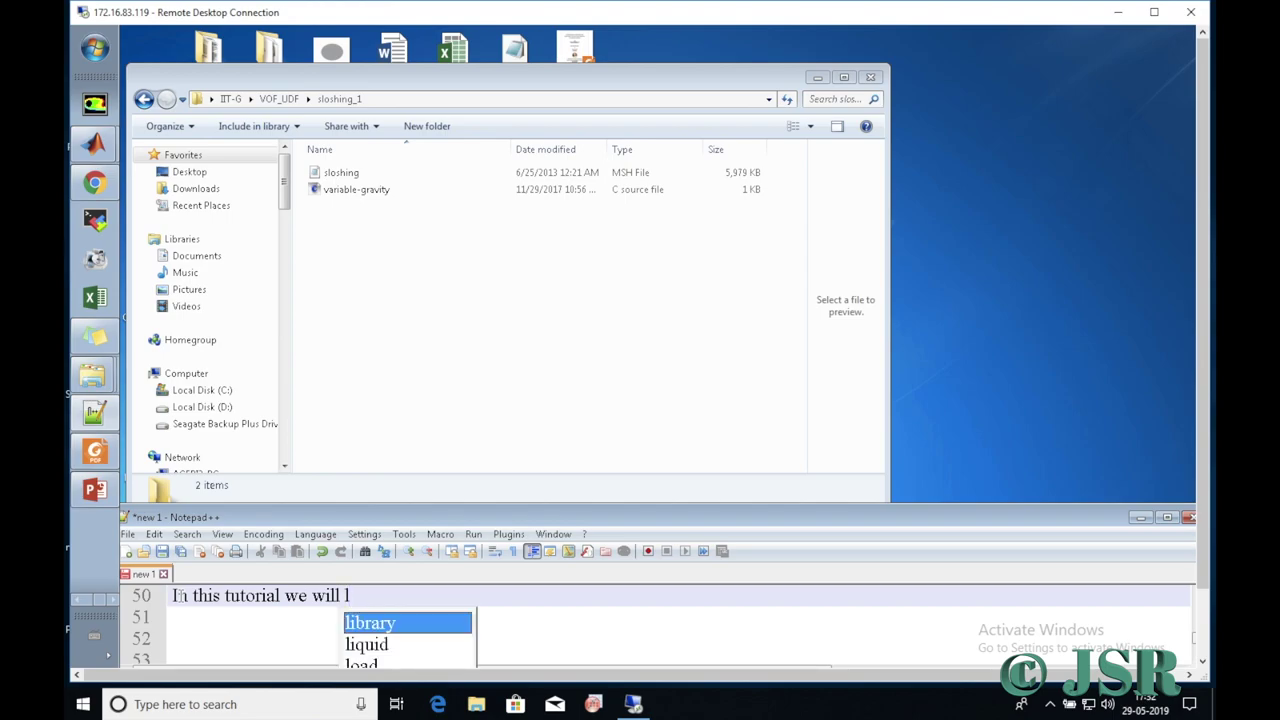
pyautogui.write('earn the ')
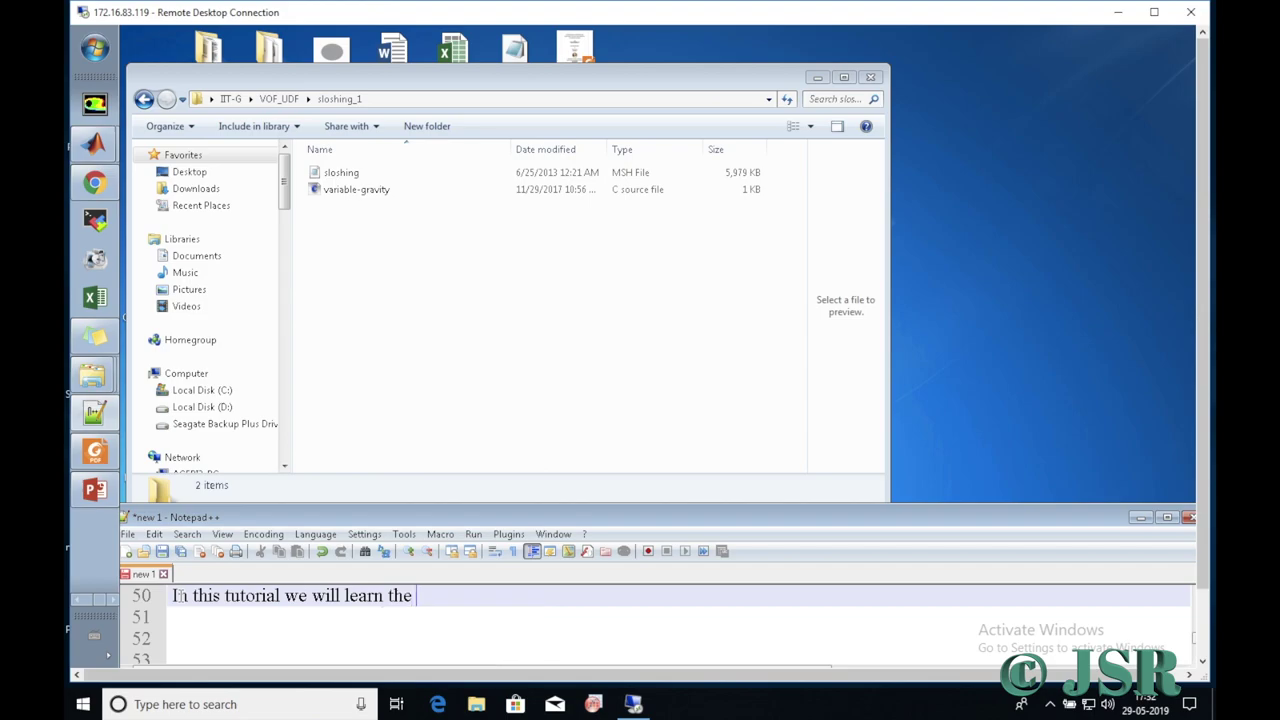
pyautogui.write('following')
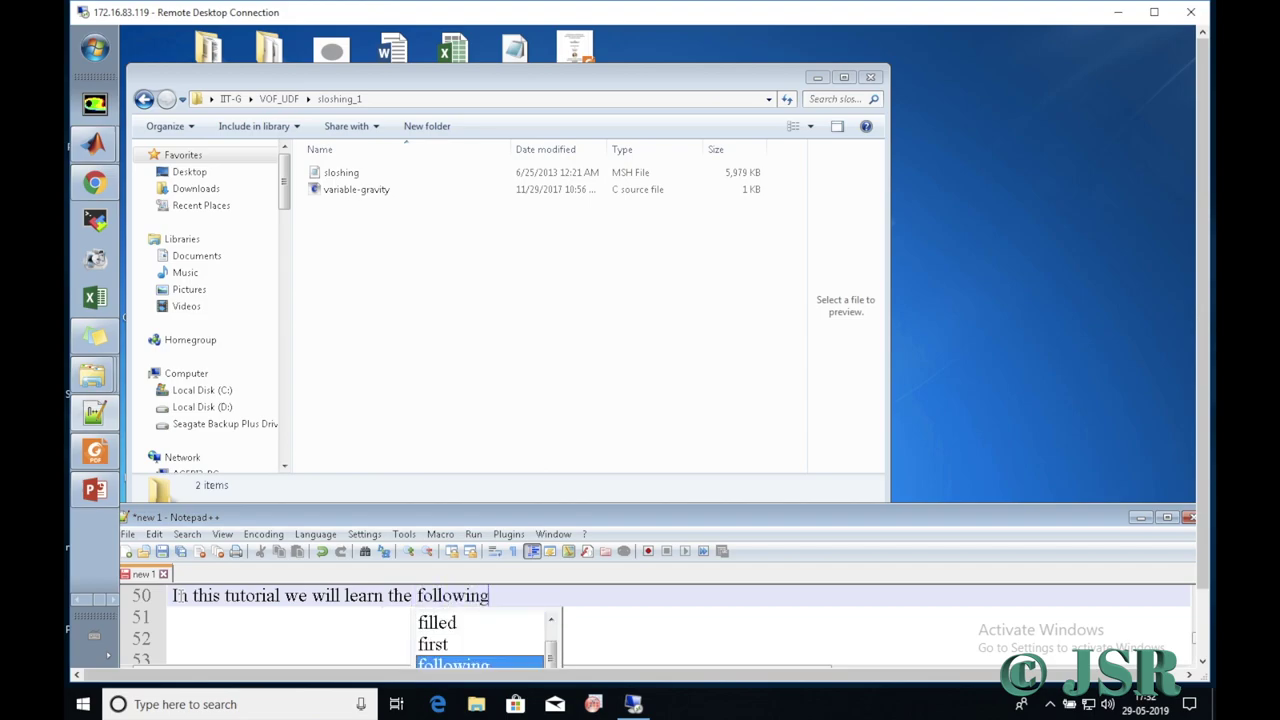
pyautogui.press('Return')
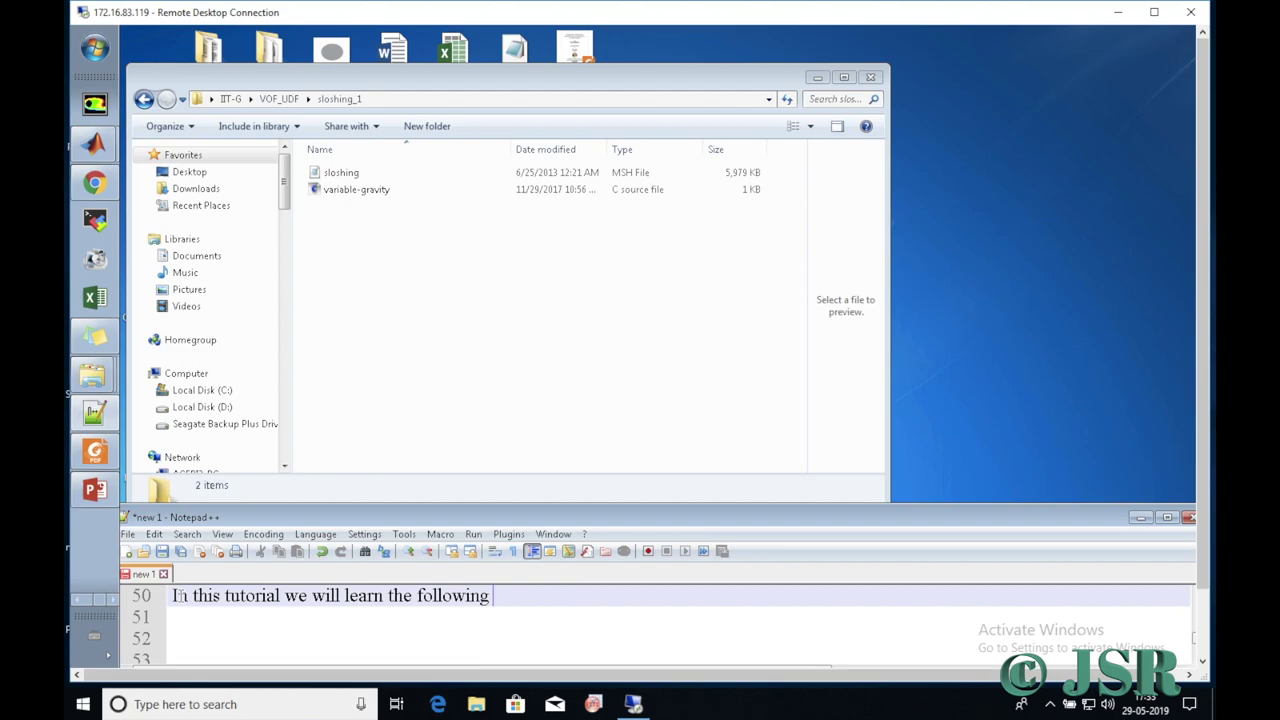
pyautogui.write('objective s:')
pyautogui.press('Return')
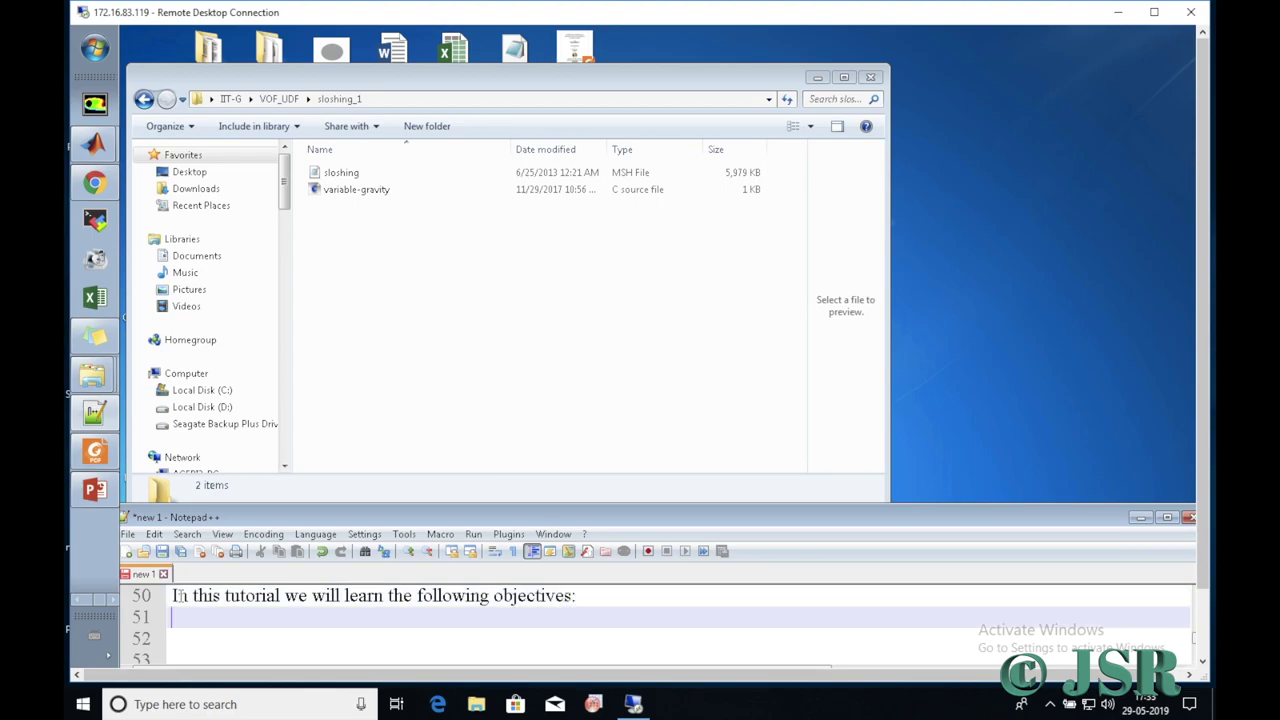
# Step: Write the first objective, "> Use of Volume of Fluid Model", on its own line below the introductory sentence
pyautogui.write('> Us')
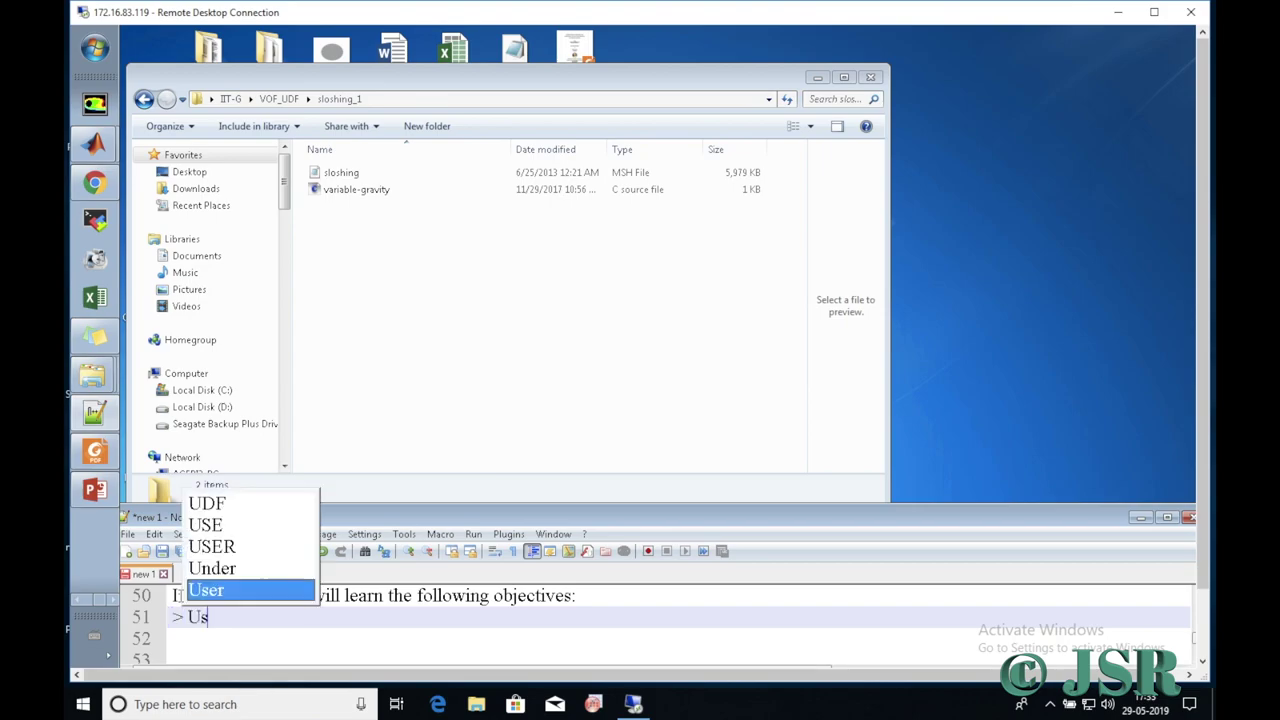
pyautogui.write('e of')
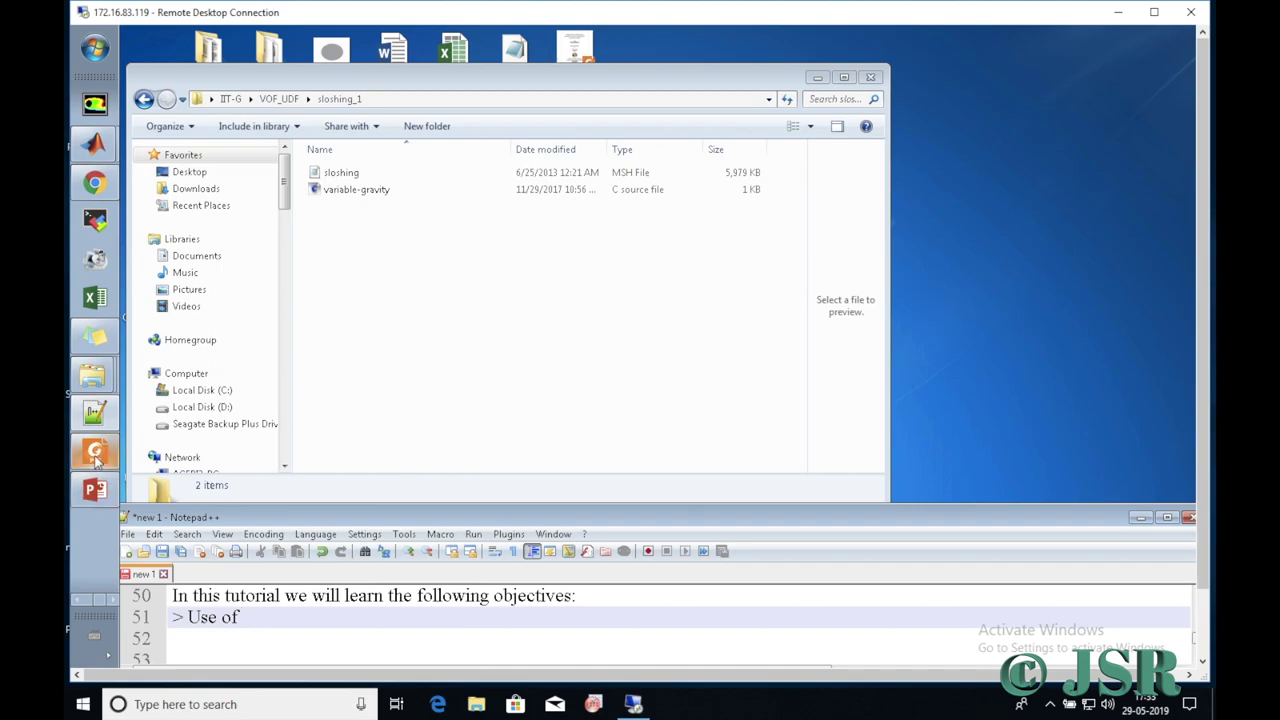
pyautogui.moveTo(96, 455)
pyautogui.write('V')
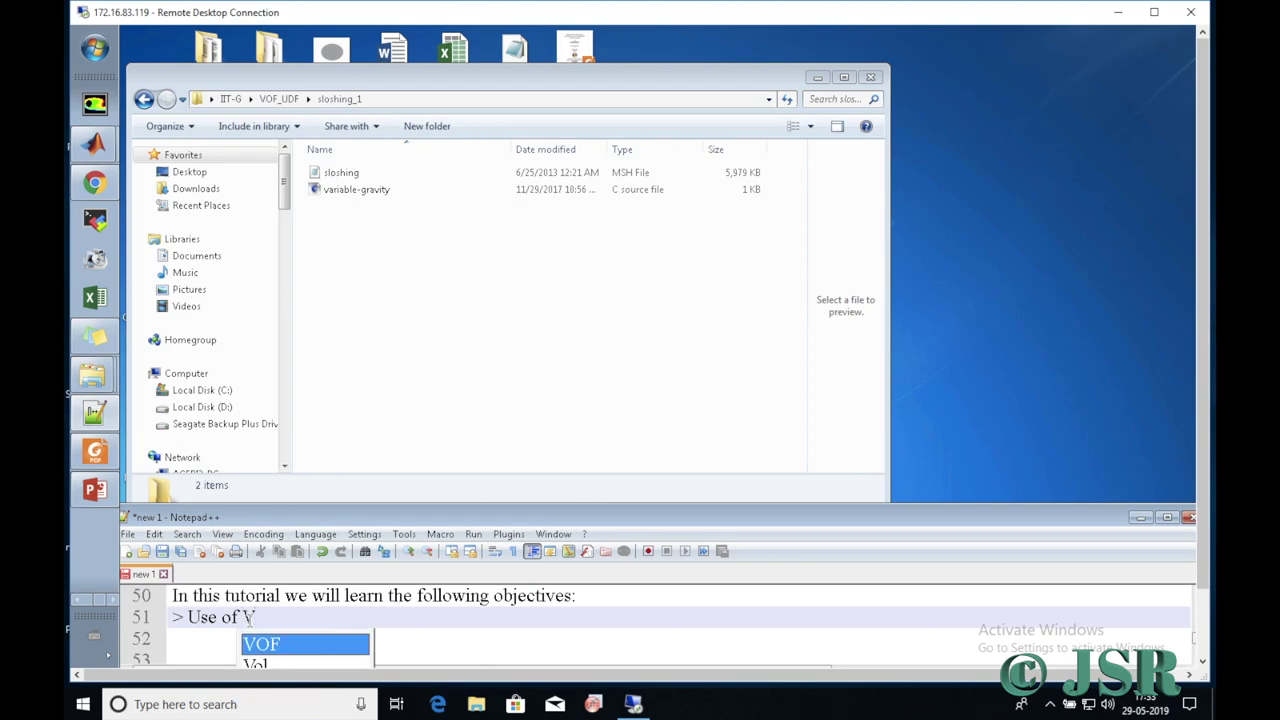
pyautogui.write('olum')
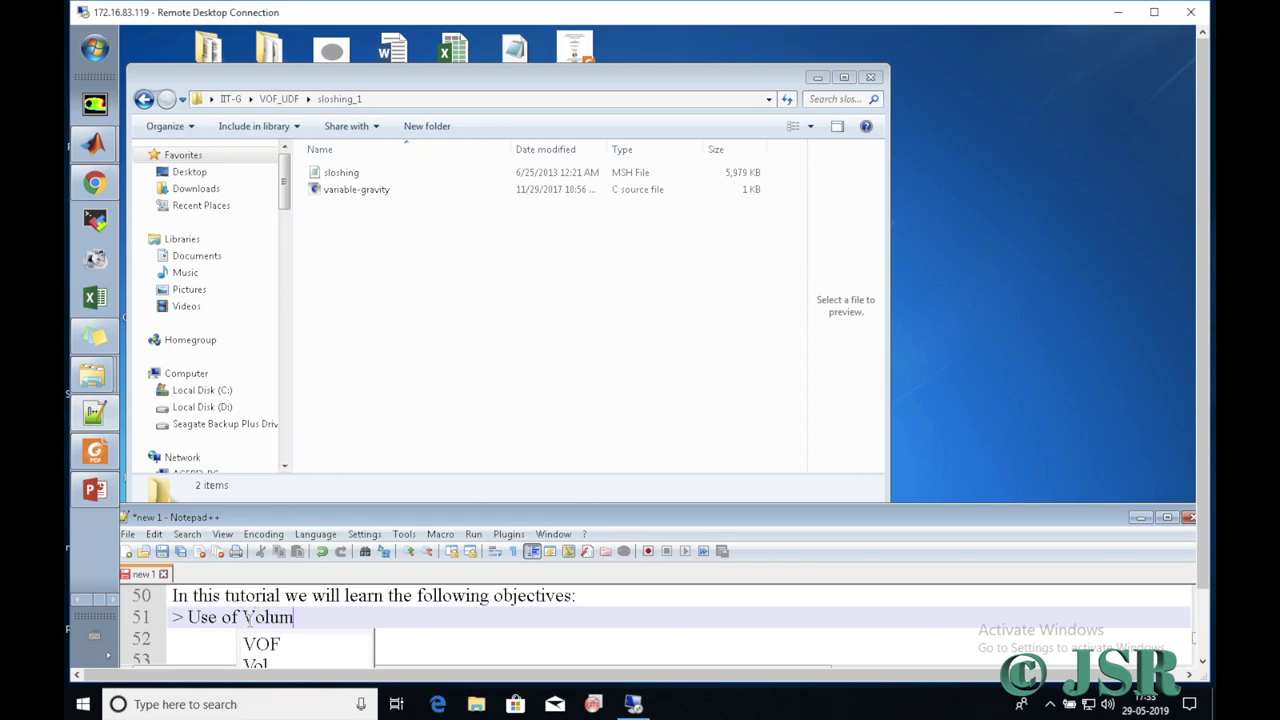
pyautogui.write('e of F')
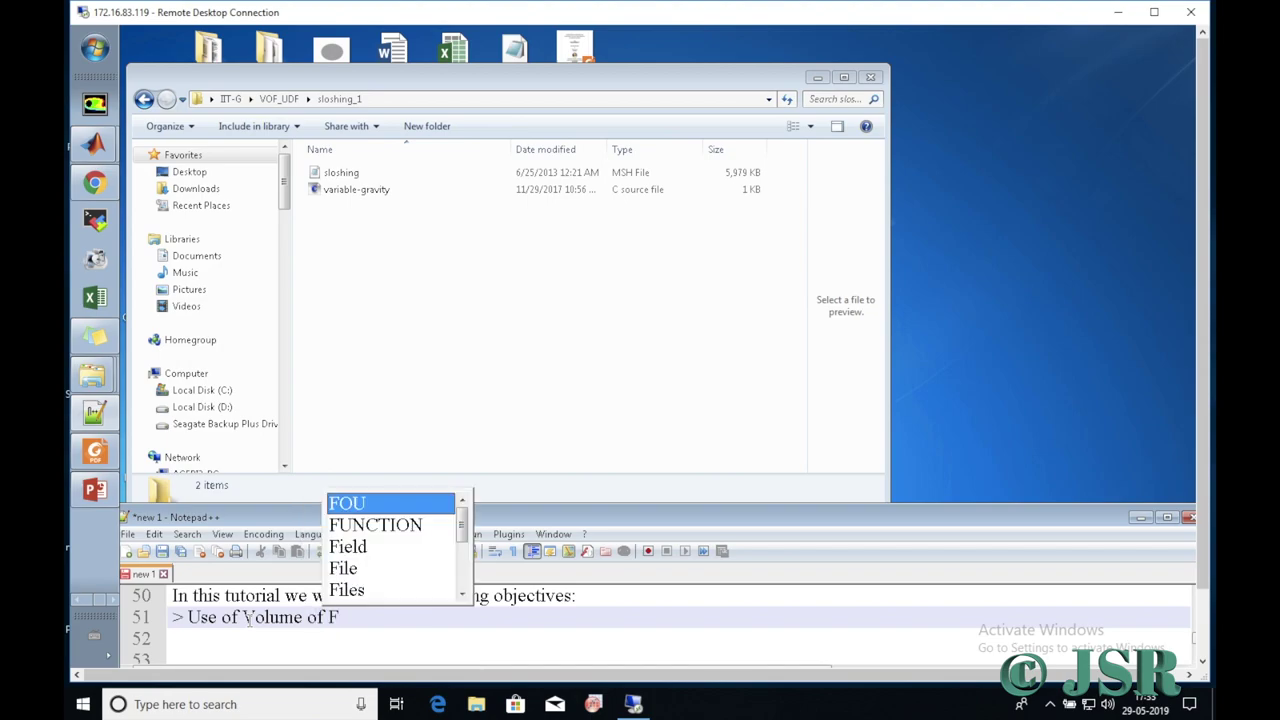
pyautogui.write('luid ')
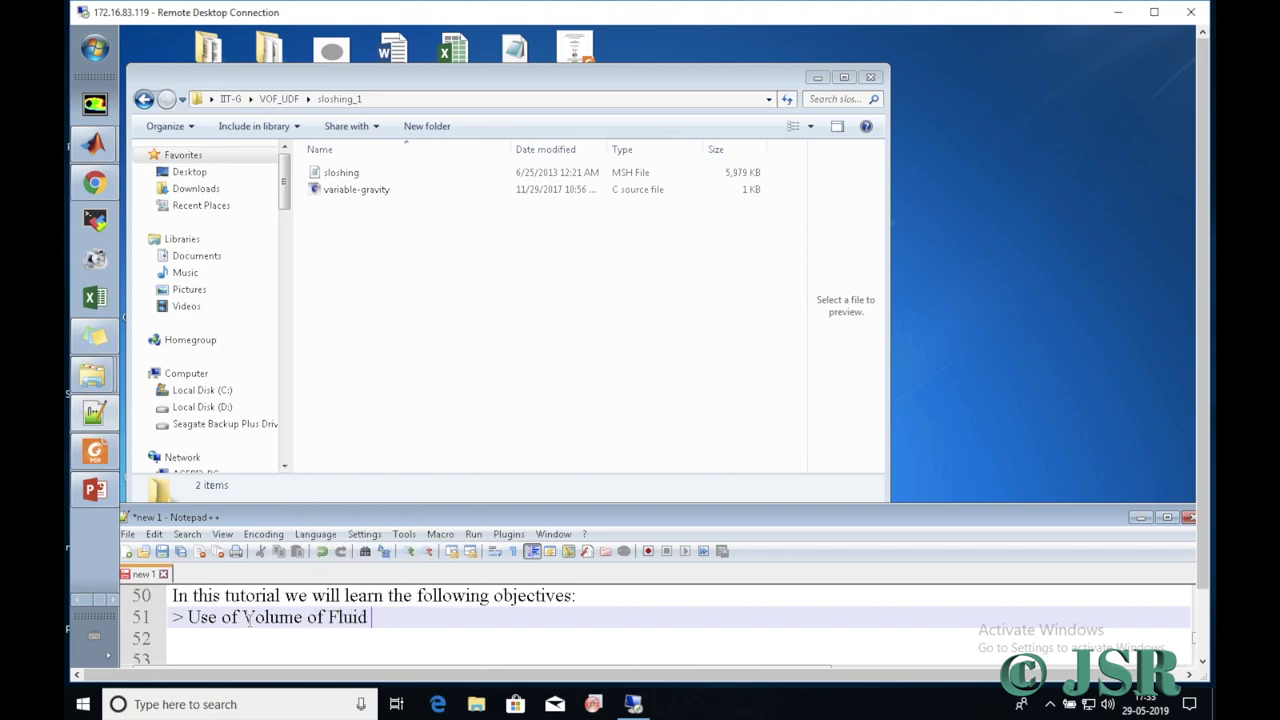
pyautogui.write('Model')
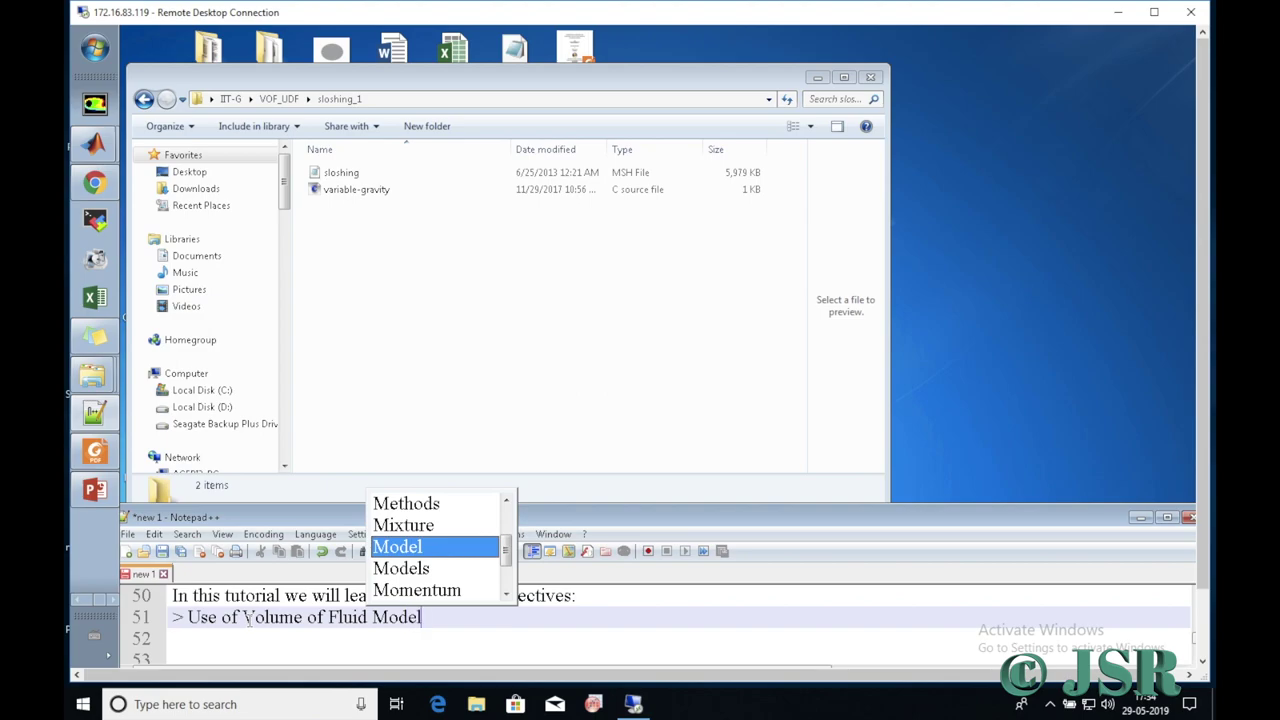
pyautogui.press('Return')
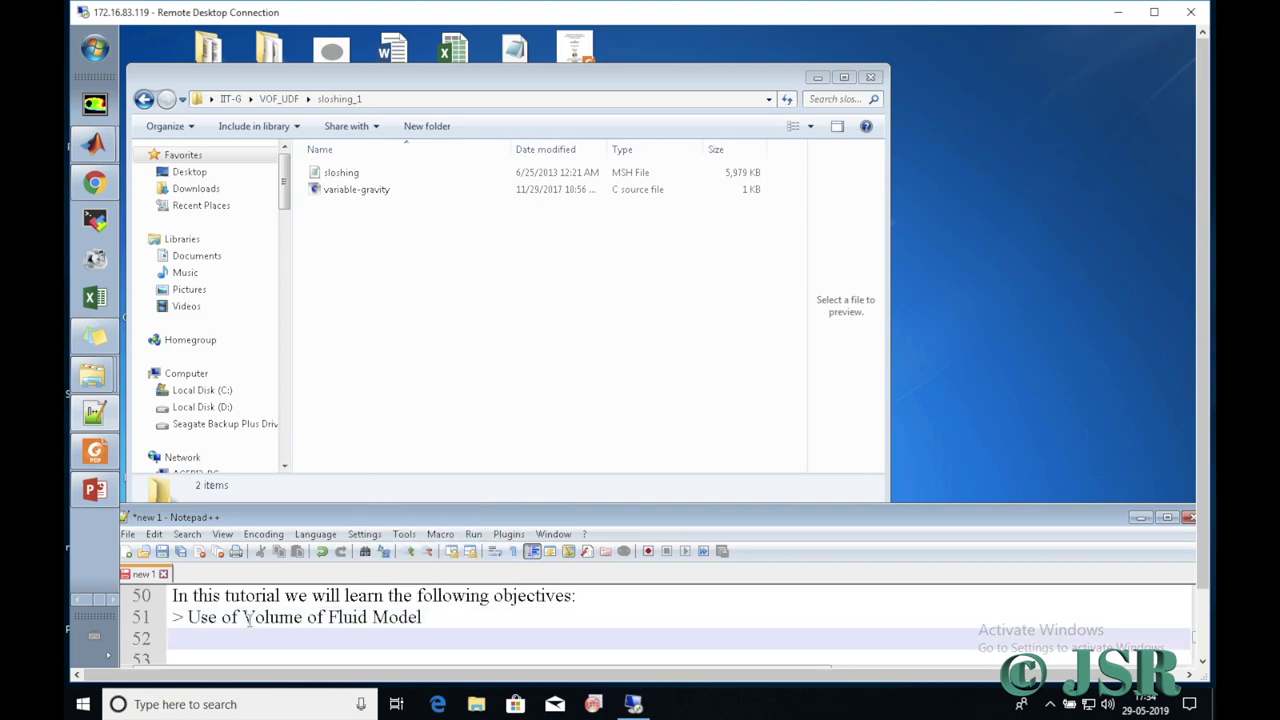
# Step: Add the second objective line, "> Use of UDF to specify the gravity in the problem"
pyautogui.write('> Use of U')
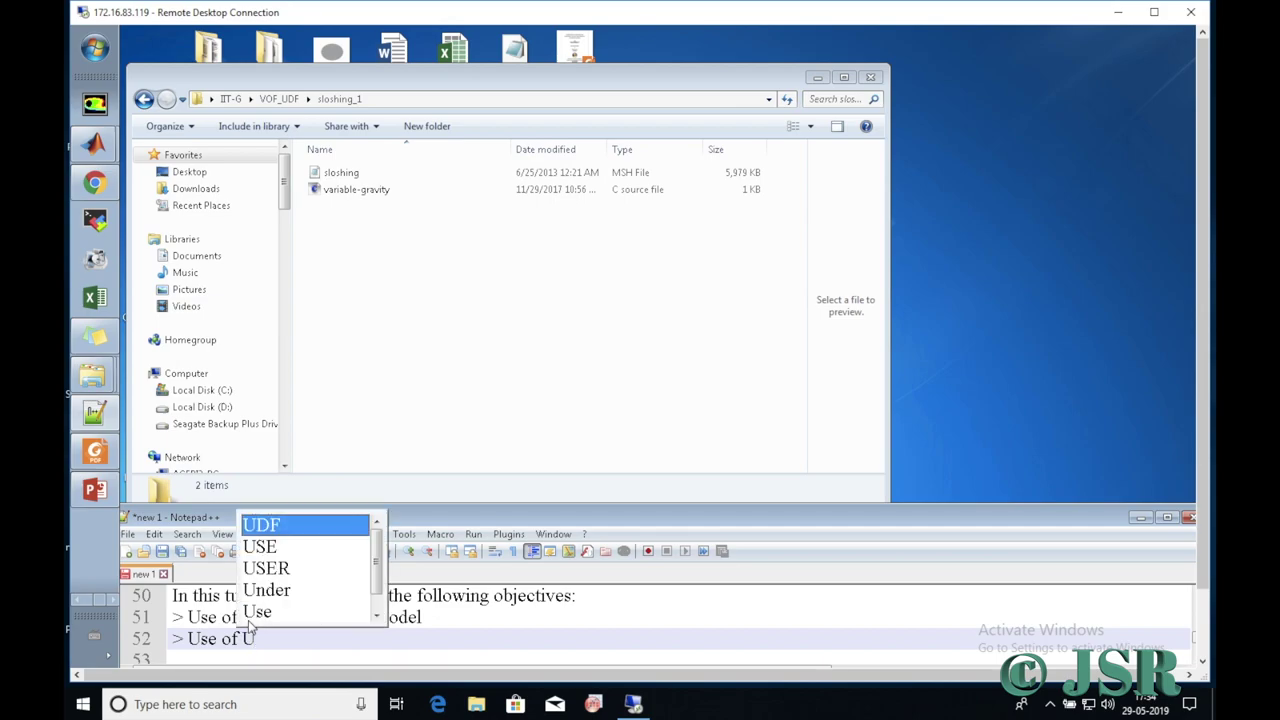
pyautogui.write('DF')
pyautogui.press('Escape')
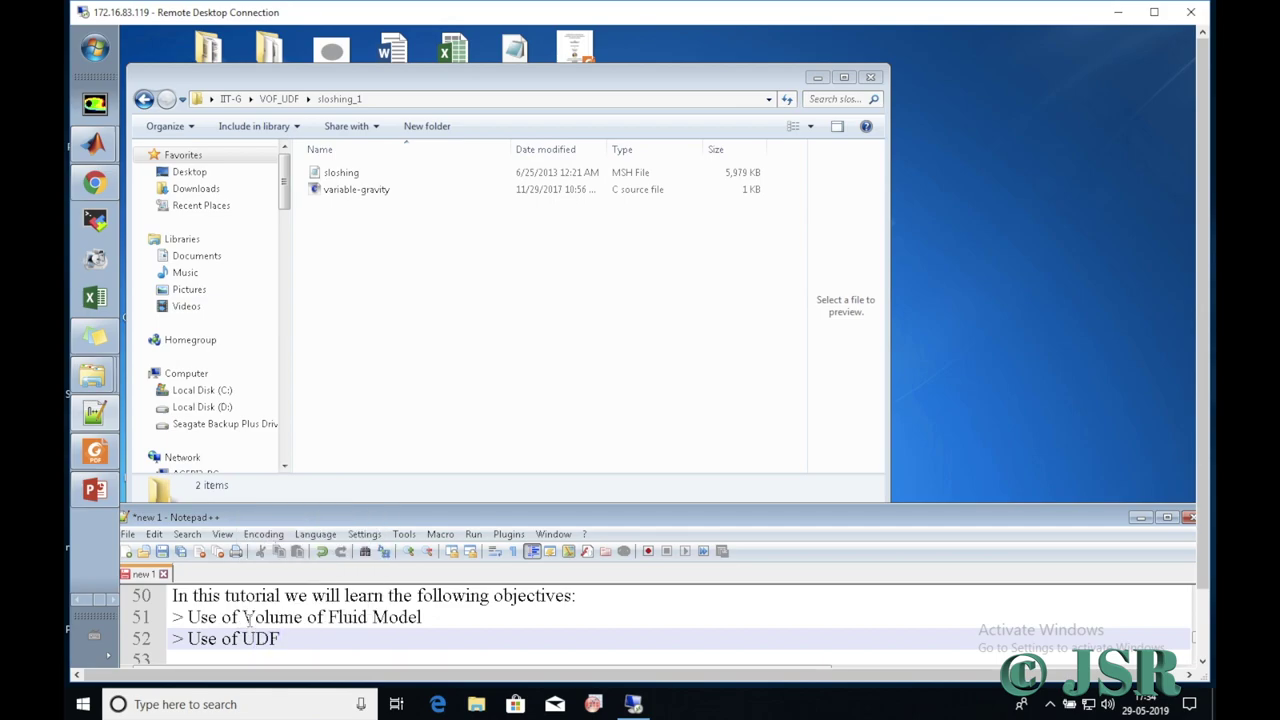
pyautogui.write('to s')
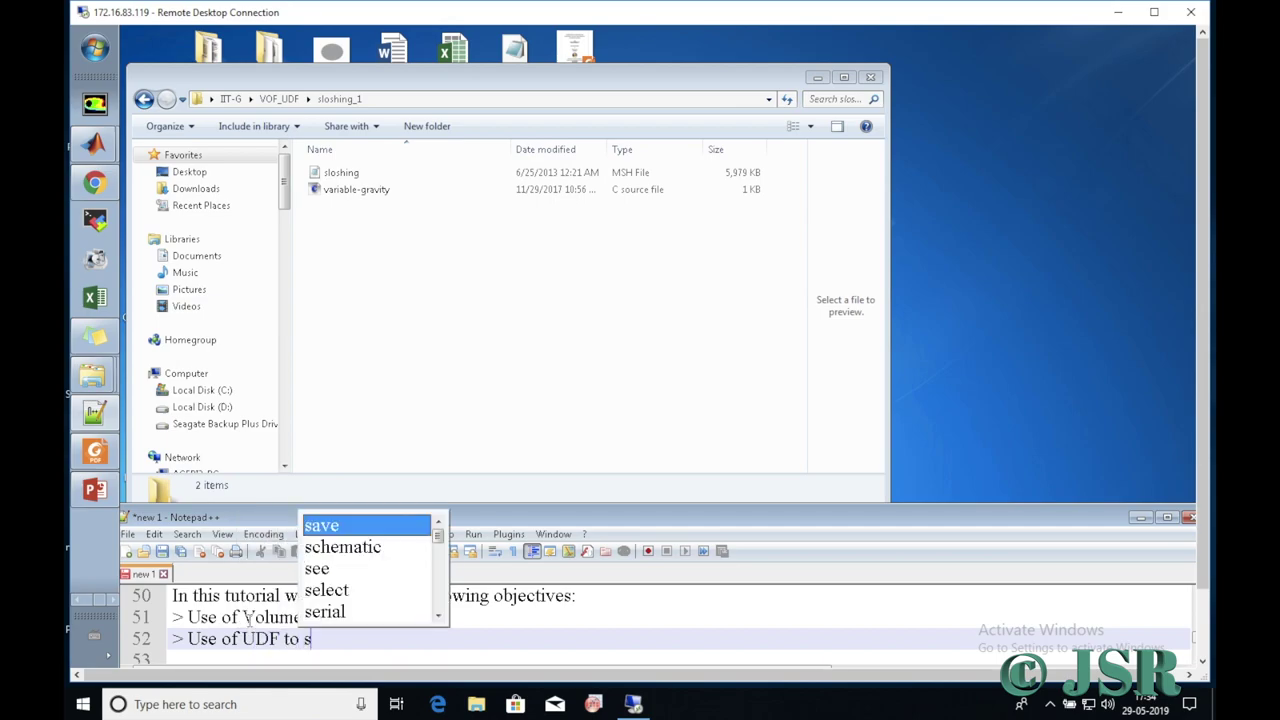
pyautogui.write('pecify')
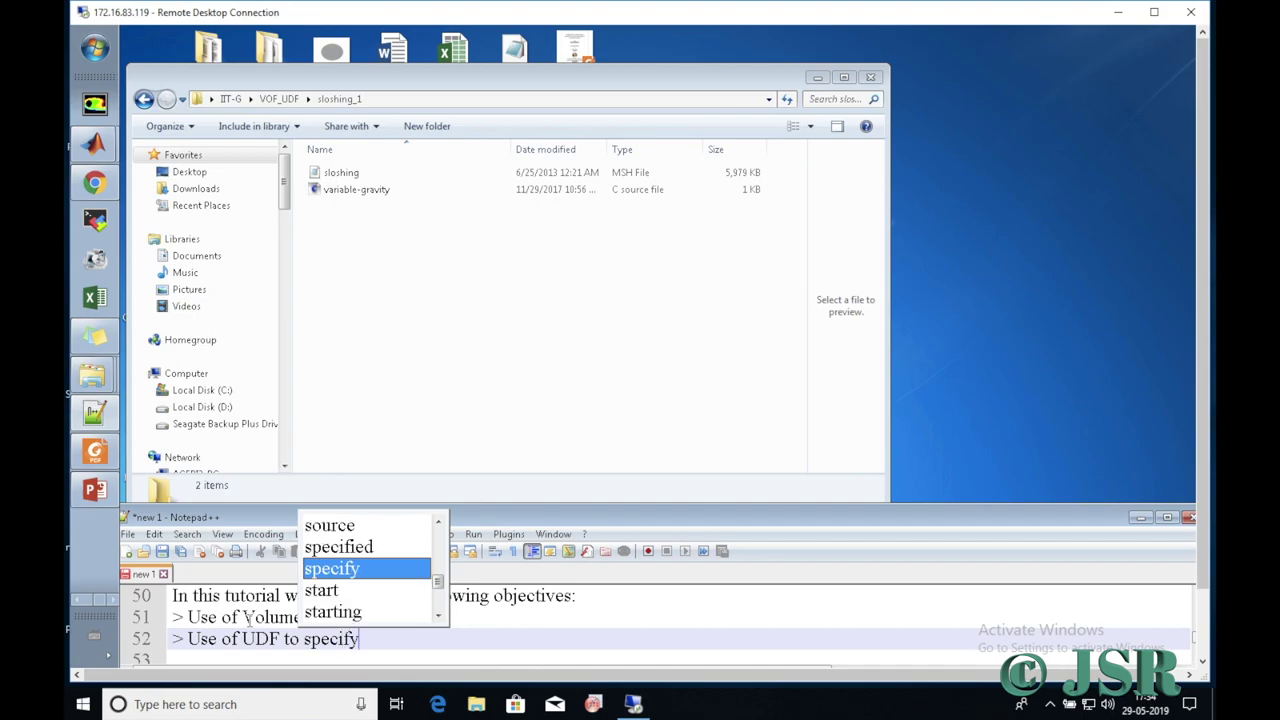
pyautogui.press('Escape')
pyautogui.write('the')
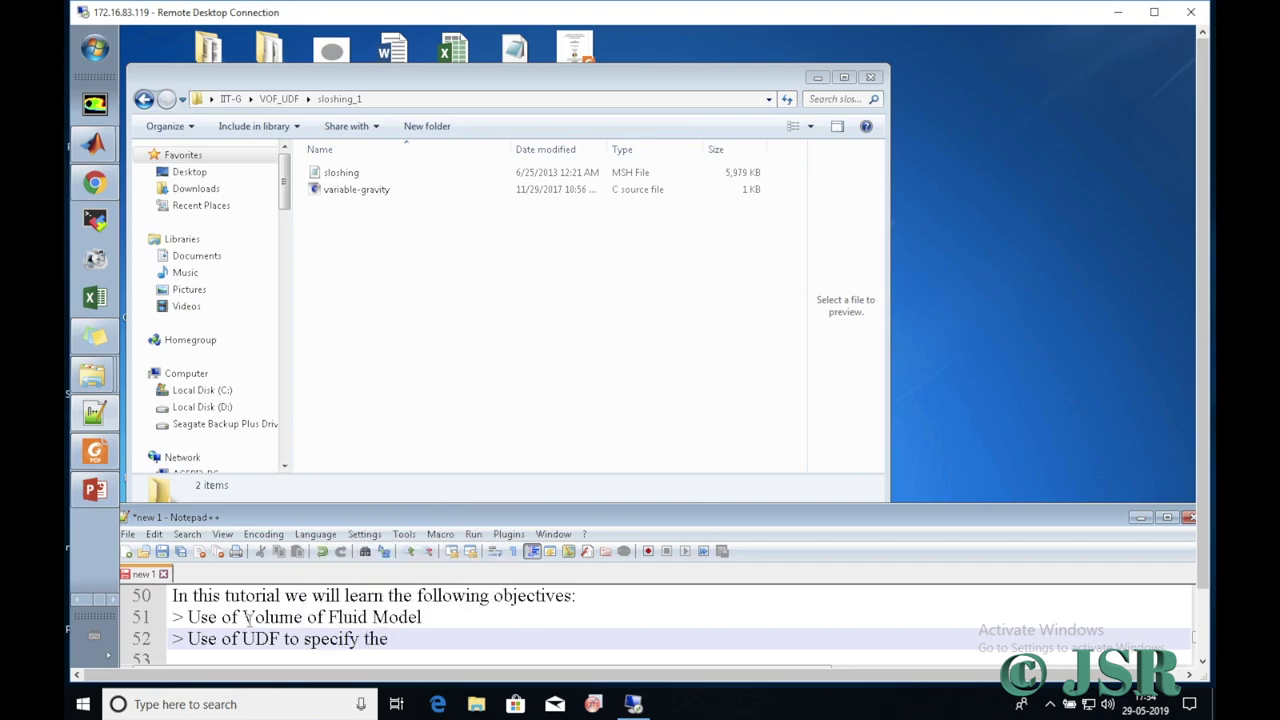
pyautogui.write(' gravi')
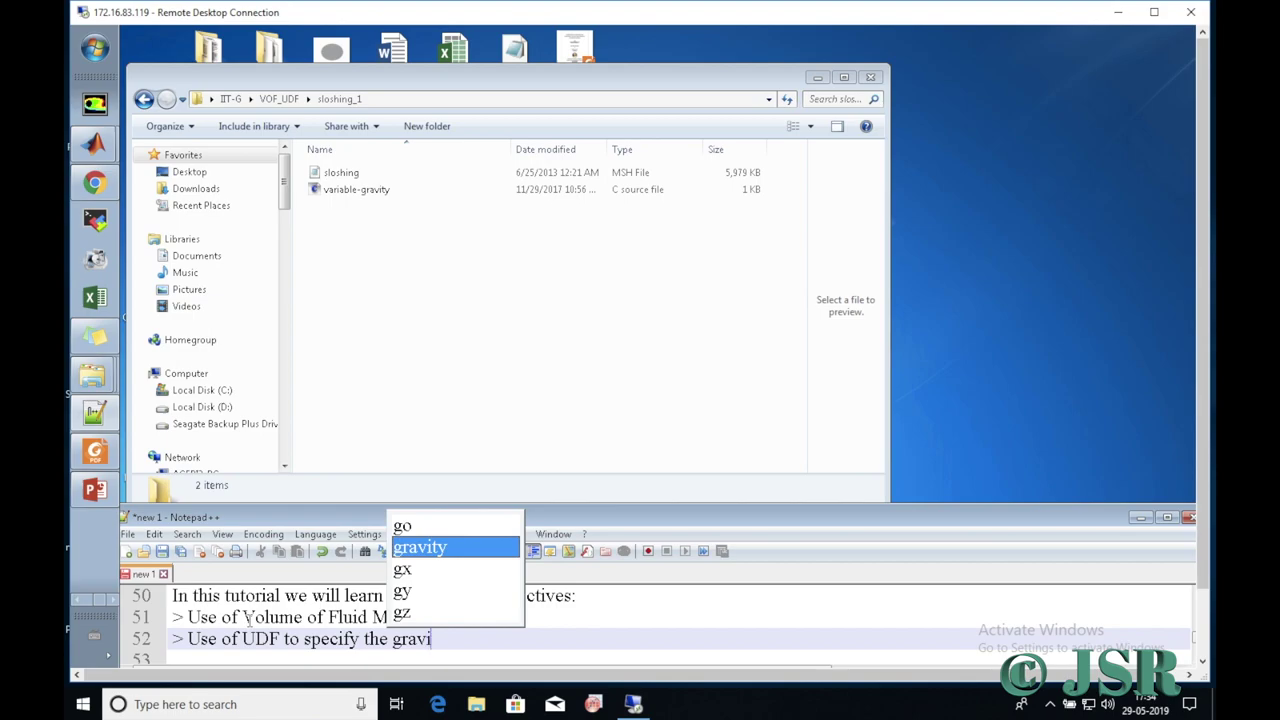
pyautogui.write('ty')
pyautogui.press('Escape')
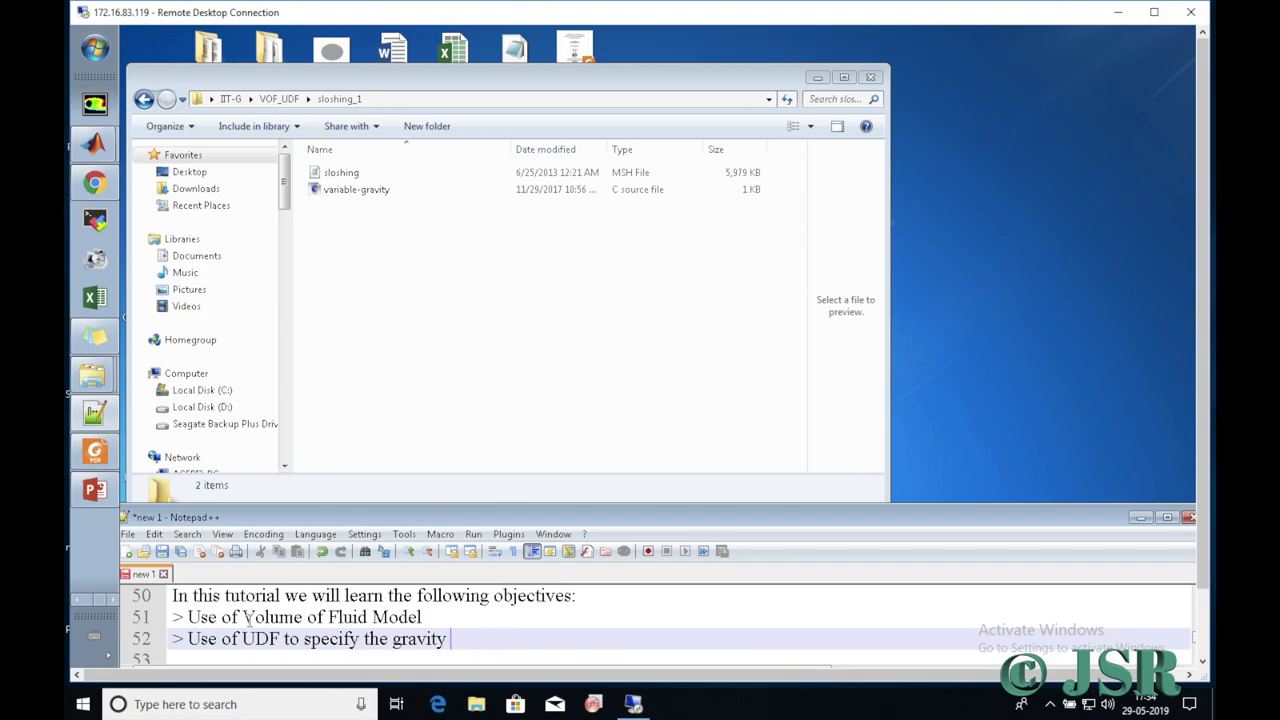
pyautogui.write('in the pro')
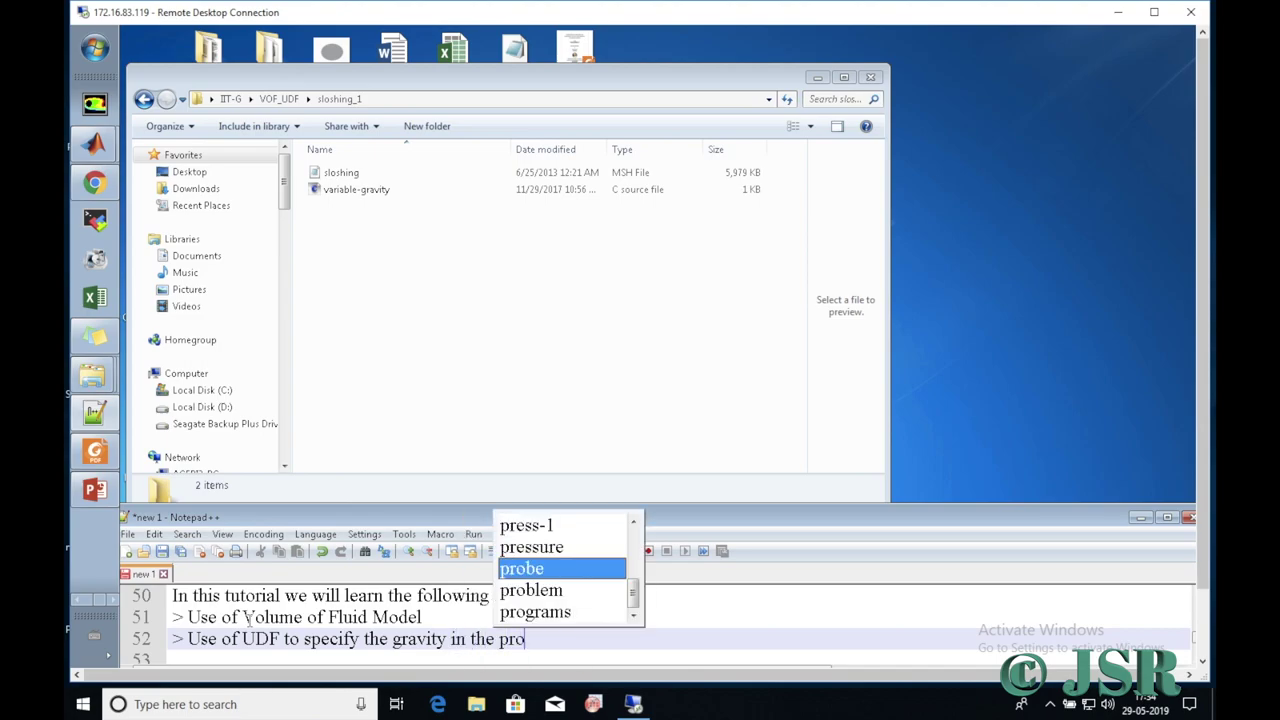
pyautogui.write('blem')
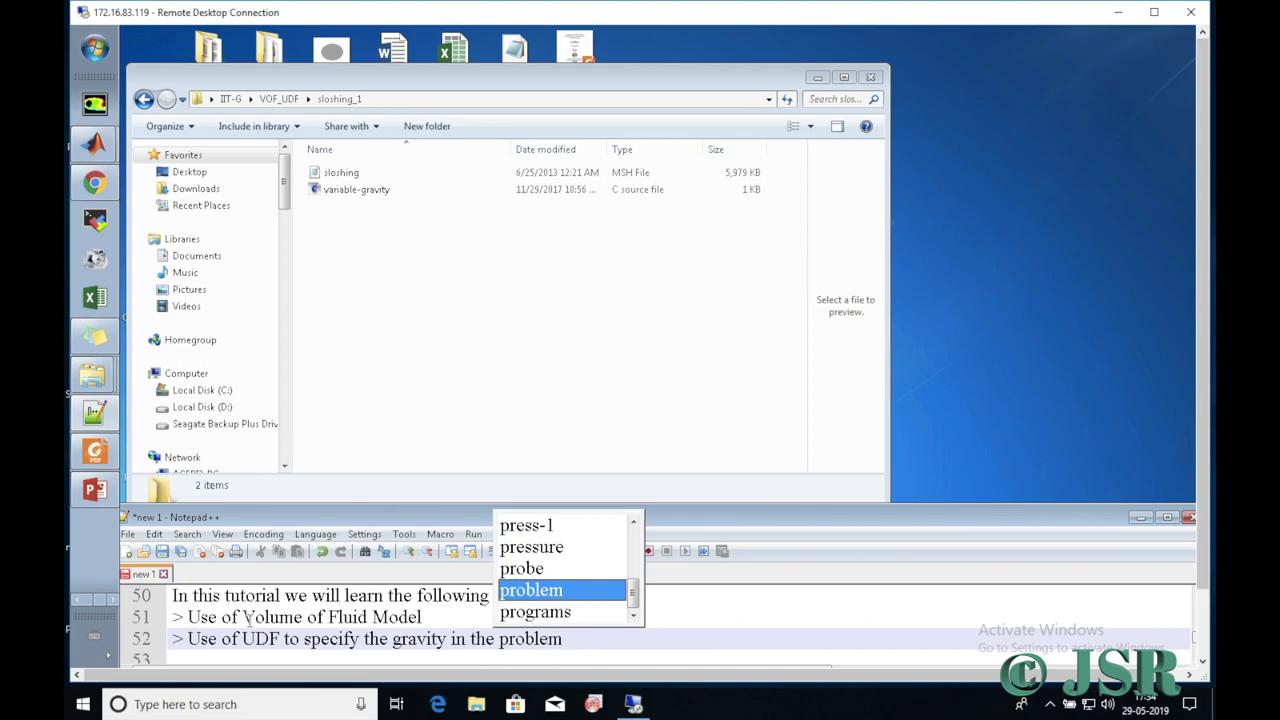
pyautogui.press('Return')
pyautogui.press('Return')
# Step: Add the third objective line, "> Use of appropriate model set up and solver settings"
pyautogui.write('>')
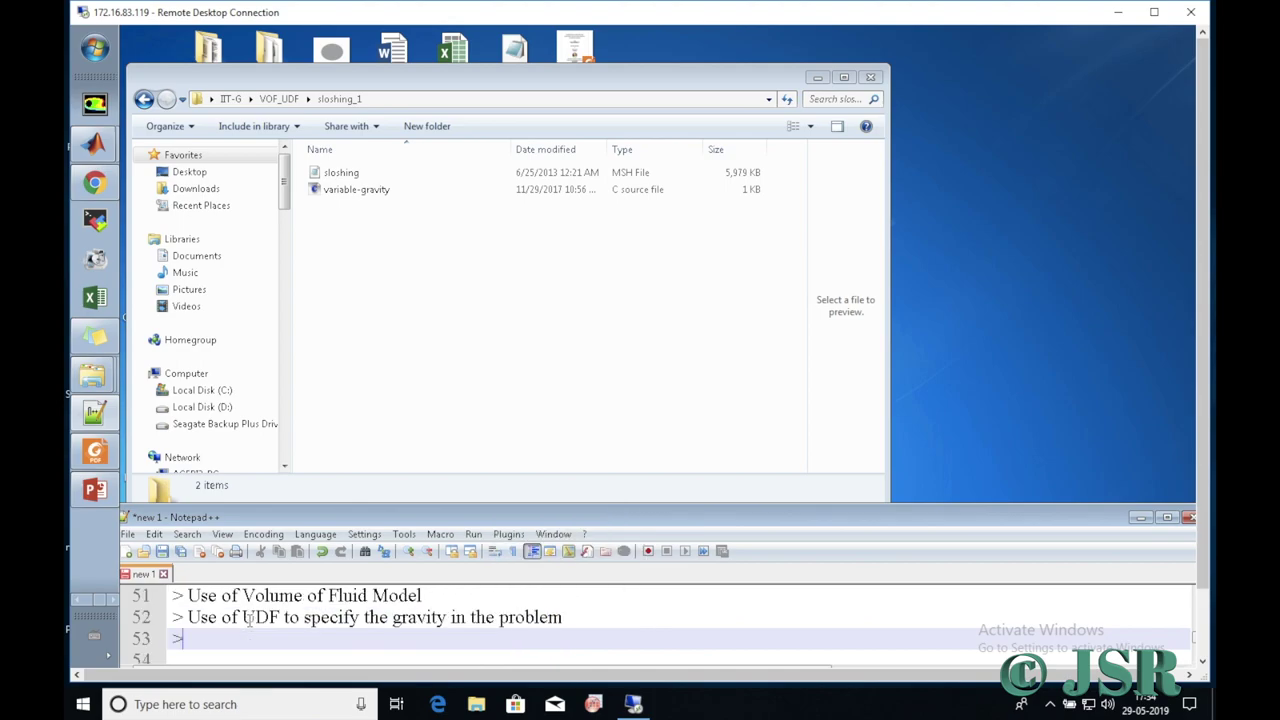
pyautogui.write(' U')
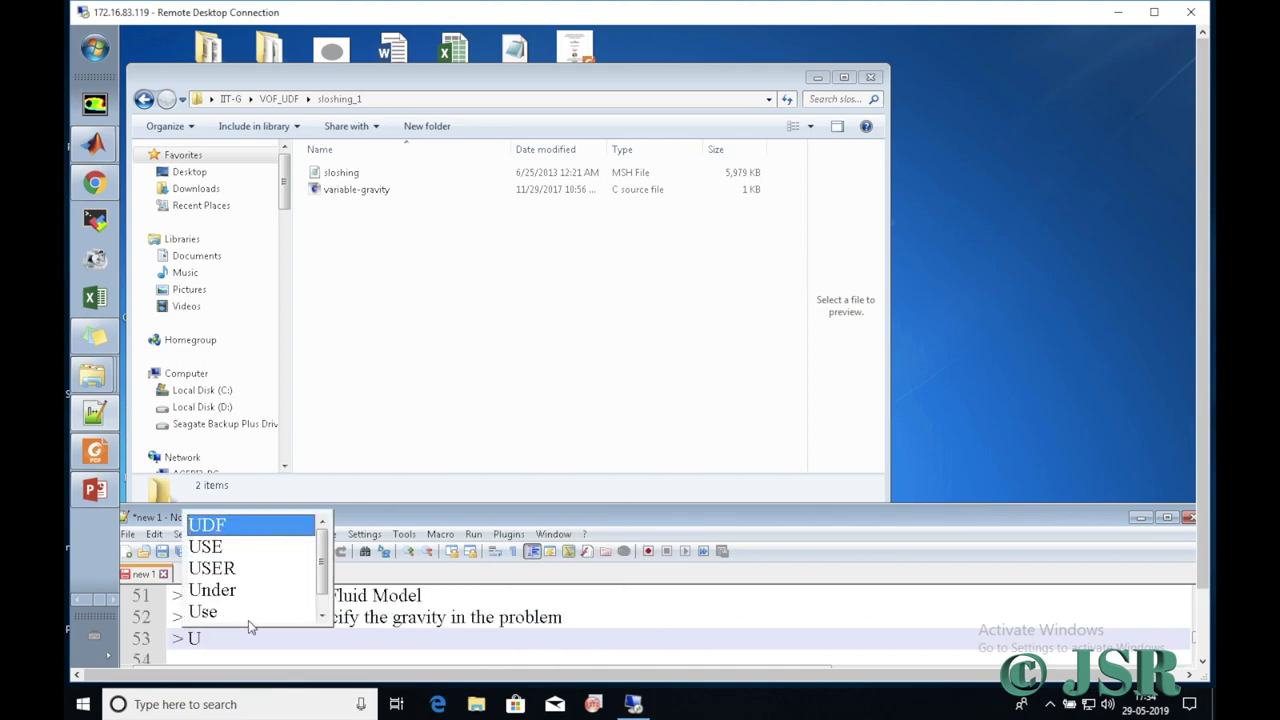
pyautogui.write('se of')
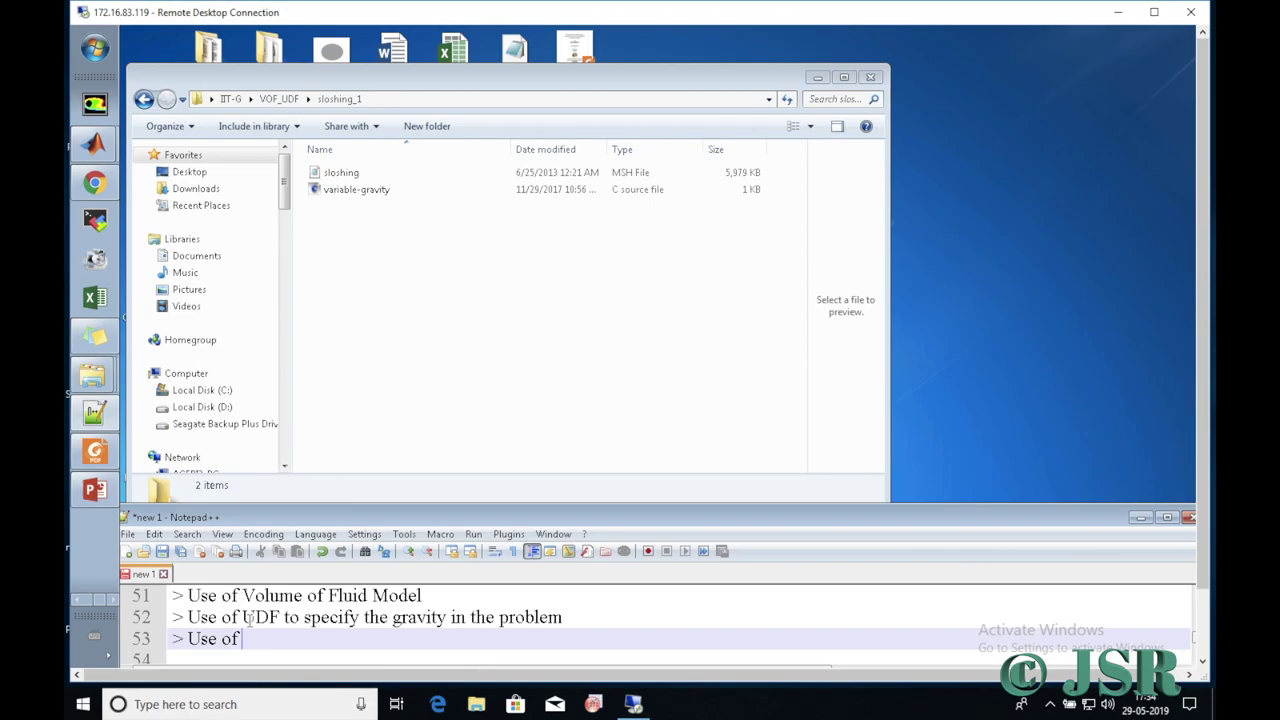
pyautogui.write('appropriate m')
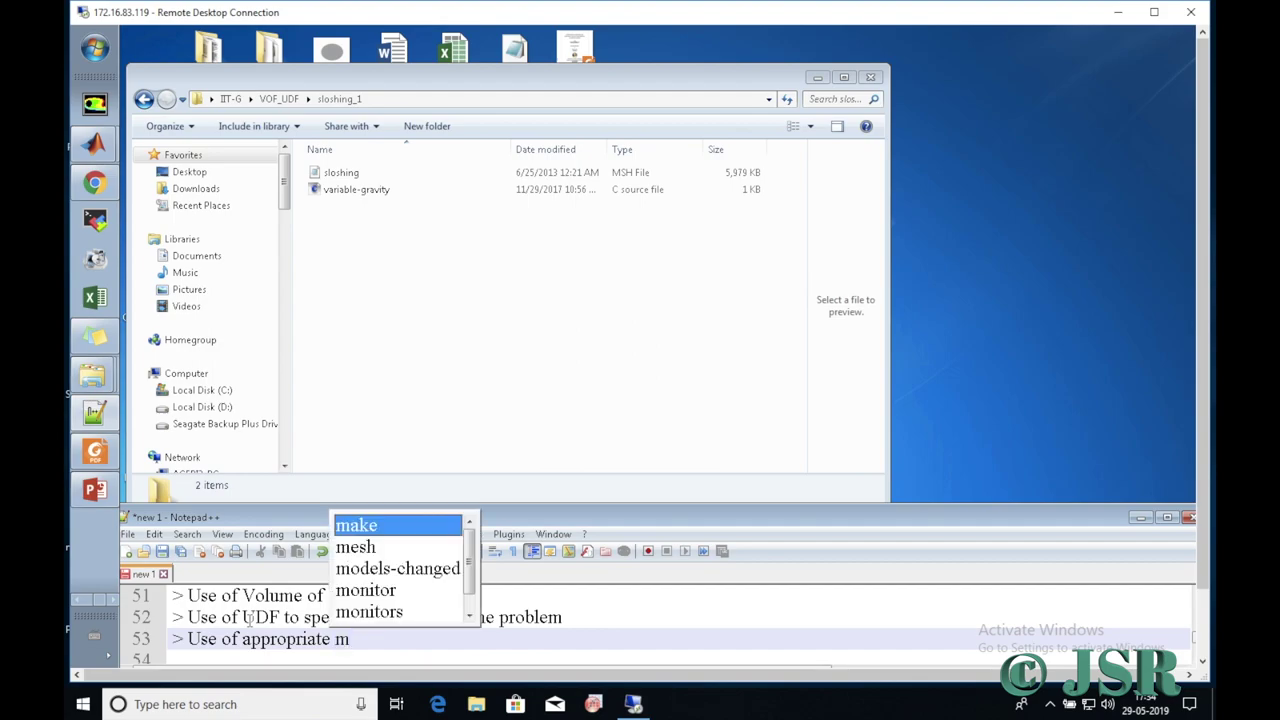
pyautogui.write('odel se')
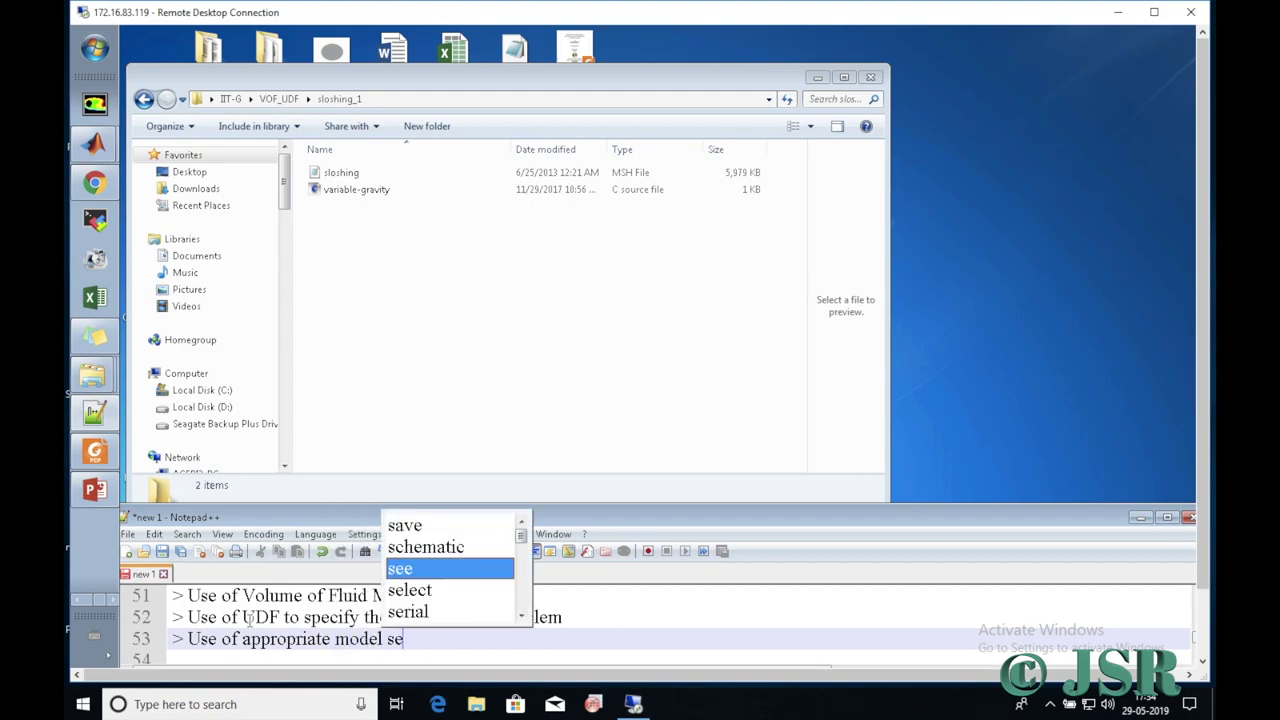
pyautogui.write('t u')
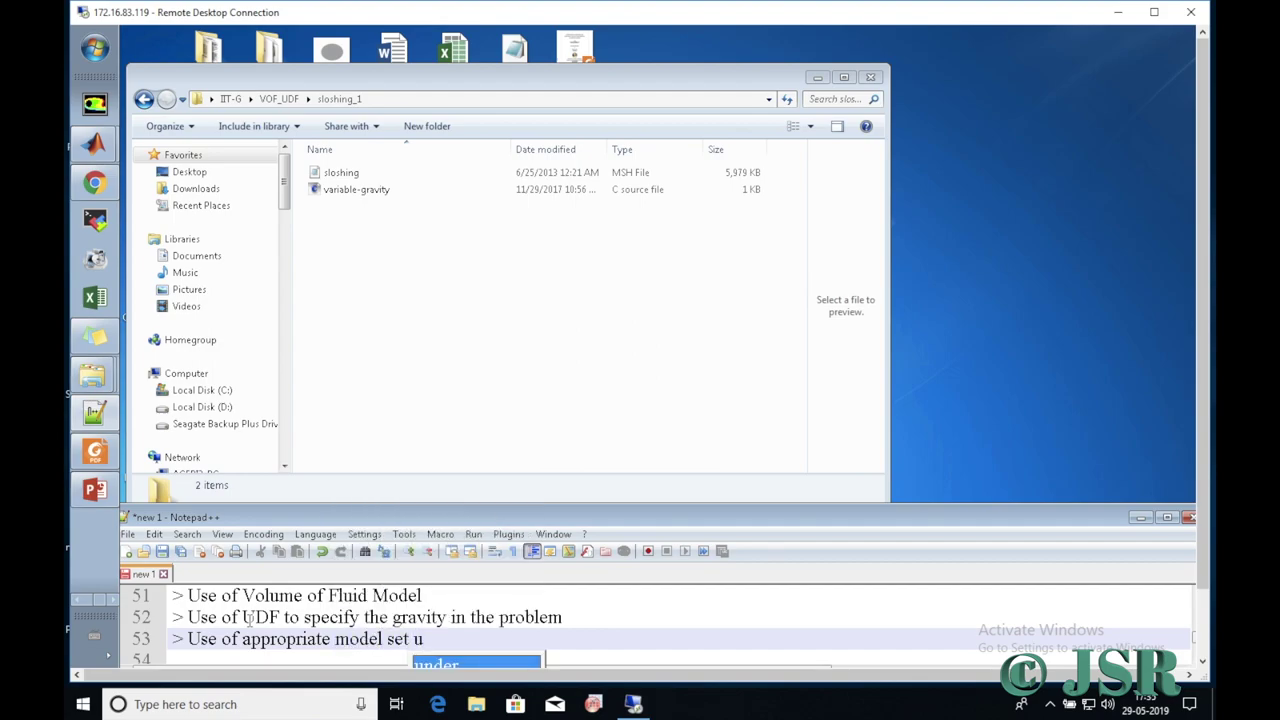
pyautogui.write('p and ')
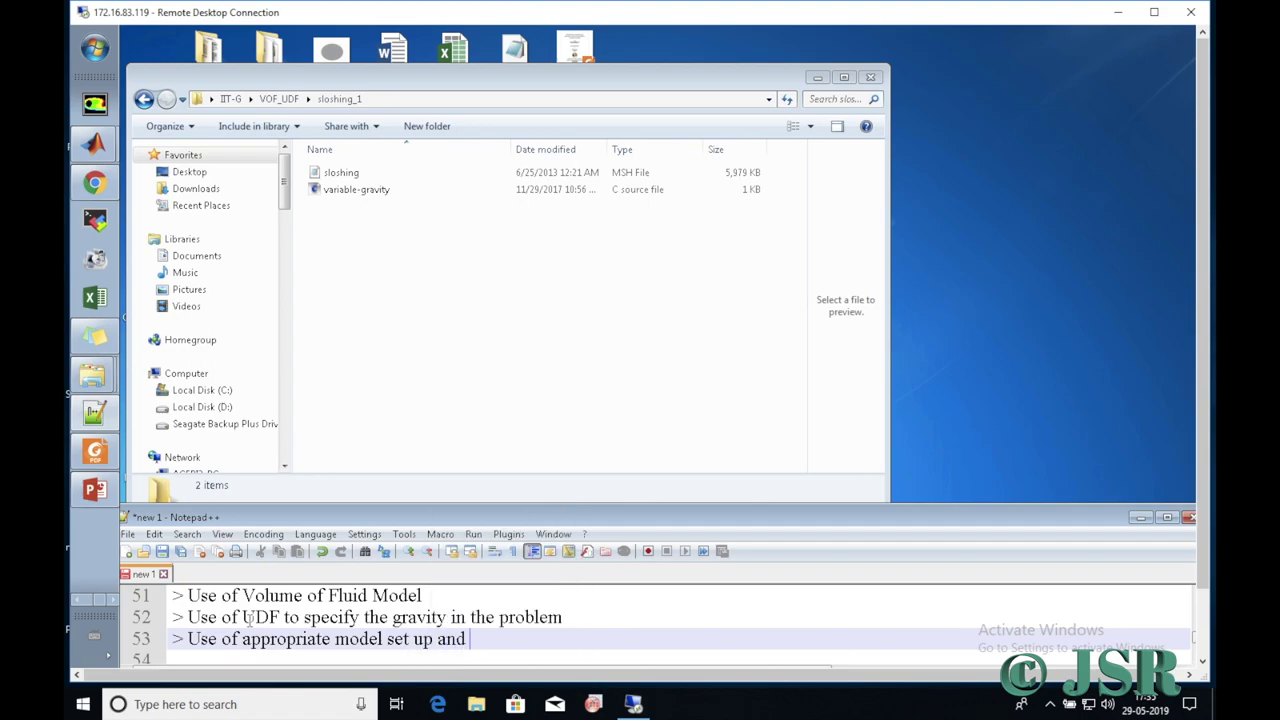
pyautogui.write('solver sett')
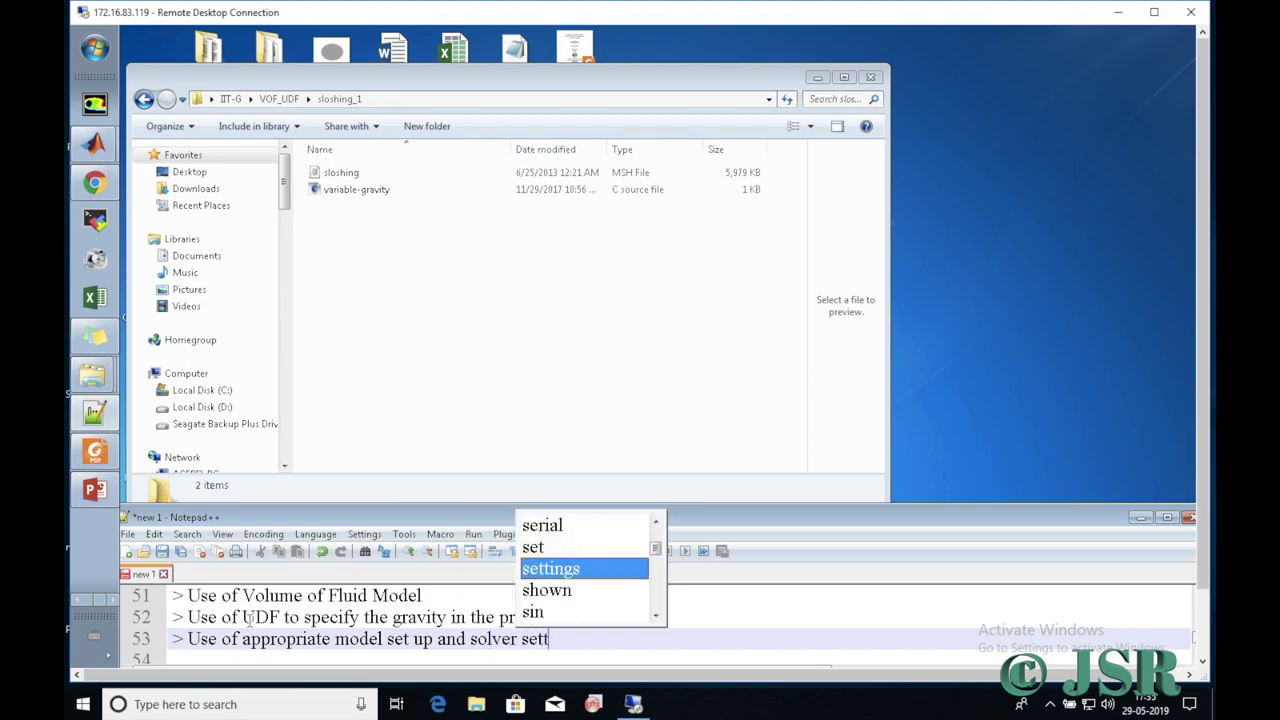
pyautogui.write('ings')
pyautogui.press('Escape')
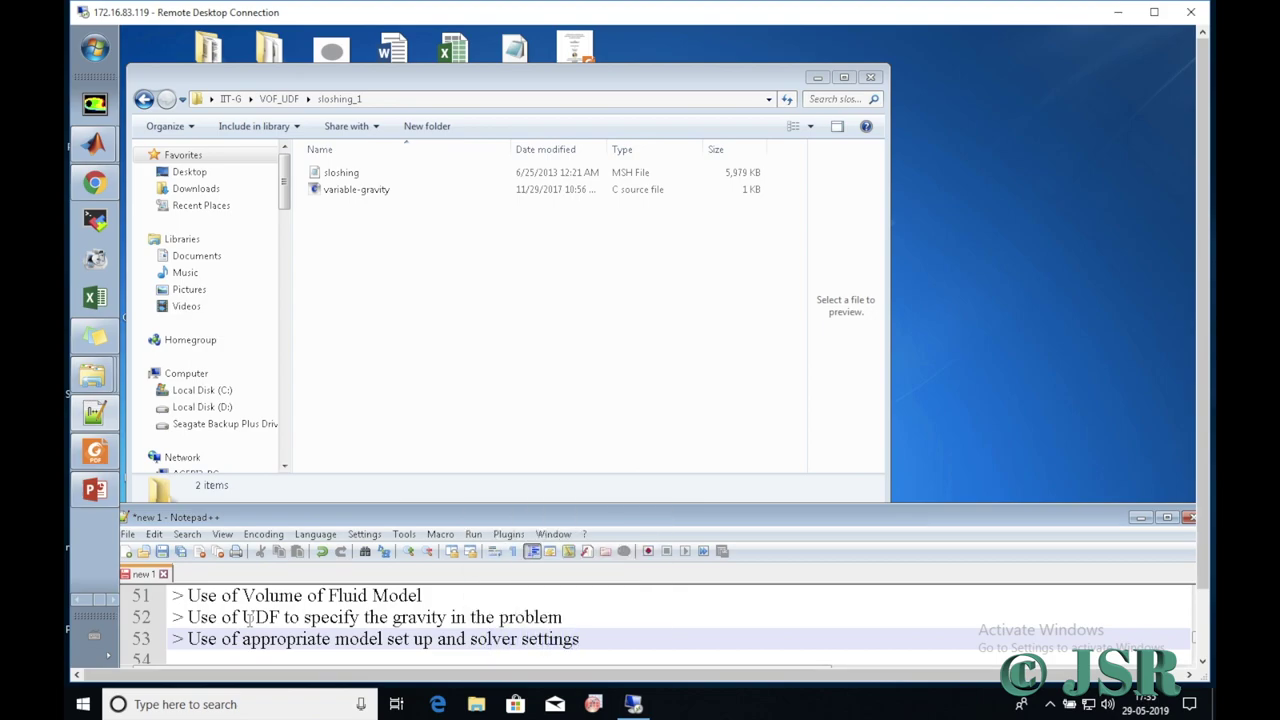
pyautogui.press('Return')
# Step: Add the fourth objective line, "> Post processing of the resulting data", and begin a new line
pyautogui.write('>')
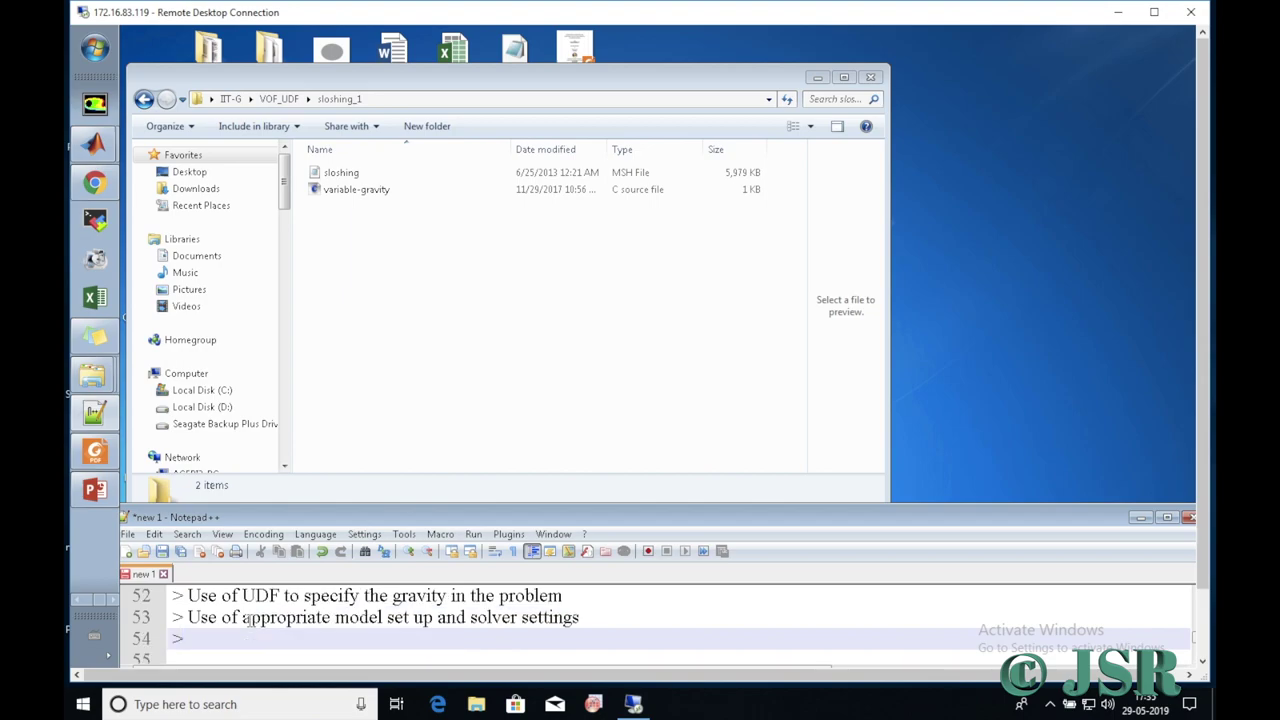
pyautogui.write(' Post pro')
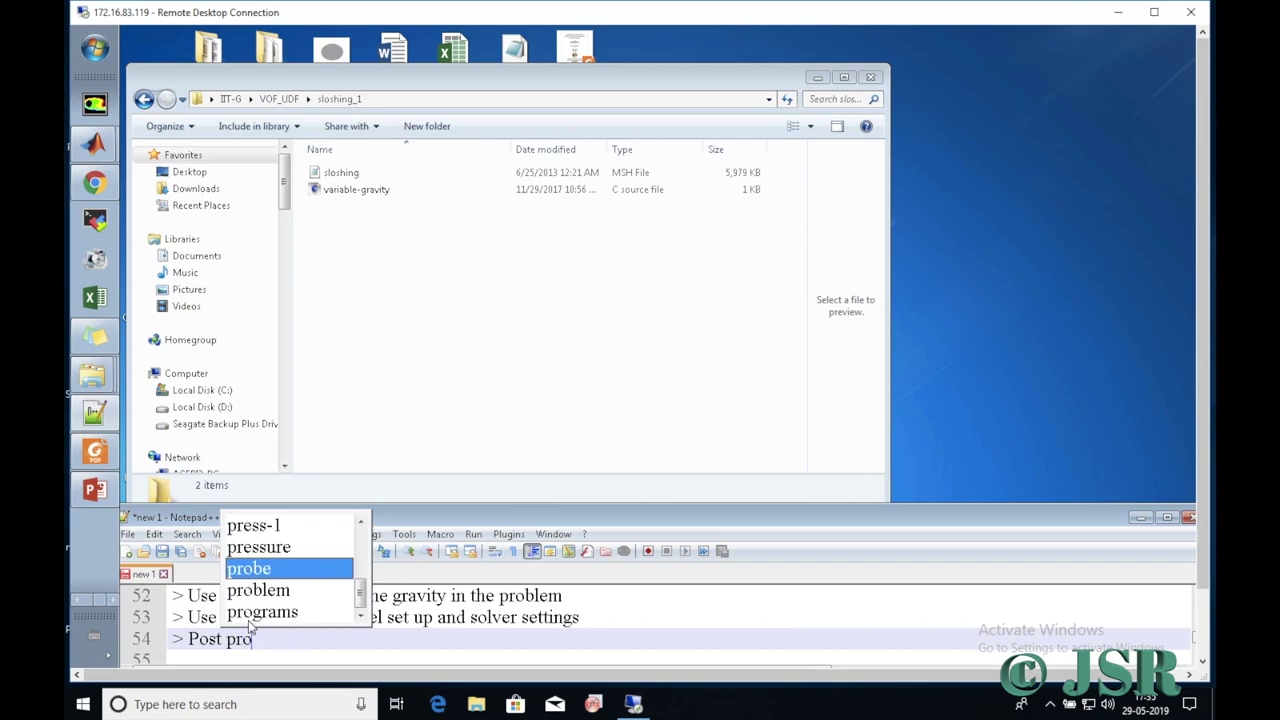
pyautogui.write('cessi')
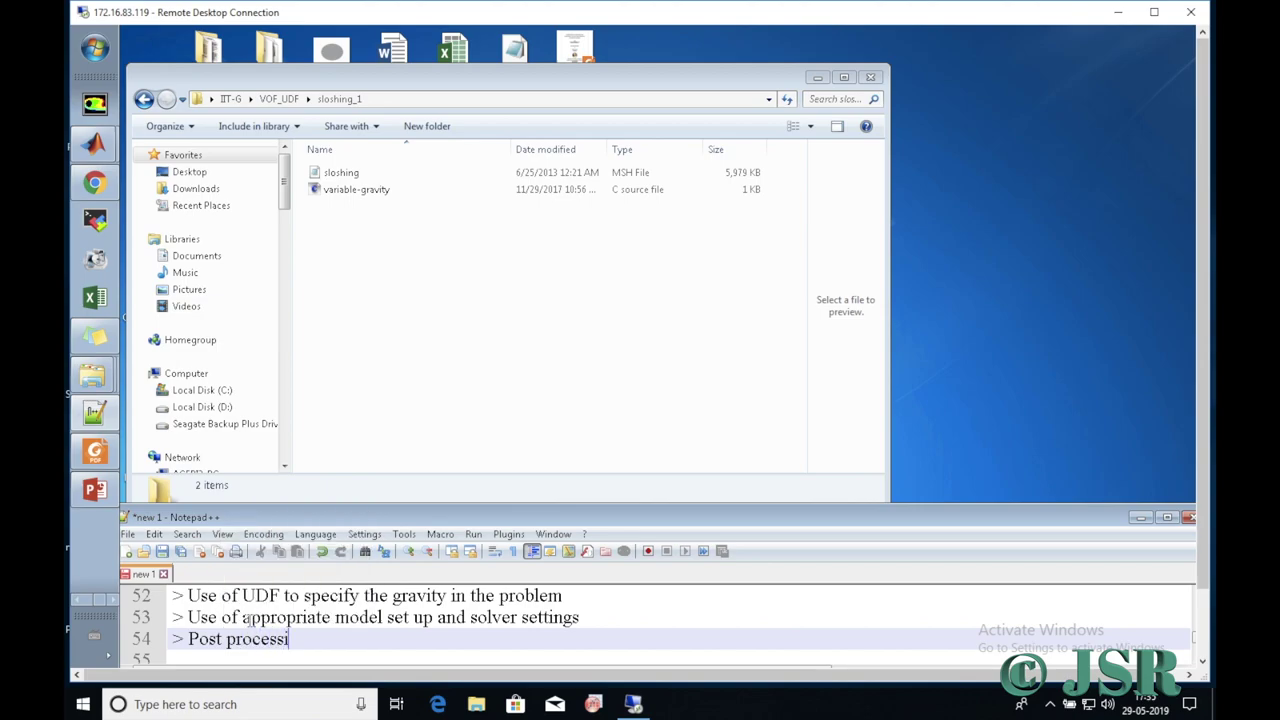
pyautogui.write('ng of')
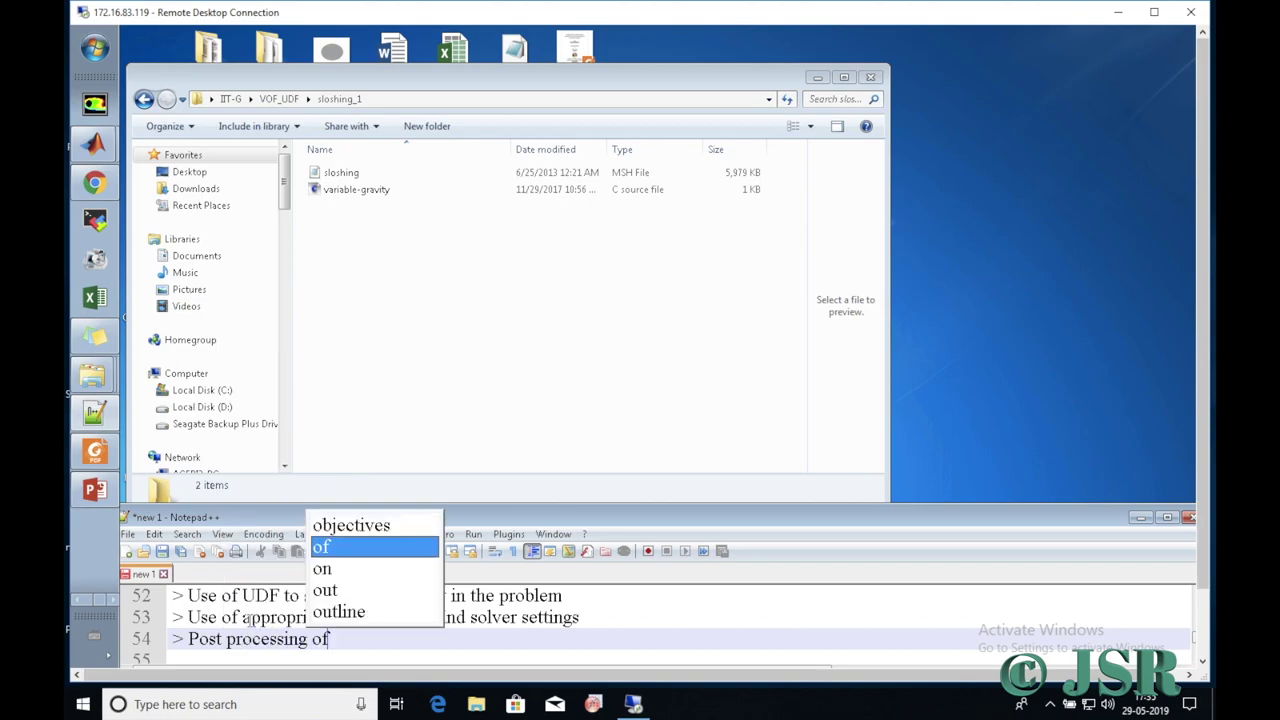
pyautogui.write(' the re')
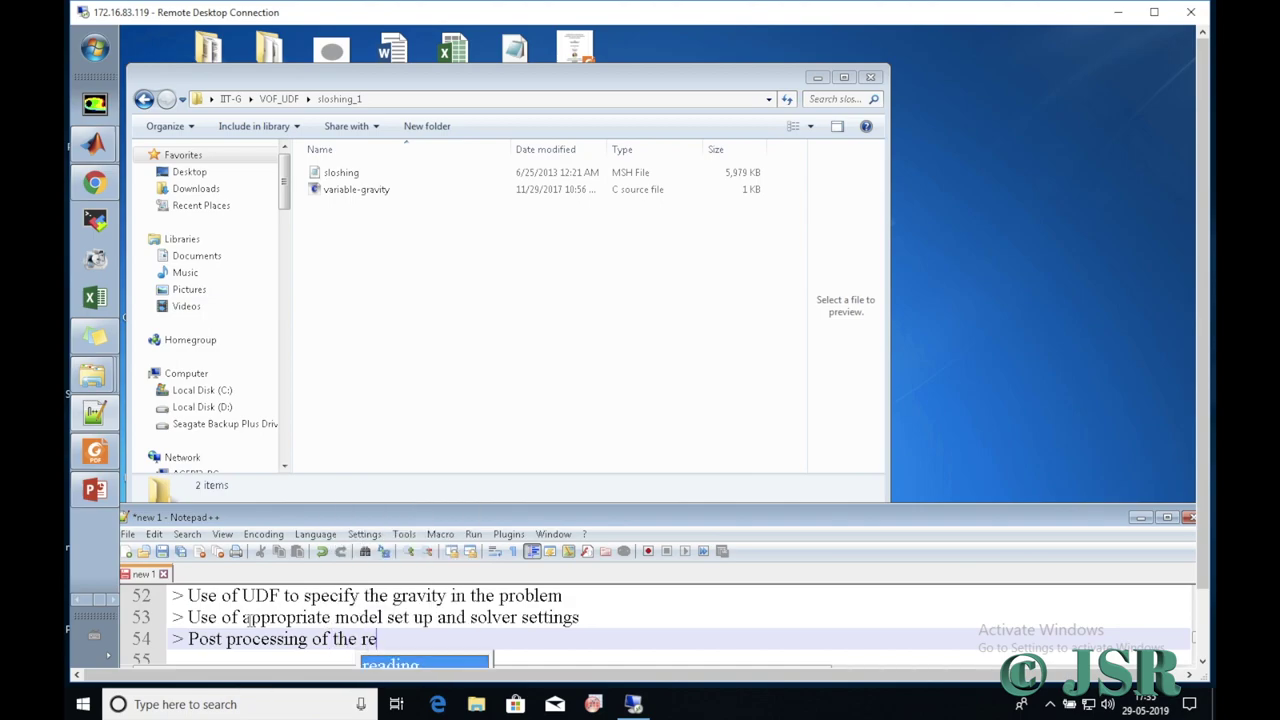
pyautogui.write('sulting data')
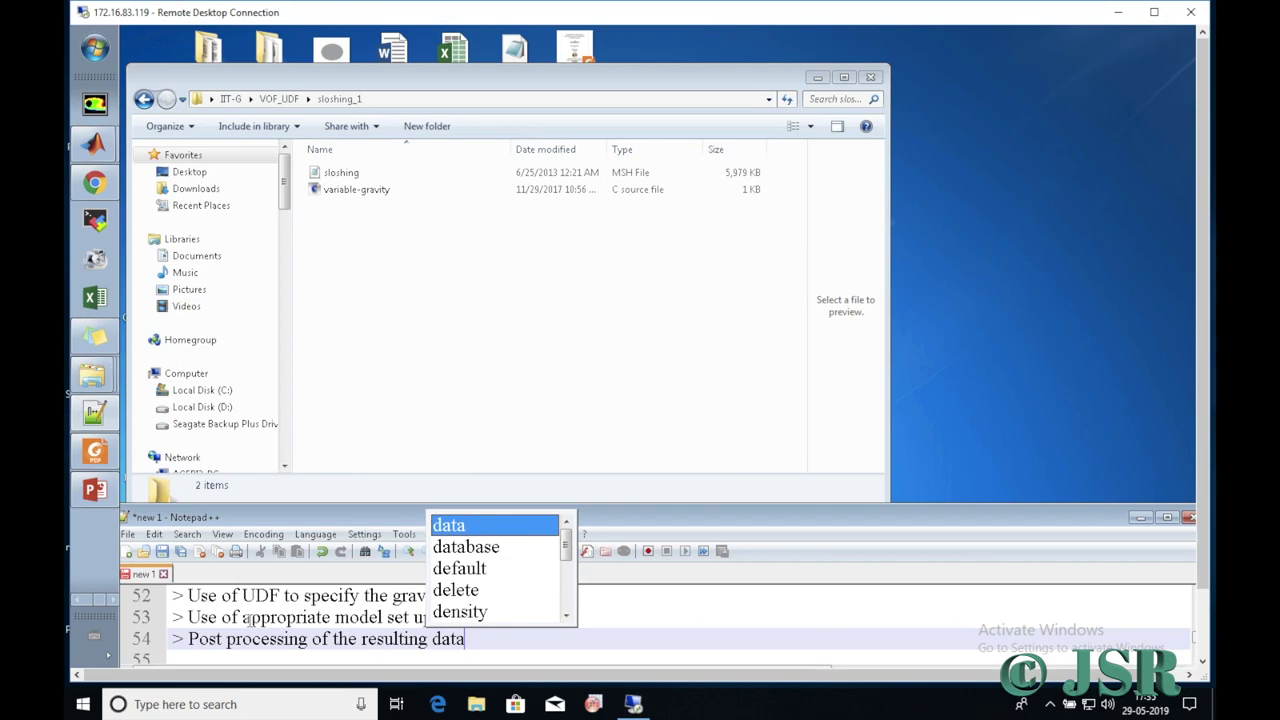
pyautogui.press('Return')
pyautogui.press('Return')
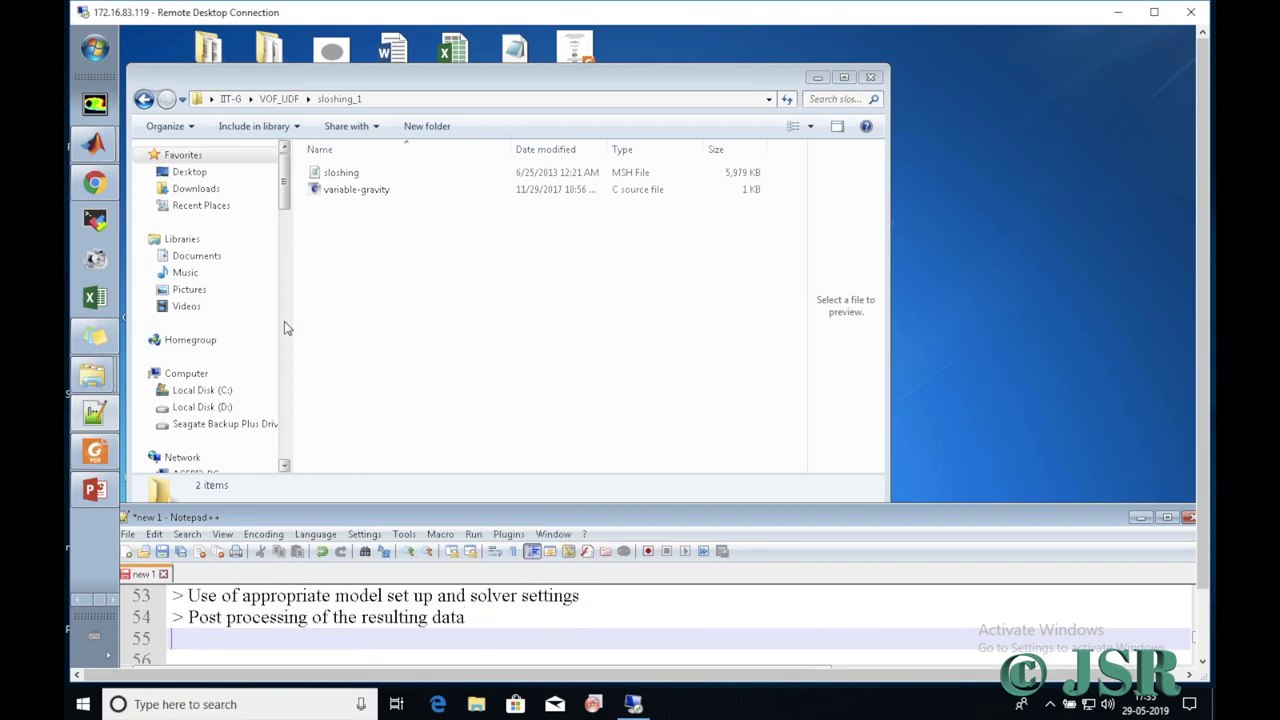
# Step: Write the line "Before we start, lets see the problem :" below the objectives and begin a new line
pyautogui.write('W')
pyautogui.press('BackSpace')
pyautogui.write('Bef')
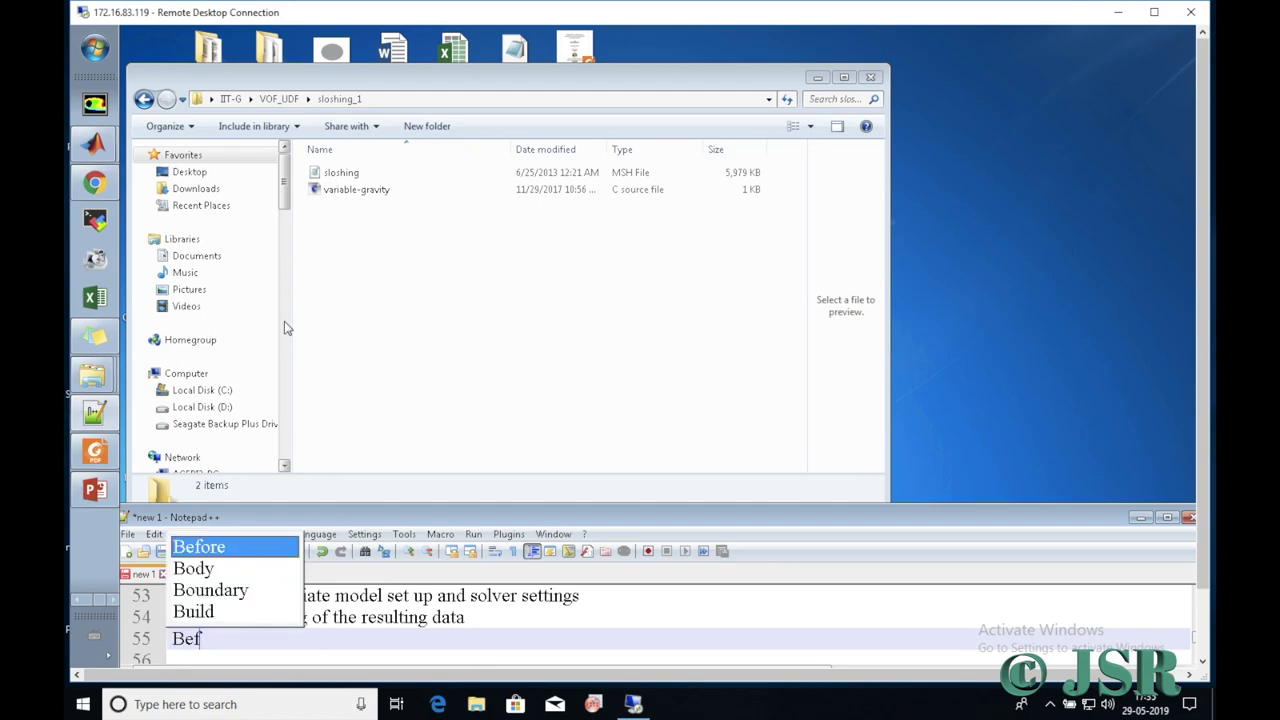
pyautogui.write('ore ')
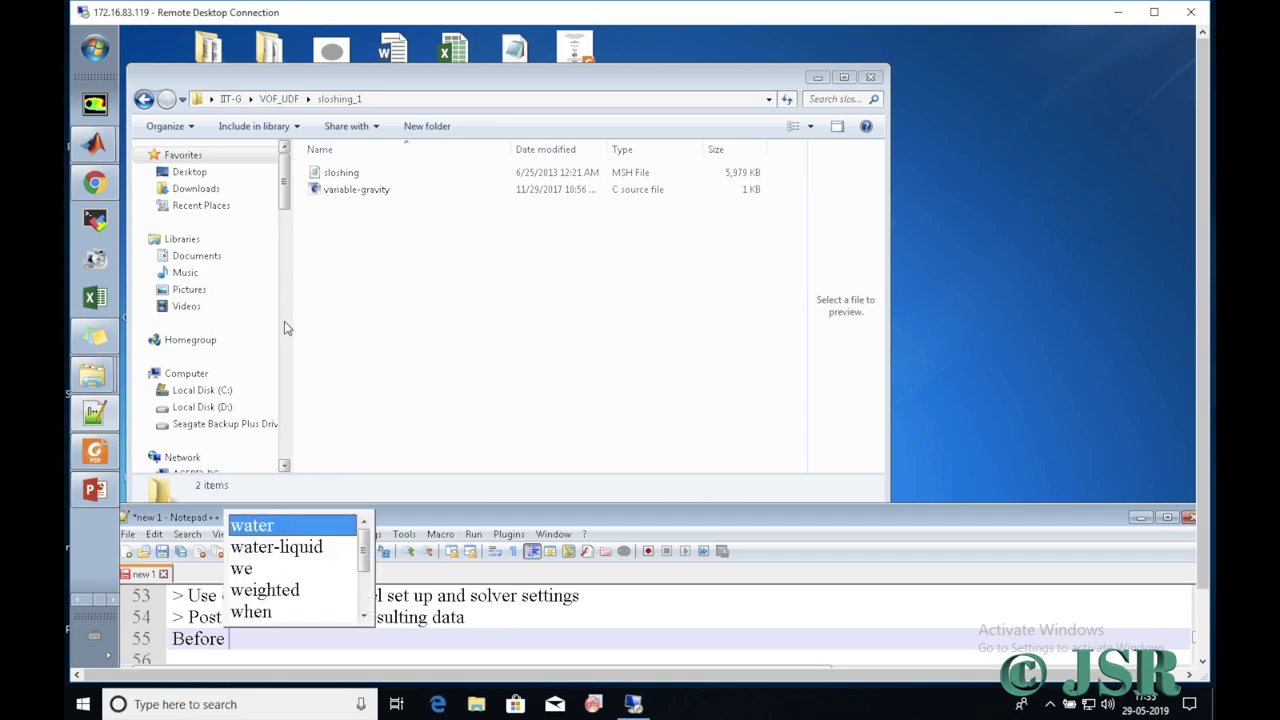
pyautogui.write('we sta')
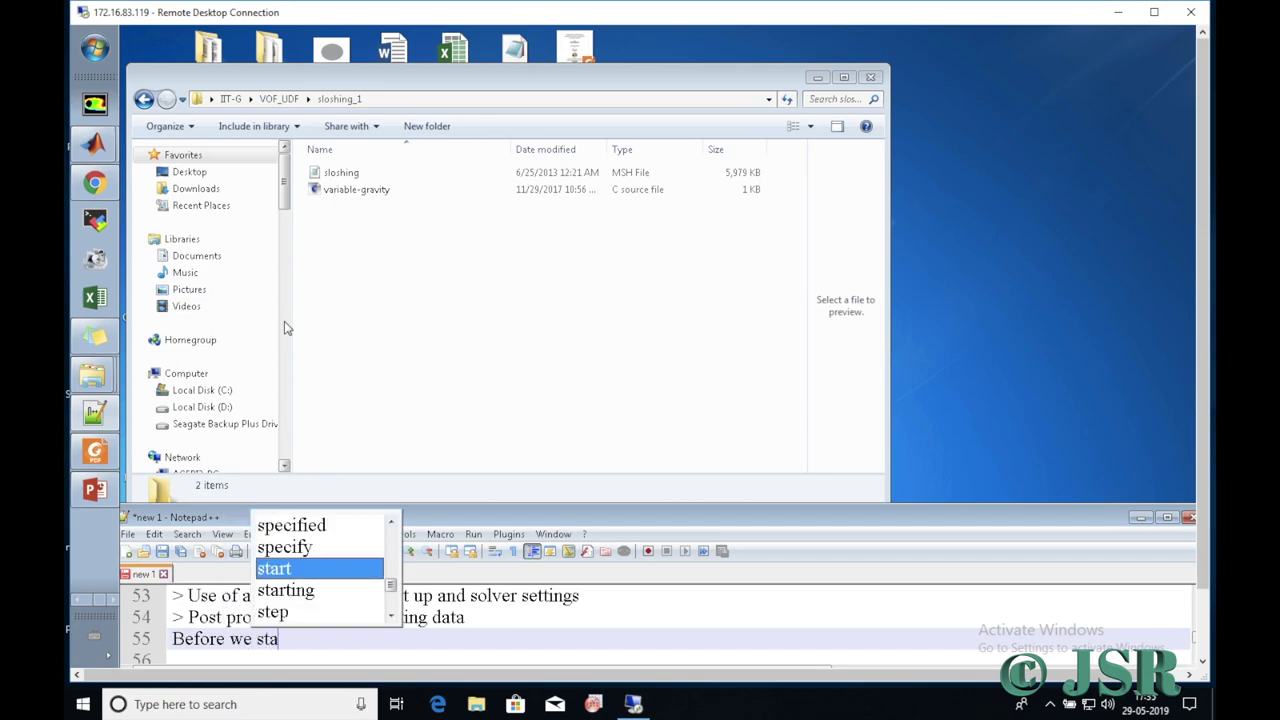
pyautogui.write('rt, ')
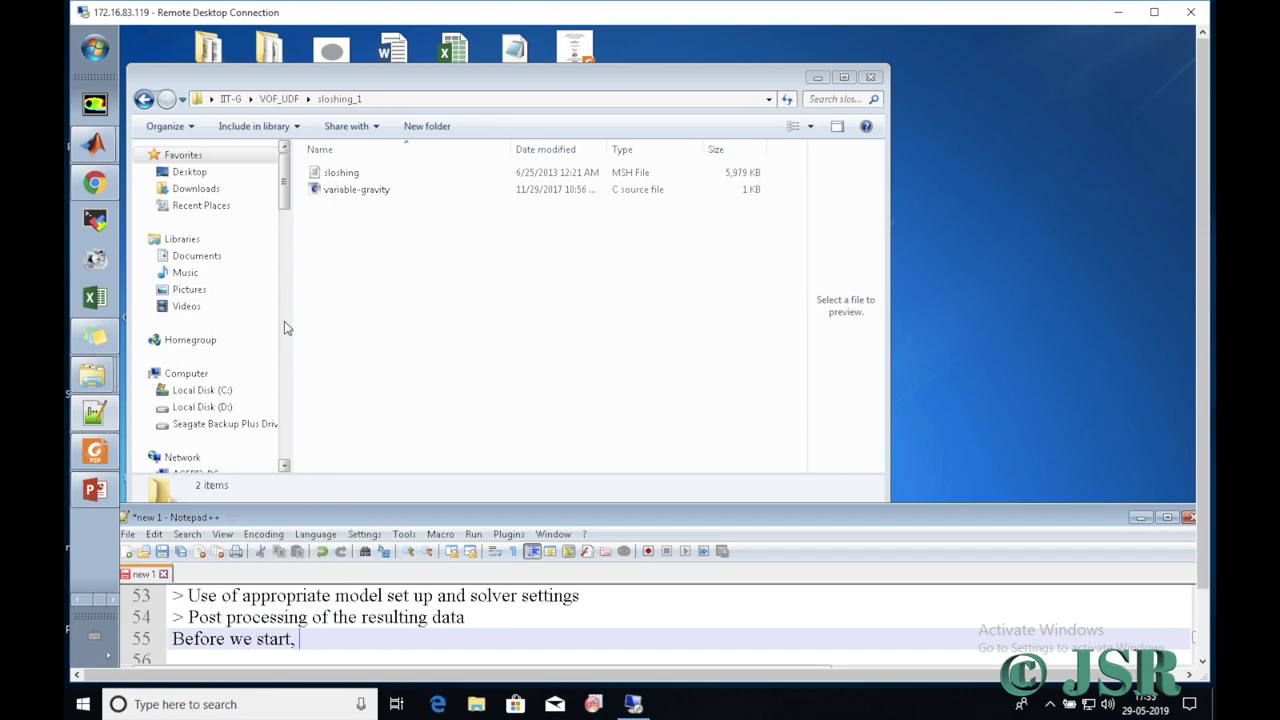
pyautogui.write('lets see the problem ')
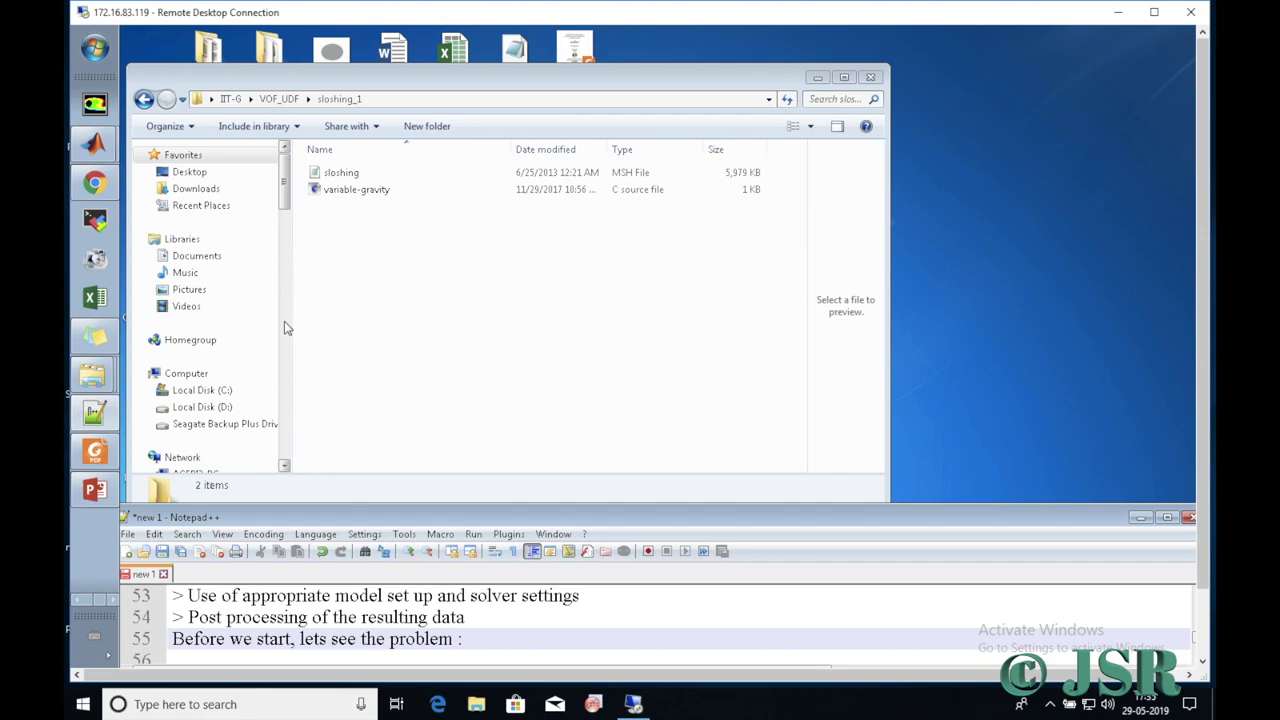
pyautogui.write(':')
pyautogui.press('Return')
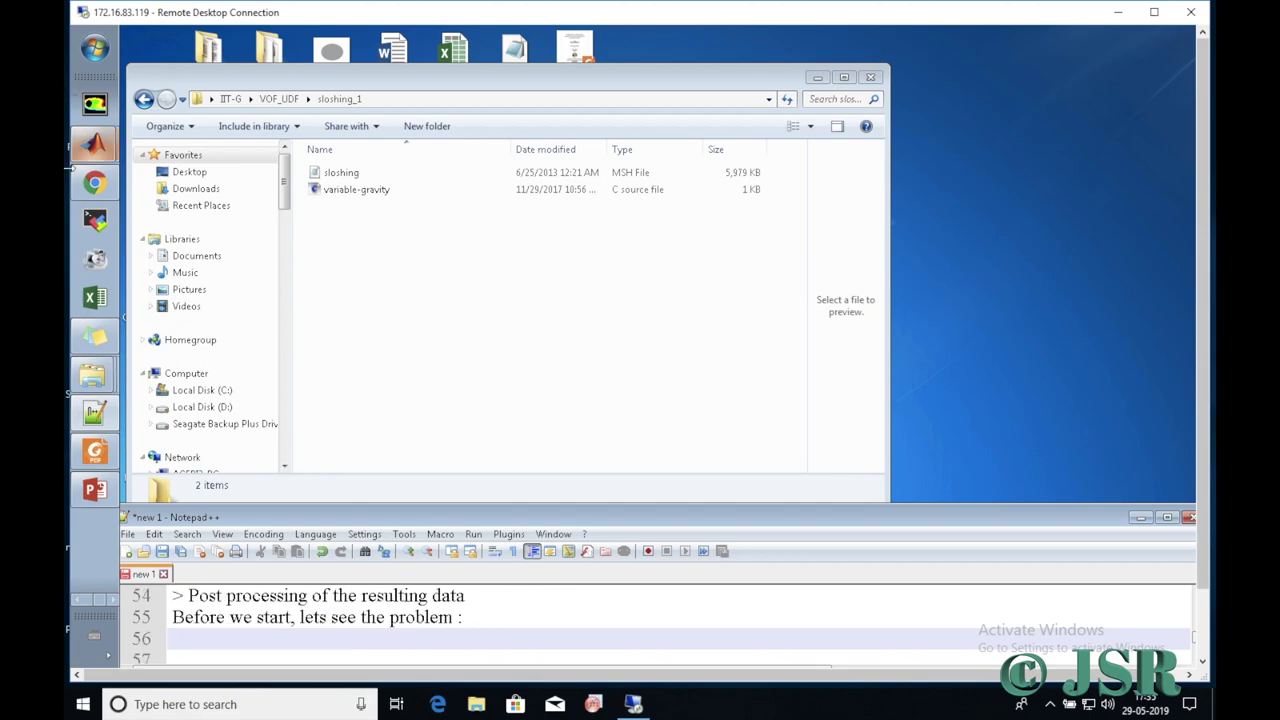
# Step: Switch to the VOF_tutorials presentation in PowerPoint and read the problem description on slide 2
pyautogui.click(104, 490)
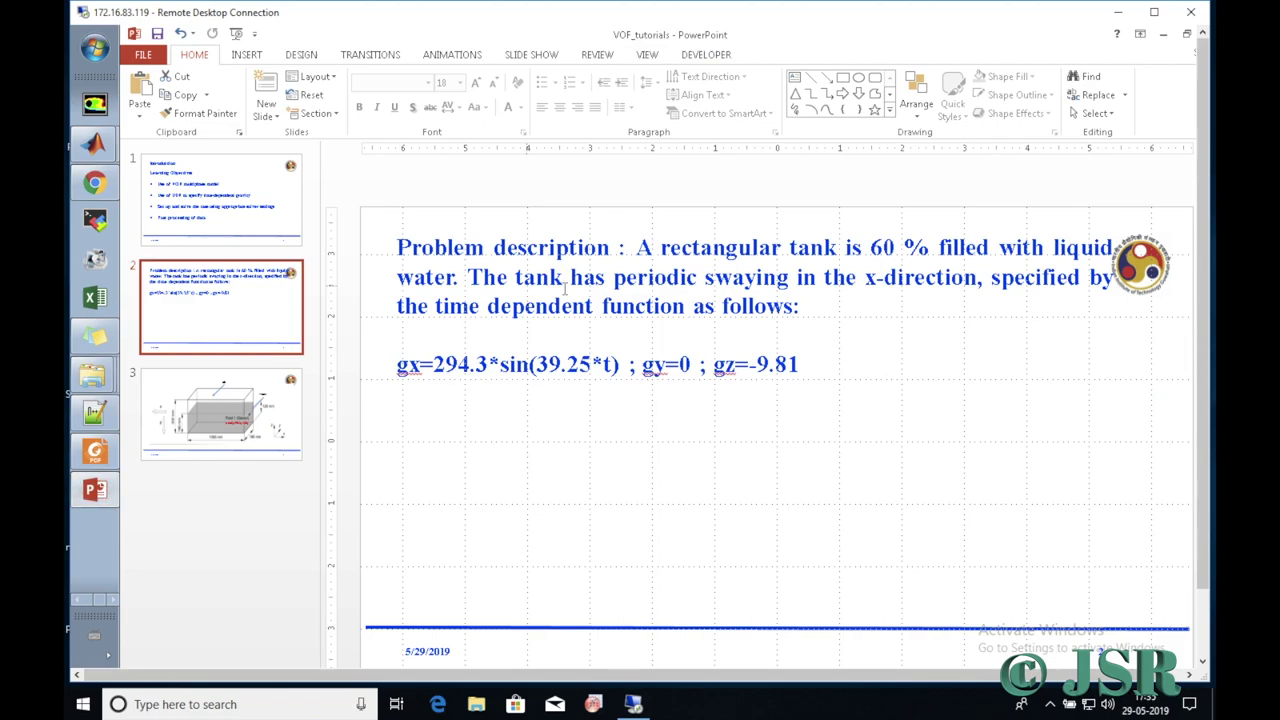
pyautogui.click(398, 250)
pyautogui.moveTo(398, 247); pyautogui.dragTo(576, 245)
pyautogui.moveTo(606, 249); pyautogui.dragTo(636, 248)
pyautogui.click(638, 248)
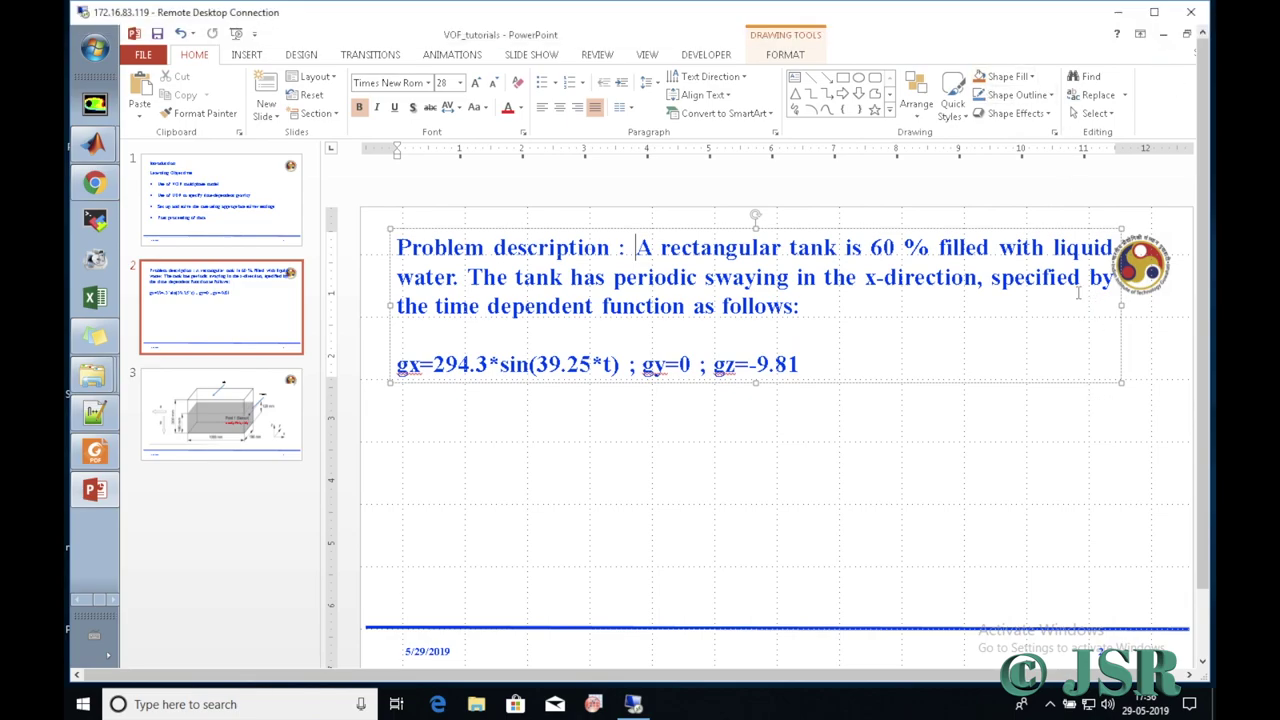
# Step: Show the remote desktop full screen, then restore the presentation window, place it above the notes and widen it to match them
pyautogui.click(1154, 12)
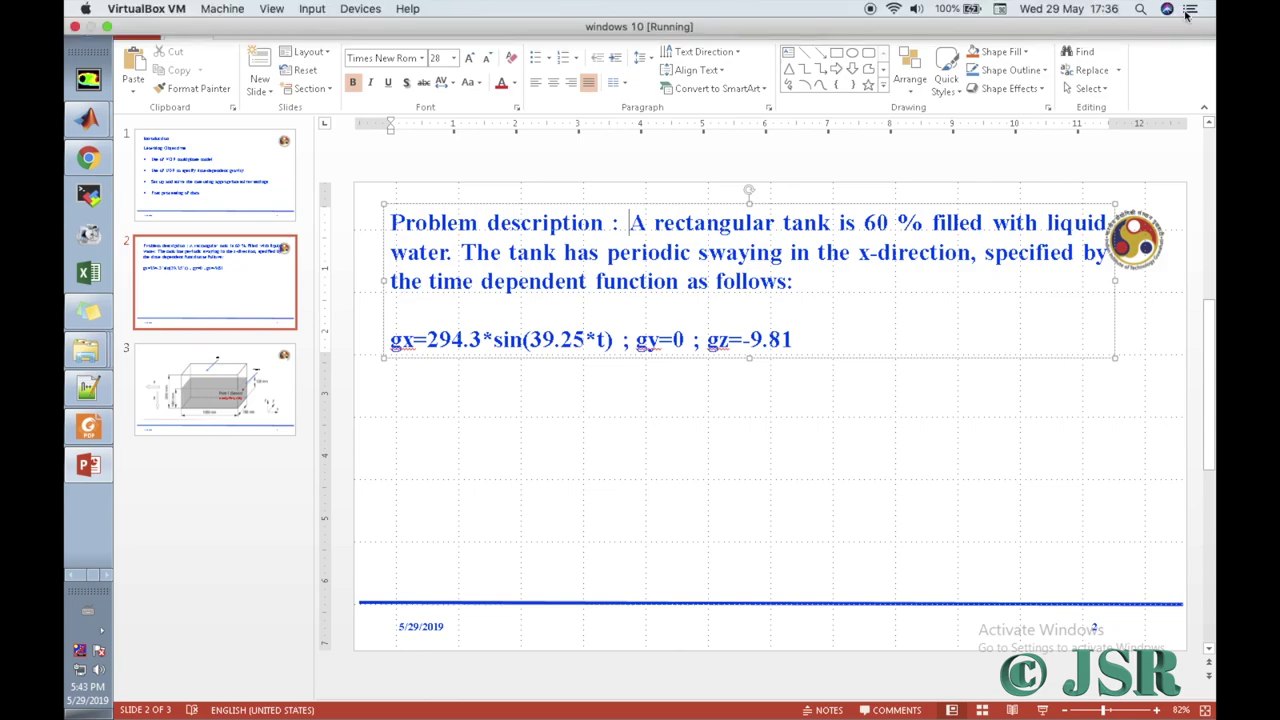
pyautogui.click(1180, 9)
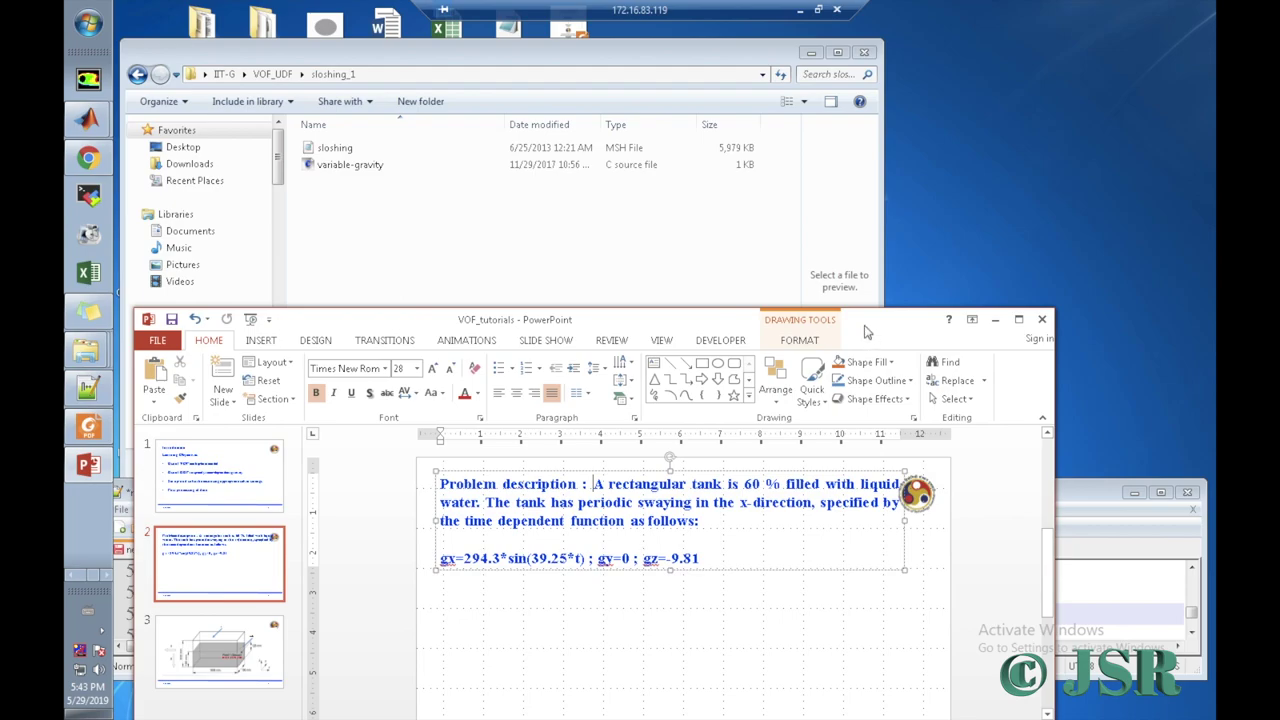
pyautogui.moveTo(862, 316); pyautogui.dragTo(848, 39)
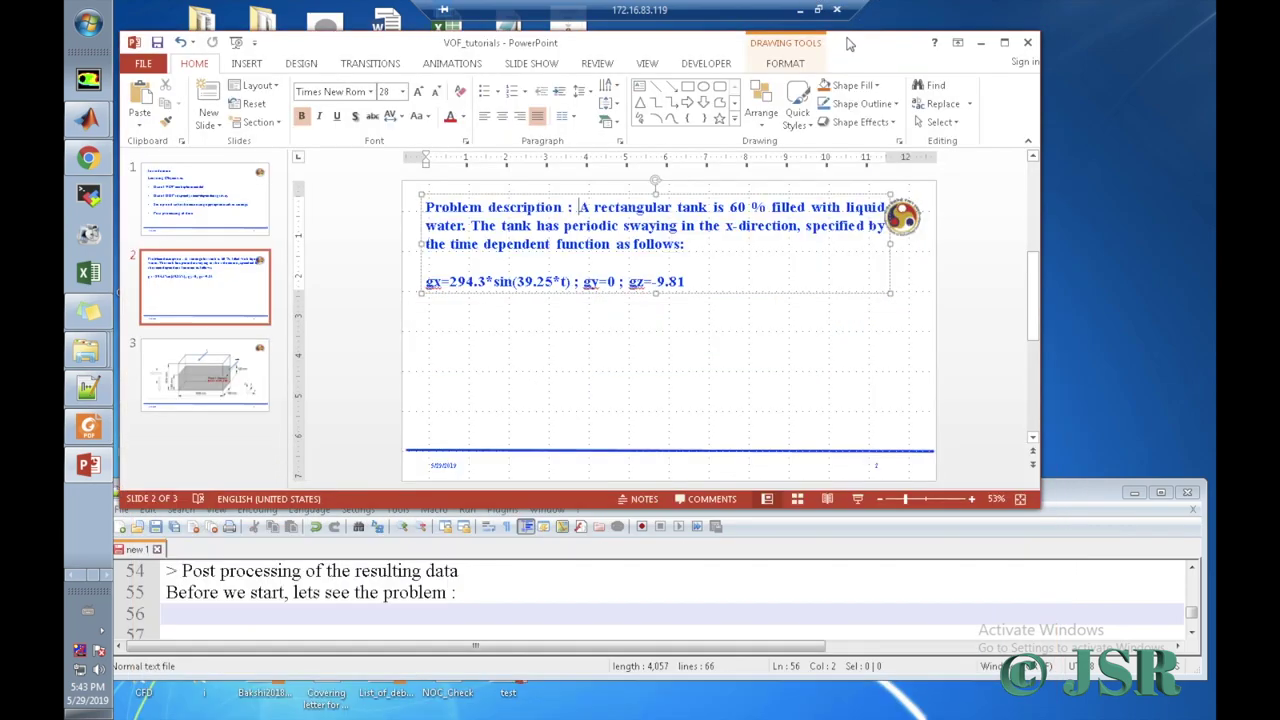
pyautogui.moveTo(1037, 289); pyautogui.dragTo(1198, 268)
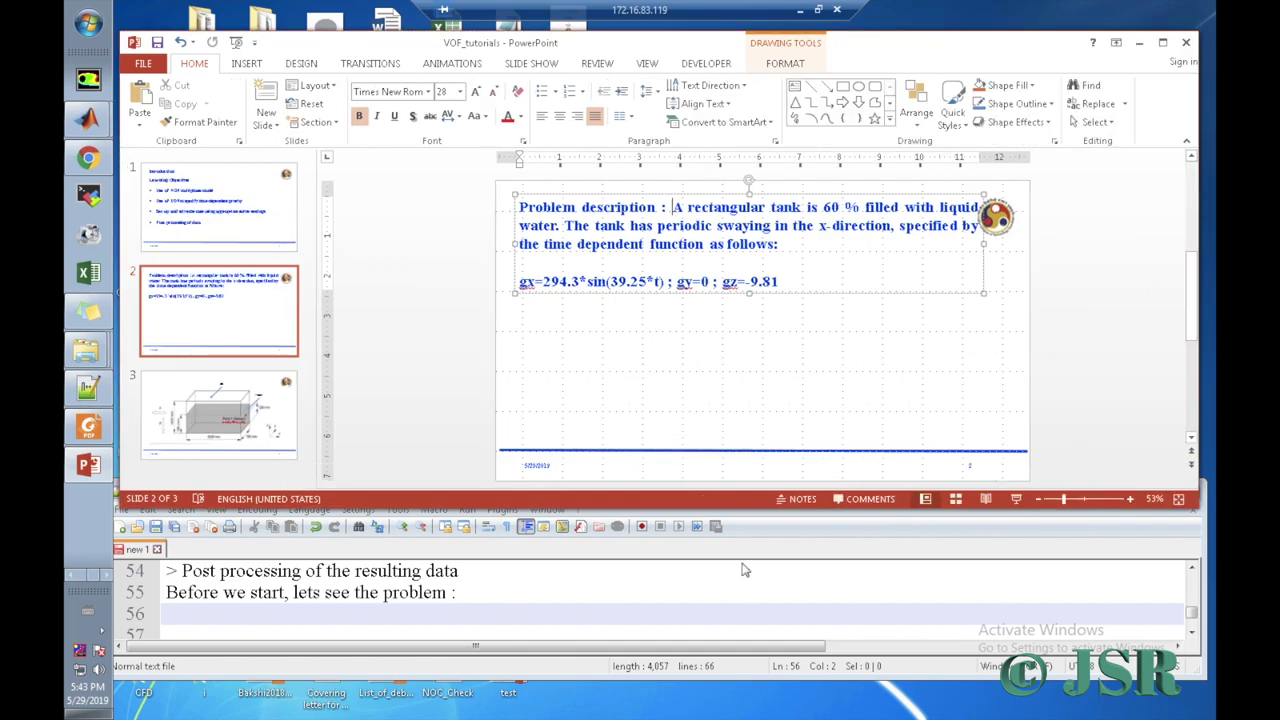
# Step: Insert a new line after "Before we start, lets see the problem :" in the Notepad++ notes and display slide 3 with the tank geometry
pyautogui.click(455, 592)
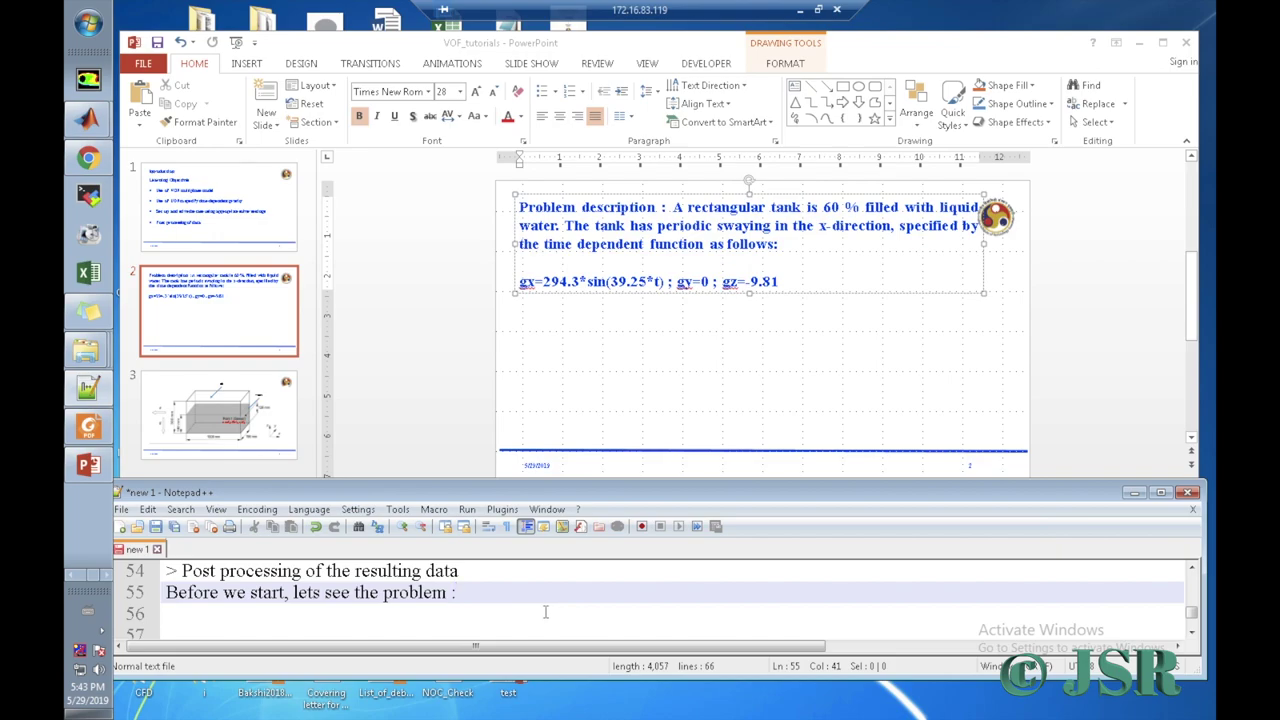
pyautogui.press('Return')
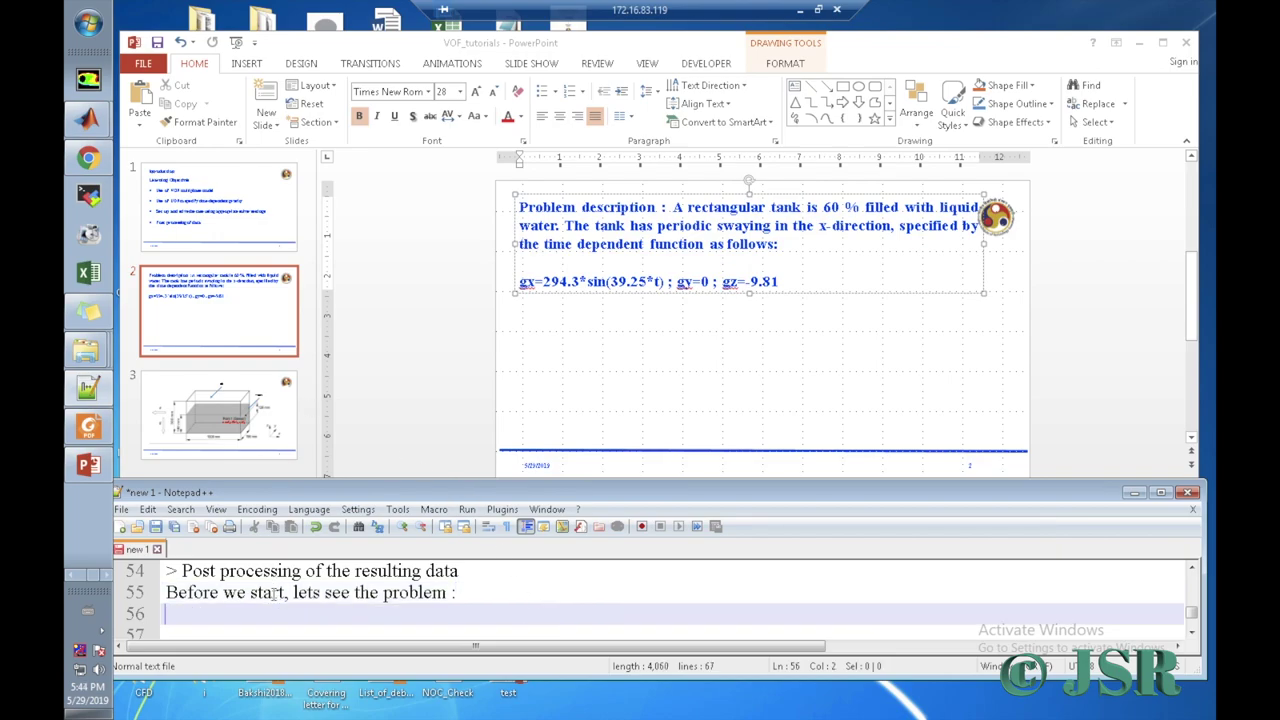
pyautogui.click(225, 437)
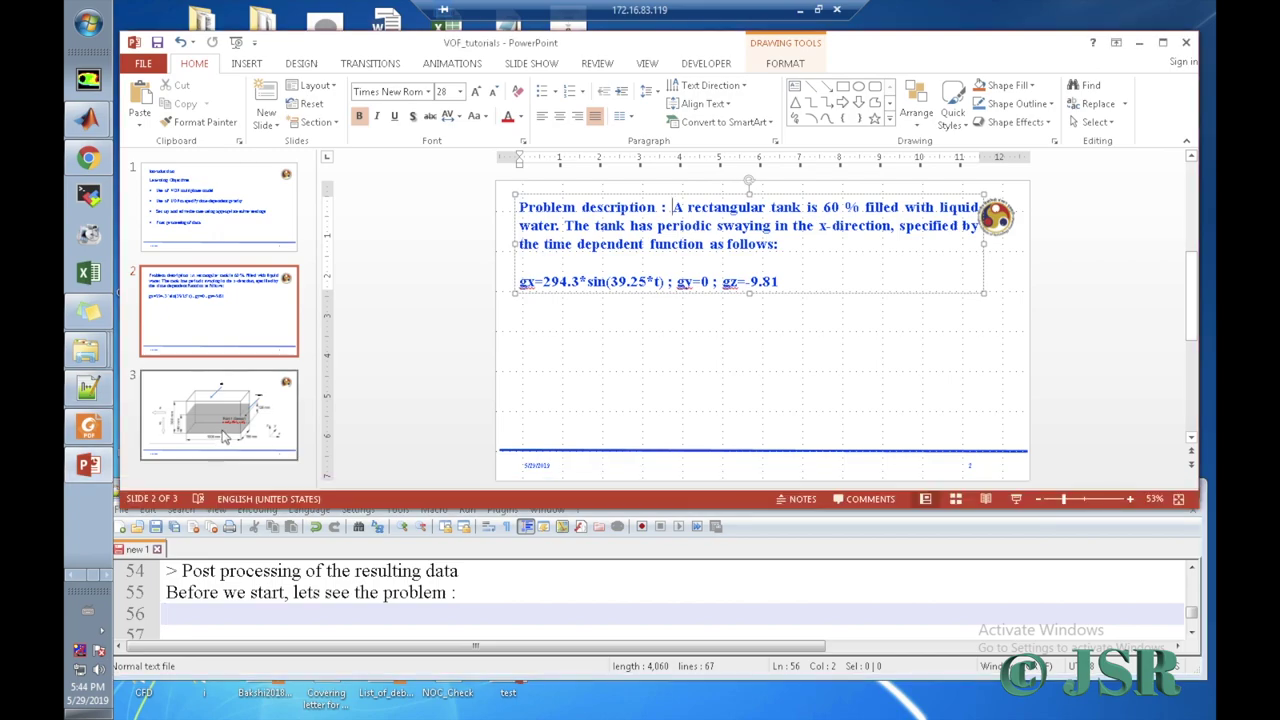
pyautogui.click(225, 437)
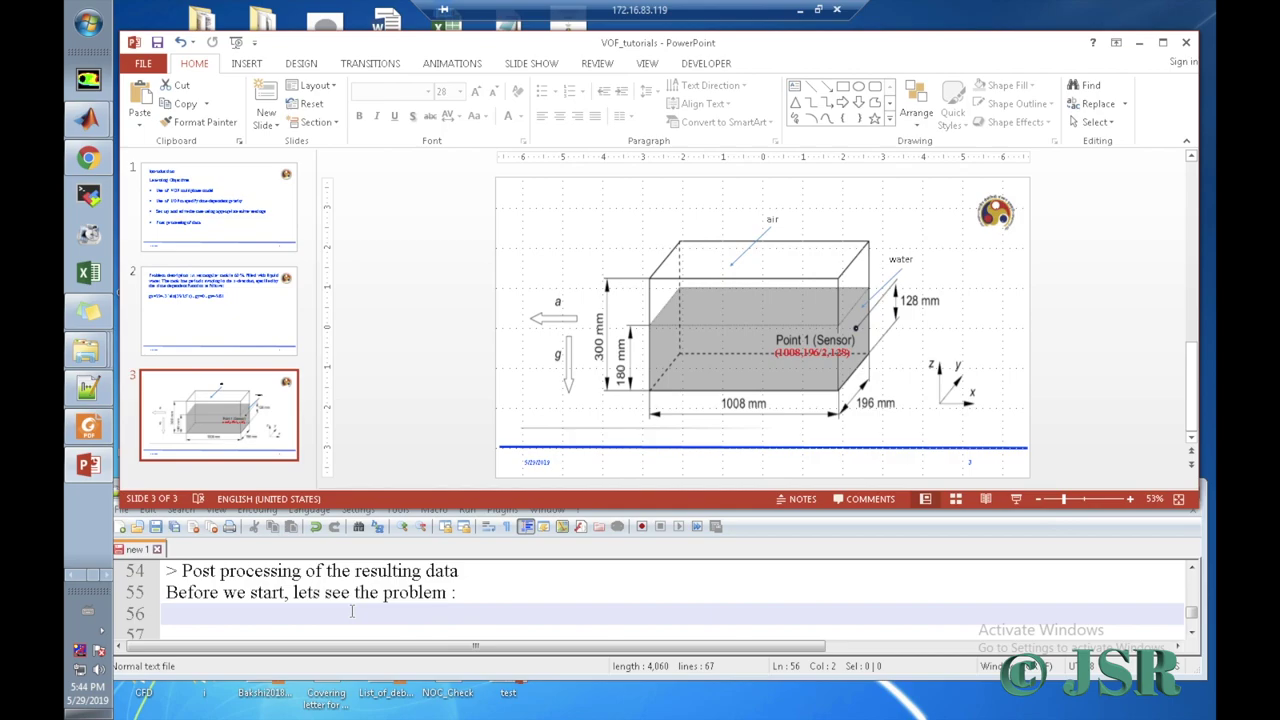
# Step: Write the sentence "The geometry of the model is shown here." on the empty line below the problem introduction in Notepad++
pyautogui.click(290, 614)
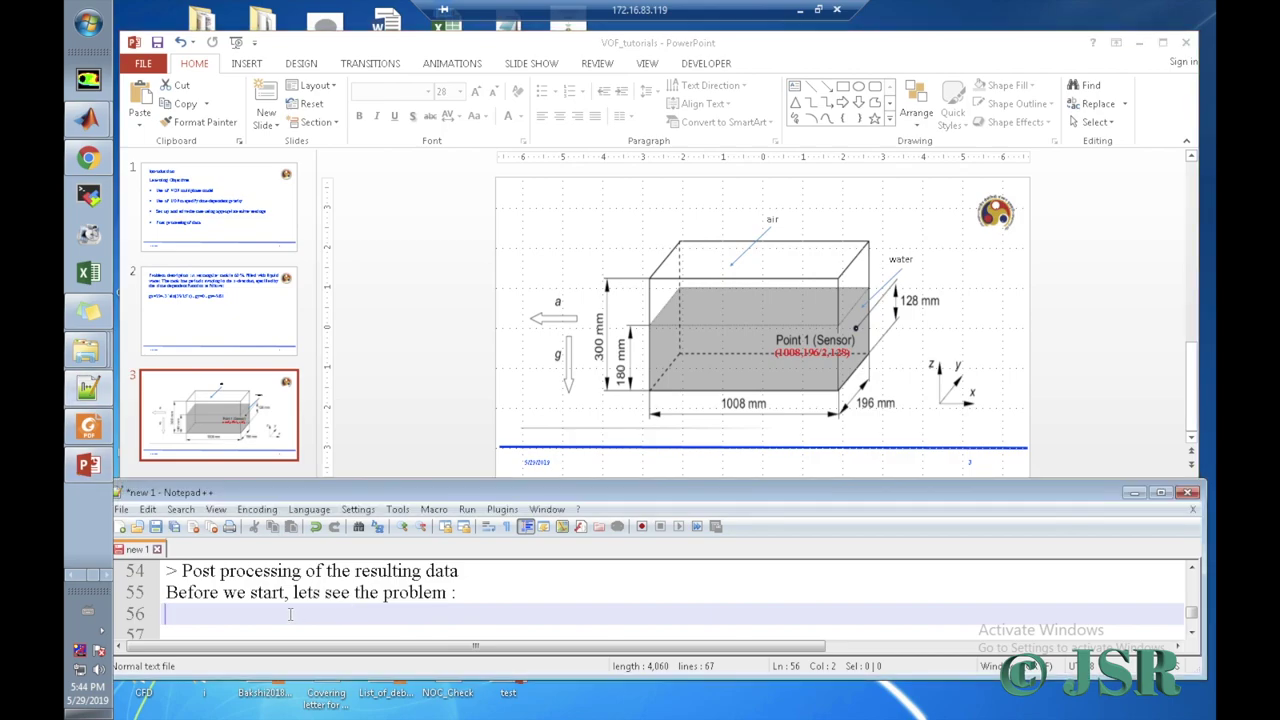
pyautogui.write('The s')
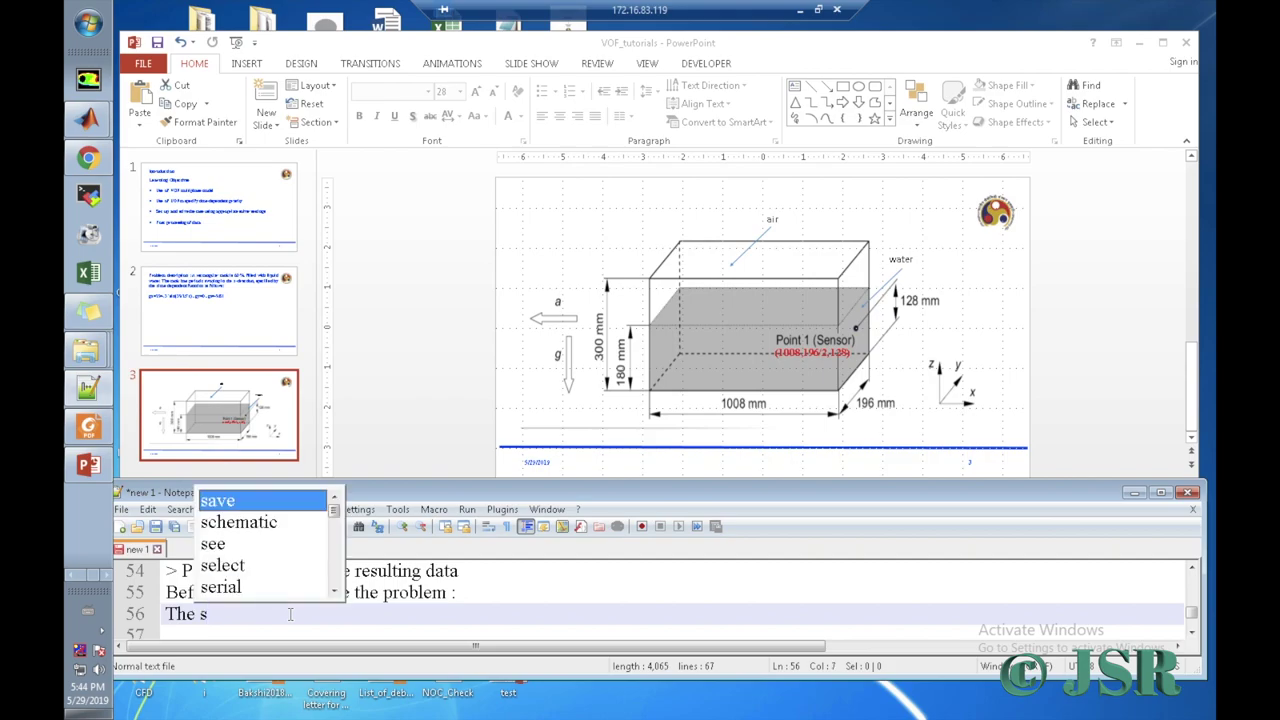
pyautogui.press('BackSpace')
pyautogui.write('model')
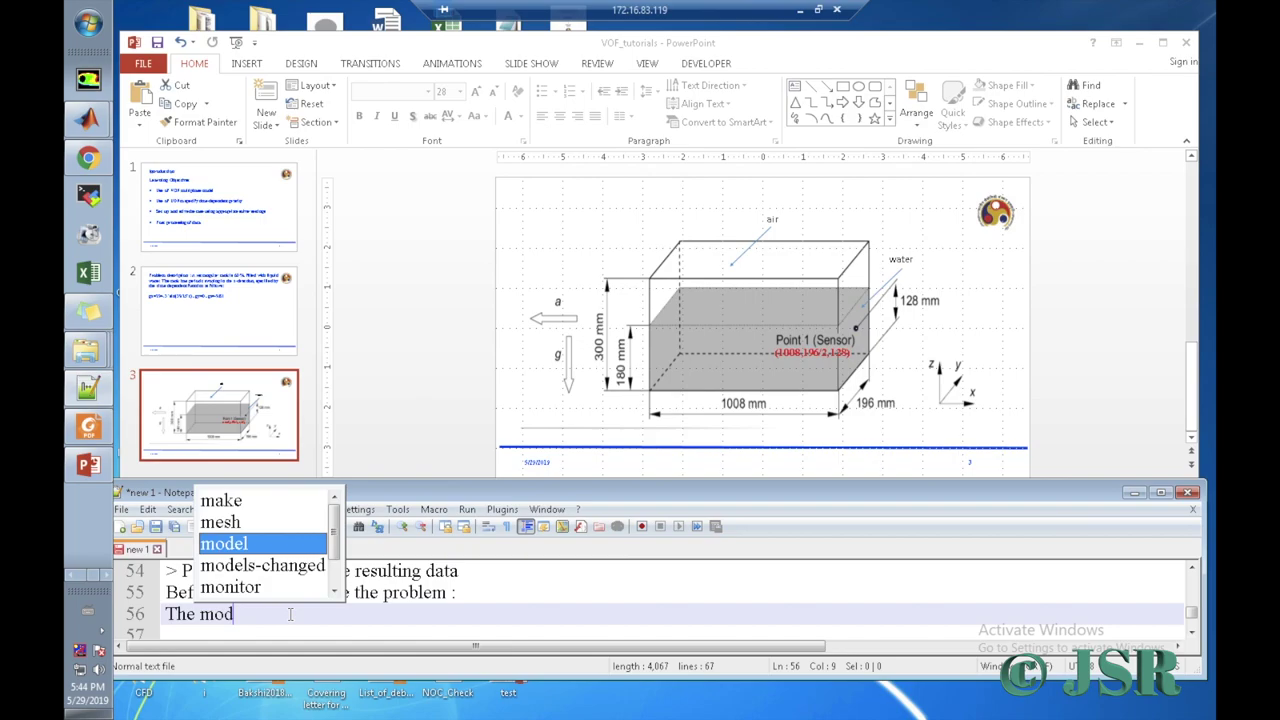
pyautogui.press('BackSpace')
pyautogui.press('BackSpace')
pyautogui.press('BackSpace')
pyautogui.press('BackSpace')
pyautogui.press('BackSpace')
pyautogui.write('ge')
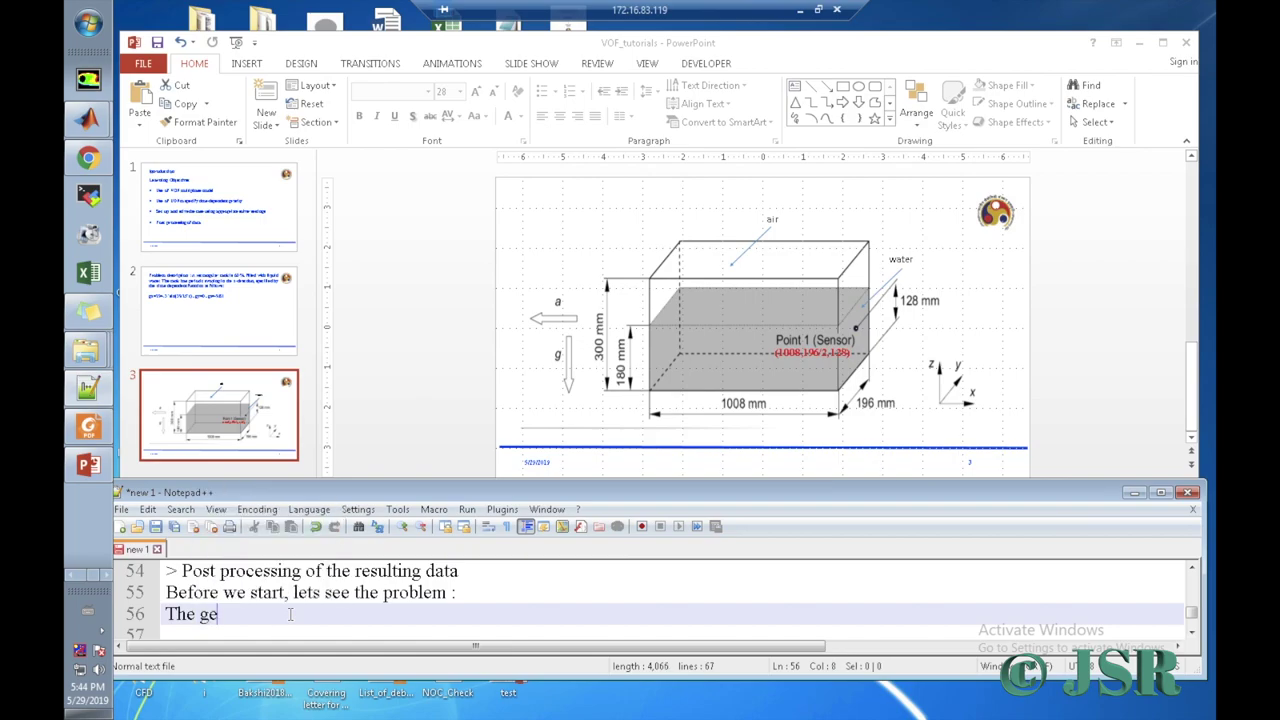
pyautogui.write('ometry of the model ')
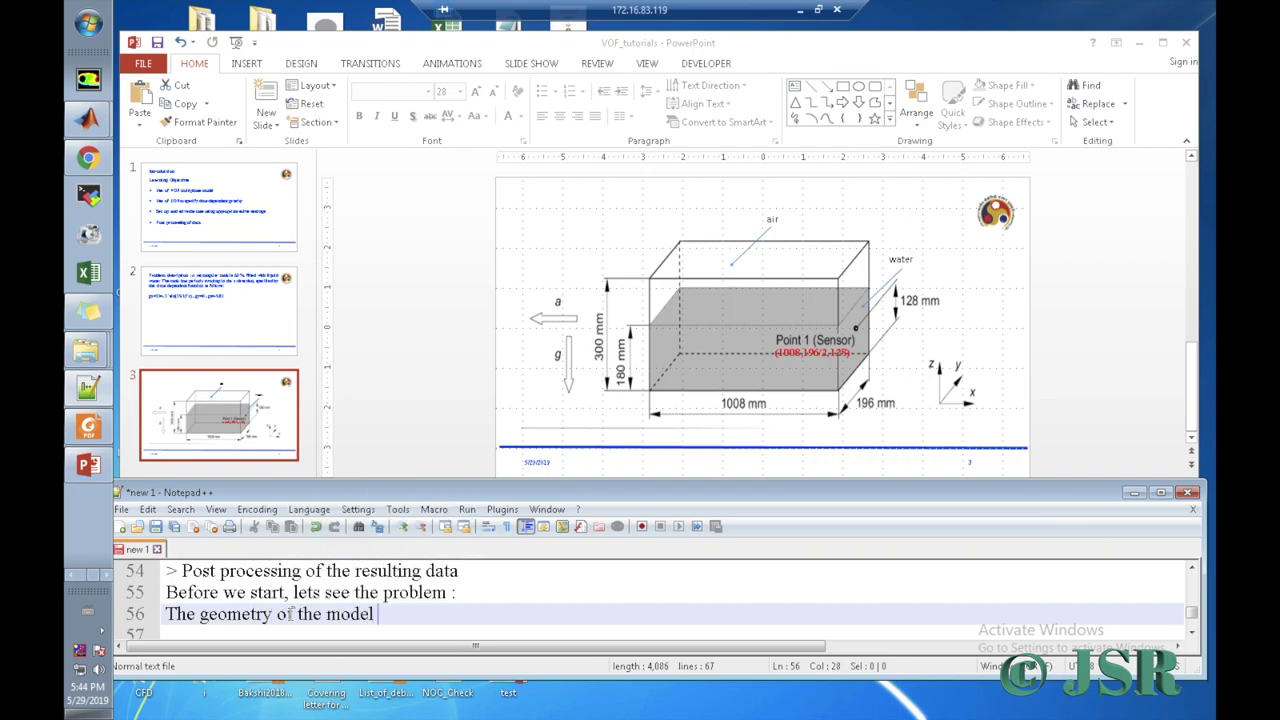
pyautogui.write('is shown here')
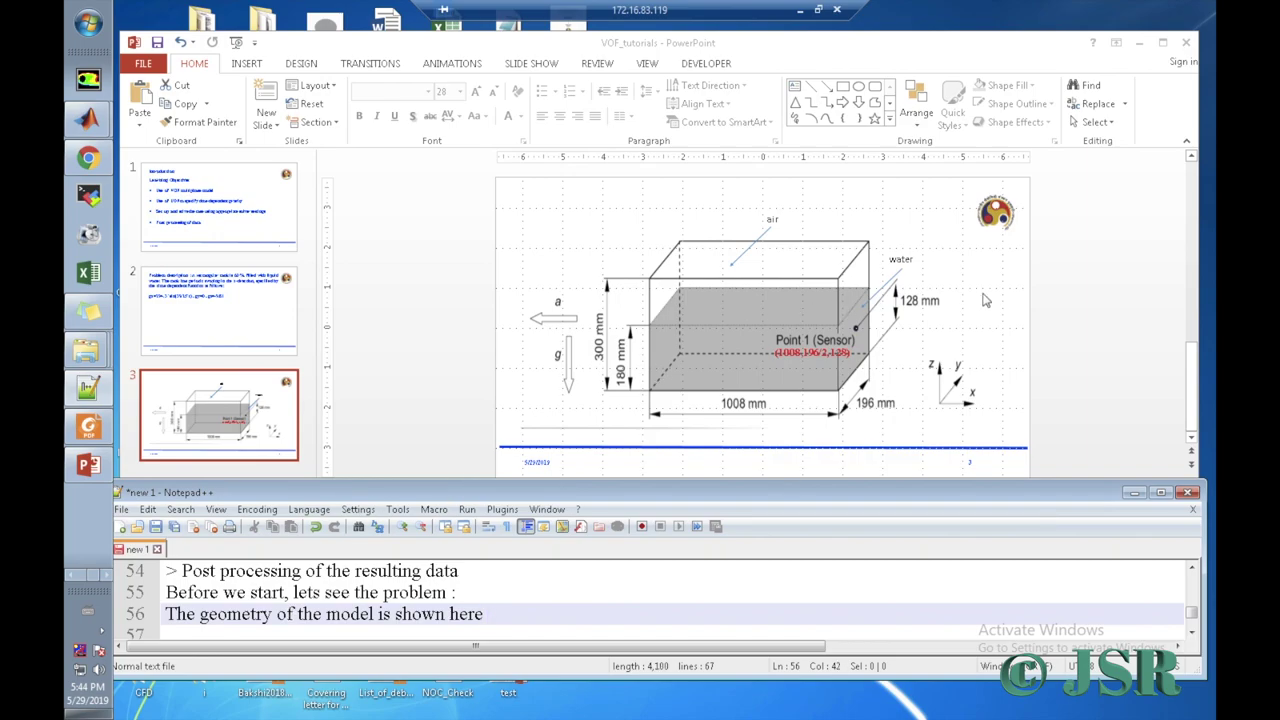
pyautogui.click(984, 298)
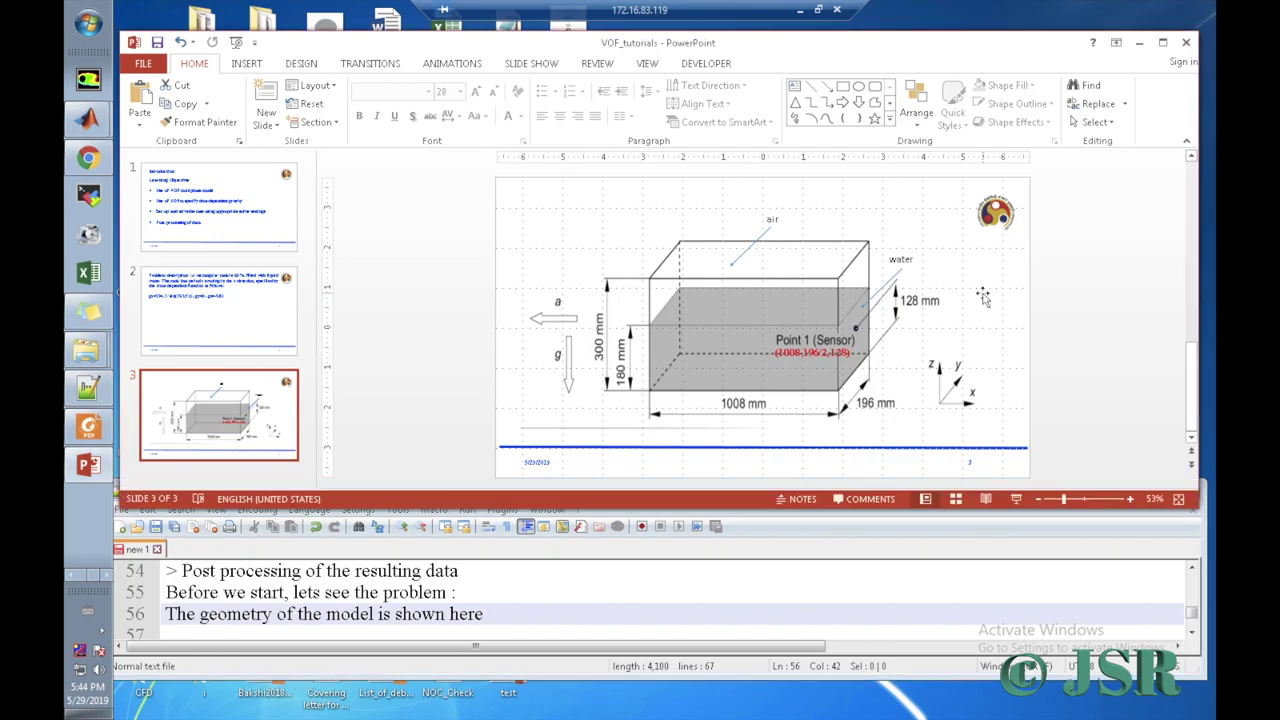
pyautogui.click(488, 615)
pyautogui.write('.')
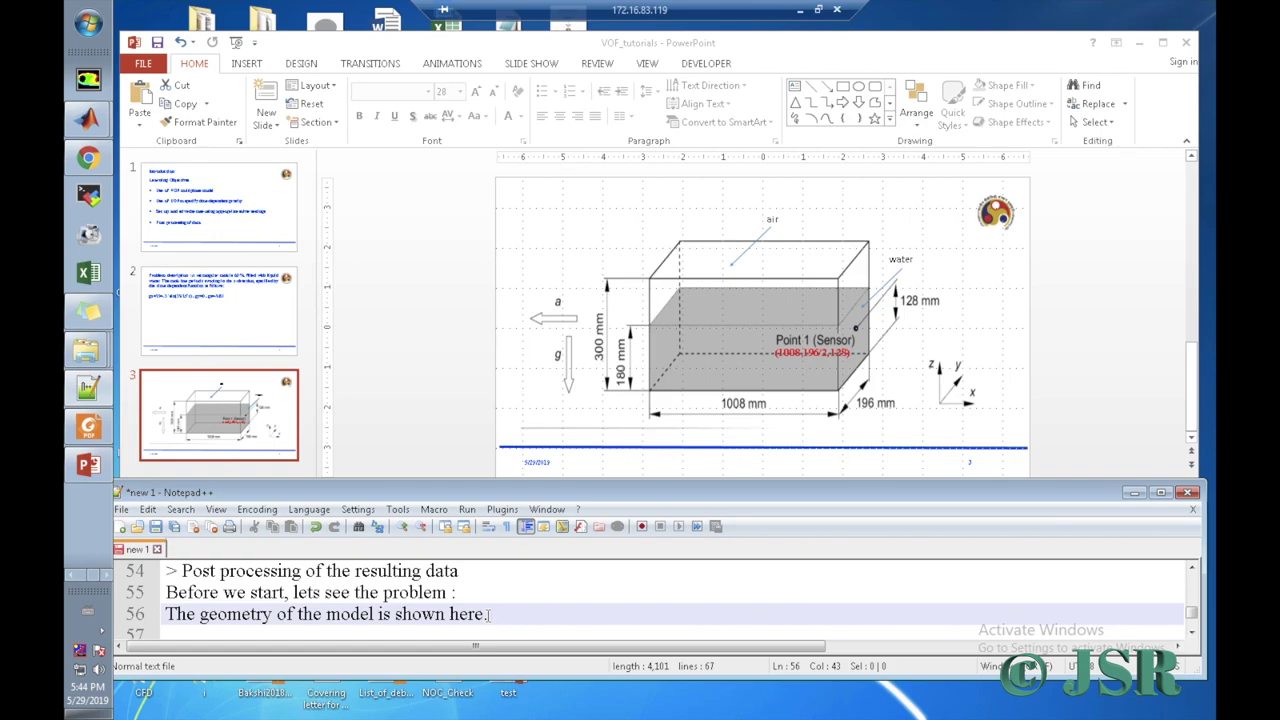
# Step: Continue the geometry line with "It is represented by a 3D box of length"
pyautogui.write('It is represented by as')
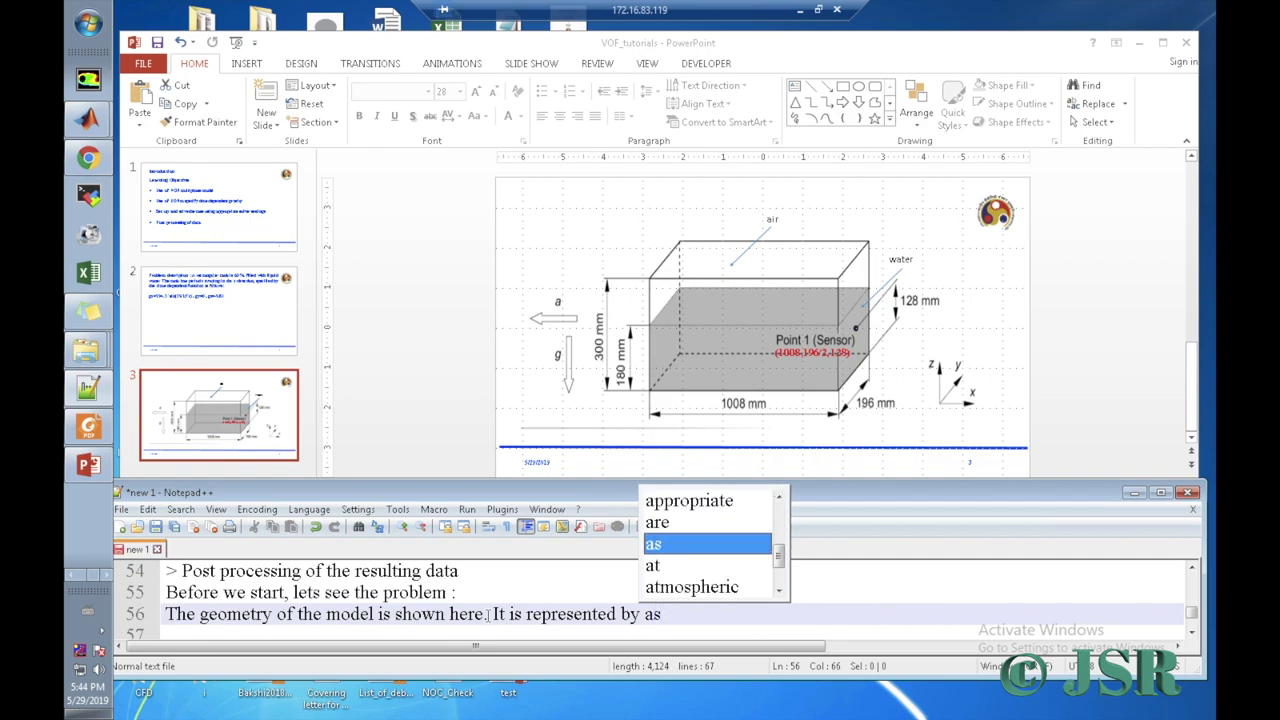
pyautogui.press('BackSpace')
pyautogui.write('3D ')
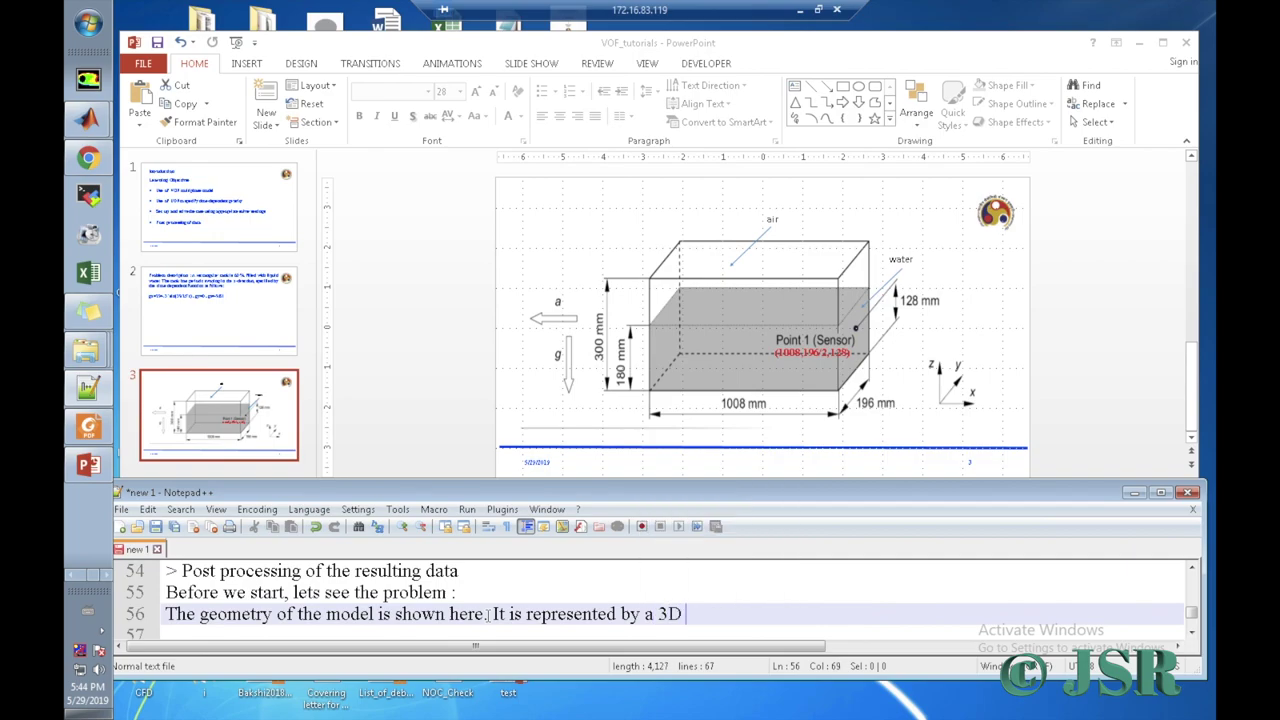
pyautogui.write('box of length ')
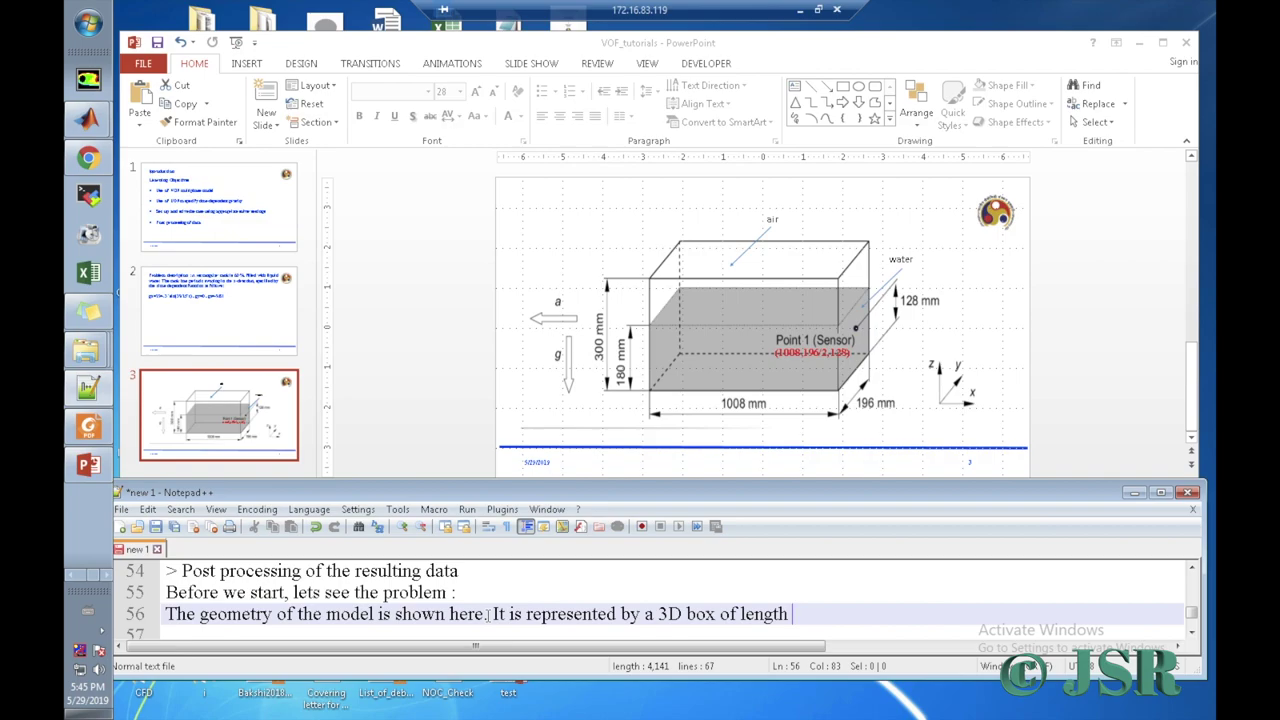
# Step: Continue the geometry line in the notes with "1008 m, width 196 mm and height"
pyautogui.write('1000')
pyautogui.press('BackSpace')
pyautogui.write('8 ,')
pyautogui.press('BackSpace')
pyautogui.write('mm')
pyautogui.press('BackSpace')
pyautogui.write(', width')
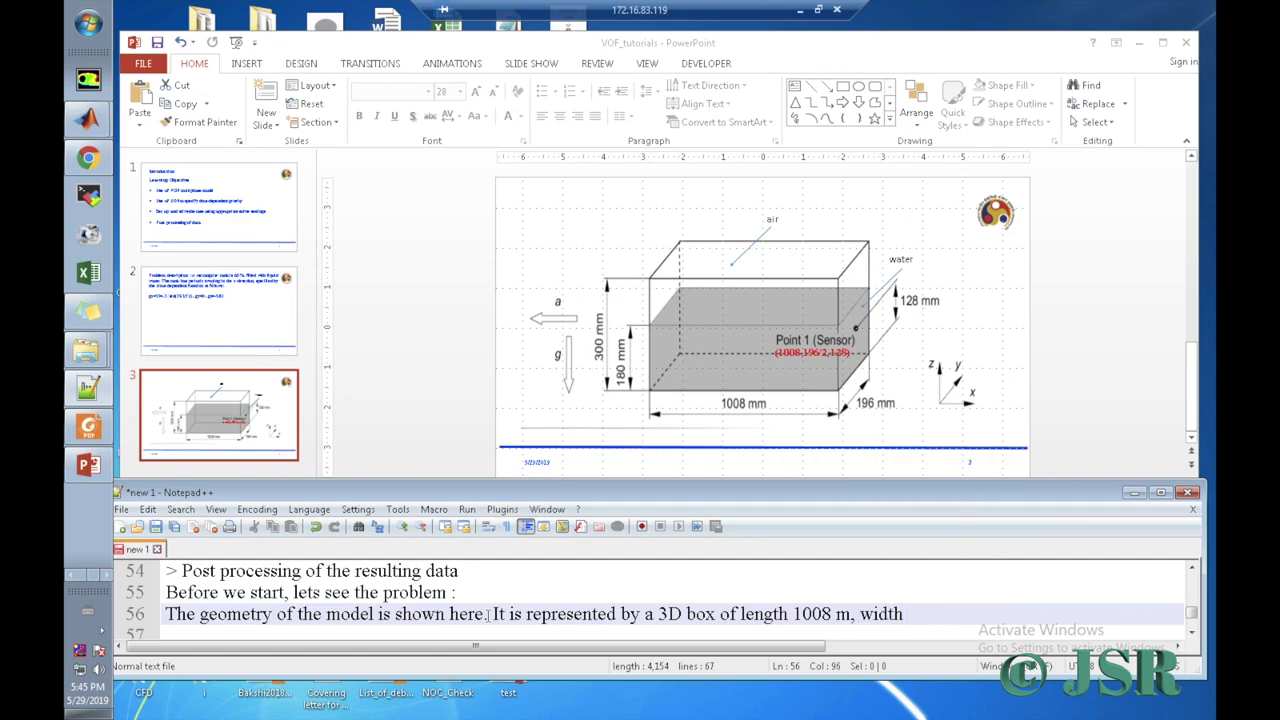
pyautogui.write(' 196 mm and height ')
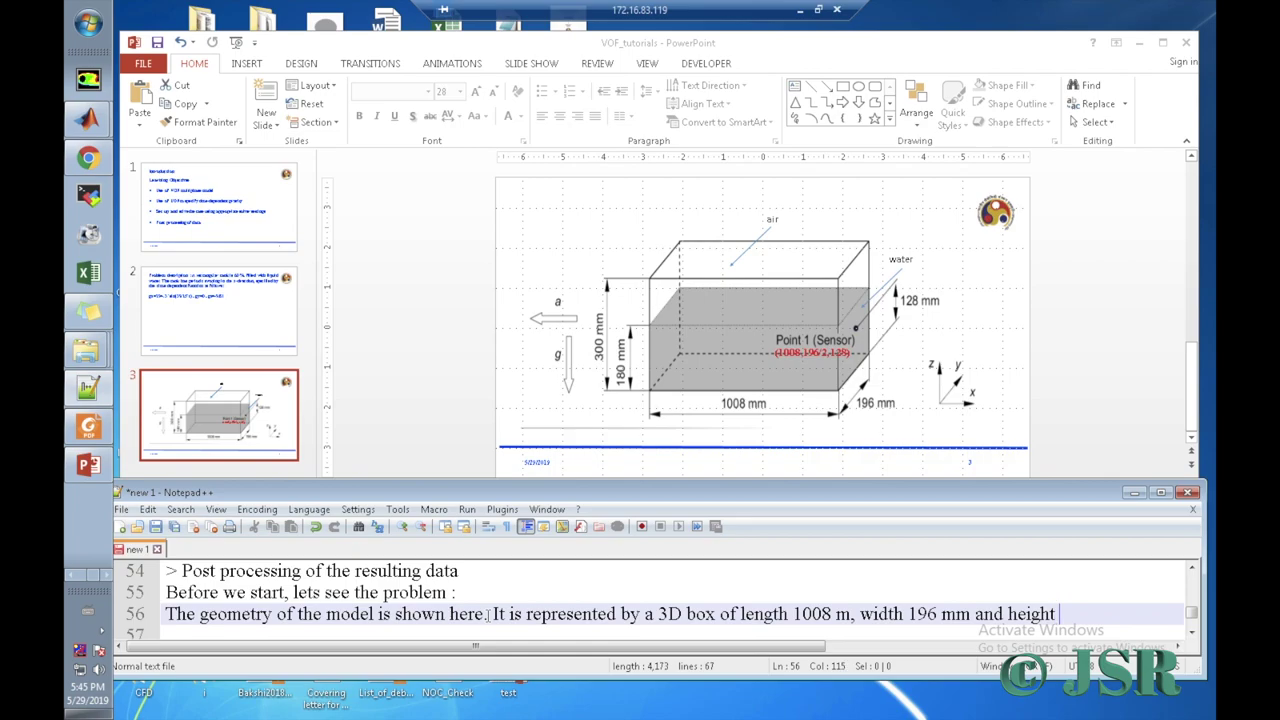
# Step: Finish the box dimensions sentence with "300 mm." and start a new line below it
pyautogui.write('300 mm')
pyautogui.press('BackSpace')
pyautogui.press('BackSpace')
pyautogui.write('mm')
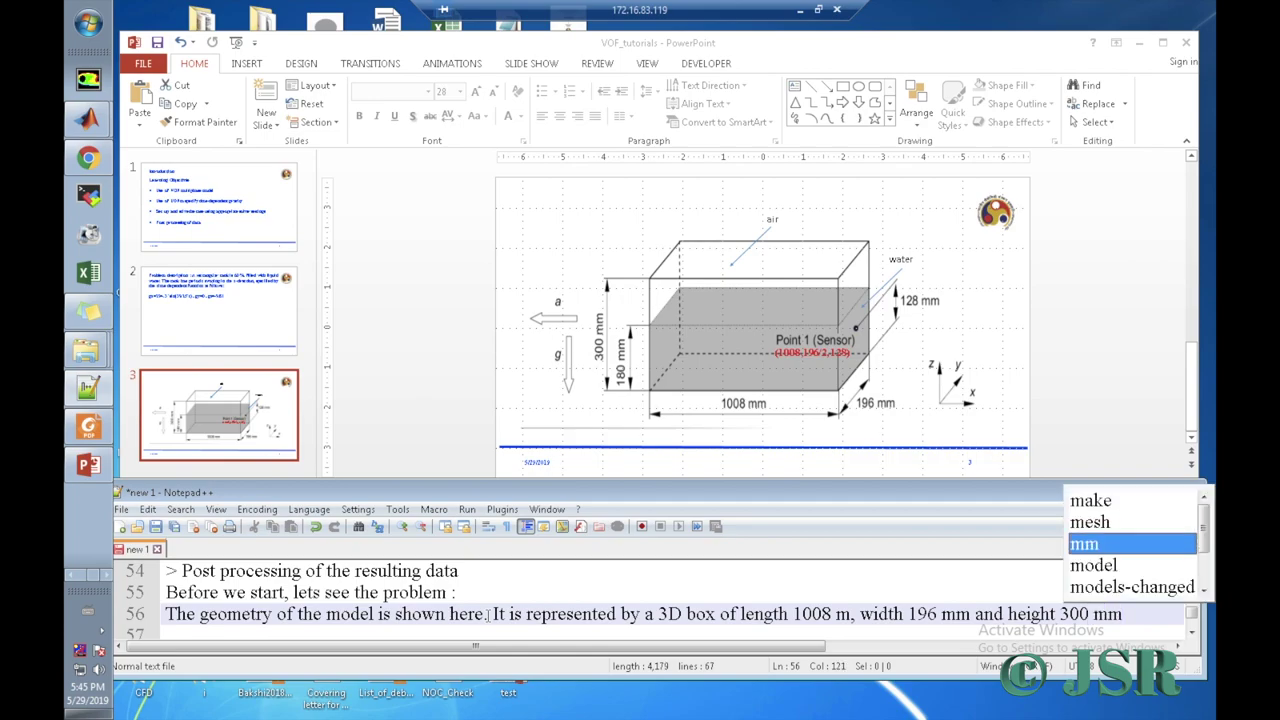
pyautogui.write('.')
pyautogui.press('Return')
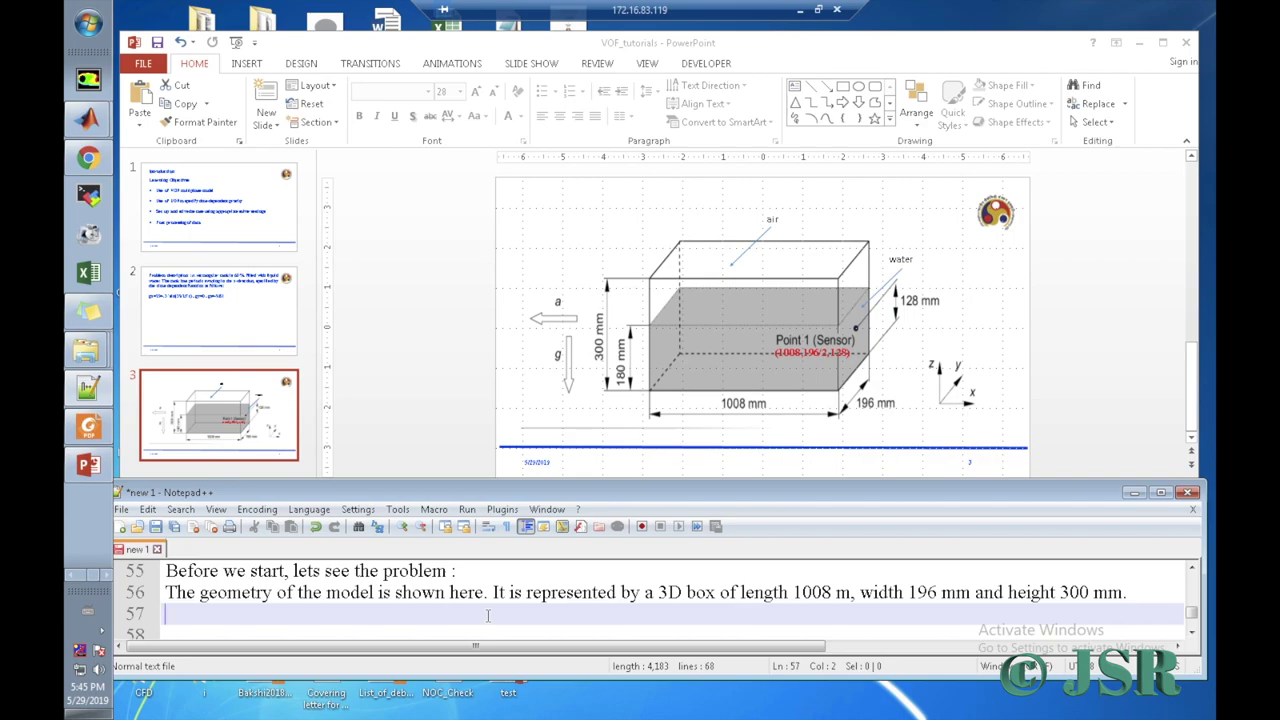
# Step: Write "The tank is filled with water upto a height of 180 mm" on the new line of the notes
pyautogui.write('The ta')
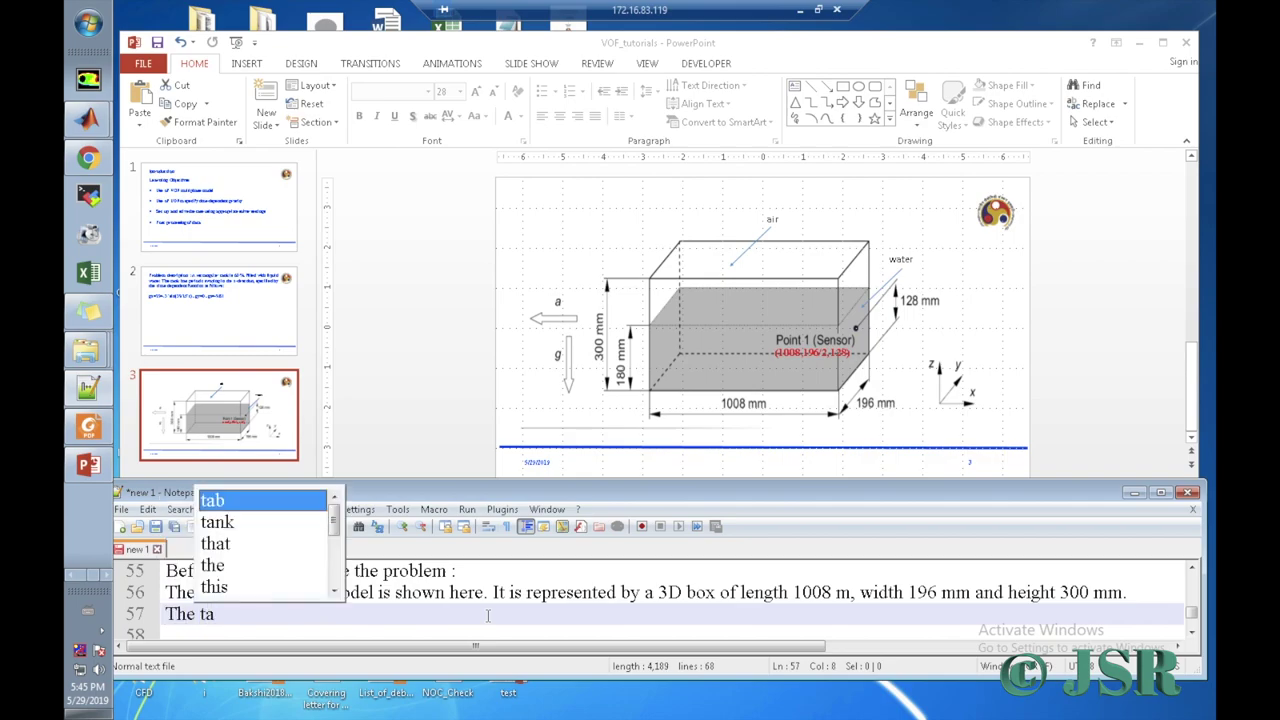
pyautogui.write('nk is')
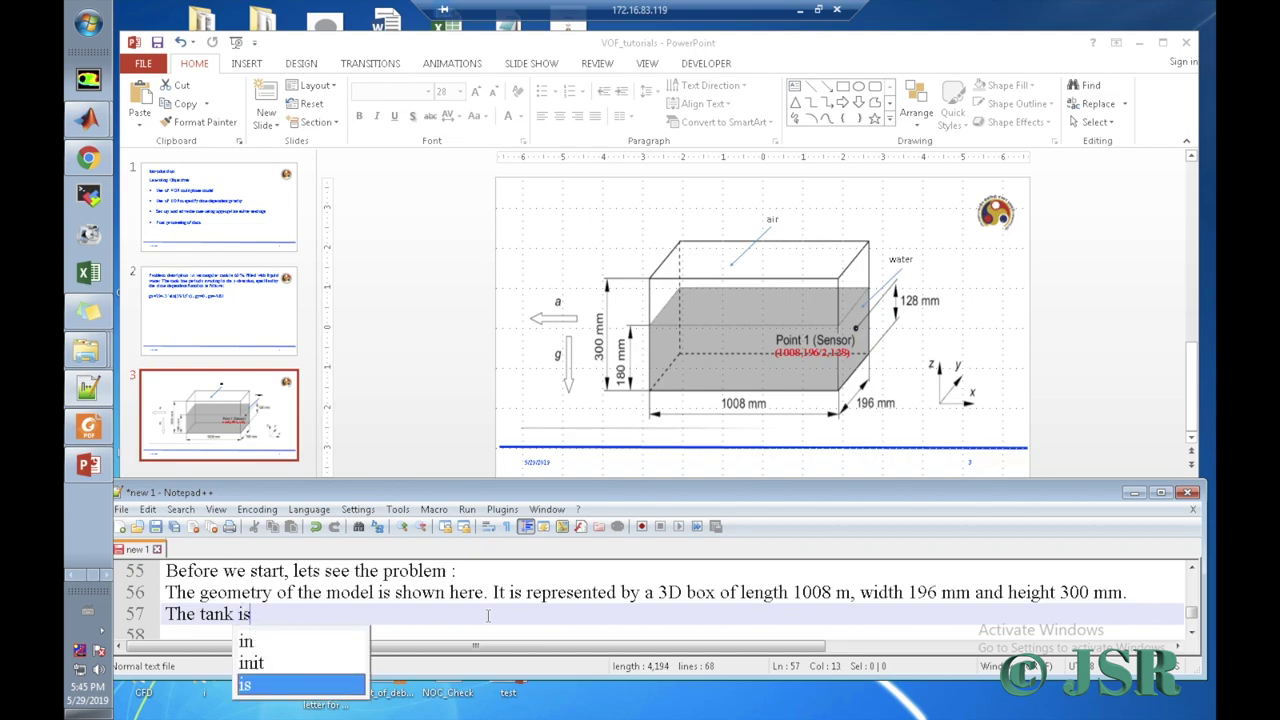
pyautogui.write(' fille')
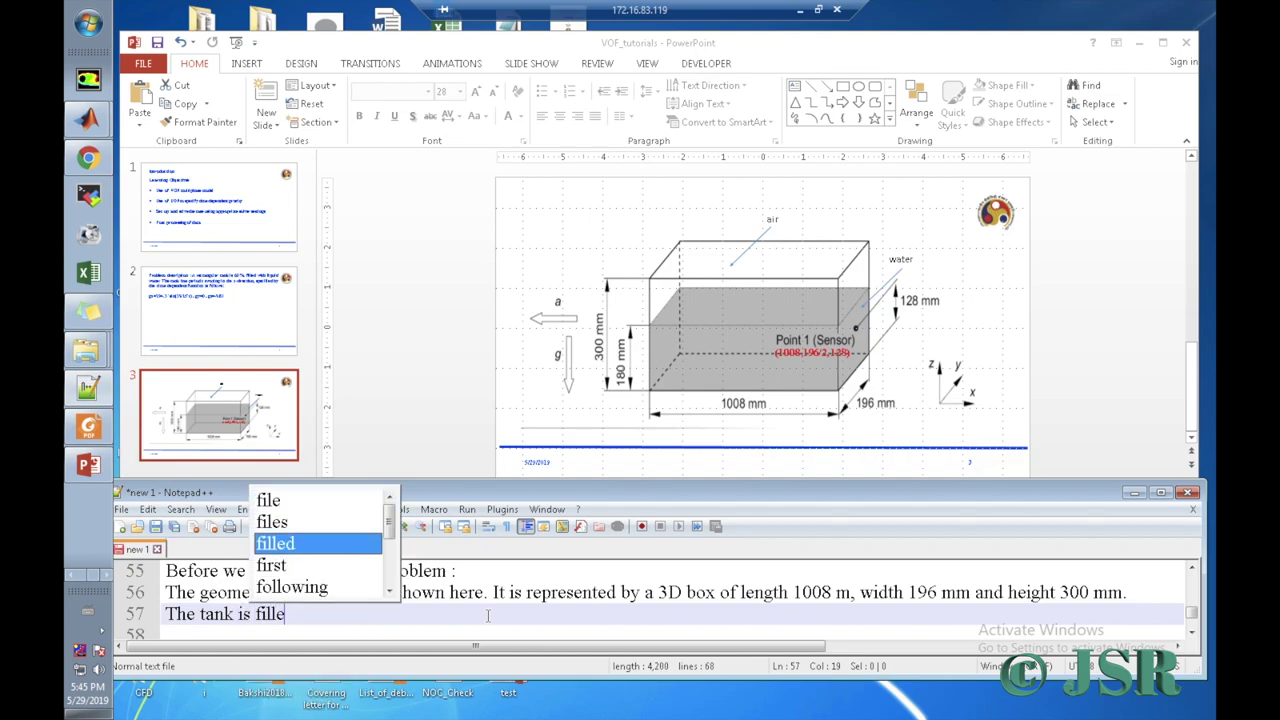
pyautogui.write('d witt')
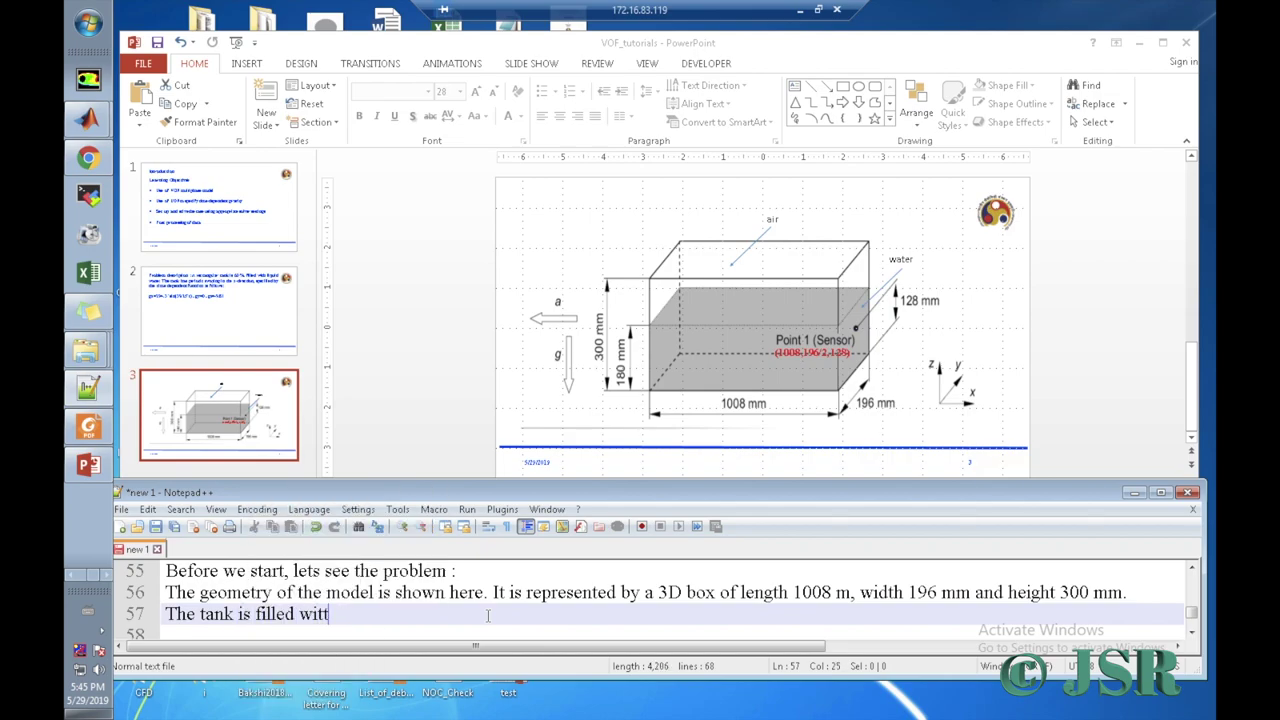
pyautogui.press('BackSpace')
pyautogui.write('h water upto a height')
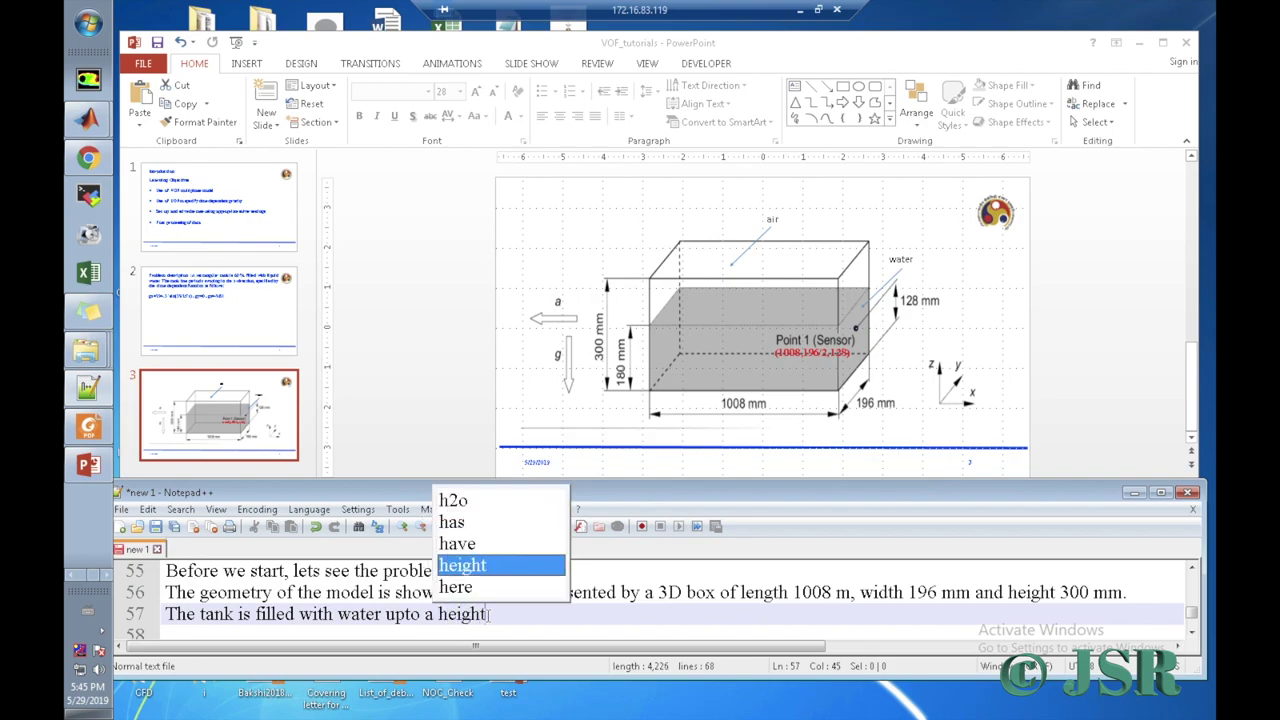
pyautogui.write(' of 180 mm ')
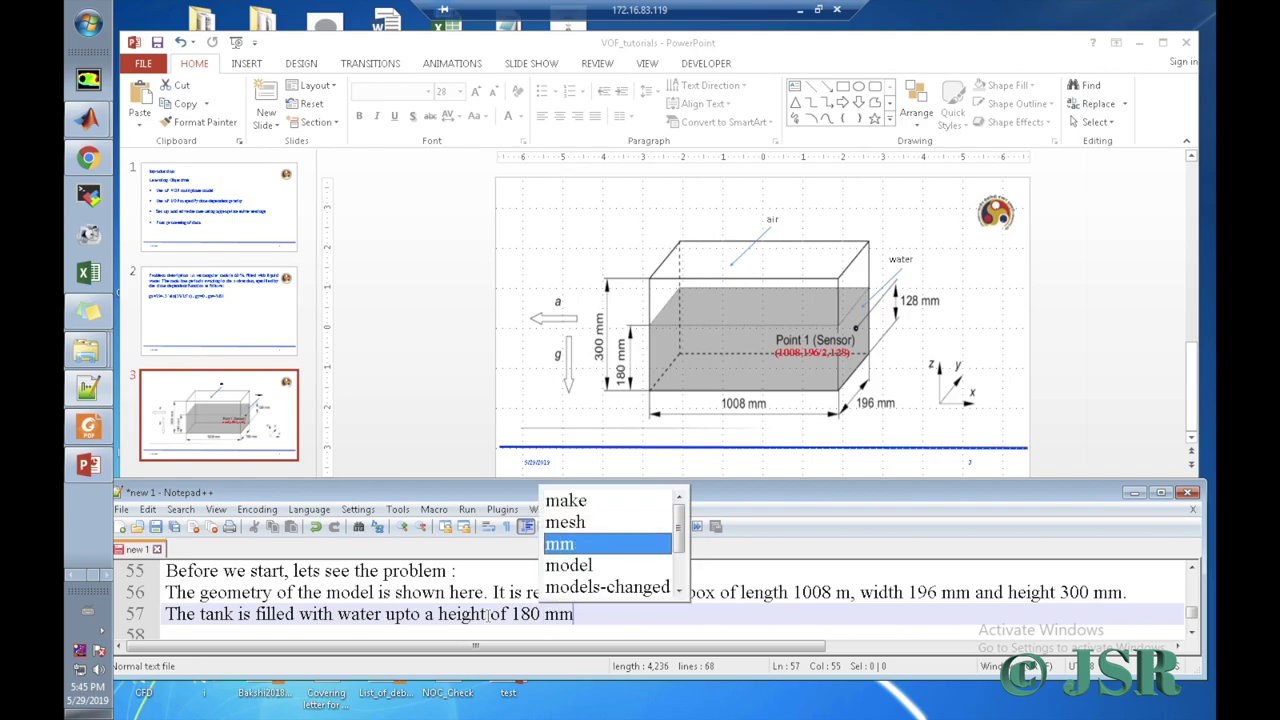
# Step: Close the water height sentence with "(60 % of 300)." and begin the following sentence with "A"
pyautogui.write('(')
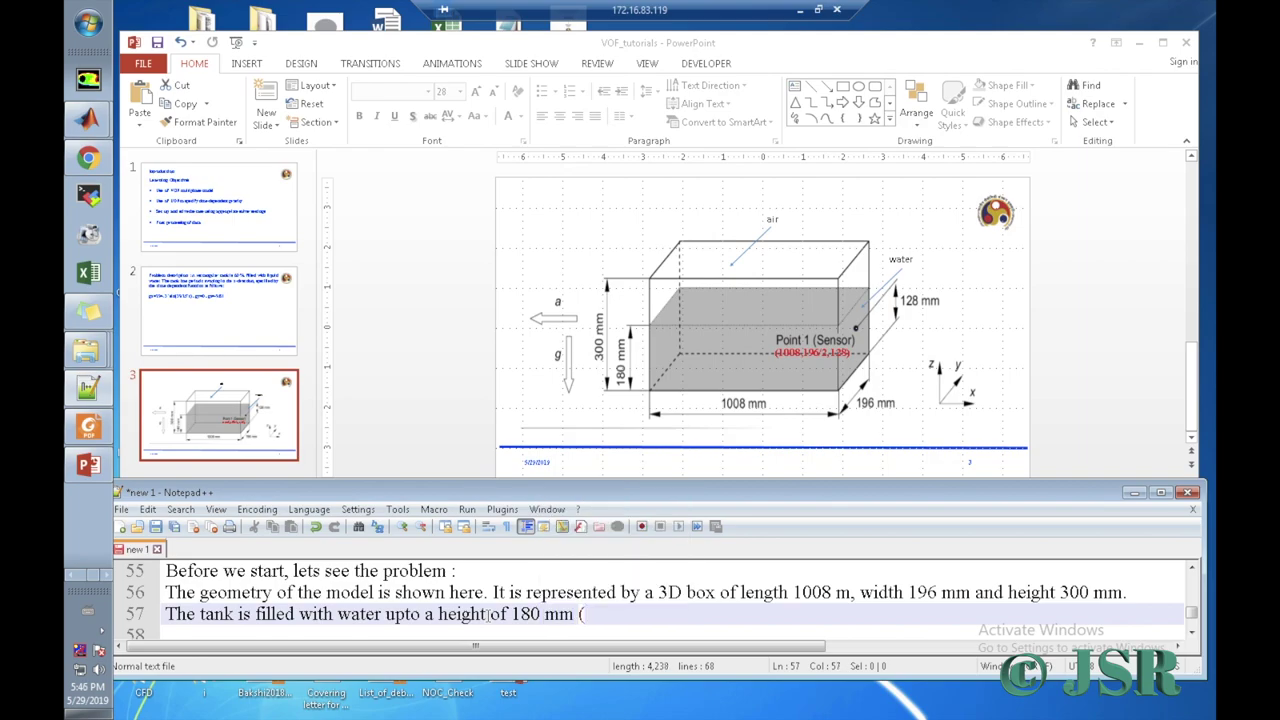
pyautogui.write('60 % of 3000')
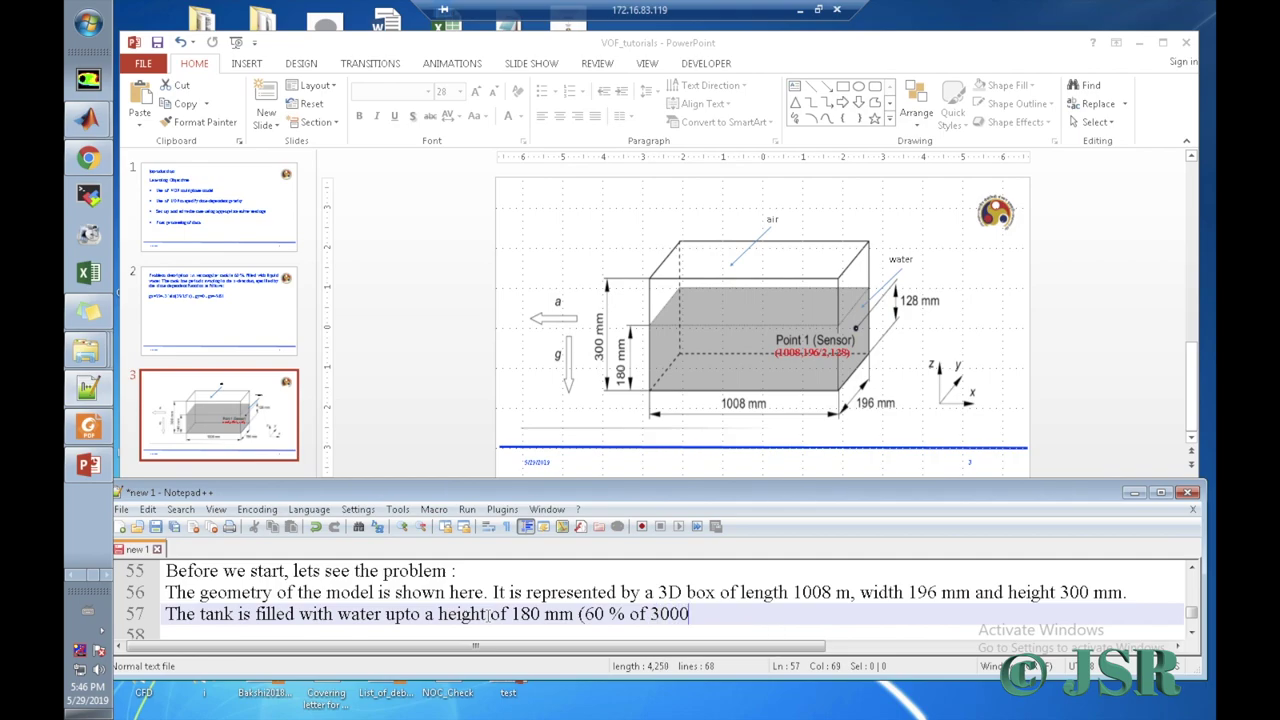
pyautogui.press('BackSpace')
pyautogui.write(')')
pyautogui.press('BackSpace')
pyautogui.press('BackSpace')
pyautogui.write('). A p')
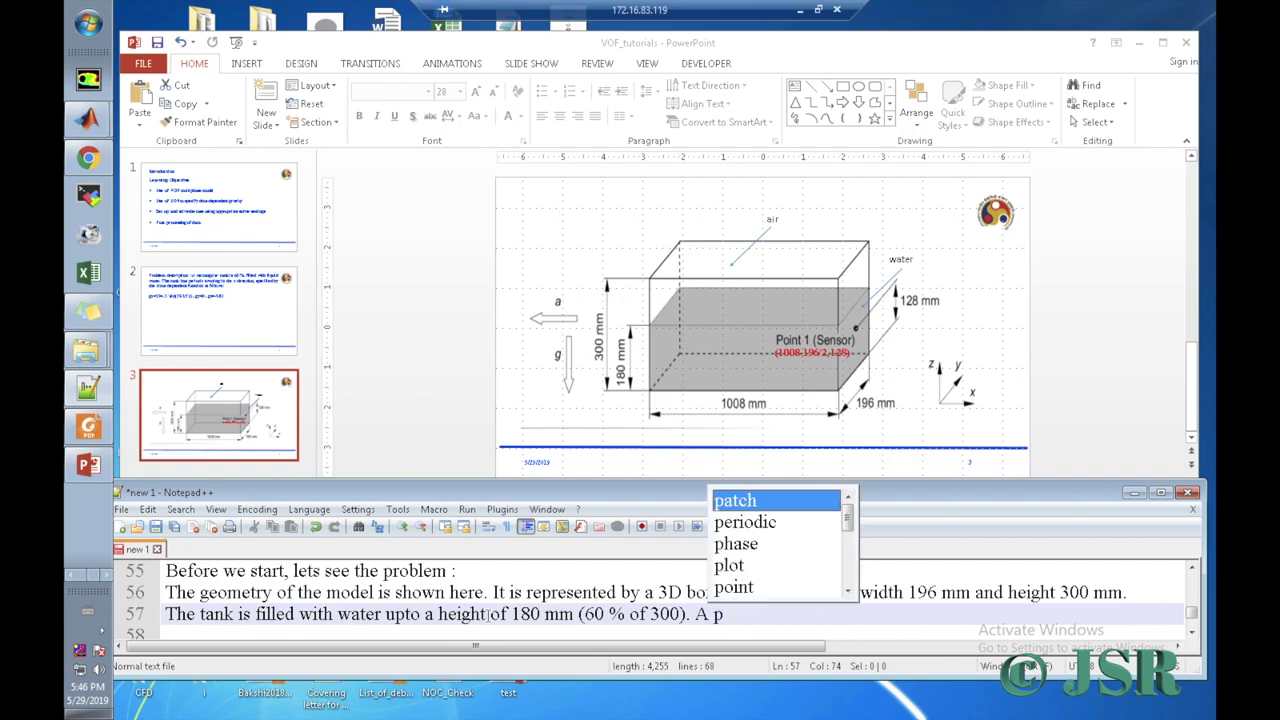
# Step: Continue the new sentence so it reads "A sensor is located at the right face"
pyautogui.write('r')
pyautogui.press('BackSpace')
pyautogui.press('BackSpace')
pyautogui.write('sensor ')
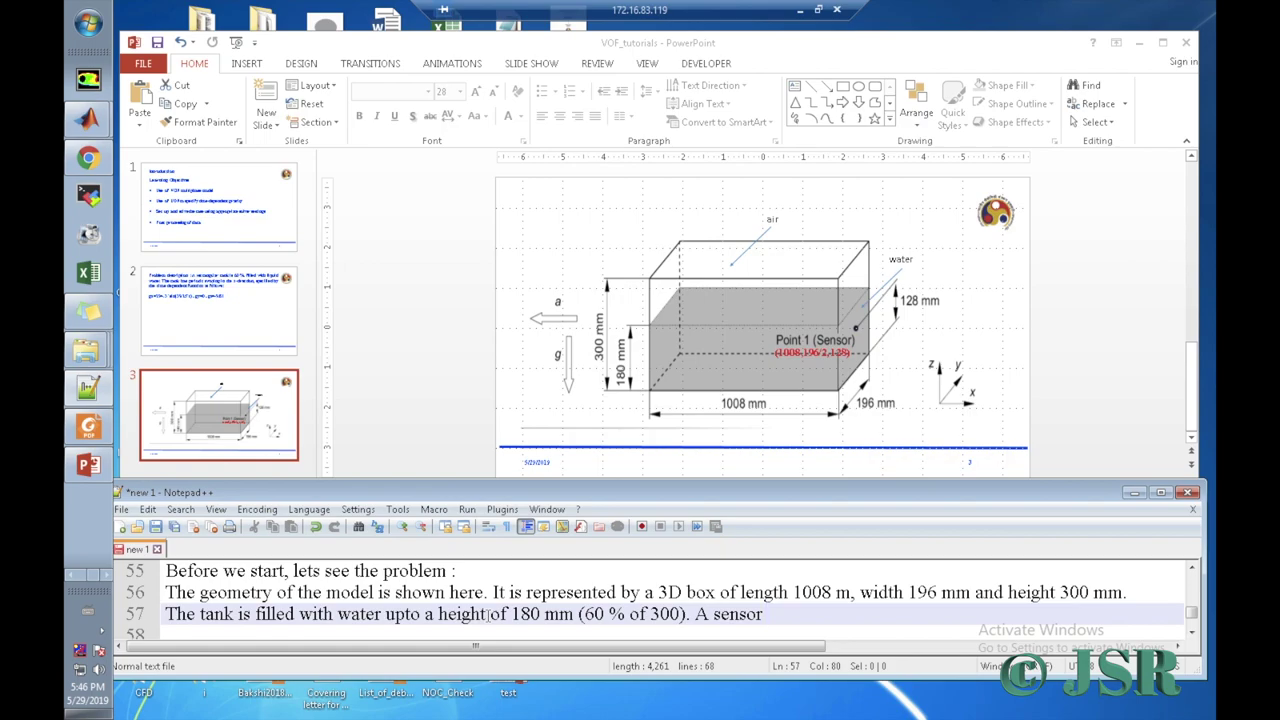
pyautogui.write('is located at')
pyautogui.write('the ')
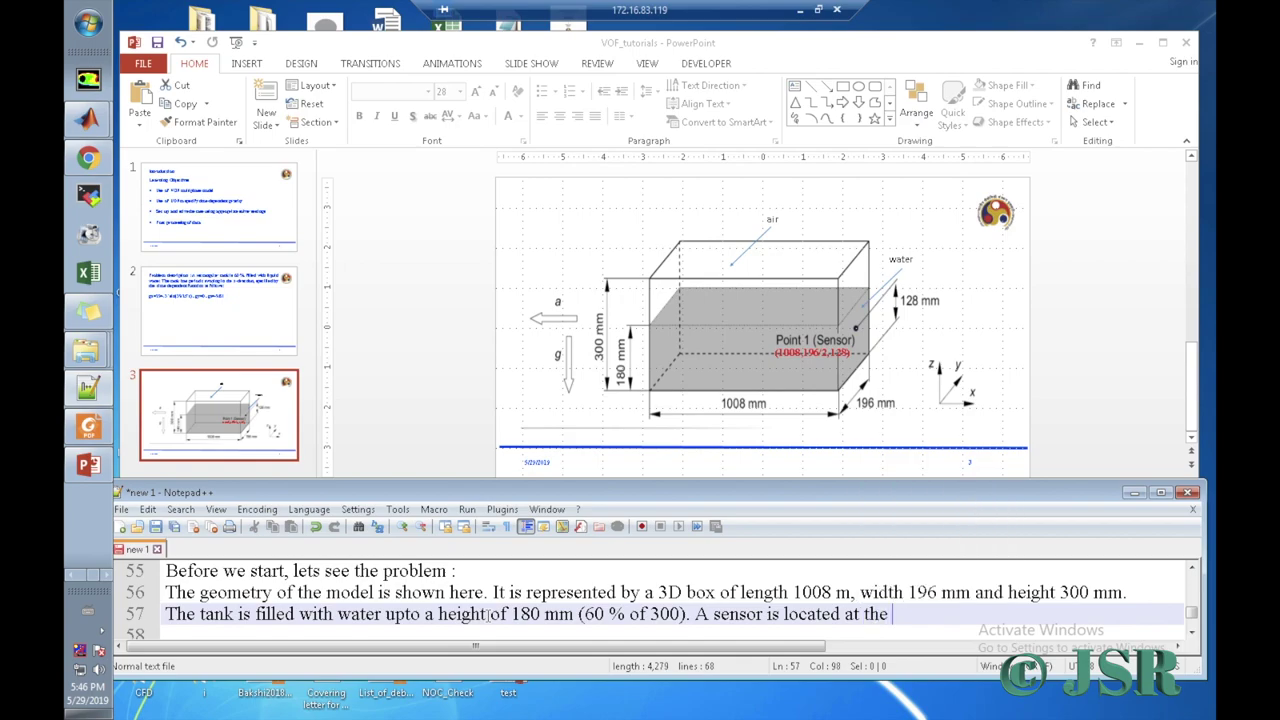
pyautogui.write('right face ')
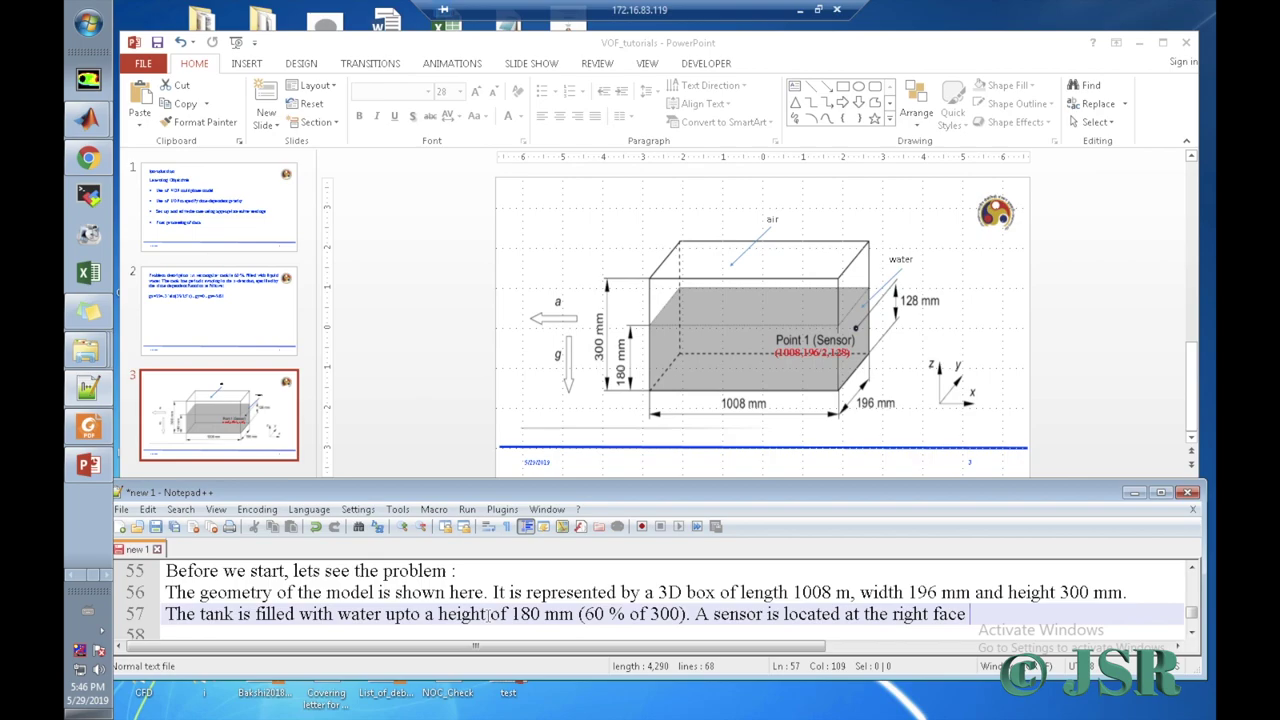
pyautogui.write('at')
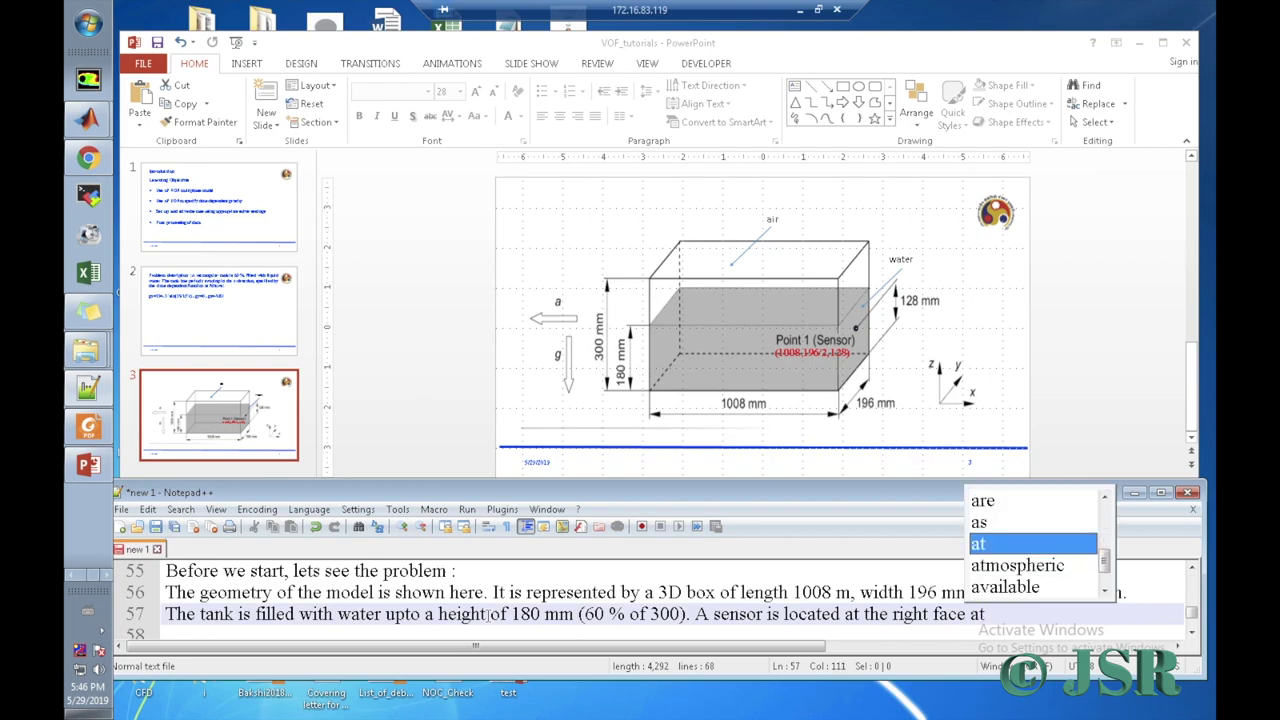
pyautogui.press('BackSpace')
pyautogui.press('BackSpace')
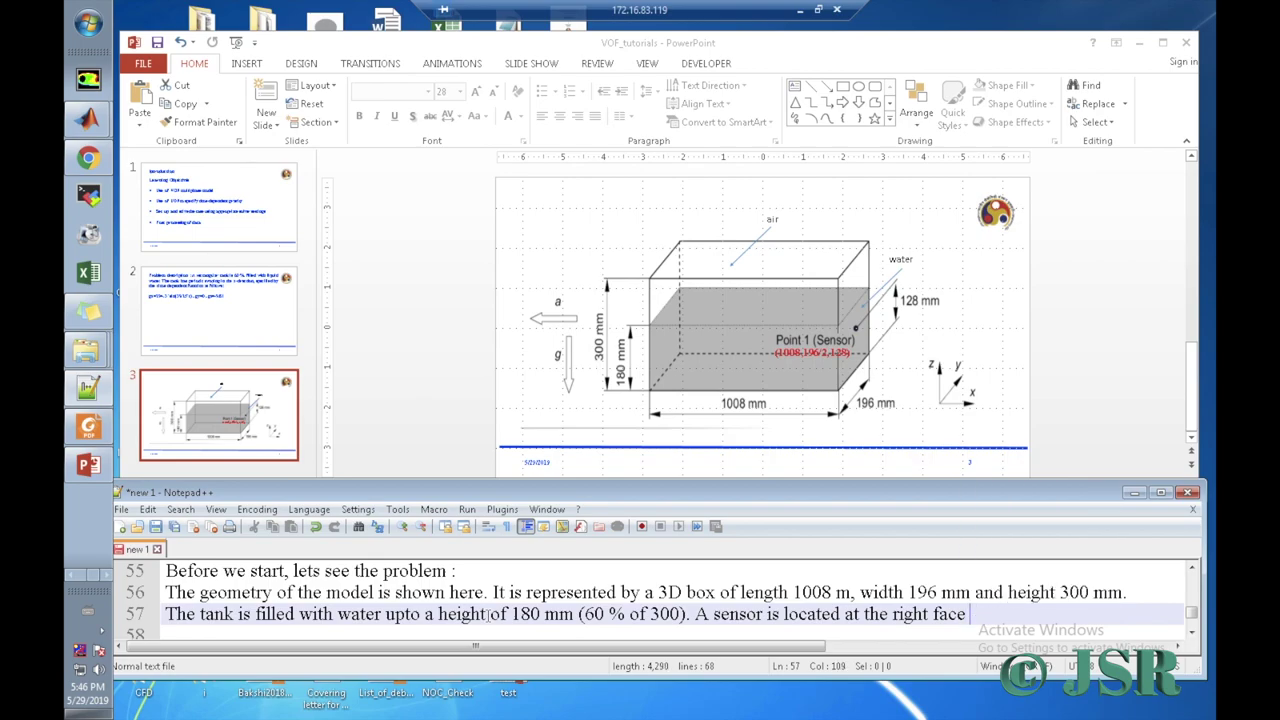
# Step: Extend the sensor sentence with "with a point location as" and put the coordinates "(1008,98,128)" on the next line
pyautogui.write('with a poi')
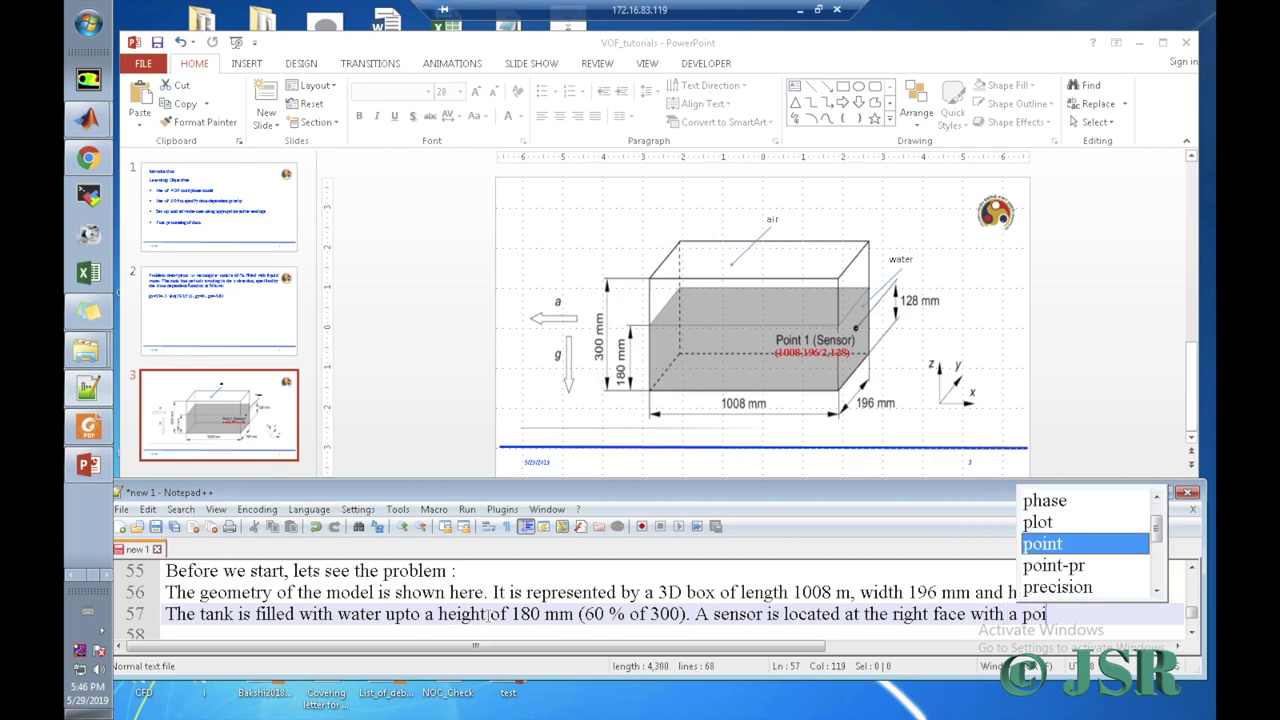
pyautogui.write('nt lo')
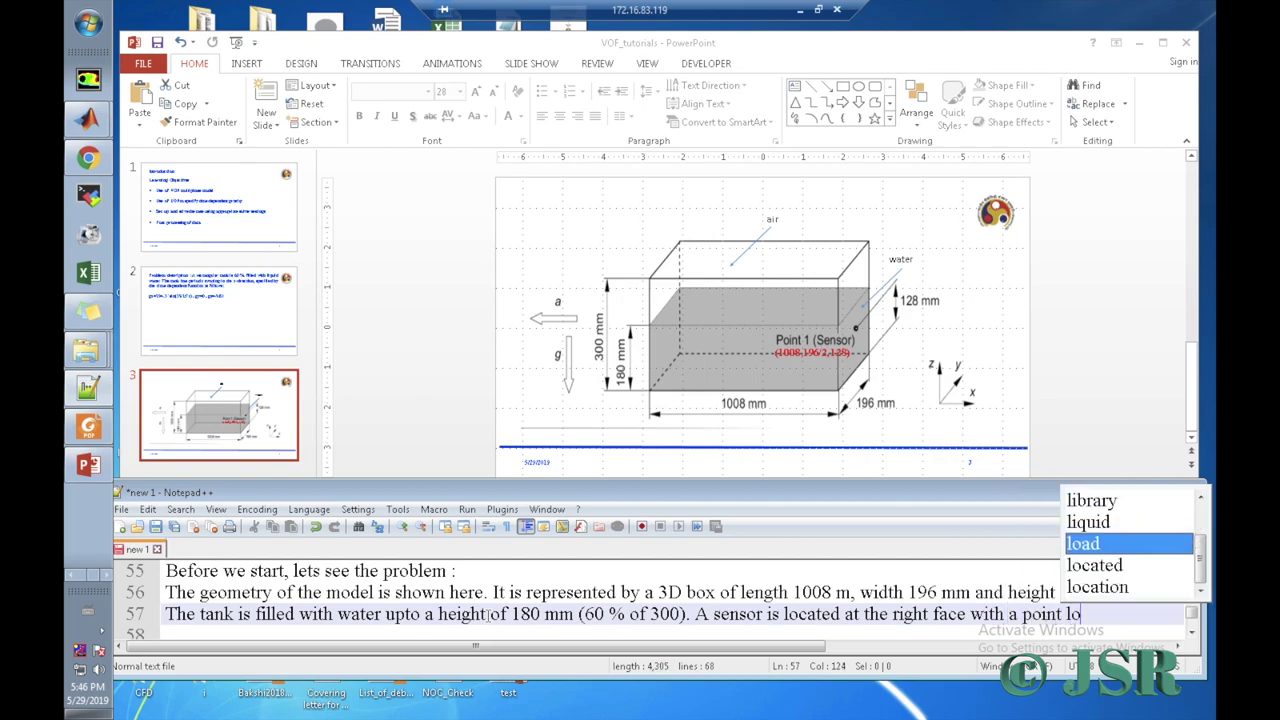
pyautogui.write('cation')
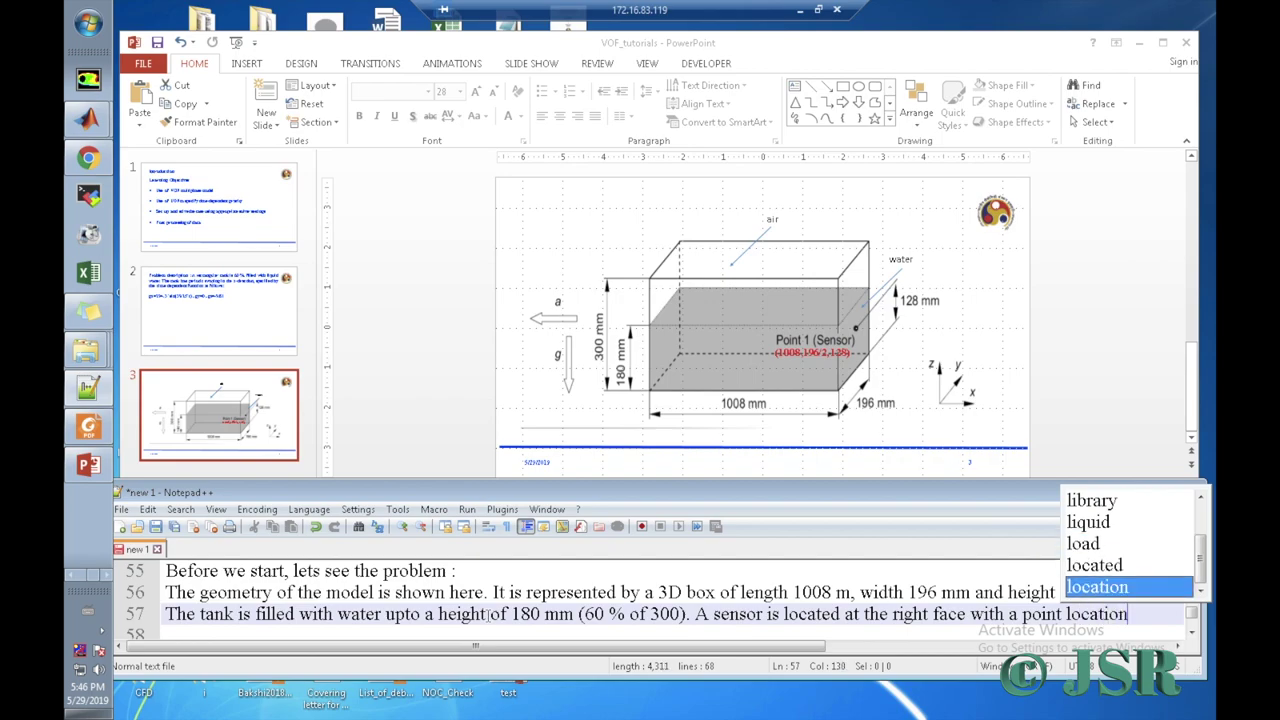
pyautogui.write(' as')
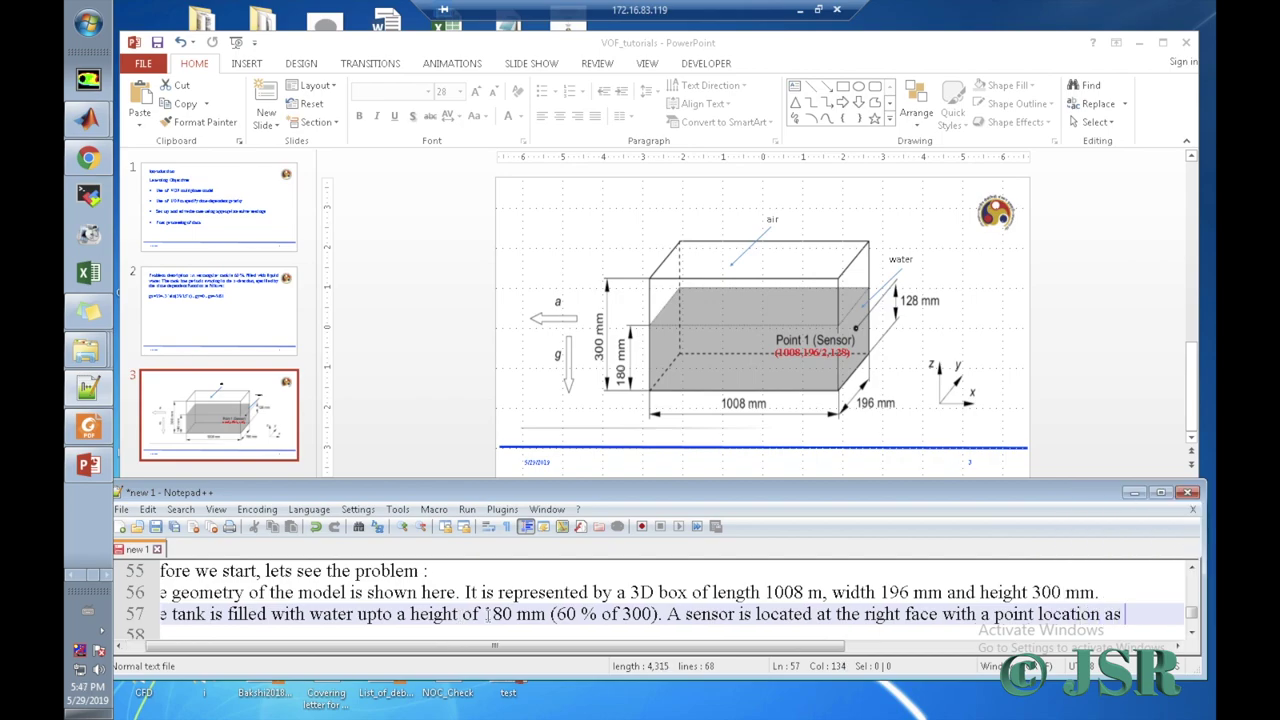
pyautogui.press('Return')
pyautogui.write('(1008,')
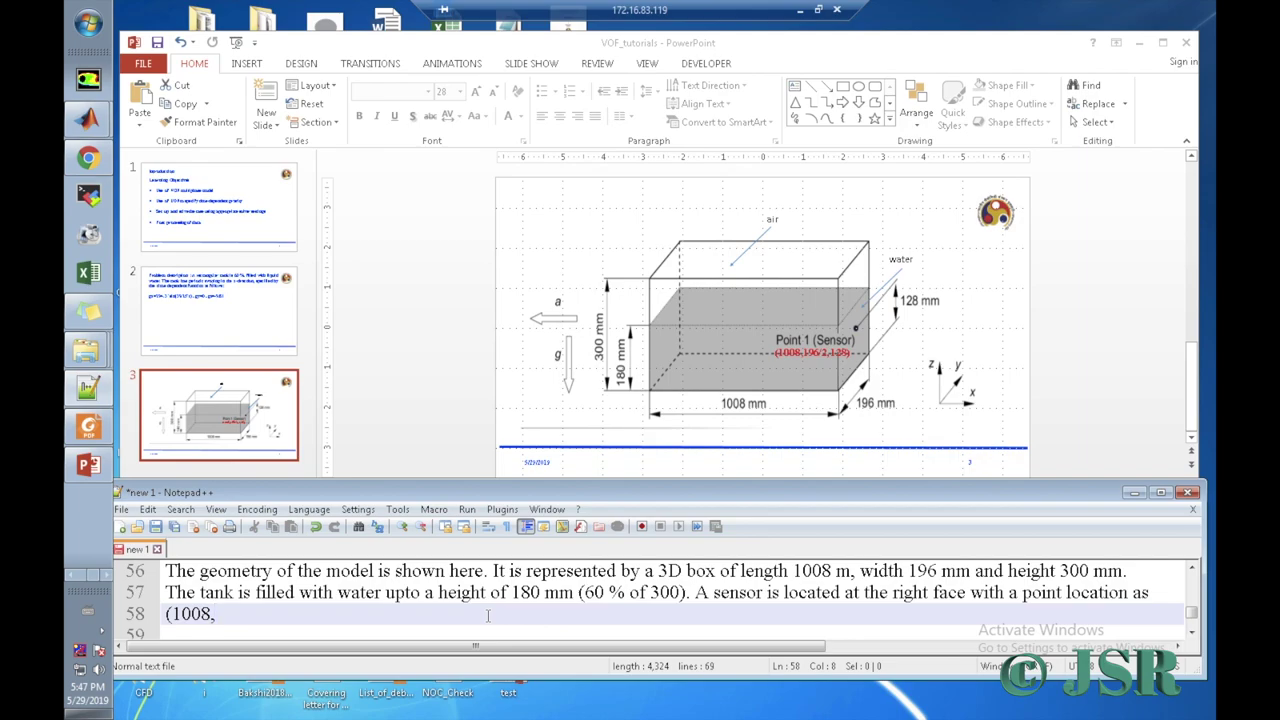
pyautogui.write('98,128) ')
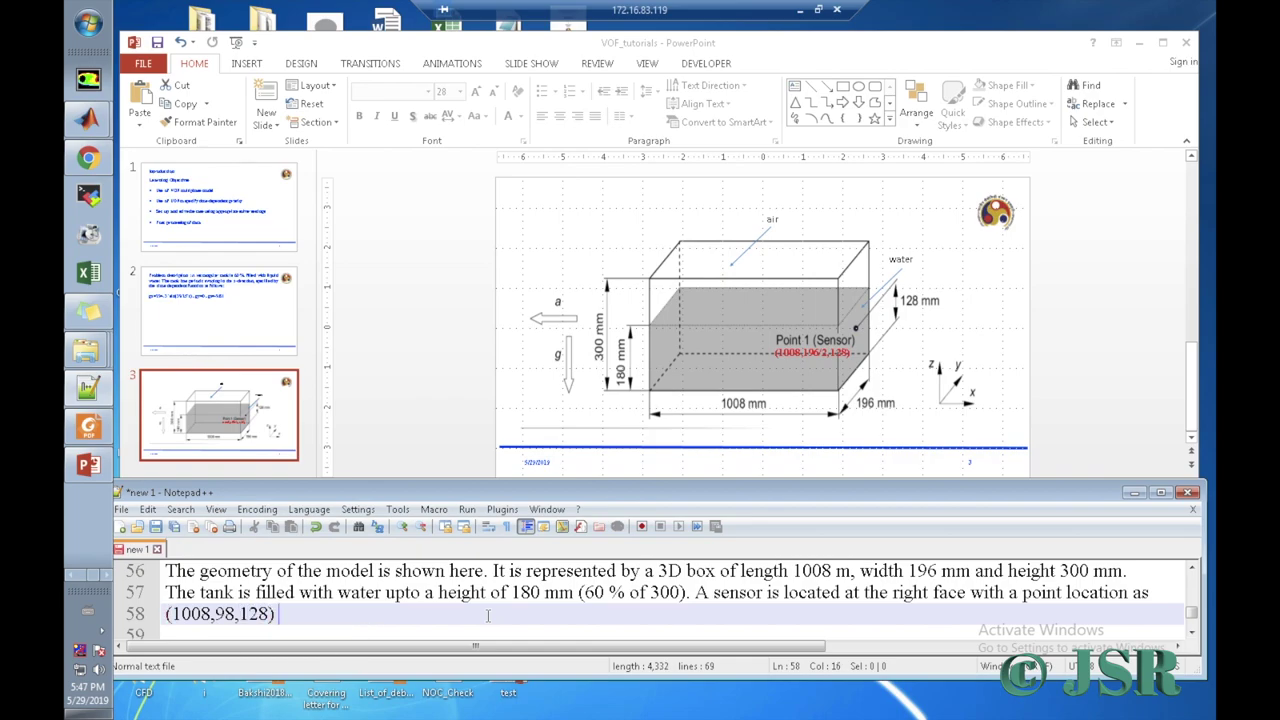
# Step: End the coordinates with a period and add "The pressure data is obtained at this location and plotted against flow time."
pyautogui.write('.The prs')
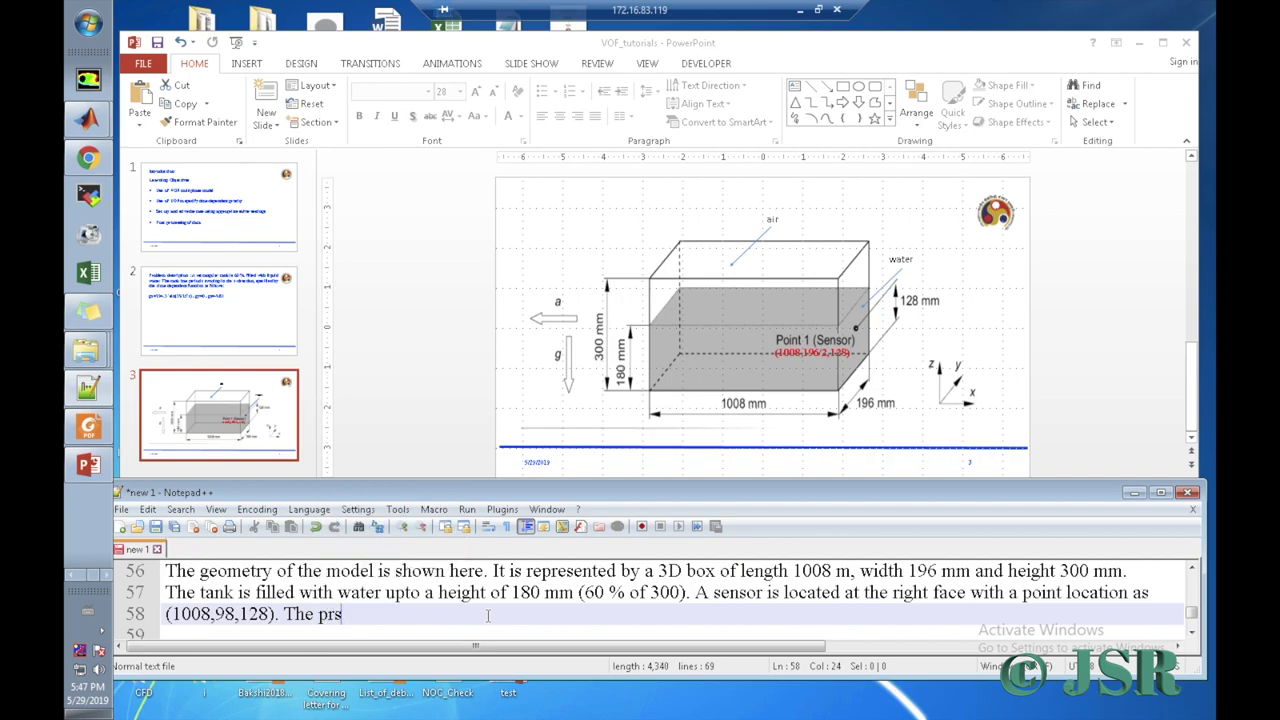
pyautogui.press('BackSpace')
pyautogui.write('essure data is ')
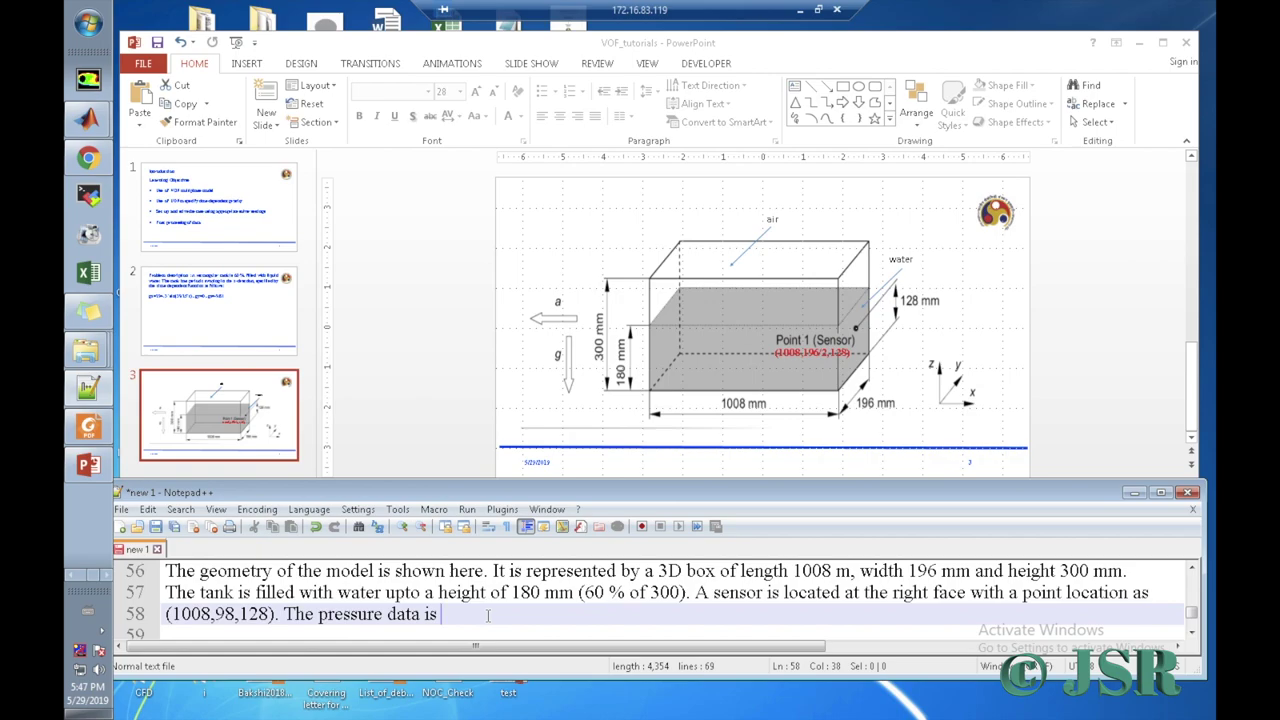
pyautogui.write('obtained at')
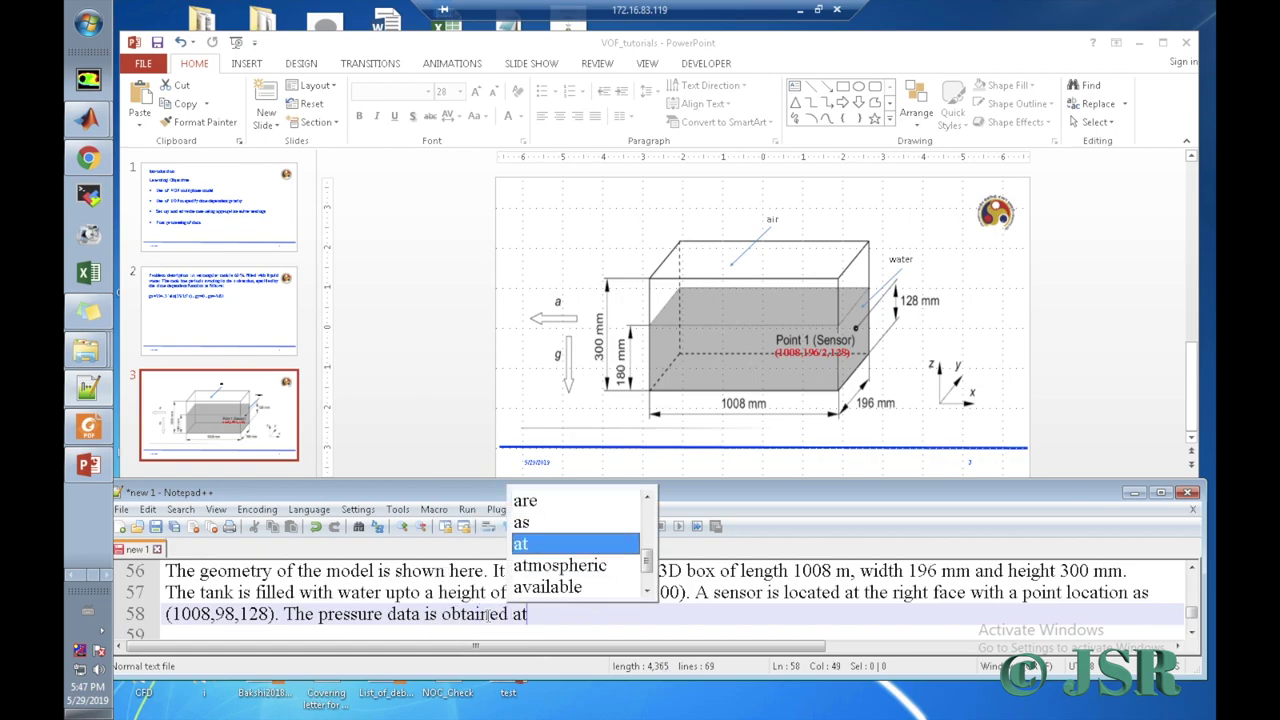
pyautogui.write(' this ')
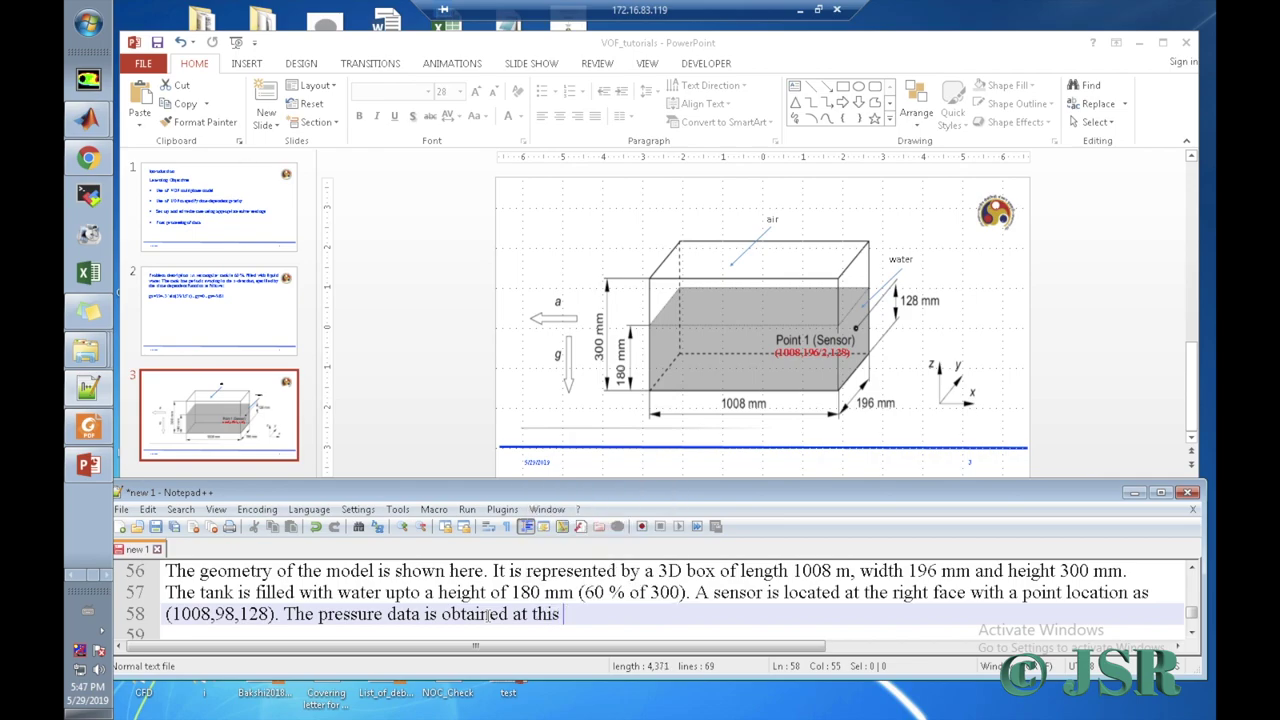
pyautogui.write('locatio')
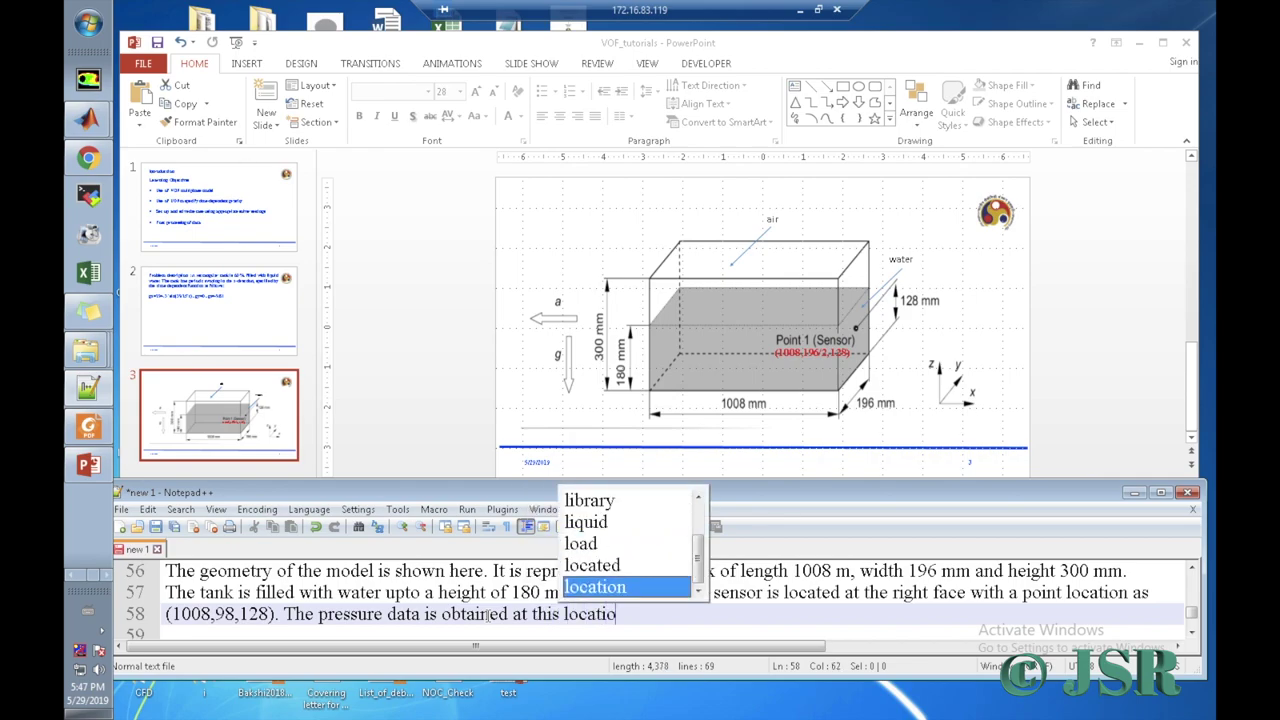
pyautogui.write('n and ')
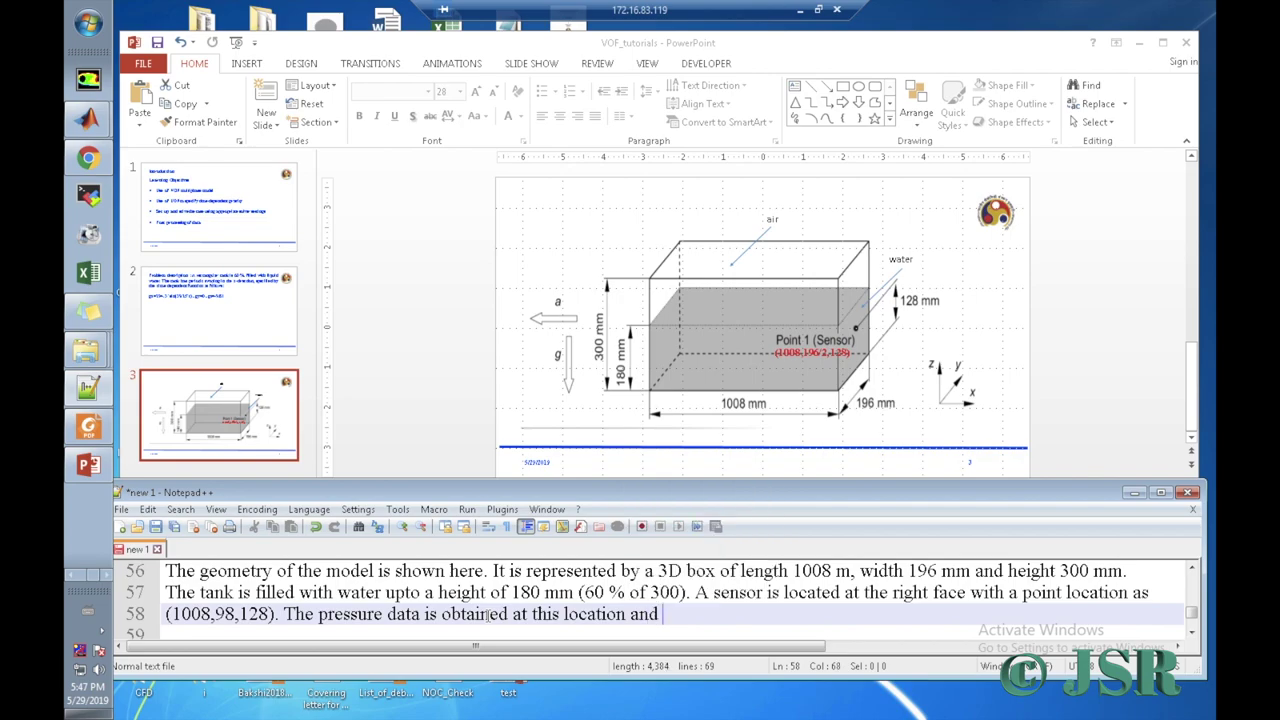
pyautogui.write('plot')
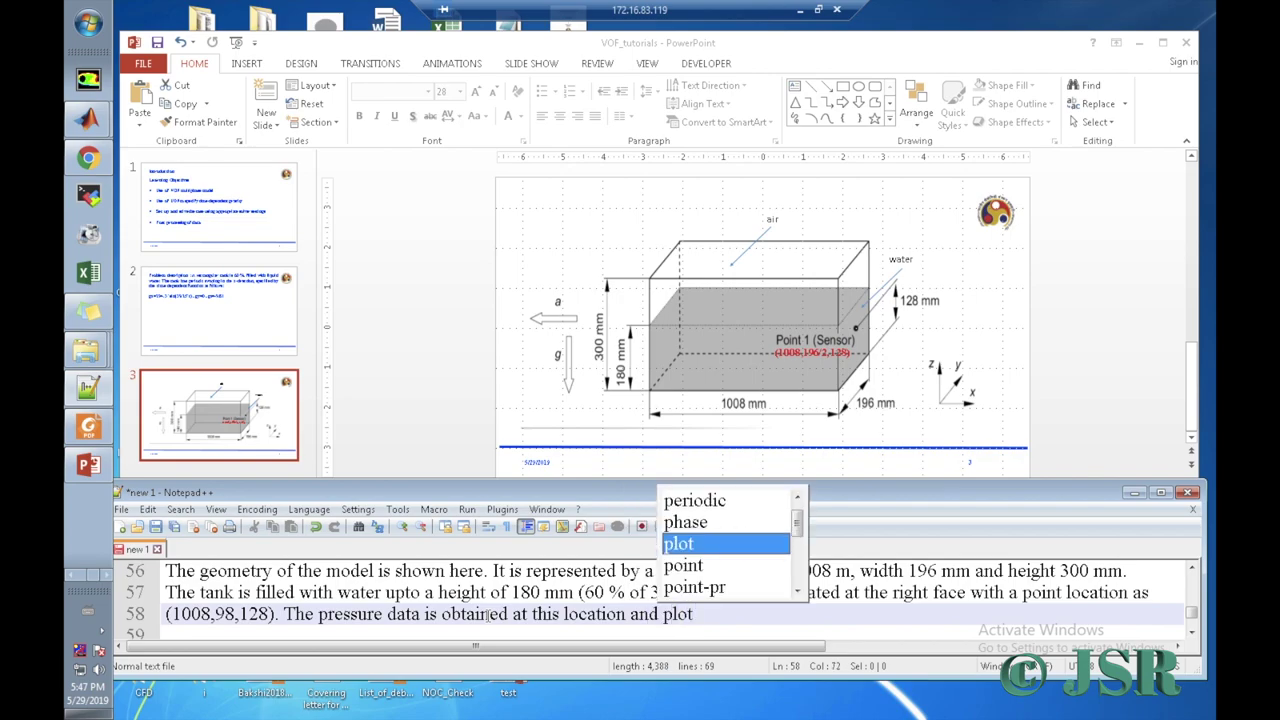
pyautogui.write('te')
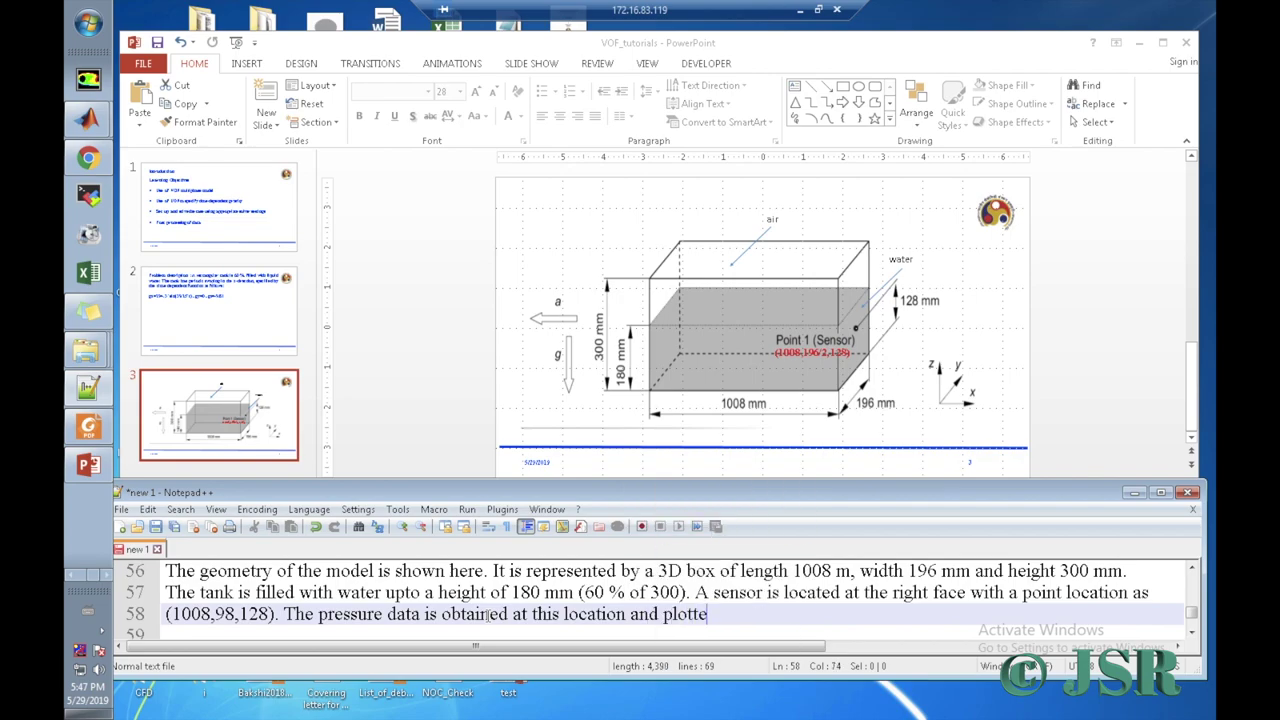
pyautogui.write('d against flow time.')
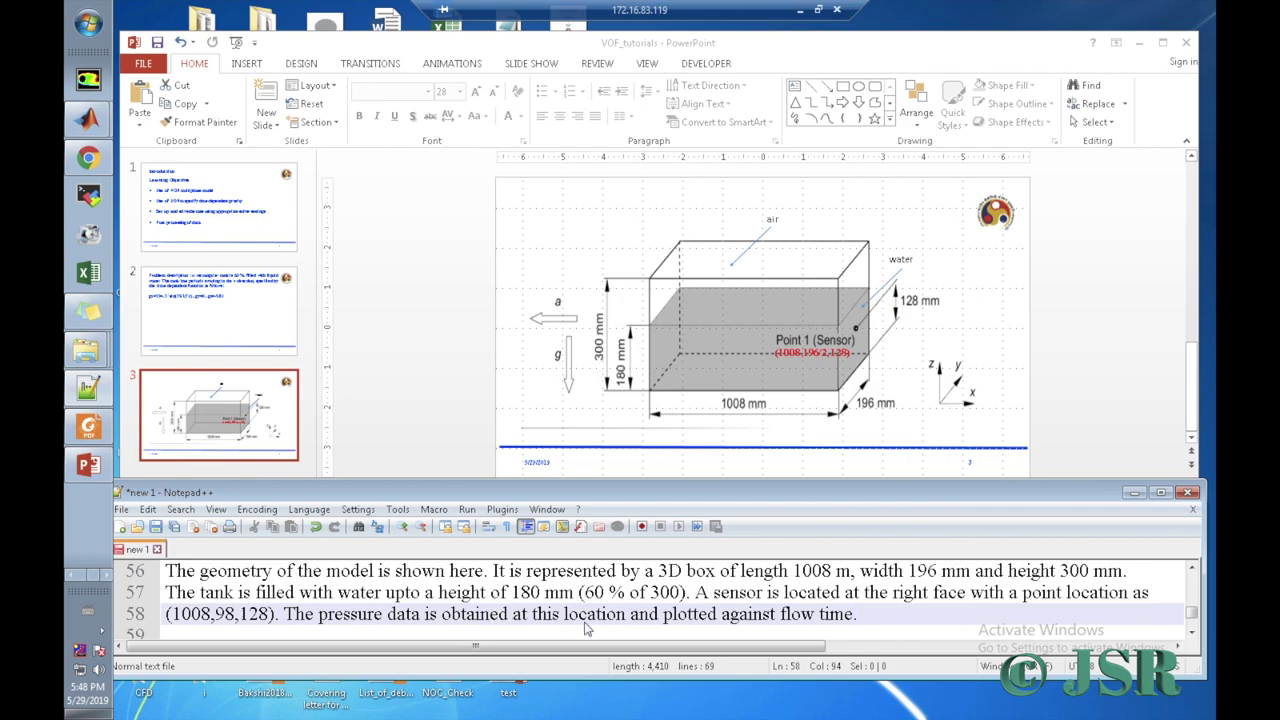
# Step: Start a new line in the notes with "Here the horizontal acceleration"
pyautogui.press('Return')
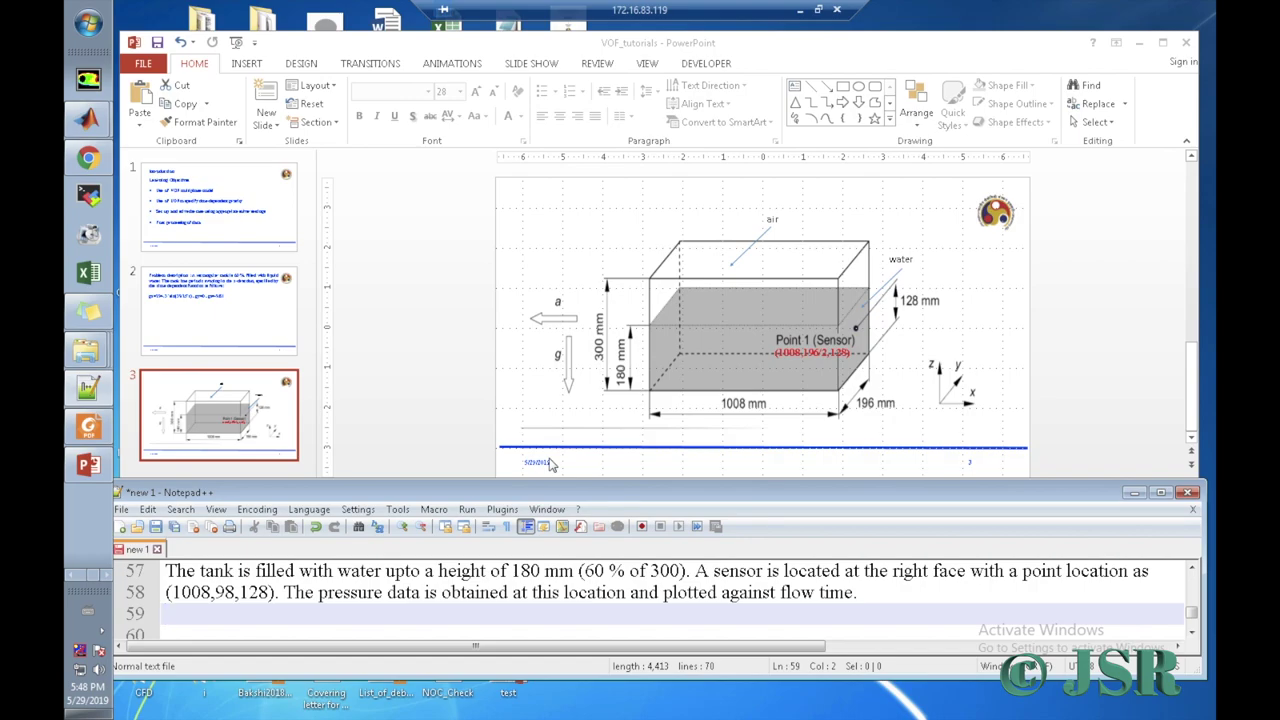
pyautogui.write('Here the horizont')
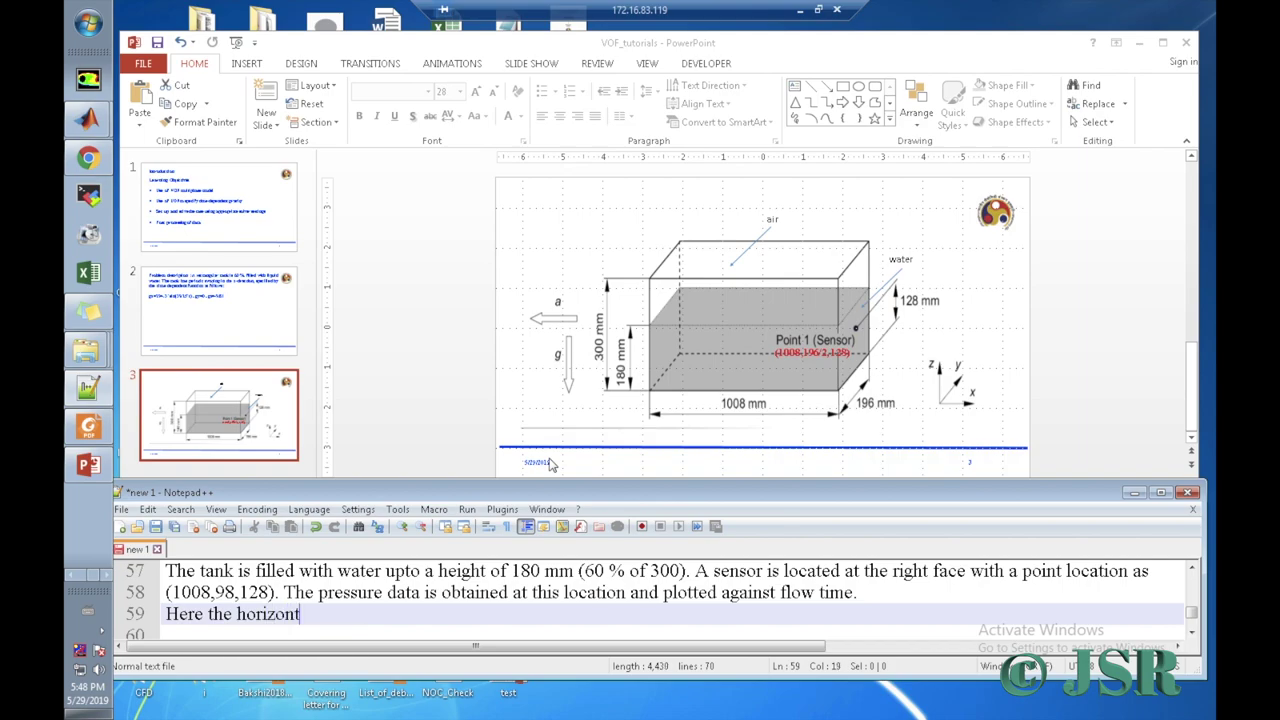
pyautogui.write('al accel')
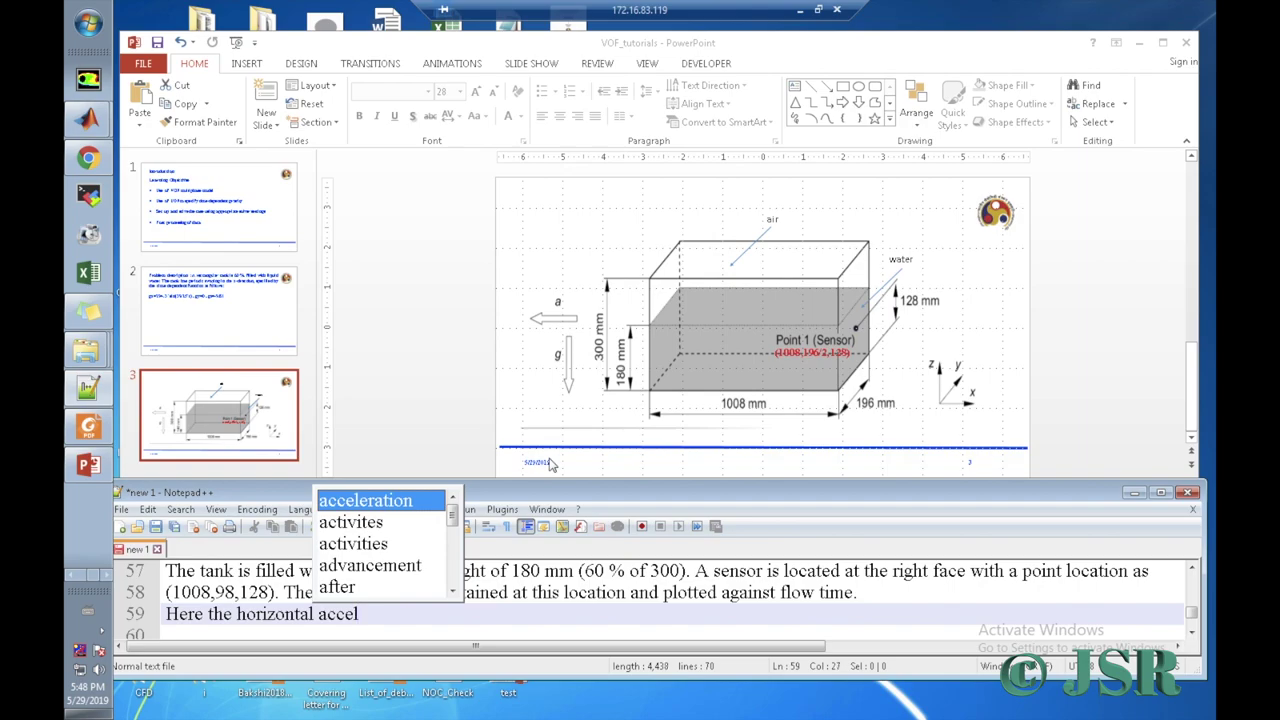
pyautogui.write('eration ')
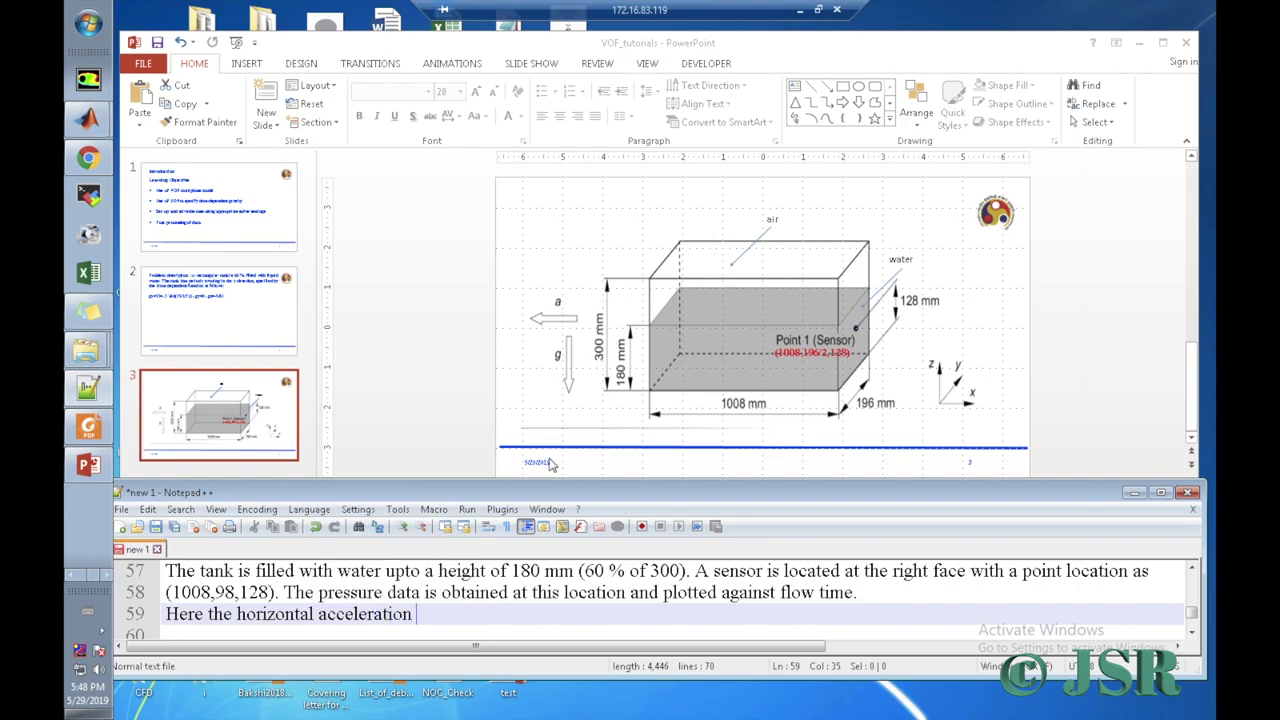
# Step: Continue the acceleration sentence with "is specified with a user defined function (UDF)"
pyautogui.write('is')
pyautogui.write('spec')
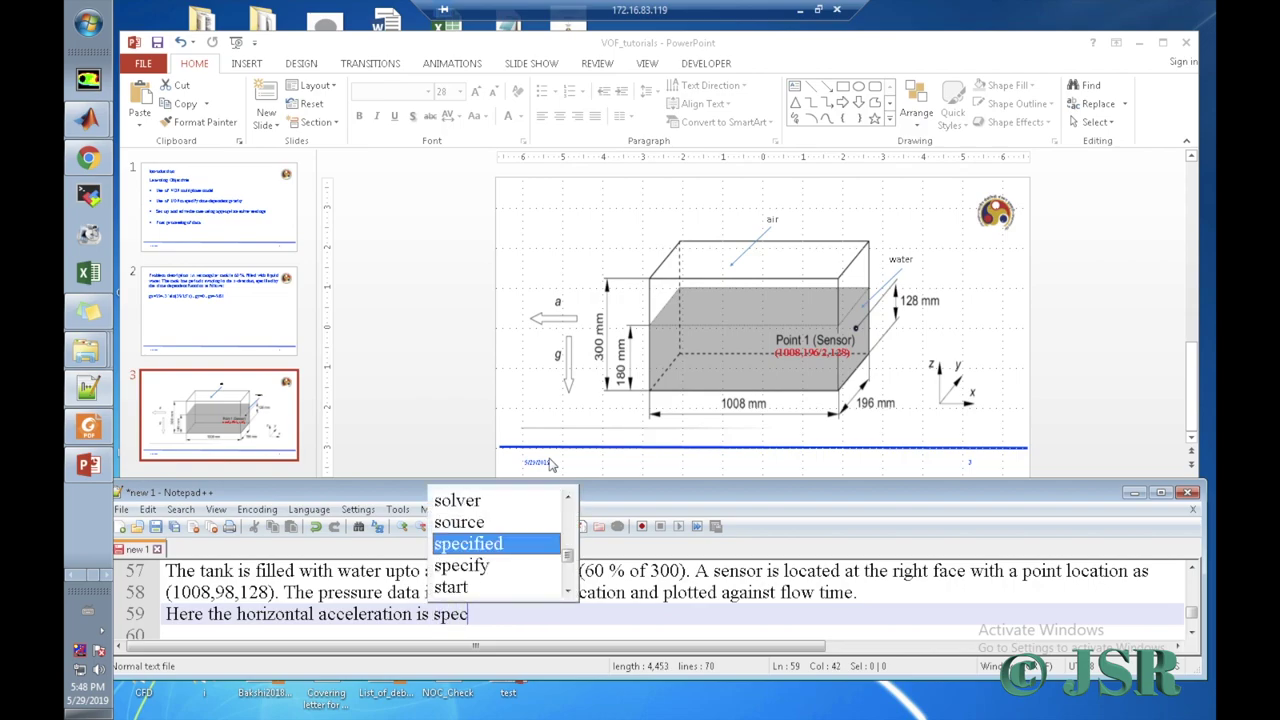
pyautogui.write('ified wit')
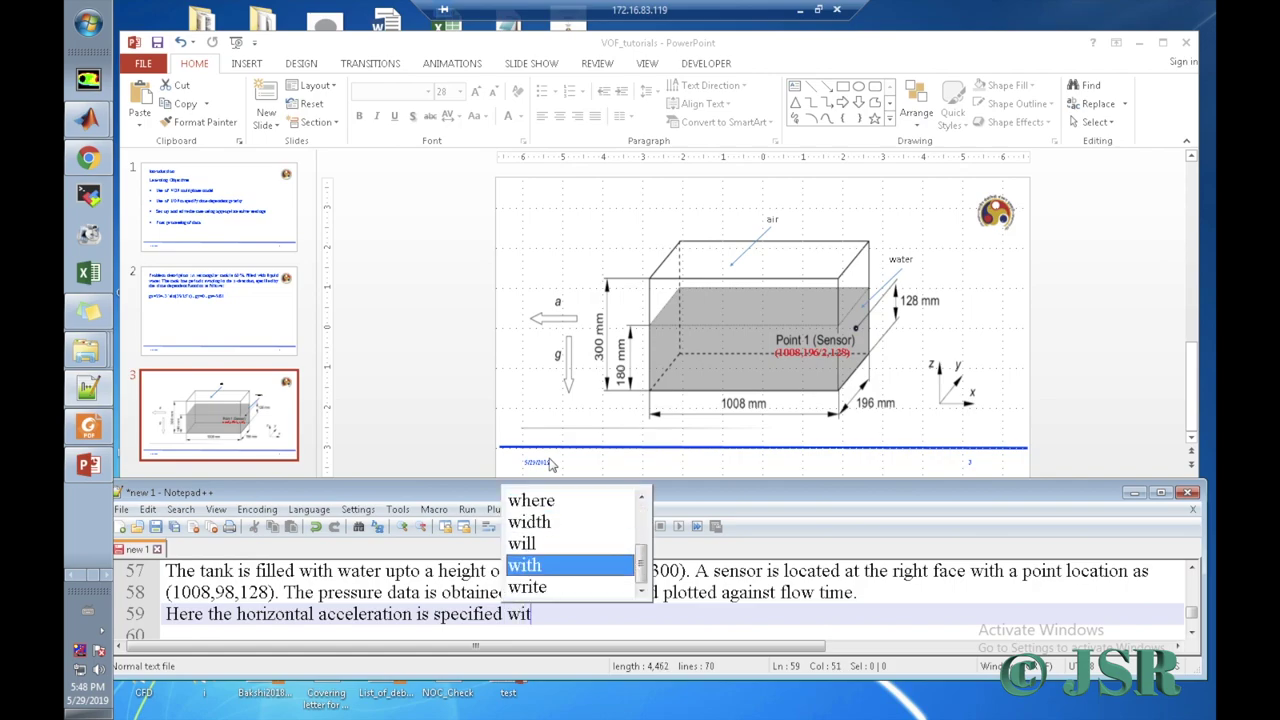
pyautogui.write('h a ')
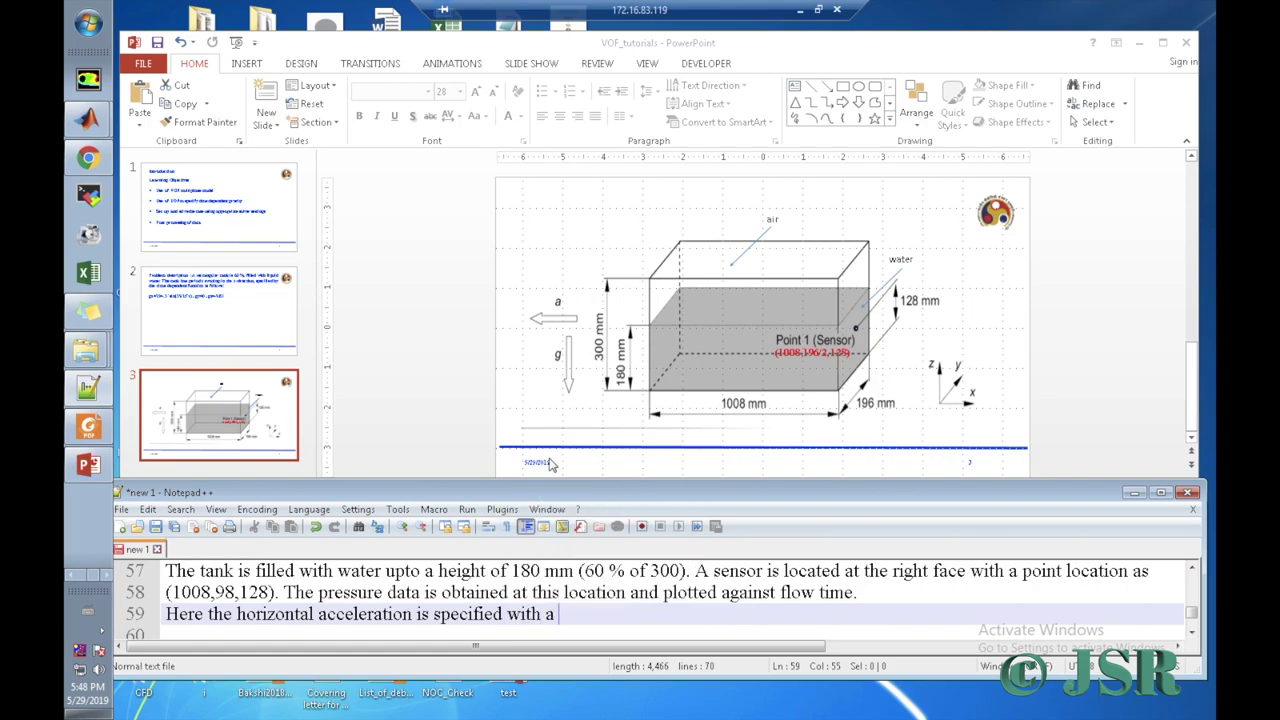
pyautogui.write('user d')
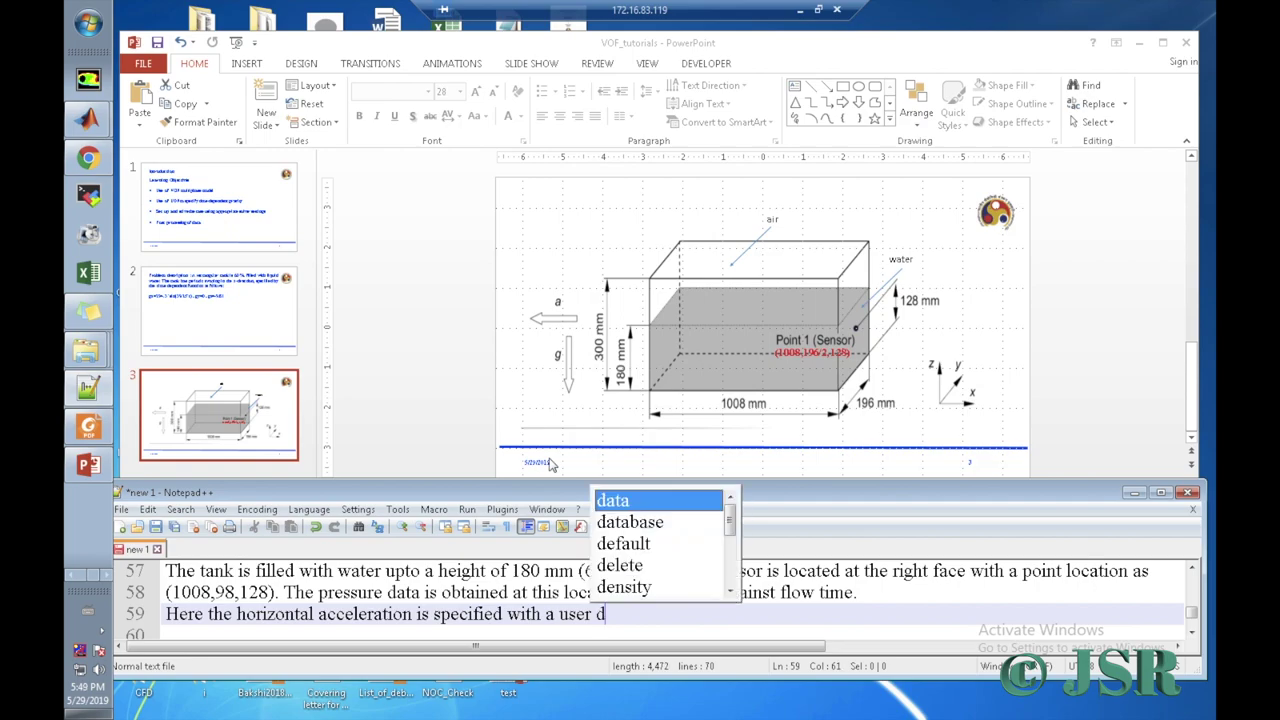
pyautogui.write('efined f')
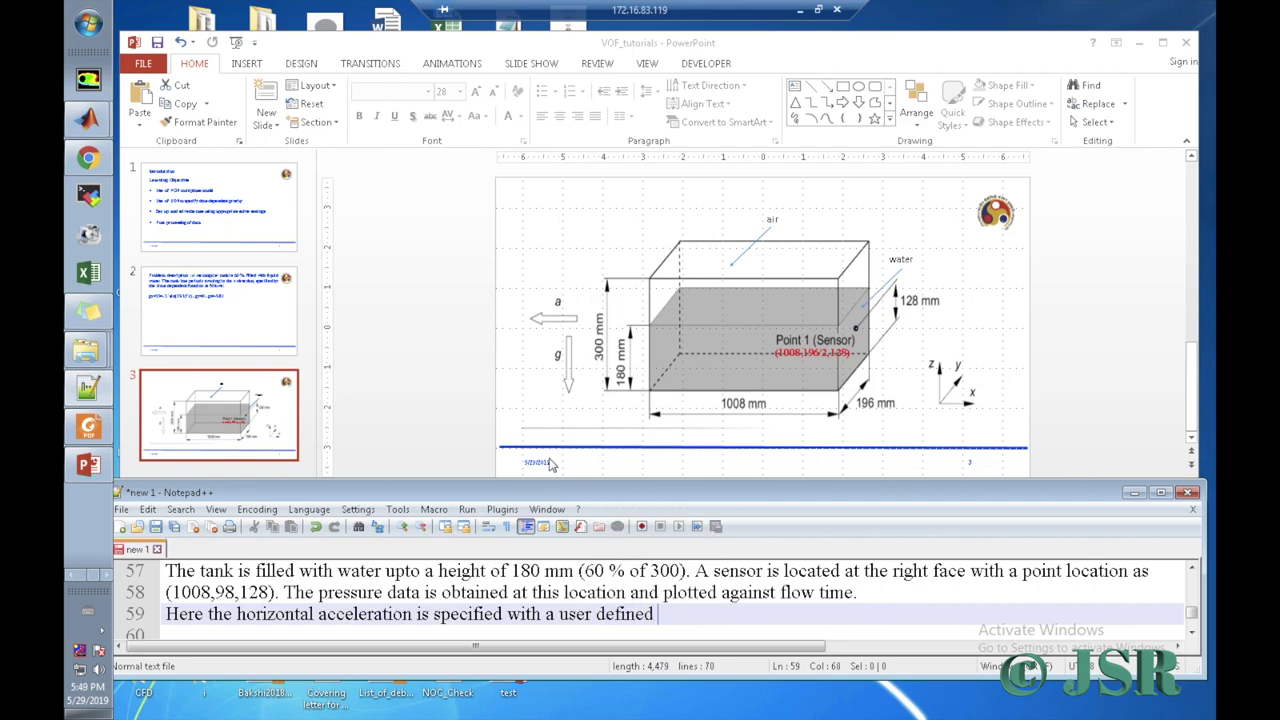
pyautogui.write('unction (UDF)')
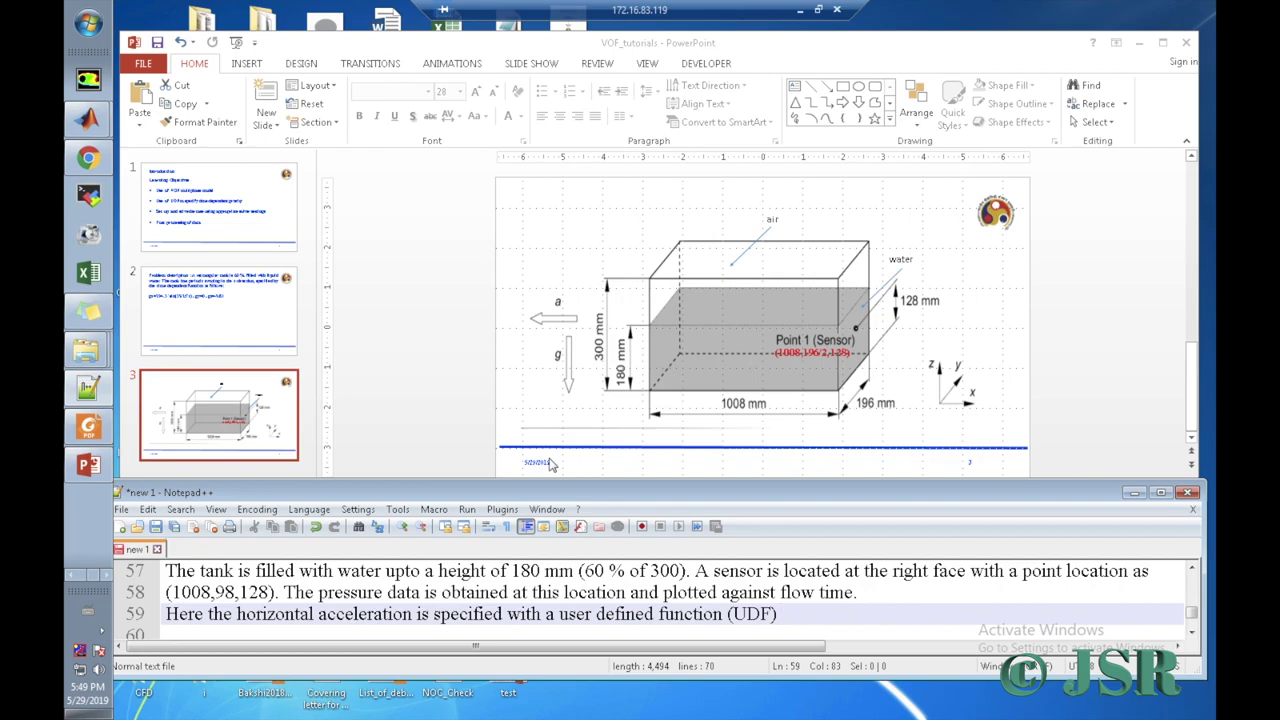
# Step: Extend the sentence with "as given in the file "gravity" and bring up the sloshing_1 folder to check the UDF file's name
pyautogui.write(' as given in the ')
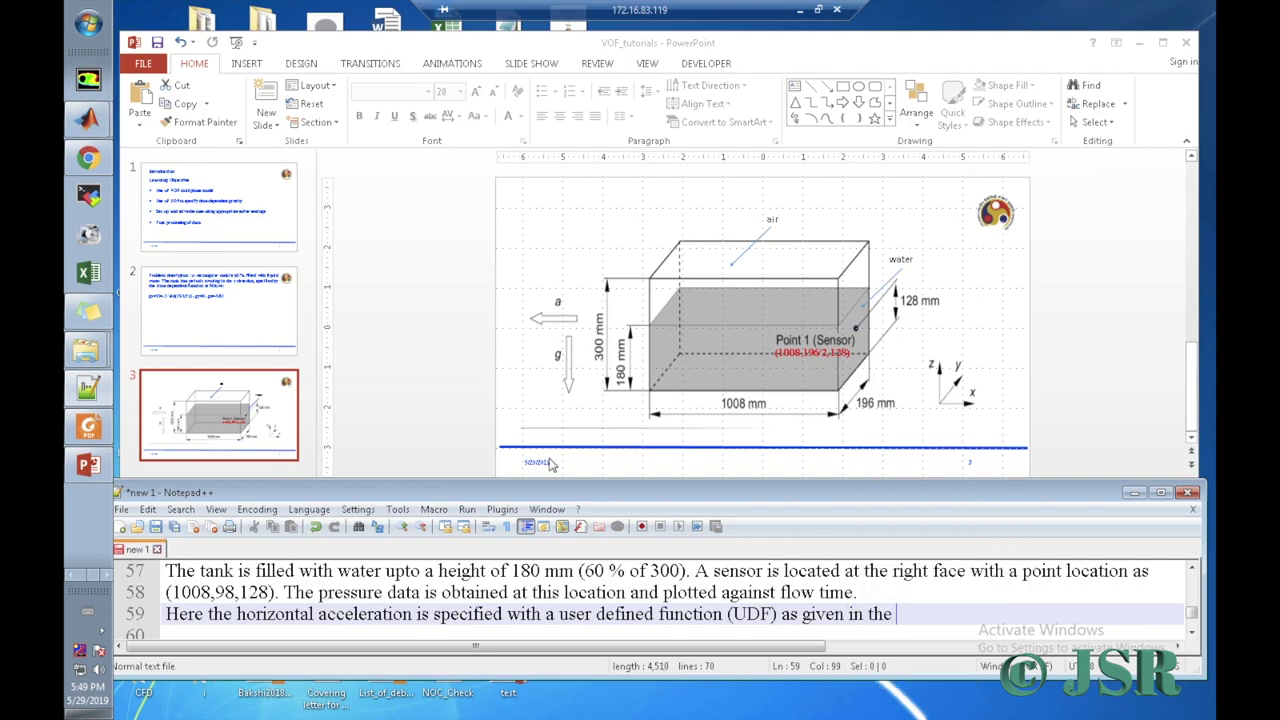
pyautogui.write('file "gravity')
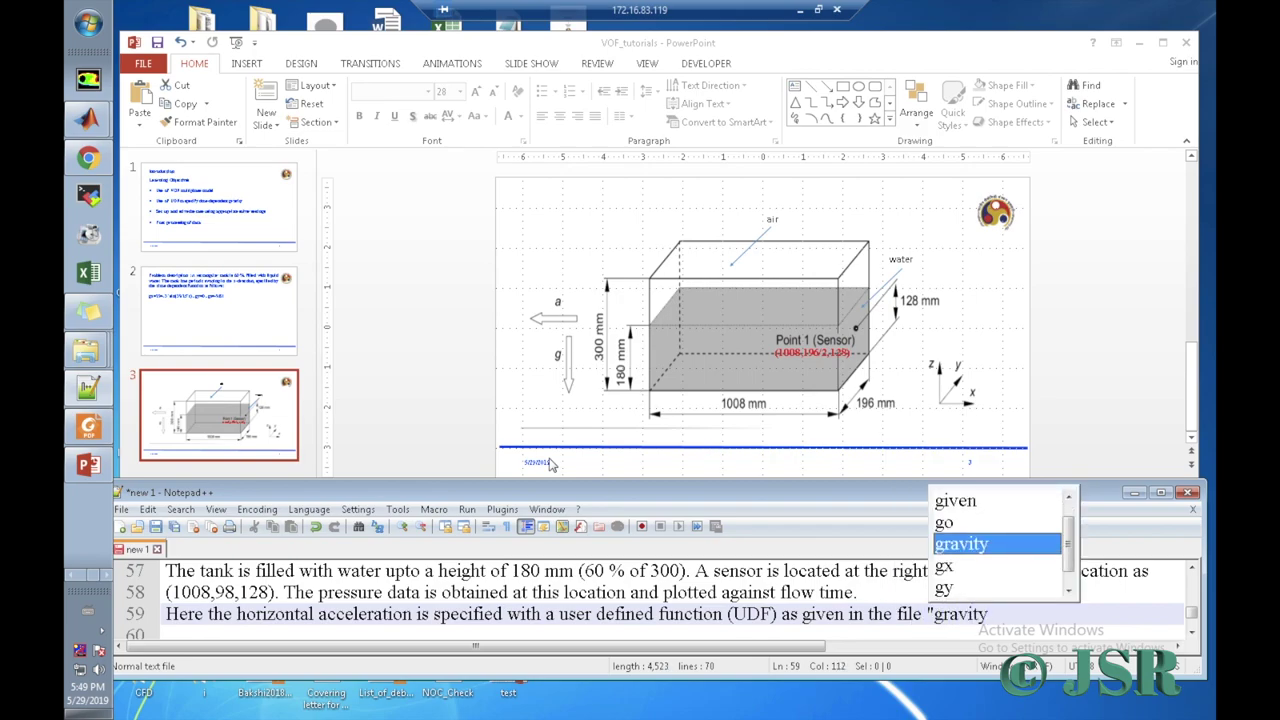
pyautogui.click(87, 351)
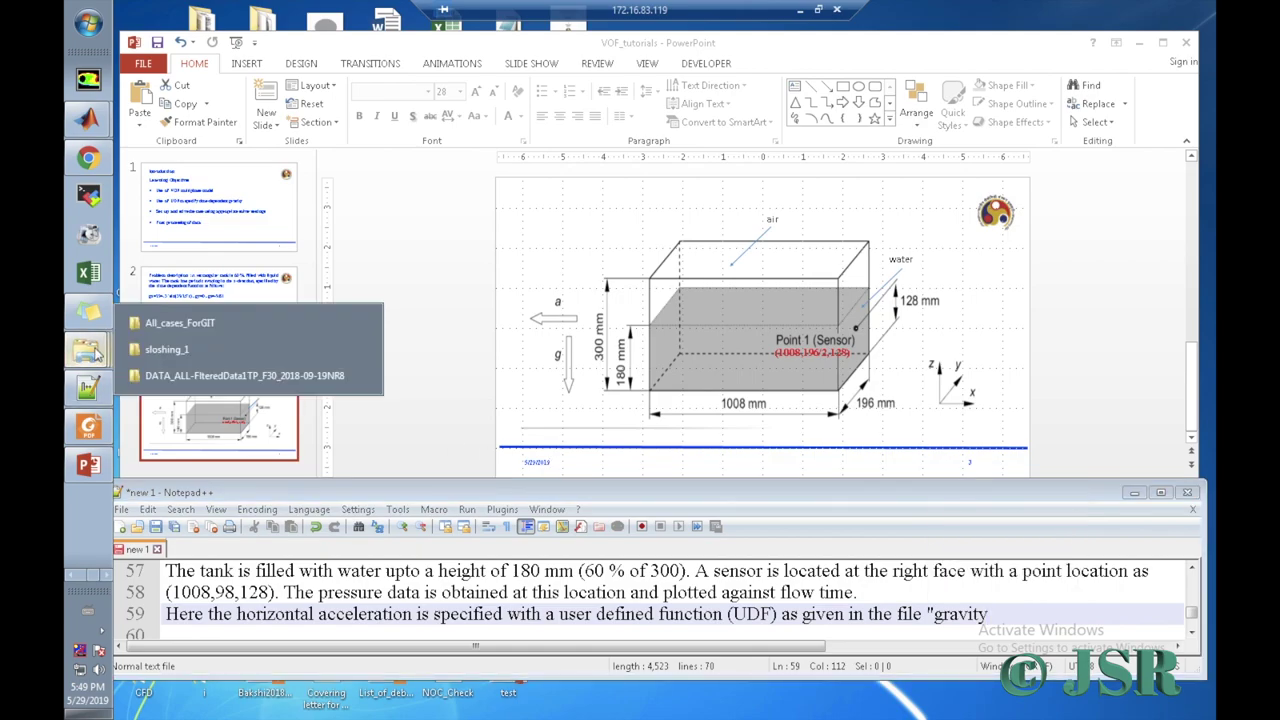
pyautogui.click(160, 350)
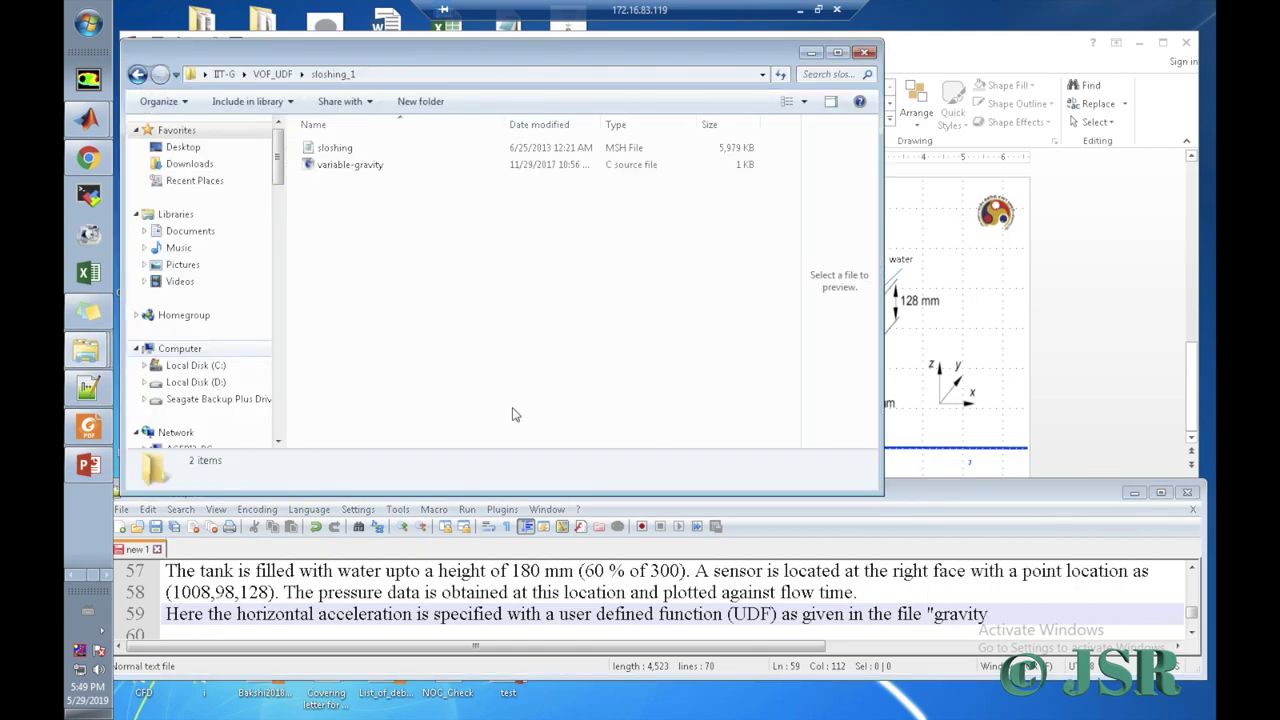
# Step: Insert "variable-" before "gravity" in the notes so the file name reads "variable-gravity"
pyautogui.click(937, 615)
pyautogui.write('var')
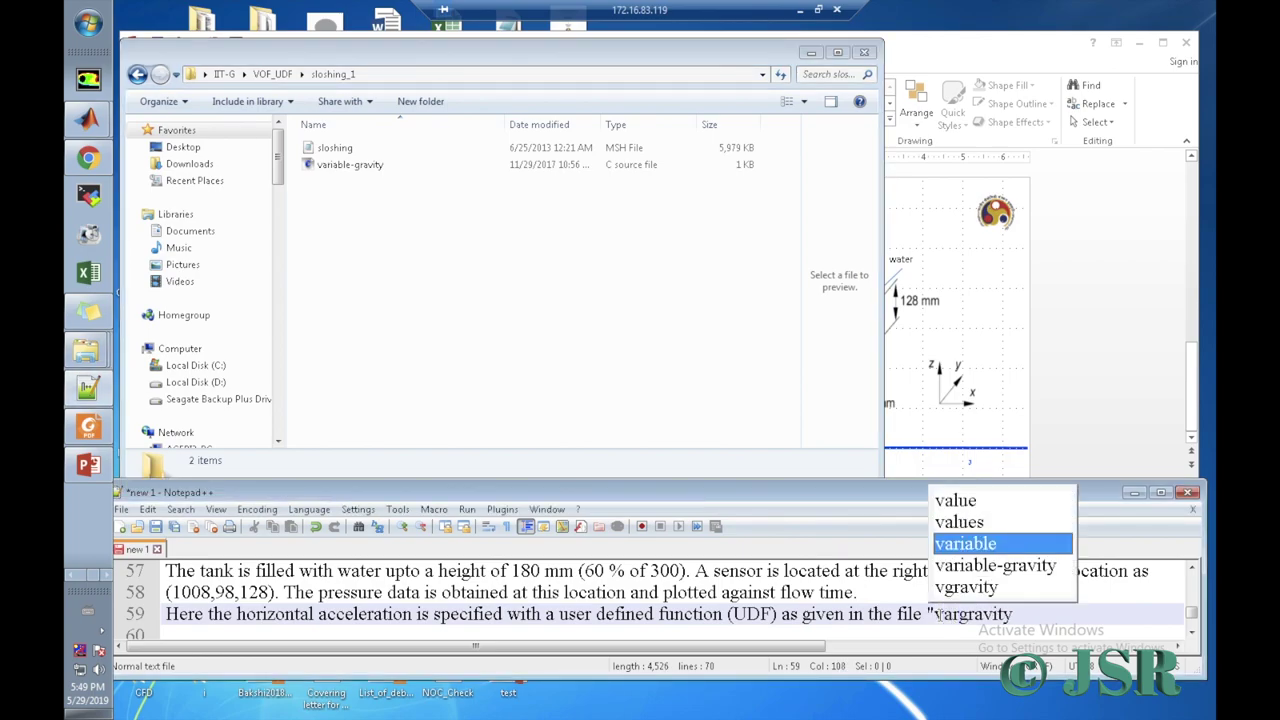
pyautogui.write('iable')
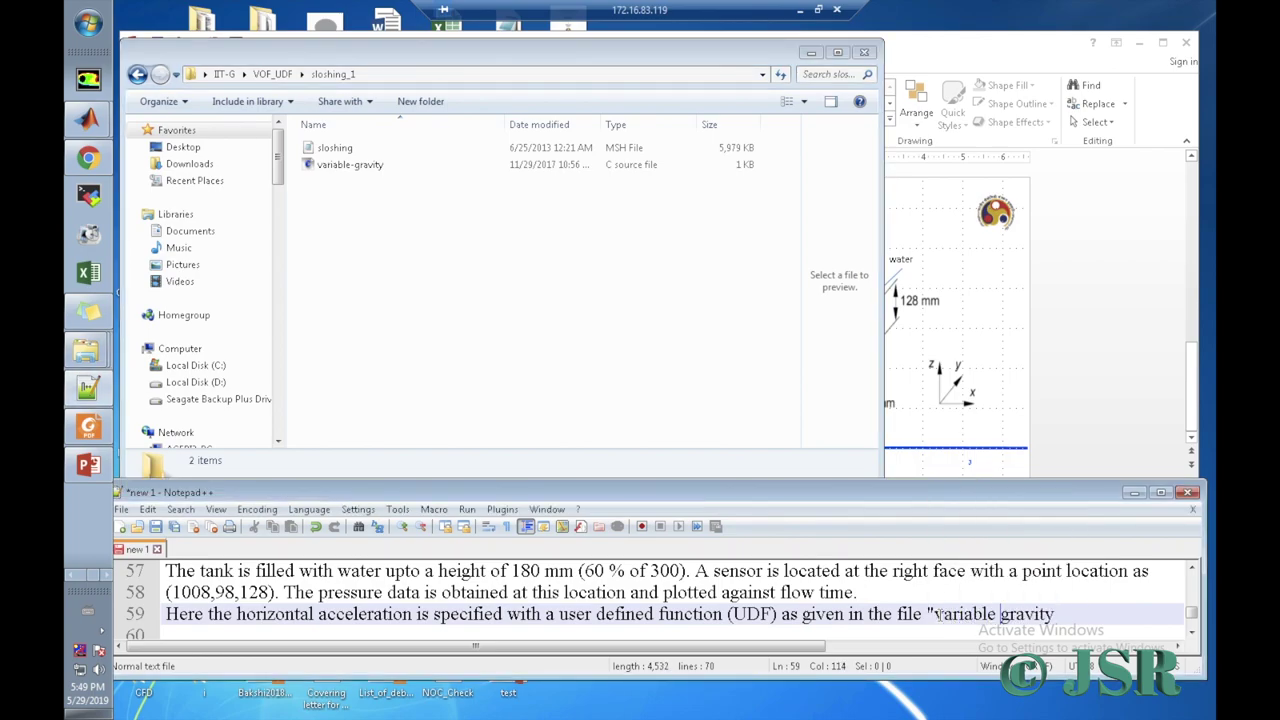
pyautogui.press('Delete')
pyautogui.write('-')
# Step: Finish the acceleration sentence after "variable-gravity" with the extension ".c", a closing quotation mark and the word "file."
pyautogui.press('Right')
pyautogui.press('Right')
pyautogui.press('Right')
pyautogui.press('Right')
pyautogui.press('Right')
pyautogui.press('Right')
pyautogui.write('.c" fi')
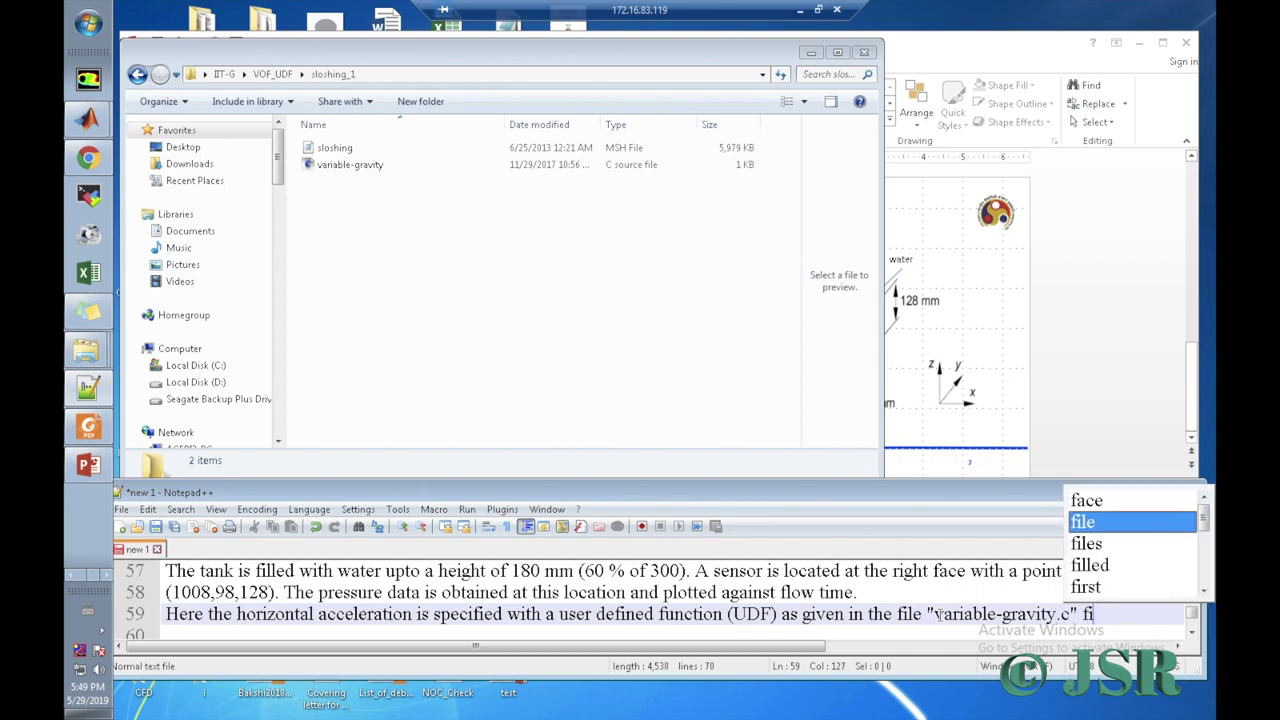
pyautogui.write('le.')
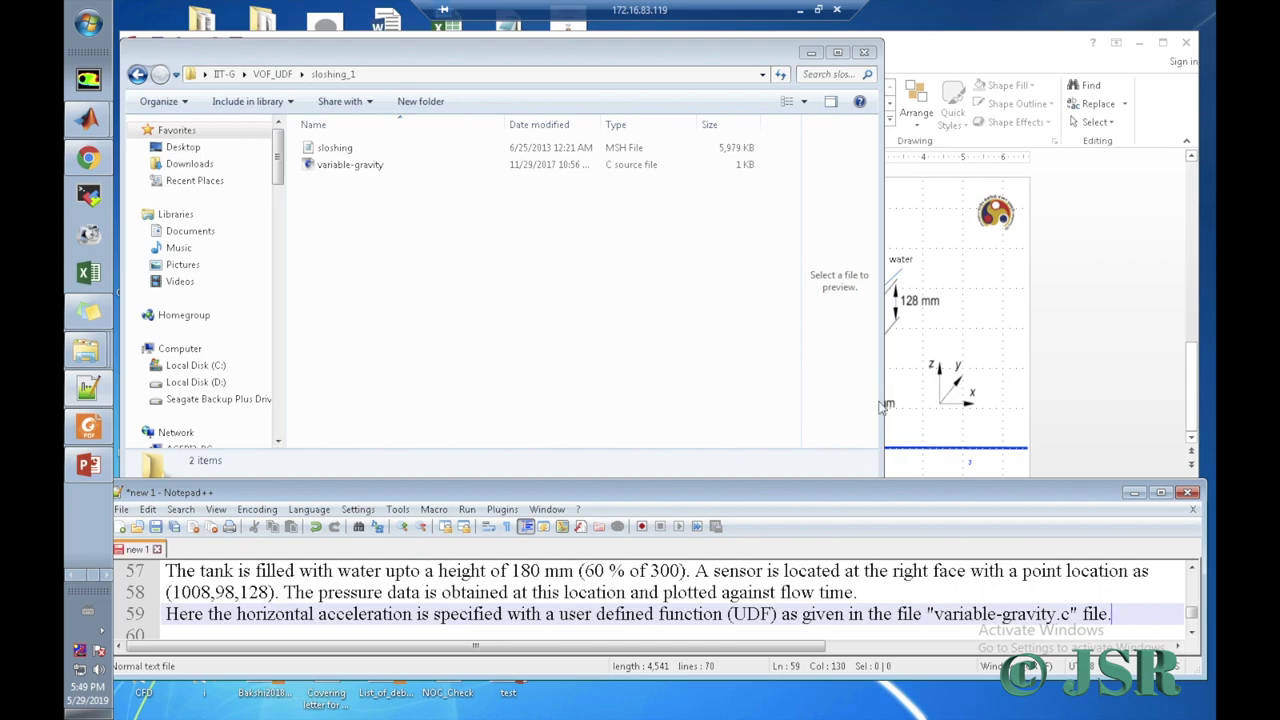
# Step: Add the sentence "Lets have a look at this file." on a new line of the notes
pyautogui.press('Return')
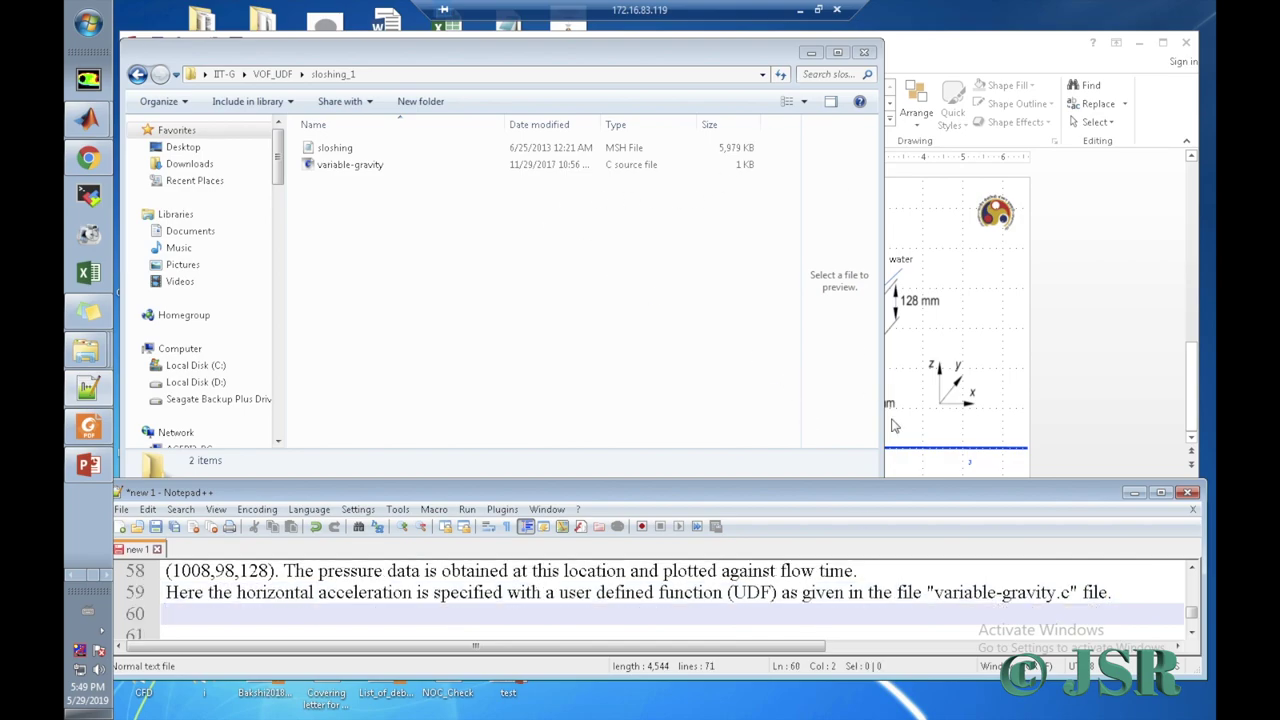
pyautogui.write('Lets')
pyautogui.write('have ')
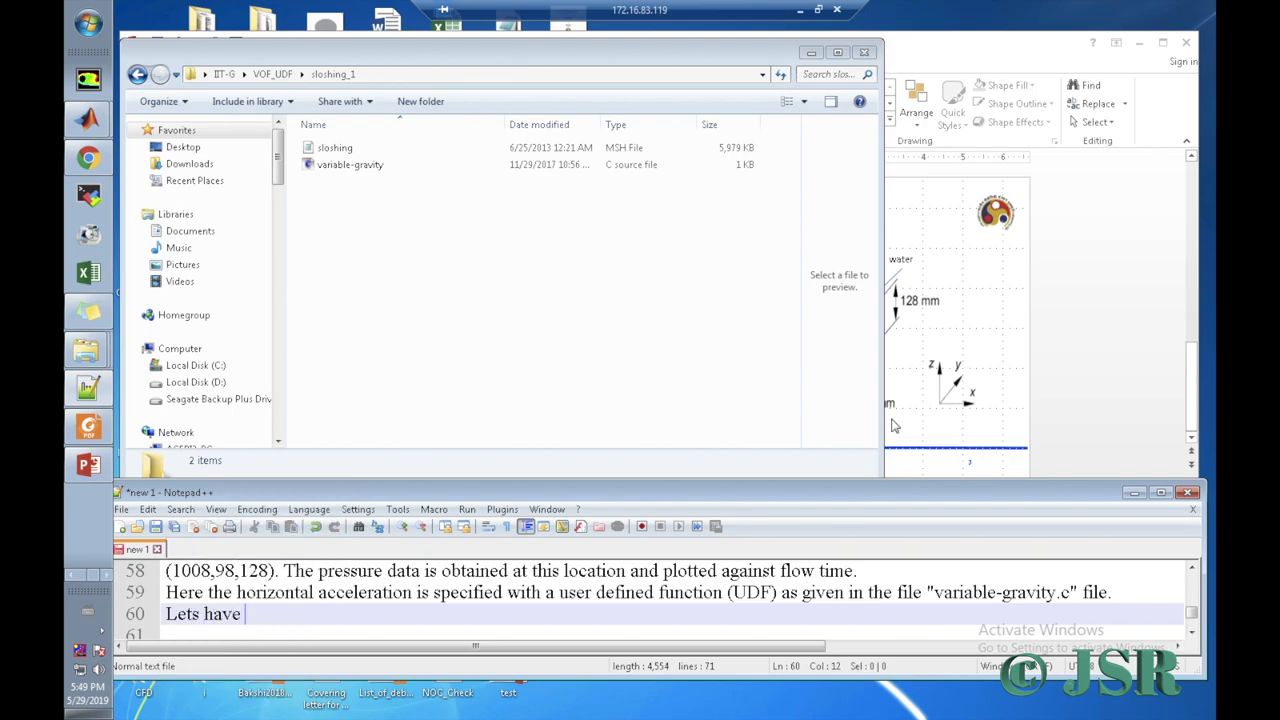
pyautogui.write('a look at th')
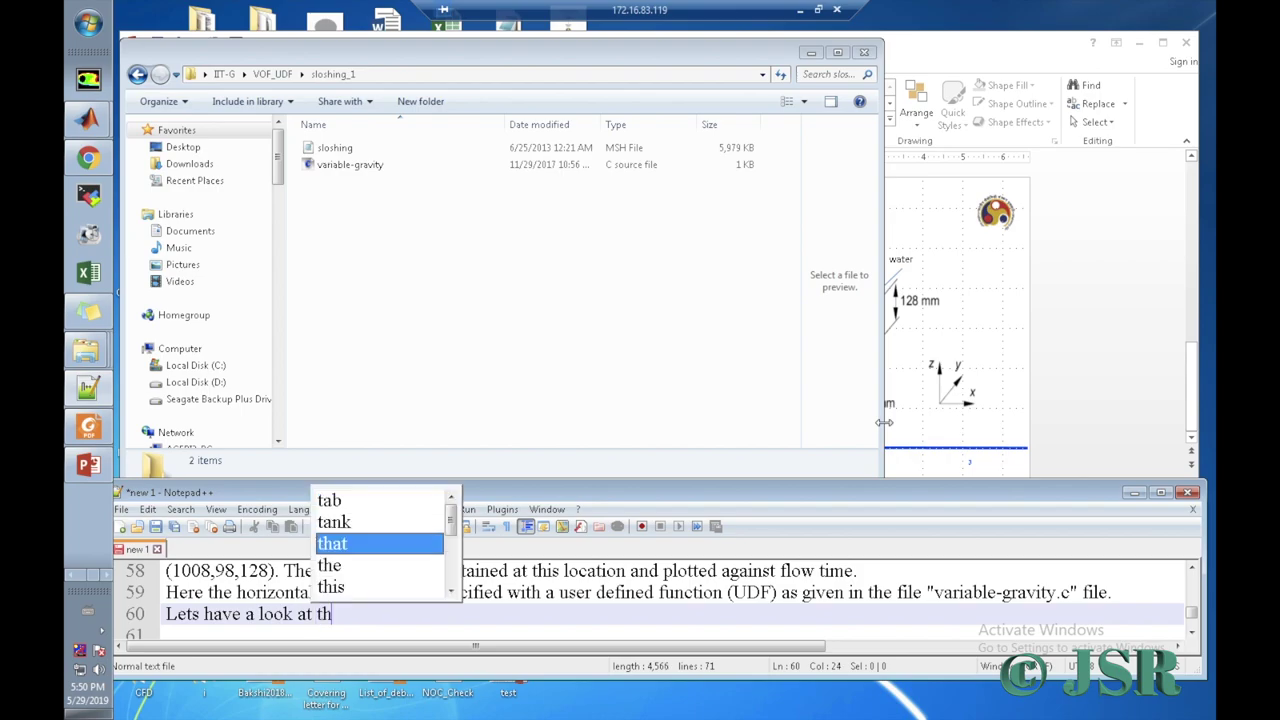
pyautogui.write('is fil')
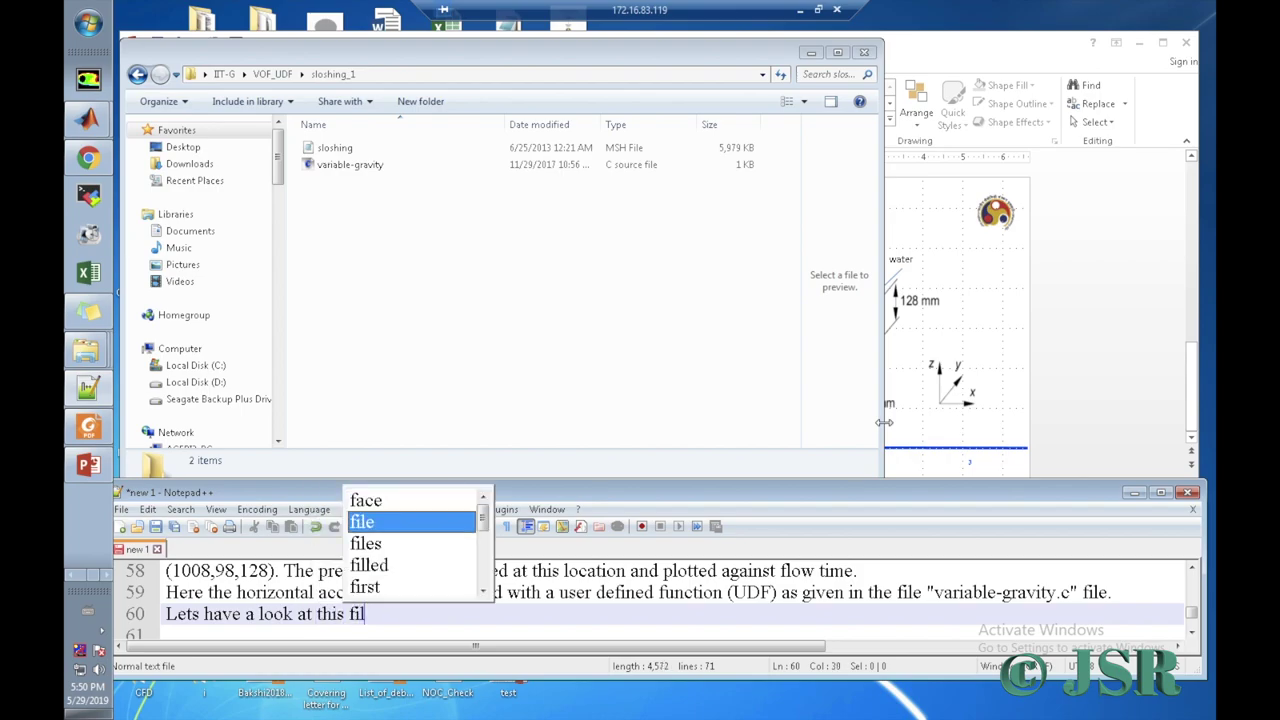
pyautogui.write('e.')
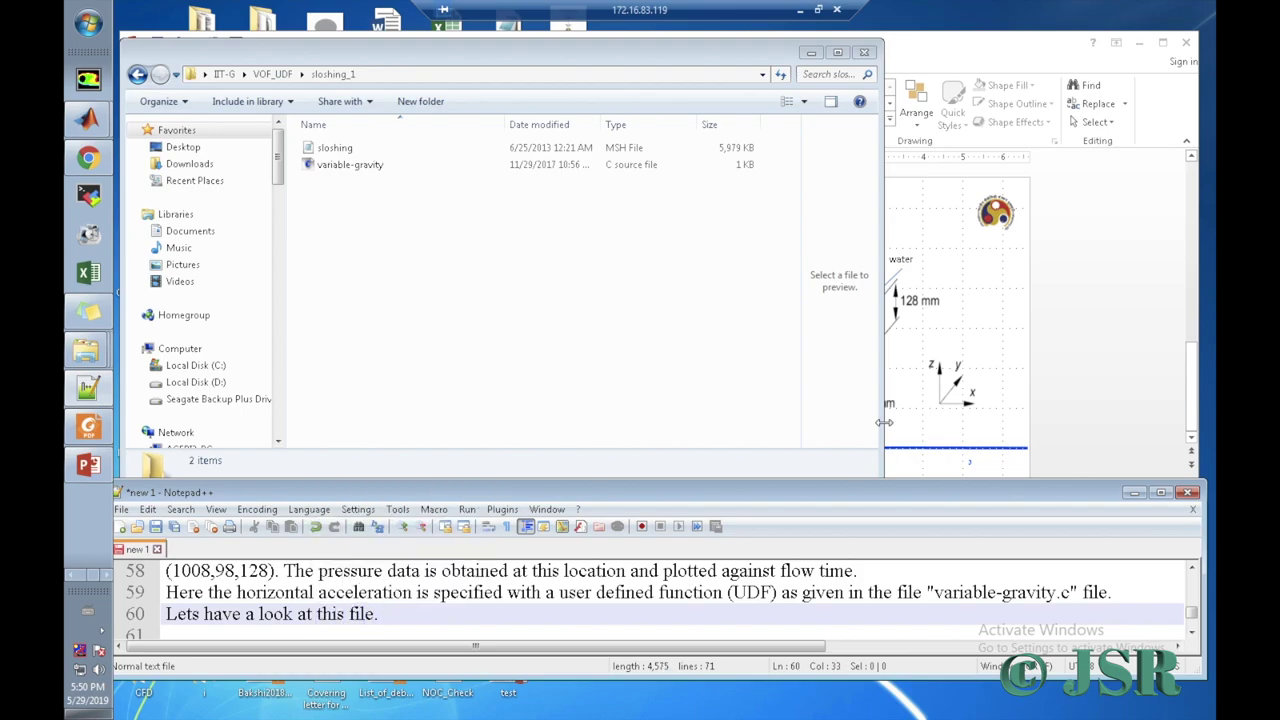
# Step: Minimize the presentation window and open the variable-gravity C source file from the sloshing_1 folder in Notepad++
pyautogui.click(392, 167)
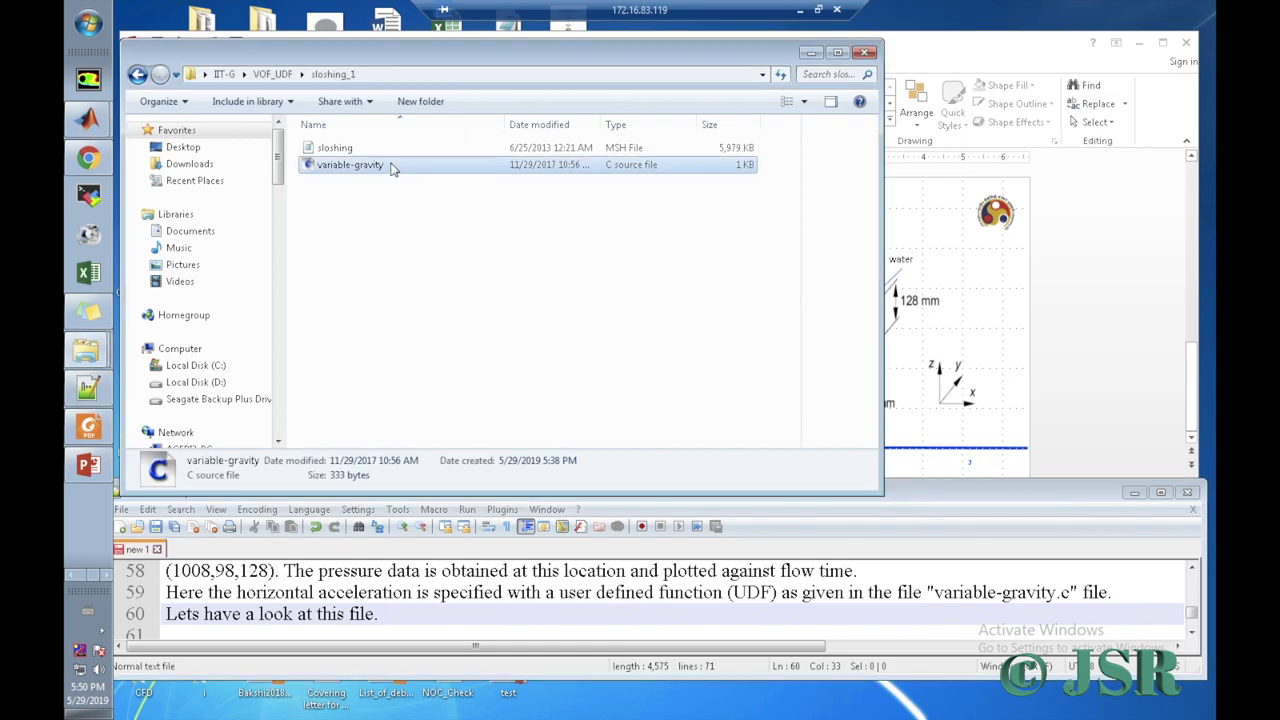
pyautogui.click(1140, 43)
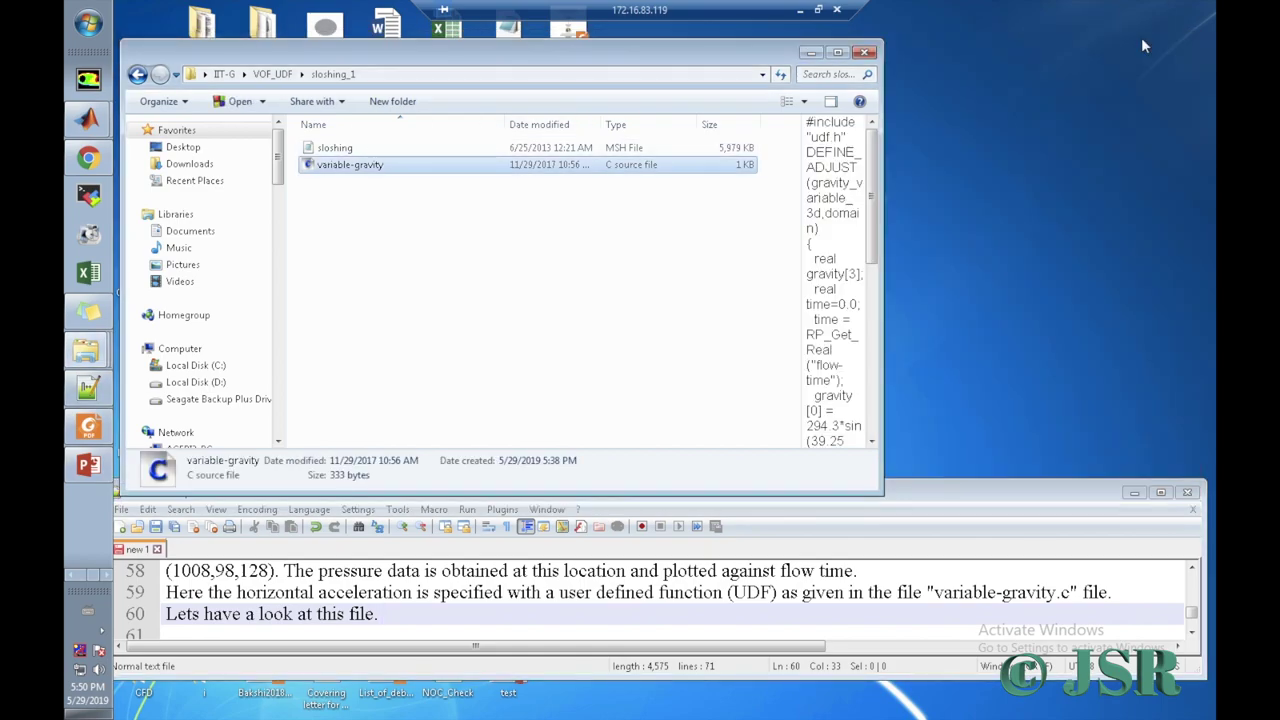
pyautogui.rightClick(628, 167)
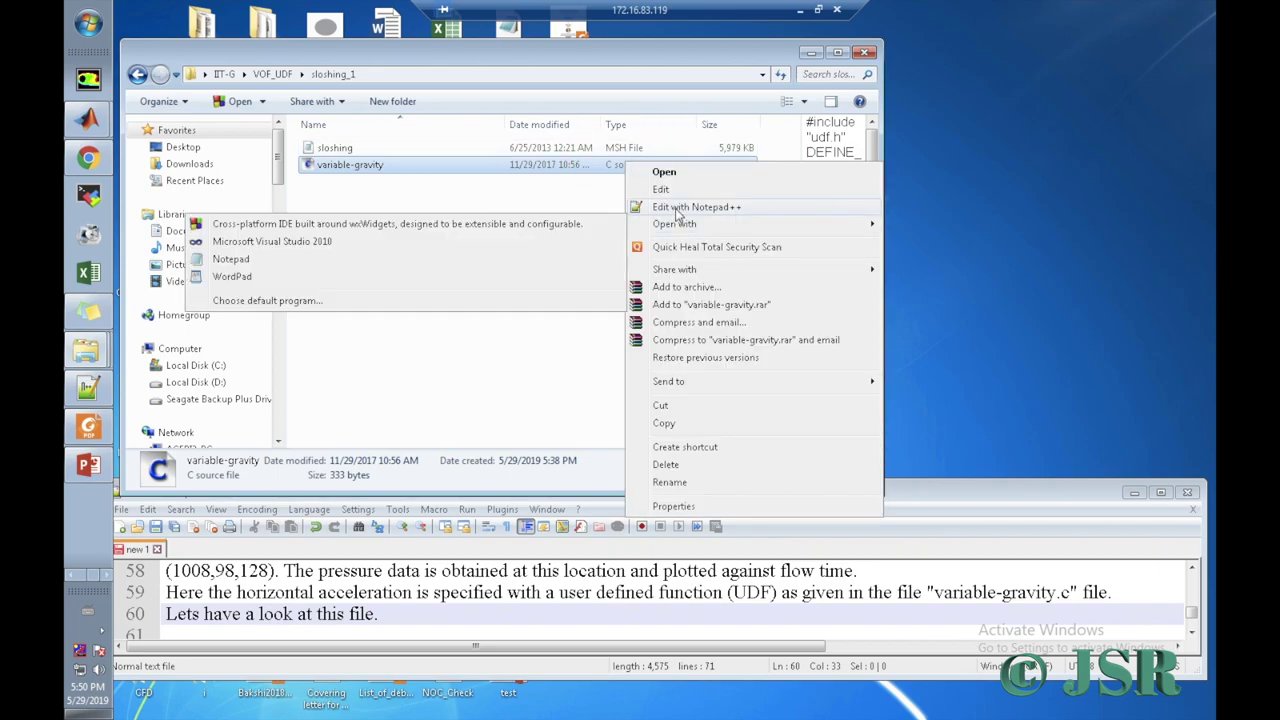
pyautogui.click(678, 207)
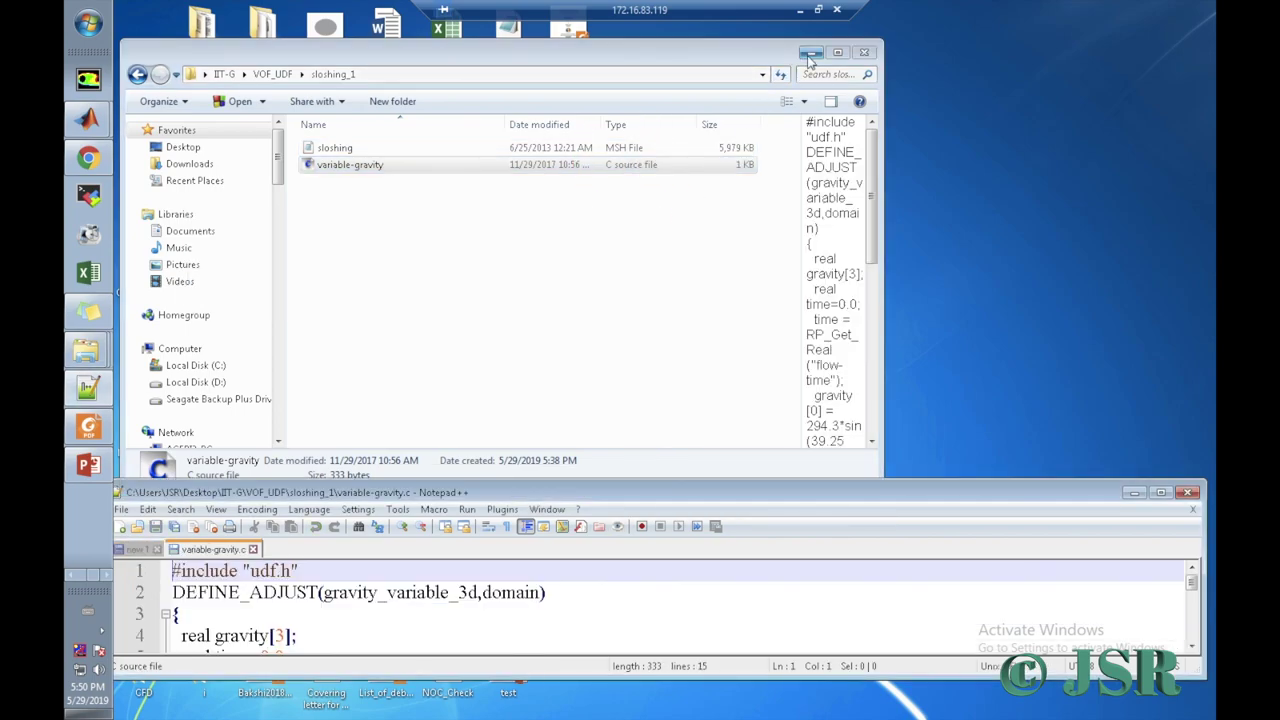
# Step: Minimize the sloshing_1 folder window and enlarge the Notepad++ window to fit the whole UDF code
pyautogui.click(810, 54)
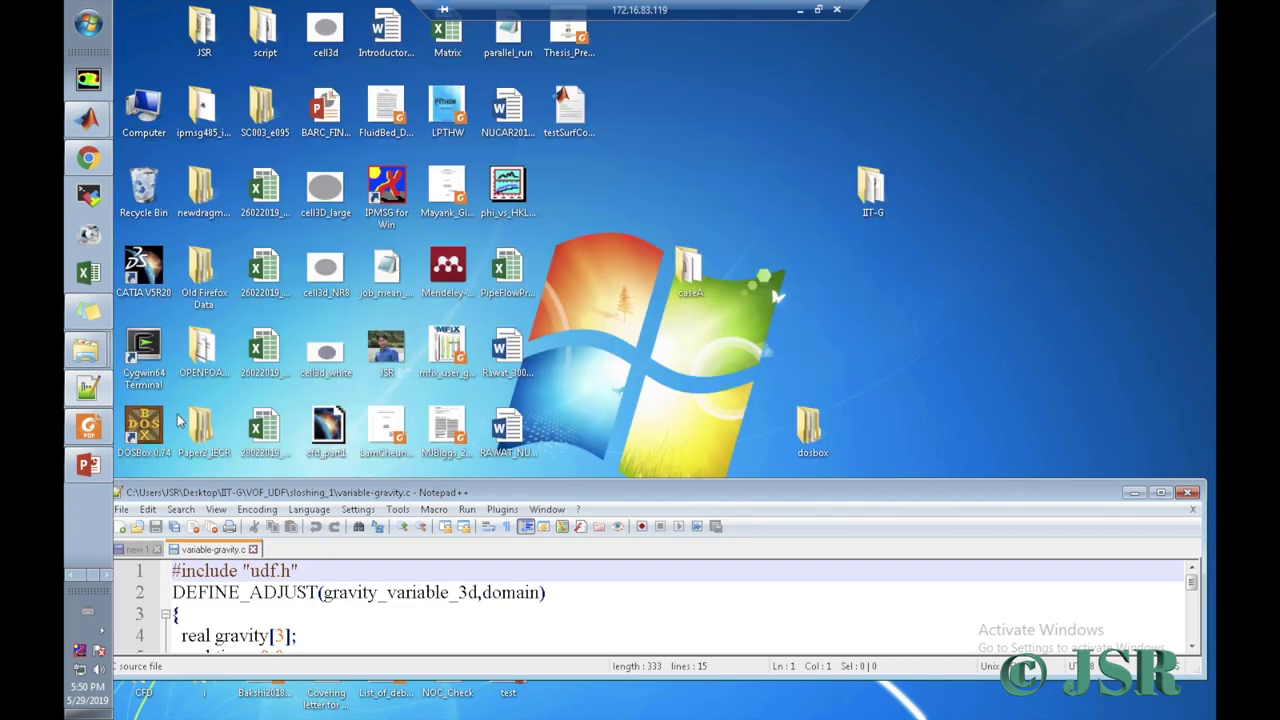
pyautogui.click(105, 393)
pyautogui.moveTo(620, 485); pyautogui.dragTo(629, 37)
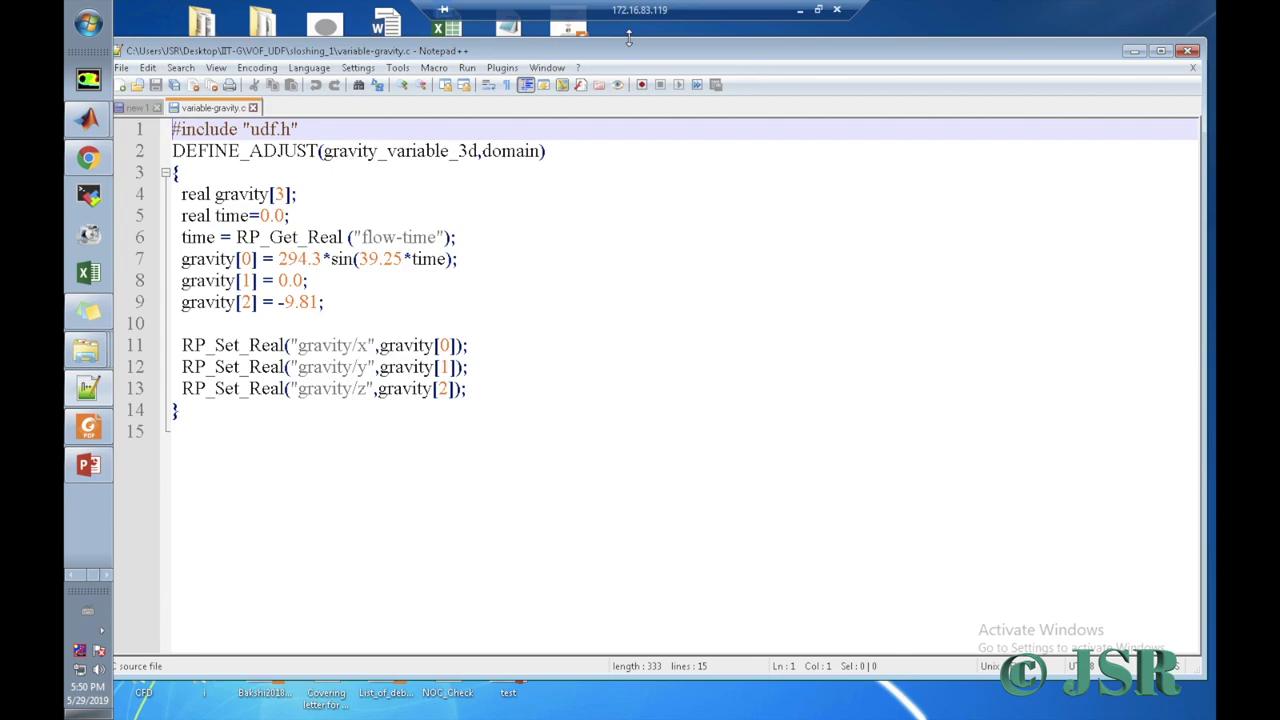
# Step: Examine the UDF code from the udf.h include and DEFINE_ADJUST macro through the gravity component assignments and RP_Set_Real calls
pyautogui.click(174, 130)
pyautogui.moveTo(174, 130); pyautogui.dragTo(300, 131)
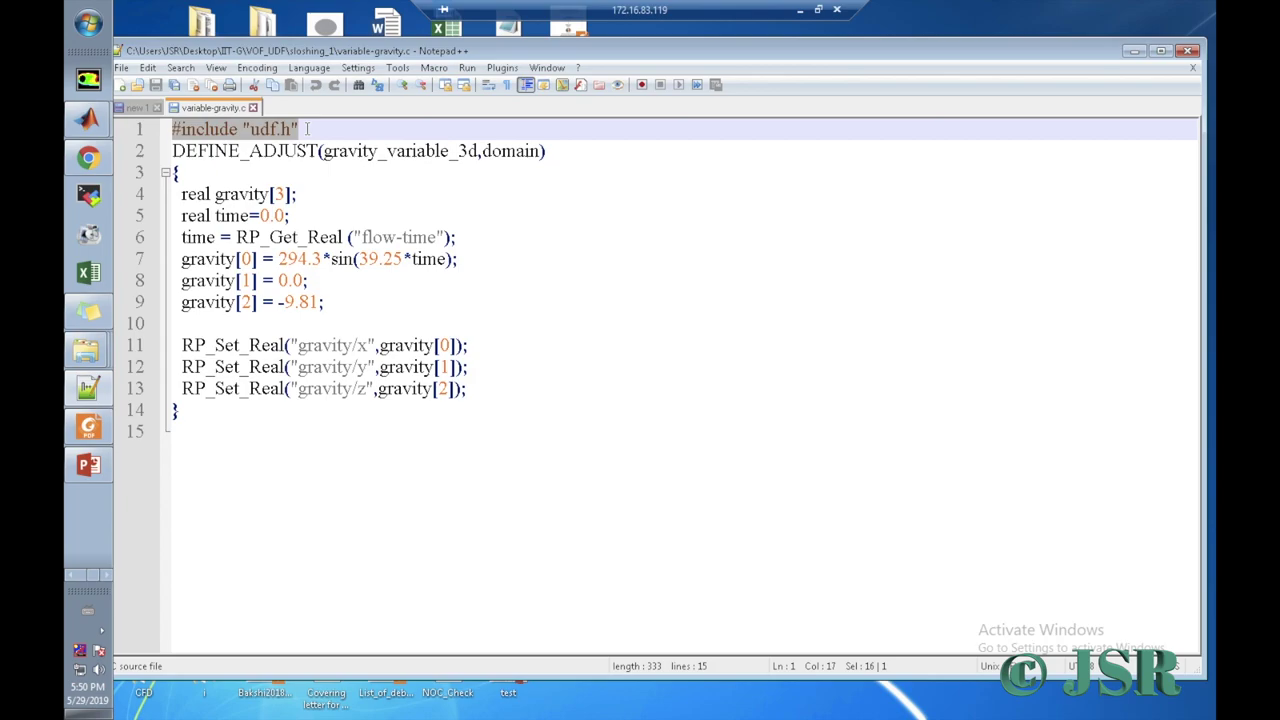
pyautogui.click(172, 151)
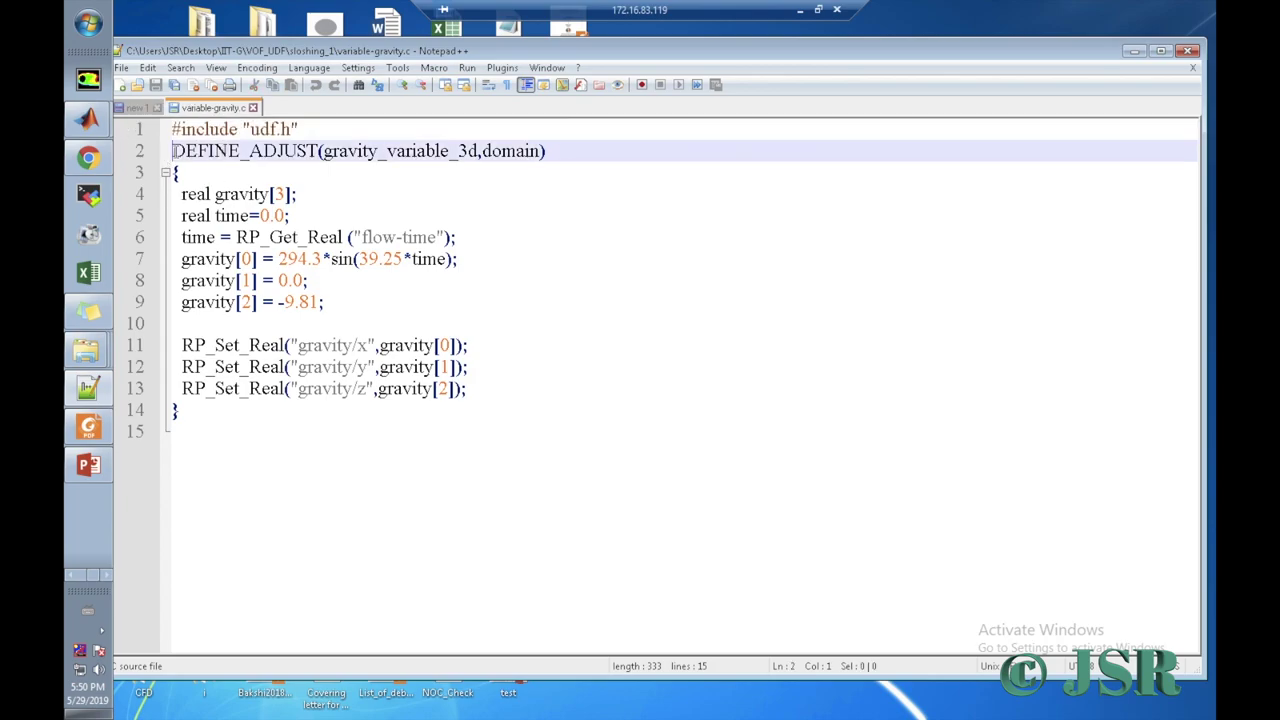
pyautogui.moveTo(172, 151); pyautogui.dragTo(501, 265)
pyautogui.click(501, 265)
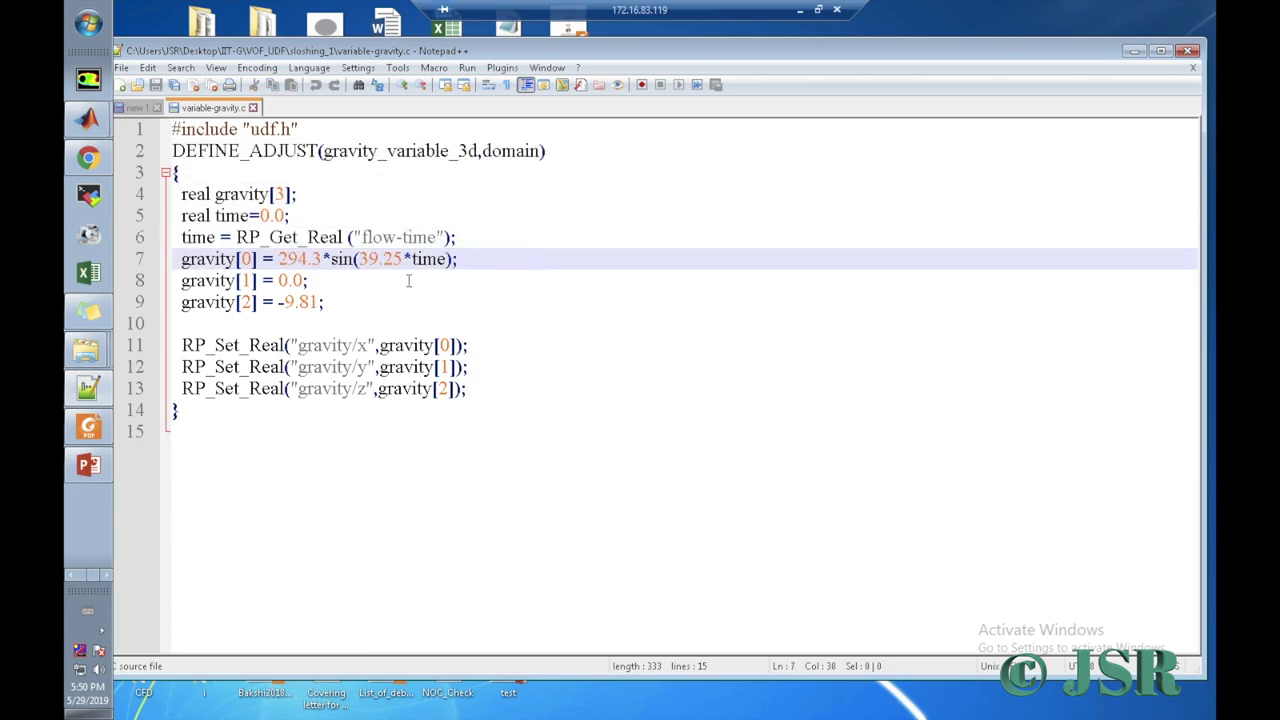
pyautogui.click(364, 302)
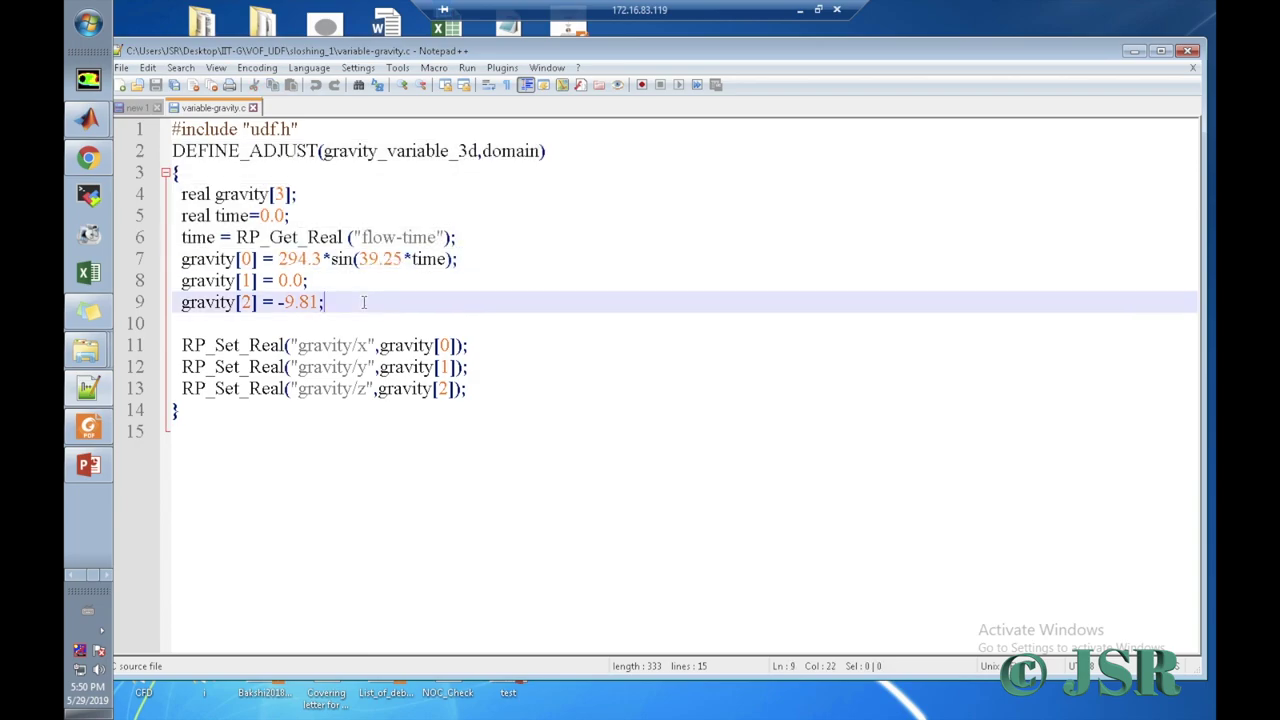
pyautogui.click(486, 350)
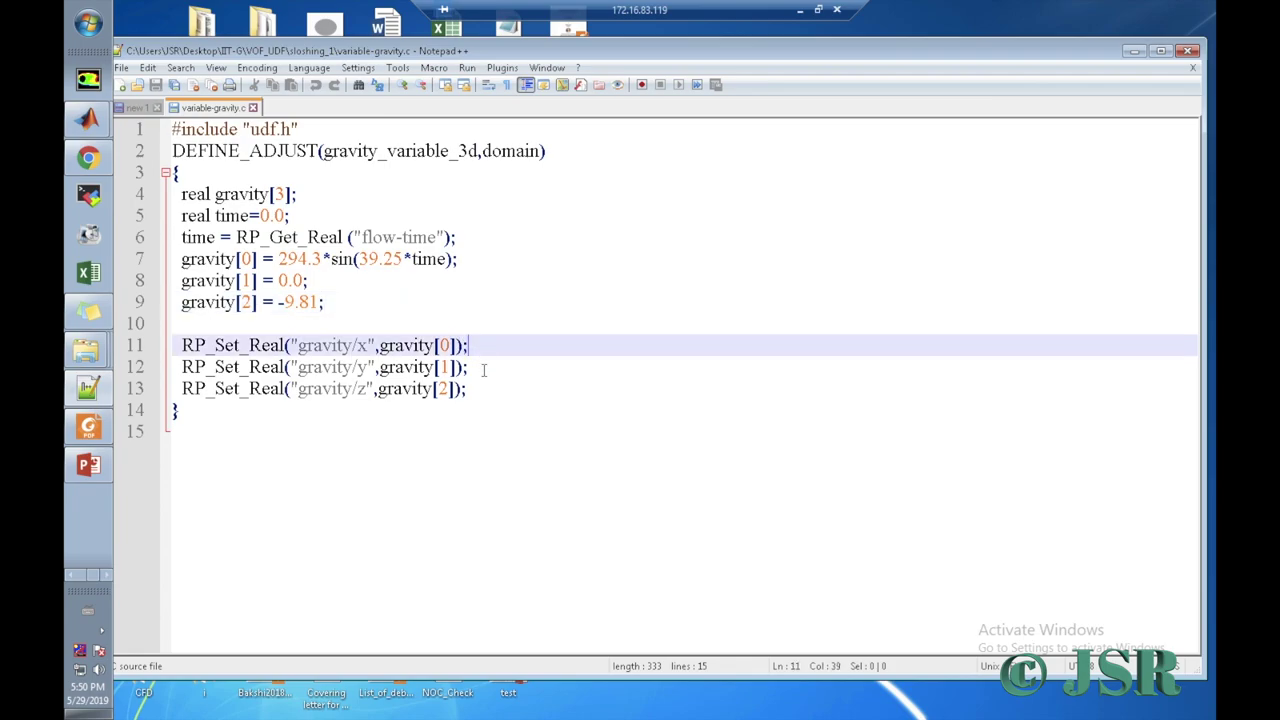
pyautogui.click(484, 370)
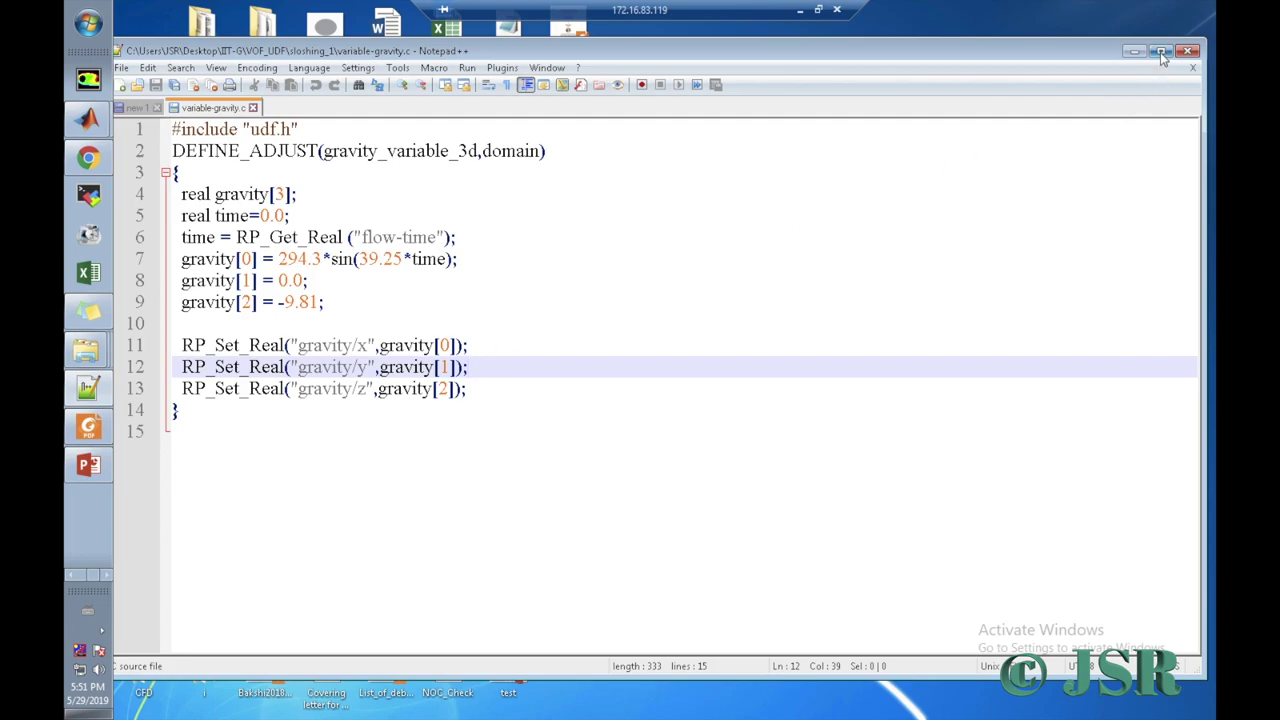
# Step: Shorten the Notepad++ window and examine the UDF code from the RP_Get_Real flow-time line down to the closing brace
pyautogui.click(1096, 55)
pyautogui.moveTo(1096, 55); pyautogui.dragTo(1123, 342)
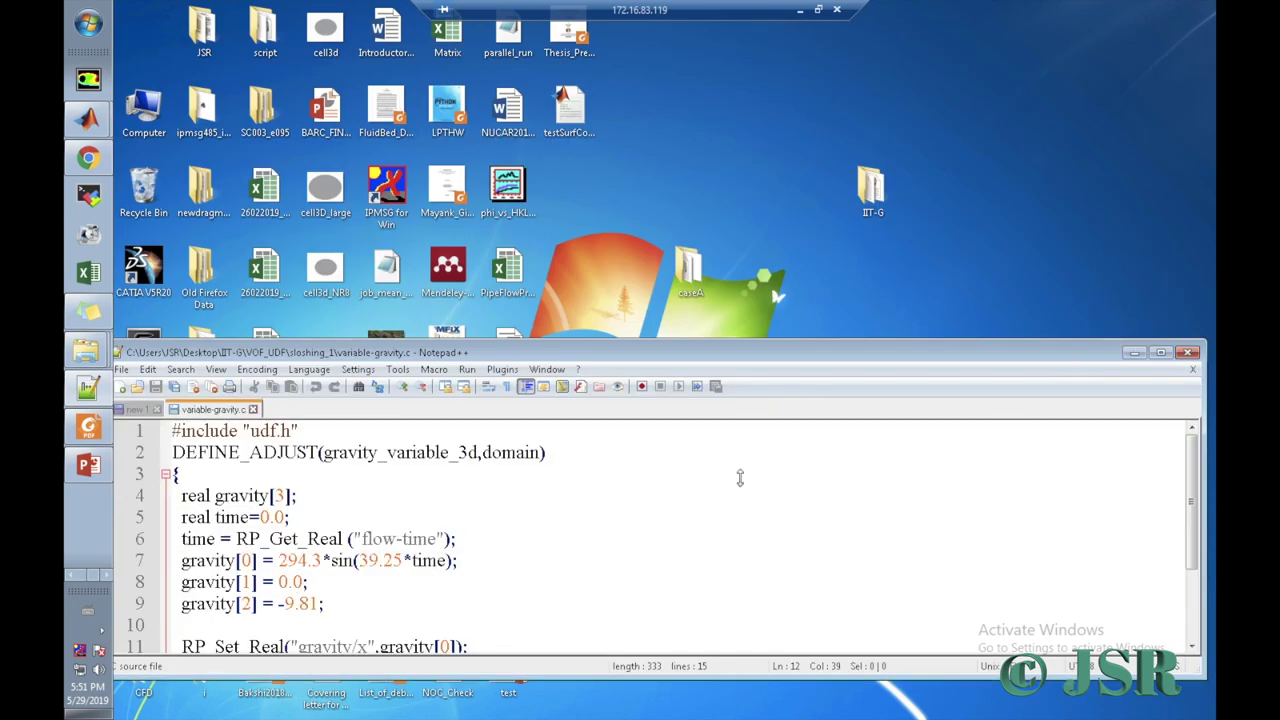
pyautogui.moveTo(465, 537); pyautogui.dragTo(181, 538)
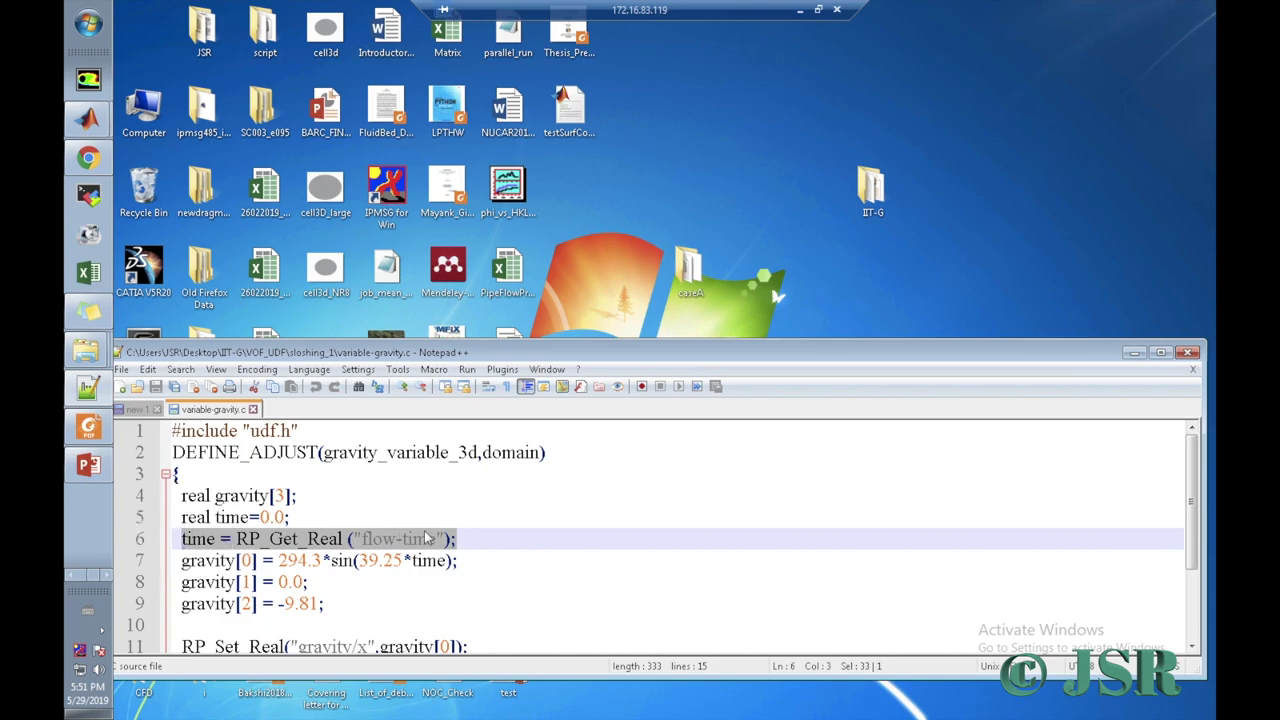
pyautogui.click(470, 540)
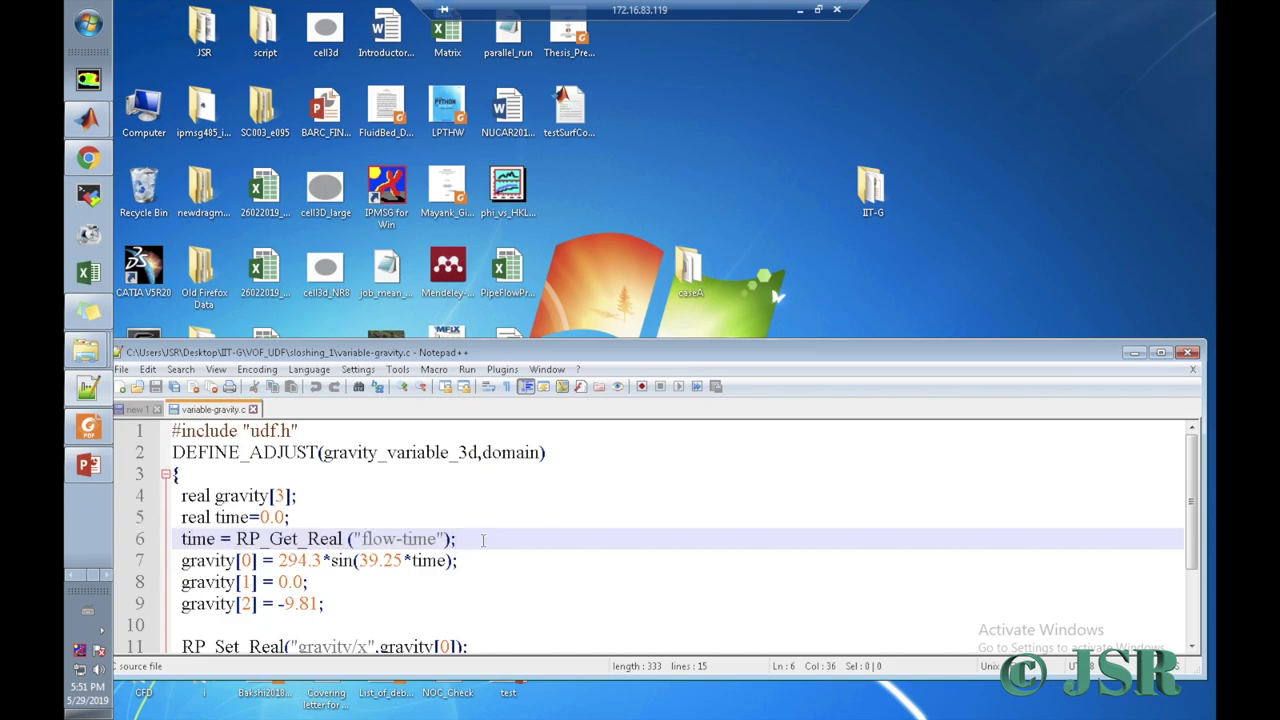
pyautogui.press('Down')
pyautogui.press('Down')
pyautogui.press('Down')
pyautogui.press('Down')
pyautogui.press('Down')
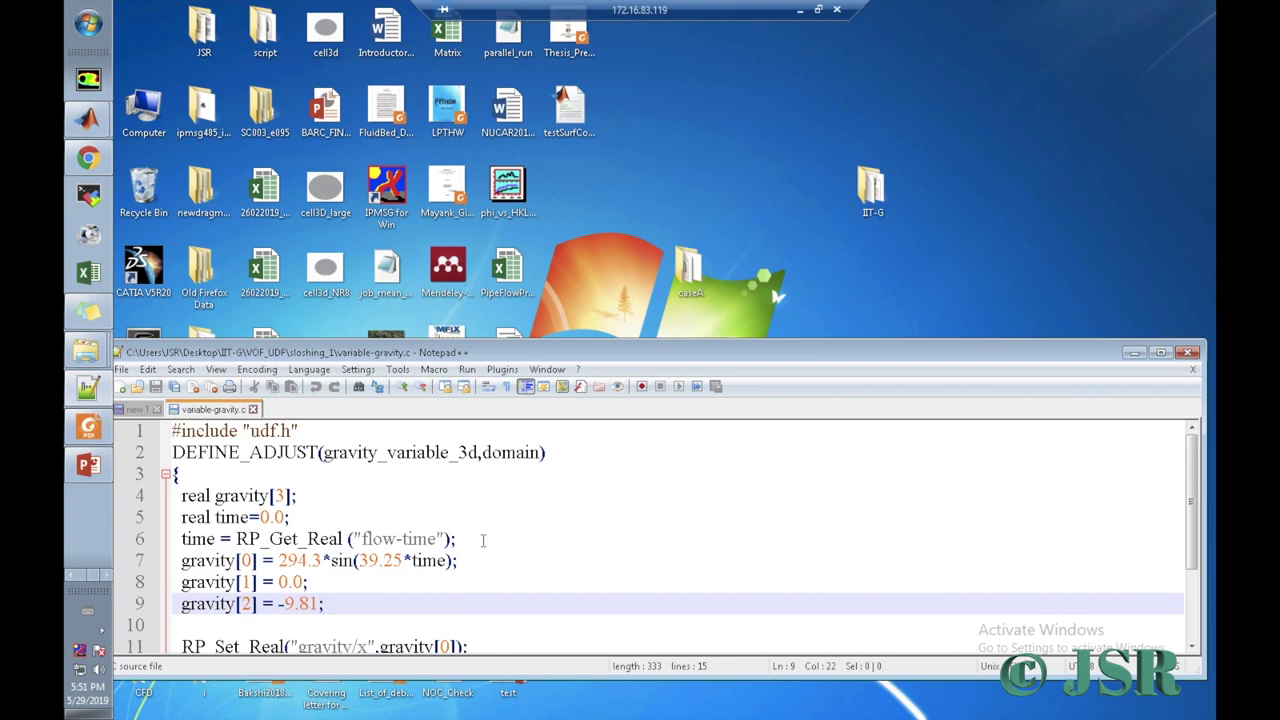
pyautogui.press('Down')
pyautogui.press('Down')
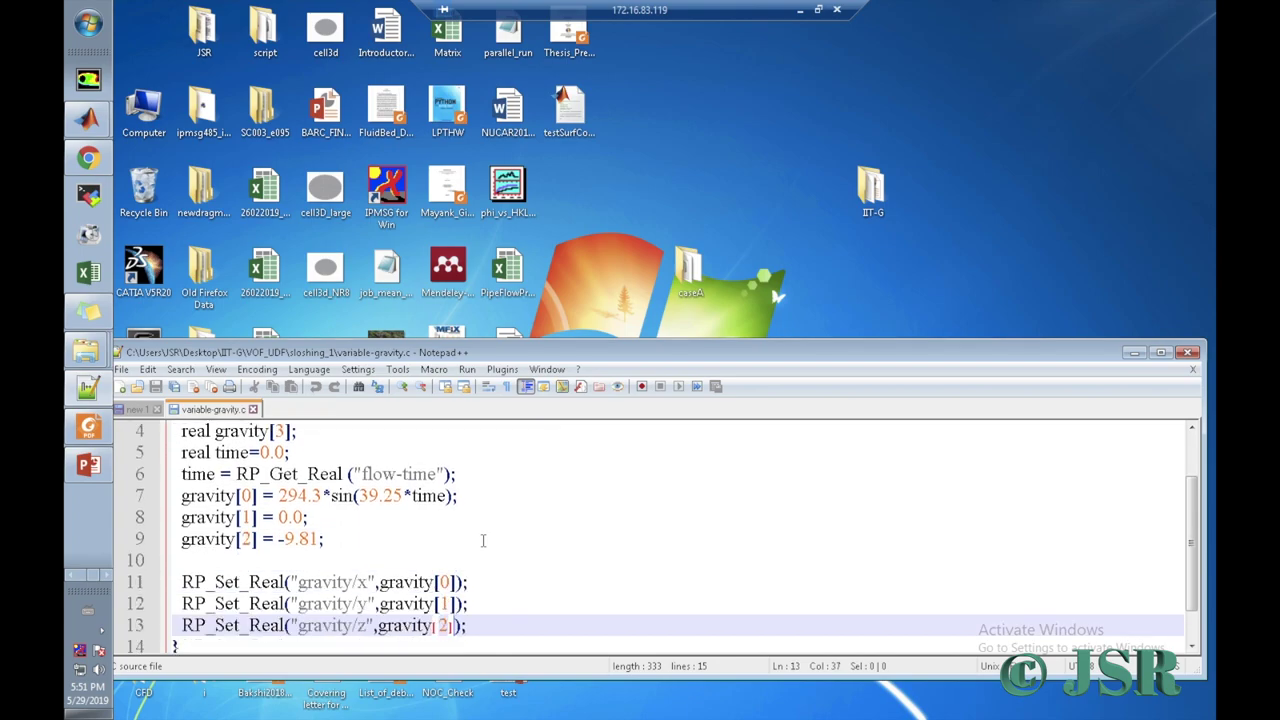
pyautogui.press('Down')
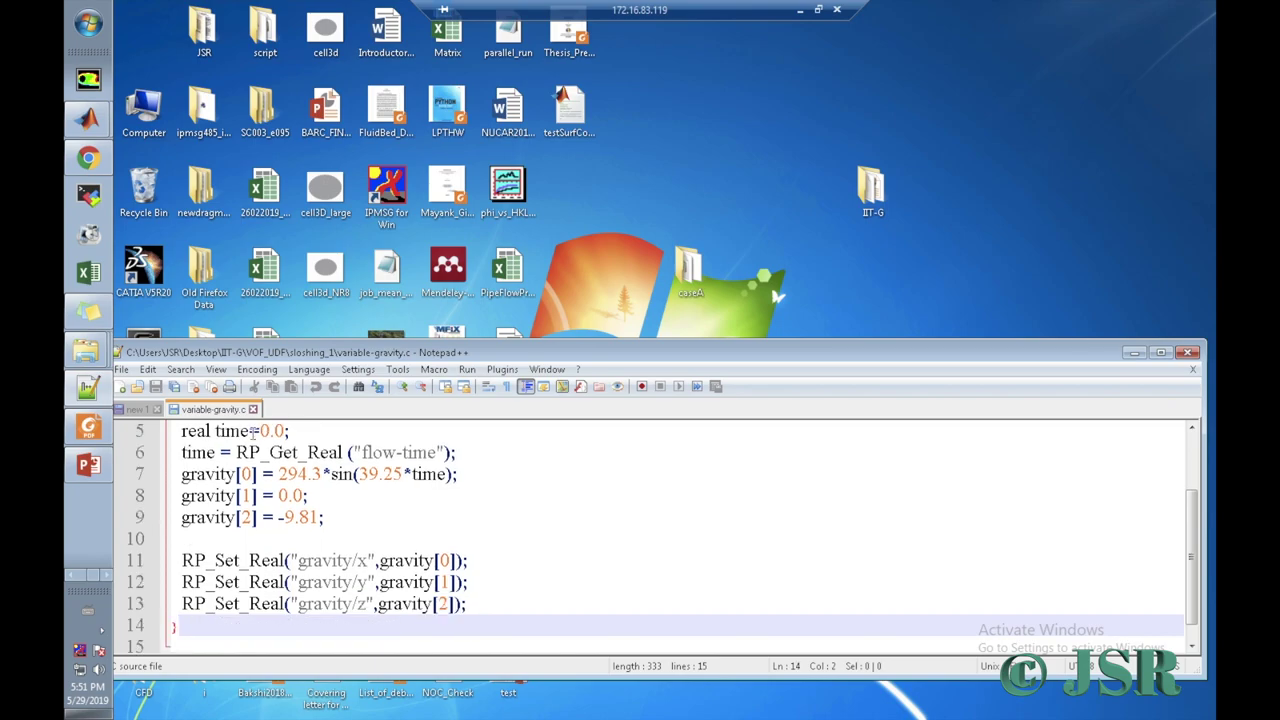
# Step: Return to the unsaved notes and append the sentence "Now go to source directory." to the last line
pyautogui.click(136, 410)
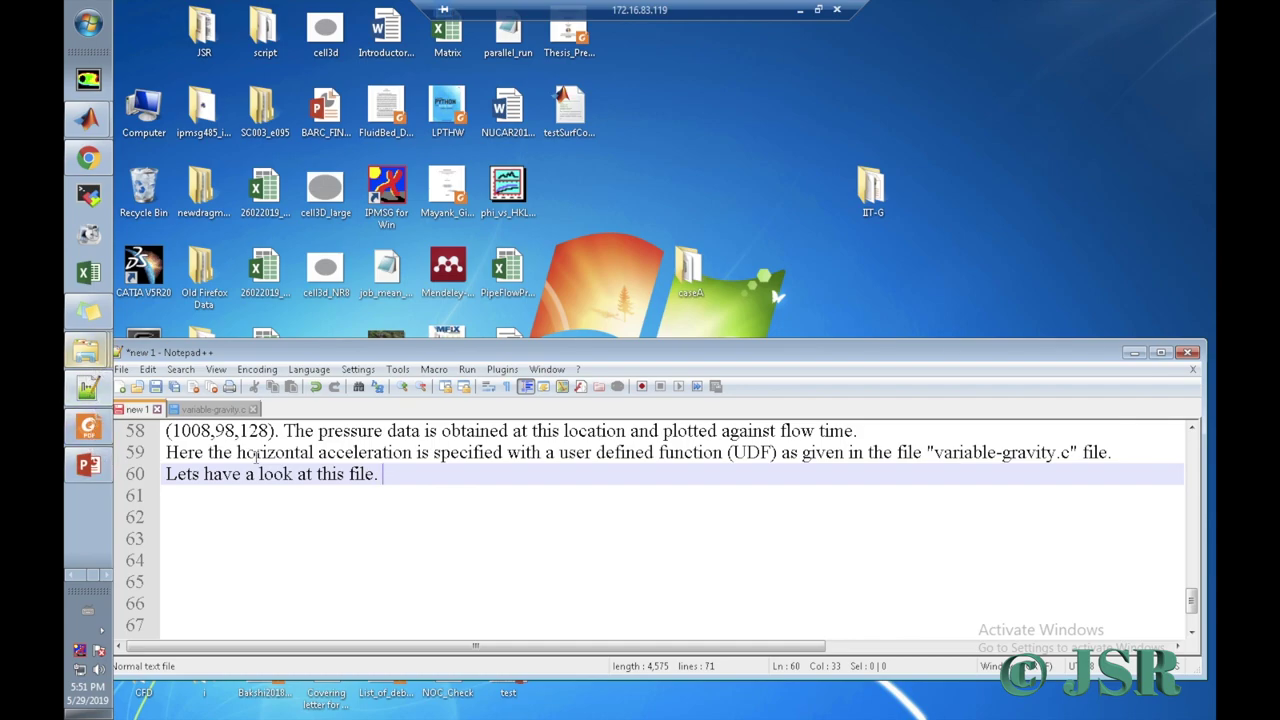
pyautogui.write('Now go')
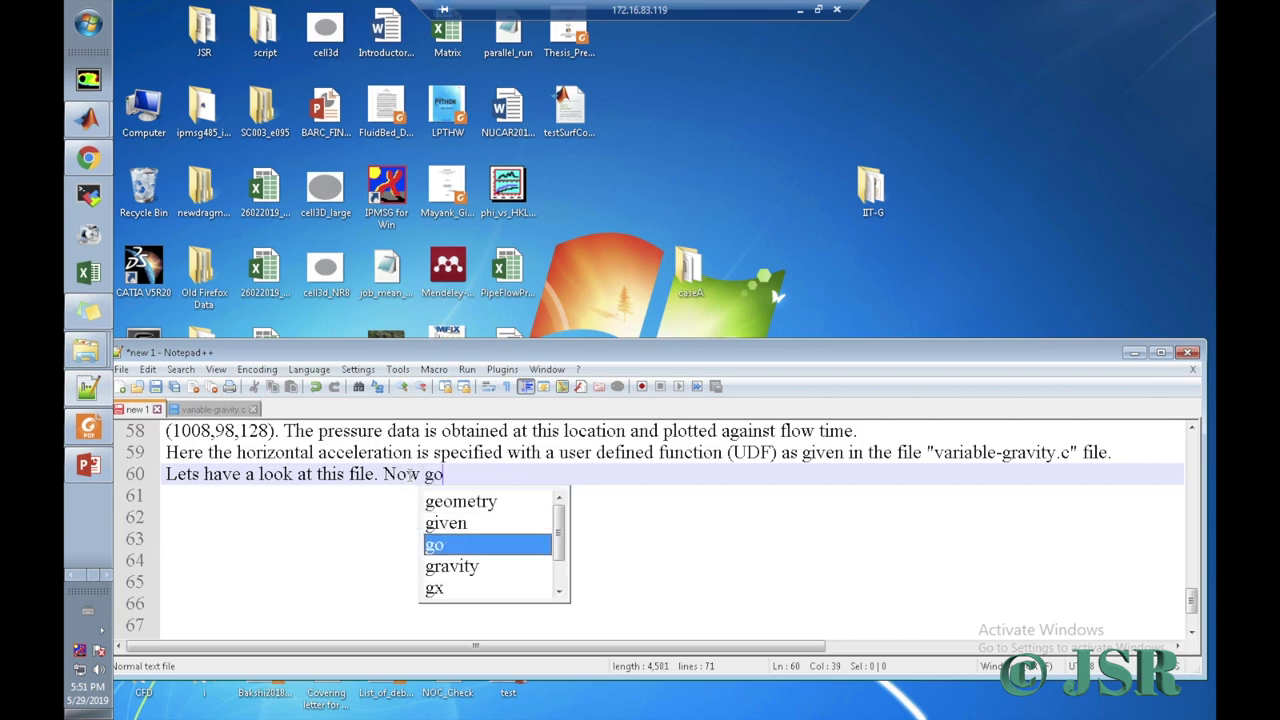
pyautogui.write(' to source ')
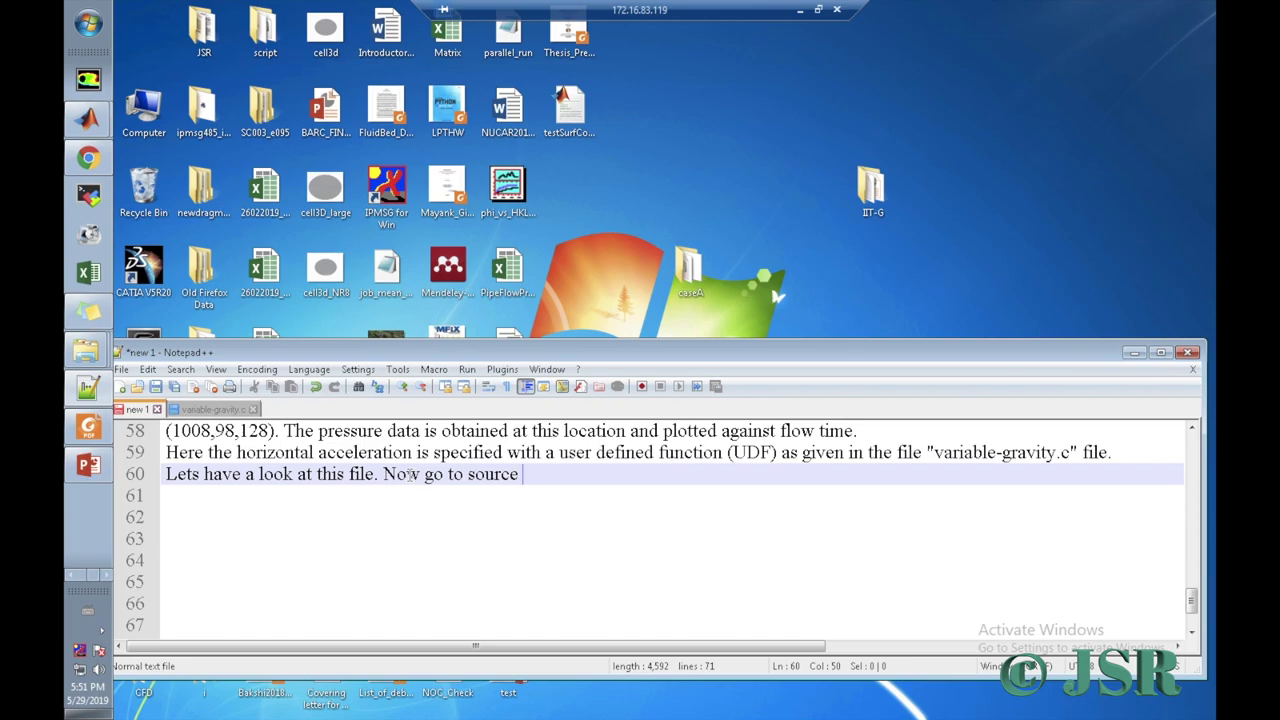
pyautogui.write('directory.')
# Step: Close the variable-gravity.c file and bring the sloshing_1 folder window to the front
pyautogui.rightClick(90, 352)
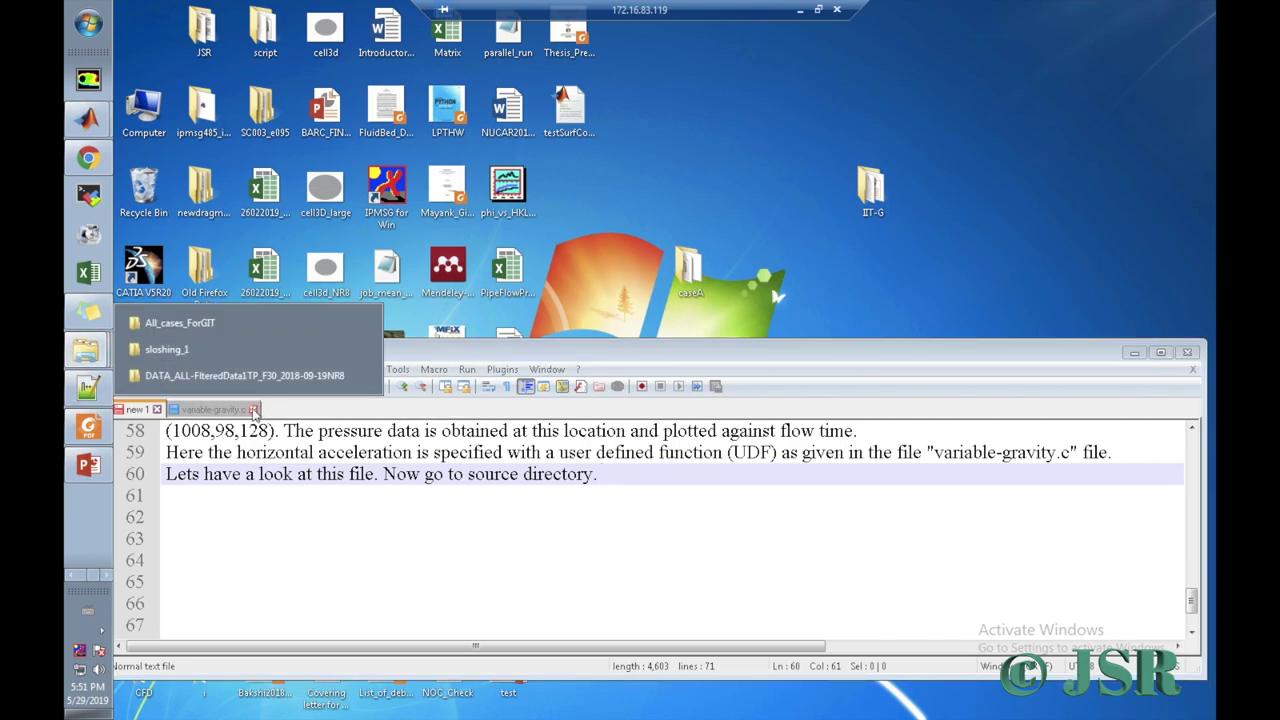
pyautogui.click(254, 411)
pyautogui.rightClick(87, 350)
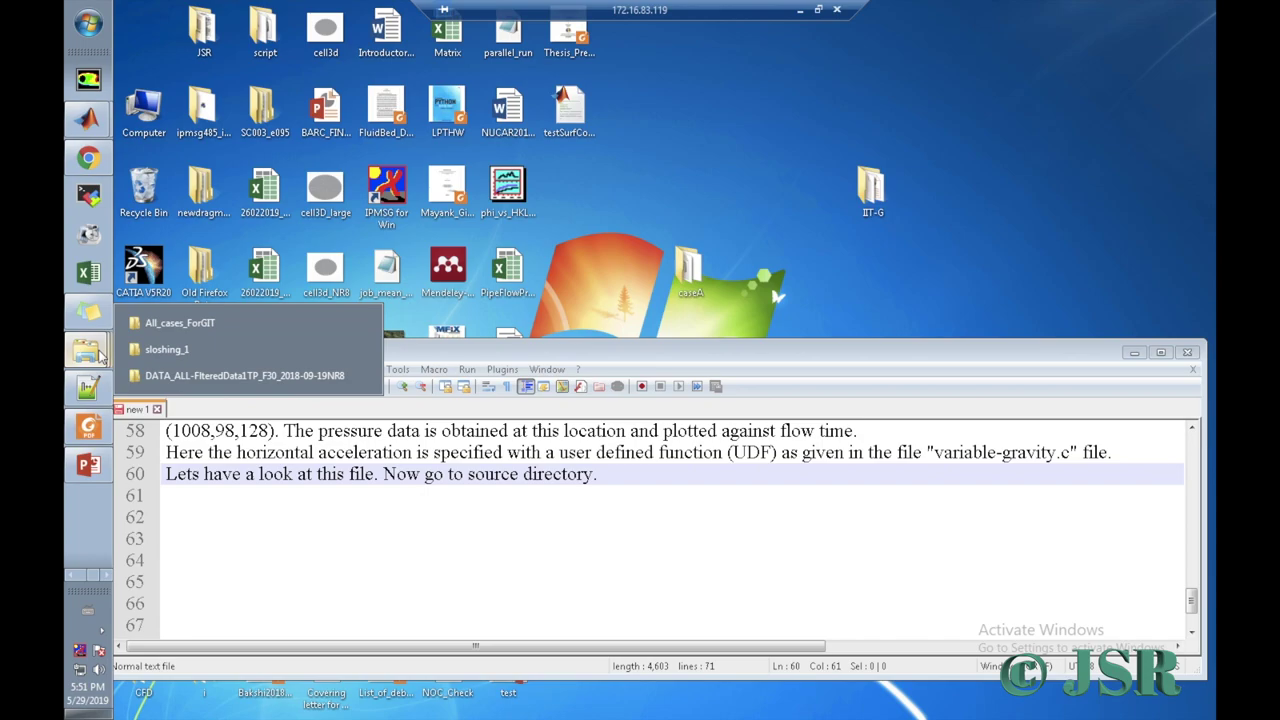
pyautogui.click(165, 349)
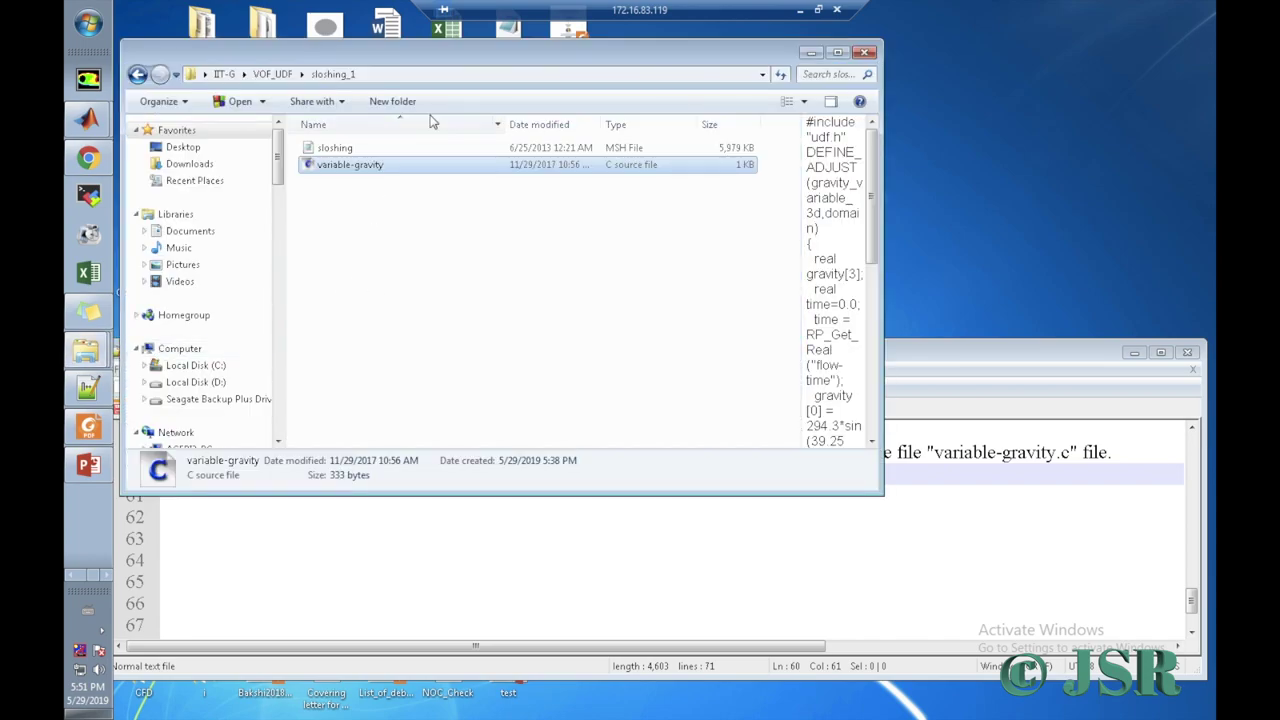
# Step: Move and resize the sloshing_1 folder window and shorten the notes window so both are visible, folder above notes
pyautogui.moveTo(473, 57); pyautogui.dragTo(473, 31)
pyautogui.moveTo(882, 465); pyautogui.dragTo(1184, 322)
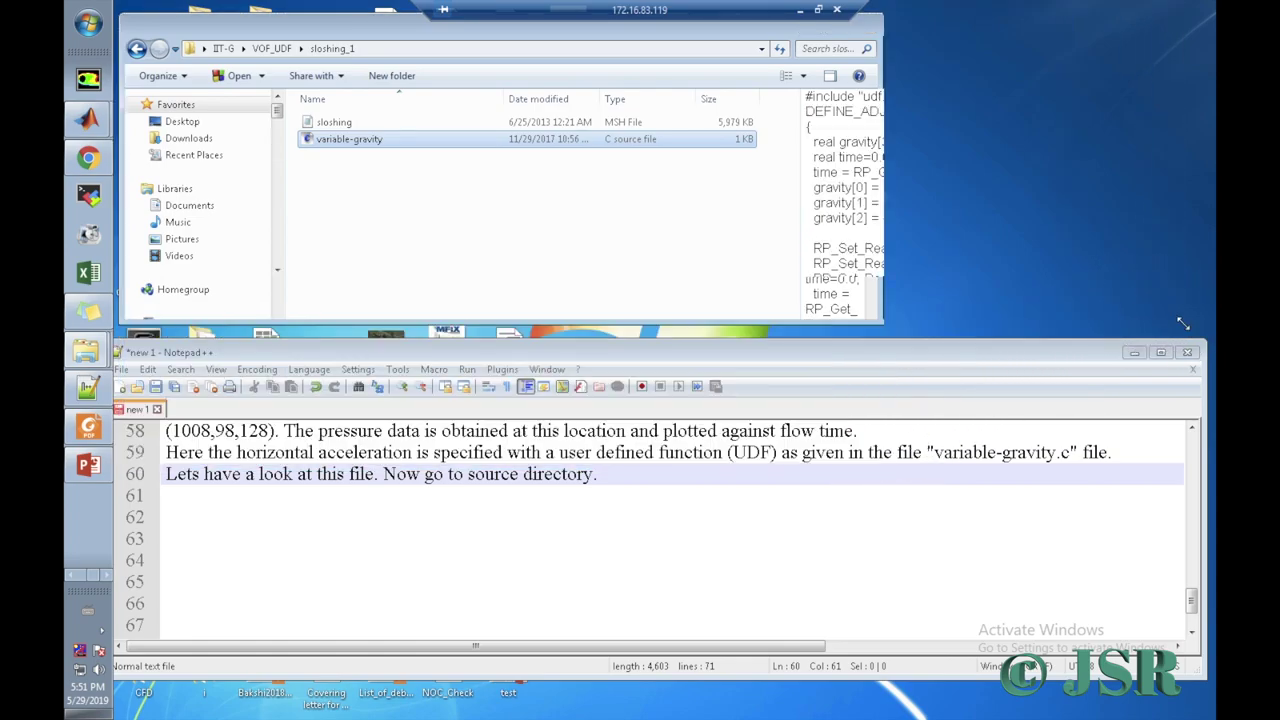
pyautogui.click(1045, 353)
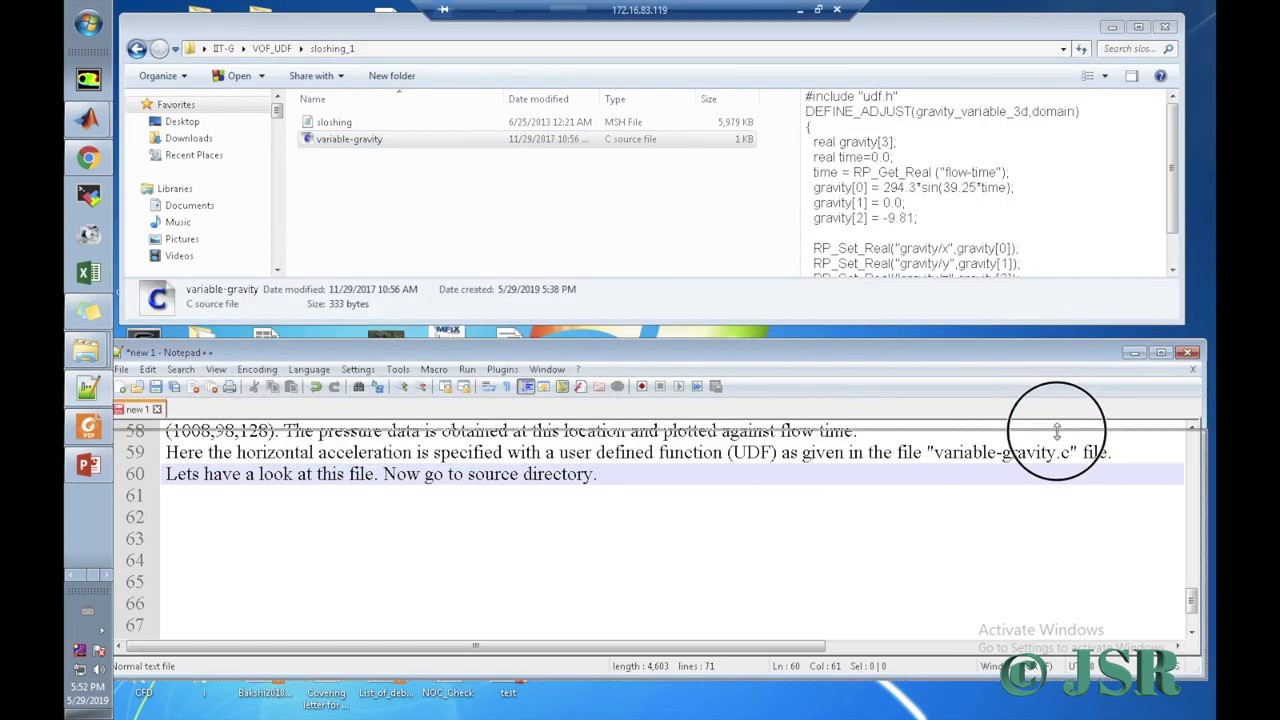
pyautogui.moveTo(1045, 344); pyautogui.dragTo(1045, 480)
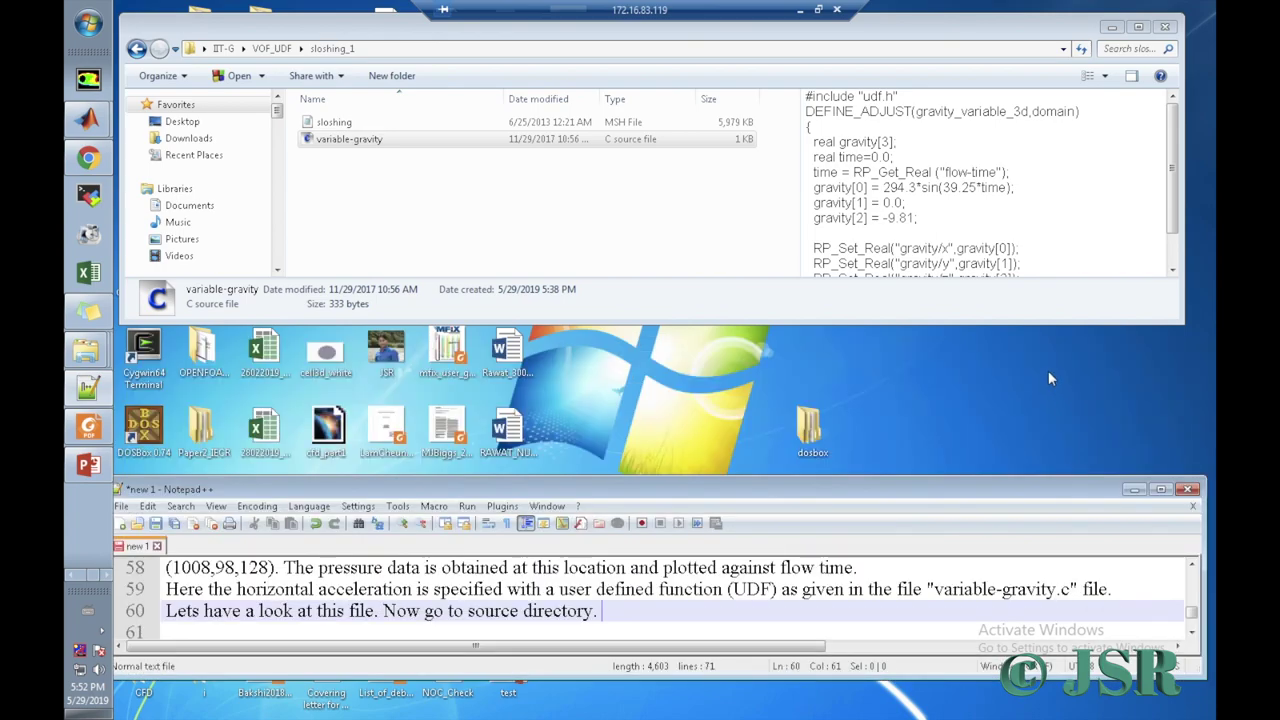
pyautogui.moveTo(1024, 318); pyautogui.dragTo(1043, 457)
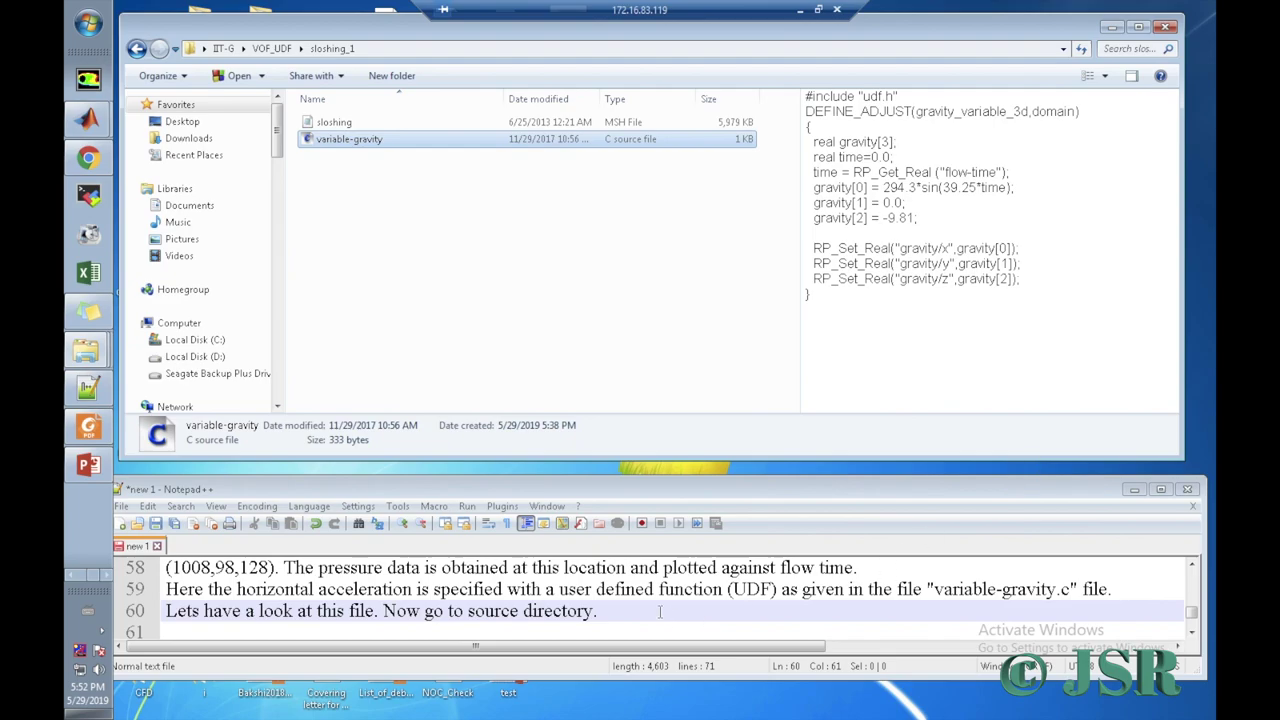
# Step: Append the sentence "Make sure that it is having the "*.msh" and "*.c" files." to the notes and start a new line
pyautogui.click(660, 612)
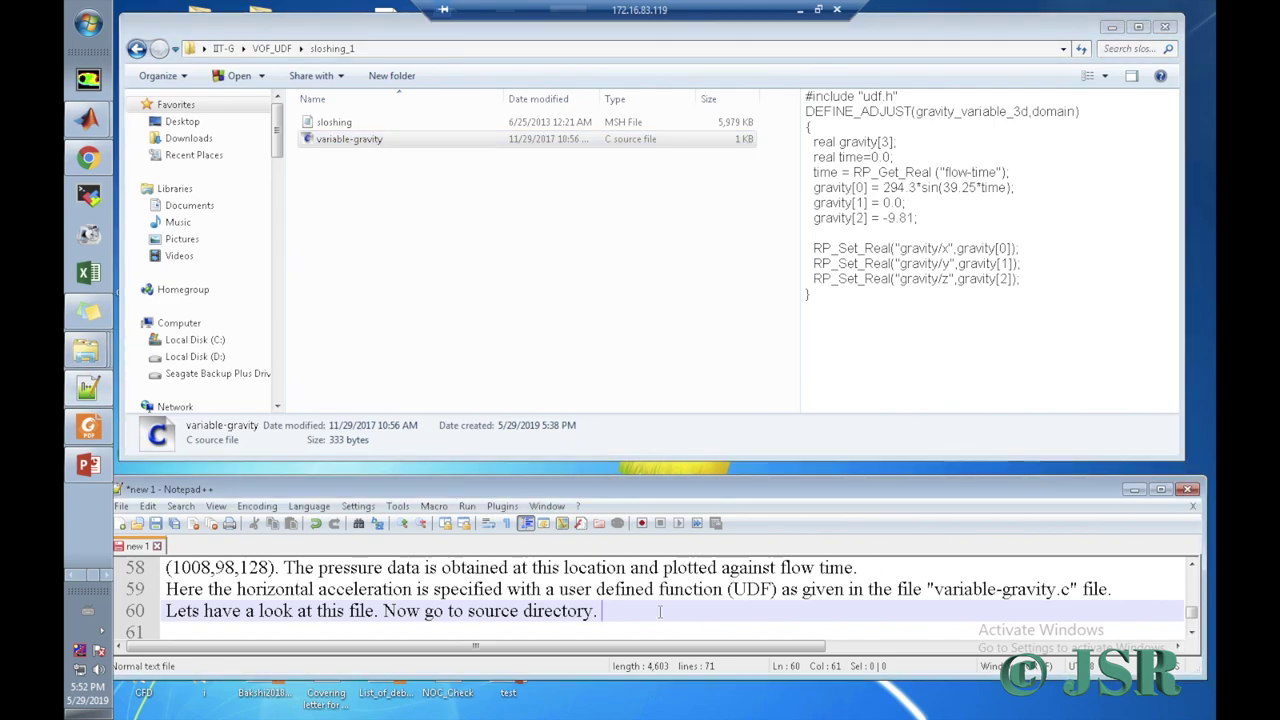
pyautogui.write('Make sure that ')
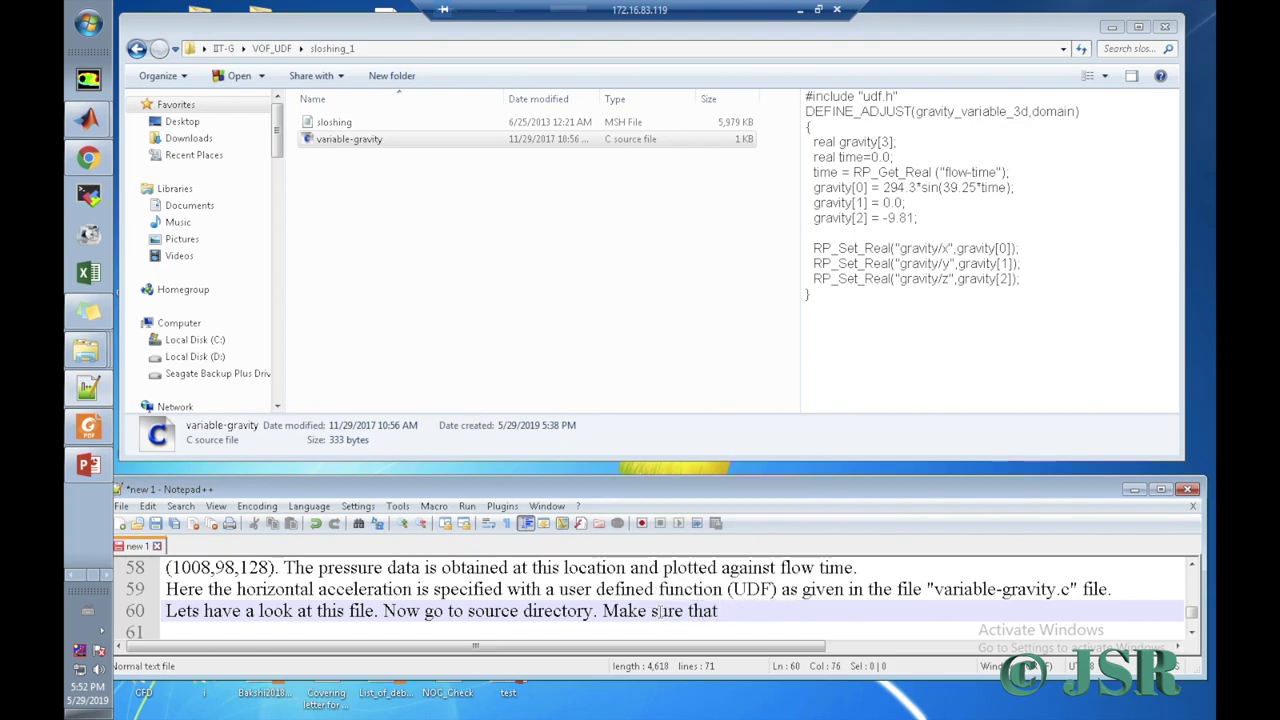
pyautogui.write('it')
pyautogui.write('h')
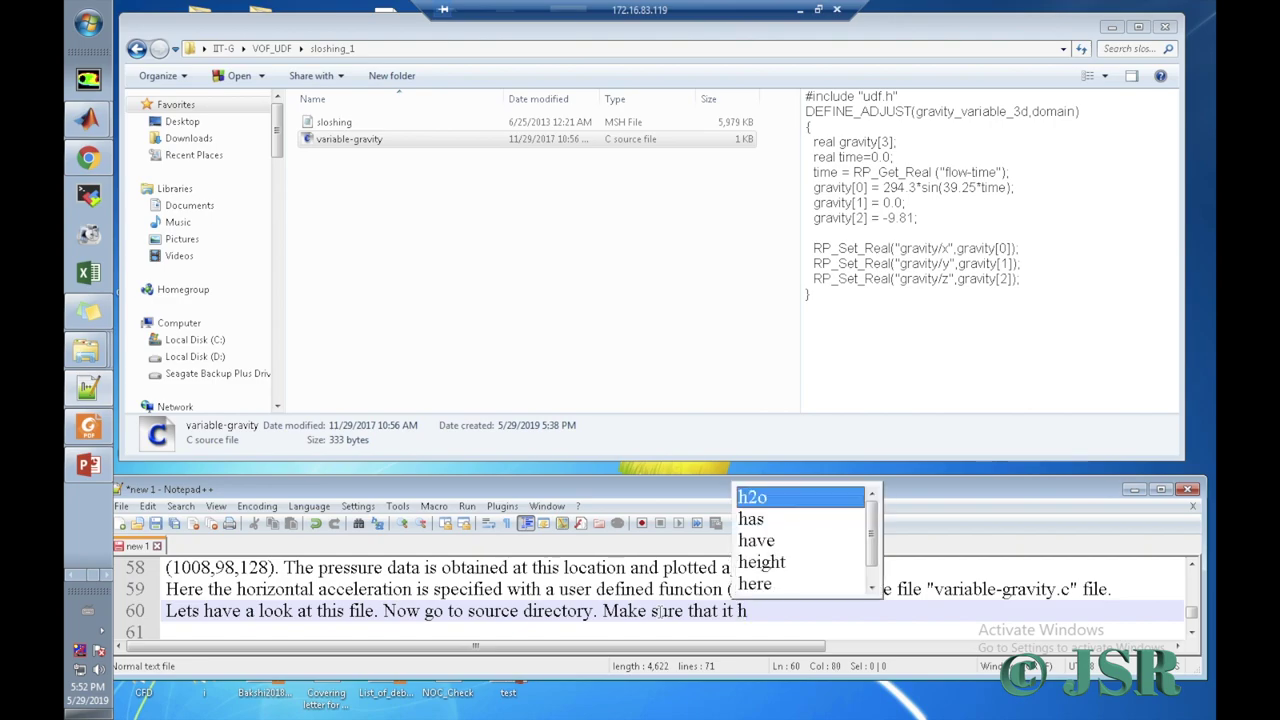
pyautogui.write('a')
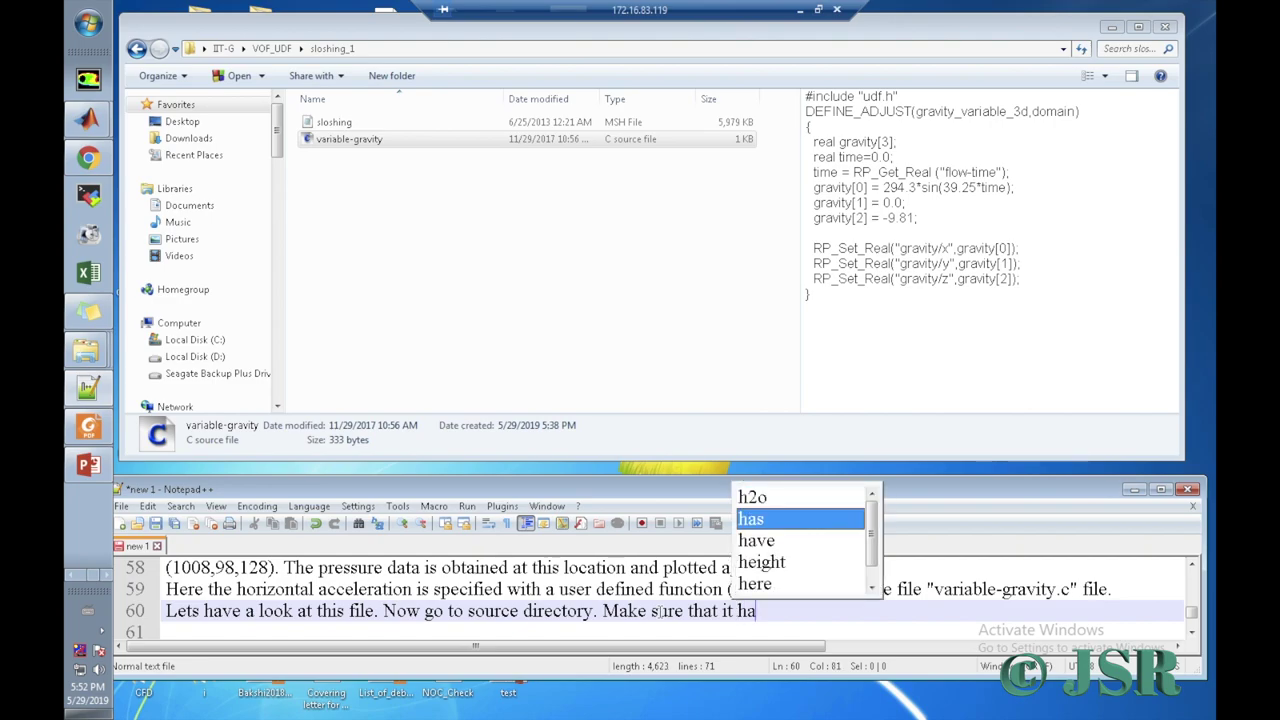
pyautogui.press('BackSpace')
pyautogui.press('BackSpace')
pyautogui.write('is ')
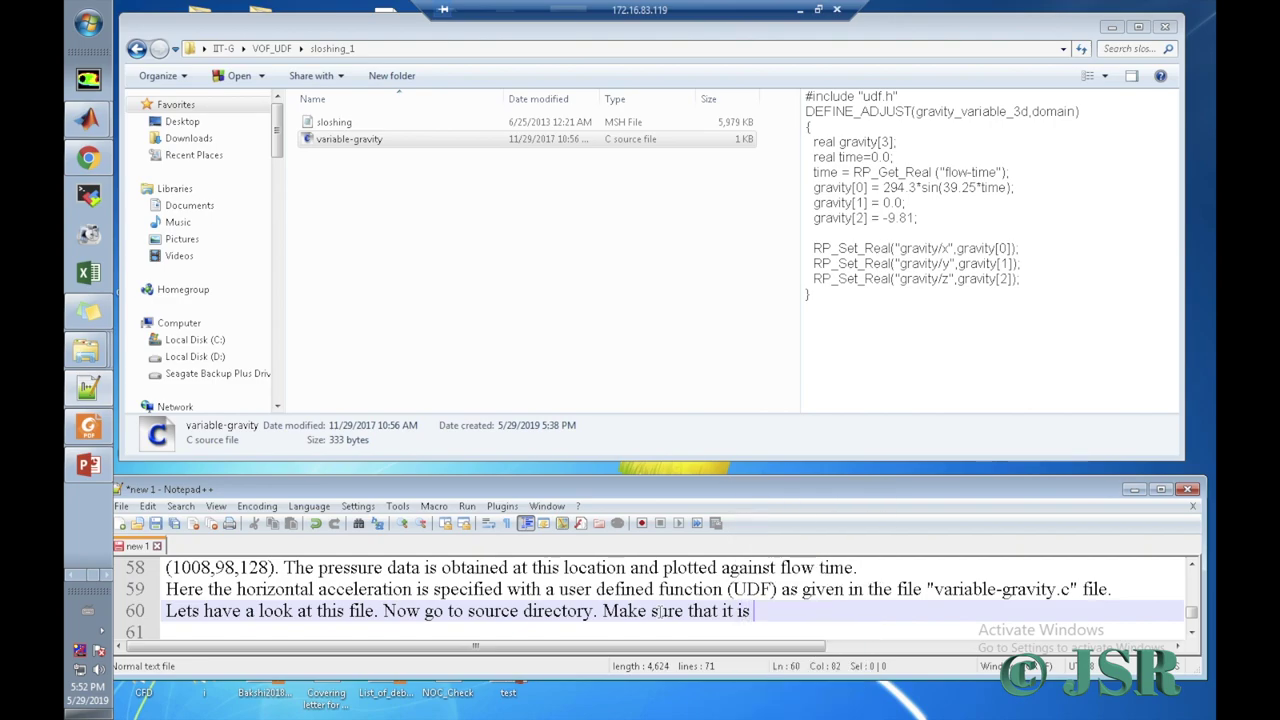
pyautogui.write('having the ')
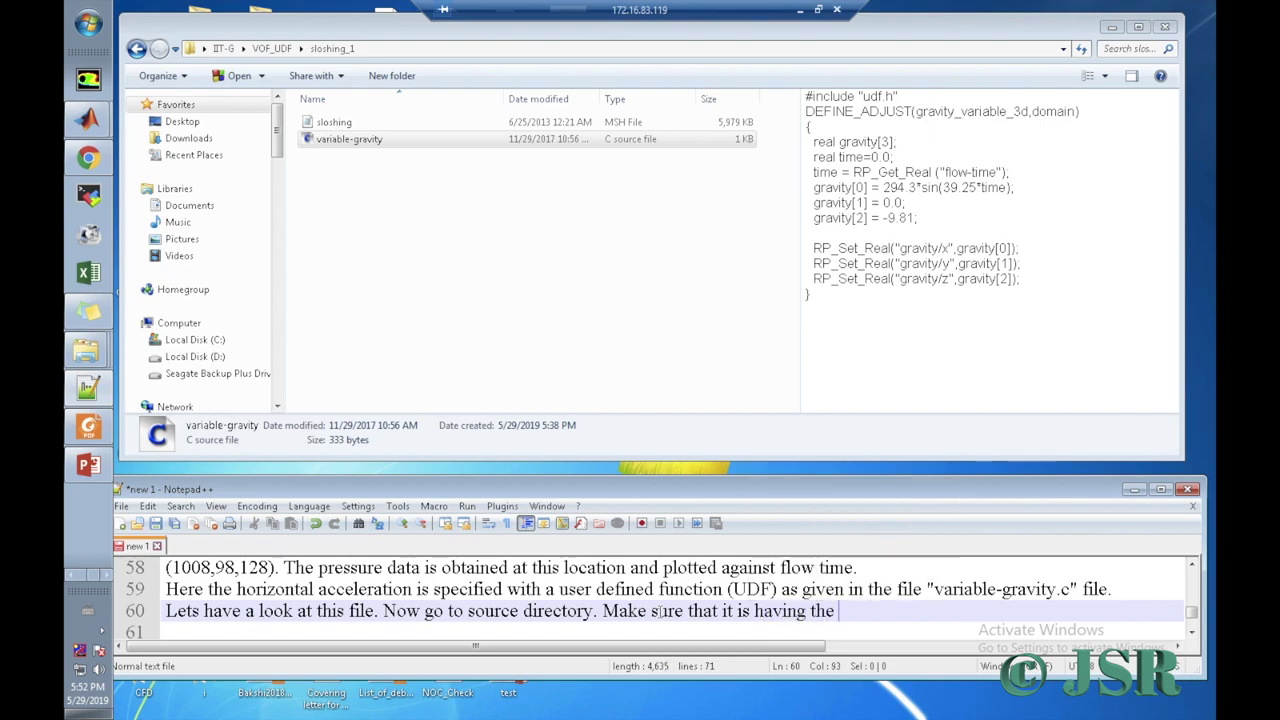
pyautogui.write('"*.m')
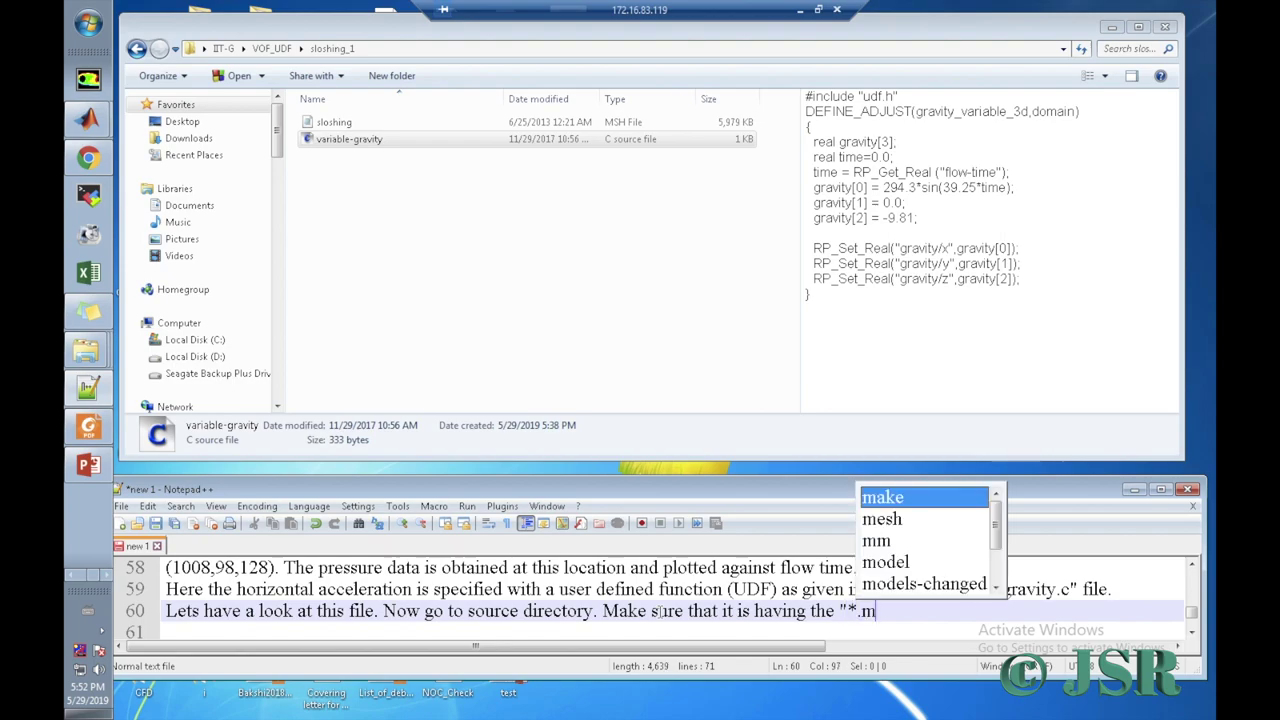
pyautogui.write('sh" ')
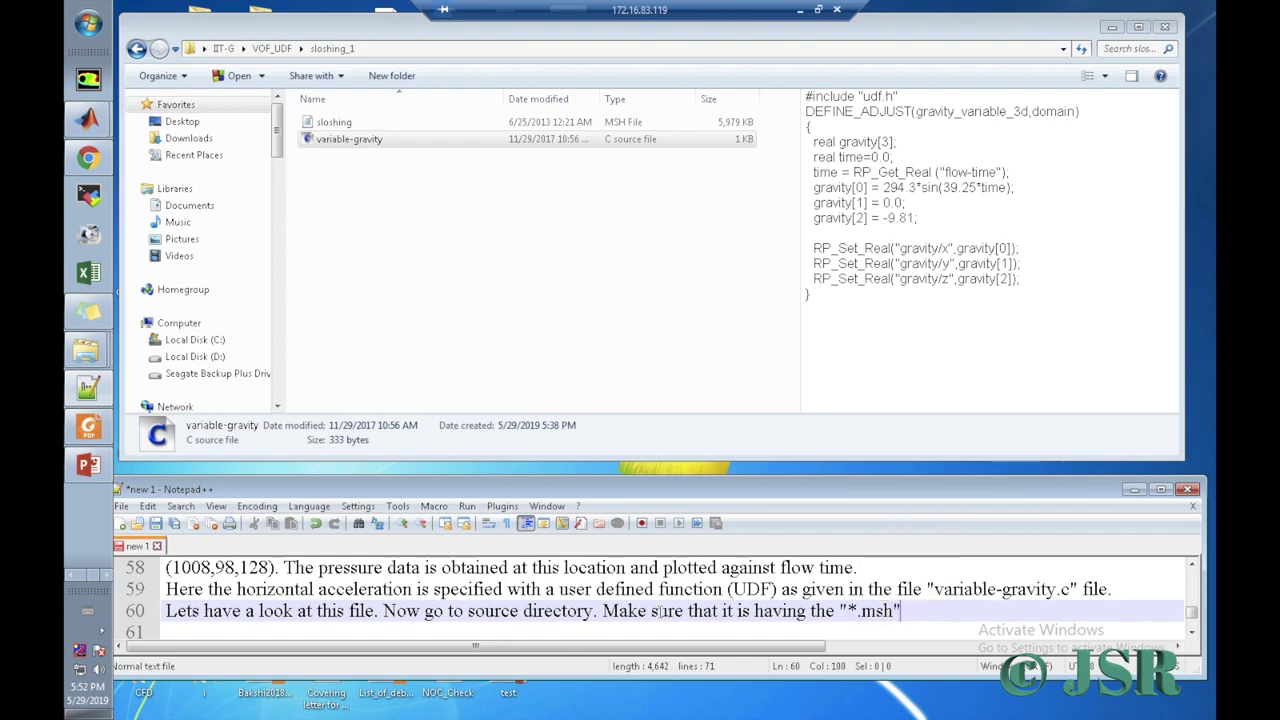
pyautogui.write('and "*.c" files')
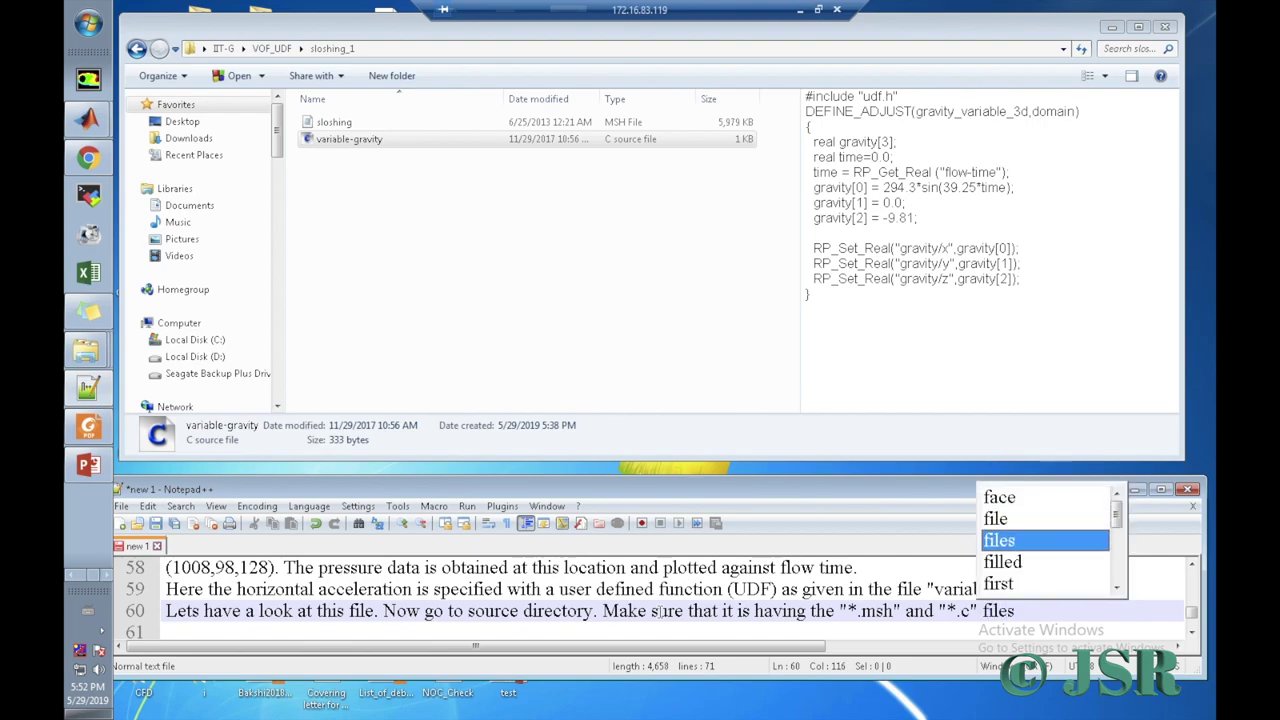
pyautogui.write('.')
pyautogui.press('Return')
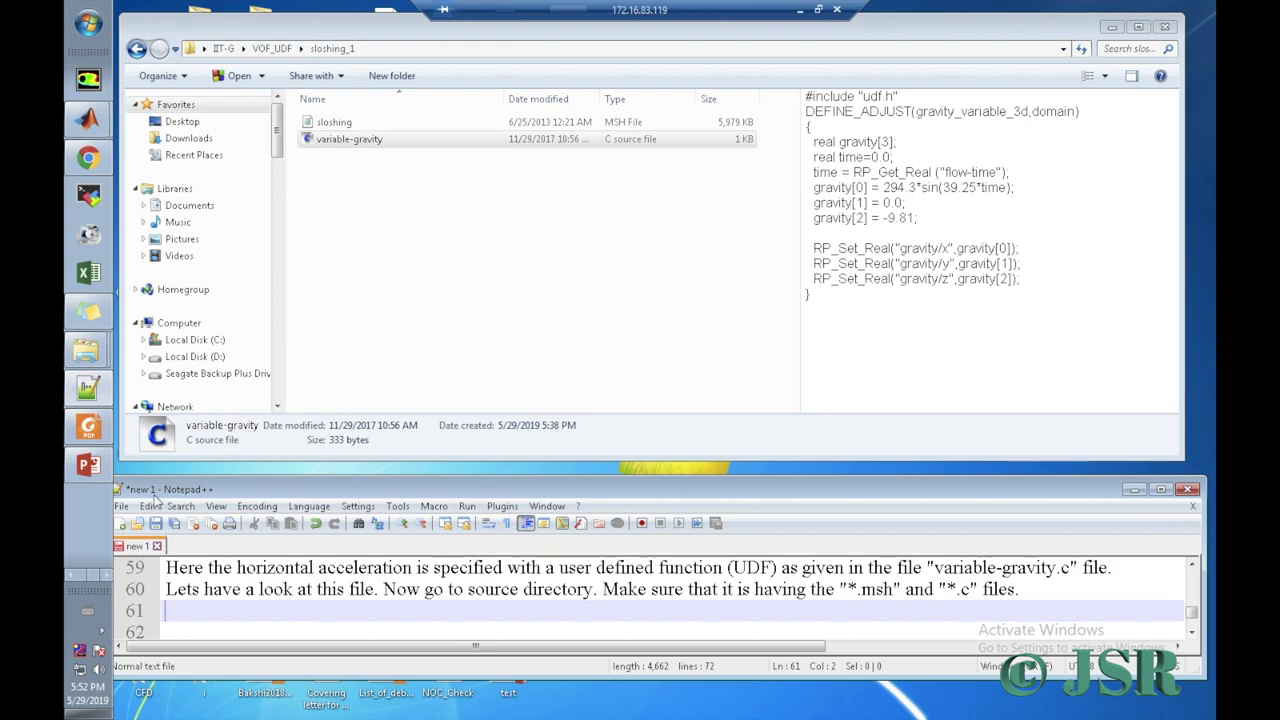
pyautogui.write('S')
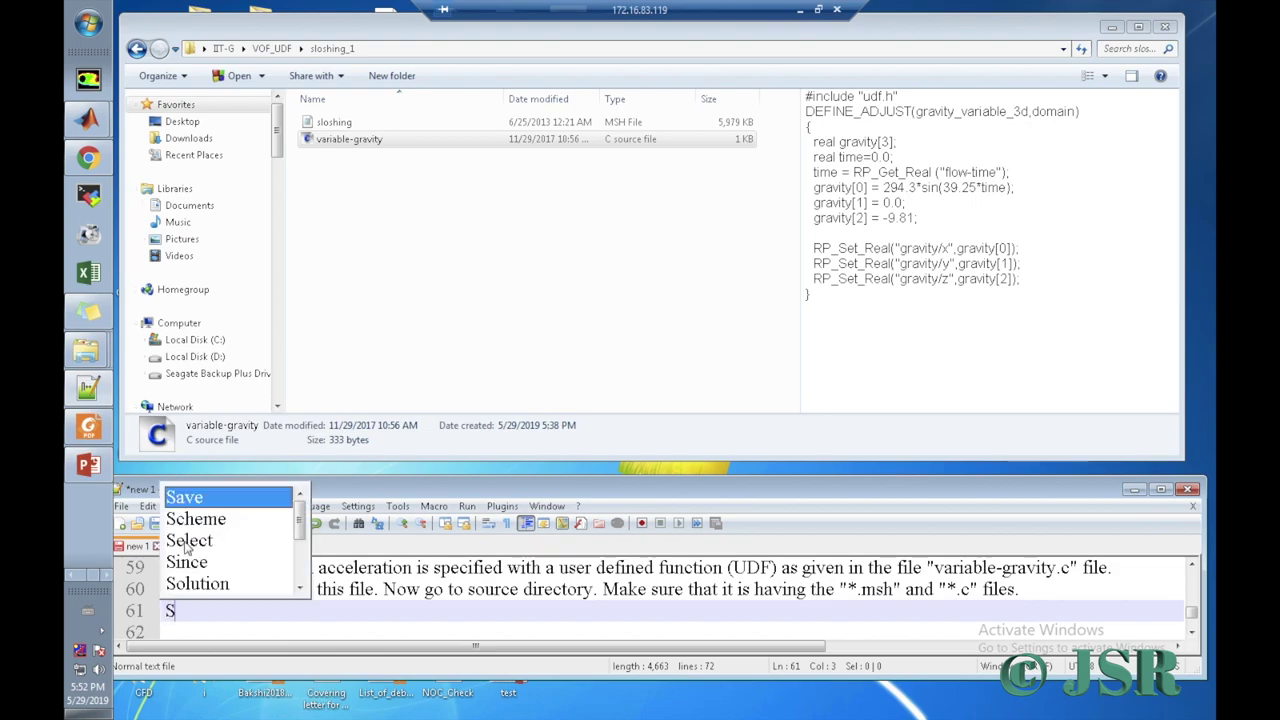
pyautogui.write('tar')
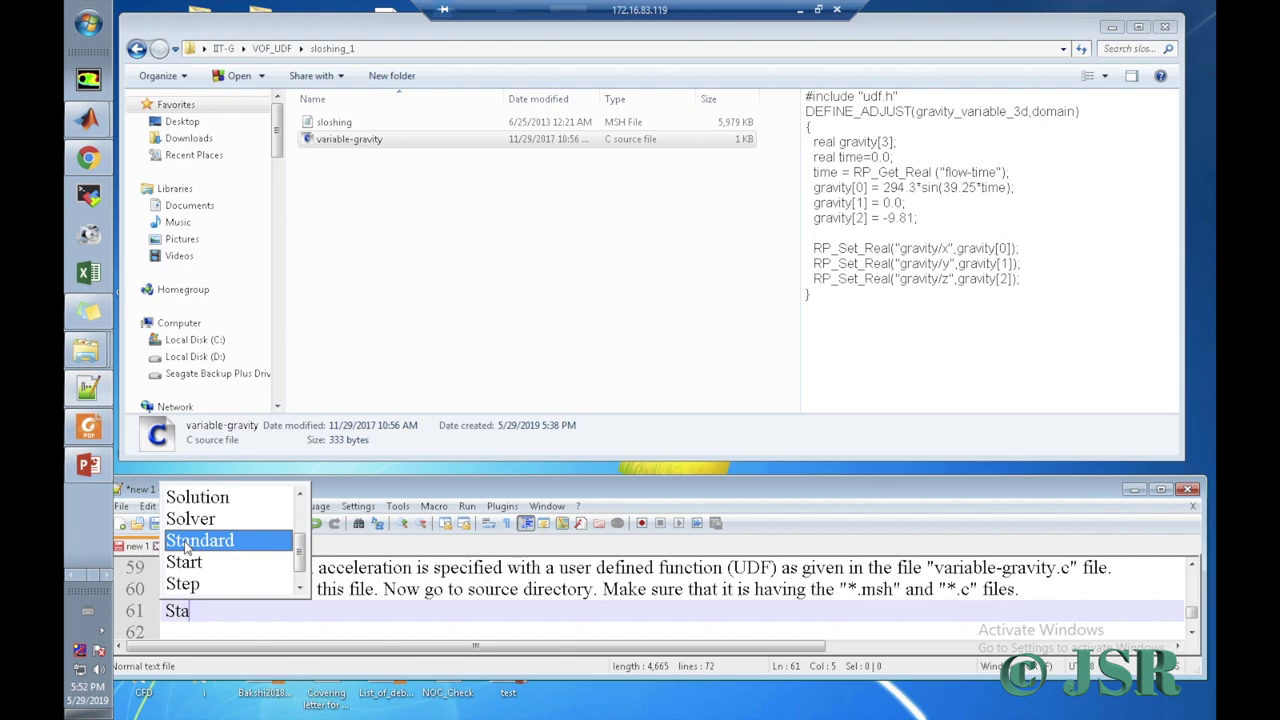
pyautogui.press('BackSpace')
pyautogui.press('BackSpace')
pyautogui.press('BackSpace')
pyautogui.press('BackSpace')
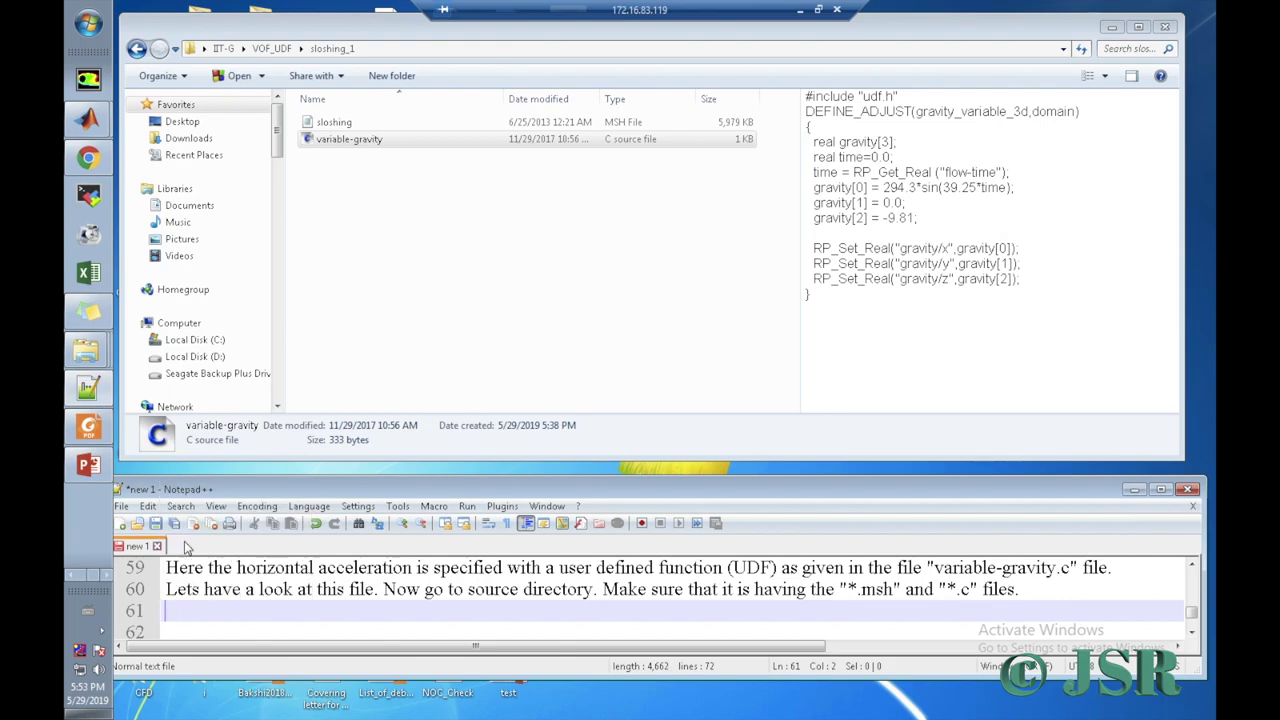
# Step: Add the line "Now lets start the fluent." to the notes and start a new line below it
pyautogui.write('Now lets ')
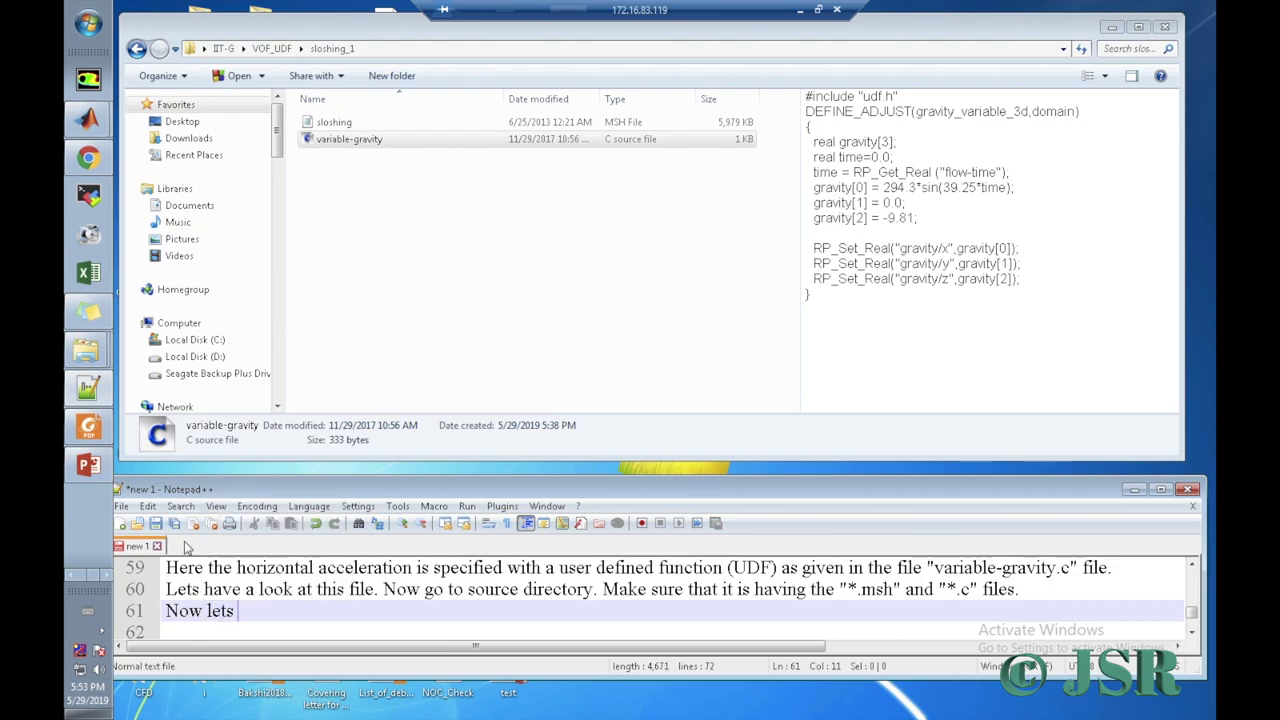
pyautogui.write('start')
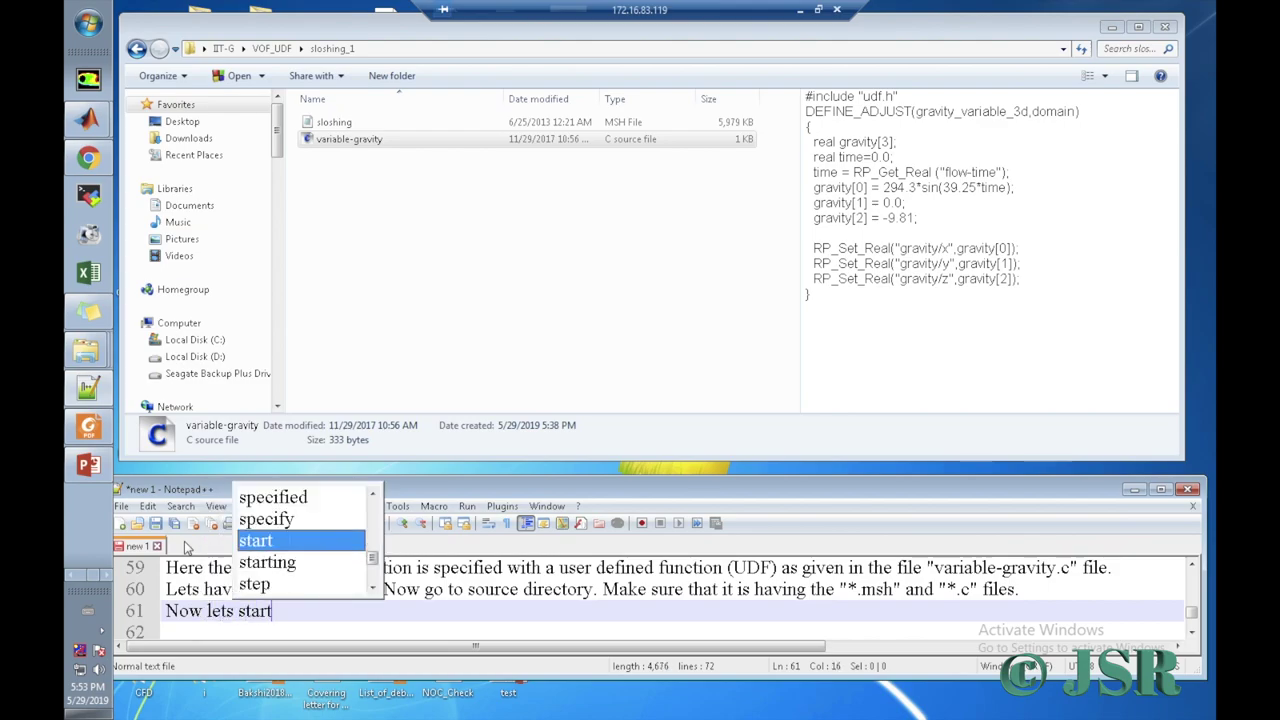
pyautogui.write(' the ')
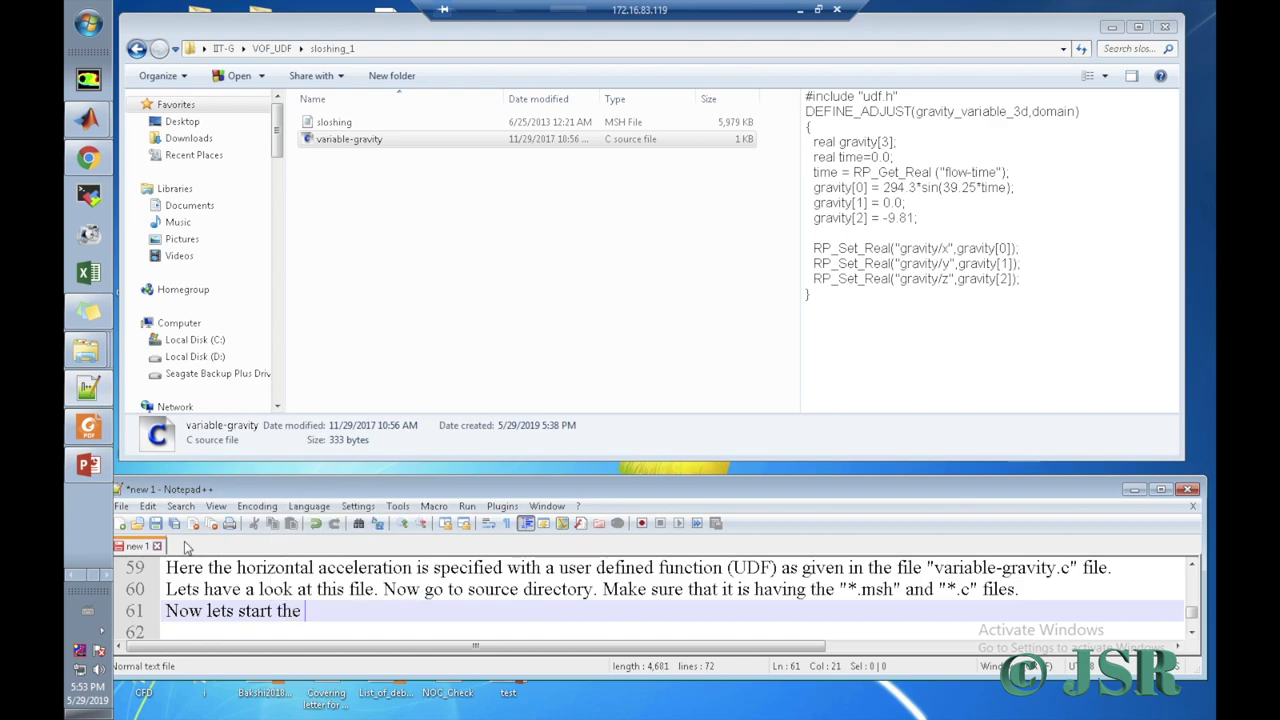
pyautogui.write('fluent.')
pyautogui.press('Return')
# Step: Write the line "START --> All programs -> Ansys 14.5 --> Fluid dynamics --> Fluent 14.5 -->" in the notes and start a new line
pyautogui.write('S')
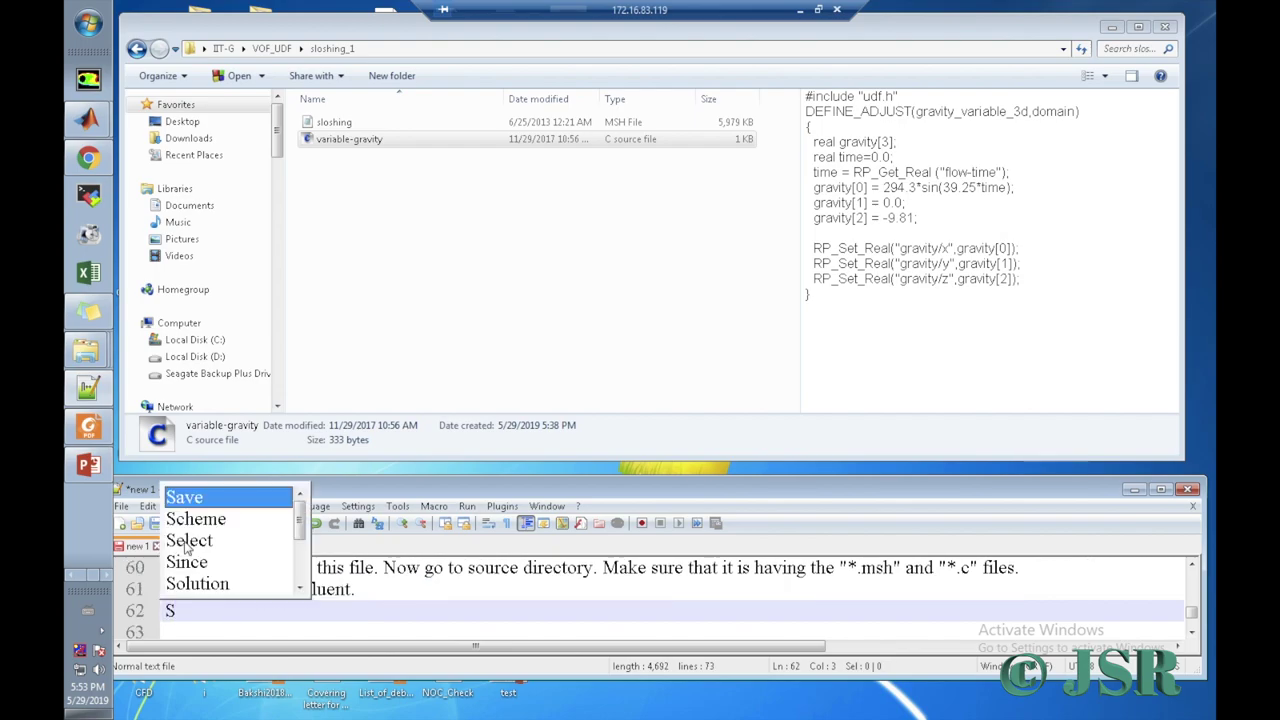
pyautogui.write('TART')
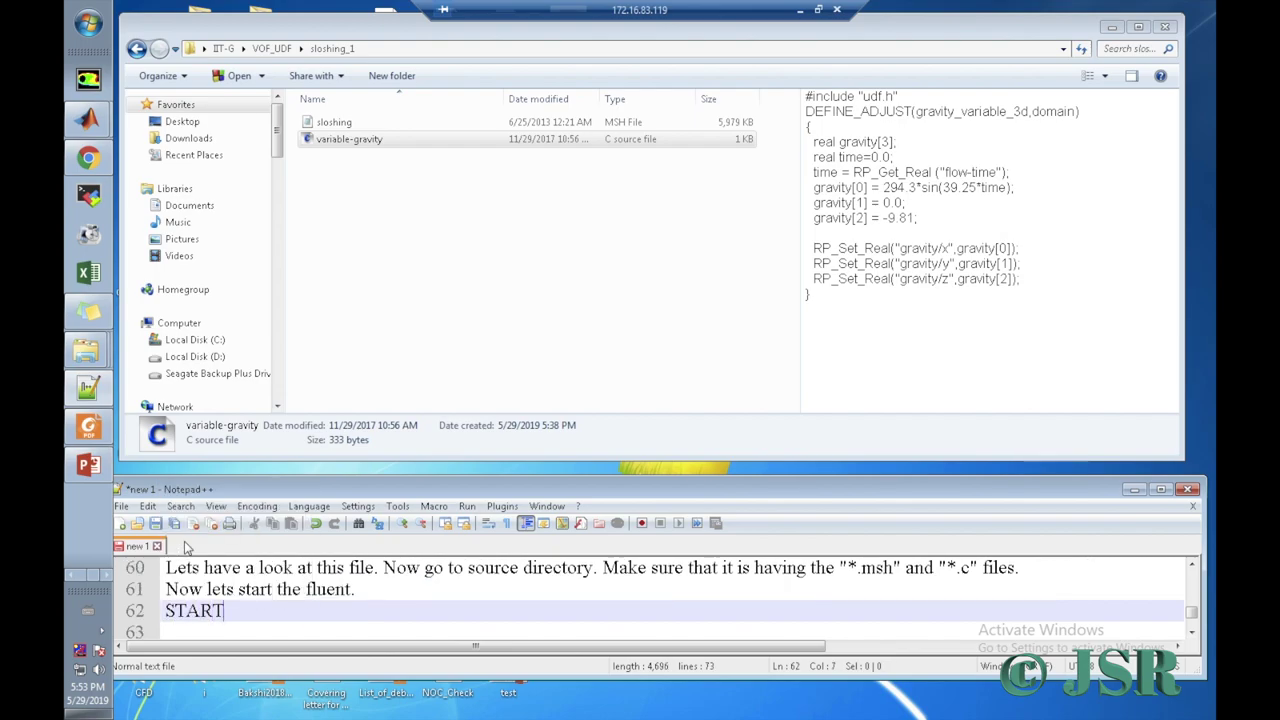
pyautogui.write(' --> All pr')
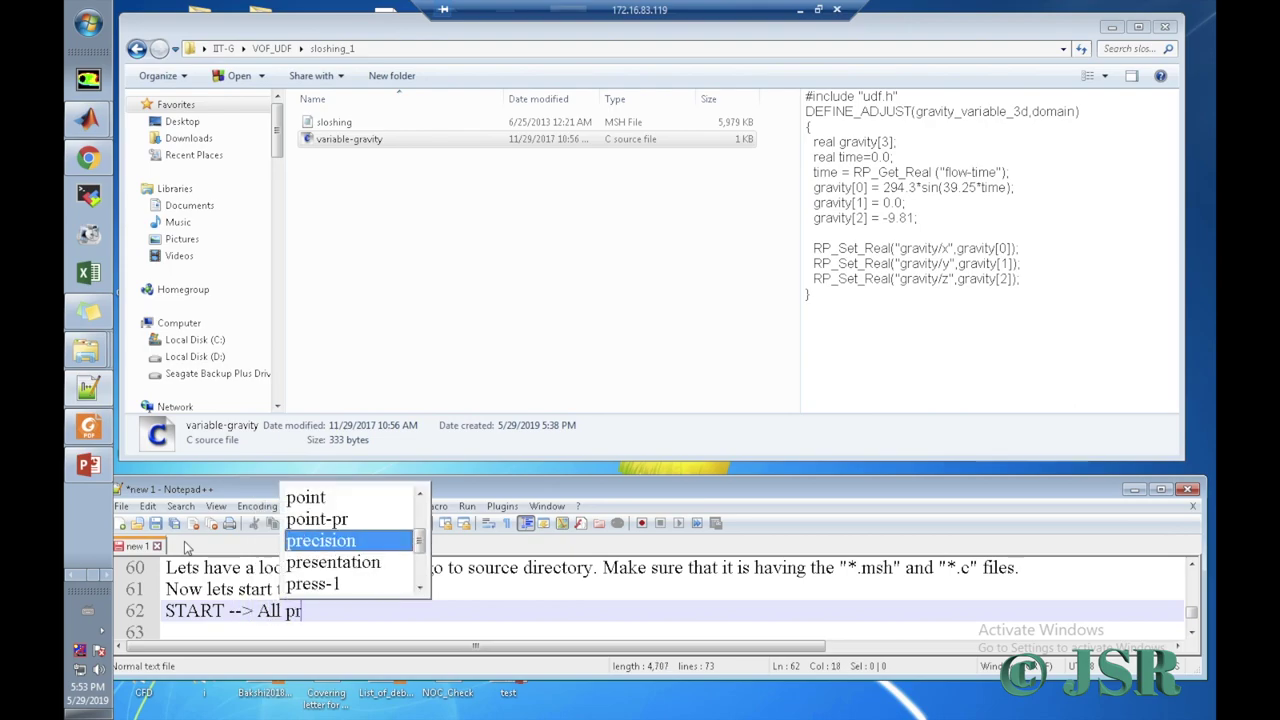
pyautogui.write('ograms -> ')
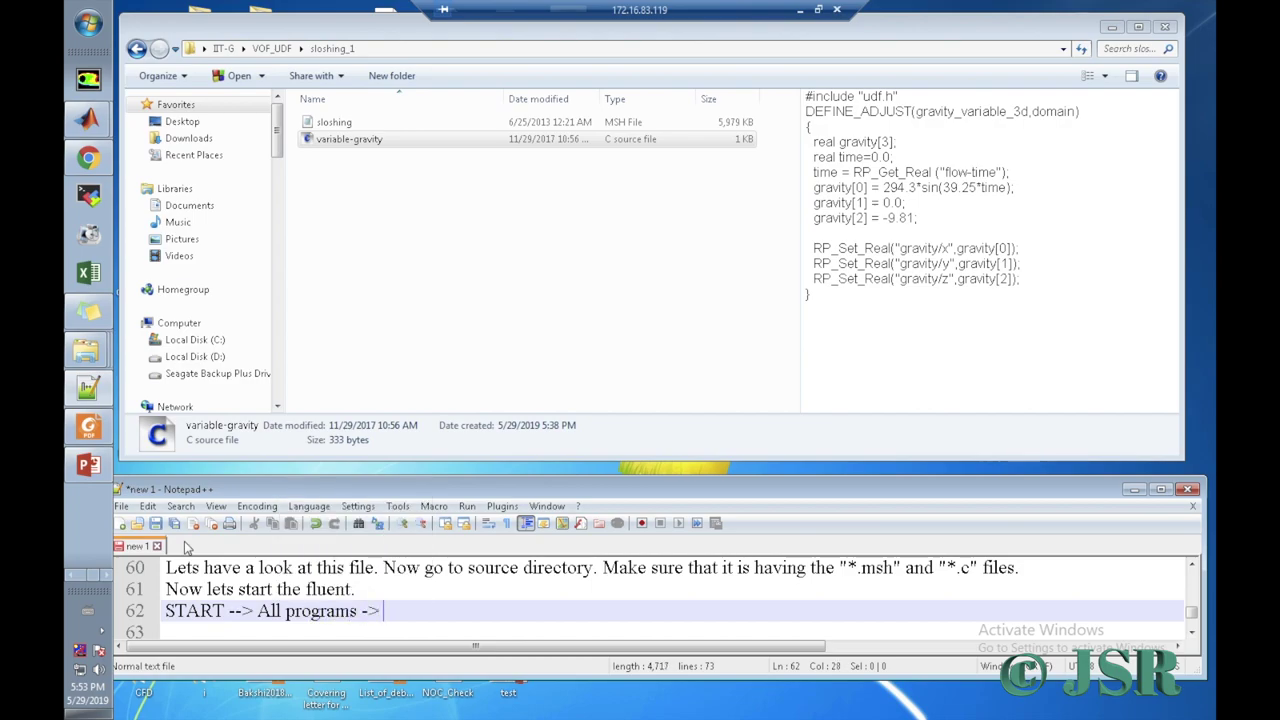
pyautogui.write('Ansys 14.5 -')
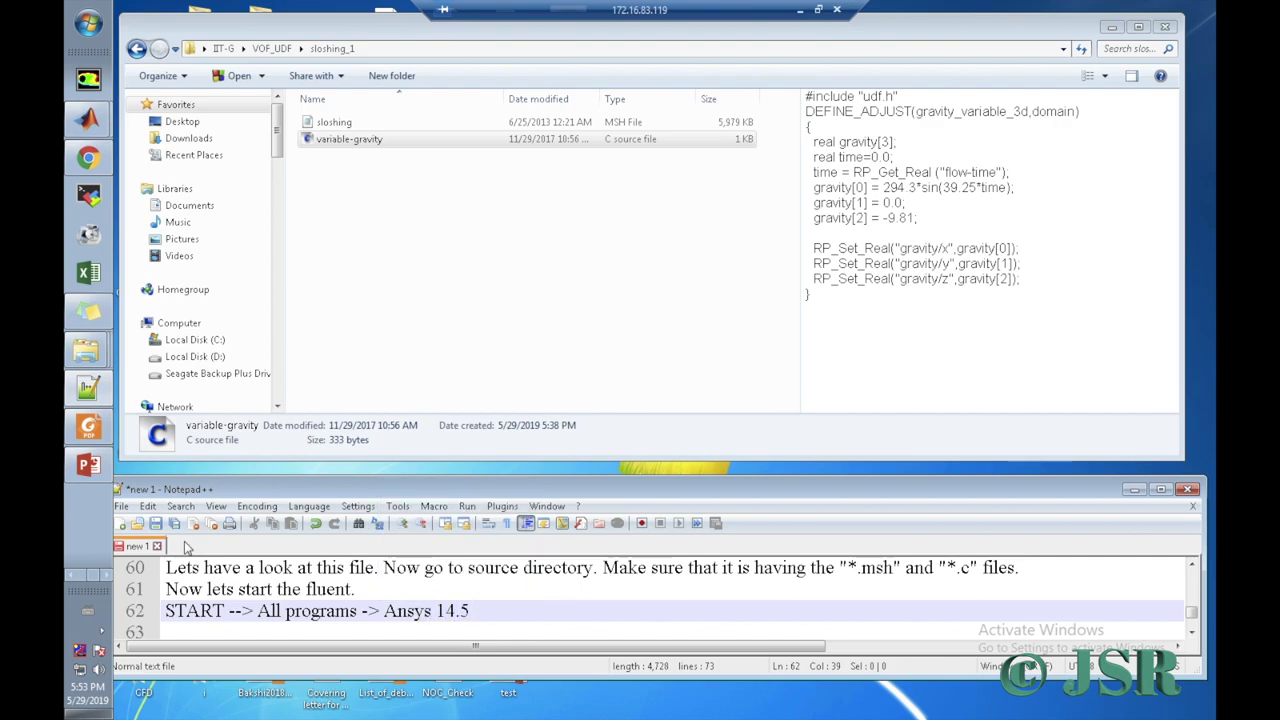
pyautogui.write('-> Fluid d')
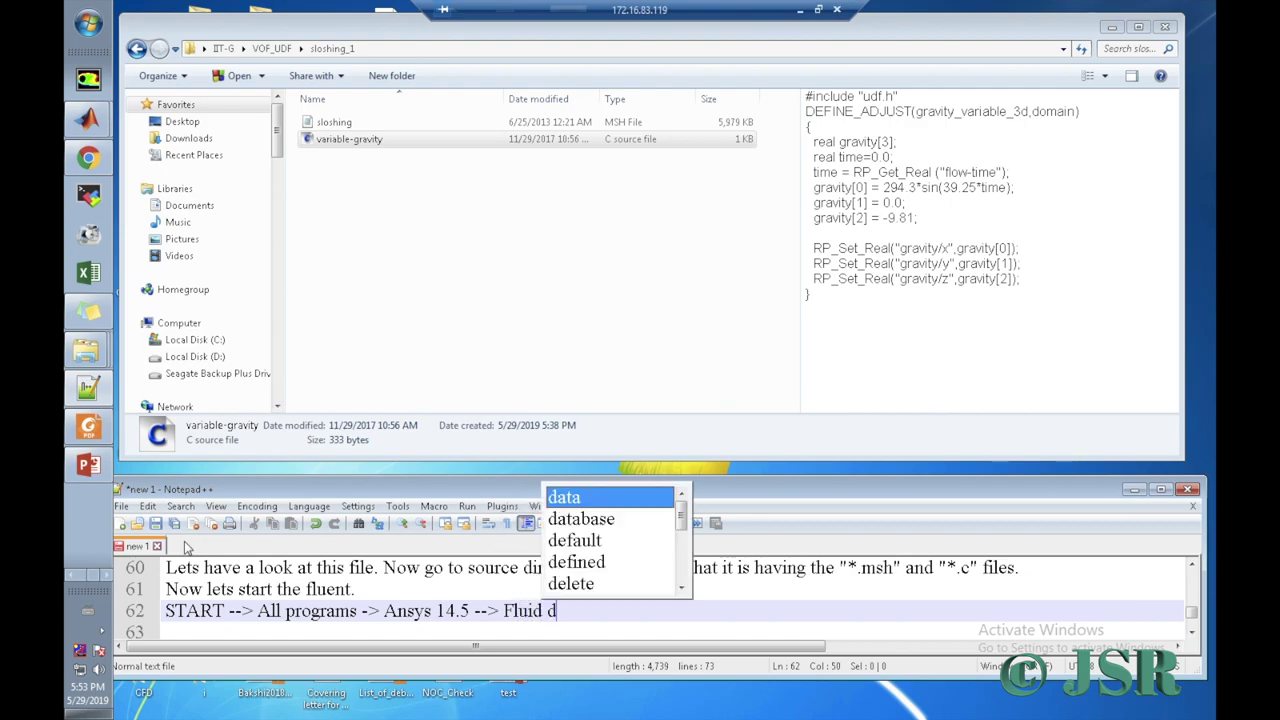
pyautogui.write('ynamiv')
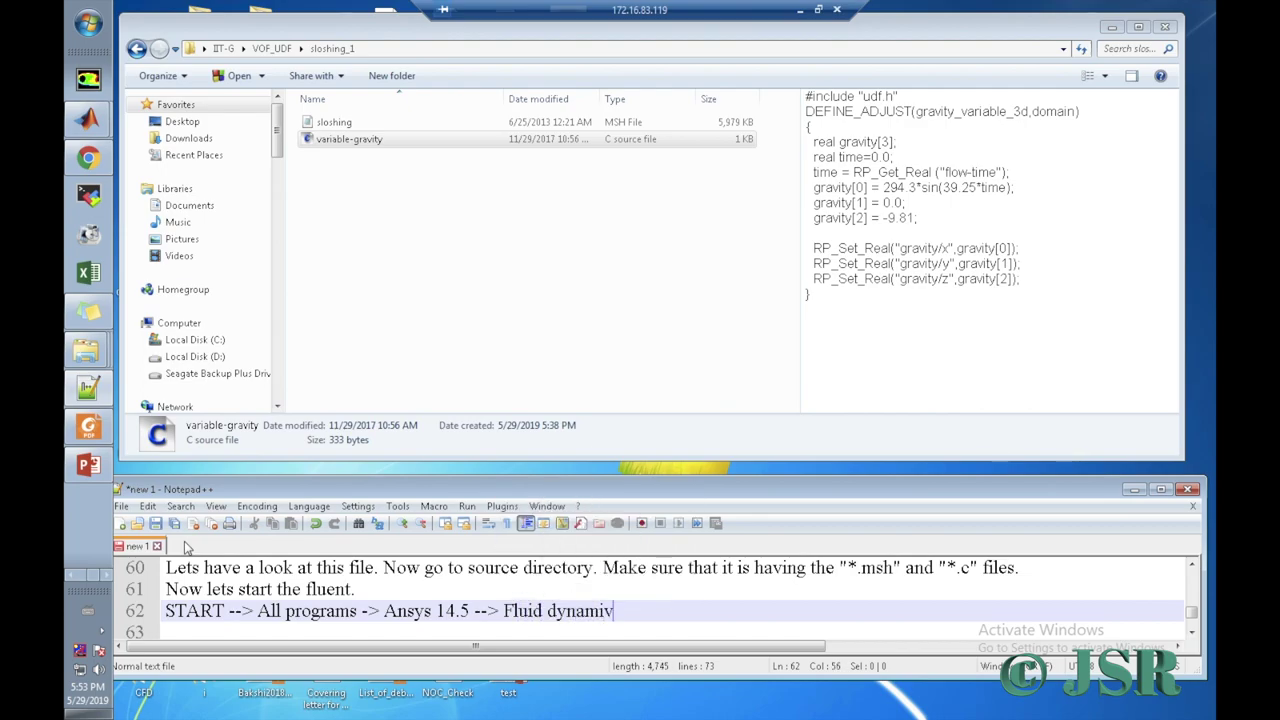
pyautogui.press('BackSpace')
pyautogui.write('cs ')
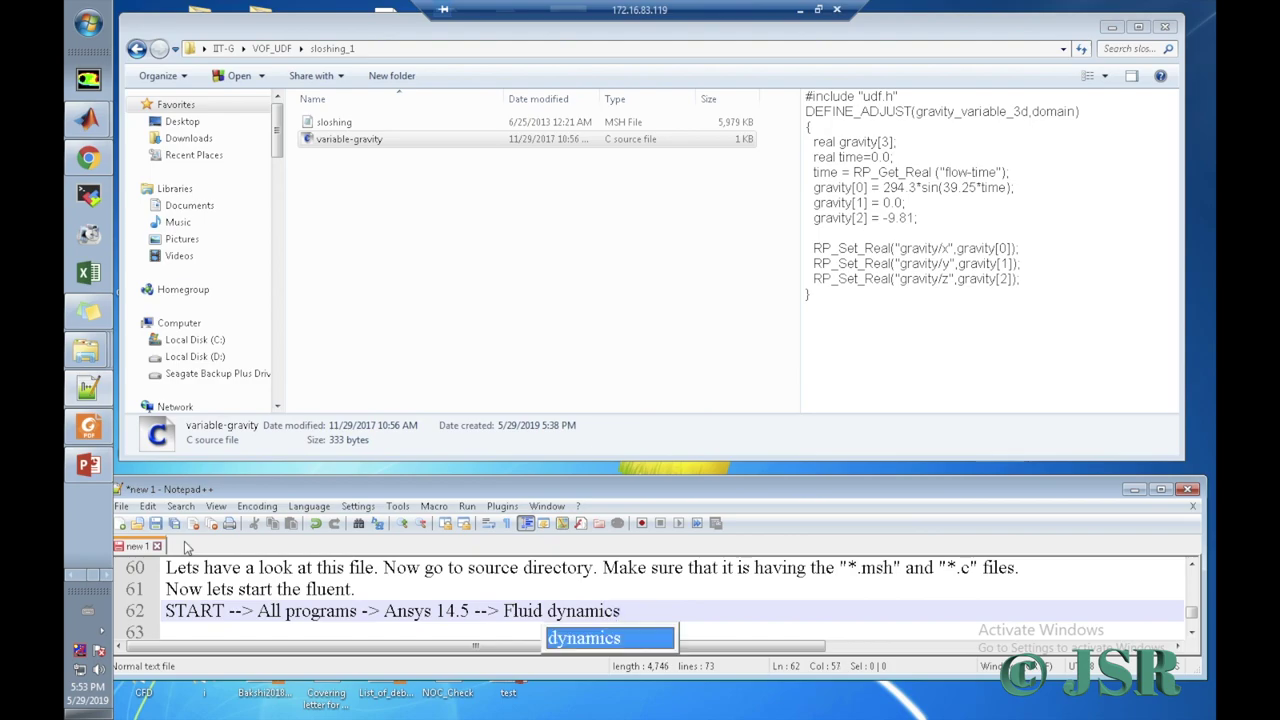
pyautogui.write('--> ')
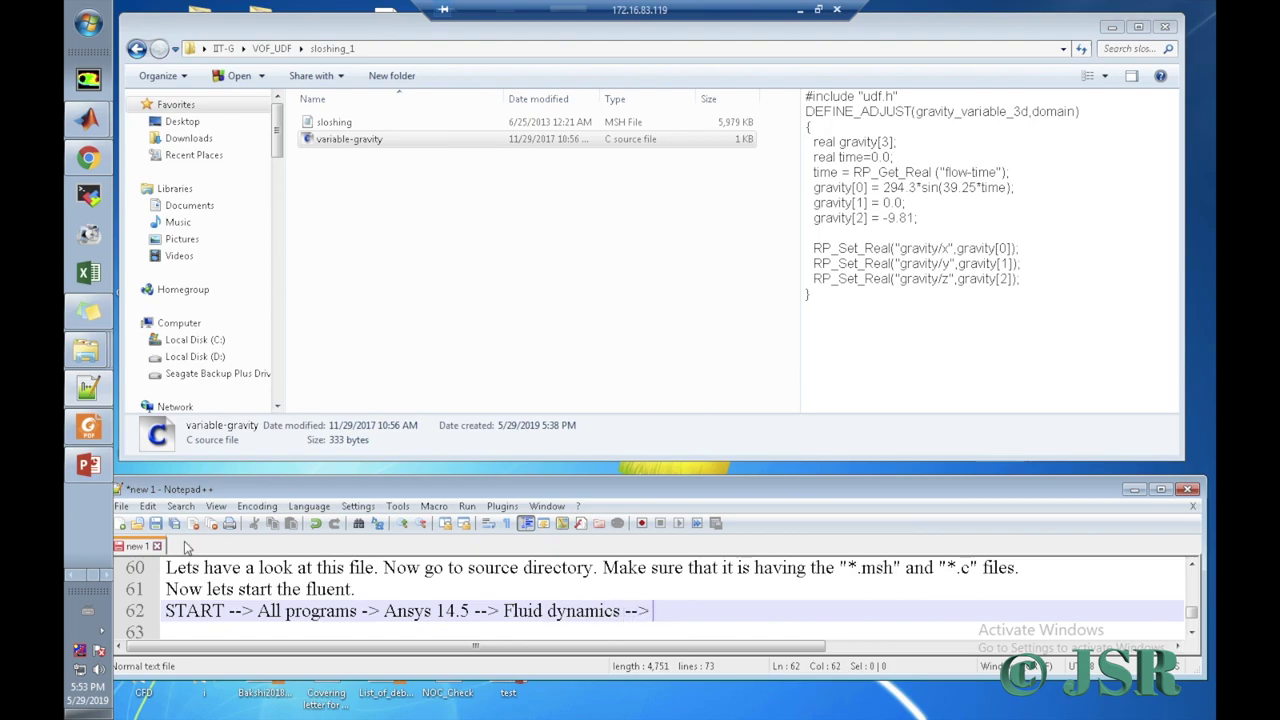
pyautogui.write('Fluent')
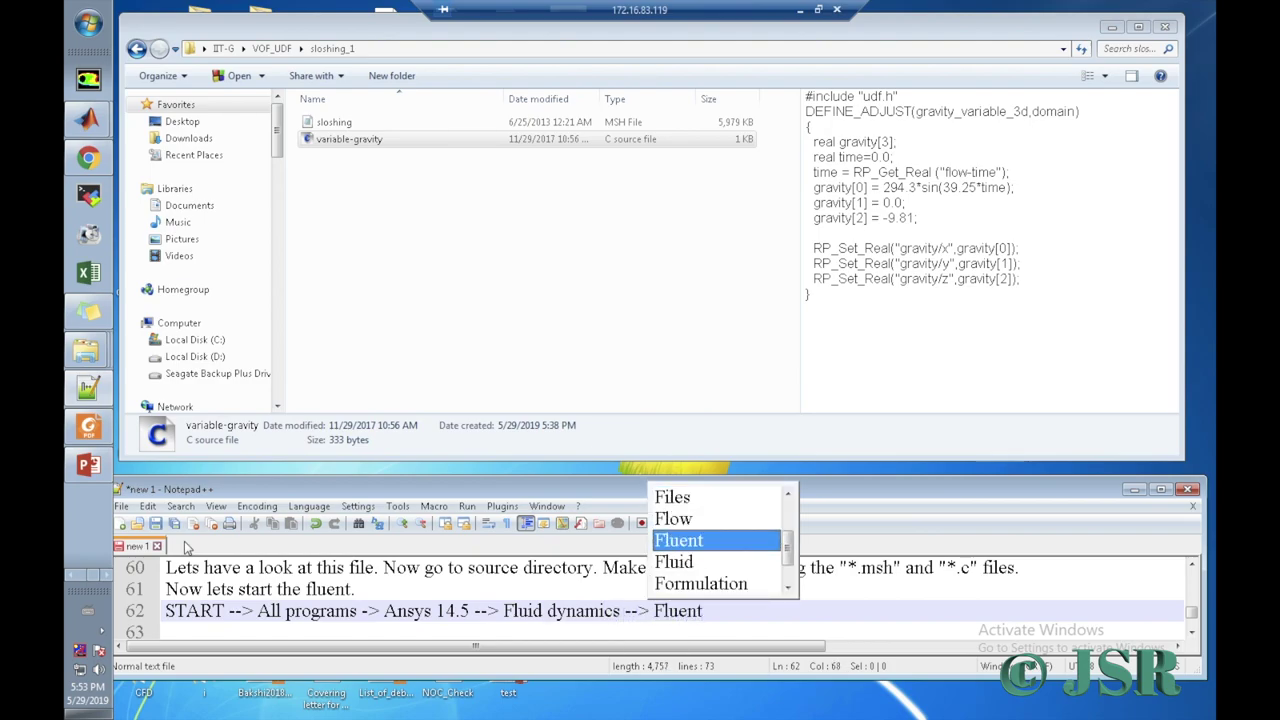
pyautogui.write(' 14.5 --> s')
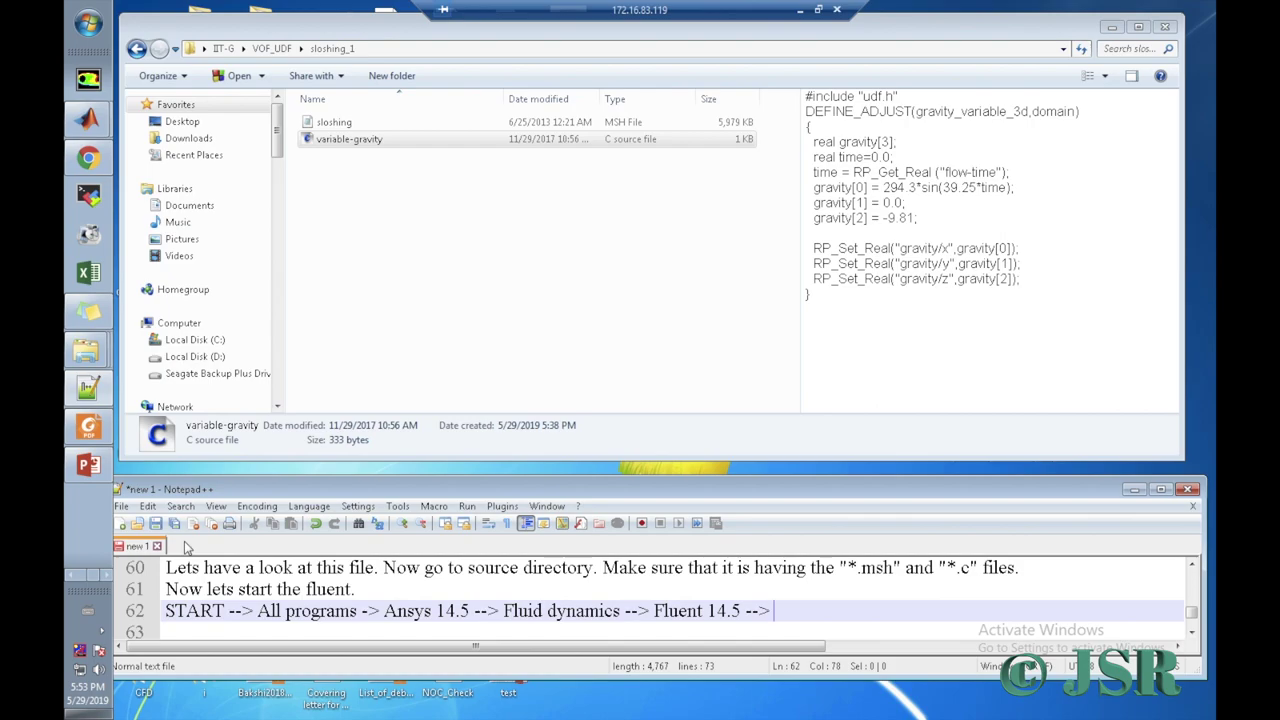
pyautogui.write('s')
pyautogui.press('BackSpace')
pyautogui.press('Return')
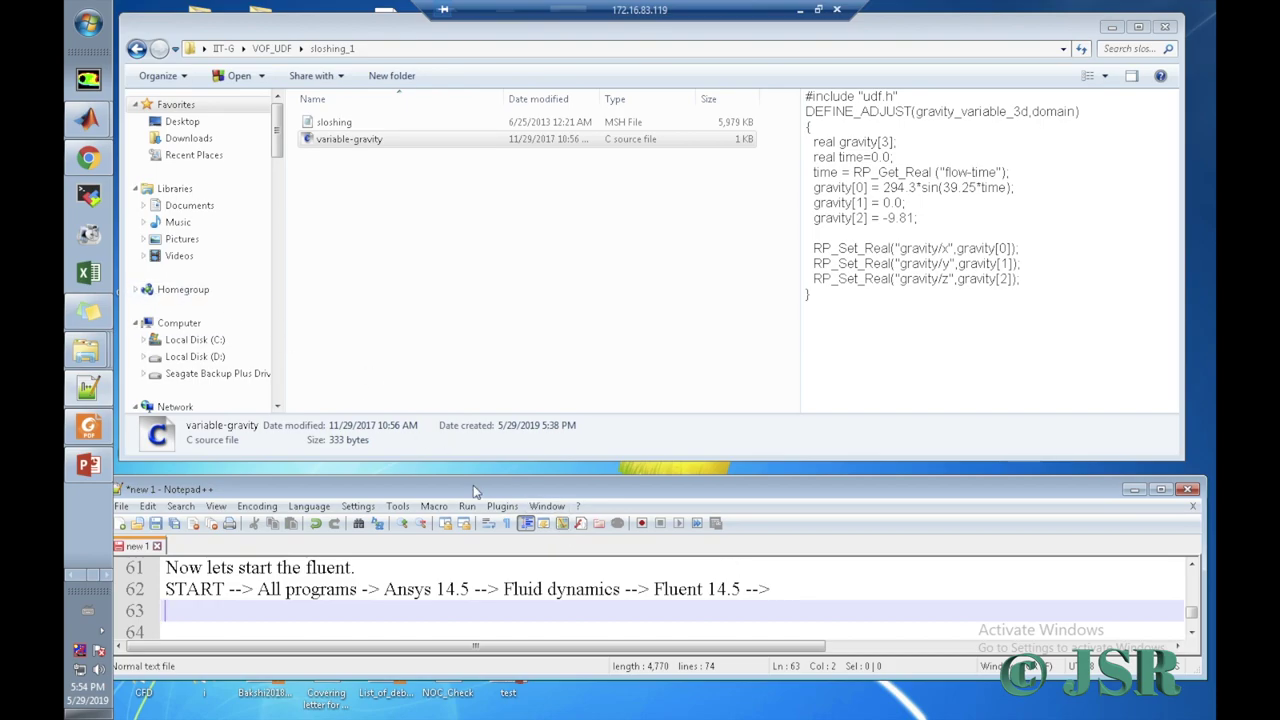
# Step: Open the launcher of Fluent 14.5 from the Fluid Dynamics group of the installed ANSYS 14.5 programs
pyautogui.click(88, 30)
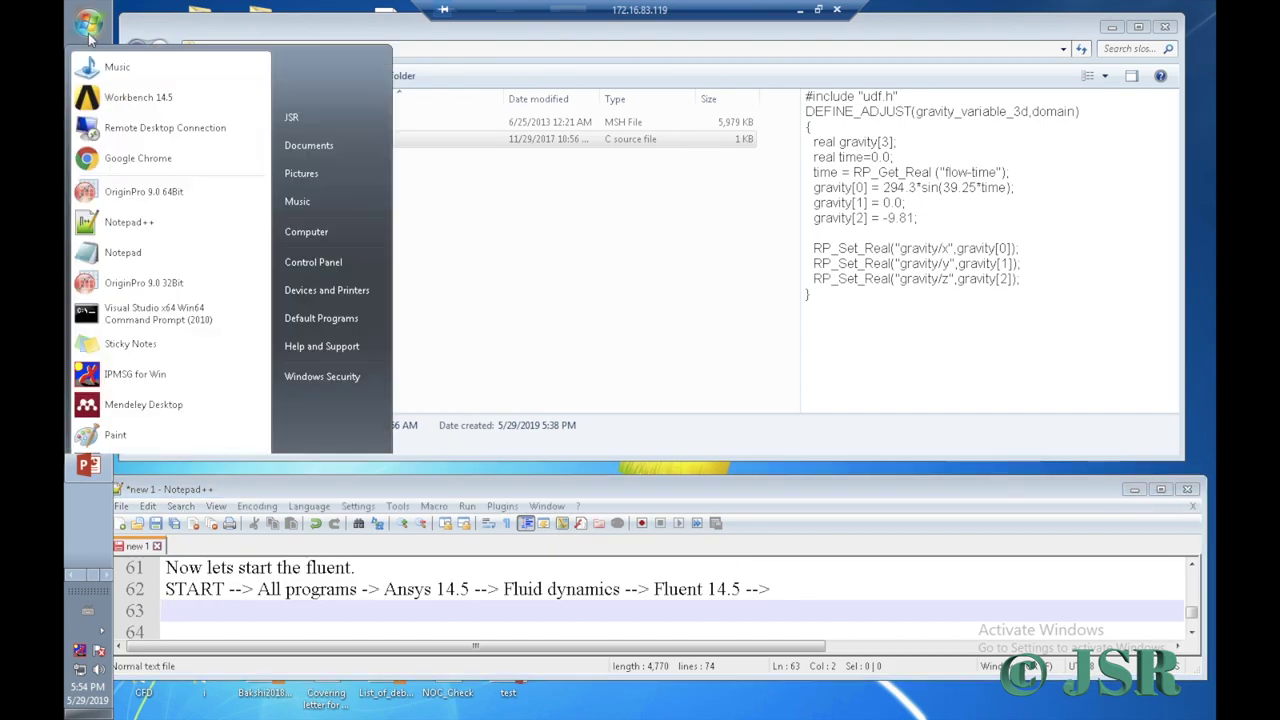
pyautogui.click(192, 503)
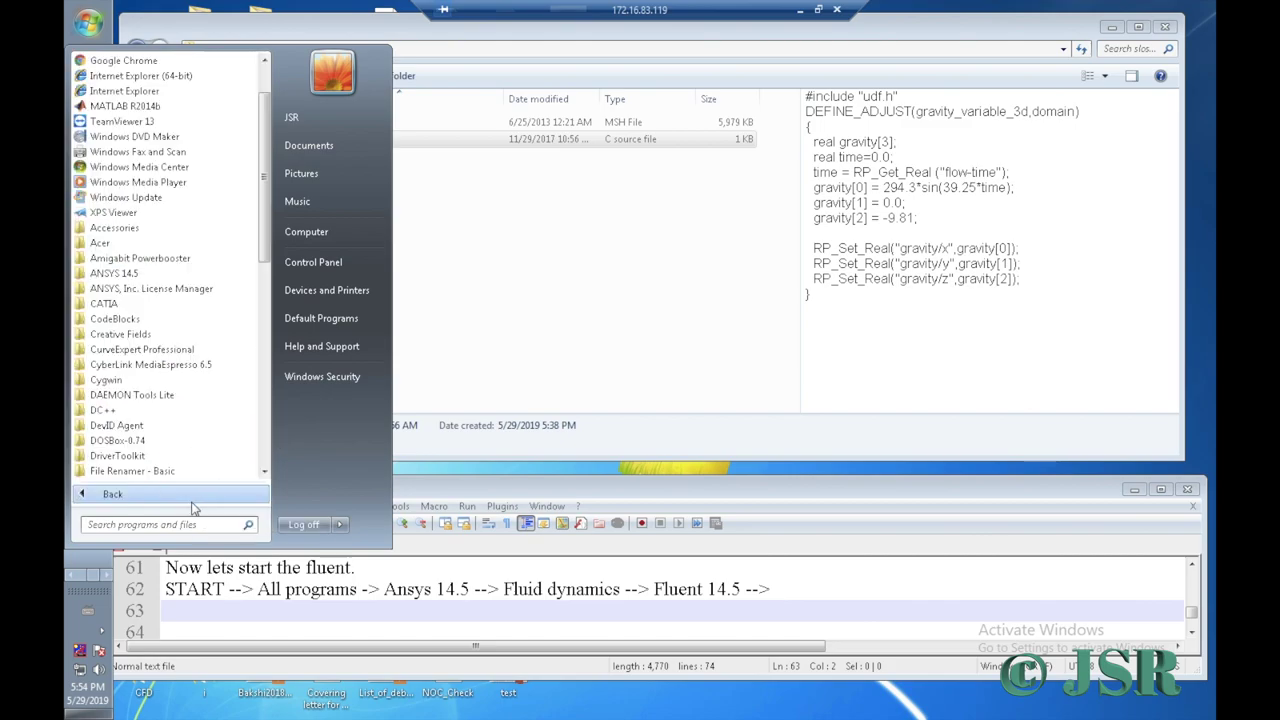
pyautogui.click(122, 274)
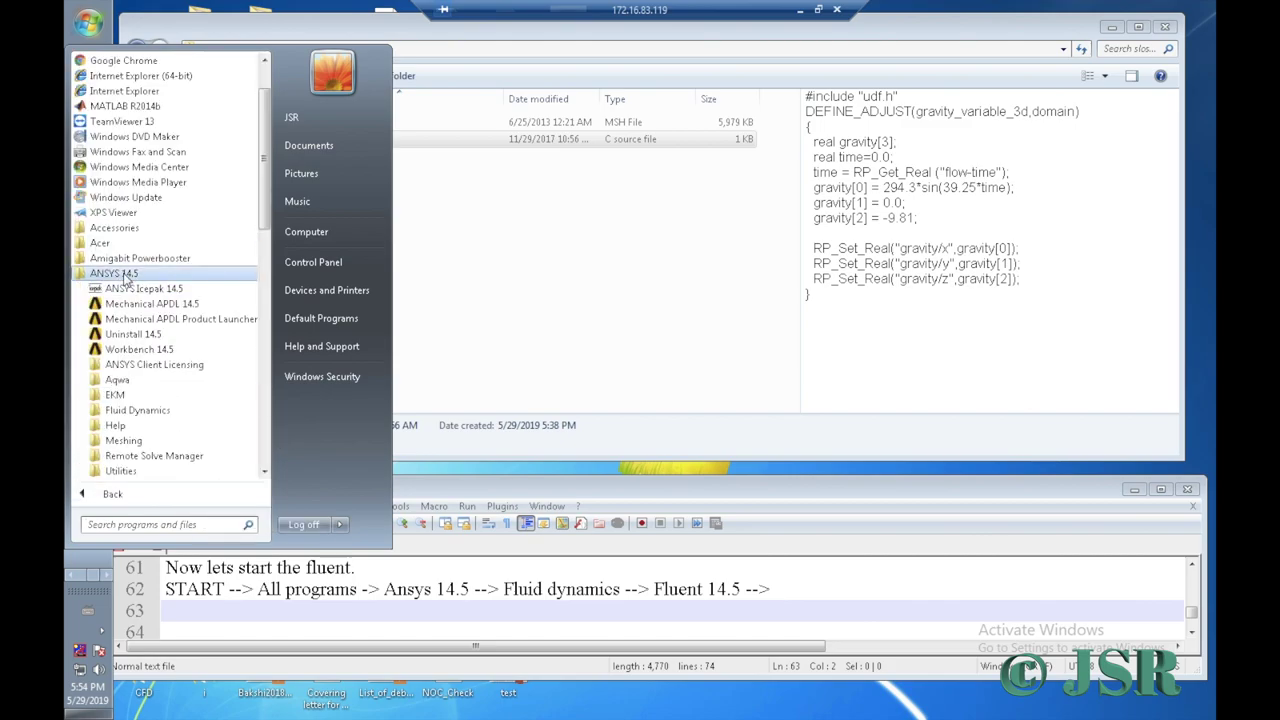
pyautogui.click(142, 412)
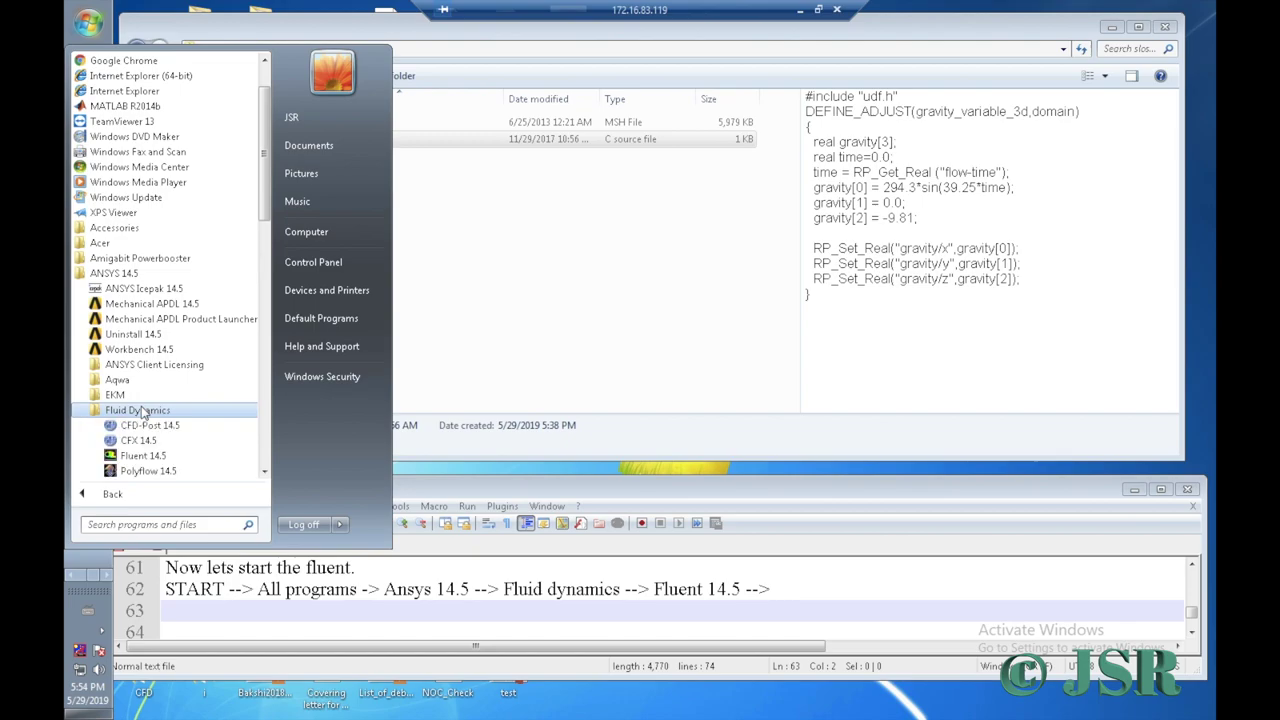
pyautogui.click(145, 461)
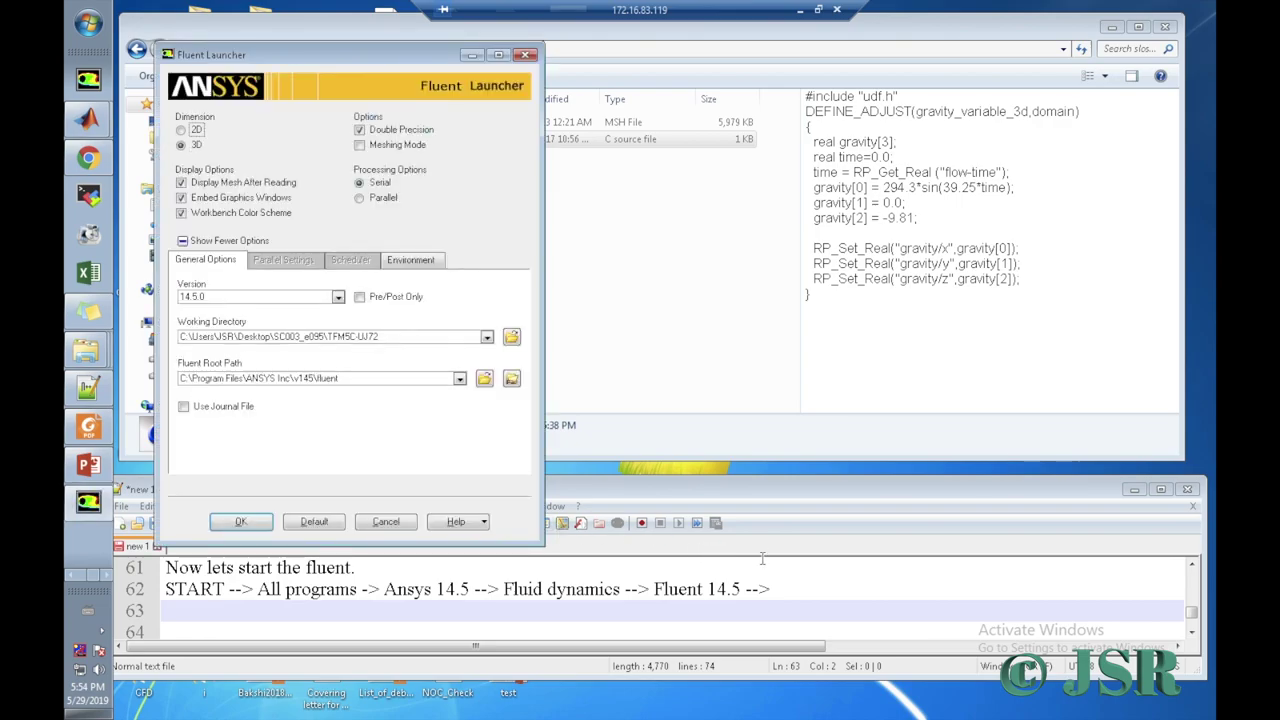
# Step: Append "select 3D, double precision, serial, display mesh --> Ok" to the START line in the notes and start a new line
pyautogui.click(776, 589)
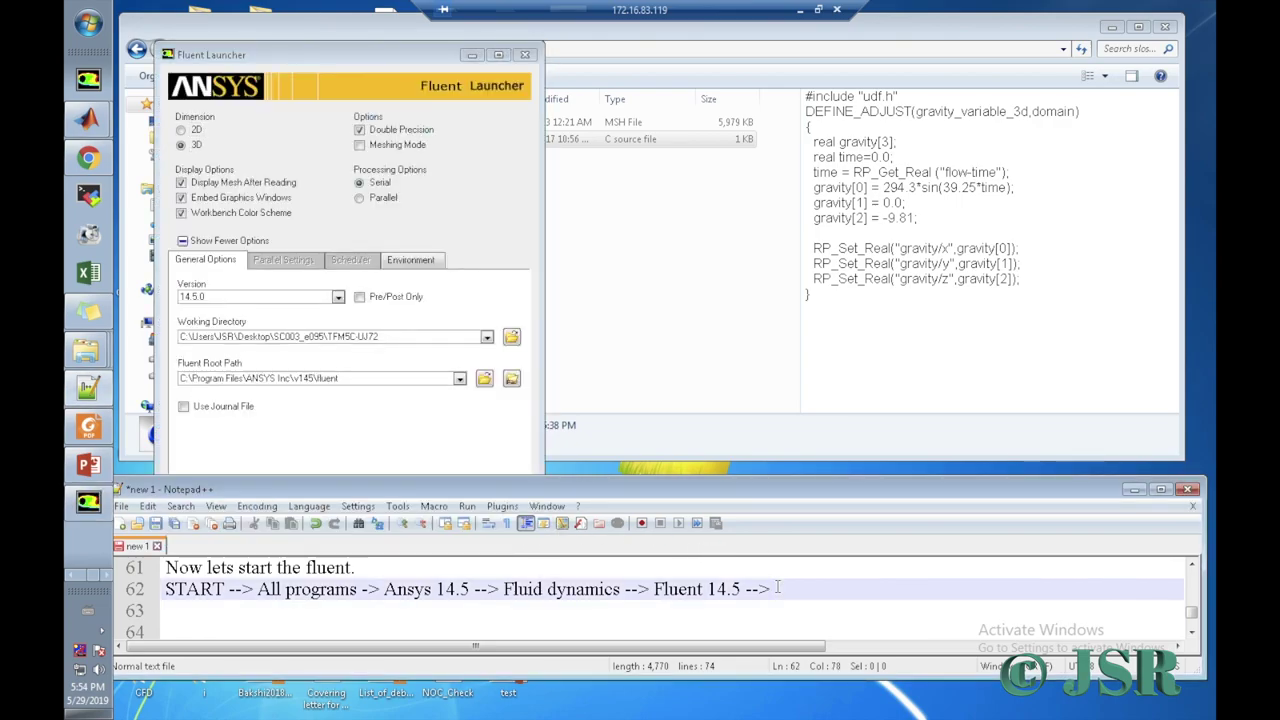
pyautogui.write('sele')
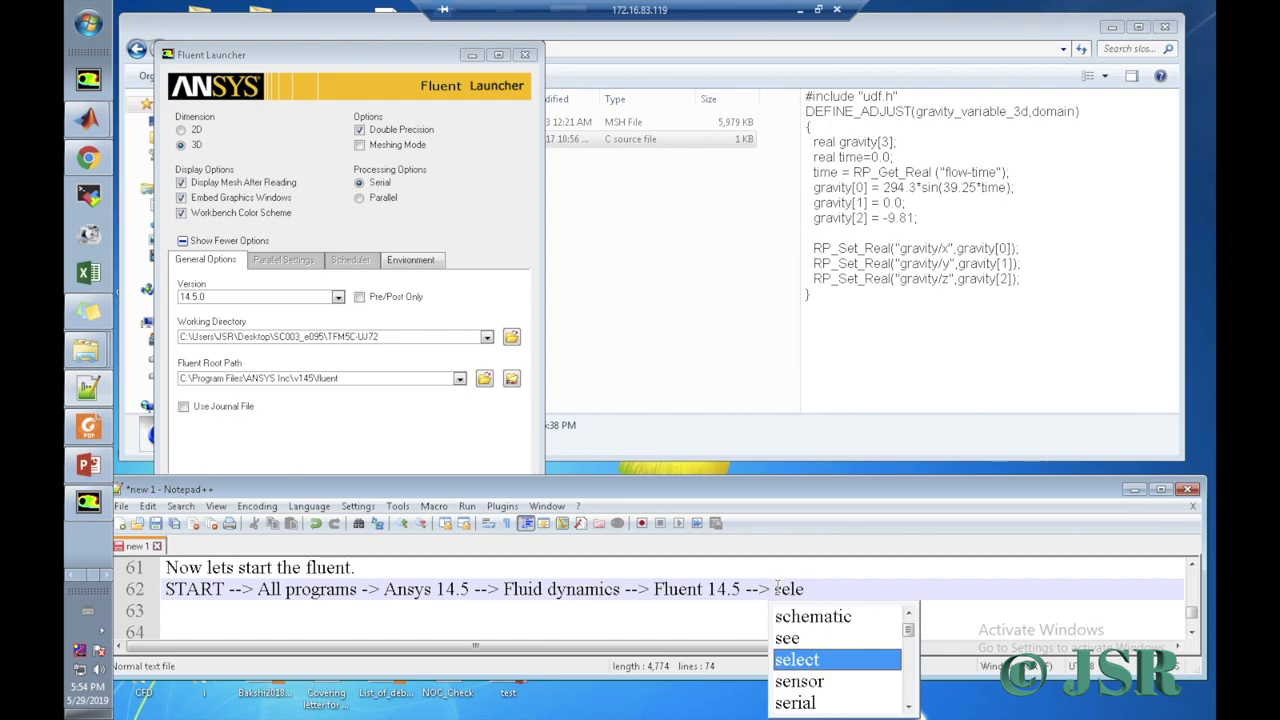
pyautogui.write('ct ')
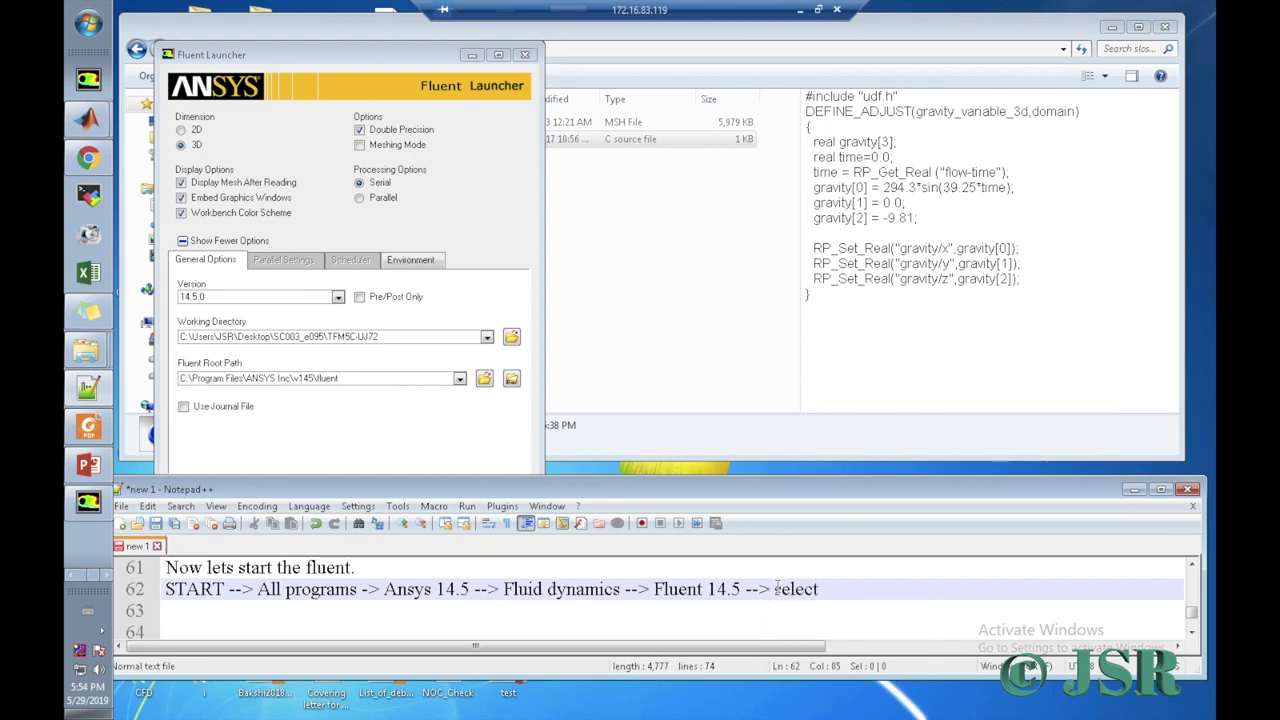
pyautogui.write('3D, do')
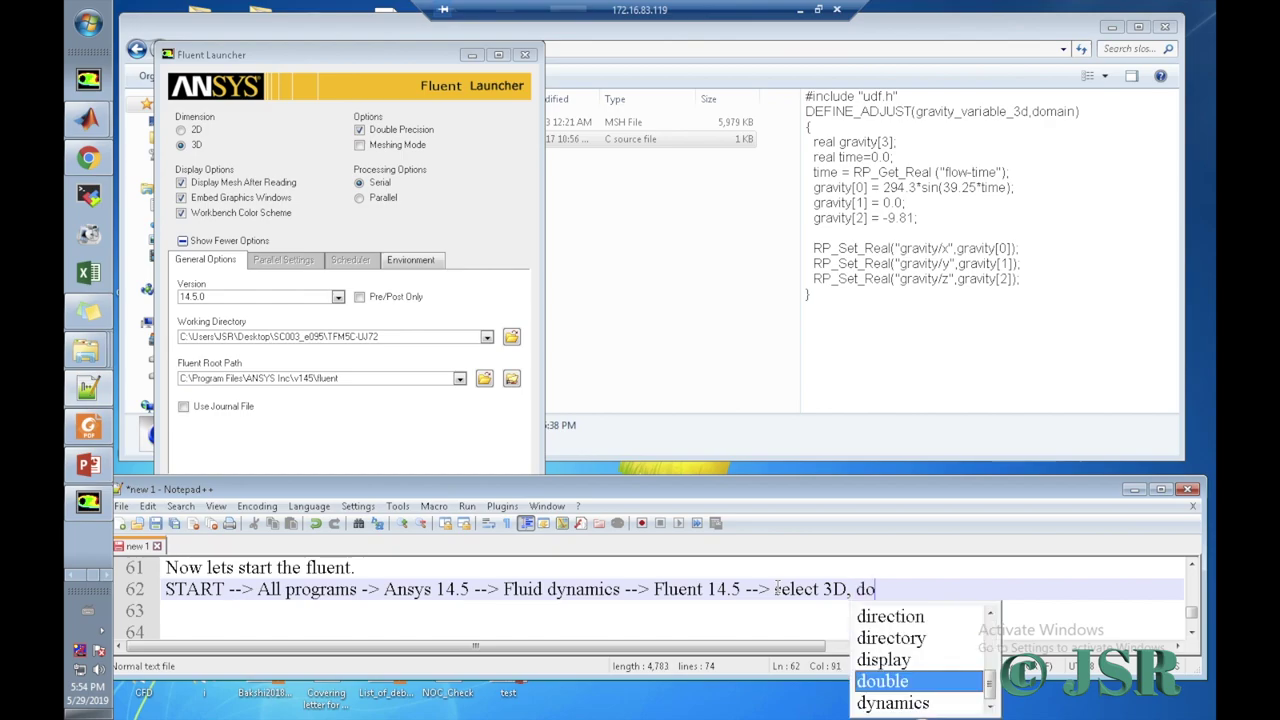
pyautogui.write('uble pr')
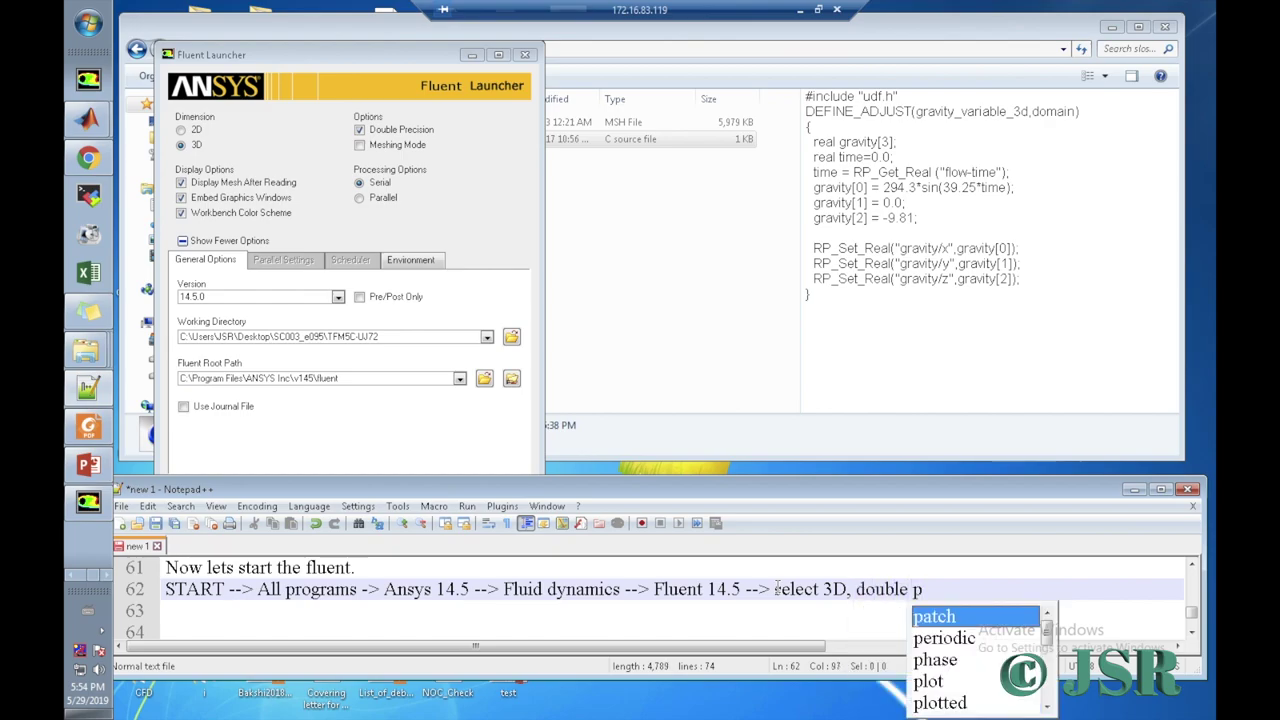
pyautogui.write('ecision')
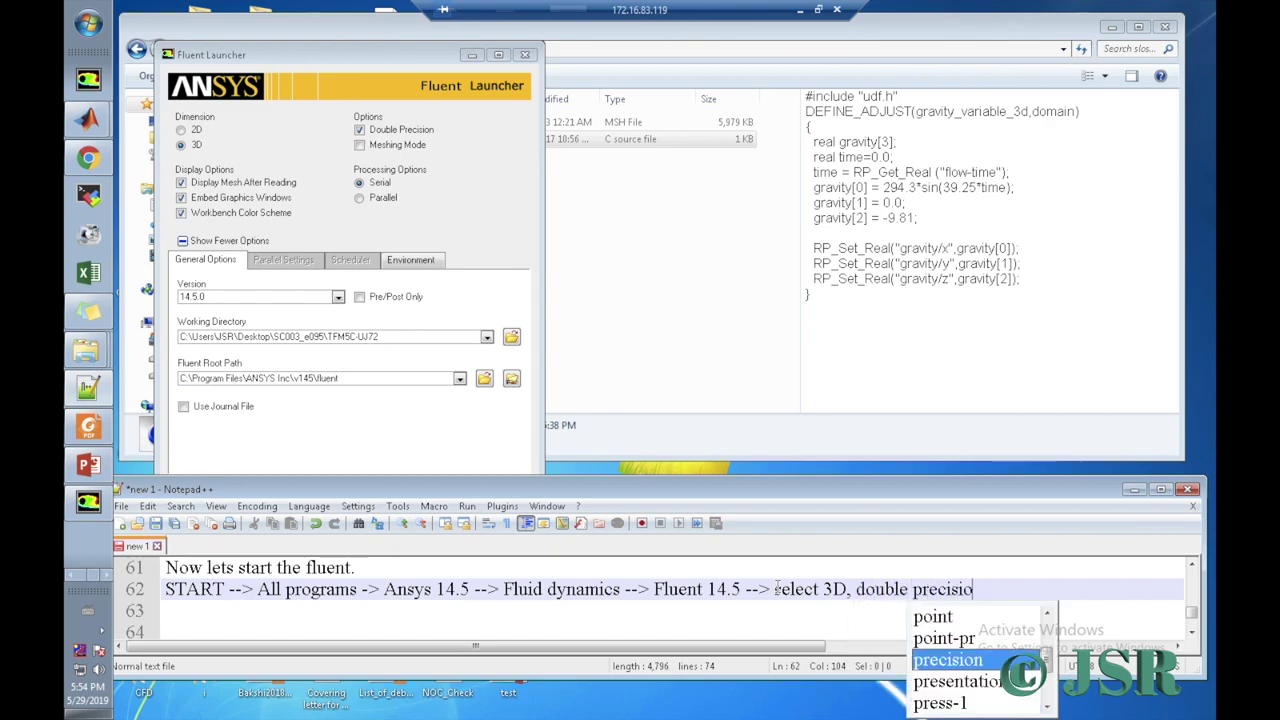
pyautogui.write(',')
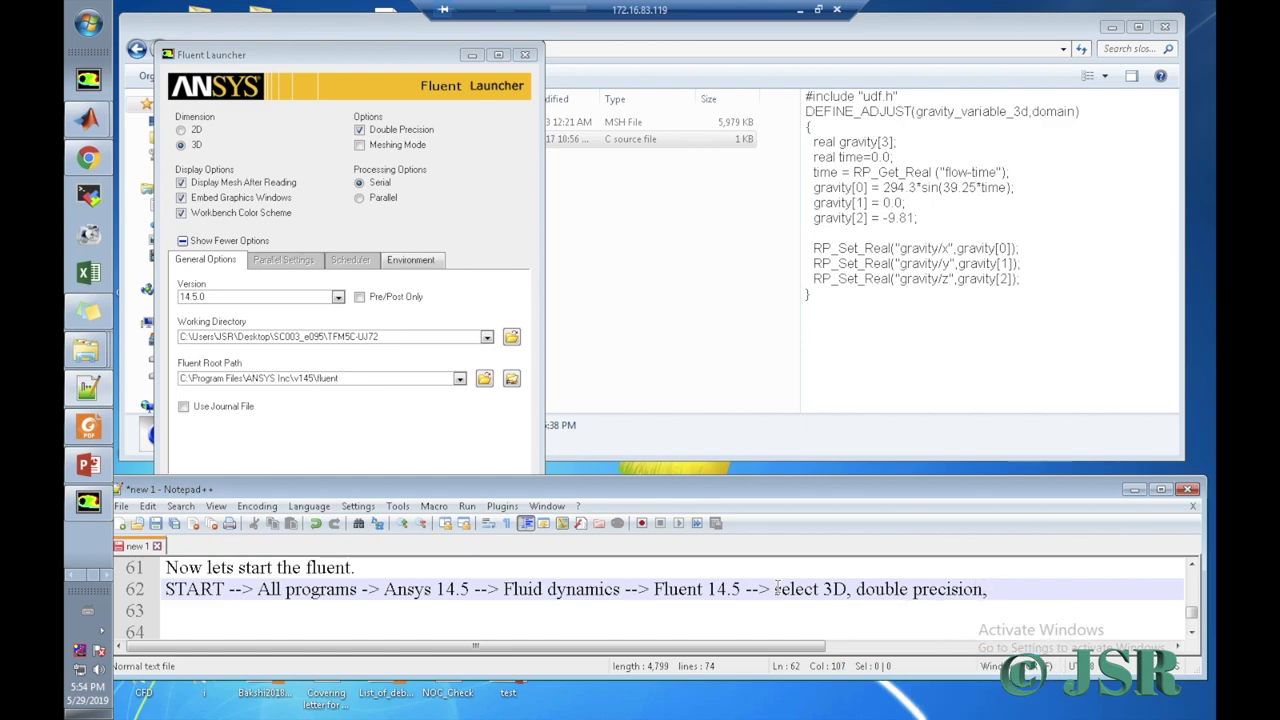
pyautogui.write(' serial,')
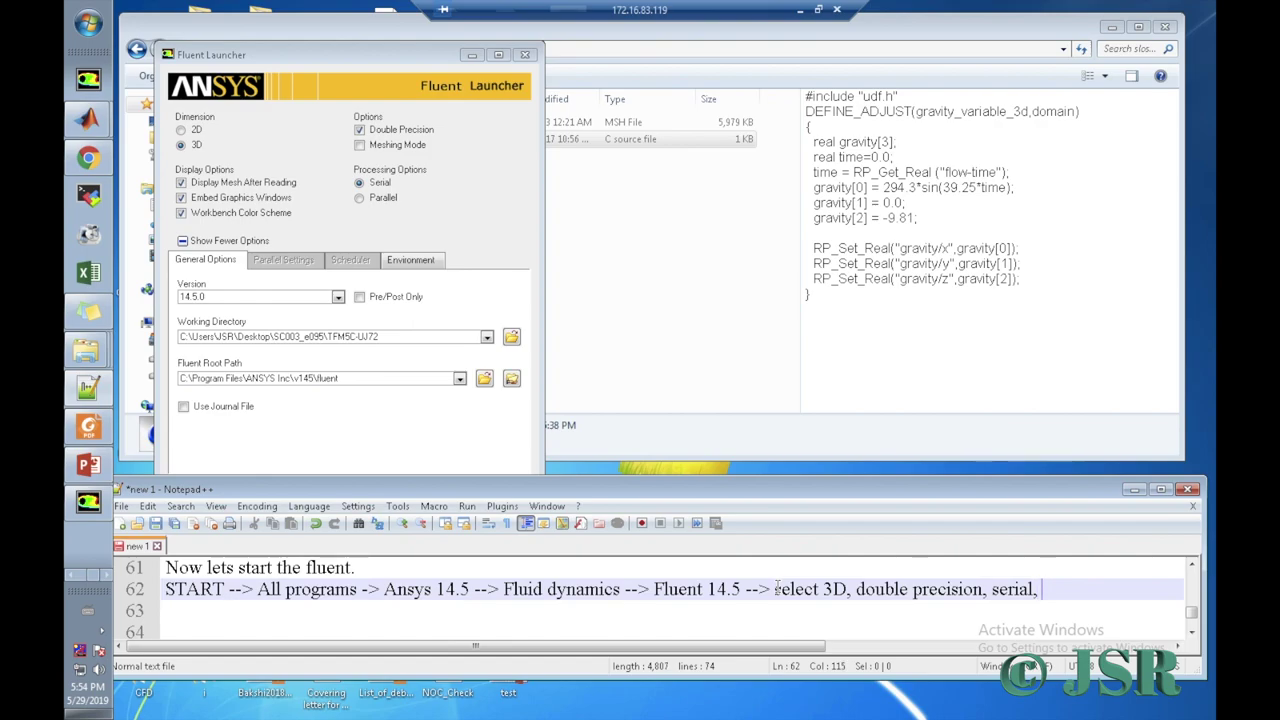
pyautogui.write(' displ')
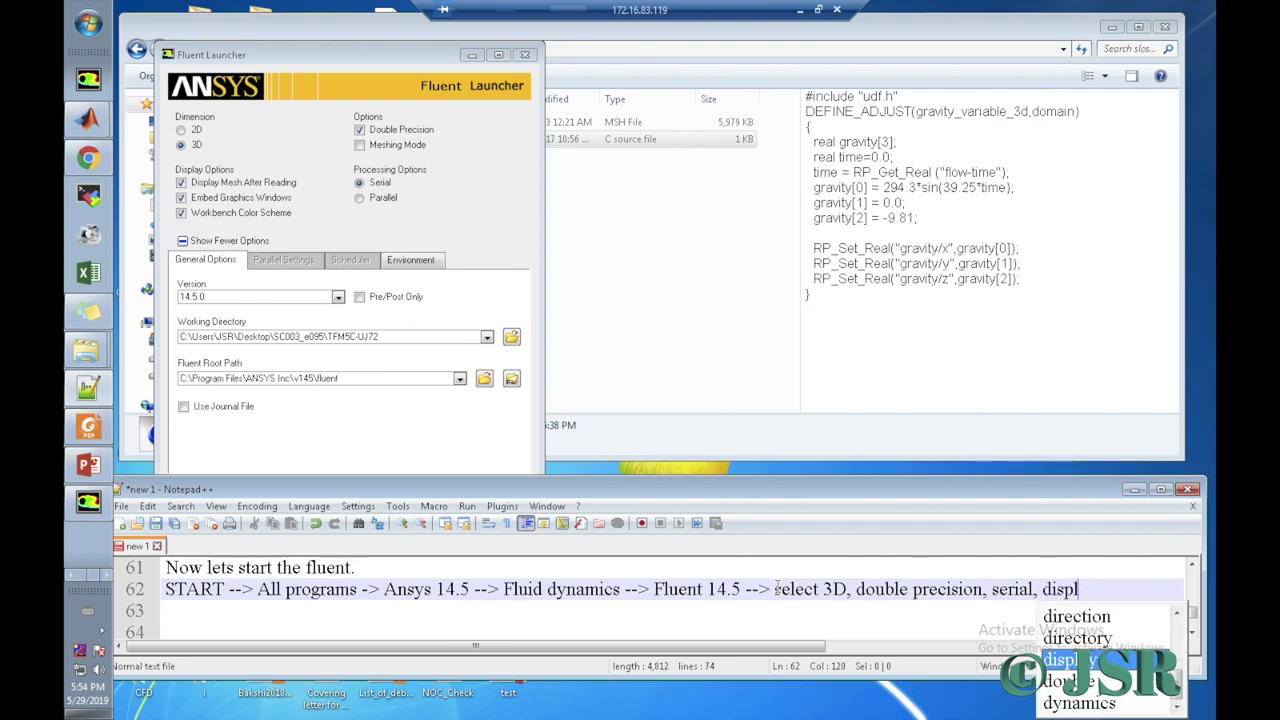
pyautogui.write('ay mesh')
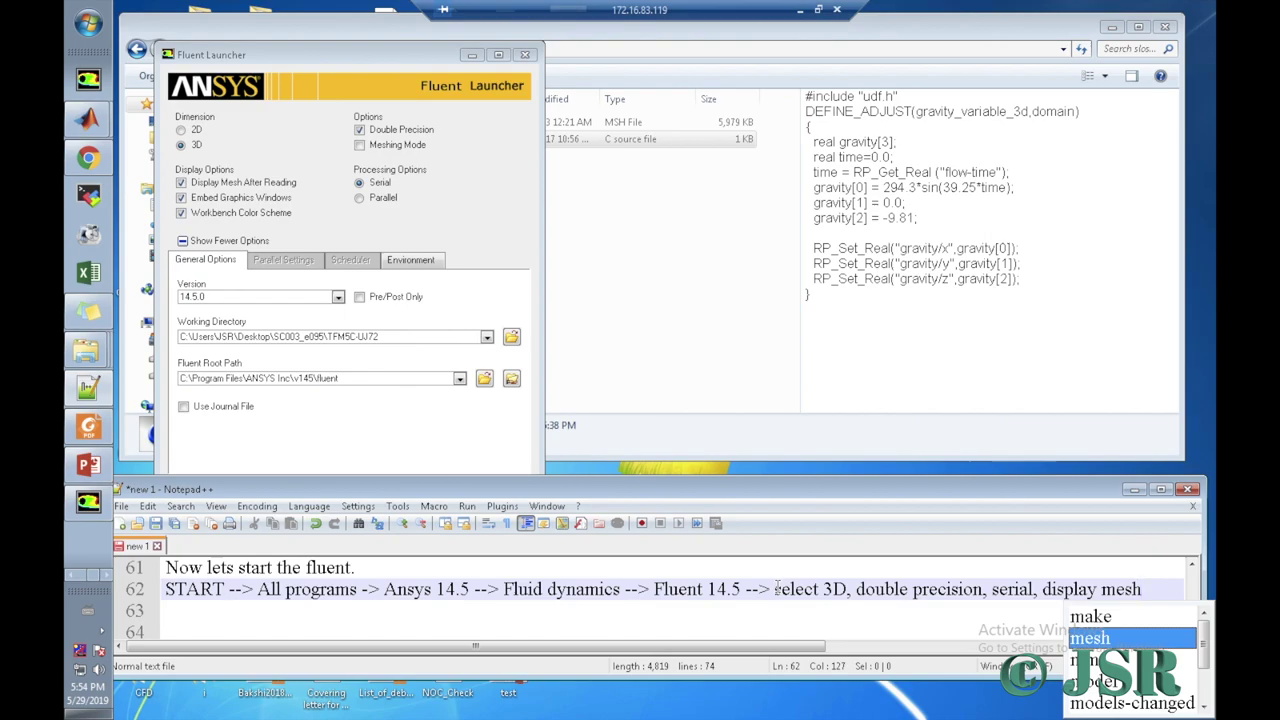
pyautogui.write(' -->')
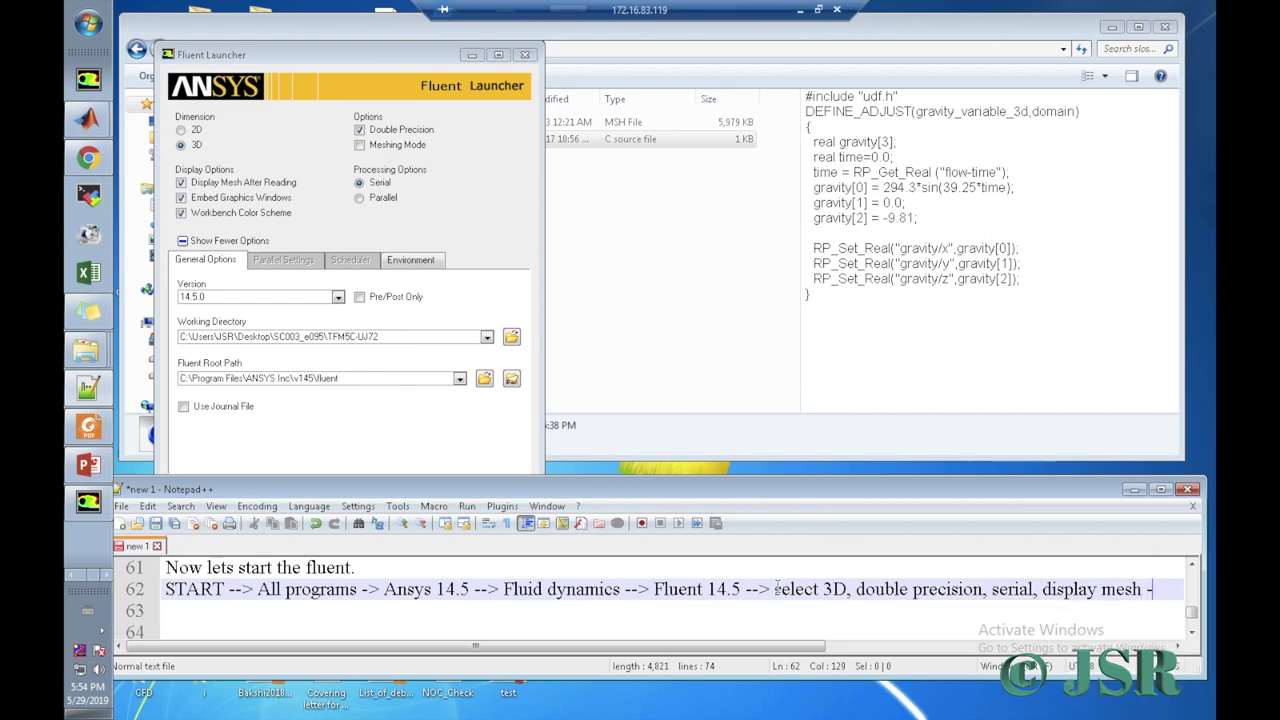
pyautogui.write(' Ok')
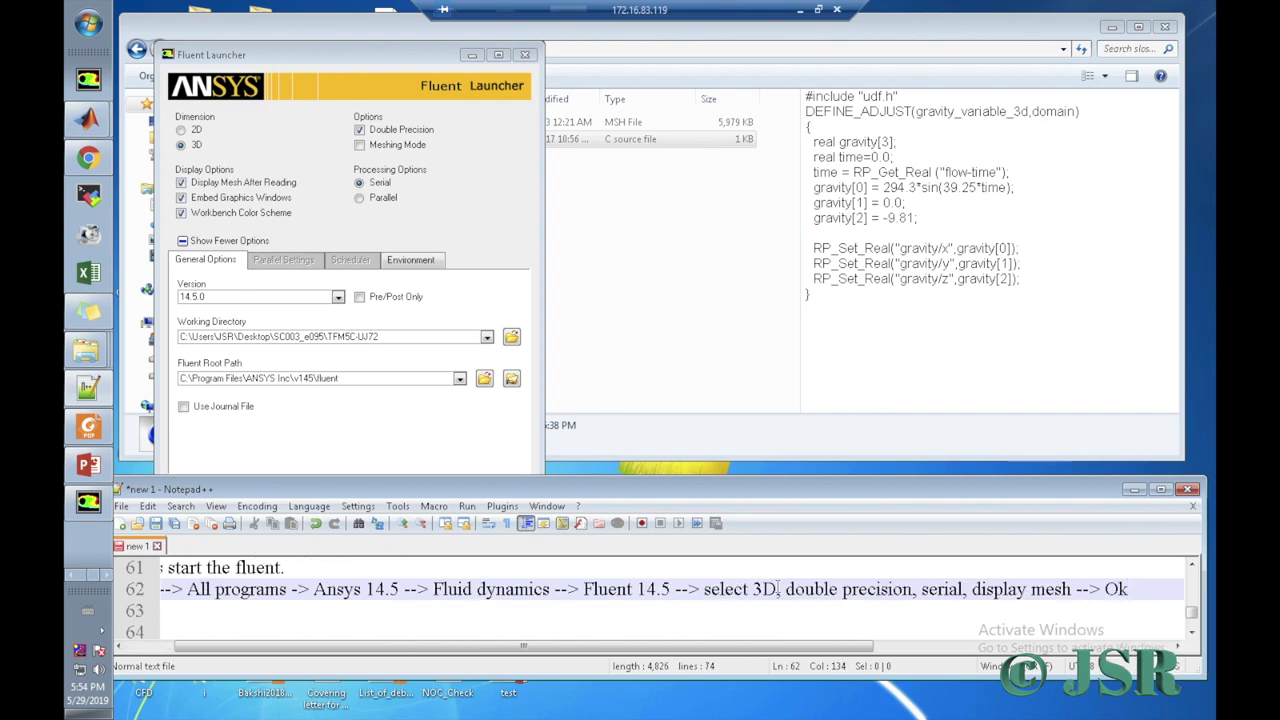
pyautogui.press('Return')
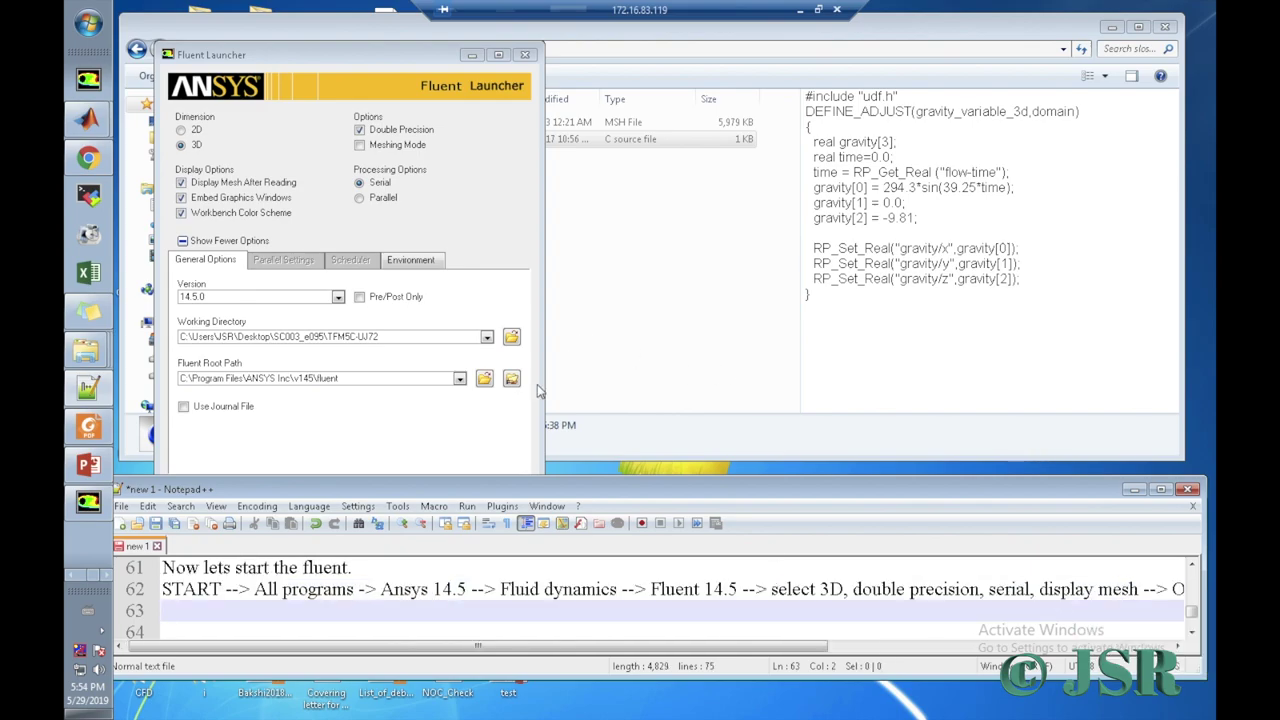
# Step: Start Fluent with the launcher's 3D, double precision, serial settings and resize its window and the notes window so Fluent sits above the notes
pyautogui.click(292, 474)
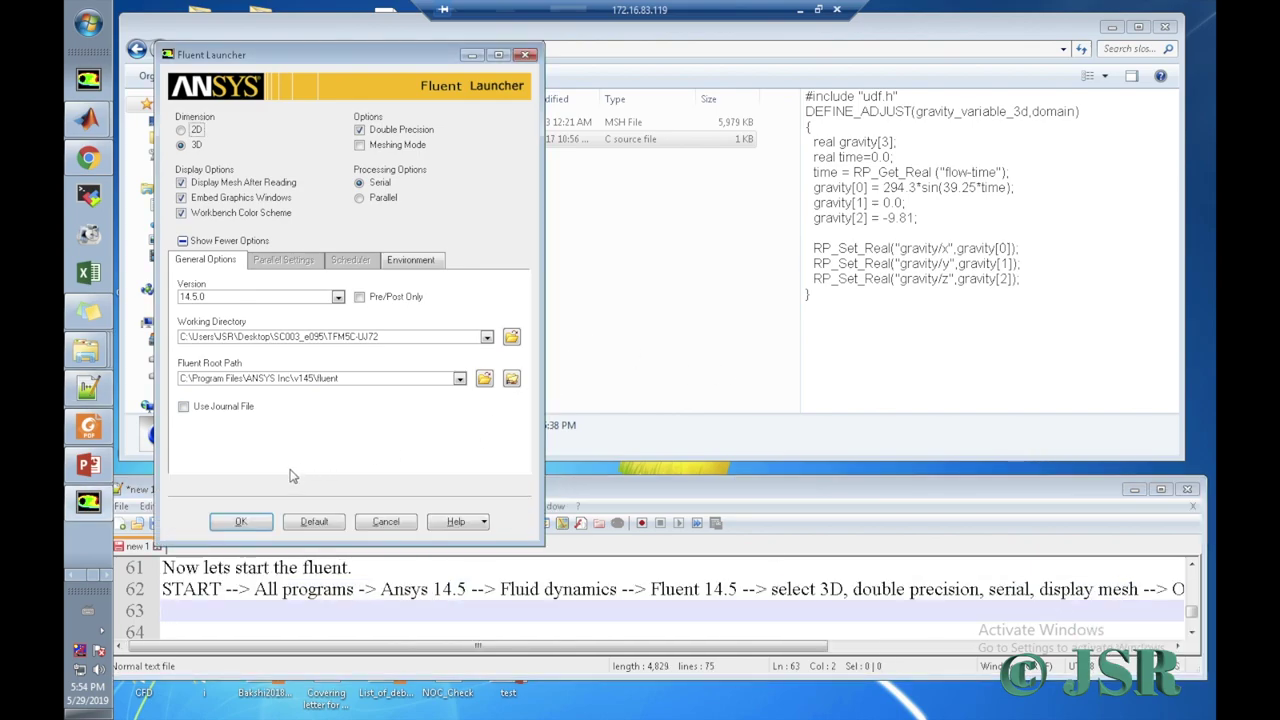
pyautogui.click(261, 521)
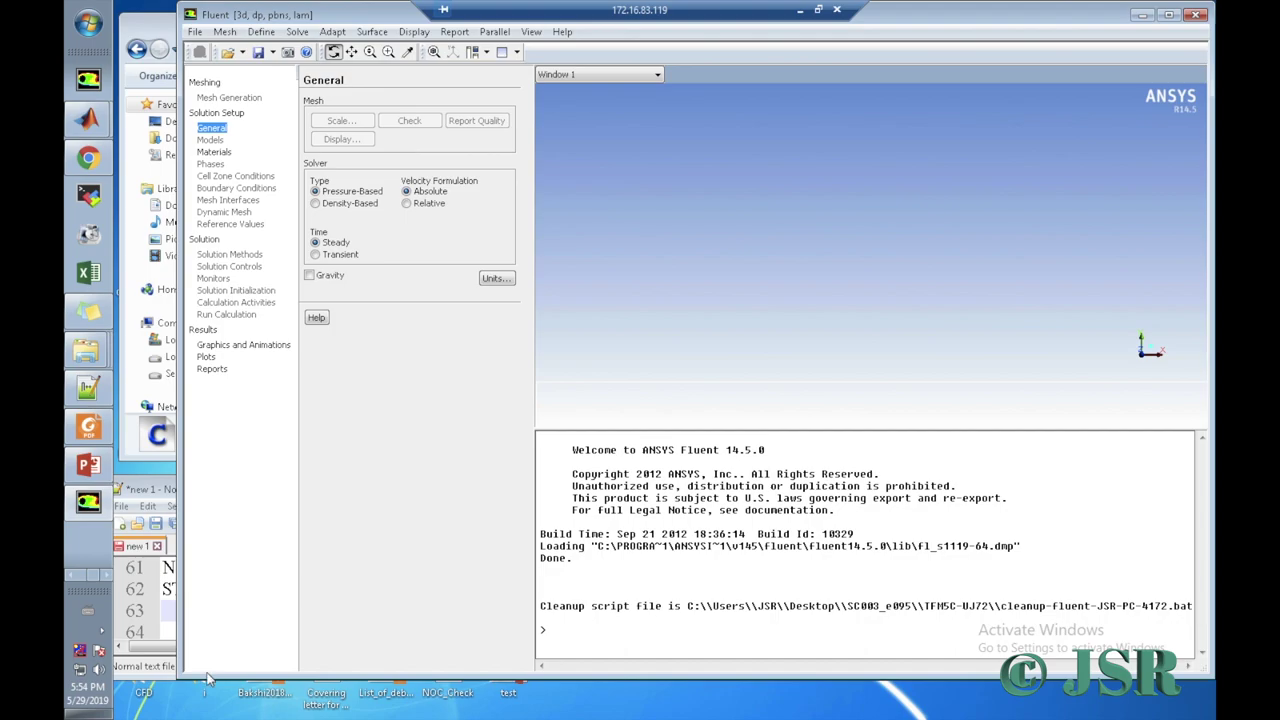
pyautogui.moveTo(178, 676); pyautogui.dragTo(122, 466)
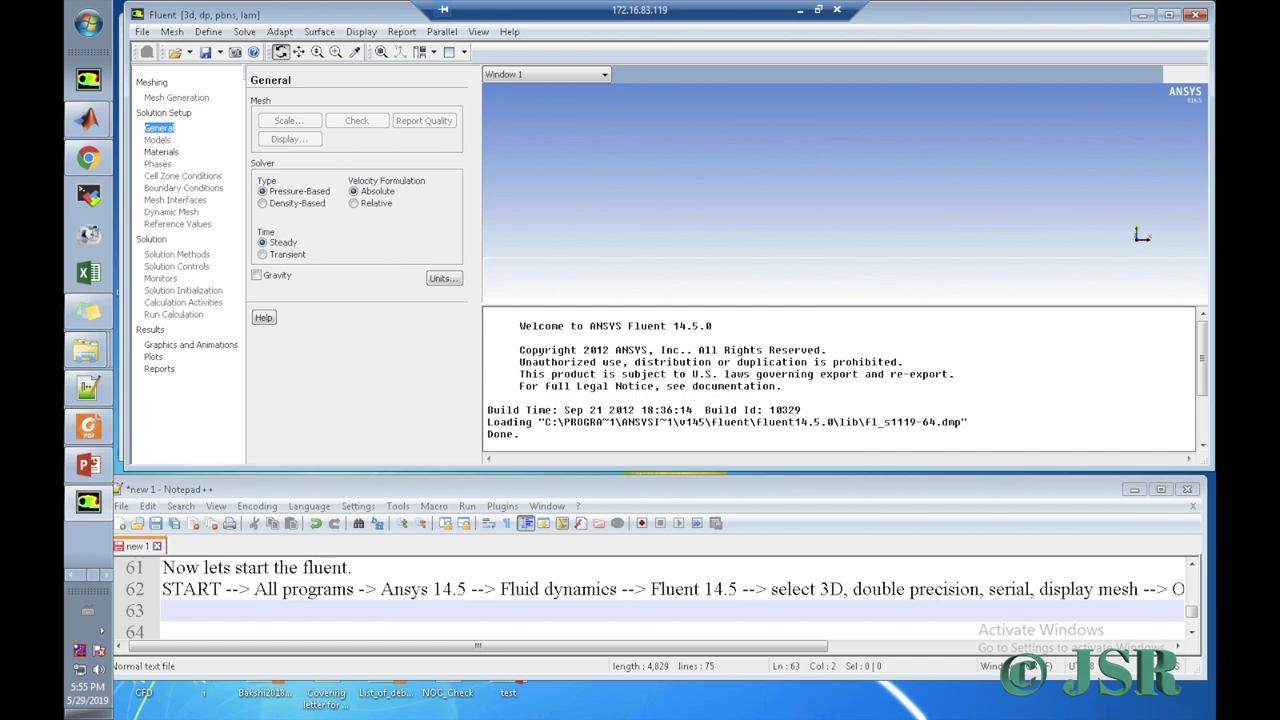
pyautogui.moveTo(1200, 672); pyautogui.dragTo(1210, 711)
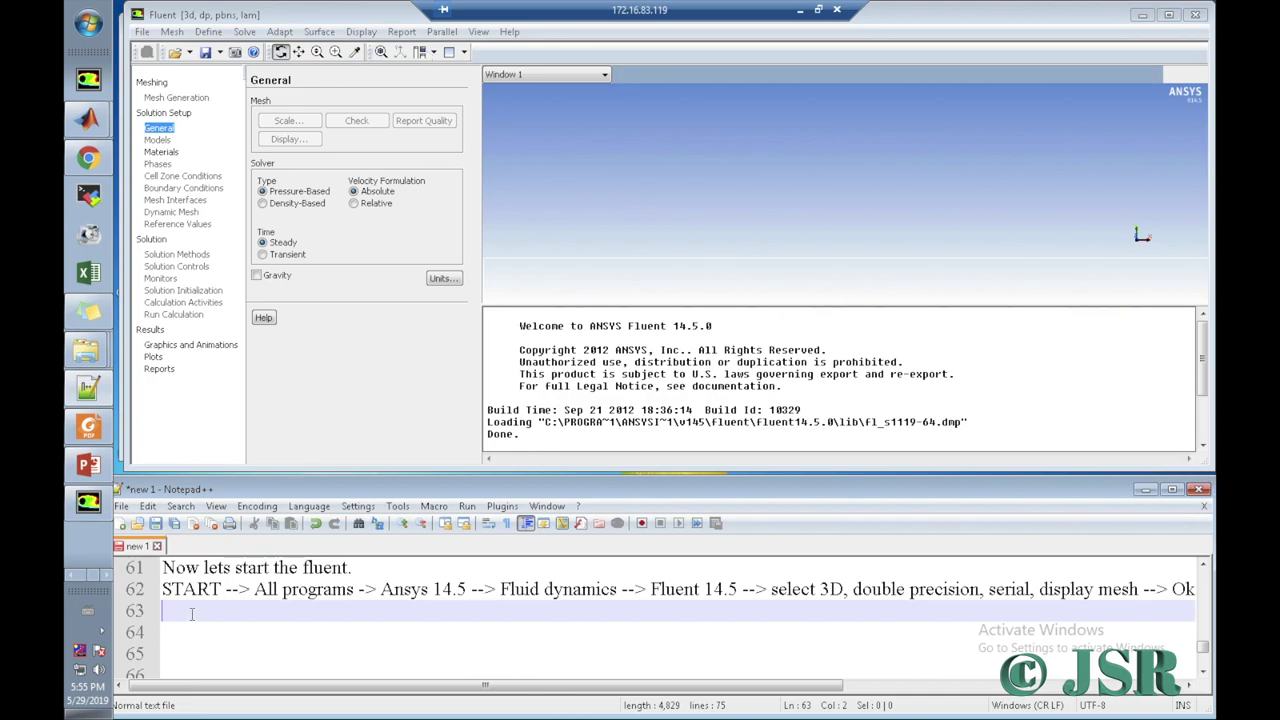
# Step: Write the line "FILE --> Read --> Mesh --> "sloshing.msh" -->" in the notes below the START line
pyautogui.write('F')
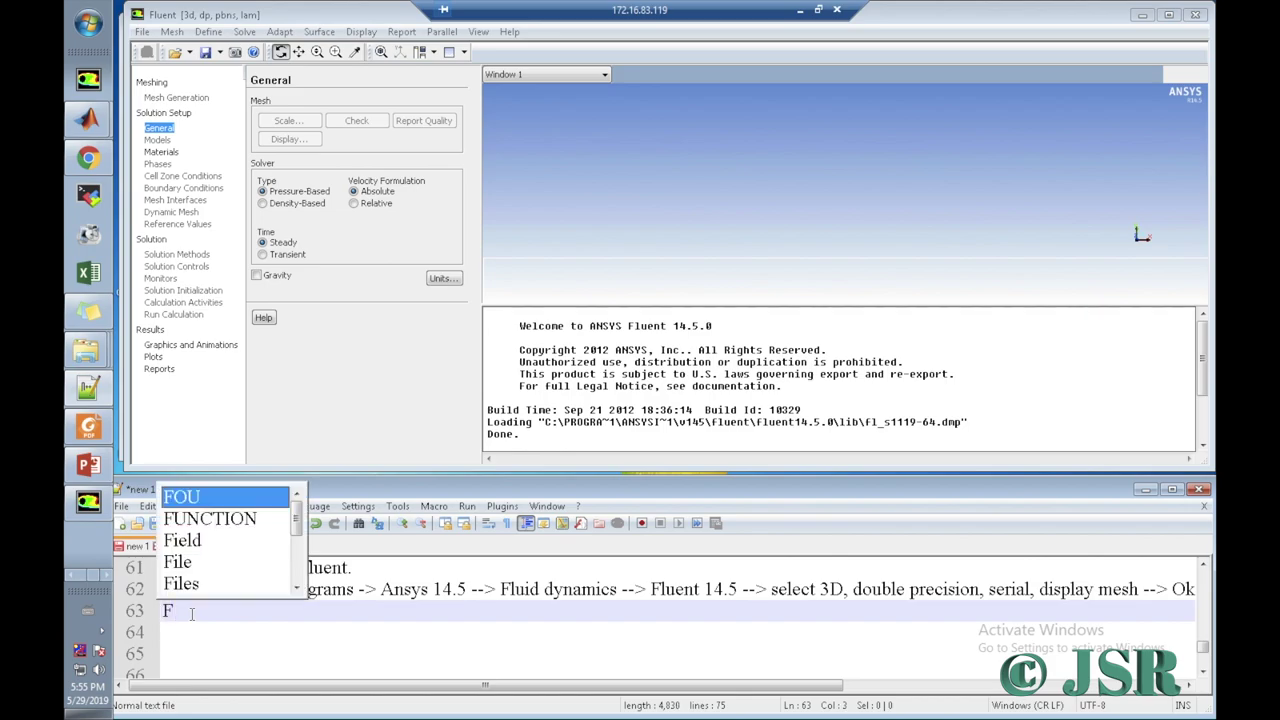
pyautogui.write('ILE --> ')
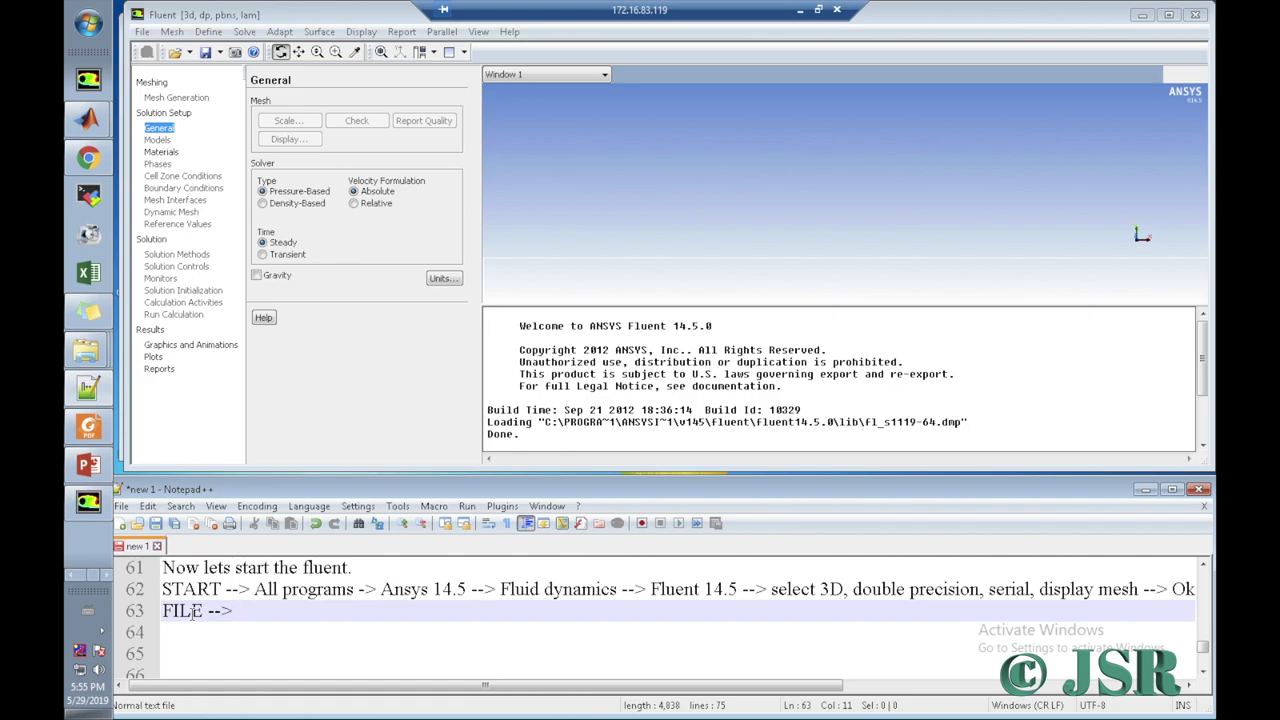
pyautogui.write('rea')
pyautogui.press('BackSpace')
pyautogui.press('BackSpace')
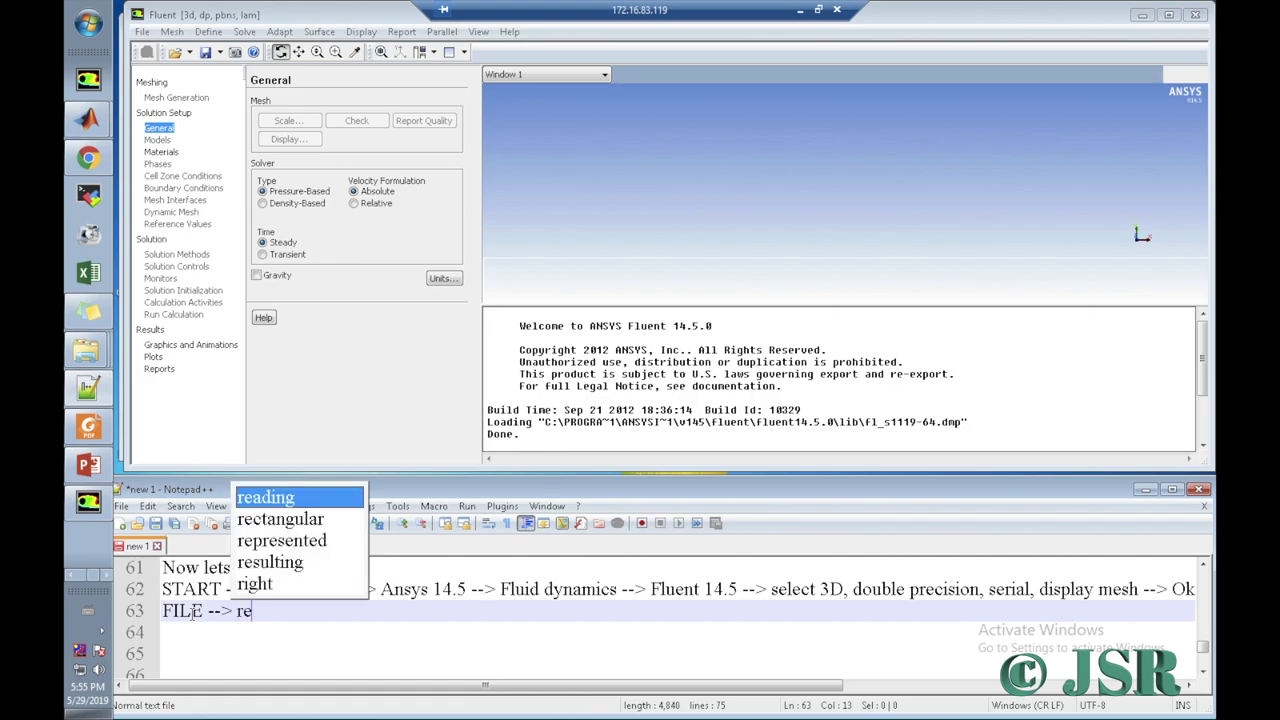
pyautogui.write('Read --> Mesh ')
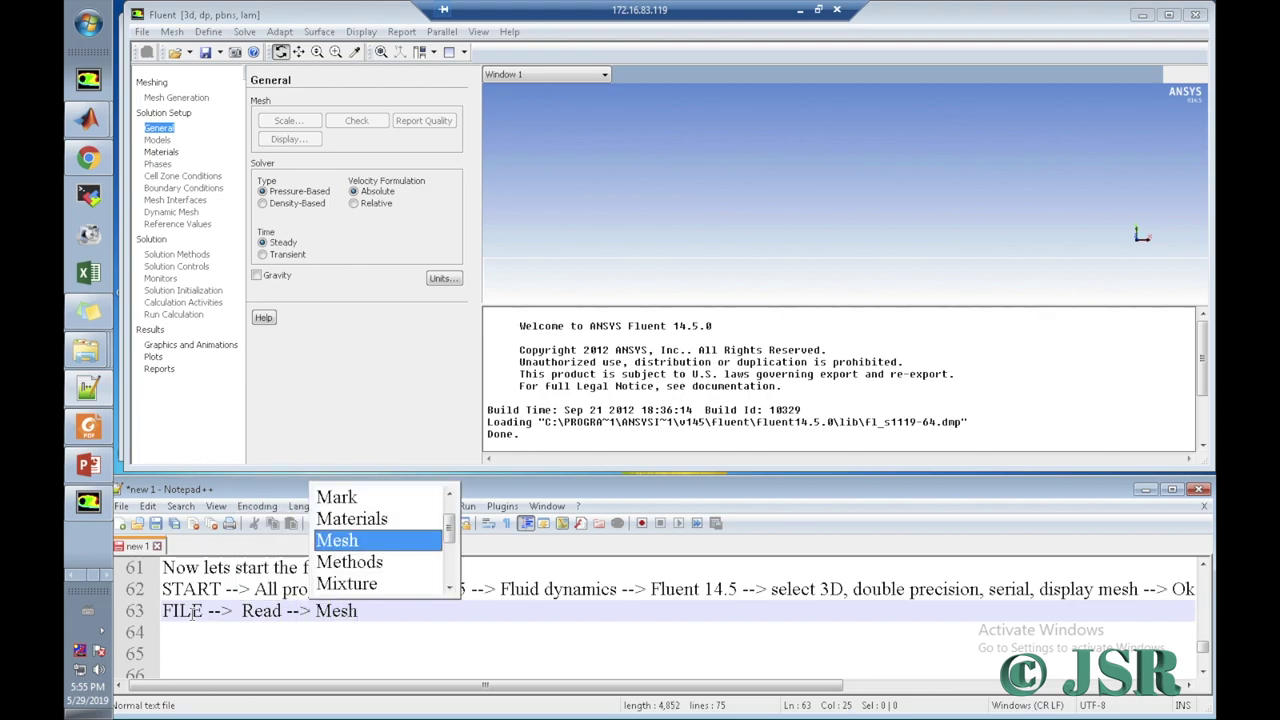
pyautogui.write('--> ')
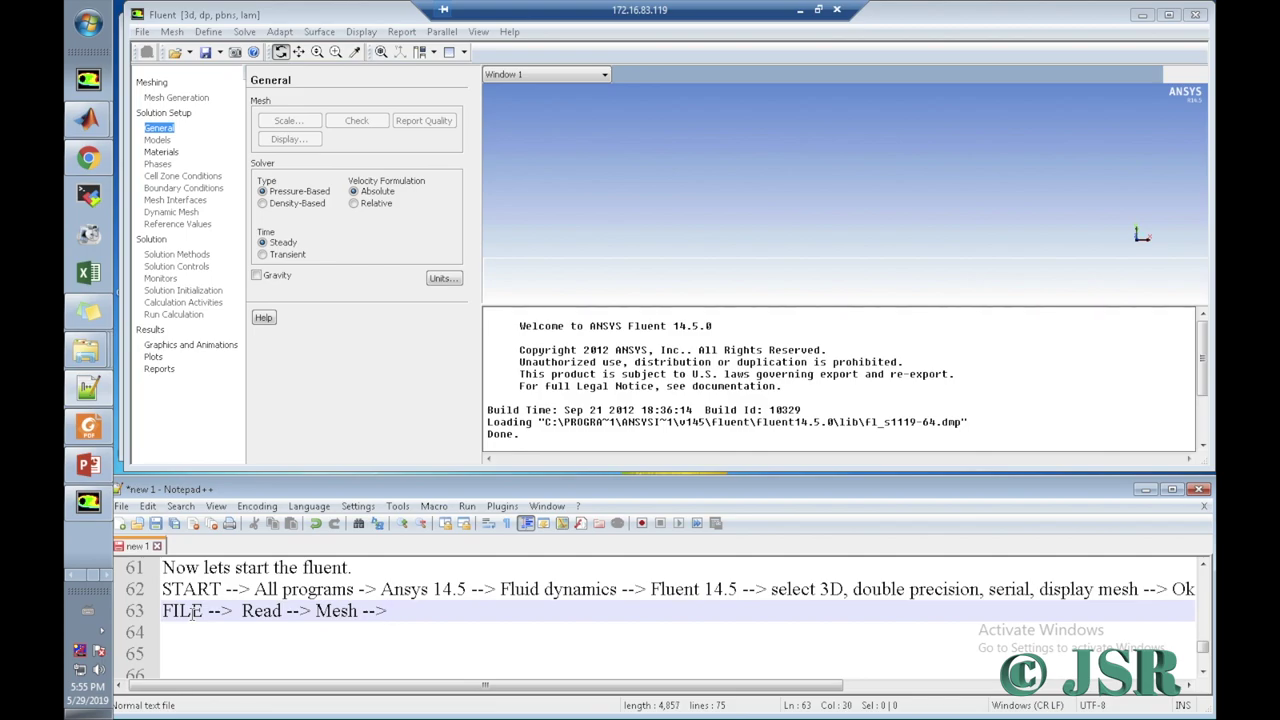
pyautogui.write('"sl')
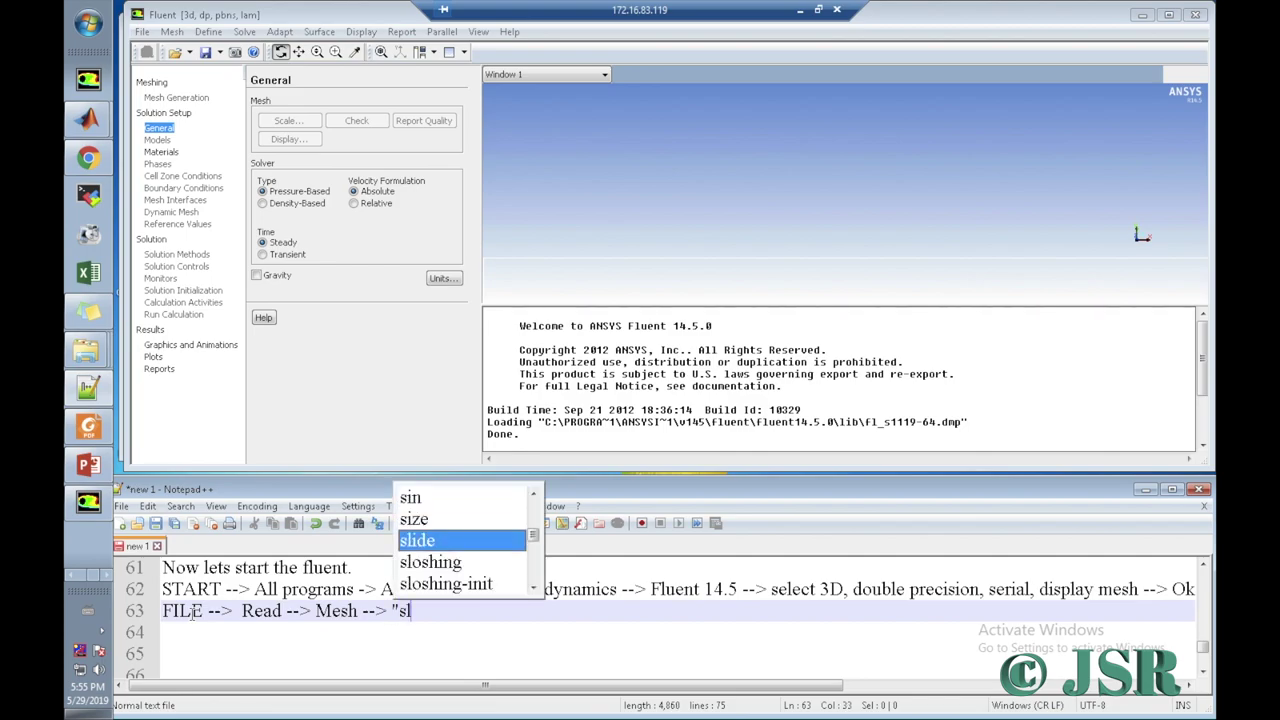
pyautogui.write('oshing.')
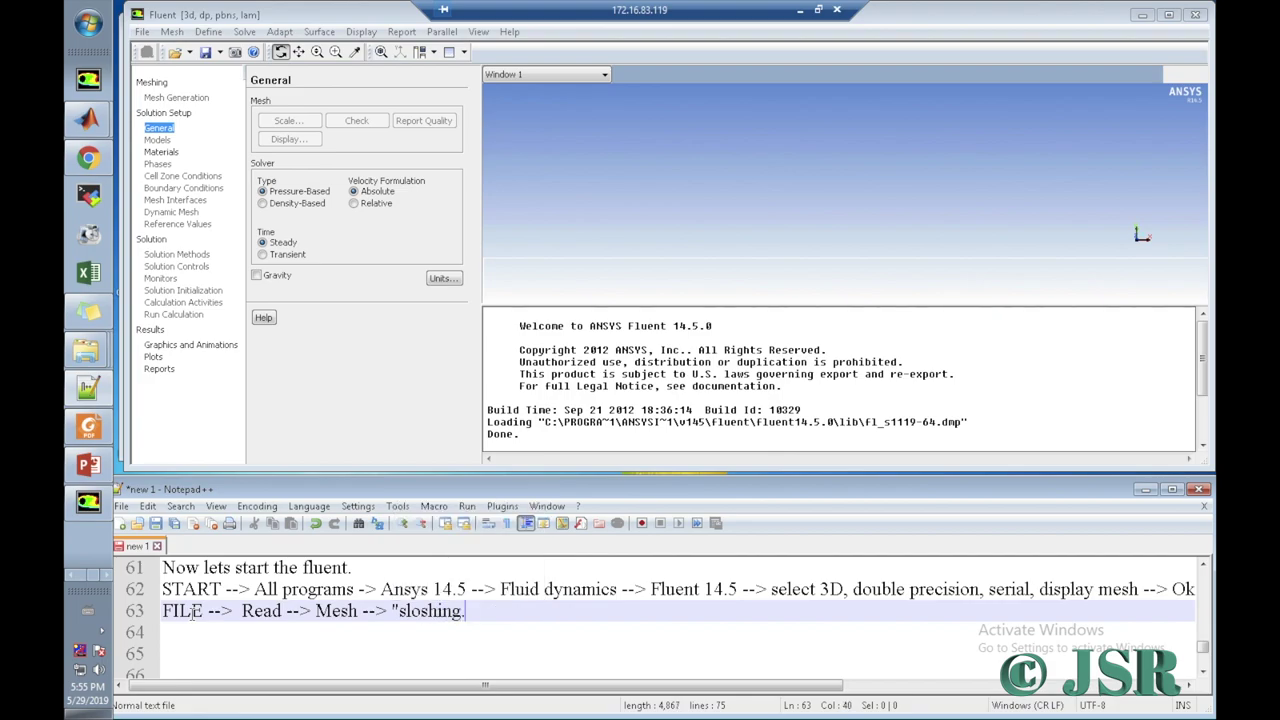
pyautogui.write('msh')
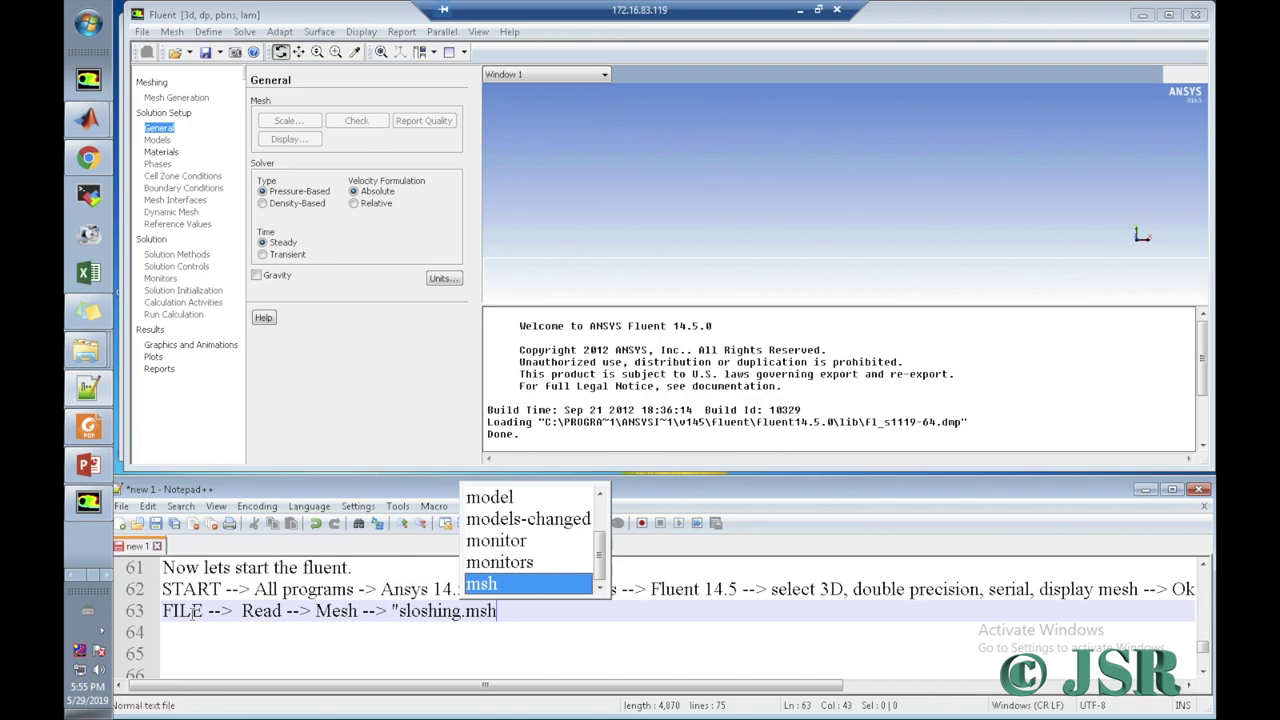
pyautogui.write('"')
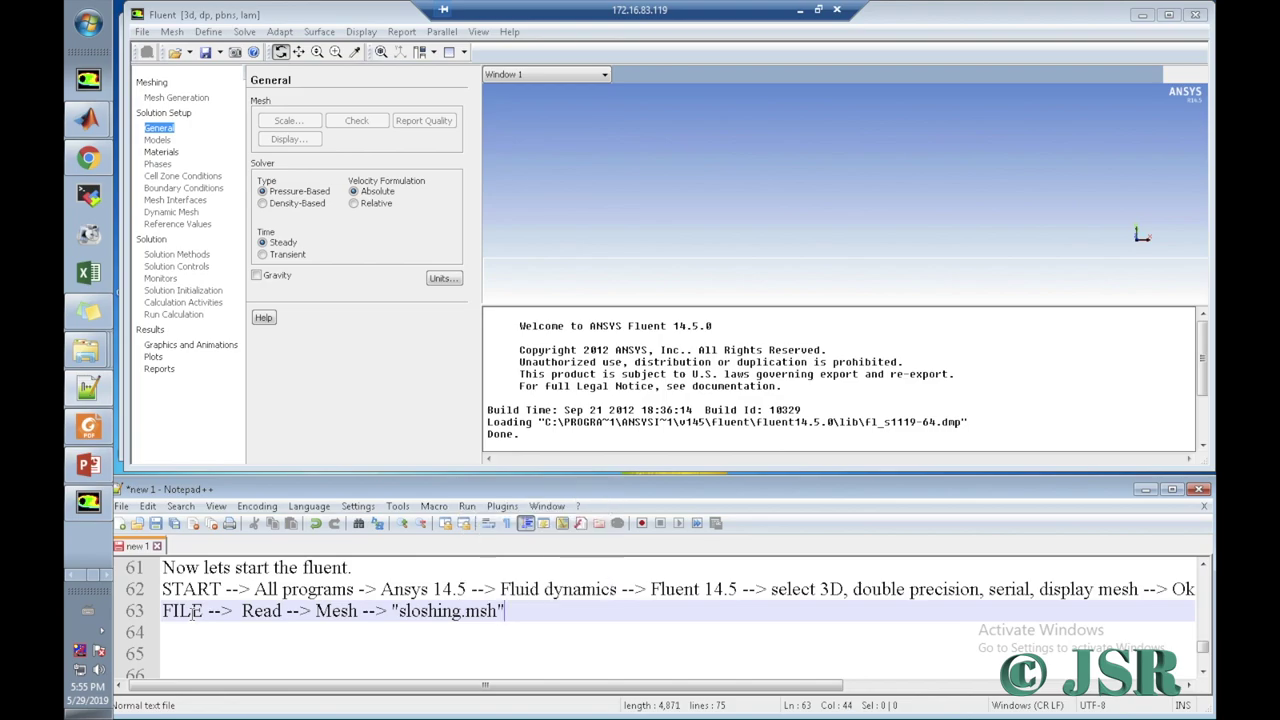
pyautogui.write(' -->')
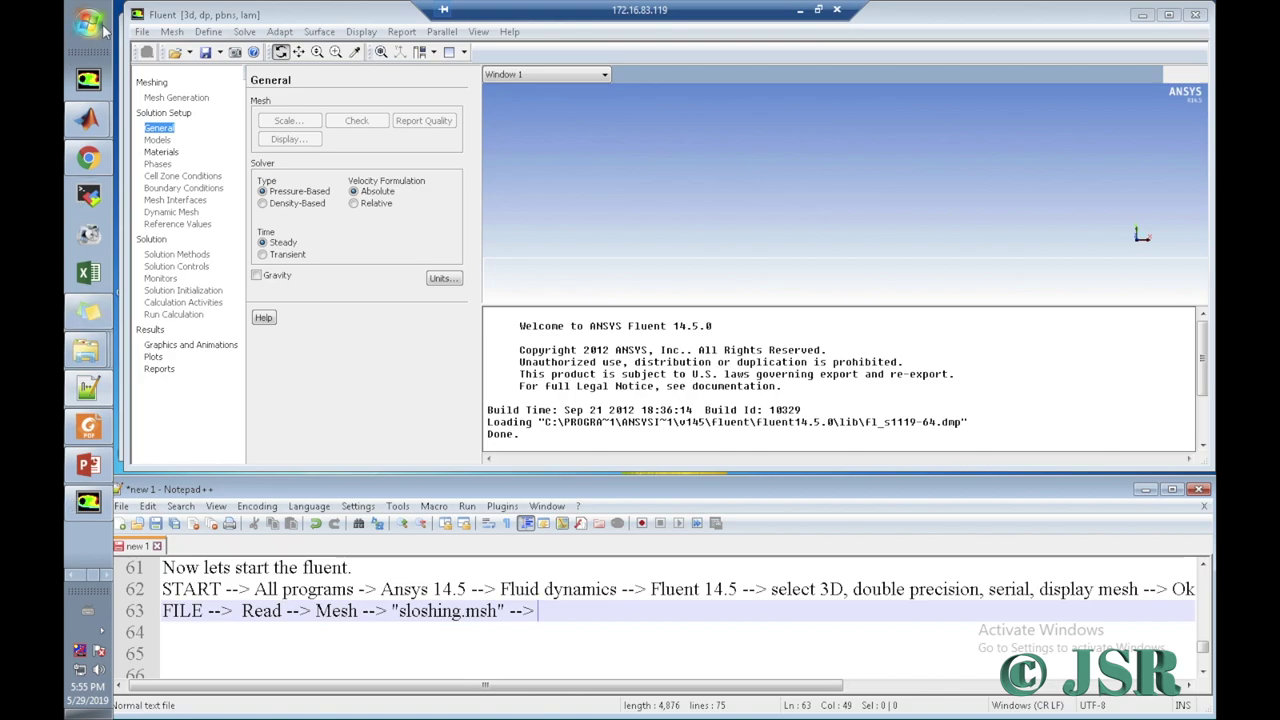
# Step: Read the sloshing mesh file into Fluent from the sloshing_1 folder under Desktop, IIT-G, VOF_UDF
pyautogui.click(141, 32)
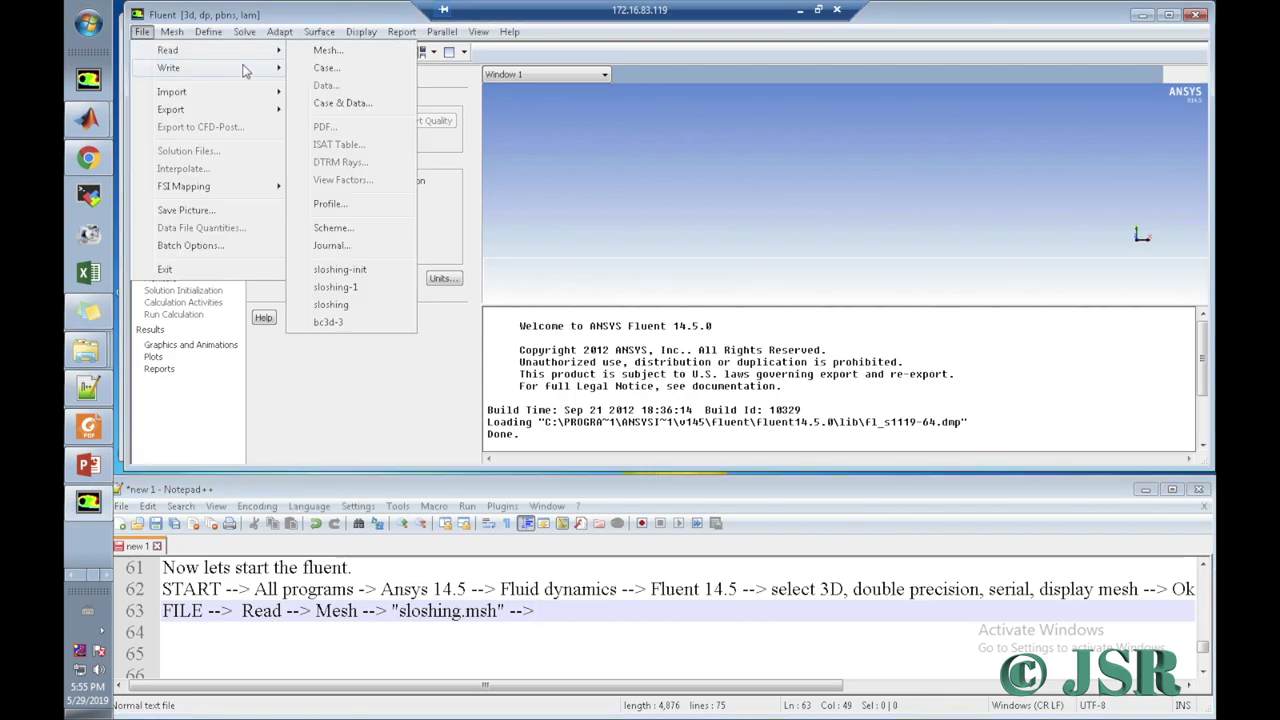
pyautogui.click(333, 54)
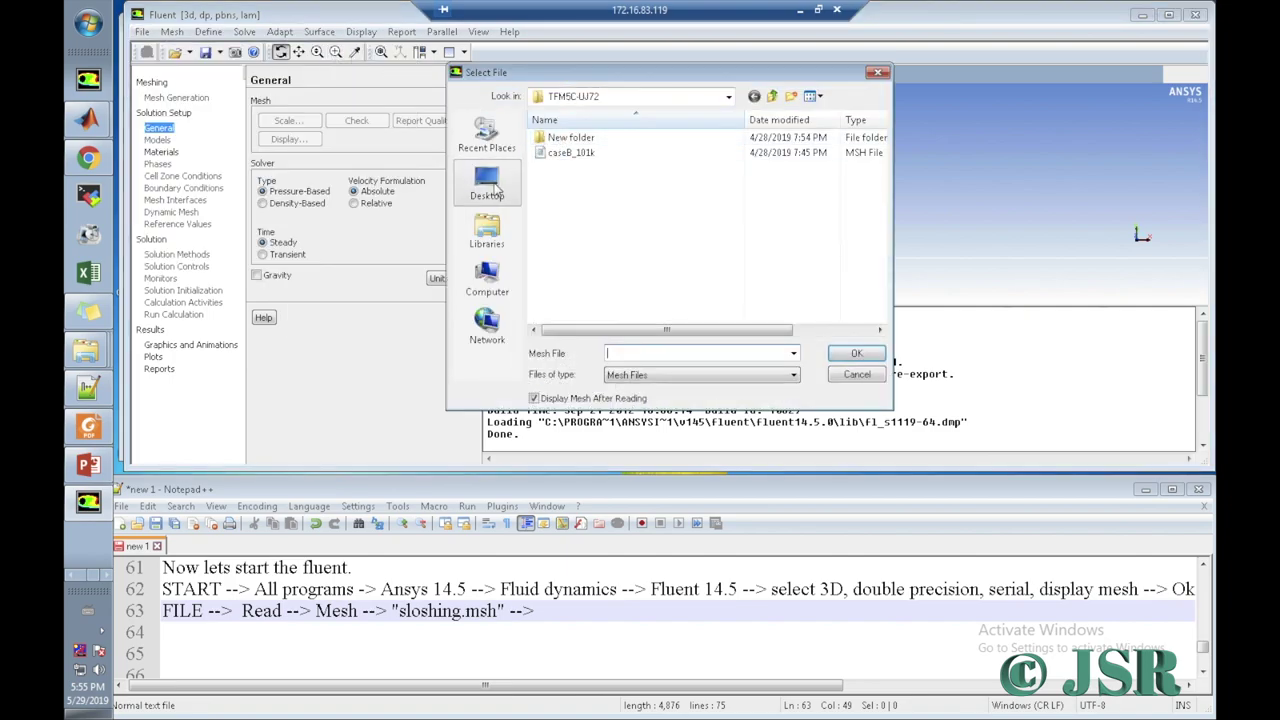
pyautogui.click(487, 183)
pyautogui.scroll(4, 580, 185)
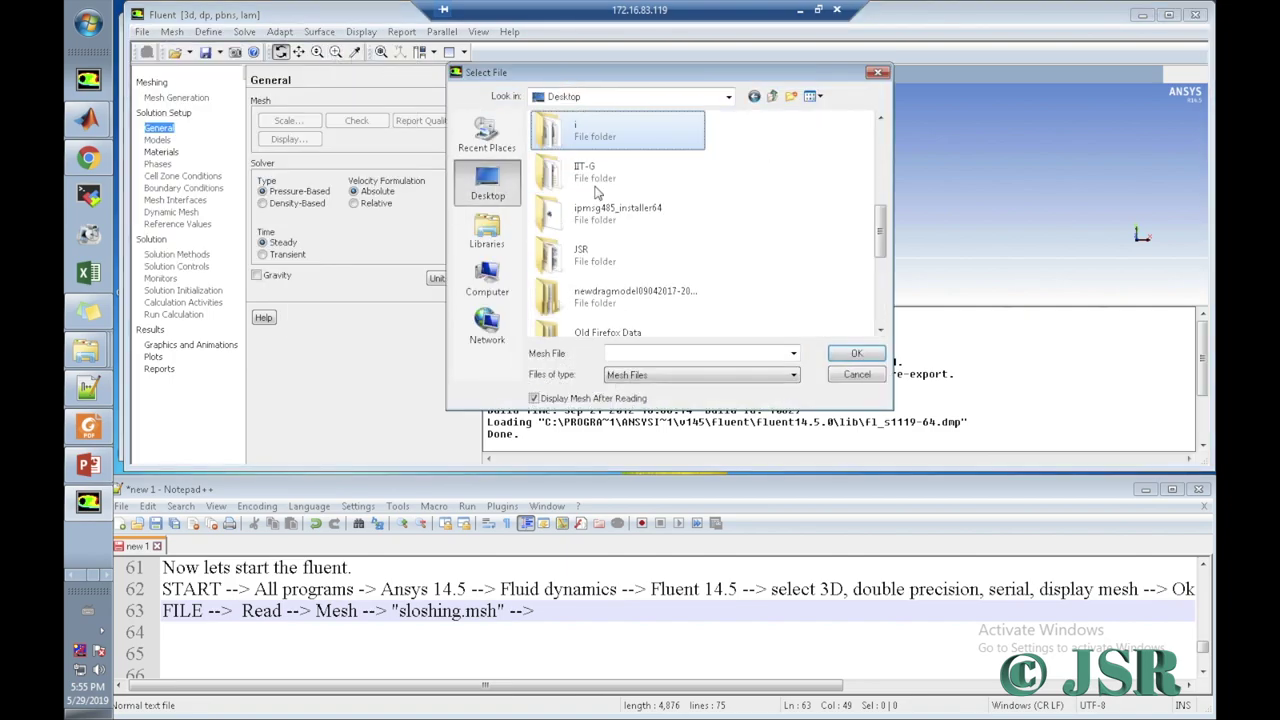
pyautogui.doubleClick(587, 172)
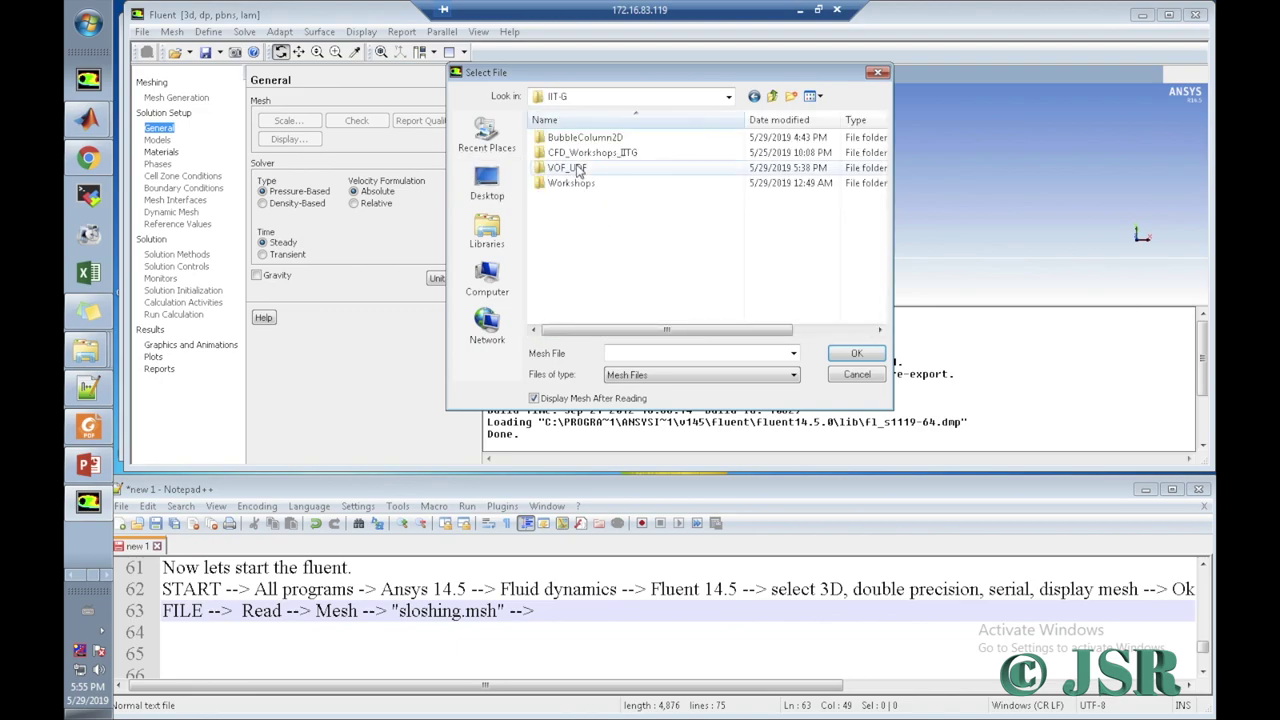
pyautogui.doubleClick(578, 170)
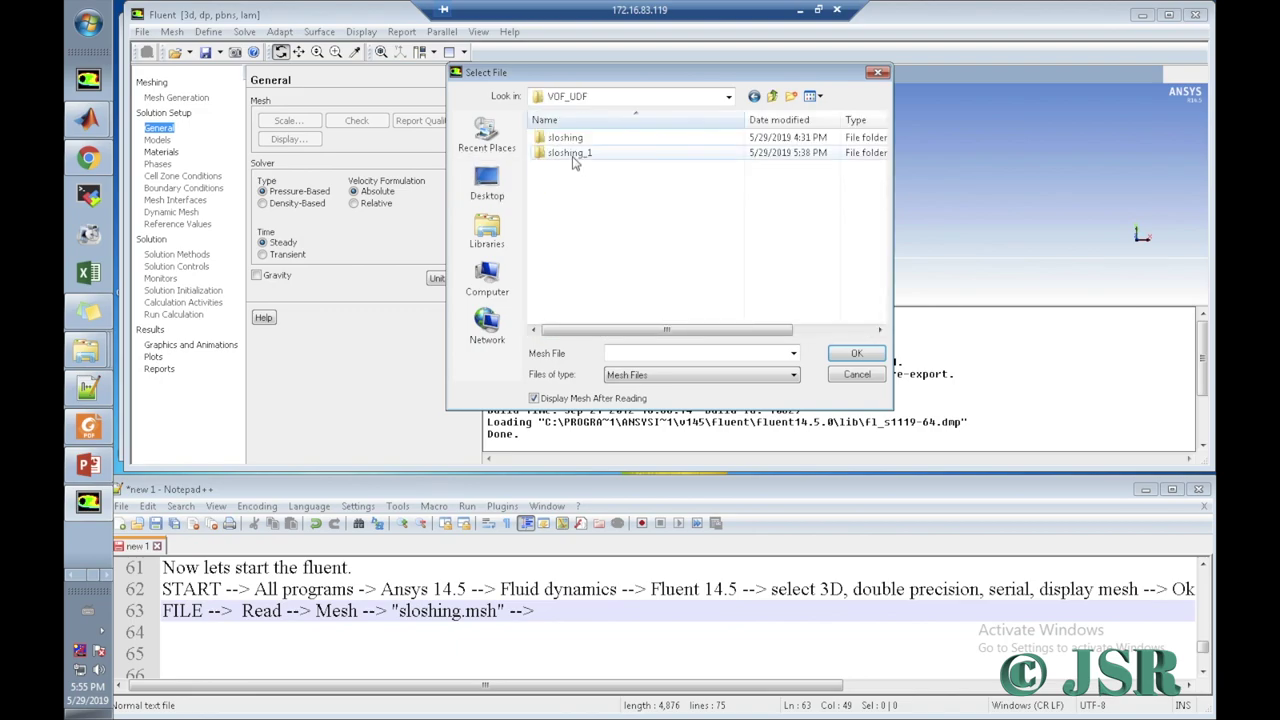
pyautogui.click(573, 156)
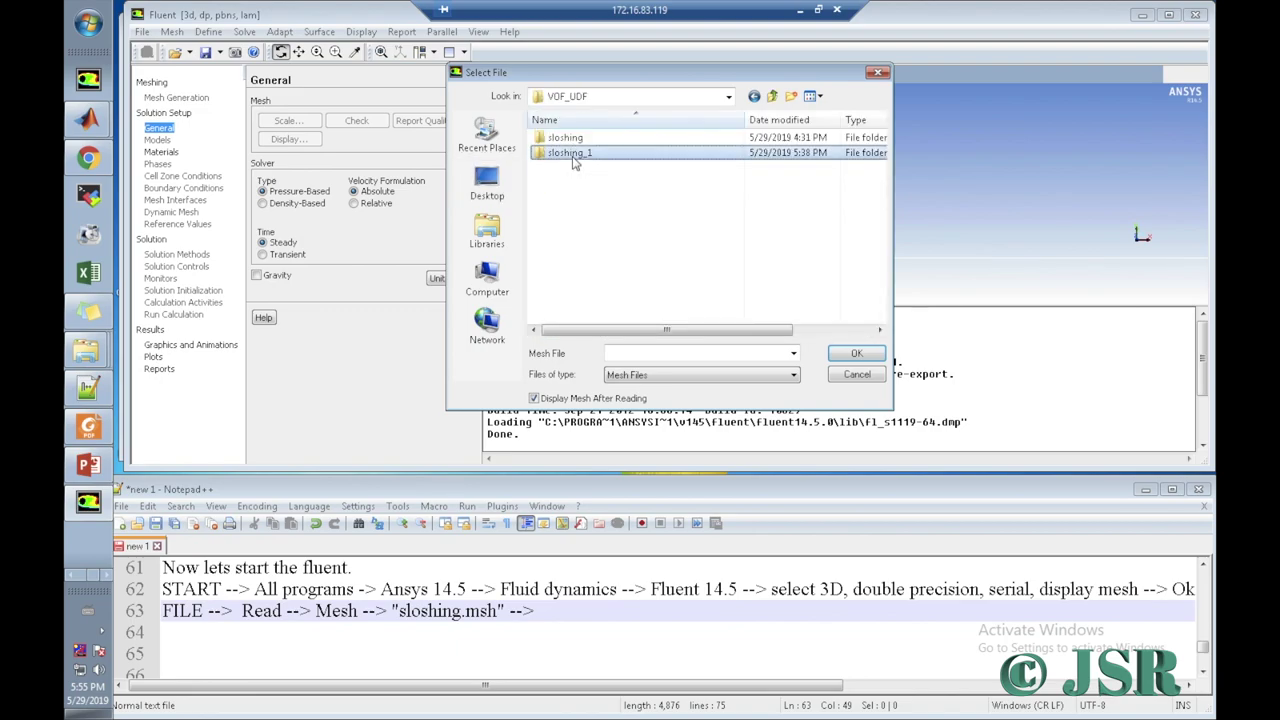
pyautogui.doubleClick(573, 155)
pyautogui.click(565, 137)
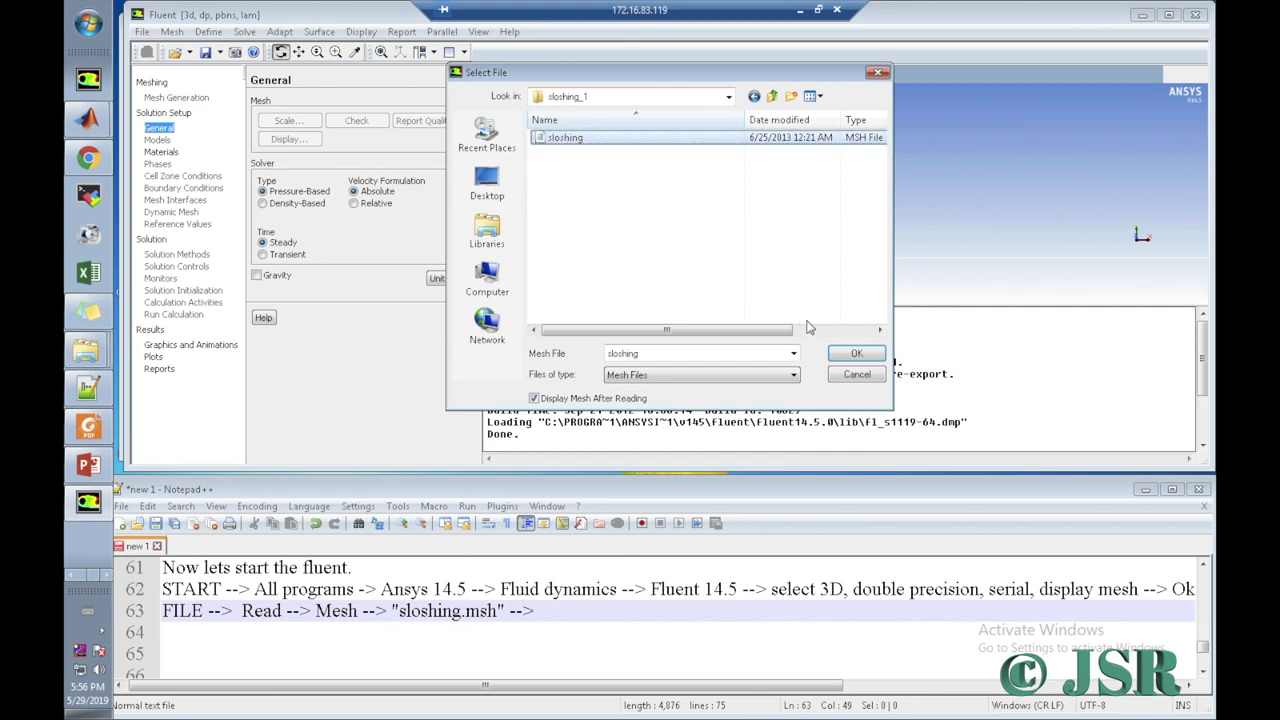
pyautogui.click(848, 355)
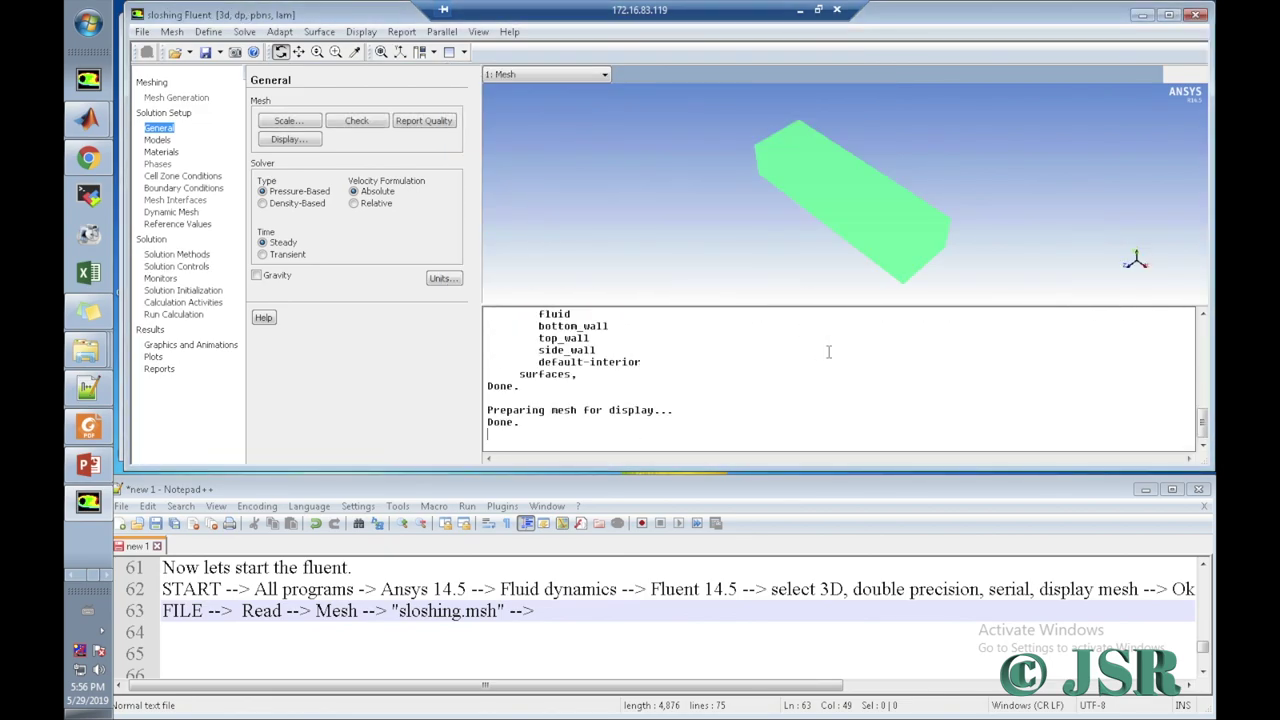
# Step: Append "OK" to the FILE line in the notes and write "DISPLAY --> Mesh -->" on a new line
pyautogui.click(538, 613)
pyautogui.write('OK')
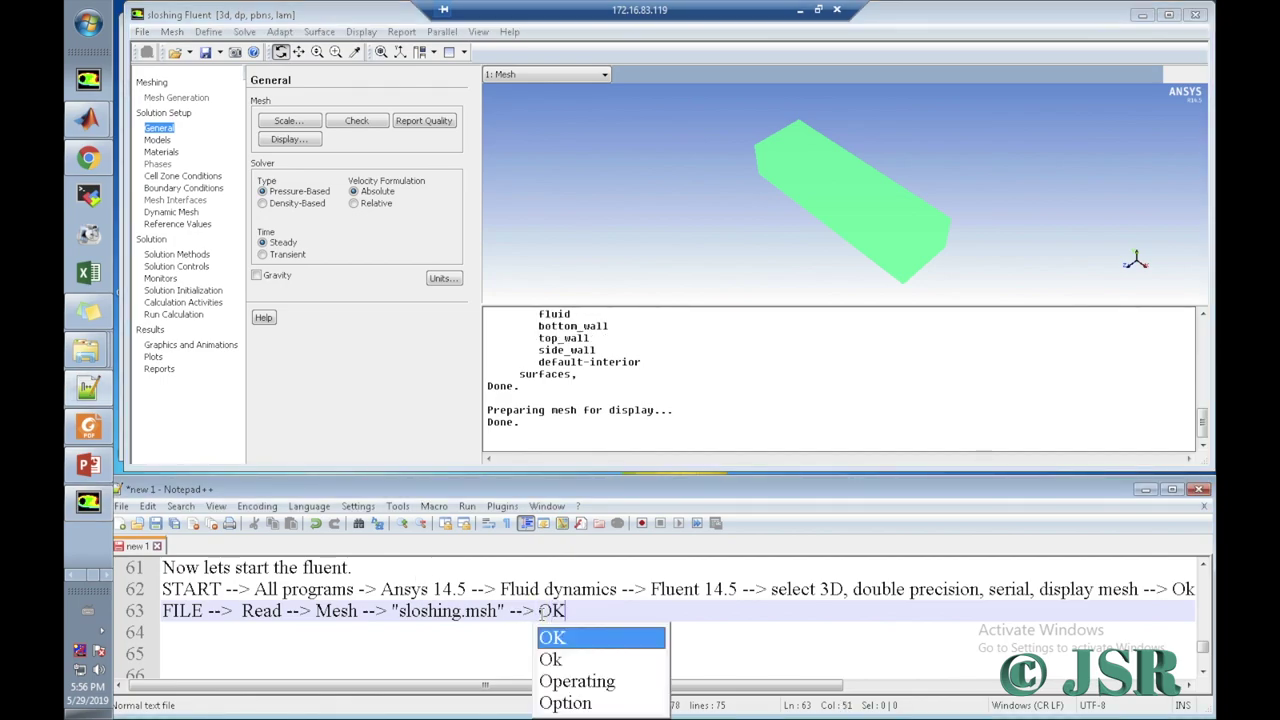
pyautogui.press('Return')
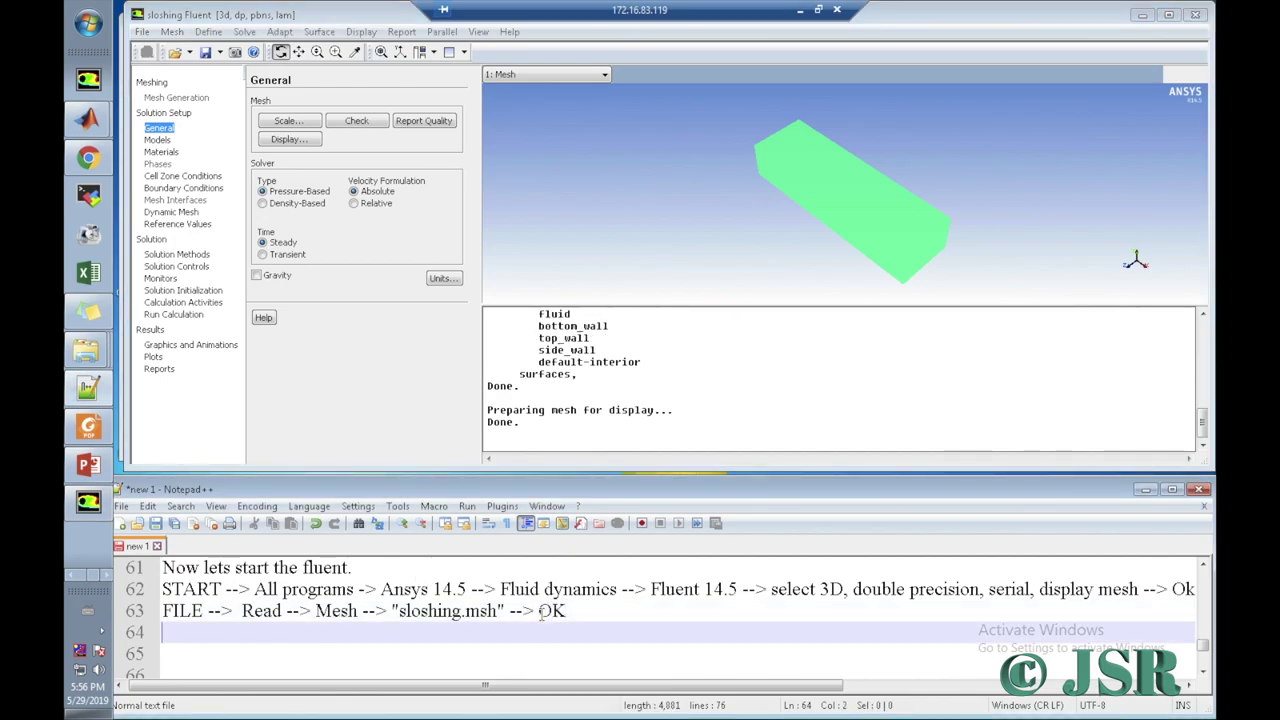
pyautogui.write('DISPLAY --> M')
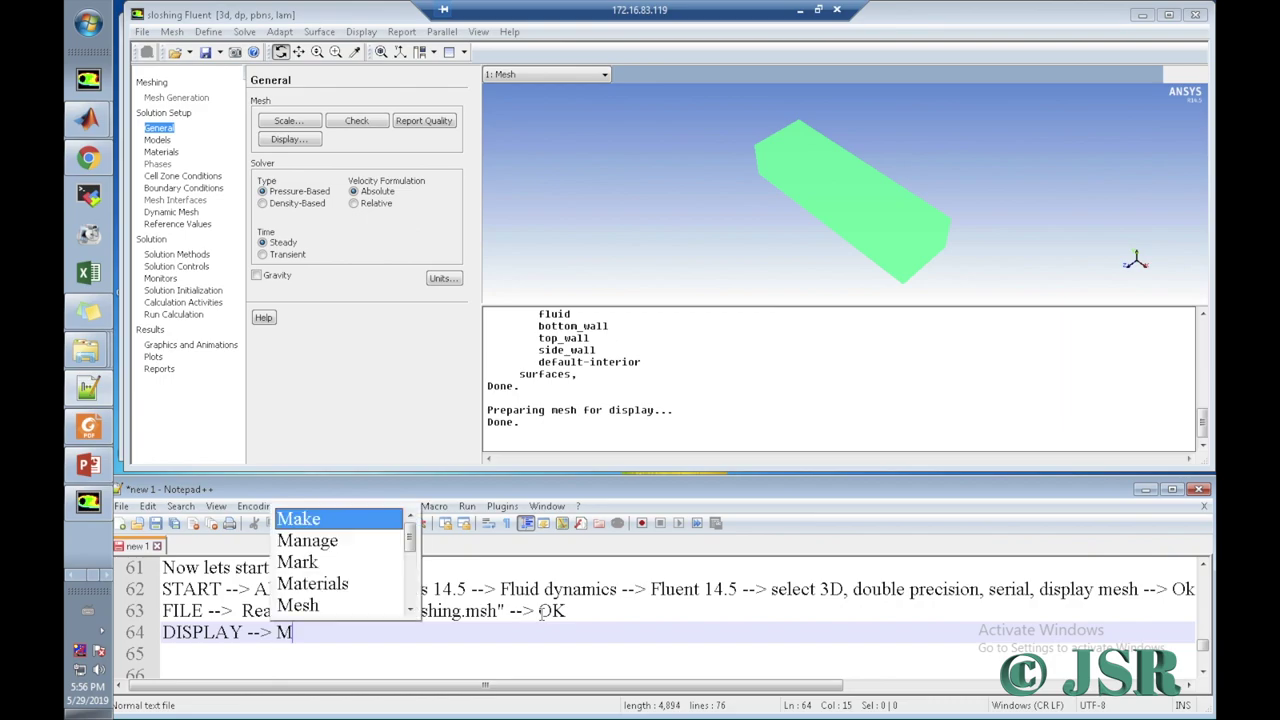
pyautogui.write('esh -->')
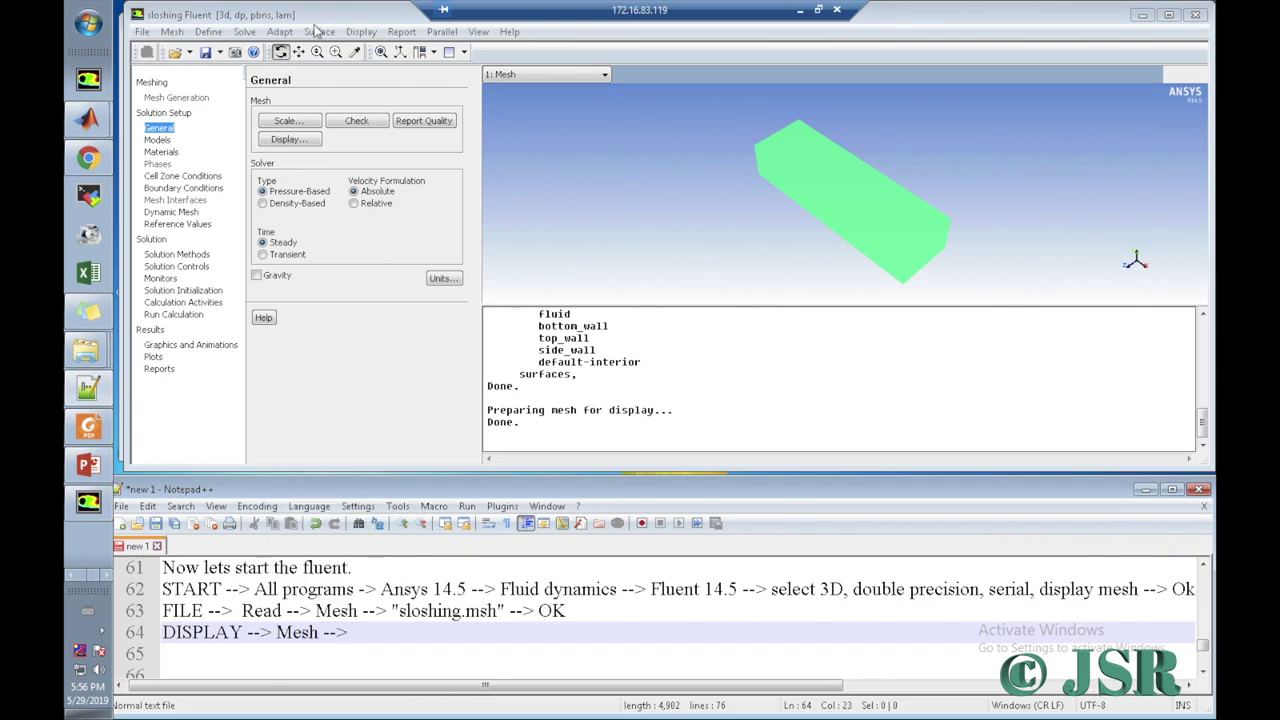
# Step: Open Fluent's Mesh Display settings and move the dialog aside so the displayed mesh stays uncovered
pyautogui.click(366, 33)
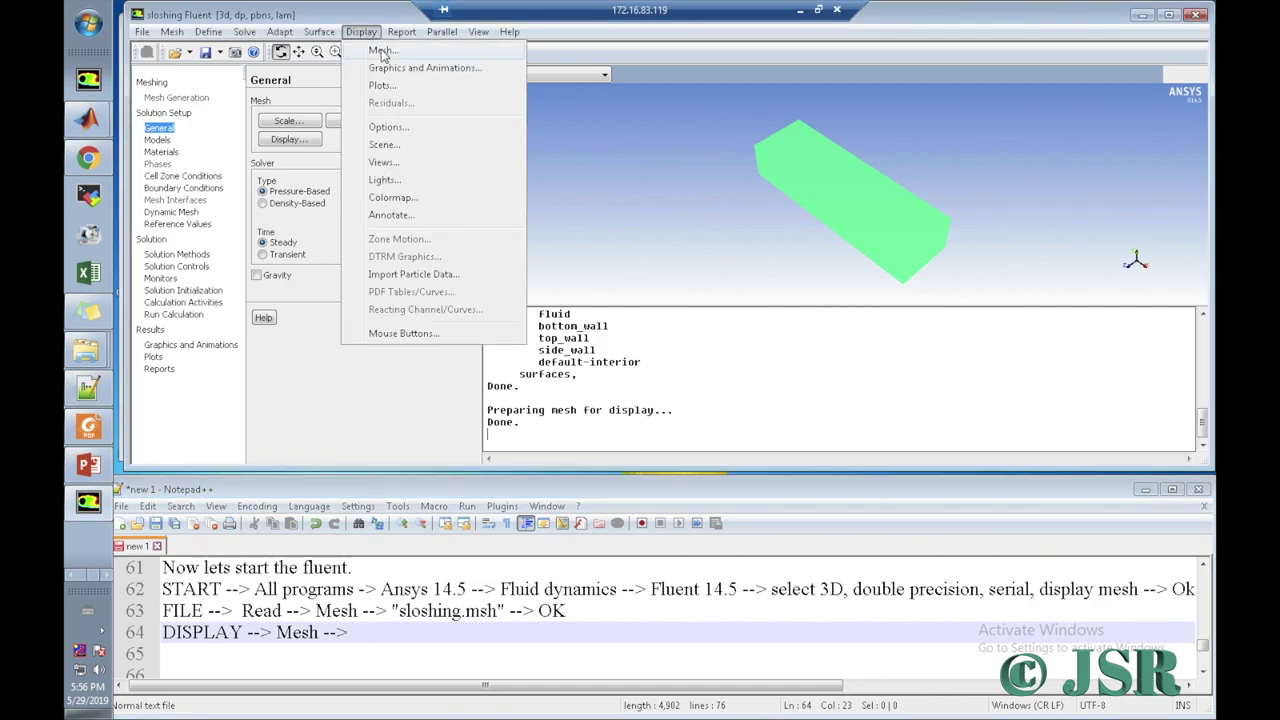
pyautogui.click(383, 50)
pyautogui.moveTo(614, 116); pyautogui.dragTo(298, 103)
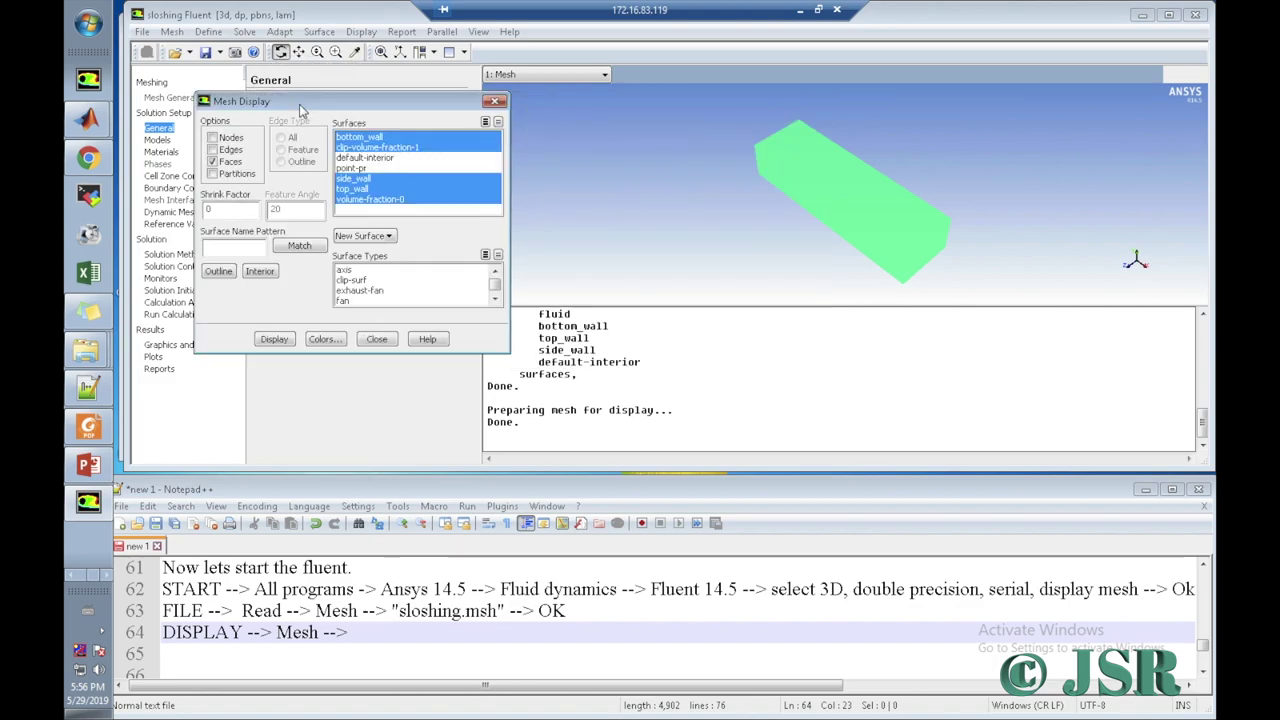
# Step: Append "select "Edges" under options tab -->" to the DISPLAY line in the notes and enable Edges in Fluent's mesh display options
pyautogui.click(575, 609)
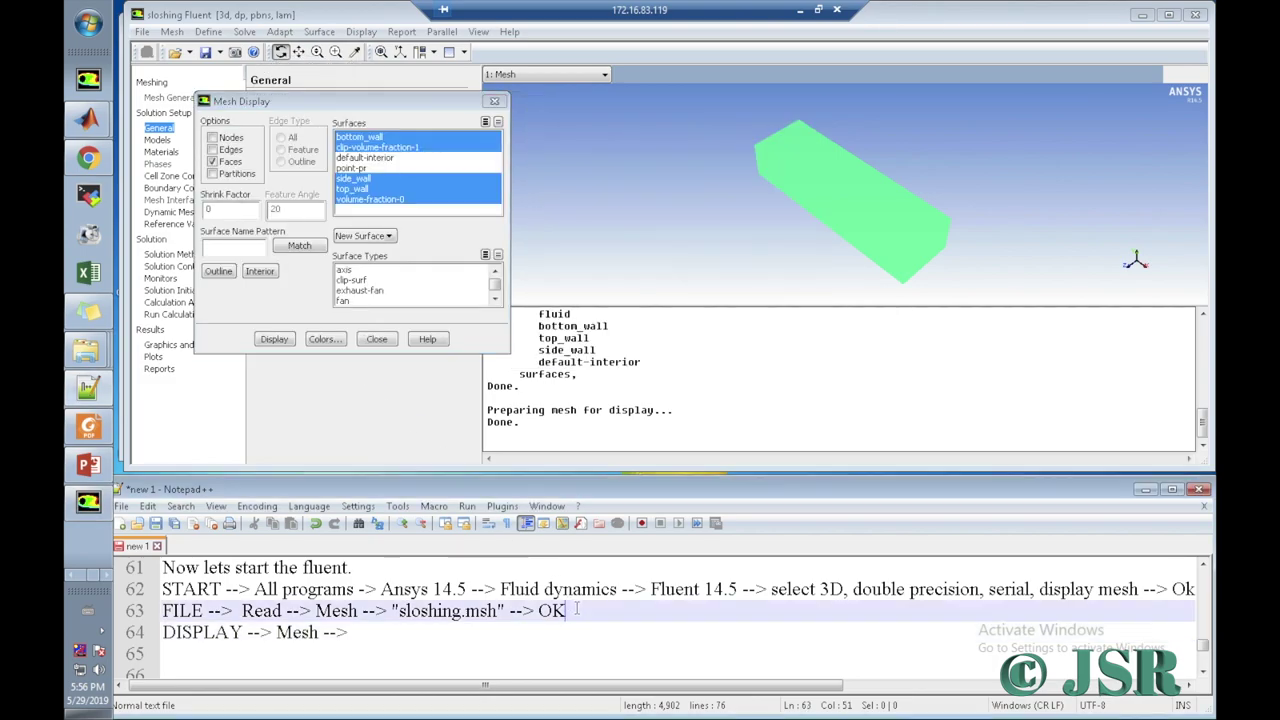
pyautogui.click(403, 631)
pyautogui.write('sl')
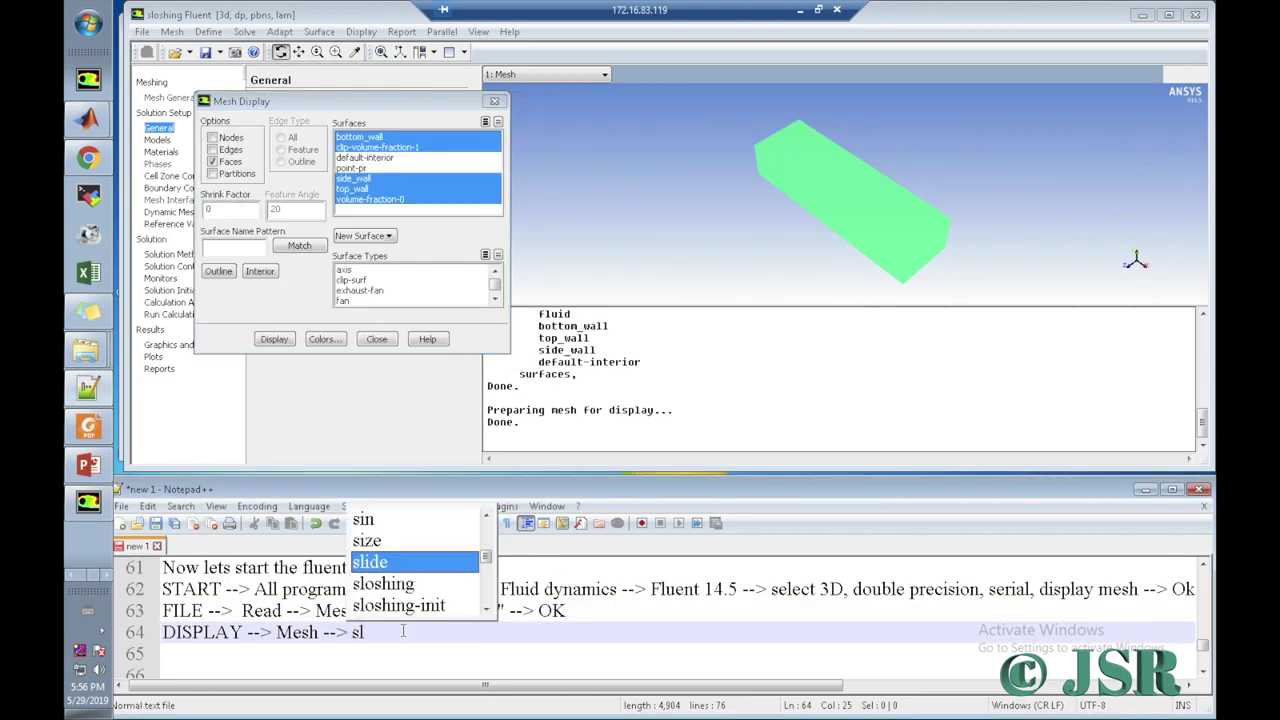
pyautogui.press('Escape')
pyautogui.write('elect')
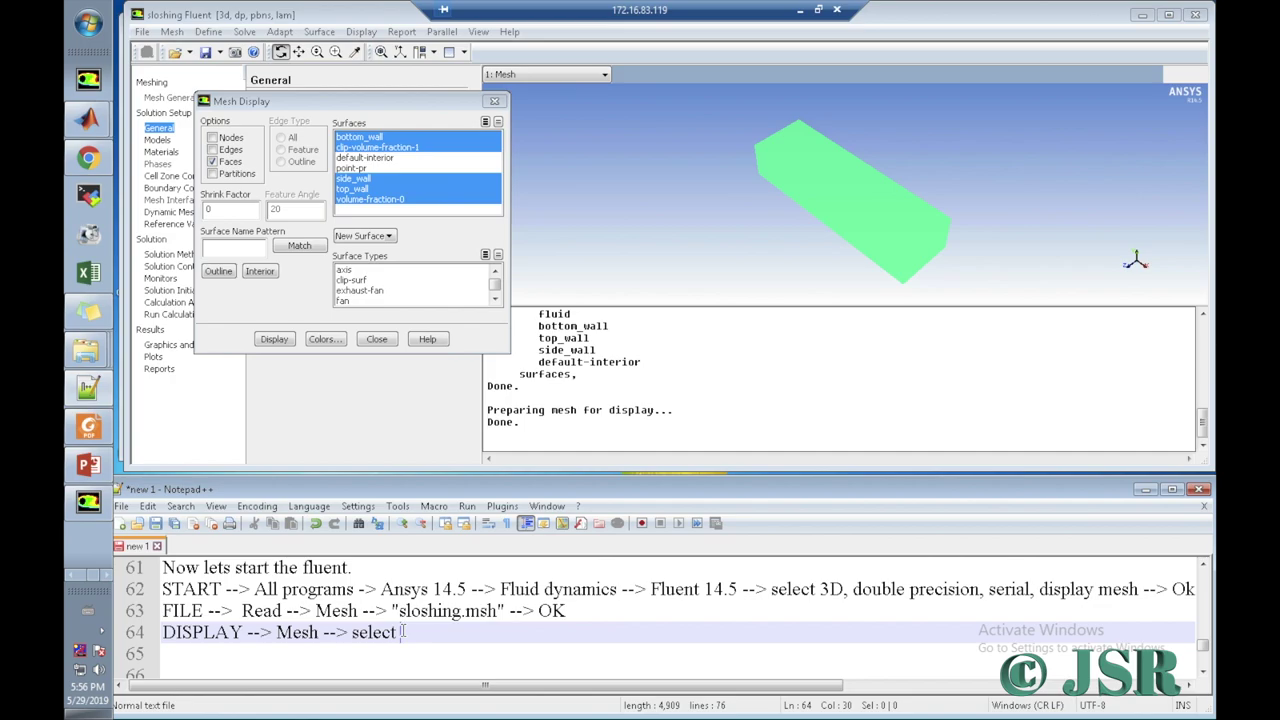
pyautogui.write('Edge"')
pyautogui.press('Left')
pyautogui.write('s')
pyautogui.press('Down')
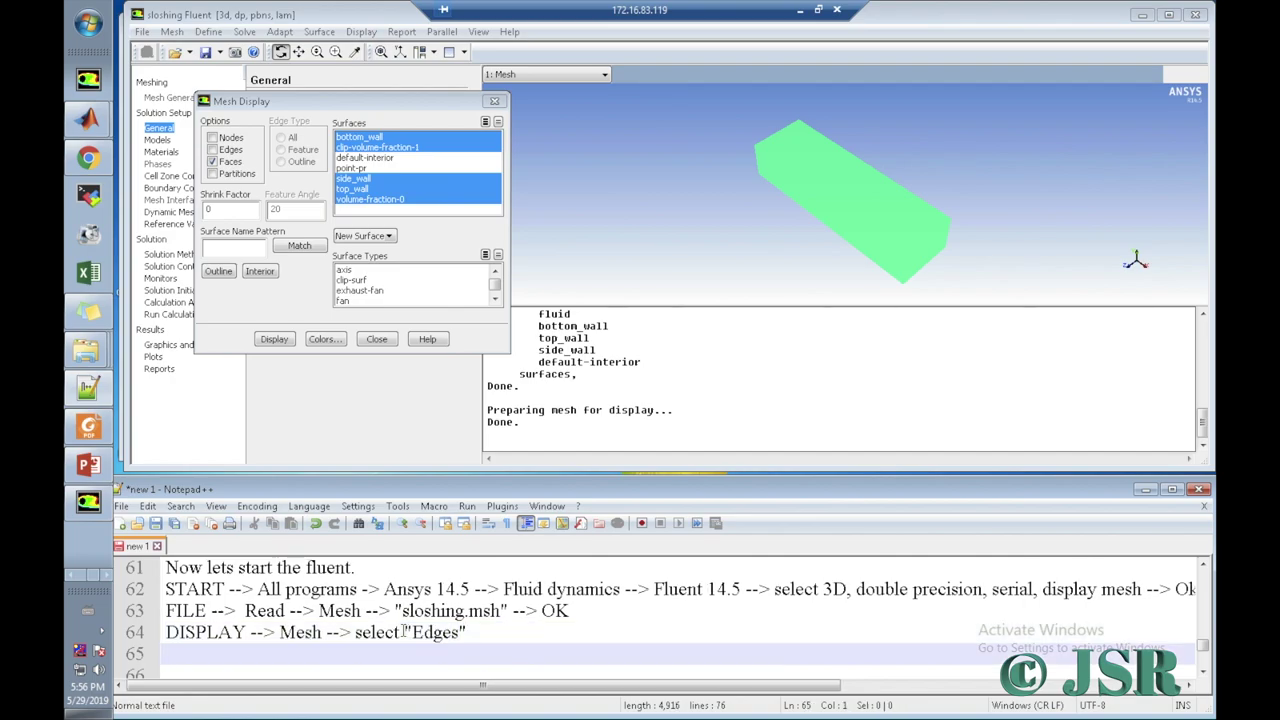
pyautogui.press('Left')
pyautogui.write('under ')
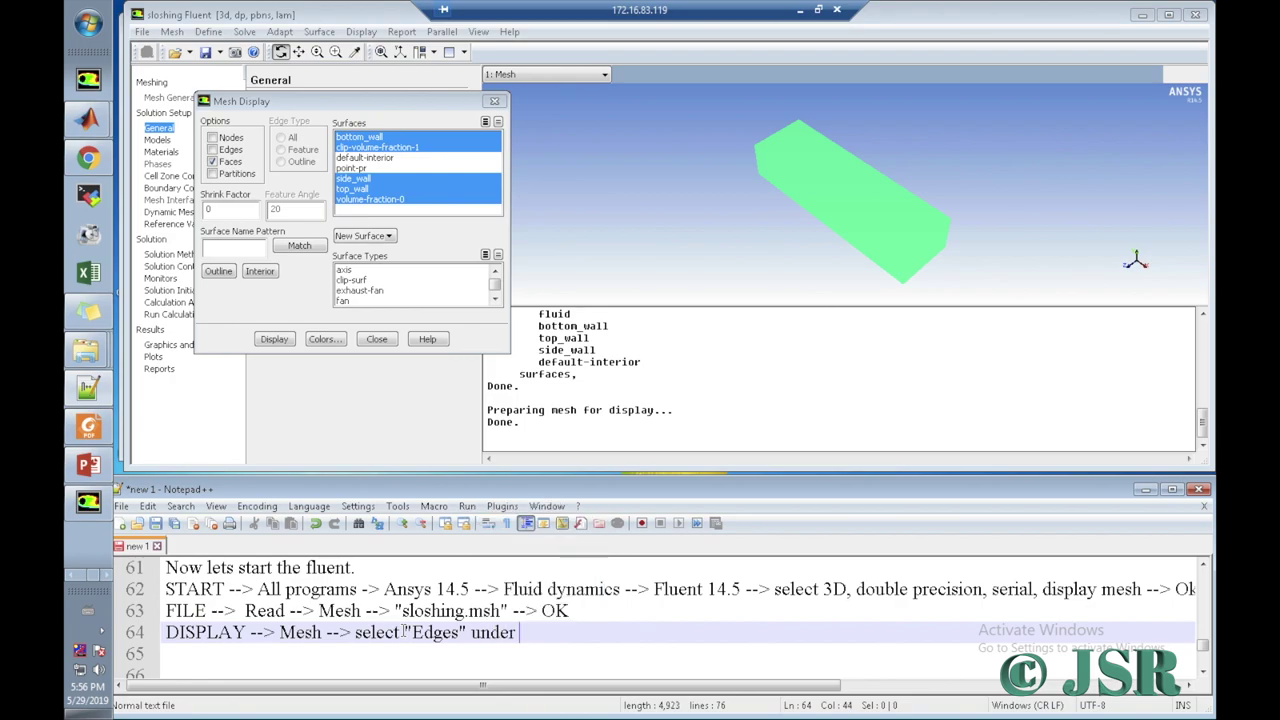
pyautogui.write('options tab -->')
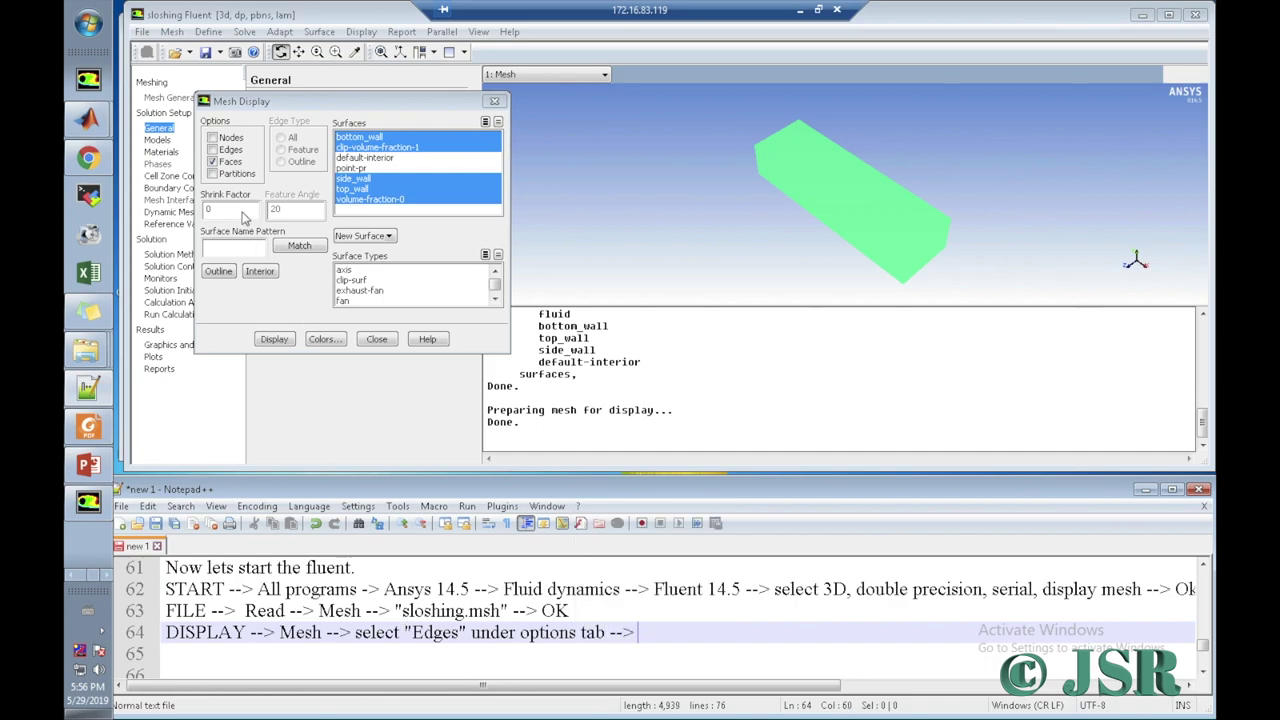
pyautogui.click(212, 149)
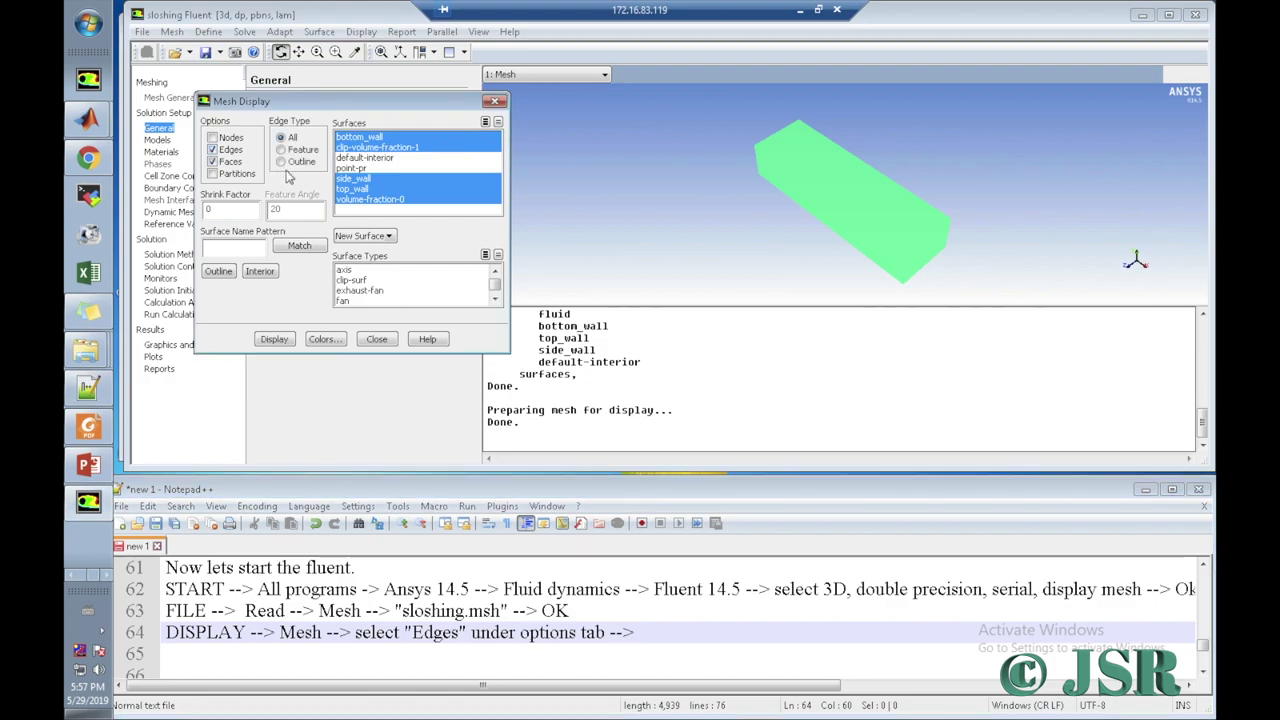
# Step: Append "select "outline" under Edge Type -->" to the DISPLAY line in the notes and set Fluent's mesh edge type to Outline
pyautogui.click(642, 632)
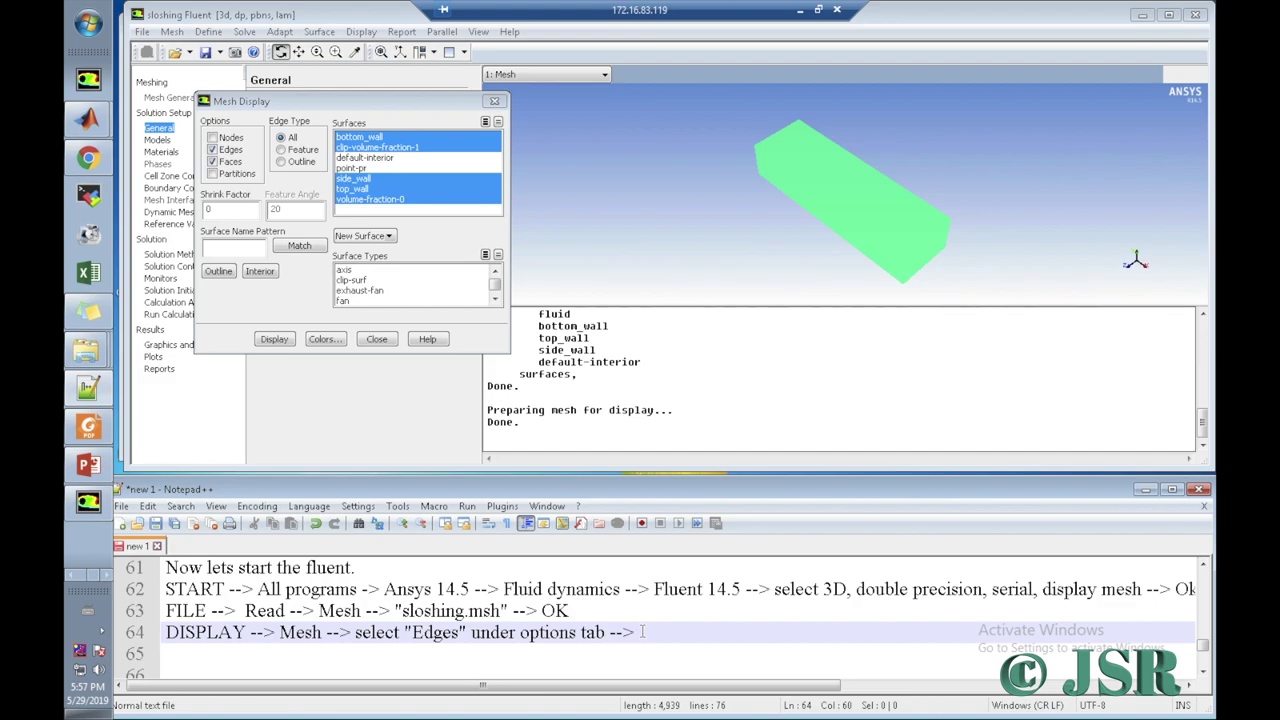
pyautogui.write('select ')
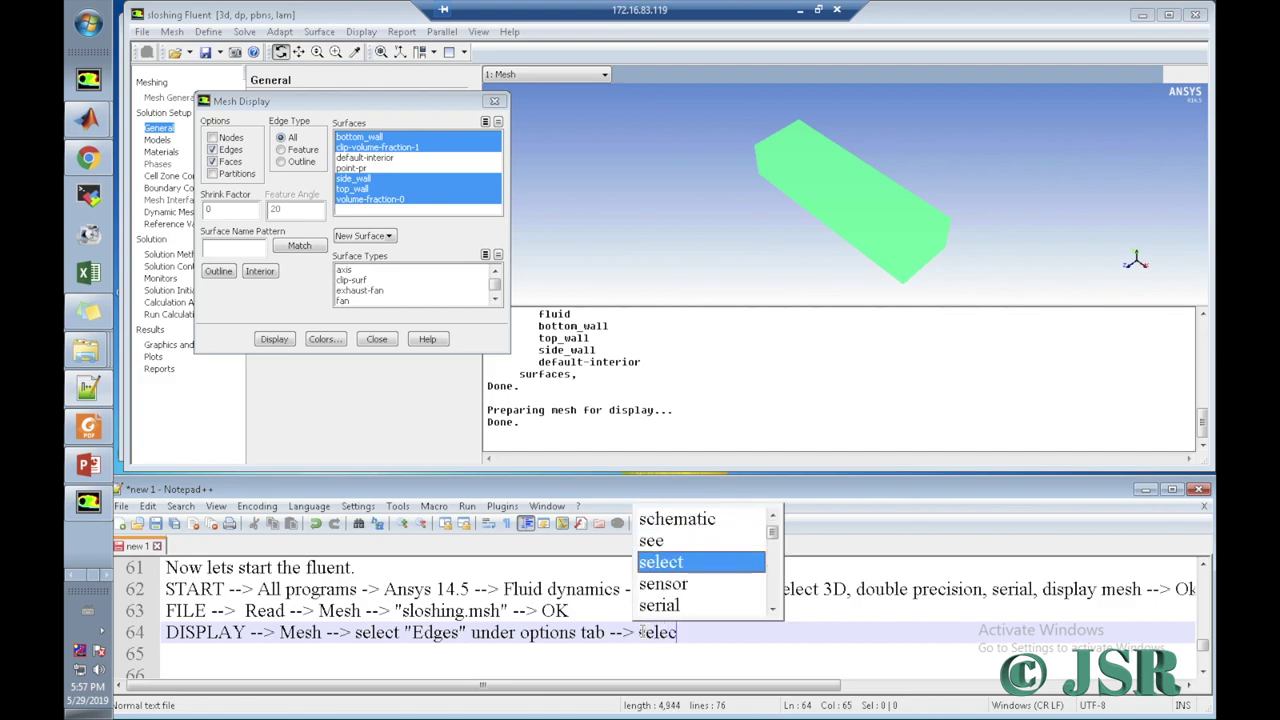
pyautogui.write('"')
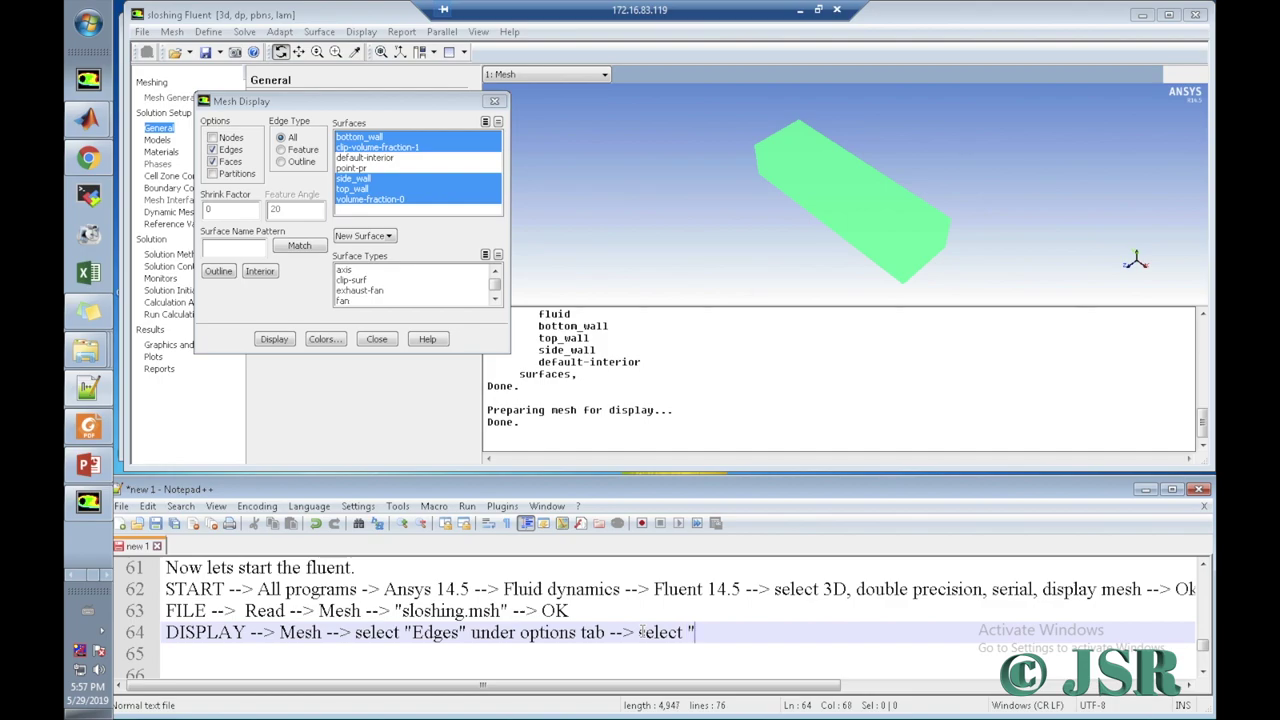
pyautogui.write('outline " under ')
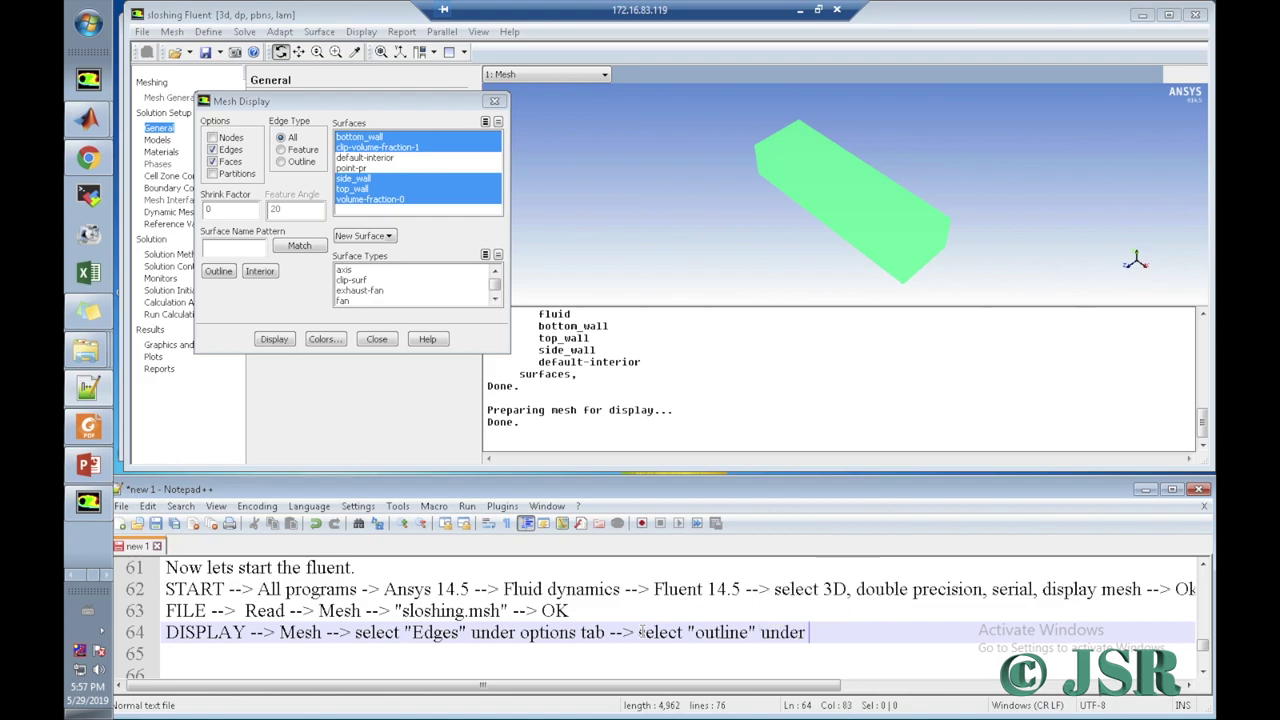
pyautogui.write('Ed')
pyautogui.write('ge')
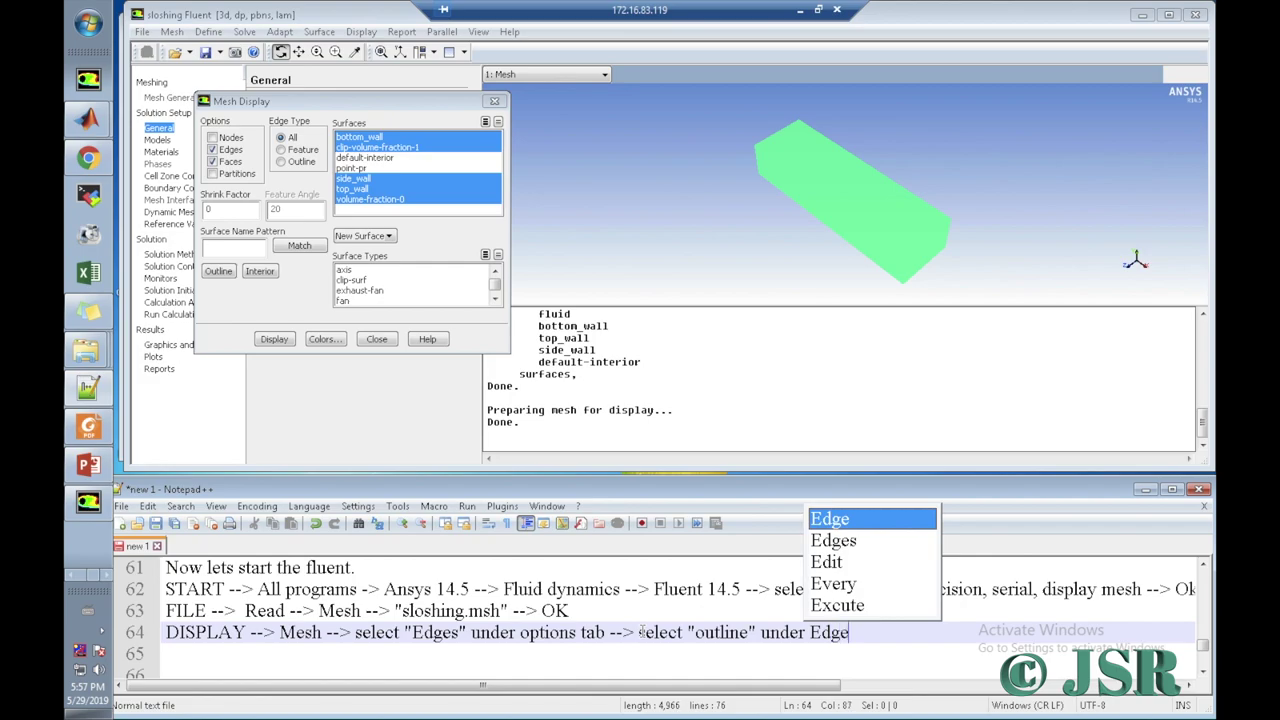
pyautogui.write(' Type ')
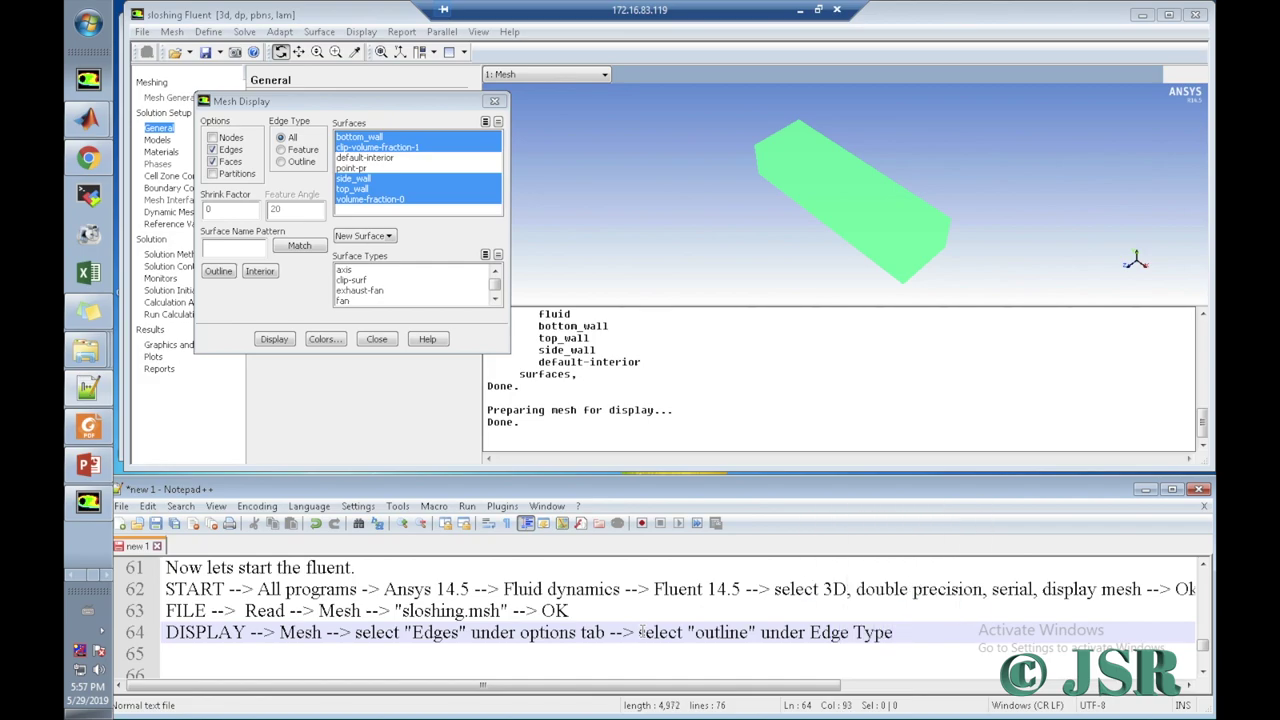
pyautogui.write('-->')
pyautogui.click(301, 162)
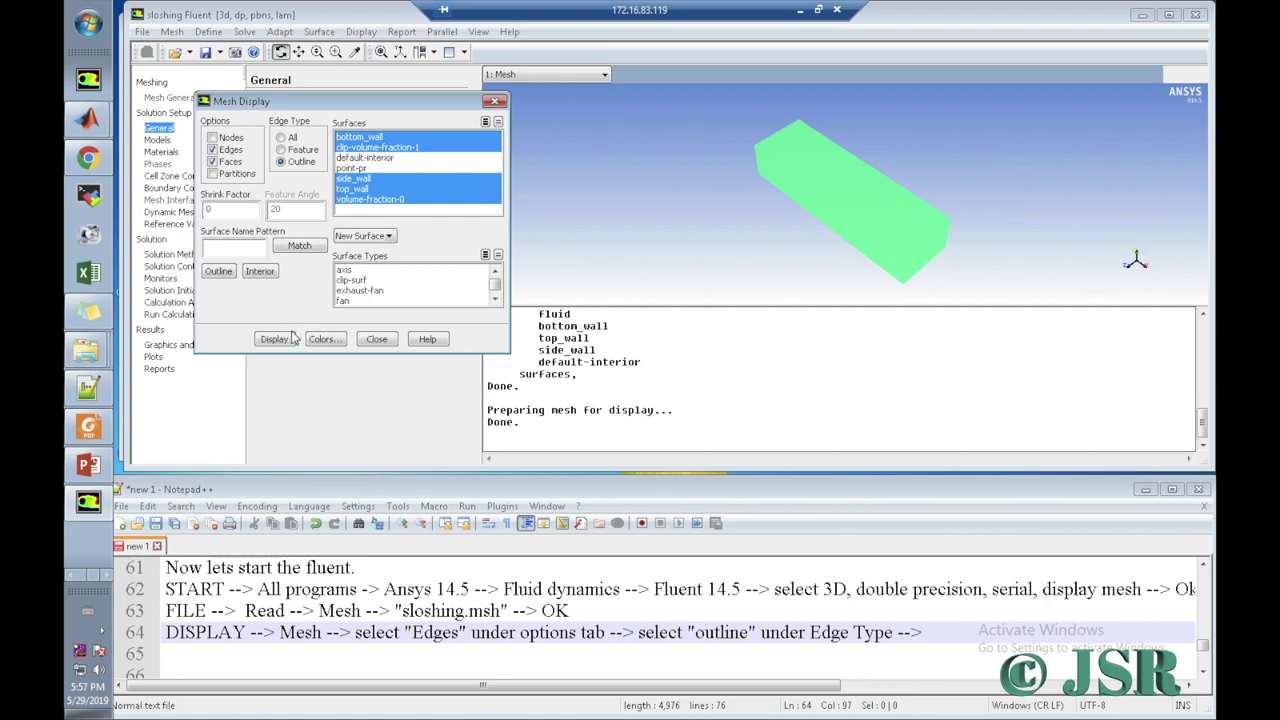
# Step: Append "display" to the DISPLAY line in the notes and display the Fluent mesh as outline edges with Faces disabled
pyautogui.click(936, 632)
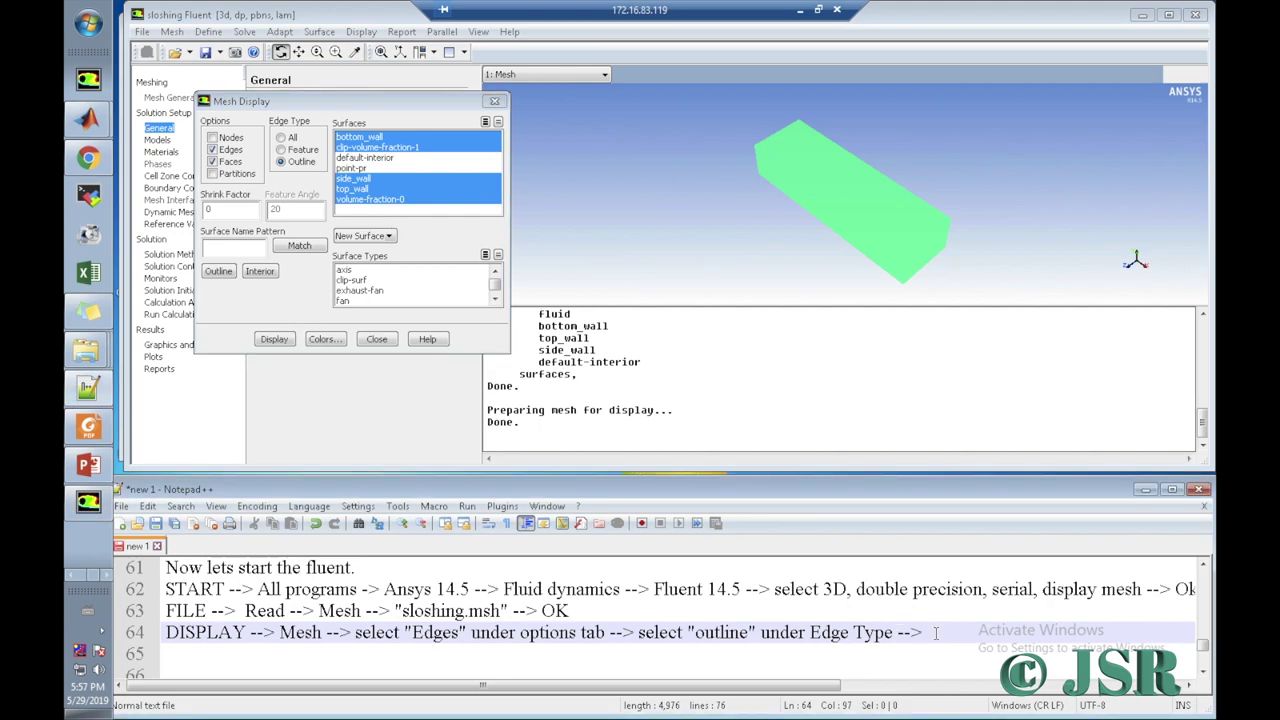
pyautogui.write('display')
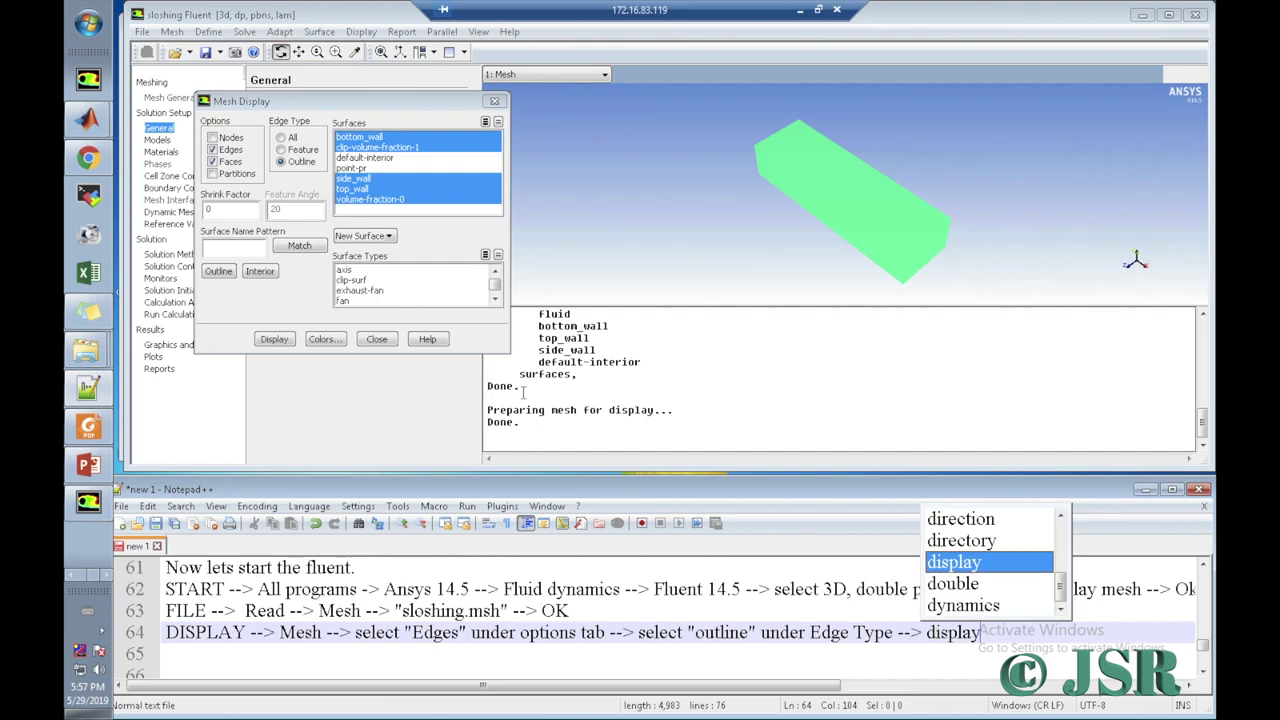
pyautogui.click(289, 340)
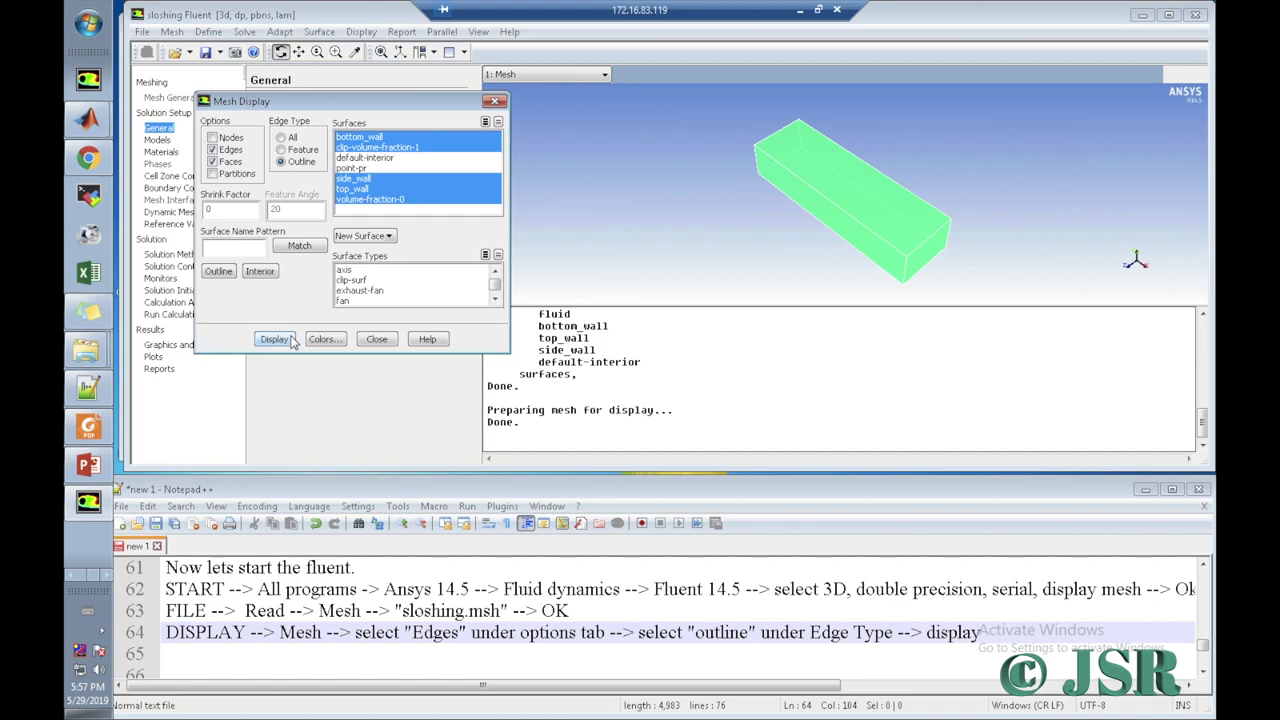
pyautogui.click(212, 161)
pyautogui.click(270, 341)
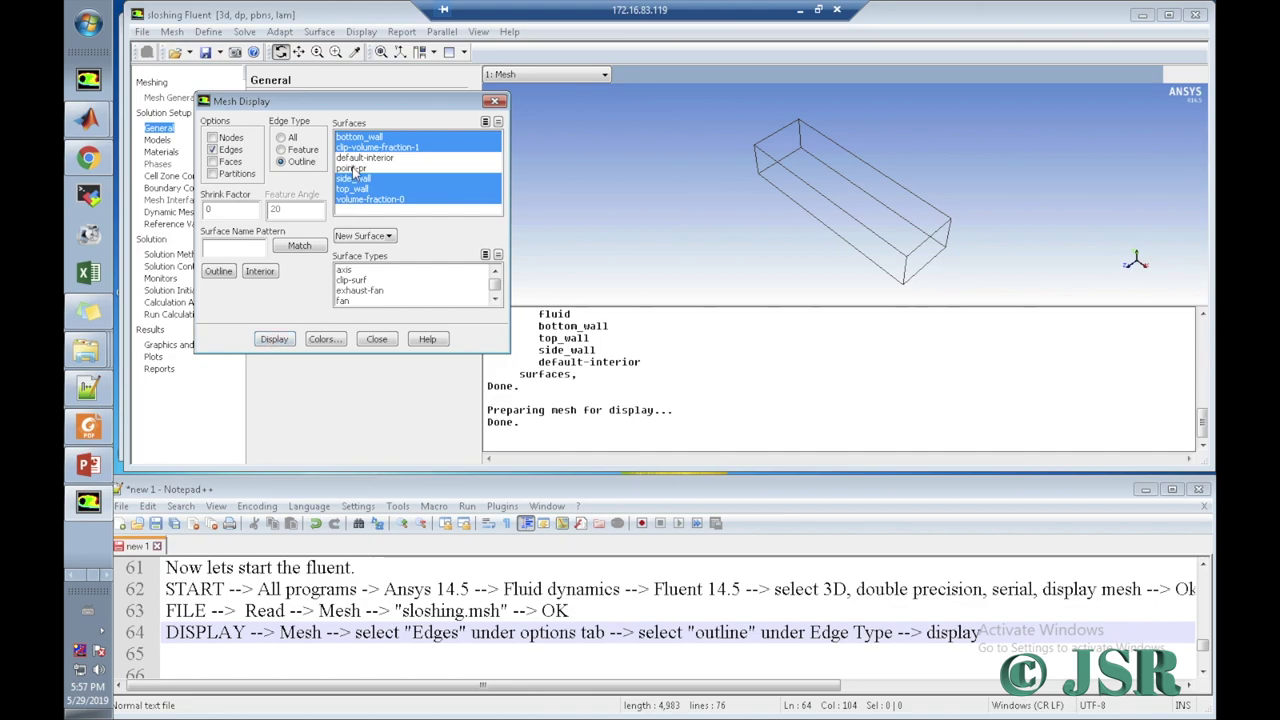
# Step: Delete the point-pr surface through the point surface manager, redisplay the mesh and close the Mesh Display settings
pyautogui.click(389, 237)
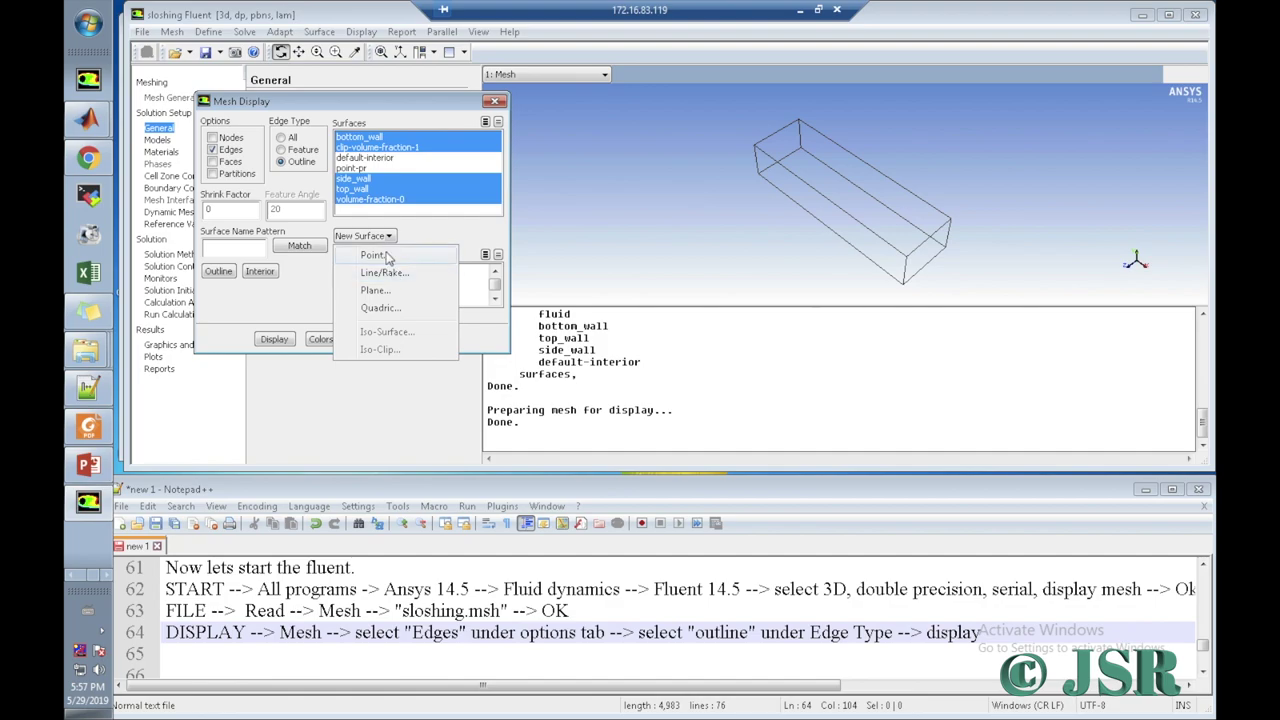
pyautogui.click(386, 256)
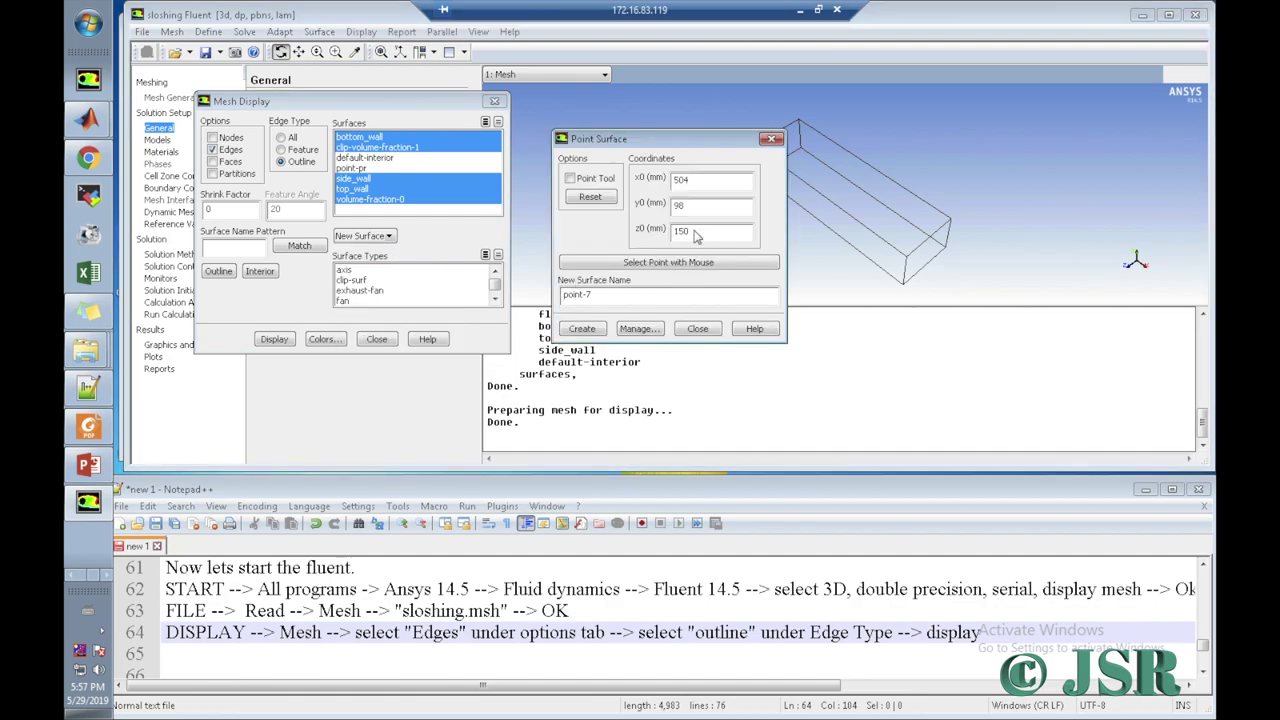
pyautogui.click(640, 328)
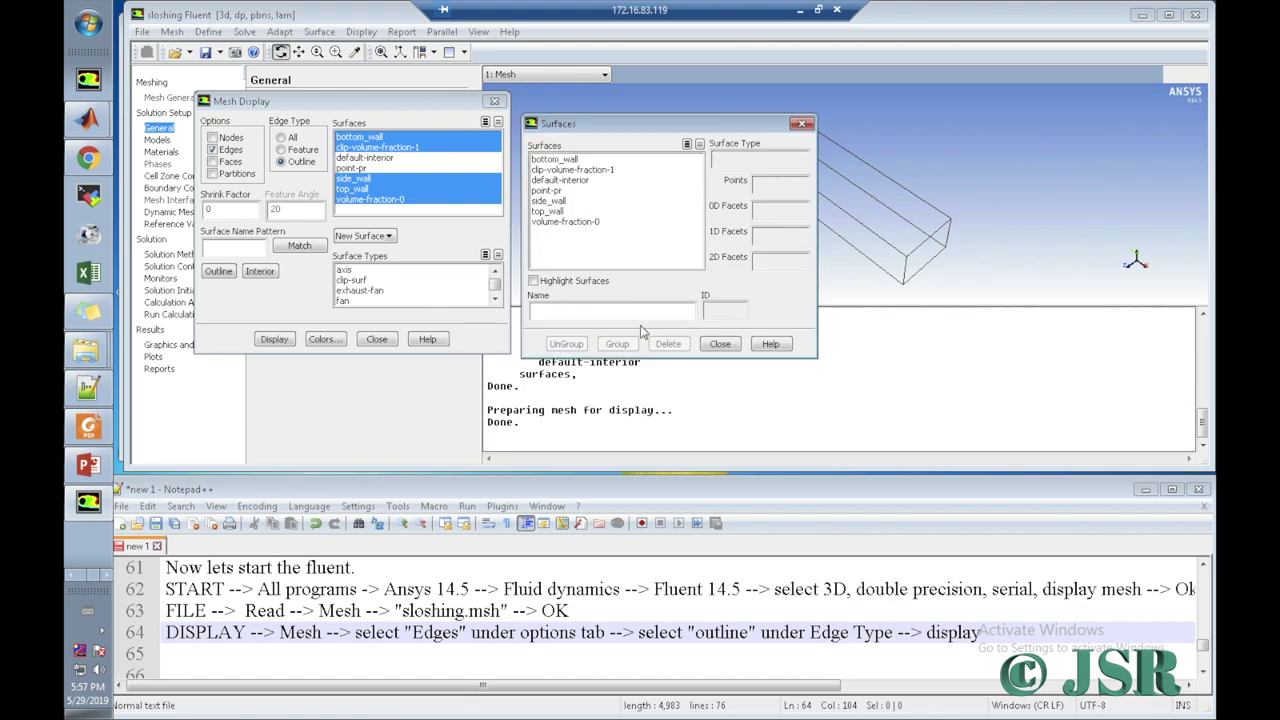
pyautogui.click(556, 190)
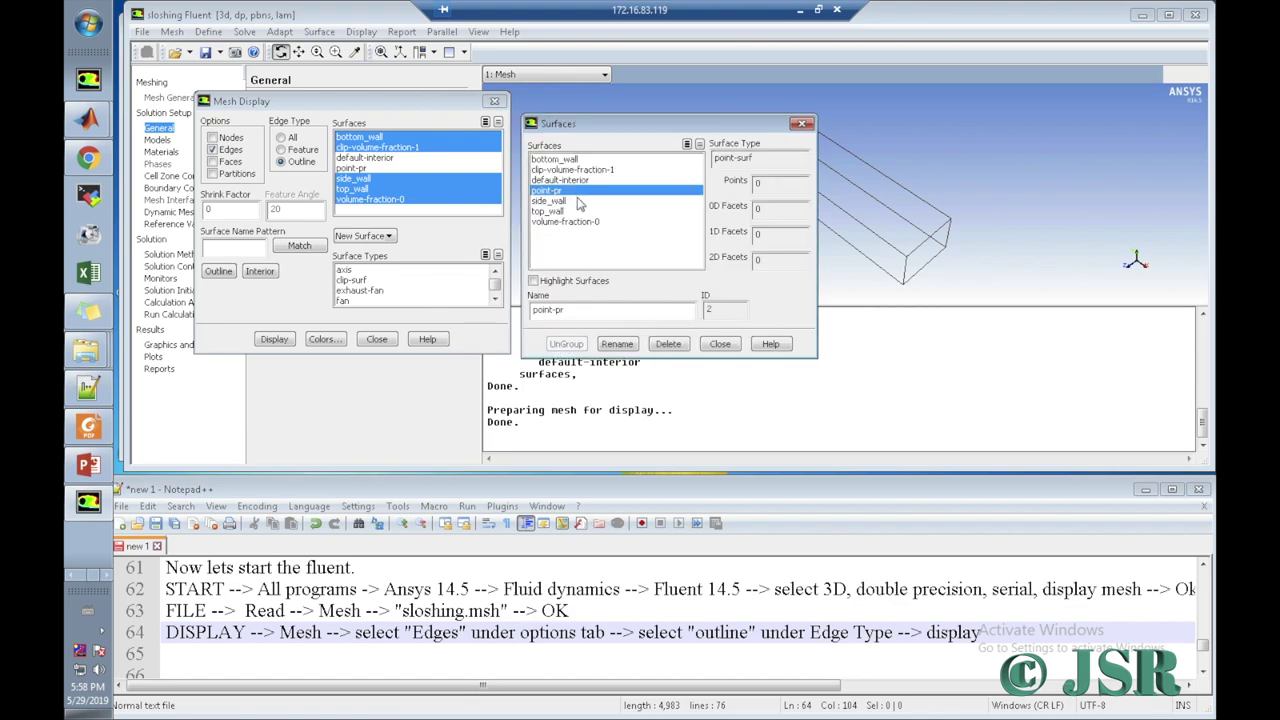
pyautogui.click(676, 345)
pyautogui.click(720, 344)
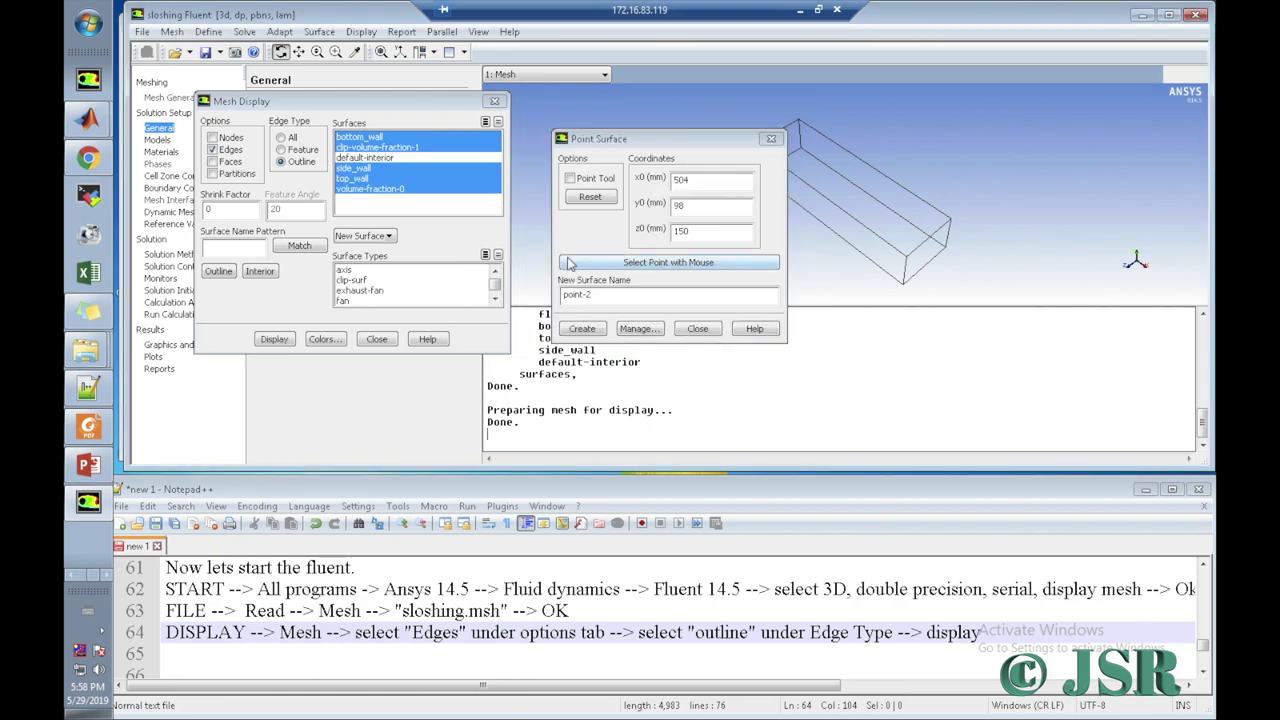
pyautogui.click(692, 332)
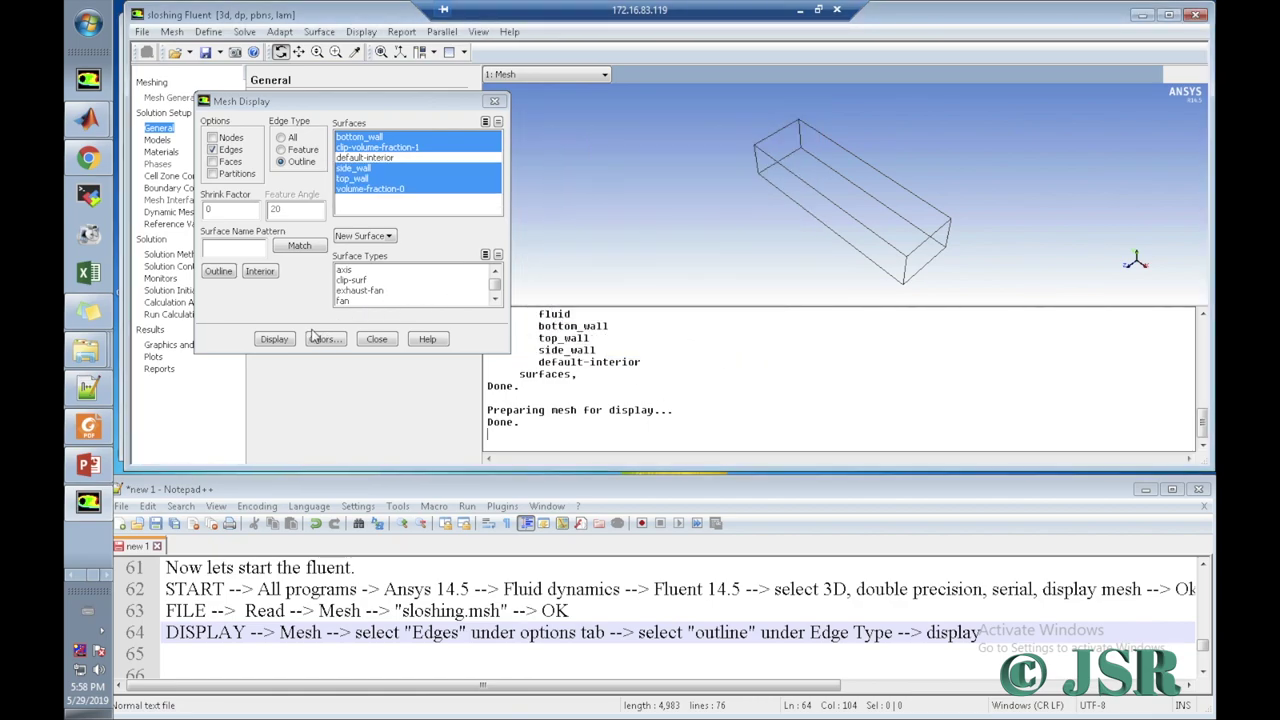
pyautogui.click(278, 339)
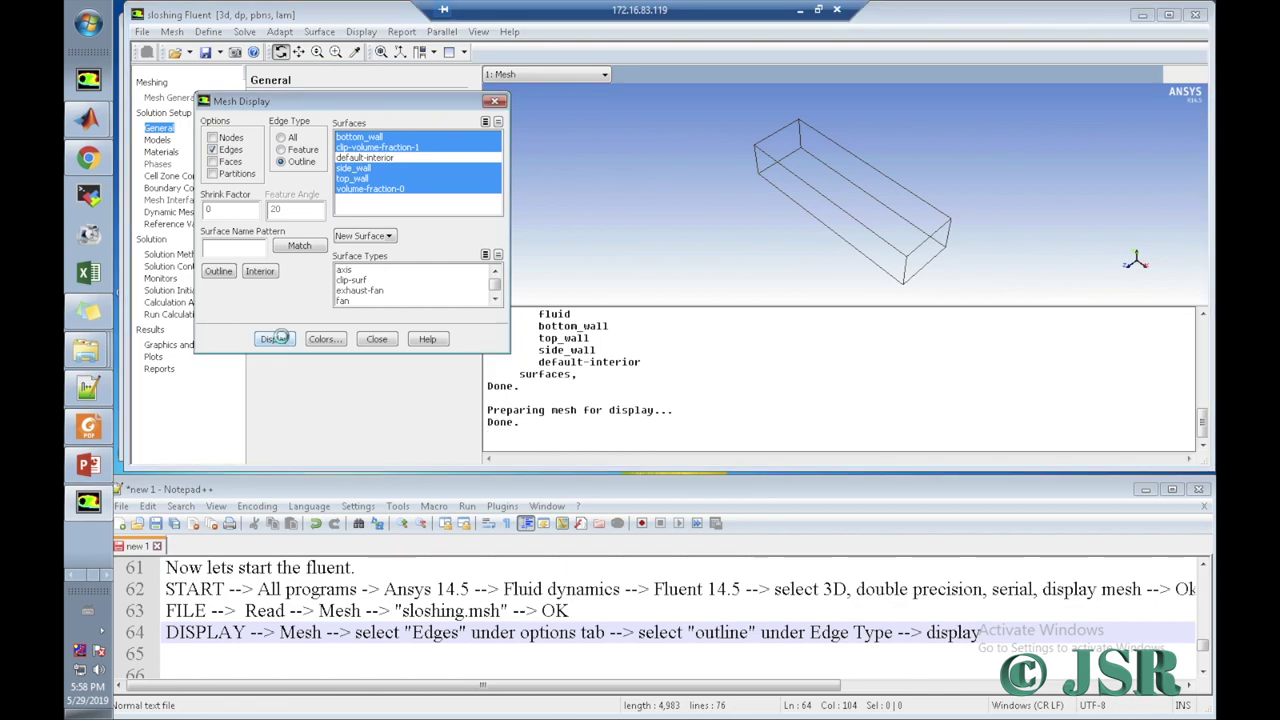
pyautogui.click(376, 339)
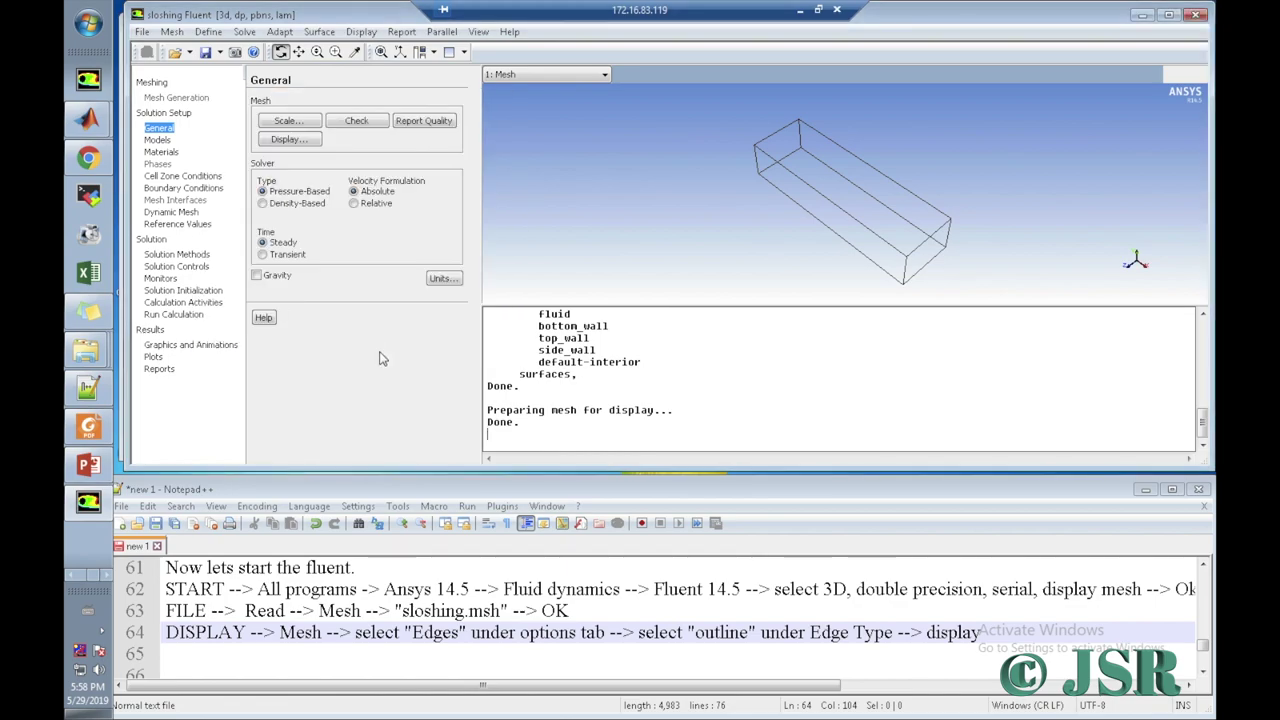
# Step: Start a new line in the notes below the DISPLAY line with "GENERAL -->"
pyautogui.click(995, 632)
pyautogui.press('Return')
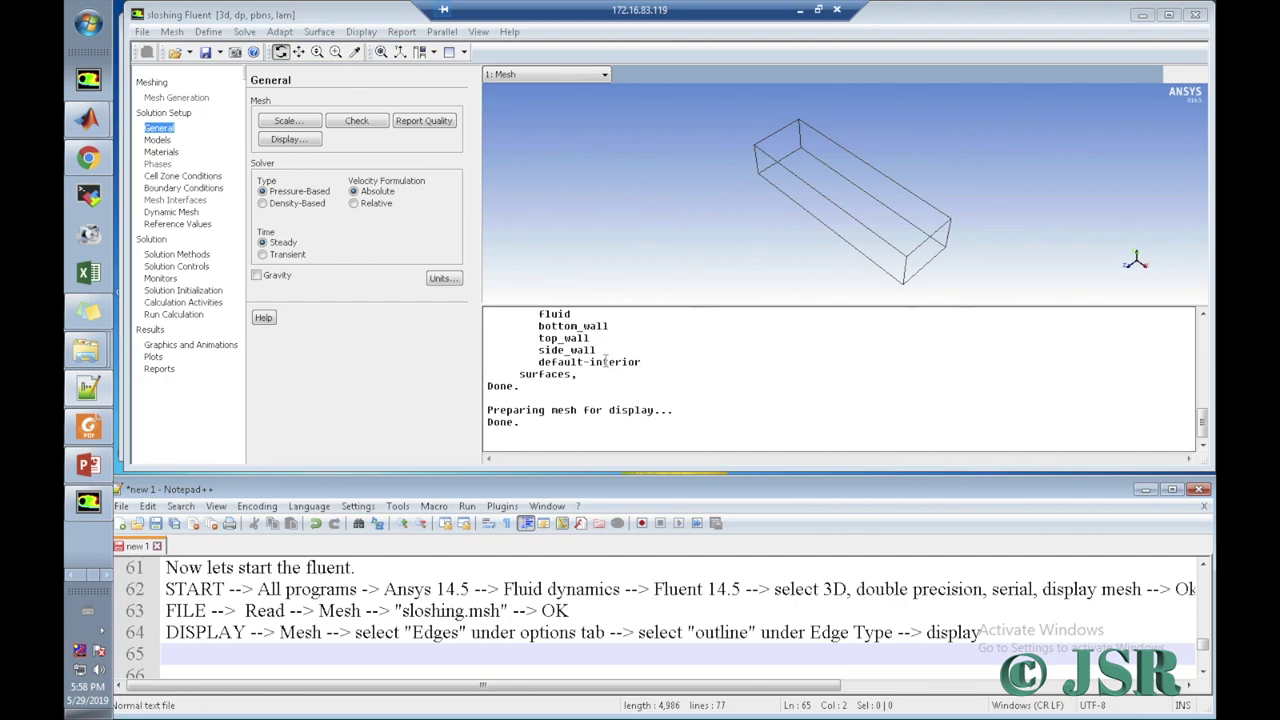
pyautogui.write('Gen')
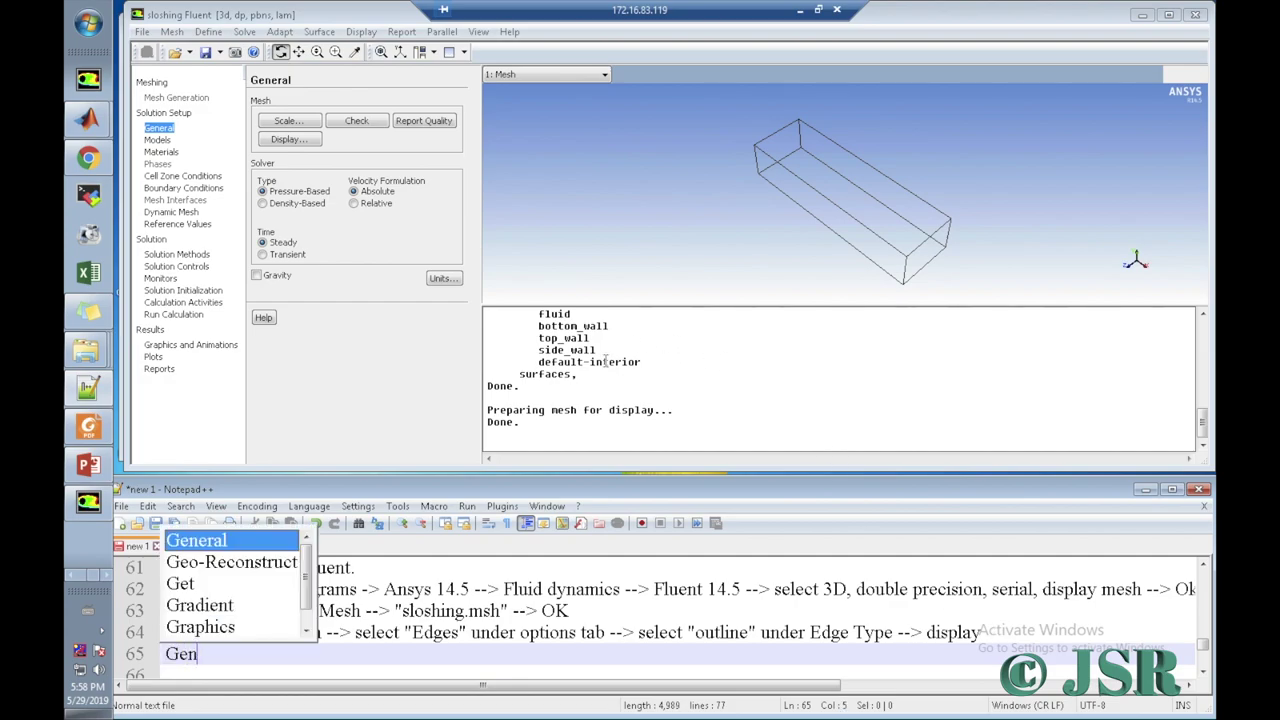
pyautogui.write('eral --')
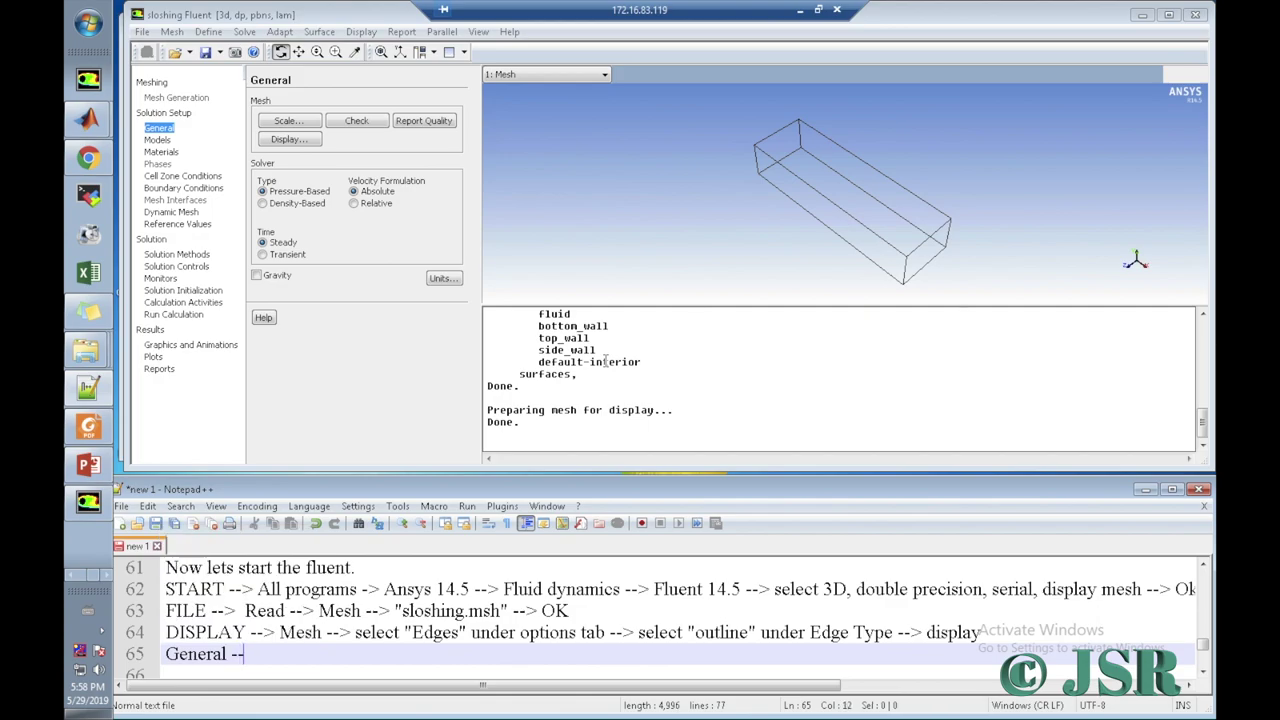
pyautogui.press('BackSpace')
pyautogui.press('BackSpace')
pyautogui.press('BackSpace')
pyautogui.press('BackSpace')
pyautogui.press('BackSpace')
pyautogui.press('BackSpace')
pyautogui.press('BackSpace')
pyautogui.press('BackSpace')
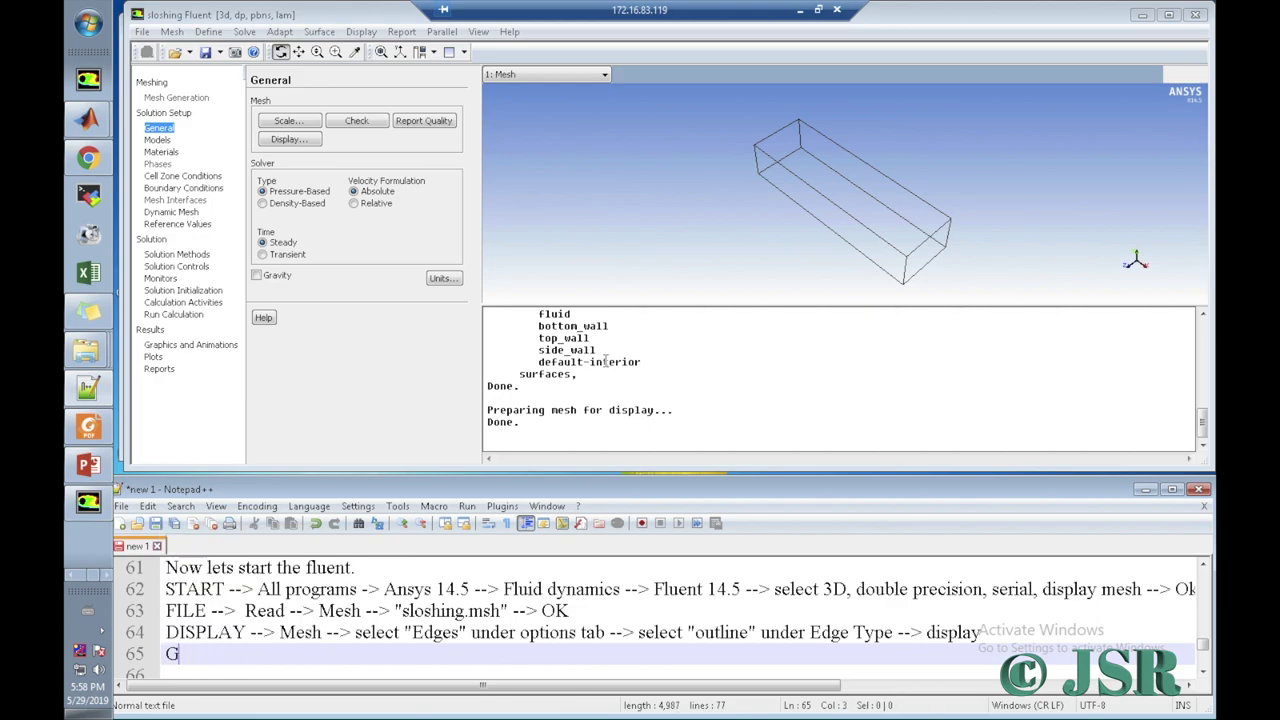
pyautogui.write('ENERAL --> ')
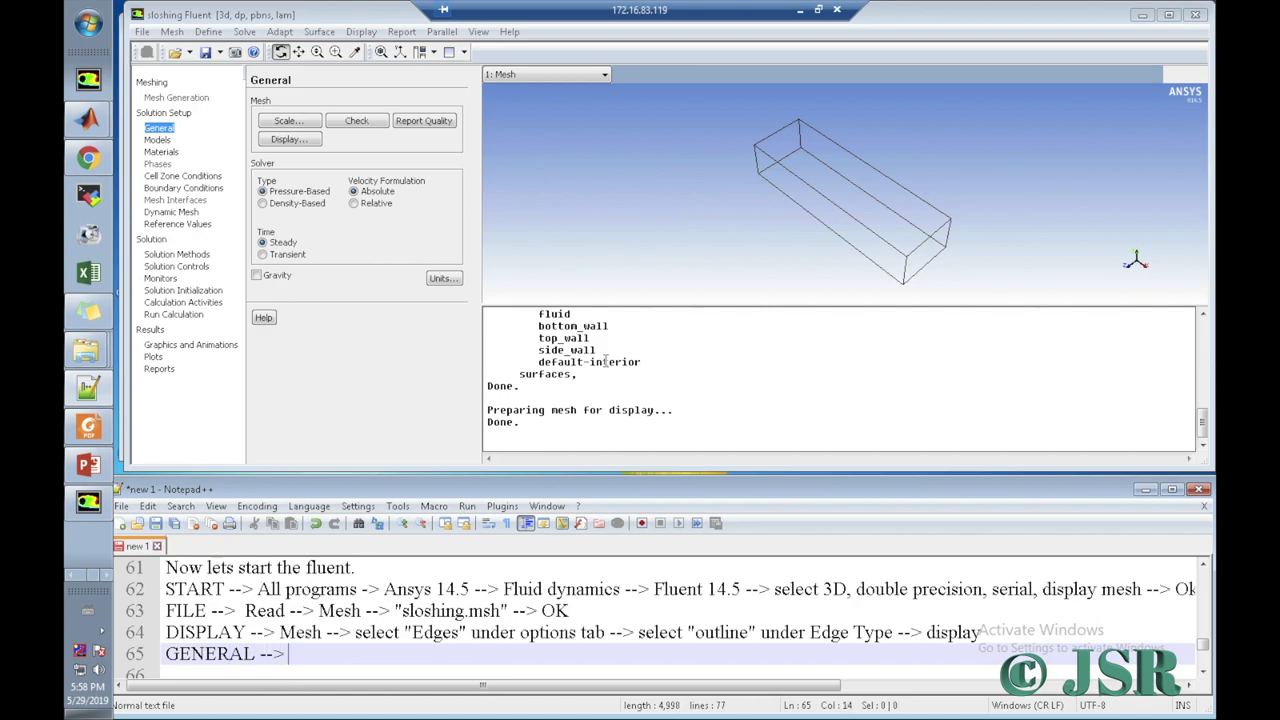
# Step: Complete the GENERAL line in the notes with "Type as "Press. based", Time as "Transient", Gravity as (0,0,-9.80)"
pyautogui.write('Type as "Pr')
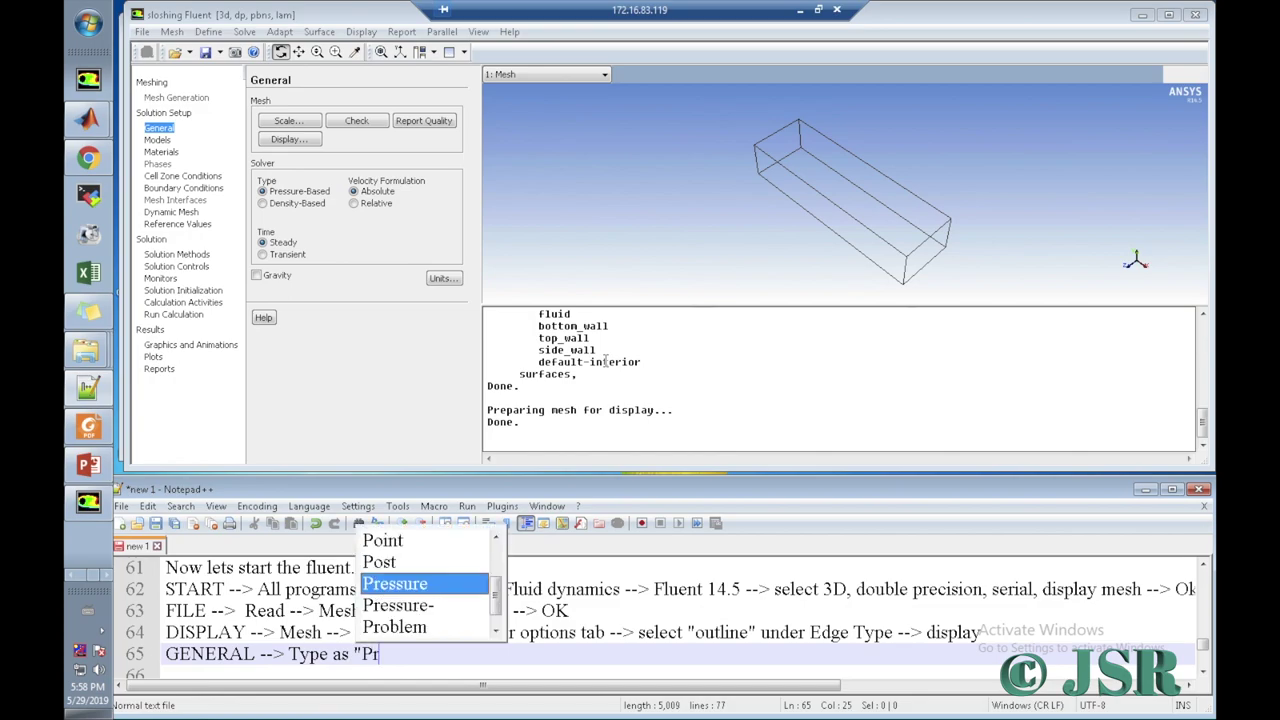
pyautogui.write('ess. ')
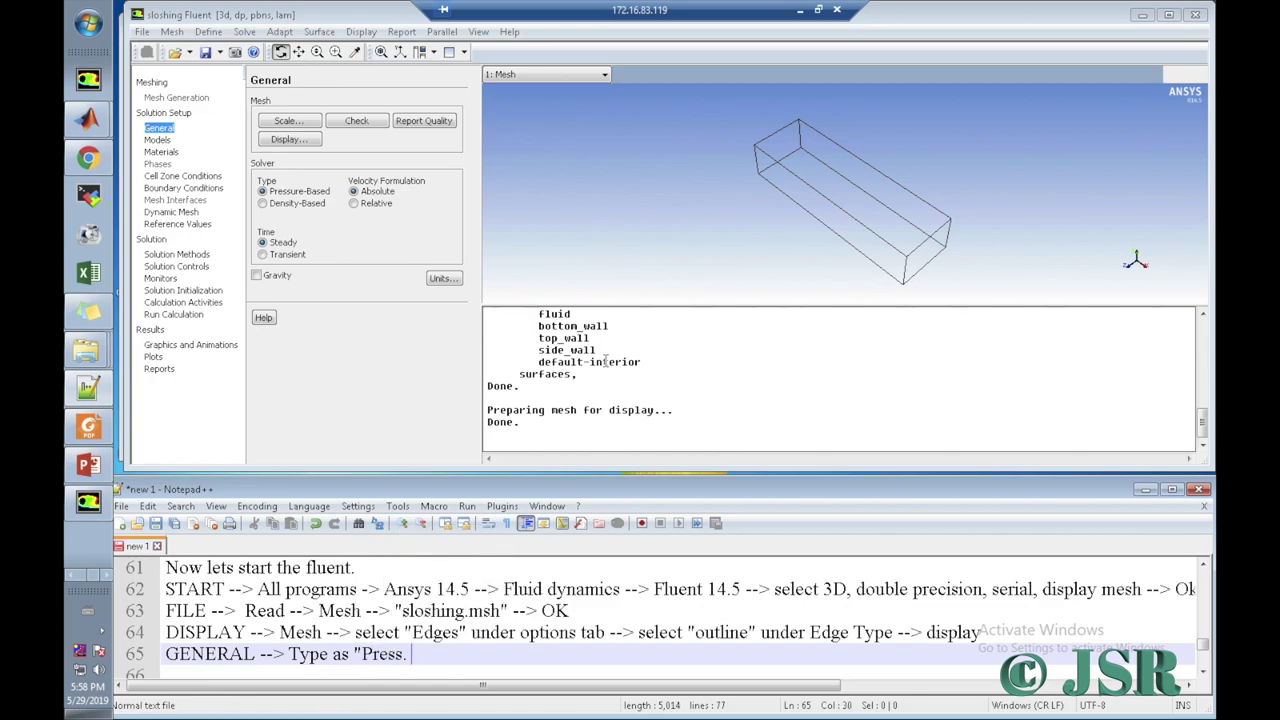
pyautogui.write('based", Ti')
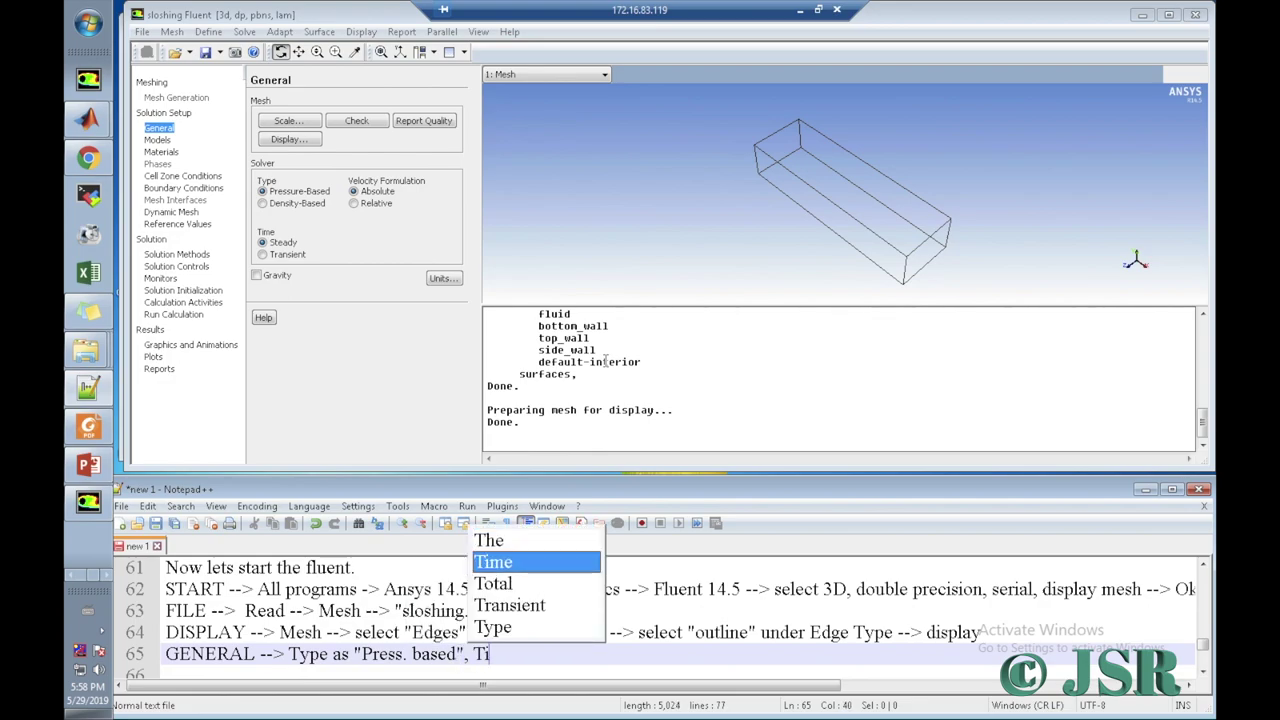
pyautogui.write('me as "Transient')
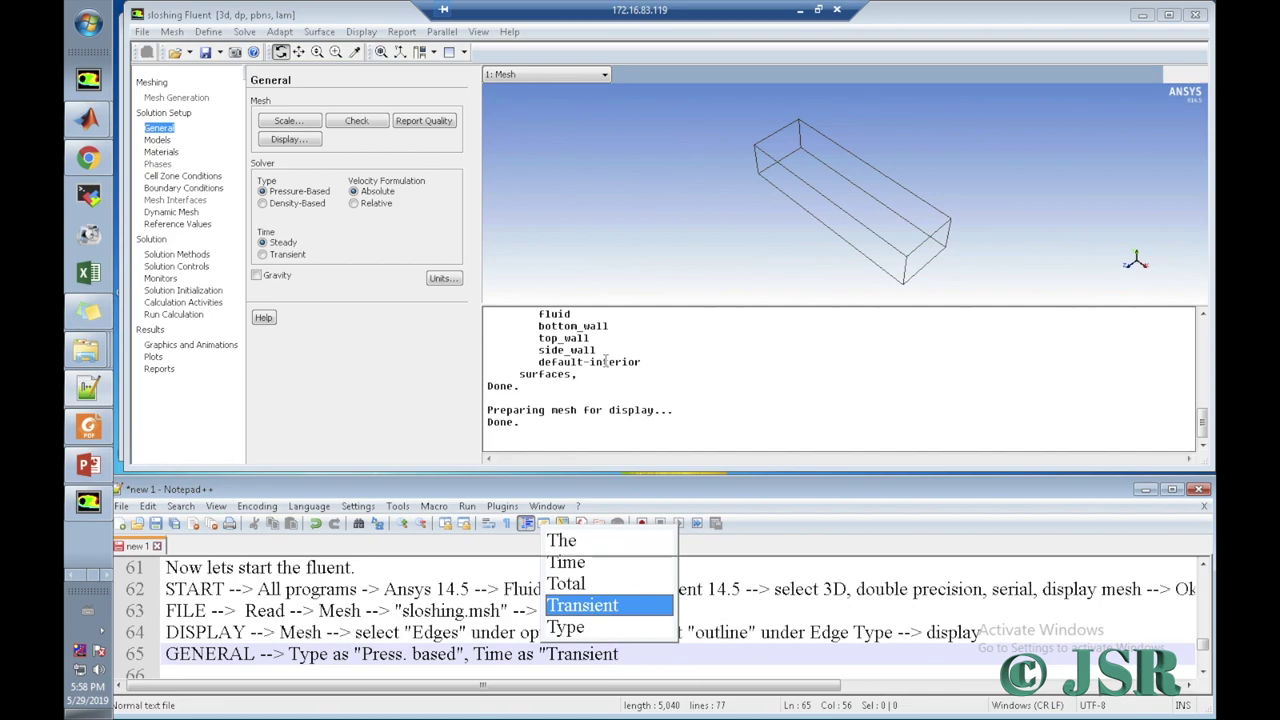
pyautogui.write('", Gra')
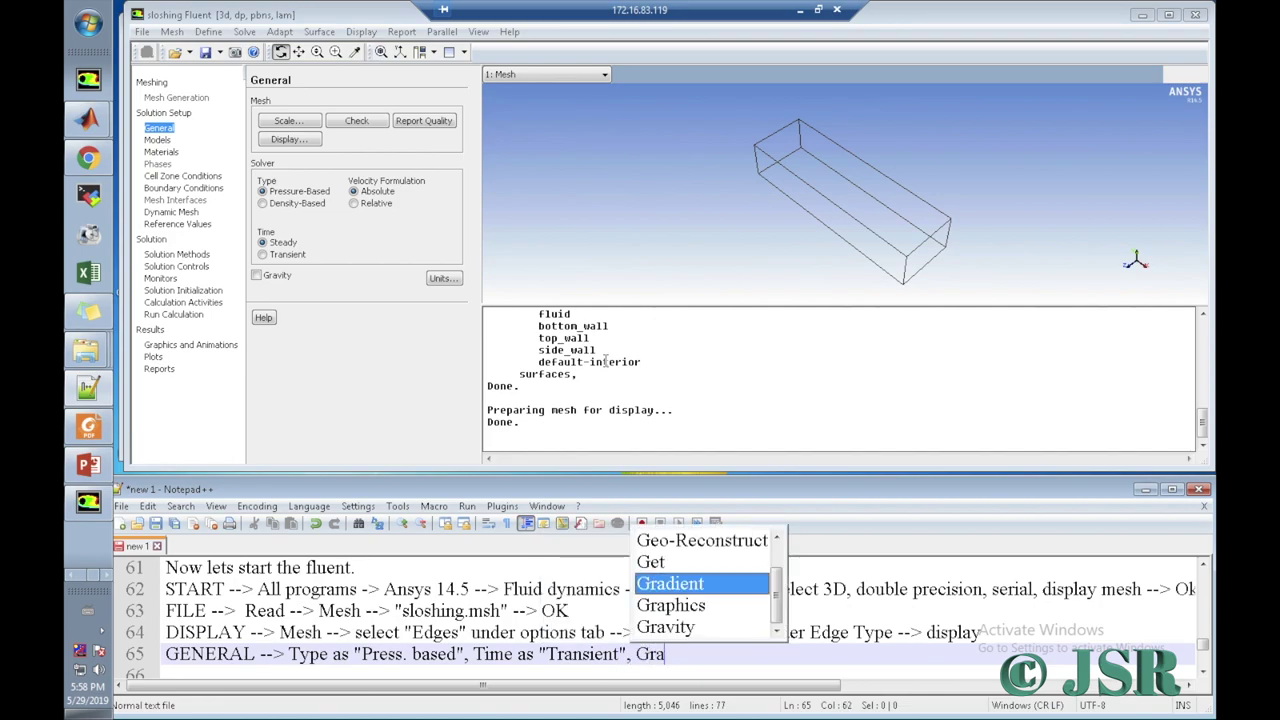
pyautogui.write('vity')
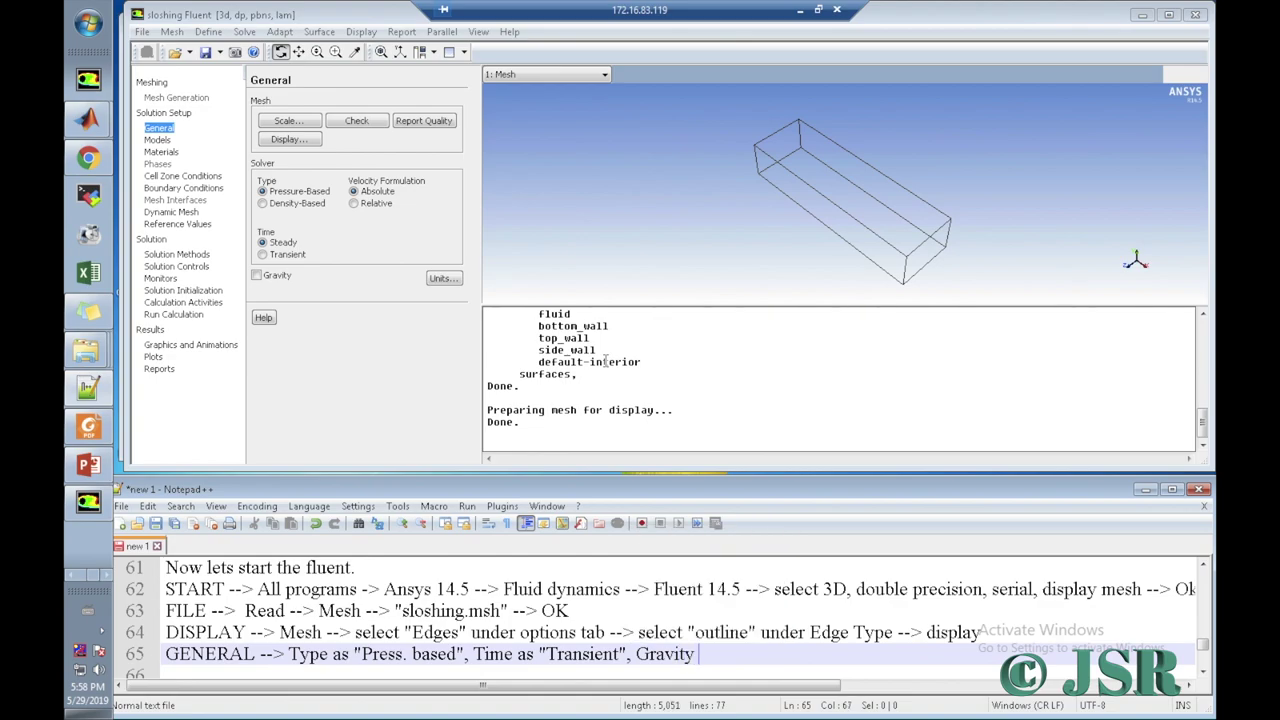
pyautogui.write(' as')
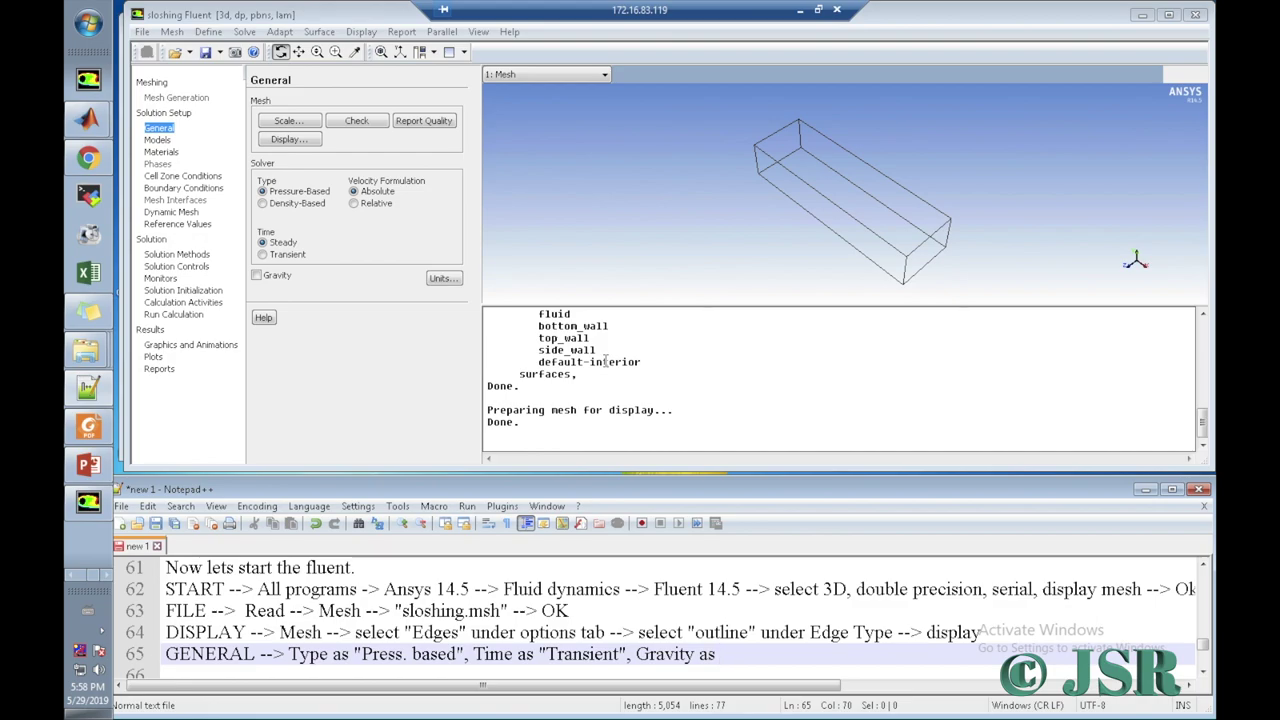
pyautogui.write(' (0,0,-9.80)')
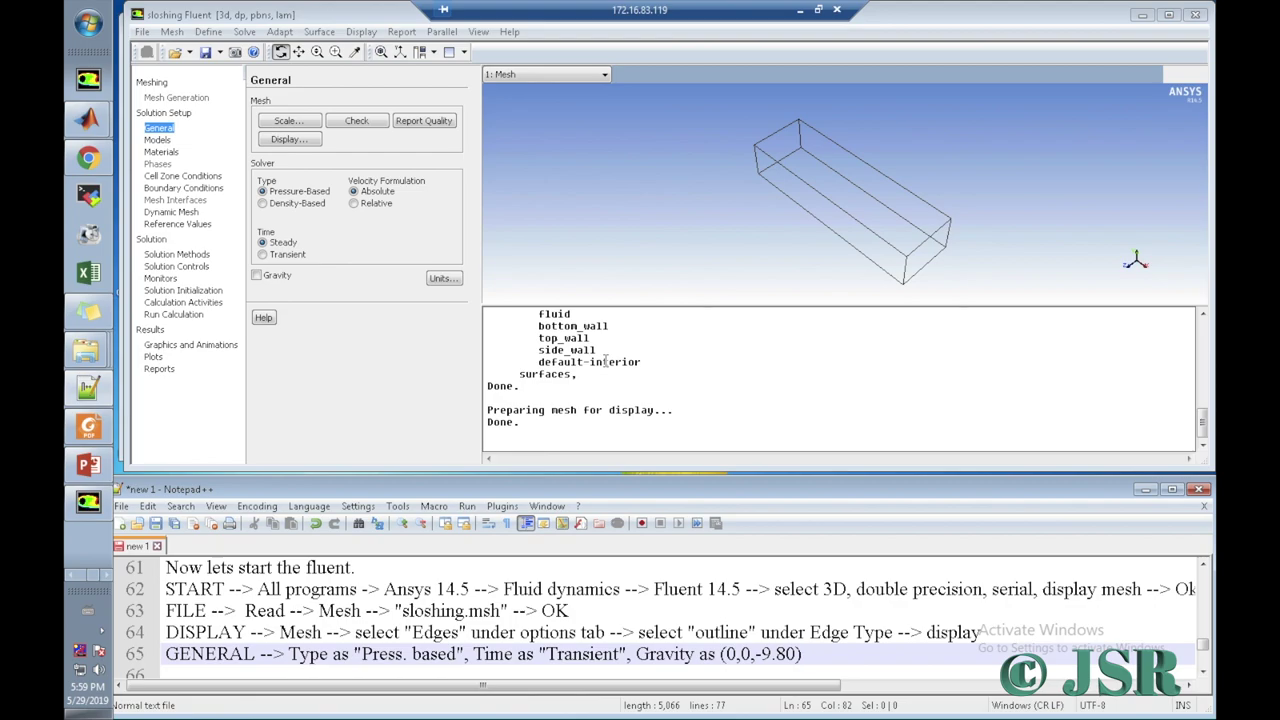
# Step: Enable gravity in Fluent with acceleration X 0, Y 0, Z -9.80 m/s2, and add a new line below GENERAL in the notes
pyautogui.click(268, 275)
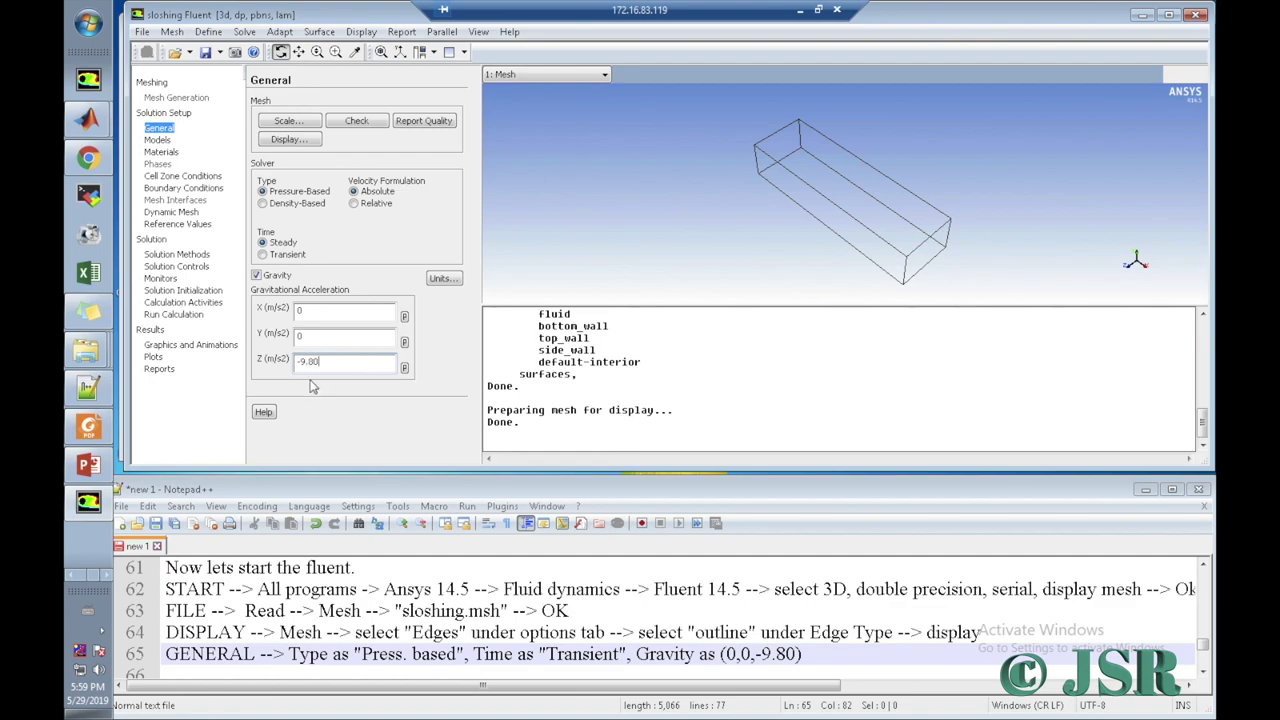
pyautogui.click(830, 653)
pyautogui.press('Return')
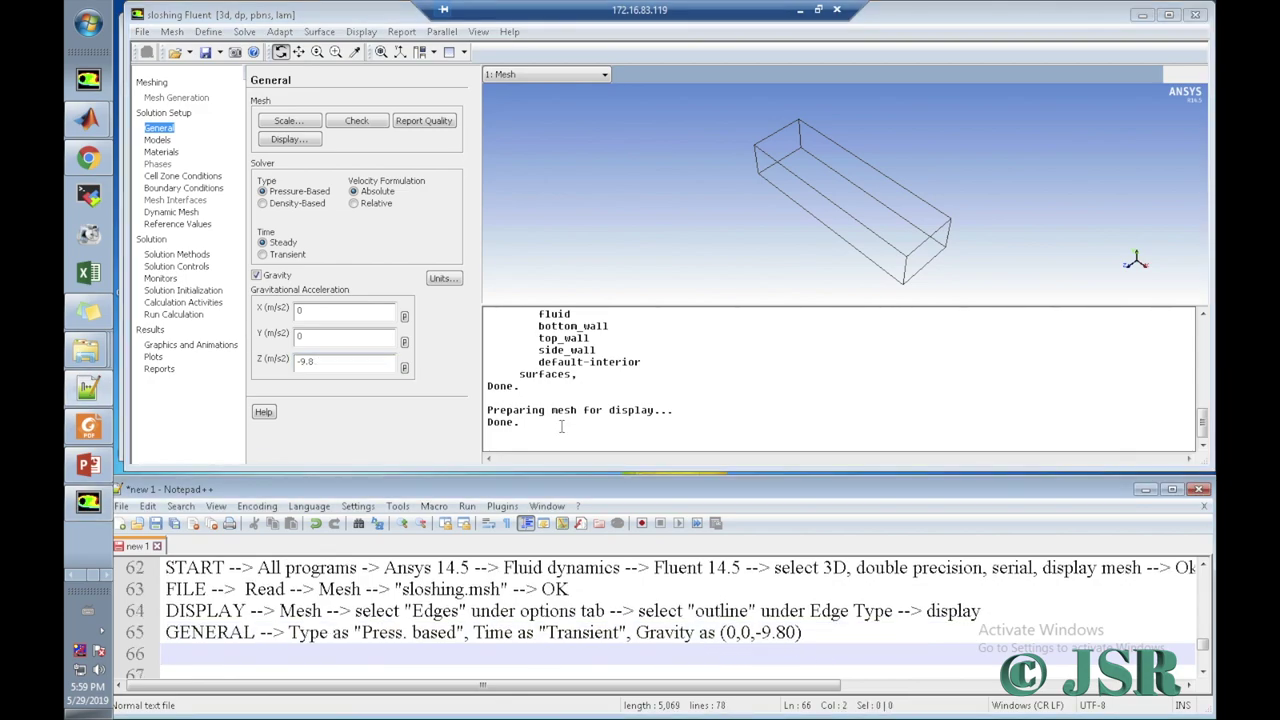
# Step: Set the Fluent solver type to Pressure-Based and the time to Transient, keeping gravity enabled
pyautogui.click(265, 193)
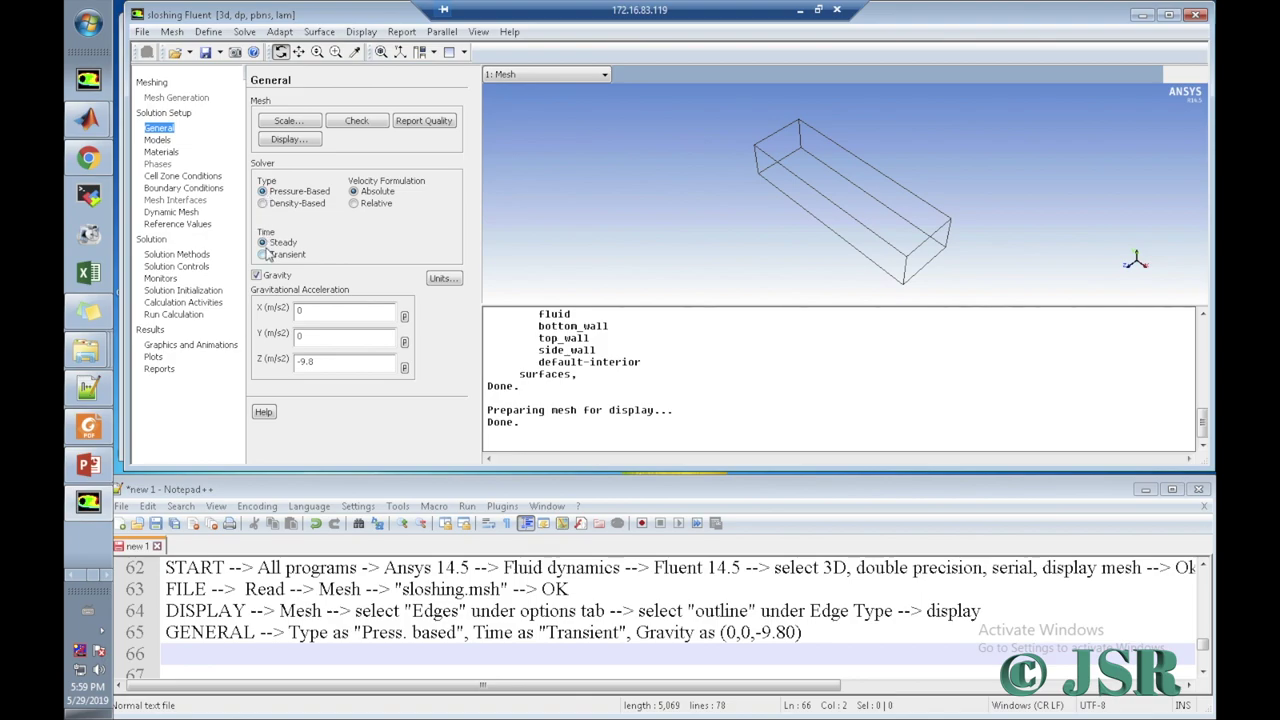
pyautogui.click(263, 254)
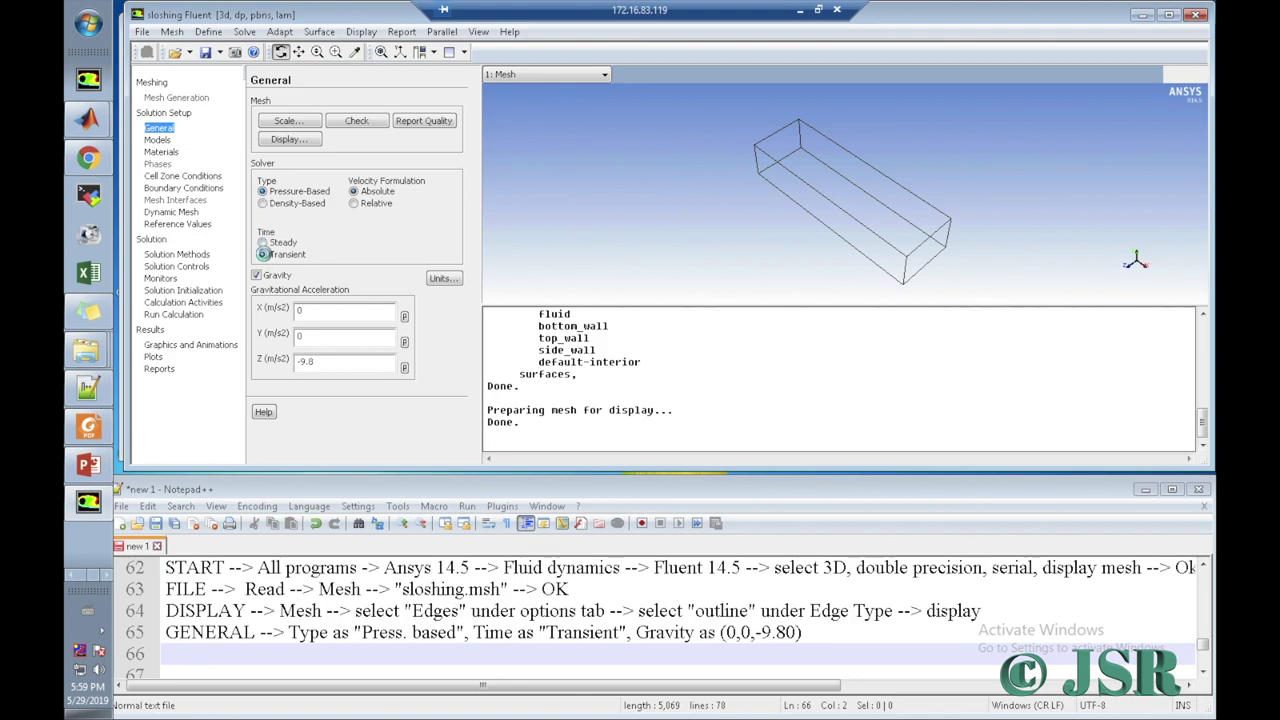
pyautogui.click(257, 276)
pyautogui.click(257, 276)
# Step: Show the Models settings in Fluent and write "MODELS --> Multiphase" on the new line of the notes
pyautogui.click(158, 140)
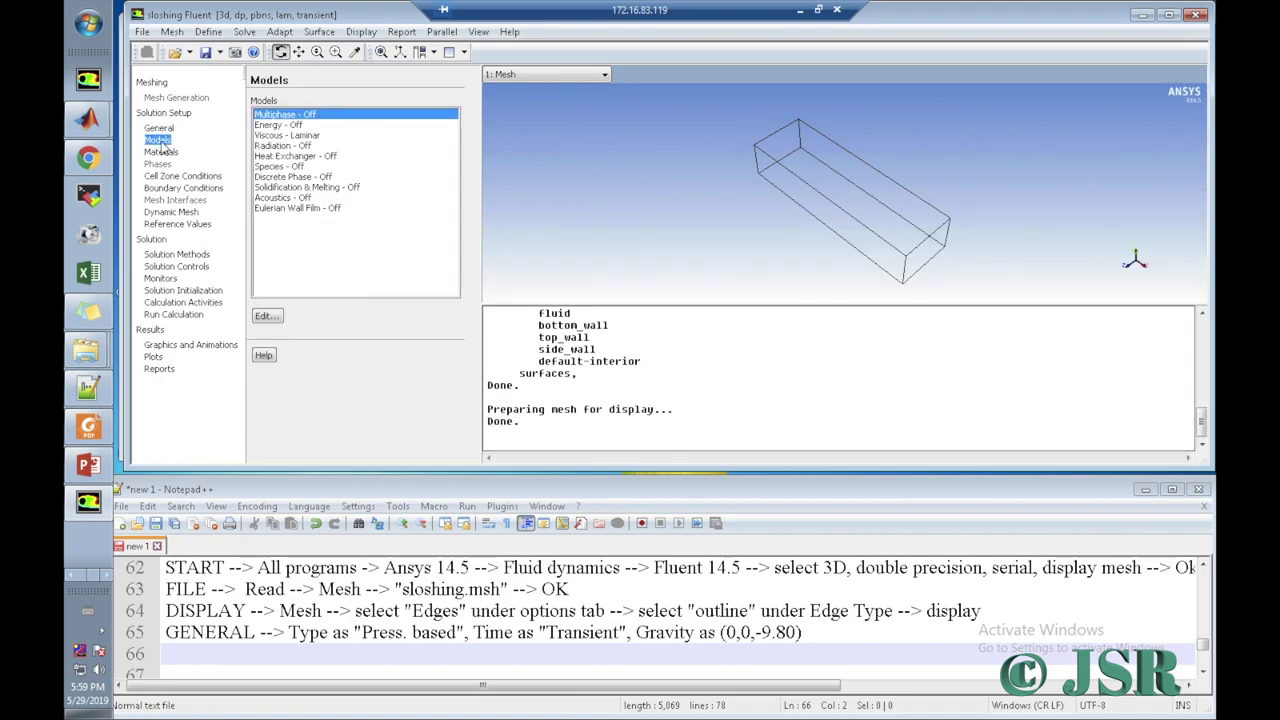
pyautogui.click(370, 649)
pyautogui.write('Mo')
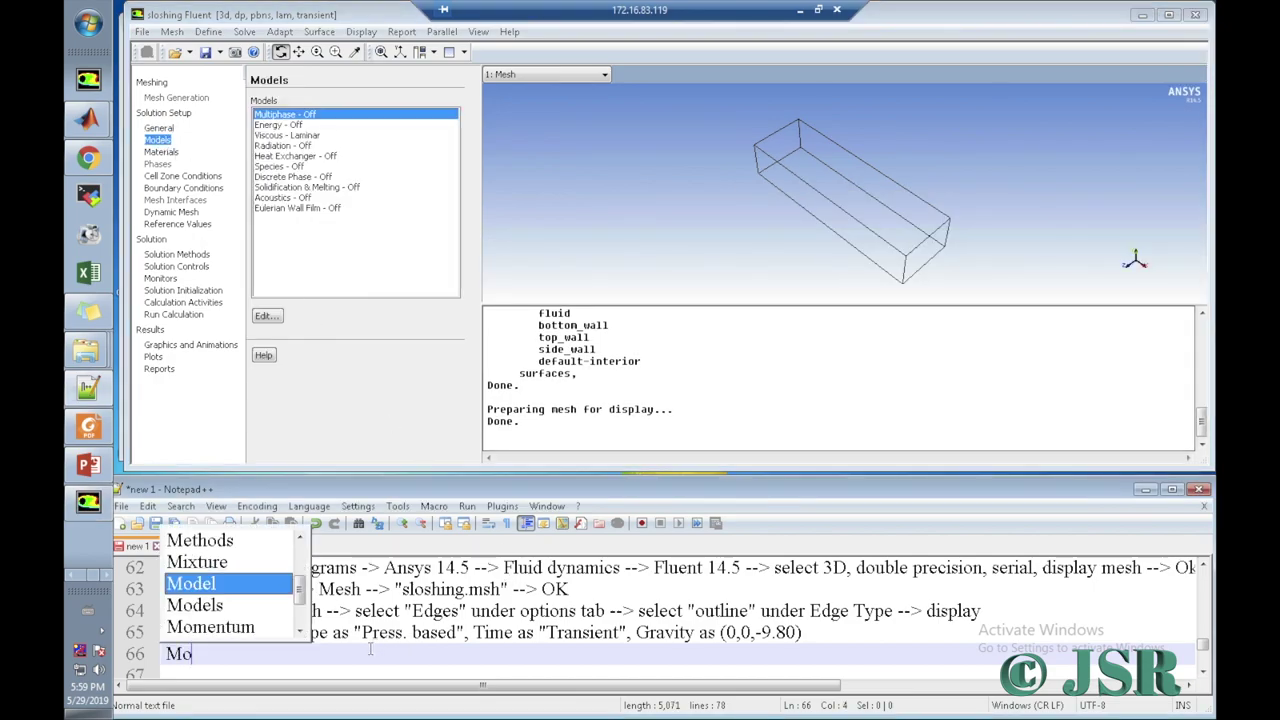
pyautogui.press('BackSpace')
pyautogui.write('ODELS')
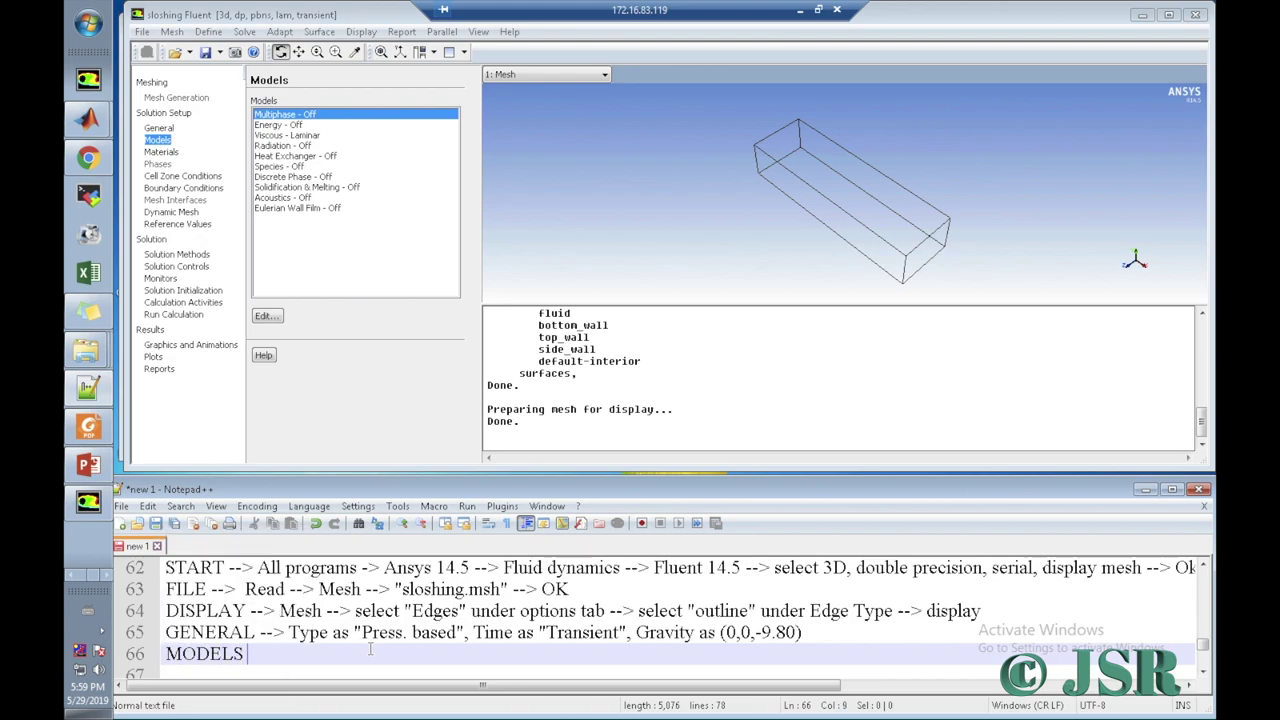
pyautogui.write(' --> M')
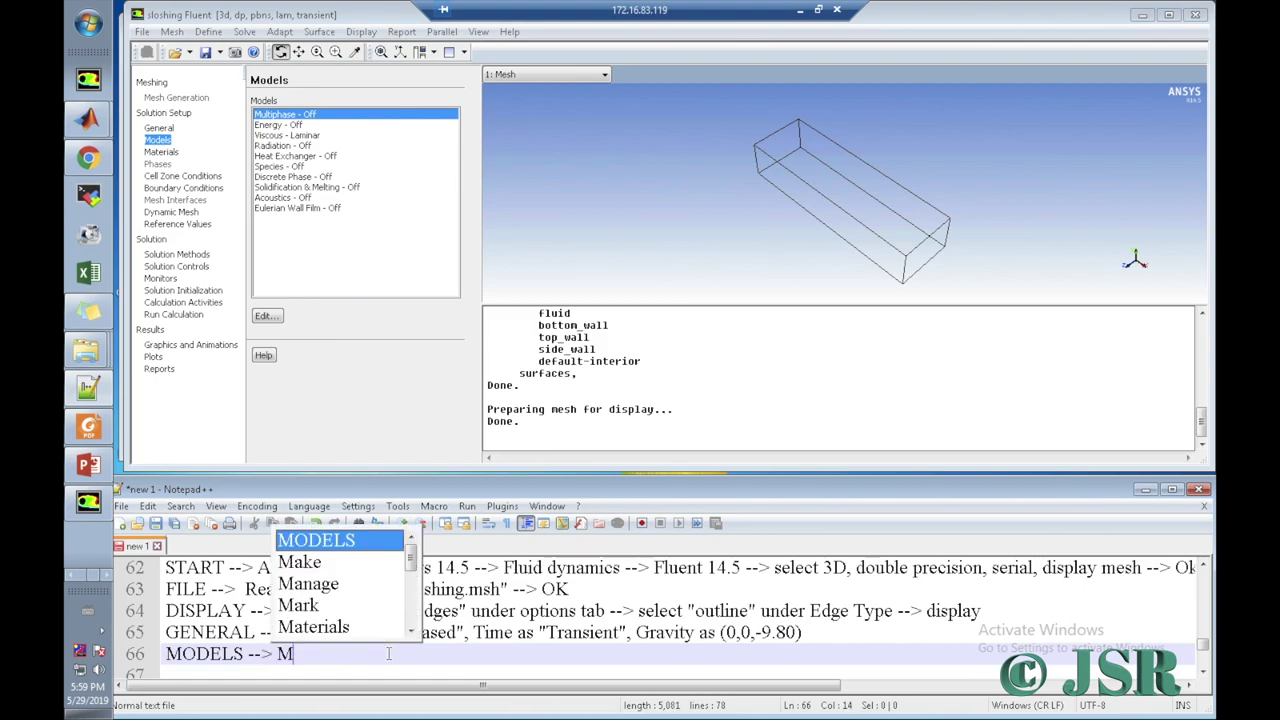
pyautogui.write('ultip')
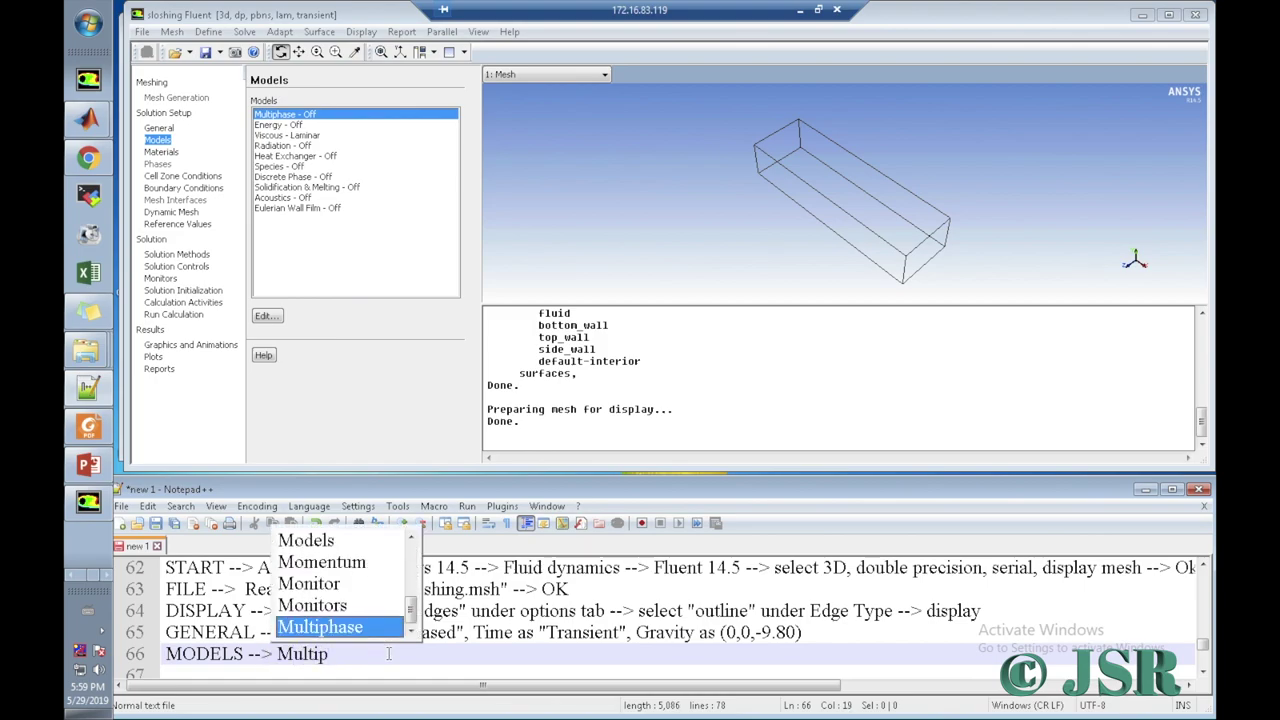
pyautogui.write('hase s')
pyautogui.press('BackSpace')
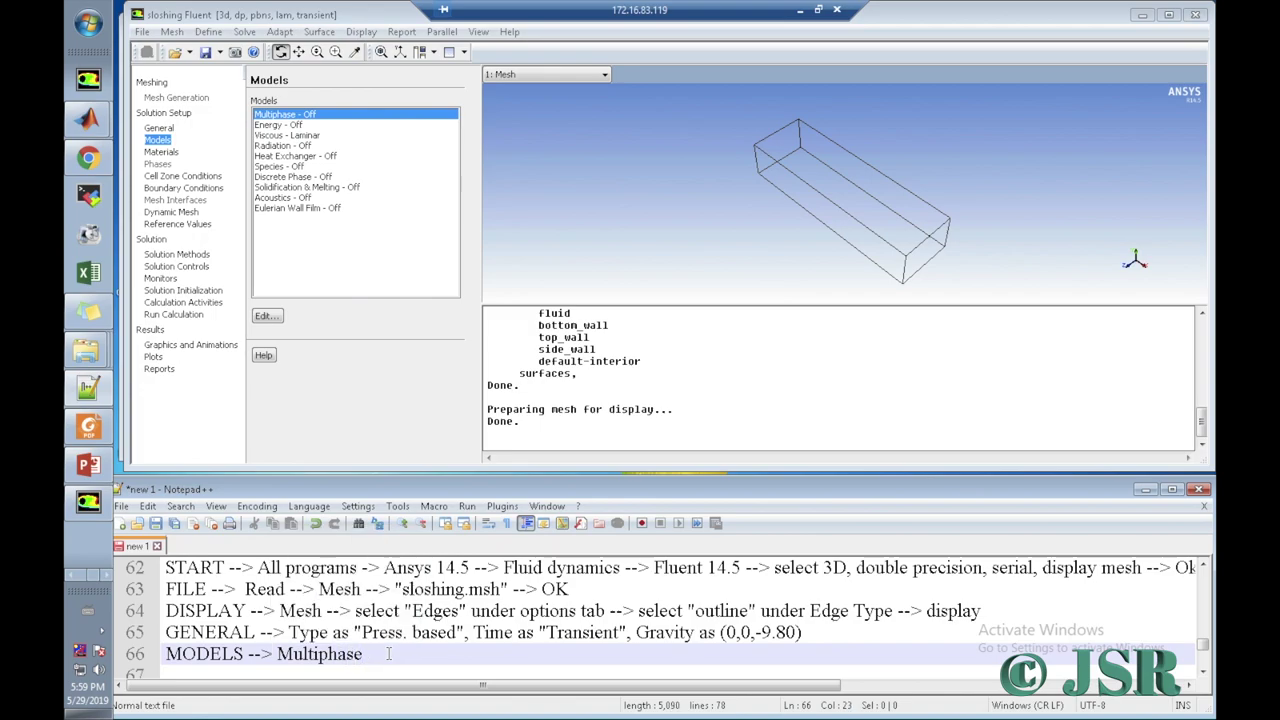
# Step: Extend the MODELS line in the notes with "--> Edit --> Volume of Fluid -->"
pyautogui.write('--> Edit -->')
pyautogui.write('V')
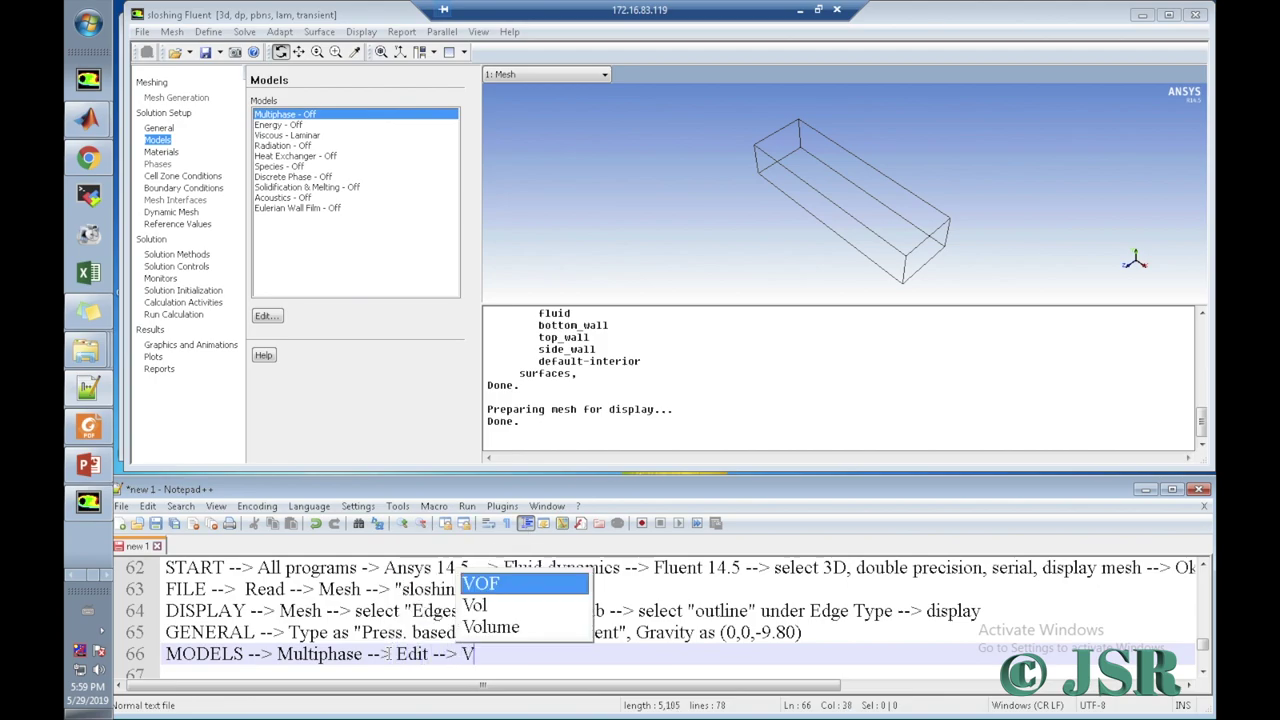
pyautogui.write('olume fo F')
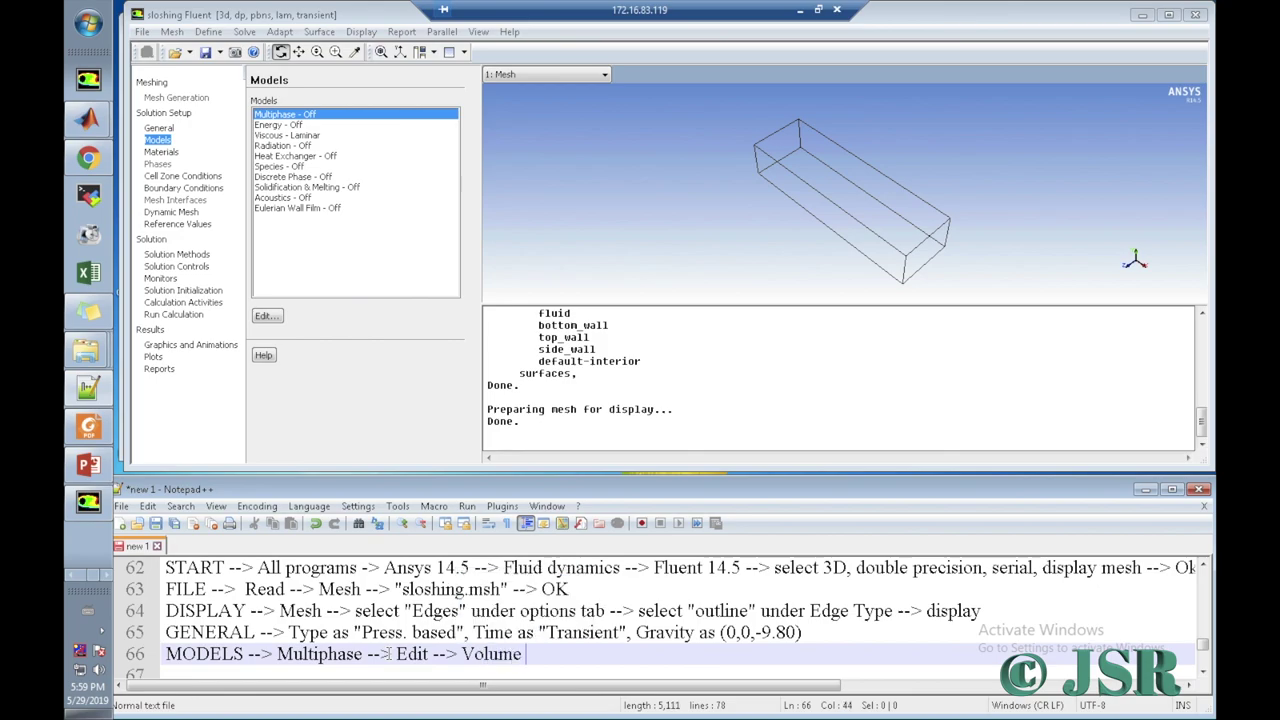
pyautogui.press('BackSpace')
pyautogui.press('BackSpace')
pyautogui.press('BackSpace')
pyautogui.press('BackSpace')
pyautogui.write('of Fluid -->')
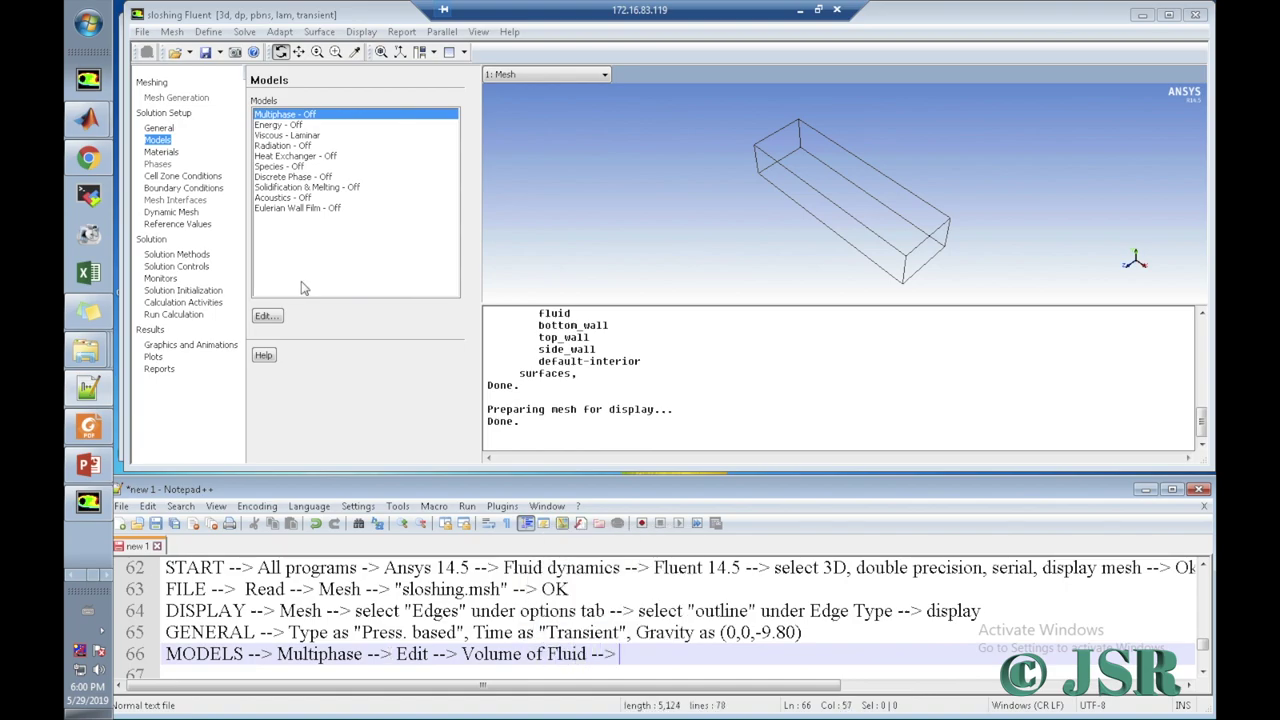
# Step: Open the Multiphase model for editing in Fluent, select Volume of Fluid, and move the dialog clear of the notes
pyautogui.click(278, 314)
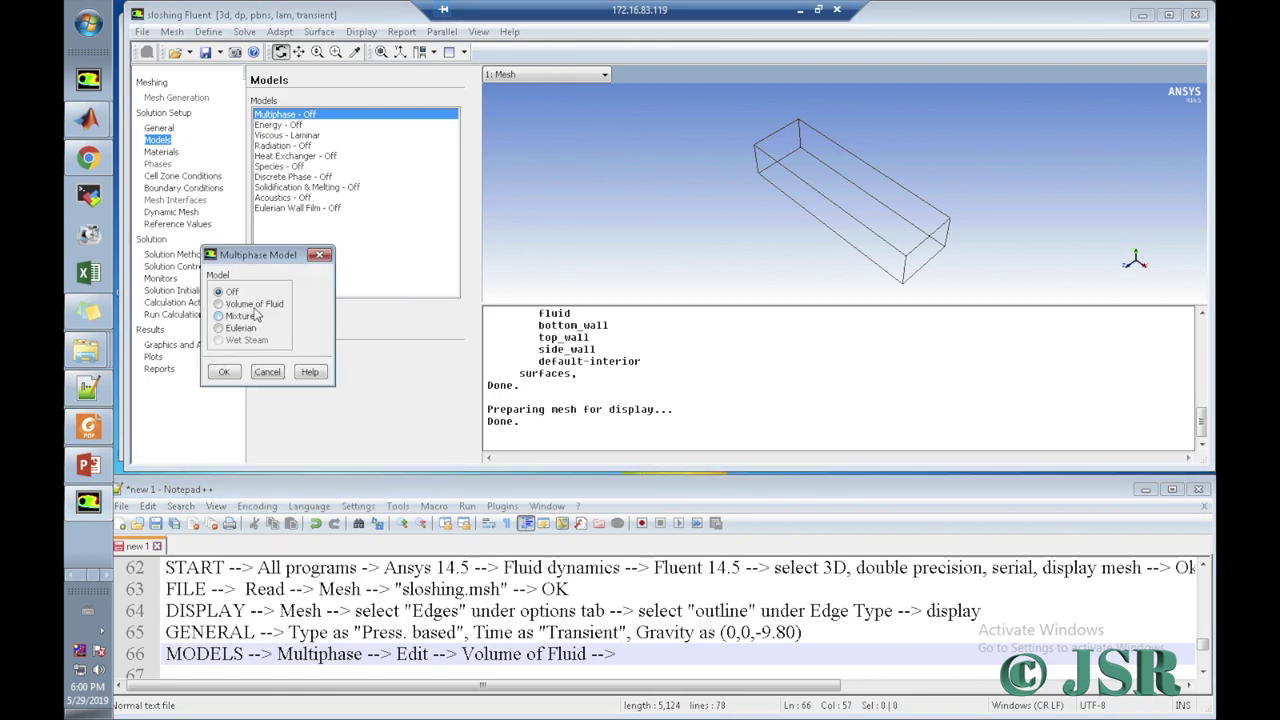
pyautogui.click(254, 304)
pyautogui.moveTo(324, 259); pyautogui.dragTo(291, 96)
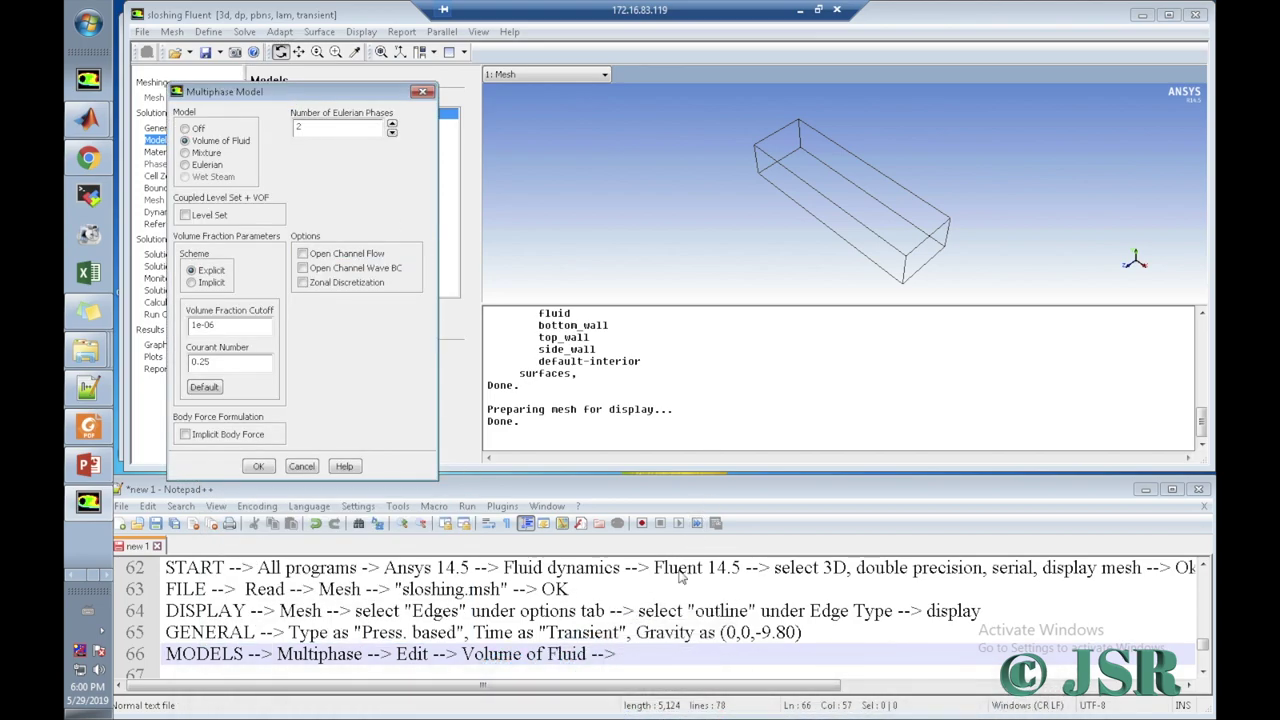
# Step: Append "No of Eulerian phases as "2" --> check" to the MODELS line in the notes
pyautogui.click(621, 653)
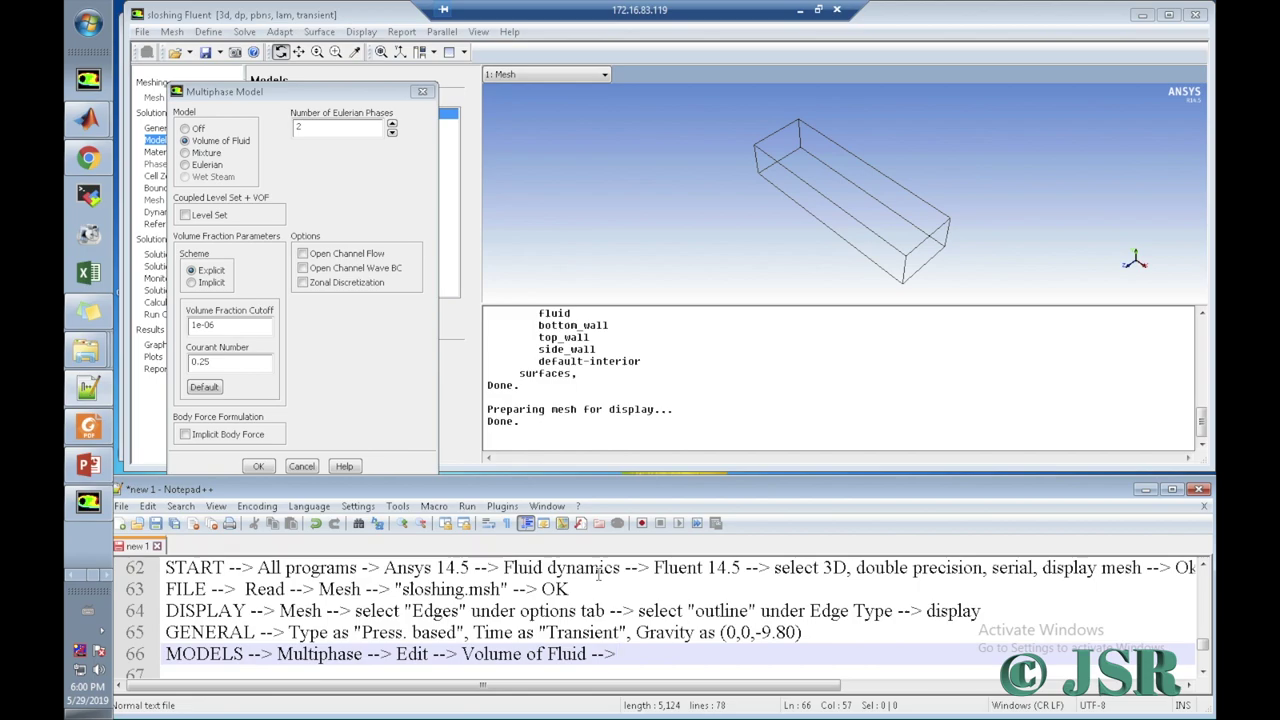
pyautogui.write('No of Eulerian p')
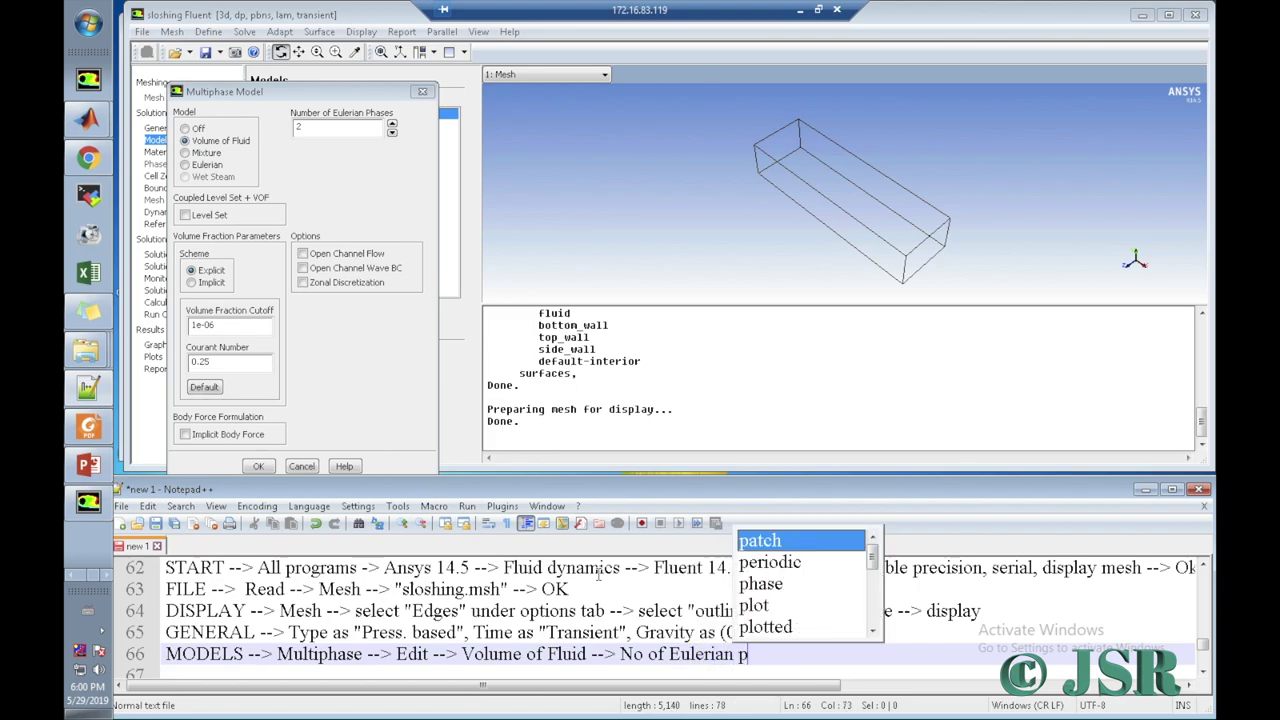
pyautogui.write('hases ')
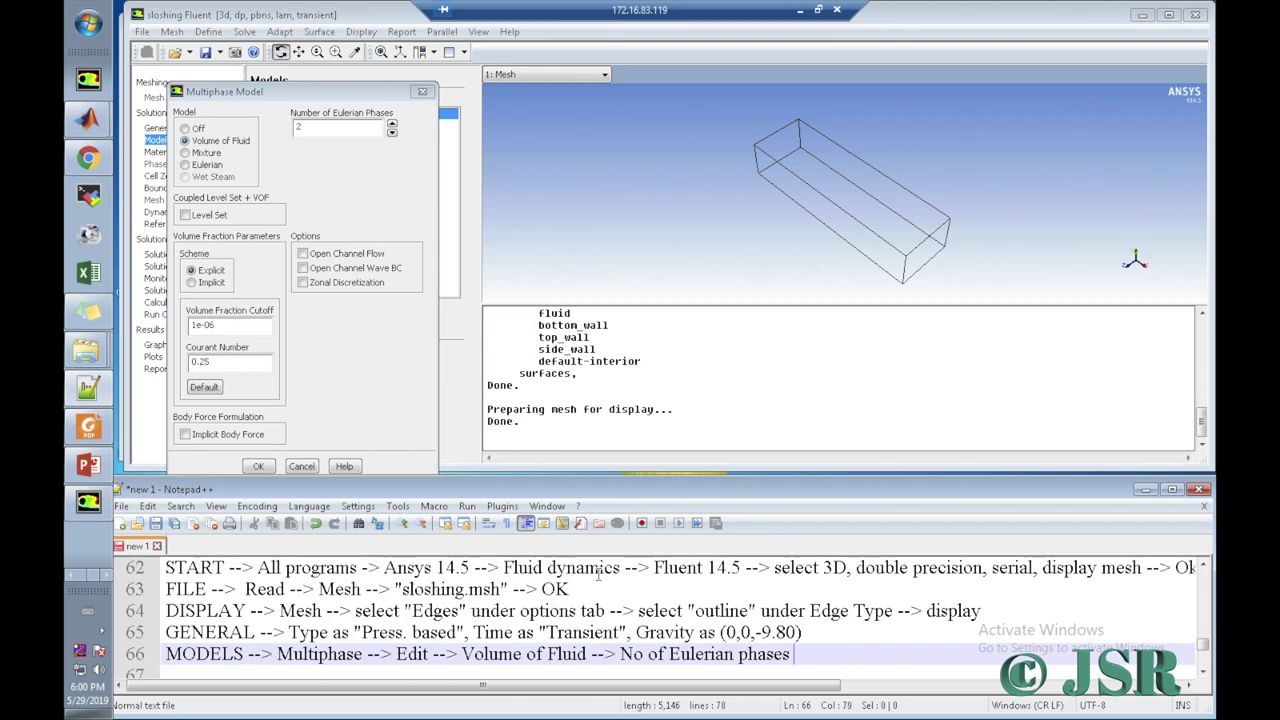
pyautogui.write('as "2" --> check')
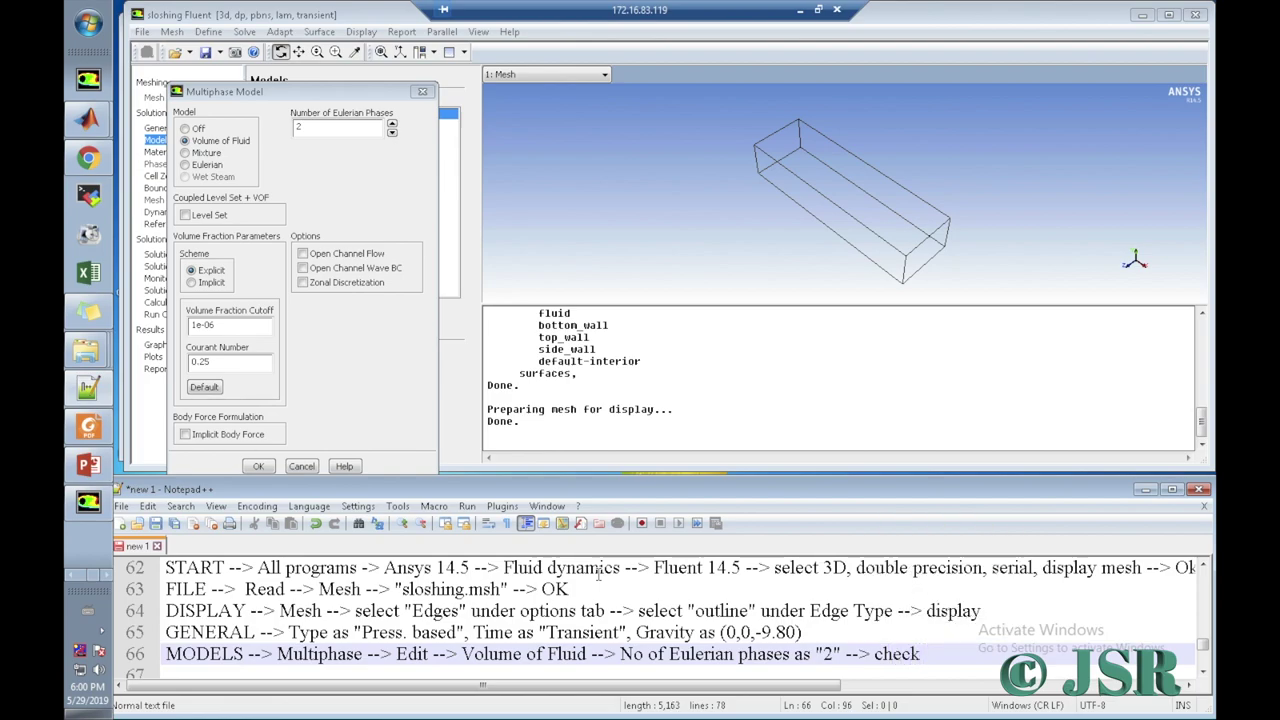
# Step: Finish the MODELS line in the notes with "Implicit Body Force" --> OK and begin a new line
pyautogui.write(' "Implic')
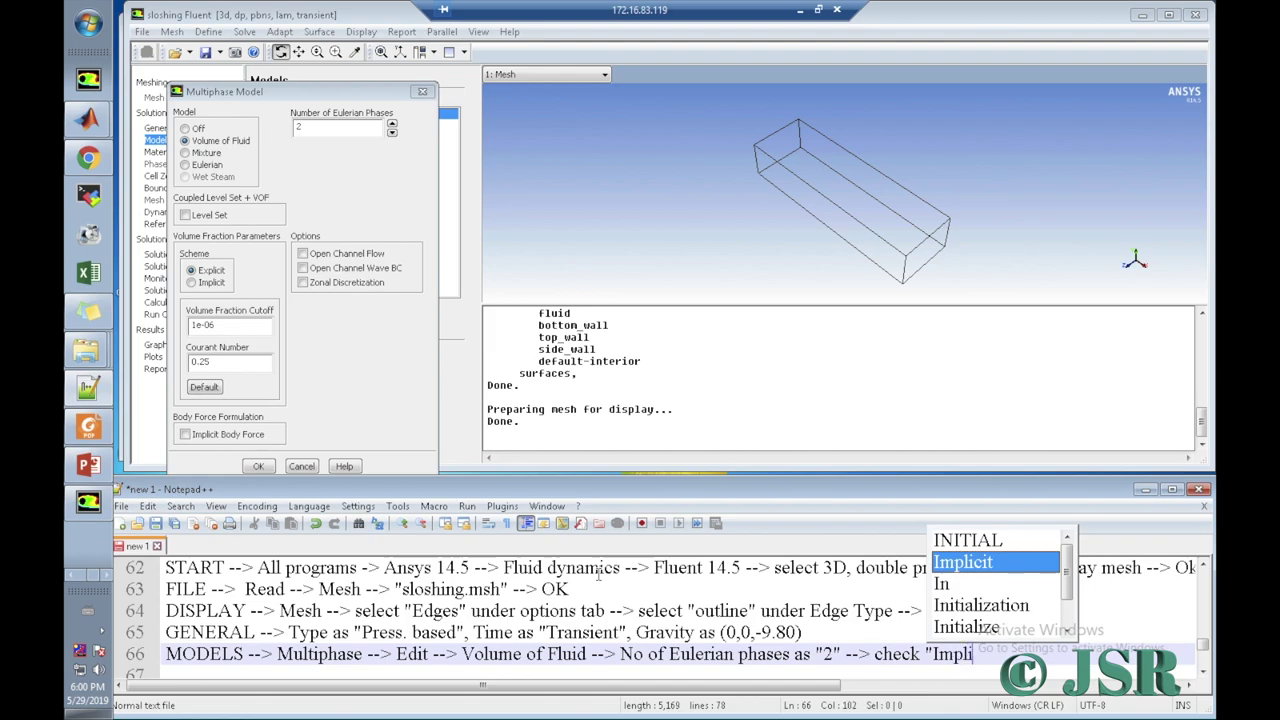
pyautogui.write('it ')
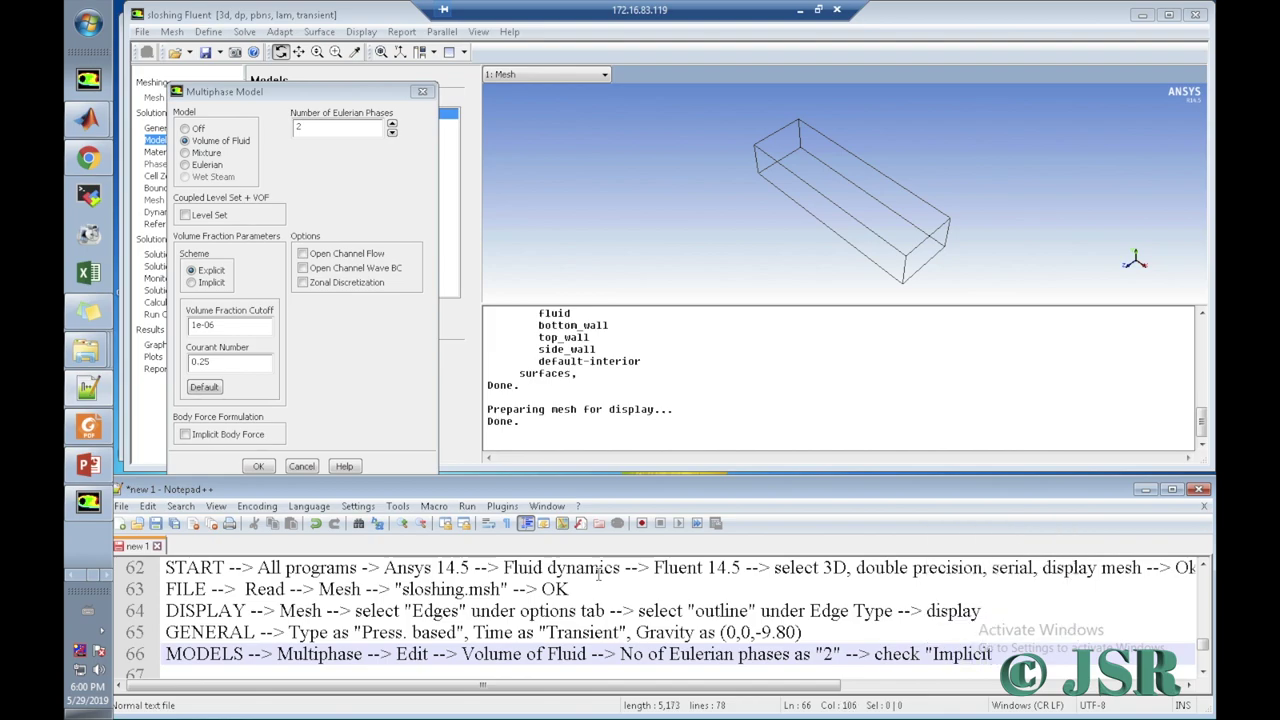
pyautogui.write('Bo')
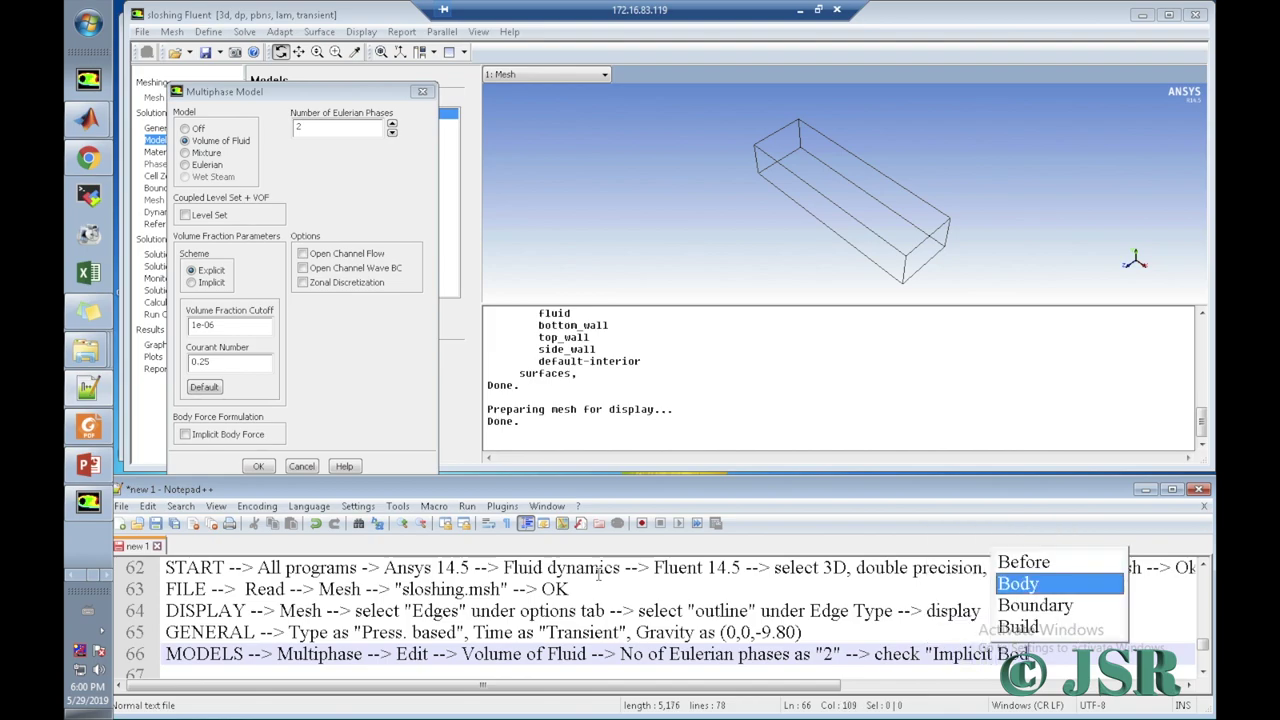
pyautogui.write('dy For')
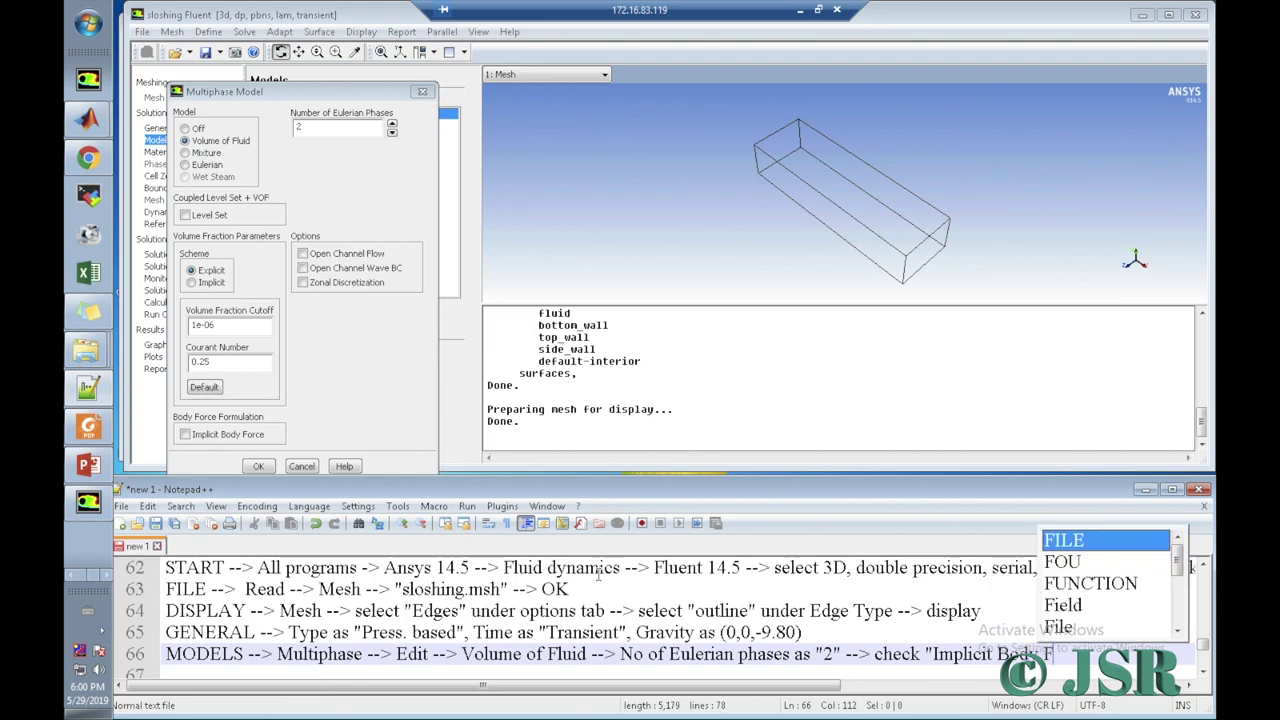
pyautogui.write('ce')
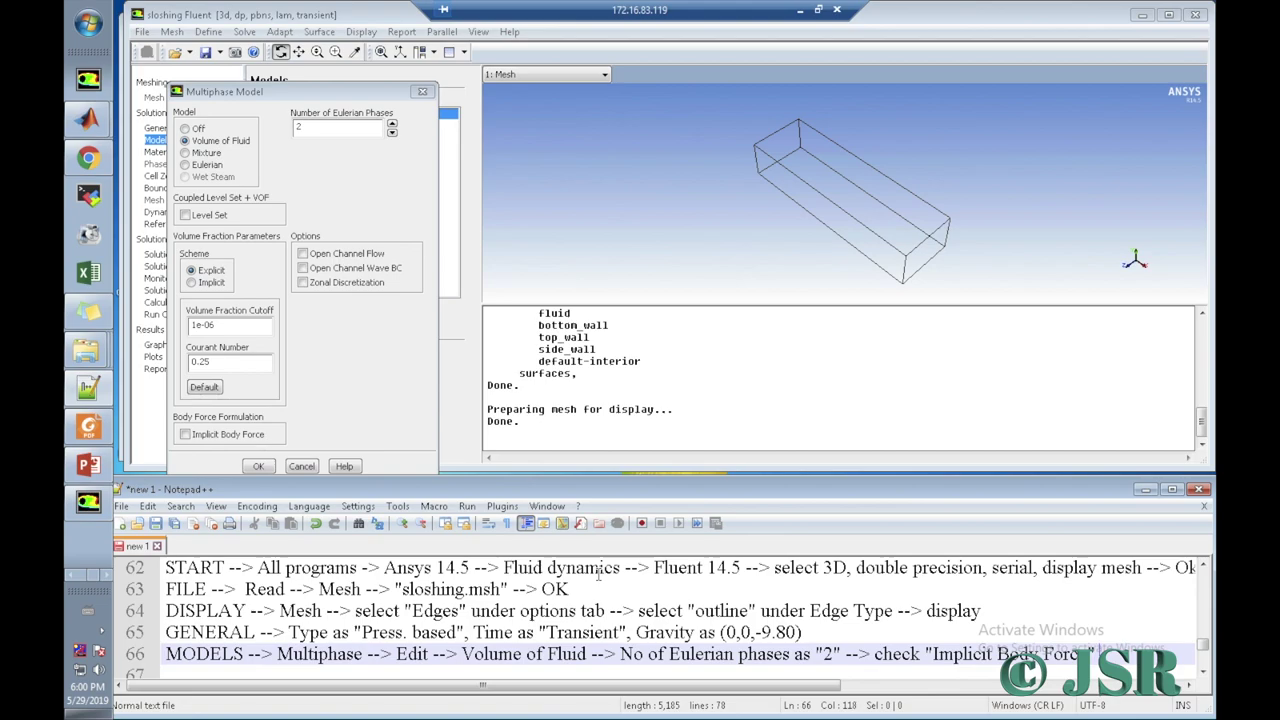
pyautogui.write('" --> OK')
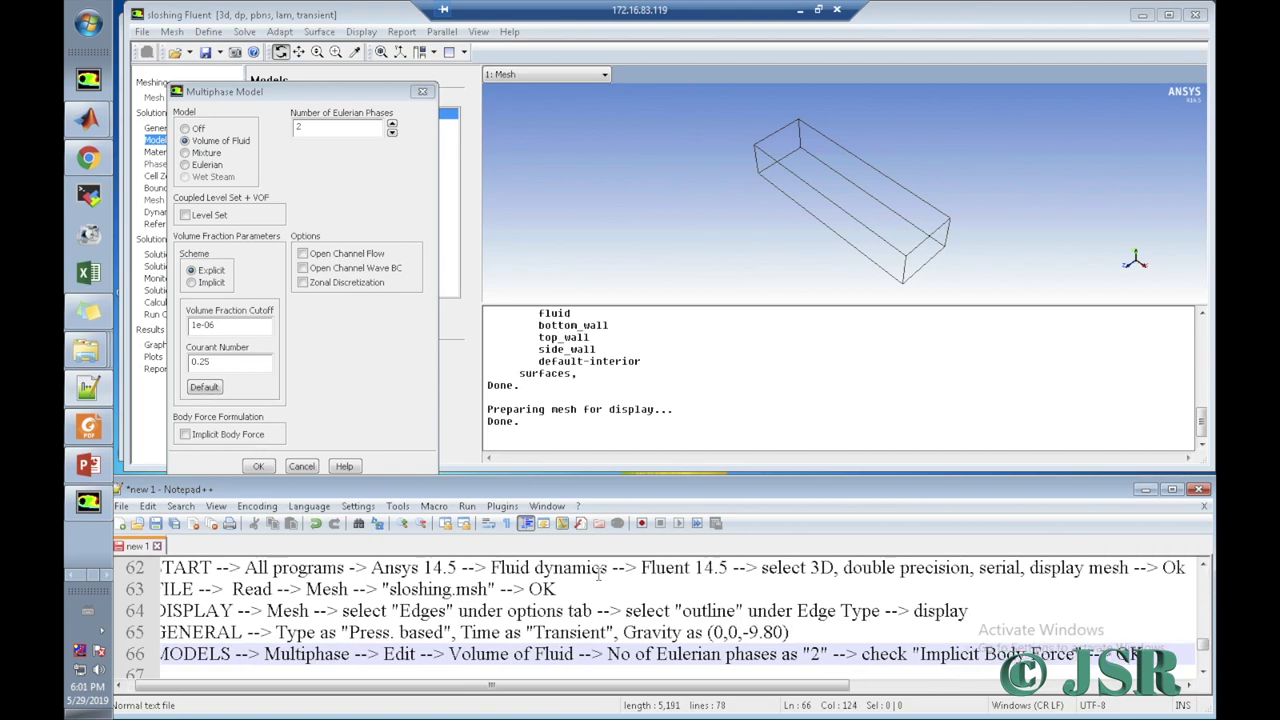
pyautogui.press('Return')
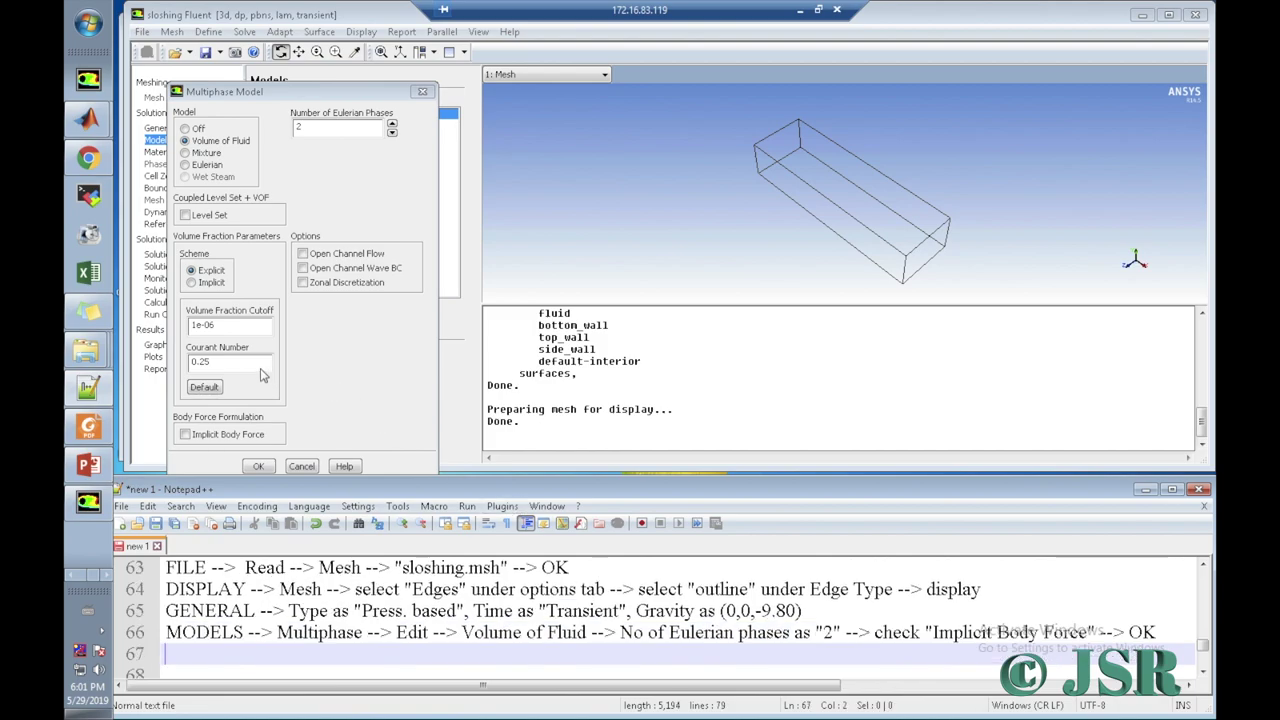
# Step: Enable Implicit Body Force for the Volume of Fluid model in Fluent and apply the multiphase settings
pyautogui.click(188, 442)
pyautogui.click(186, 436)
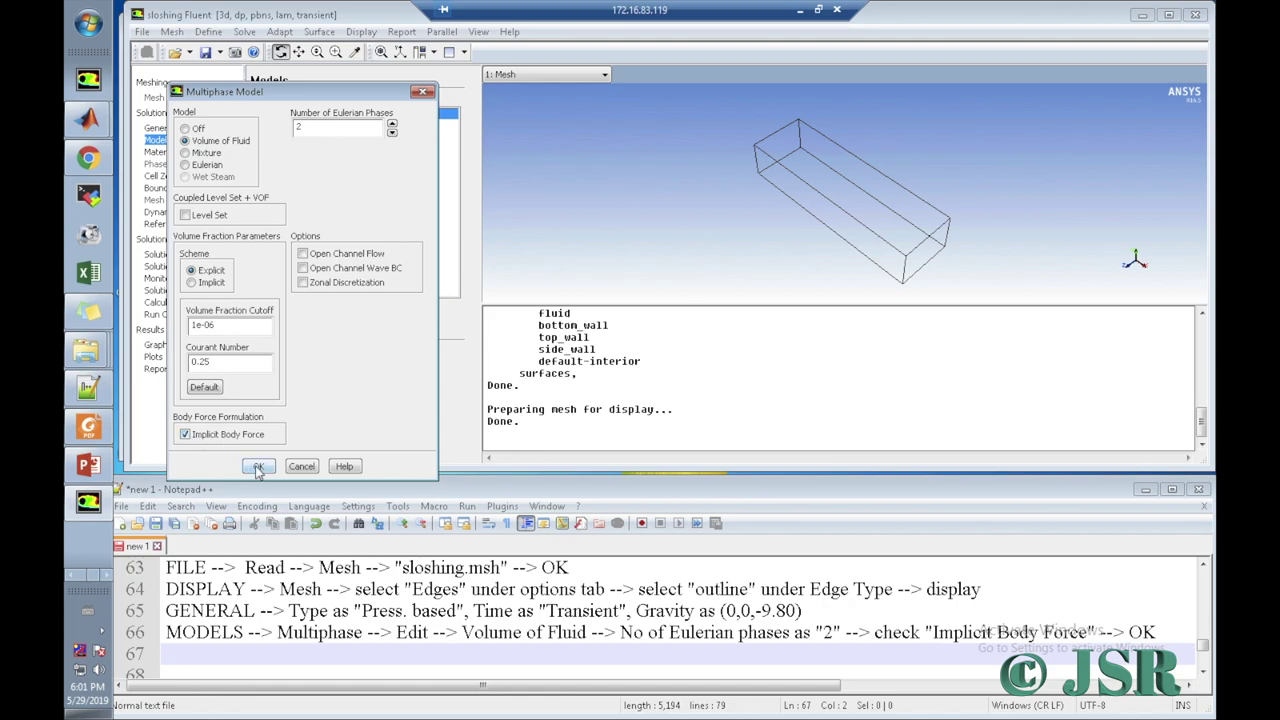
pyautogui.click(257, 468)
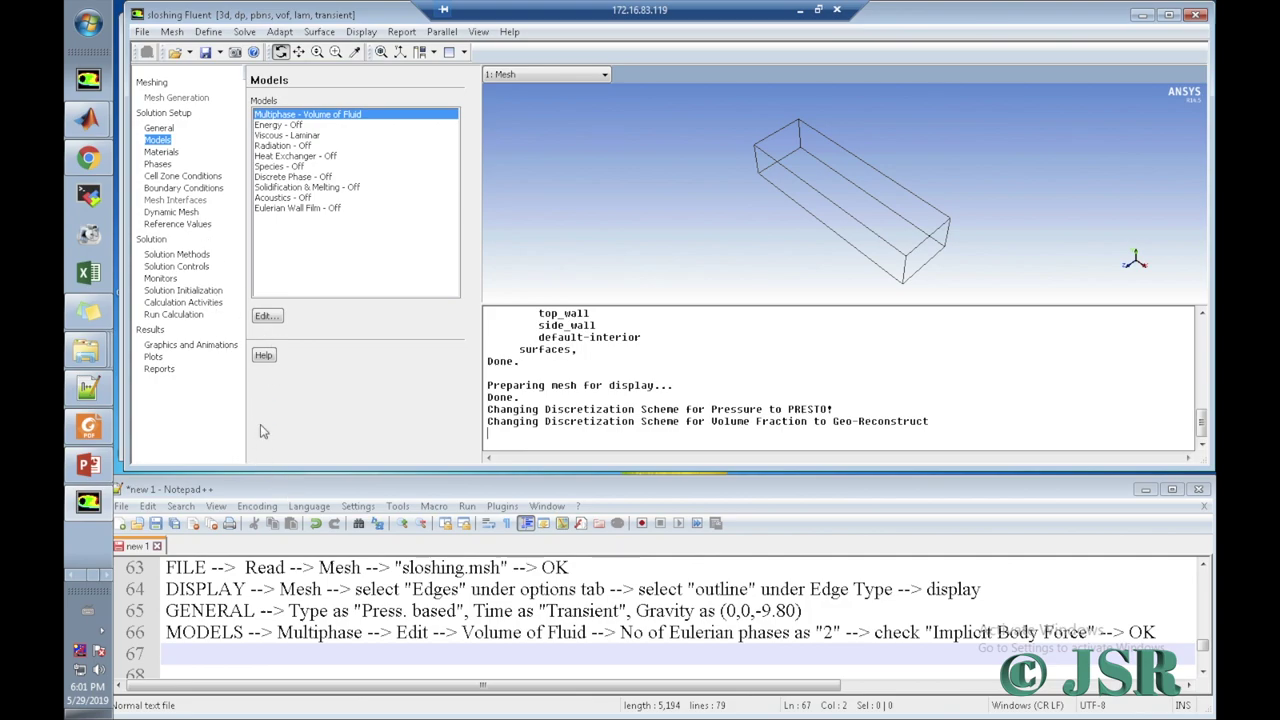
# Step: Start the new line below MODELS in the notes with "MATERIALS -->"
pyautogui.click(186, 652)
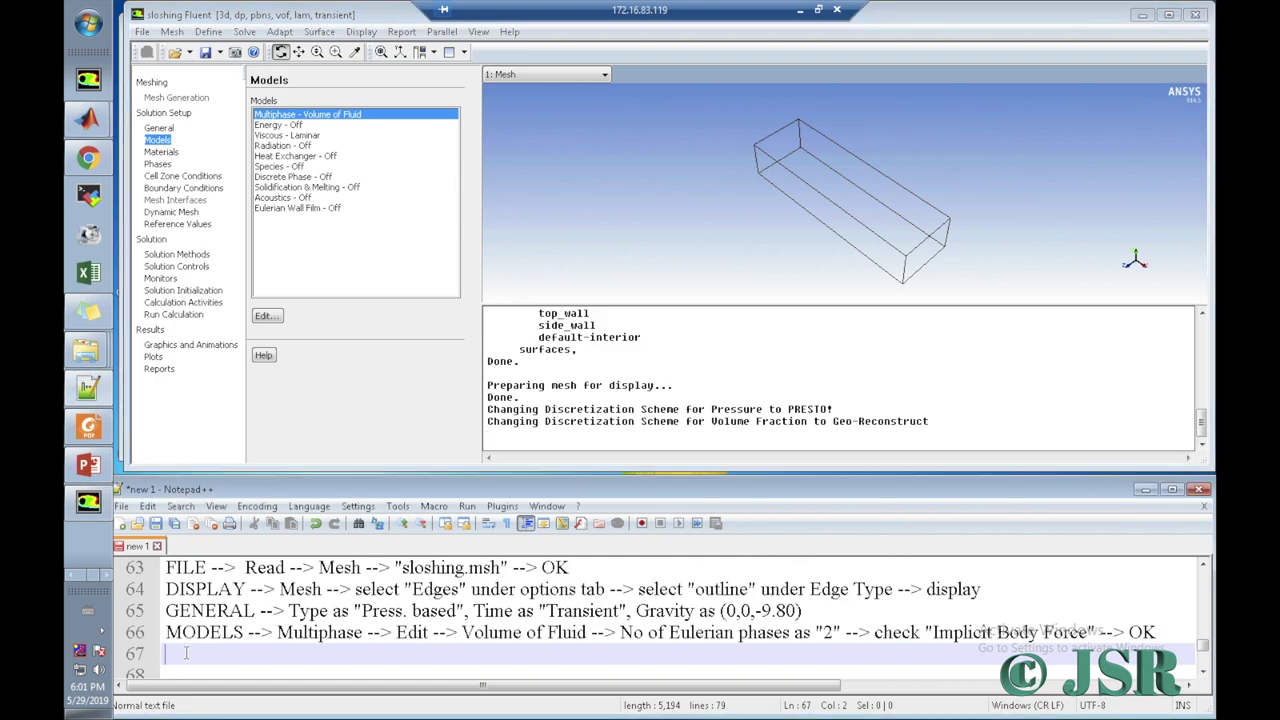
pyautogui.write('Ma')
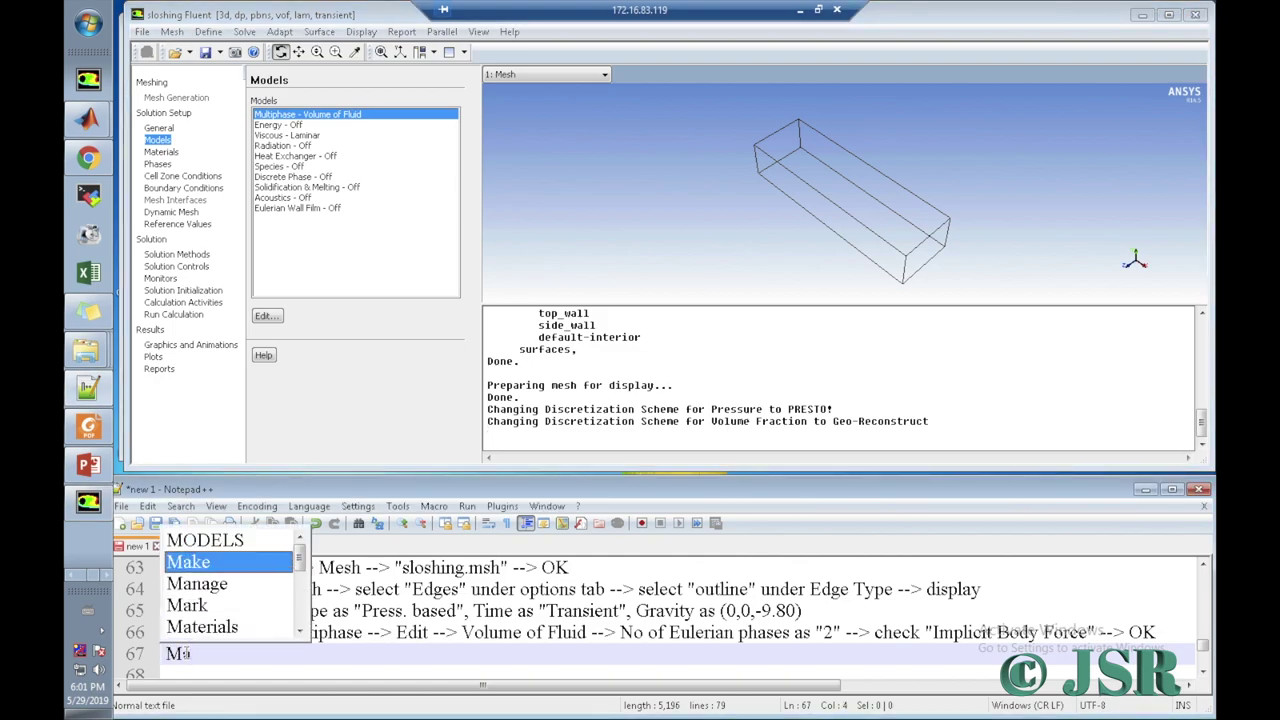
pyautogui.press('BackSpace')
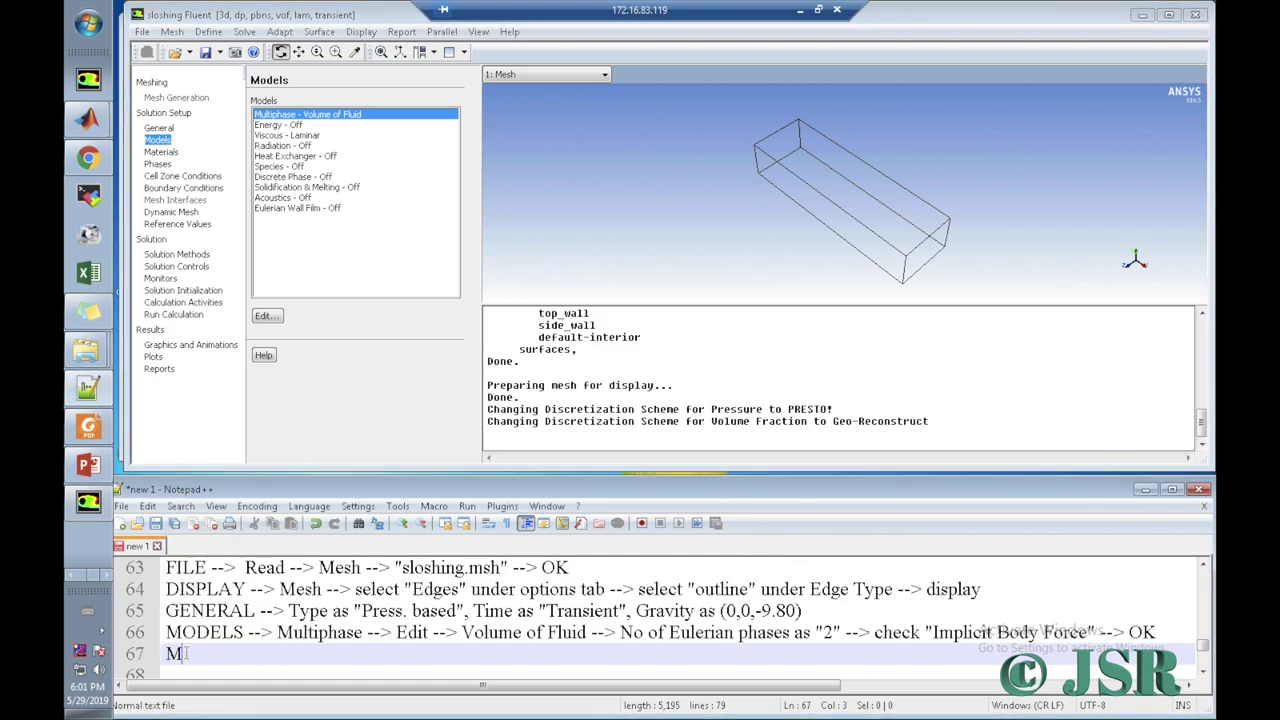
pyautogui.write('ATERIALS -->')
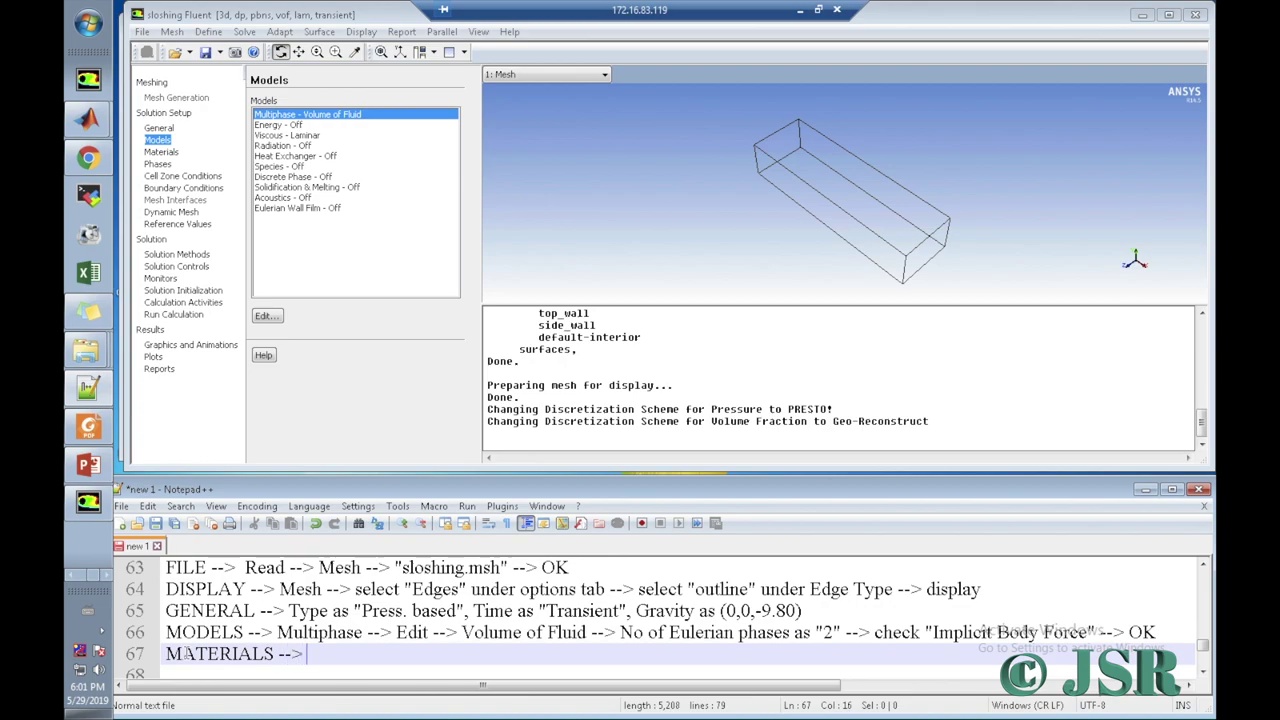
# Step: Show the Materials settings in Fluent and append "Fluids --> Create/Edit -->" to the MATERIALS line in the Notepad++ notes
pyautogui.click(161, 152)
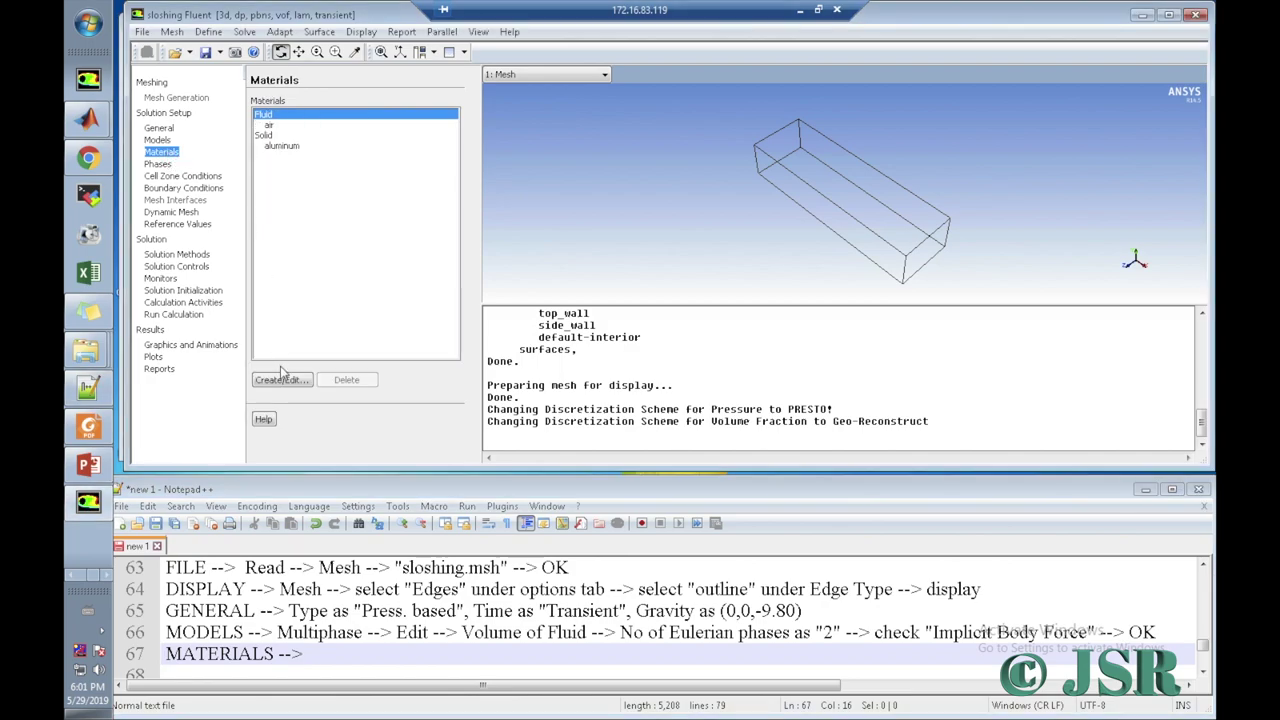
pyautogui.click(313, 650)
pyautogui.write('FLUI')
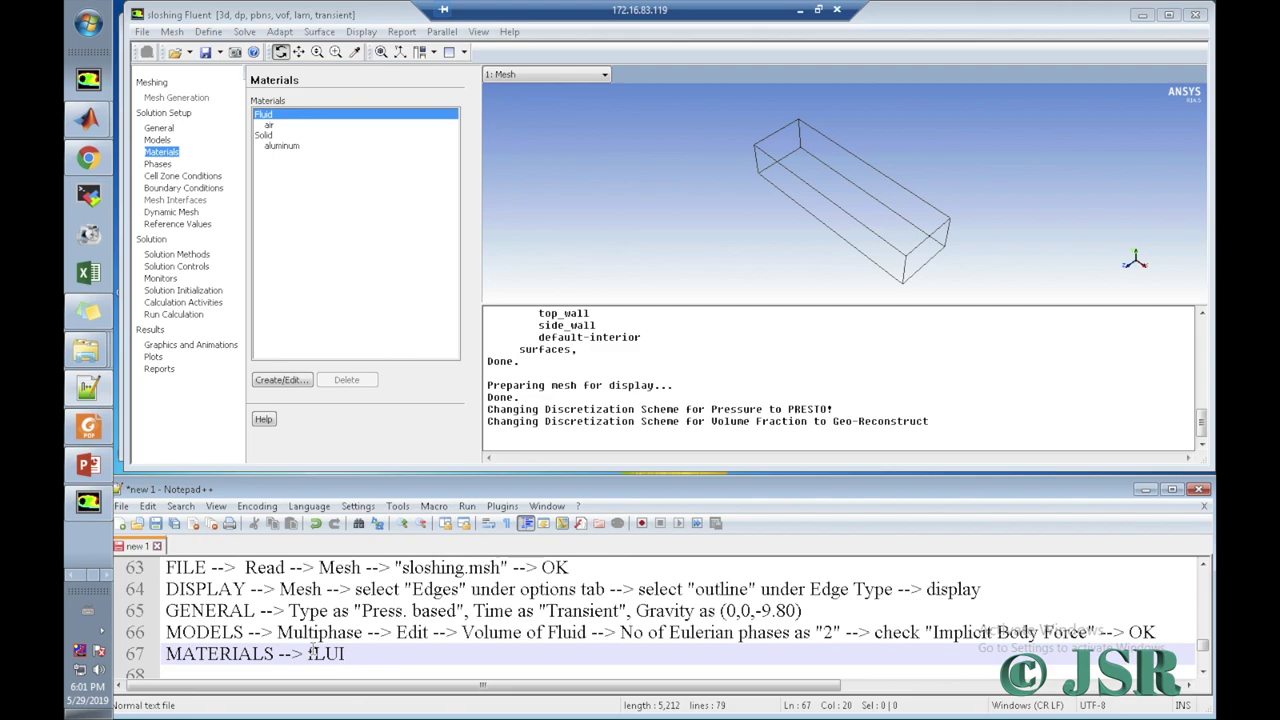
pyautogui.press('BackSpace')
pyautogui.press('BackSpace')
pyautogui.press('BackSpace')
pyautogui.press('BackSpace')
pyautogui.write('Fl')
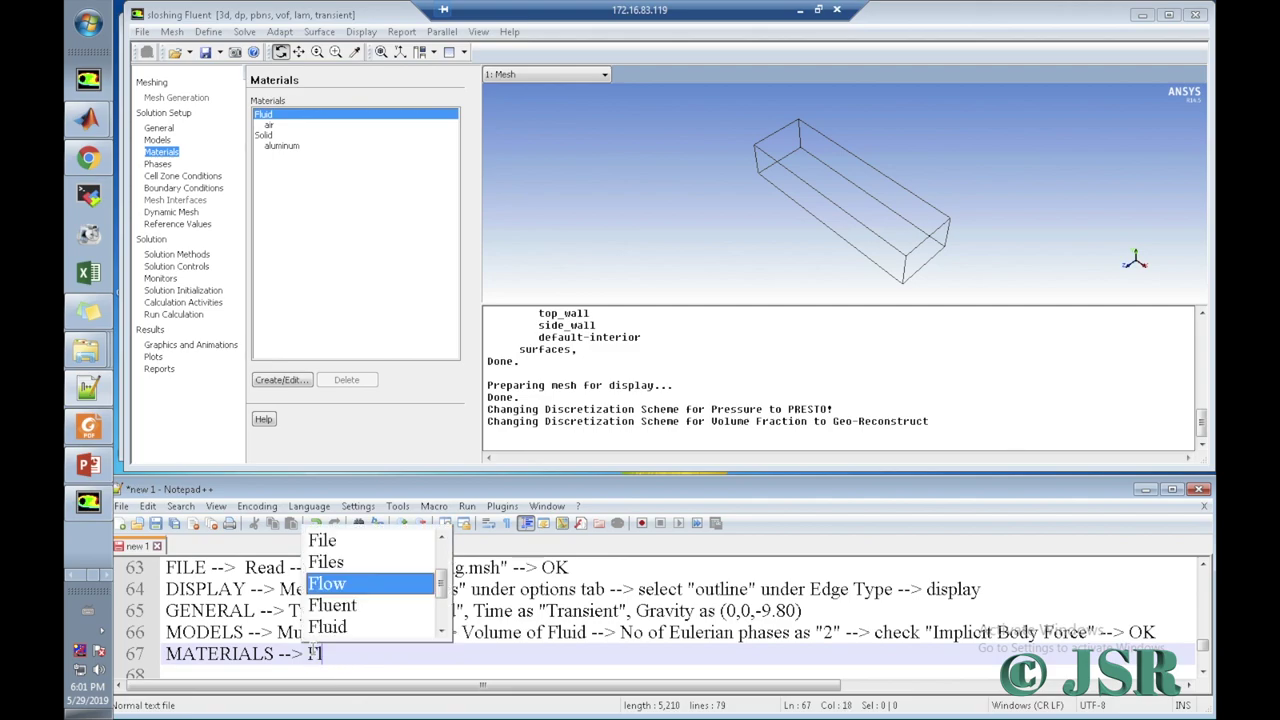
pyautogui.write('uids -->')
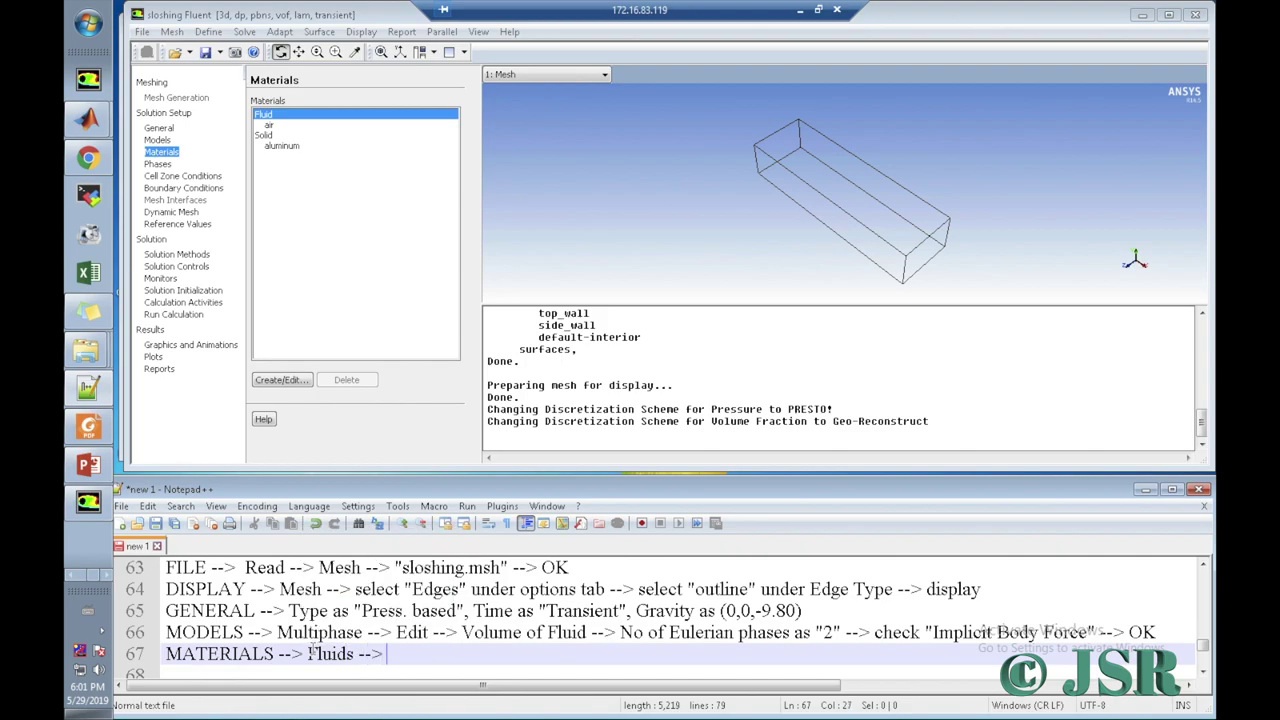
pyautogui.write(' Cr')
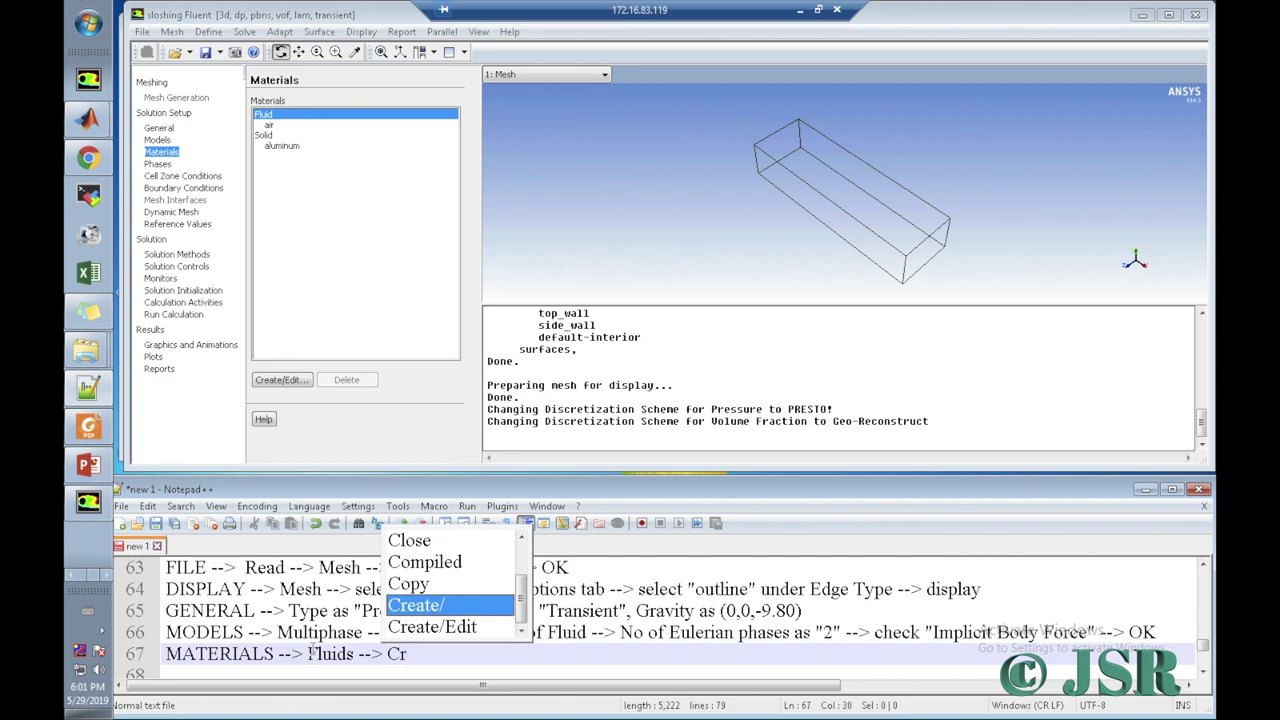
pyautogui.write('eate/Edit -->')
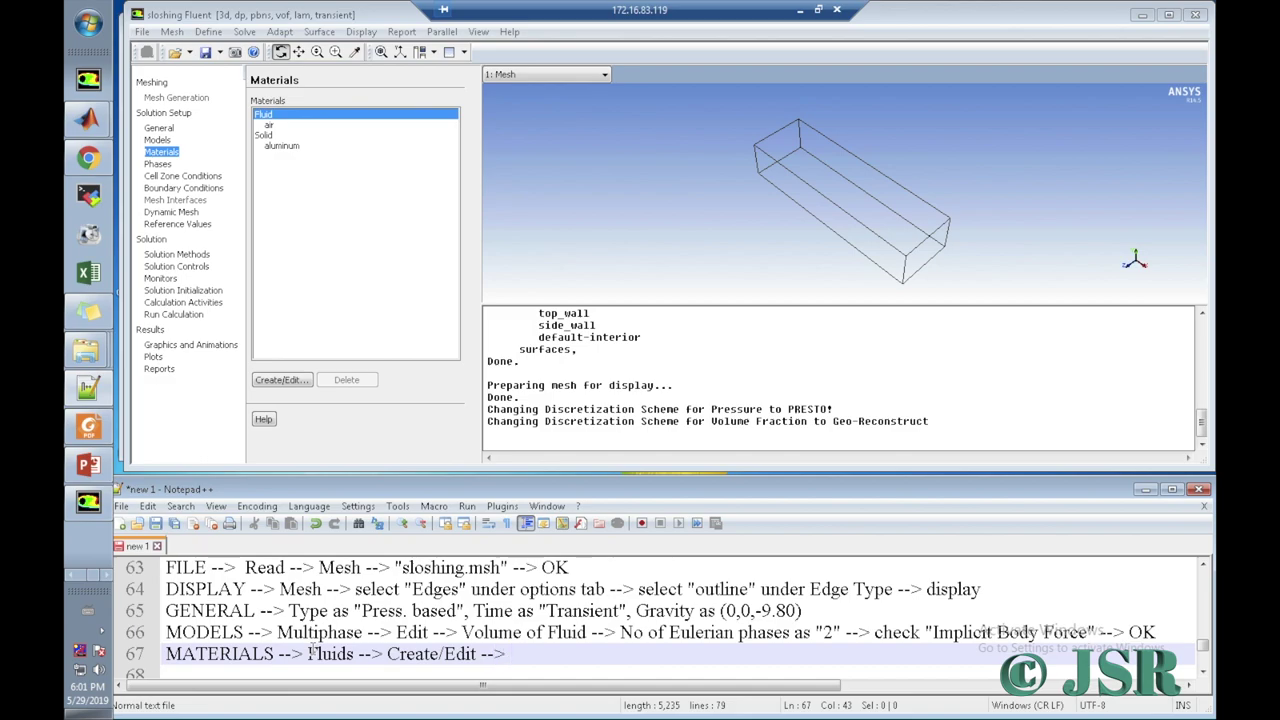
# Step: Open the fluid's Create/Edit Materials dialog in Fluent and move it clear of the notes, ready to continue the MATERIALS line
pyautogui.click(296, 383)
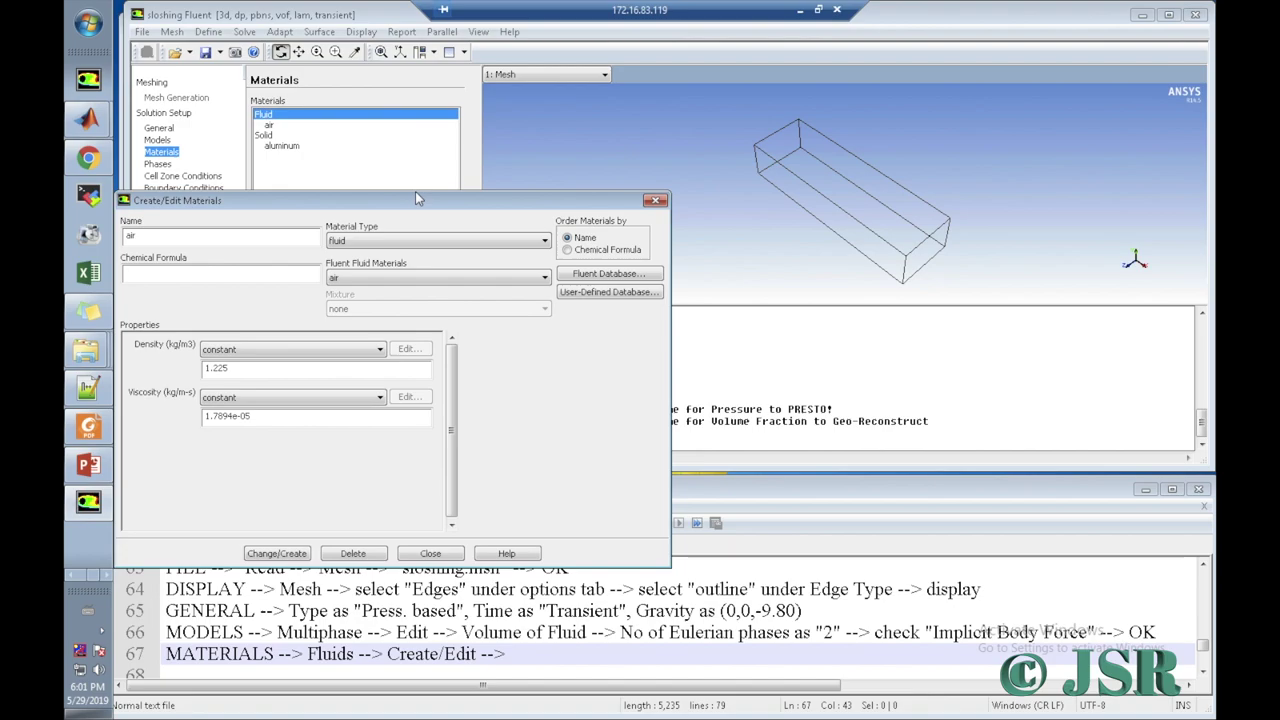
pyautogui.moveTo(417, 203); pyautogui.dragTo(423, 116)
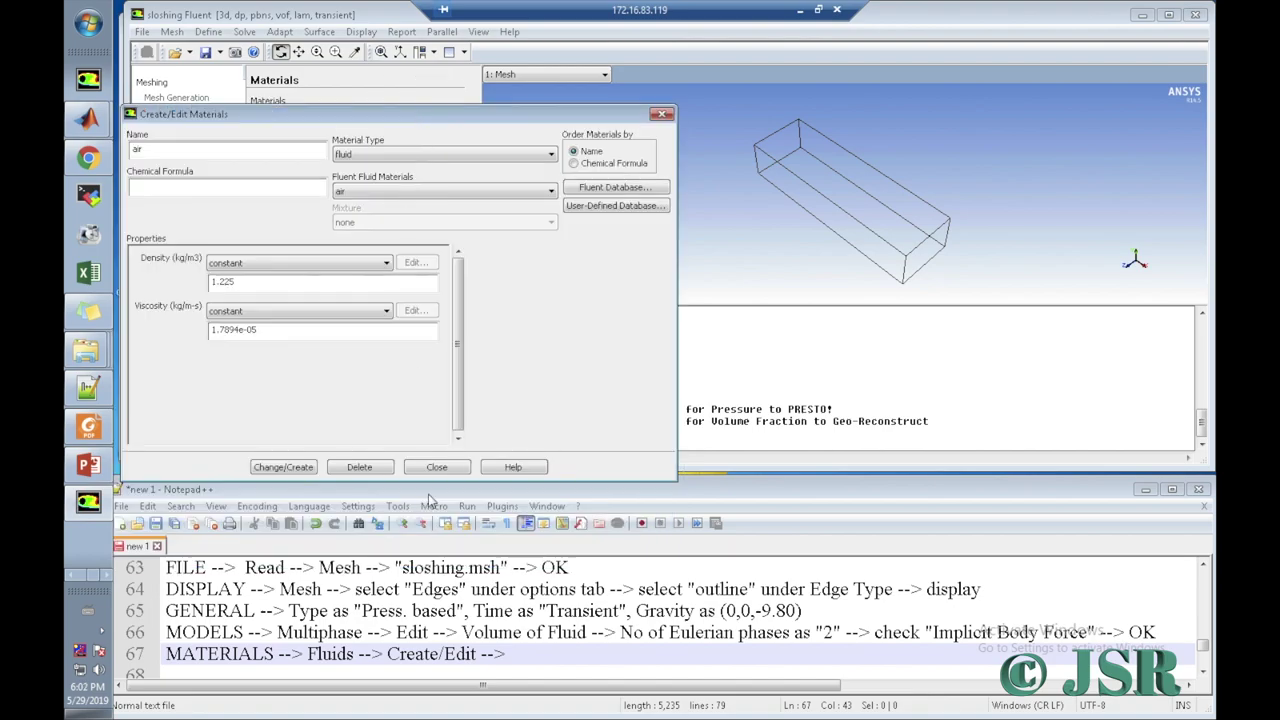
pyautogui.click(511, 653)
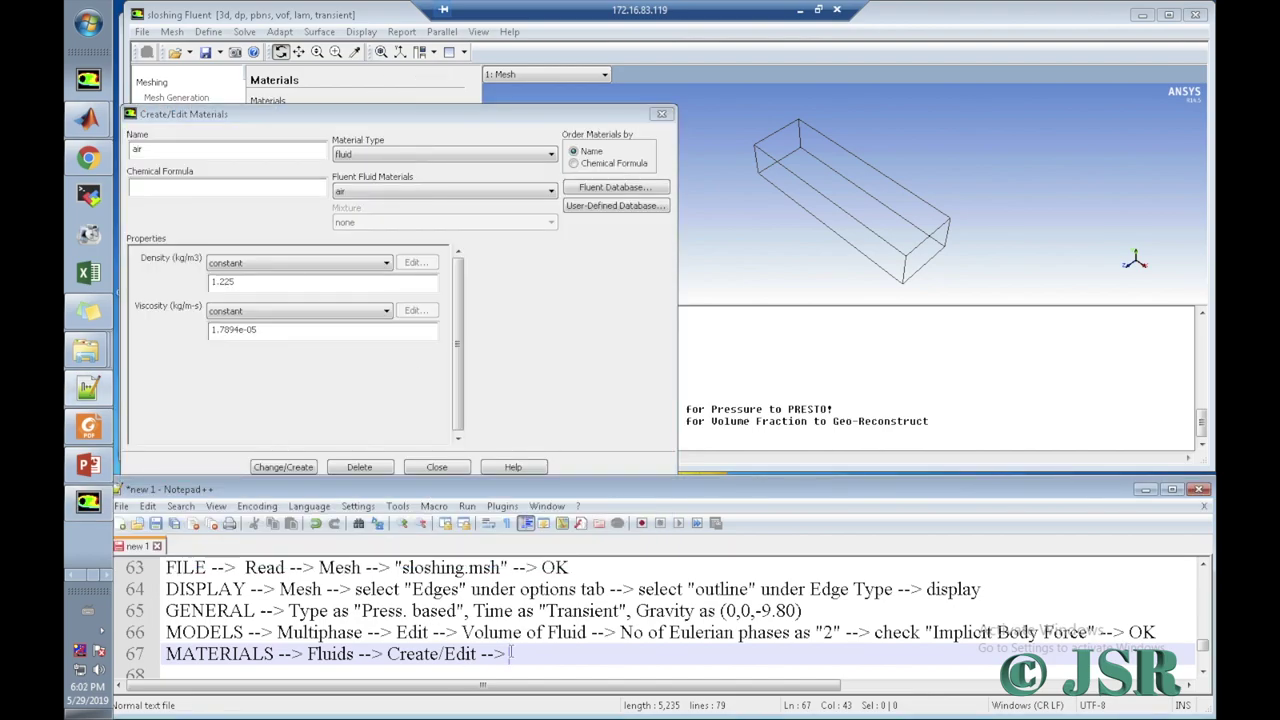
# Step: Append "Fluent database -->" to the MATERIALS line of the notes
pyautogui.write('Flue')
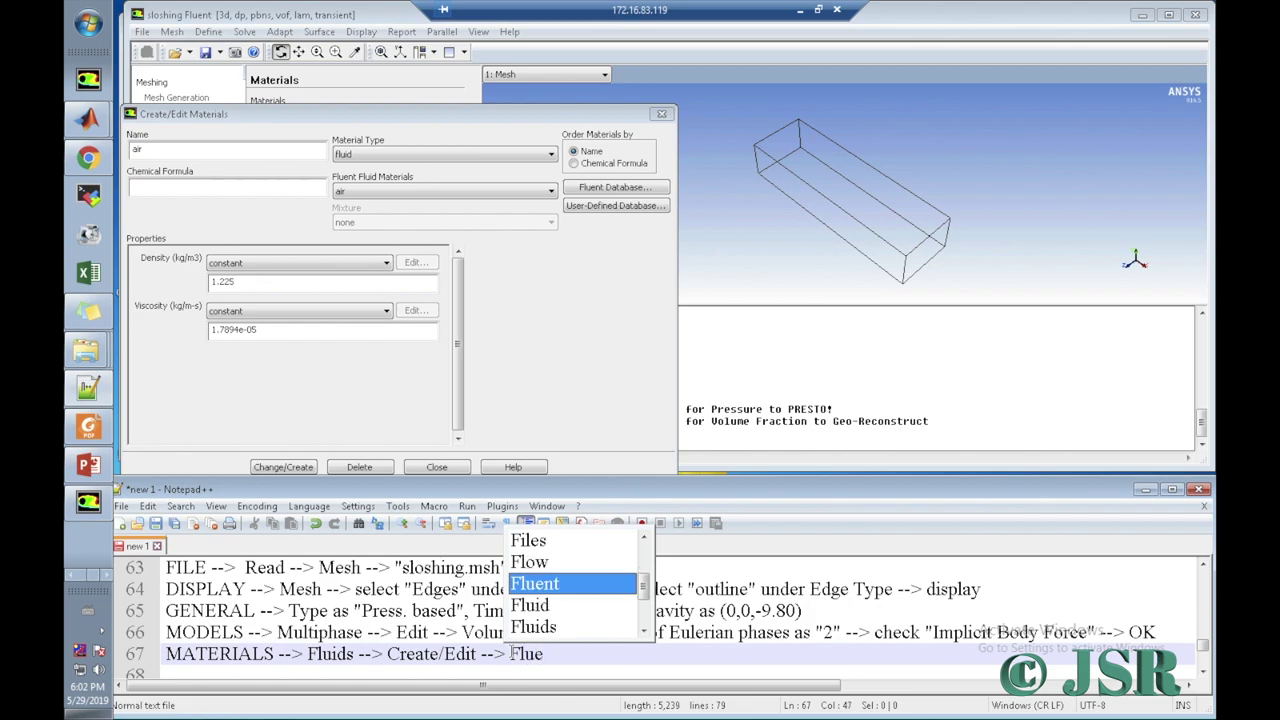
pyautogui.write('nt data')
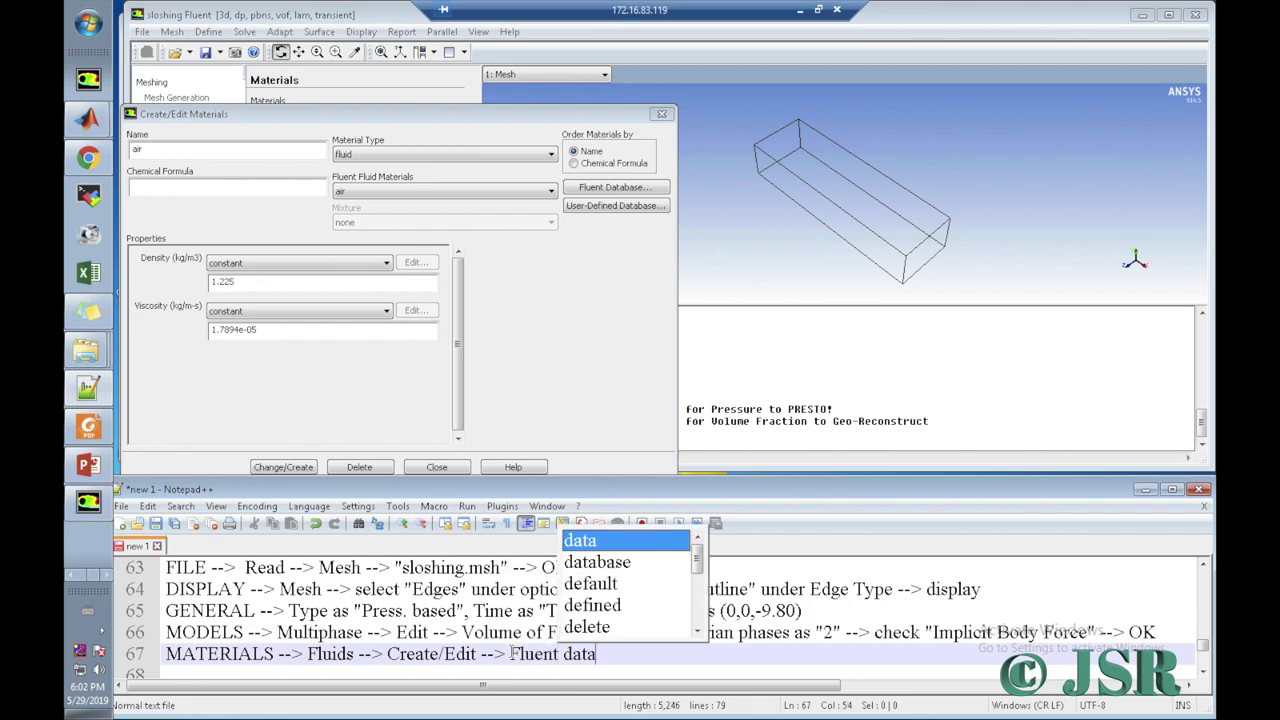
pyautogui.write('base -->')
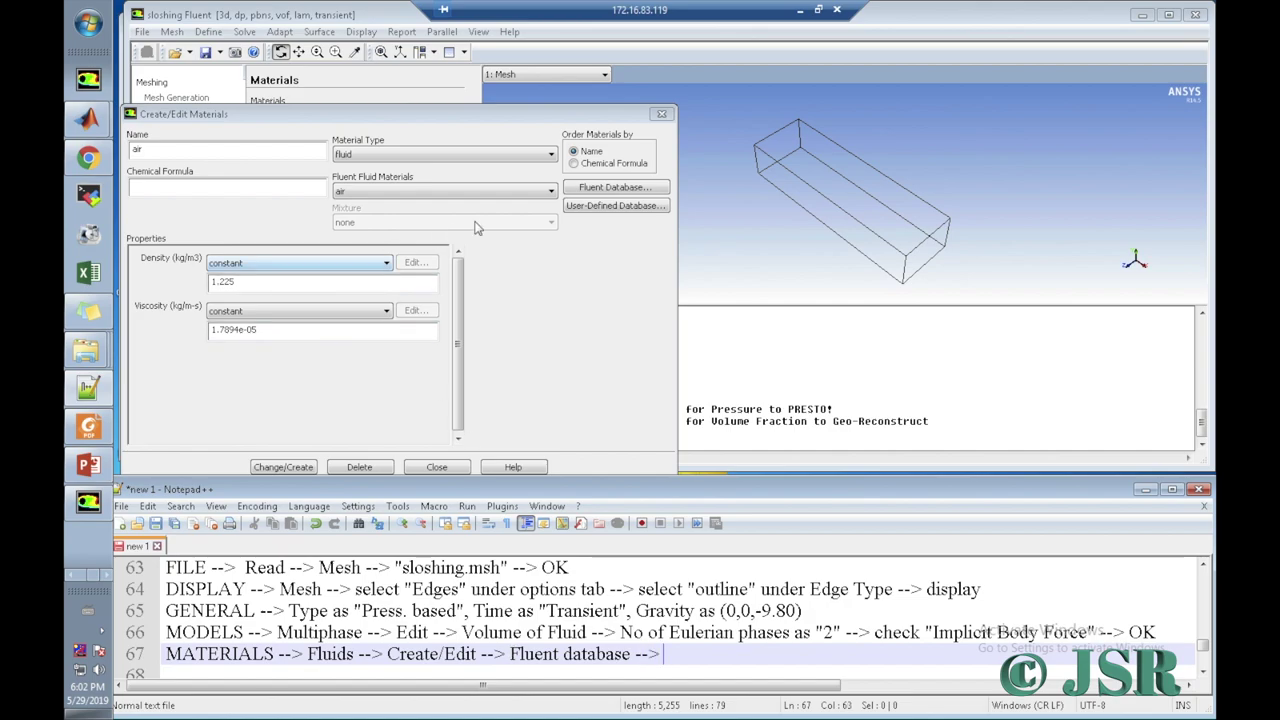
# Step: In Fluent, open the Fluent material database and select water-liquid (h2o<l>) among the fluid materials
pyautogui.click(590, 190)
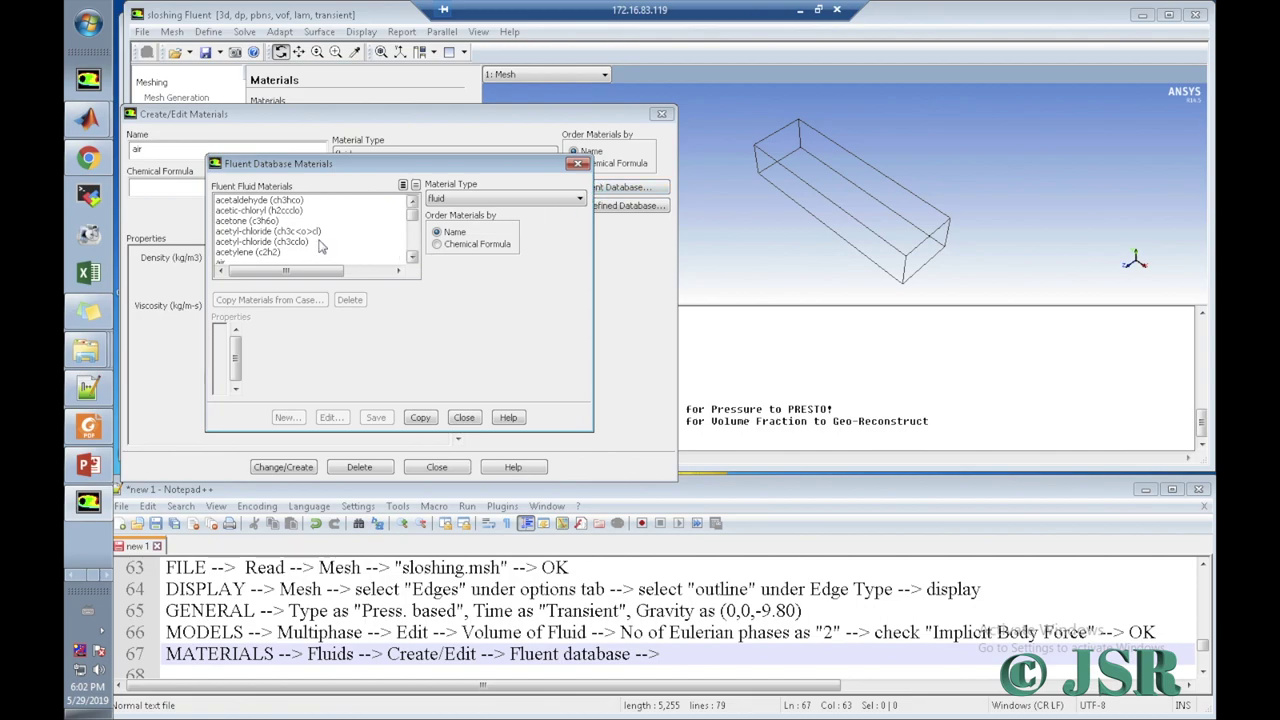
pyautogui.click(280, 236)
pyautogui.press('w')
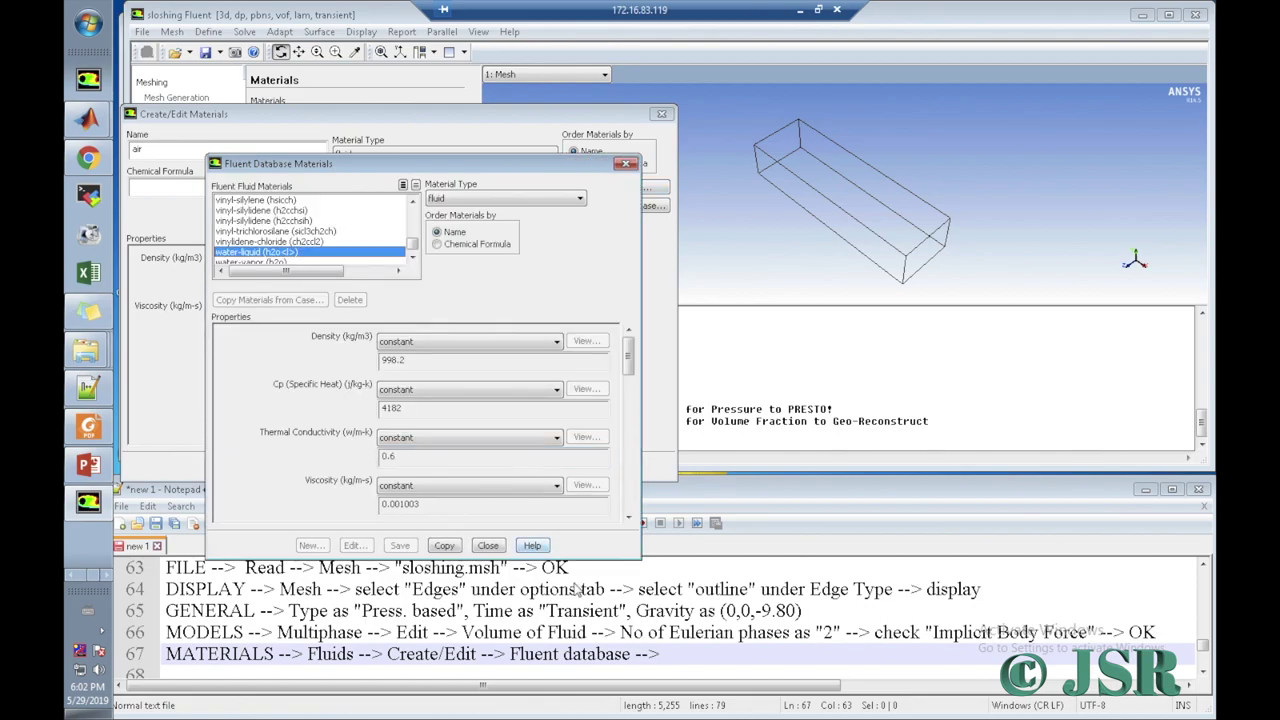
# Step: In the Notepad++ notes, extend the MATERIALS line with select "water-liquid (H2O<l>)" -->
pyautogui.click(680, 663)
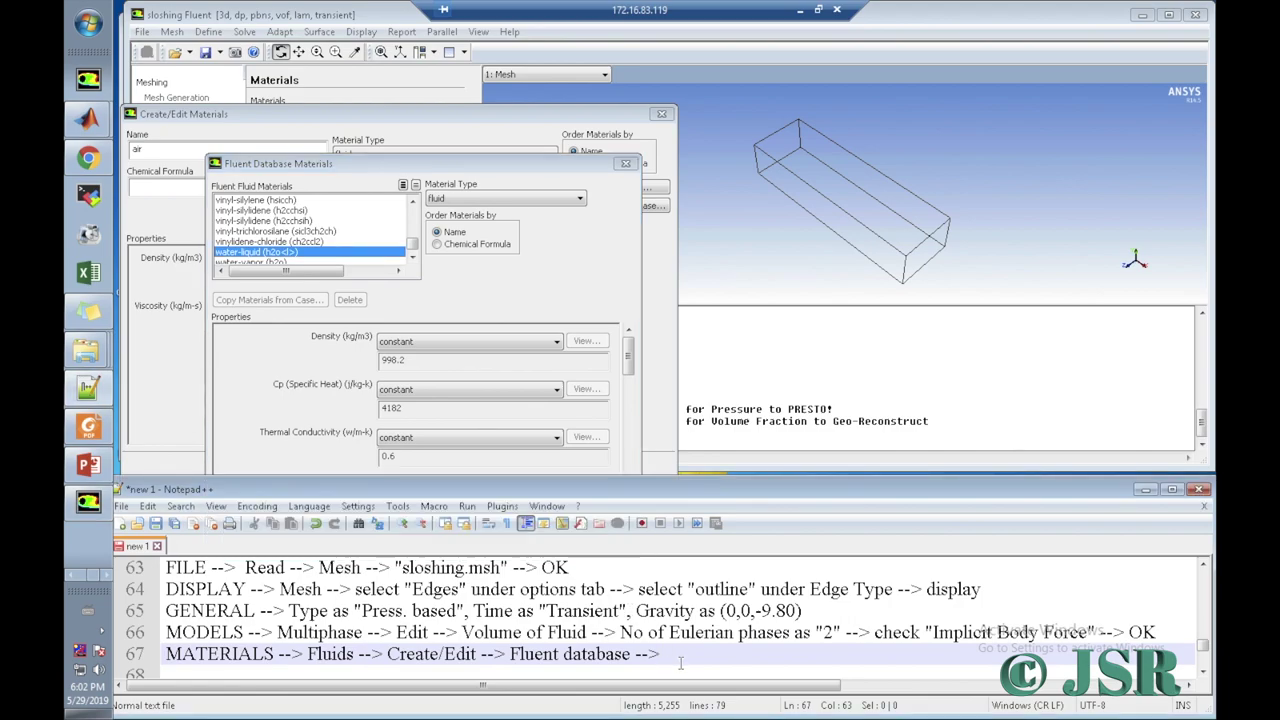
pyautogui.write('select')
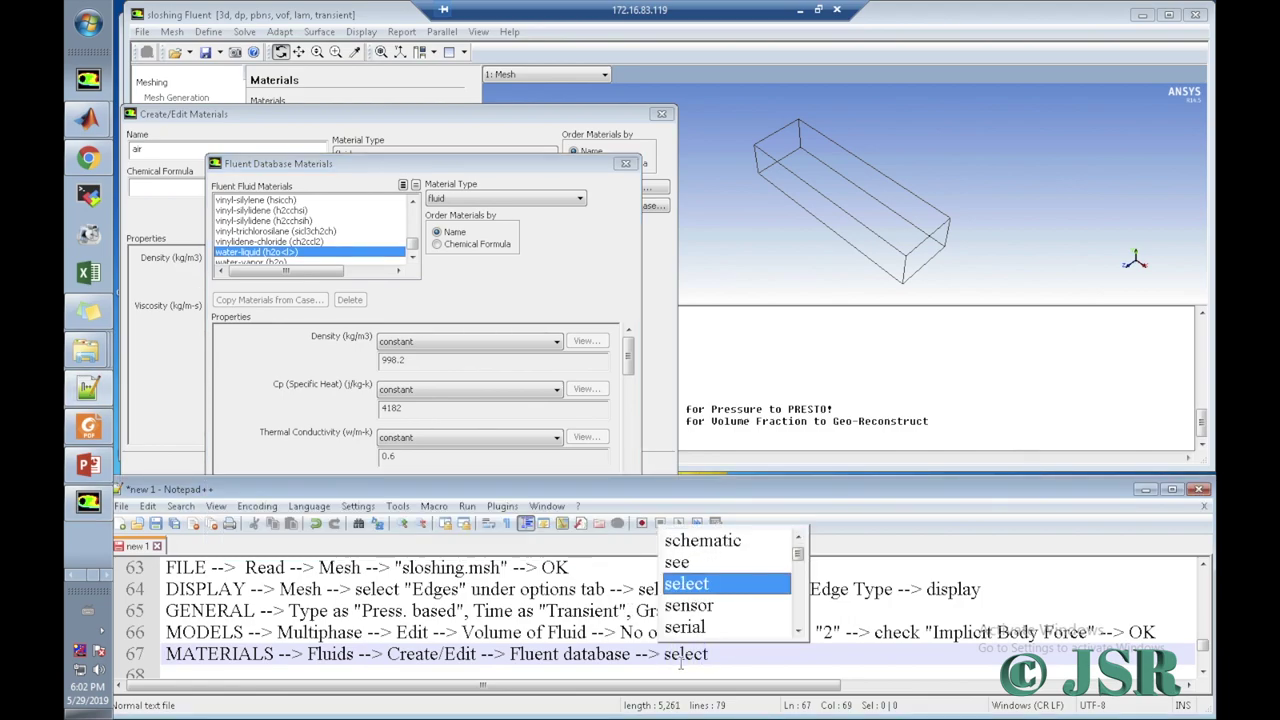
pyautogui.write(' "wa')
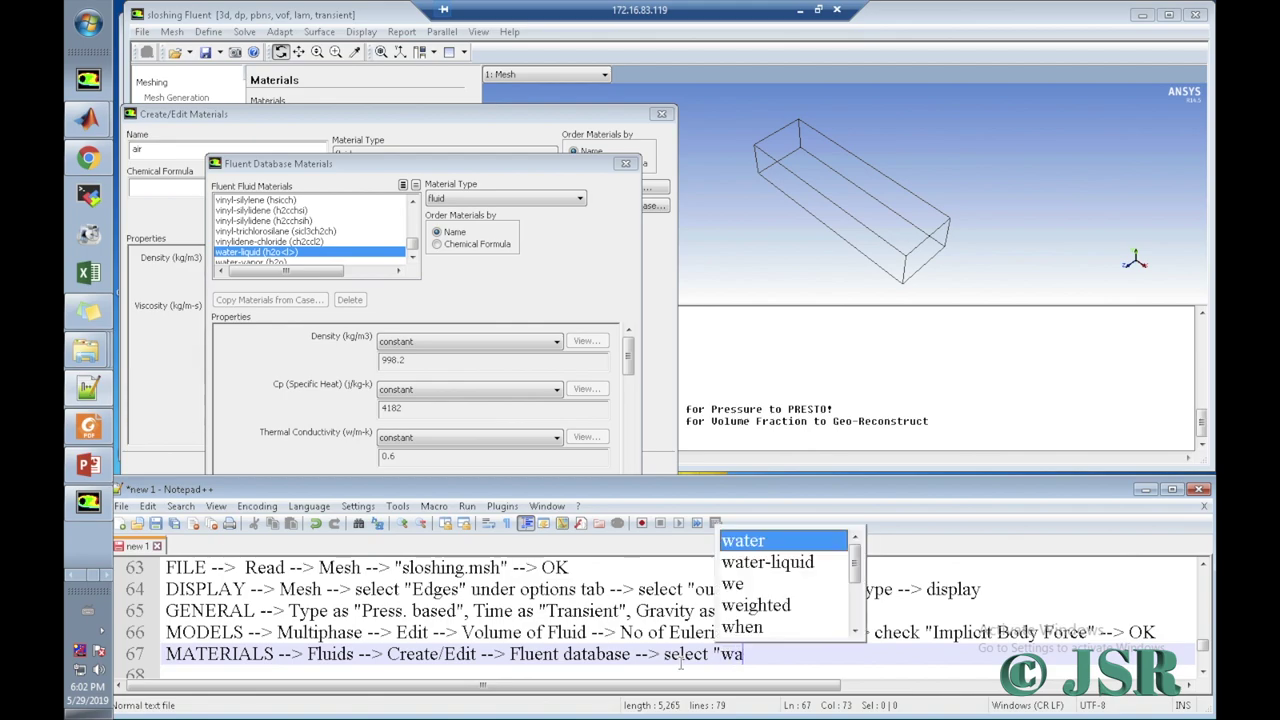
pyautogui.write('ter-')
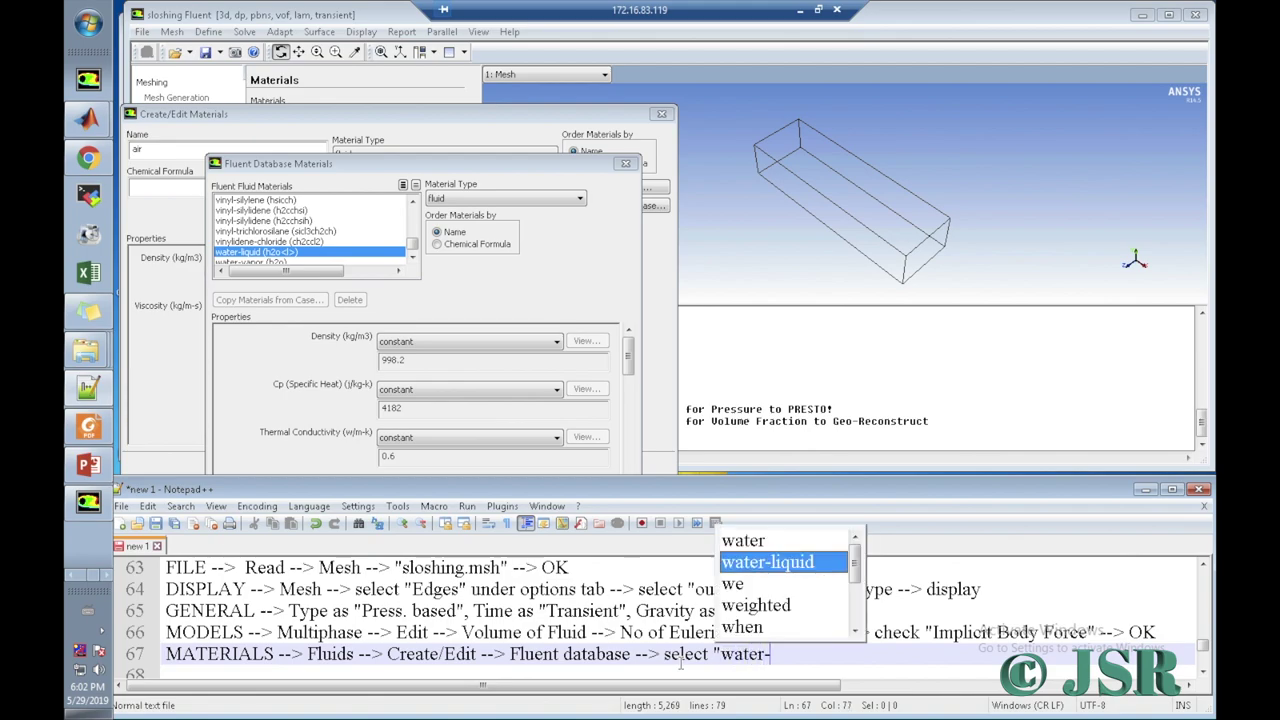
pyautogui.write('liquid (')
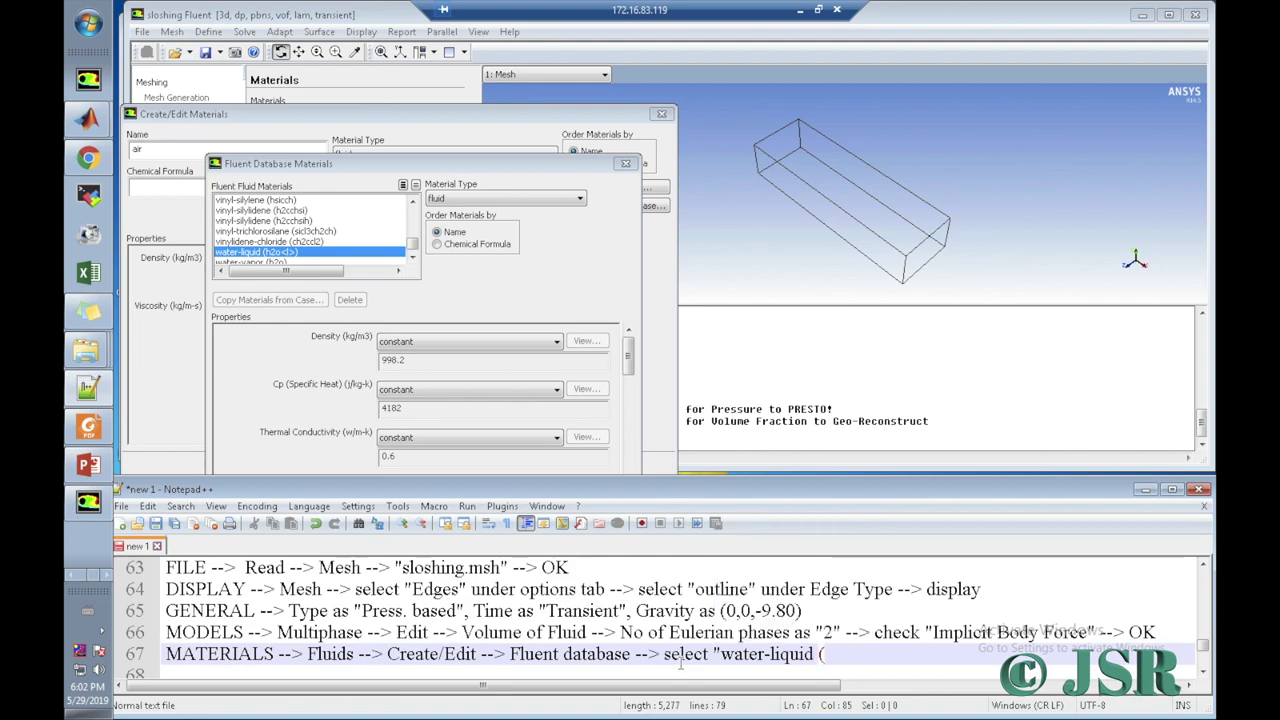
pyautogui.write('H2O')
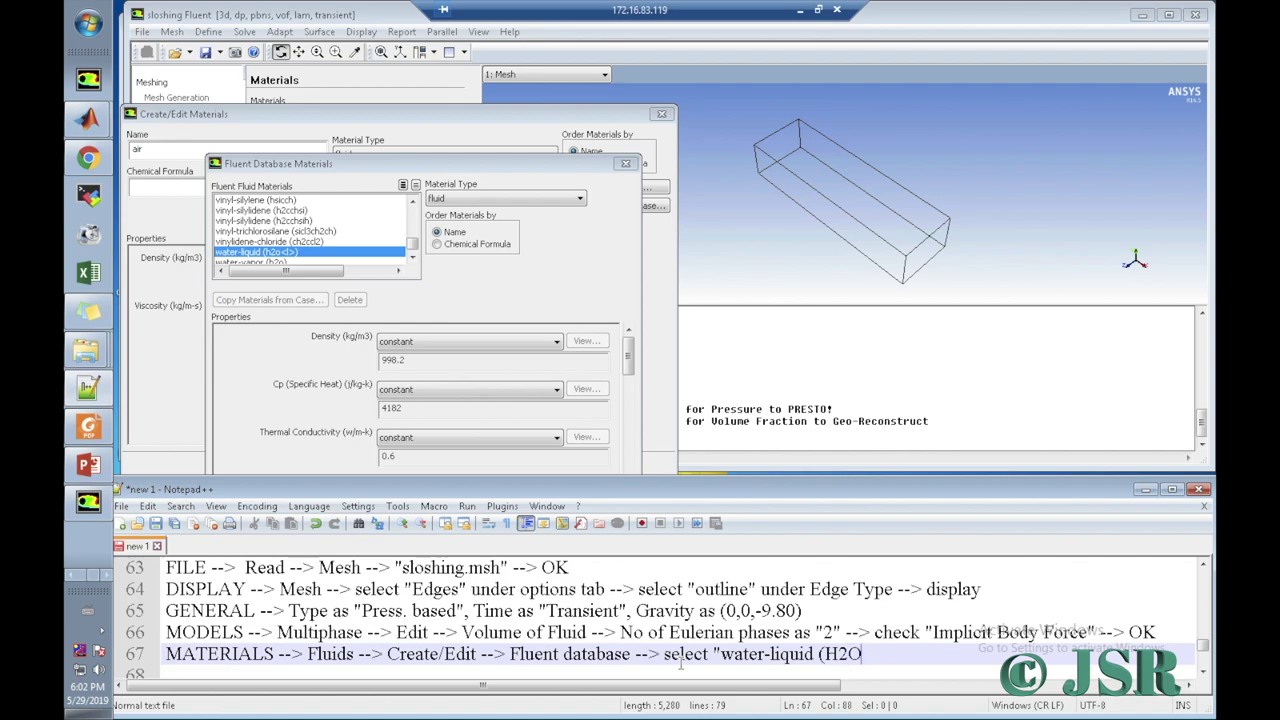
pyautogui.write('<l>) " -->')
# Step: In Fluent, copy the selected water-liquid material into the case and close the material database
pyautogui.moveTo(512, 166); pyautogui.dragTo(500, 104)
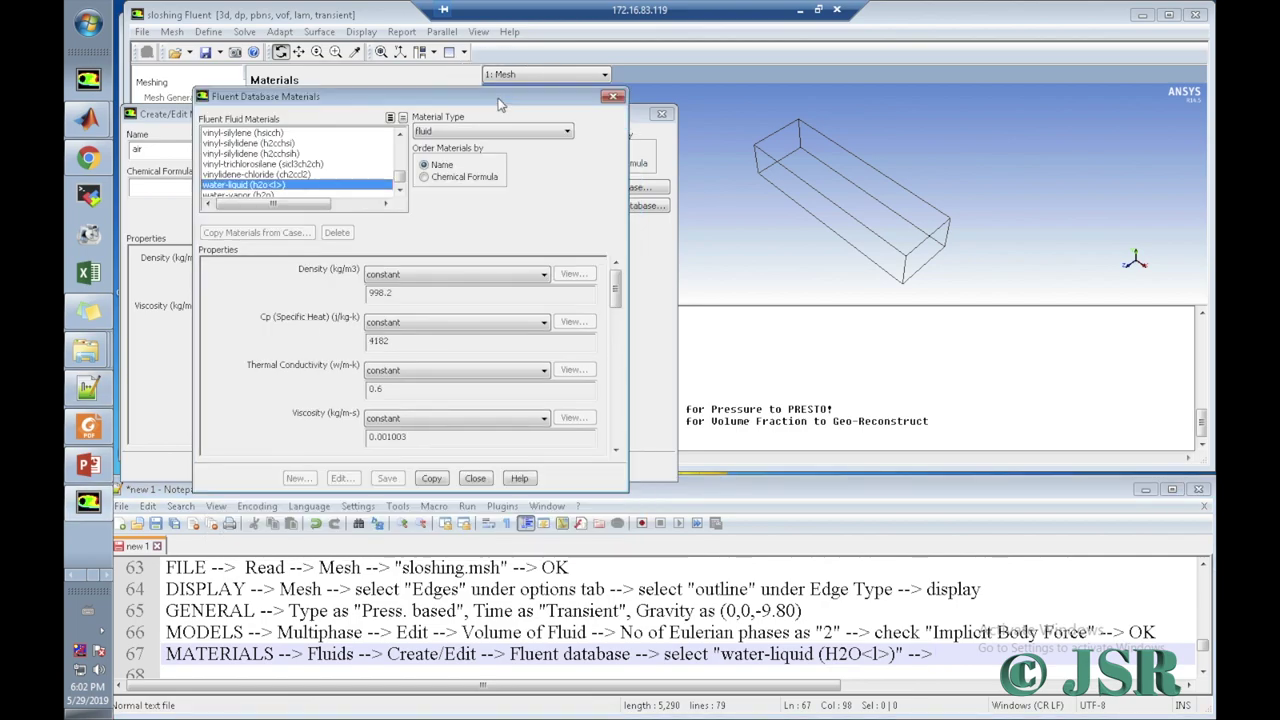
pyautogui.click(434, 479)
pyautogui.click(486, 479)
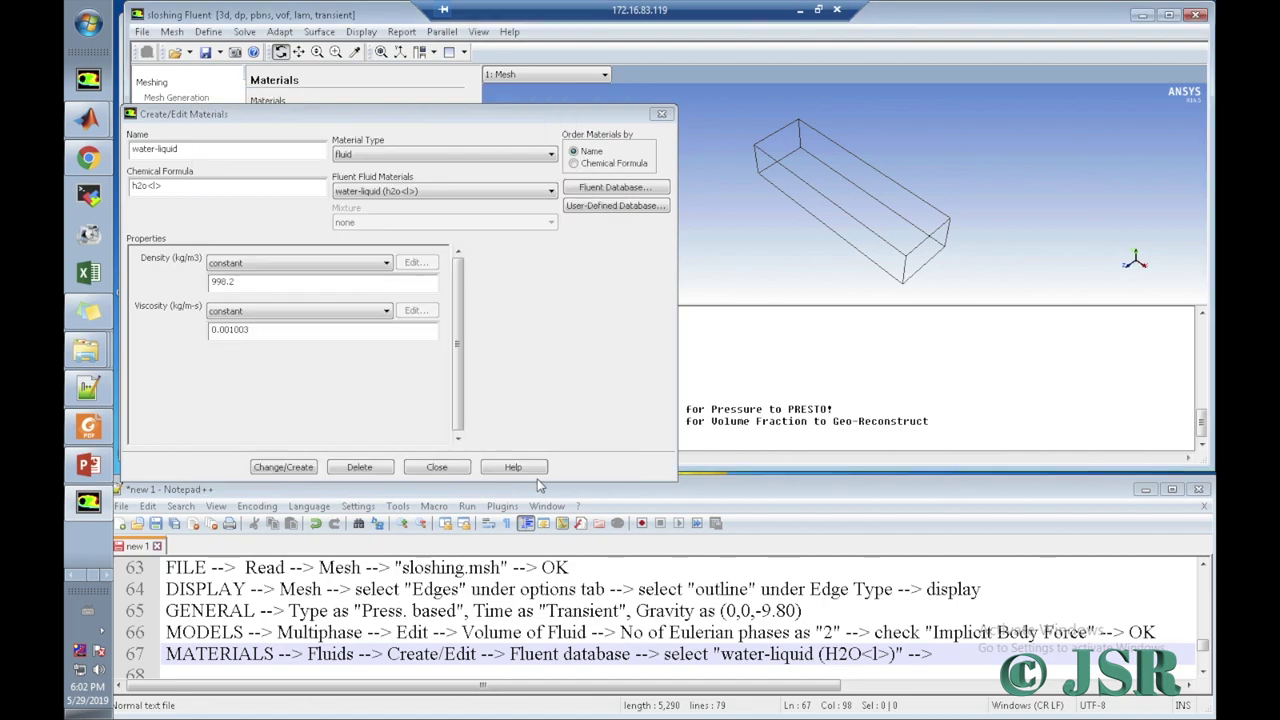
# Step: Finish the MATERIALS line in the Notepad++ notes with "Copy --> Close" and close Fluent's Create/Edit Materials dialog
pyautogui.click(951, 656)
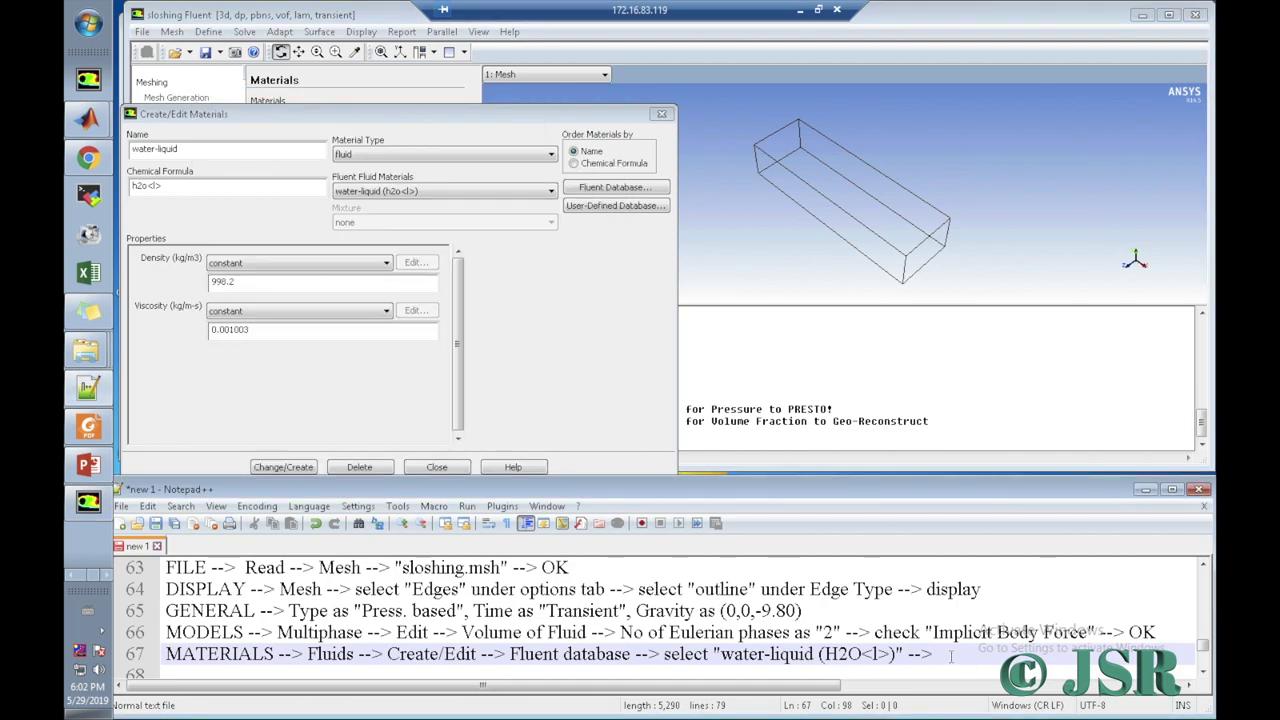
pyautogui.write('Copy --> Close')
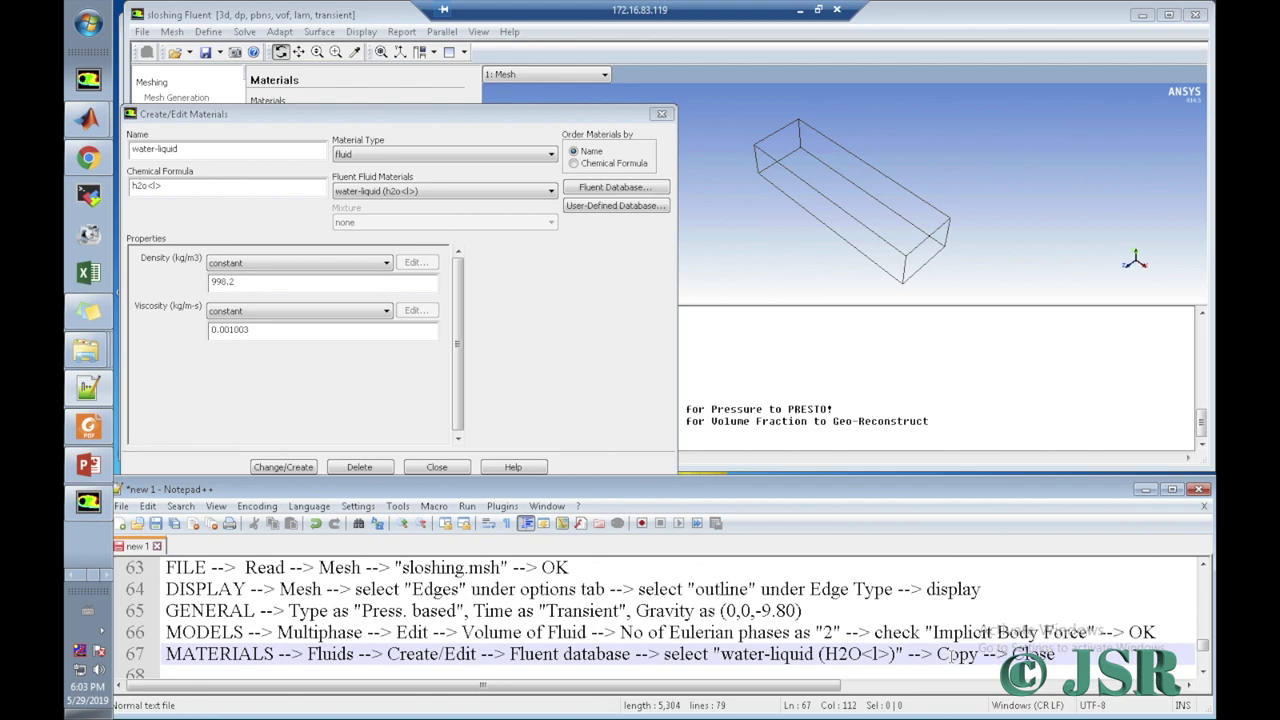
pyautogui.click(462, 469)
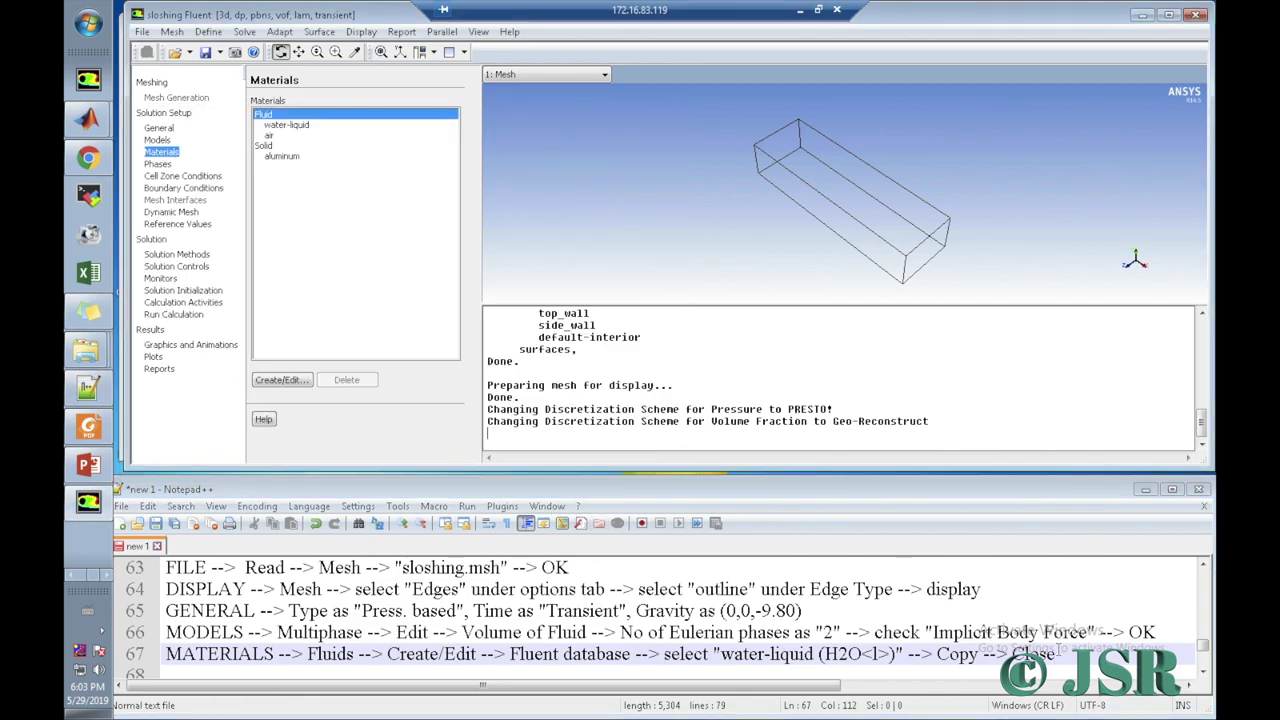
pyautogui.click(1060, 653)
pyautogui.press('Return')
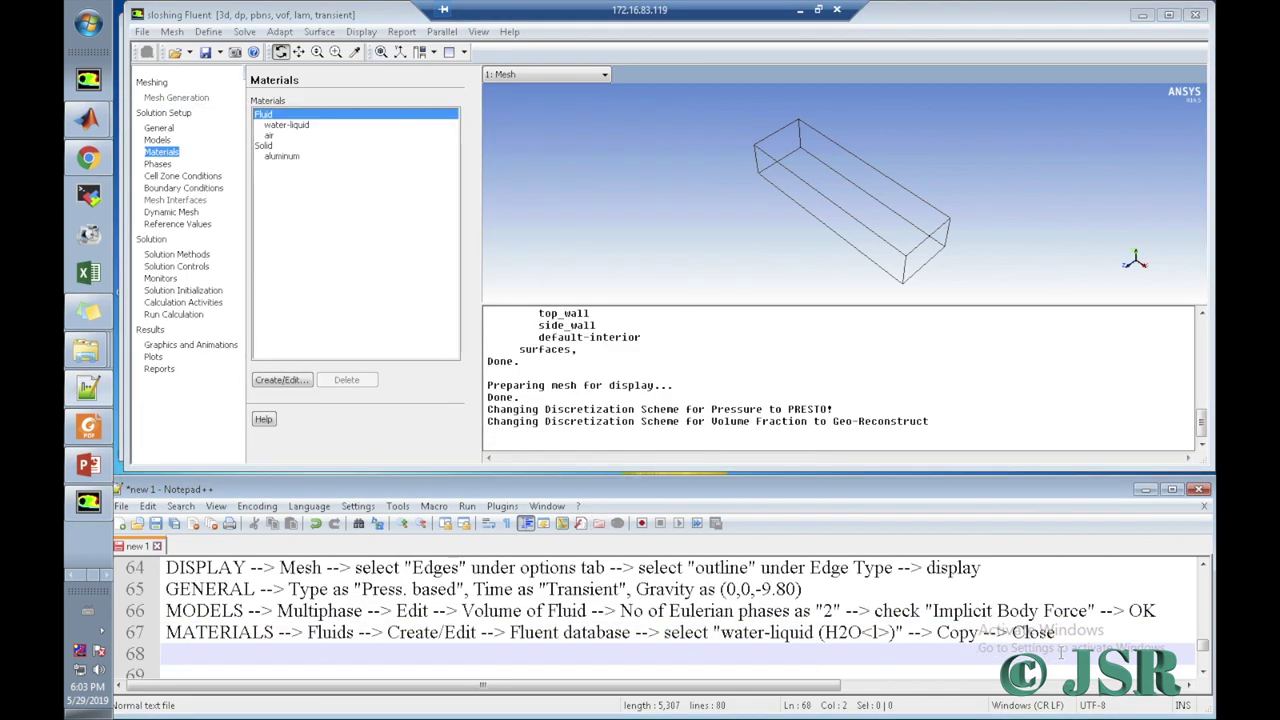
# Step: Show the Phases settings in Fluent and start line 68 of the Notepad++ notes with "PHASES -->"
pyautogui.click(162, 164)
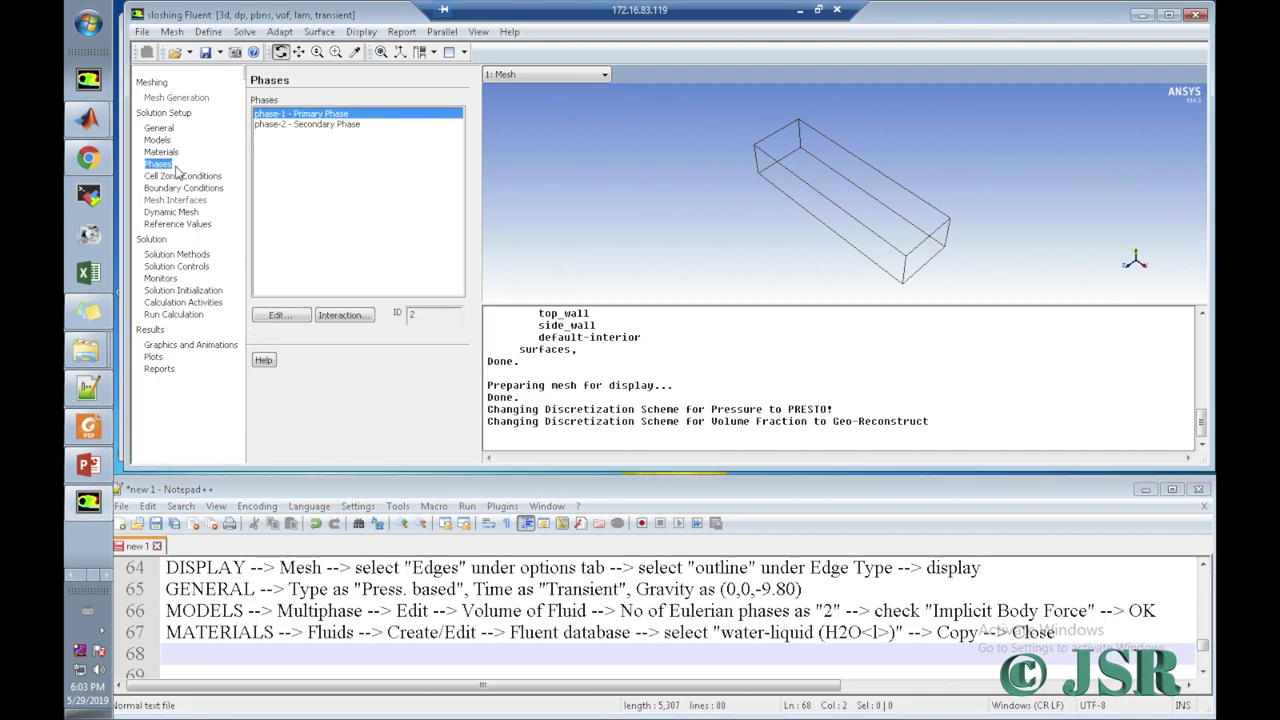
pyautogui.click(222, 654)
pyautogui.write('Ph')
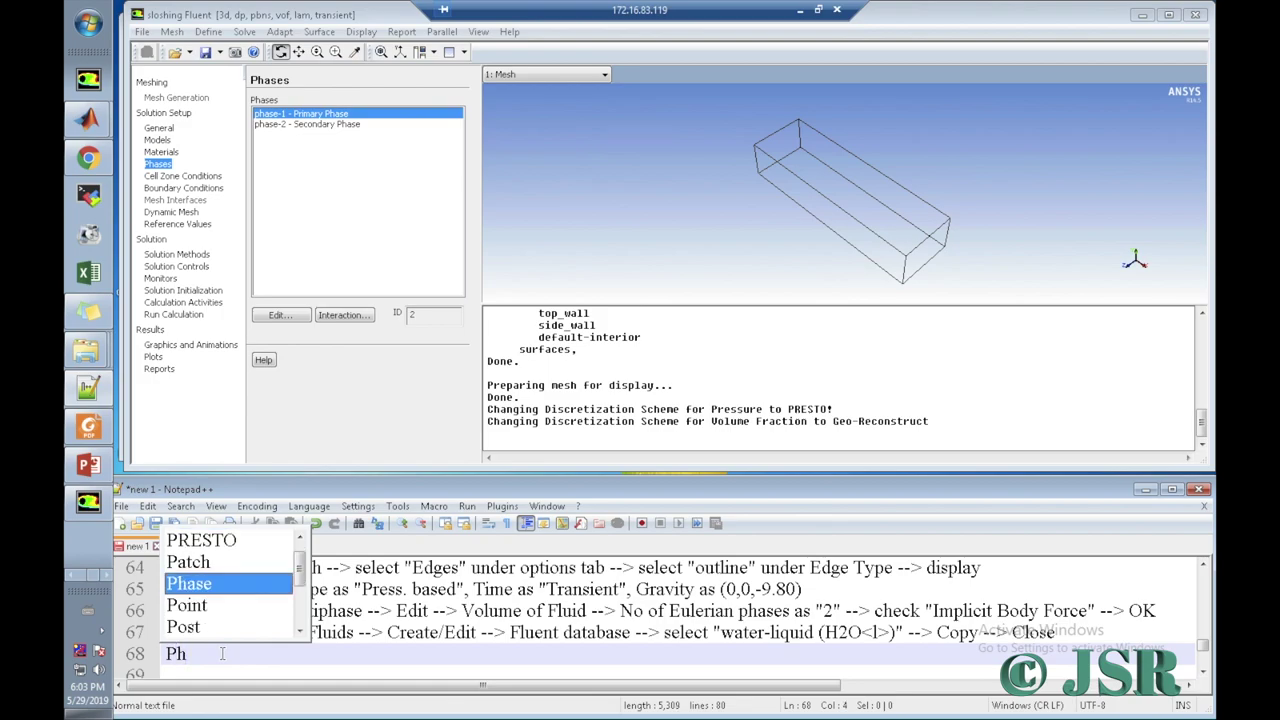
pyautogui.press('BackSpace')
pyautogui.write('HAS')
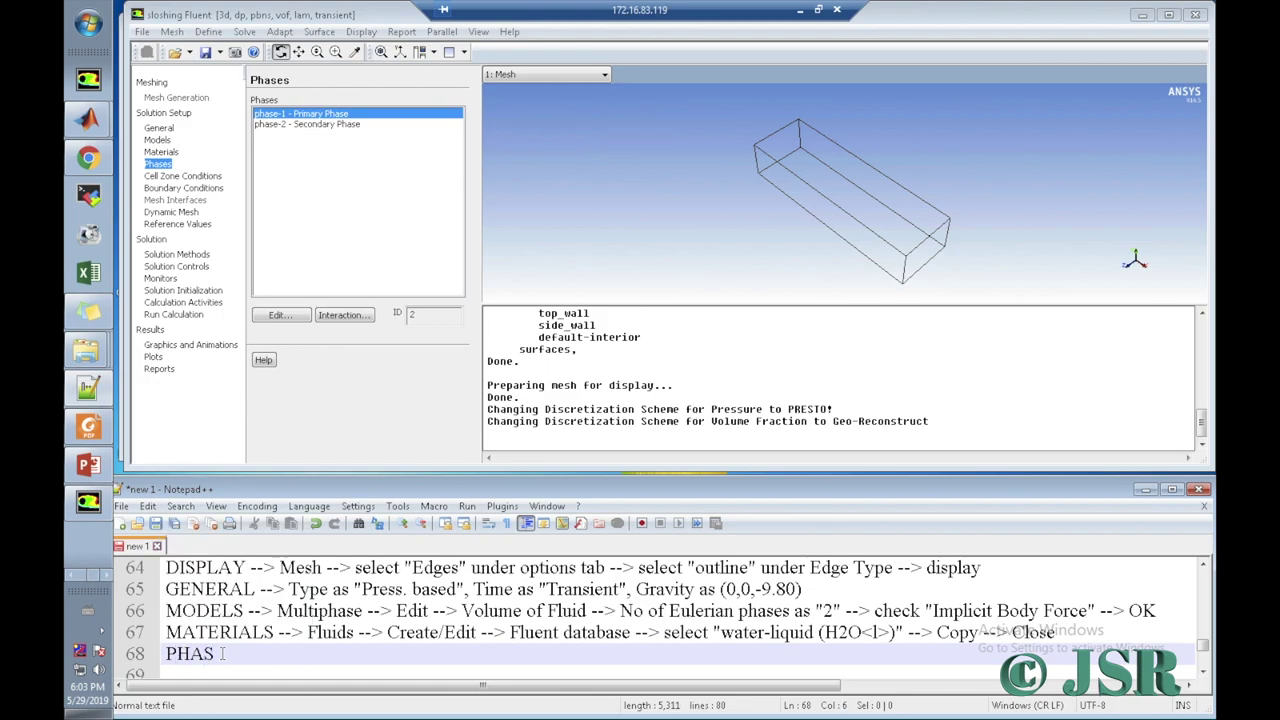
pyautogui.write('ES -->')
# Step: In Fluent, open the primary phase phase-1 for editing and rename it "air"
pyautogui.click(292, 316)
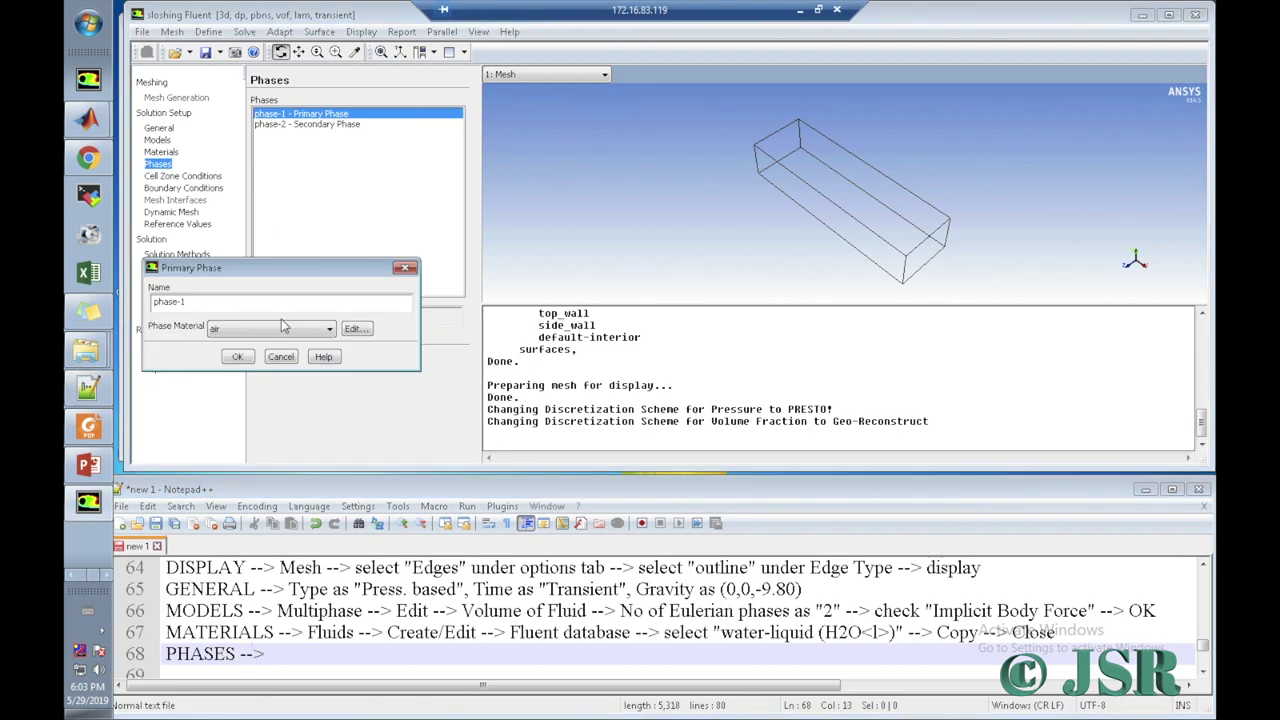
pyautogui.press('BackSpace')
pyautogui.press('BackSpace')
pyautogui.press('BackSpace')
pyautogui.press('BackSpace')
pyautogui.press('BackSpace')
pyautogui.press('BackSpace')
# Step: Complete the PHASES line in Notepad++ with Primary phases --> Name as "air" --> Phase materials as "air" --> OK, and start a new line
pyautogui.click(285, 655)
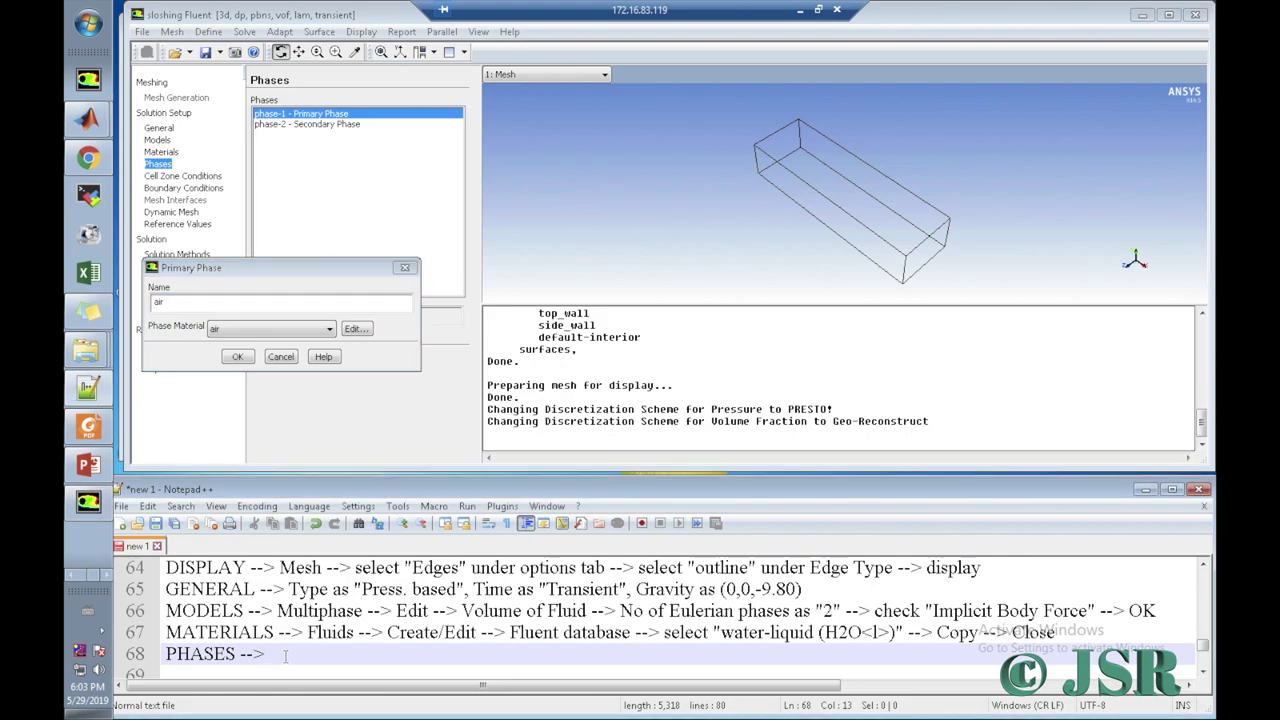
pyautogui.write('Primary p')
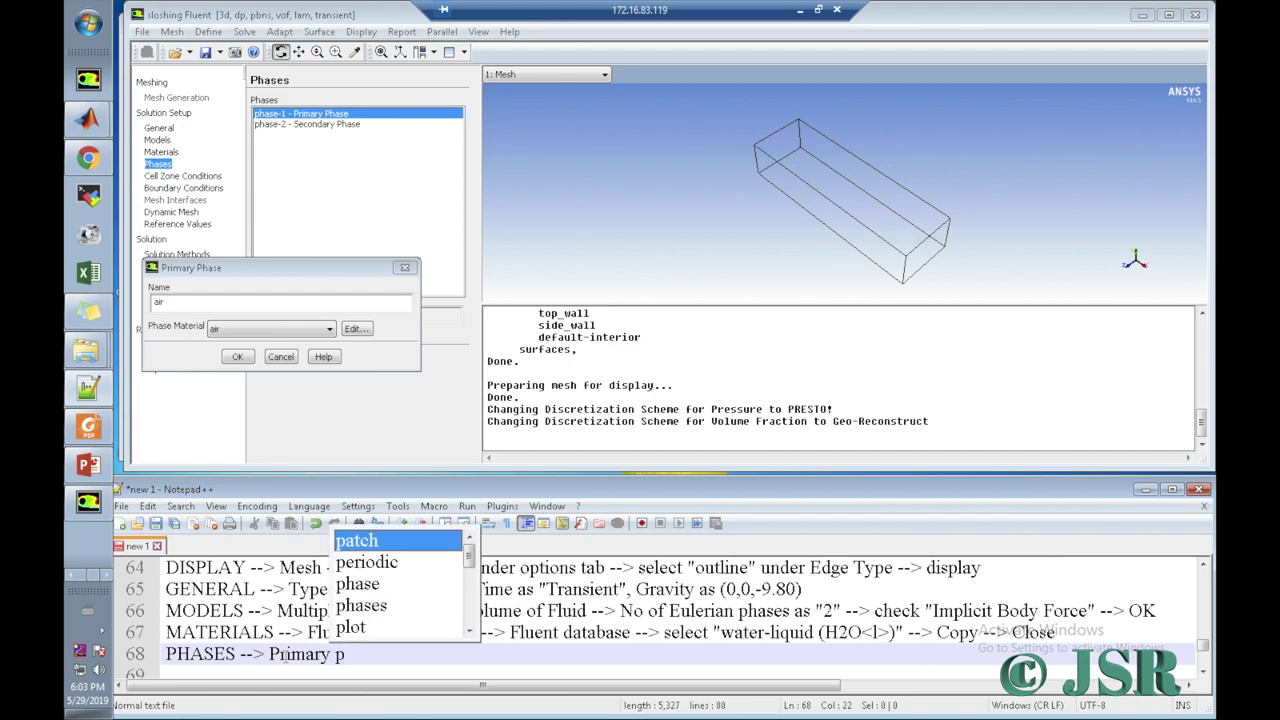
pyautogui.write('hases -->')
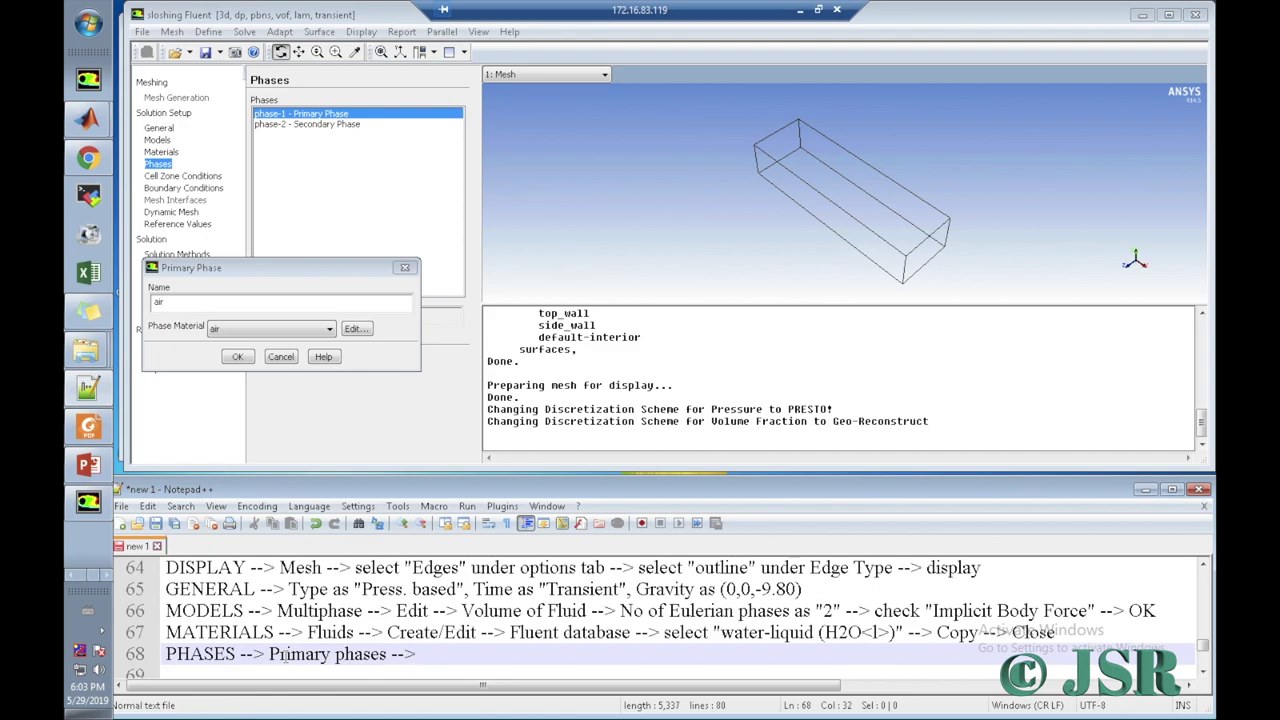
pyautogui.write(' Name as "air"')
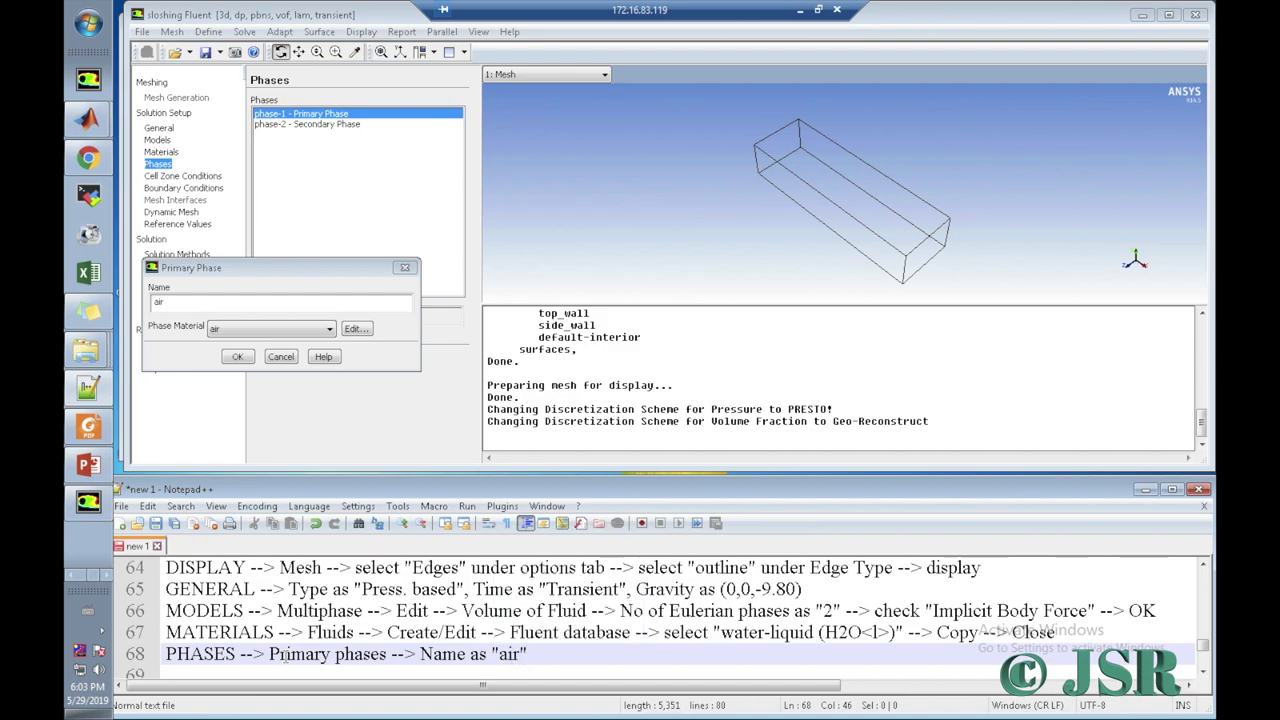
pyautogui.write(' --> ')
pyautogui.write('Phase ')
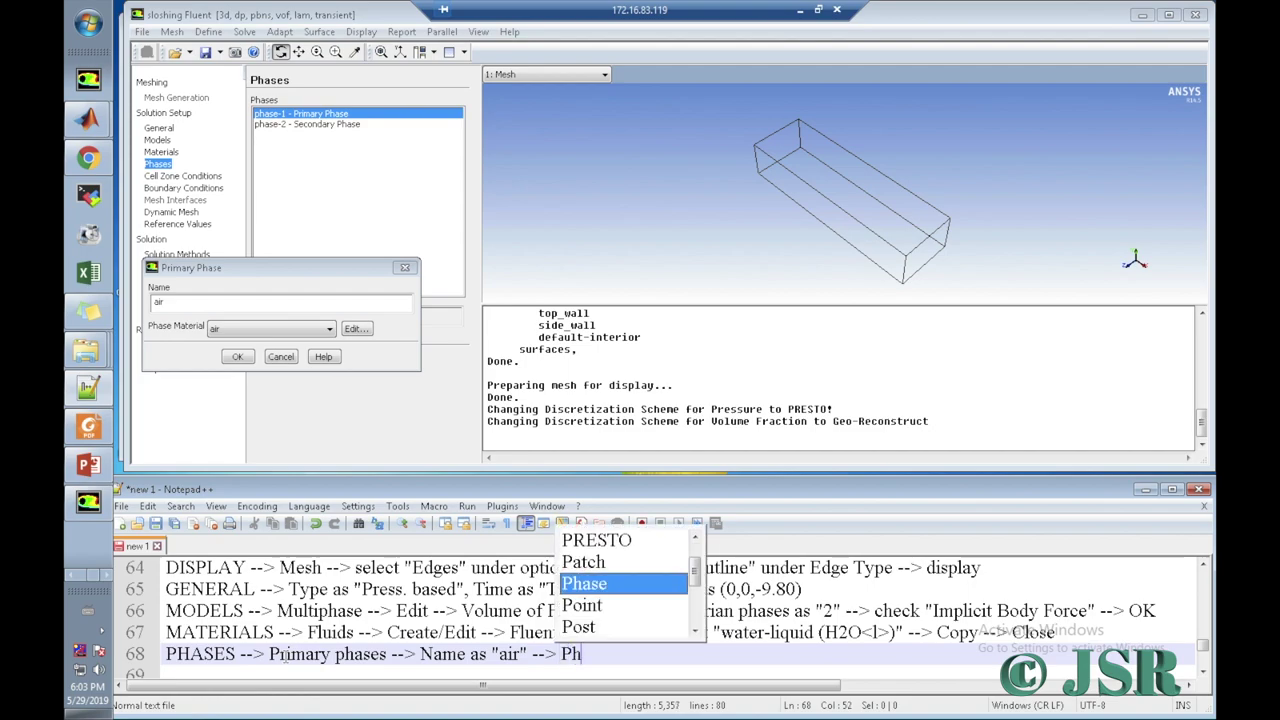
pyautogui.write('ma')
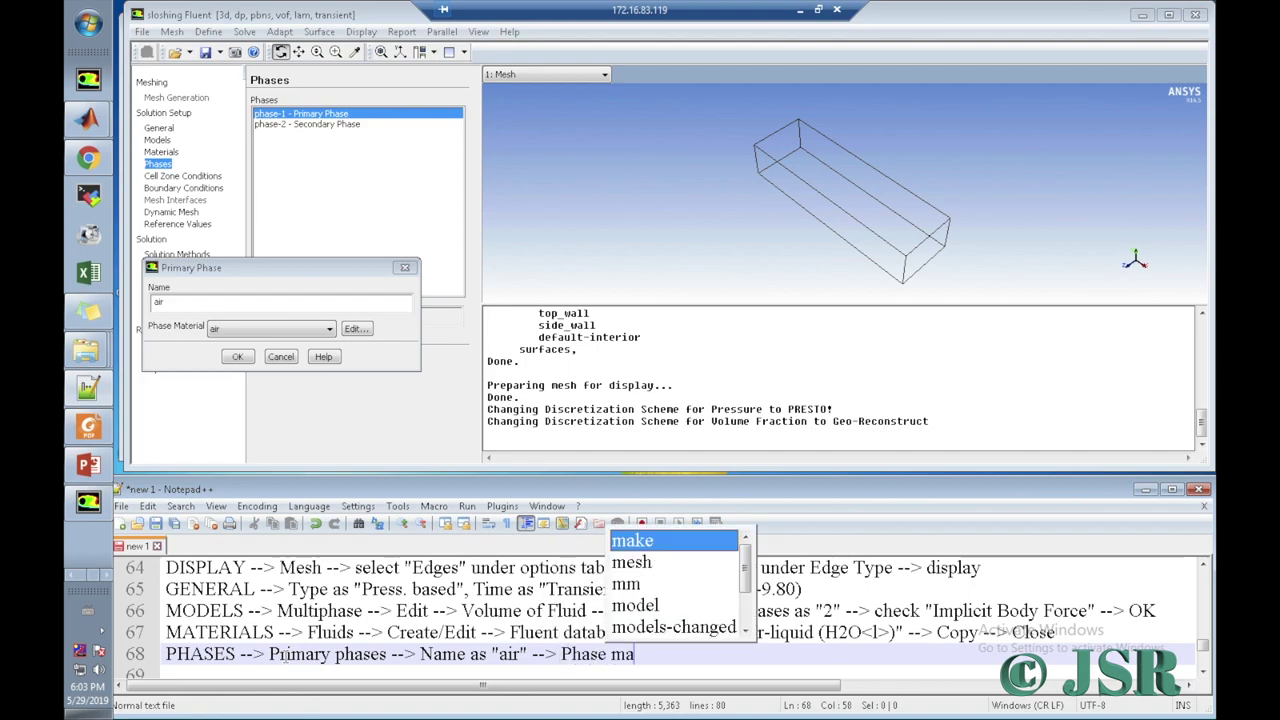
pyautogui.write('terials ')
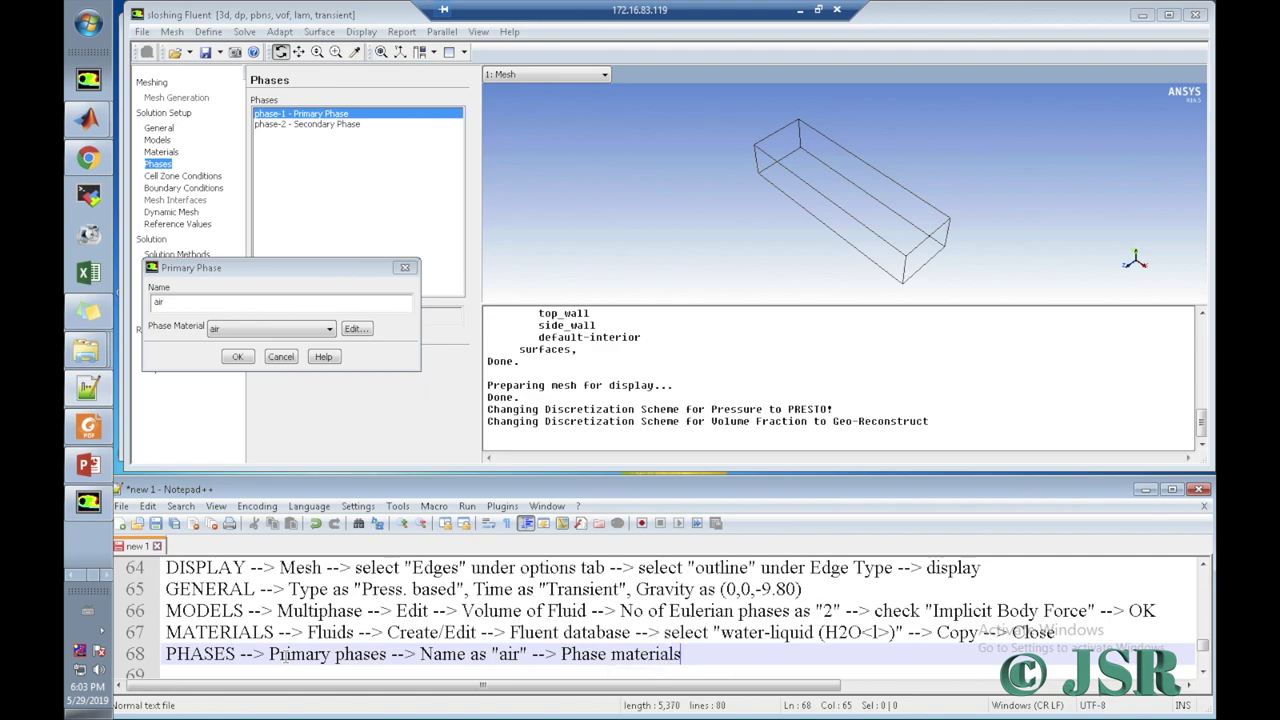
pyautogui.write('as "air" --> OK')
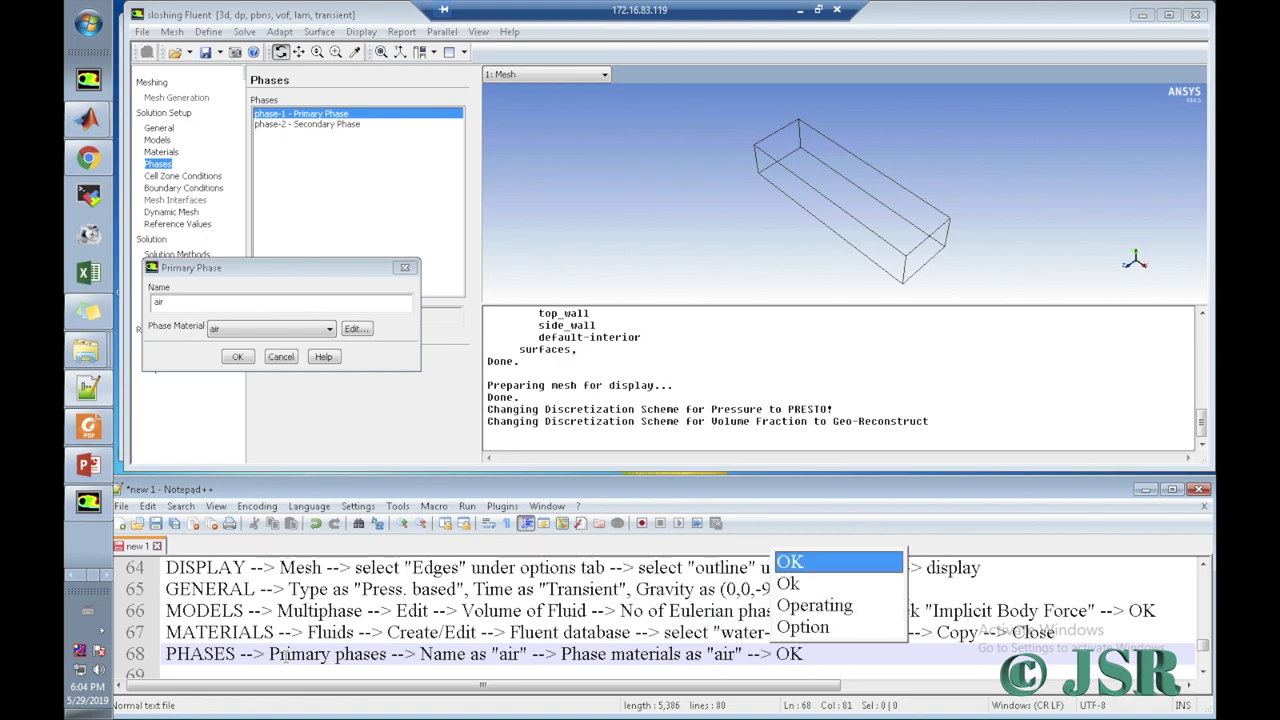
pyautogui.press('Return')
pyautogui.press('Return')
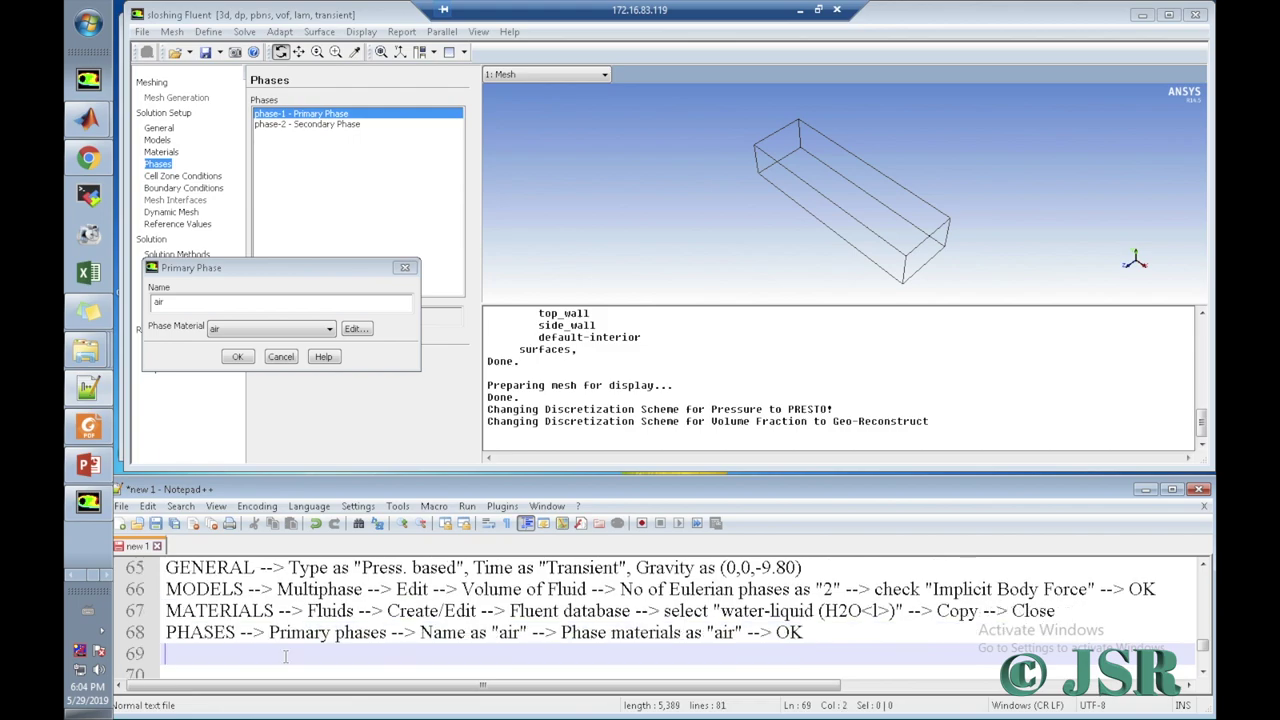
# Step: In Fluent, apply the primary phase settings and select the secondary phase phase-2
pyautogui.click(237, 357)
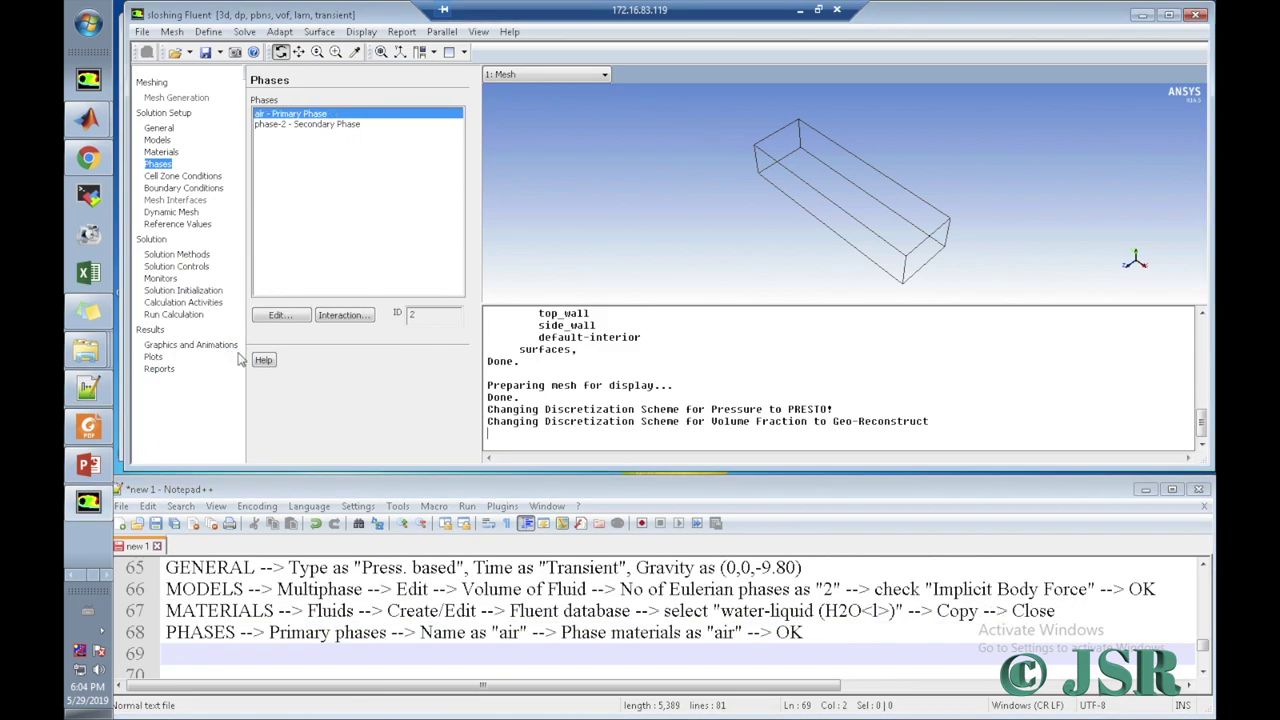
pyautogui.click(306, 126)
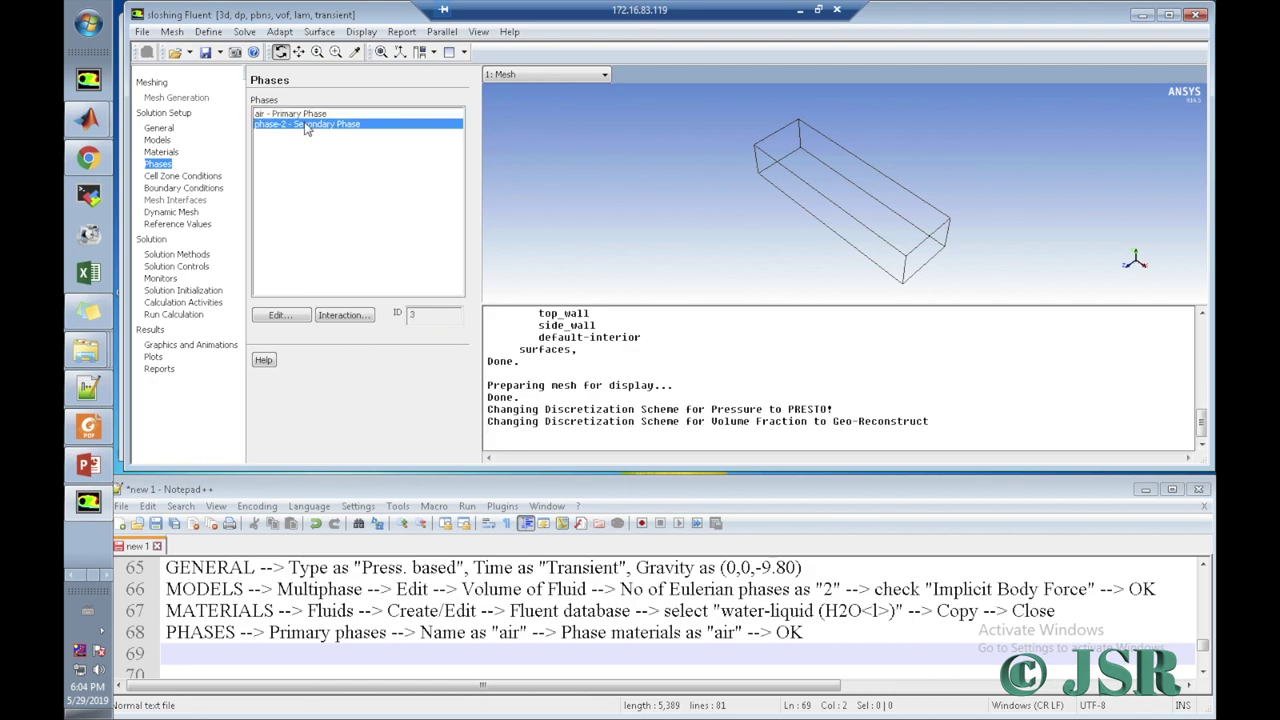
# Step: Start line 69 of the Notepad++ notes with PHASES --> Secondary phases --> Name as "water" -->
pyautogui.click(244, 656)
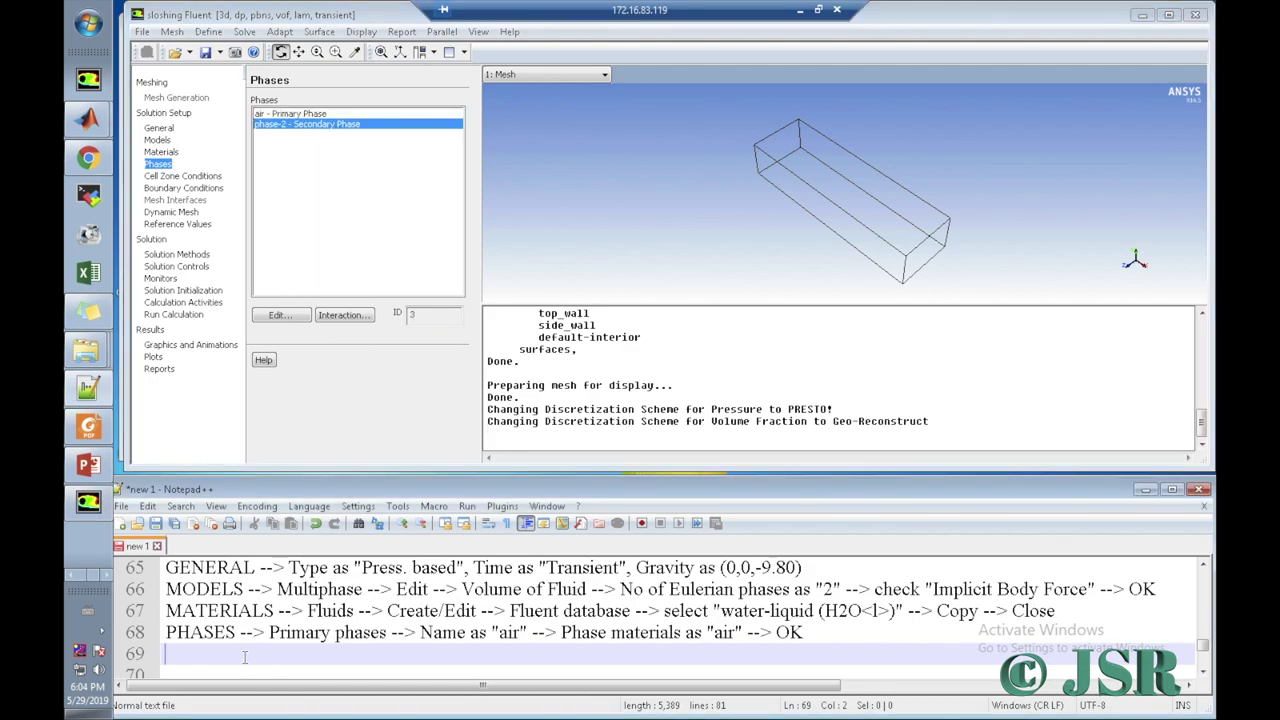
pyautogui.write('PHASES')
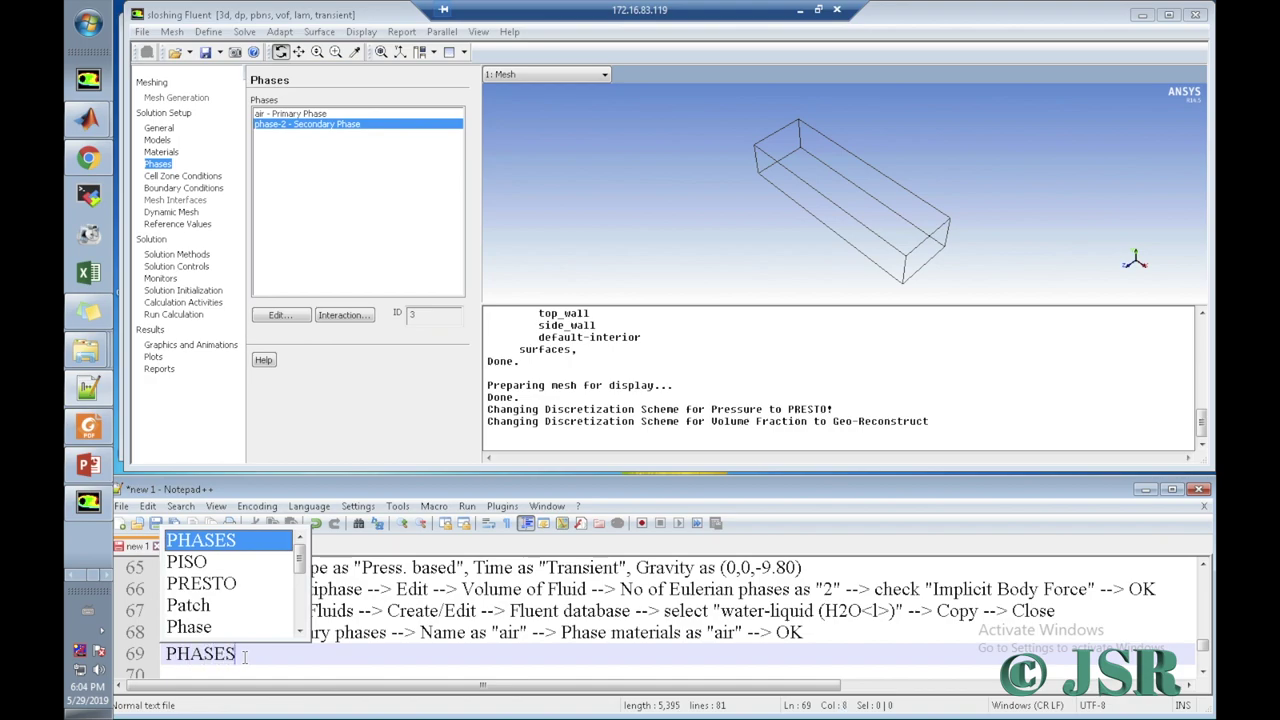
pyautogui.write(' --> Seco')
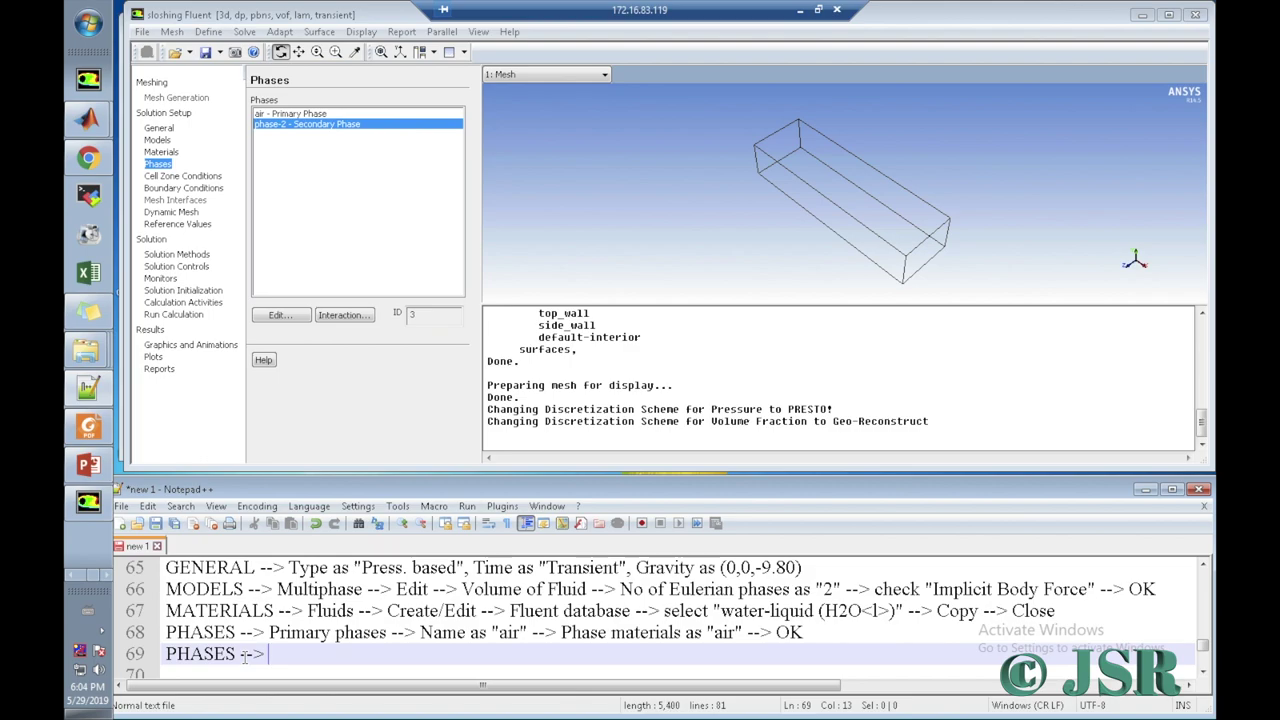
pyautogui.write('ndary ')
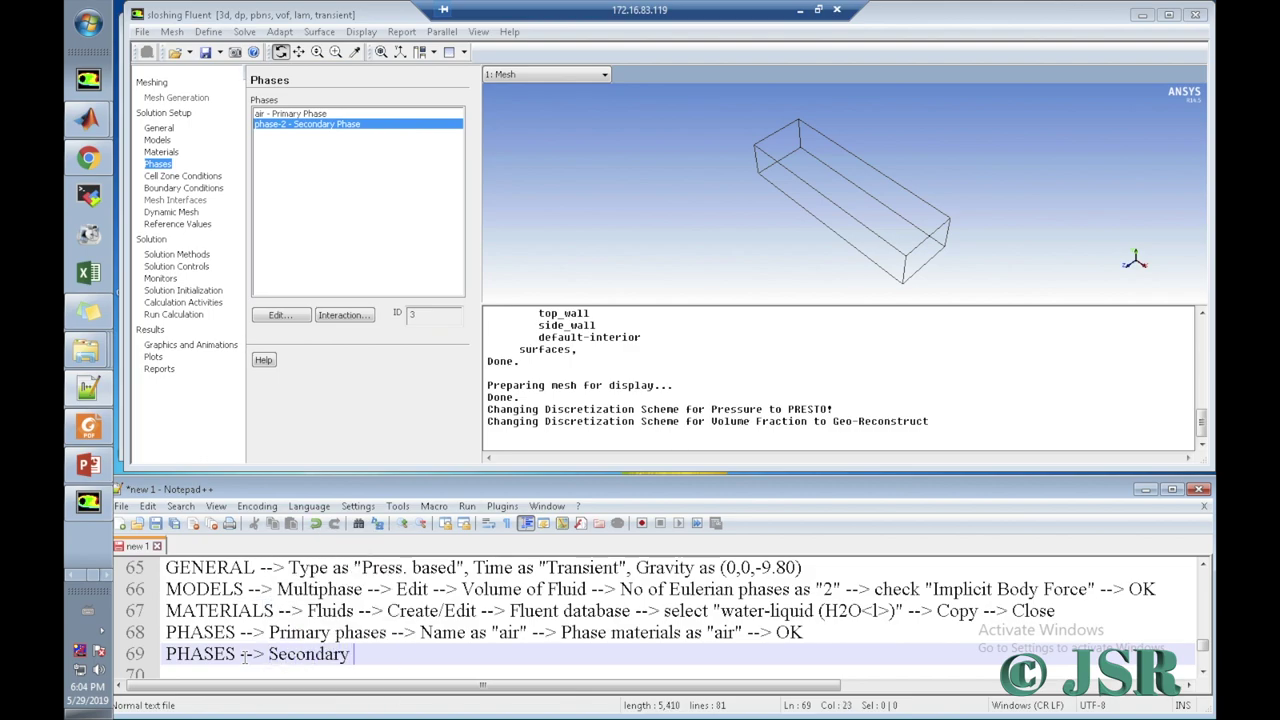
pyautogui.write('phases ')
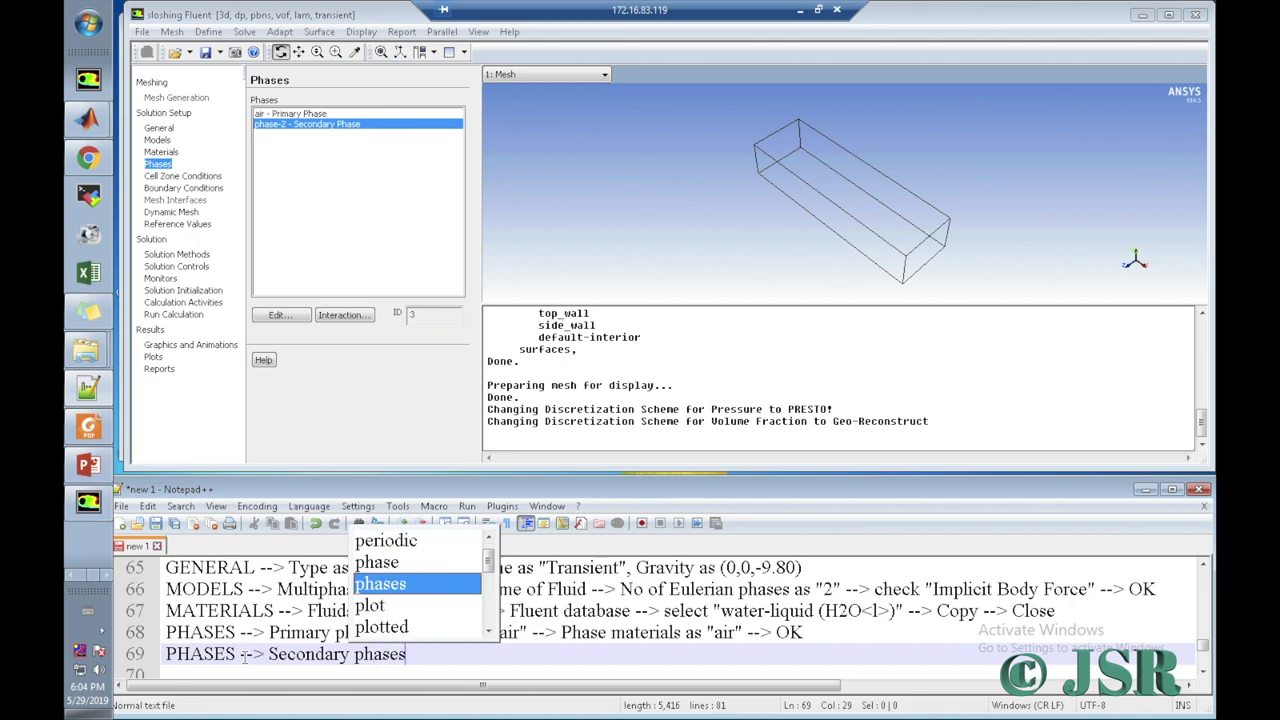
pyautogui.write('--> ')
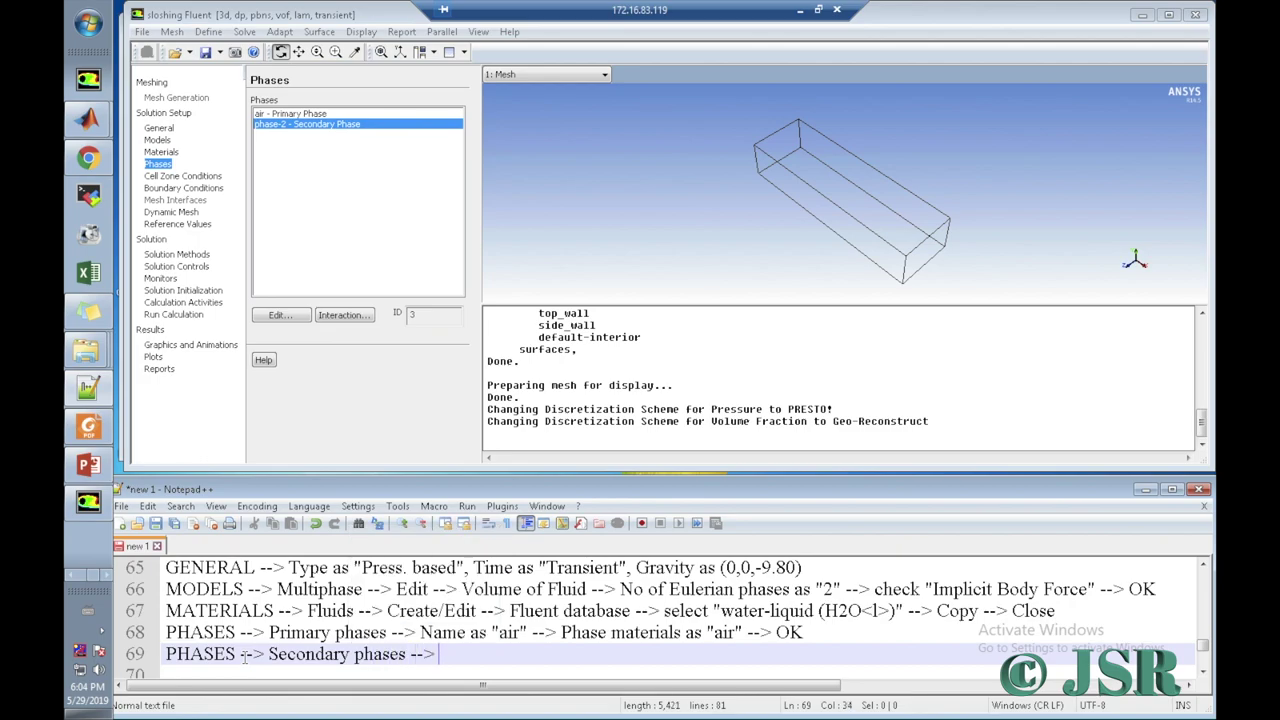
pyautogui.write('Nam')
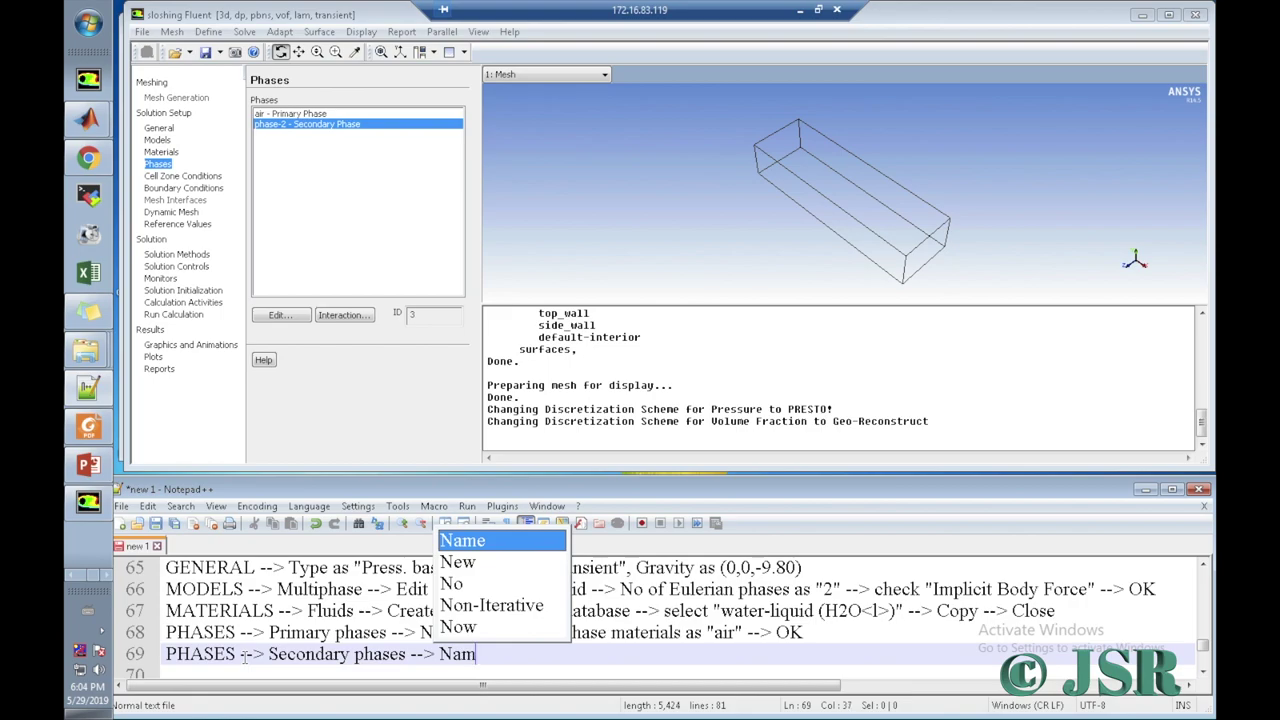
pyautogui.write('e as ')
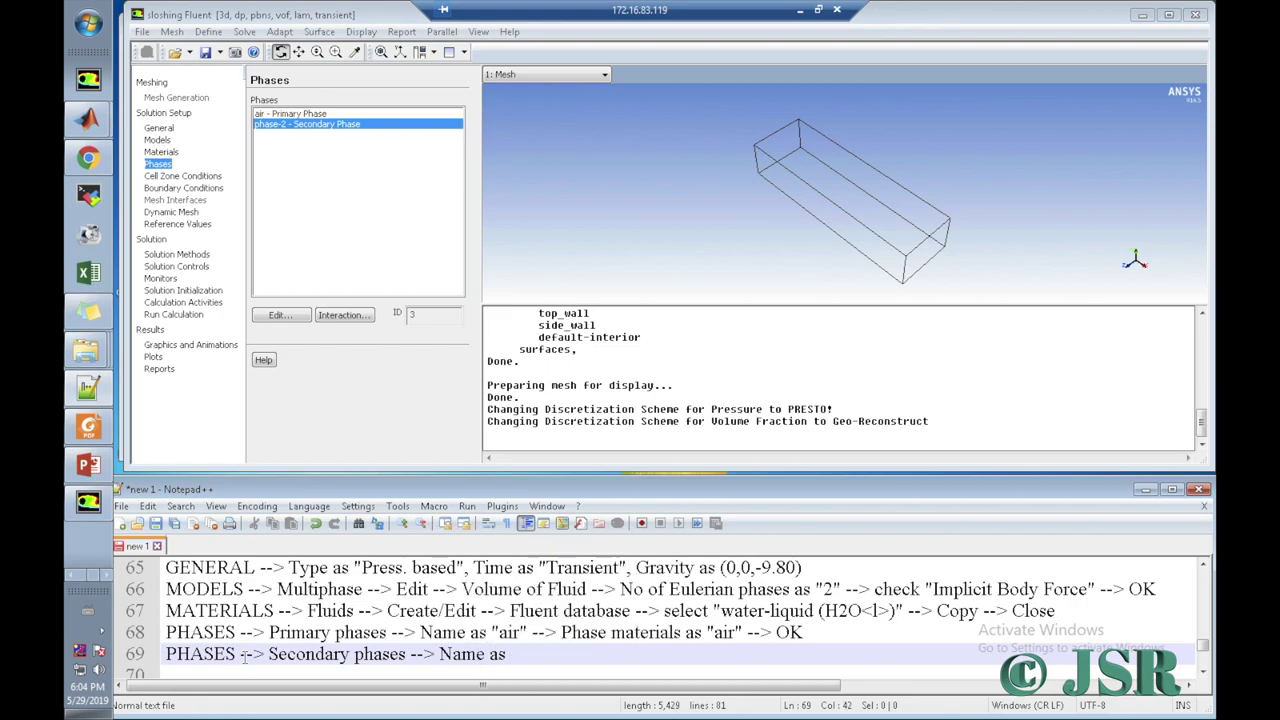
pyautogui.write('"wate')
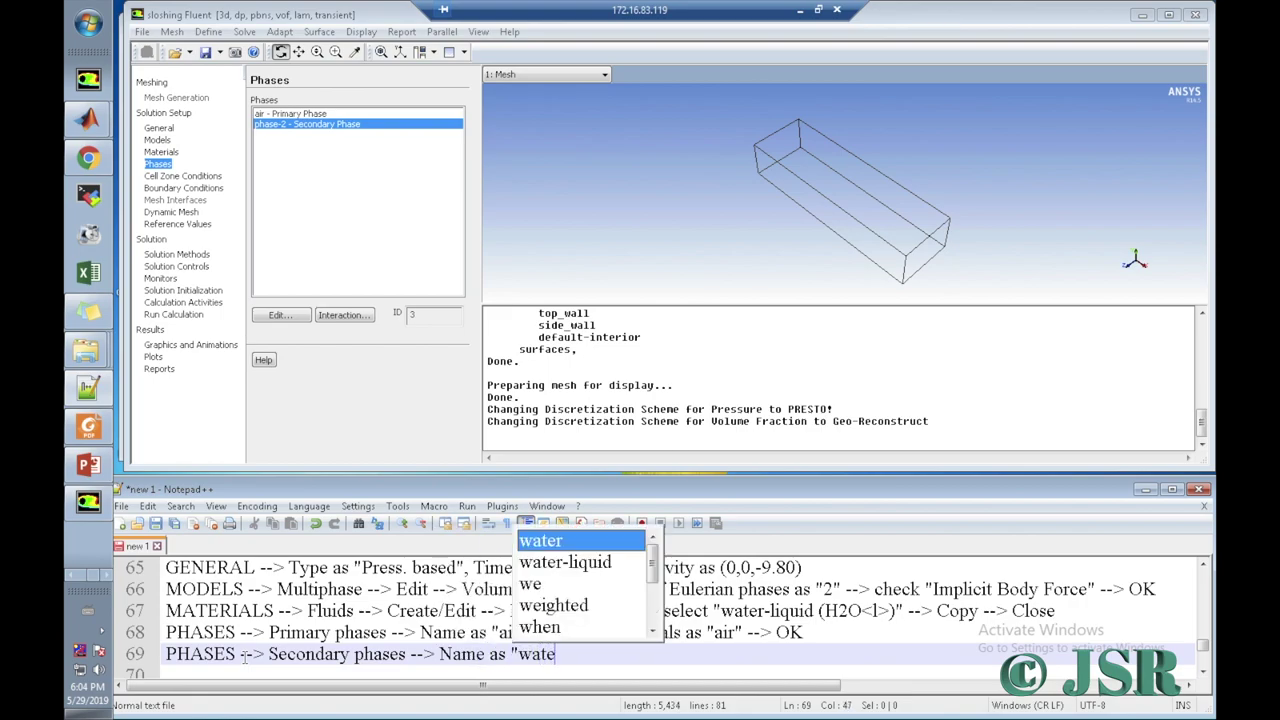
pyautogui.write('r" --> ')
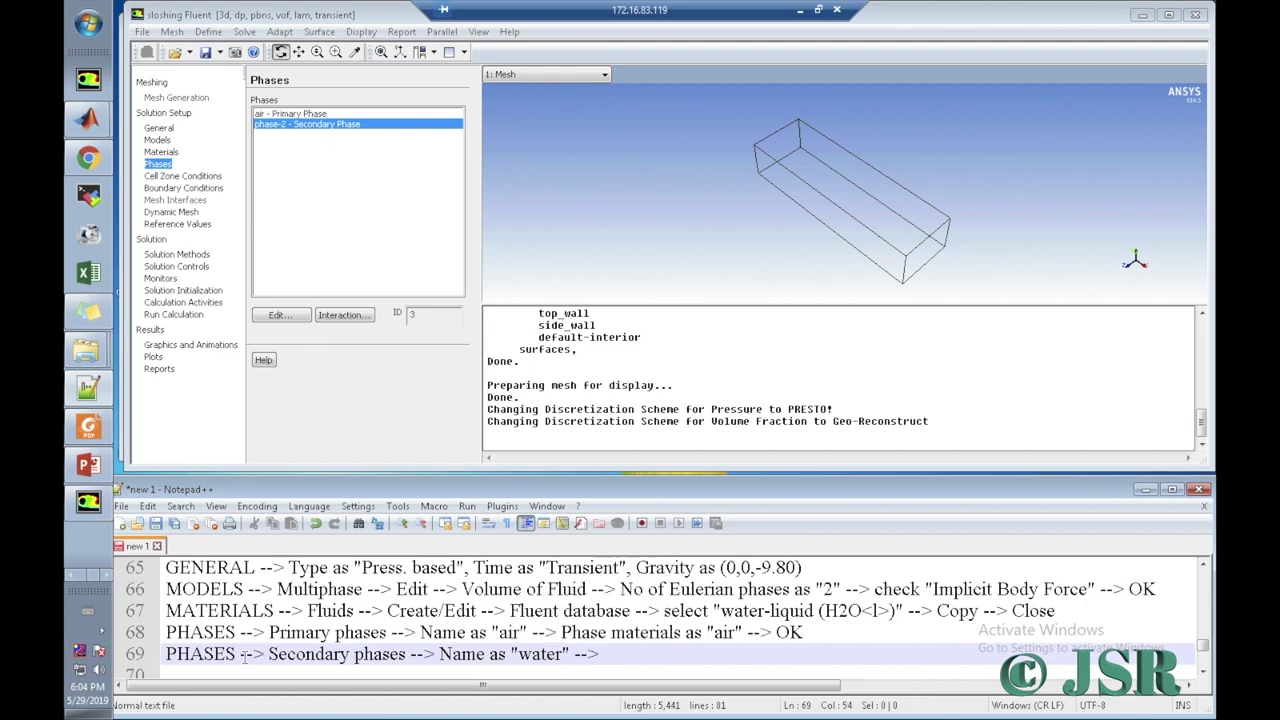
# Step: Complete the secondary phases line with Phase materials as "water-liquid" --> OK, and start a new line
pyautogui.write('Phase material')
pyautogui.press('BackSpace')
pyautogui.write('s as')
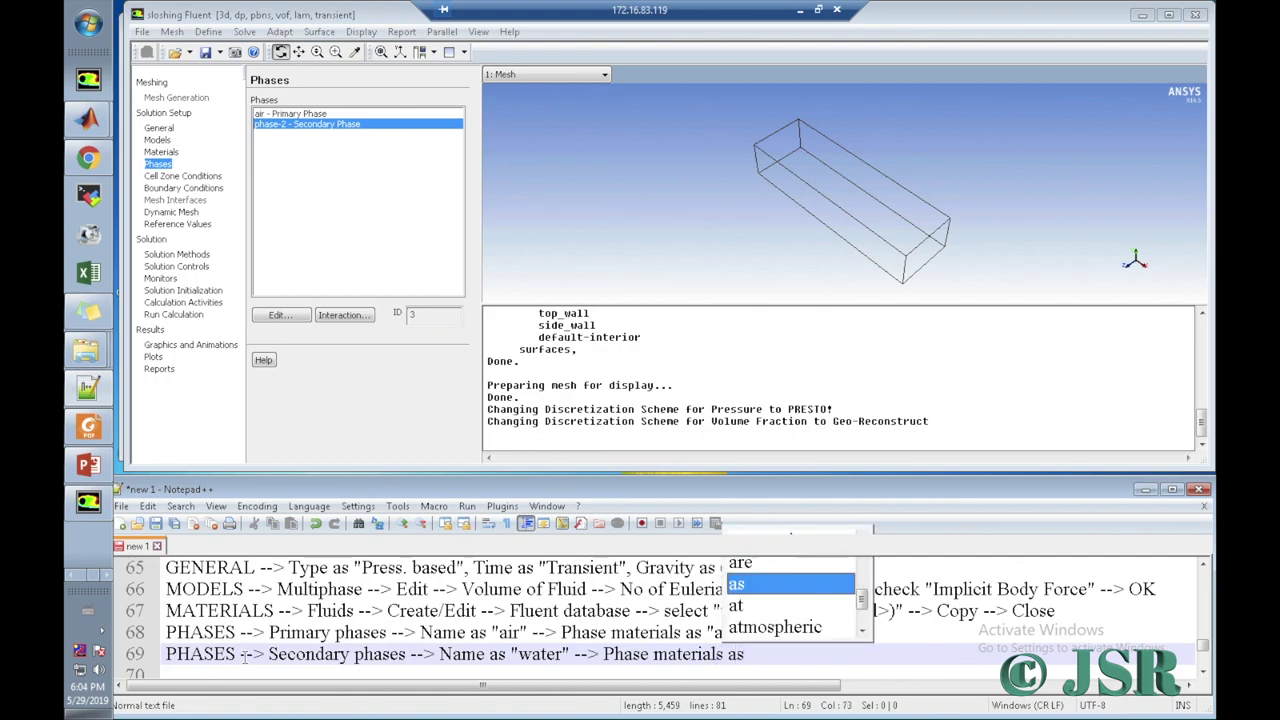
pyautogui.write(' "water')
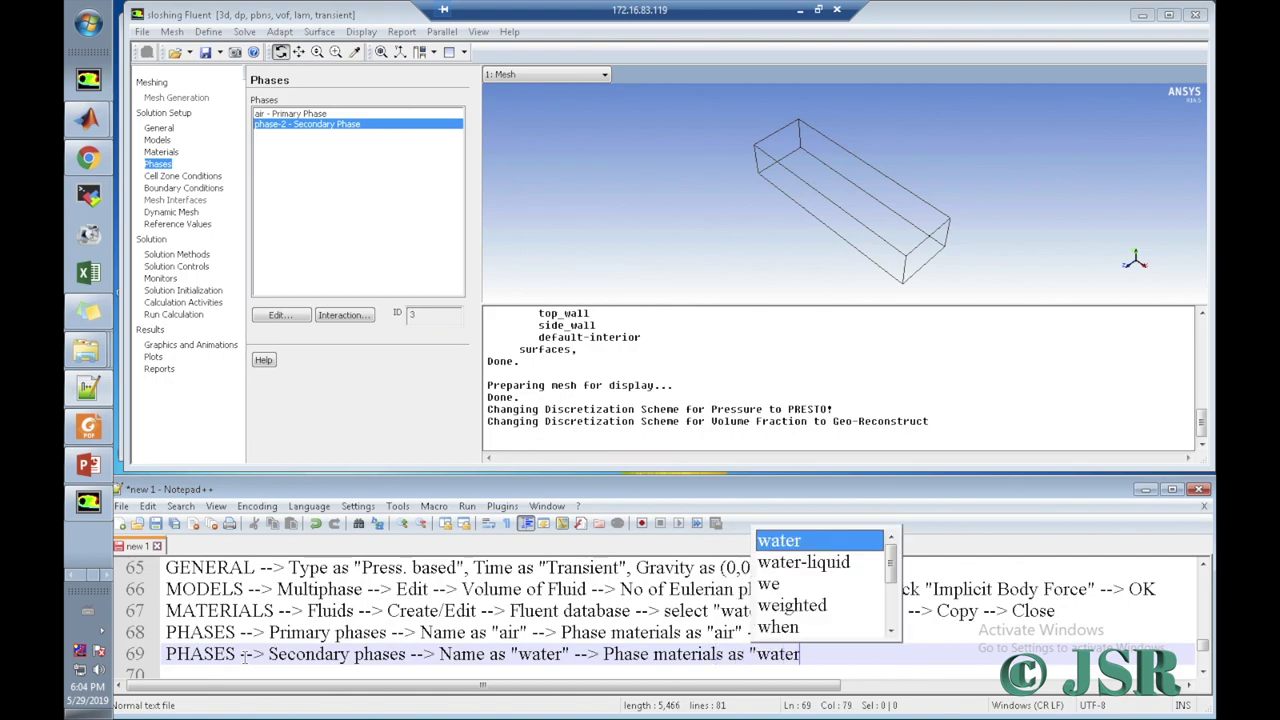
pyautogui.write('-liq')
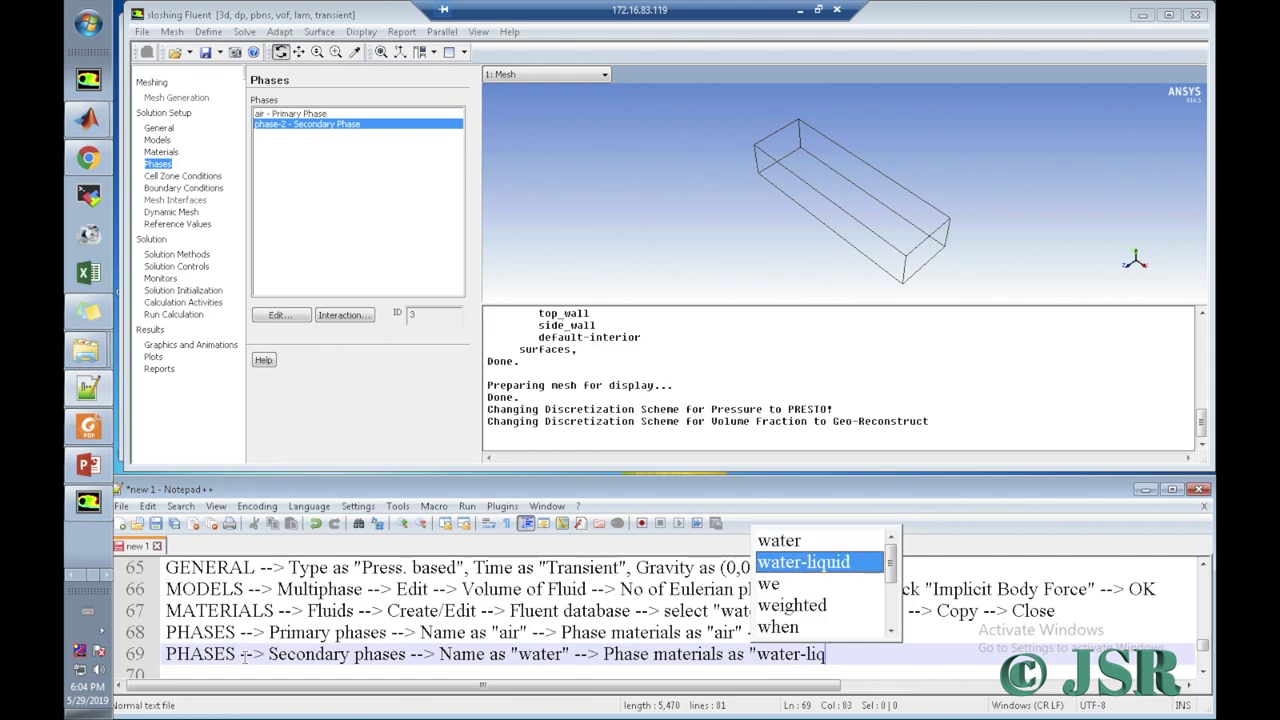
pyautogui.write('uid" --> ')
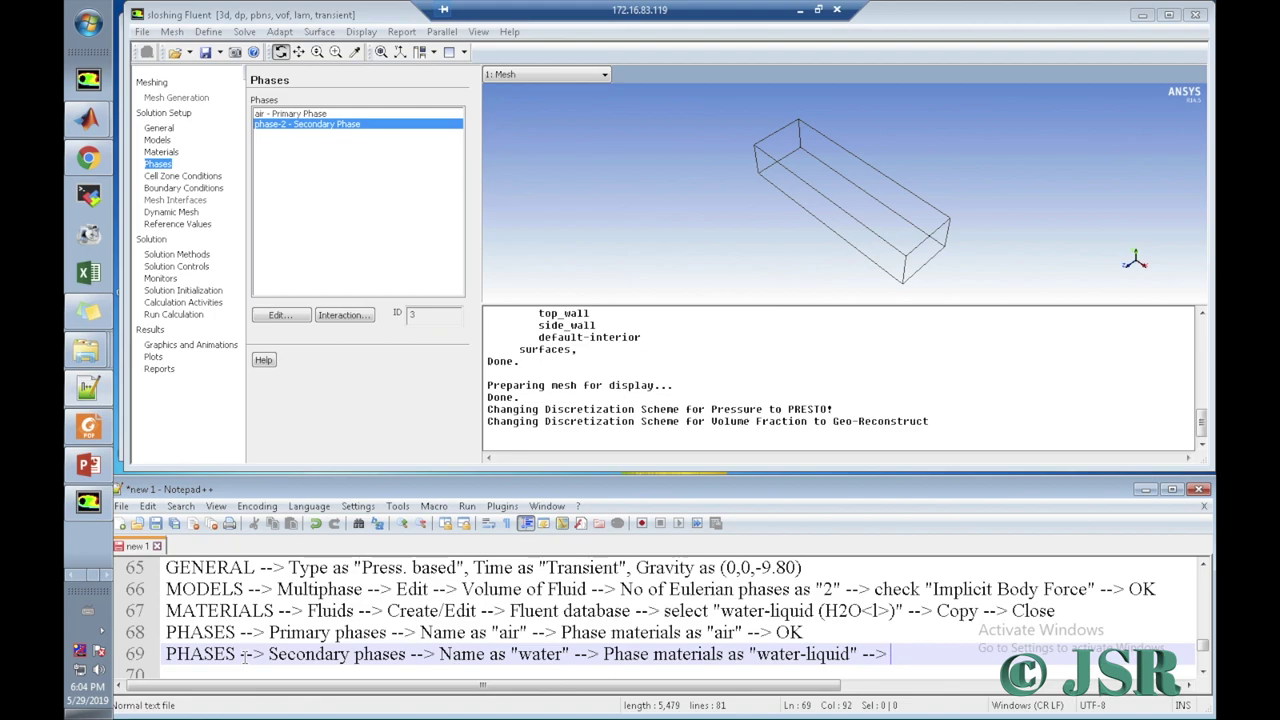
pyautogui.write('OK')
pyautogui.press('Return')
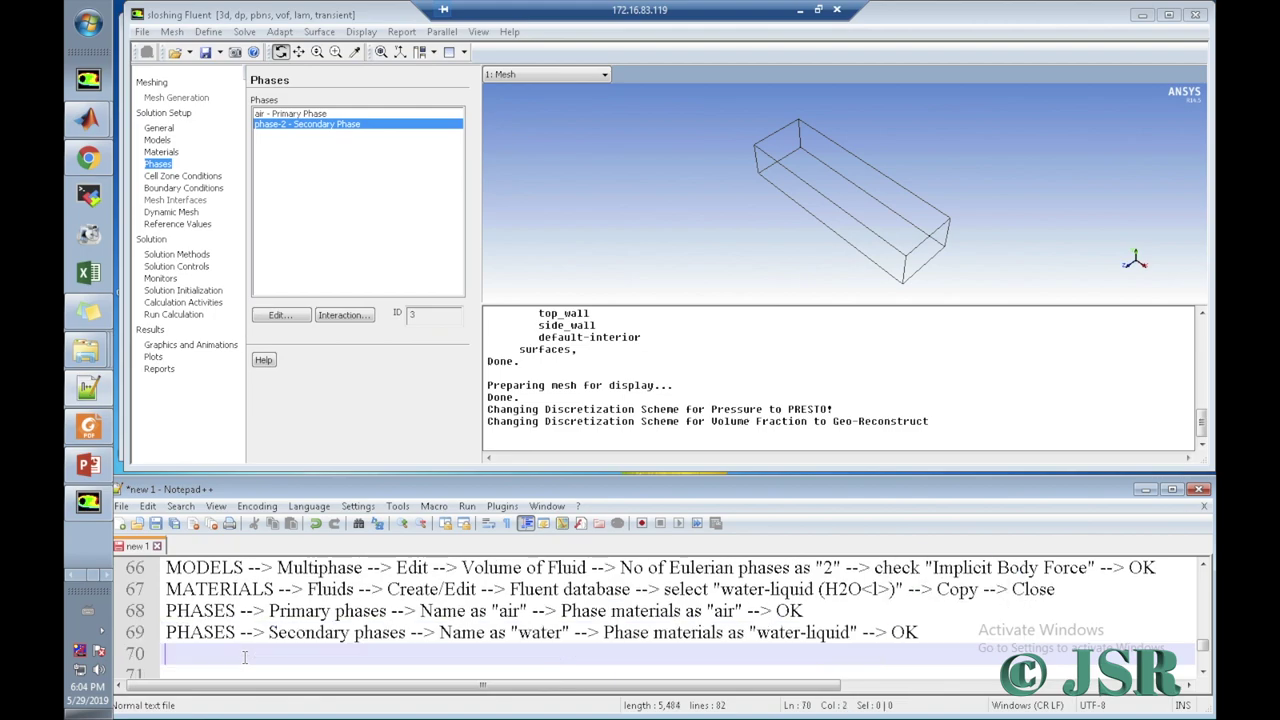
# Step: In Fluent, rename the secondary phase phase-2 "water", set its phase material to water-liquid and apply the settings
pyautogui.click(283, 317)
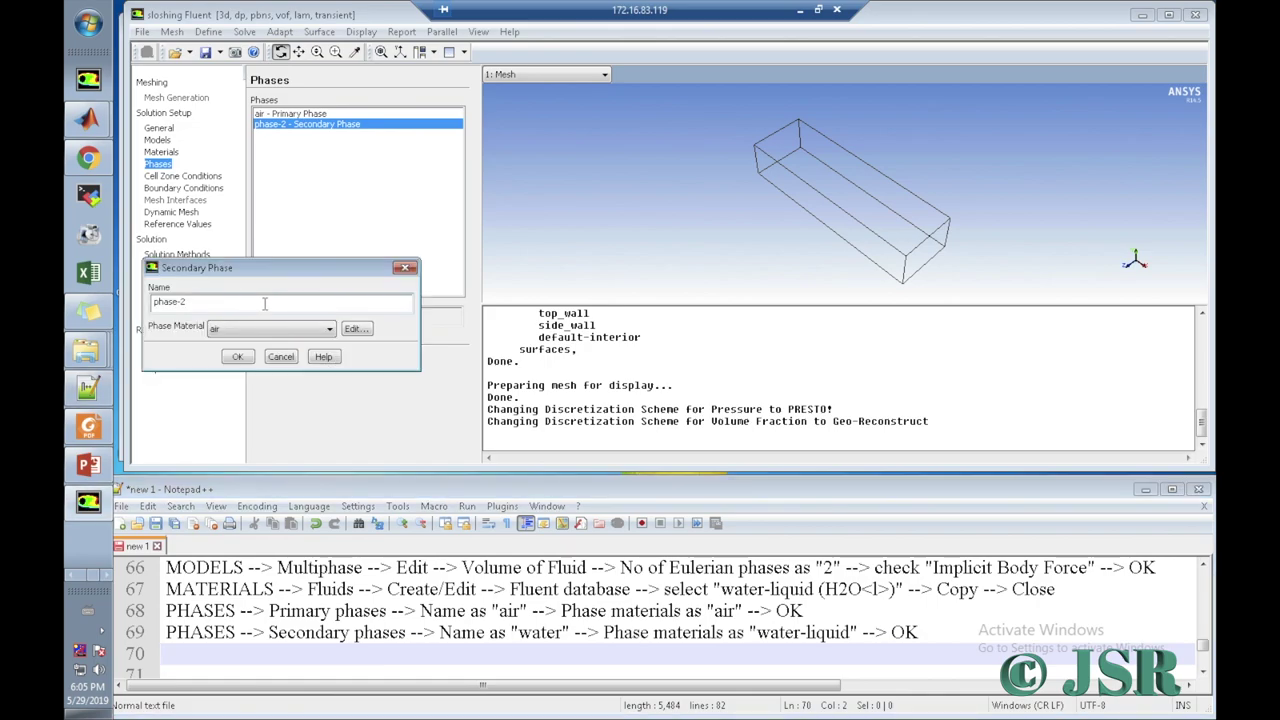
pyautogui.press('BackSpace')
pyautogui.press('BackSpace')
pyautogui.press('BackSpace')
pyautogui.press('BackSpace')
pyautogui.press('BackSpace')
pyautogui.press('BackSpace')
pyautogui.click(262, 329)
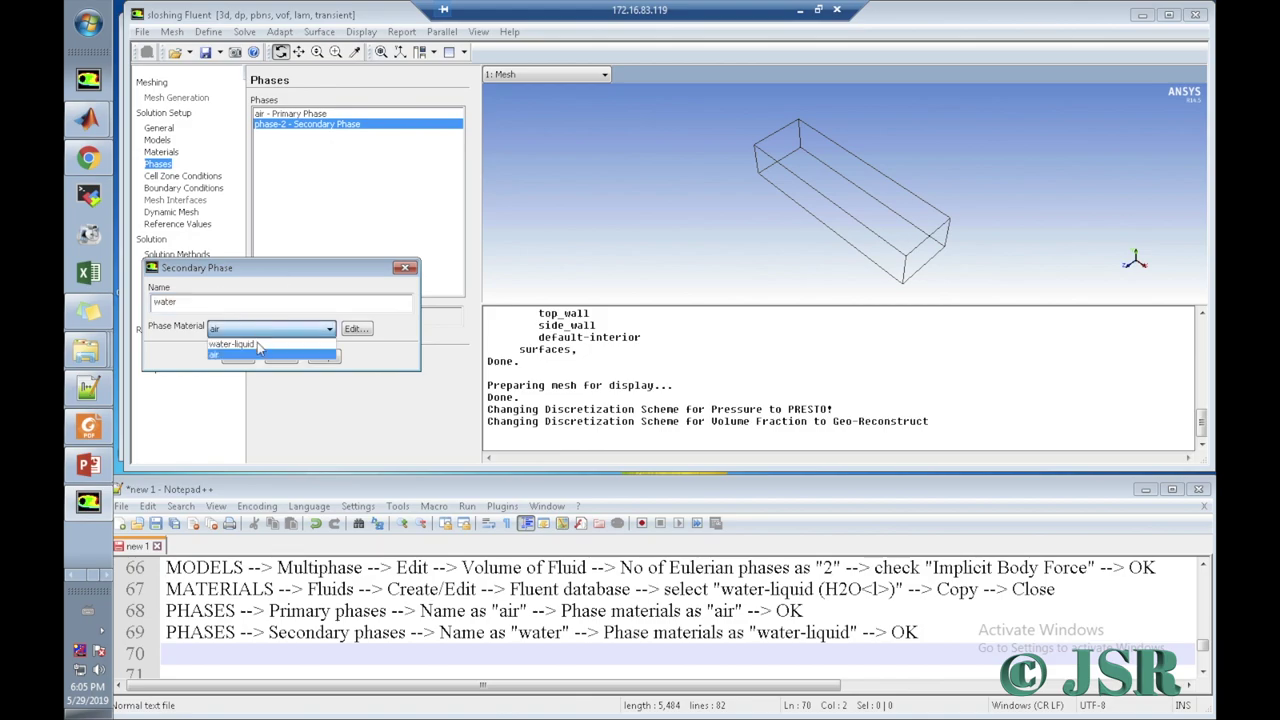
pyautogui.click(258, 345)
pyautogui.click(242, 359)
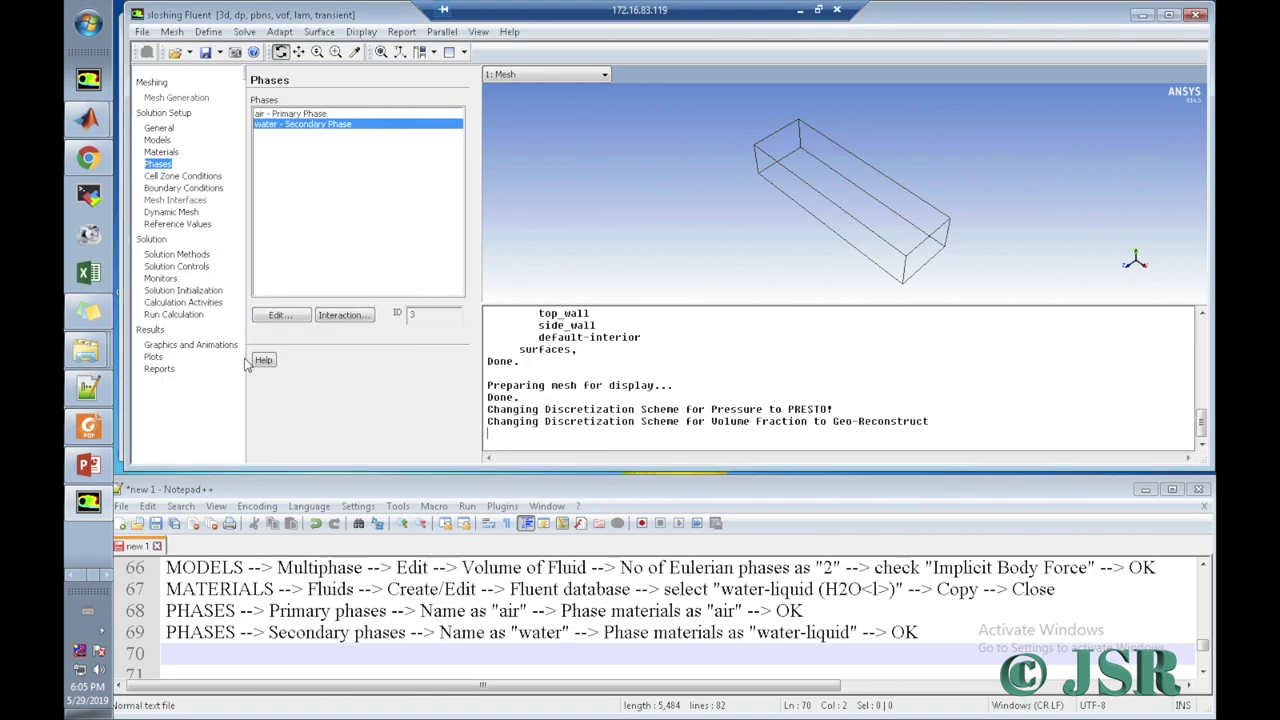
pyautogui.click(196, 177)
pyautogui.click(202, 188)
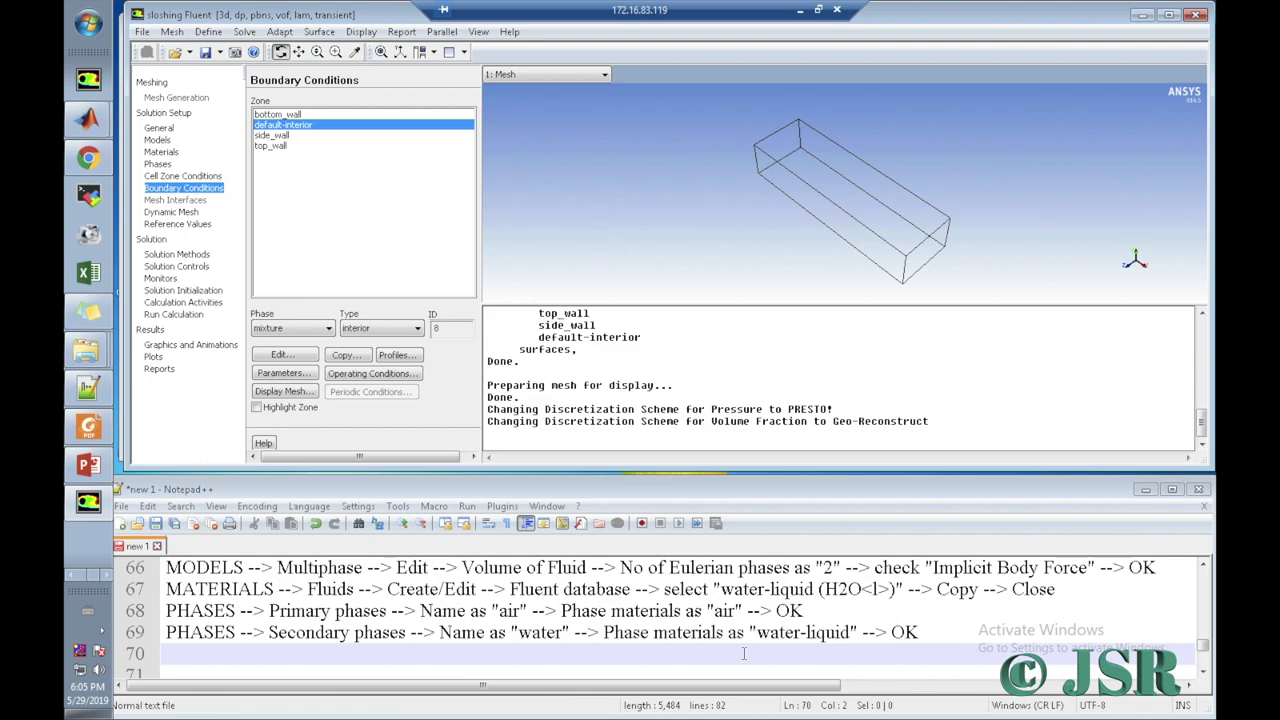
pyautogui.click(698, 654)
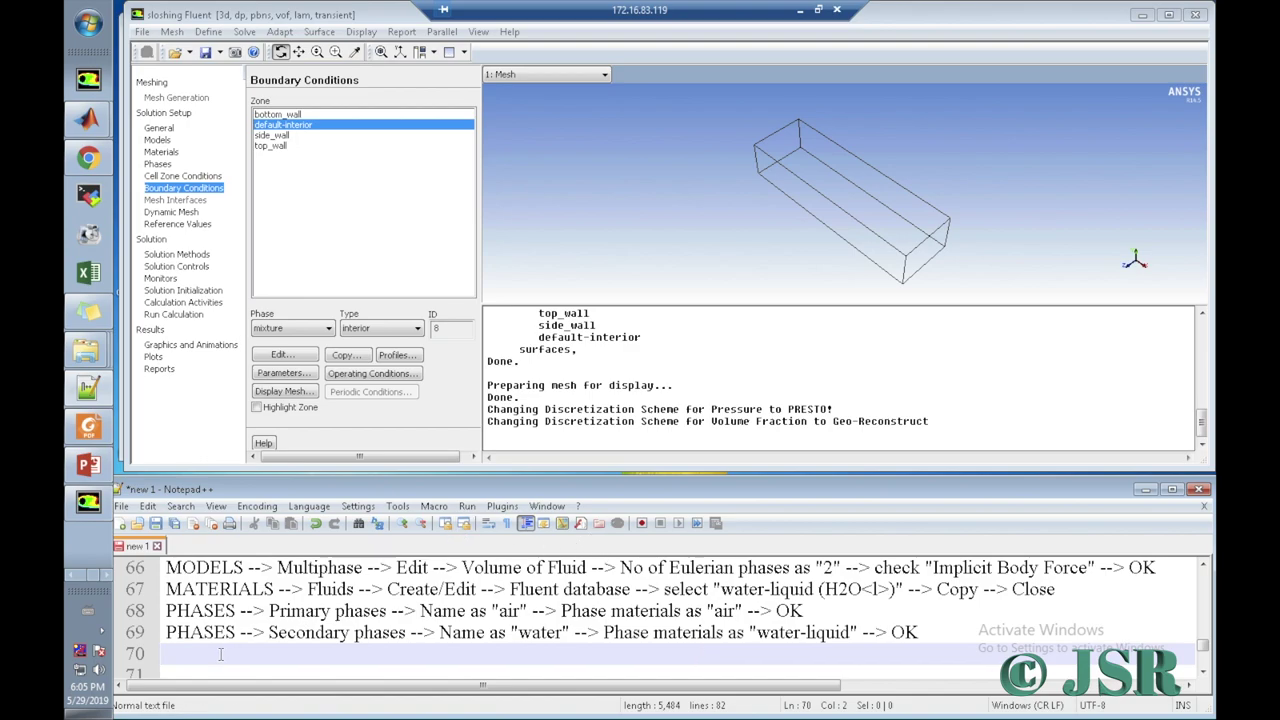
pyautogui.write('B')
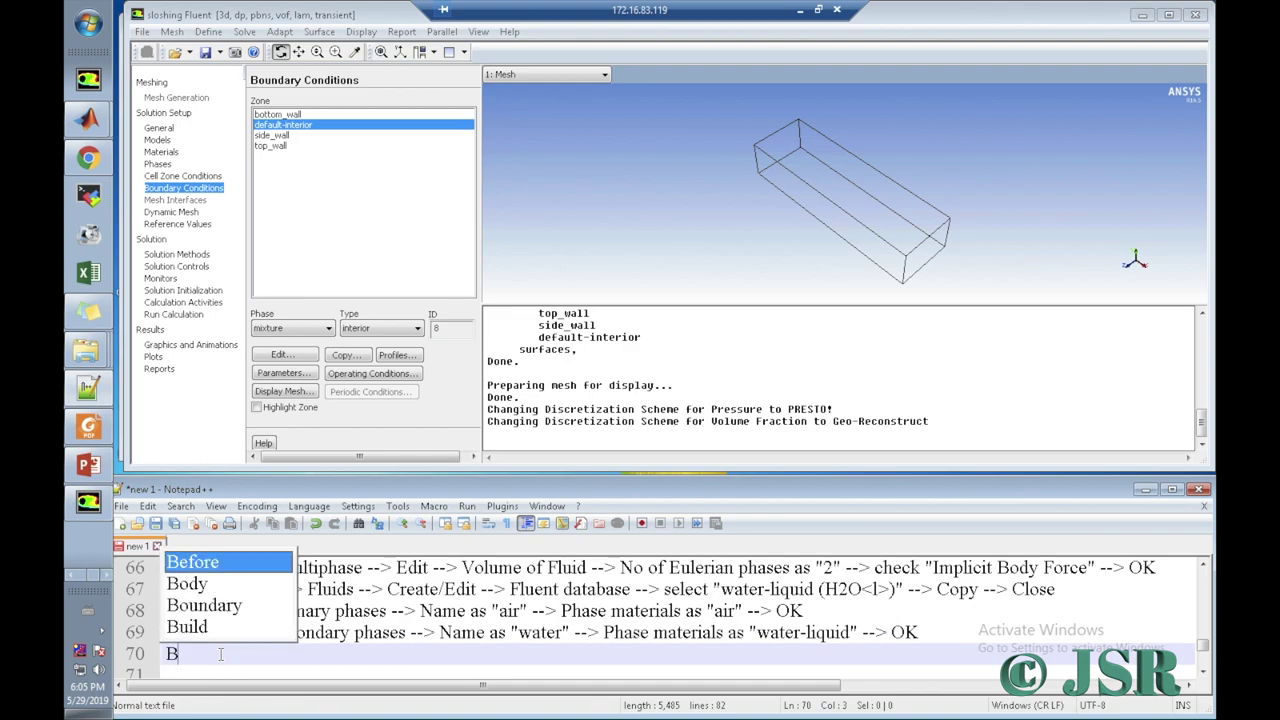
pyautogui.write('ON')
pyautogui.press('BackSpace')
pyautogui.write('UNDARY ')
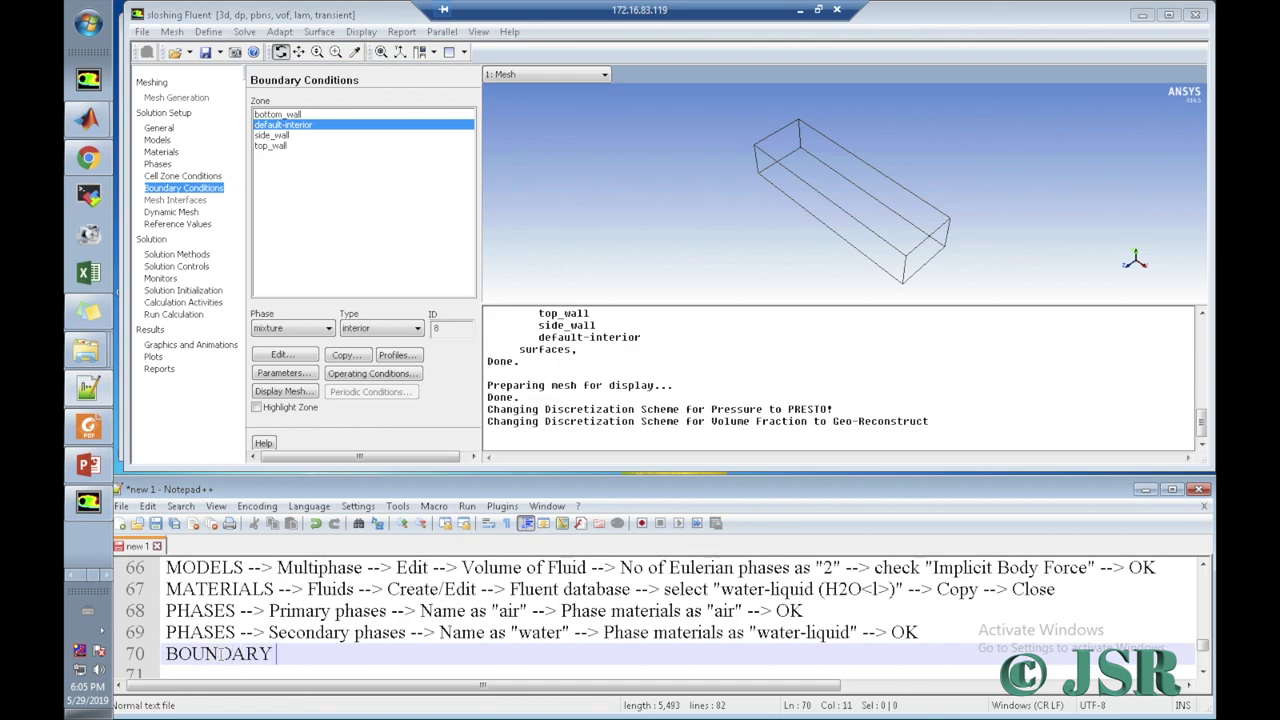
pyautogui.write('C')
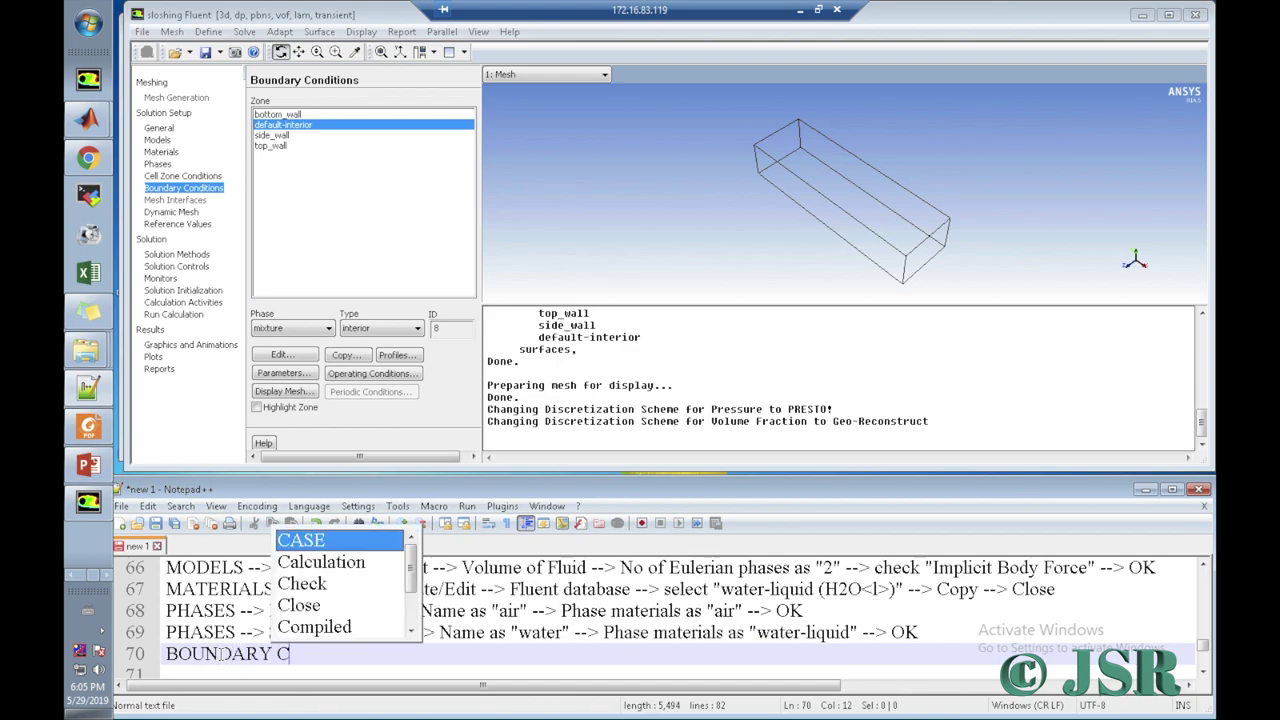
pyautogui.write('ON')
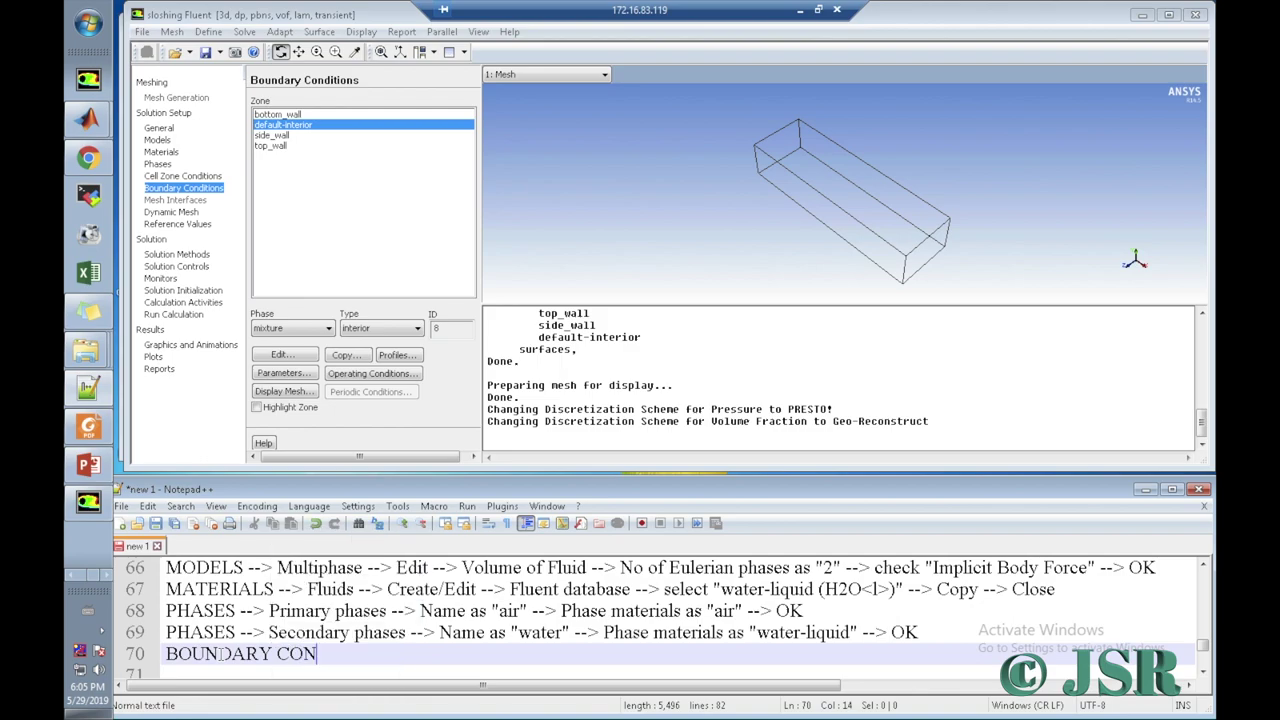
pyautogui.press('BackSpace')
pyautogui.press('BackSpace')
pyautogui.press('BackSpace')
pyautogui.press('BackSpace')
pyautogui.press('BackSpace')
pyautogui.press('BackSpace')
pyautogui.press('BackSpace')
pyautogui.press('BackSpace')
pyautogui.press('BackSpace')
pyautogui.press('BackSpace')
pyautogui.press('BackSpace')
pyautogui.press('BackSpace')
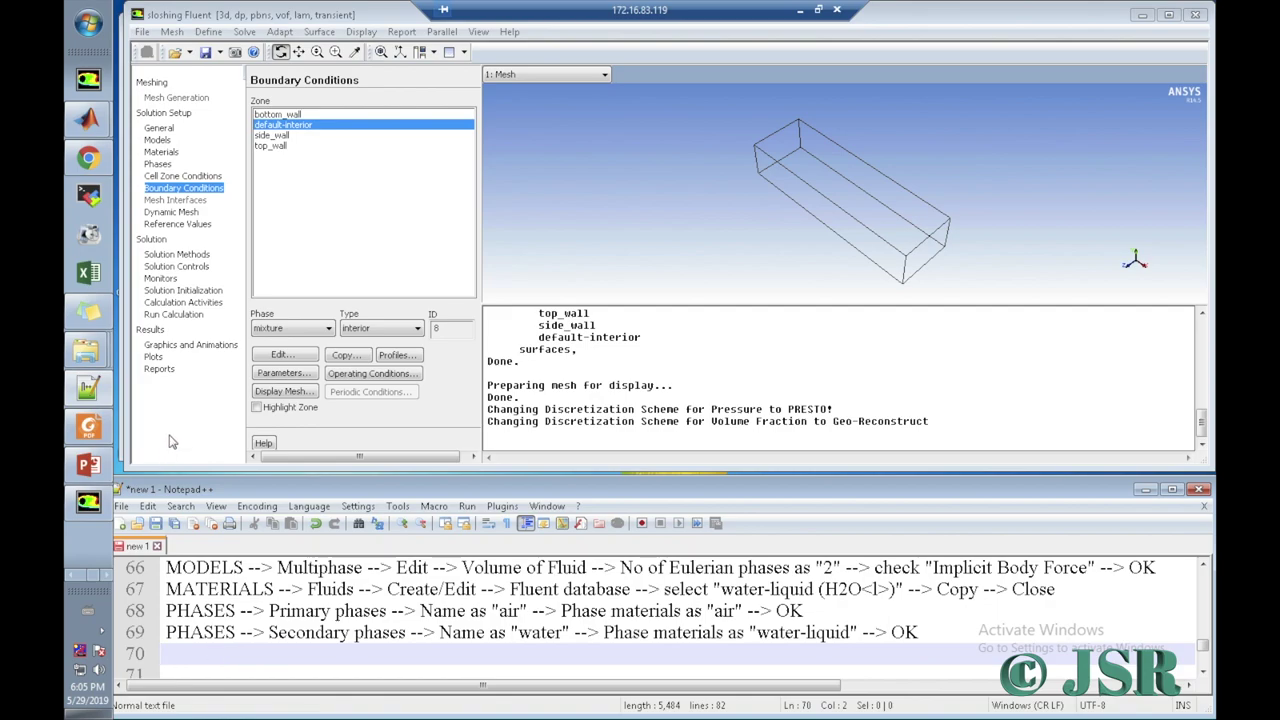
# Step: Start line 70 of the Notepad++ notes with "DEFINE -->" and open the Compiled UDFs settings for user-defined functions in Fluent
pyautogui.write('DEFINE')
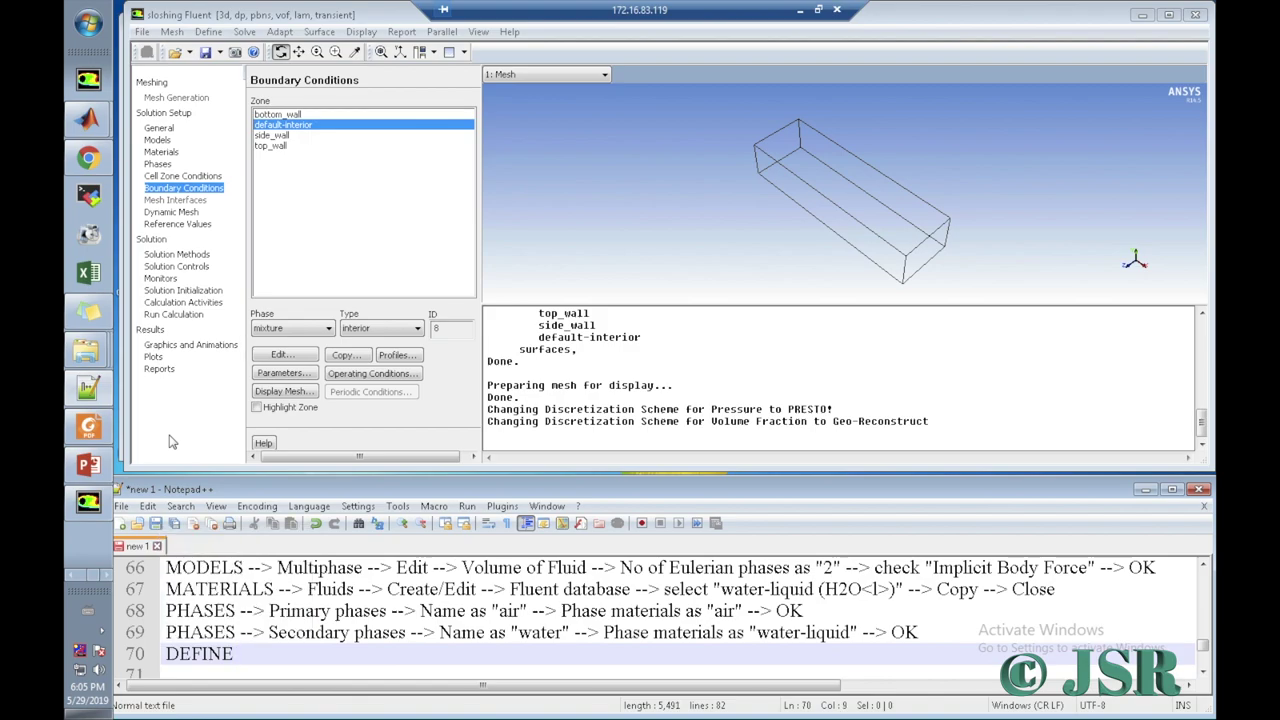
pyautogui.write(' -->')
pyautogui.click(210, 33)
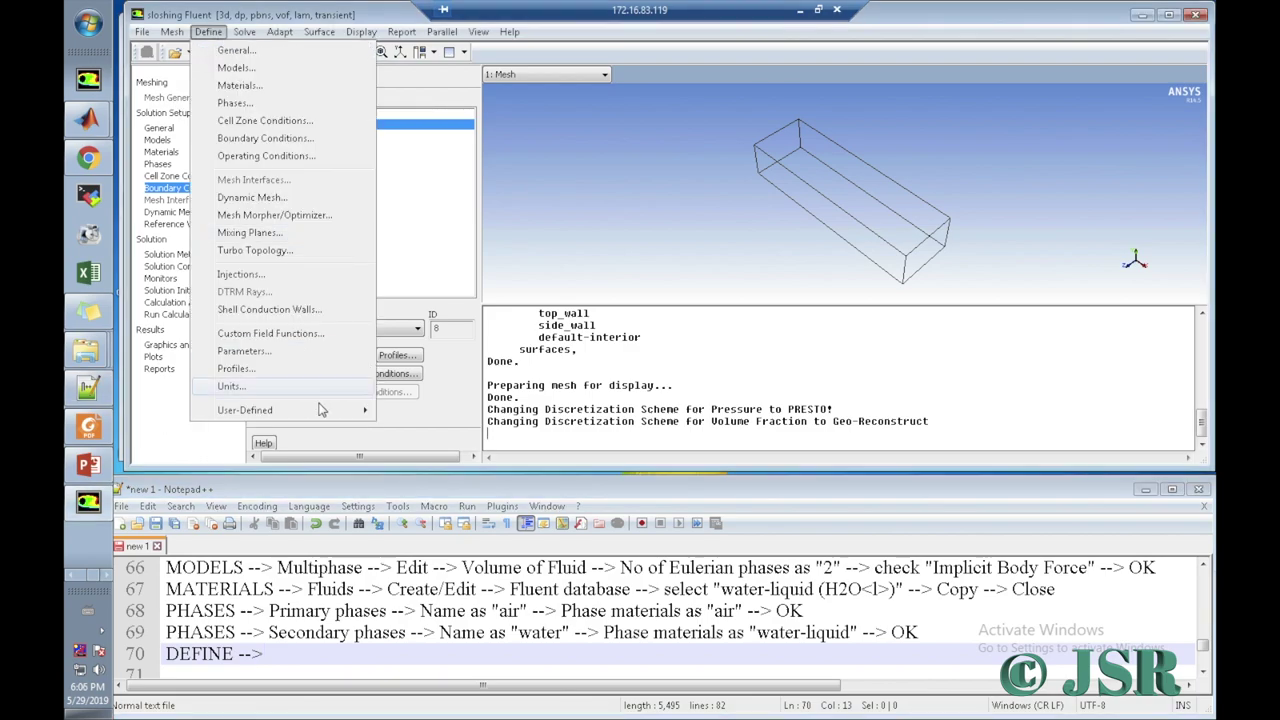
pyautogui.moveTo(333, 412)
pyautogui.moveTo(421, 420)
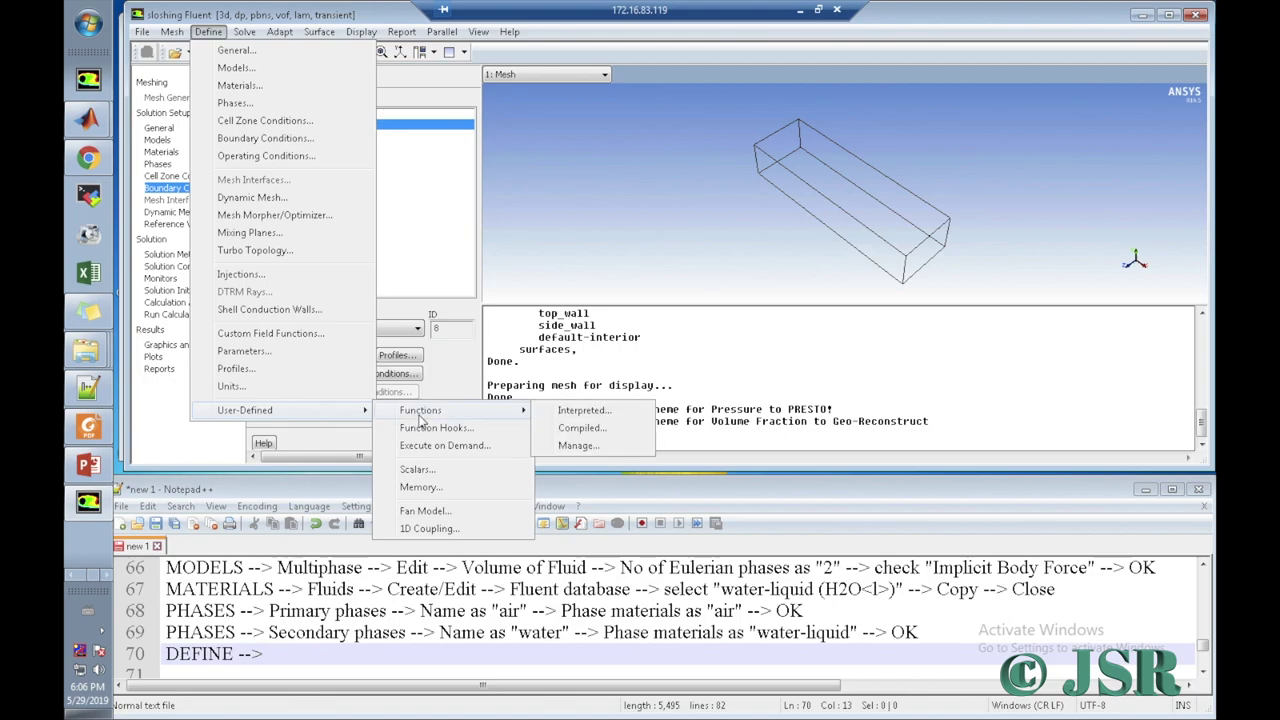
pyautogui.click(567, 432)
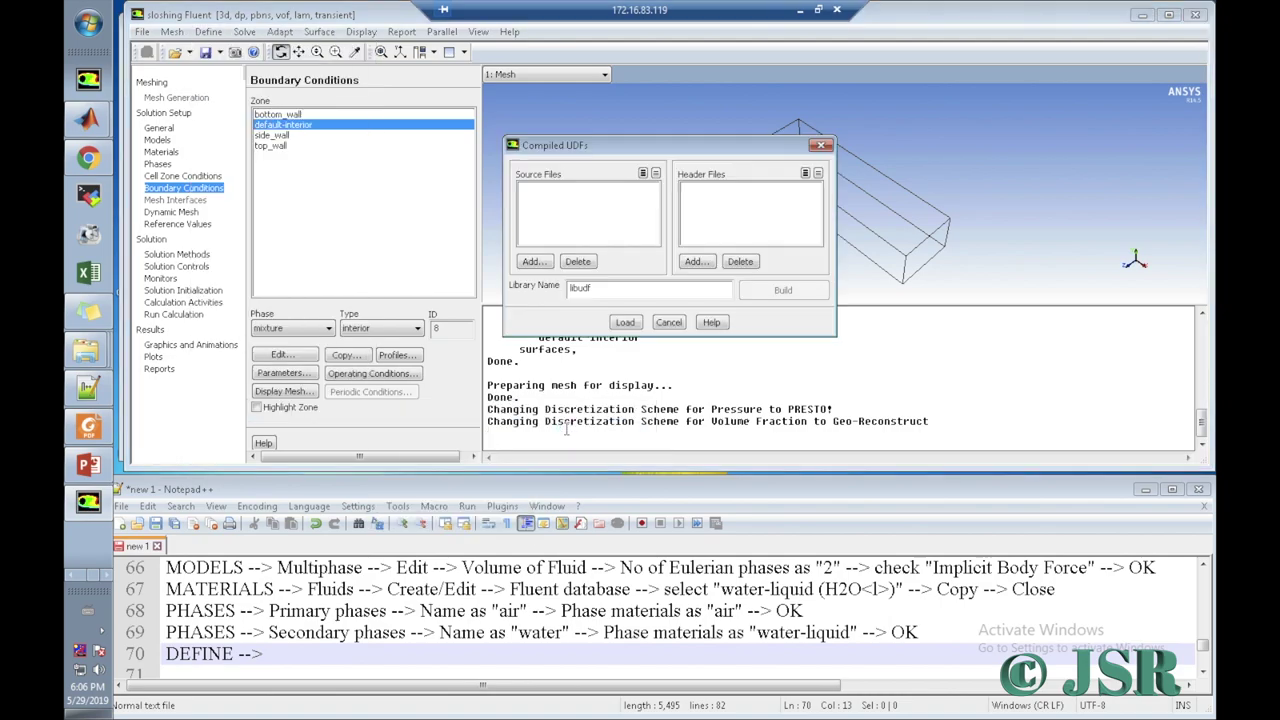
# Step: Continue line 70 of the Notepad++ notes with "User defined --> Functions --> Compiled"
pyautogui.click(305, 654)
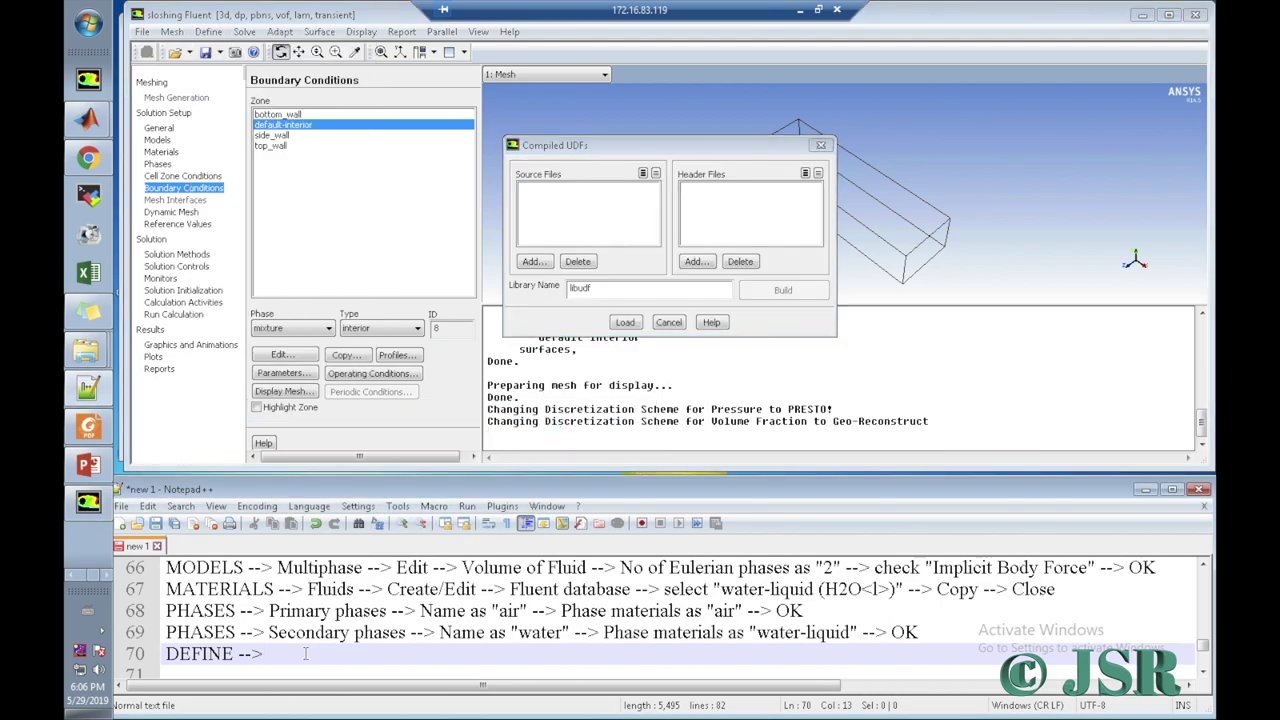
pyautogui.write('User defin')
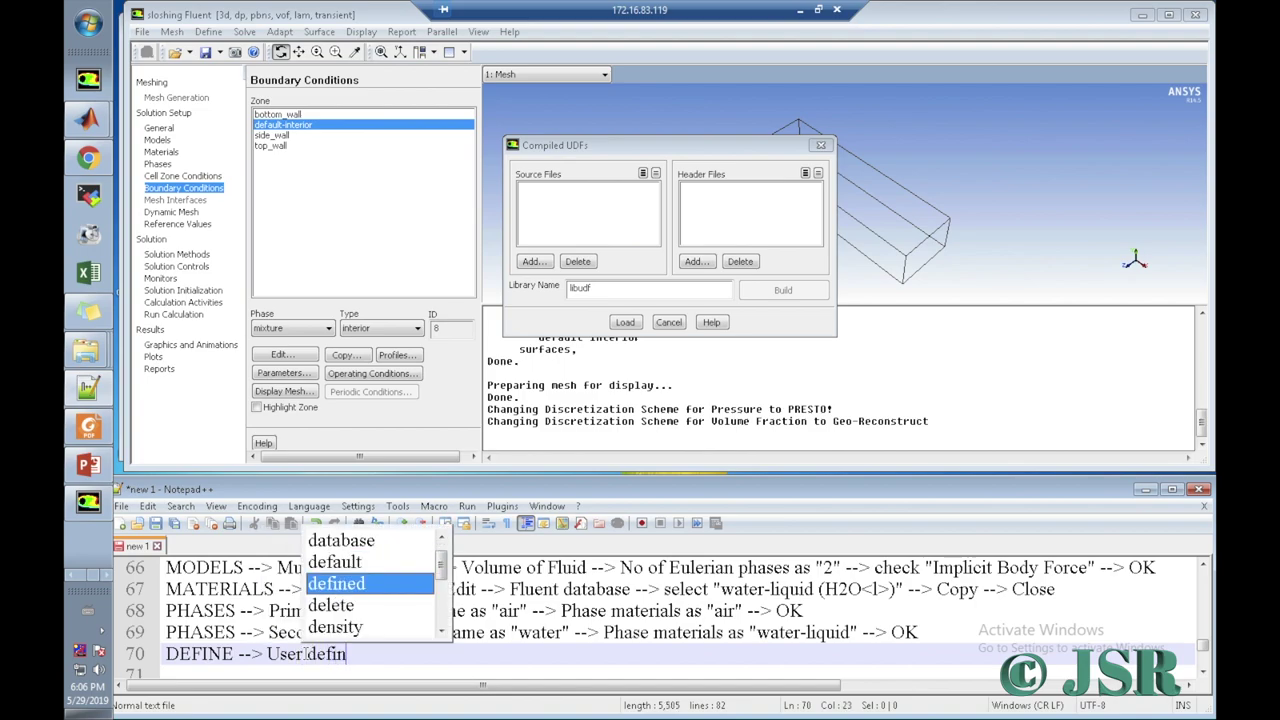
pyautogui.write('ed --')
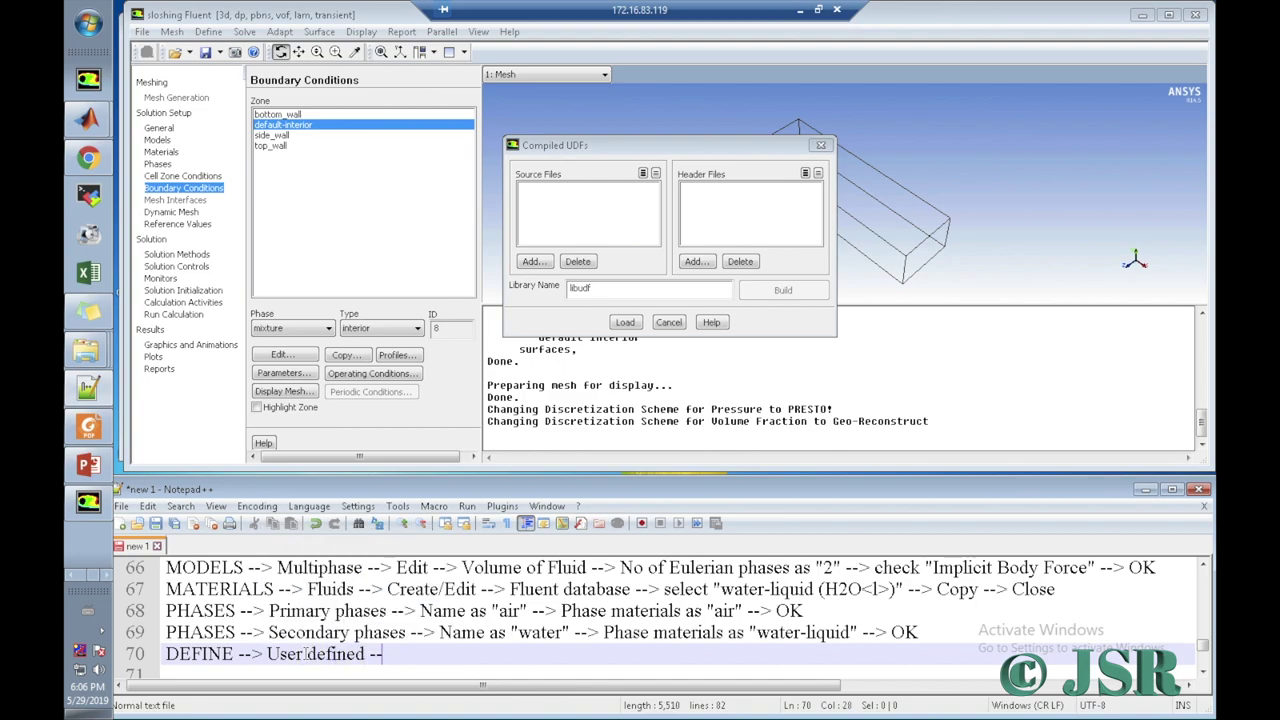
pyautogui.write('> Fun')
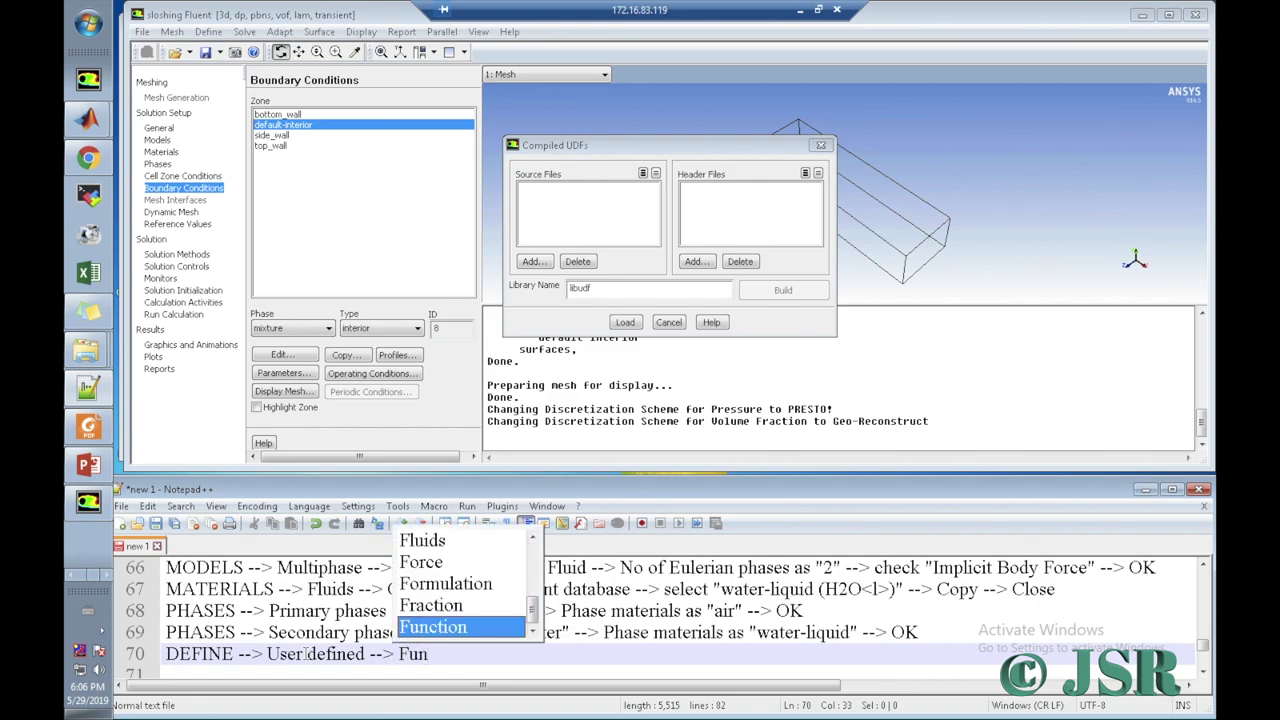
pyautogui.write('ctions --> C')
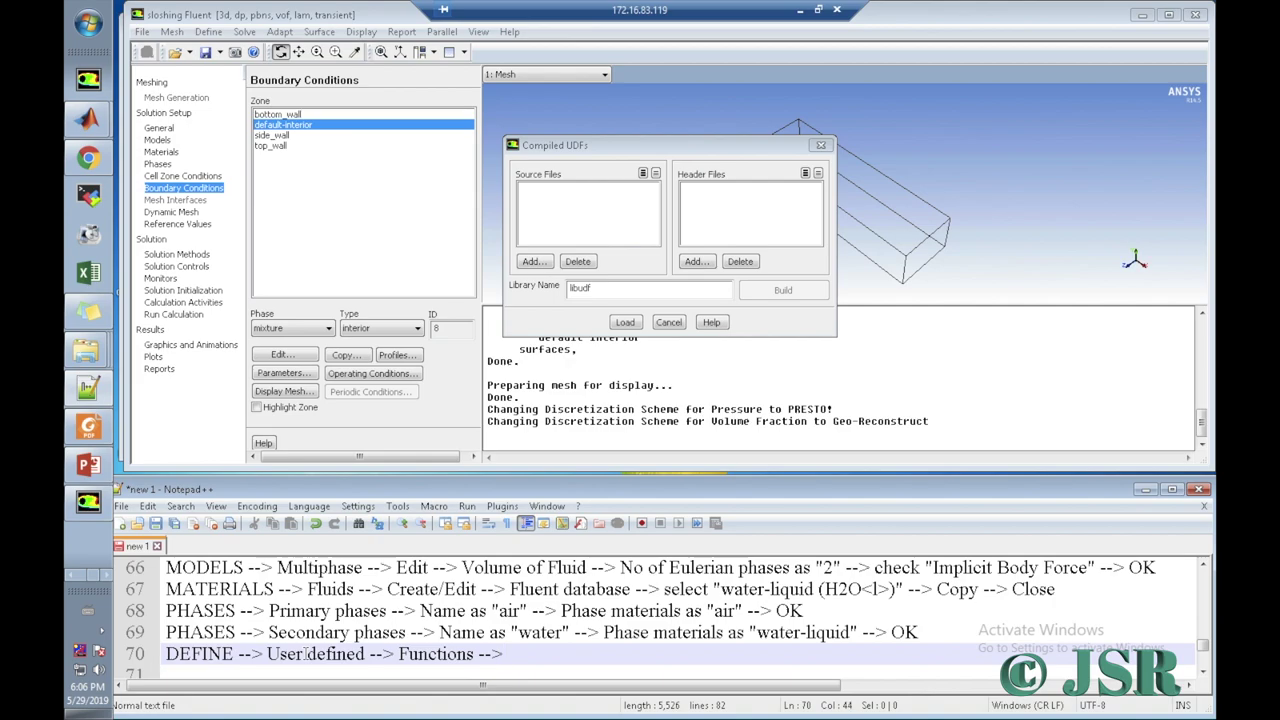
pyautogui.write('omp')
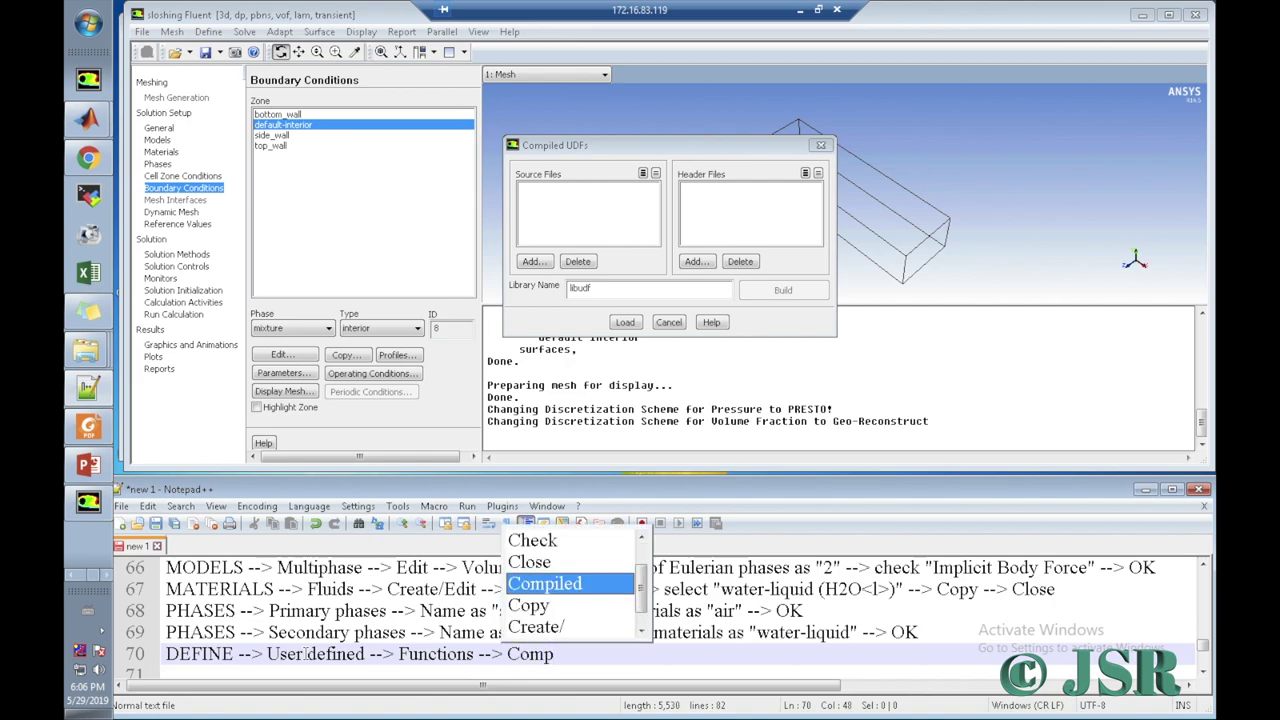
pyautogui.write('iled ')
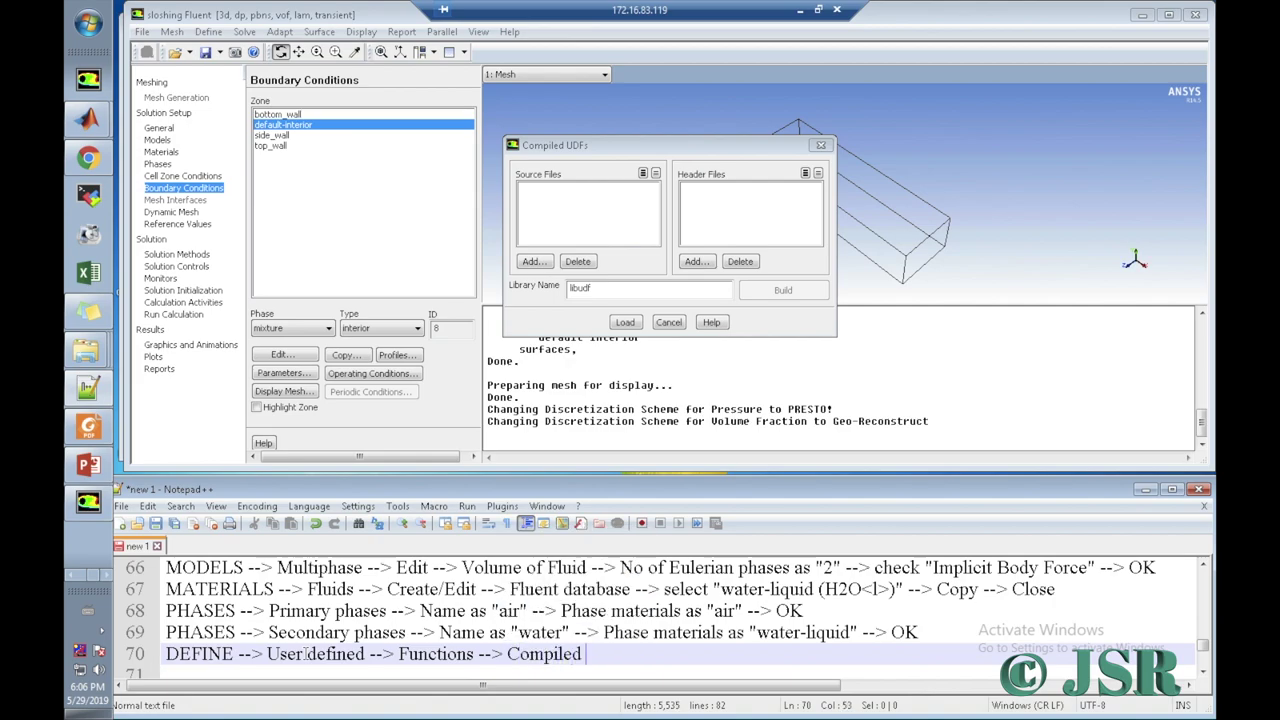
# Step: Extend line 70 of the notes with "--> under source File tab"
pyautogui.write('-->')
pyautogui.write('under')
pyautogui.write('su')
pyautogui.press('BackSpace')
pyautogui.write('ource')
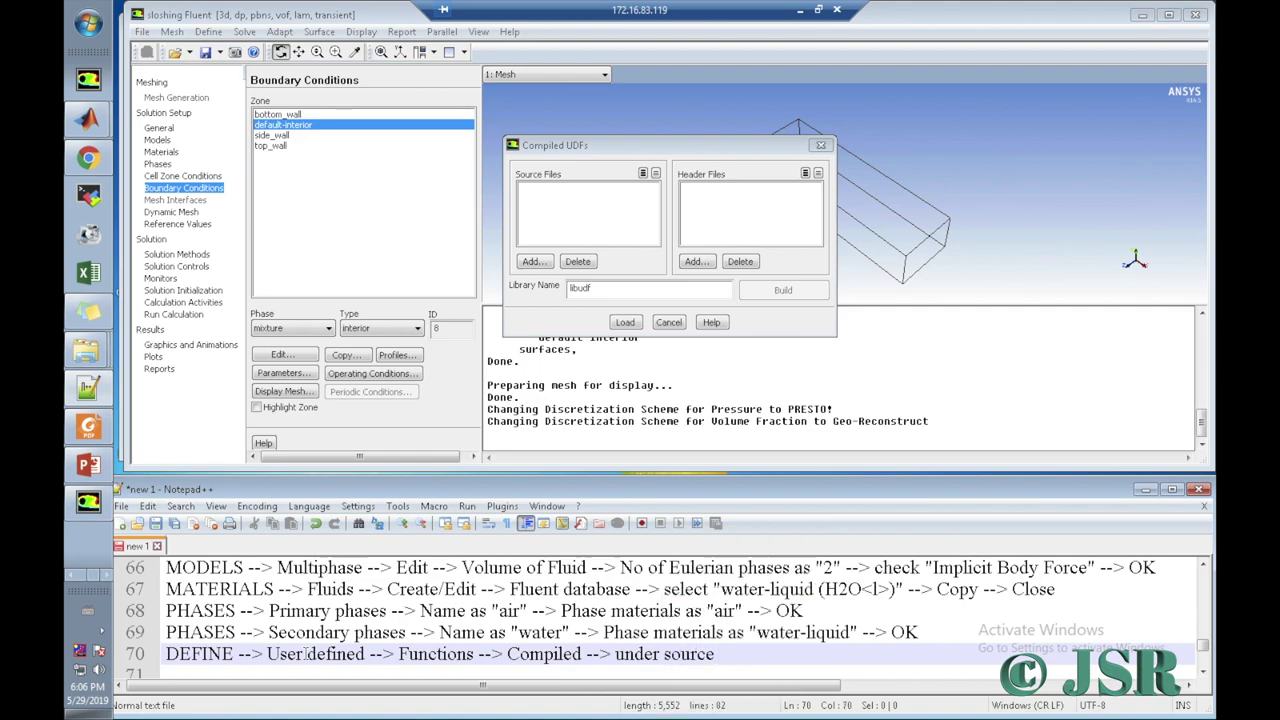
pyautogui.write(' Fil')
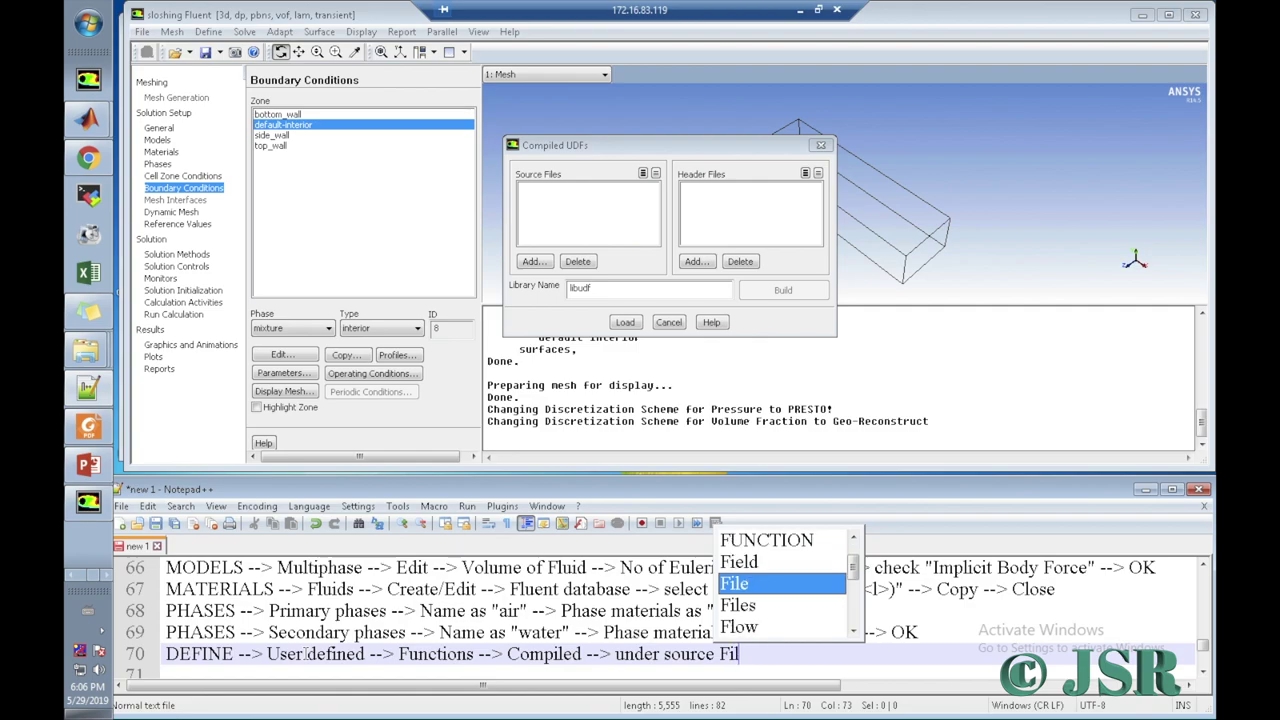
pyautogui.write('e tab ')
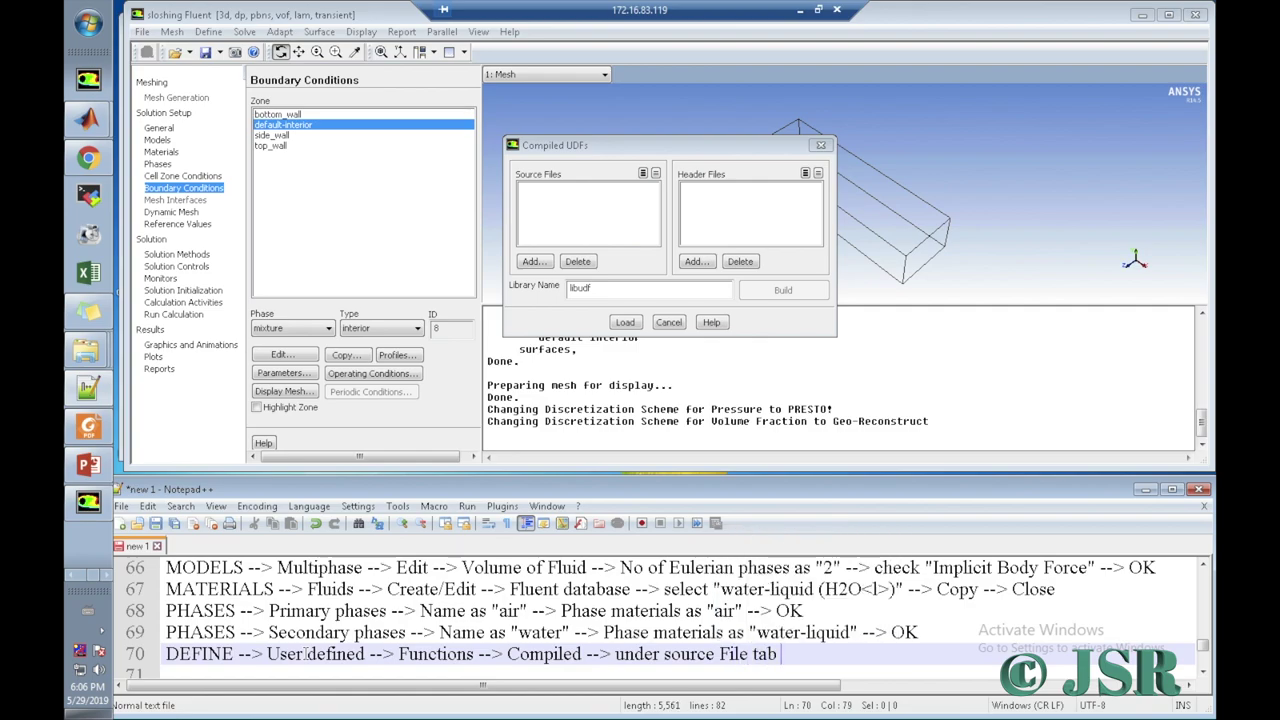
# Step: Append the text , click on "Add" to line 70, correcting the capitalization of Add
pyautogui.write(', click')
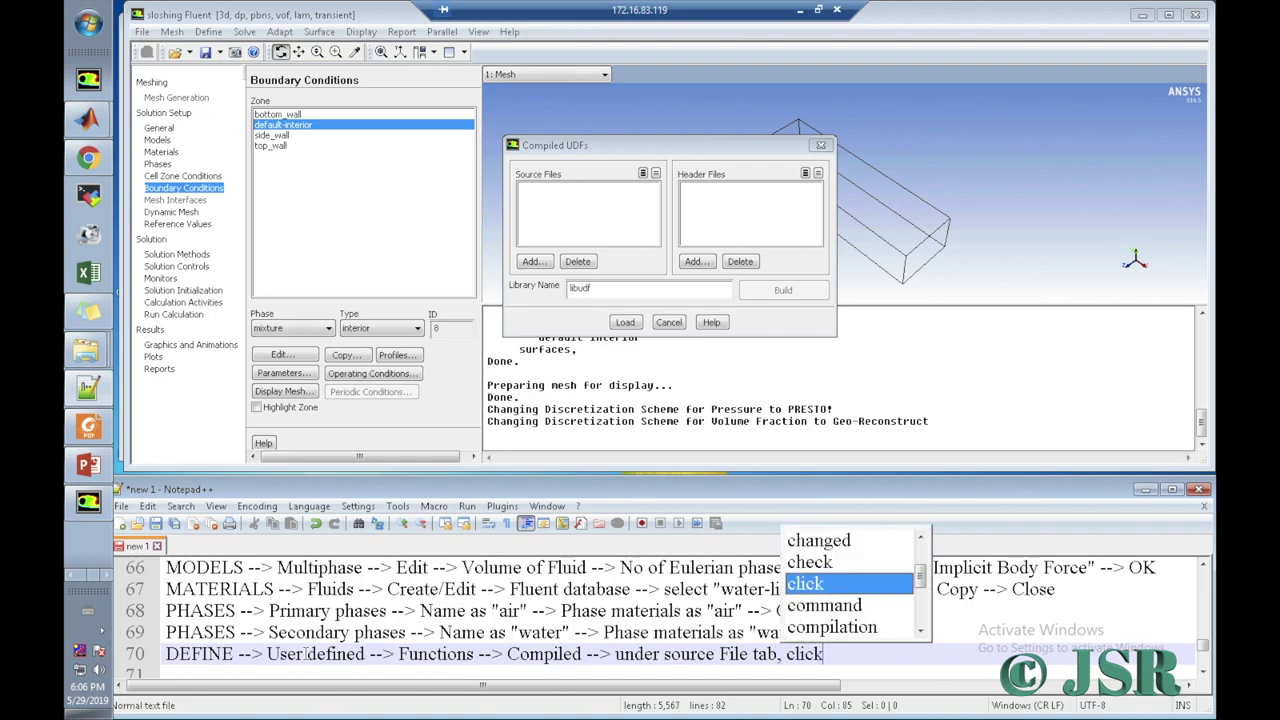
pyautogui.write(' on "')
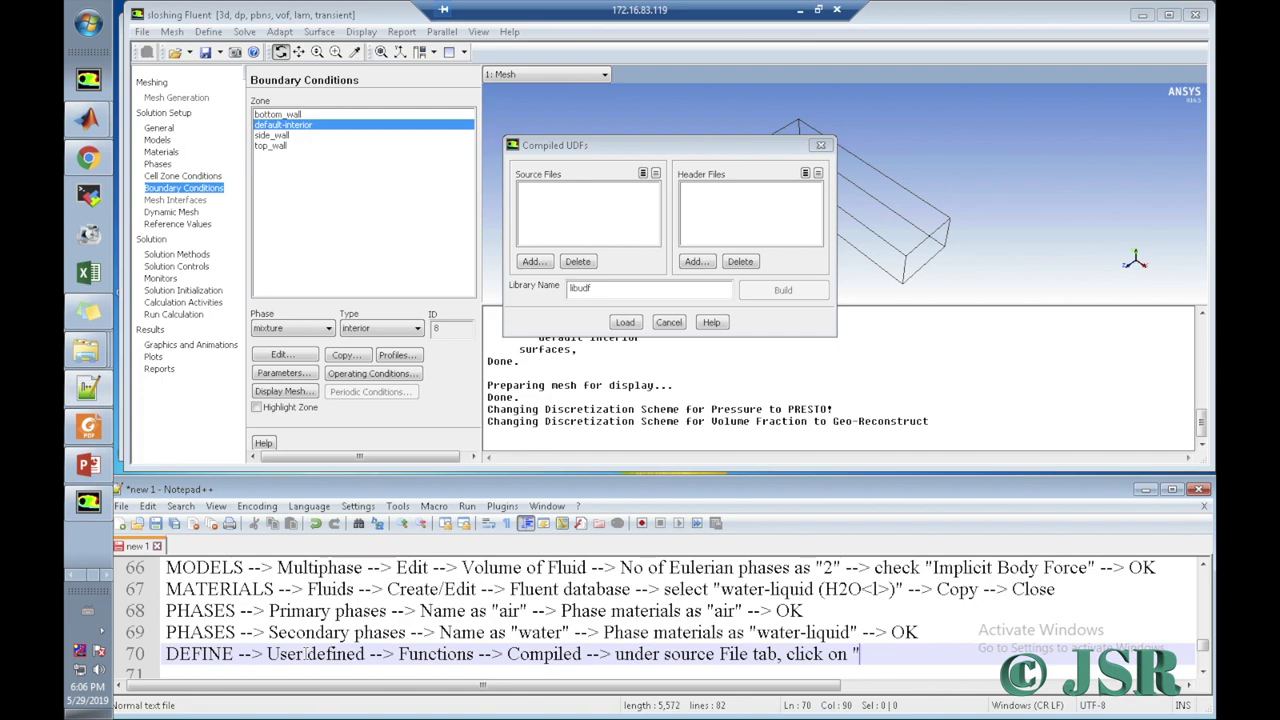
pyautogui.write('af')
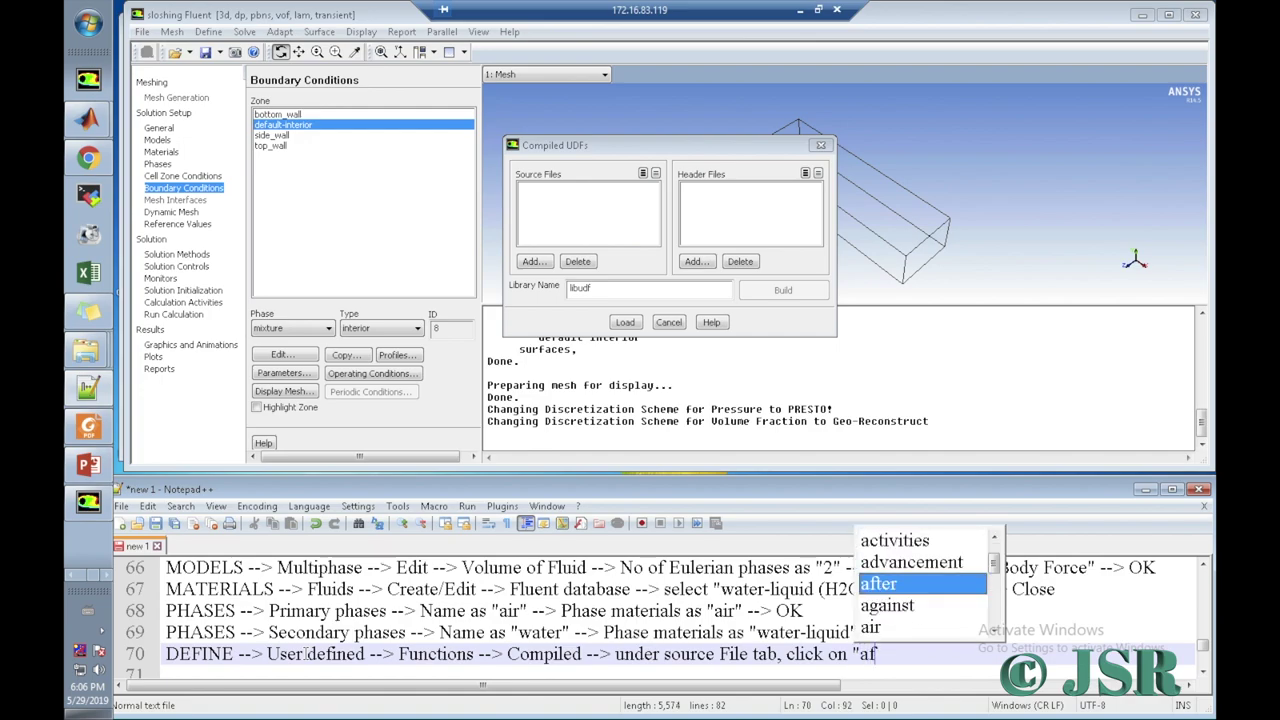
pyautogui.press('BackSpace')
pyautogui.write('A')
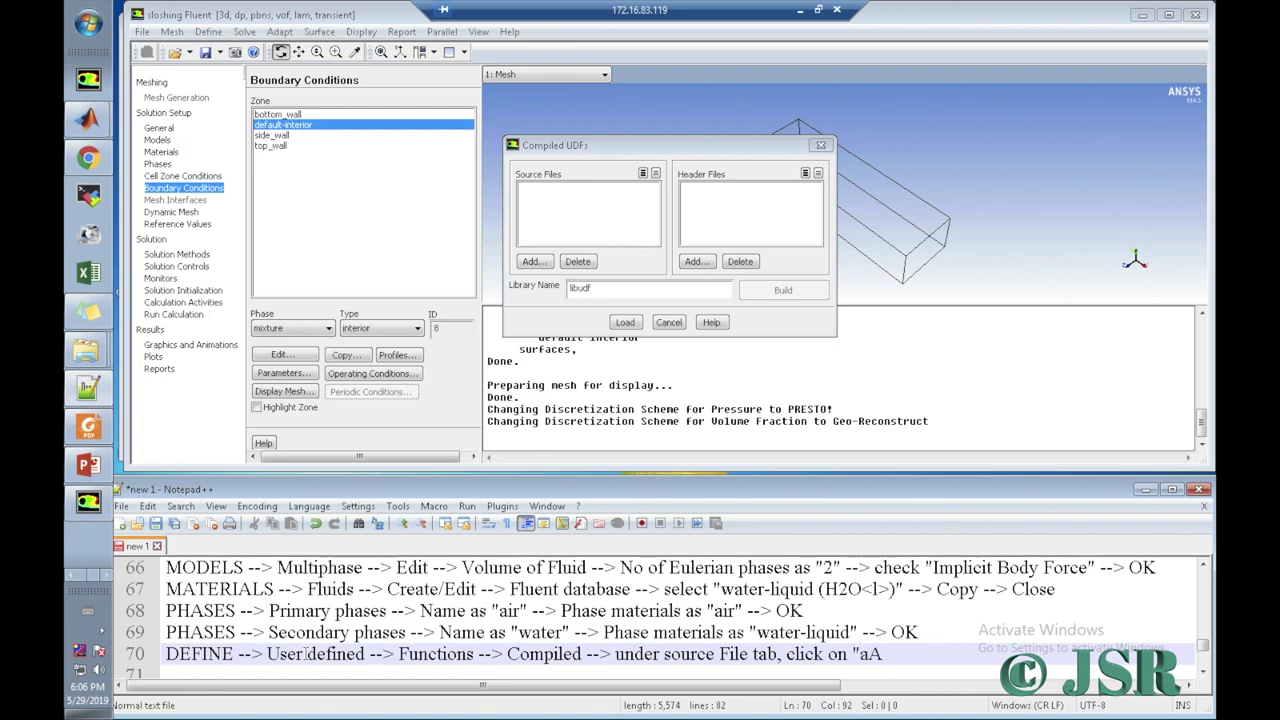
pyautogui.write('dd')
pyautogui.press('Left')
pyautogui.press('Left')
pyautogui.press('BackSpace')
pyautogui.press('Right')
pyautogui.press('Right')
pyautogui.write('"')
# Step: Add variable-gravity.c as the compiled UDF source file in Fluent, noting --> select "variable-gravity.c" file --> on line 70
pyautogui.click(533, 263)
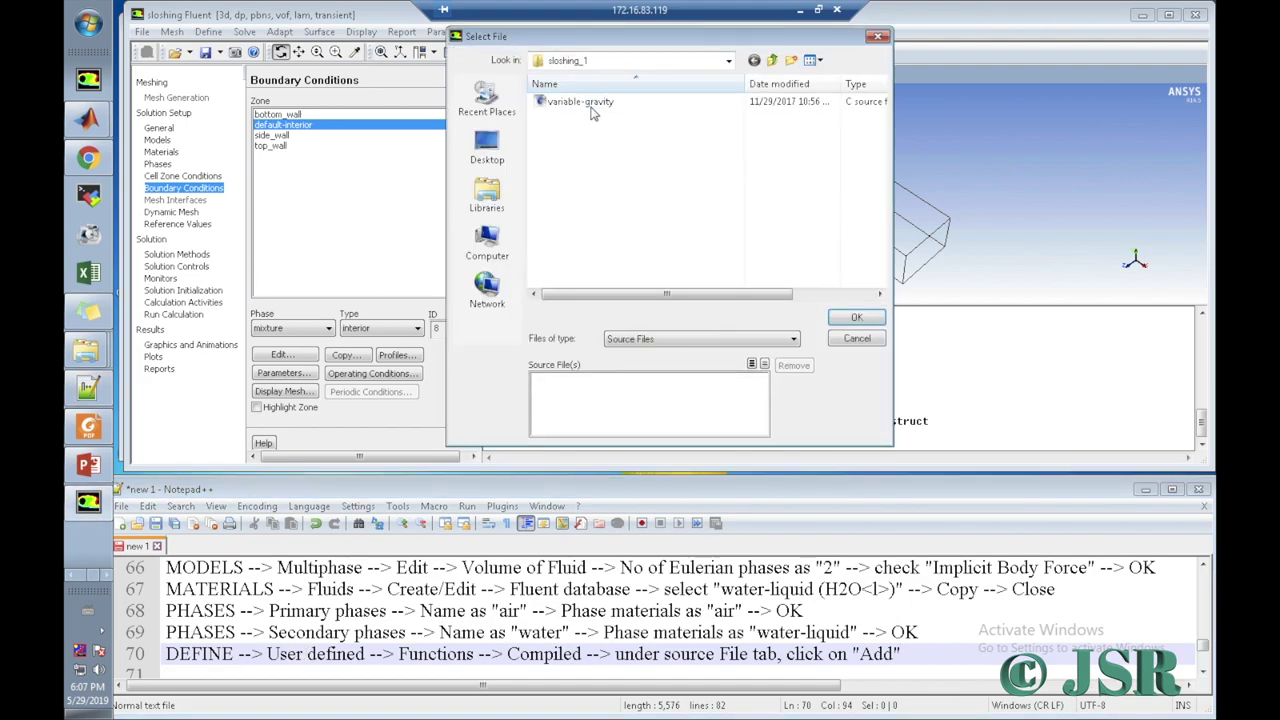
pyautogui.click(585, 102)
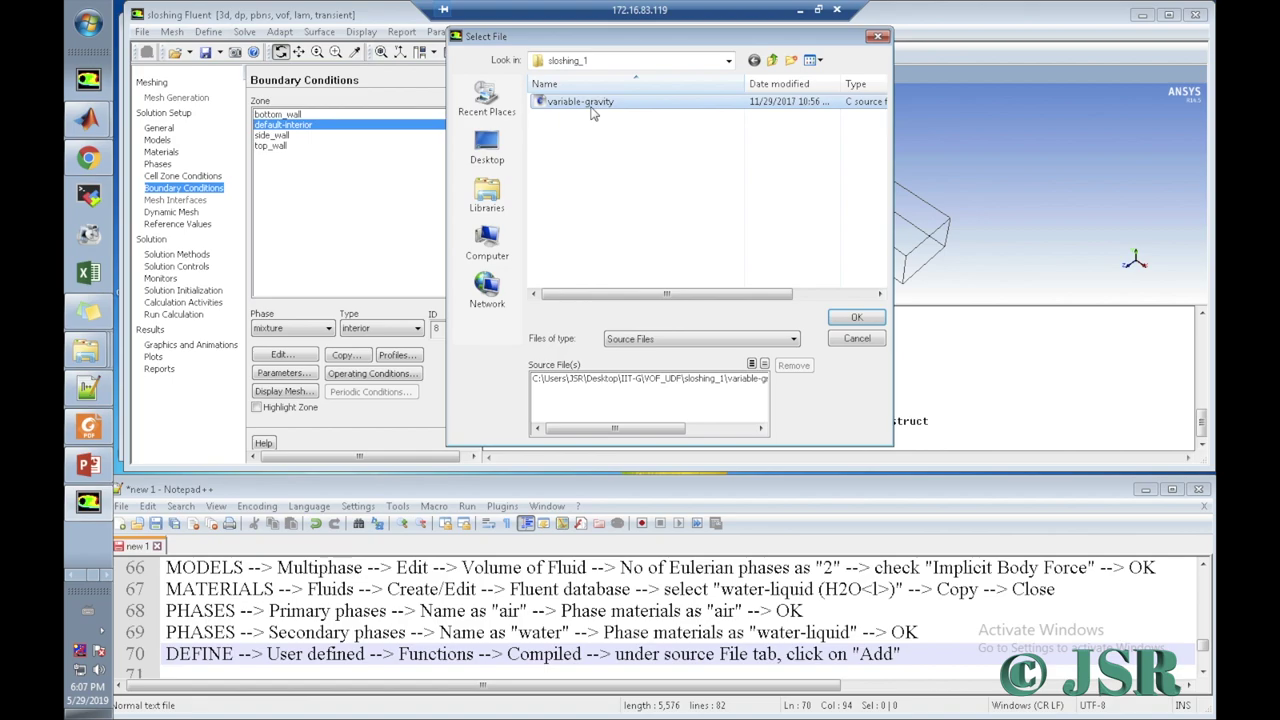
pyautogui.click(924, 649)
pyautogui.write('--')
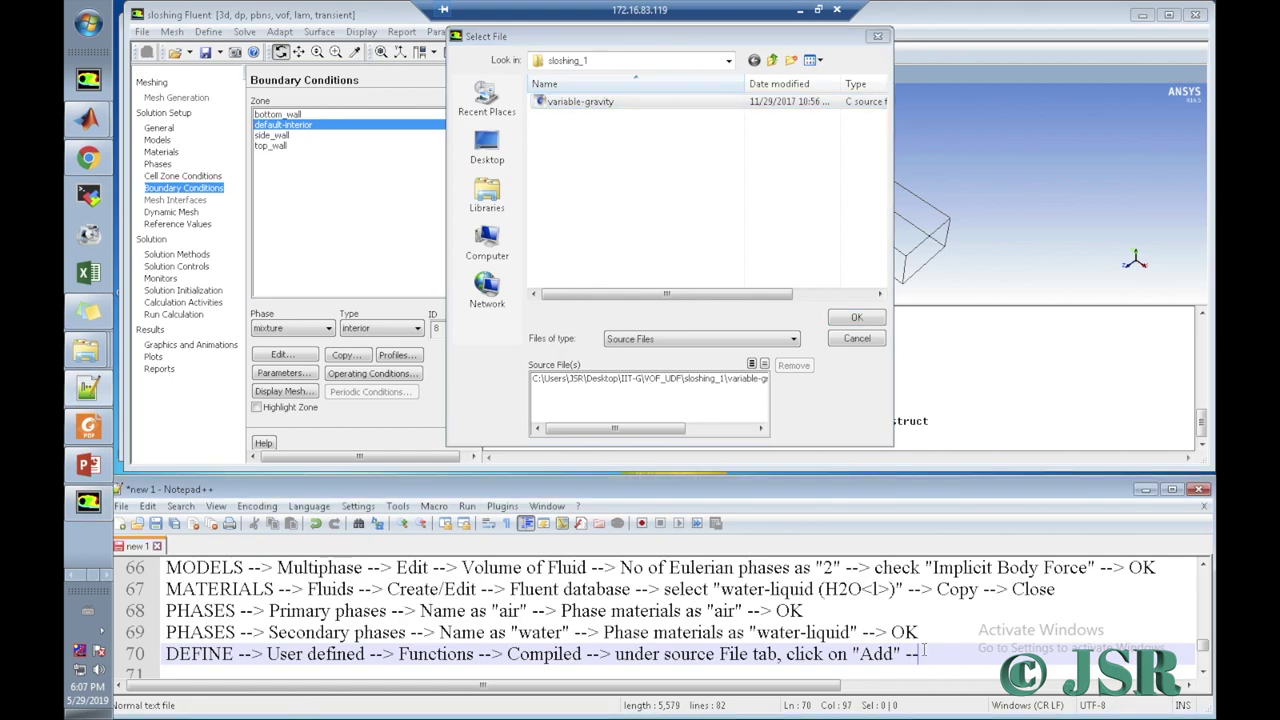
pyautogui.write('> select ')
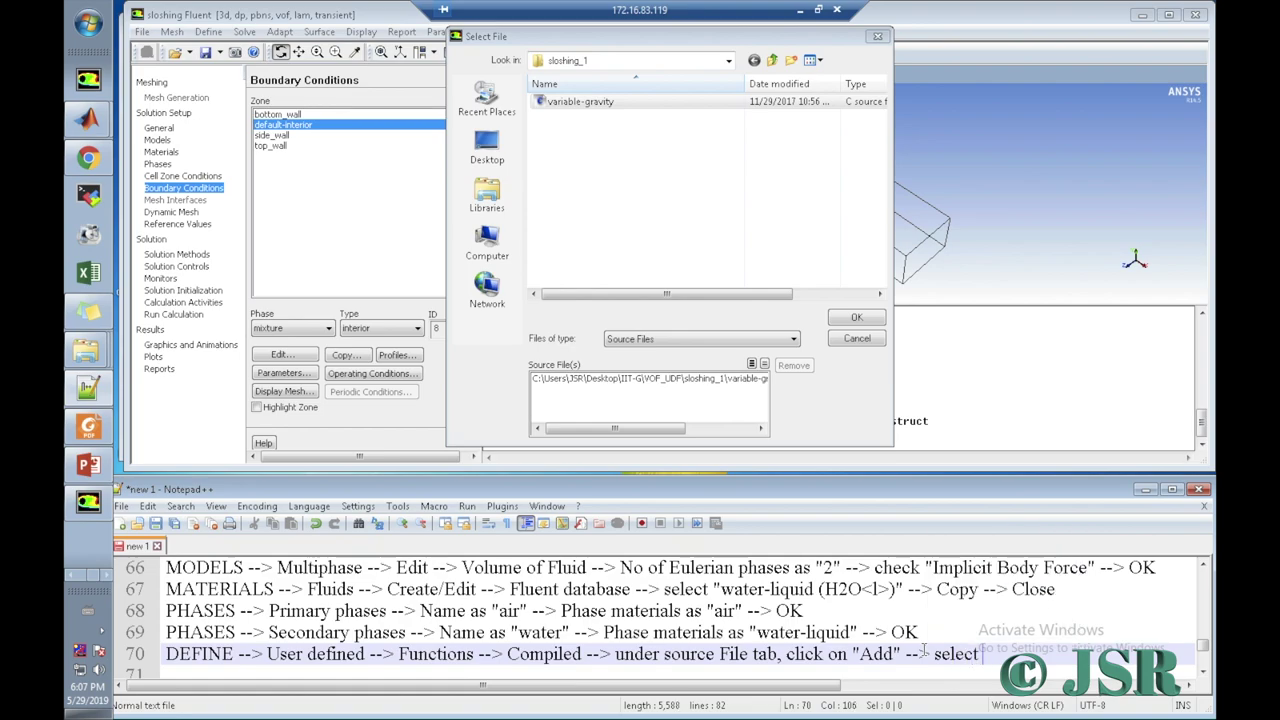
pyautogui.write('"variable-gr')
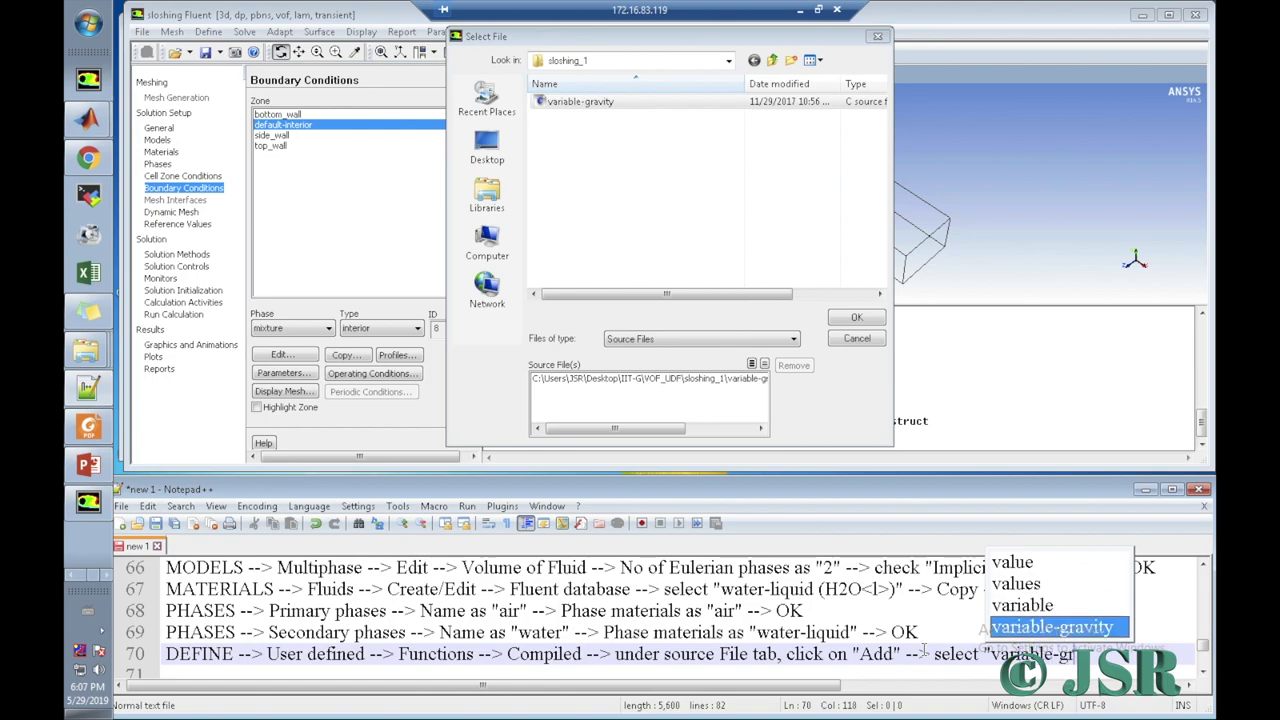
pyautogui.write('avity.c"')
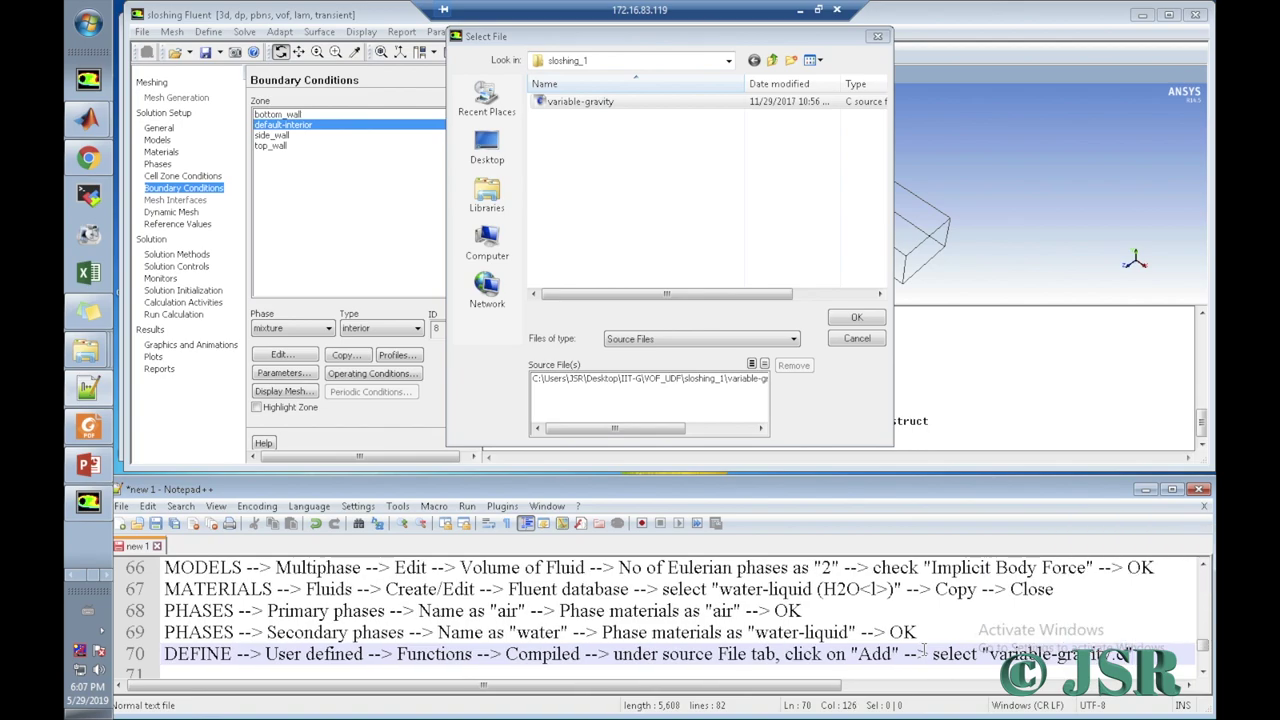
pyautogui.write(' fil')
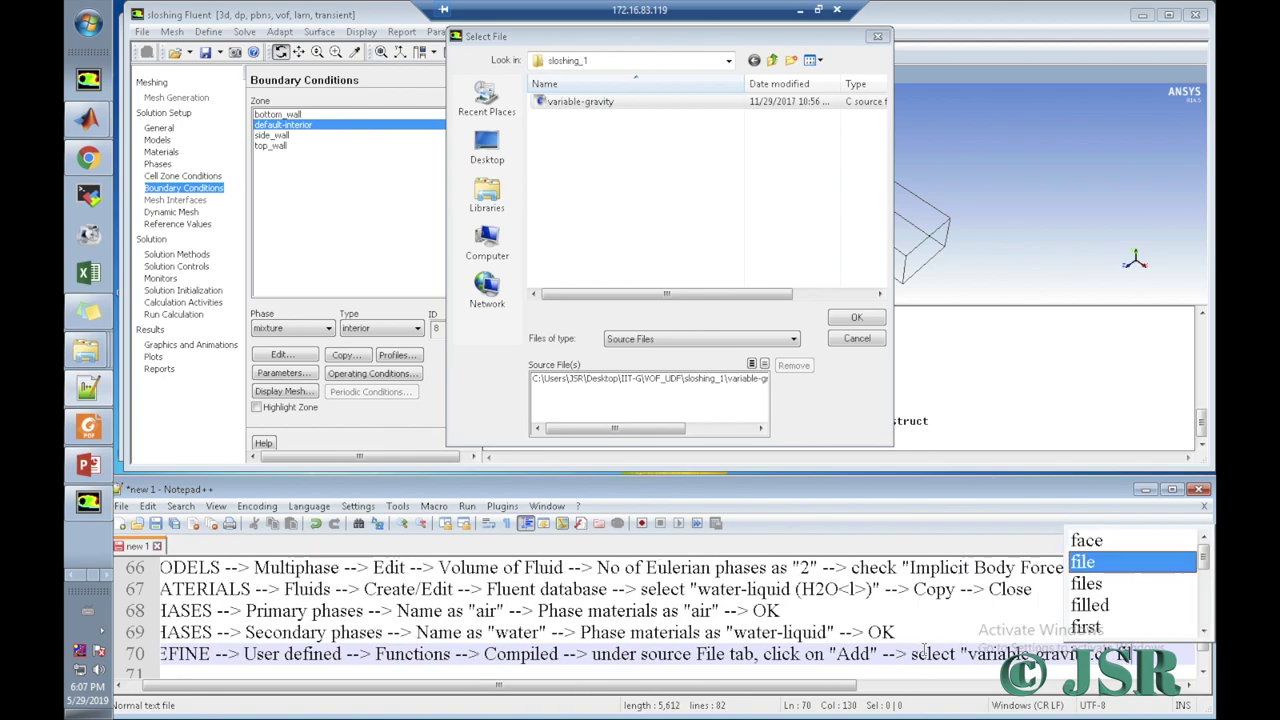
pyautogui.write('e -->')
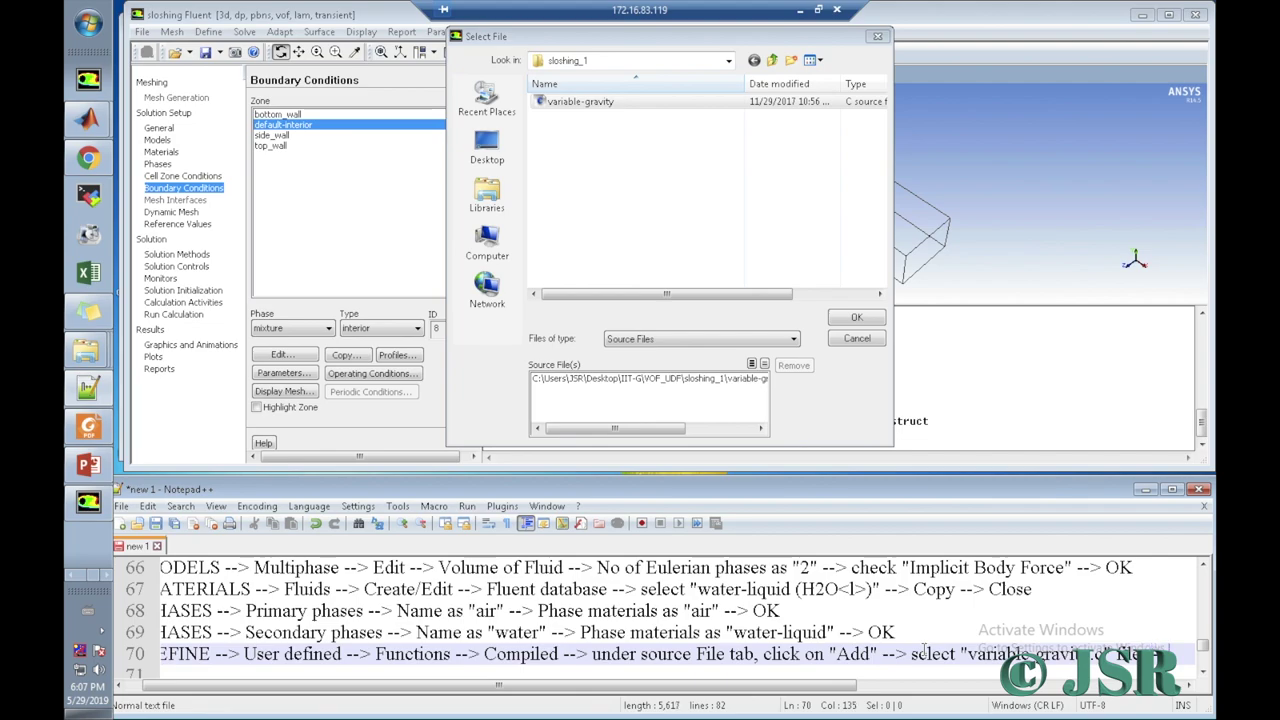
pyautogui.click(856, 318)
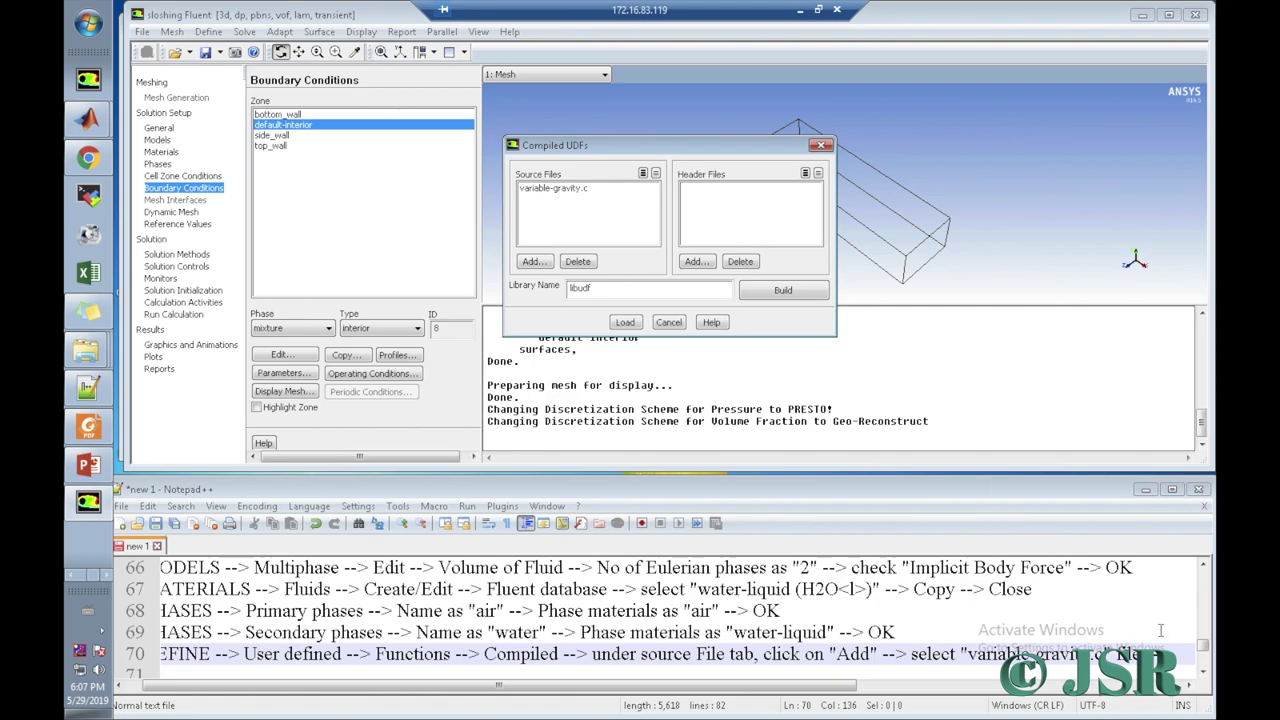
# Step: Start an indented line 71 in the Notepad++ notes reading "--> Build -->"
pyautogui.click(1183, 659)
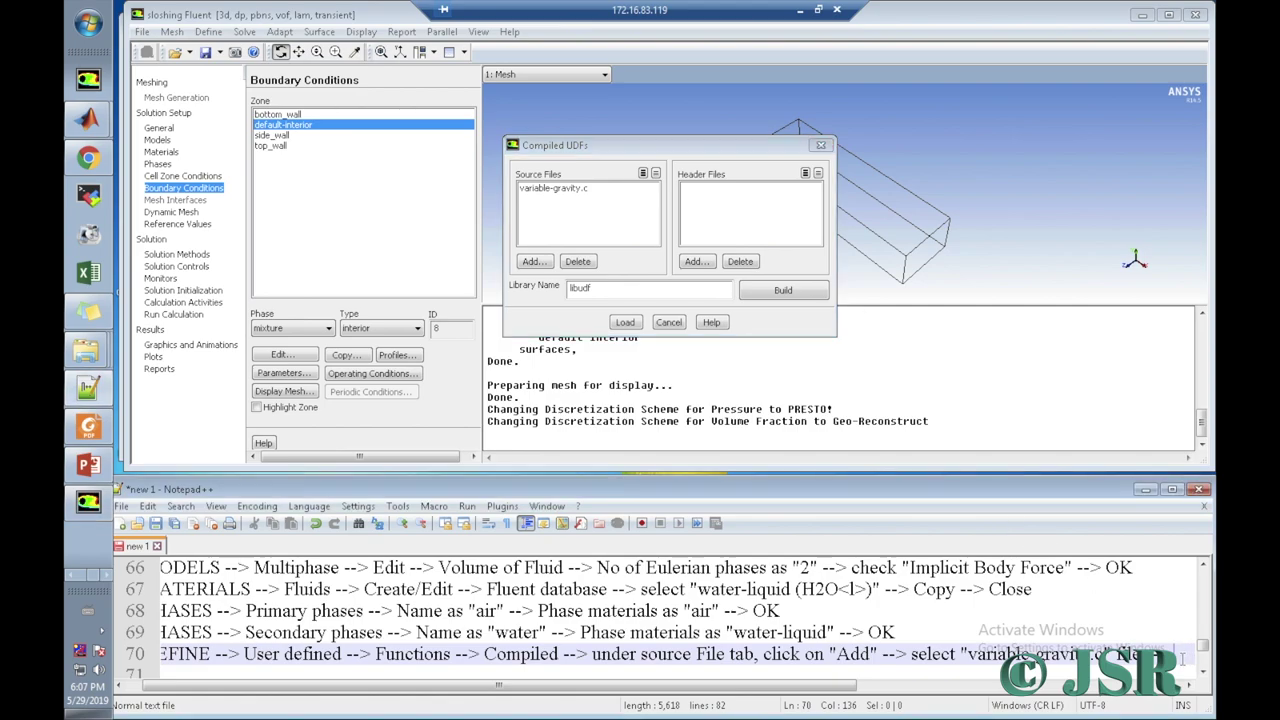
pyautogui.press('Return')
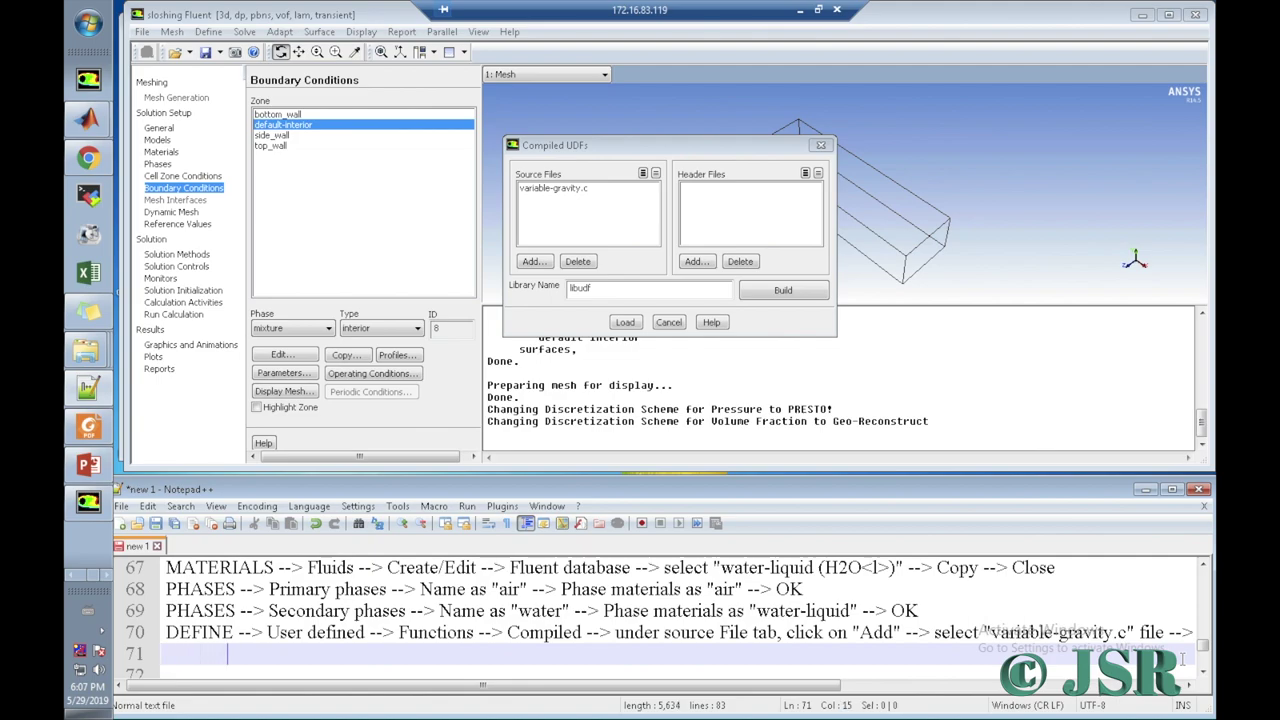
pyautogui.write('--> B')
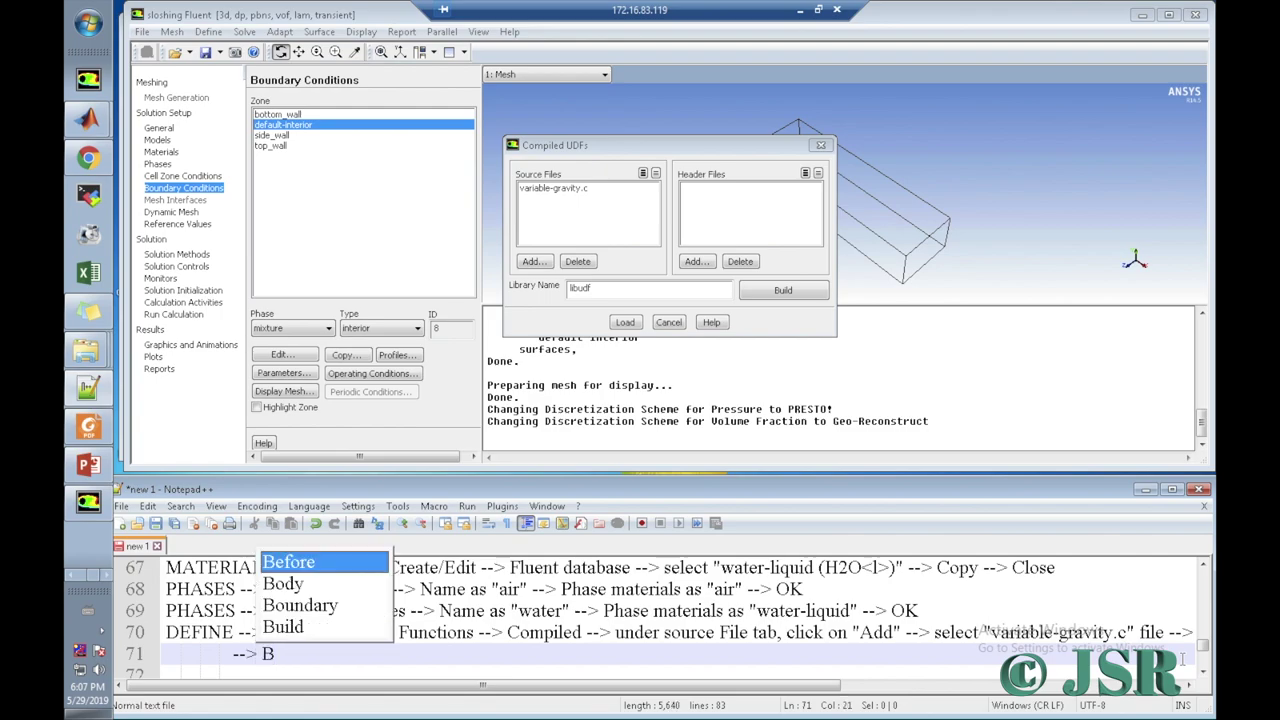
pyautogui.write('uild')
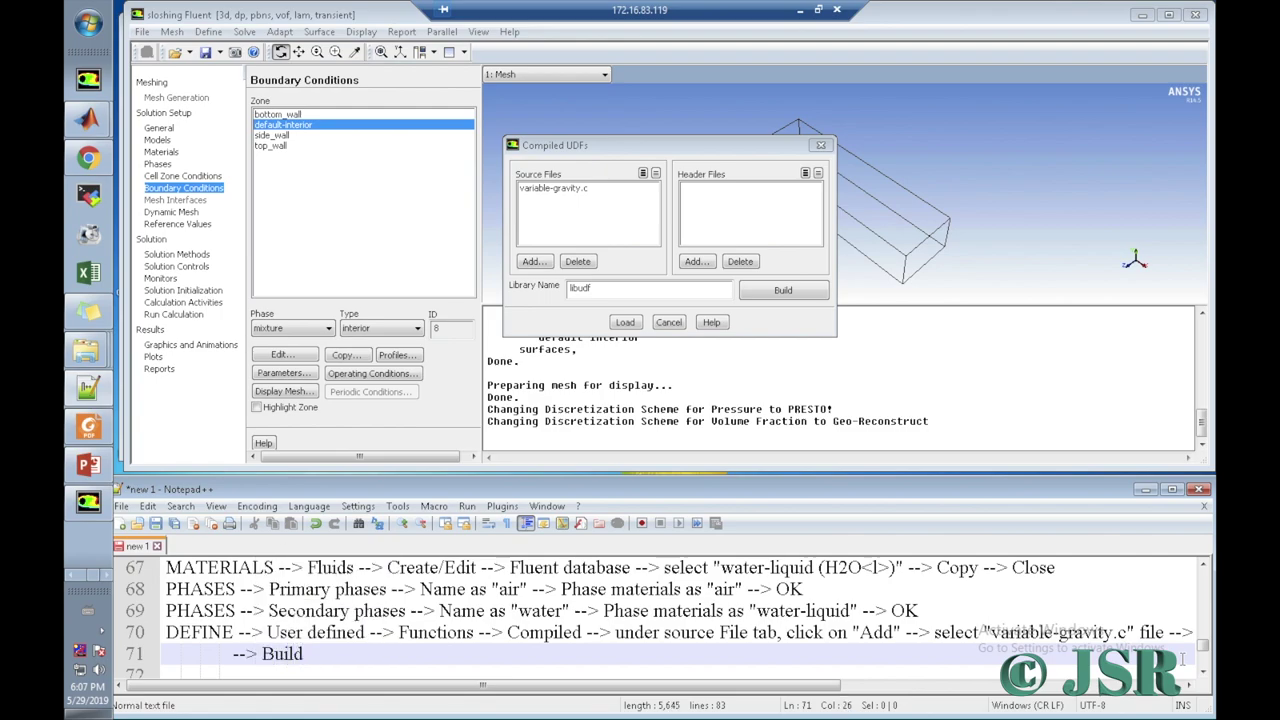
pyautogui.press('Left')
pyautogui.press('Left')
pyautogui.press('Left')
pyautogui.press('Right')
pyautogui.press('Right')
pyautogui.write('-->')
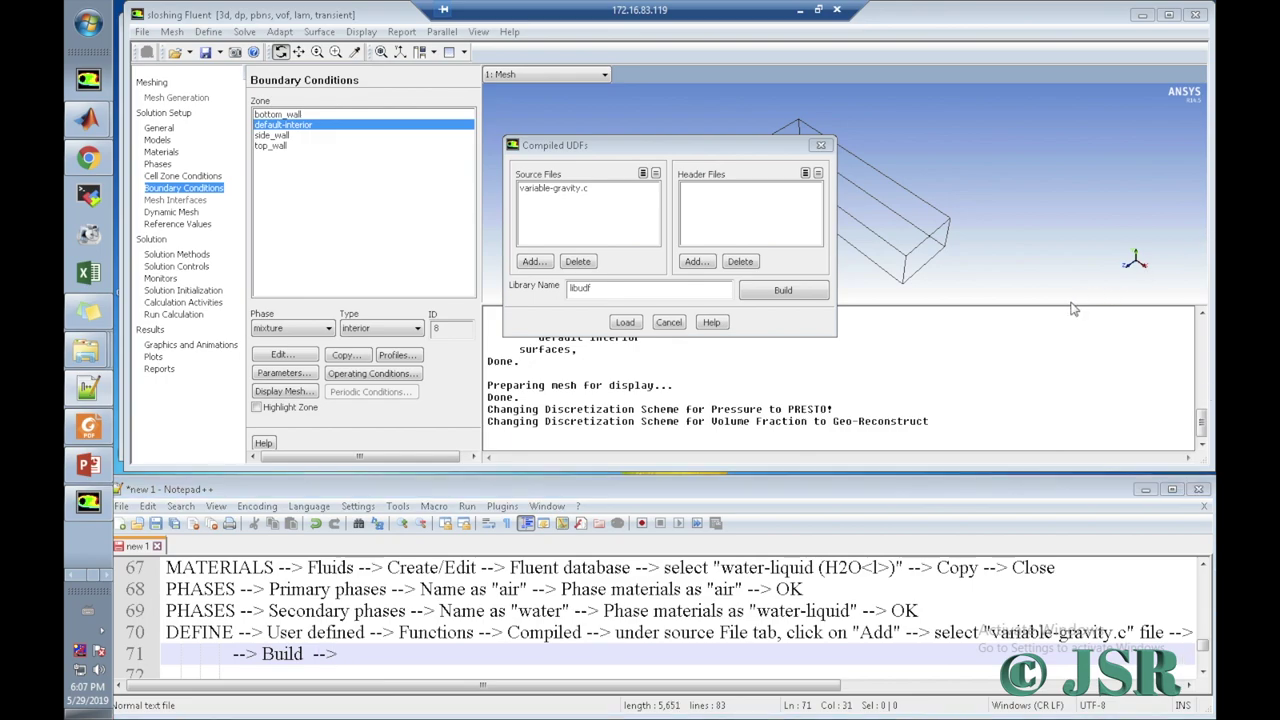
# Step: Build the libudf library in Fluent and accept the source directory prompt, completing line 71 of the notes with "OK"
pyautogui.click(808, 292)
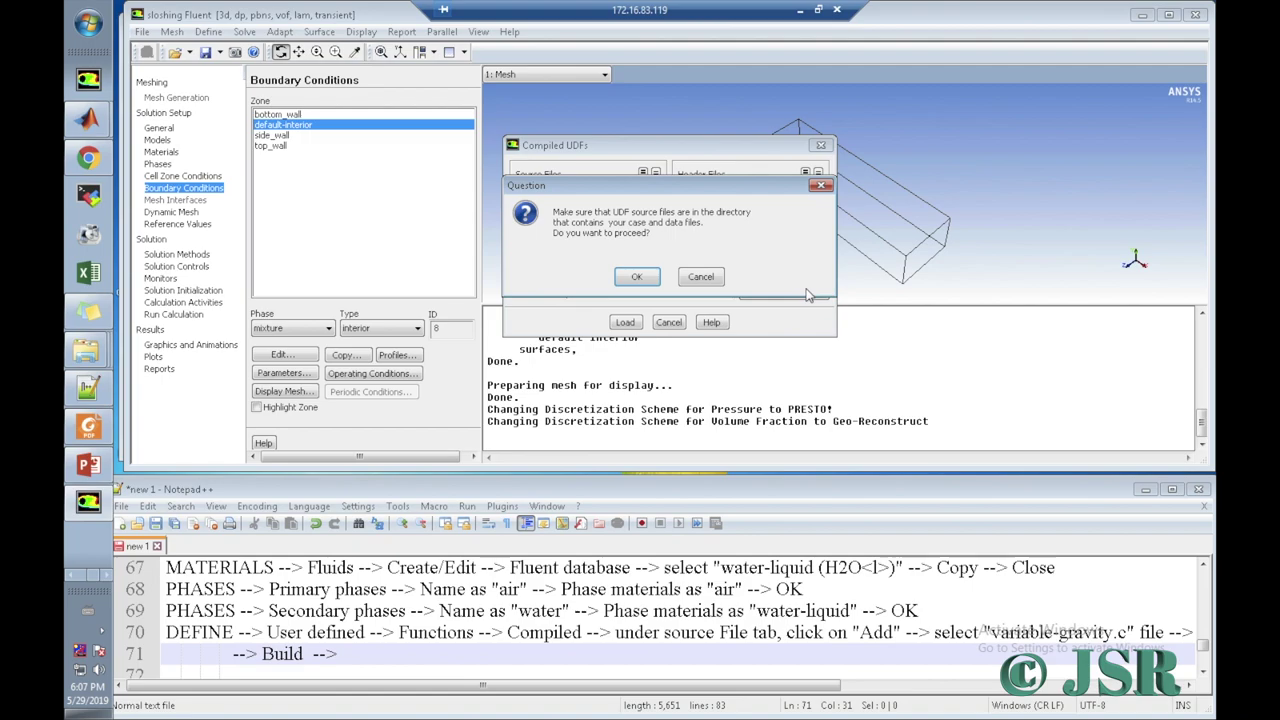
pyautogui.click(420, 651)
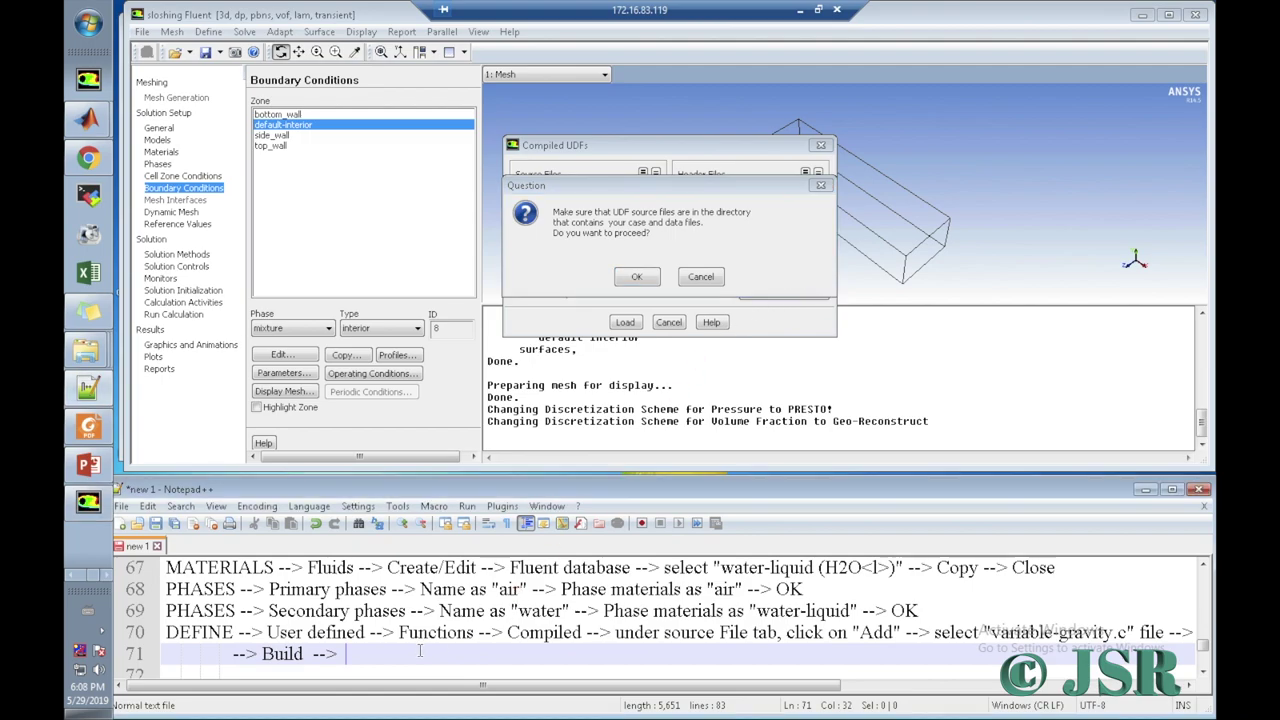
pyautogui.write('Ok')
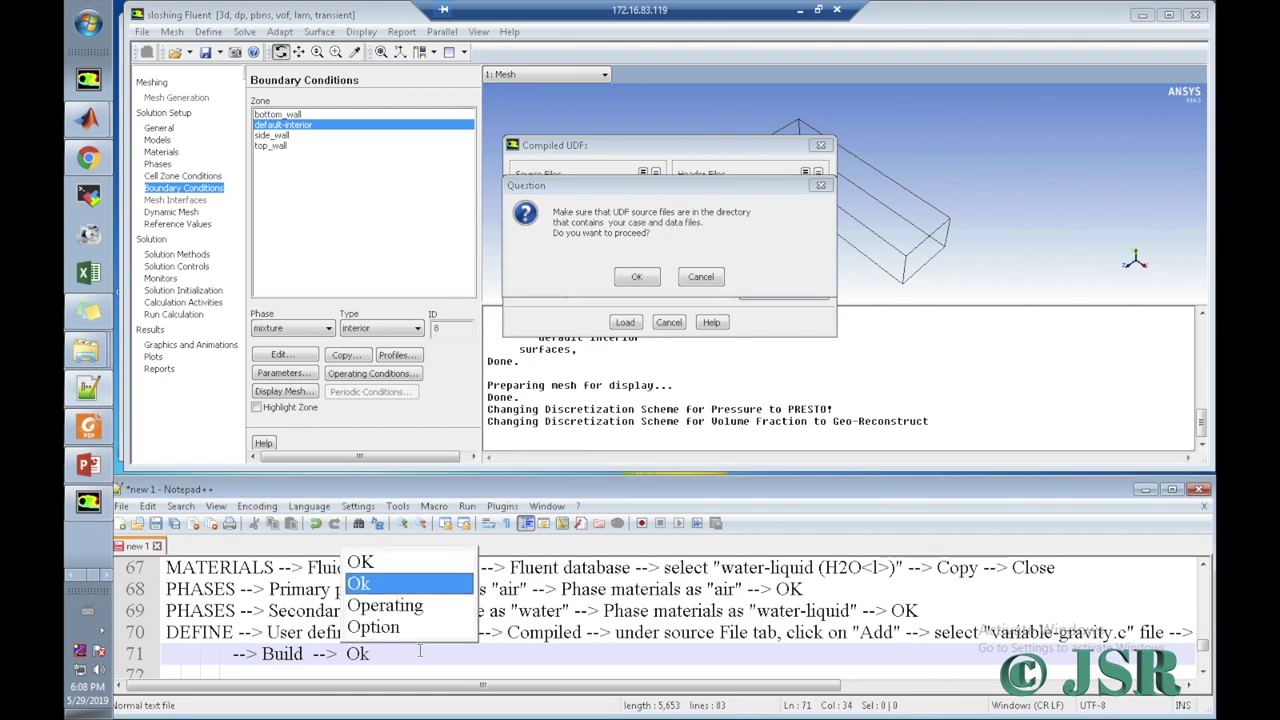
pyautogui.press('Up')
pyautogui.press('Return')
pyautogui.press('Return')
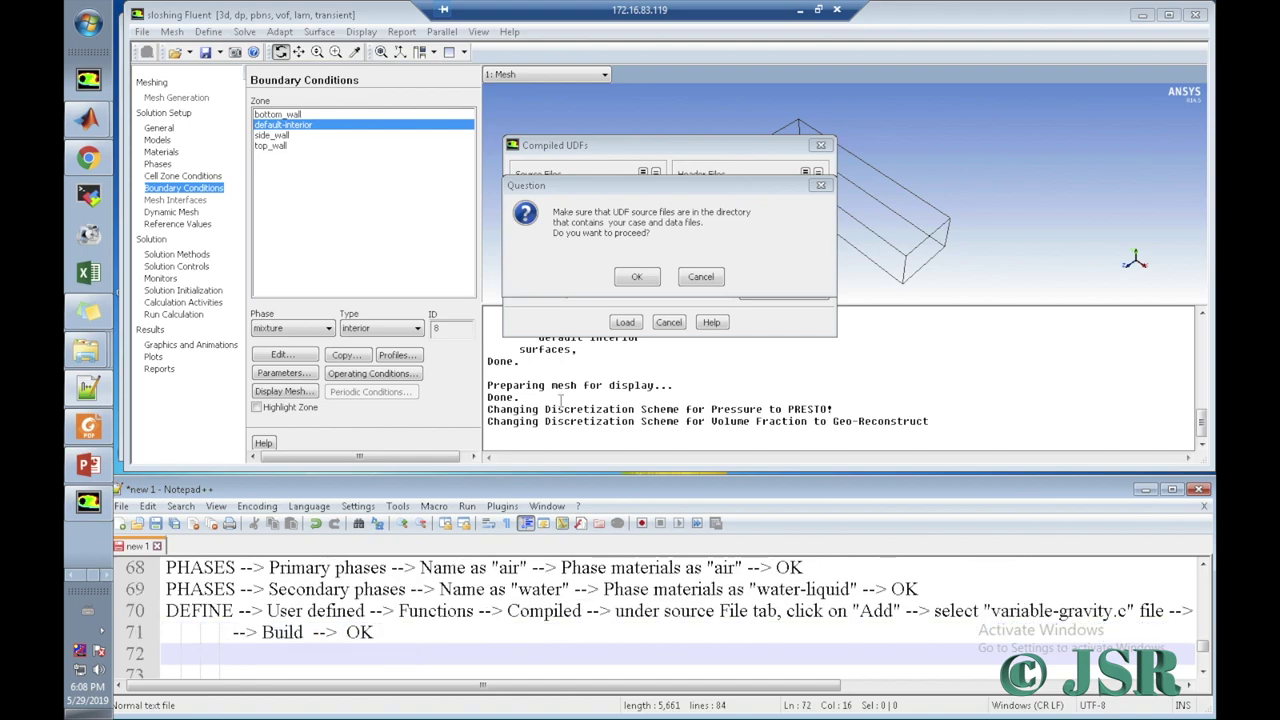
pyautogui.click(636, 277)
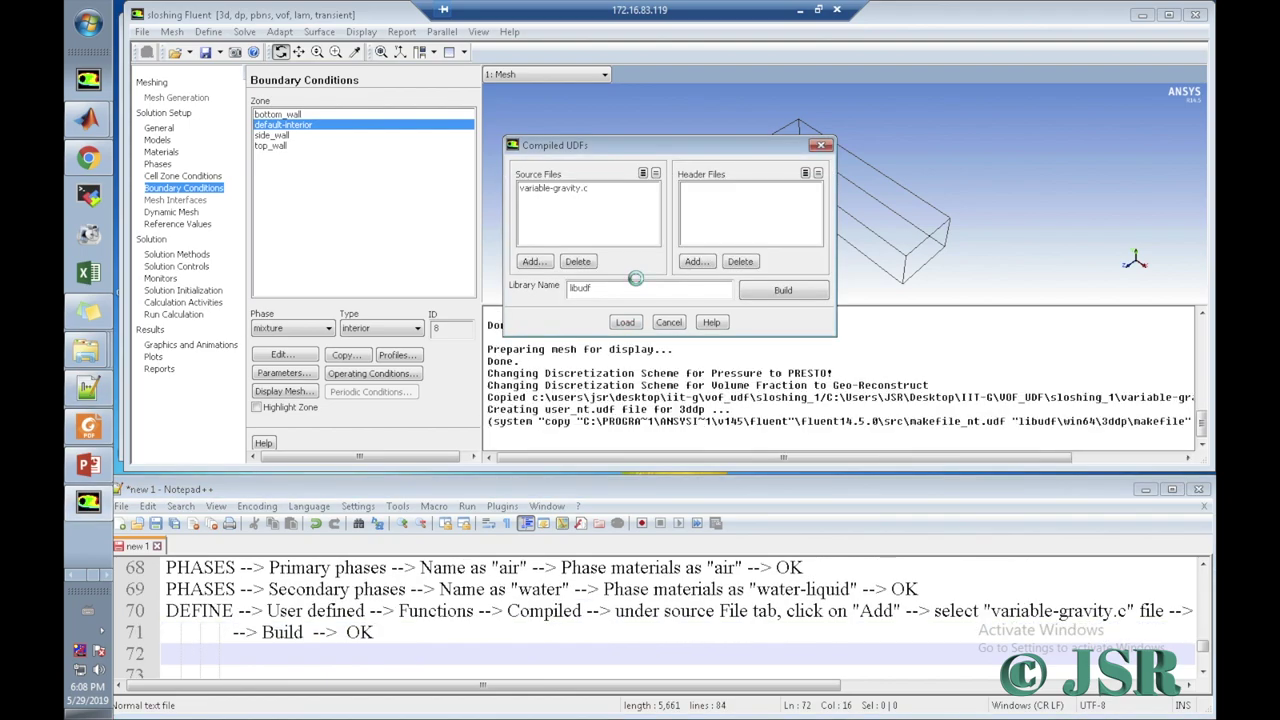
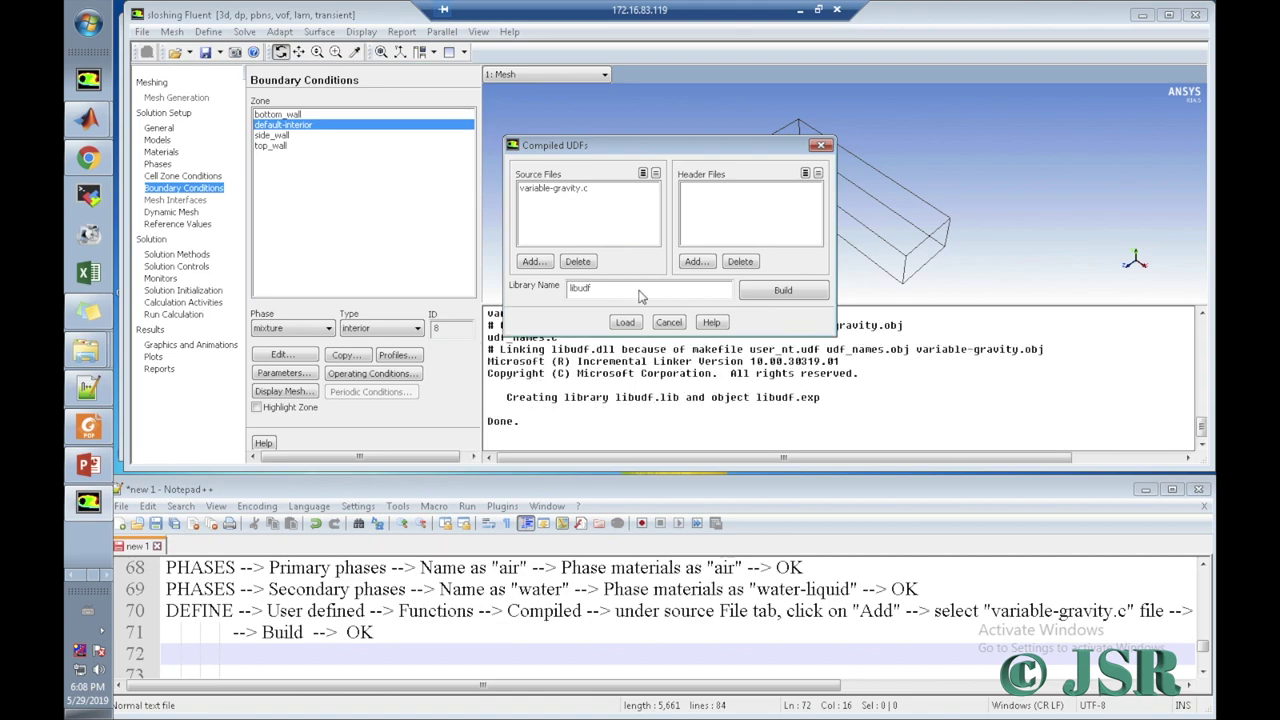
# Step: Add indented line 72 reading --> Once compiled then "Load" library. to the notes, and load the libudf library in Fluent
pyautogui.click(376, 632)
pyautogui.press('Return')
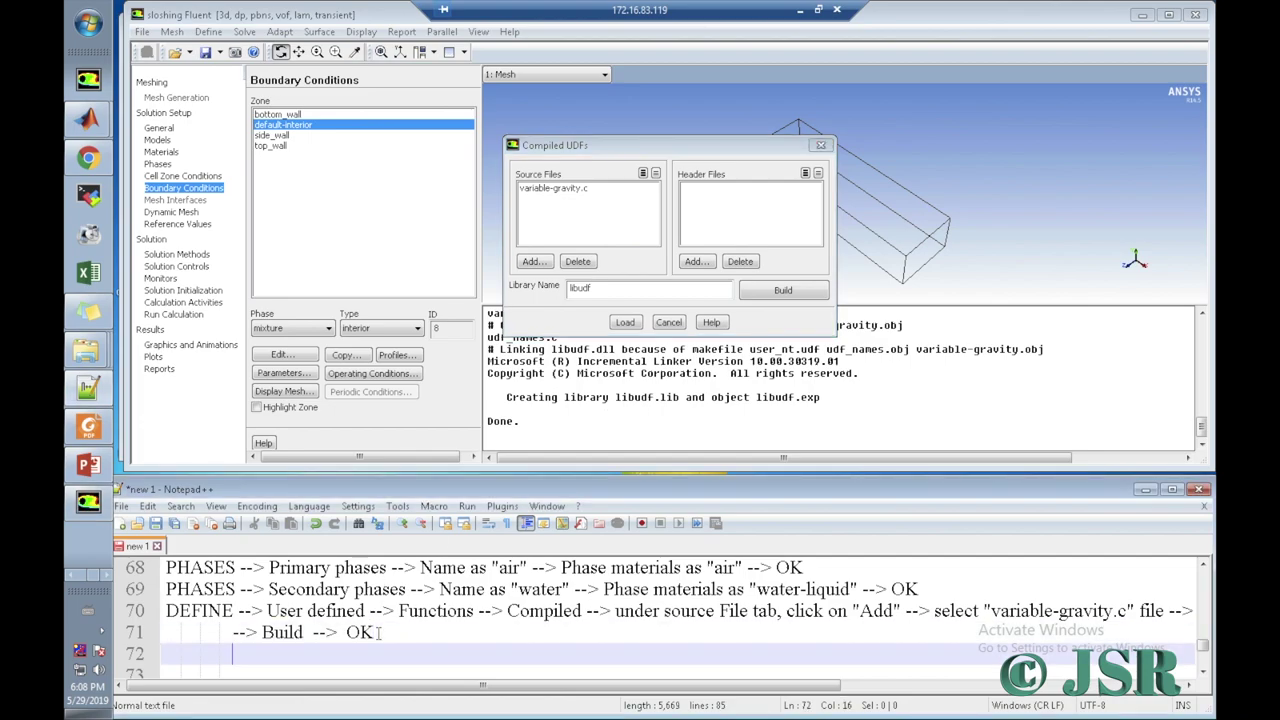
pyautogui.write('--> Once co')
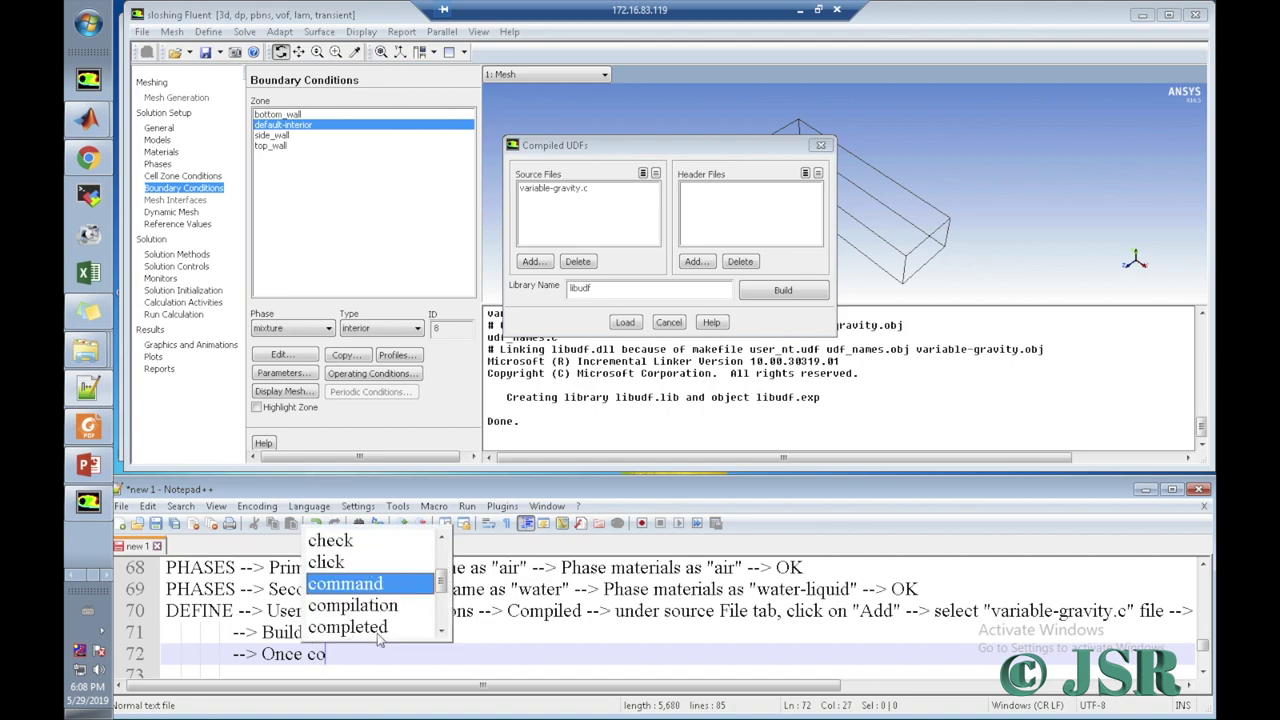
pyautogui.write('mpile')
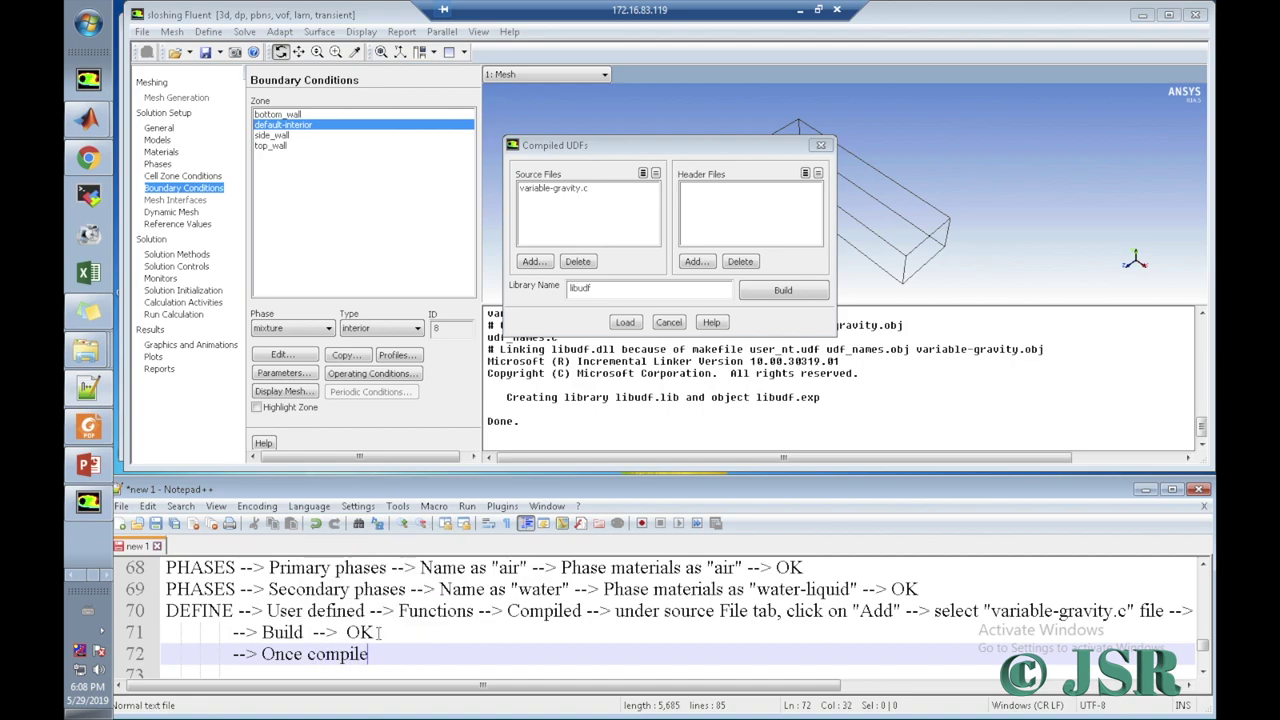
pyautogui.write('d t')
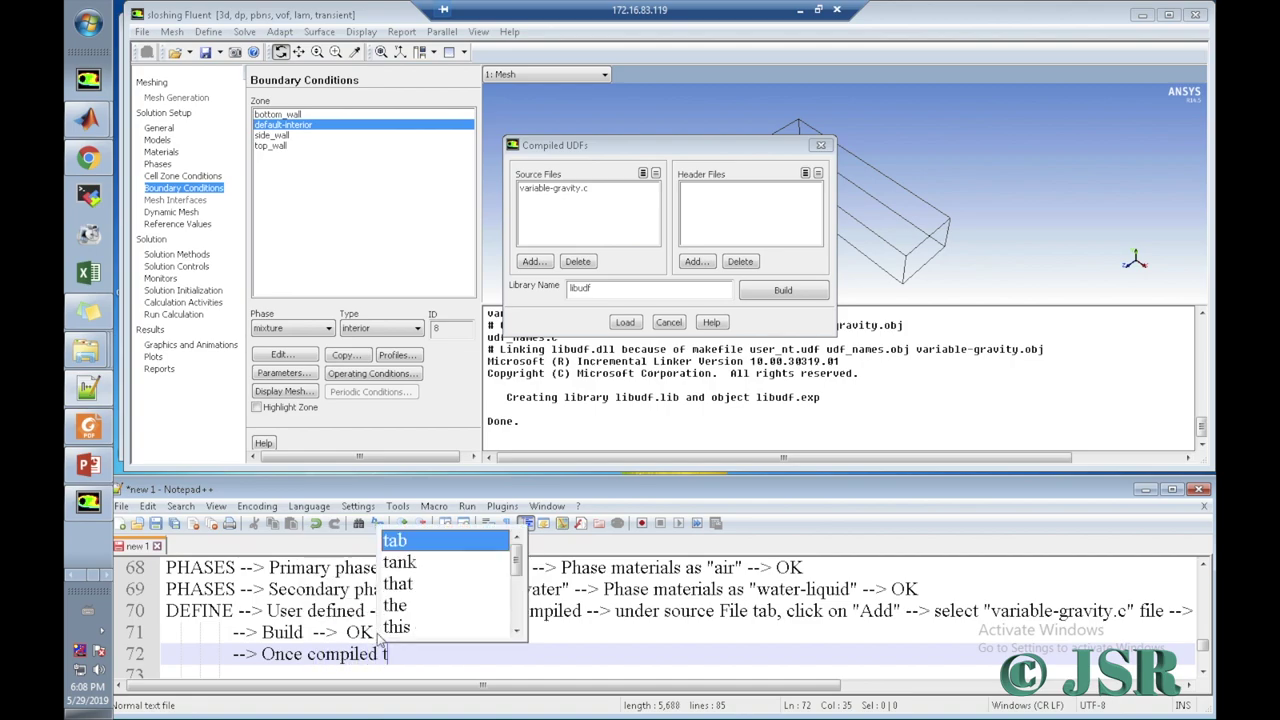
pyautogui.write('hen "')
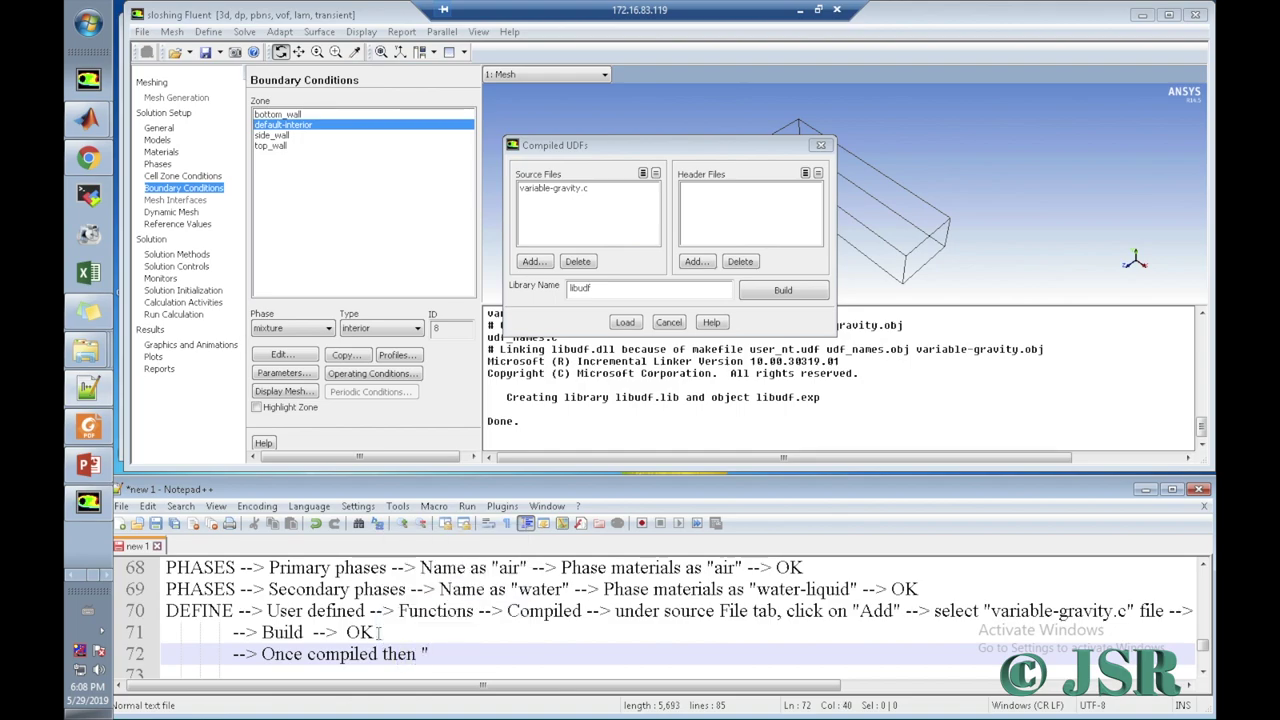
pyautogui.write('Load" li')
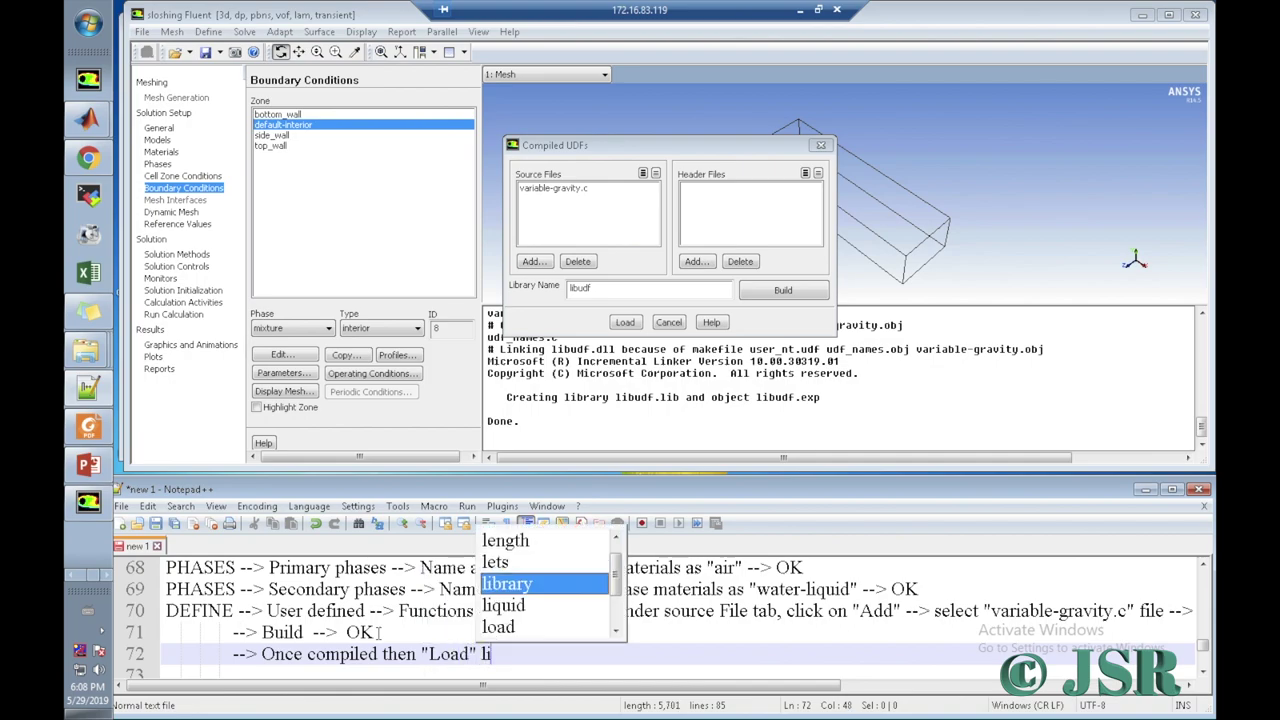
pyautogui.write('brary.')
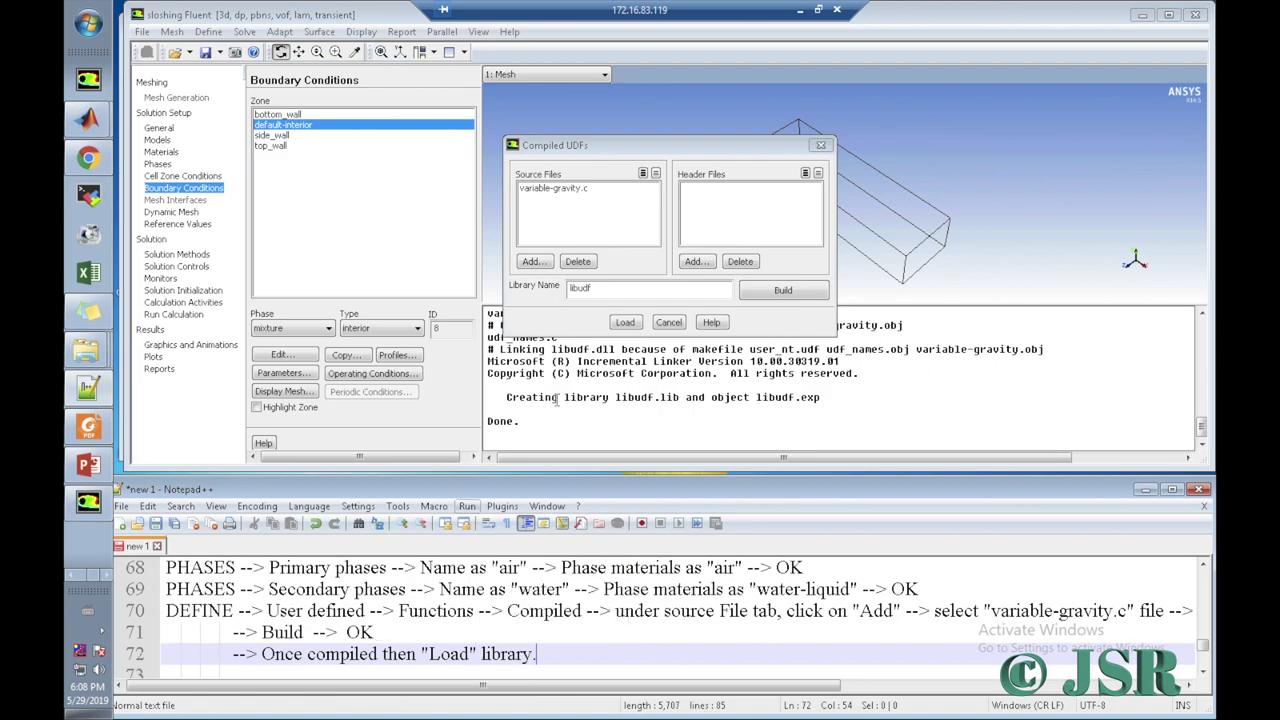
pyautogui.click(625, 324)
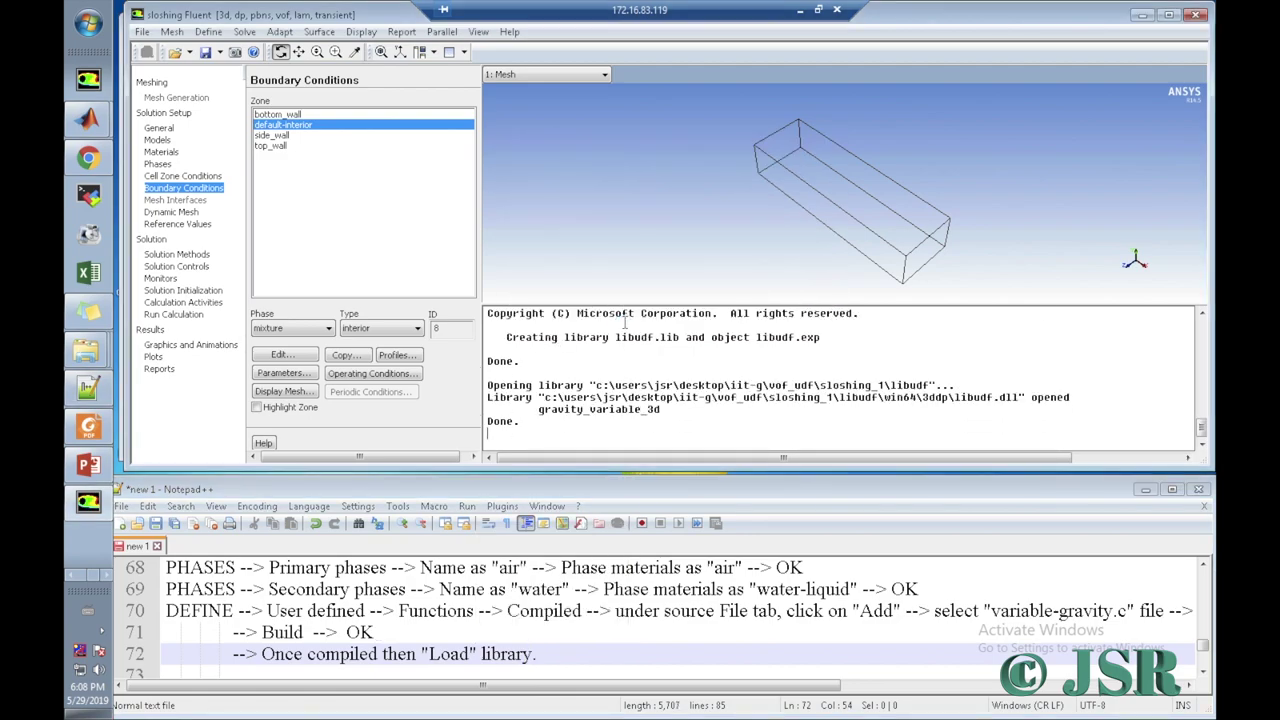
# Step: Start an unindented line 73 in the Notepad++ notes reading "DEFINE -->"
pyautogui.click(549, 654)
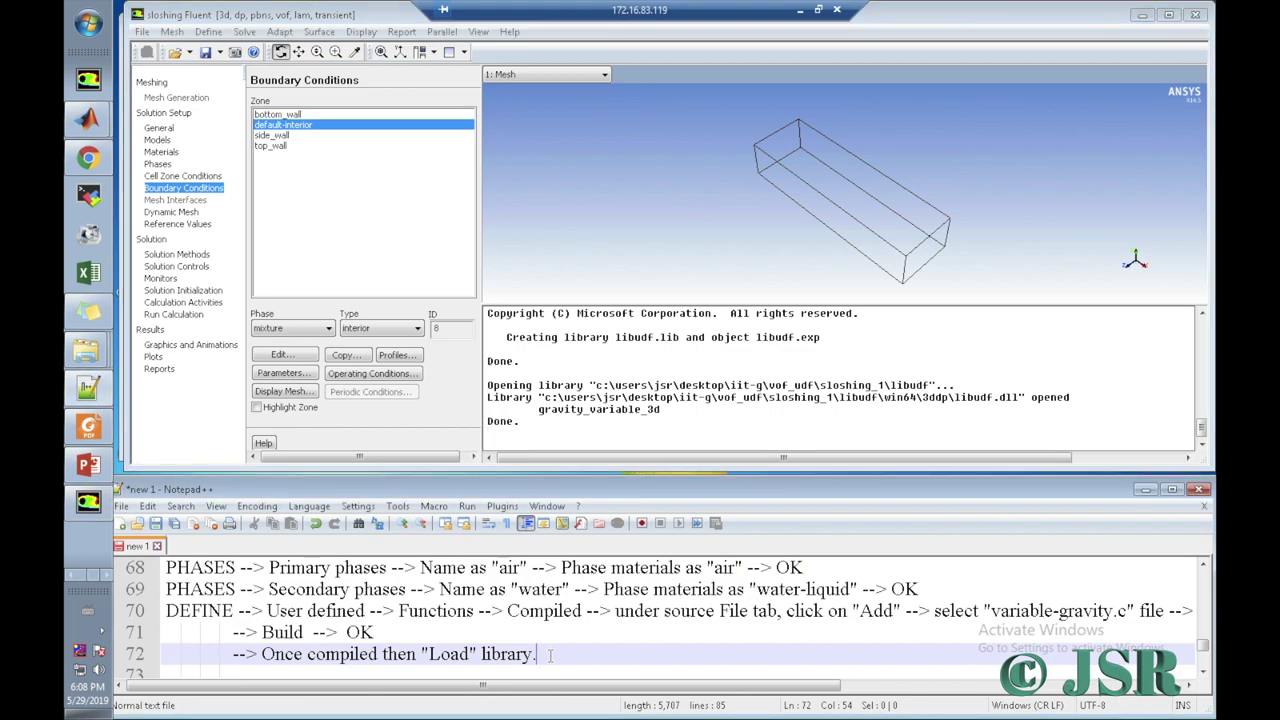
pyautogui.press('Return')
pyautogui.press('BackSpace')
pyautogui.press('BackSpace')
pyautogui.press('BackSpace')
pyautogui.press('BackSpace')
pyautogui.press('BackSpace')
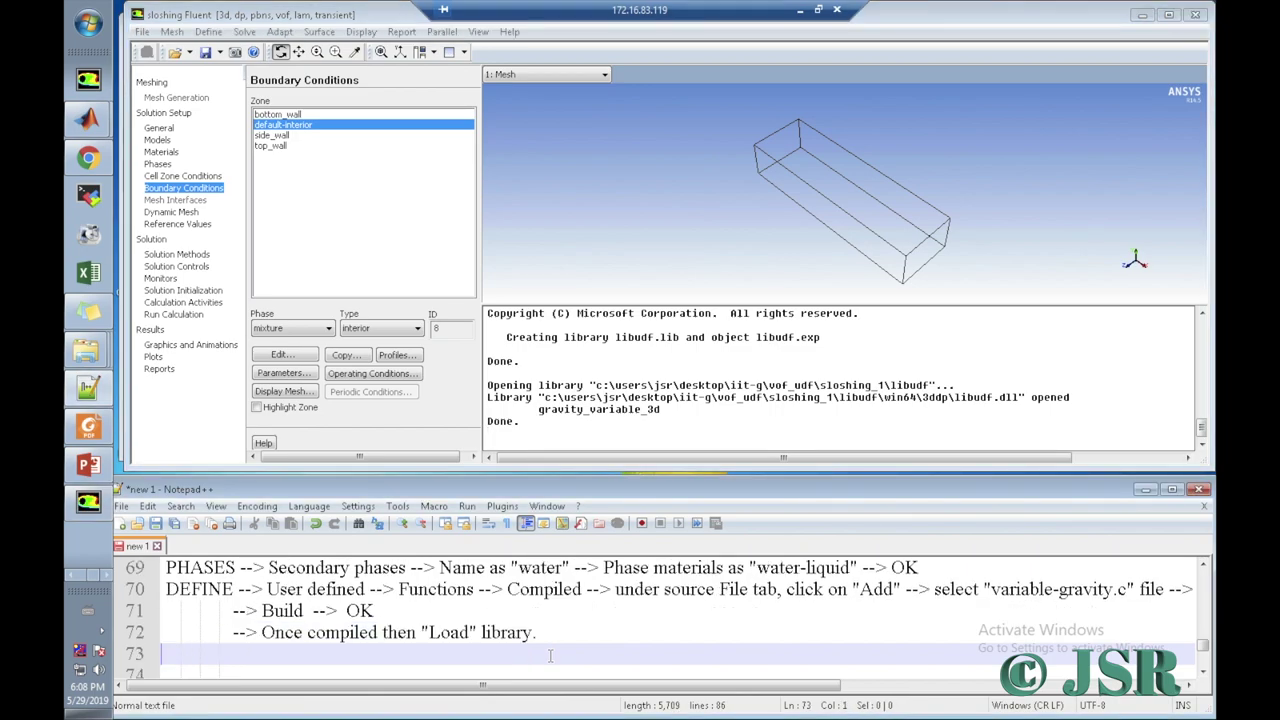
pyautogui.write('DEFINE -->')
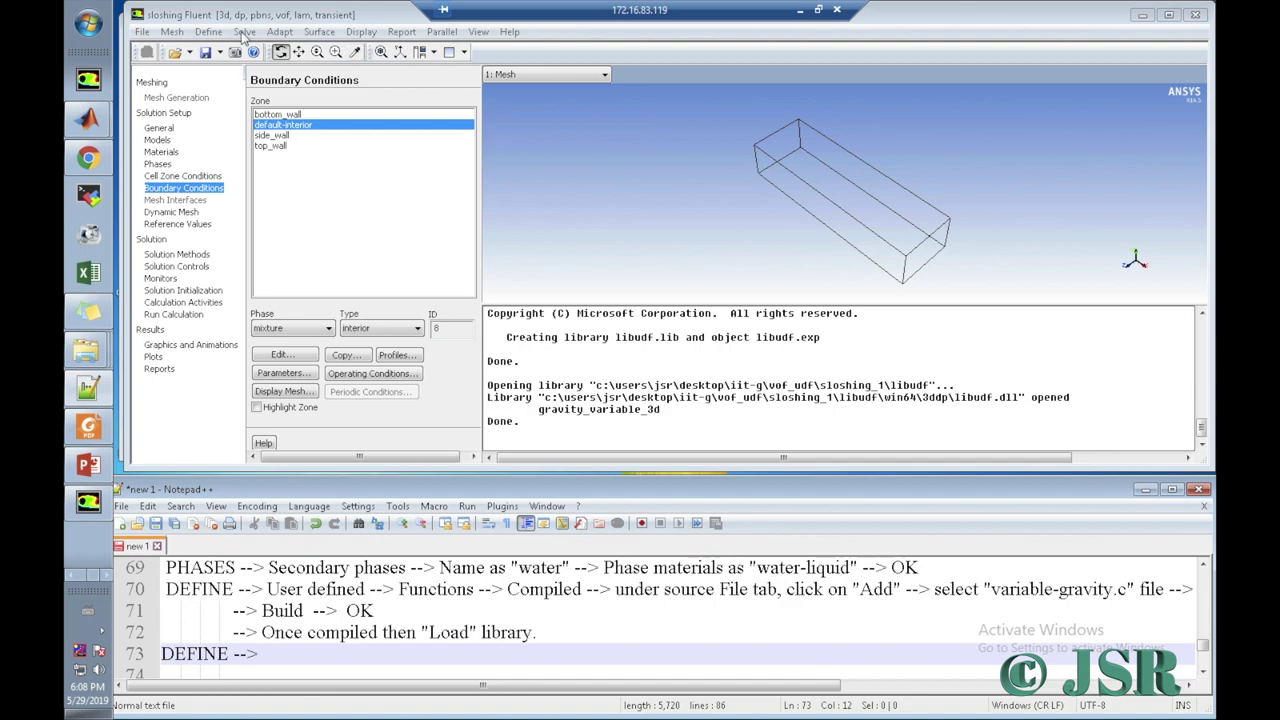
# Step: Copy "User defined --> Functions -->" from line 70 of the notes to the end of line 73
pyautogui.click(209, 31)
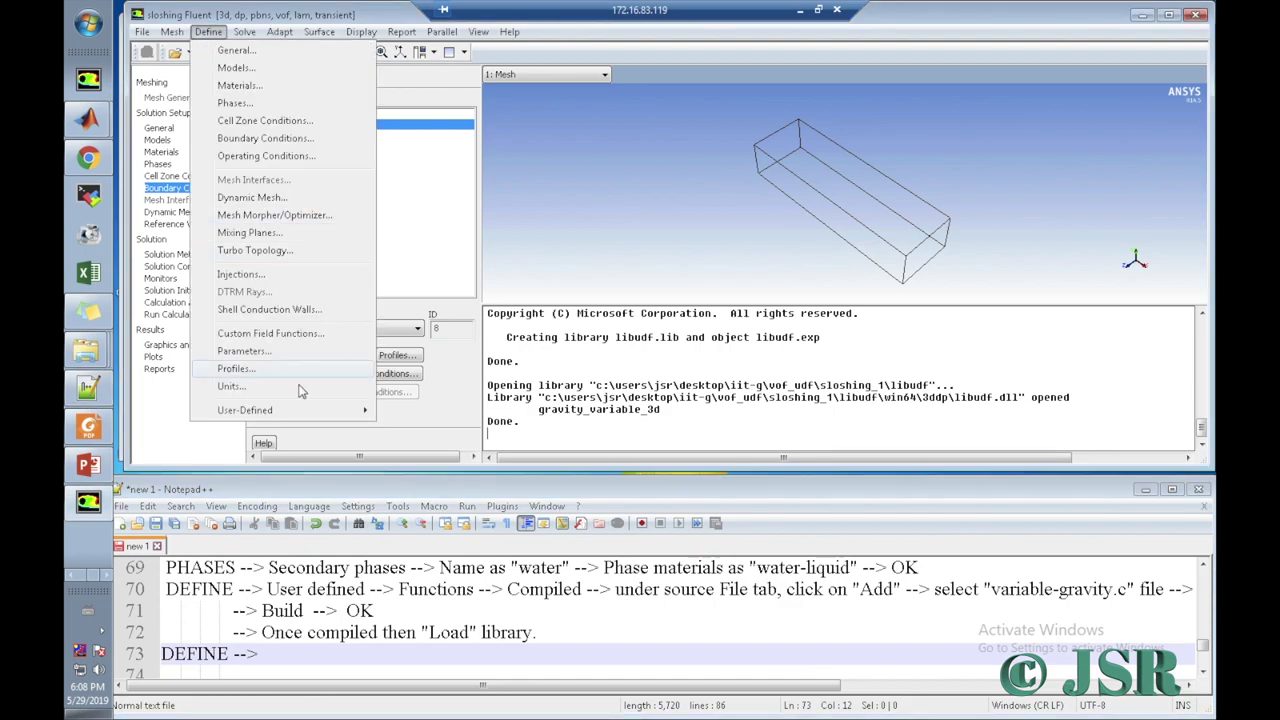
pyautogui.moveTo(314, 410)
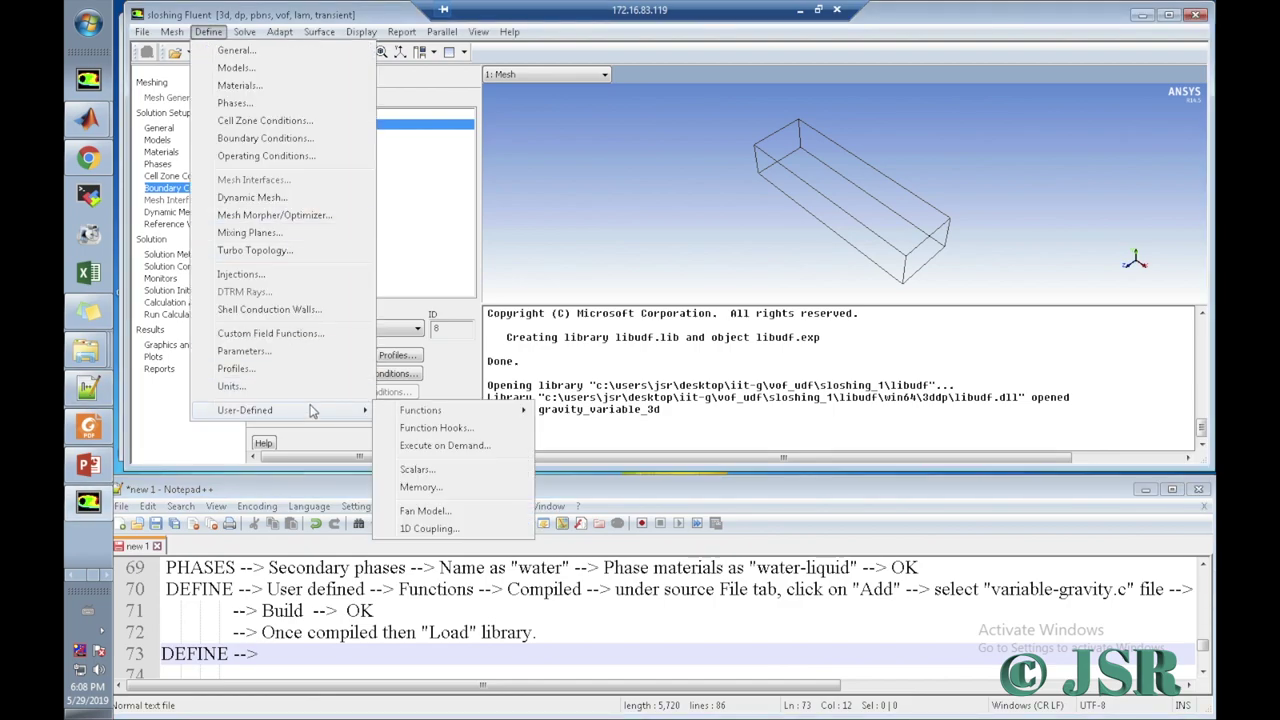
pyautogui.click(272, 632)
pyautogui.moveTo(268, 589); pyautogui.dragTo(505, 594)
pyautogui.hotkey('ctrl', 'c')
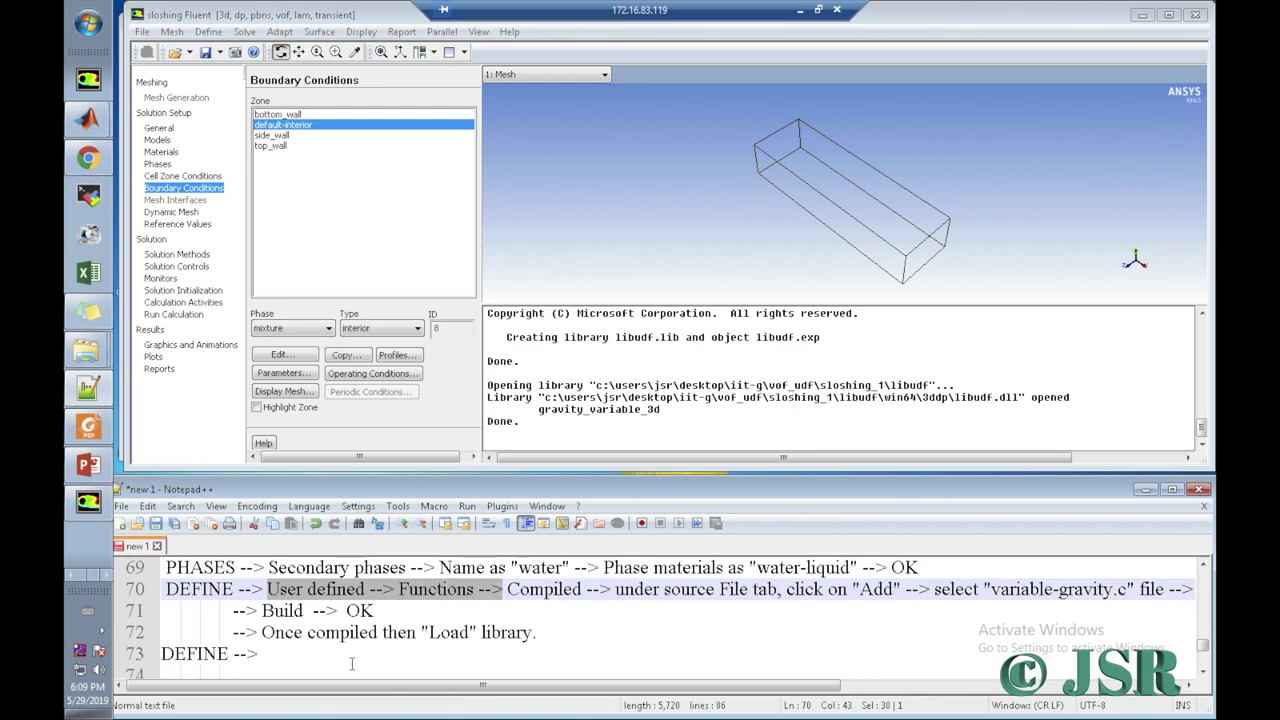
pyautogui.click(323, 655)
pyautogui.hotkey('ctrl', 'v')
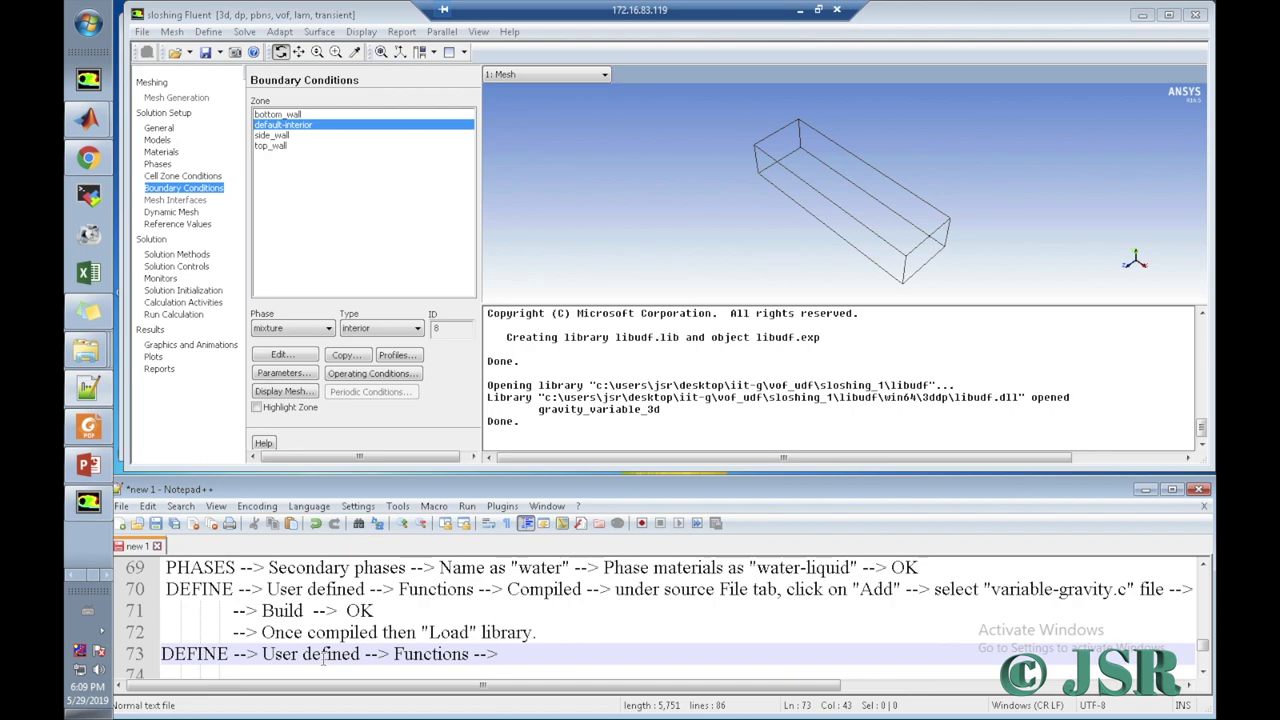
# Step: Open the User-Defined Function Hooks settings in Fluent and insert "Hooks" after "Functions" on line 73 of the notes
pyautogui.click(209, 31)
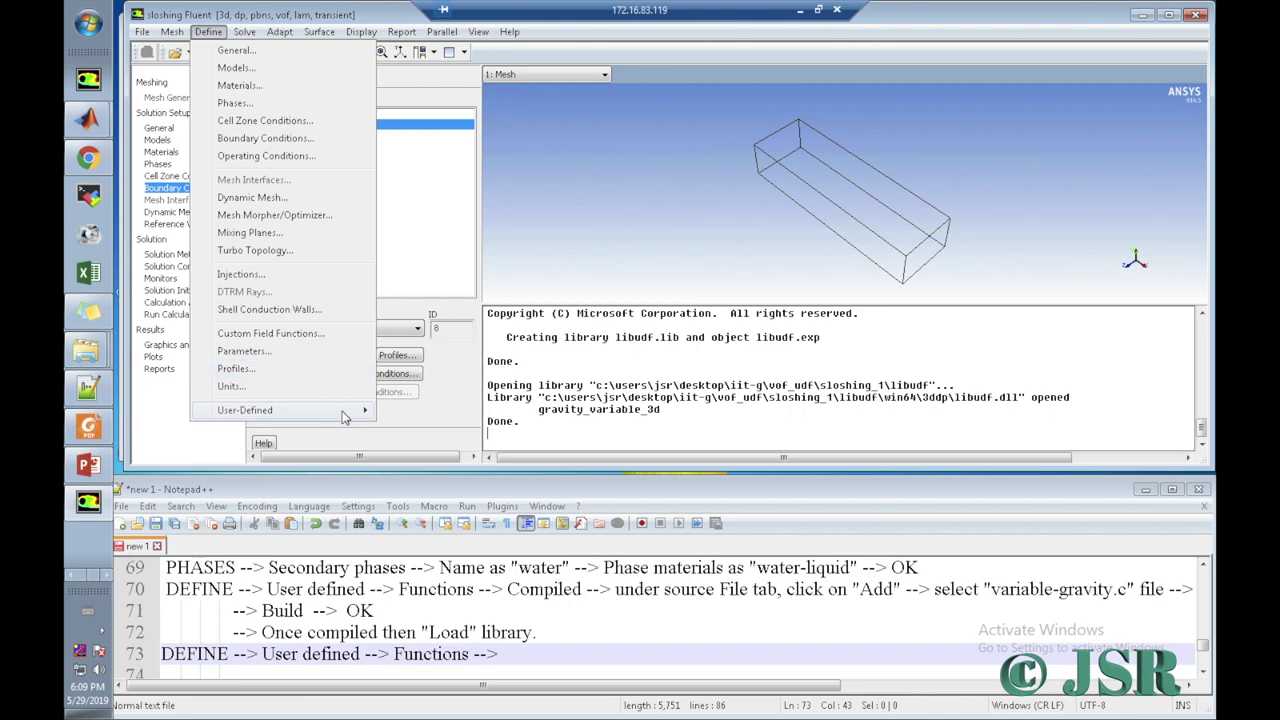
pyautogui.moveTo(343, 416)
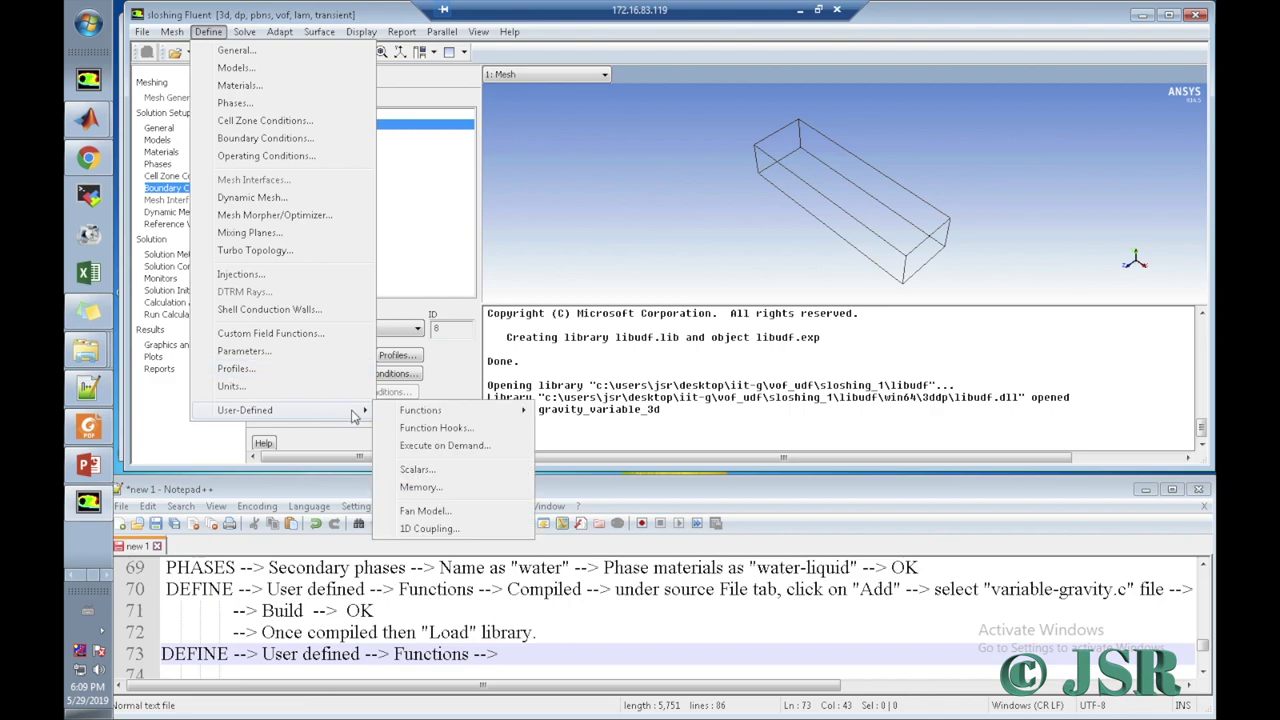
pyautogui.click(418, 430)
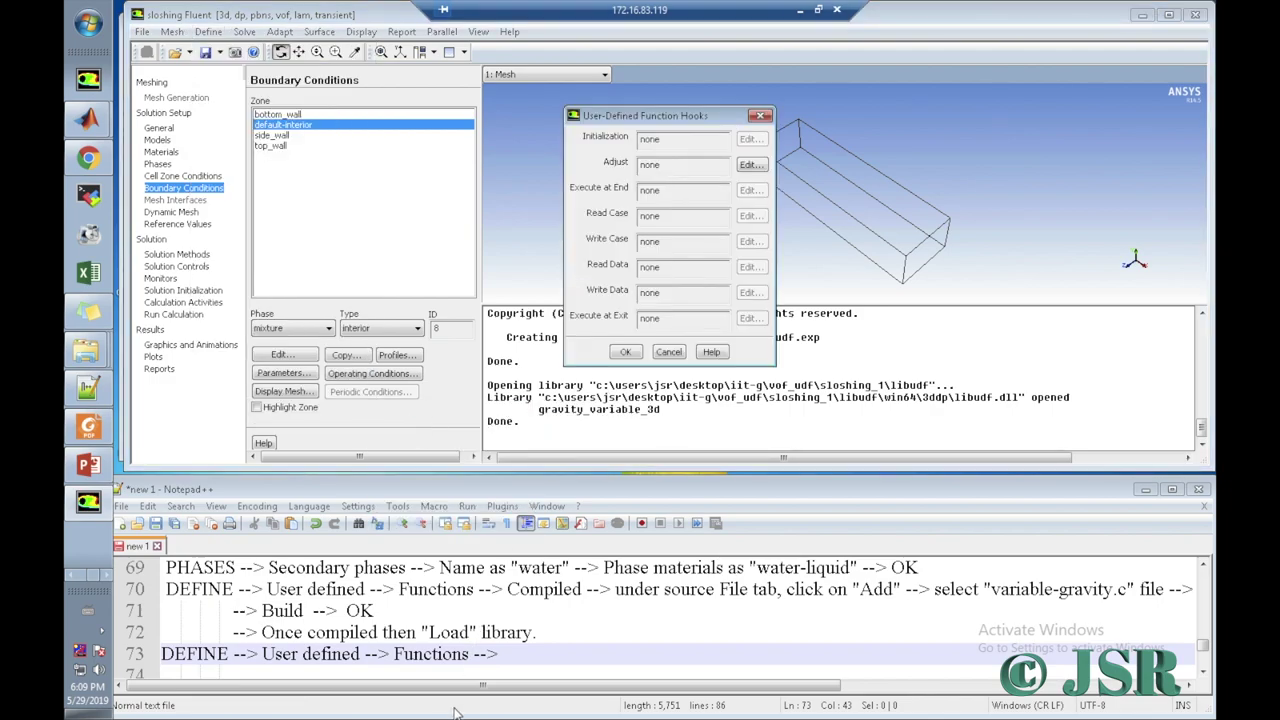
pyautogui.click(474, 653)
pyautogui.write('Hooks')
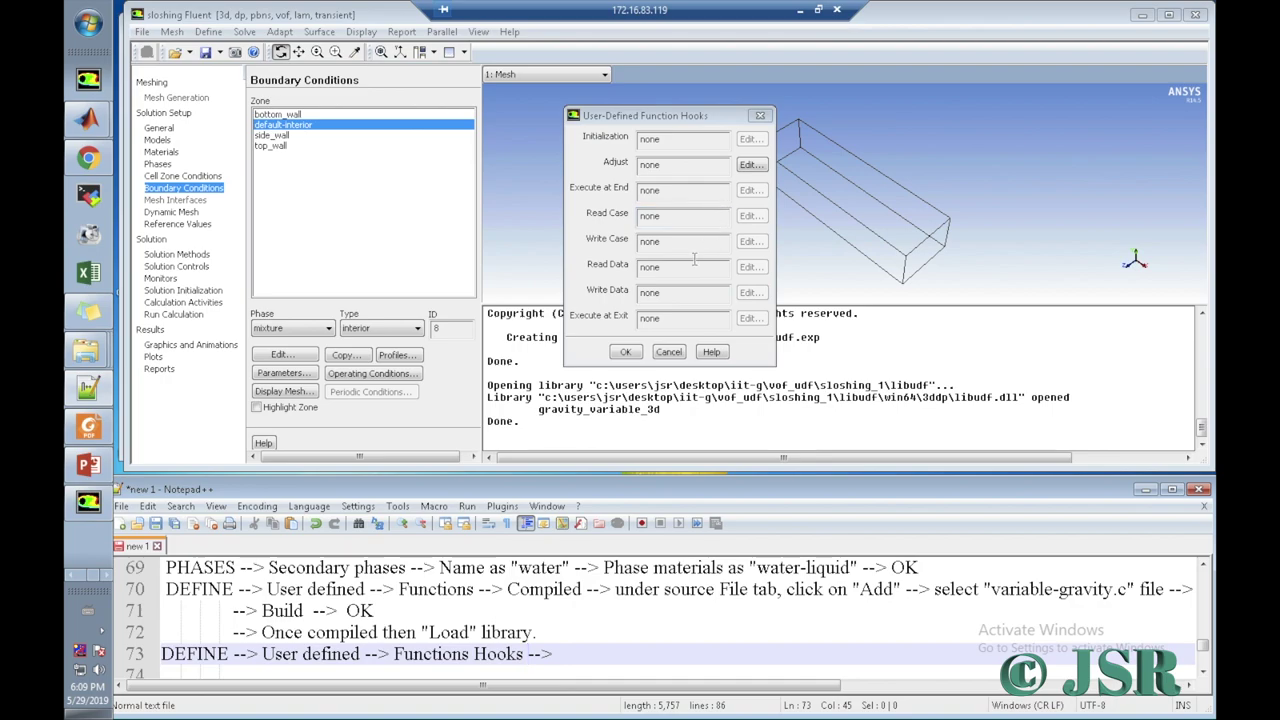
# Step: Append the text Under "Adjust" tab, click on "Edit" to line 73 of the notes
pyautogui.click(568, 651)
pyautogui.write('Under ')
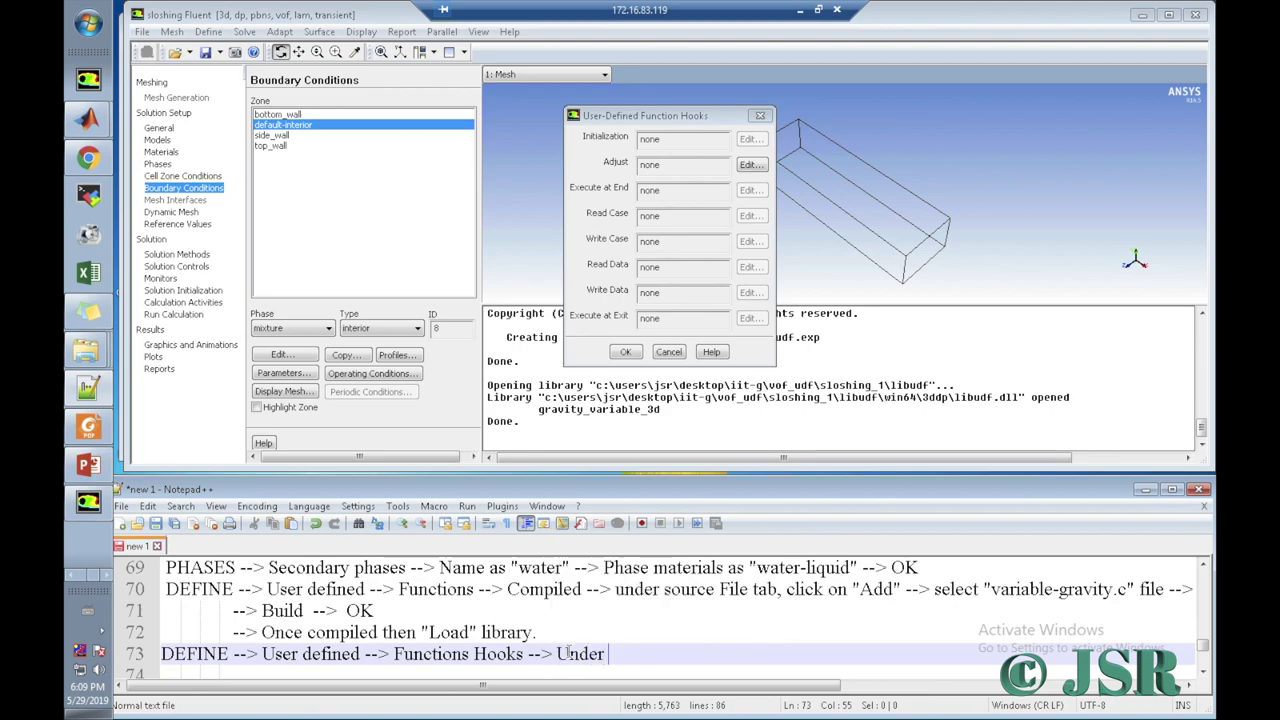
pyautogui.write('"Adjust')
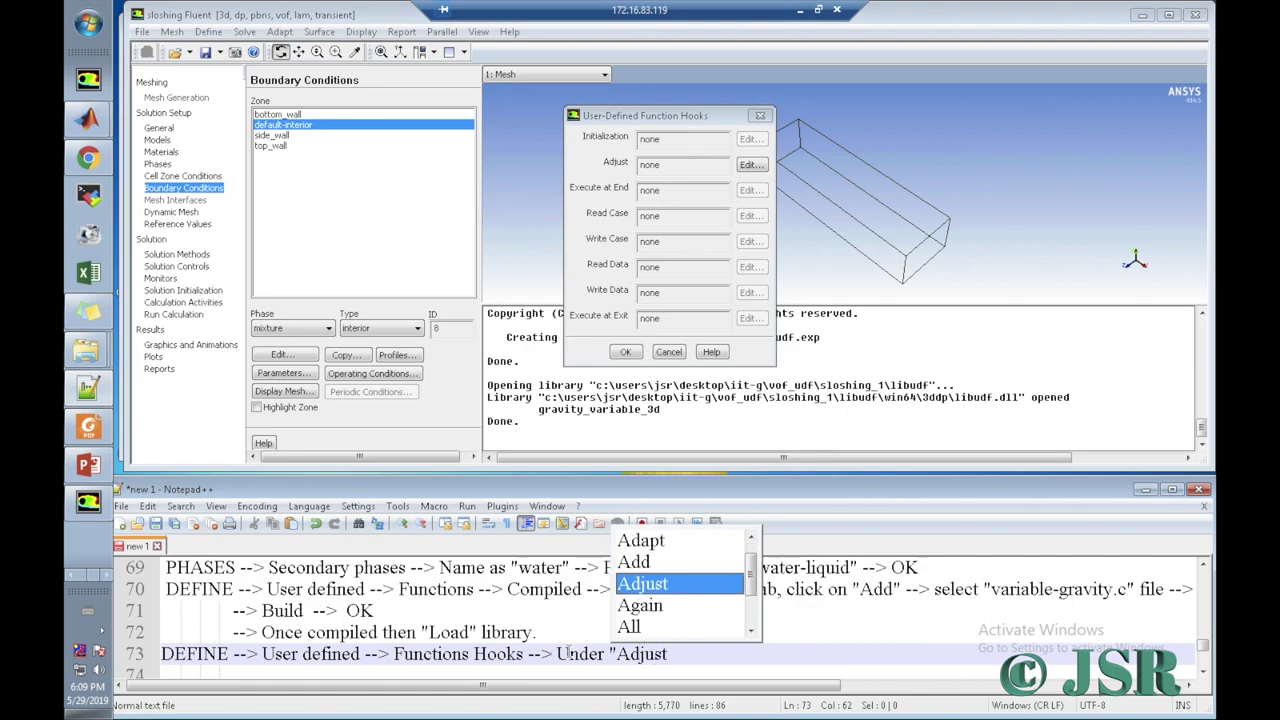
pyautogui.write('" tab')
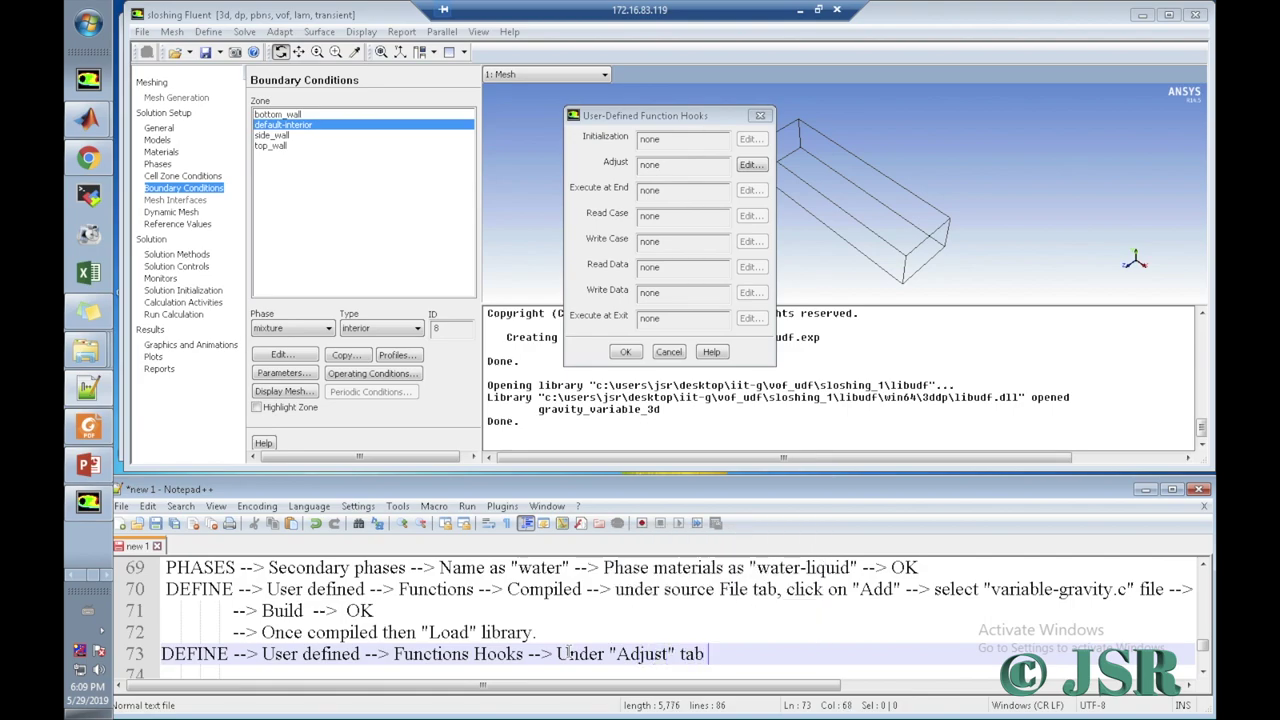
pyautogui.press('BackSpace')
pyautogui.write(', click on ')
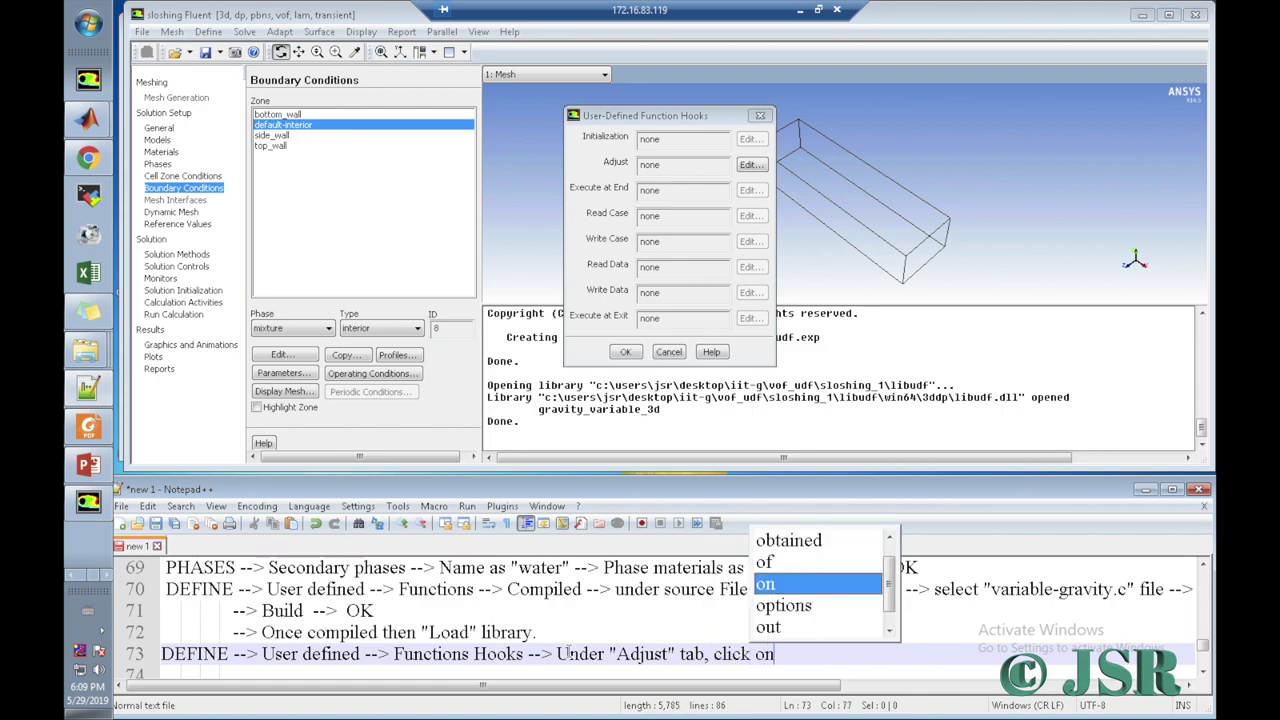
pyautogui.write('"Edit"')
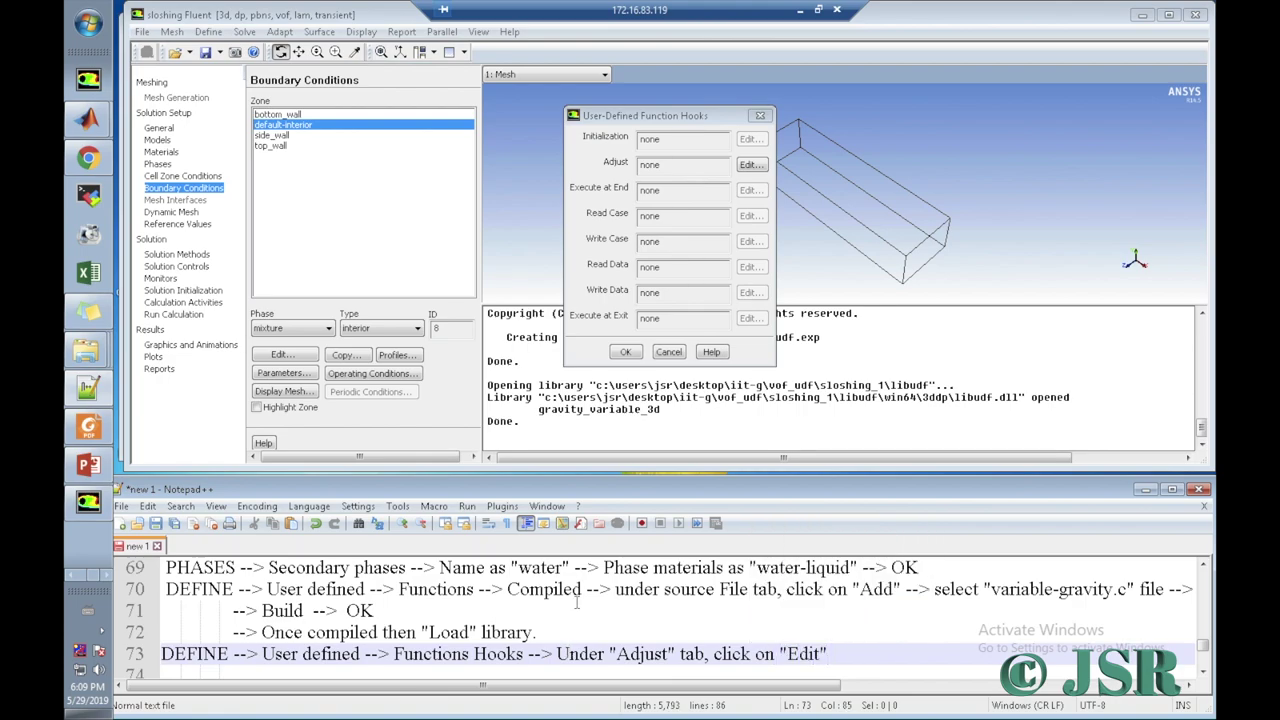
# Step: Select gravity_variable_3d::libudf among Fluent's available adjust functions, and append --> slect "library" and then click "Add" to line 73 of the notes
pyautogui.click(750, 166)
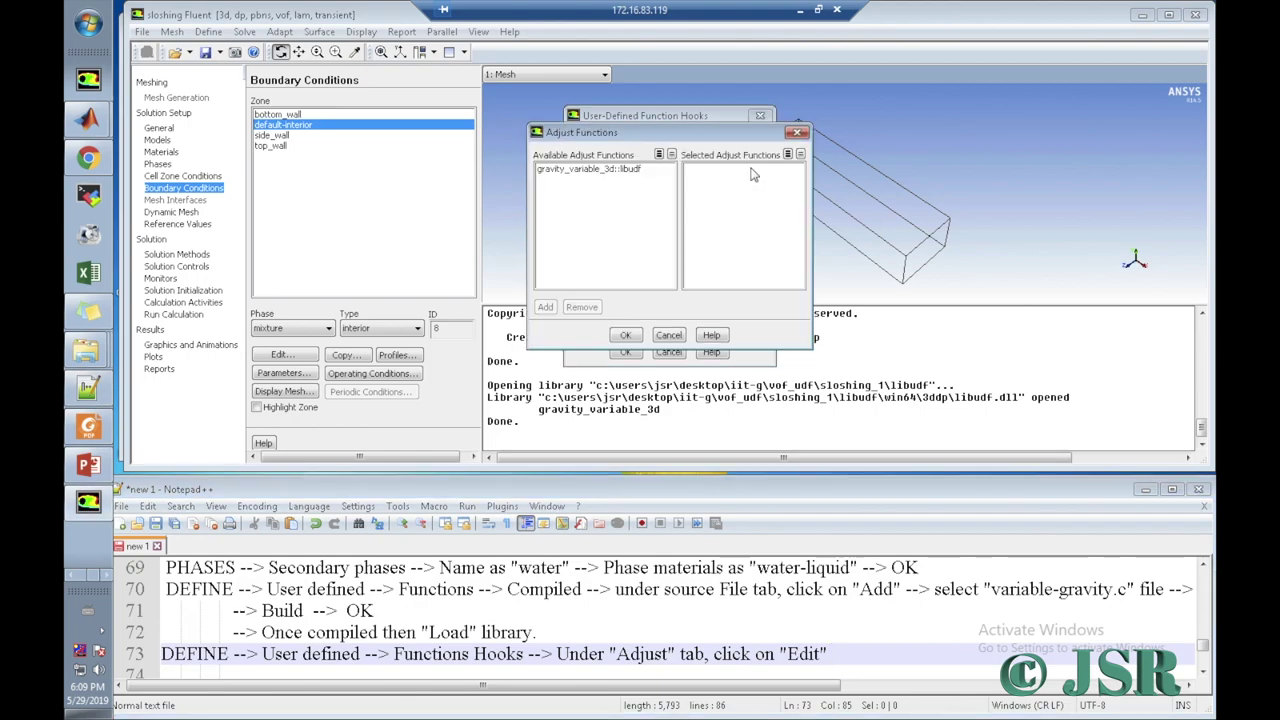
pyautogui.click(638, 176)
pyautogui.click(848, 656)
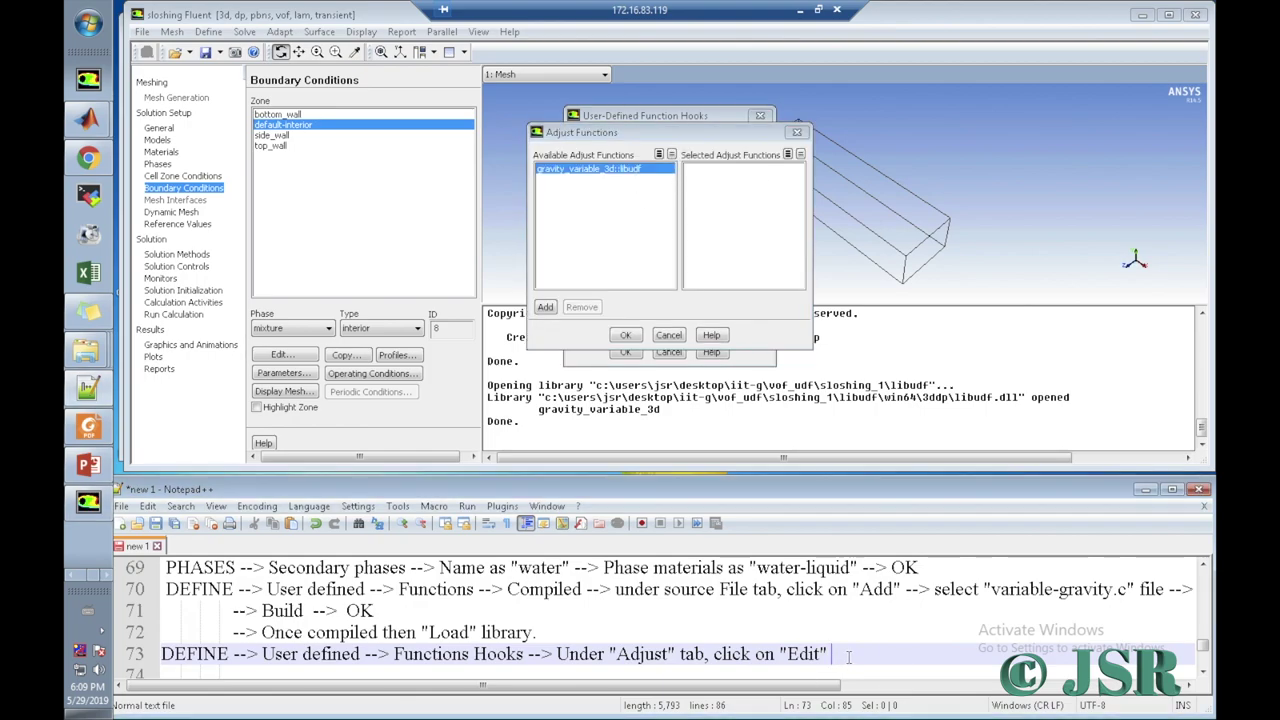
pyautogui.write('> slect "librar')
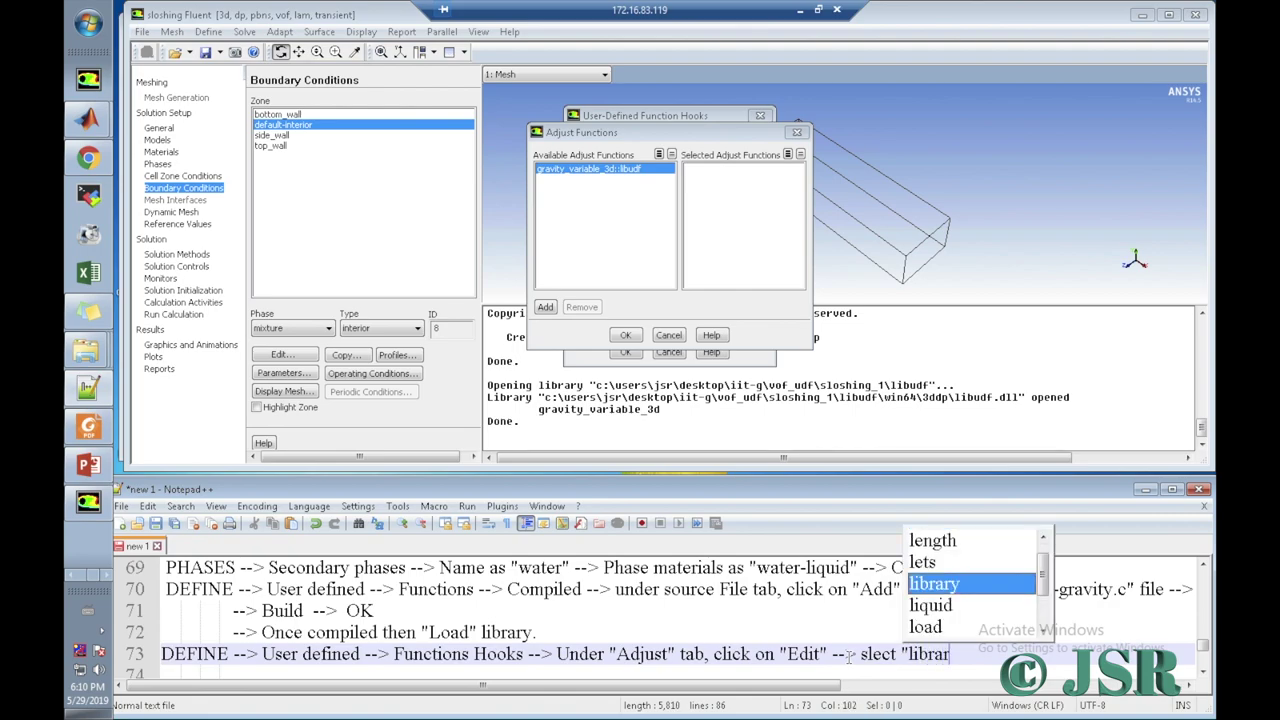
pyautogui.write('y"')
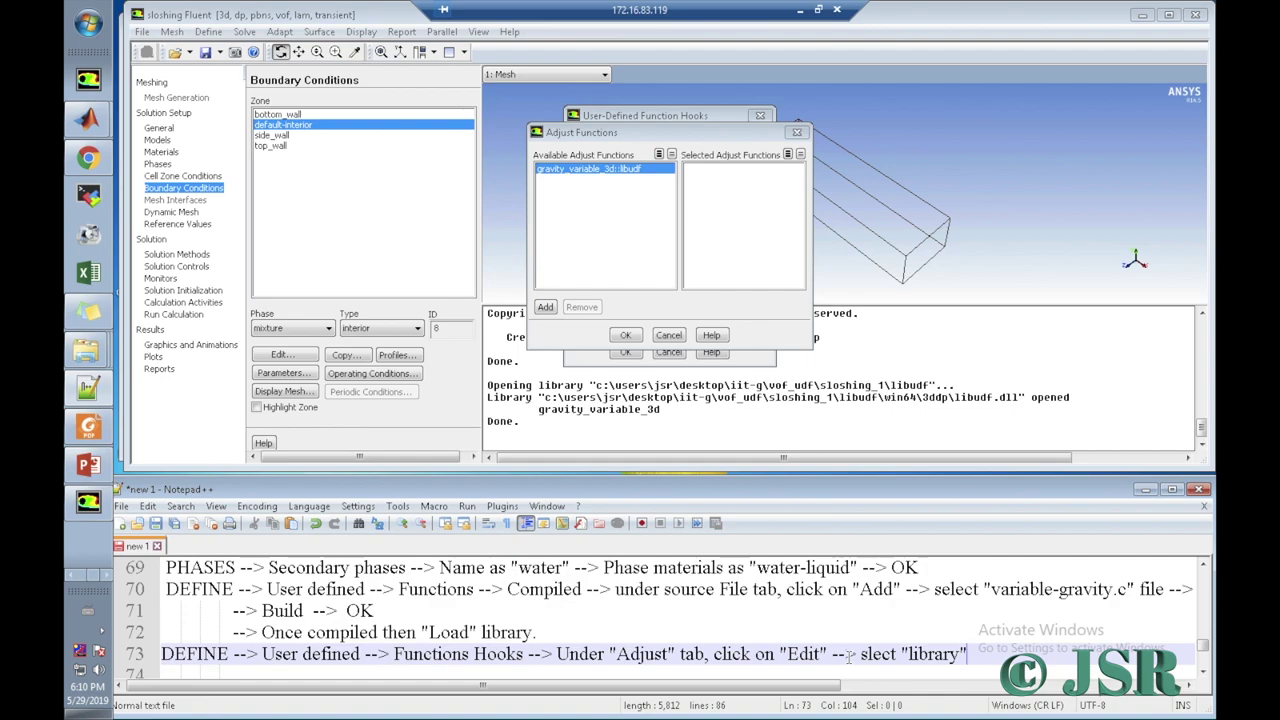
pyautogui.write('and')
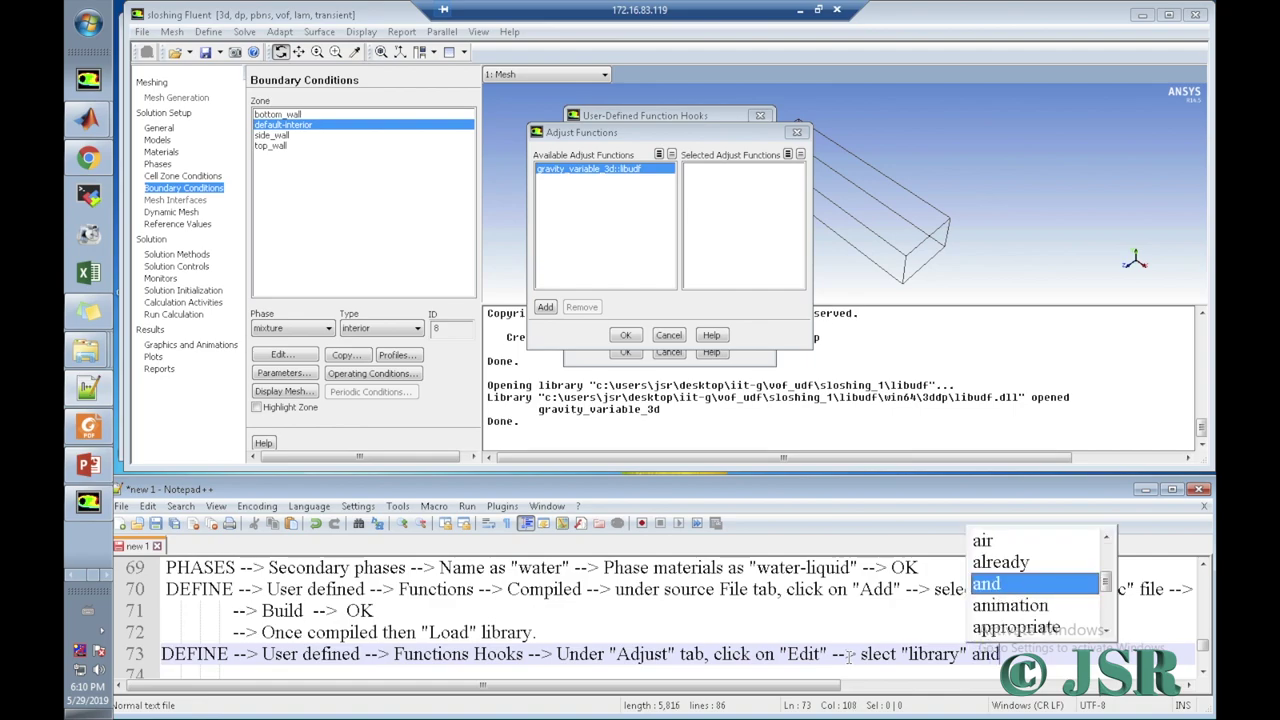
pyautogui.write(' then cl')
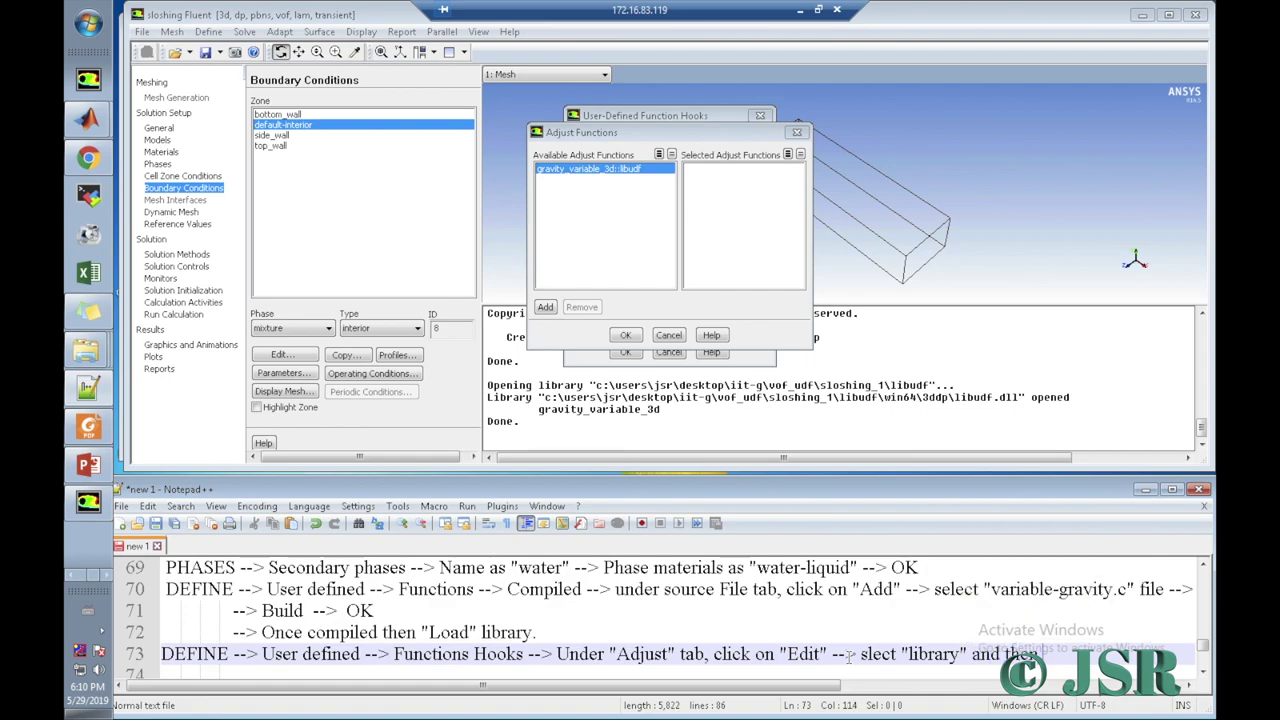
pyautogui.write('ick ')
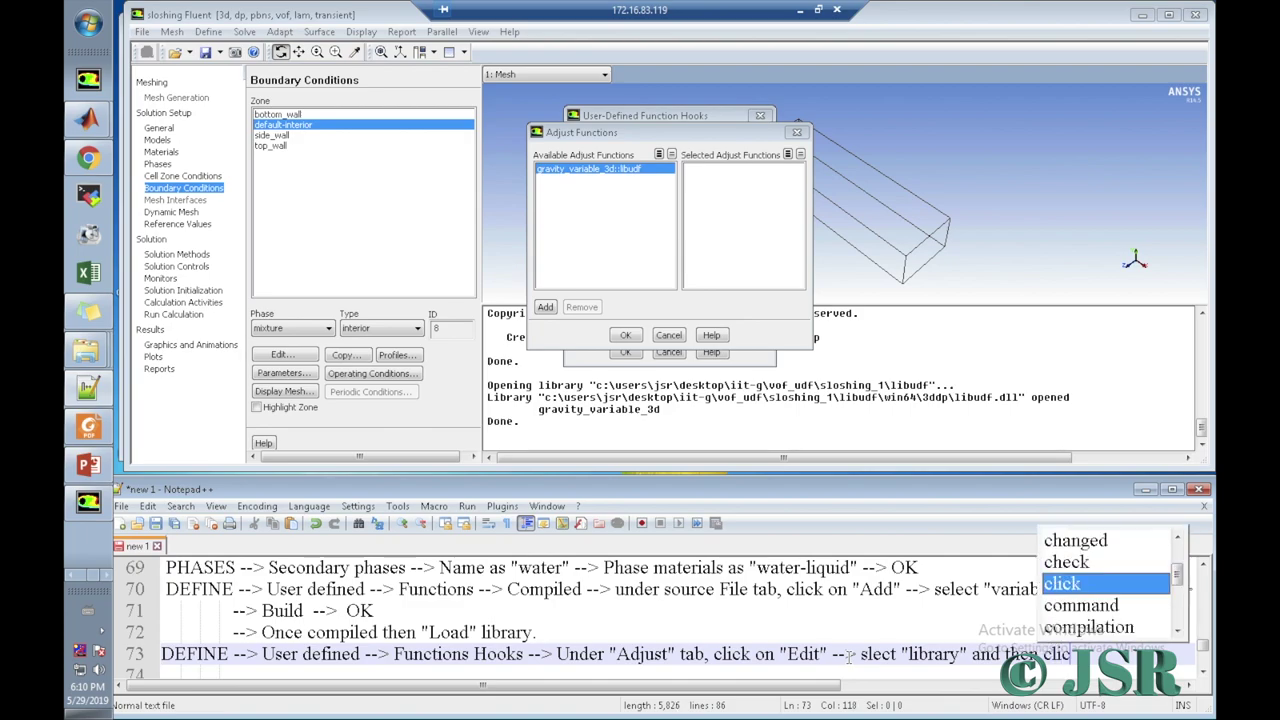
pyautogui.write('o')
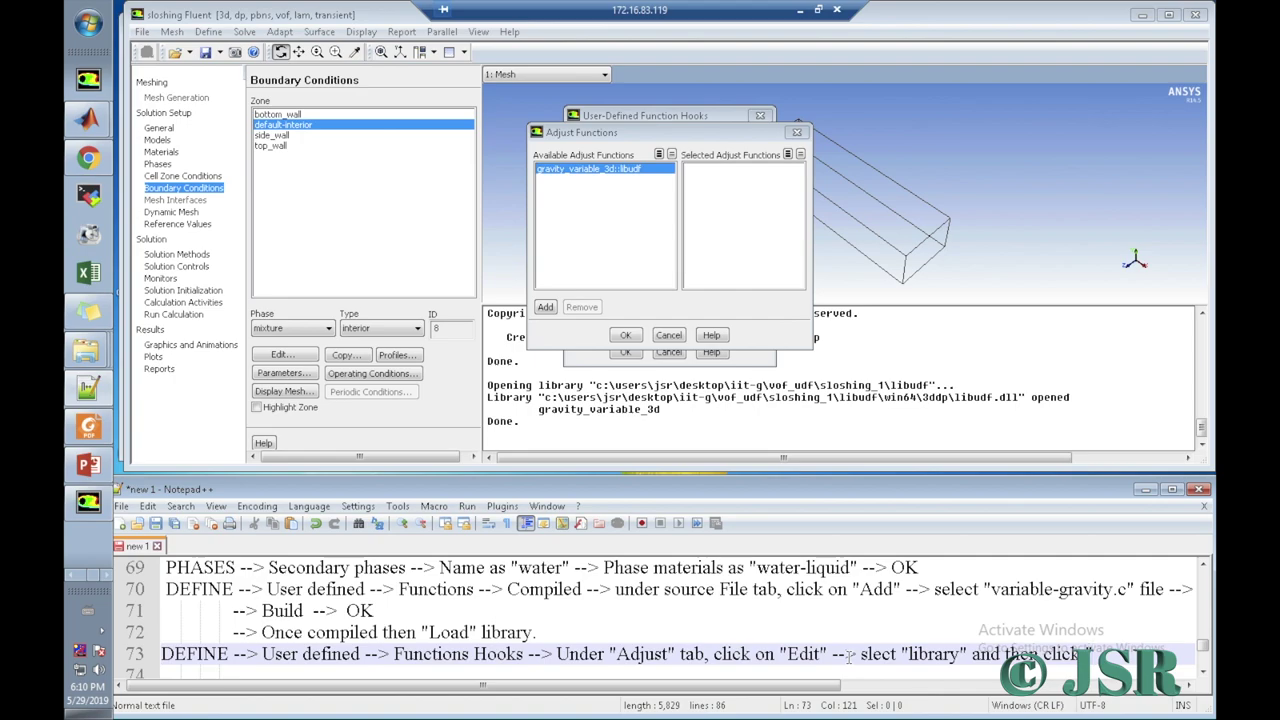
pyautogui.write('Add"')
# Step: Add gravity_variable_3d::libudf to the selected adjust functions in Fluent, and append "--> Ok" to line 73 of the notes
pyautogui.click(546, 307)
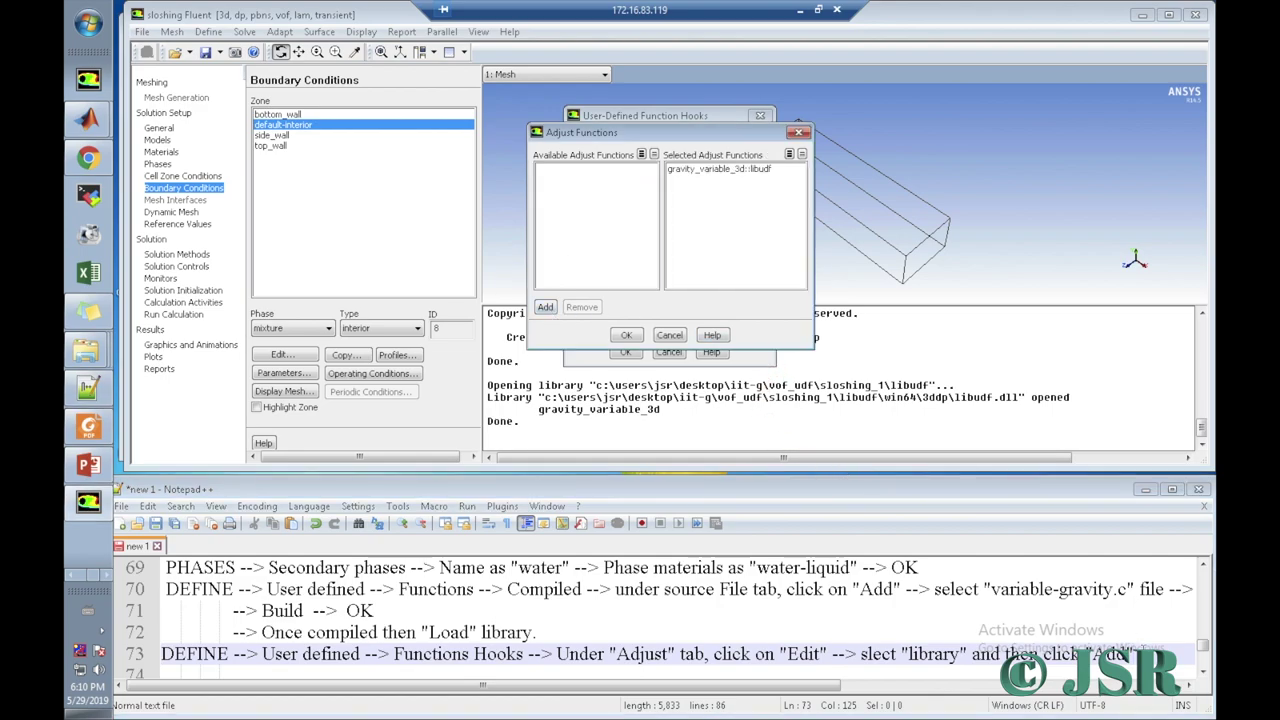
pyautogui.hotkey('alt', 'Tab')
pyautogui.write('"')
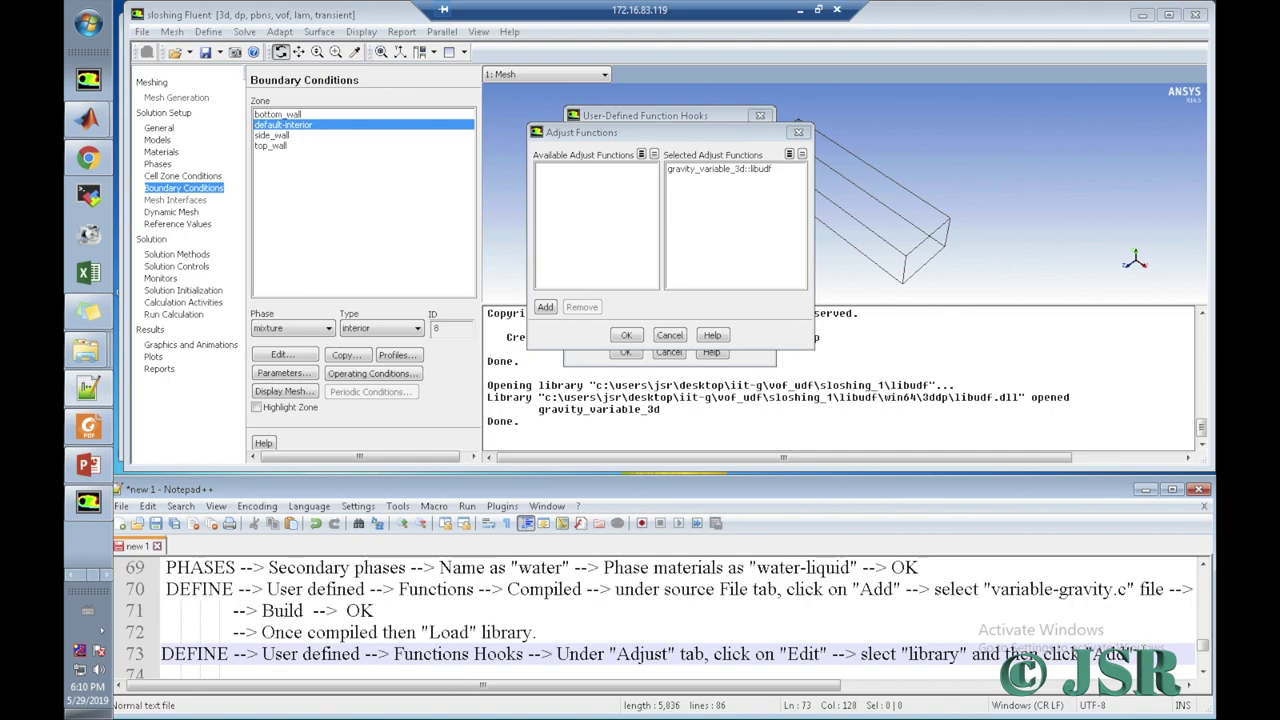
pyautogui.write('Ok')
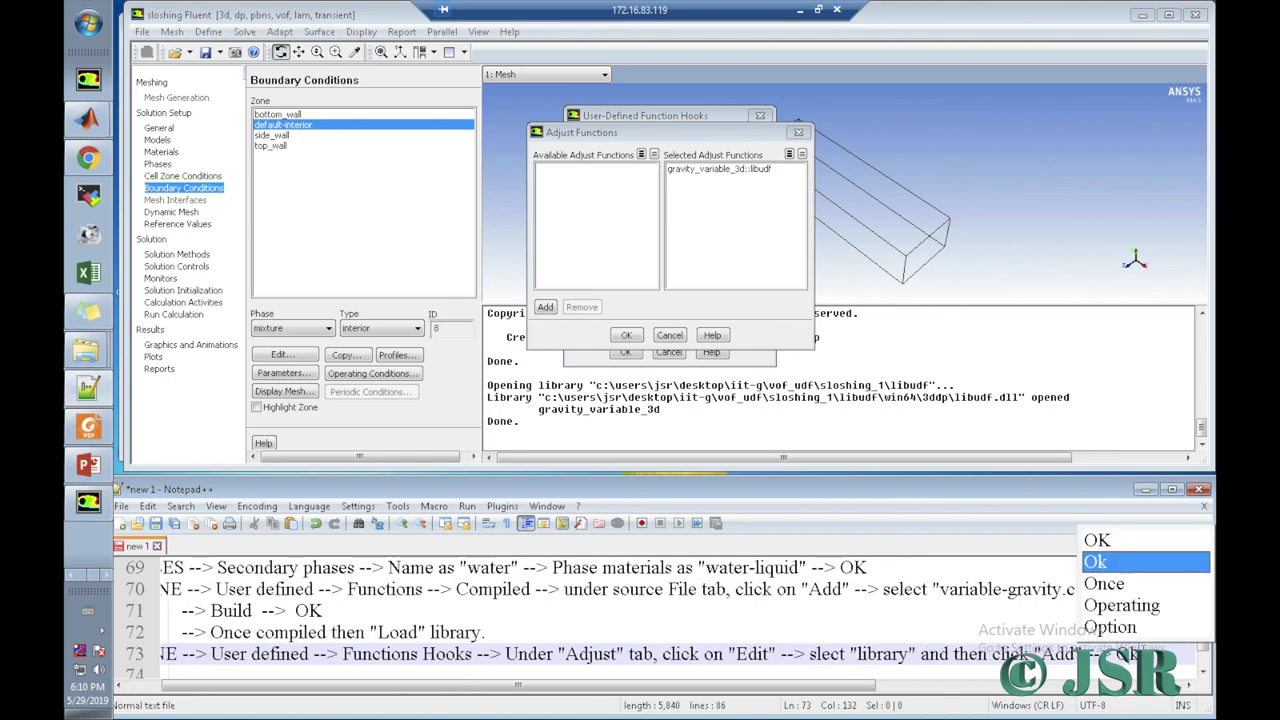
# Step: Complete line 73 of the notes with OK and start line 74, and accept the adjust function and the function hooks in Fluent
pyautogui.press('Up')
pyautogui.press('Return')
pyautogui.press('Return')
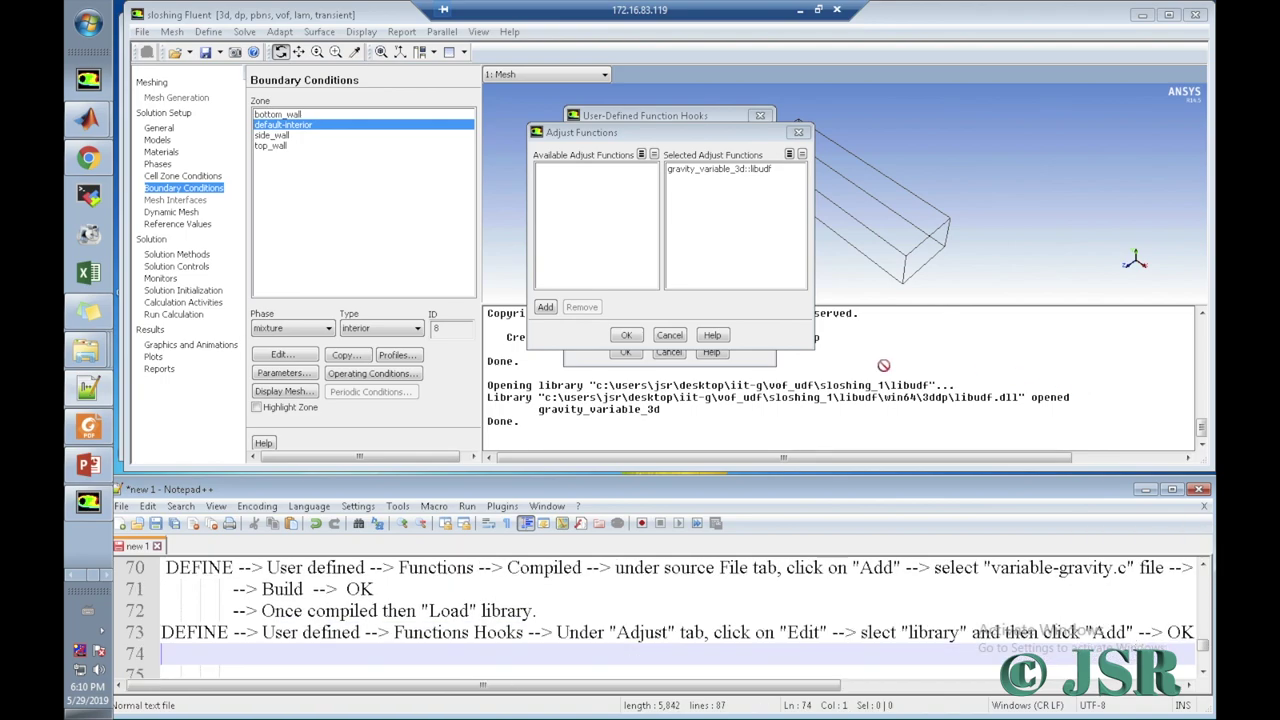
pyautogui.click(634, 339)
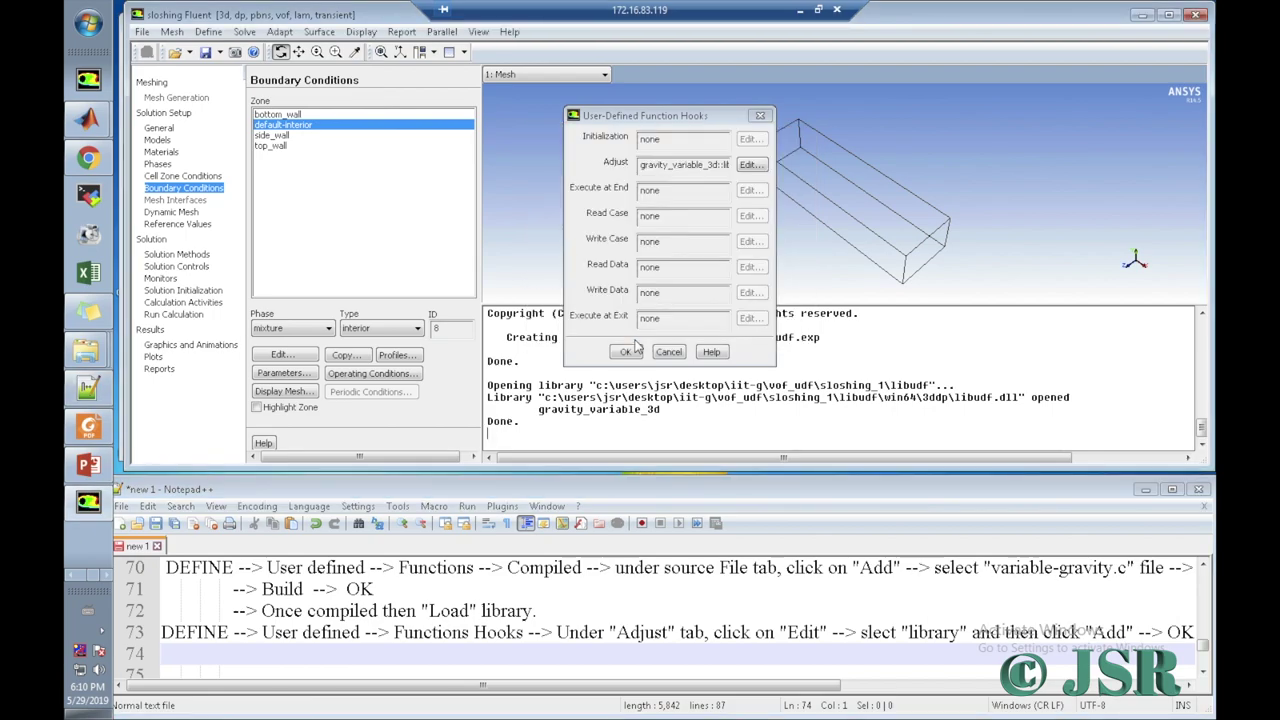
pyautogui.click(628, 351)
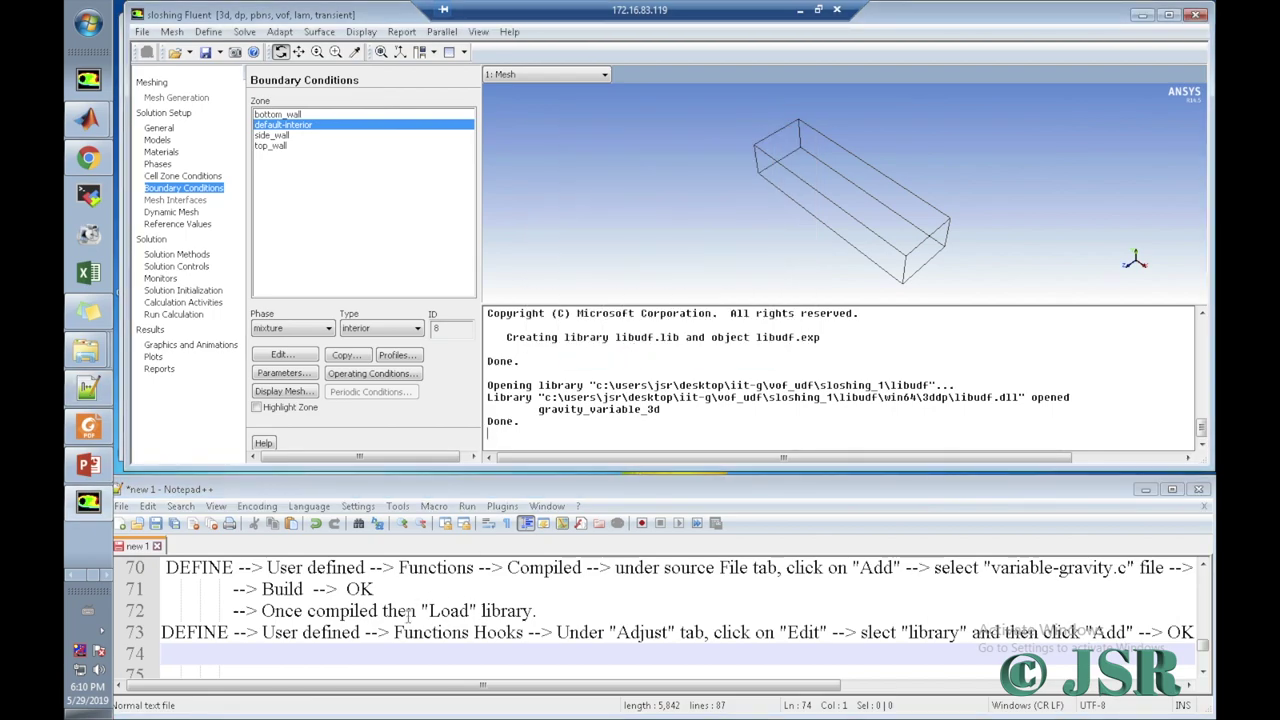
# Step: Begin line 74 of the notes with the text BOUNDARY CONDITIONS -->
pyautogui.click(345, 657)
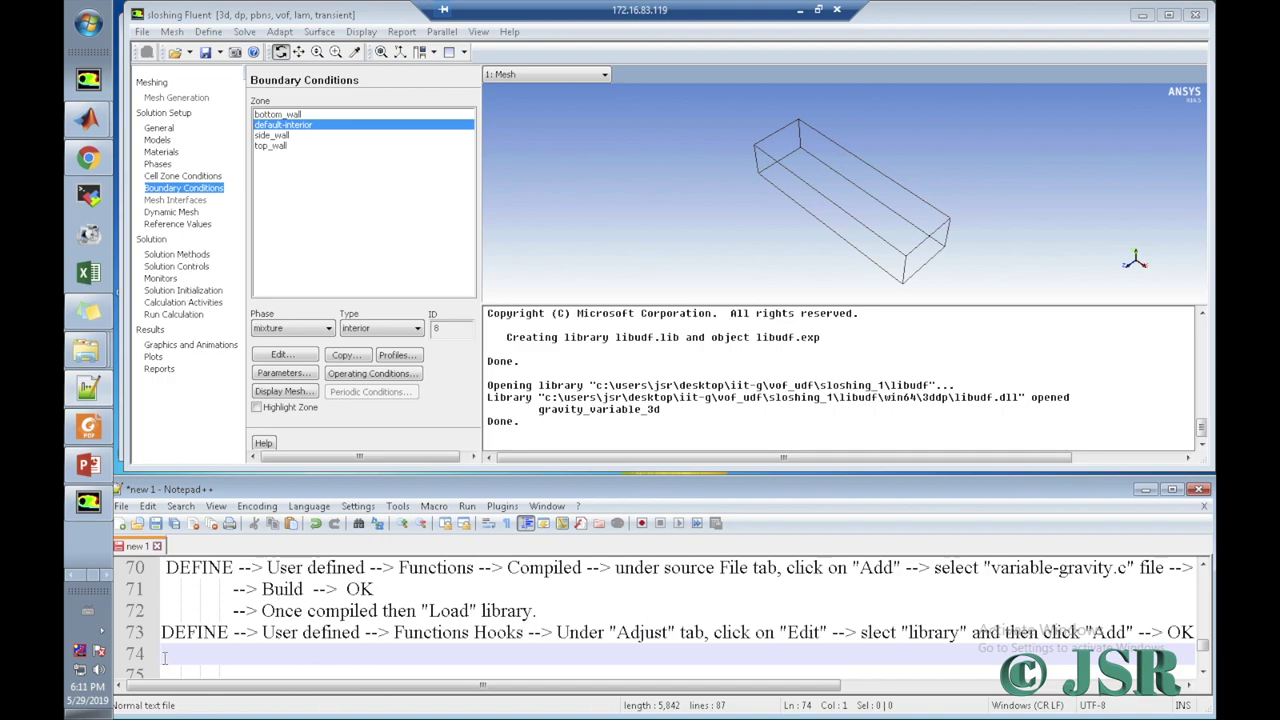
pyautogui.write('B')
pyautogui.press('Down')
pyautogui.press('Escape')
pyautogui.write('OUNDARY C')
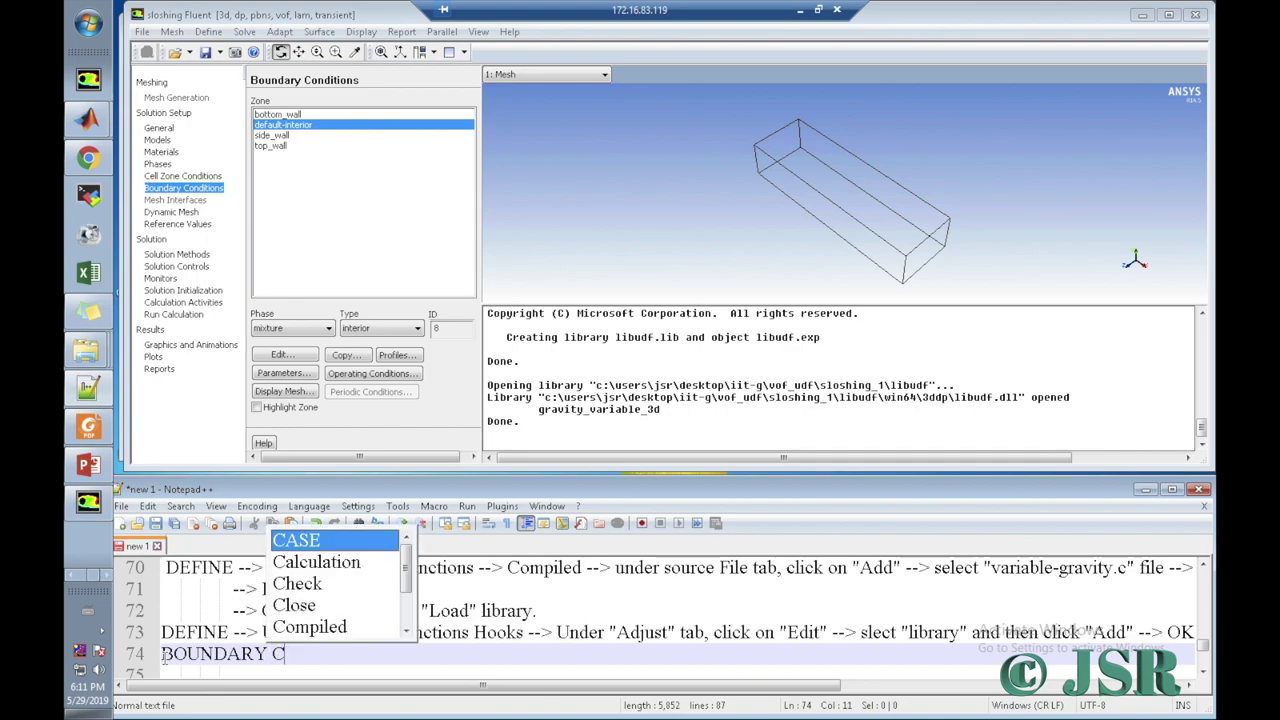
pyautogui.write('ONDI')
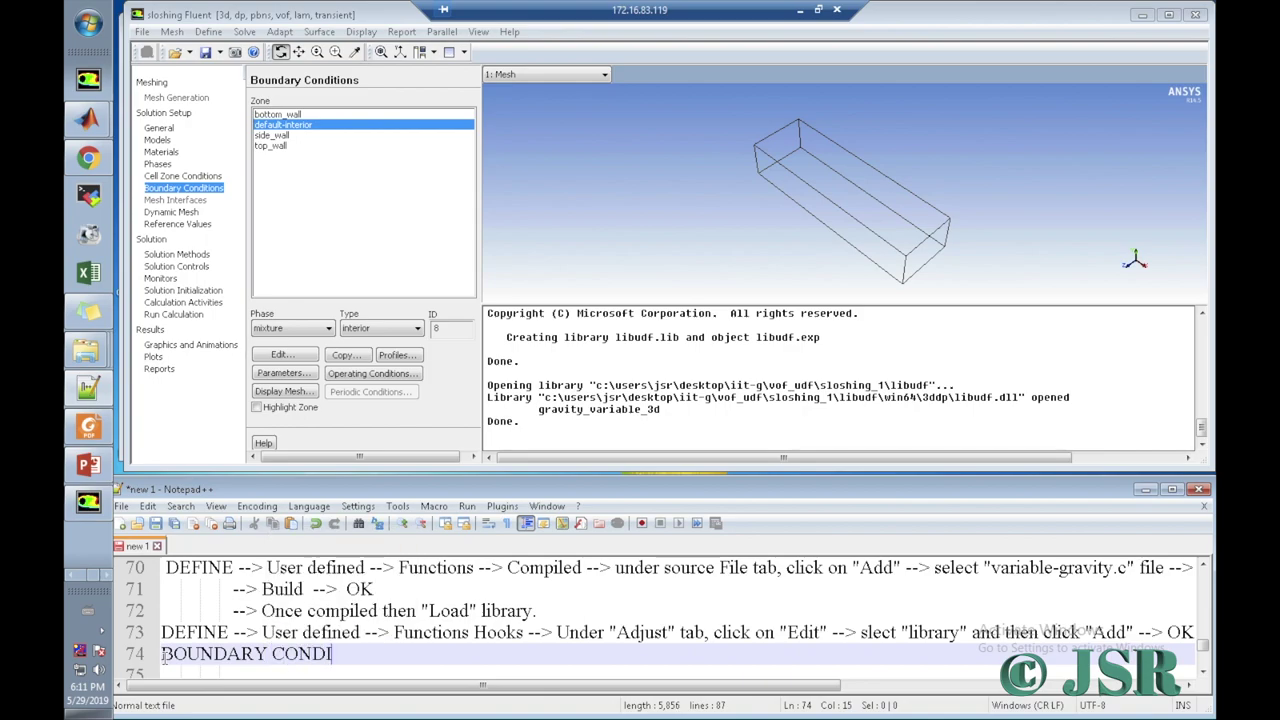
pyautogui.write('TIONS --> ')
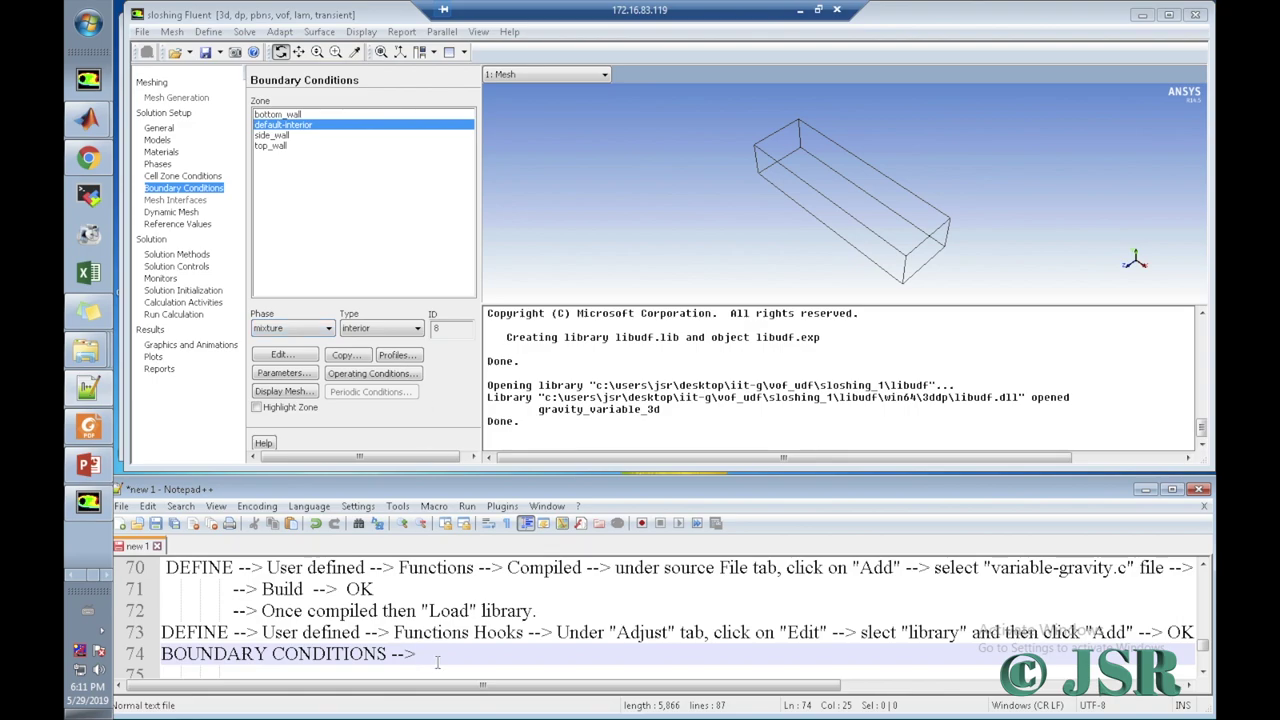
# Step: Append the text Retain the default values to line 74 of the notes
pyautogui.write('R')
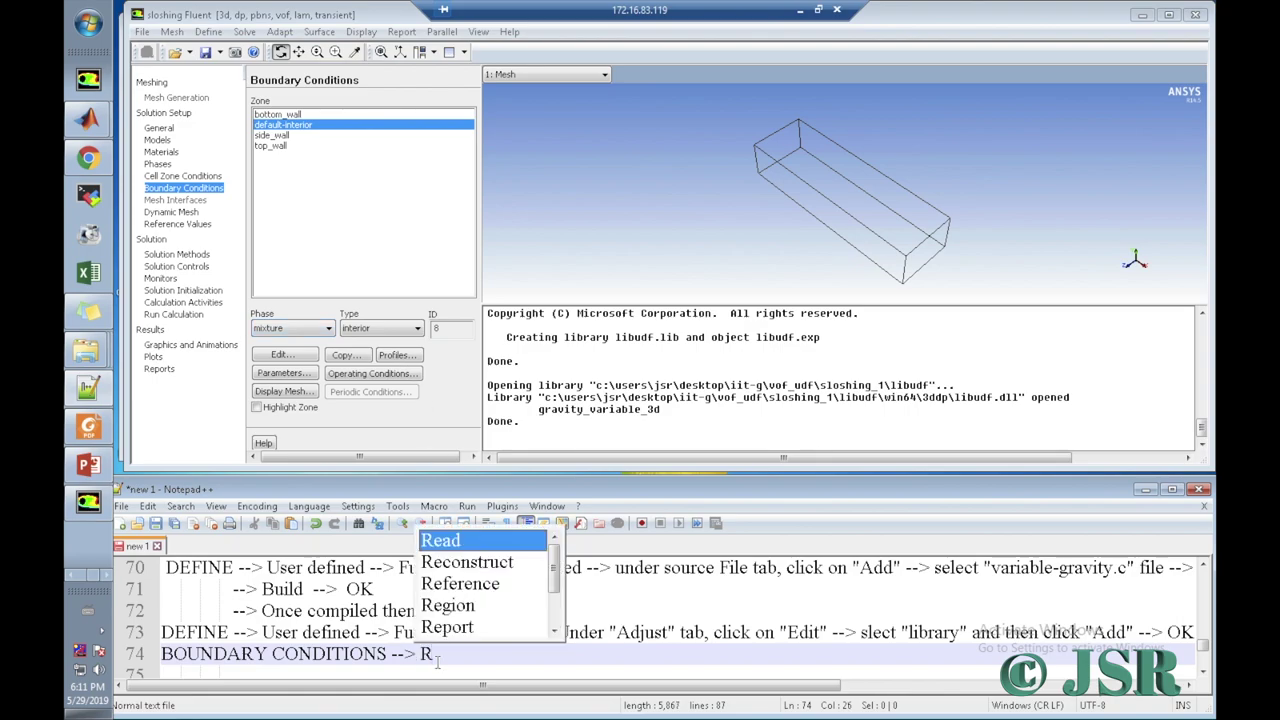
pyautogui.write('etain')
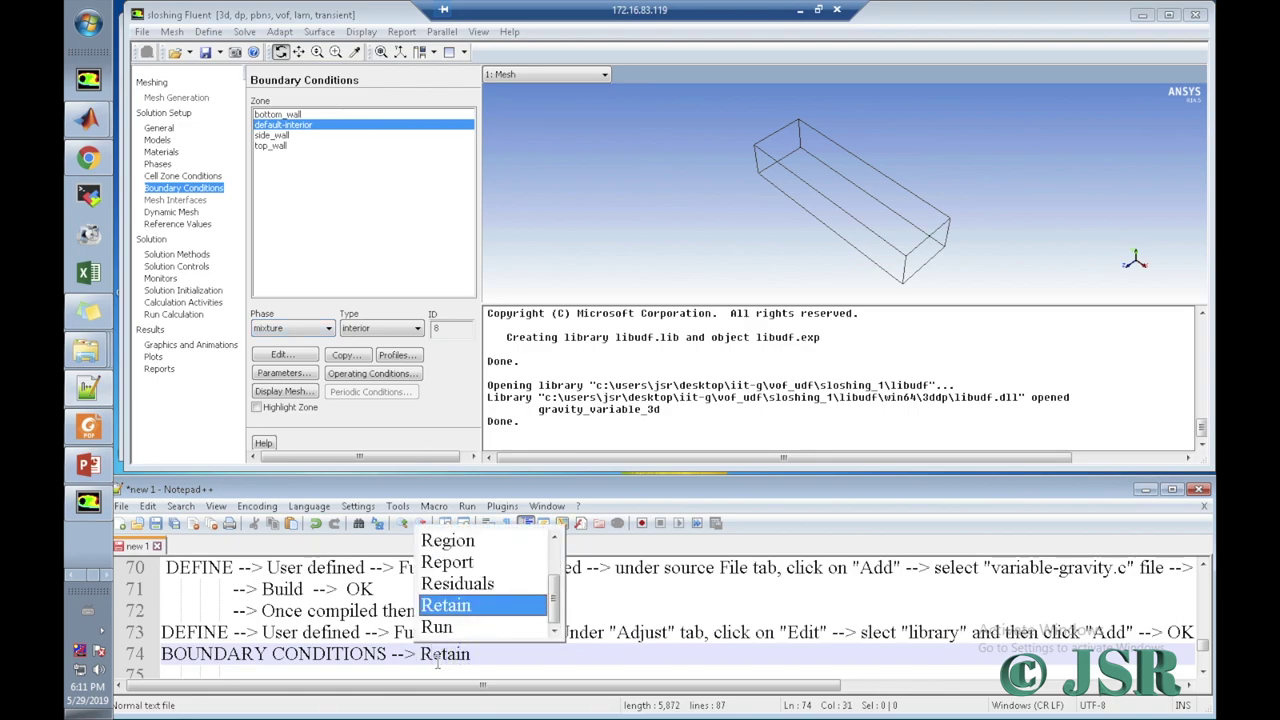
pyautogui.write(' the ')
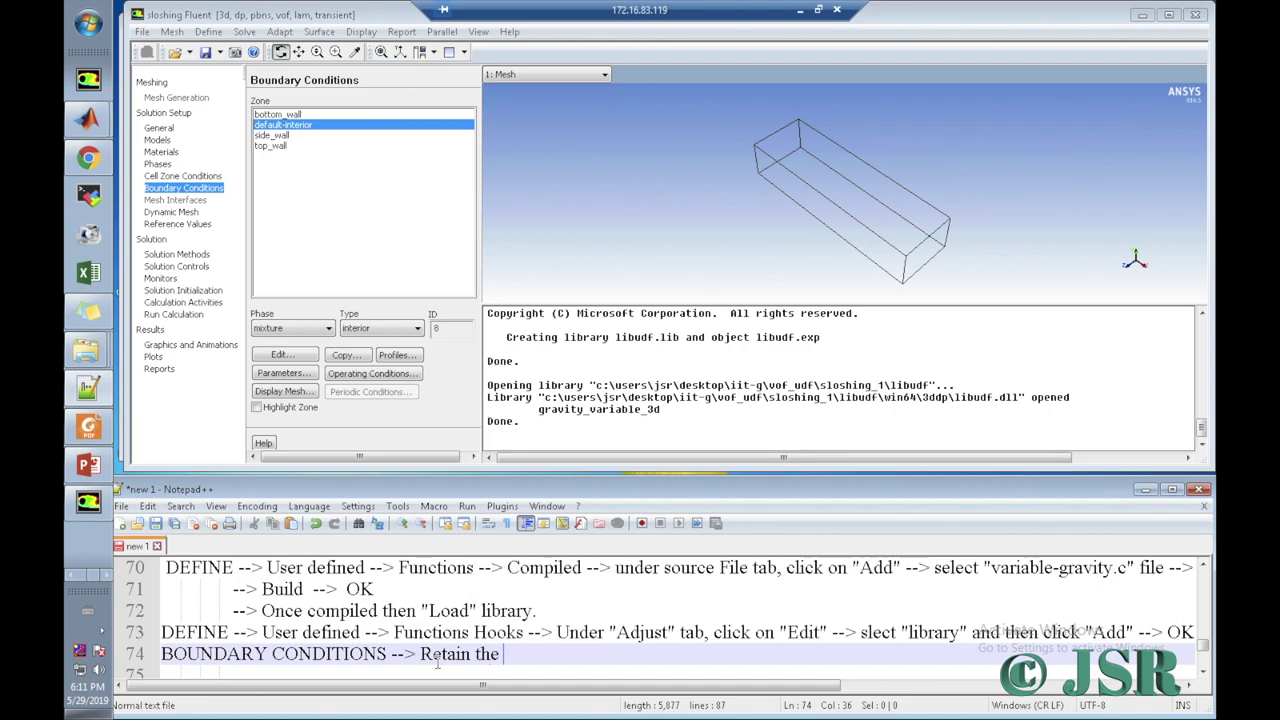
pyautogui.write('default')
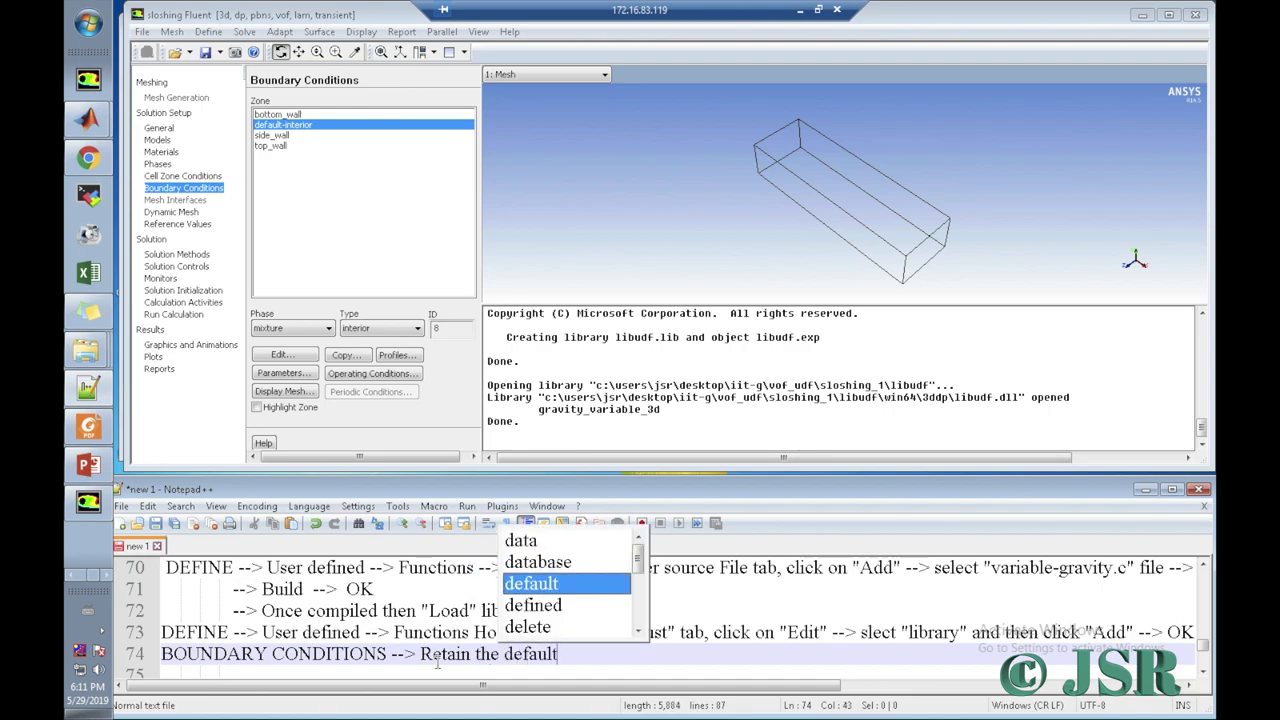
pyautogui.write(' value')
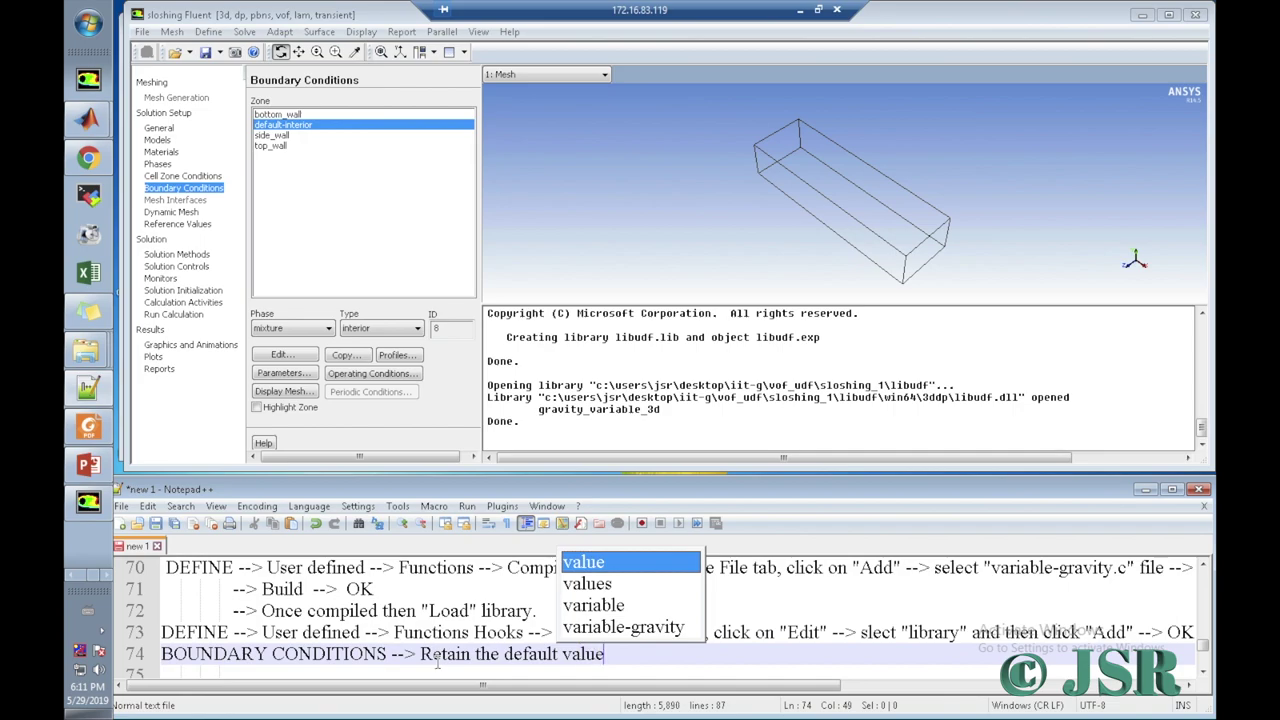
pyautogui.write('s ')
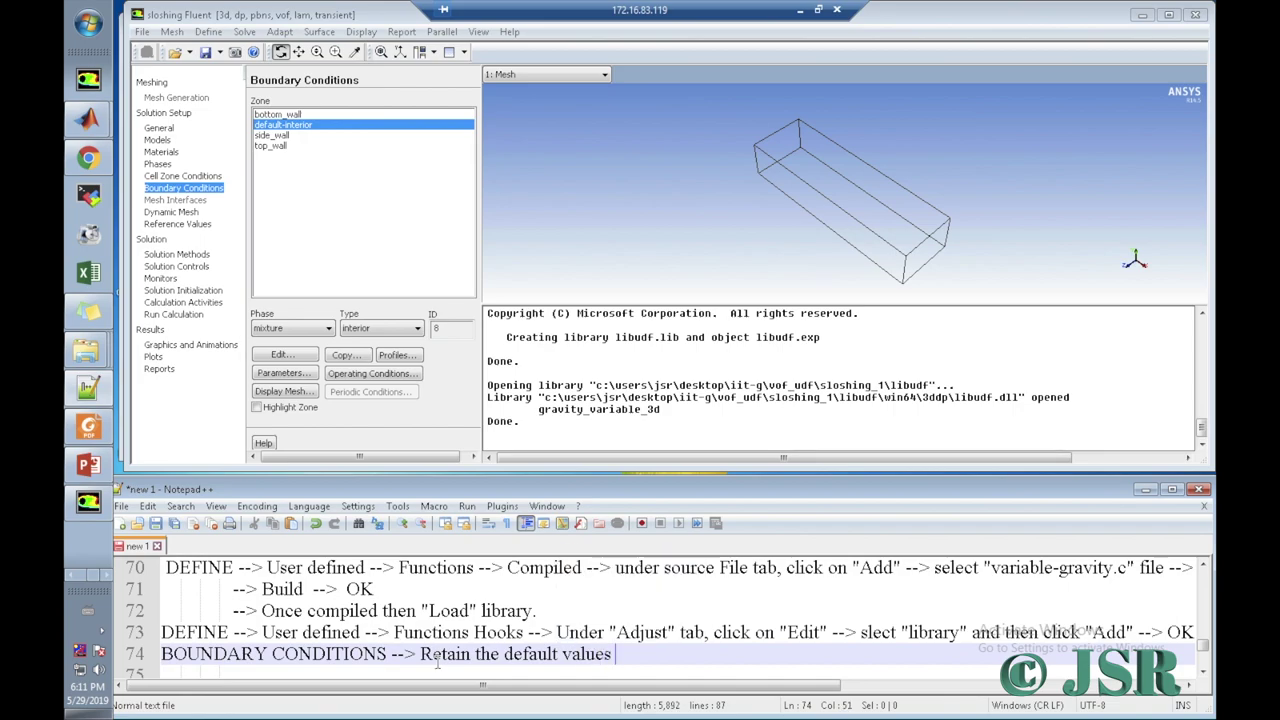
# Step: Append --> Operating conditions --> to line 74 of the notes
pyautogui.write('--> fo')
pyautogui.press('Escape')
pyautogui.press('BackSpace')
pyautogui.write('Operat')
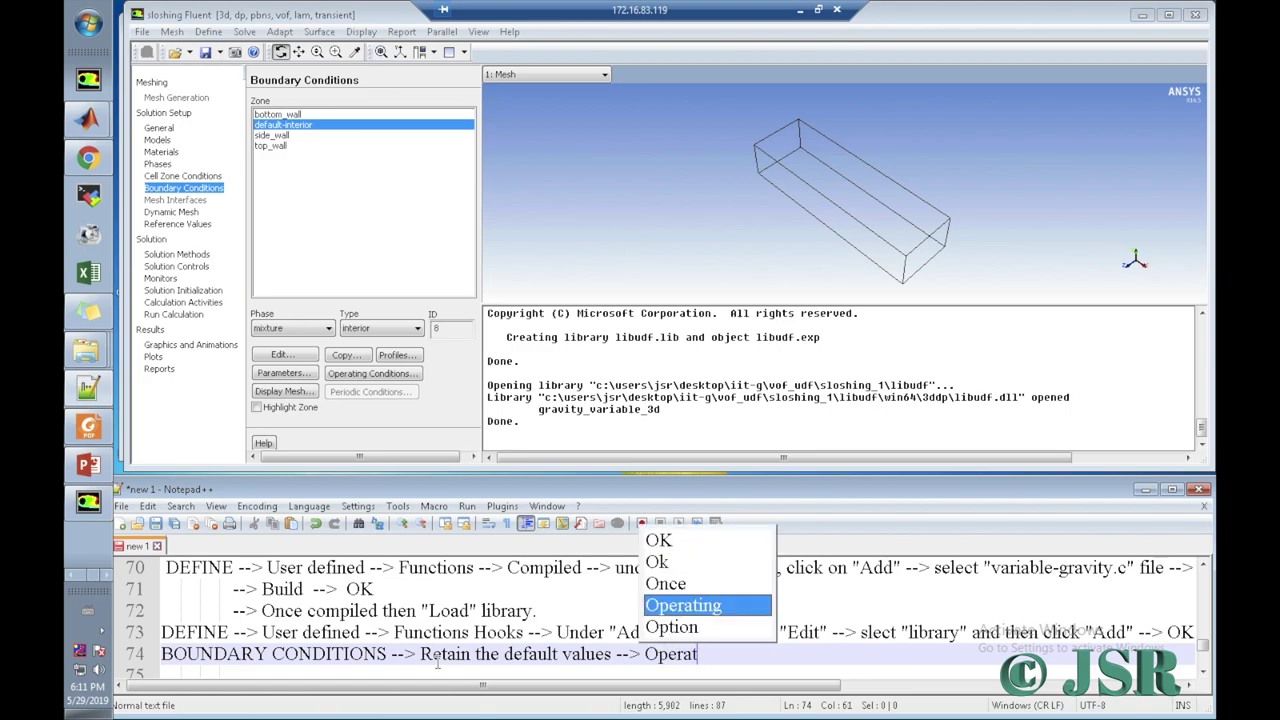
pyautogui.write('ing ')
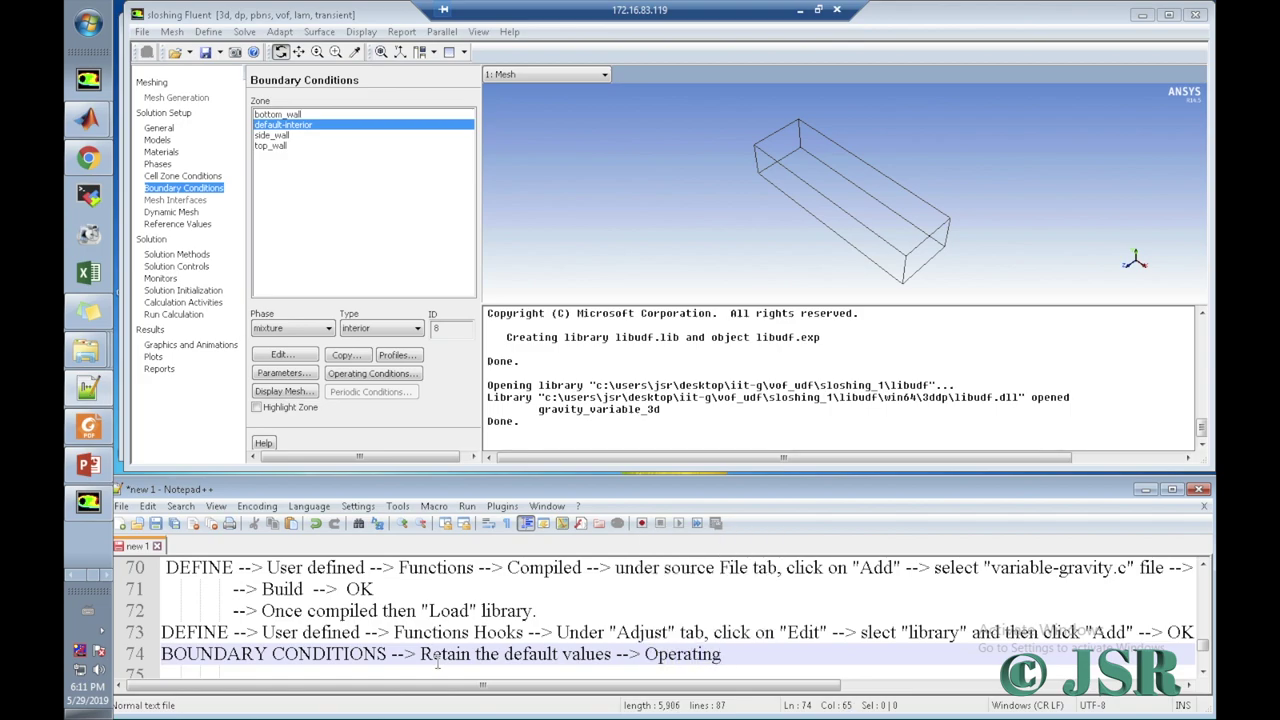
pyautogui.write('condition s -->')
# Step: Open Fluent's Operating Conditions settings, and append Set the Reference Pressure location as to line 74 of the notes, followed by a new line
pyautogui.click(375, 373)
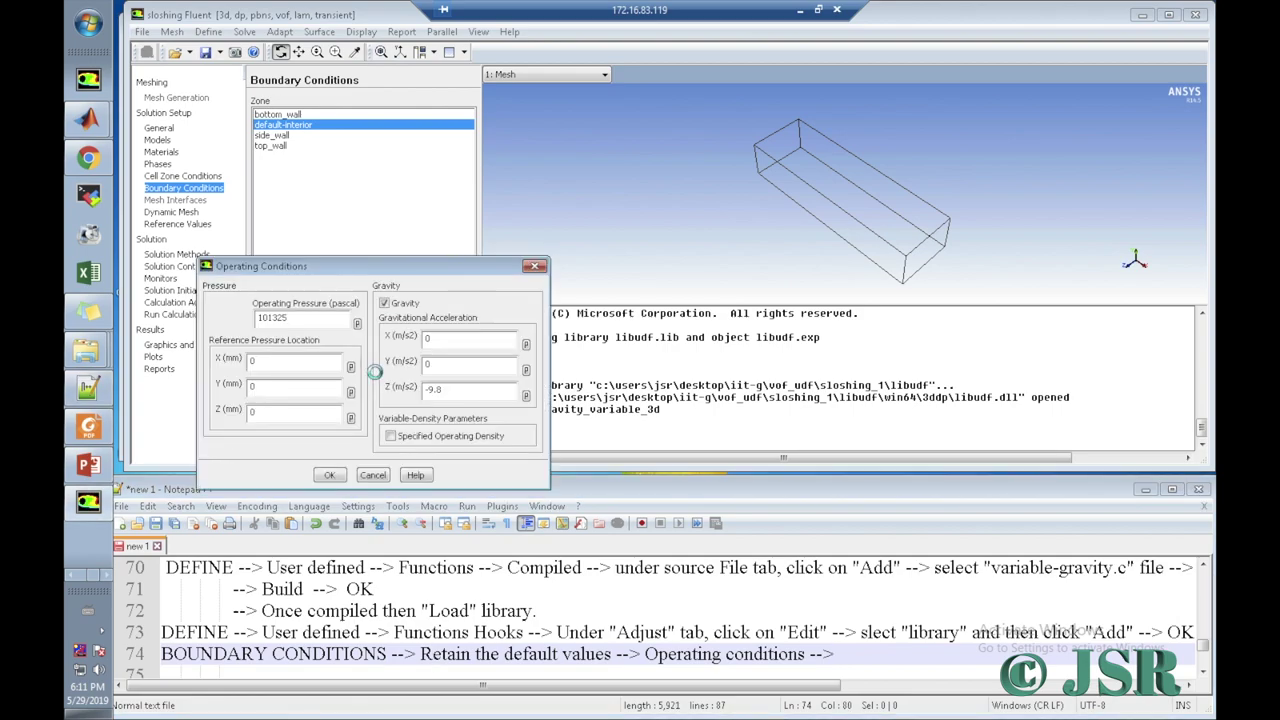
pyautogui.click(854, 657)
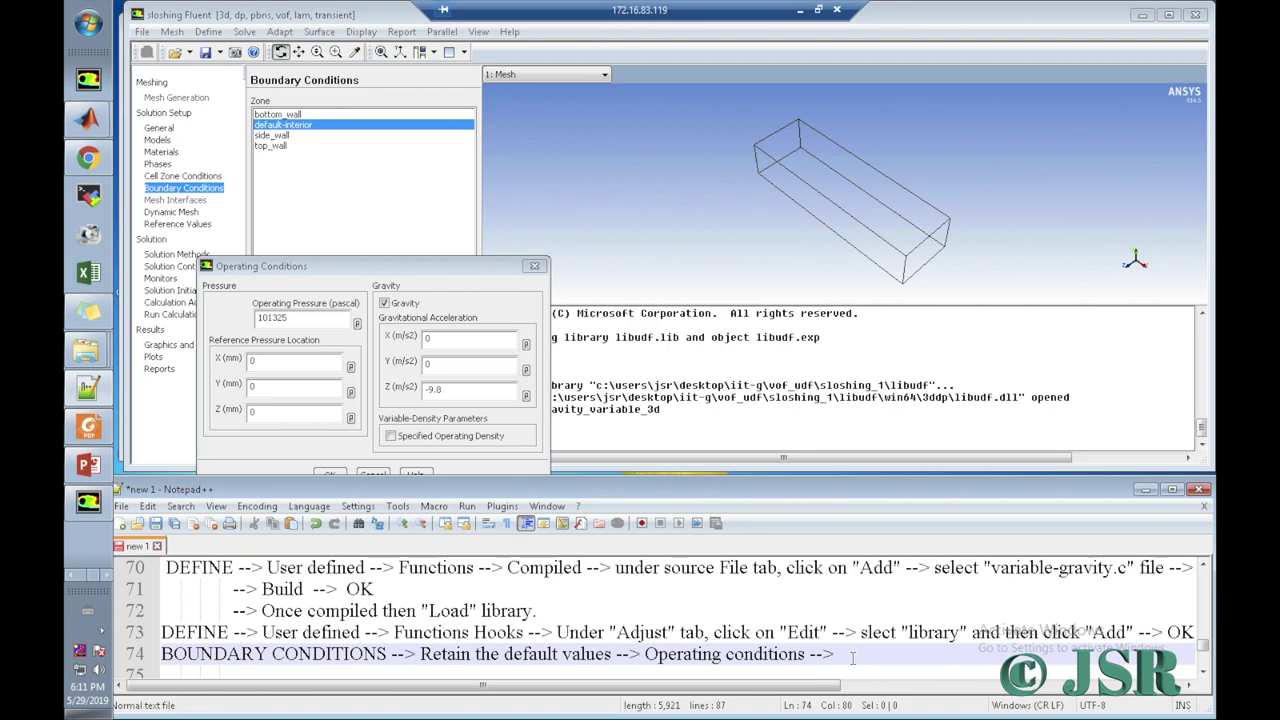
pyautogui.write('Se')
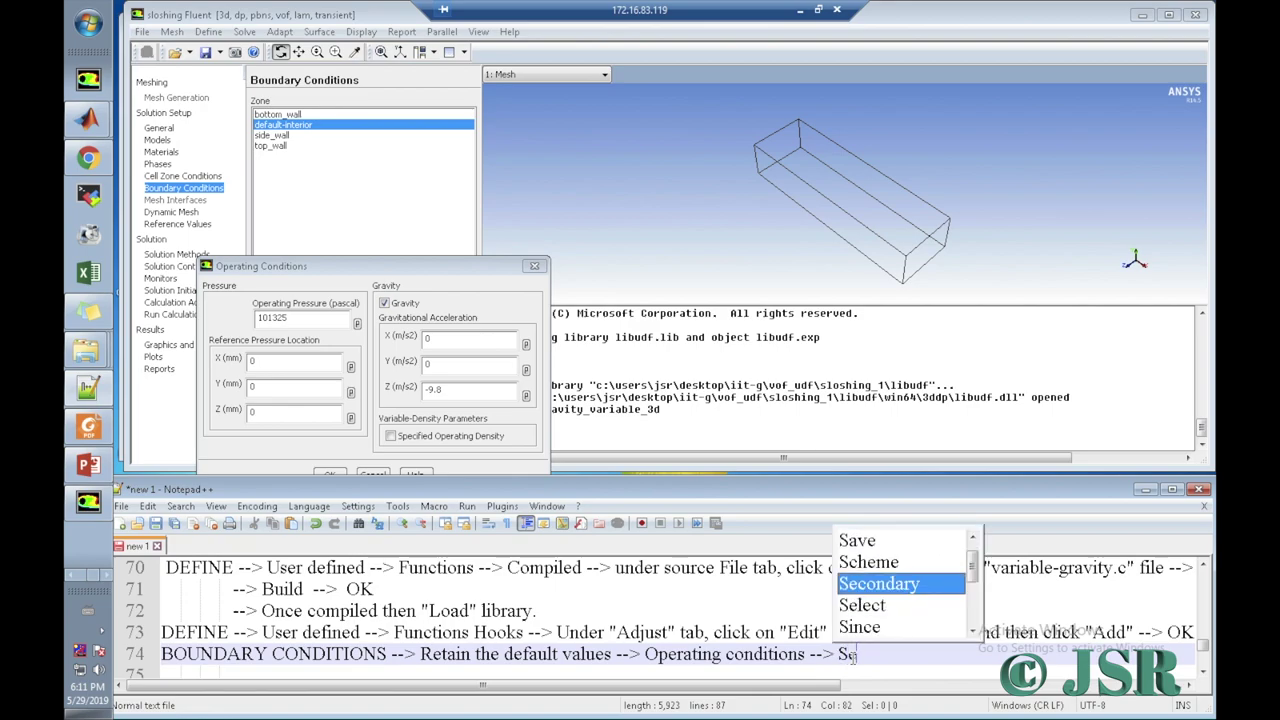
pyautogui.write('t the ')
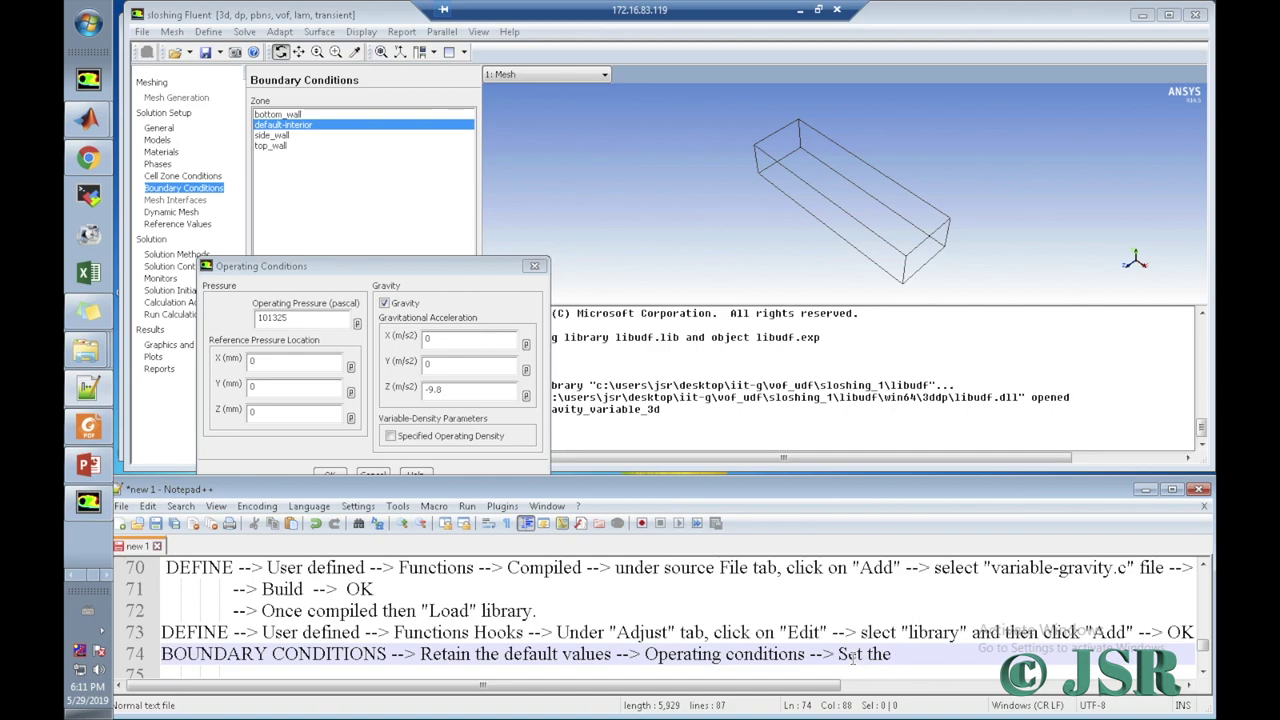
pyautogui.write('Reference ')
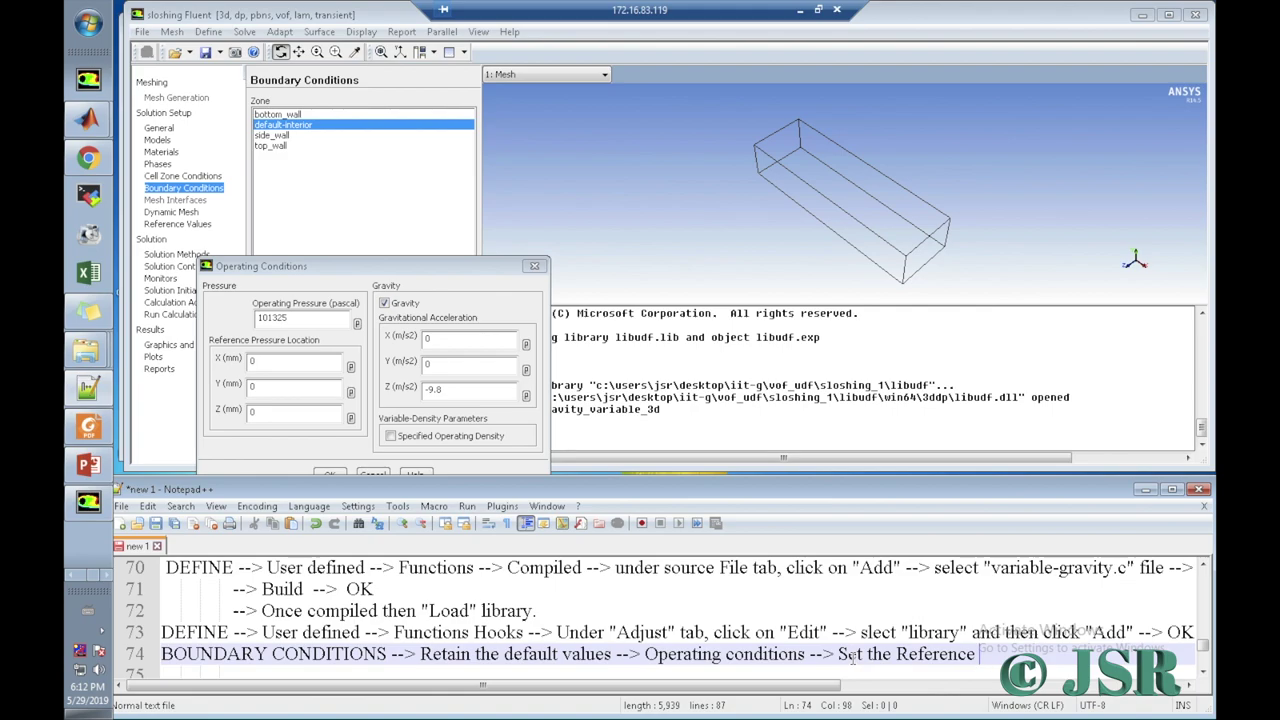
pyautogui.write('Pressure location as')
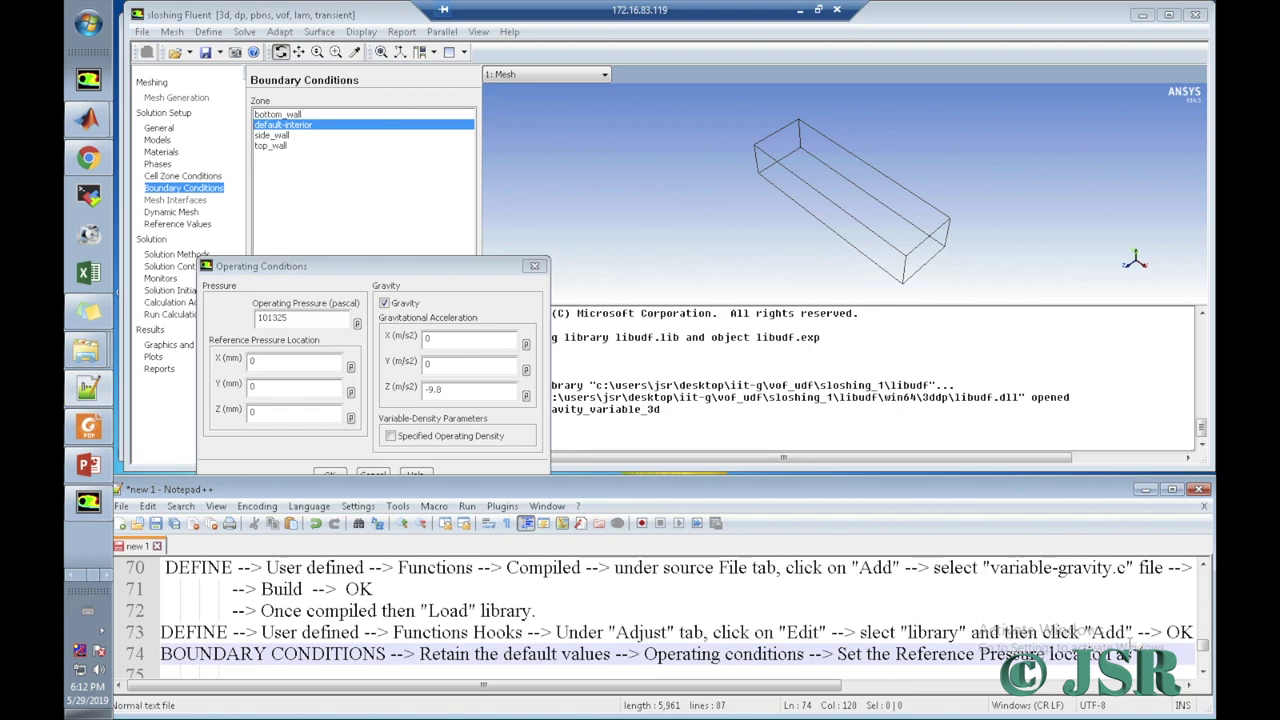
pyautogui.press('Return')
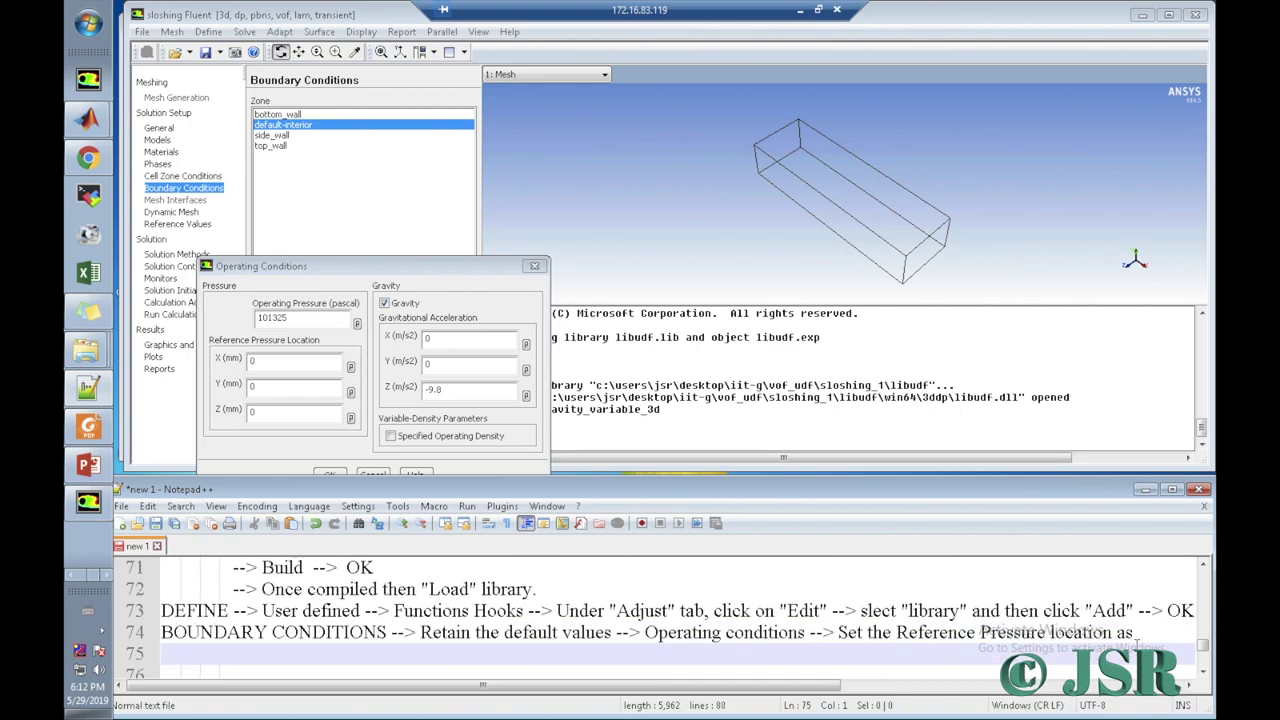
# Step: Write the reference pressure coordinates (Xmid=1008/2,Ymid=196/2,Z=300) on line 75 of the notes
pyautogui.write('(Xmi')
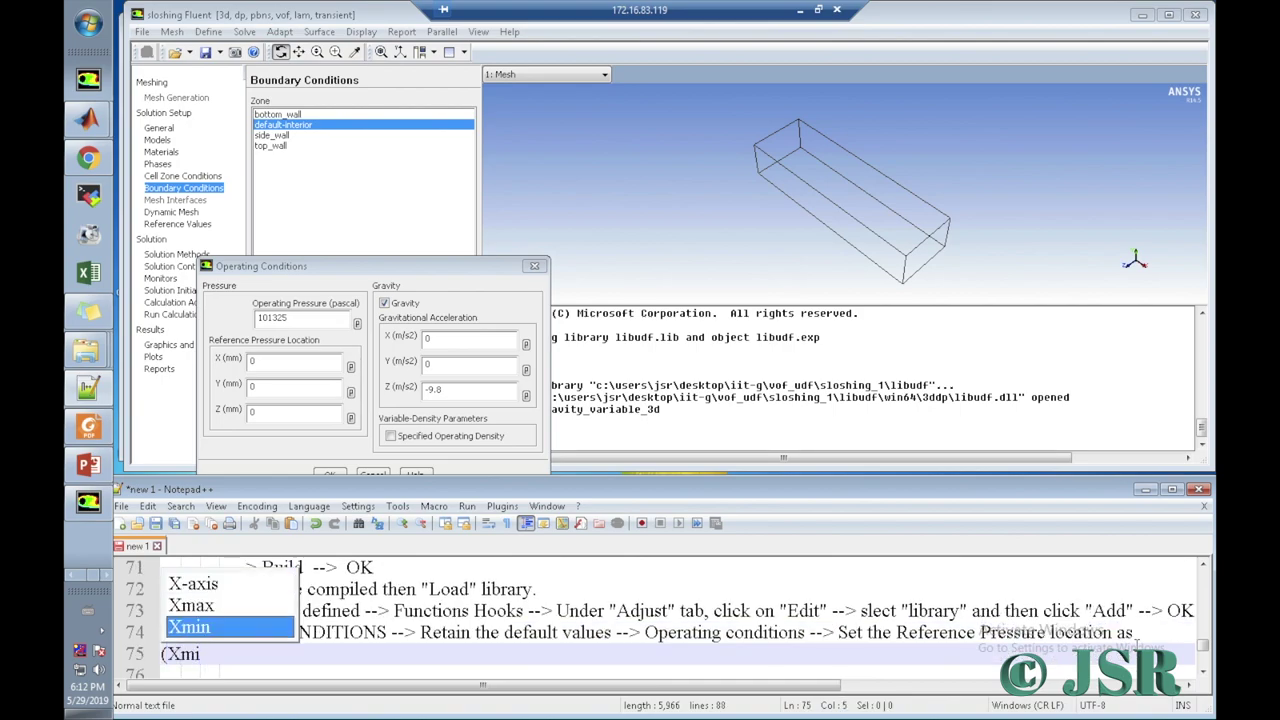
pyautogui.write('d=')
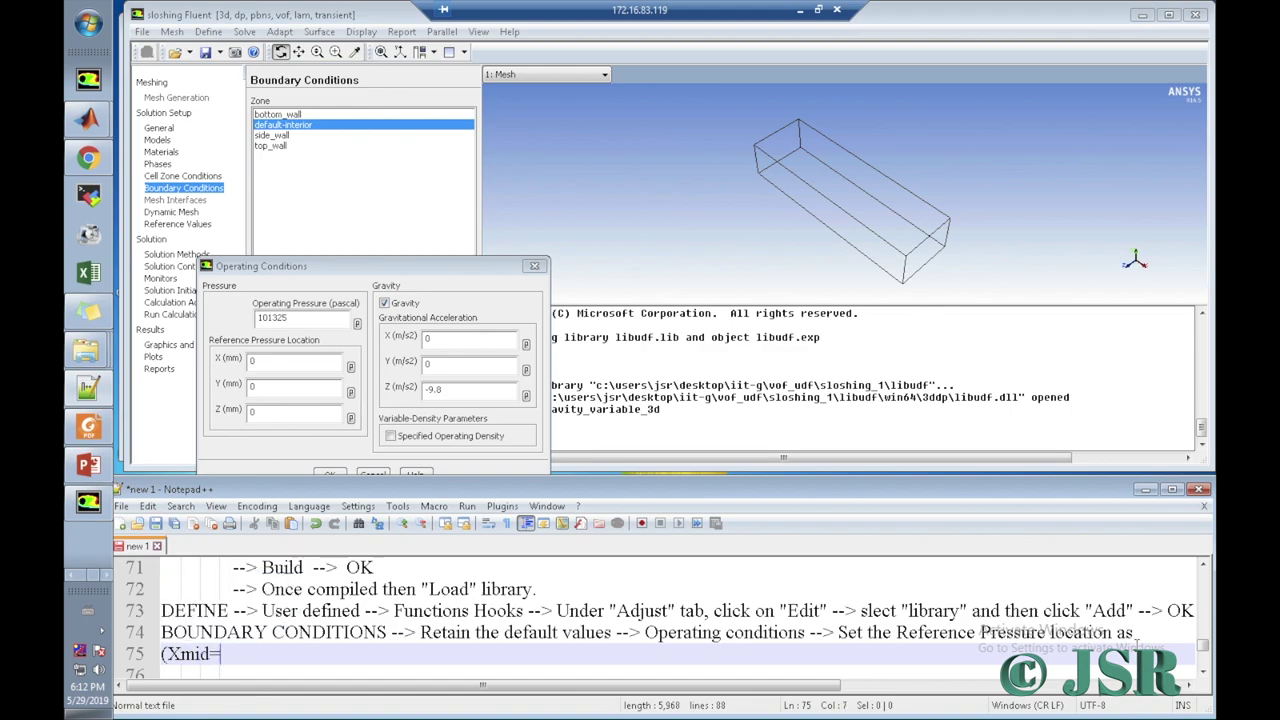
pyautogui.write('1008/2,')
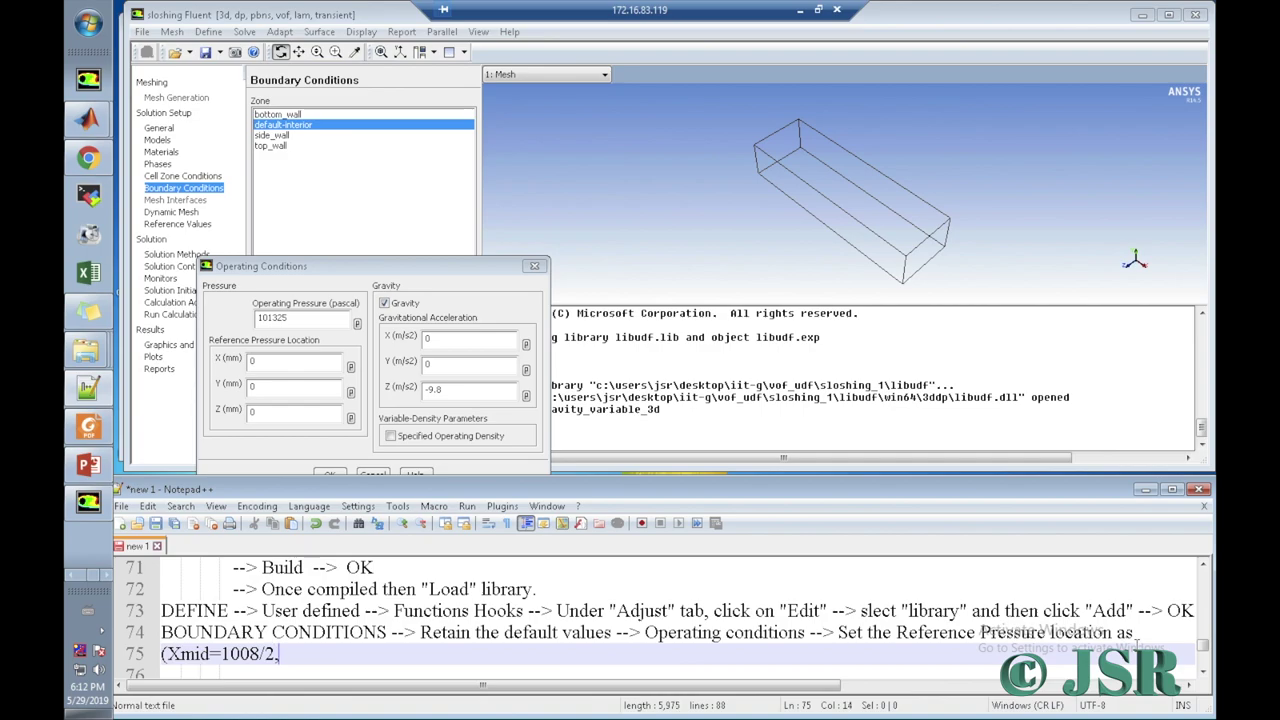
pyautogui.write('Ymid=196/2,')
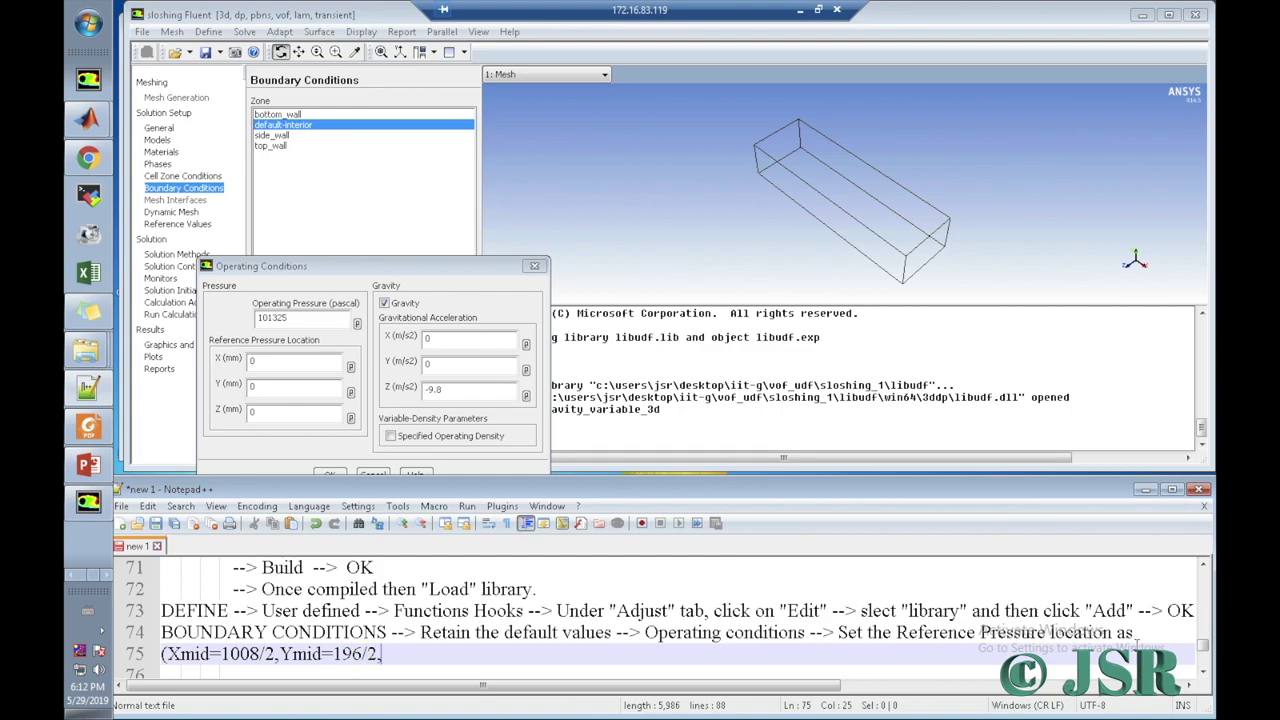
pyautogui.write('Z')
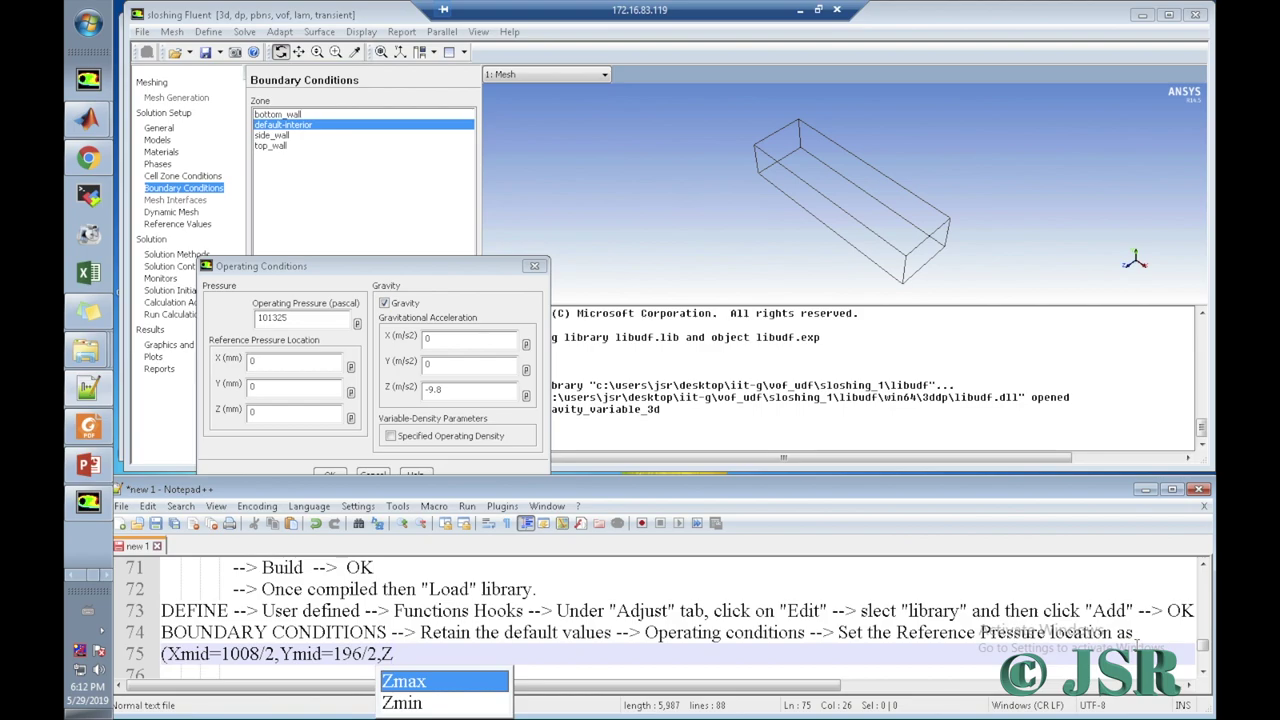
pyautogui.write('=300')
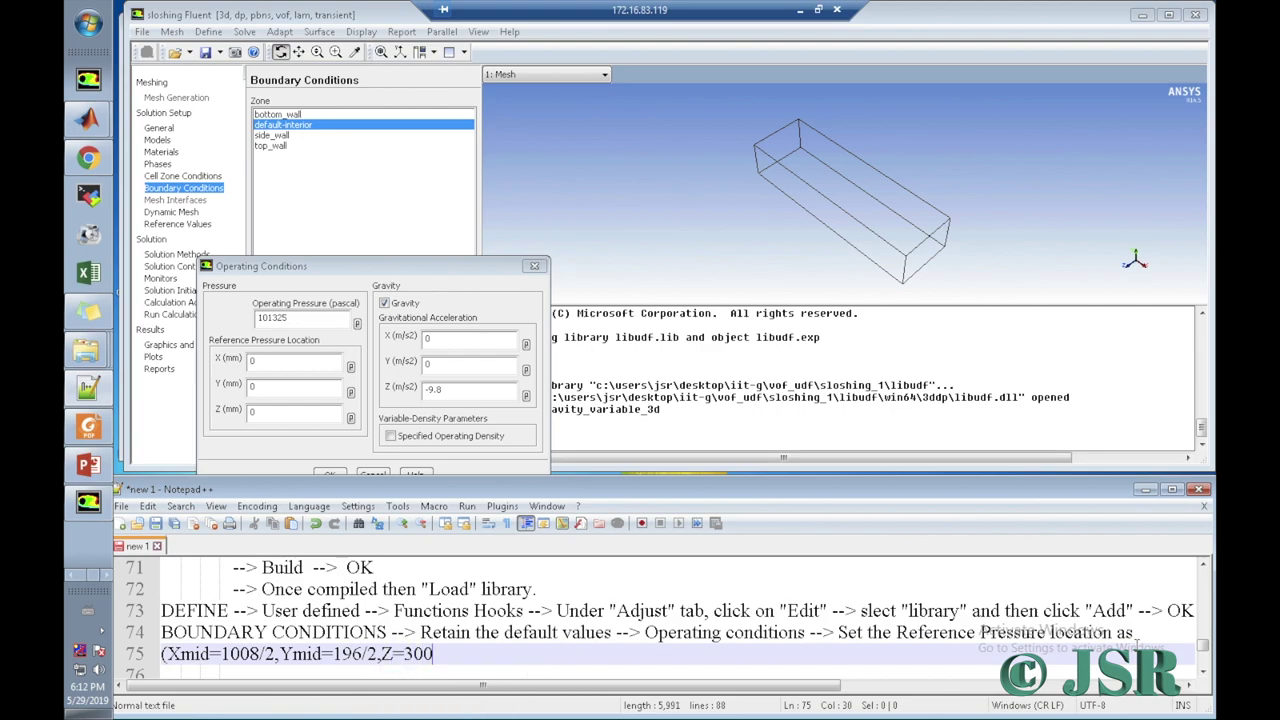
pyautogui.write(')')
# Step: Set Fluent's reference pressure location to X 504 mm, Y 98 mm and Z 300 mm
pyautogui.click(325, 362)
pyautogui.press('BackSpace')
pyautogui.write('50')
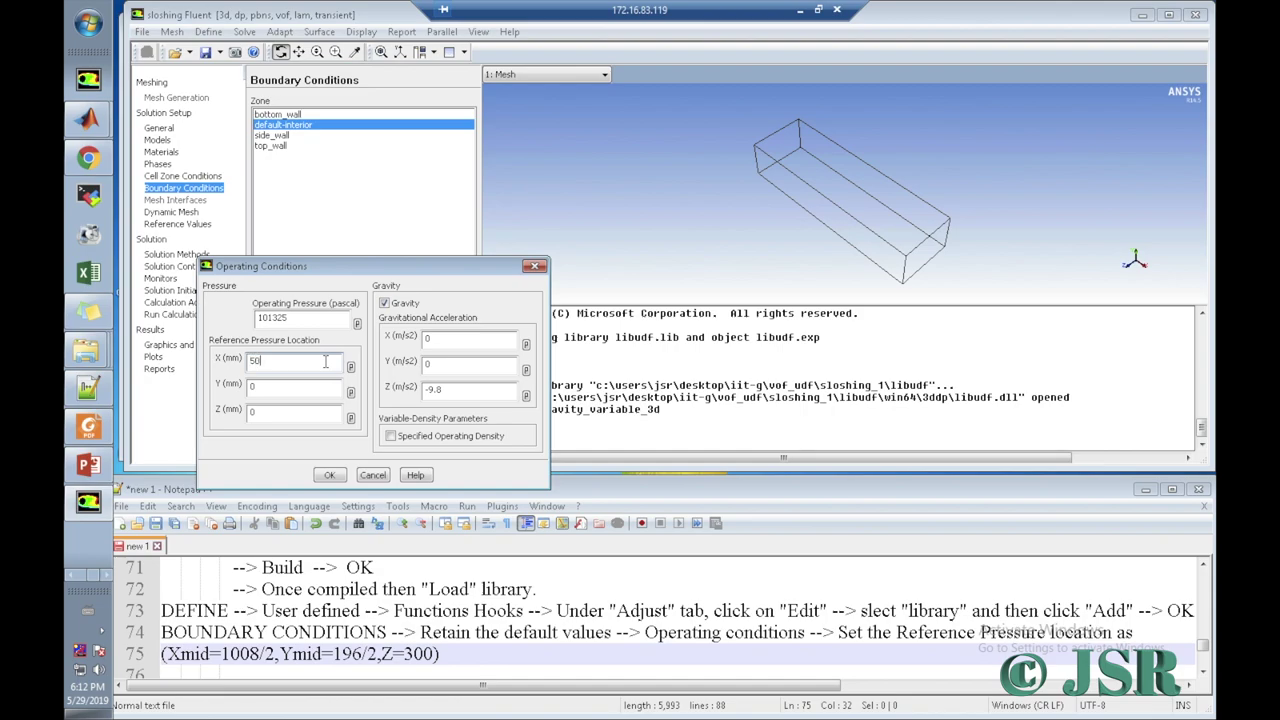
pyautogui.write('4')
pyautogui.click(295, 391)
pyautogui.press('BackSpace')
pyautogui.write('98')
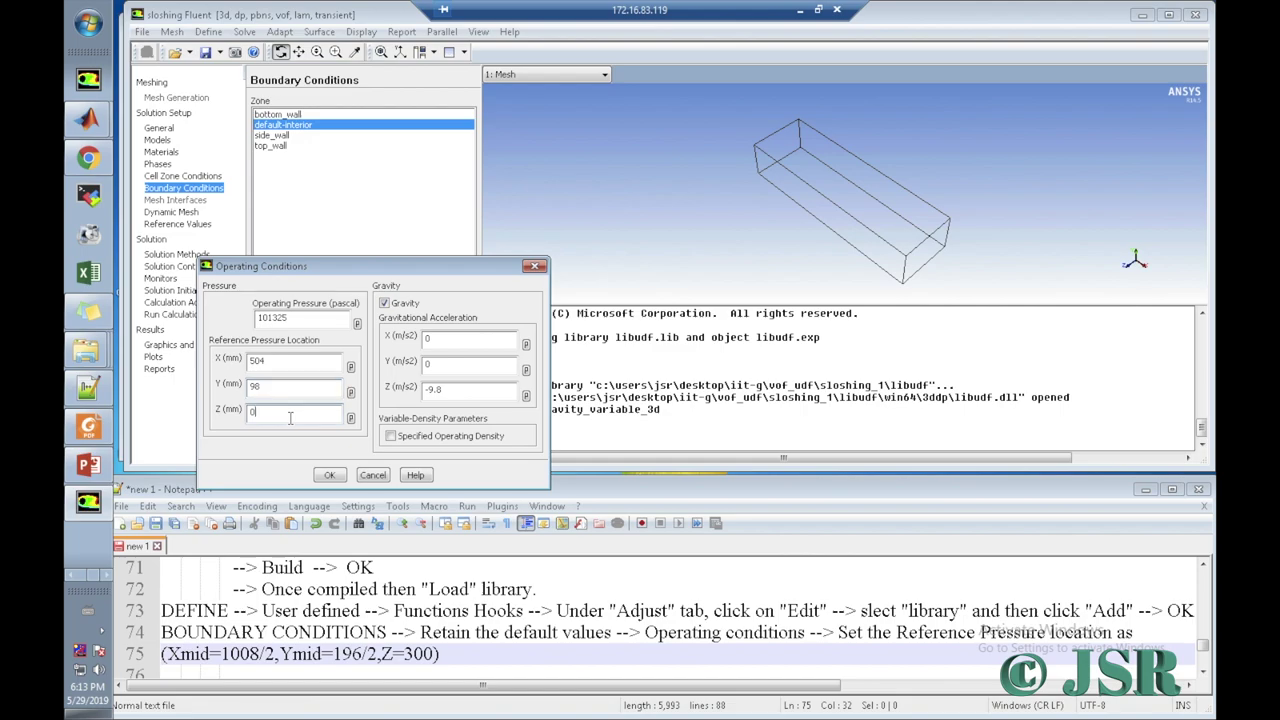
pyautogui.write('300')
# Step: Append --> Specify Operating Density as "default value" to line 75 of the notes
pyautogui.click(448, 654)
pyautogui.write('--')
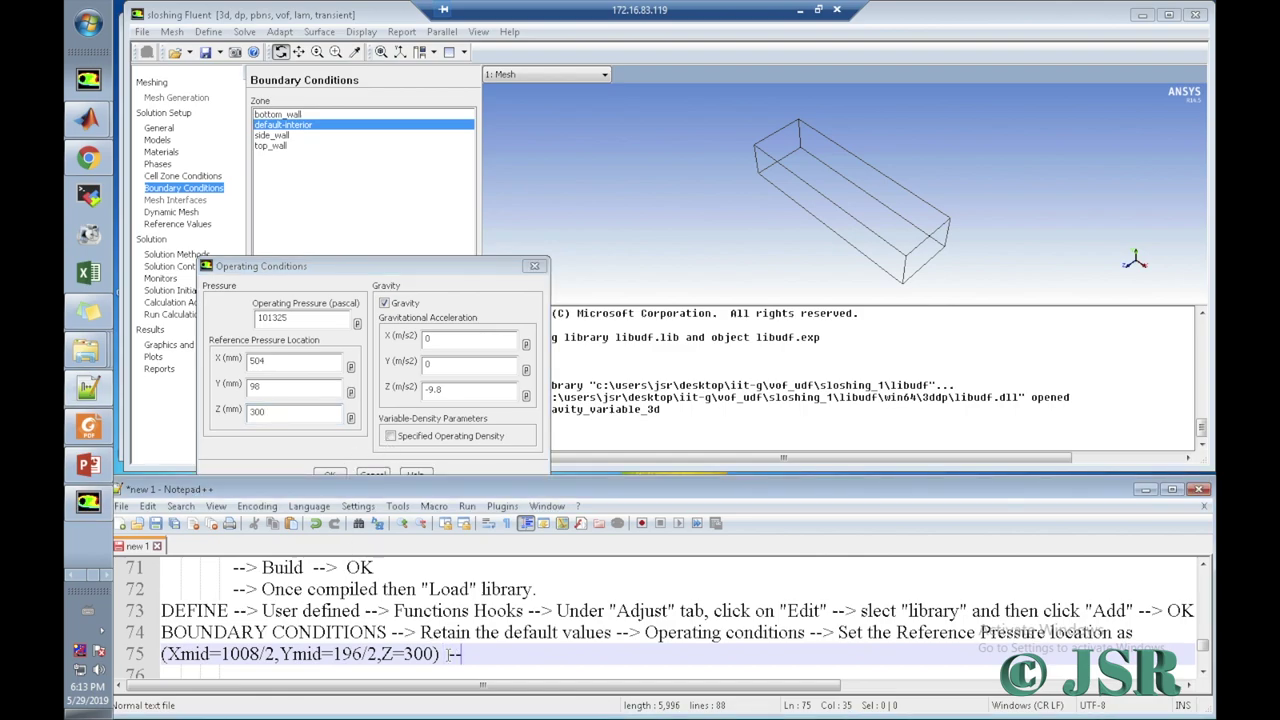
pyautogui.write('> Specify O')
pyautogui.write('per')
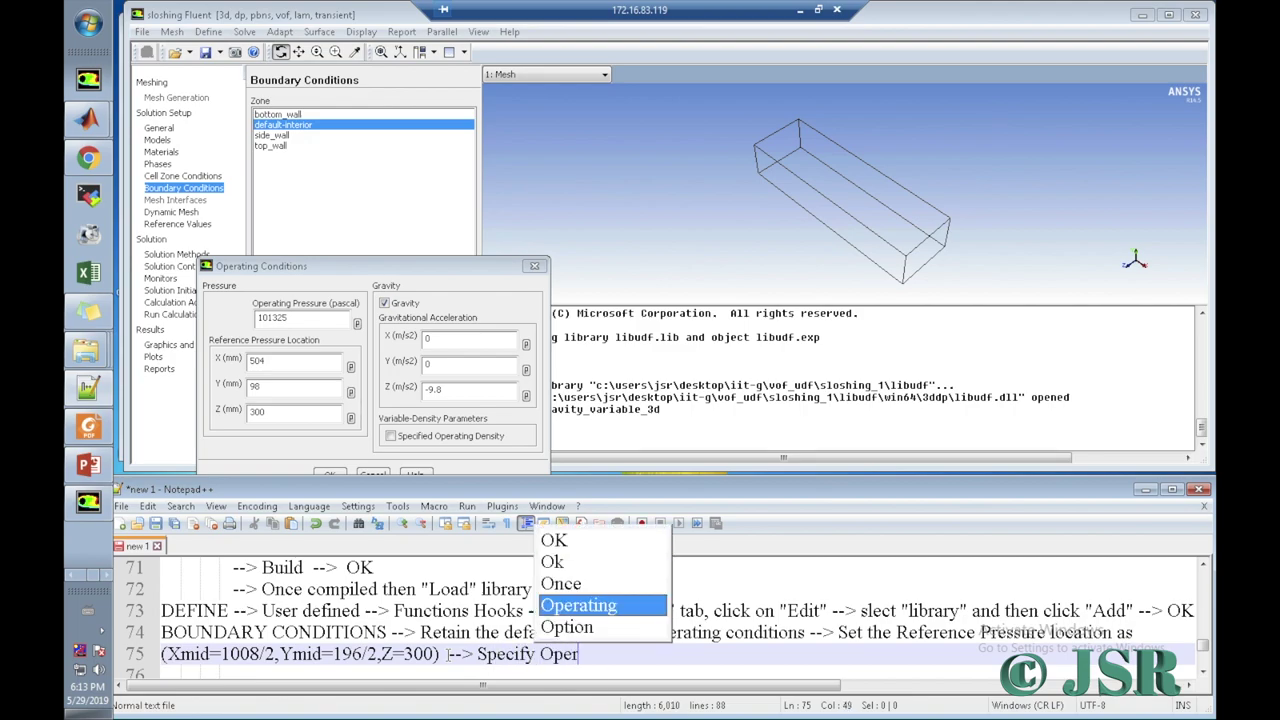
pyautogui.write('ating Density as ')
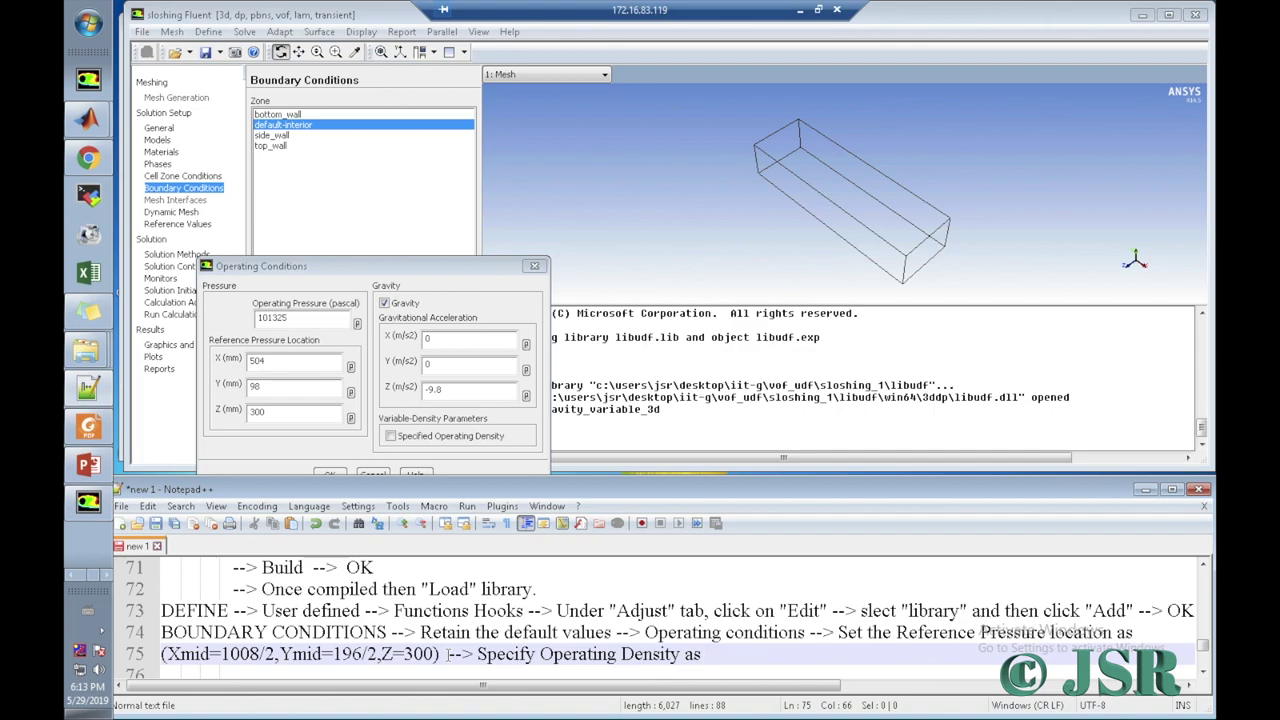
pyautogui.write('"default value')
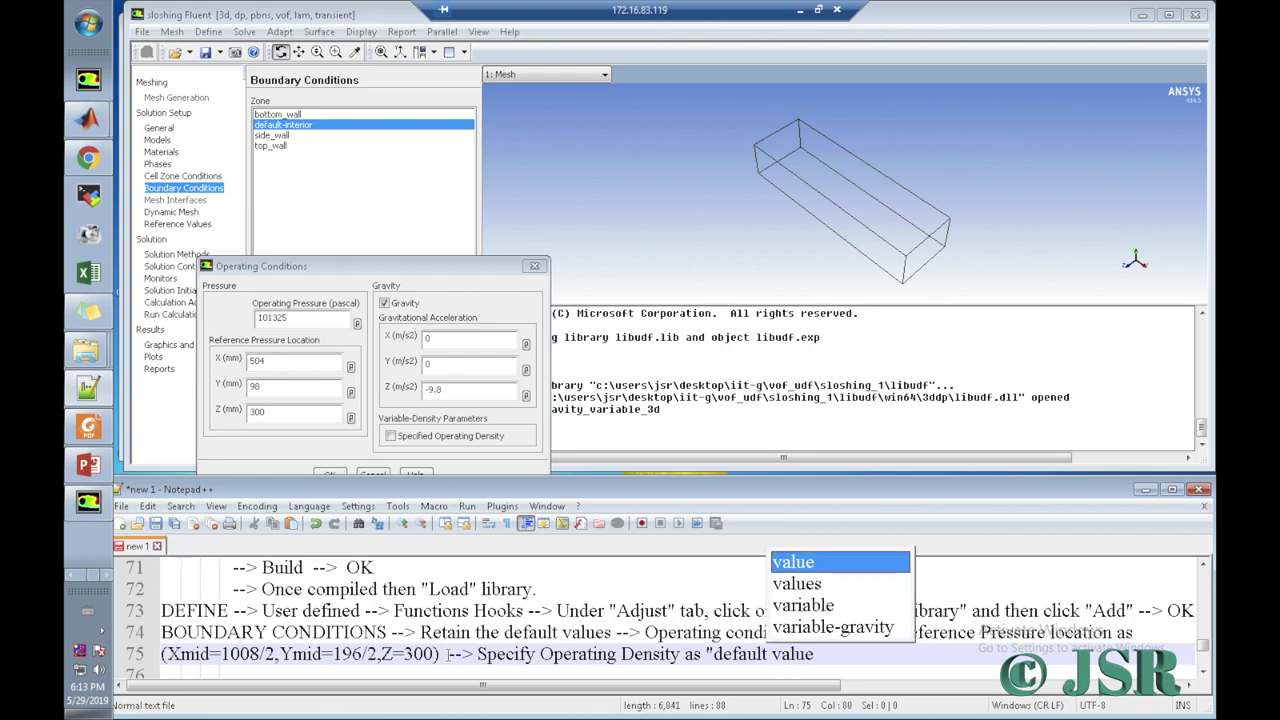
pyautogui.write('"')
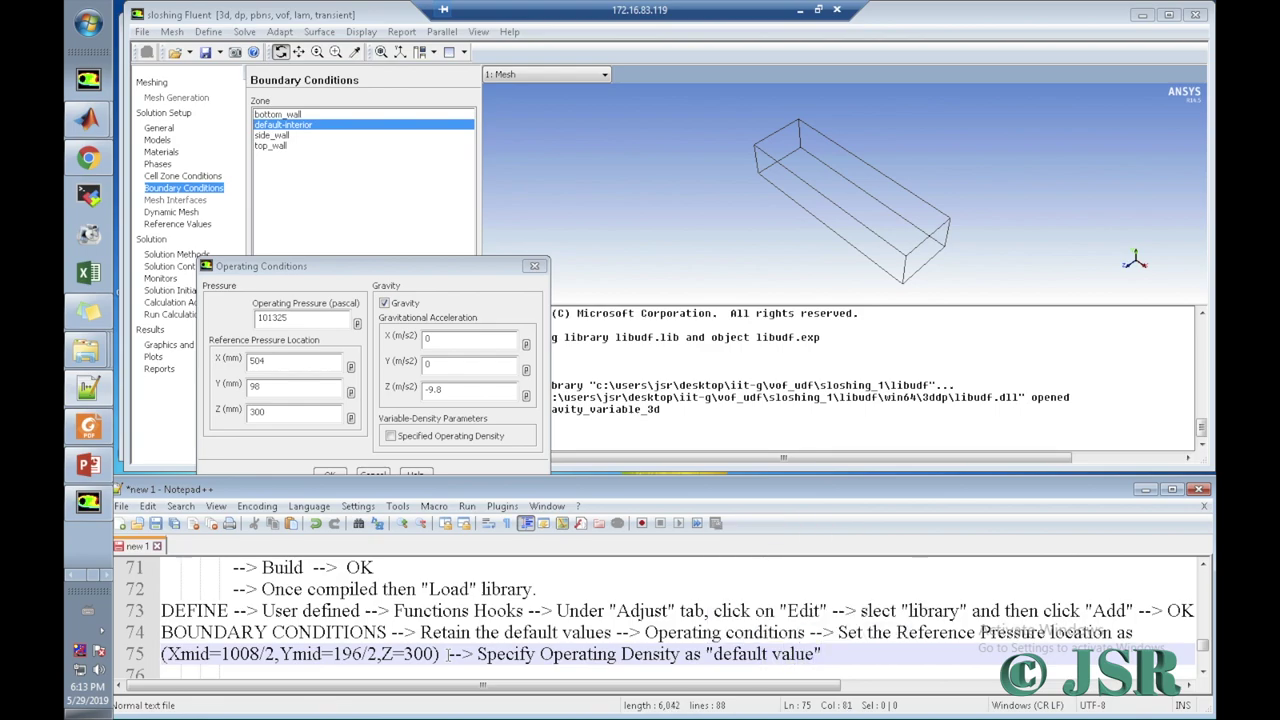
# Step: Enable Specified Operating Density in Fluent and accept the Operating Conditions, and append --> OK and a new line to line 75 of the notes
pyautogui.click(391, 438)
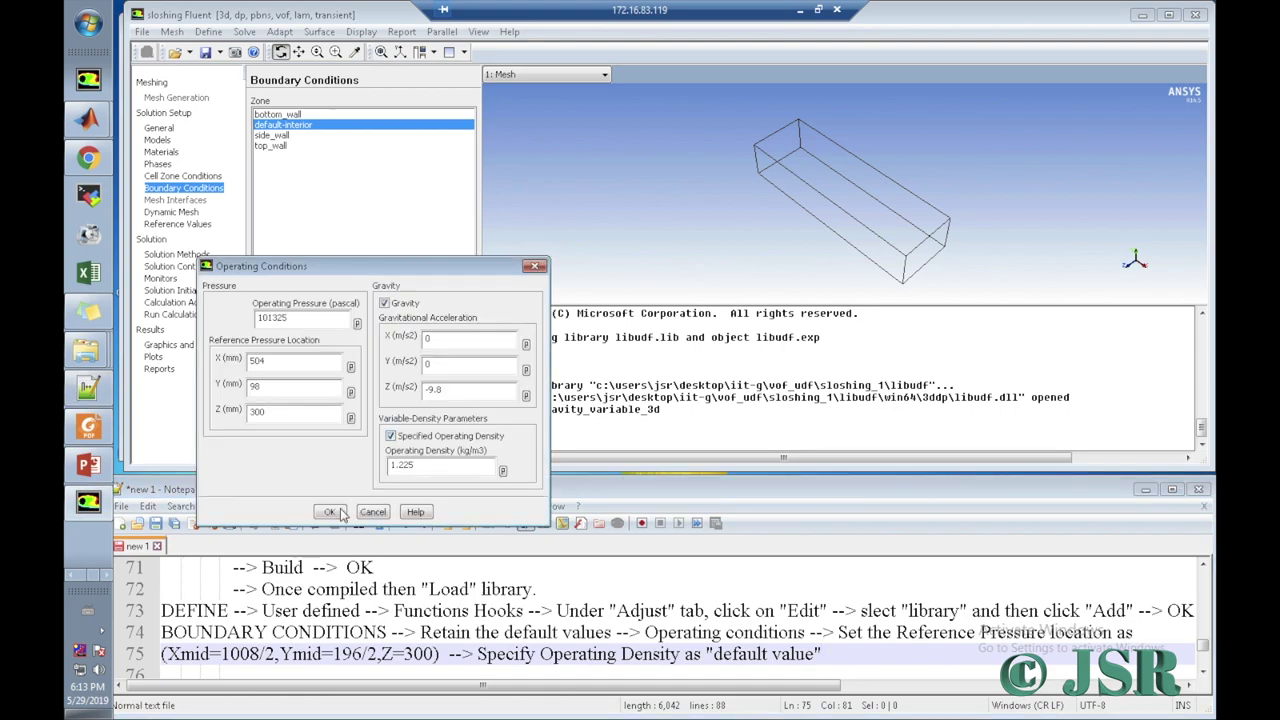
pyautogui.click(331, 512)
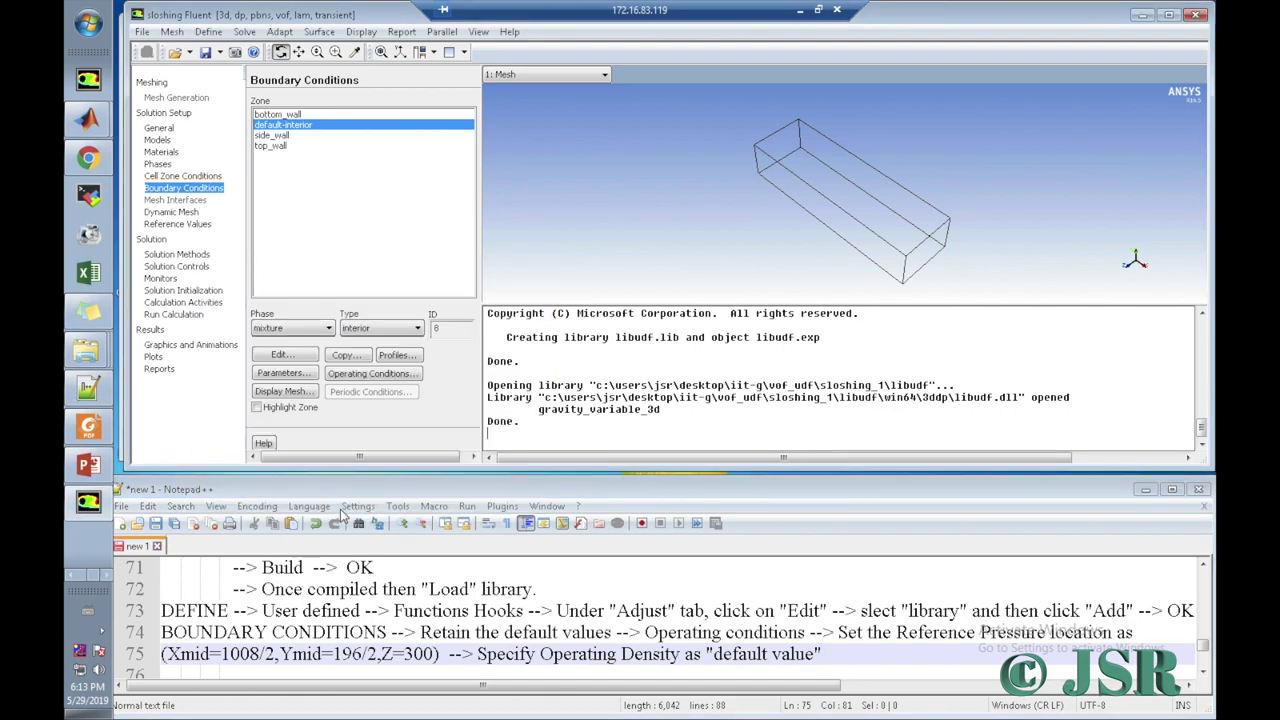
pyautogui.click(827, 654)
pyautogui.write('-->')
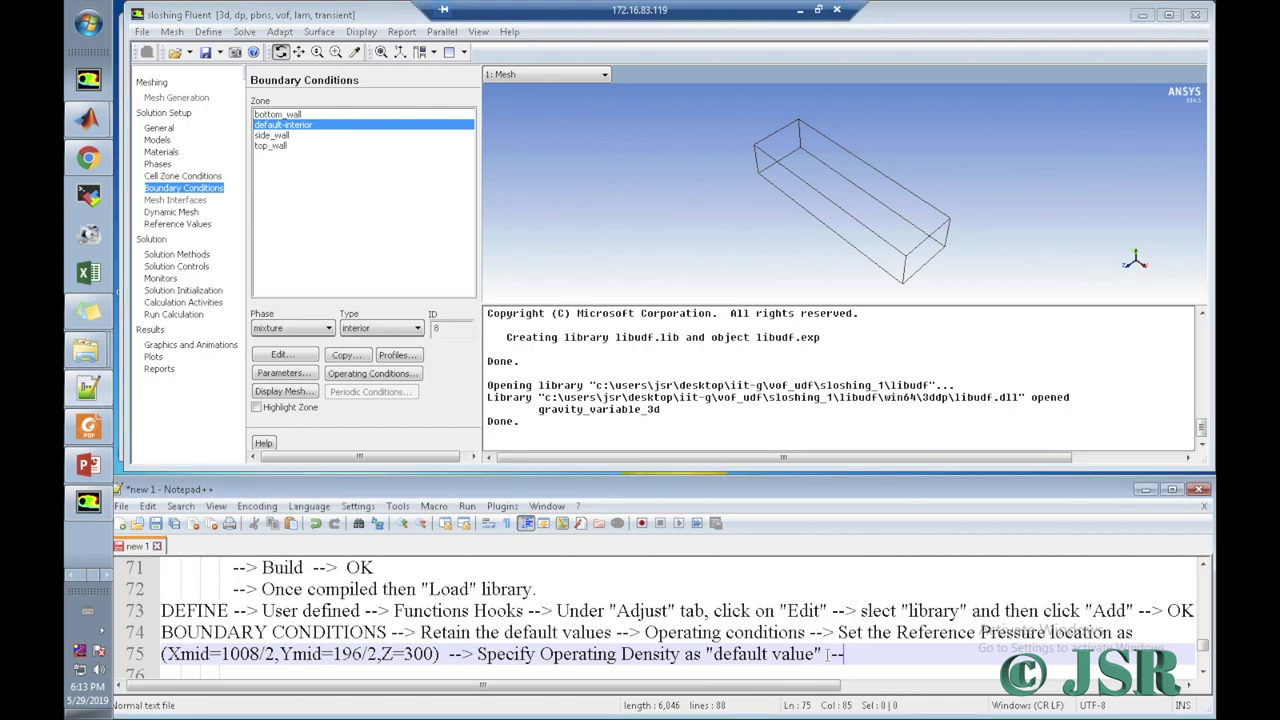
pyautogui.write(' OK')
pyautogui.press('Return')
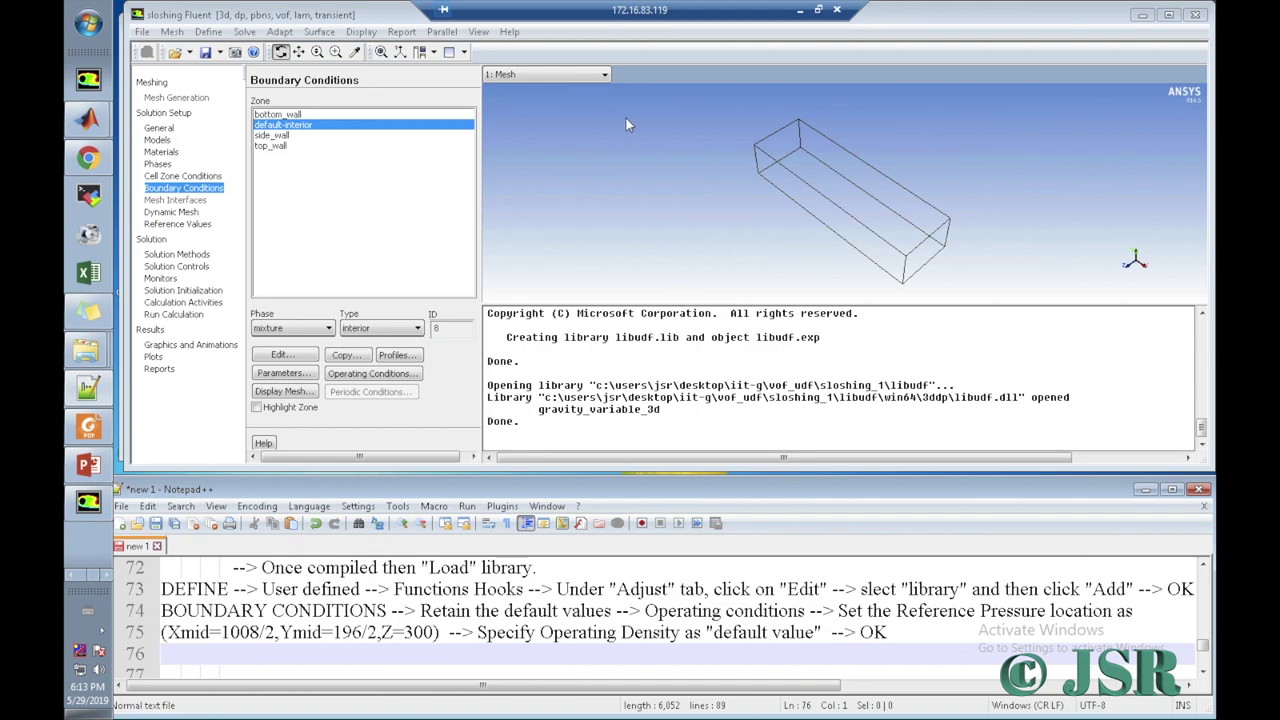
# Step: Open Fluent's Solution Methods settings, and write Now Solution Methods --> on line 77 of the notes, leaving line 76 blank
pyautogui.click(196, 227)
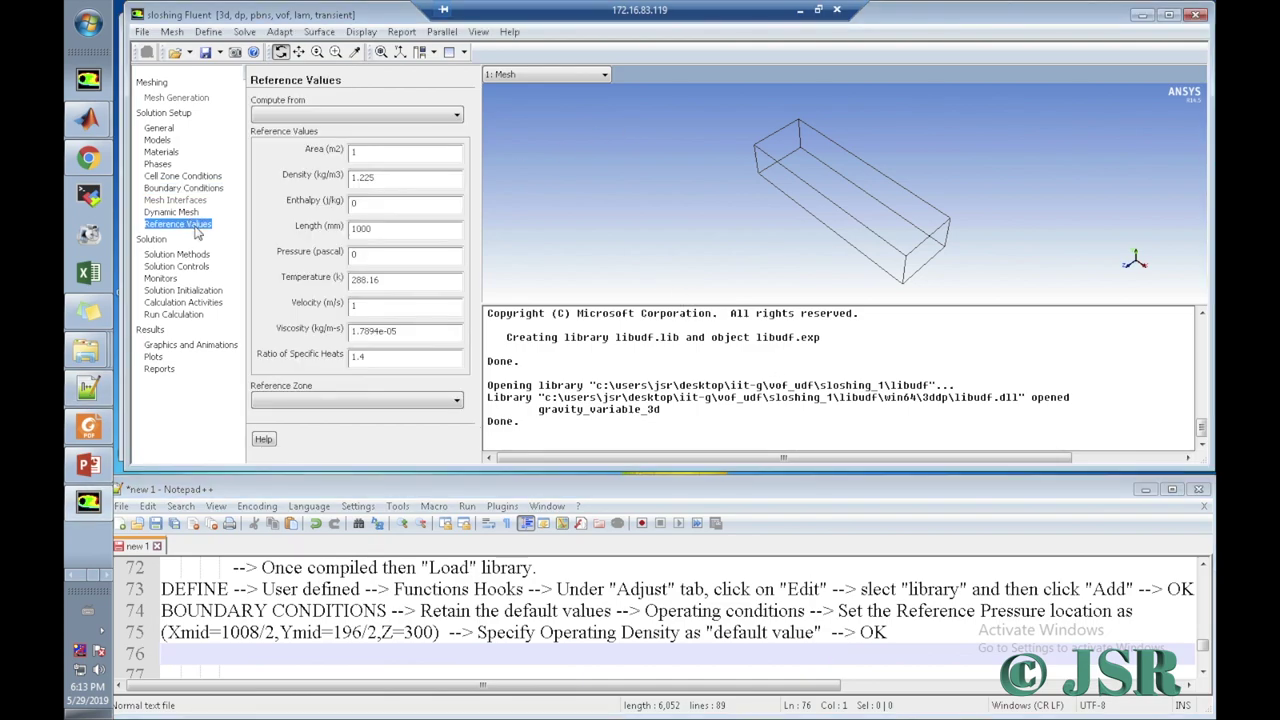
pyautogui.click(193, 256)
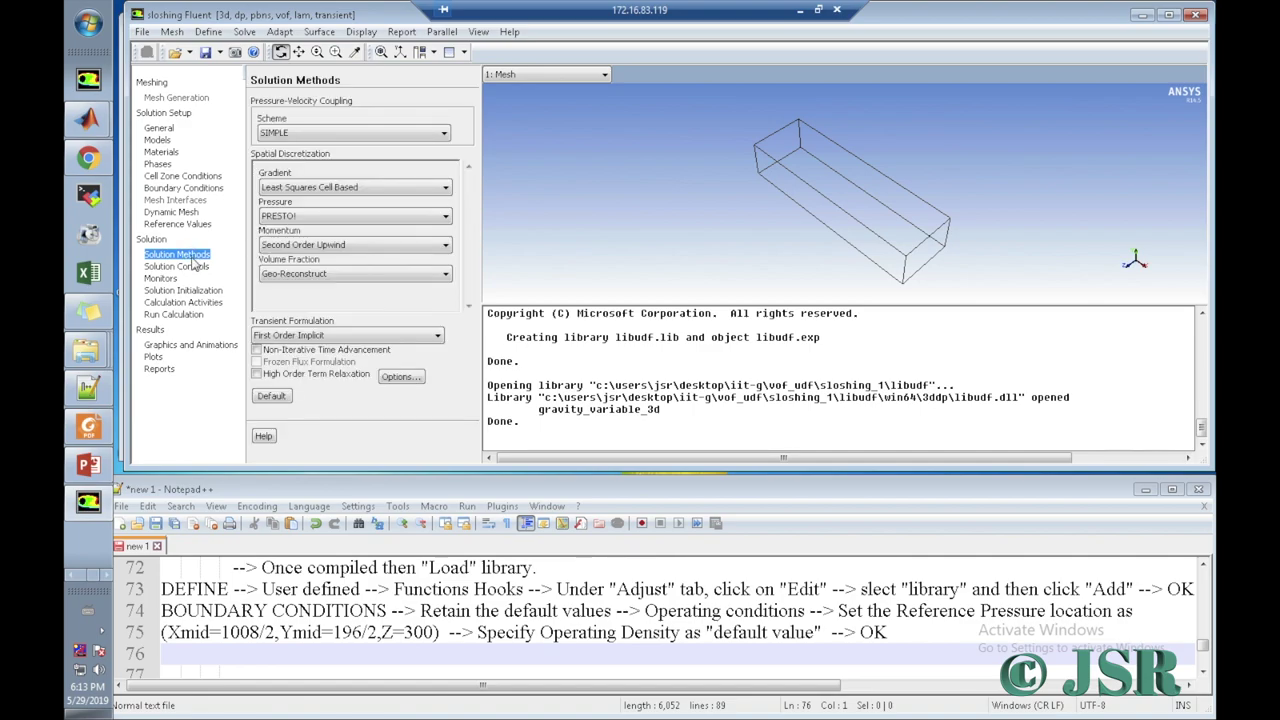
pyautogui.click(185, 649)
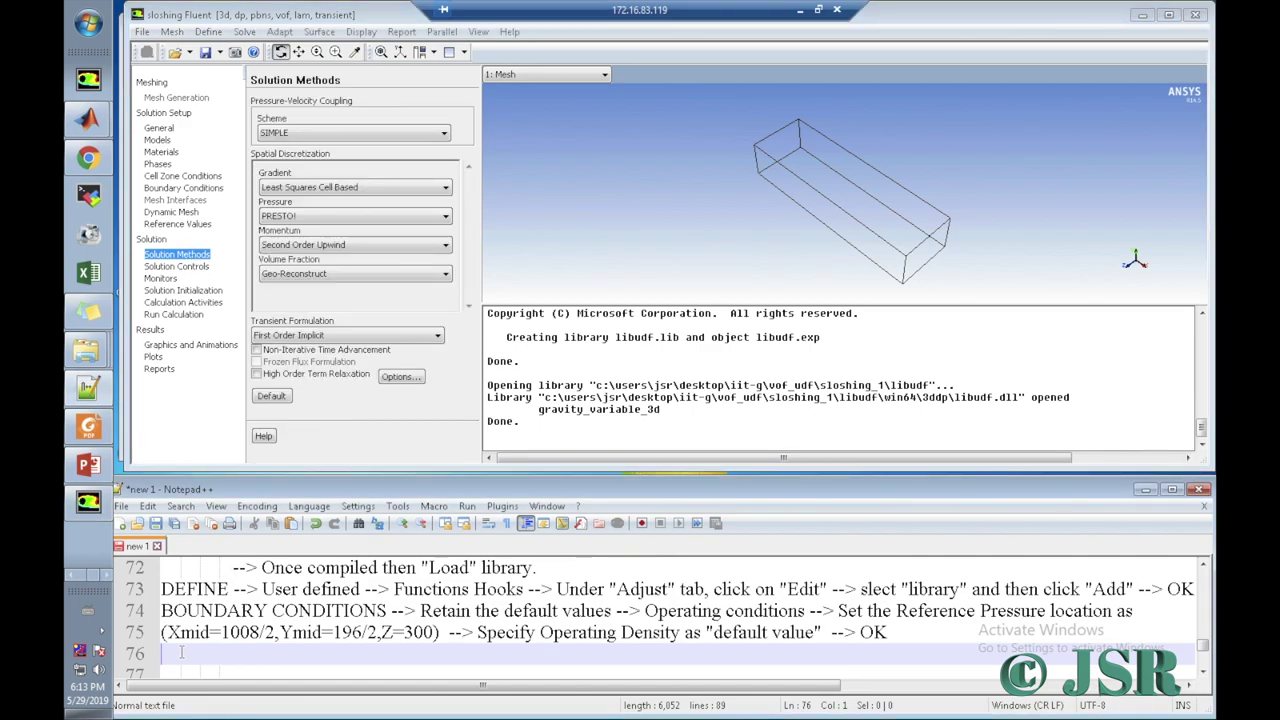
pyautogui.press('Return')
pyautogui.write('No')
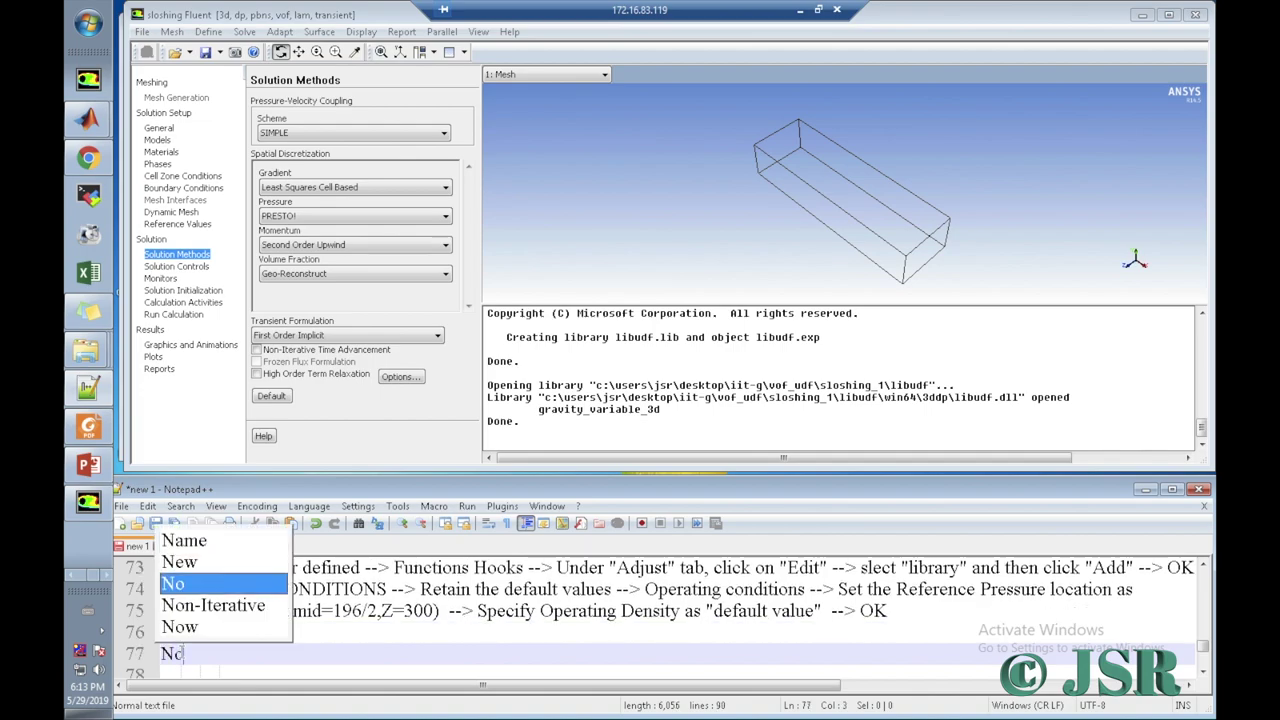
pyautogui.write('w S')
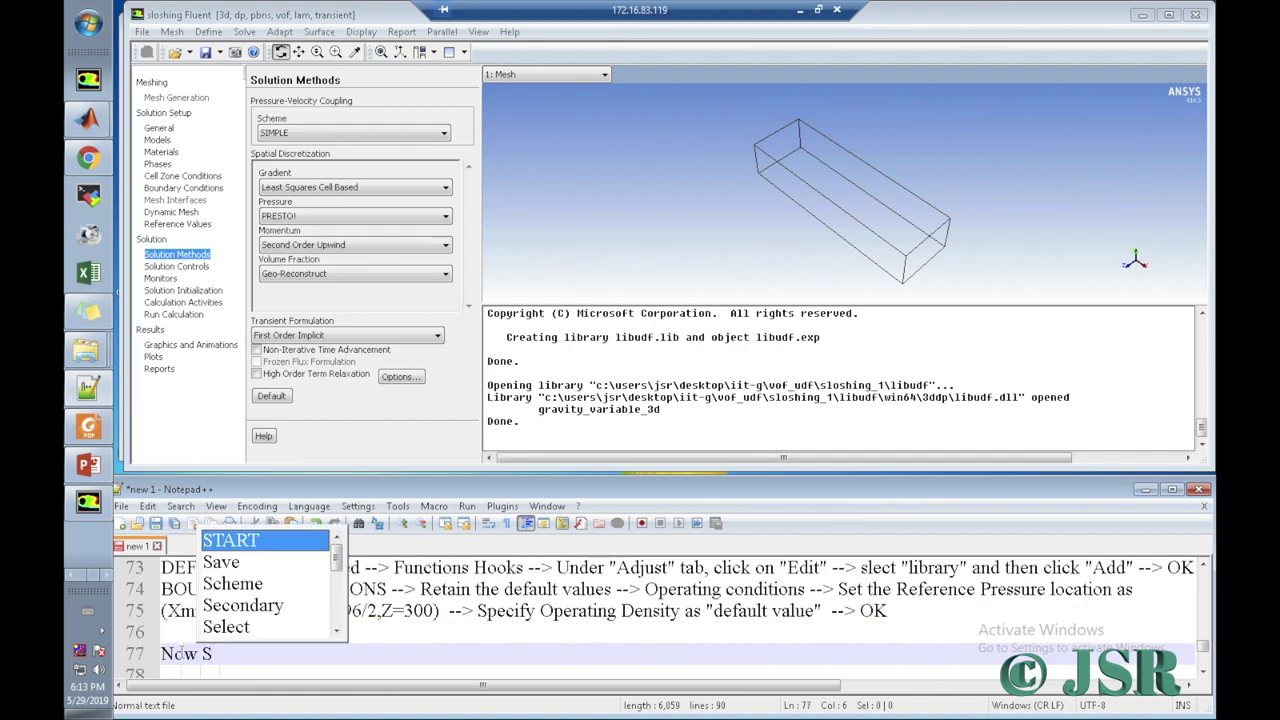
pyautogui.write('oltion')
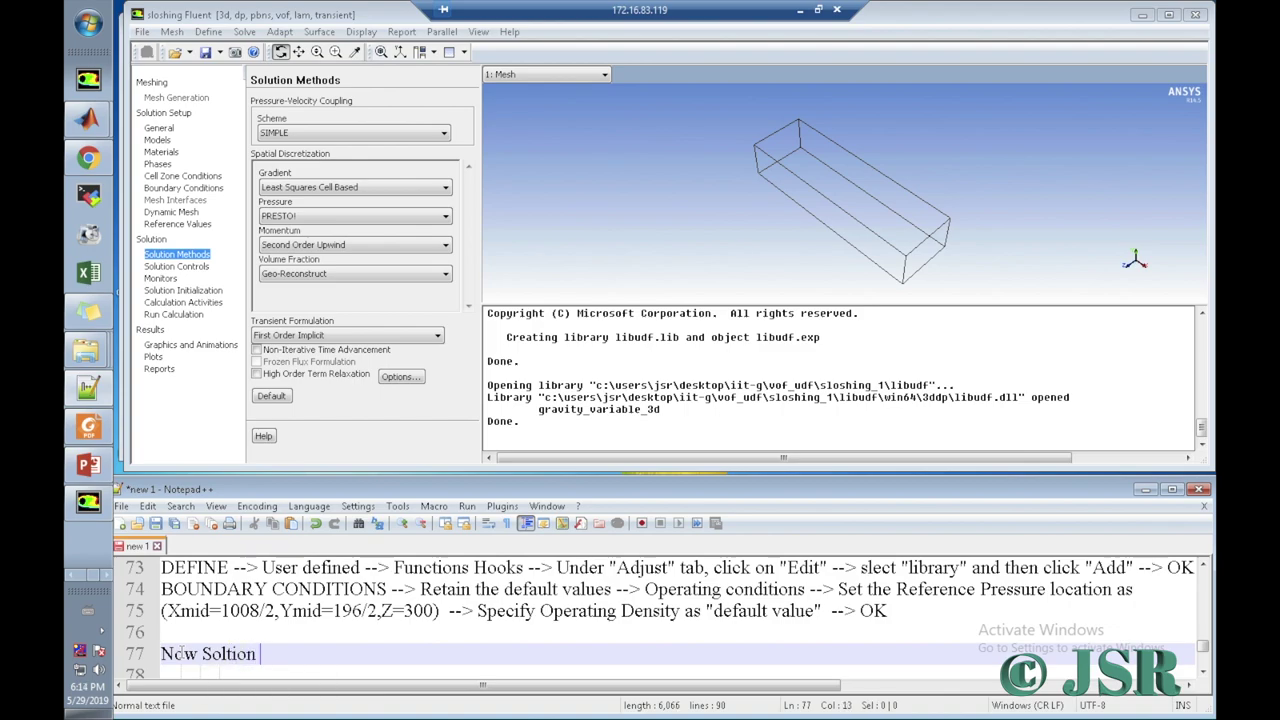
pyautogui.press('BackSpace')
pyautogui.press('BackSpace')
pyautogui.press('BackSpace')
pyautogui.press('BackSpace')
pyautogui.write('ution Meth')
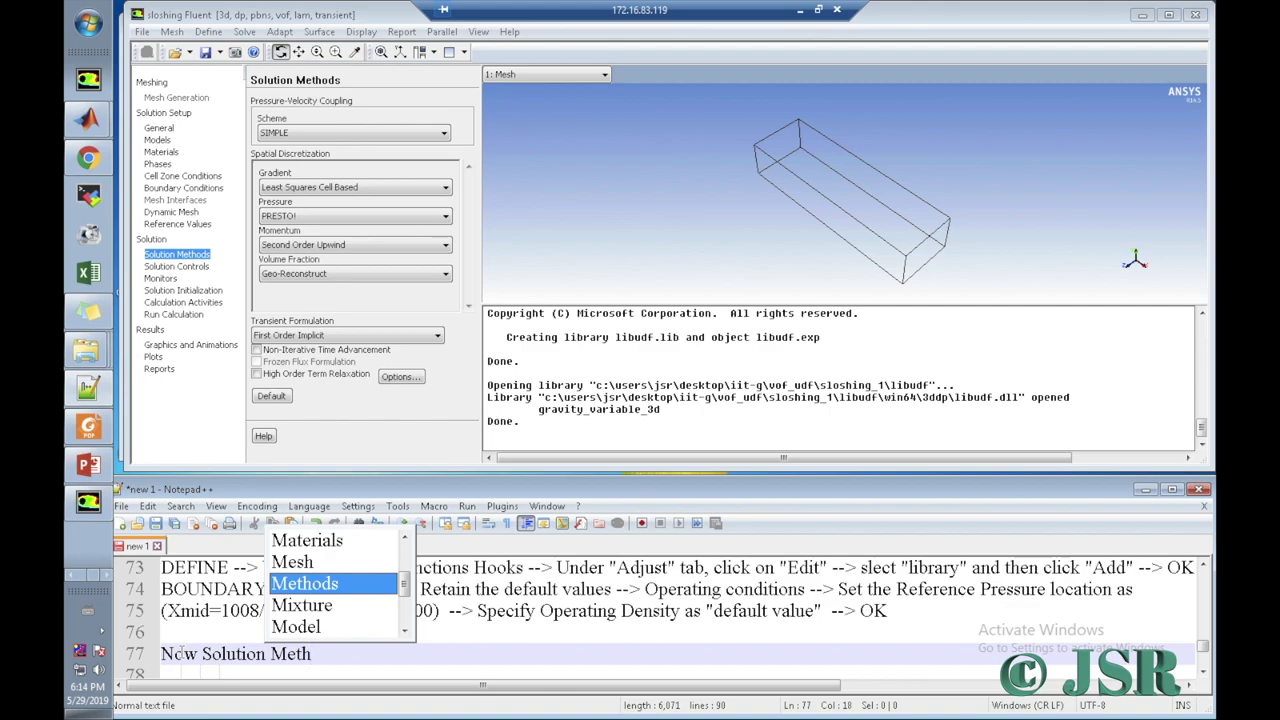
pyautogui.write('d')
pyautogui.press('BackSpace')
pyautogui.write('ods --> ')
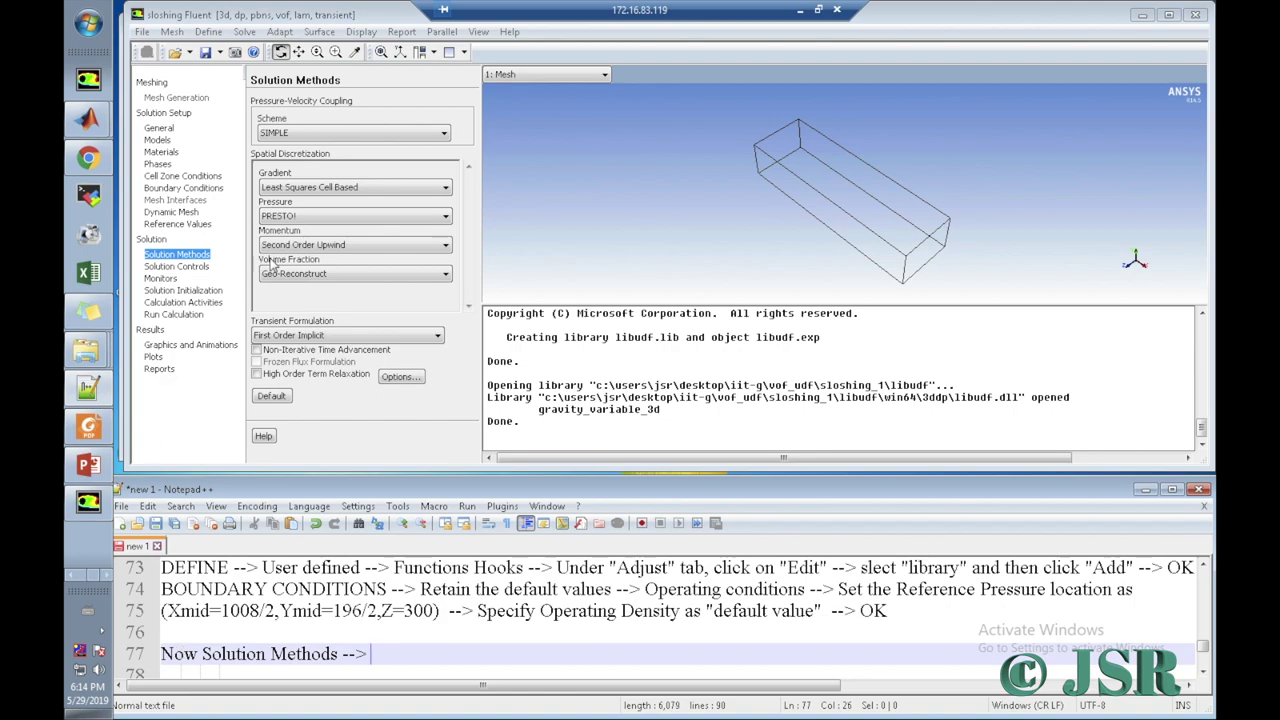
# Step: Append Scheme as "PISO" to line 77 of the notes, and set Fluent's pressure-velocity coupling scheme to PISO
pyautogui.write('Sc')
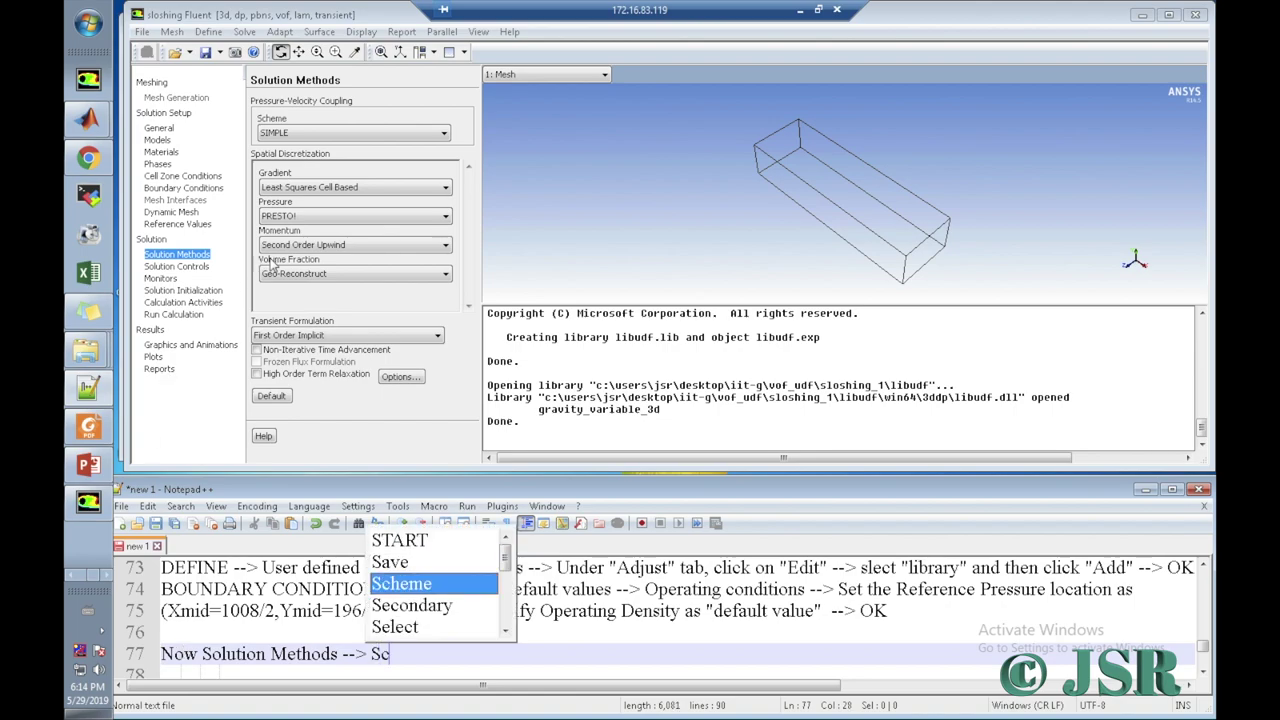
pyautogui.write('heme ')
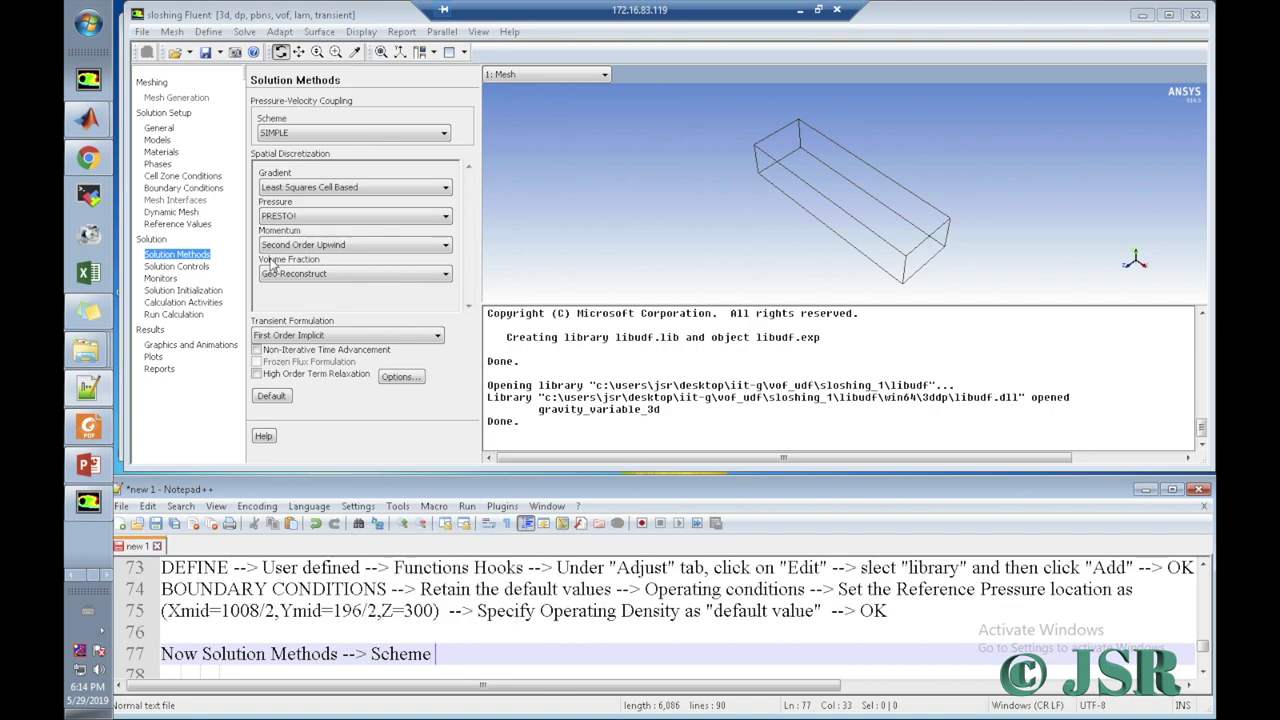
pyautogui.write('as "PISO')
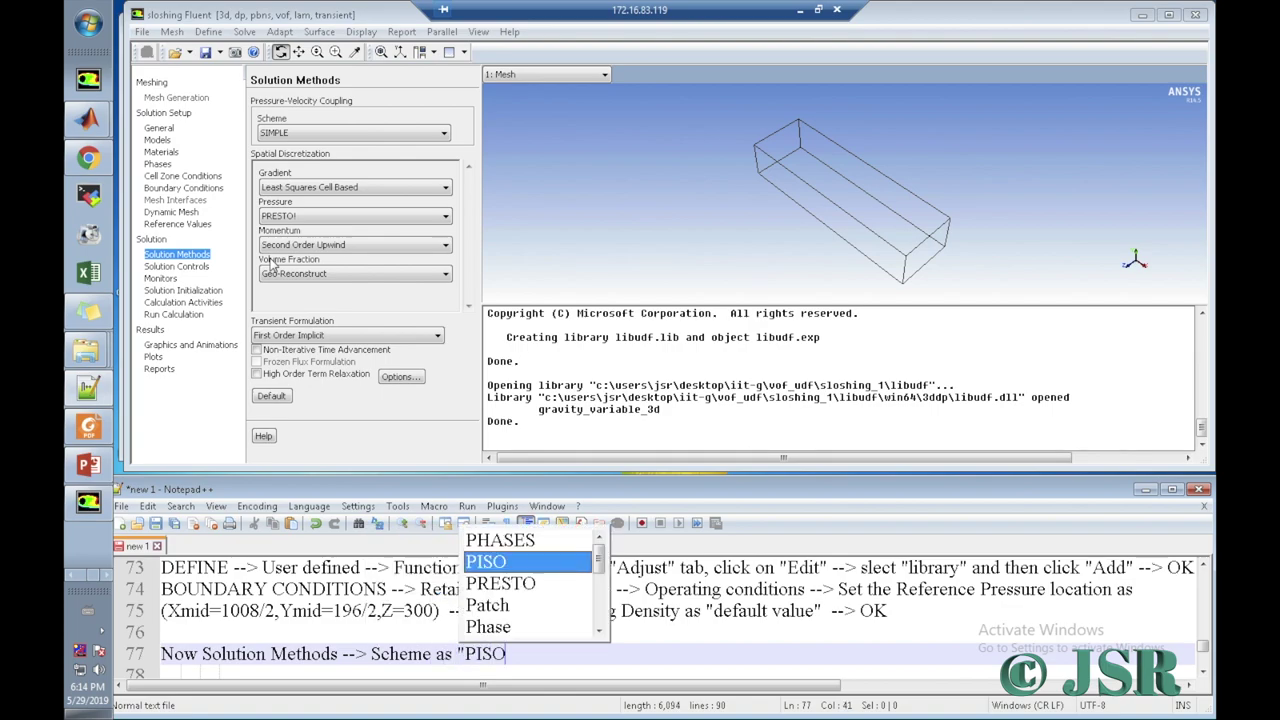
pyautogui.write('"')
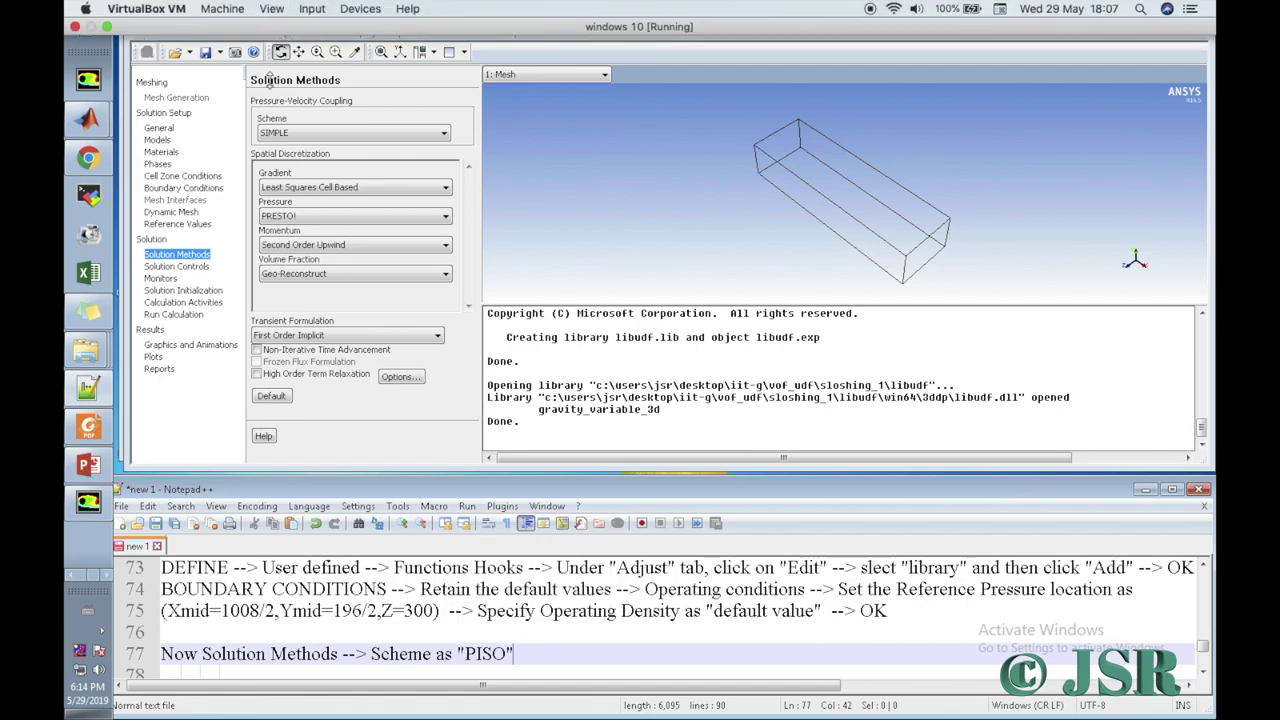
pyautogui.click(285, 137)
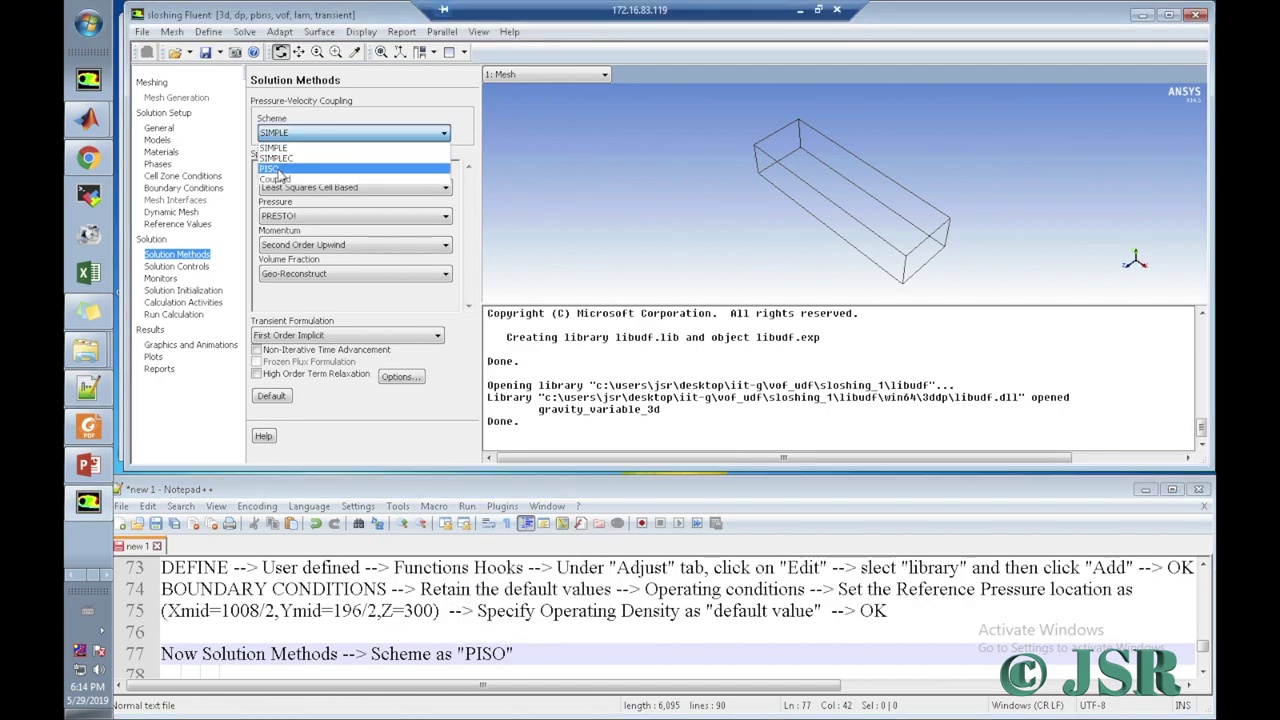
pyautogui.click(276, 169)
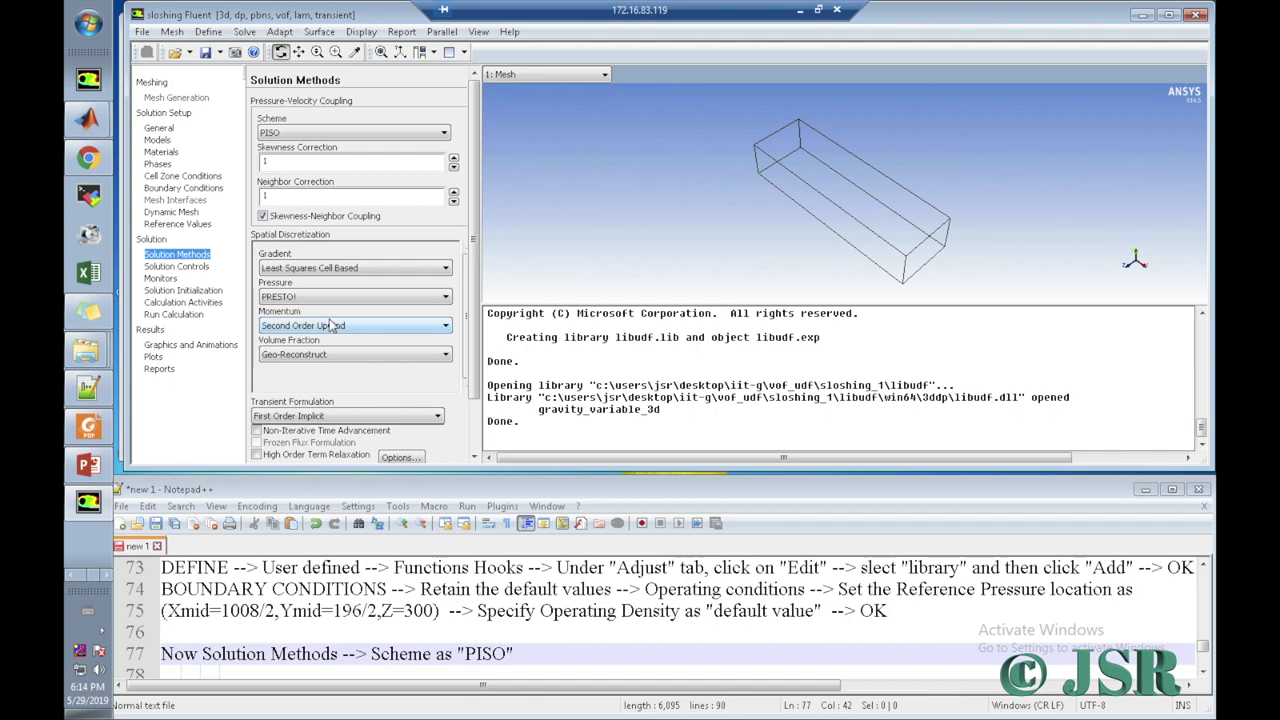
# Step: Append , Gradient as "LSCB", Pressure as "PRESTO" to line 77 of the notes
pyautogui.click(524, 651)
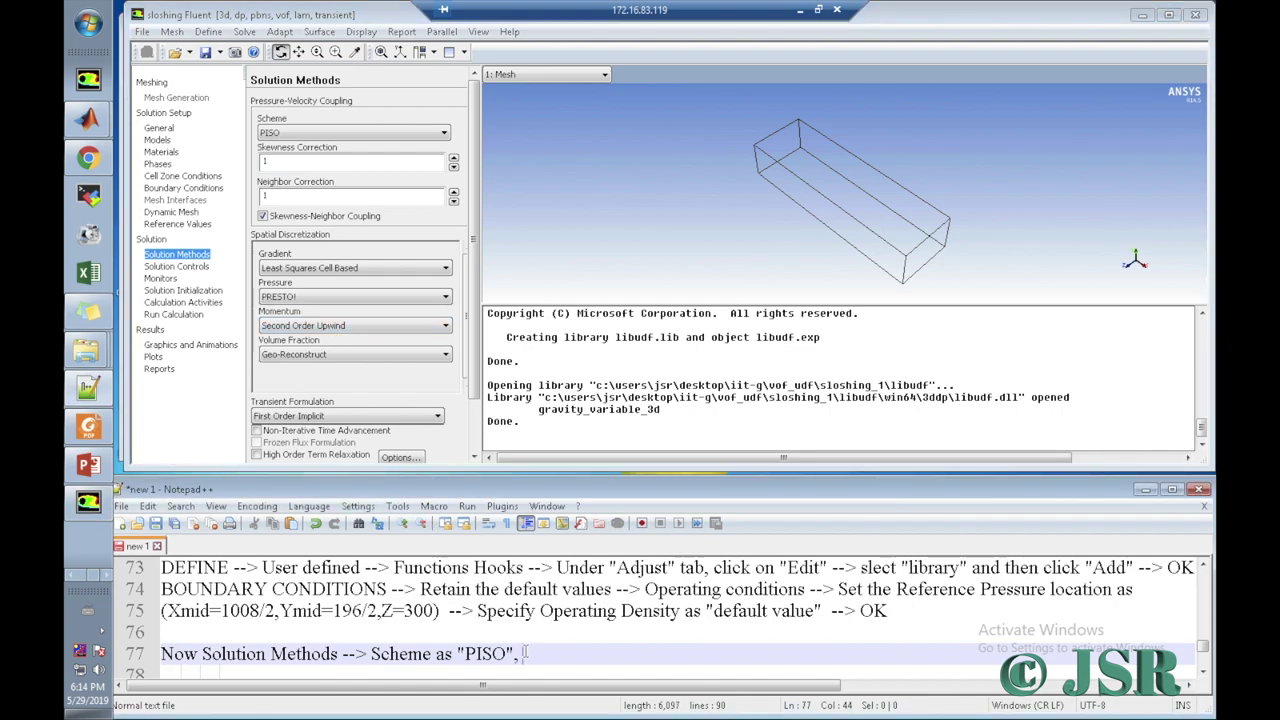
pyautogui.write('Grad')
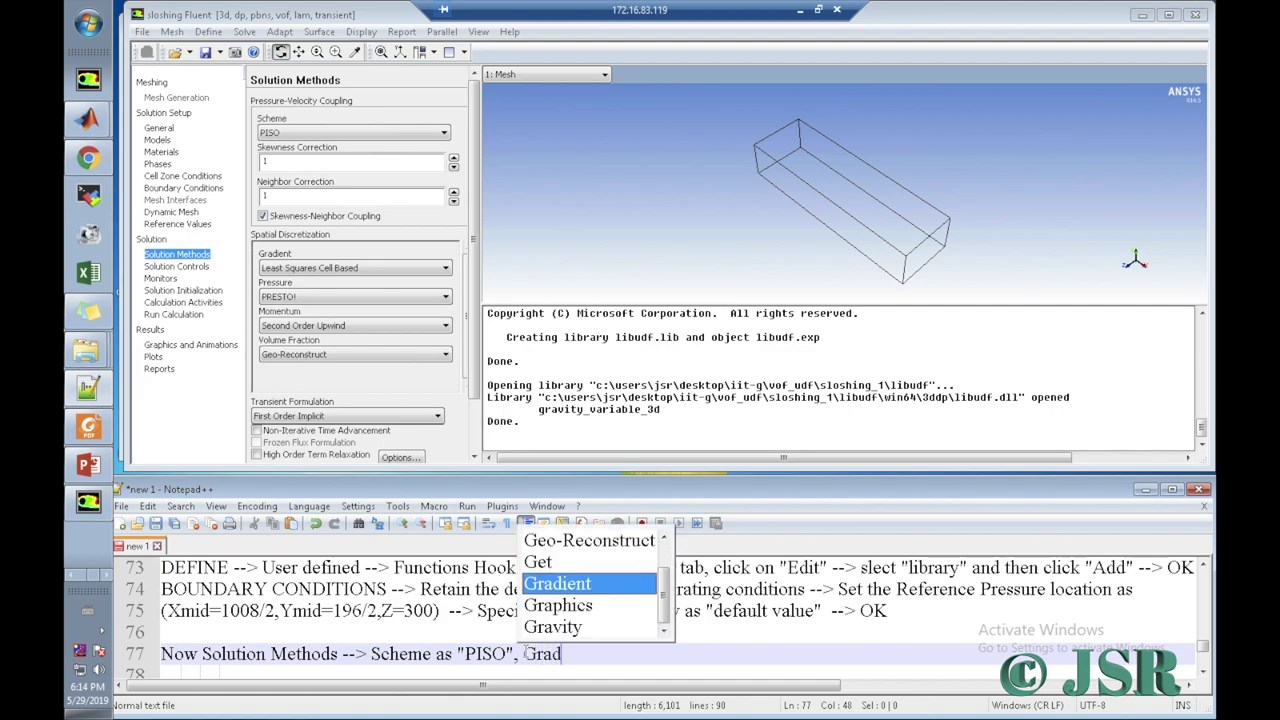
pyautogui.write('ient as ')
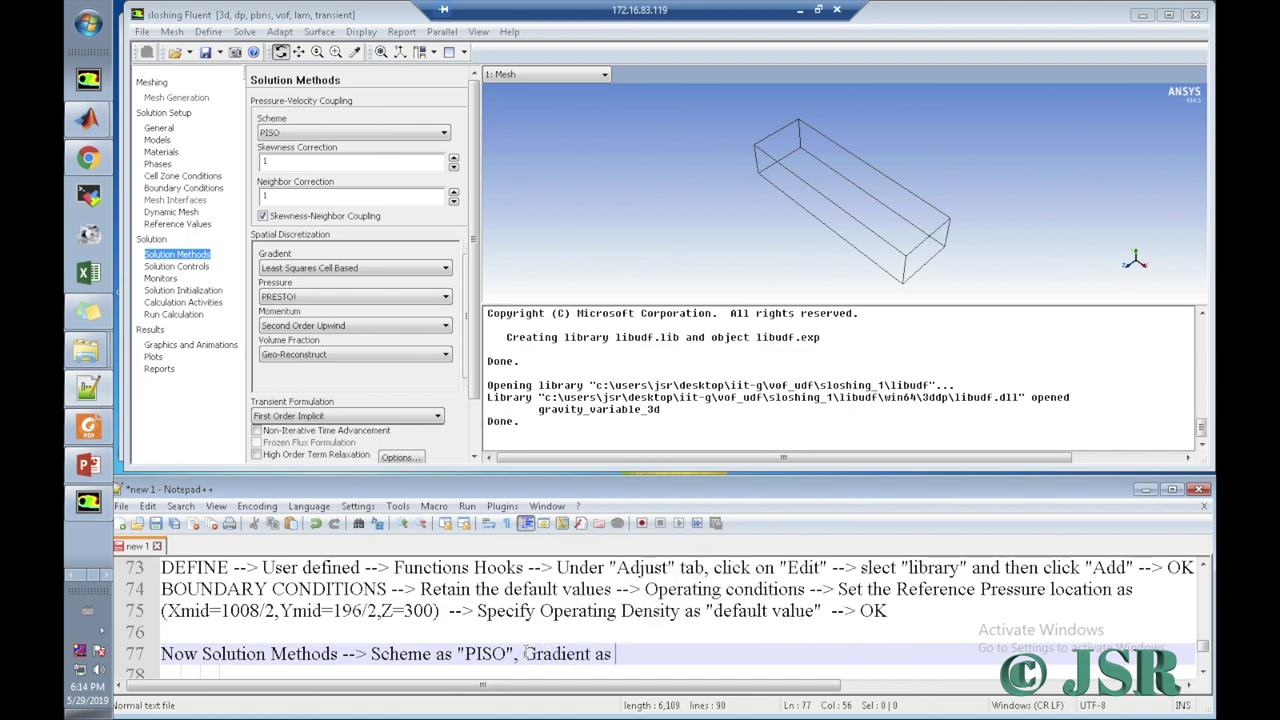
pyautogui.write('"LSCB", Pressu')
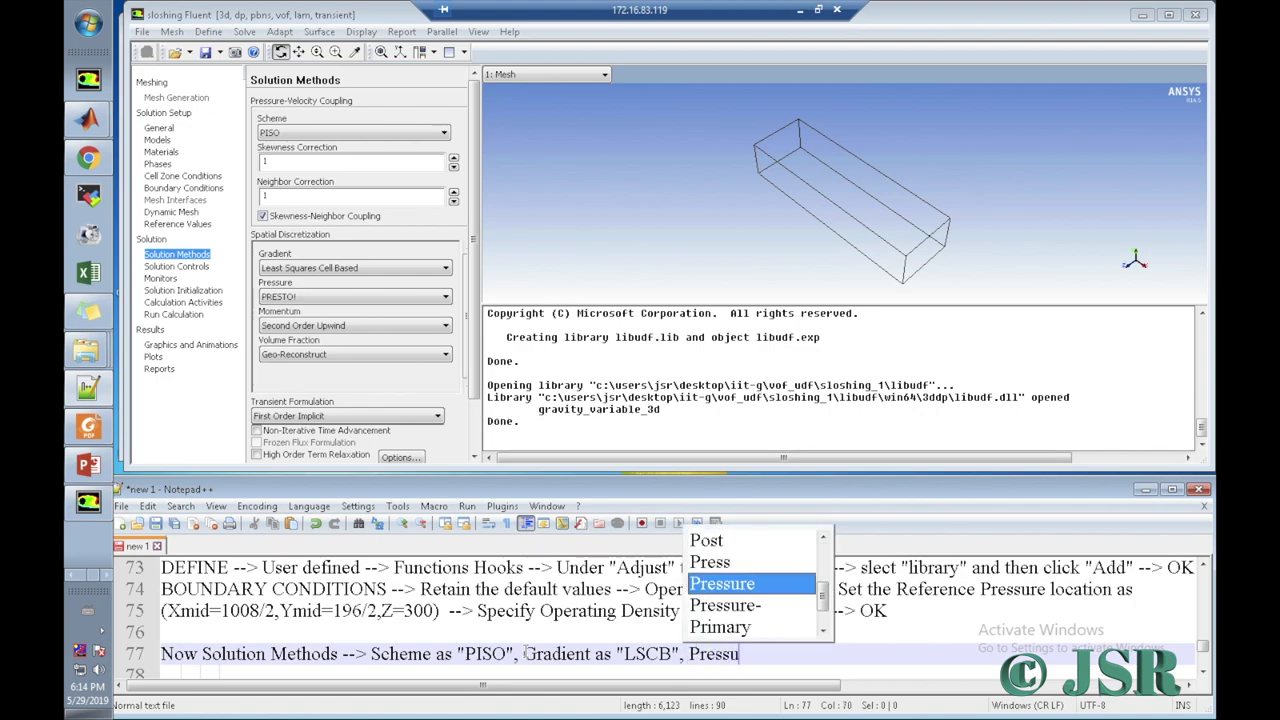
pyautogui.write('re as "PRE')
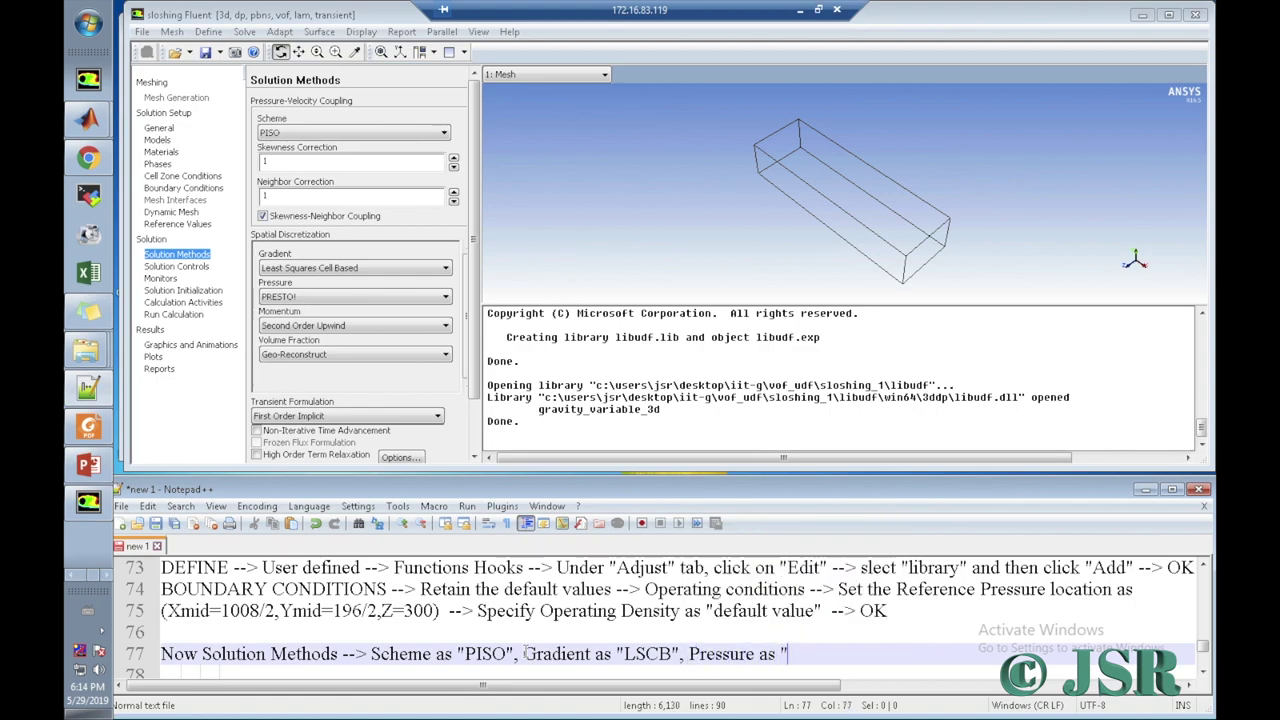
pyautogui.write('S')
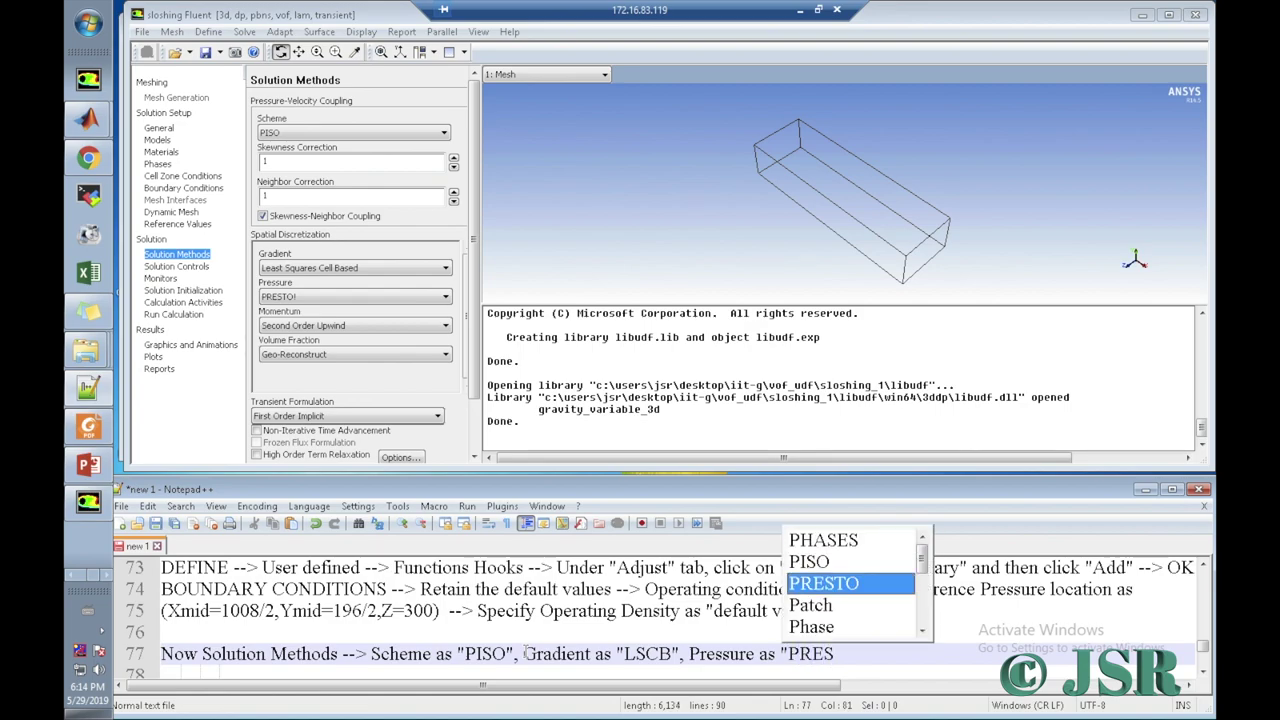
pyautogui.write('TO"')
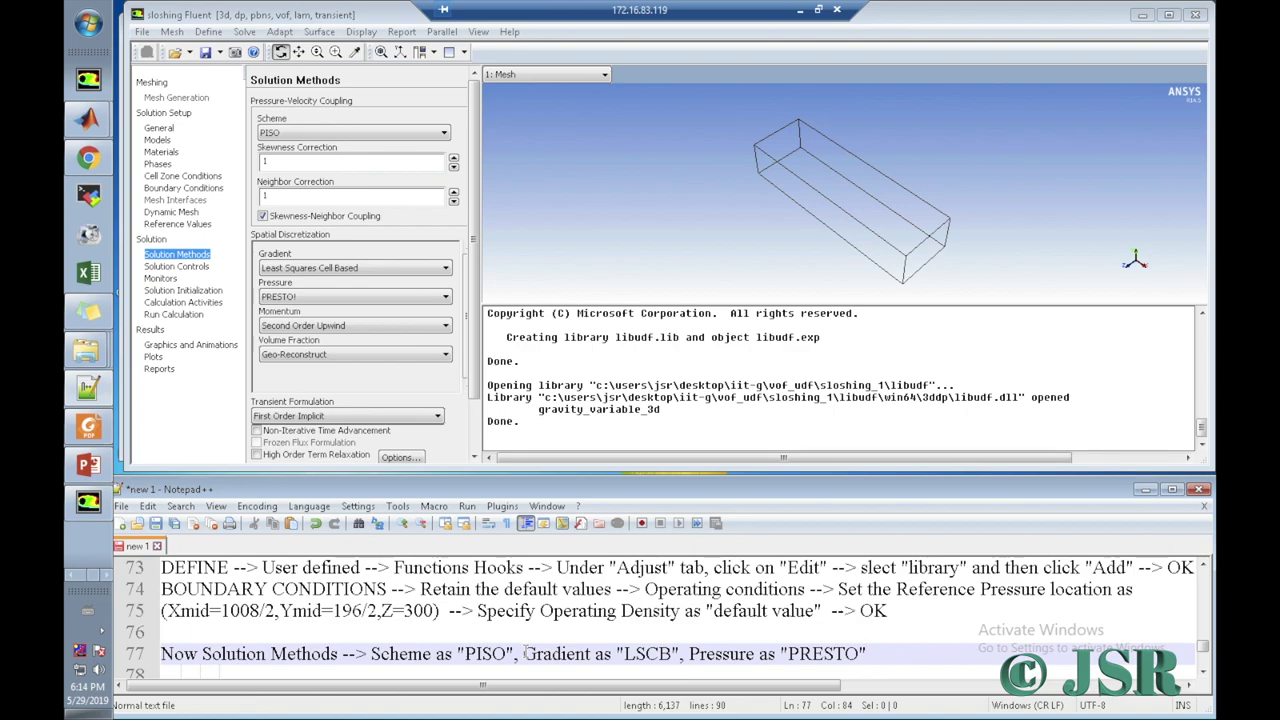
# Step: Append , Momentum as "FOU", to line 77 of the notes, followed by a new line
pyautogui.write(',')
pyautogui.write(' M')
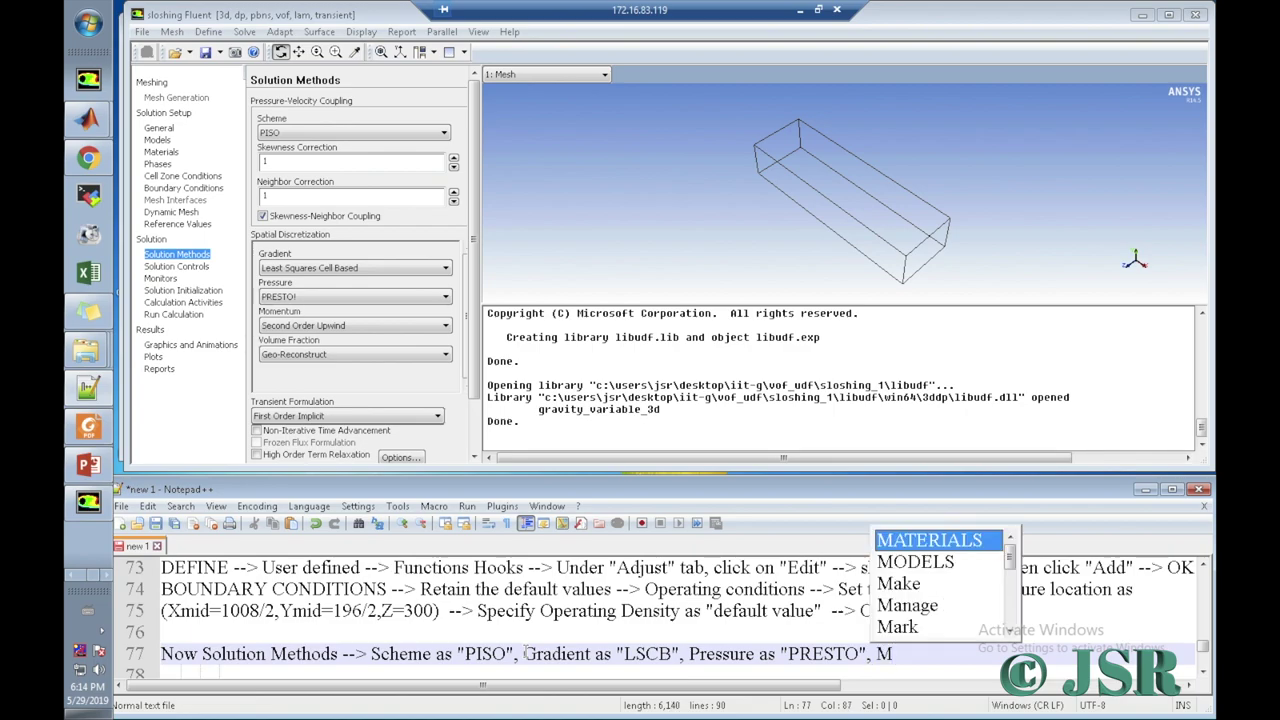
pyautogui.write('omentu')
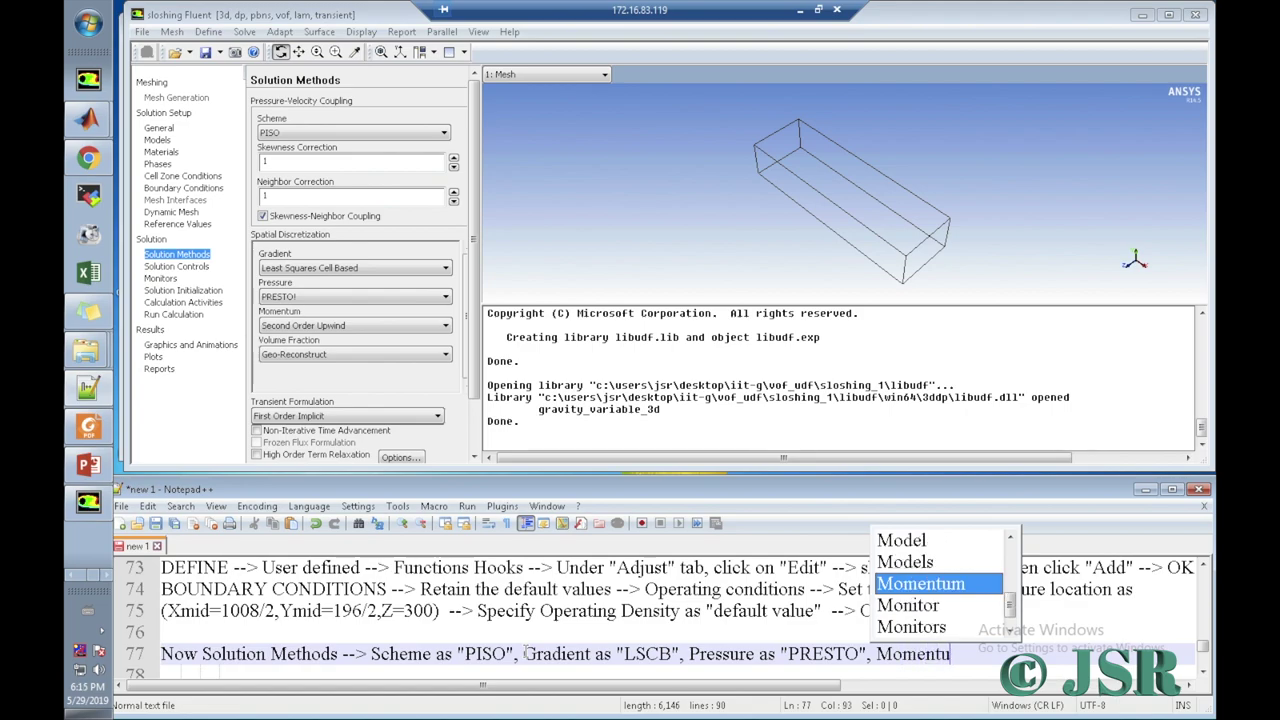
pyautogui.write('m as "')
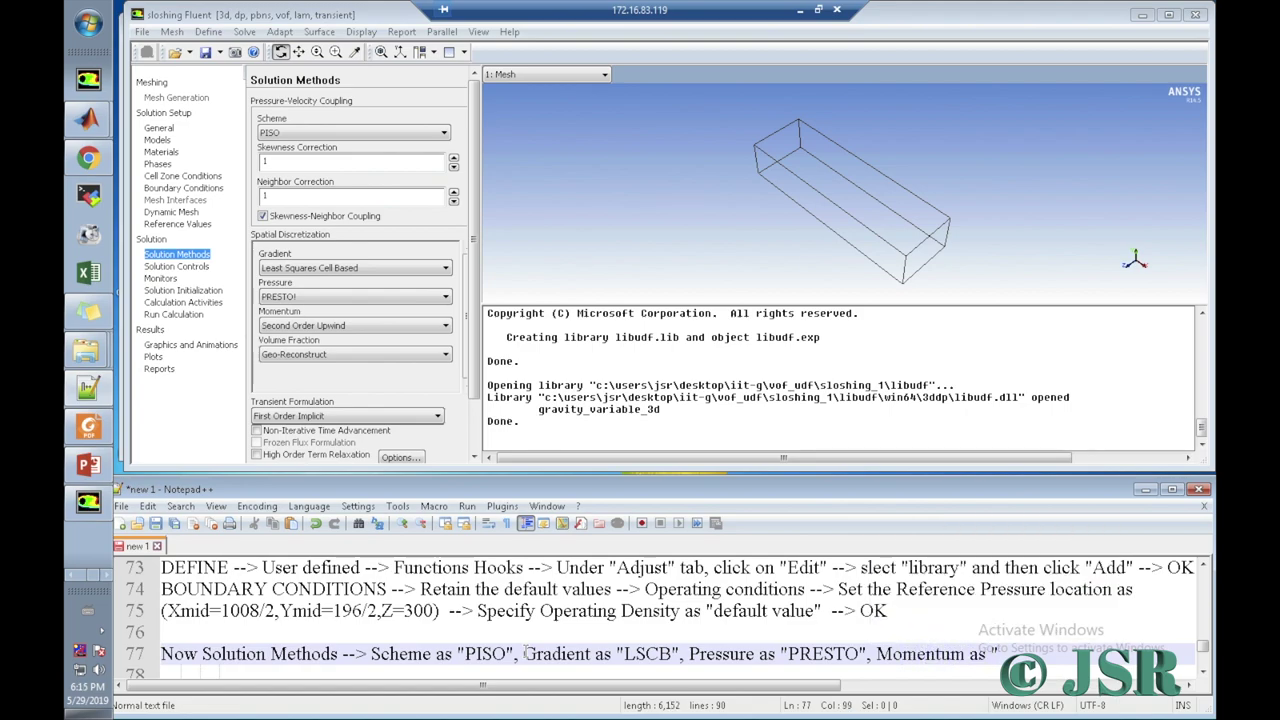
pyautogui.write('FOU')
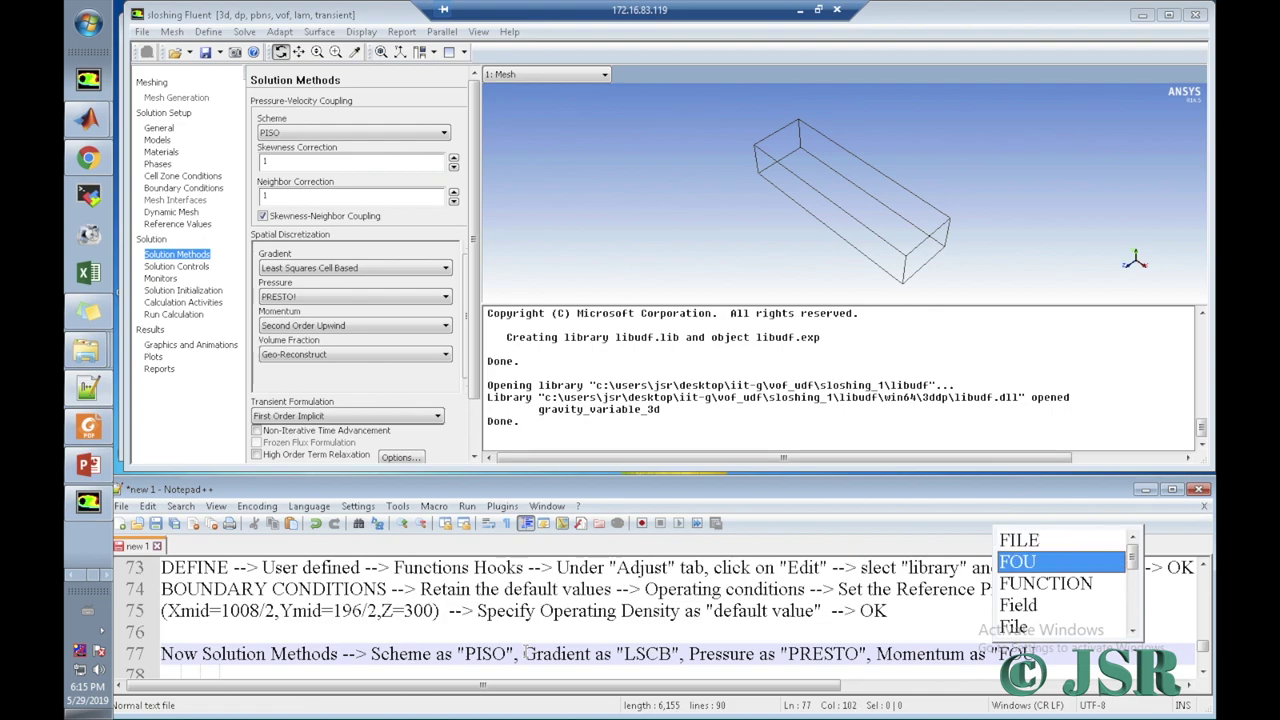
pyautogui.write('",')
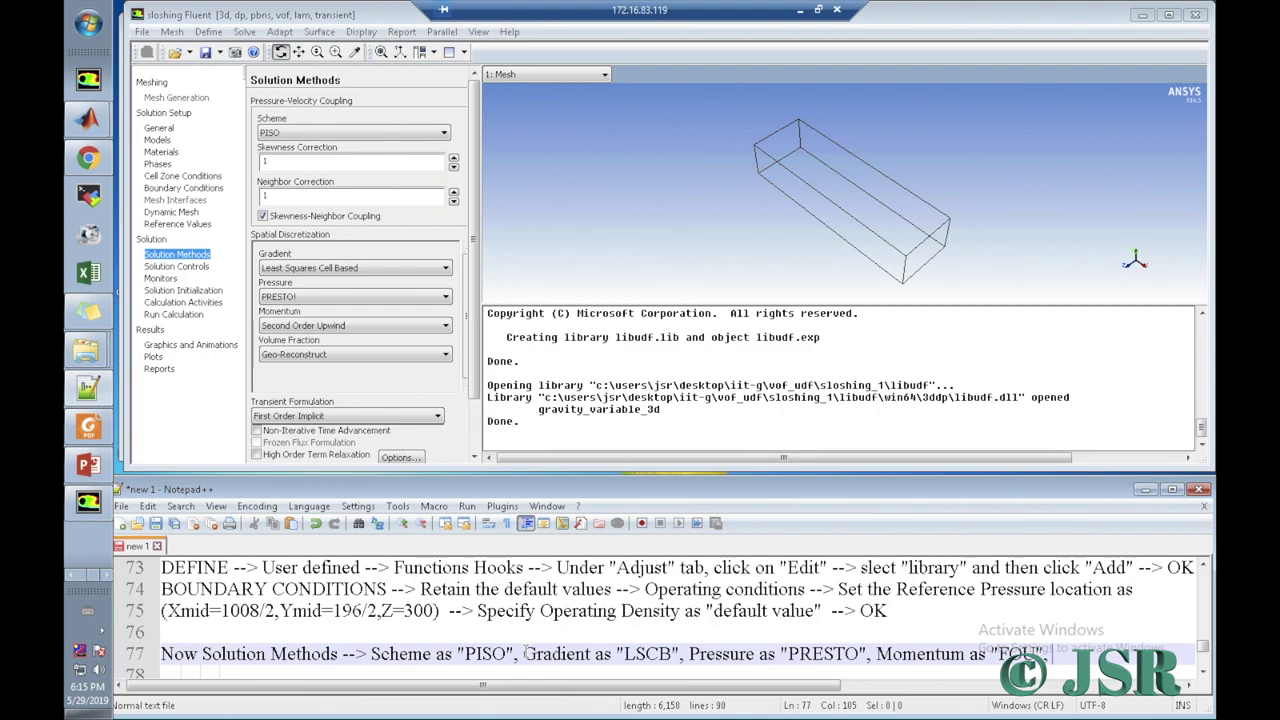
pyautogui.press('Return')
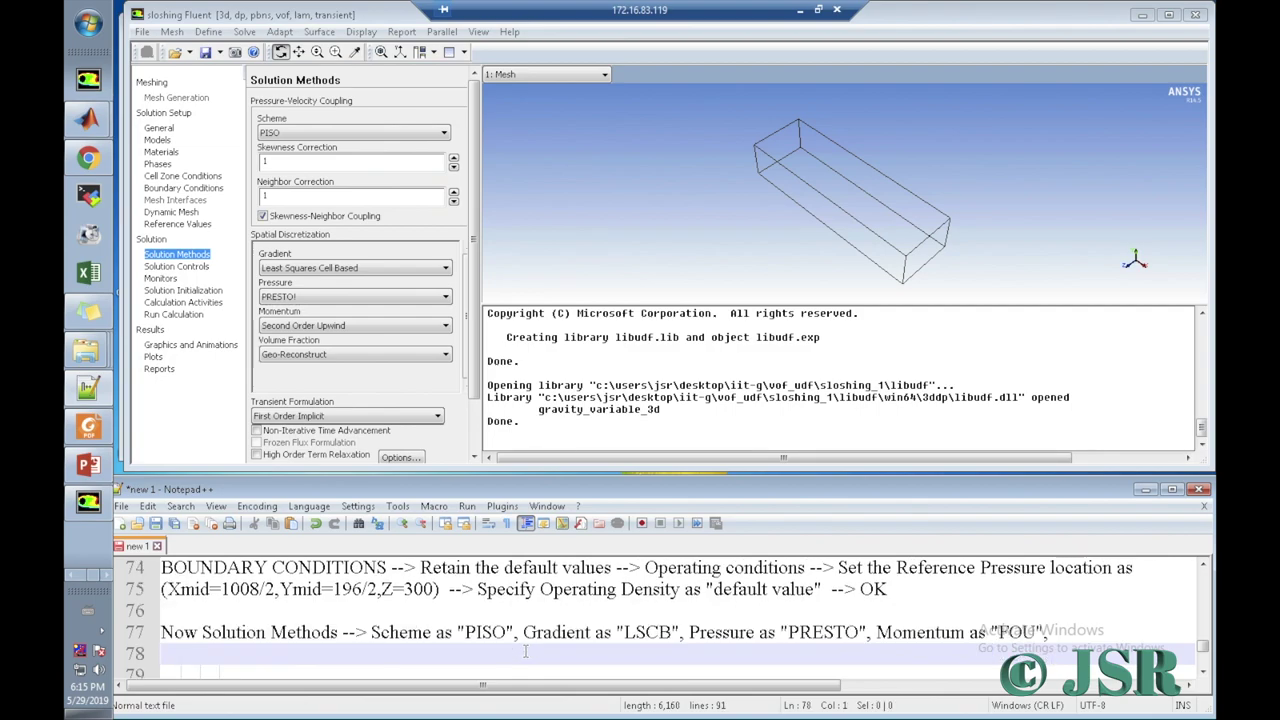
# Step: Write Volume fraction as "Geo Reconstruct", on line 78 of the notes, and set Fluent's momentum discretization to First Order Upwind
pyautogui.write('Volume ')
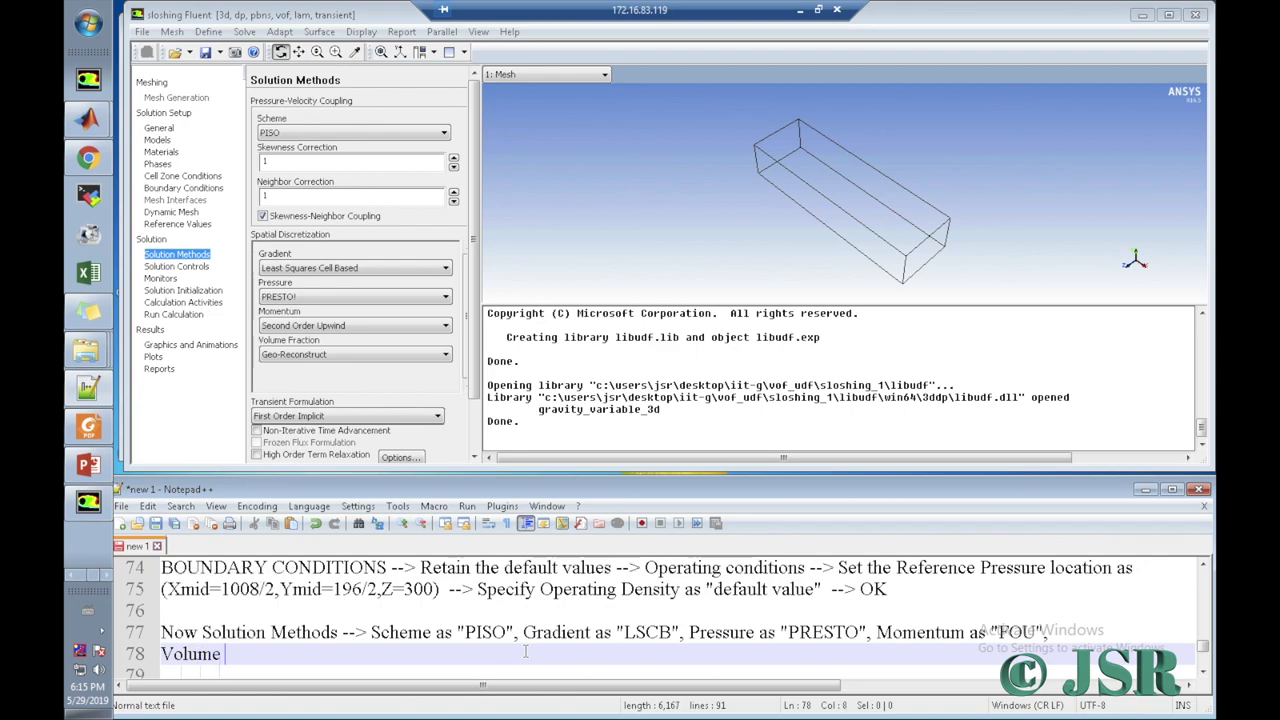
pyautogui.write('fractio')
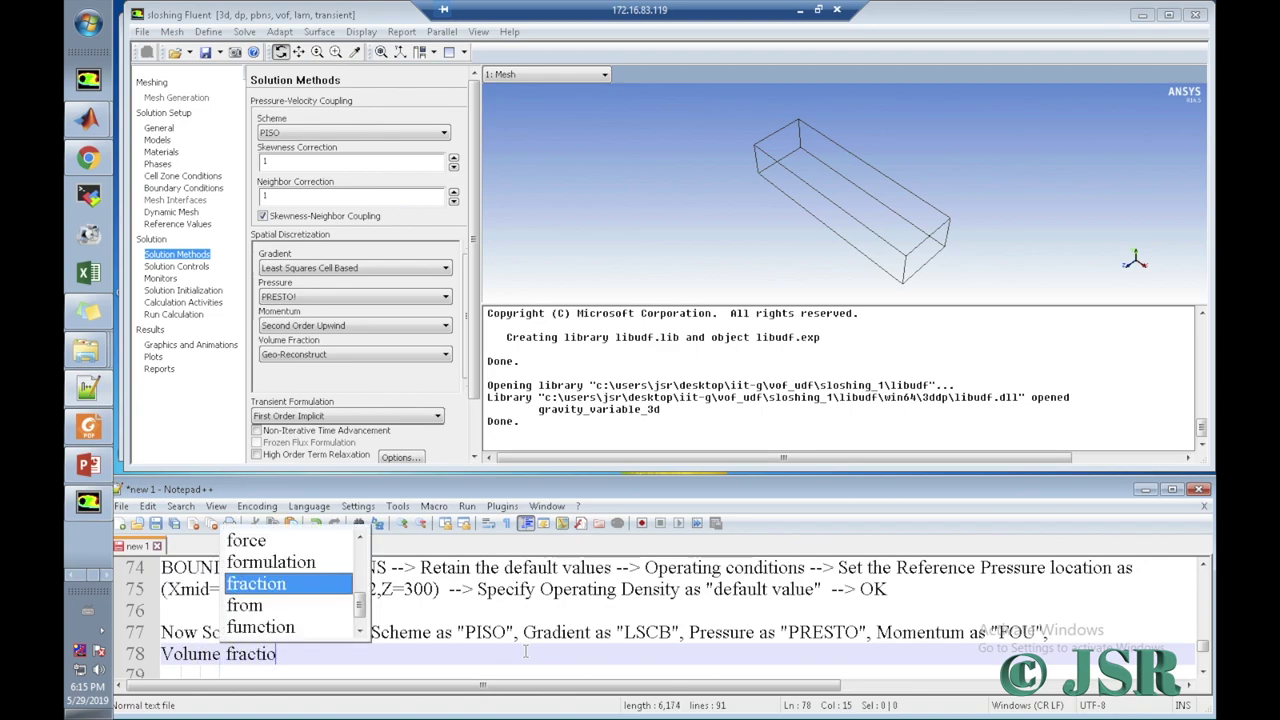
pyautogui.write('n as "Geo')
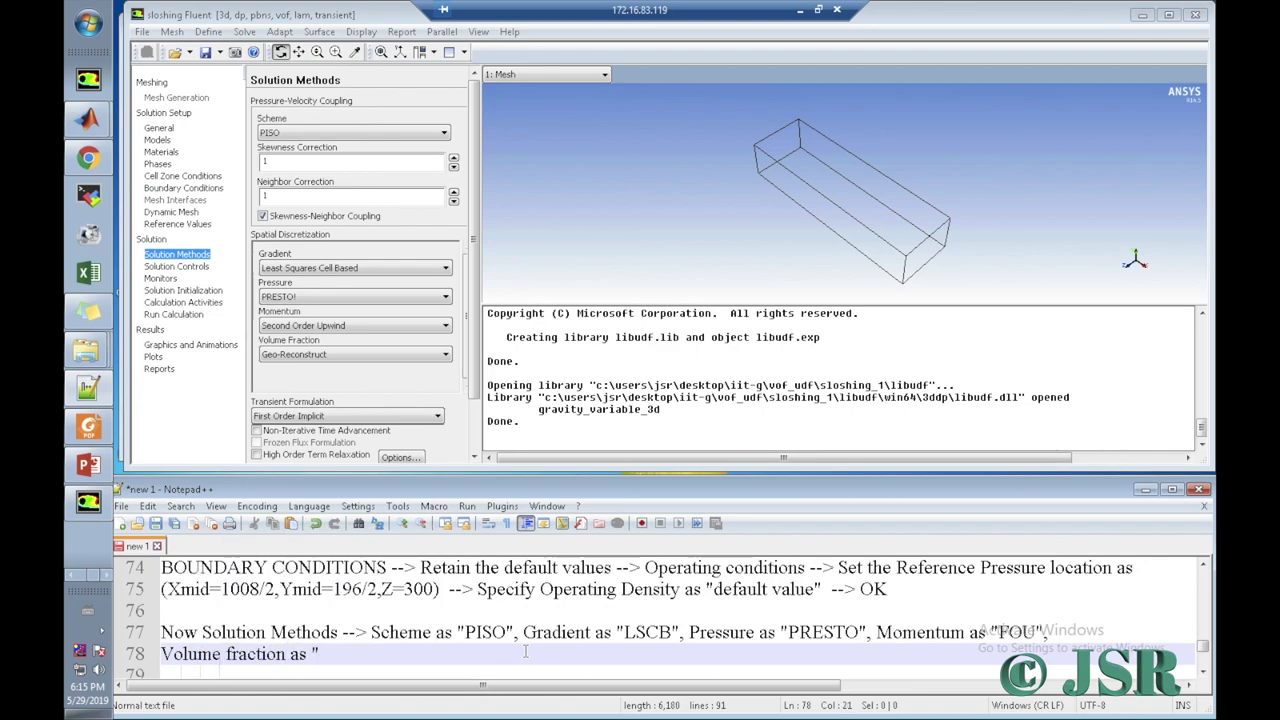
pyautogui.write(' Recon')
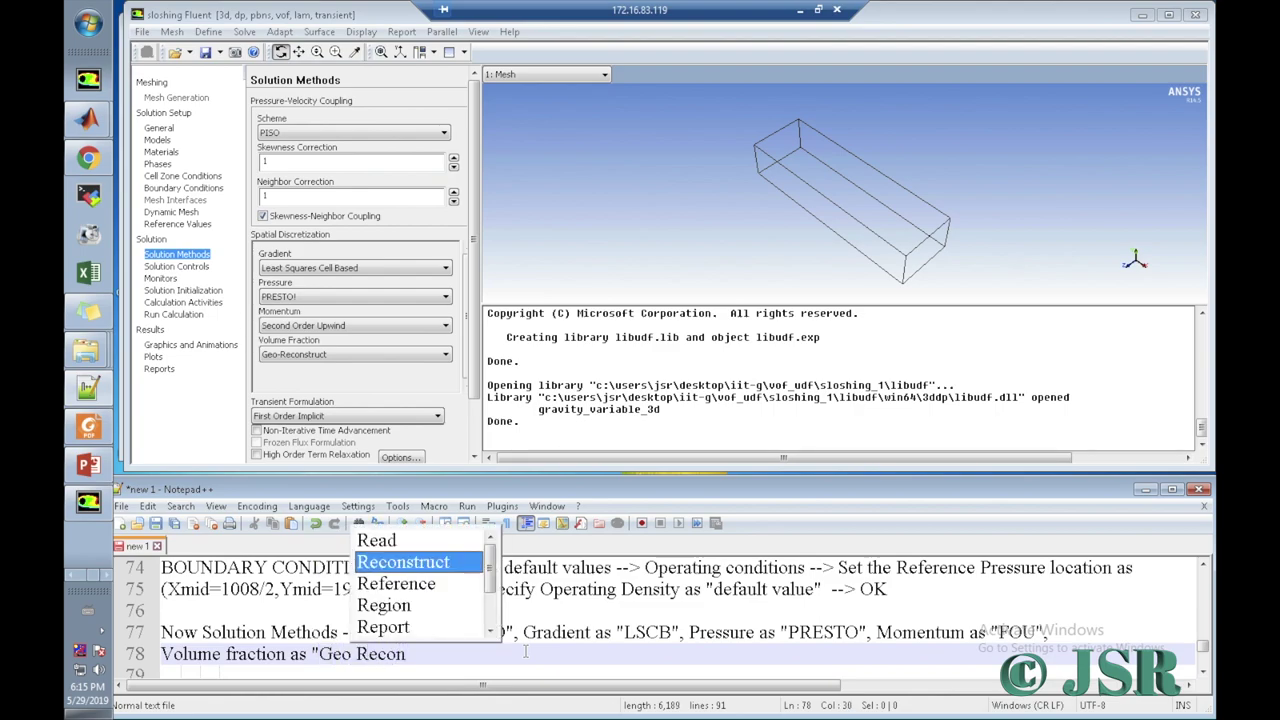
pyautogui.write('struct",')
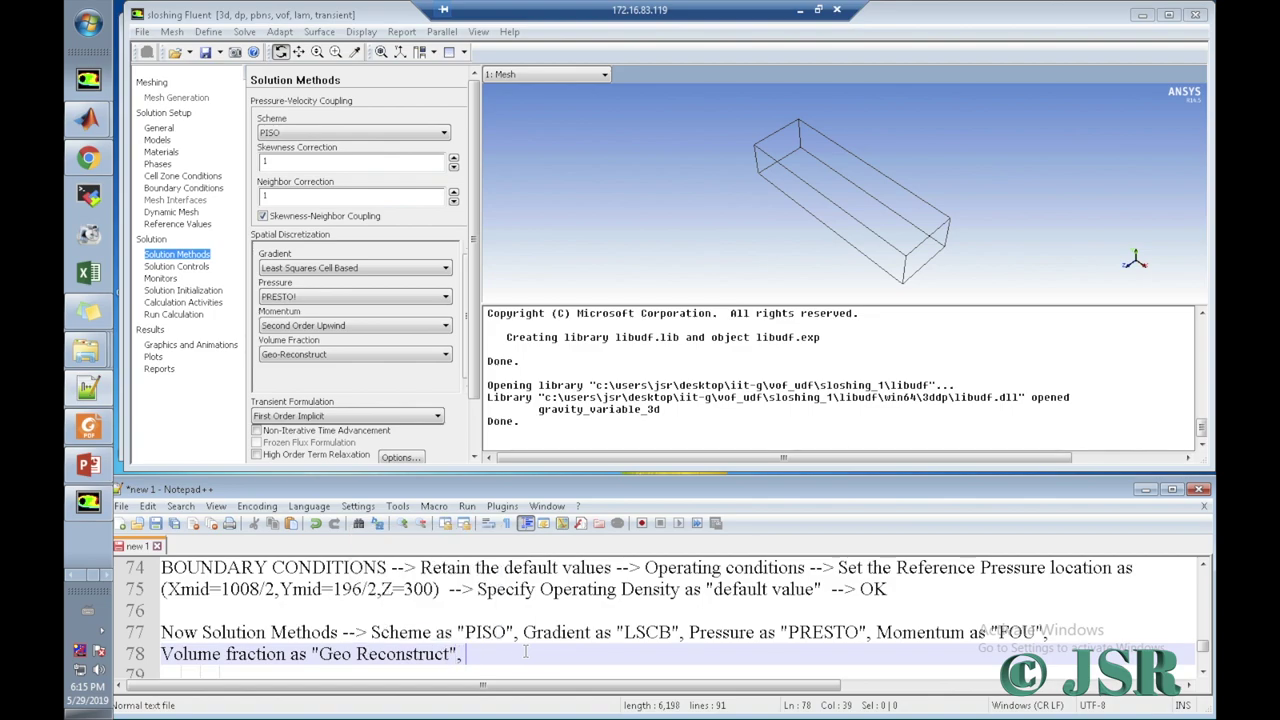
pyautogui.click(303, 327)
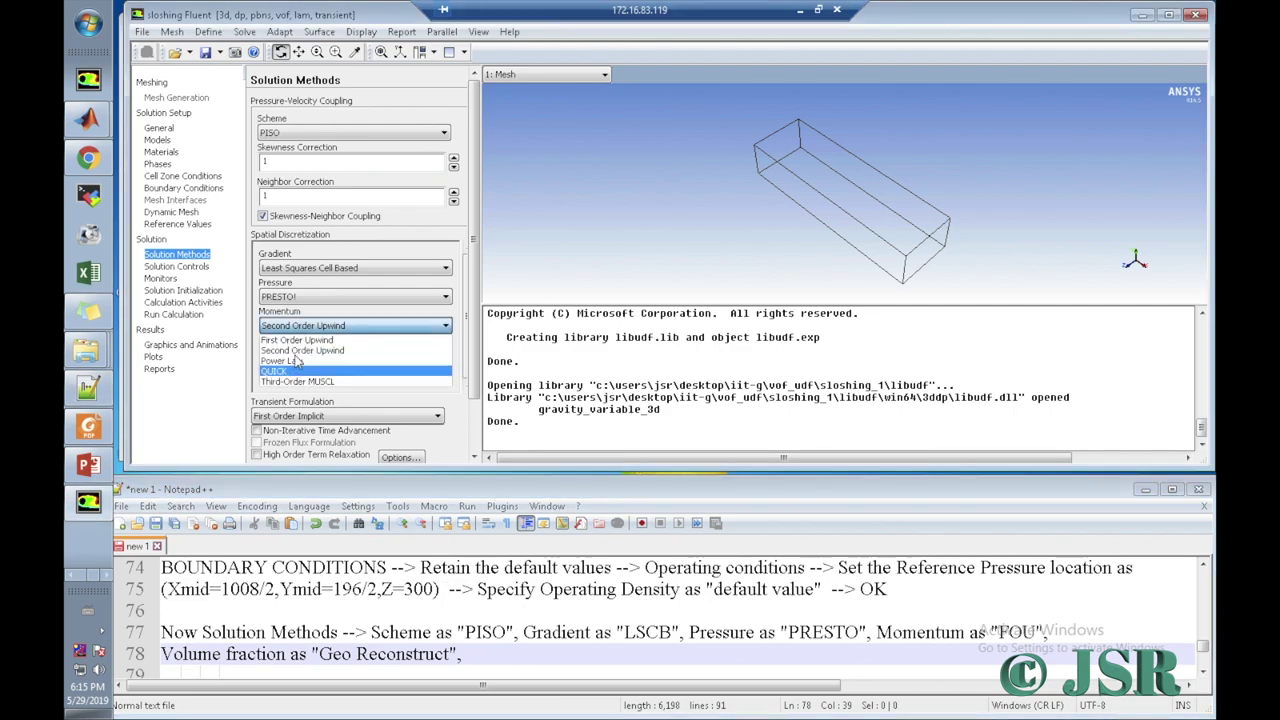
pyautogui.click(297, 342)
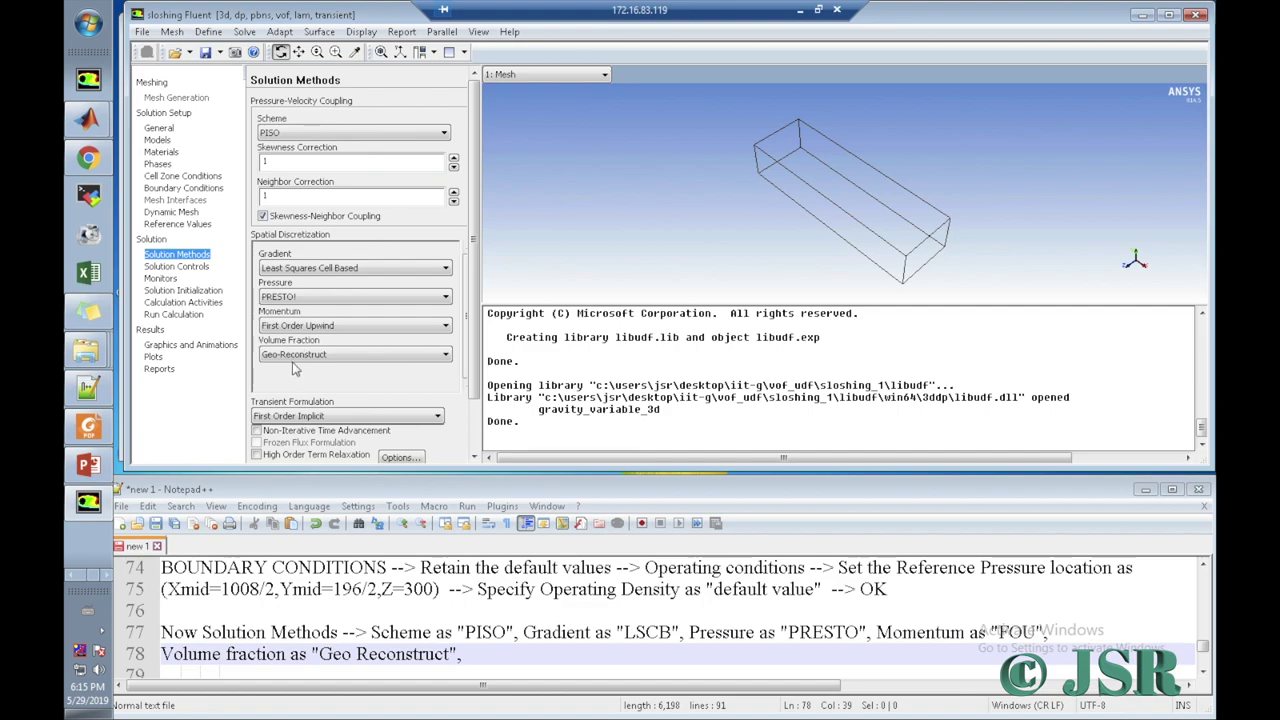
# Step: Append check "Non-Iterative Time advancements to line 78 of the notes
pyautogui.click(483, 652)
pyautogui.write('check')
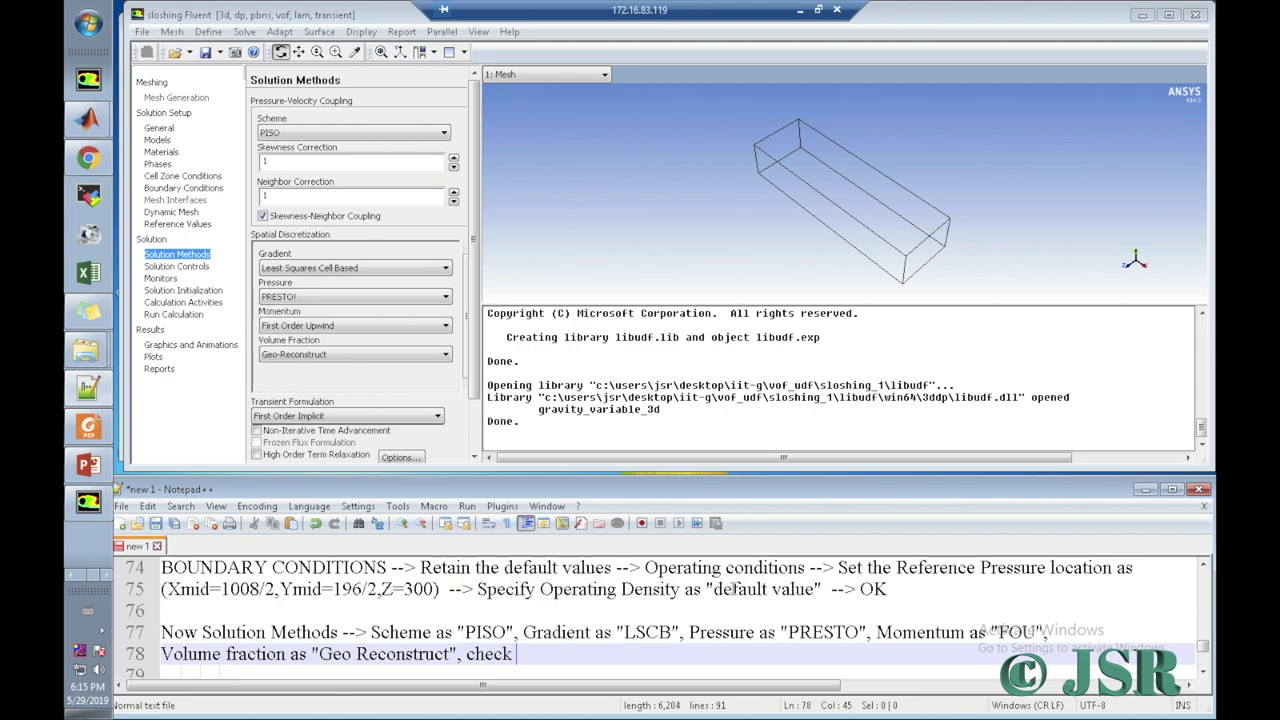
pyautogui.write(' "No')
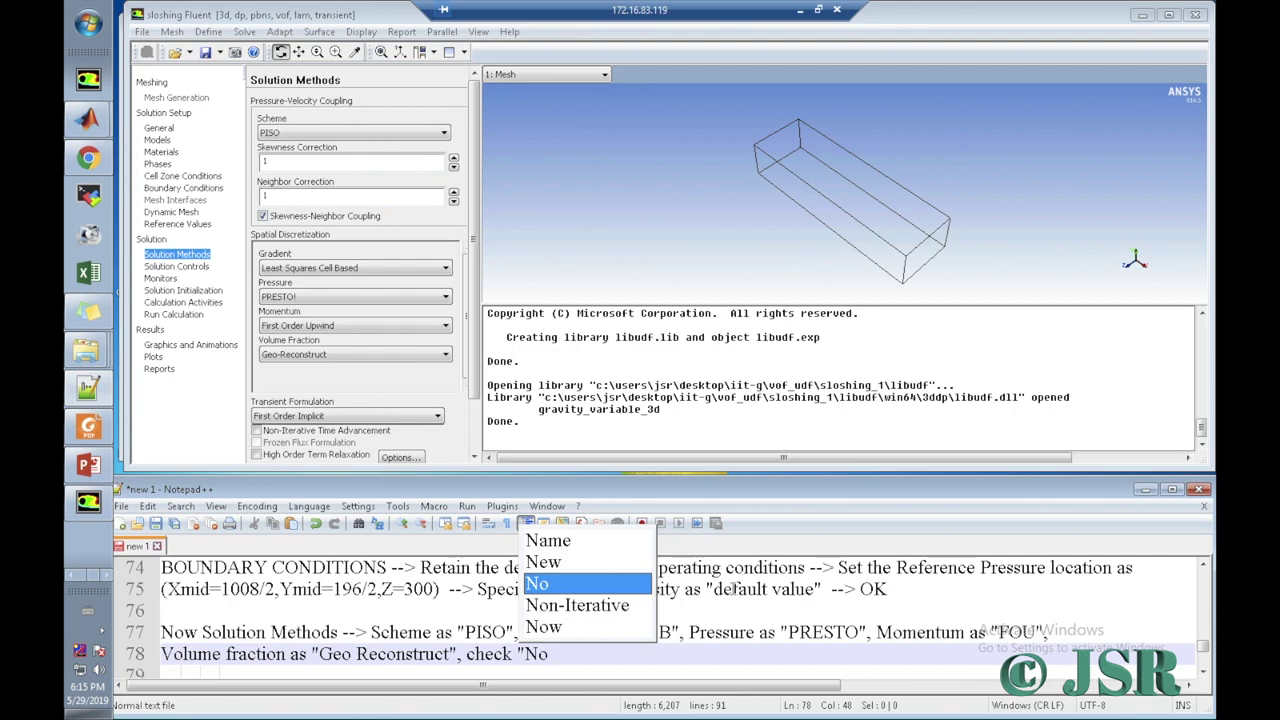
pyautogui.write('n-I')
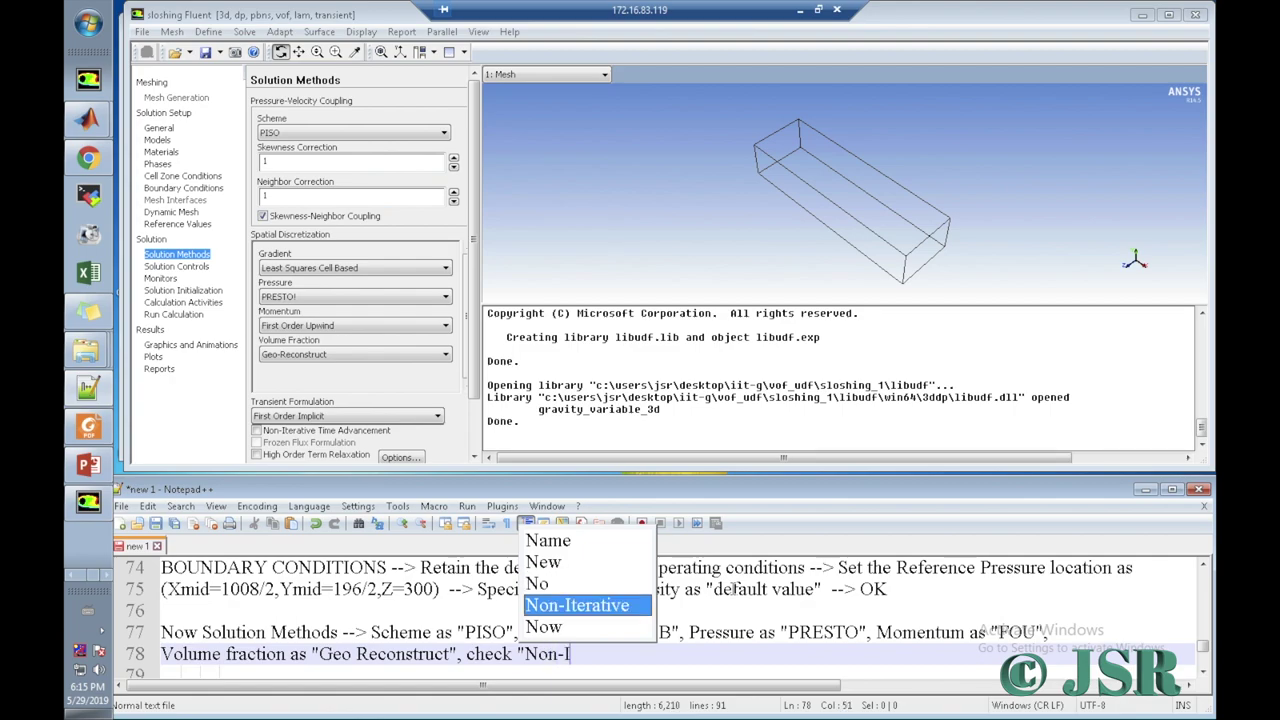
pyautogui.write('terative ')
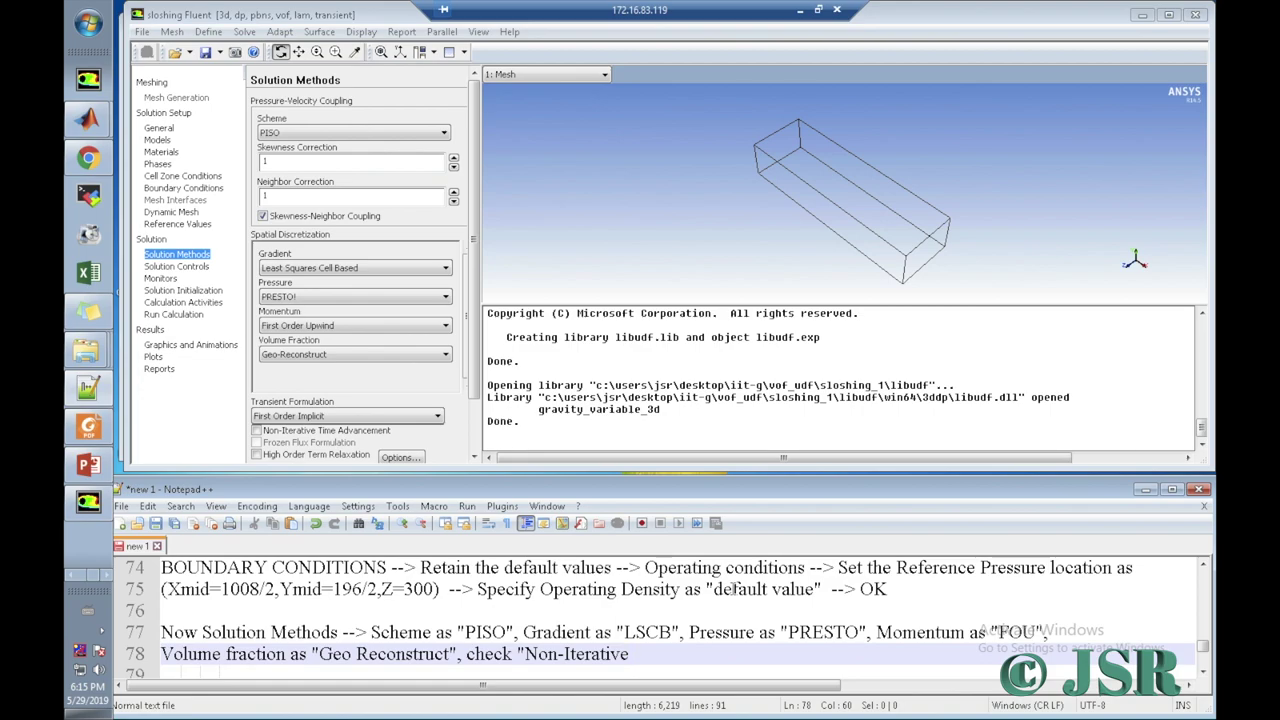
pyautogui.write('Time advan')
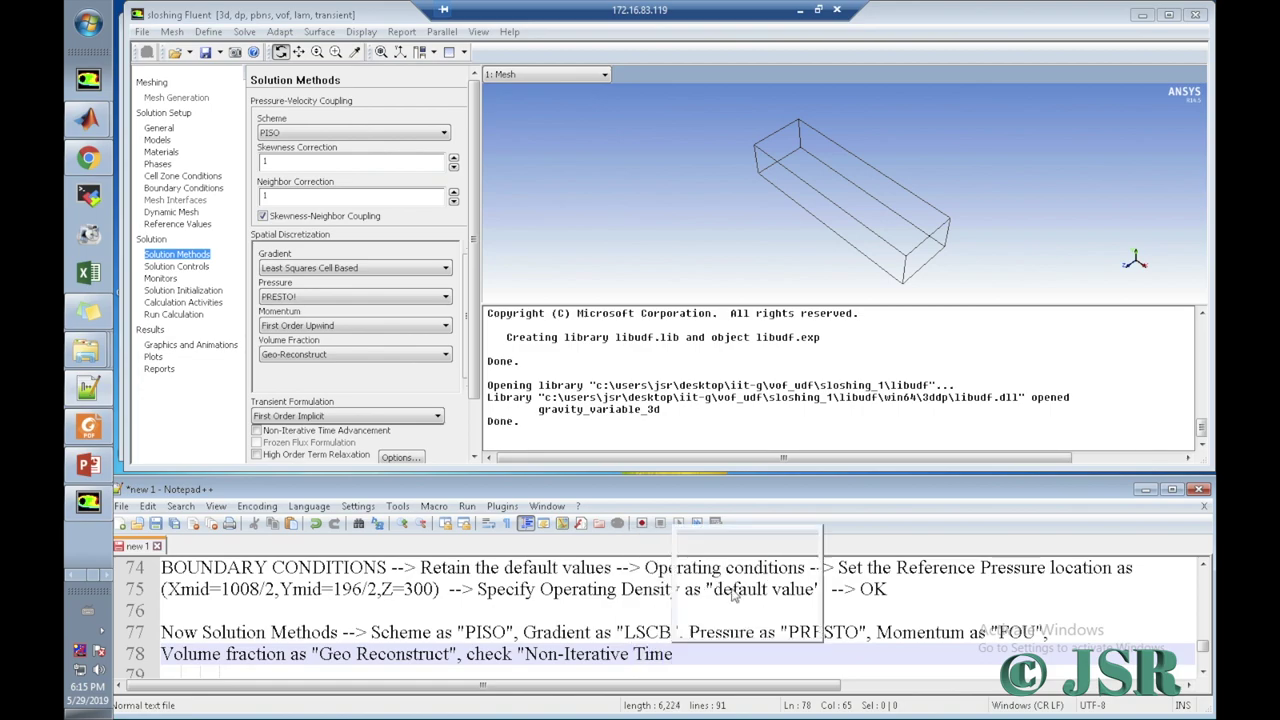
pyautogui.write('cements')
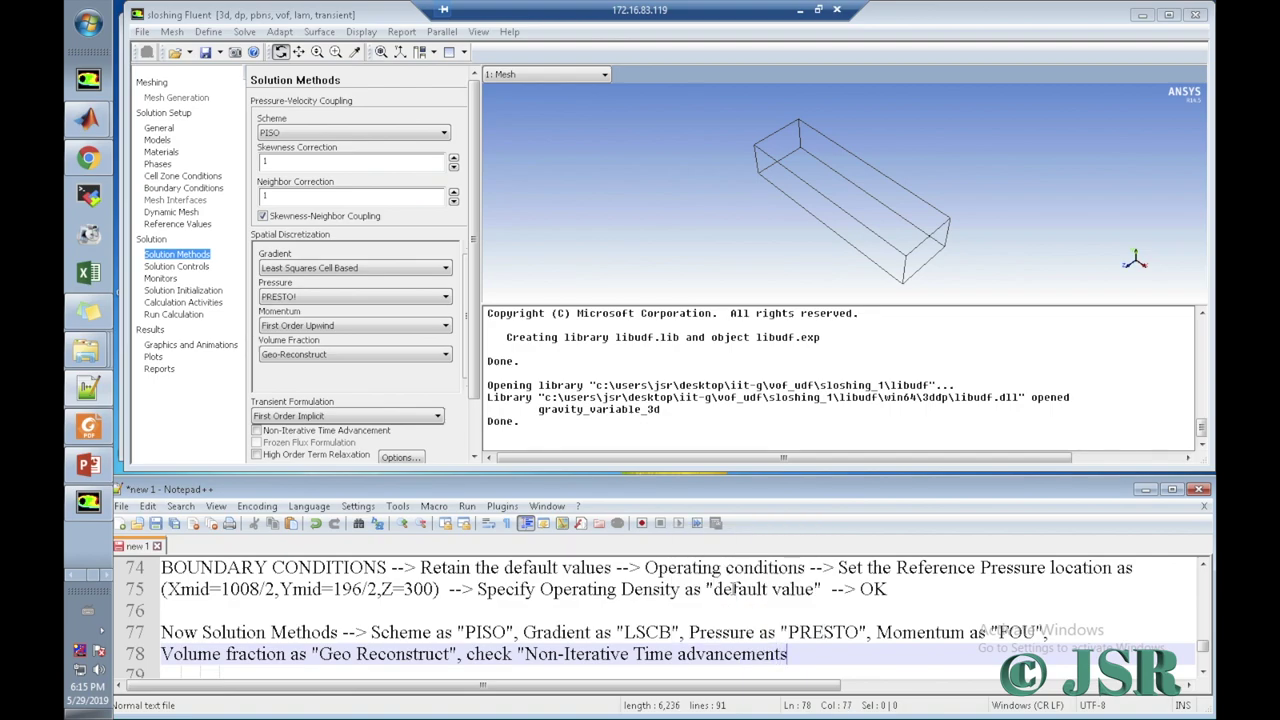
# Step: Enable Non-Iterative Time Advancement in Fluent's solution methods, and start a new line 79 in the notes
pyautogui.click(257, 431)
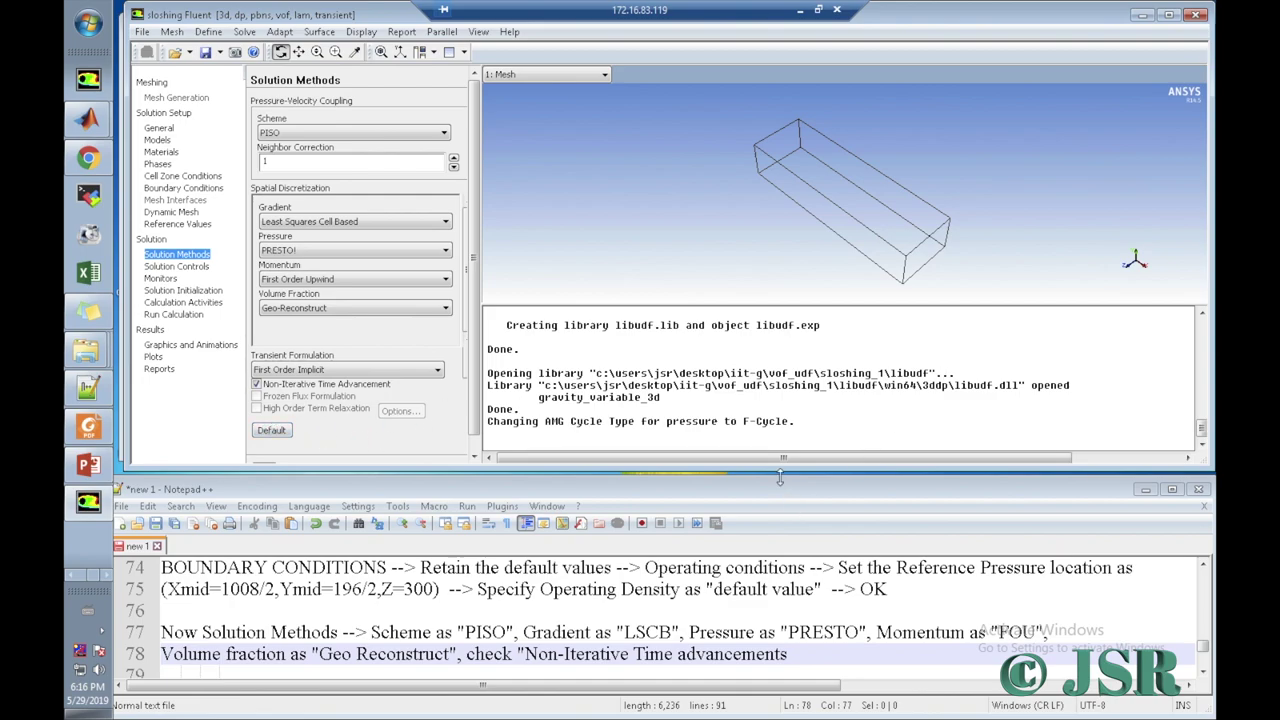
pyautogui.click(476, 428)
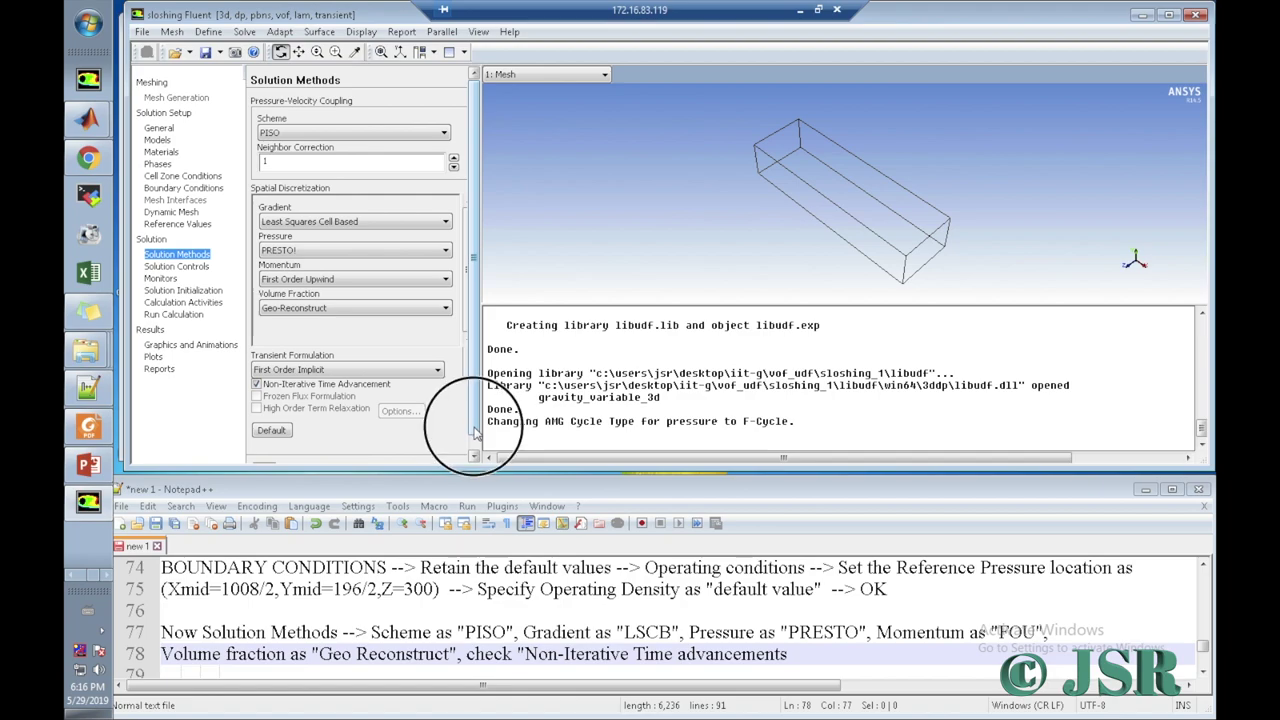
pyautogui.click(822, 657)
pyautogui.press('Return')
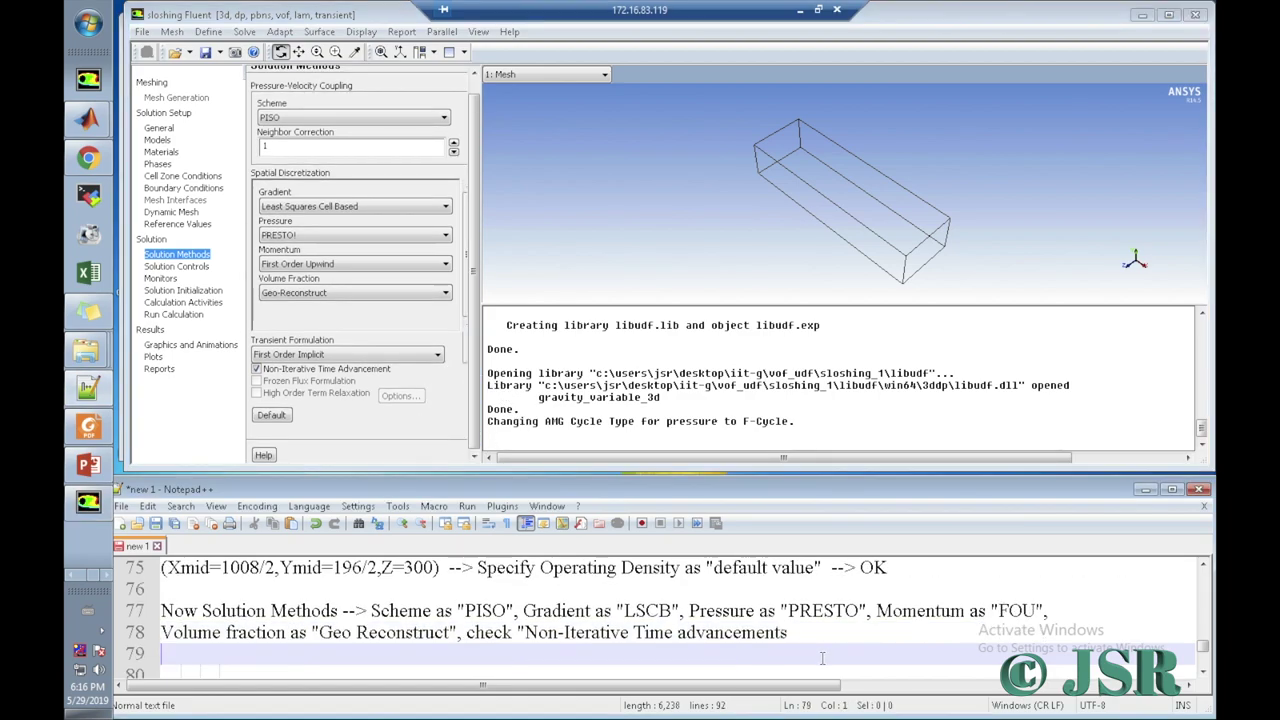
# Step: Check Fluent's Solution Controls, return to Solution Methods, and write Next, SOLUTION CONTROL --> on line 79 of the notes
pyautogui.click(180, 267)
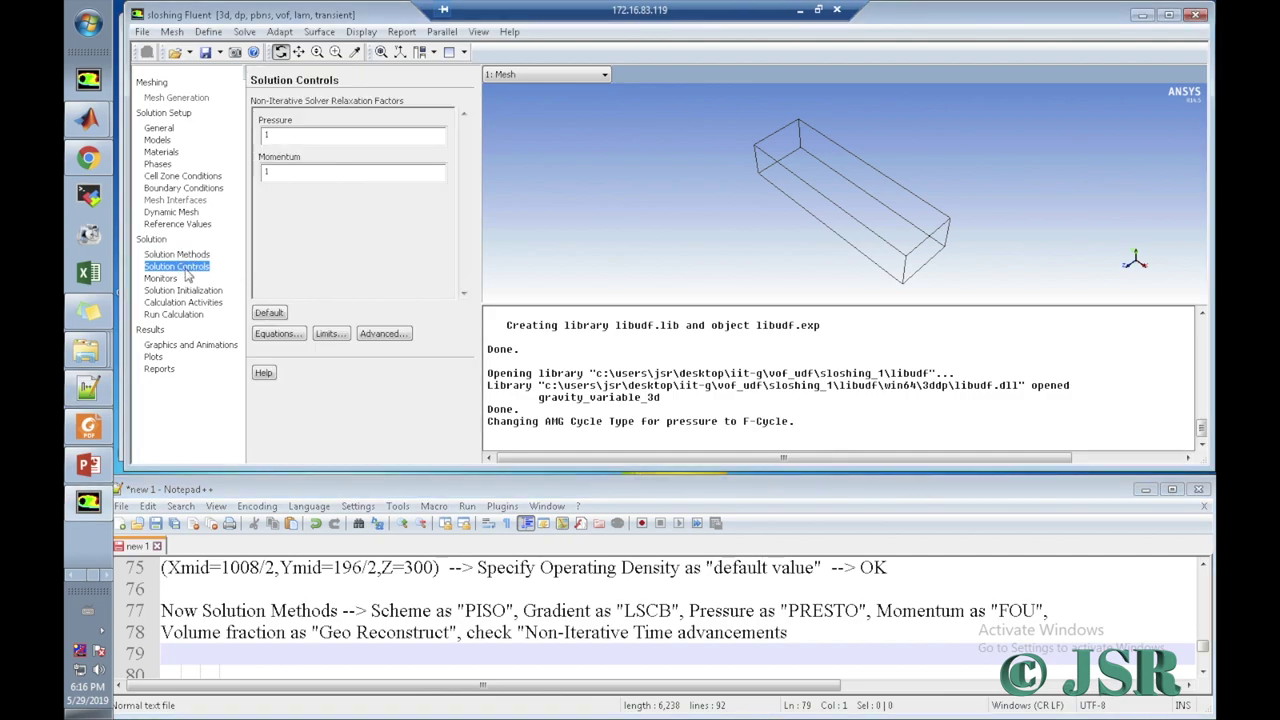
pyautogui.click(183, 256)
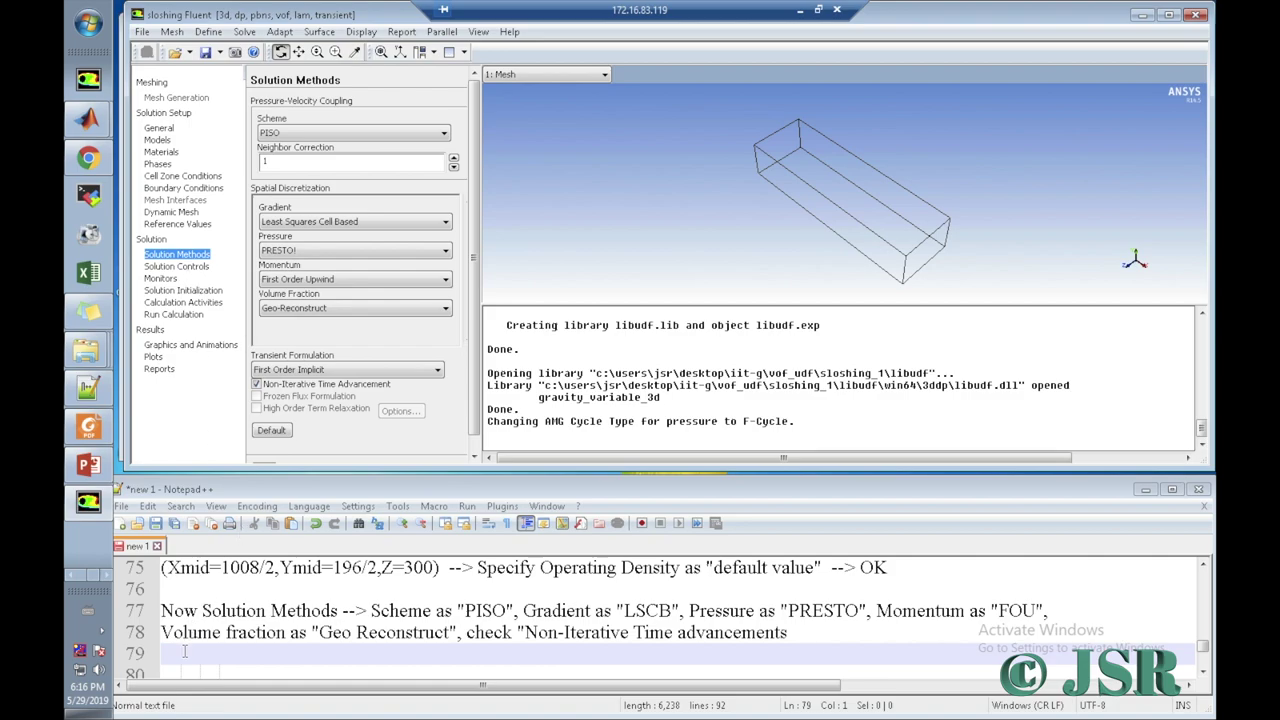
pyautogui.click(184, 651)
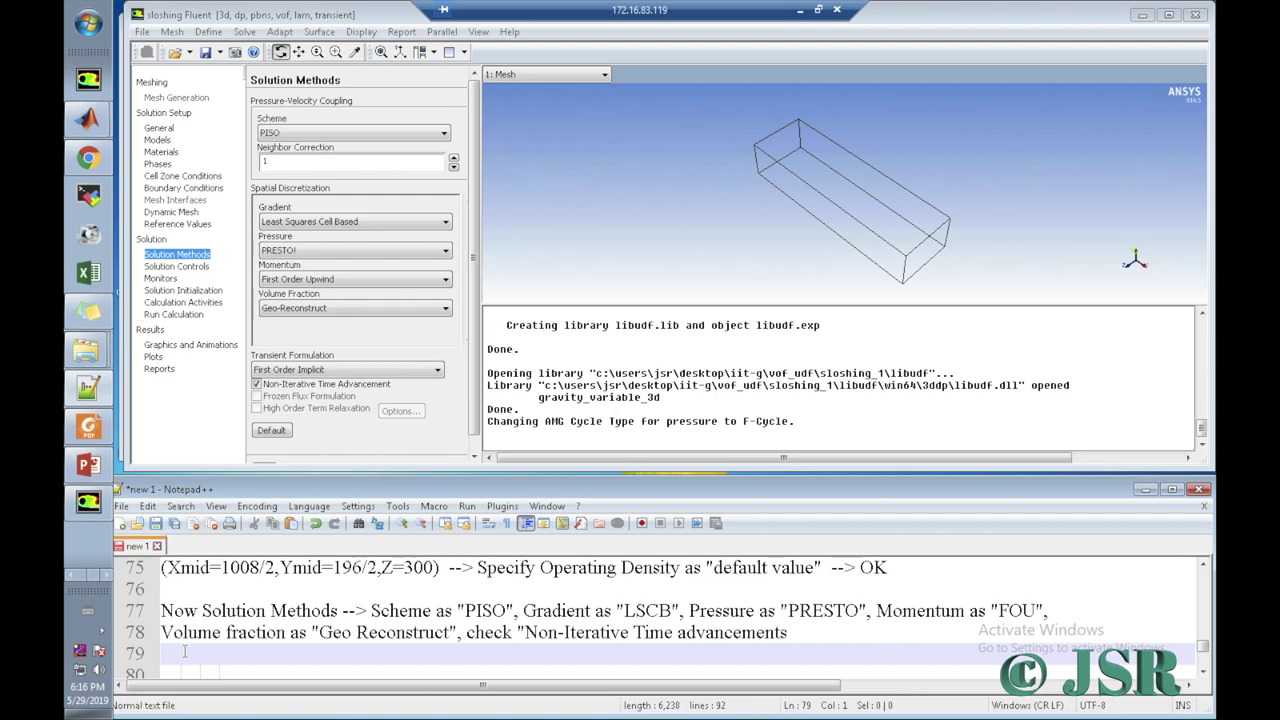
pyautogui.write('Next, So')
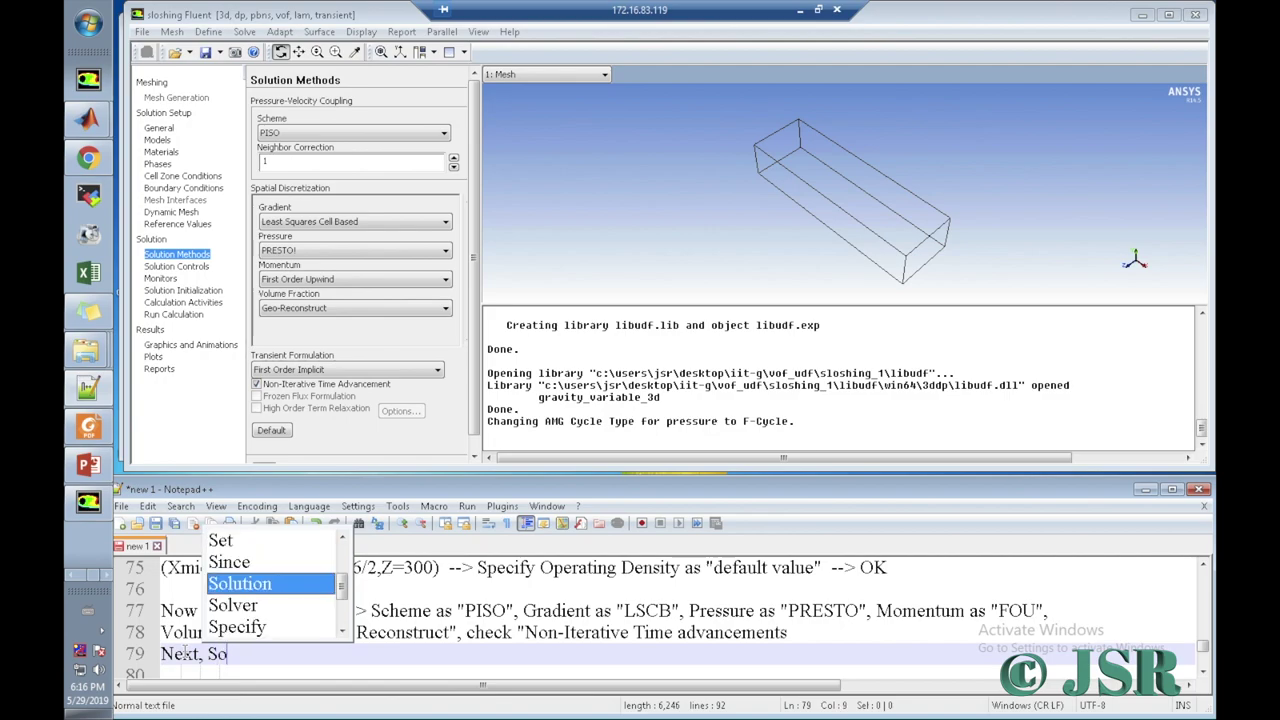
pyautogui.press('BackSpace')
pyautogui.write('OLUTION CONTROL -->')
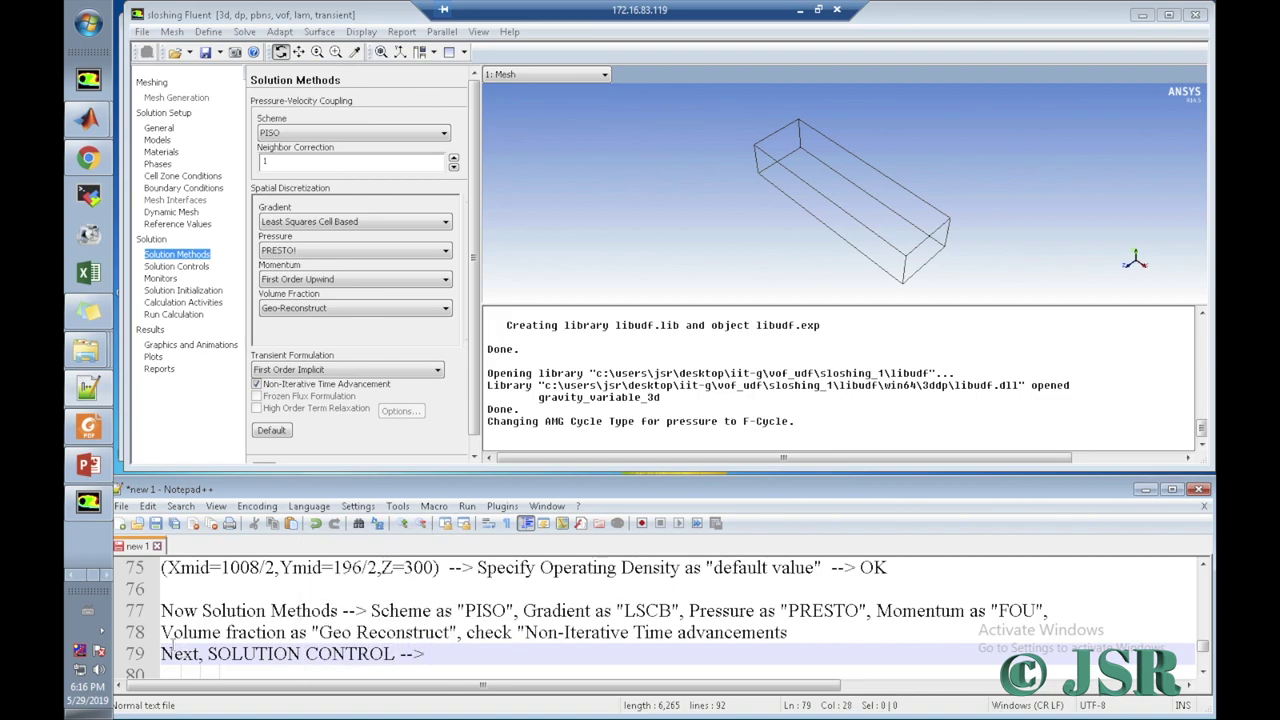
# Step: Open Fluent's Solution Controls, and complete line 79 of the notes as Next, SOLUTION CONTROLS --> Retain the Default values, followed by a new line
pyautogui.click(190, 268)
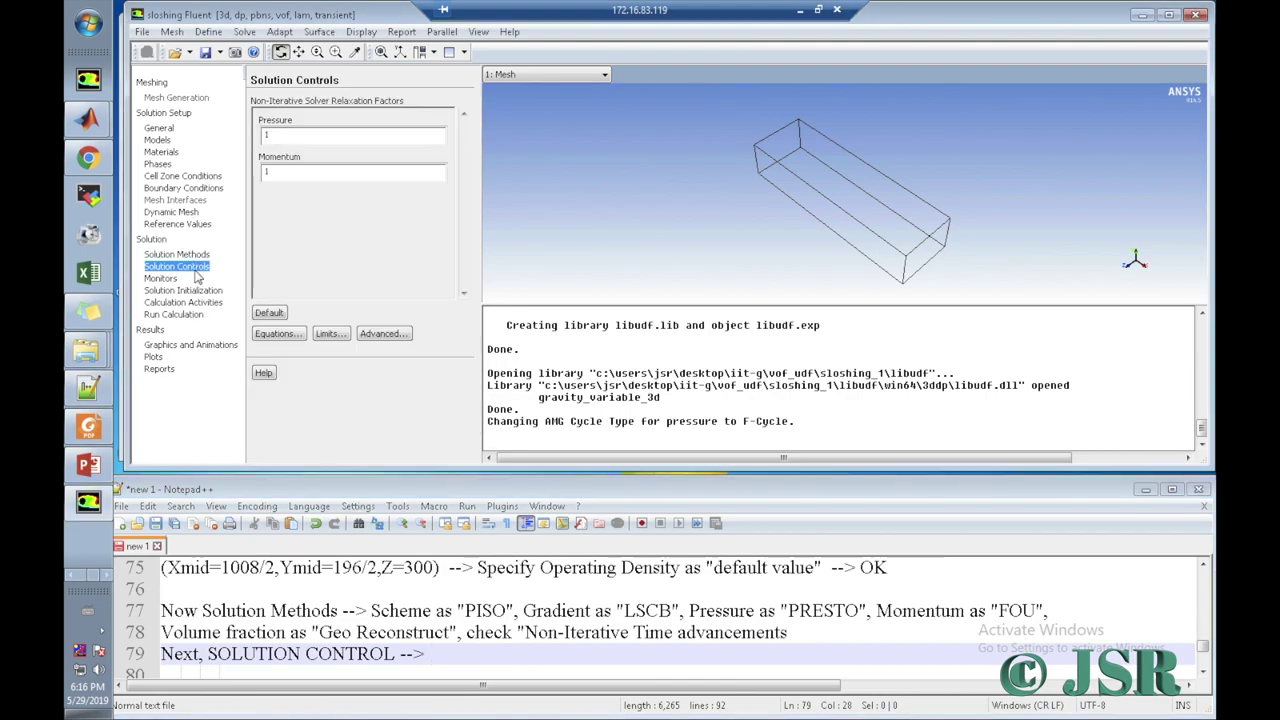
pyautogui.click(405, 653)
pyautogui.write('S')
pyautogui.click(455, 653)
pyautogui.write('Retain')
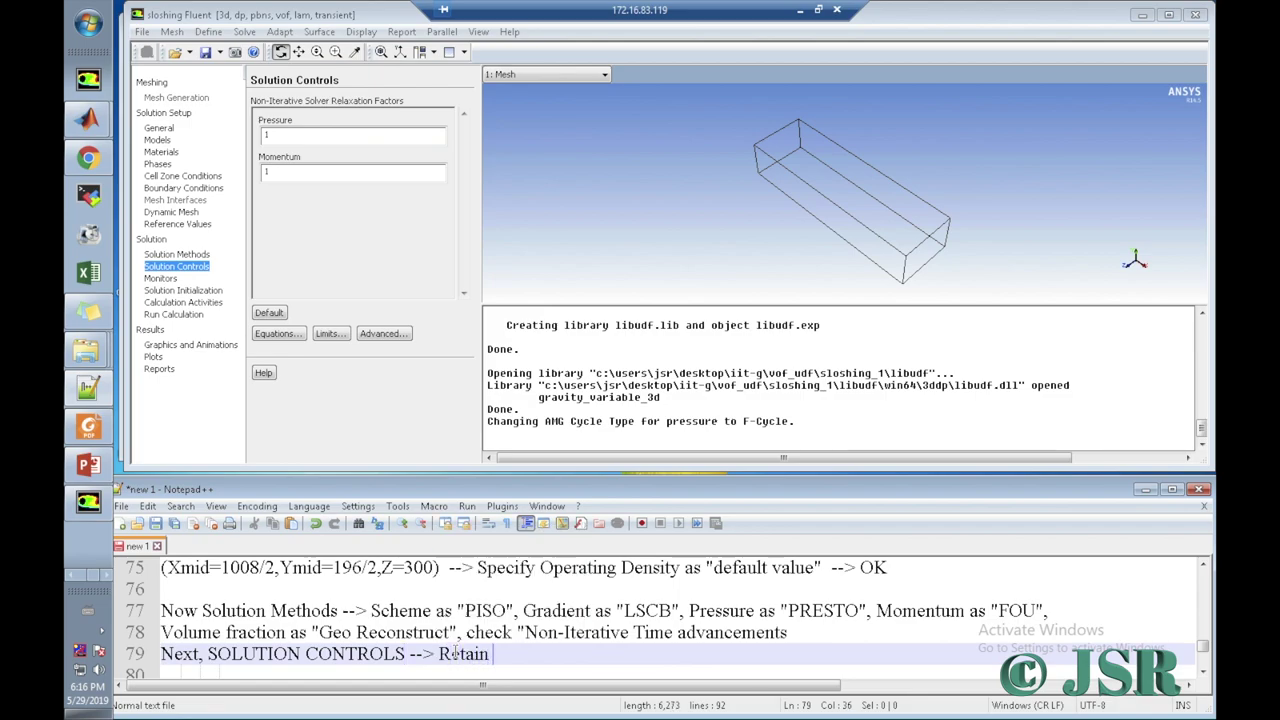
pyautogui.write(' the Defau')
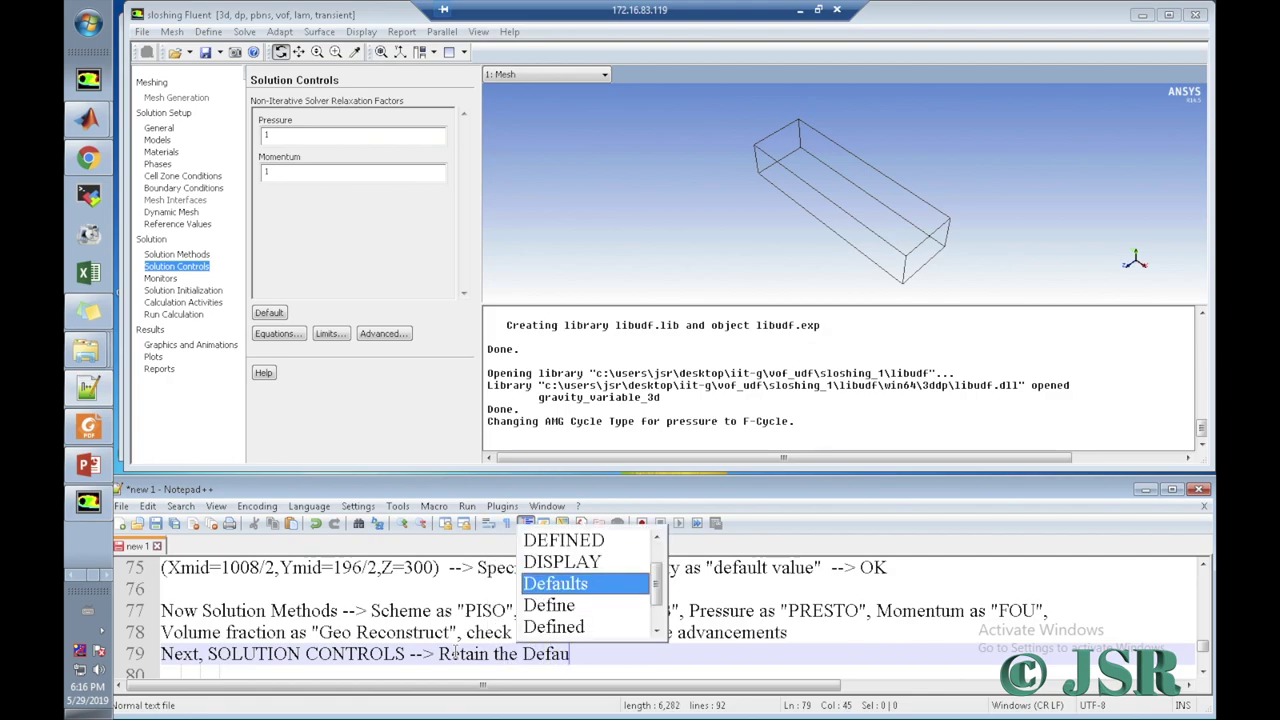
pyautogui.write('lt values')
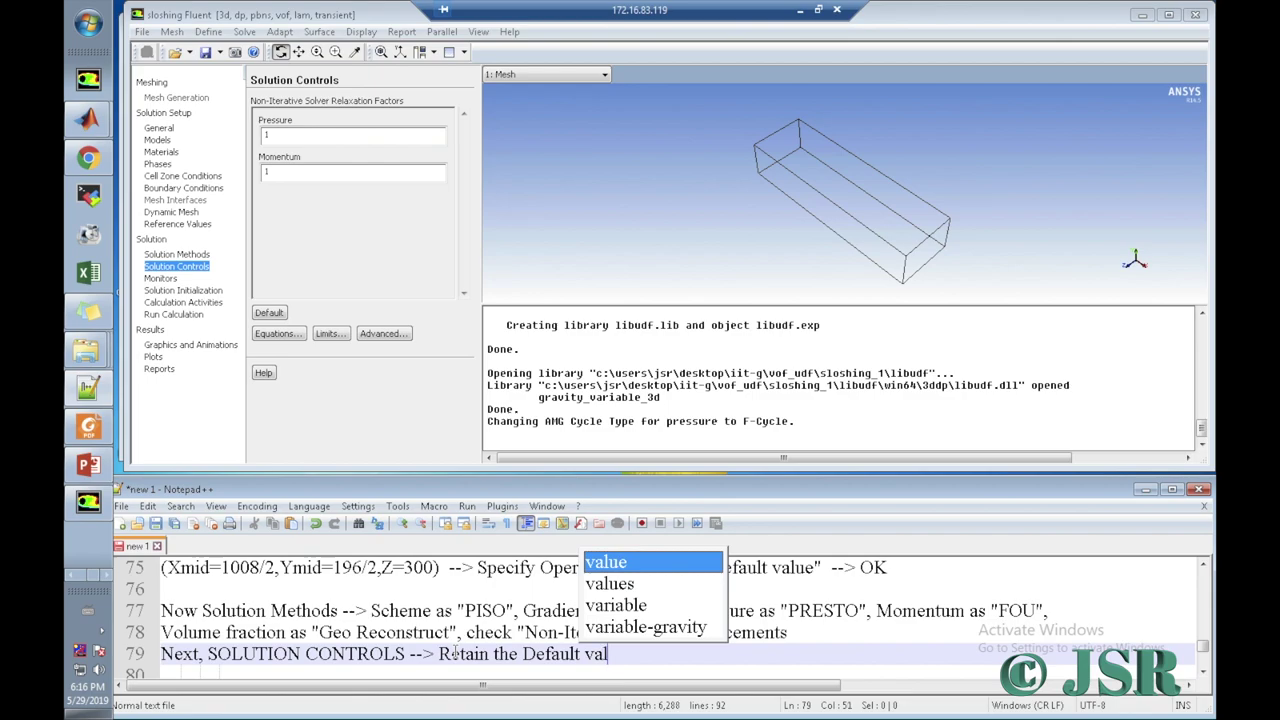
pyautogui.press('Return')
pyautogui.press('Return')
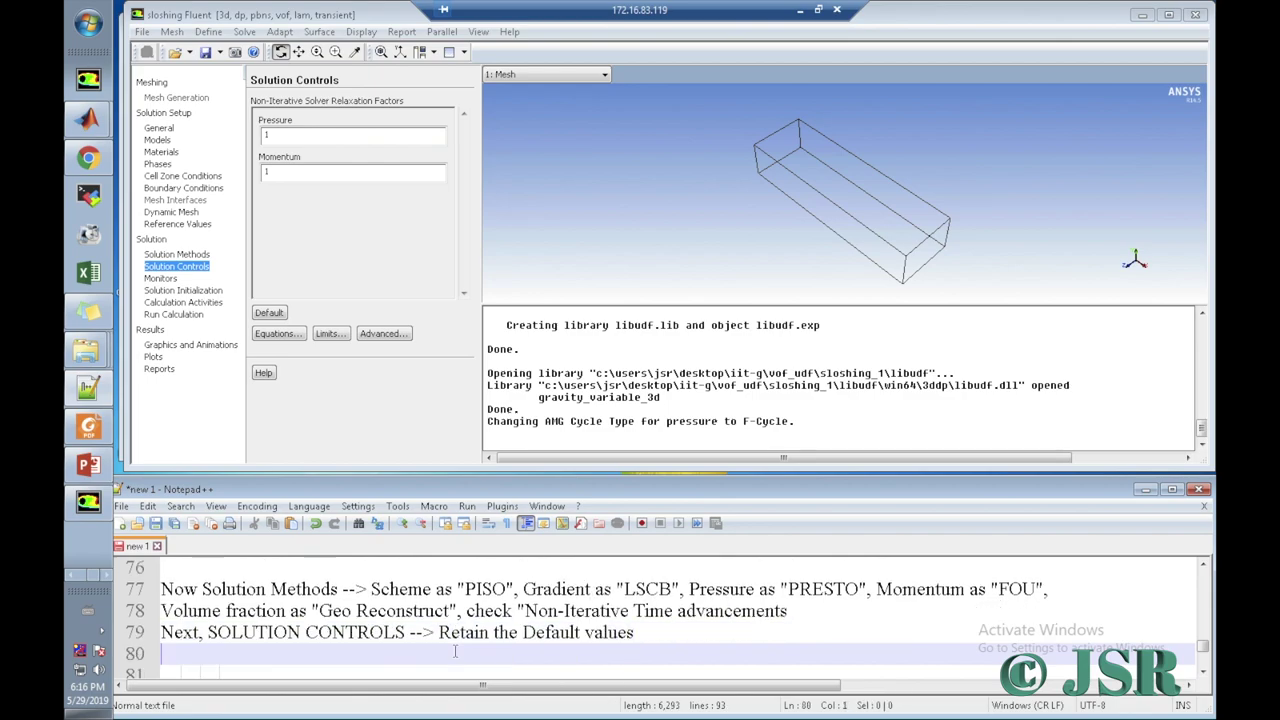
# Step: Open Fluent's Monitors settings, and write MONITORS --> on line 80 of the notes
pyautogui.click(162, 278)
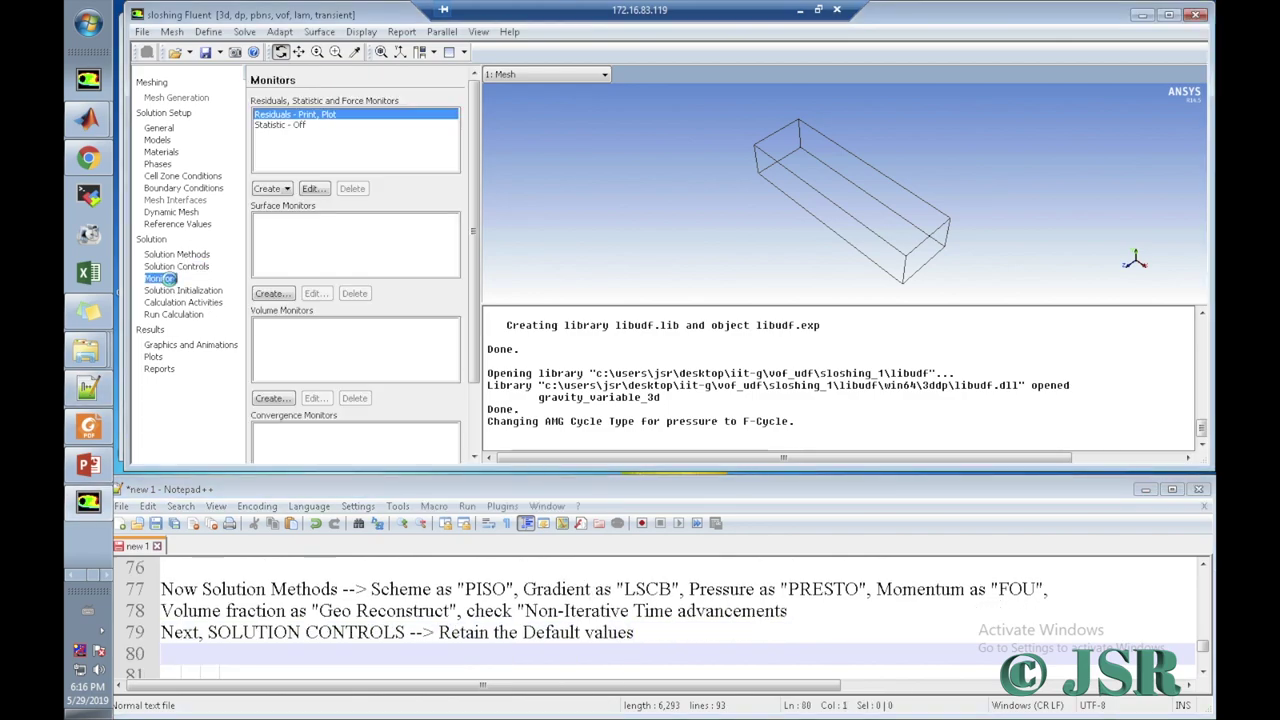
pyautogui.click(331, 661)
pyautogui.write('Mo')
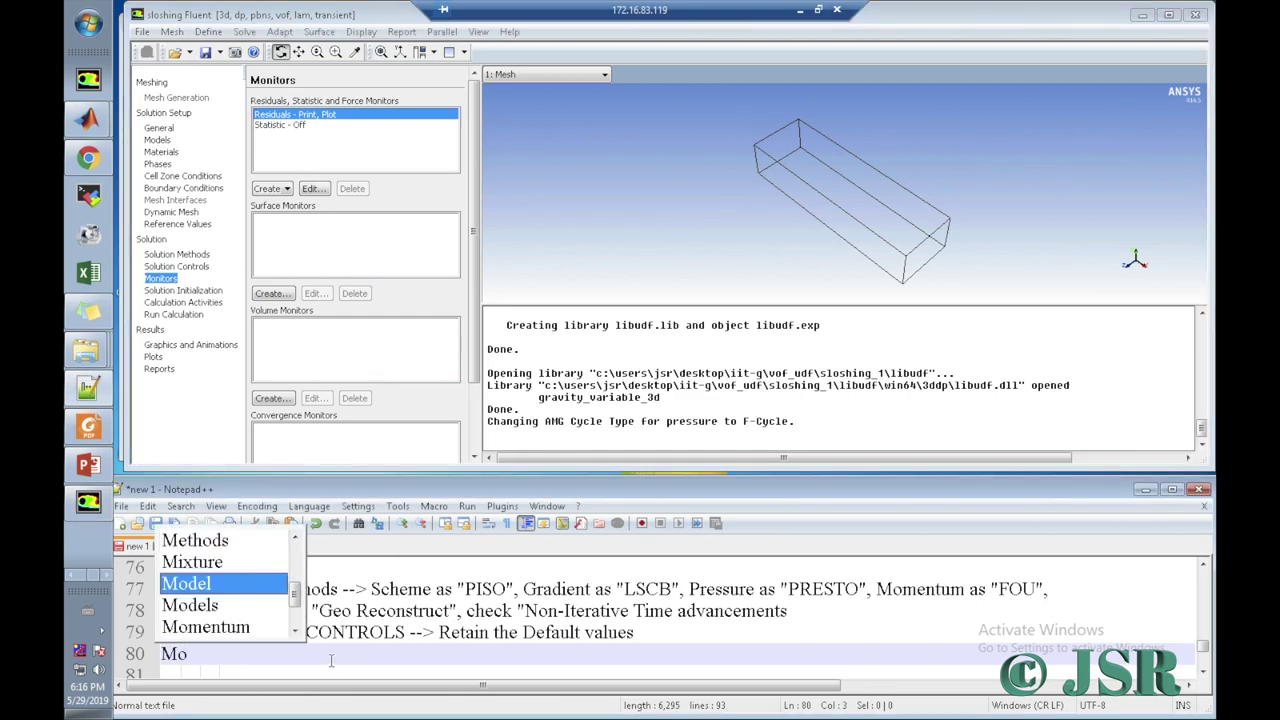
pyautogui.press('BackSpace')
pyautogui.write('ONI')
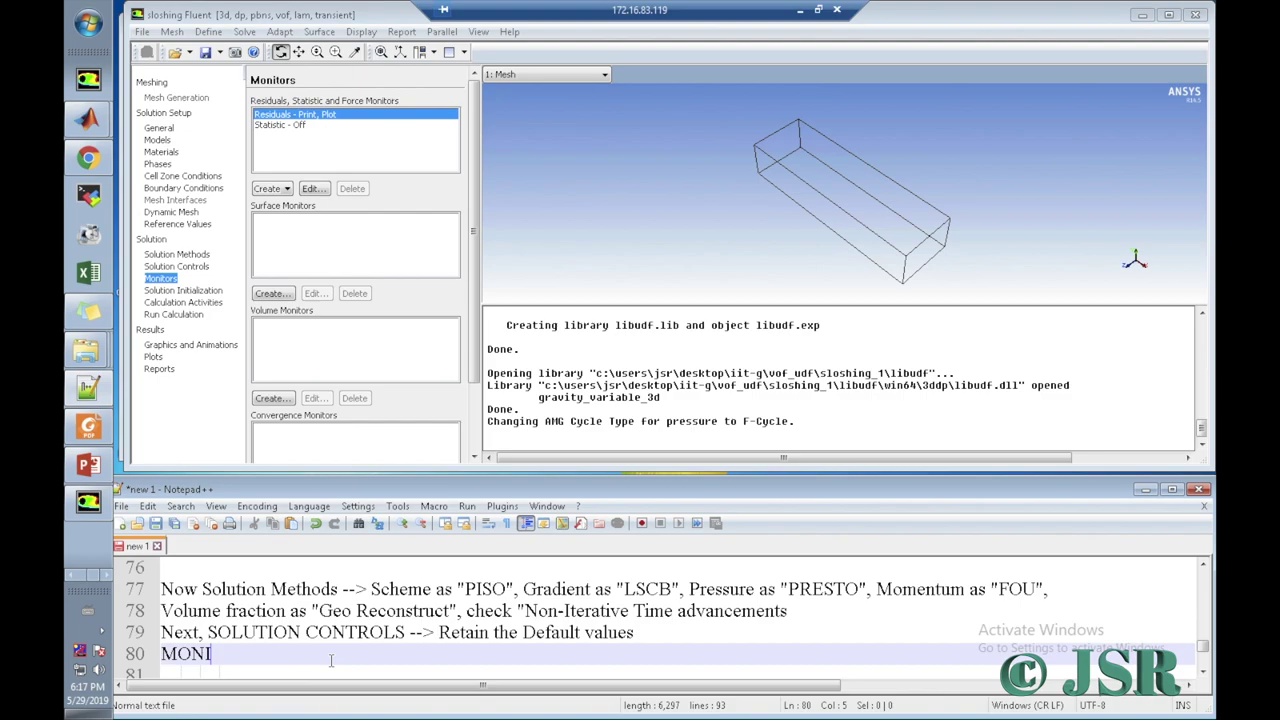
pyautogui.write('ORS')
pyautogui.write('T')
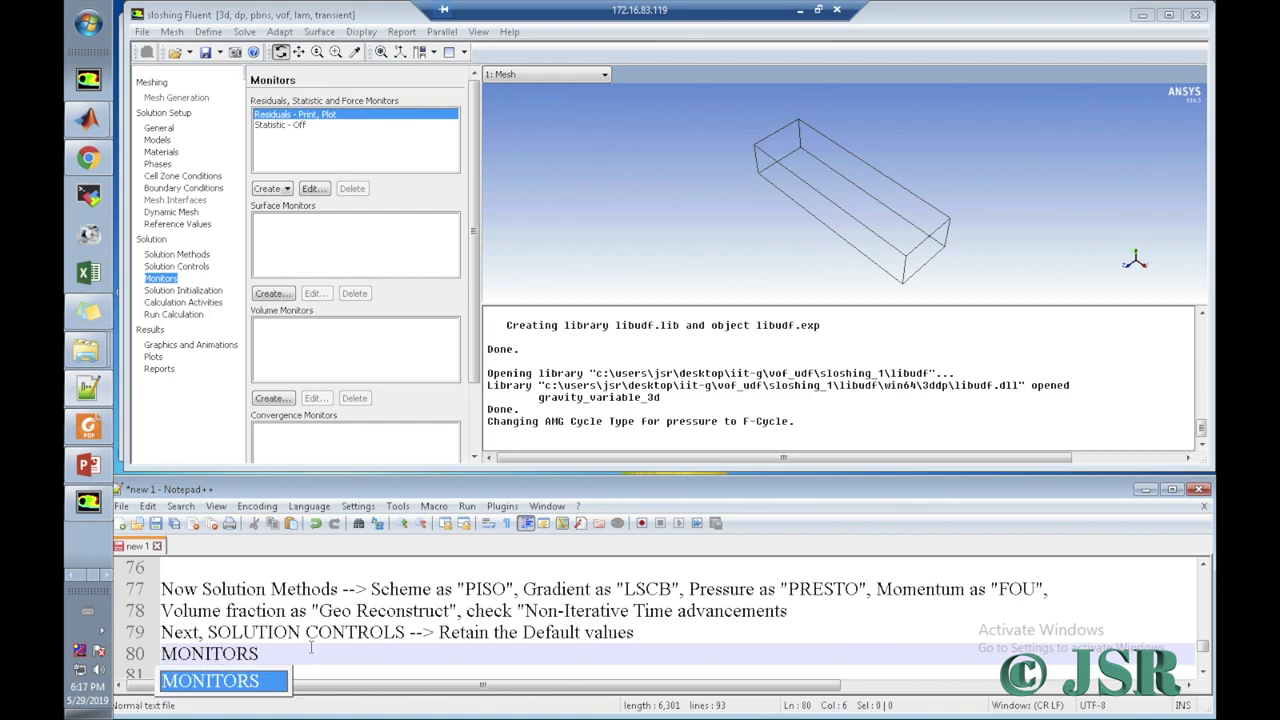
pyautogui.click(311, 648)
pyautogui.write('-->')
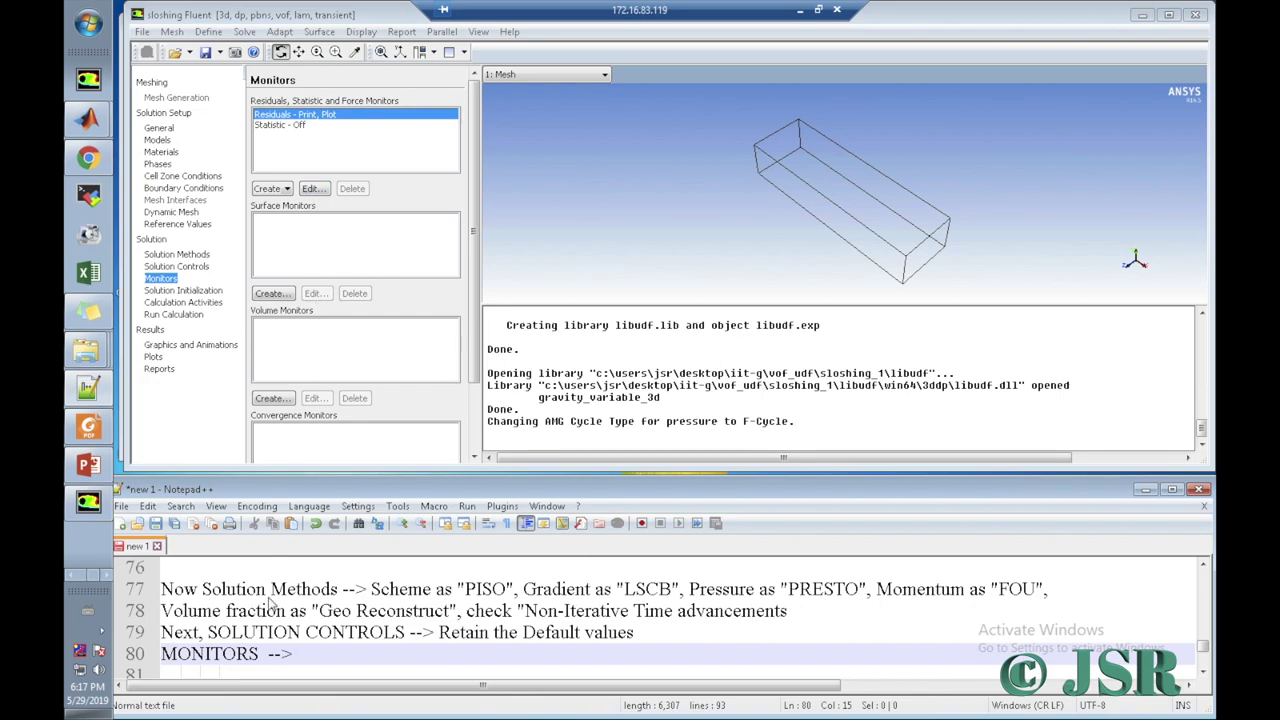
# Step: Append Residuals --> Edit --> Check "Plot" to line 80 of the notes, and accept Fluent's residual monitor settings with Plot enabled
pyautogui.write(' Residuals --> ')
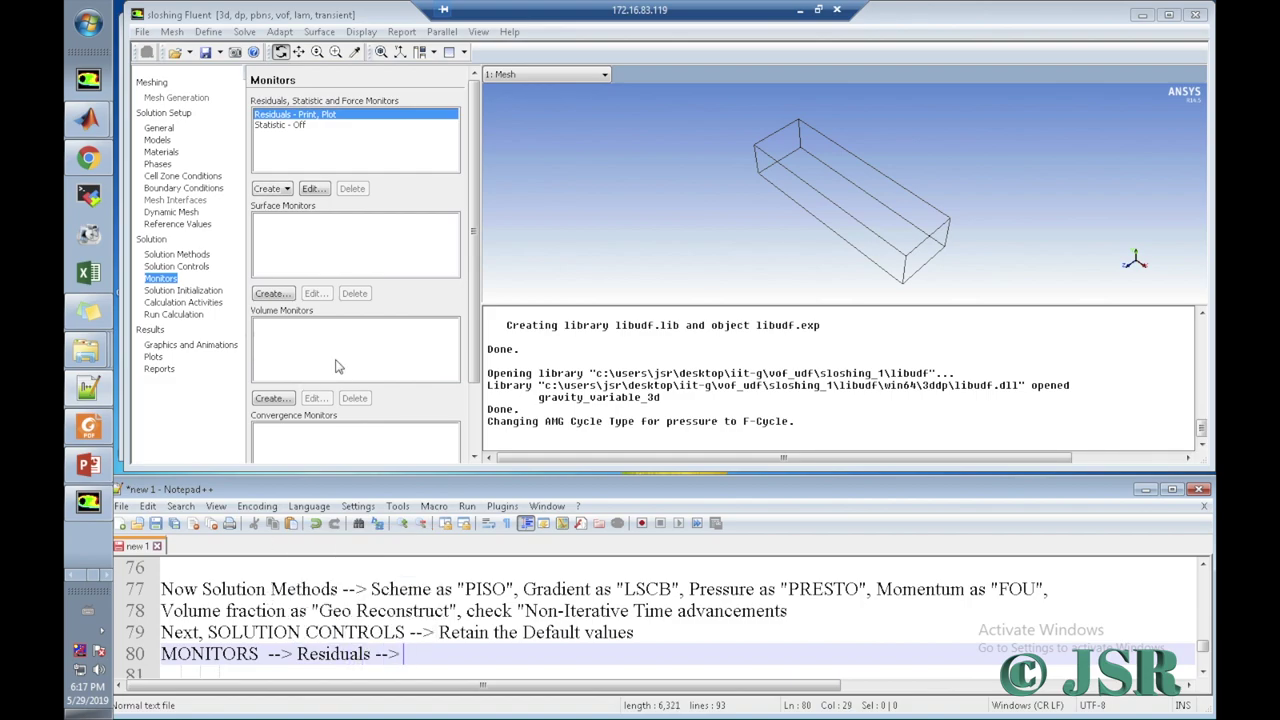
pyautogui.write('Edit --> Check "Plot"')
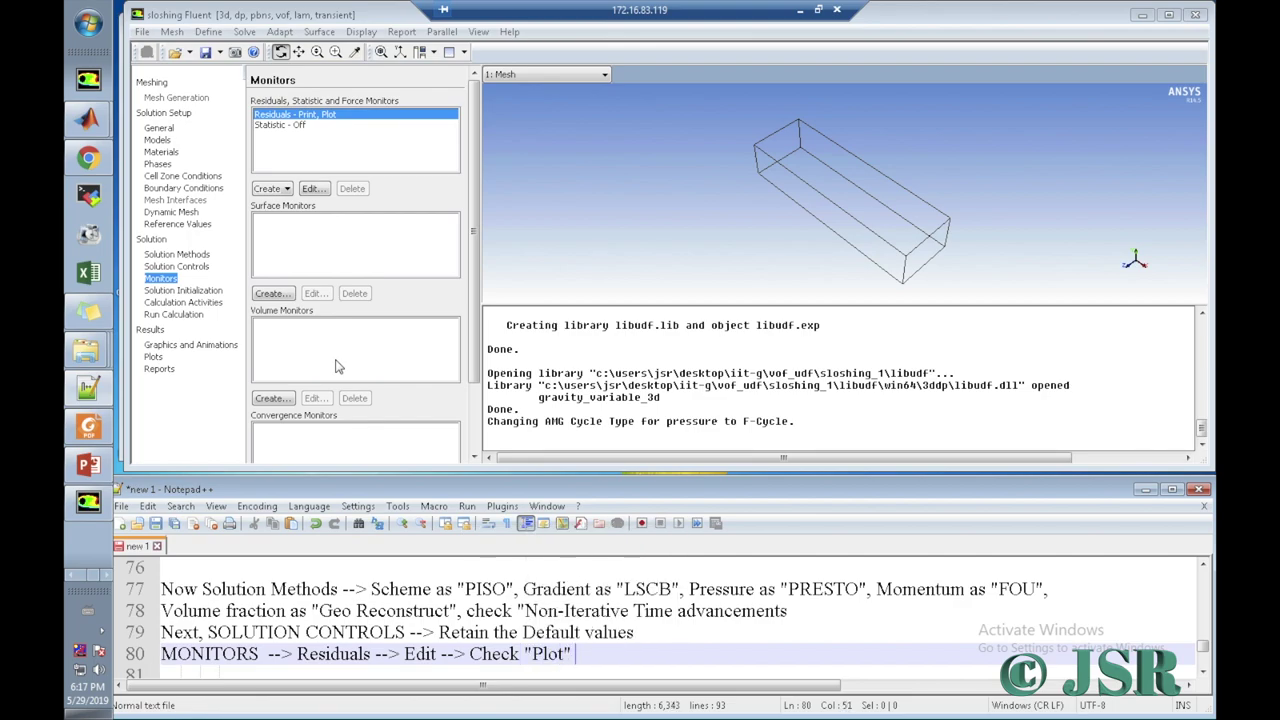
pyautogui.click(316, 189)
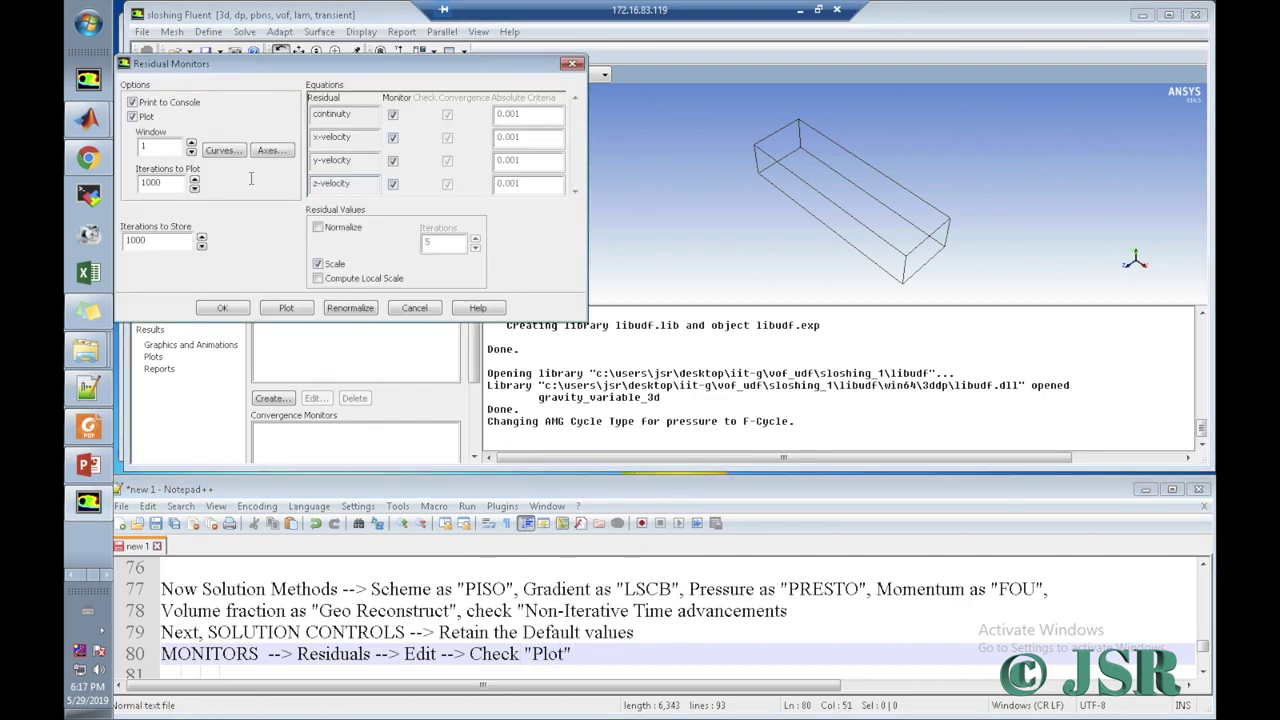
pyautogui.click(225, 308)
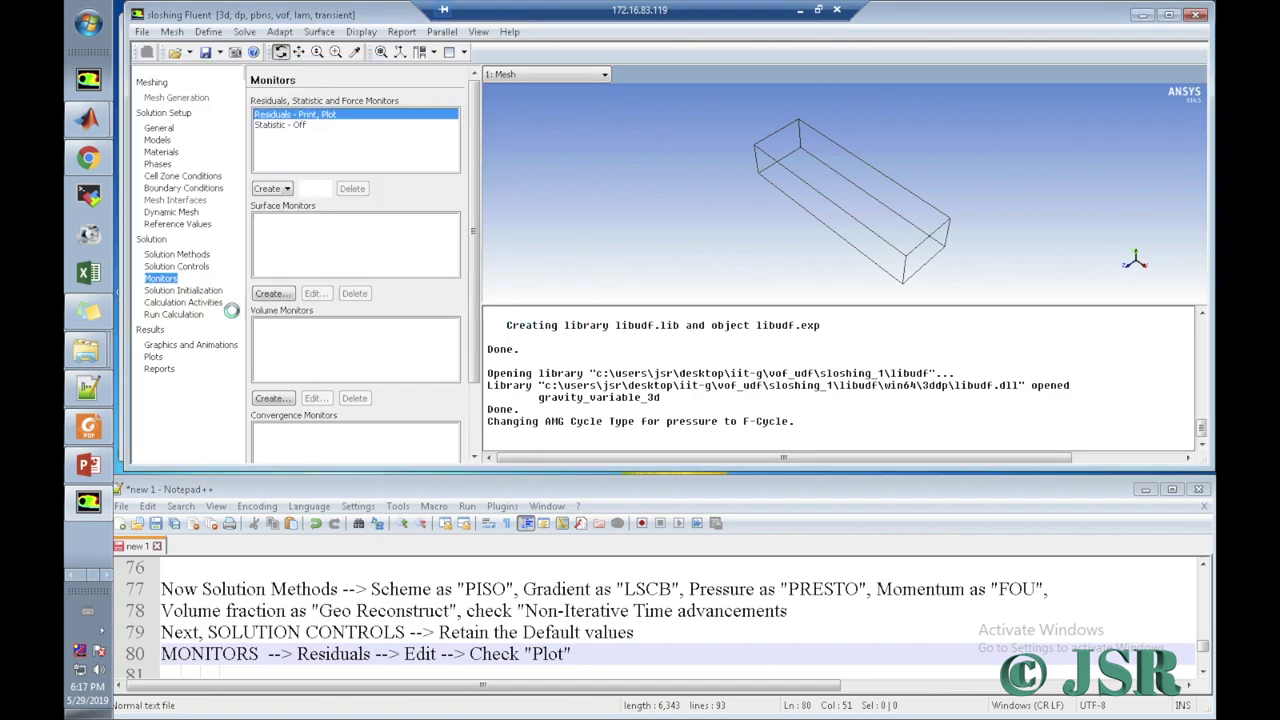
# Step: Append --> OK to line 80 of the Notepad++ notes, followed by a new line
pyautogui.click(583, 655)
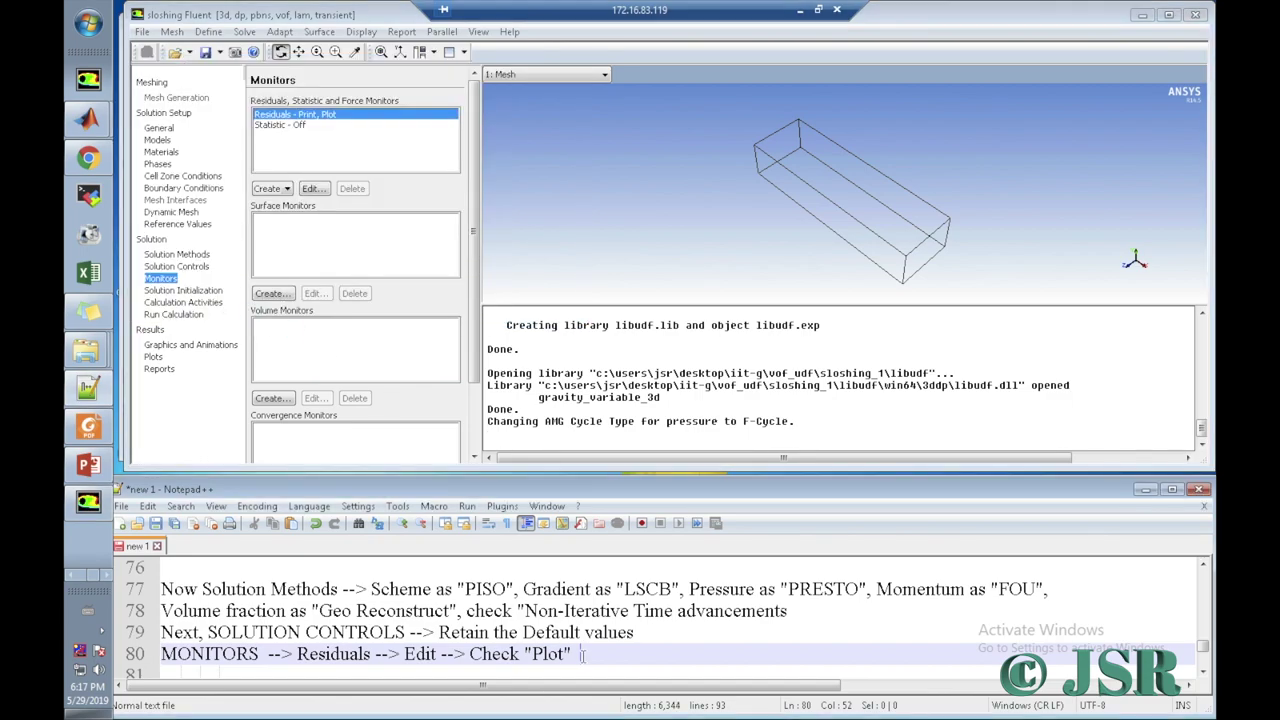
pyautogui.write('--> OK')
pyautogui.press('Return')
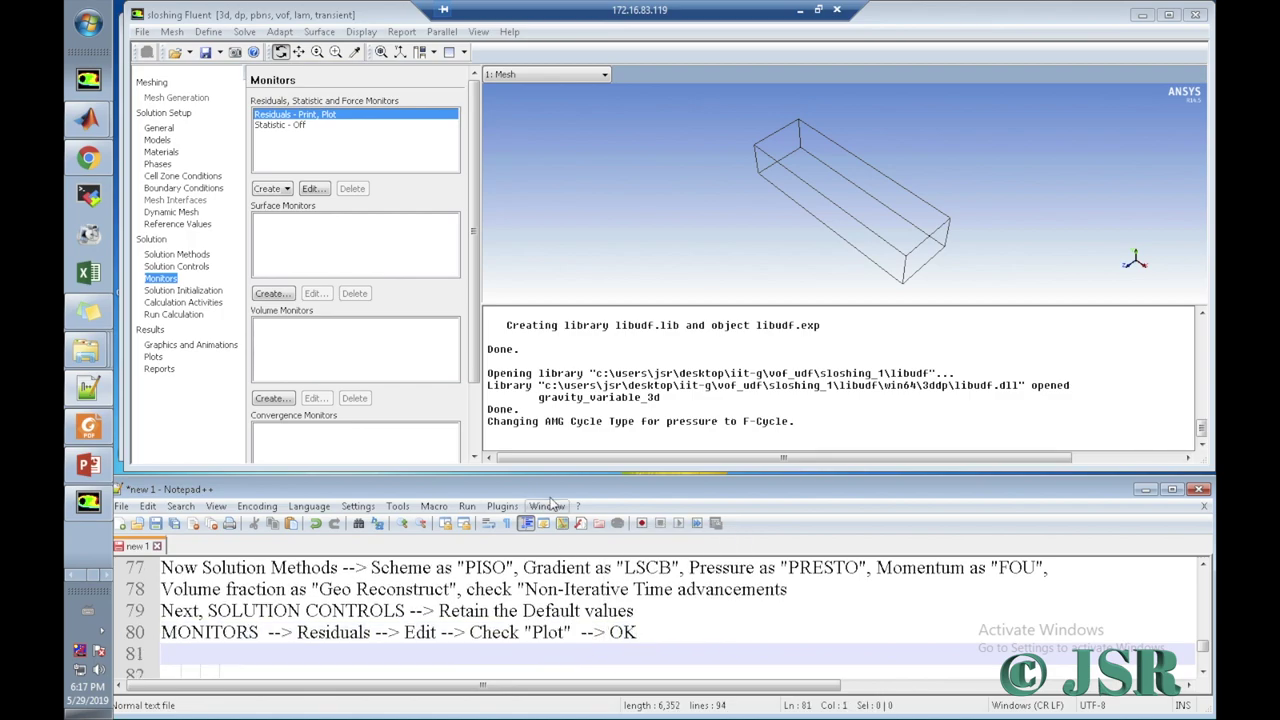
# Step: Write DISPLAY --> Mesh --> on line 81 of the notes
pyautogui.write('D')
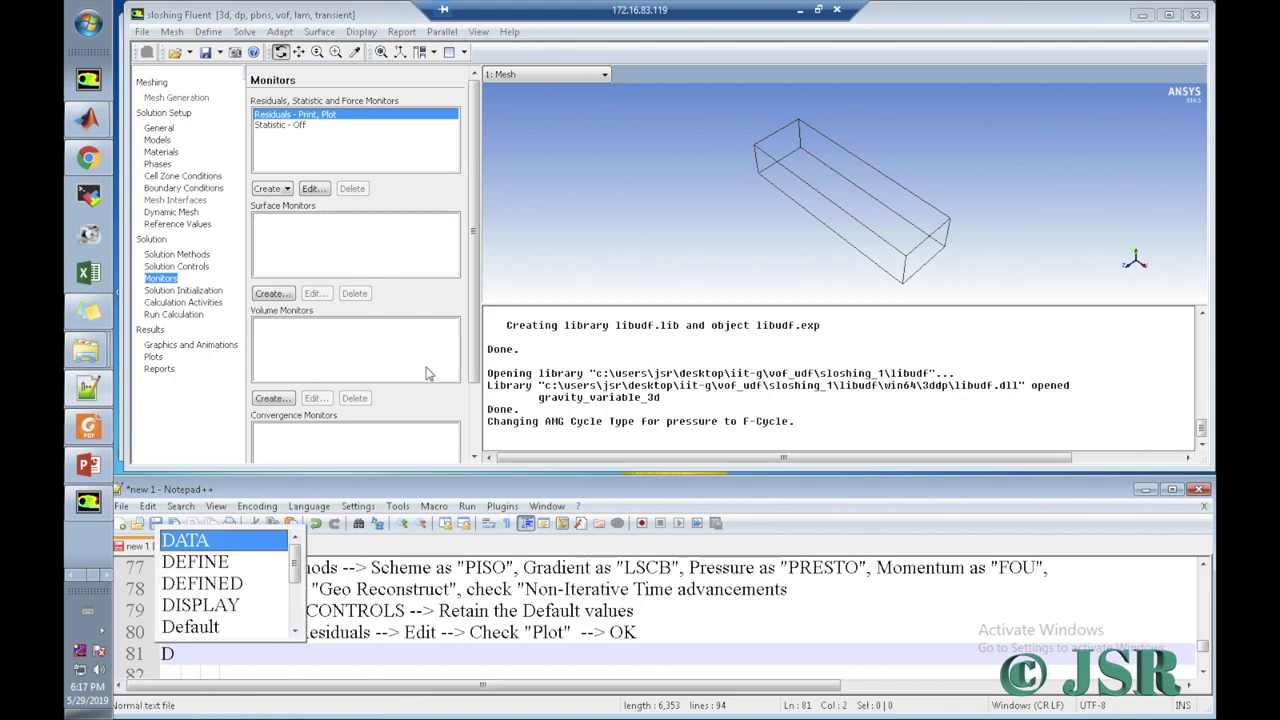
pyautogui.write('ISPLA')
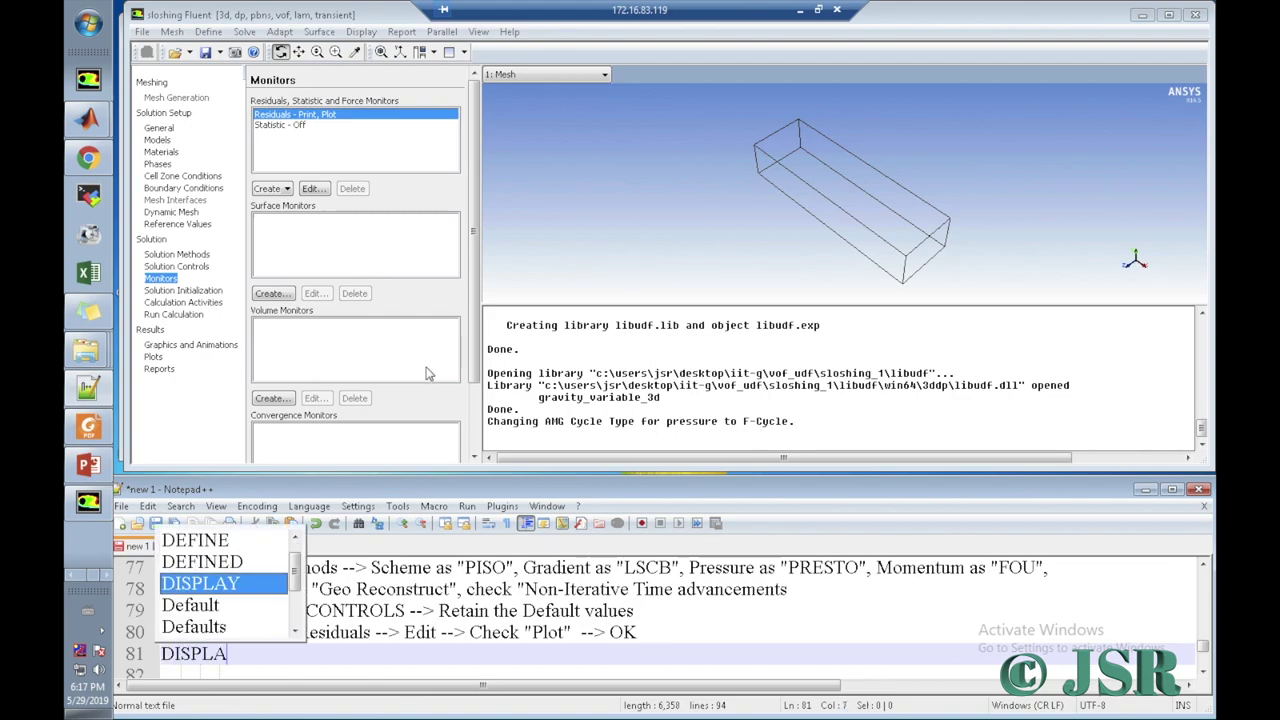
pyautogui.write('Y --')
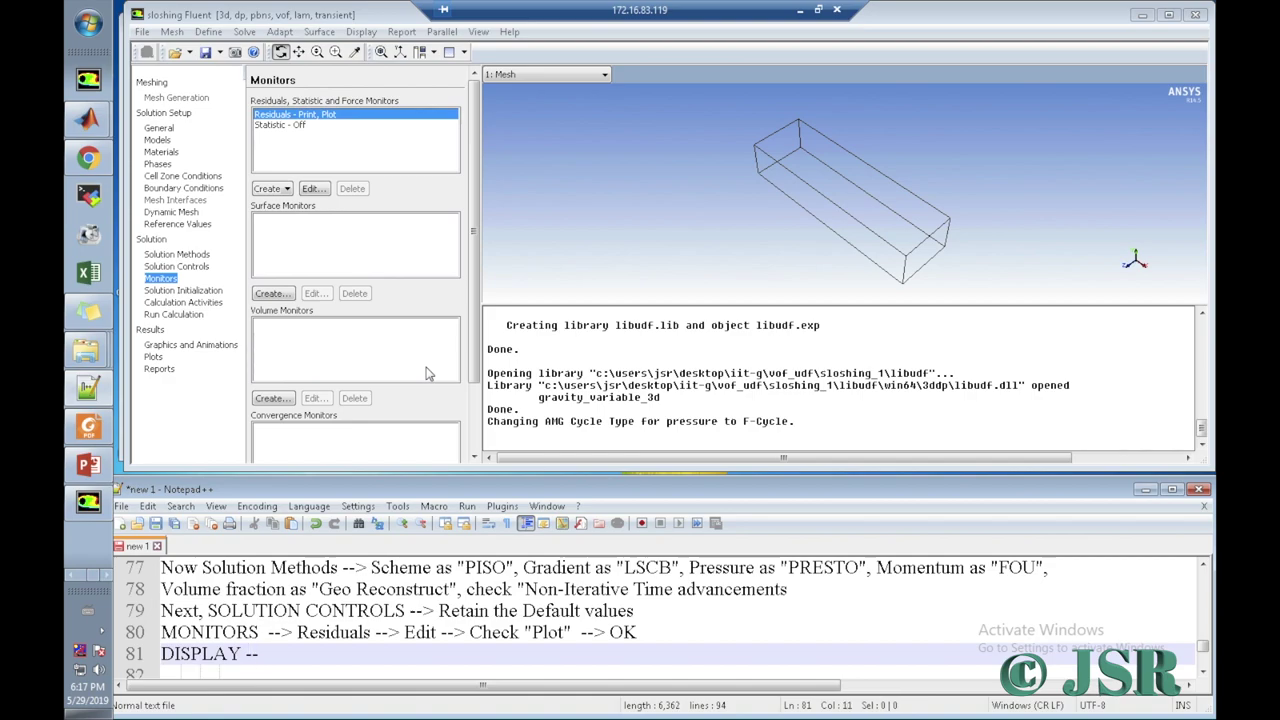
pyautogui.write('> M')
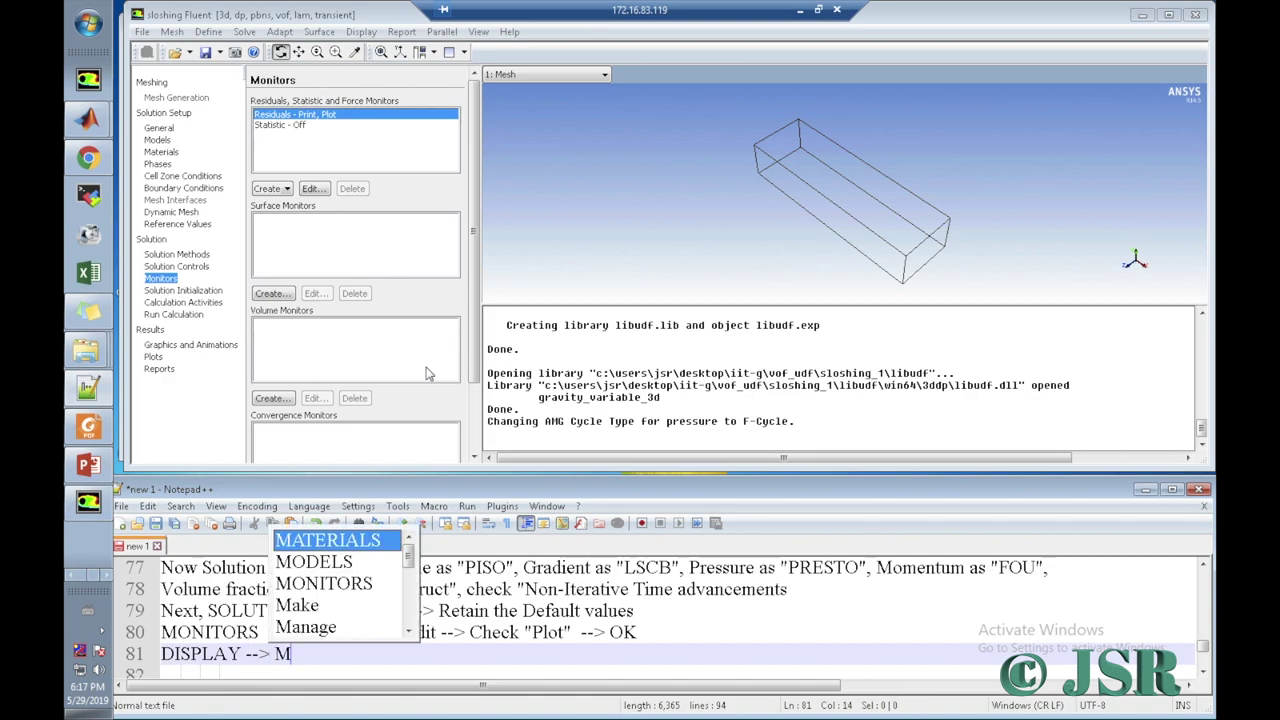
pyautogui.write('esh -->')
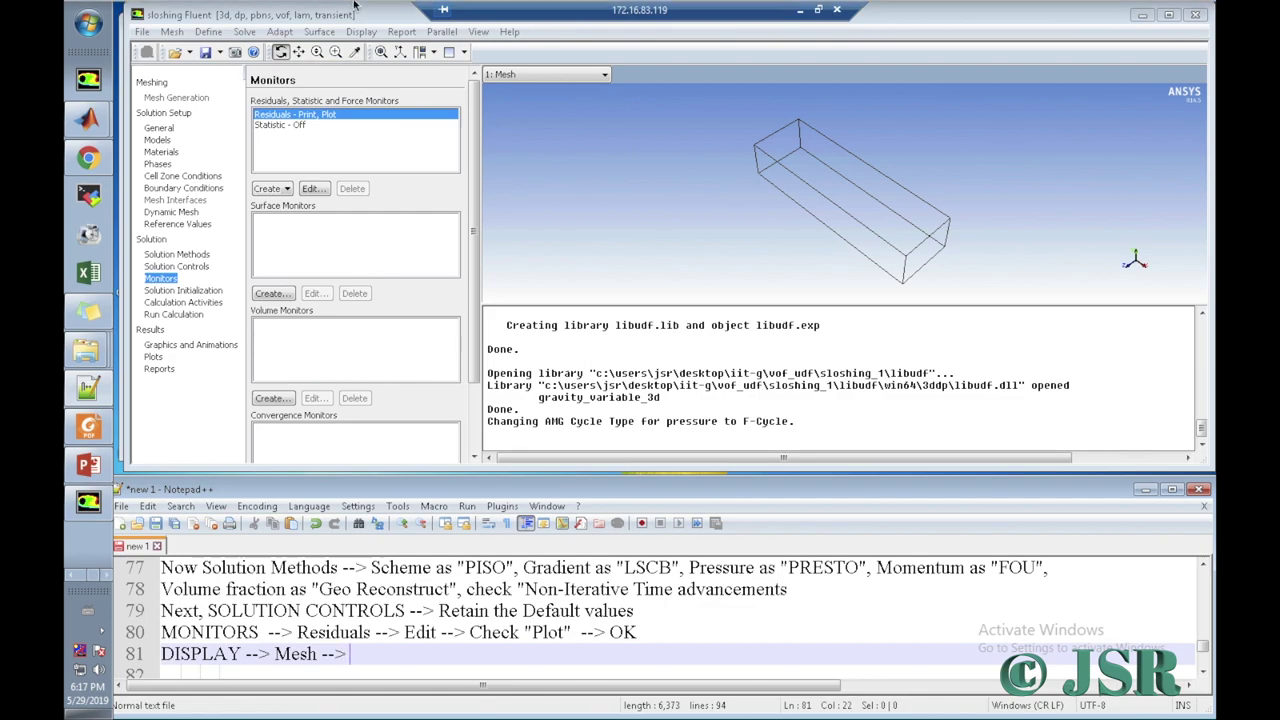
# Step: Open Fluent's Mesh Display settings, and append New Surface --> to line 81 of the notes
pyautogui.click(362, 32)
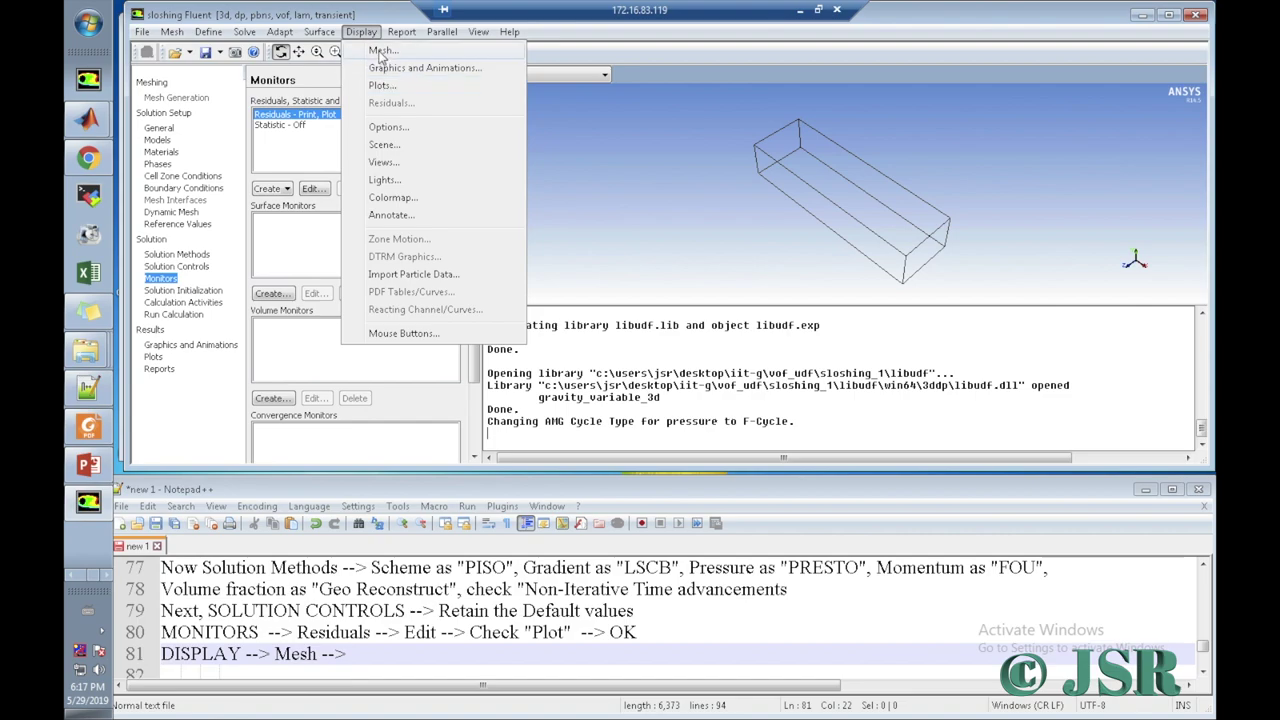
pyautogui.click(383, 50)
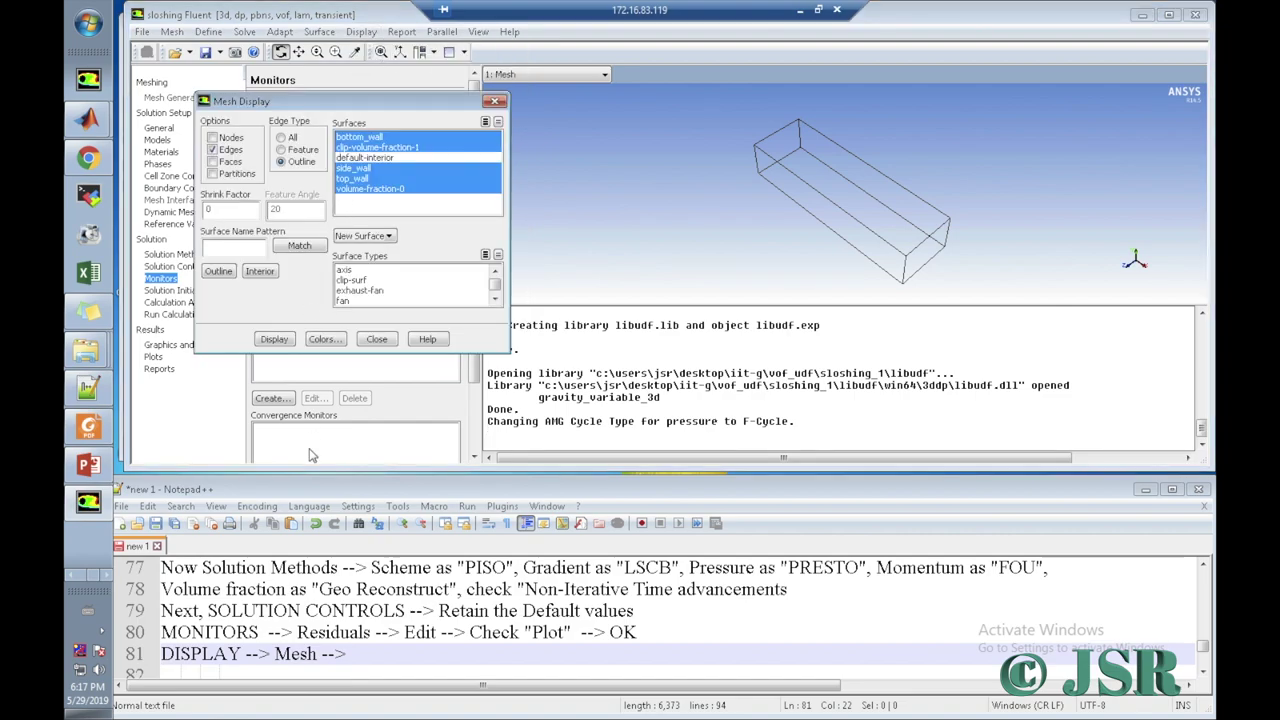
pyautogui.click(362, 651)
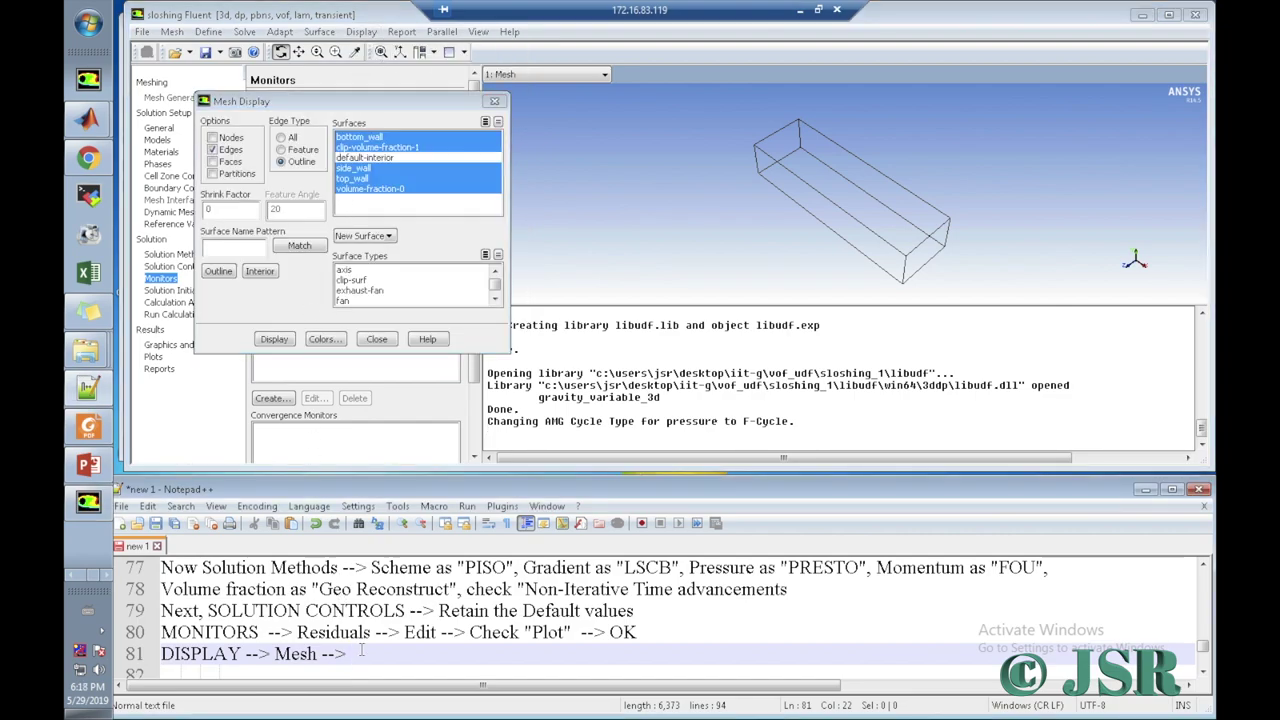
pyautogui.write('N')
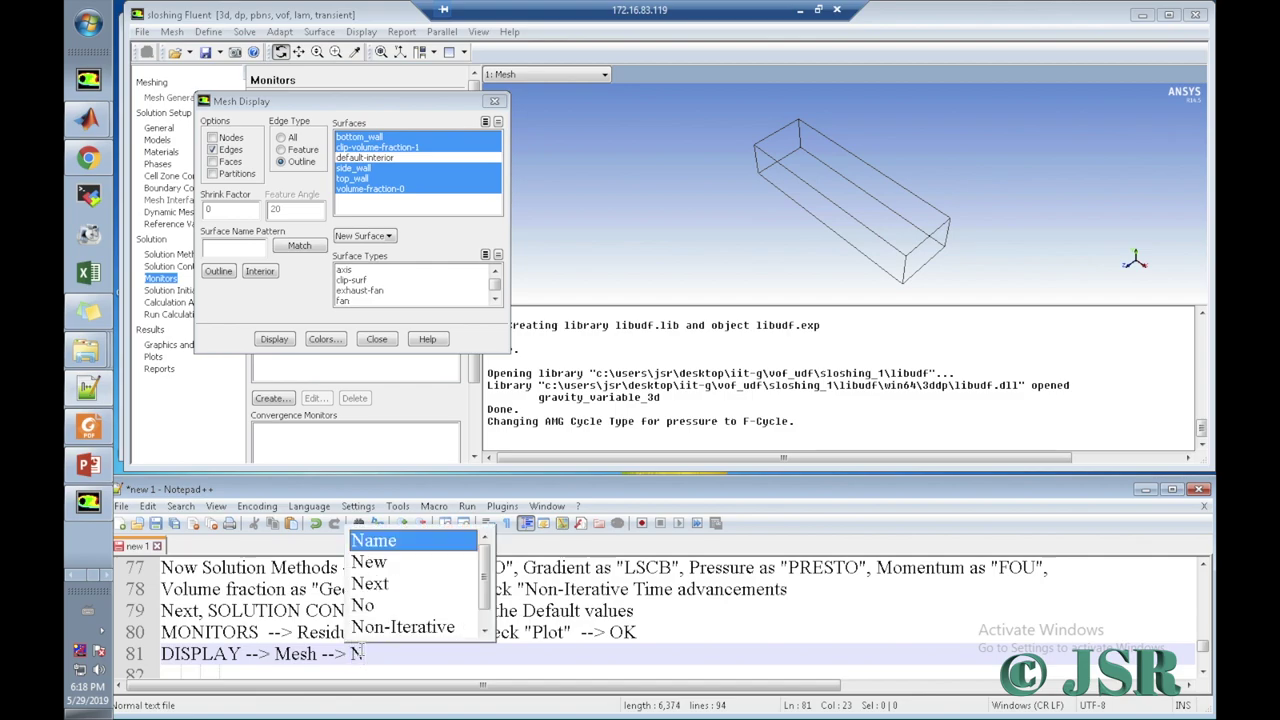
pyautogui.write('ew Surface')
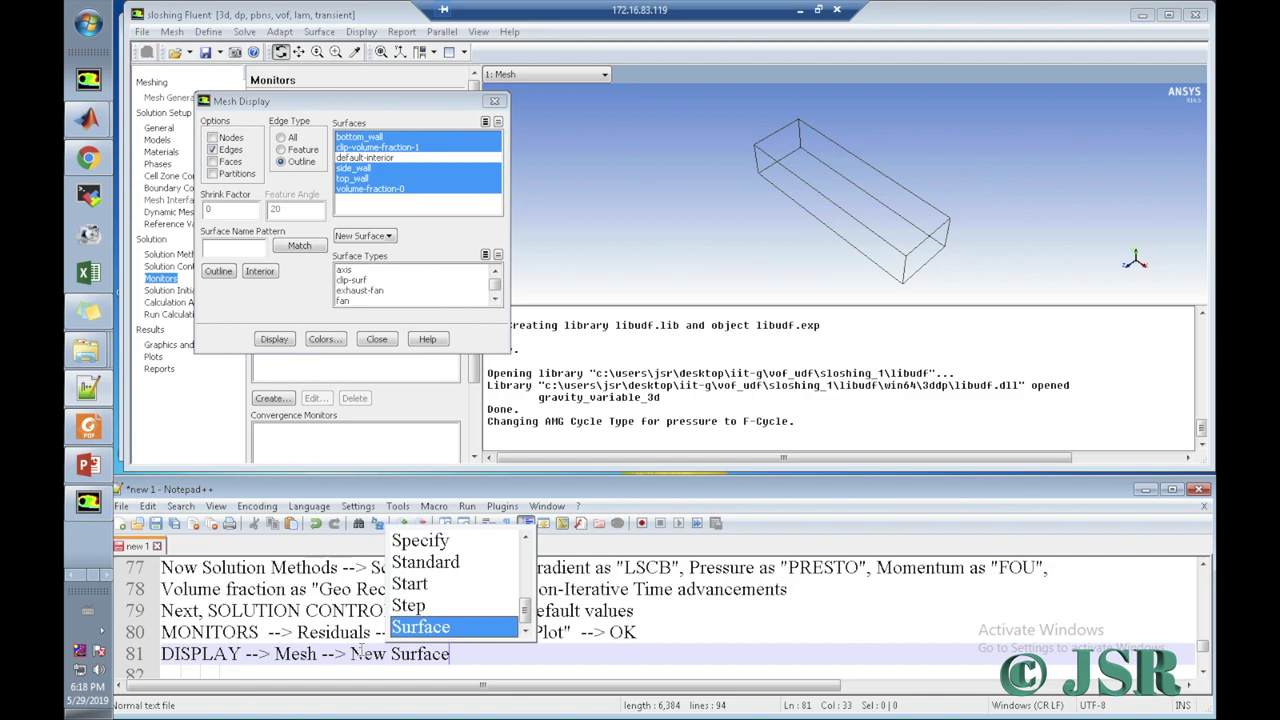
pyautogui.write(' -->')
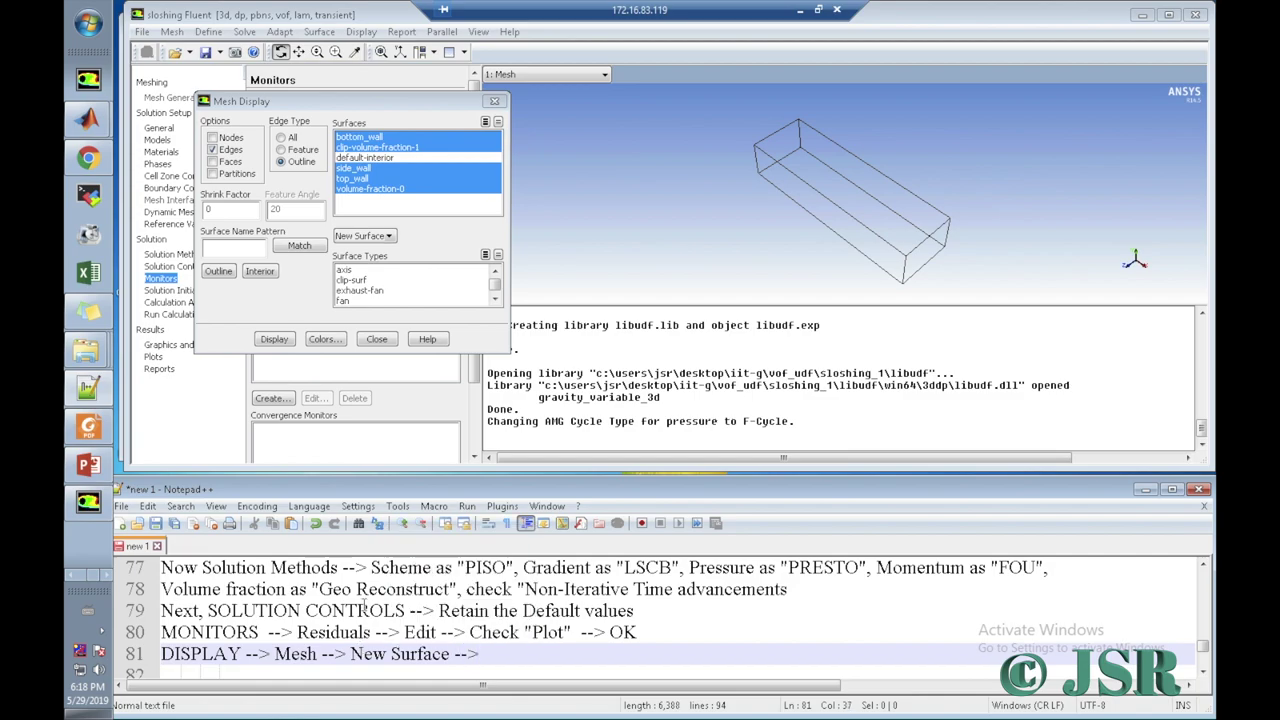
# Step: Open the Point Surface settings for a new surface in Fluent, and append Point as ( to line 81 of the notes
pyautogui.click(392, 238)
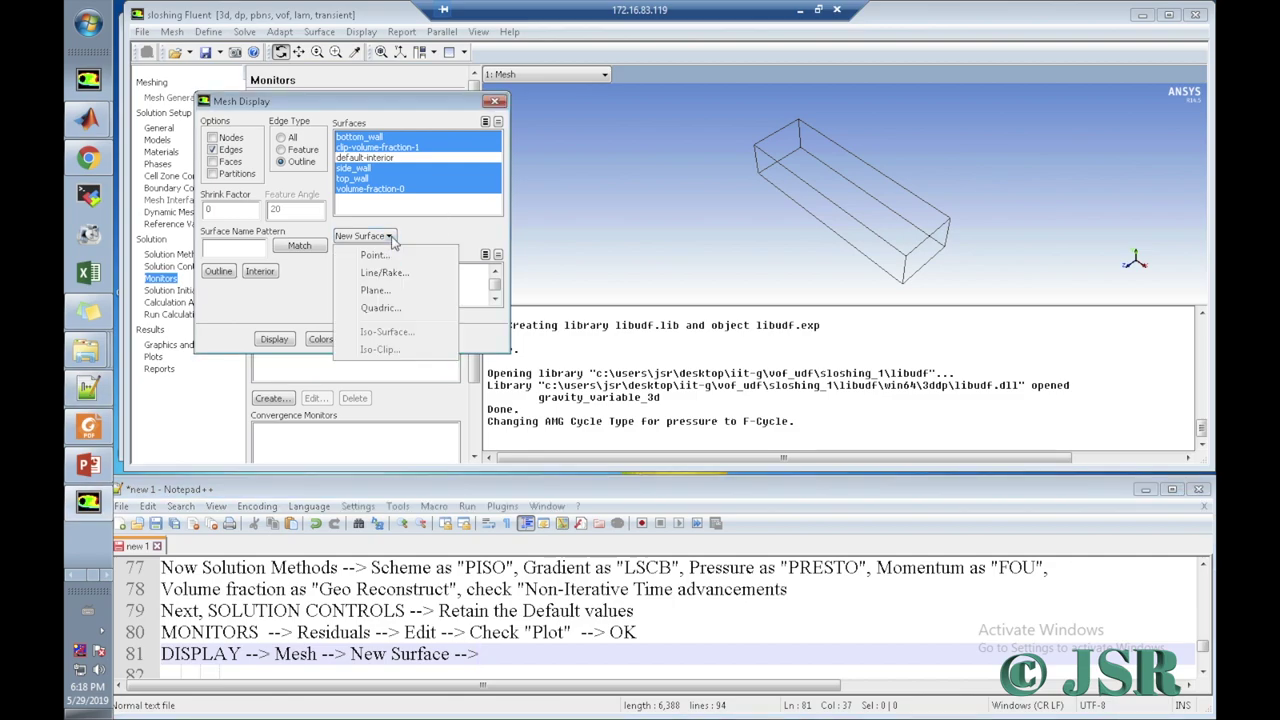
pyautogui.click(392, 257)
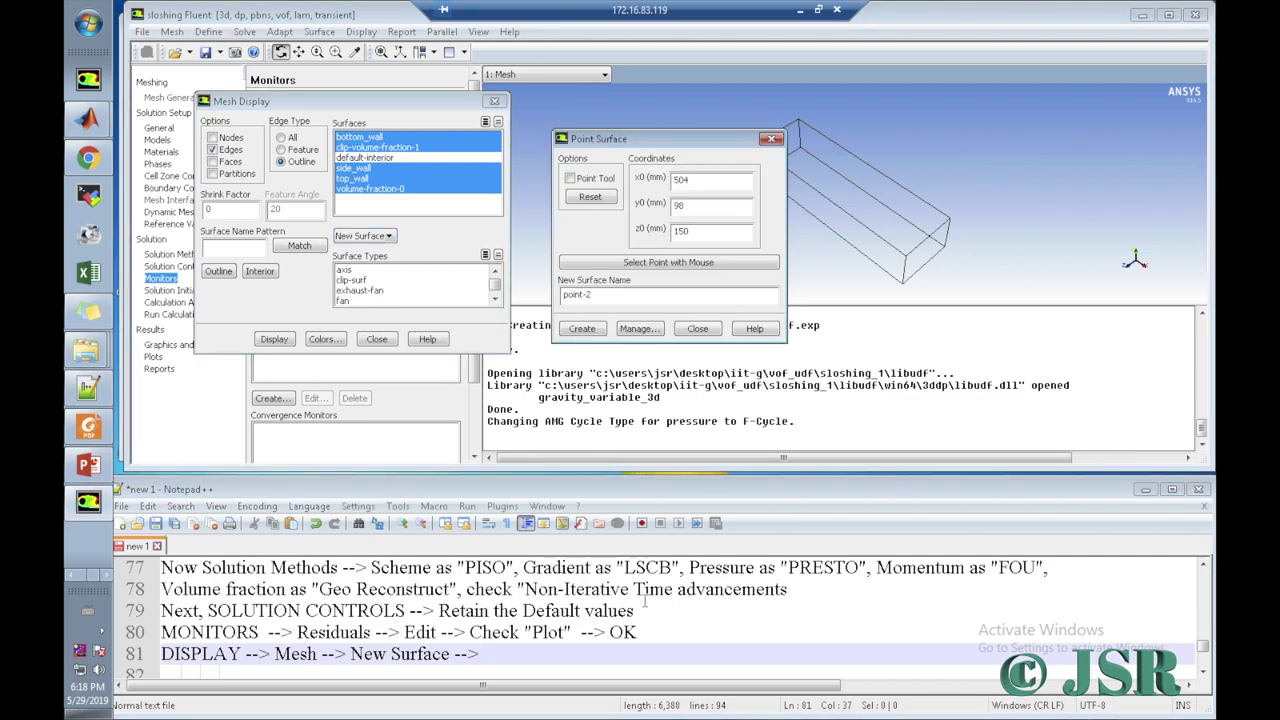
pyautogui.click(555, 651)
pyautogui.write('Point ')
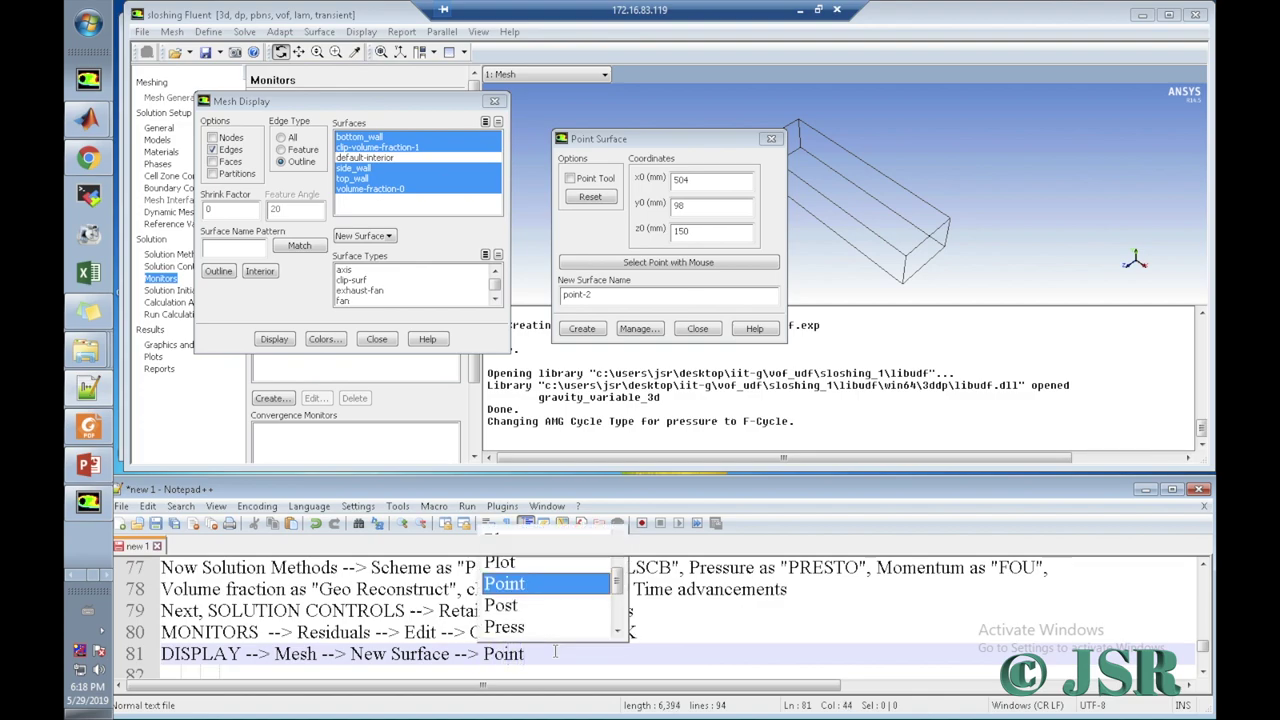
pyautogui.write('as (')
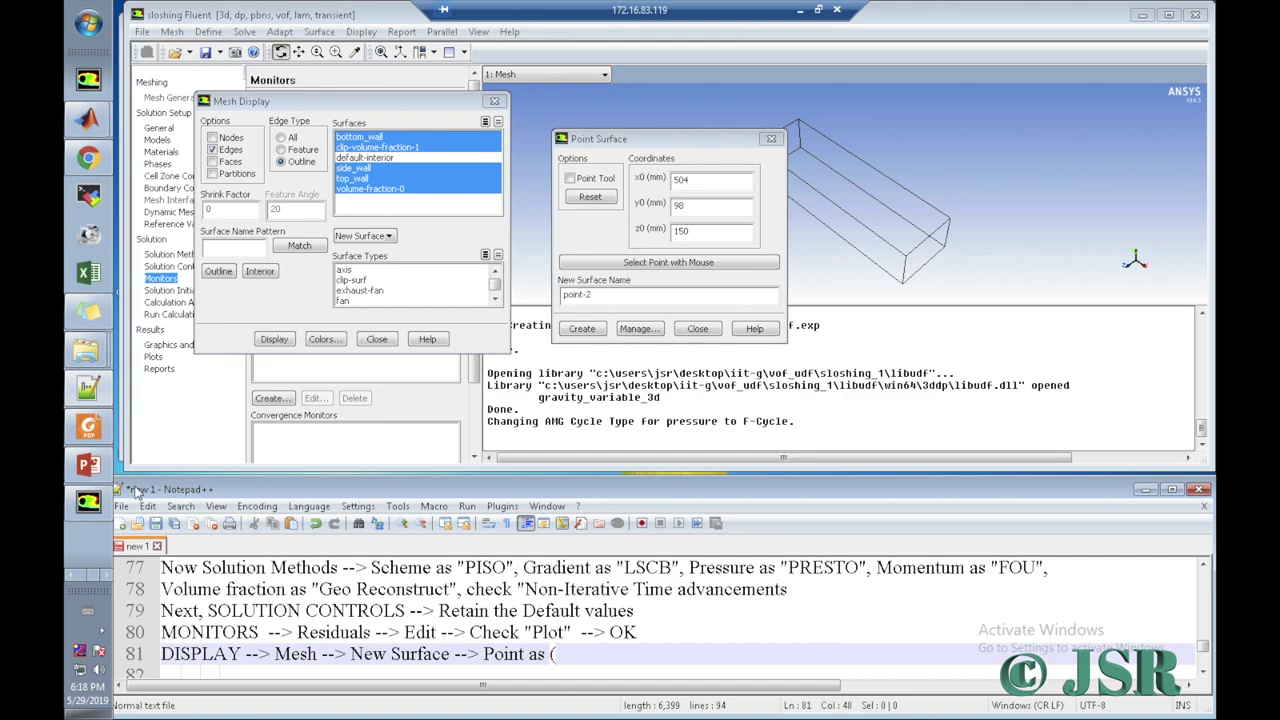
# Step: Switch to the VOF_tutorials slides in PowerPoint, enlarge the red sensor coordinate label to 24 pt, and widen its text box to fit one line
pyautogui.click(89, 466)
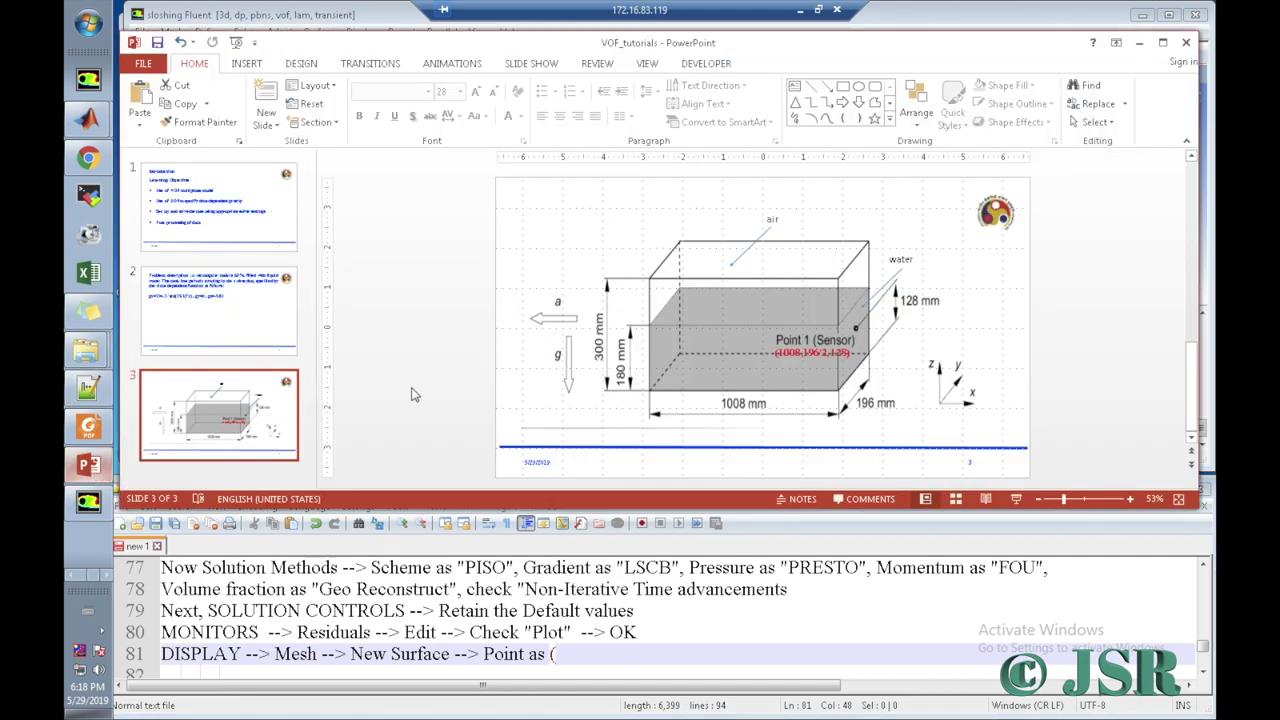
pyautogui.moveTo(778, 352)
pyautogui.mouseDown()
pyautogui.moveTo(852, 358)
pyautogui.moveTo(875, 376)
pyautogui.mouseUp()
pyautogui.click(875, 376)
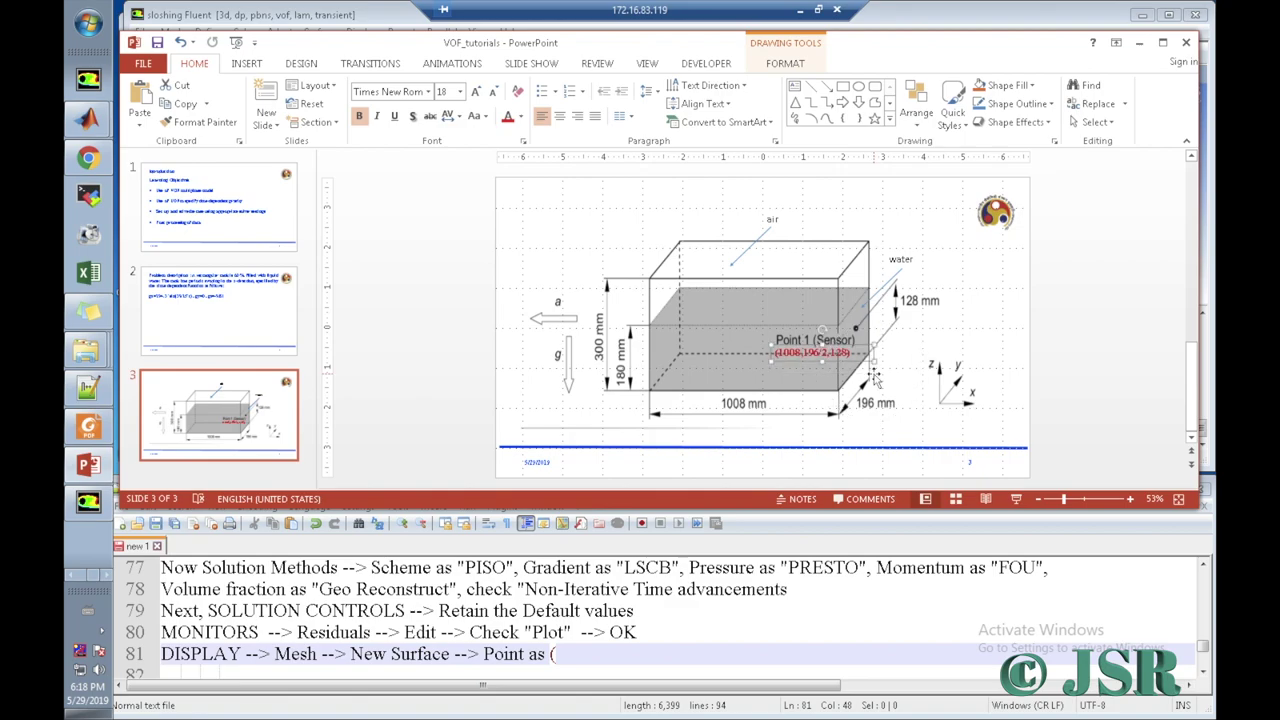
pyautogui.click(461, 95)
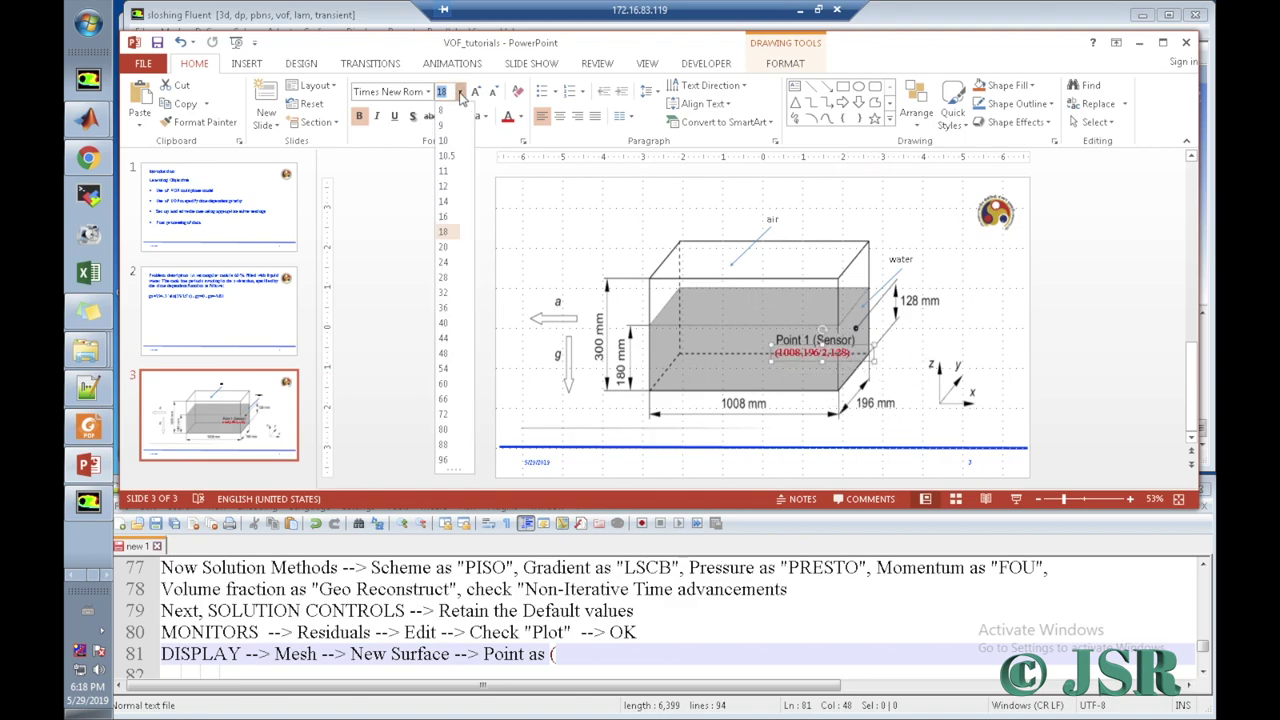
pyautogui.click(446, 263)
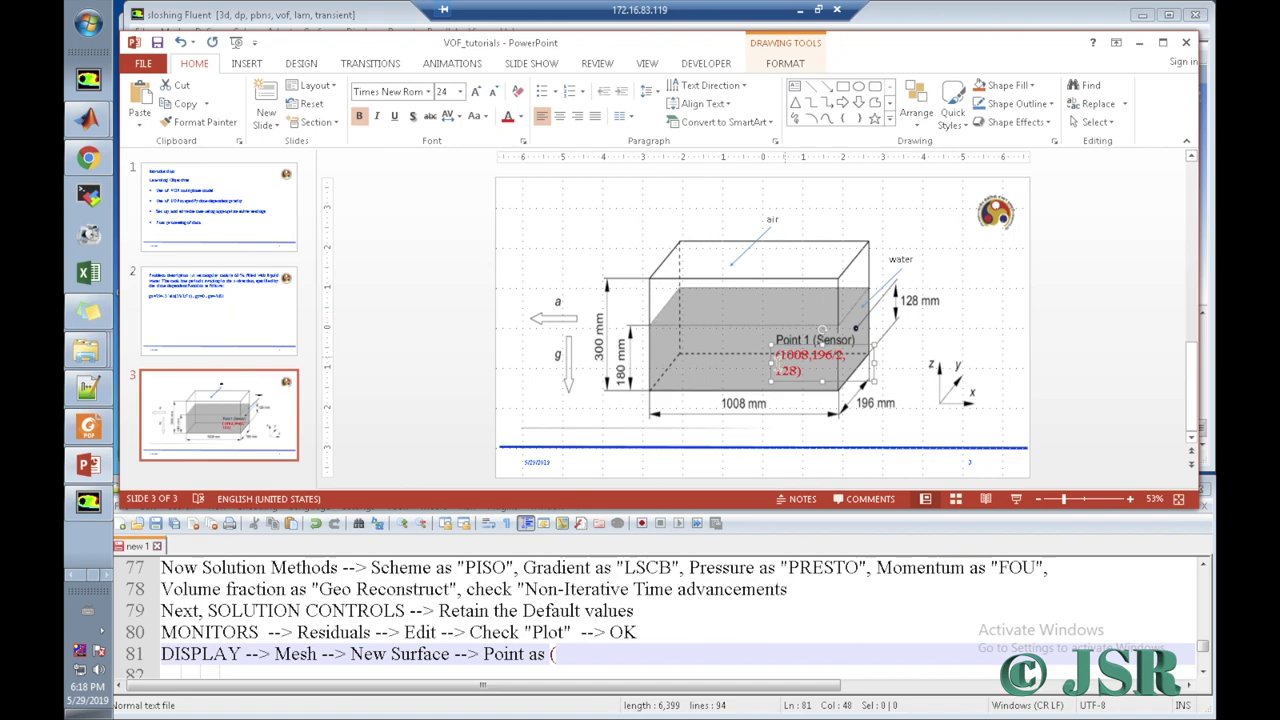
pyautogui.moveTo(768, 365)
pyautogui.mouseDown()
pyautogui.moveTo(745, 330)
pyautogui.moveTo(690, 350)
pyautogui.moveTo(748, 365)
pyautogui.mouseUp()
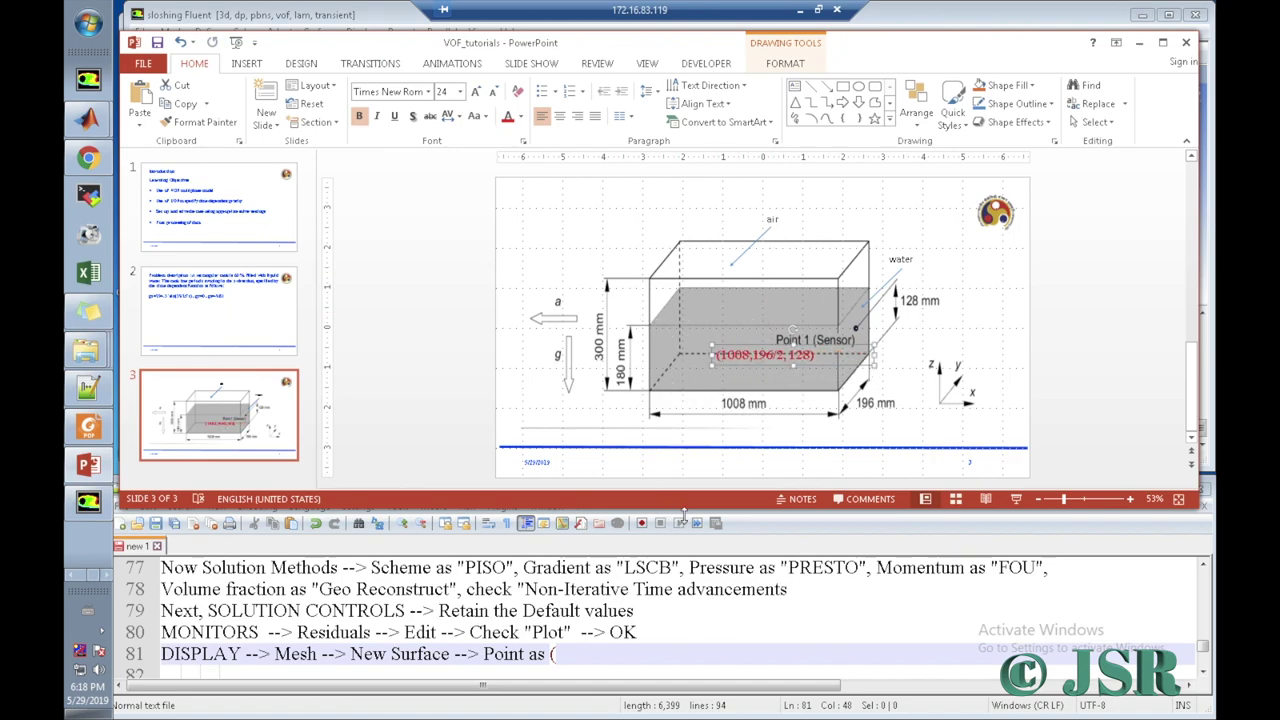
# Step: Complete the point coordinates on line 81 of the Notepad++ notes as (1008,98,128)
pyautogui.click(581, 652)
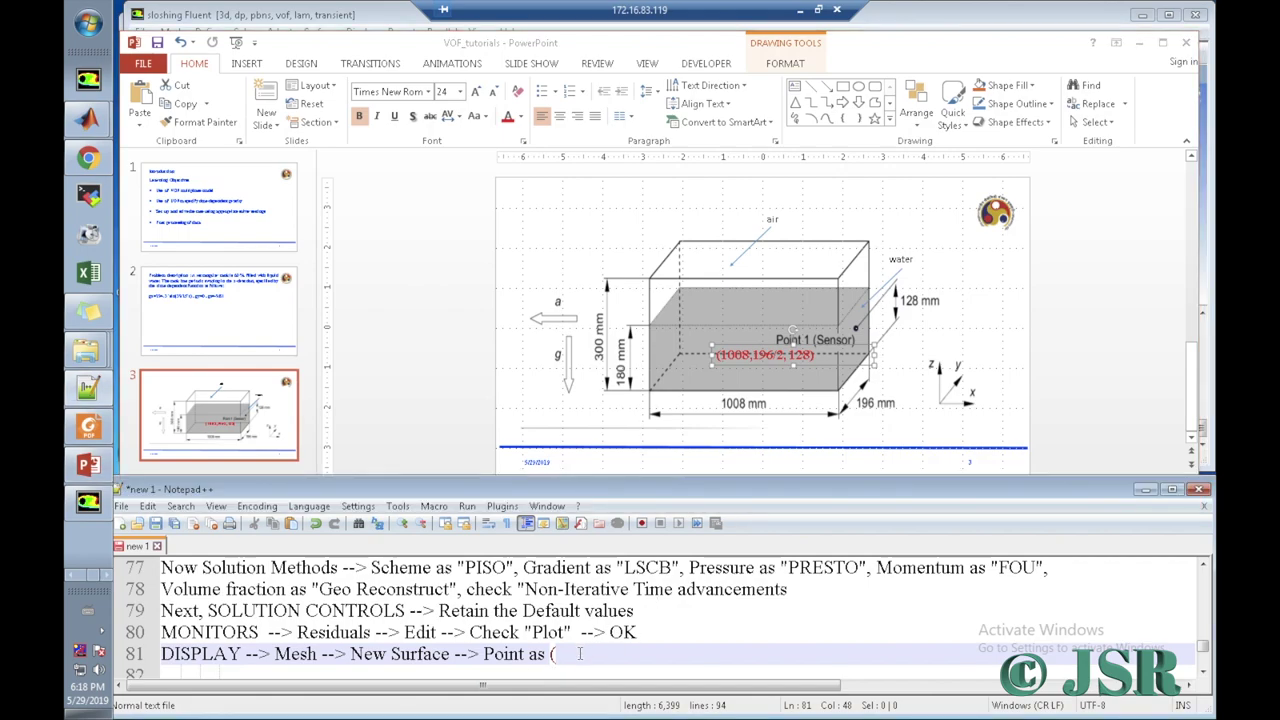
pyautogui.write('1008,98,128')
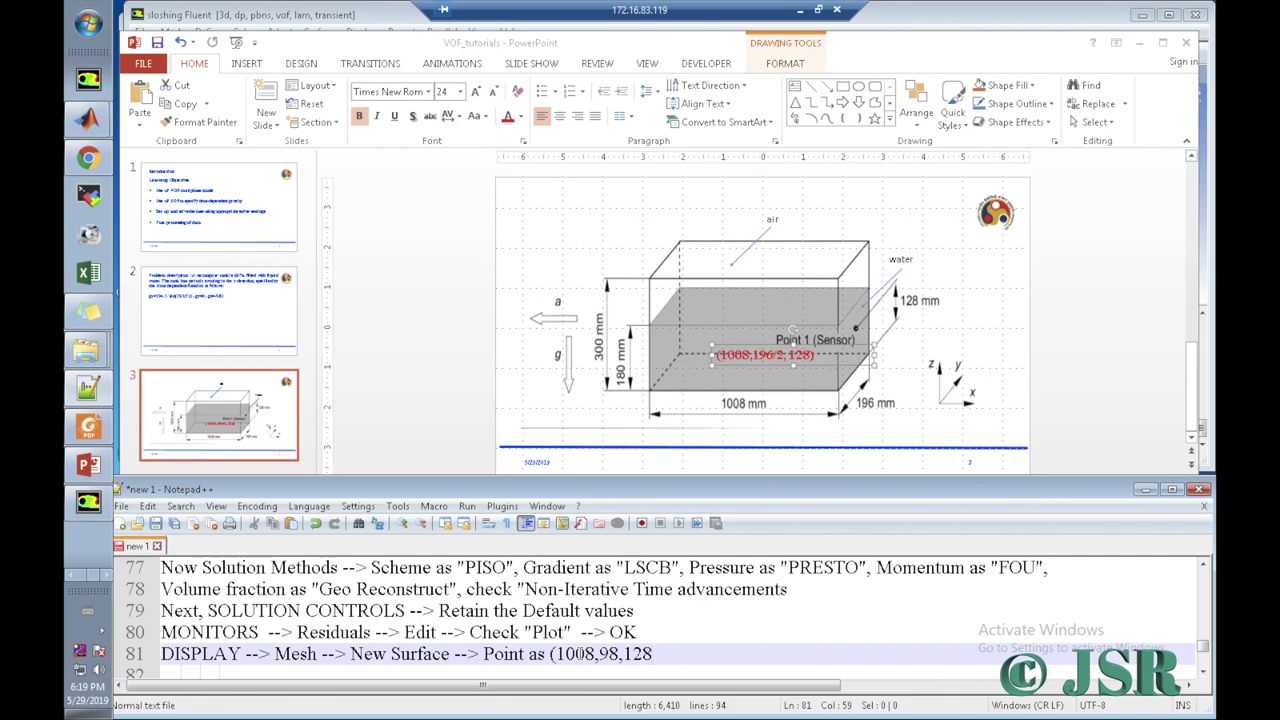
pyautogui.write(')')
# Step: Return to Fluent and create a point surface named point-pr at x0 1008, y0 98 and z0 128 mm
pyautogui.click(1142, 45)
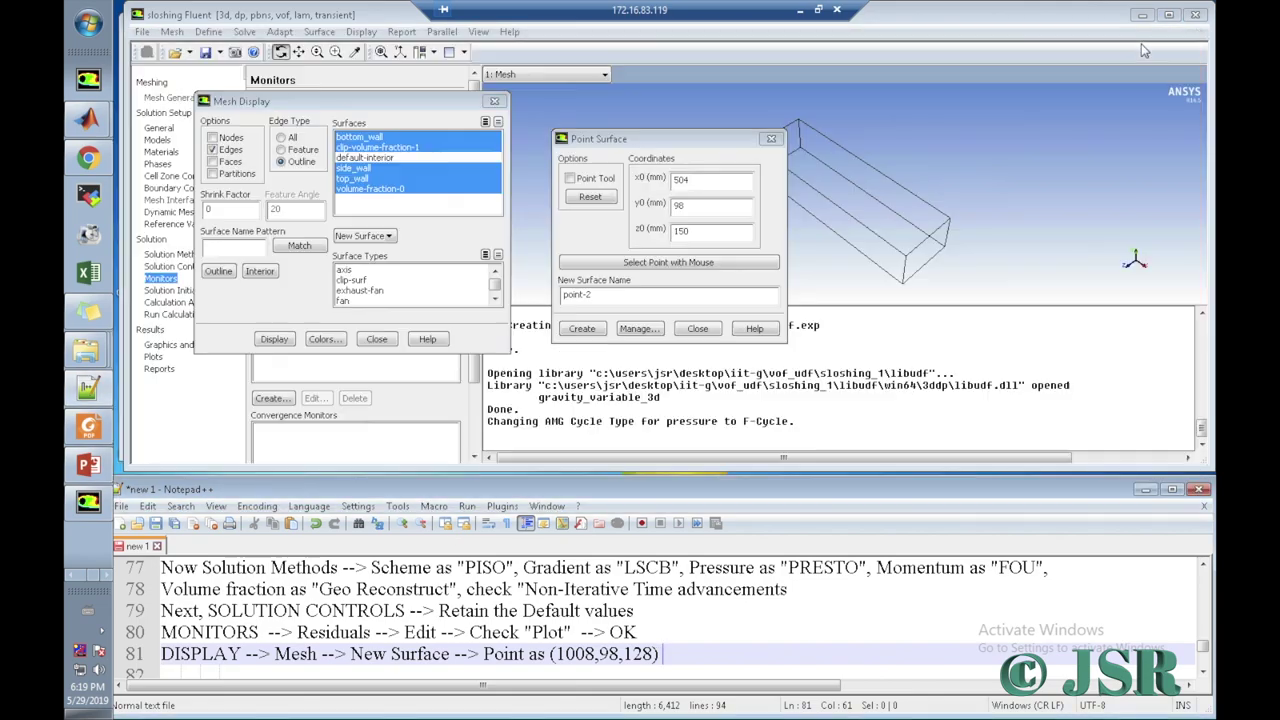
pyautogui.click(697, 186)
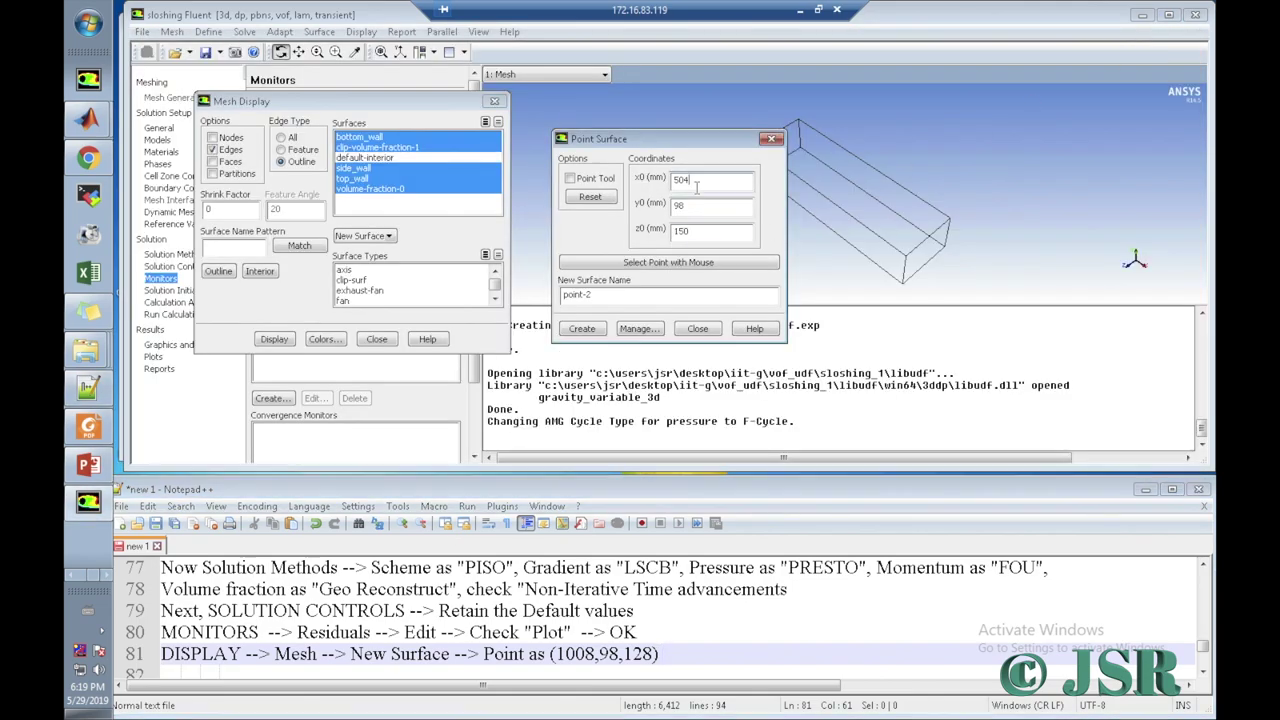
pyautogui.press('BackSpace')
pyautogui.press('BackSpace')
pyautogui.press('BackSpace')
pyautogui.click(700, 211)
pyautogui.click(695, 231)
pyautogui.click(633, 293)
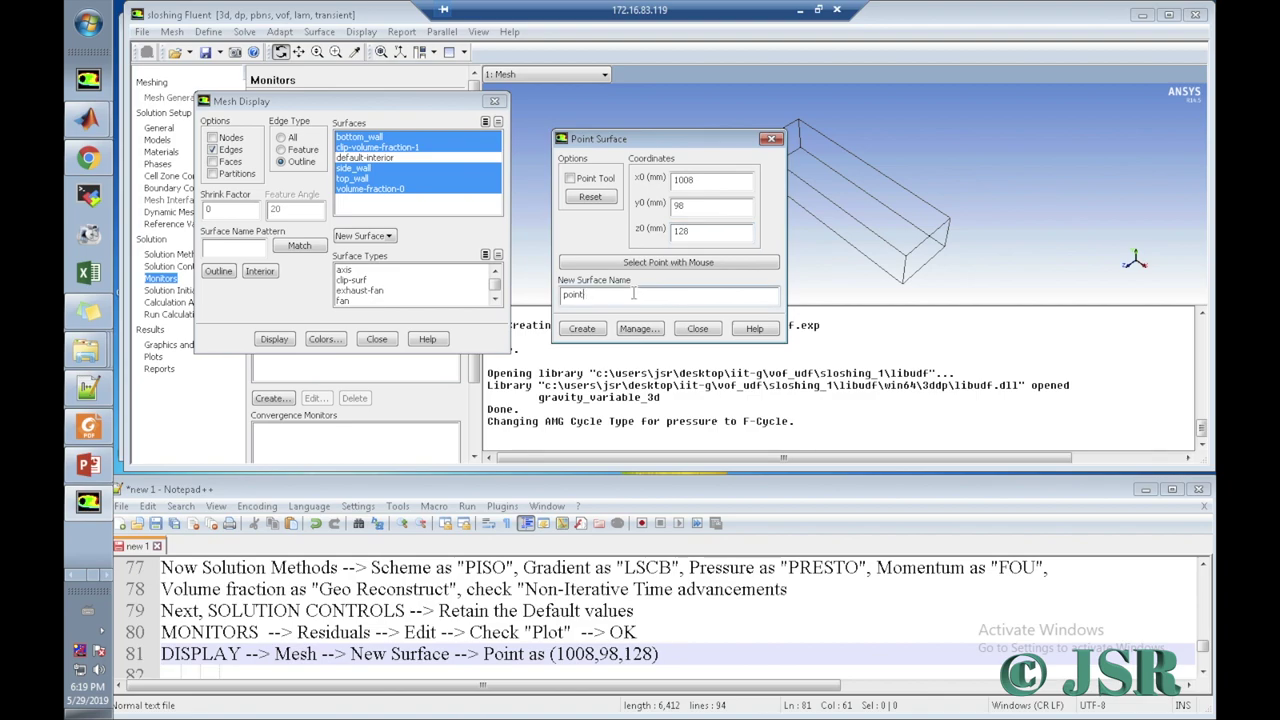
pyautogui.click(597, 329)
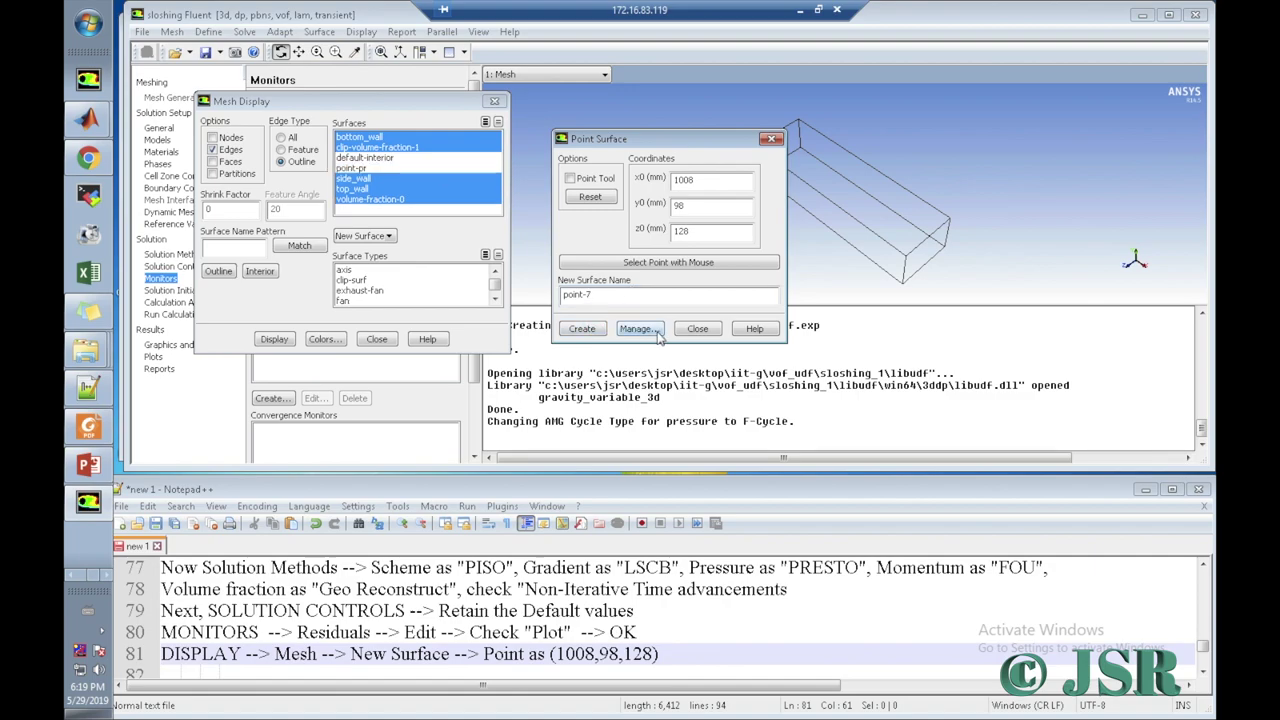
# Step: Add the point-pr surface to the mesh display, redraw it, and close the Point Surface settings
pyautogui.click(374, 170)
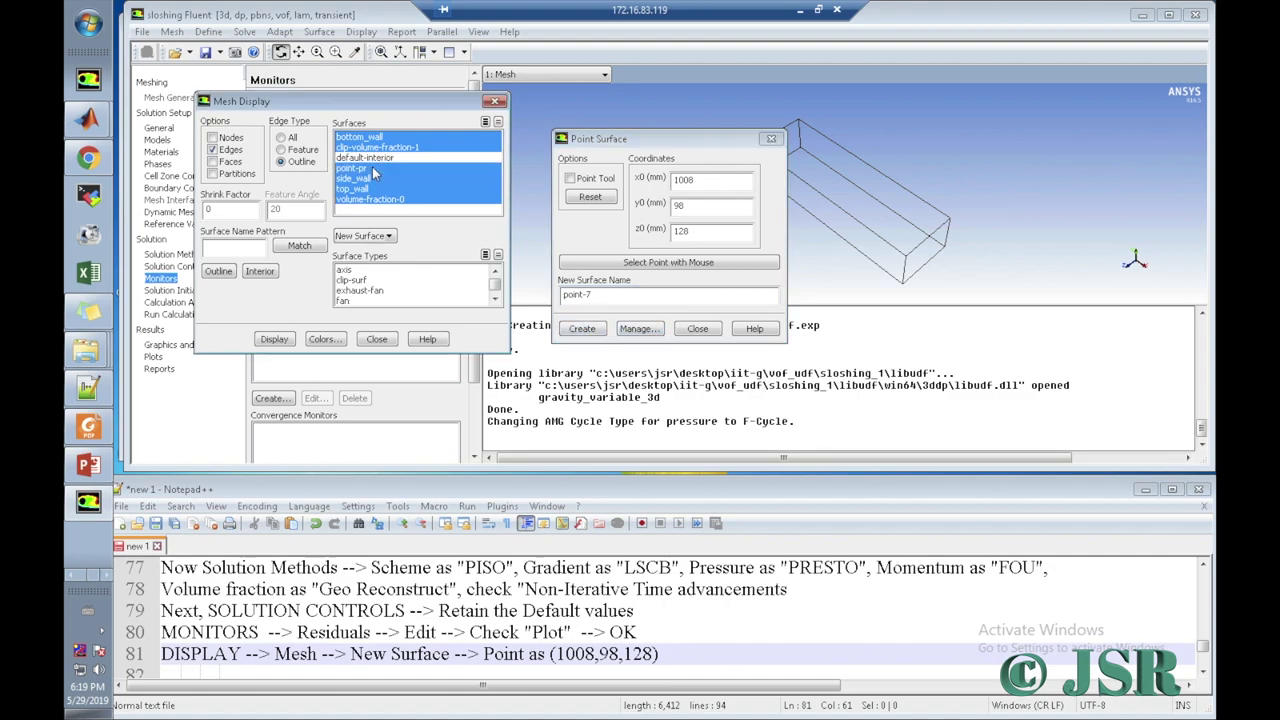
pyautogui.click(280, 339)
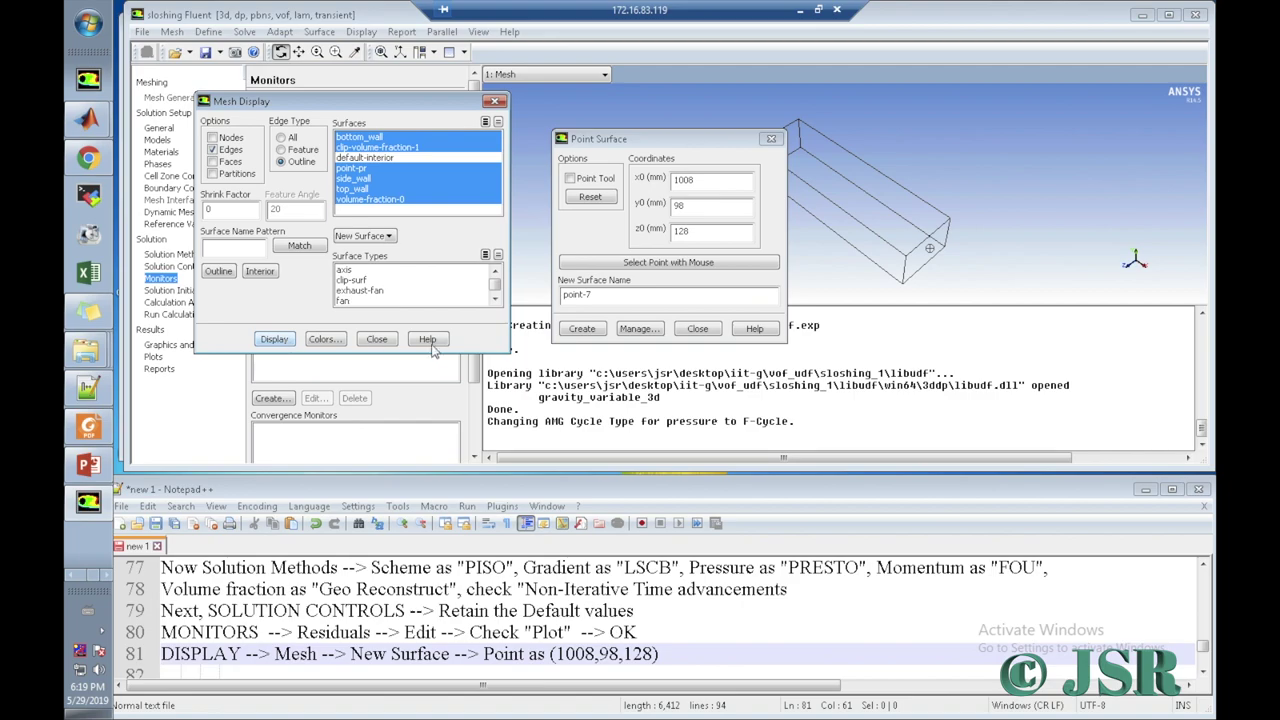
pyautogui.click(690, 335)
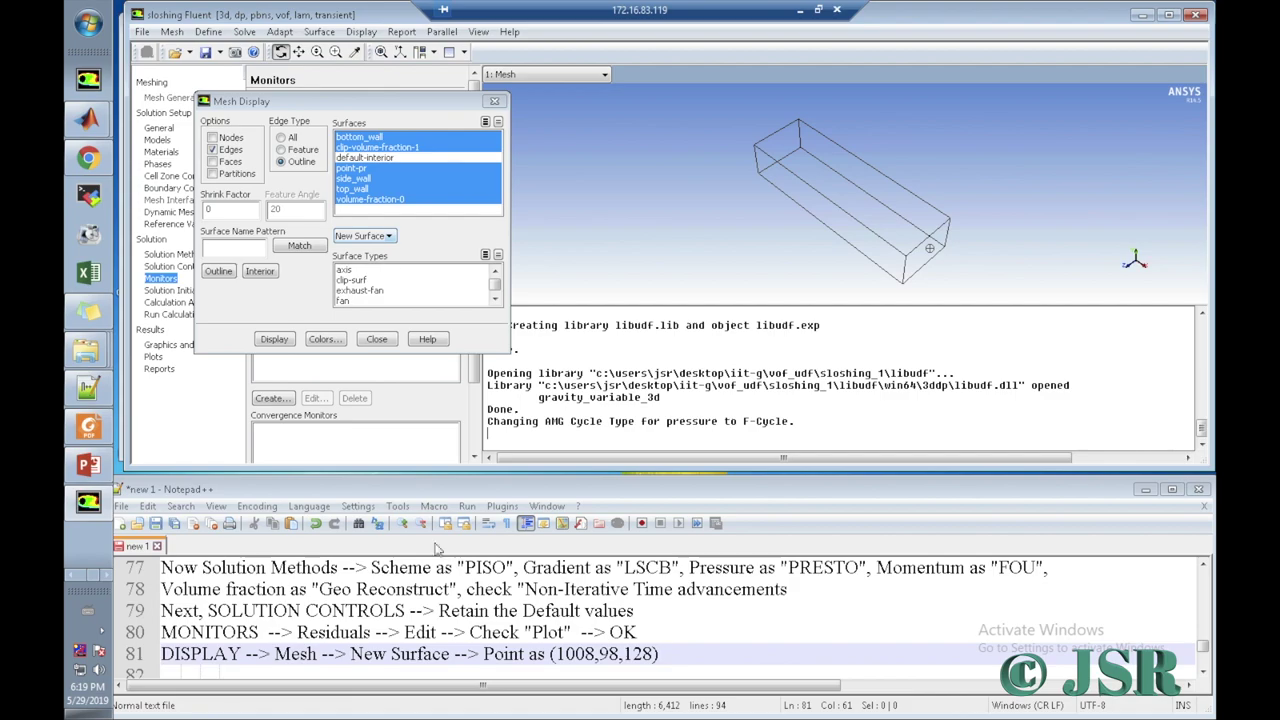
# Step: Add an empty line 82 below the point coordinates in the Notepad++ notes
pyautogui.click(661, 656)
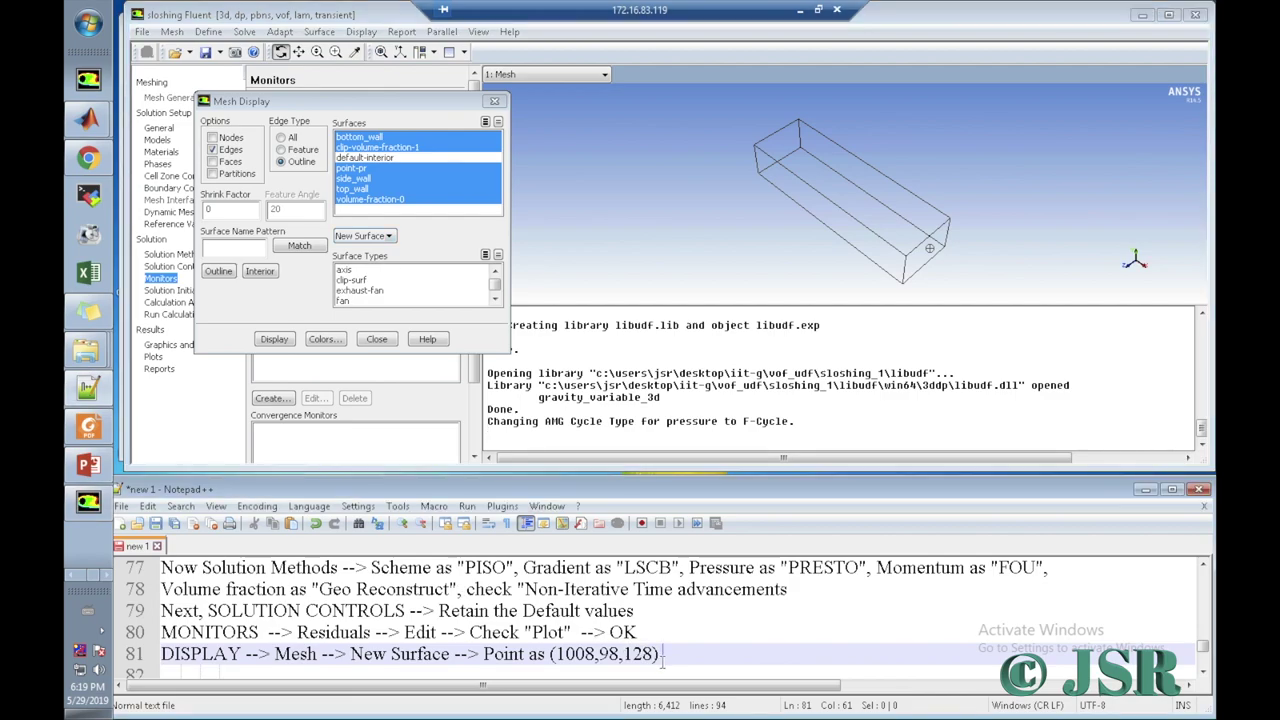
pyautogui.press('Return')
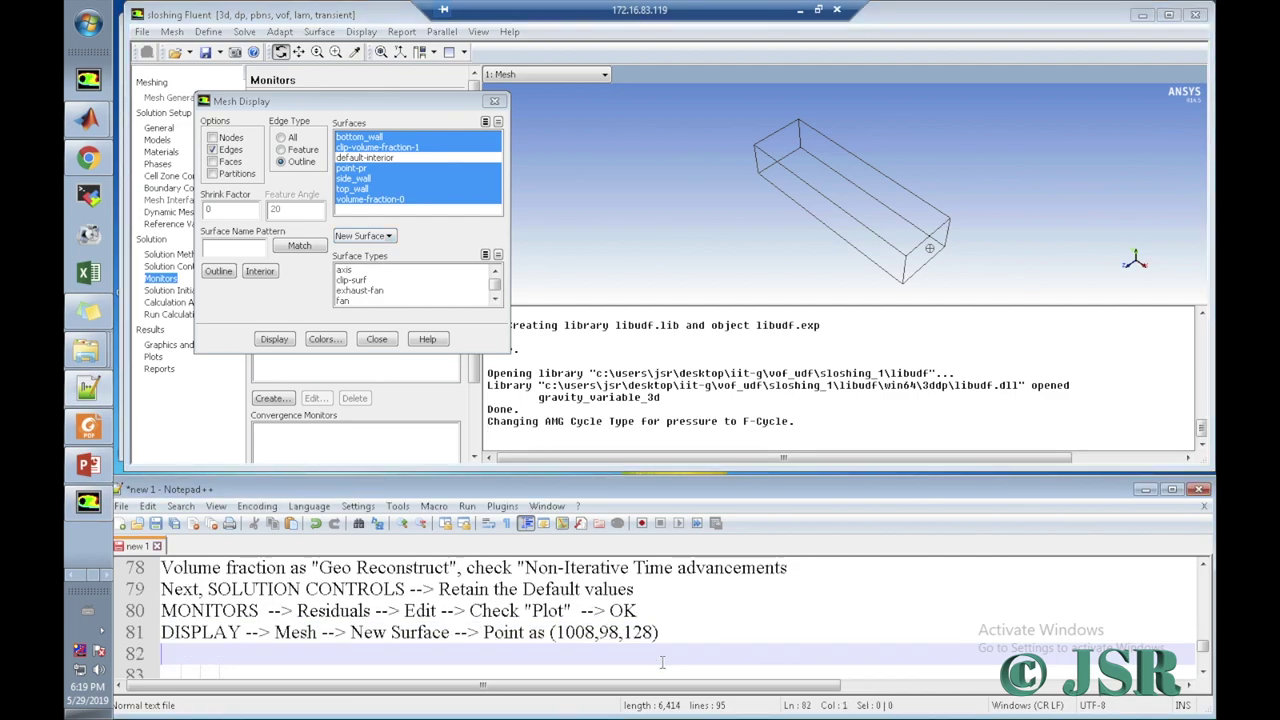
pyautogui.write('DISP')
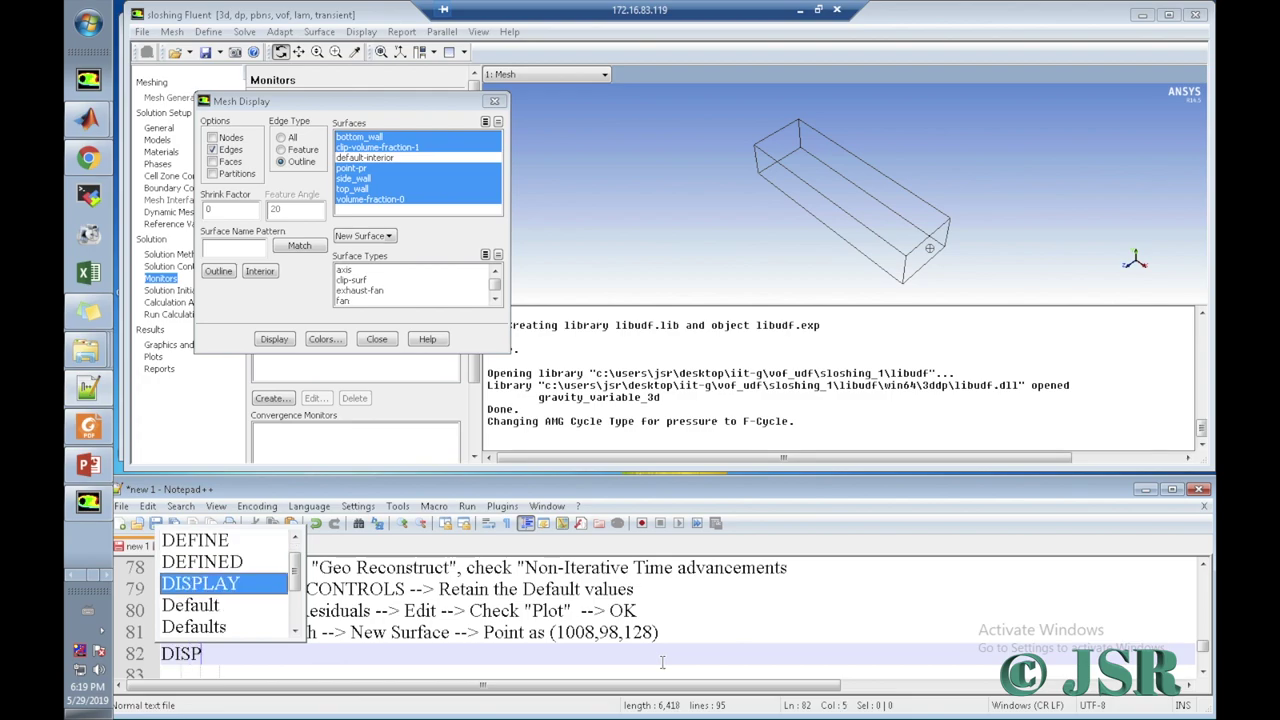
pyautogui.write('LAY ')
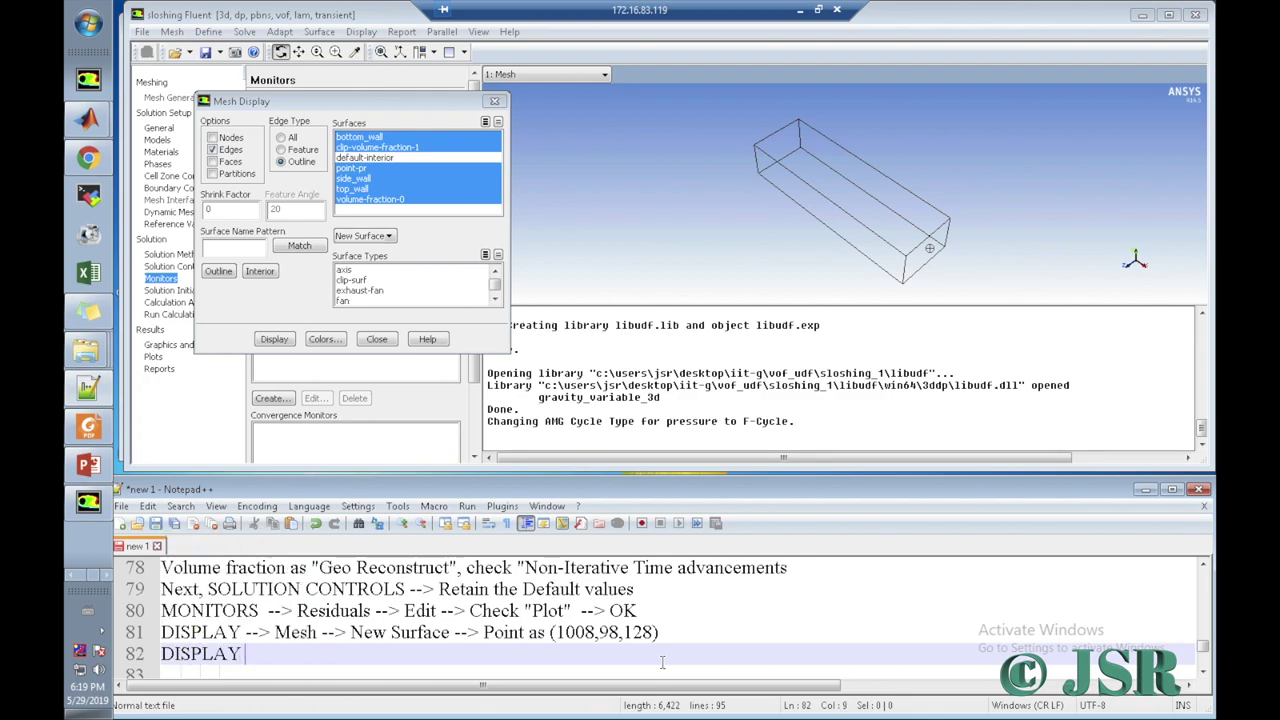
pyautogui.write('--> Mes')
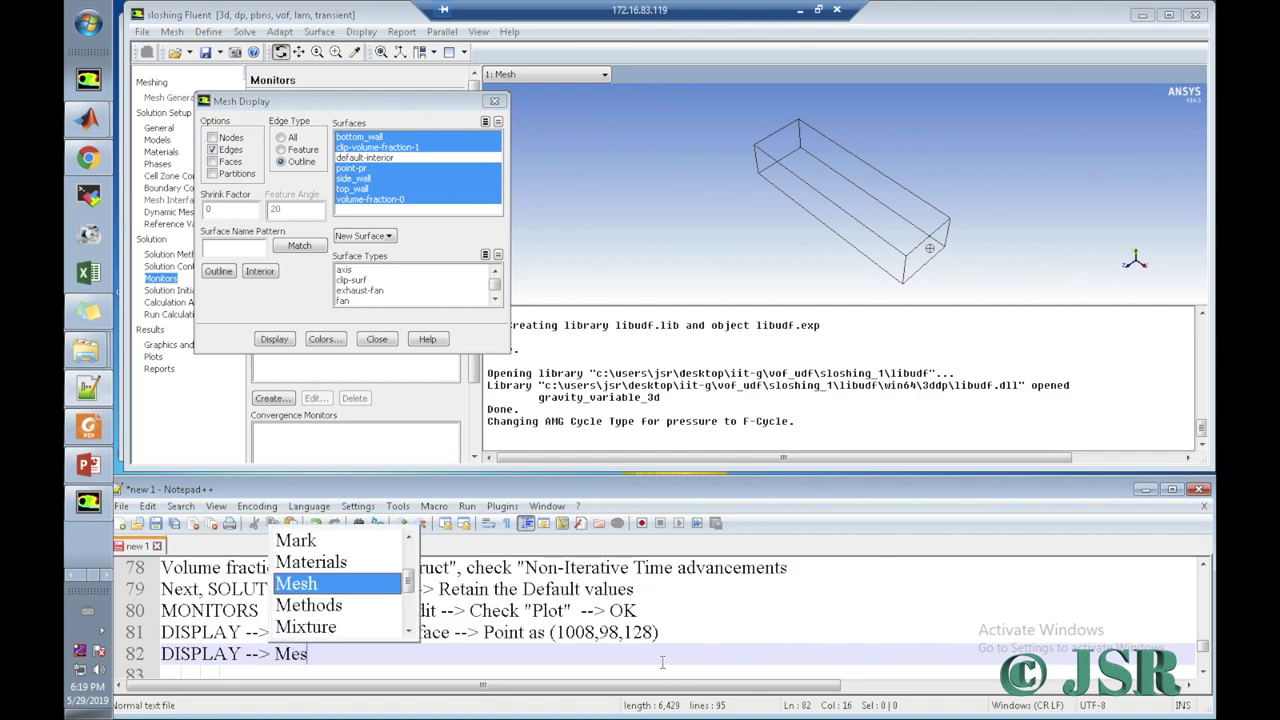
pyautogui.write('h --')
pyautogui.write('> N')
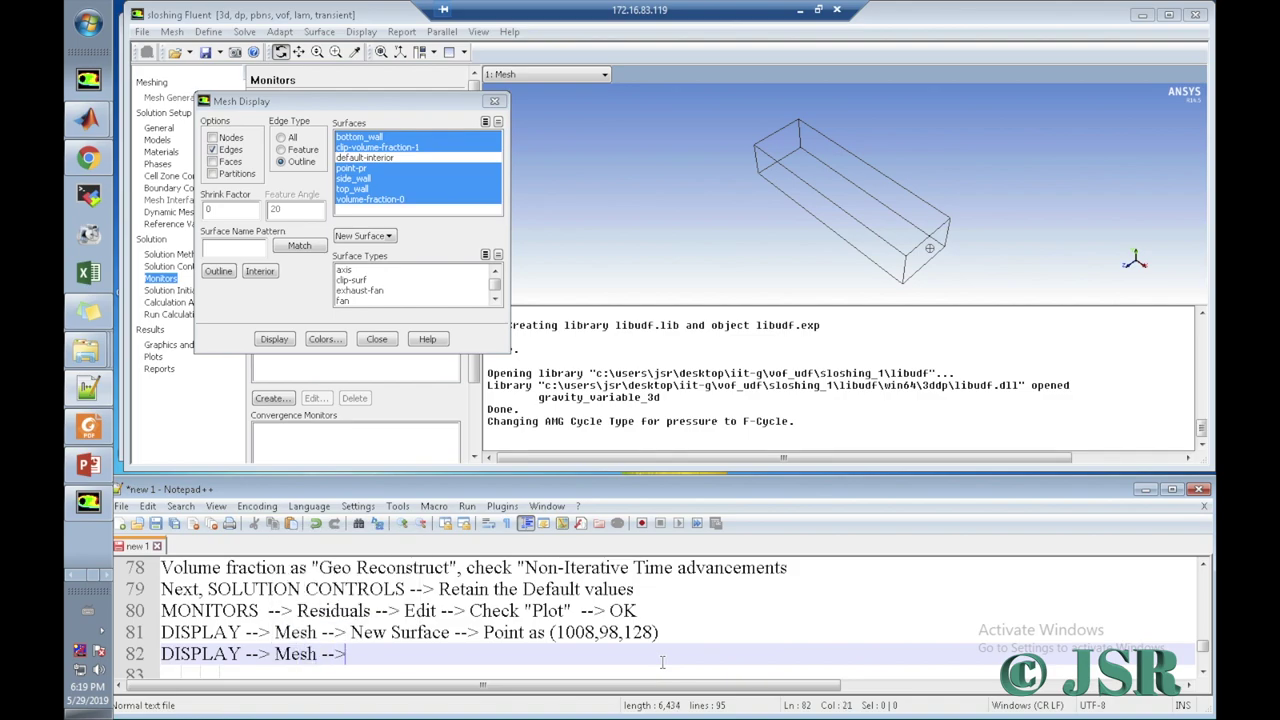
pyautogui.write('ew ')
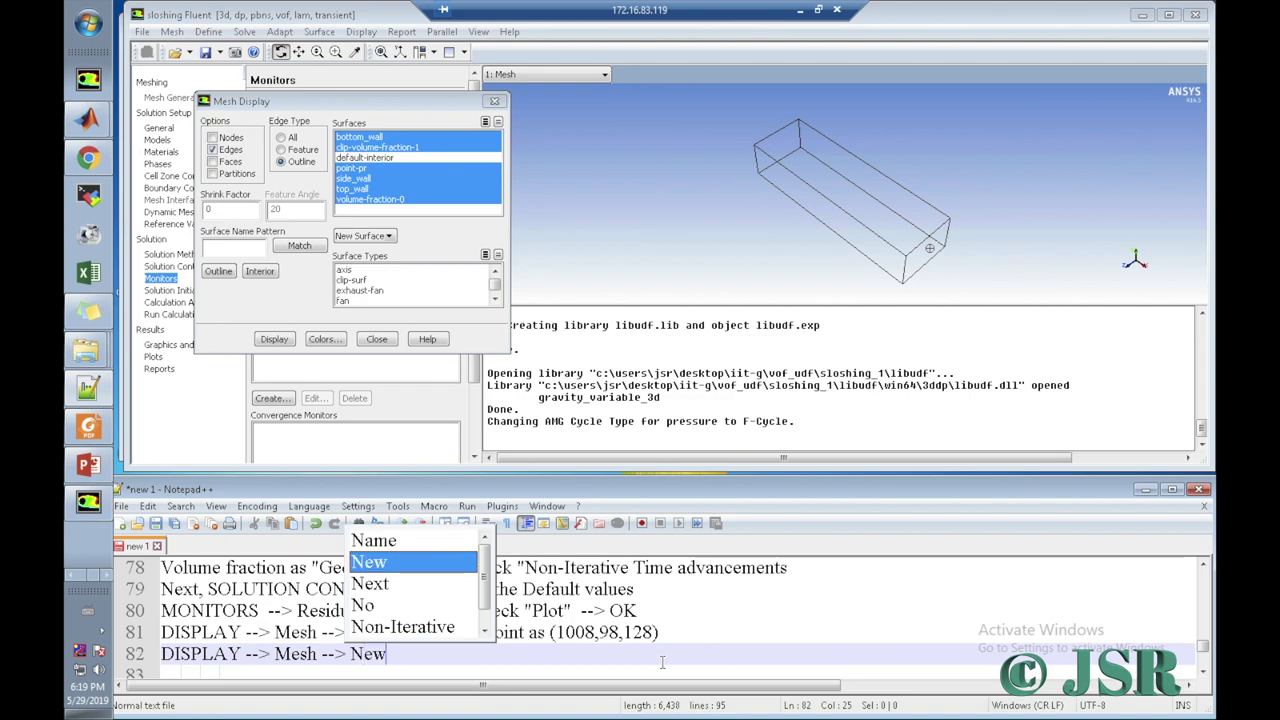
pyautogui.write('Sur')
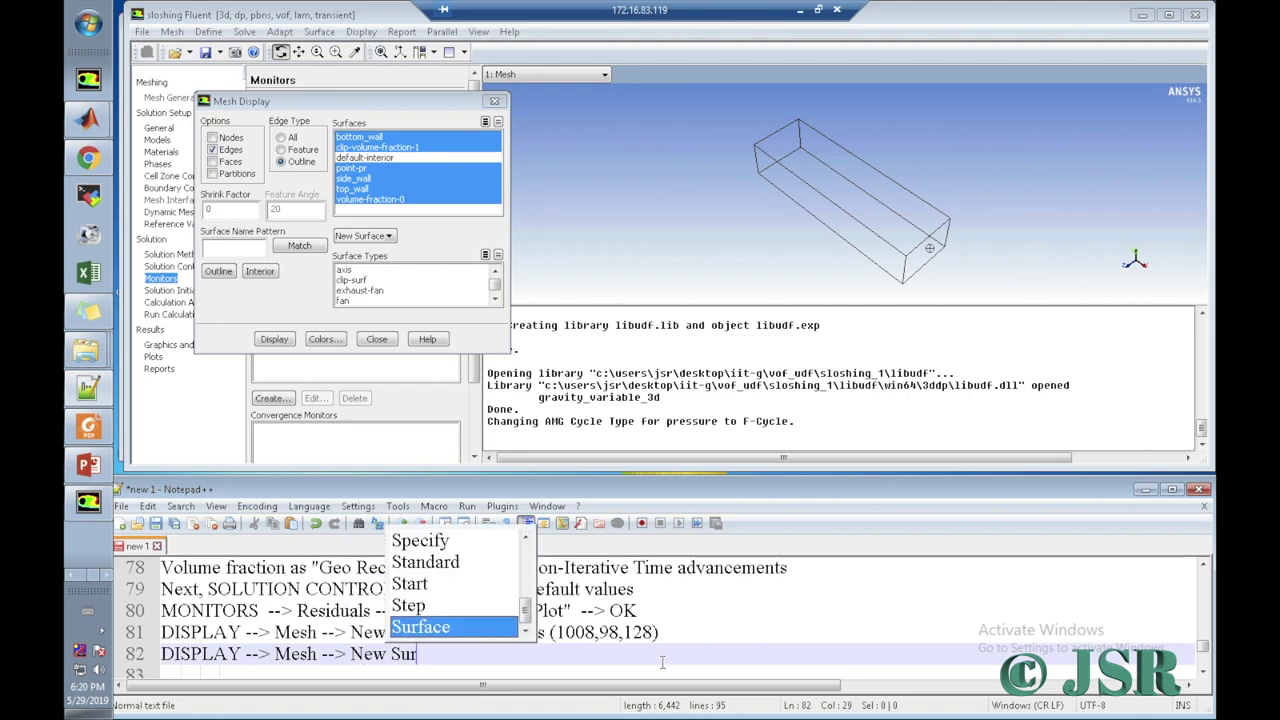
pyautogui.write('face -->')
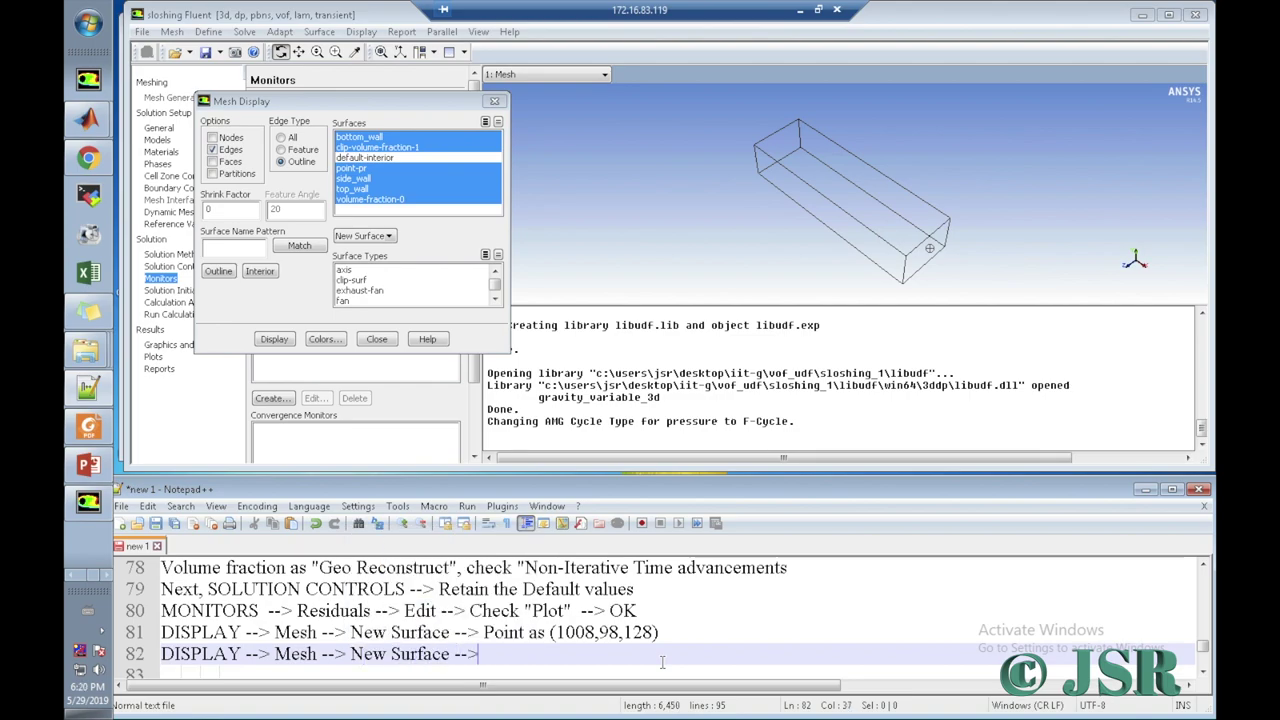
pyautogui.click(393, 237)
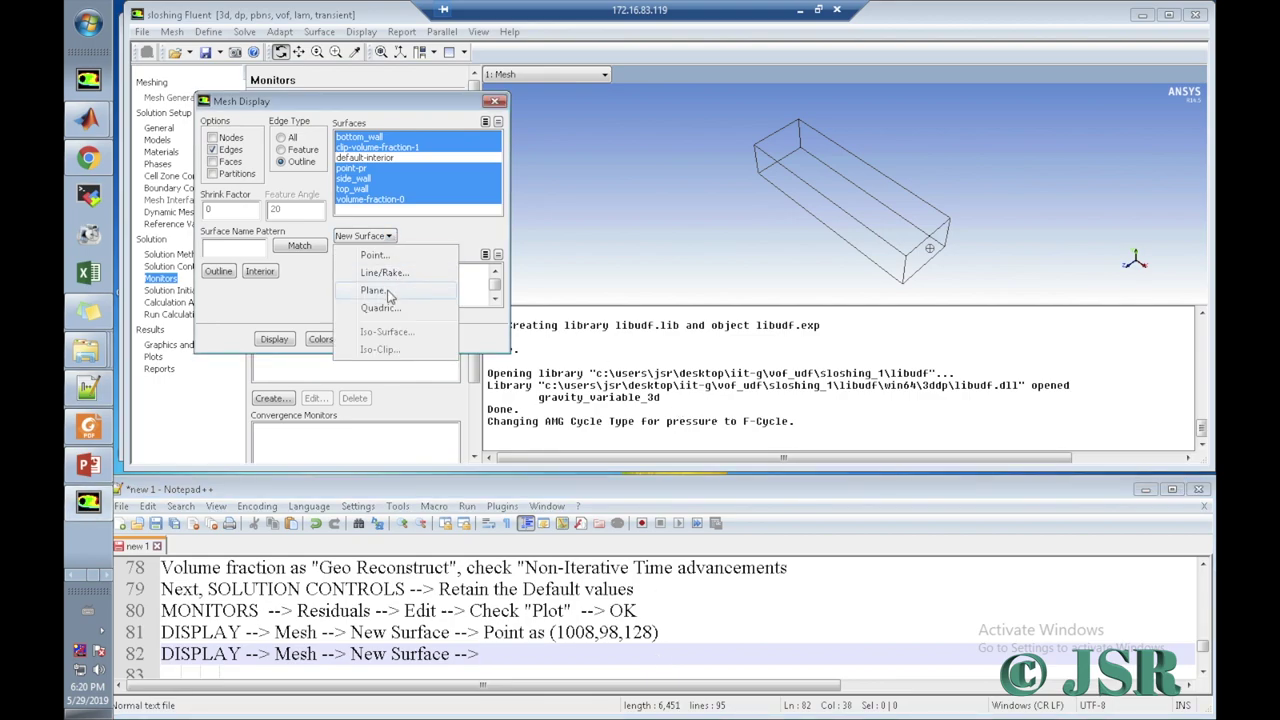
pyautogui.click(561, 248)
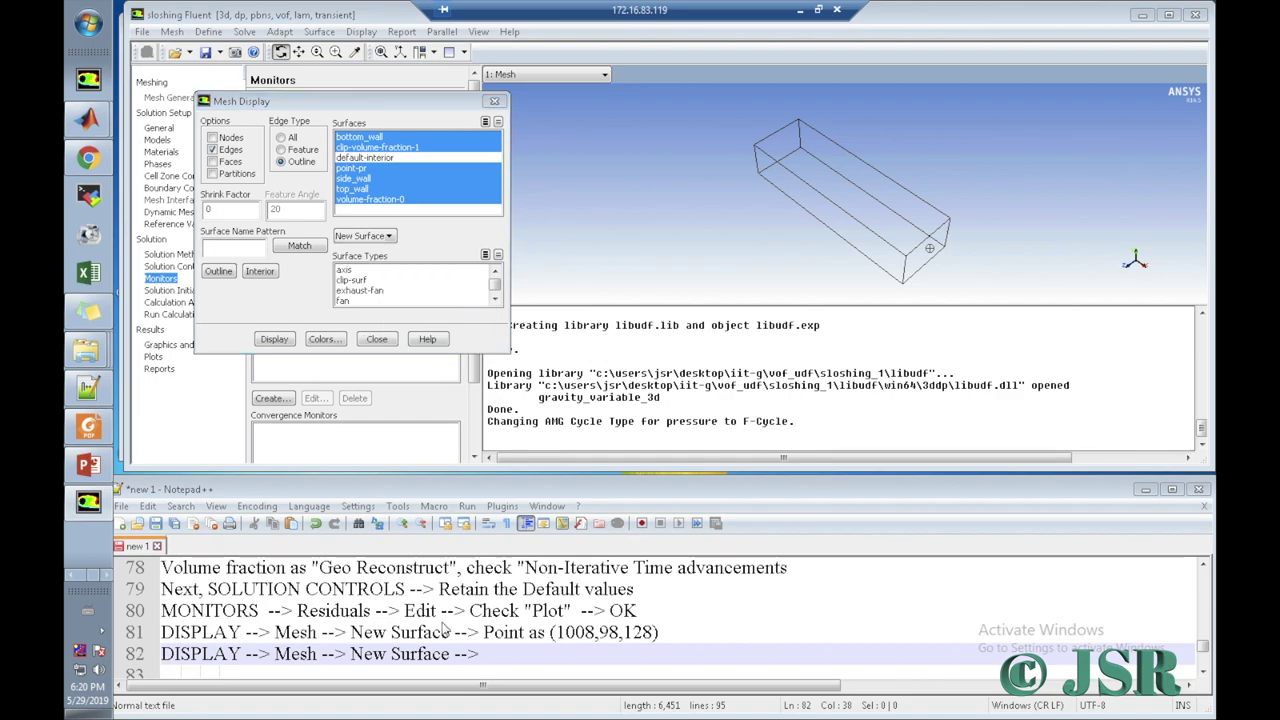
pyautogui.click(482, 654)
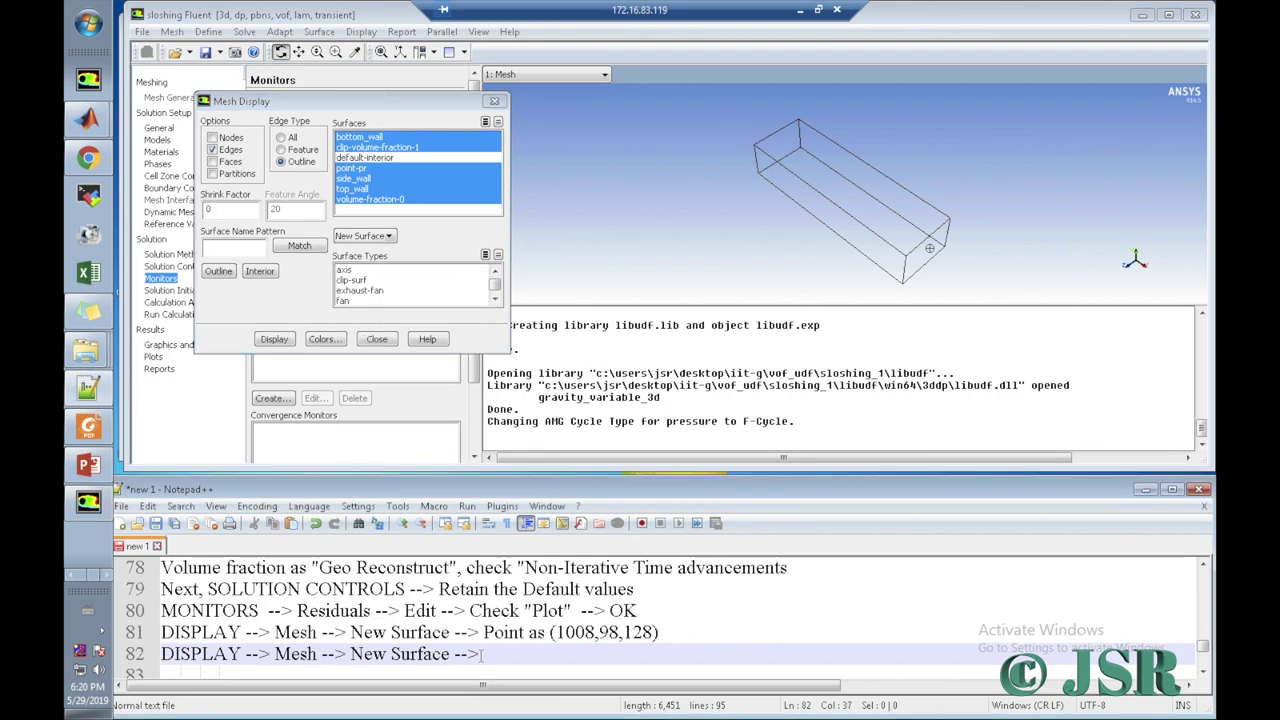
pyautogui.moveTo(482, 654); pyautogui.dragTo(178, 660)
pyautogui.press('Delete')
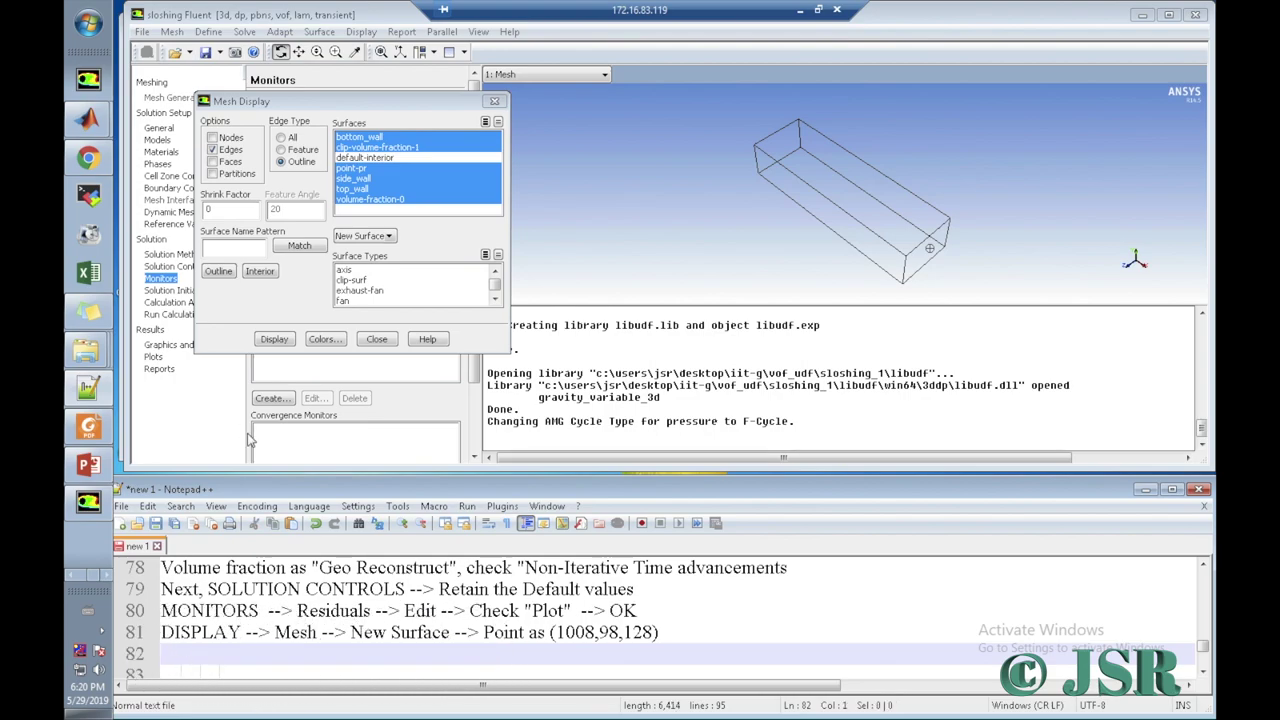
# Step: Close Fluent's Mesh Display settings and write "MONITORS --> Surface monitors --> Create/Edit -->" on line 82 of the Notepad++ notes
pyautogui.click(388, 341)
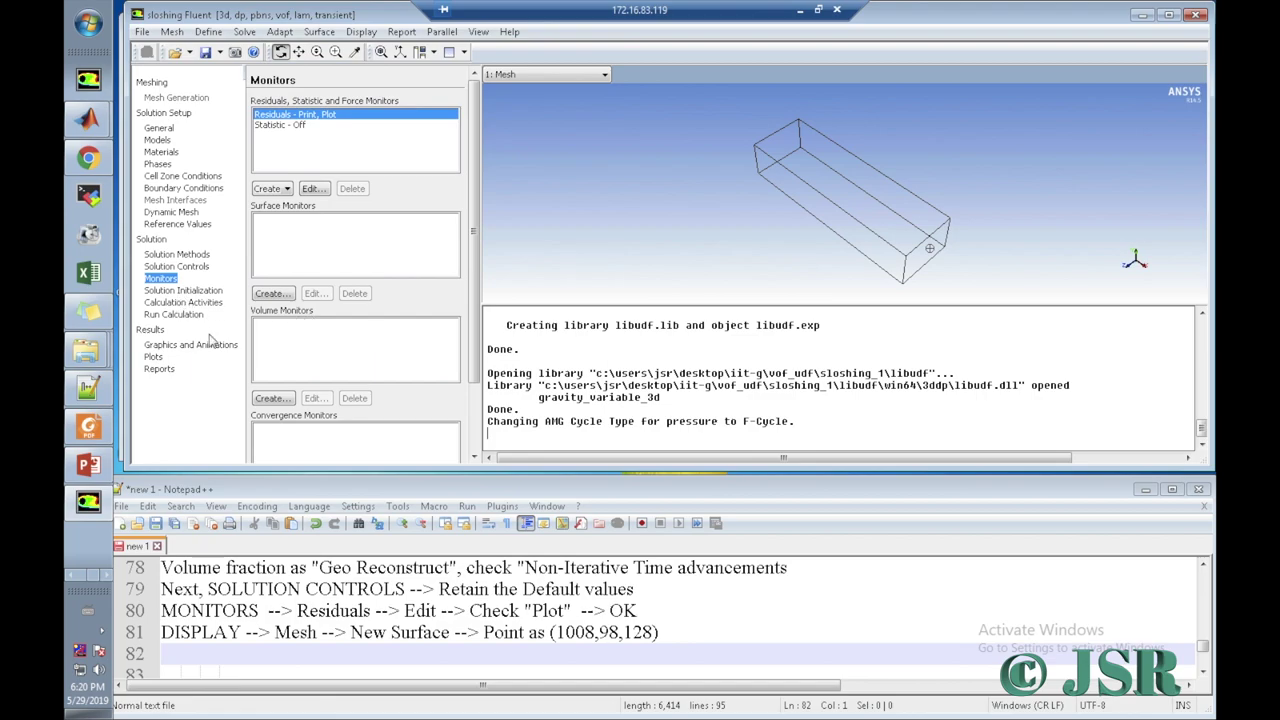
pyautogui.click(193, 653)
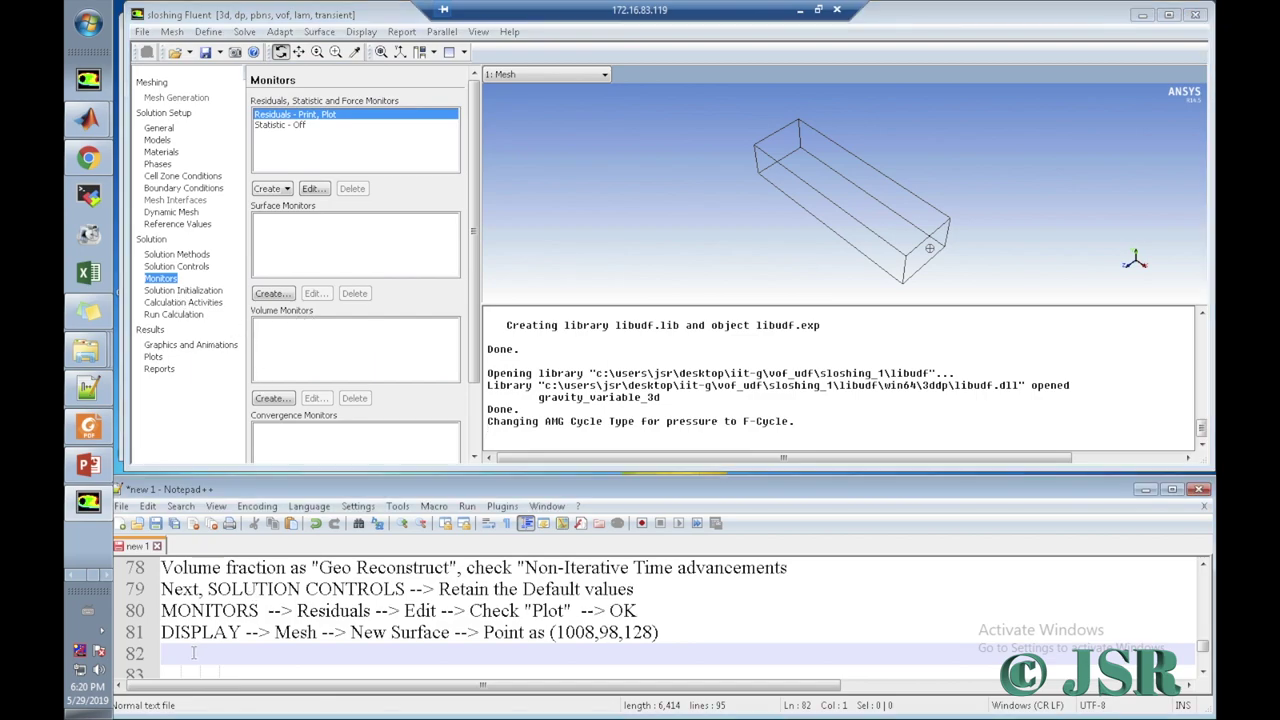
pyautogui.write('MO')
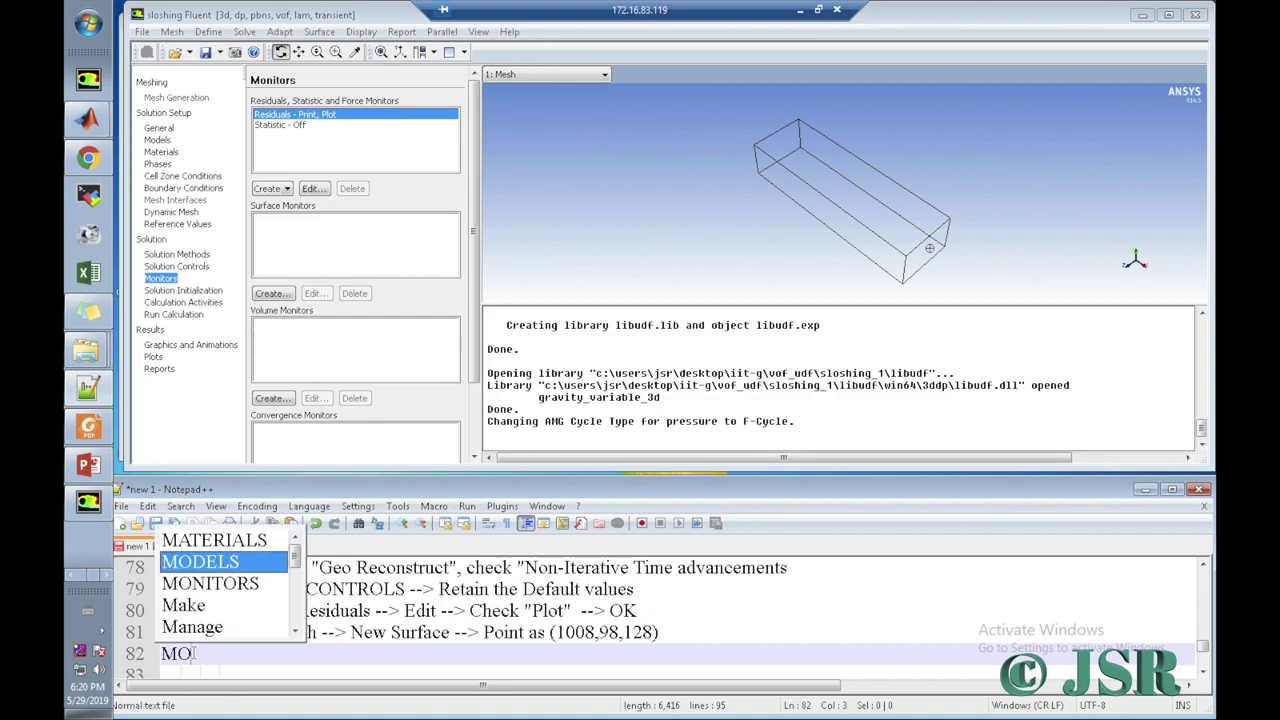
pyautogui.write('NITORS')
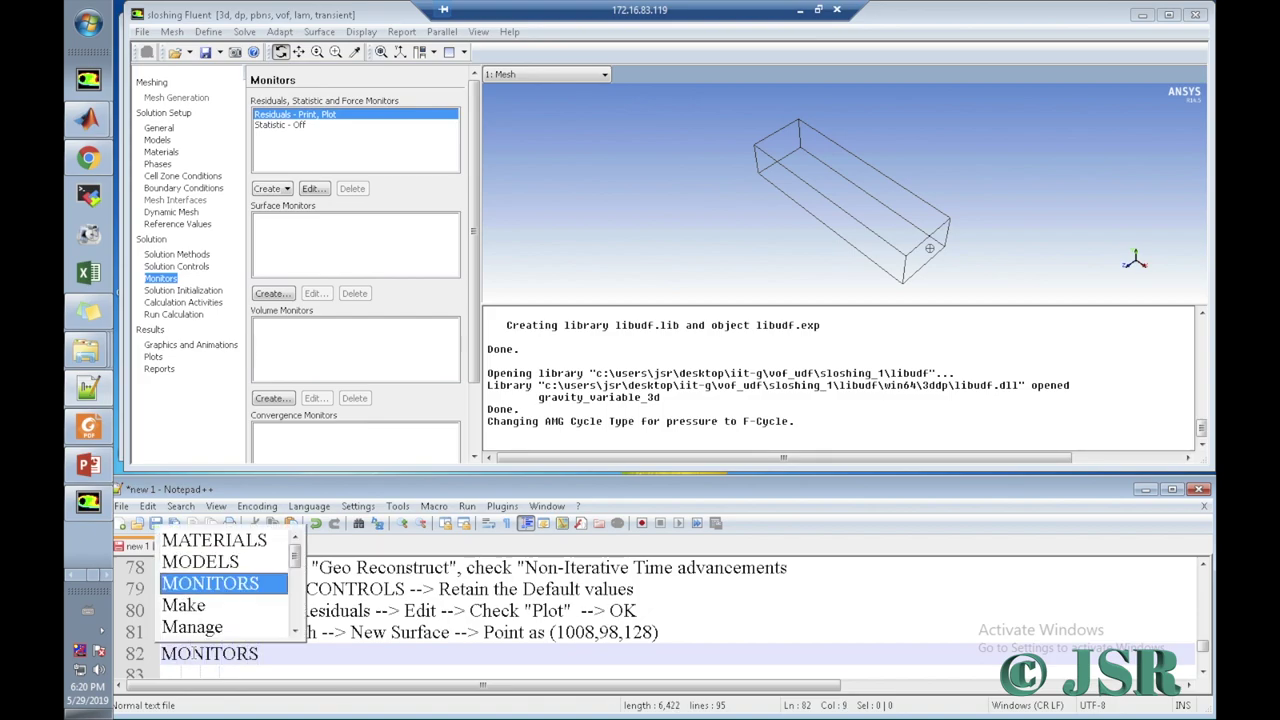
pyautogui.write(' --> ')
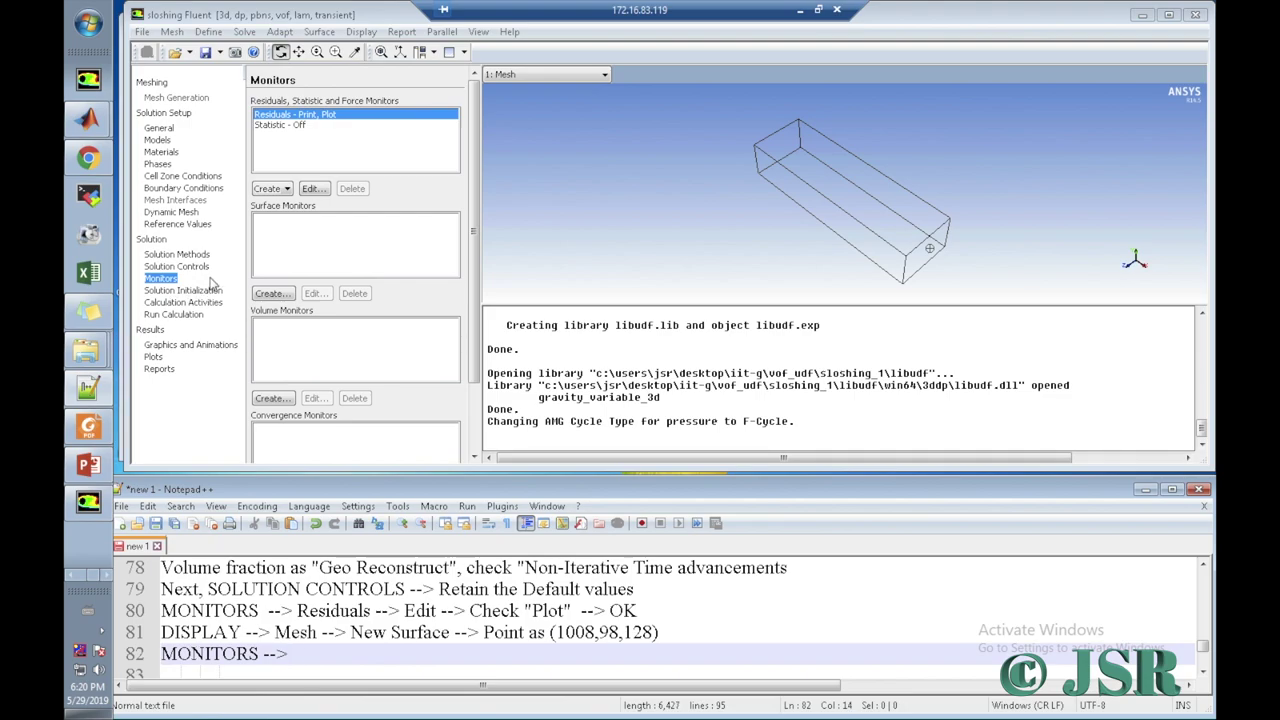
pyautogui.write('S')
pyautogui.write('u')
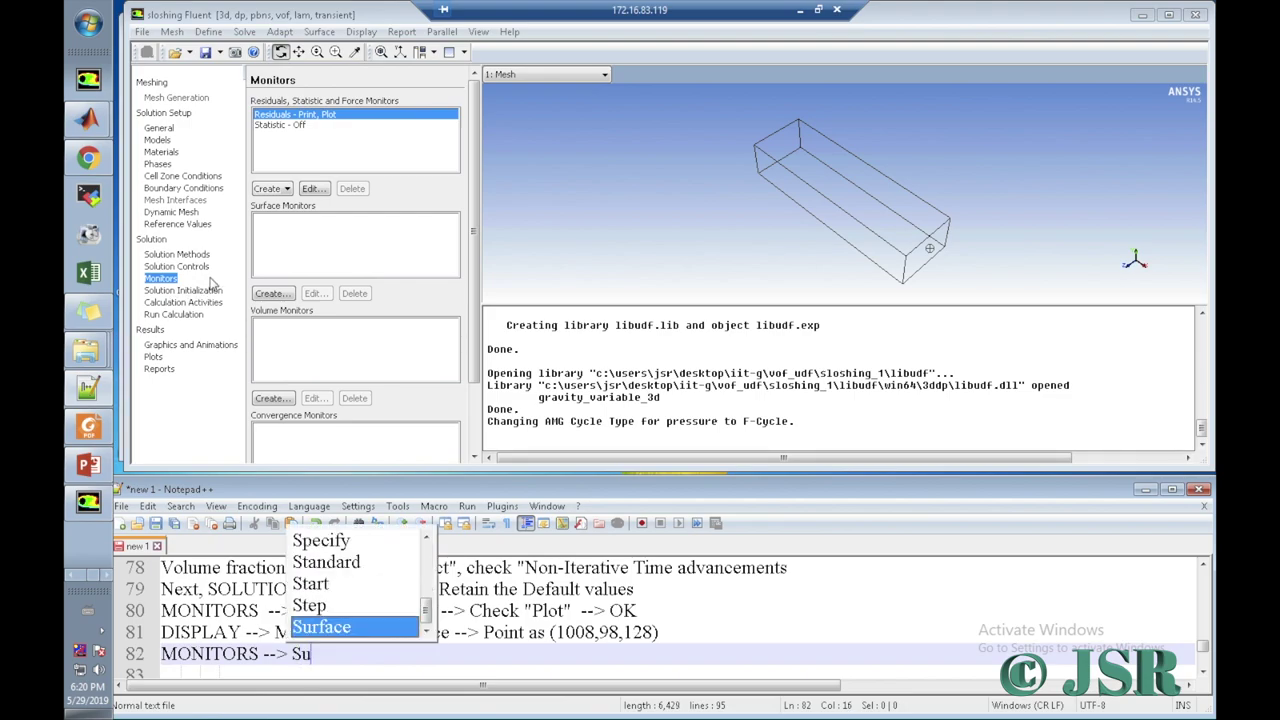
pyautogui.write('rface m')
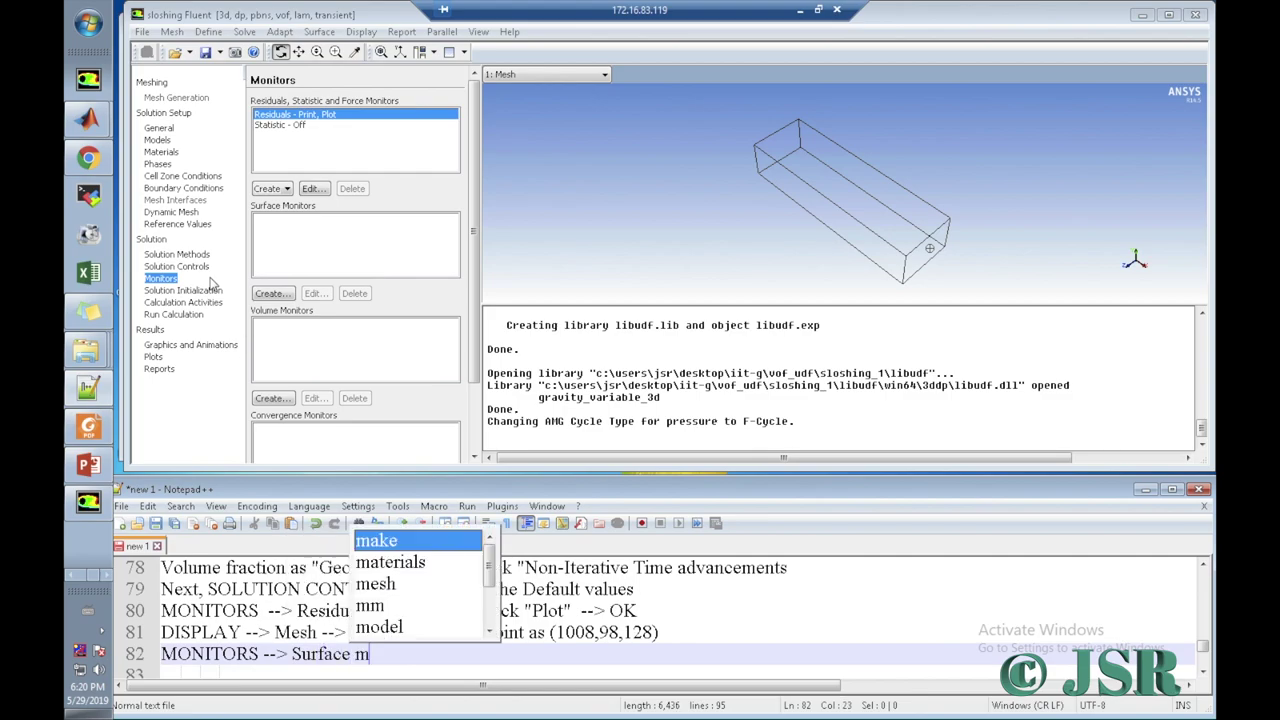
pyautogui.write('on')
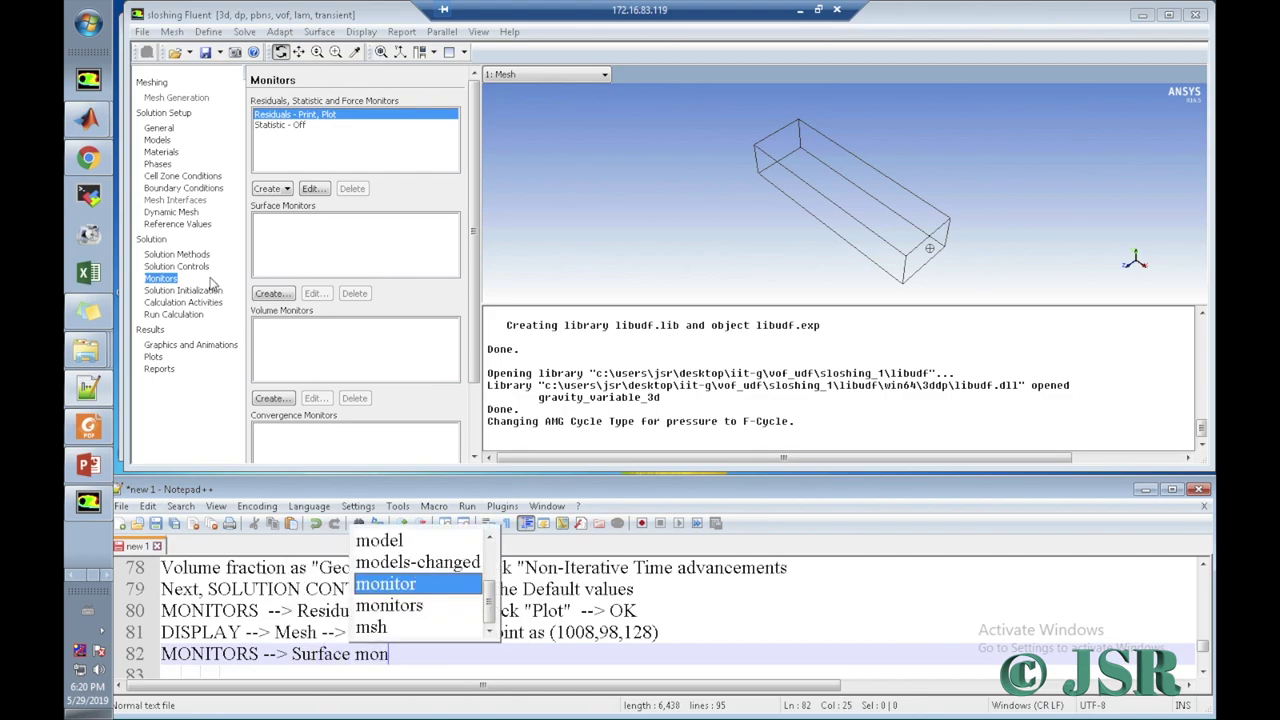
pyautogui.write('itors')
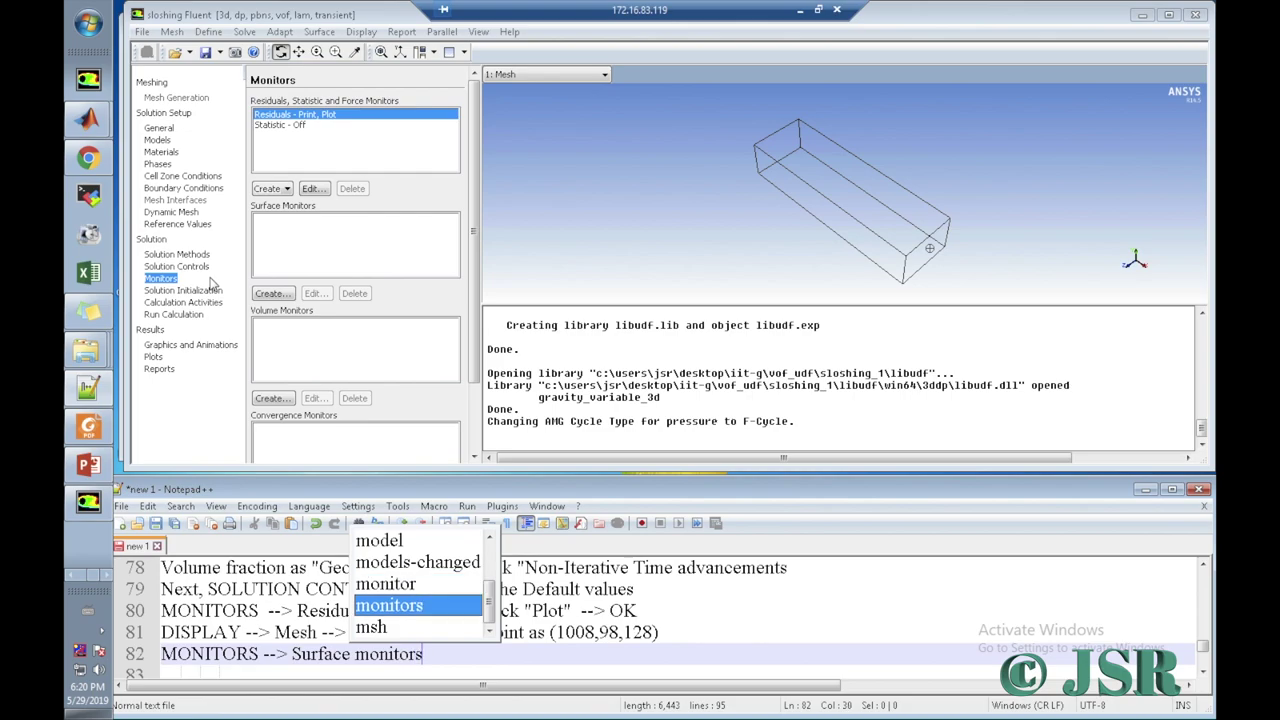
pyautogui.write(' -->')
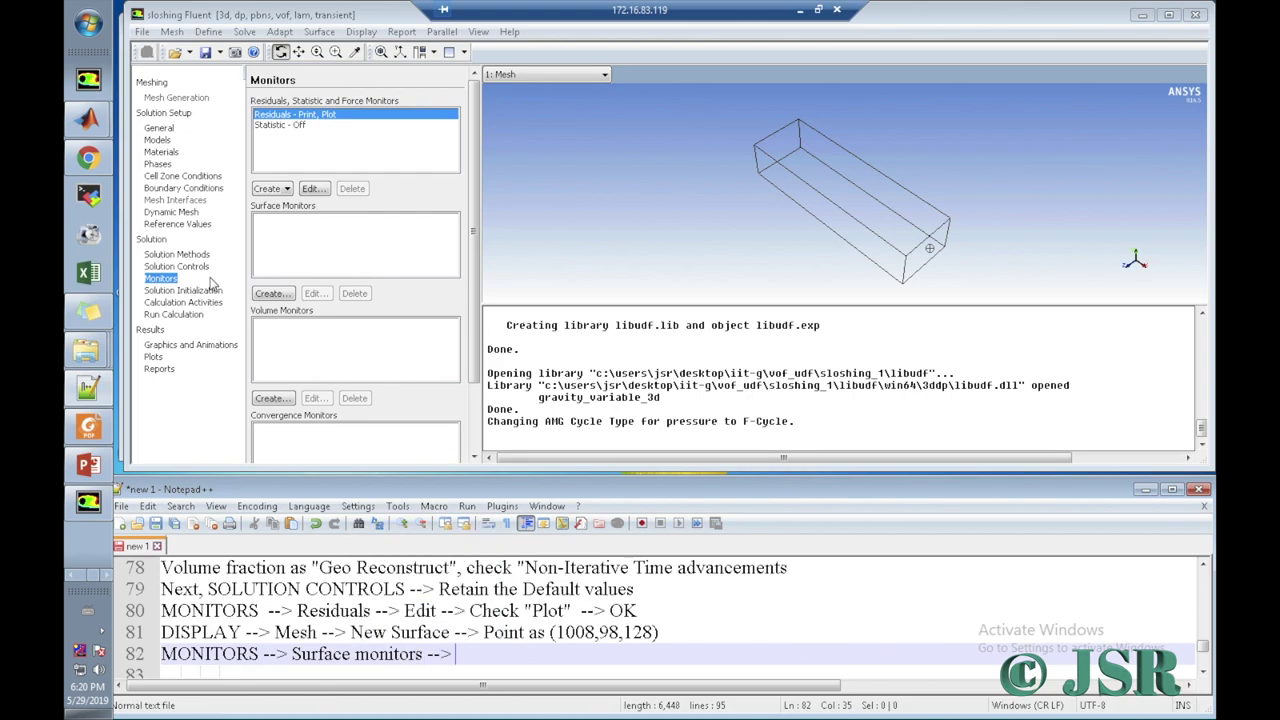
pyautogui.write(' Crea')
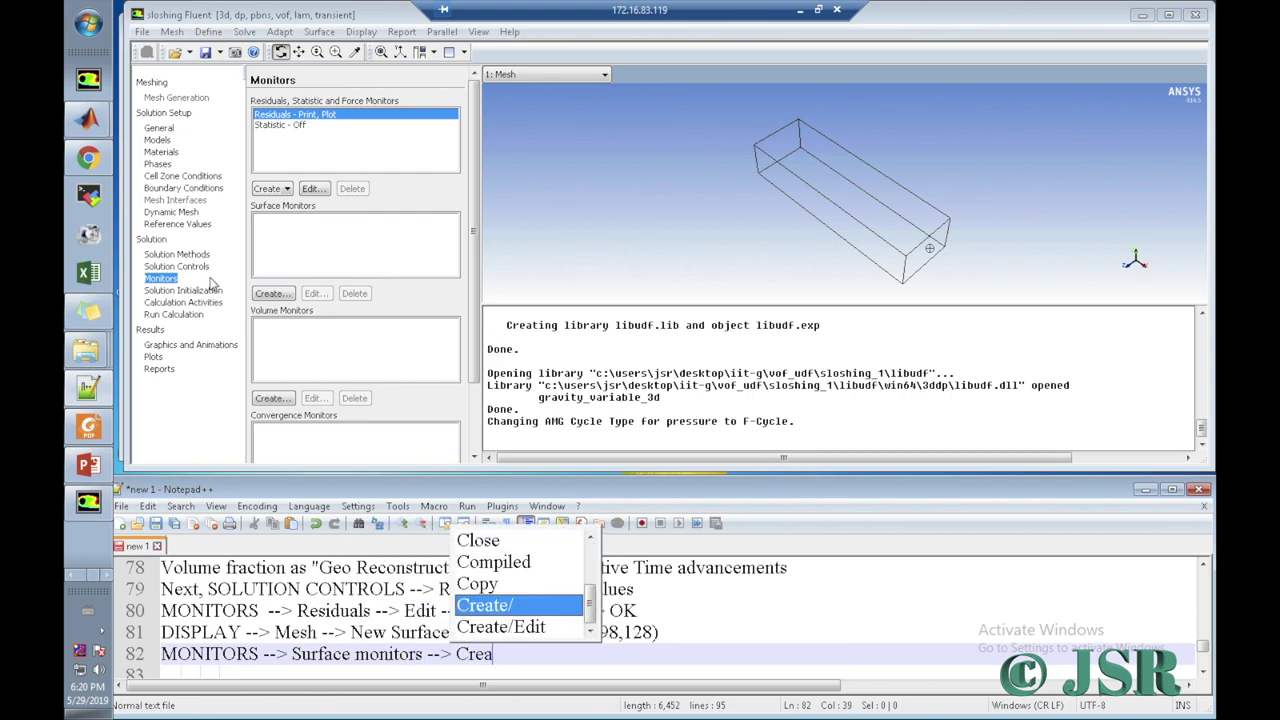
pyautogui.write('te/Edit ')
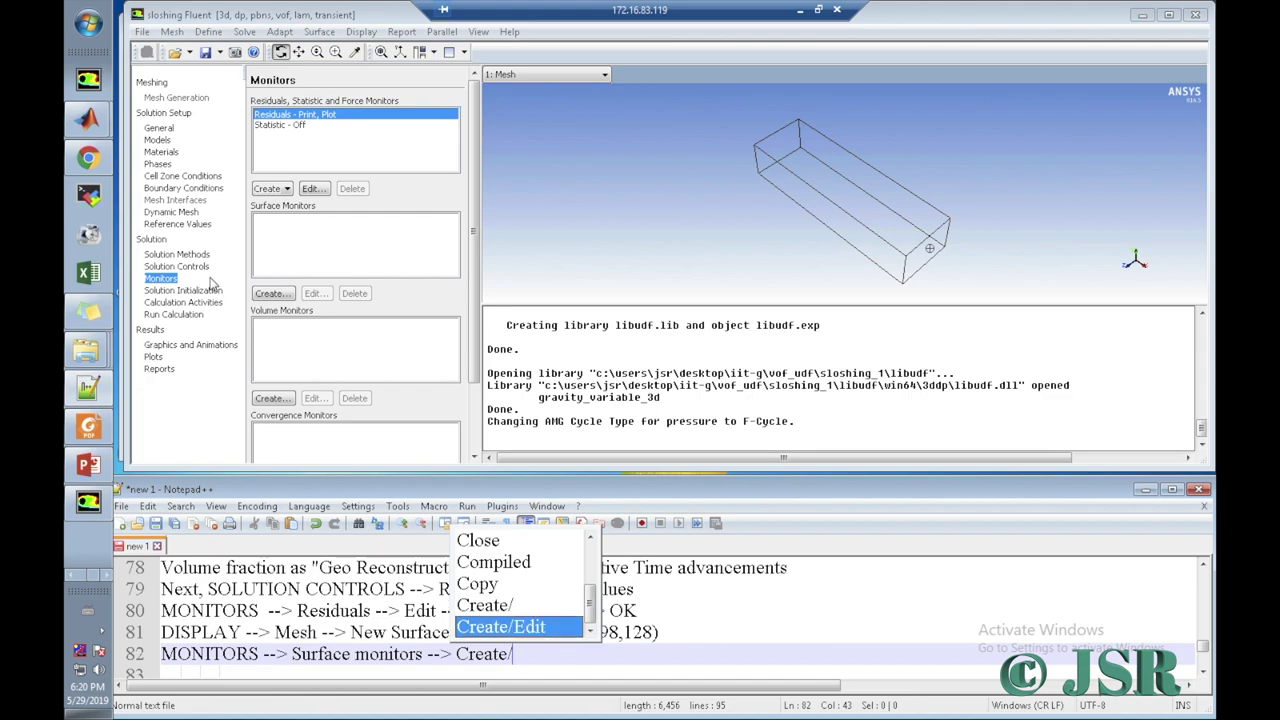
pyautogui.write('-->')
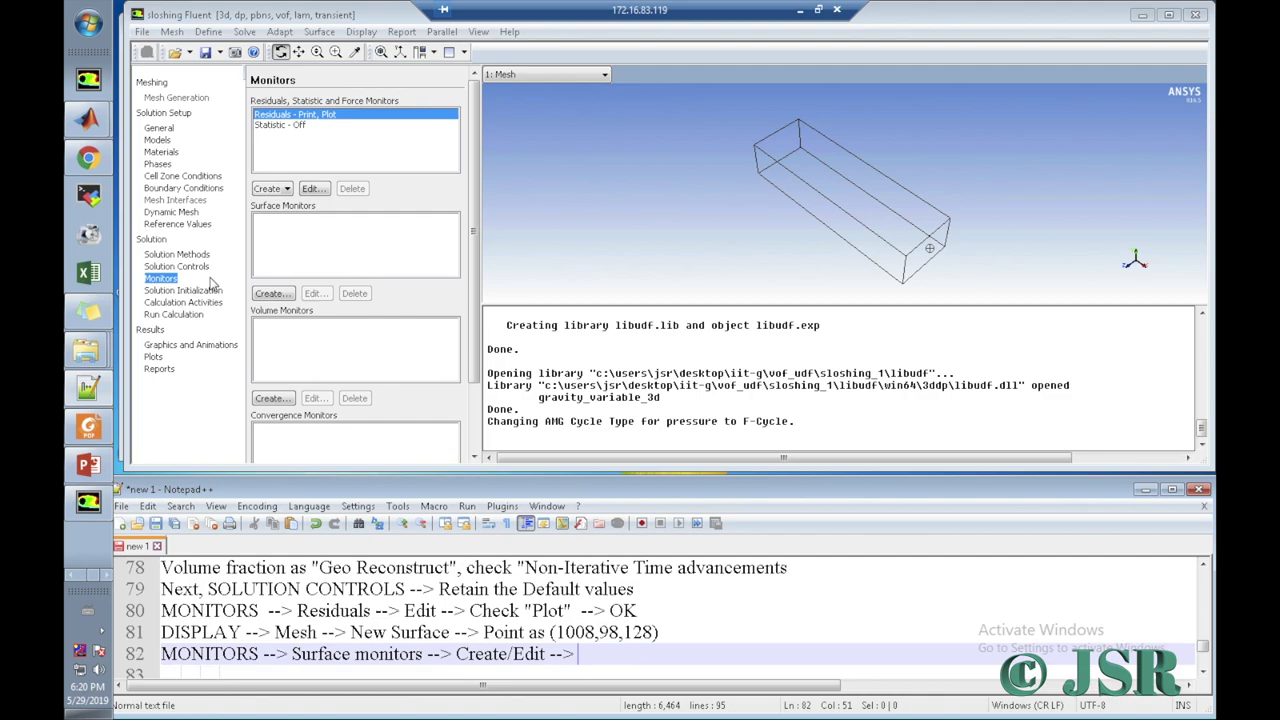
# Step: Start a new surface monitor in Fluent and extend line 82 of the Notepad++ notes with Name as "surf-press-mon'
pyautogui.click(285, 290)
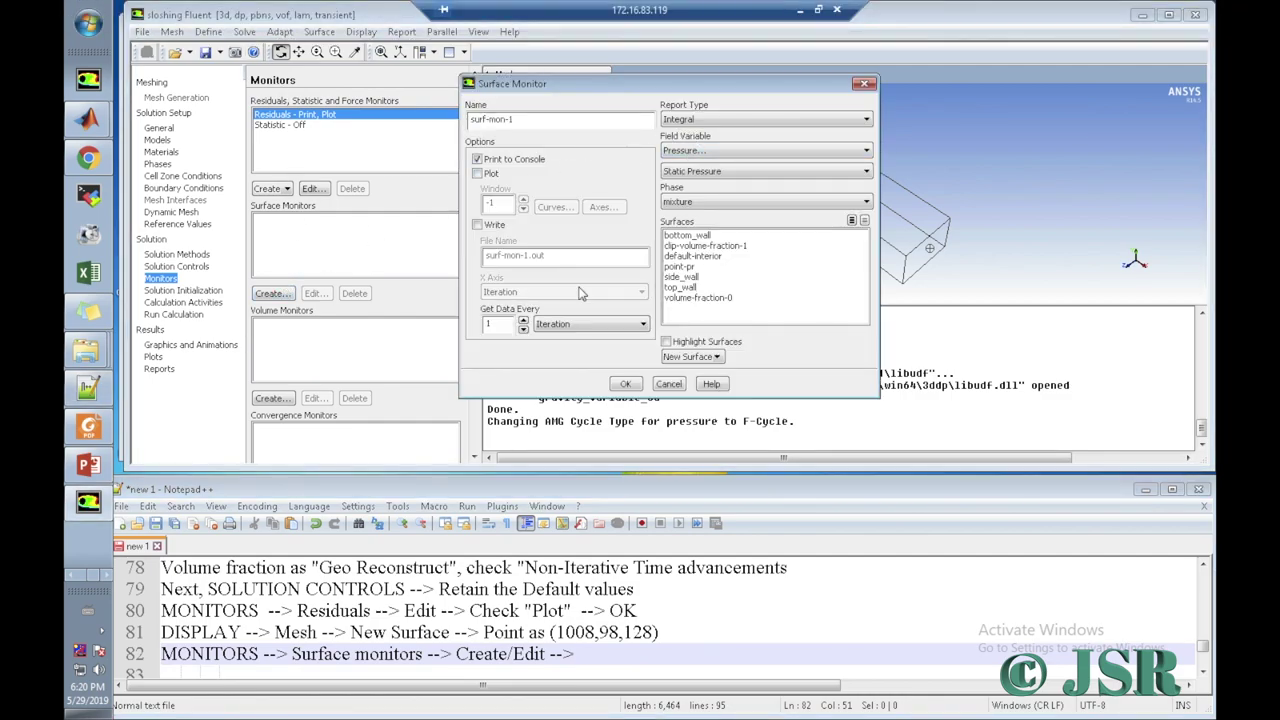
pyautogui.click(603, 664)
pyautogui.write('Name as "')
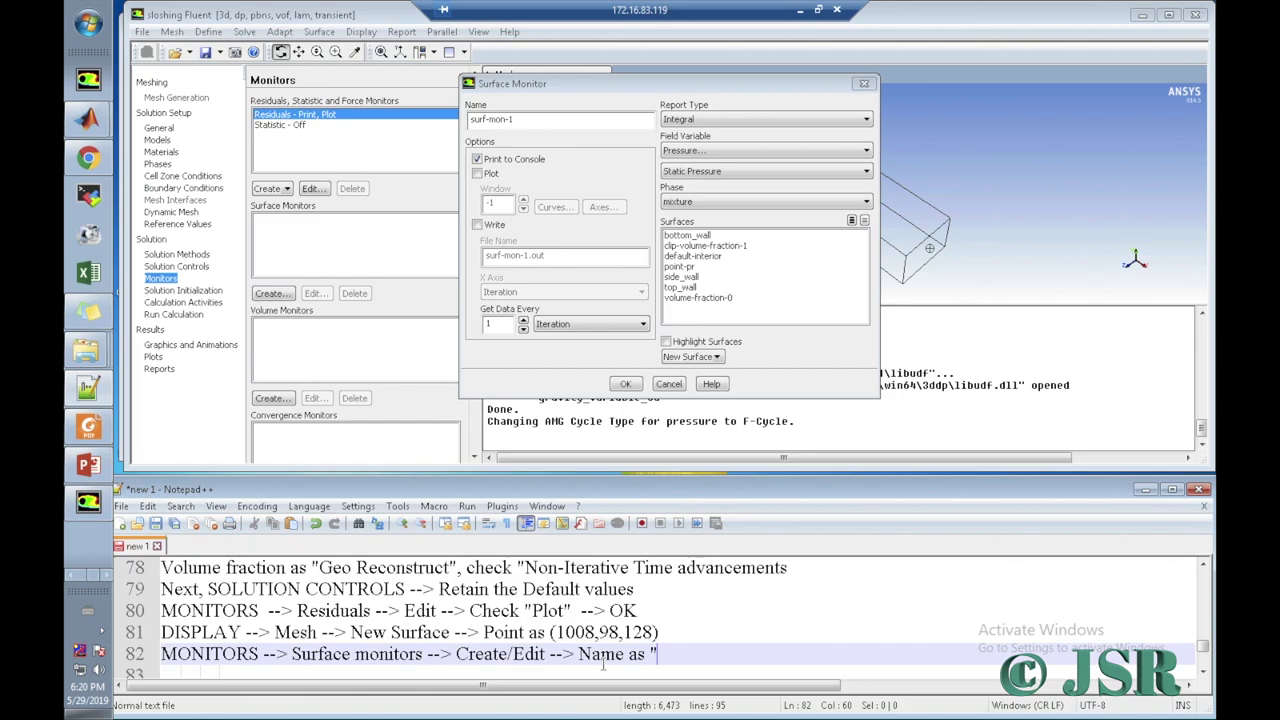
pyautogui.write('P')
pyautogui.press('BackSpace')
pyautogui.write('surf')
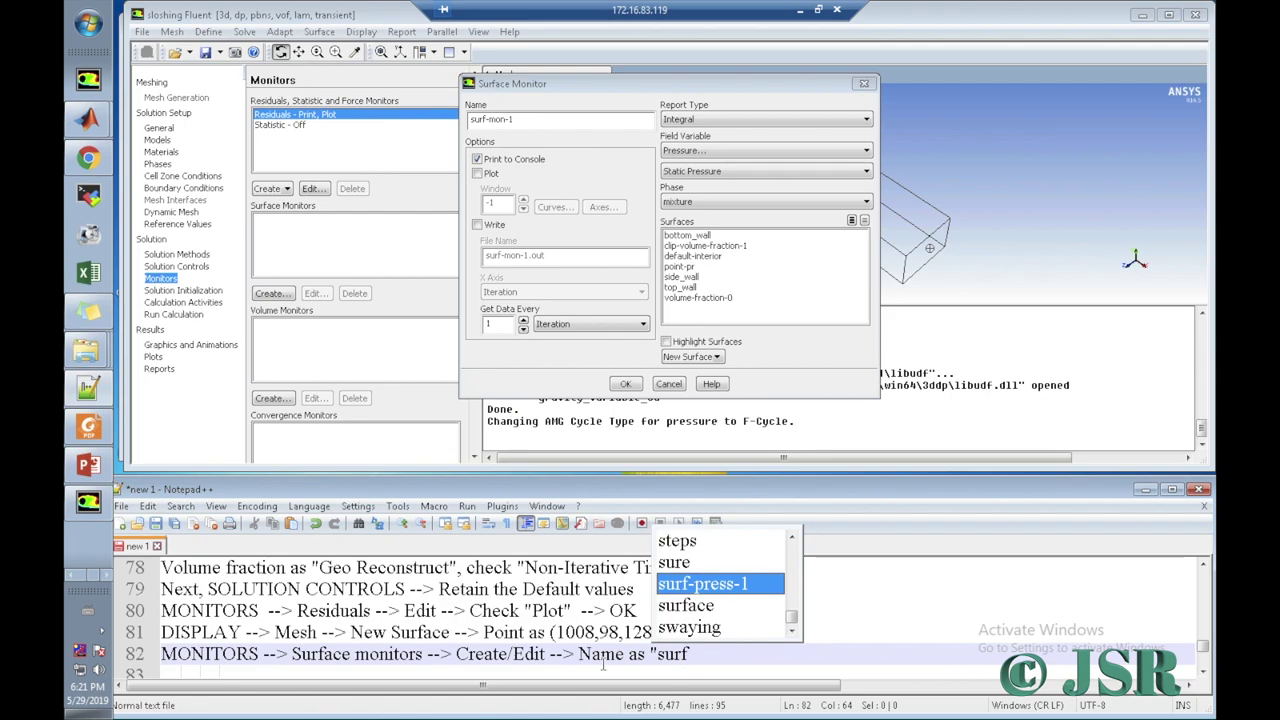
pyautogui.write('-press')
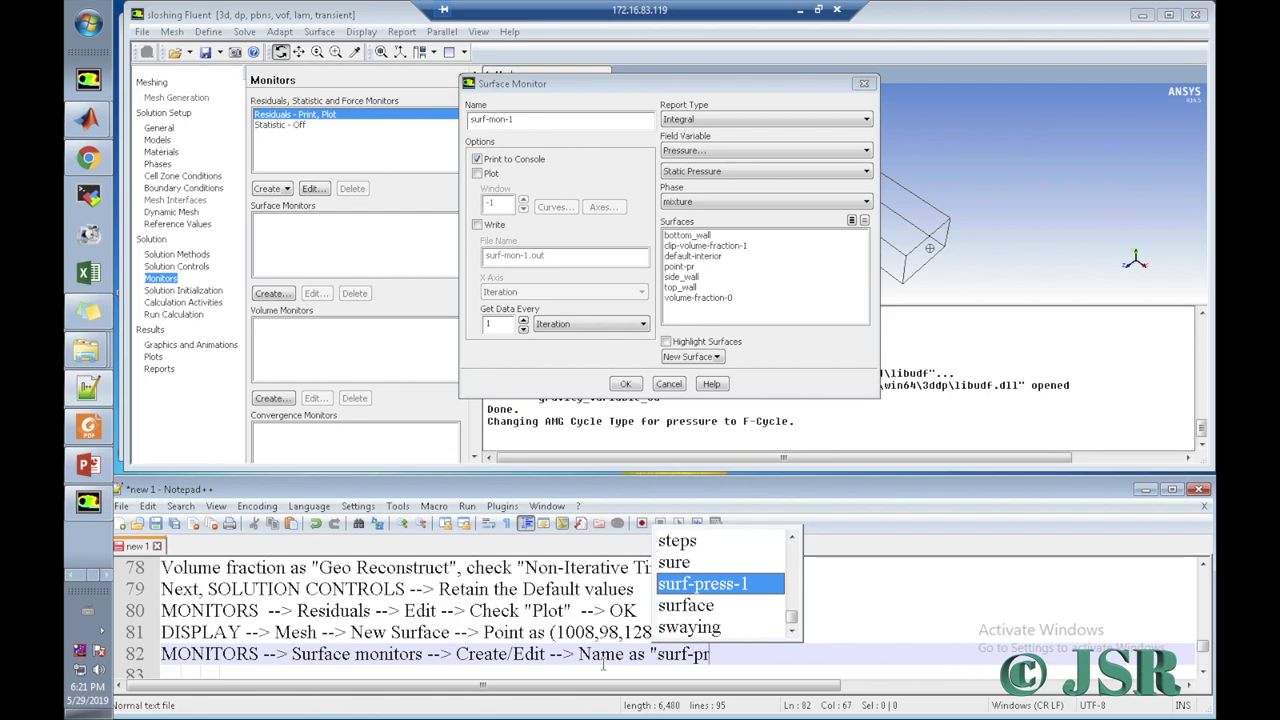
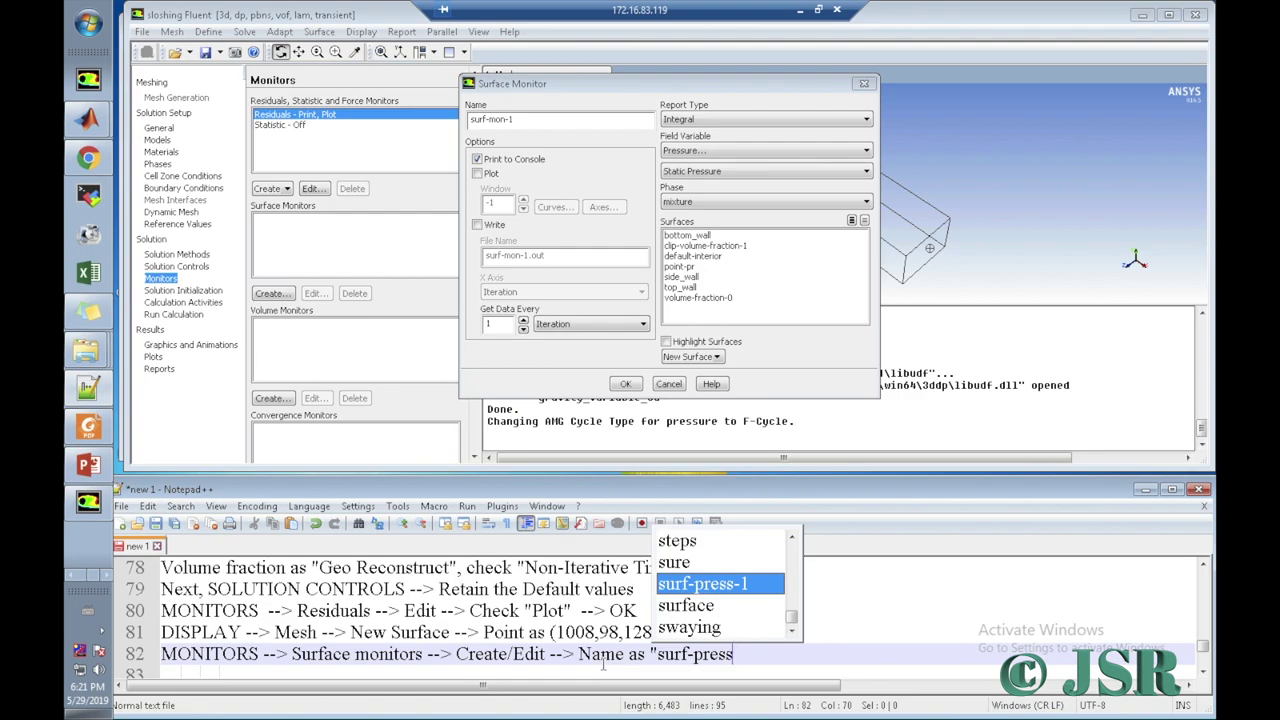
pyautogui.write('"')
pyautogui.press('Left')
pyautogui.press('Left')
pyautogui.press('Left')
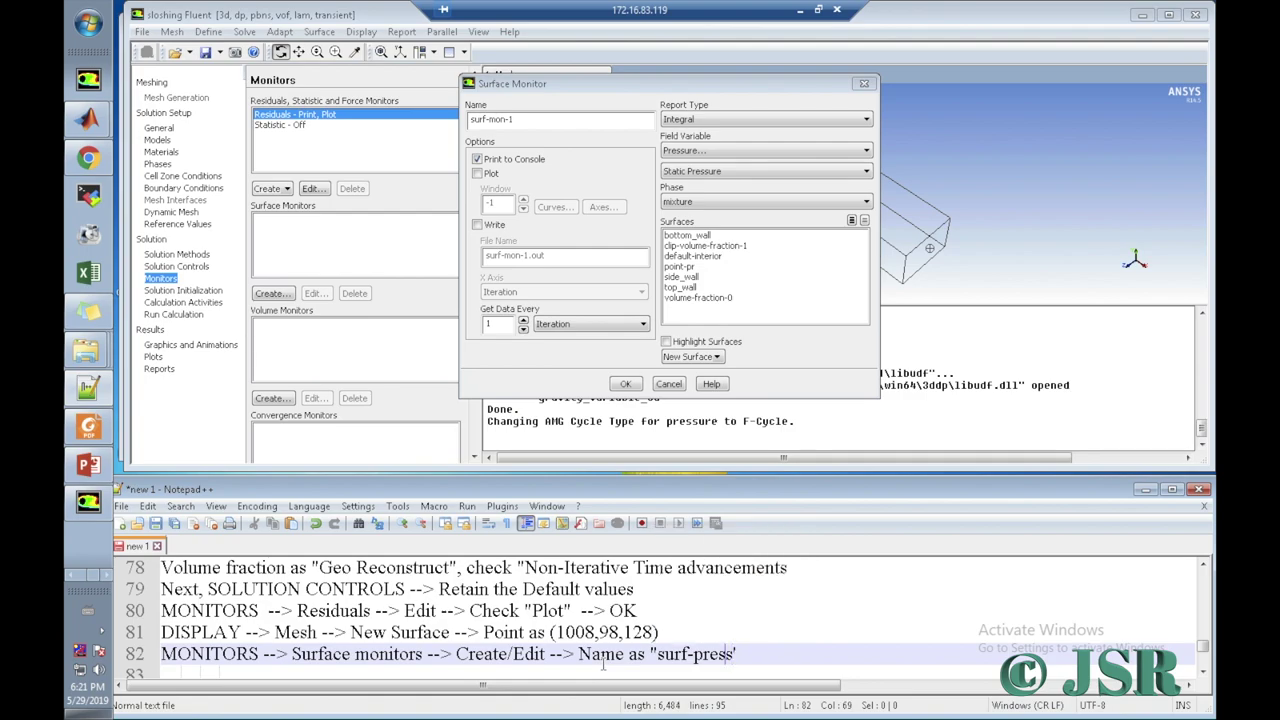
pyautogui.press('Right')
pyautogui.press('Right')
pyautogui.write('-mon')
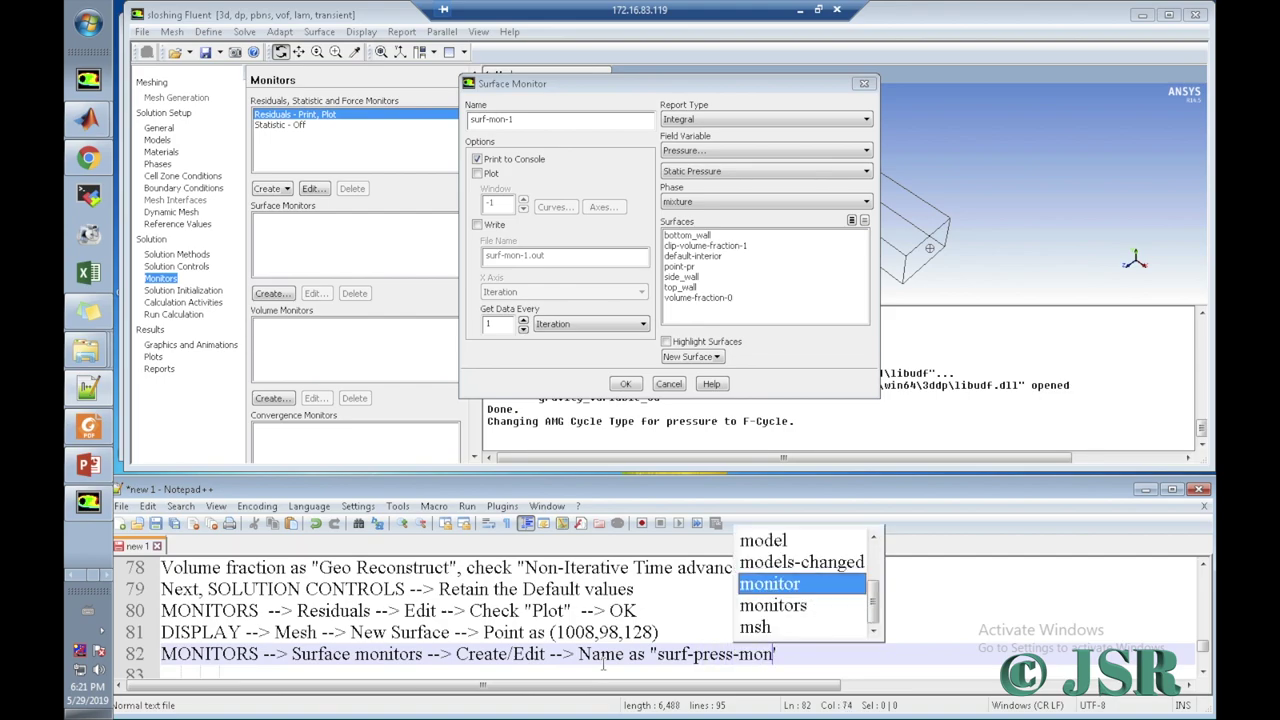
# Step: Return to Fluent, name the surface monitor surf-press-mon and enable its Plot option
pyautogui.click(490, 122)
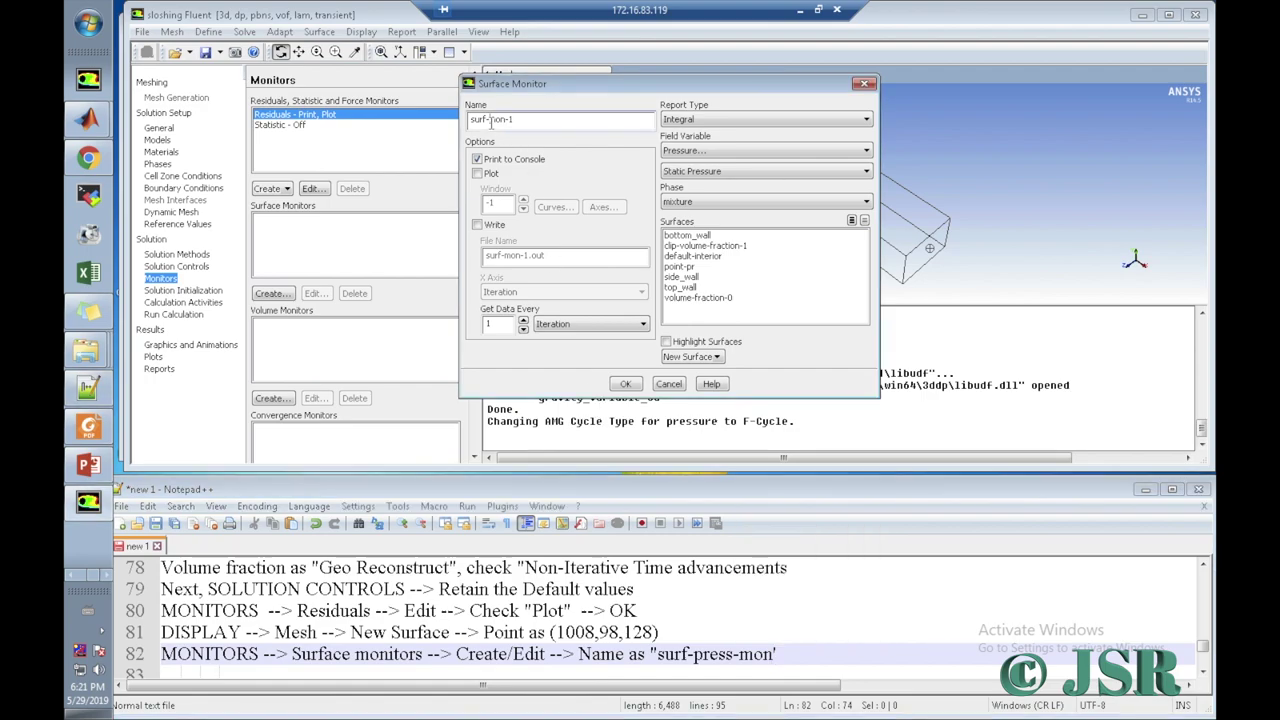
pyautogui.write('press-mon-')
pyautogui.press('BackSpace')
pyautogui.click(484, 175)
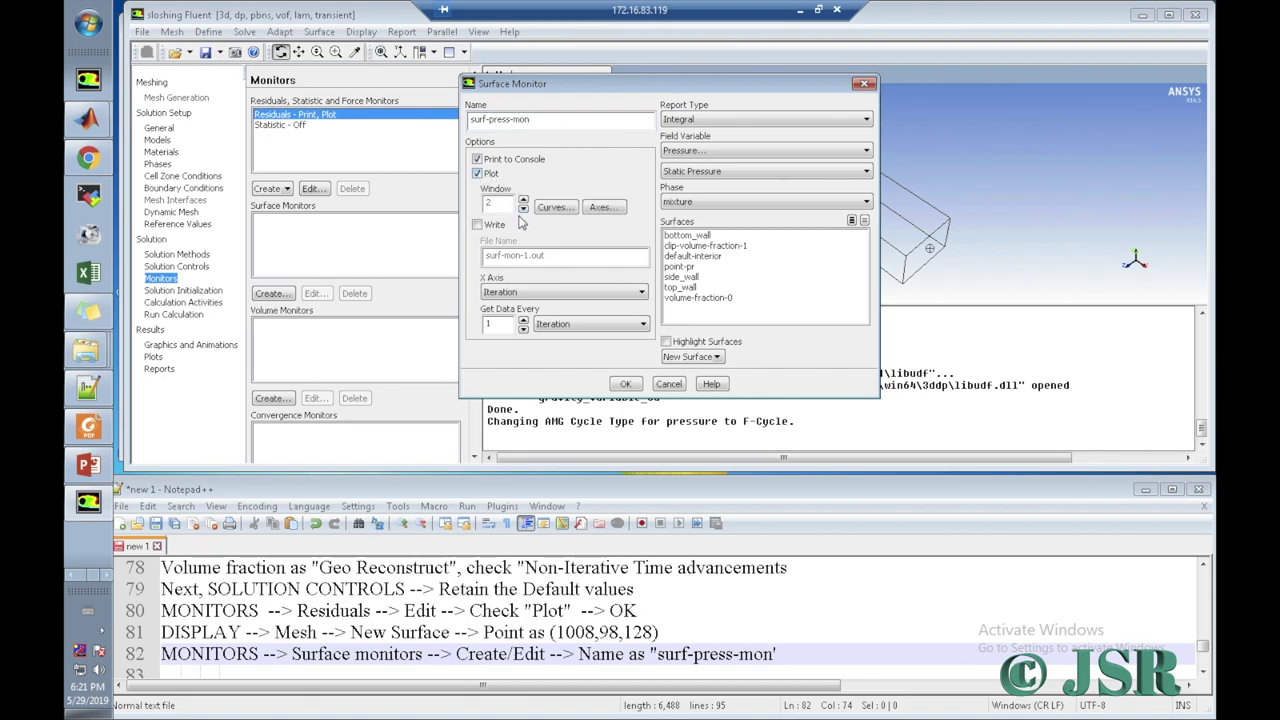
# Step: Switch to Notepad++ and append , check "plot", after the monitor name on line 82
pyautogui.click(790, 650)
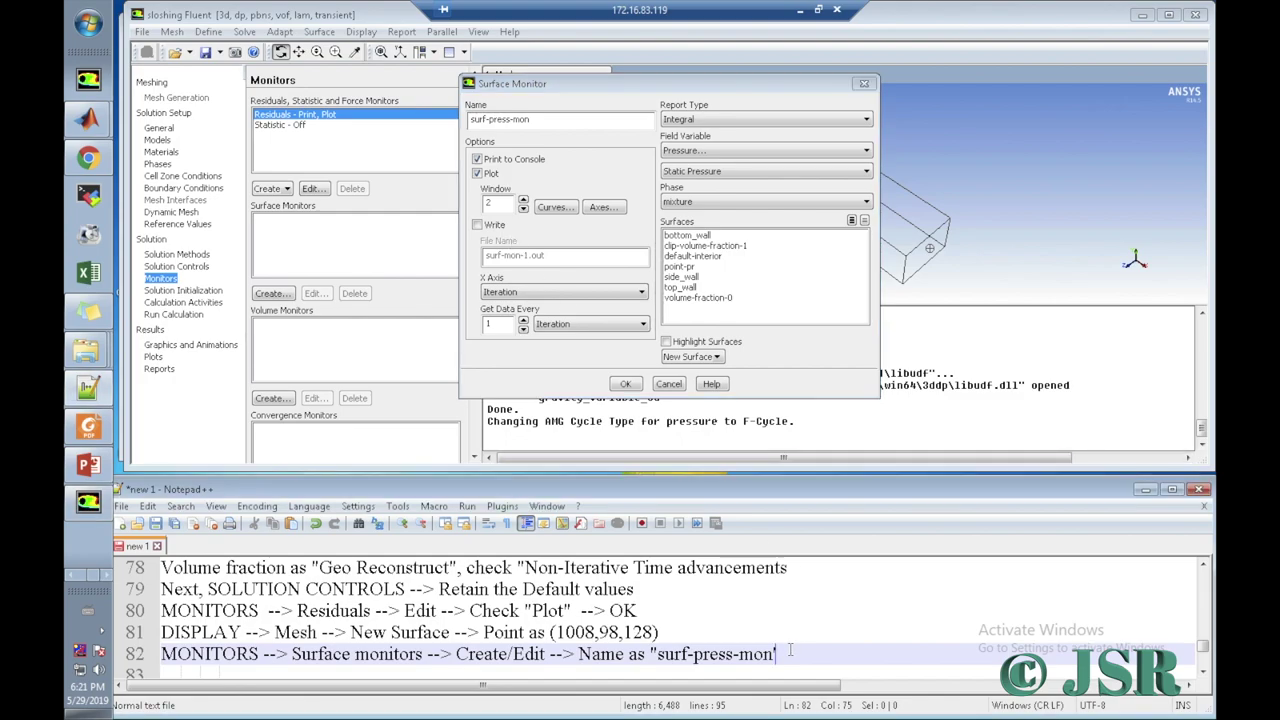
pyautogui.write('m')
pyautogui.press('BackSpace')
pyautogui.write(', ')
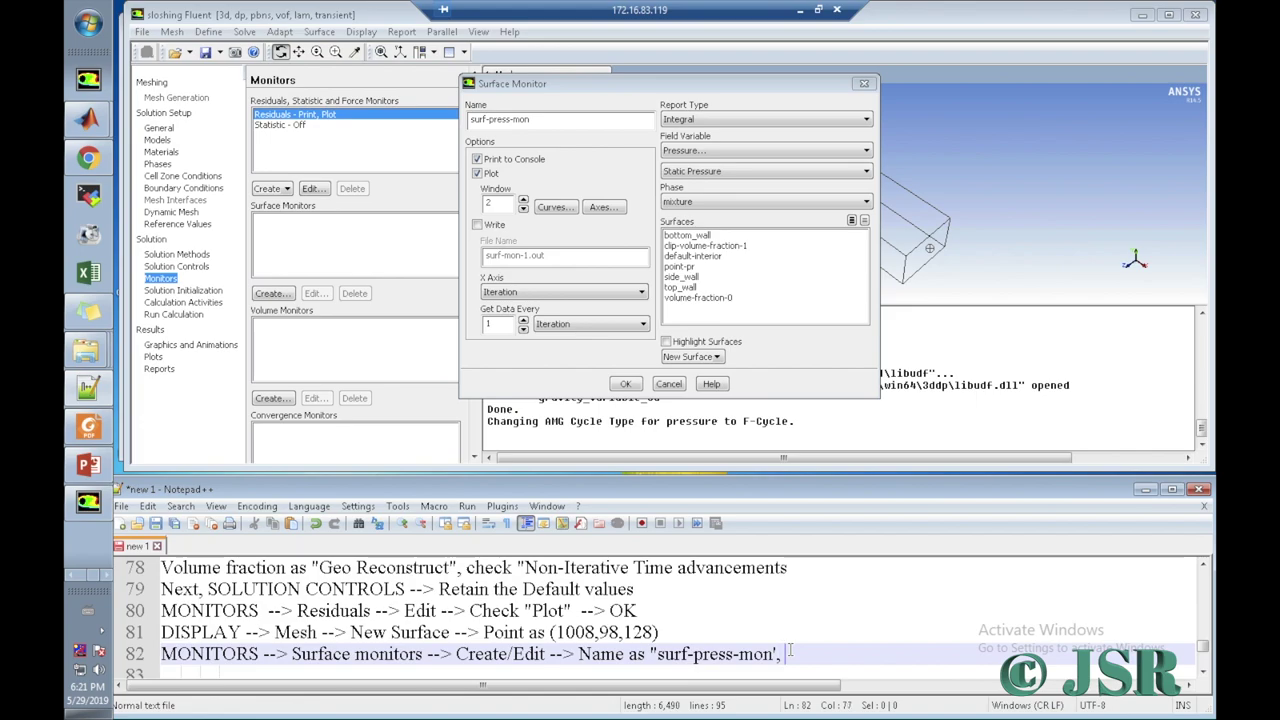
pyautogui.write('eheck ')
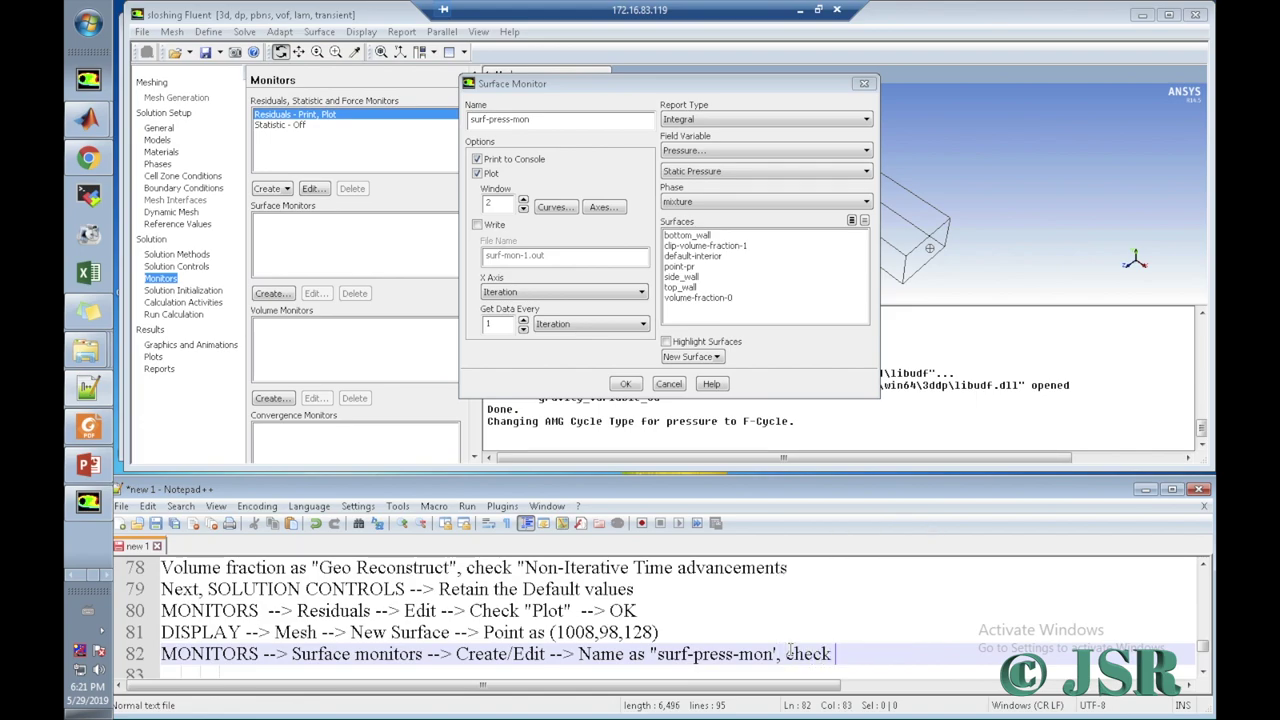
pyautogui.write('"plot')
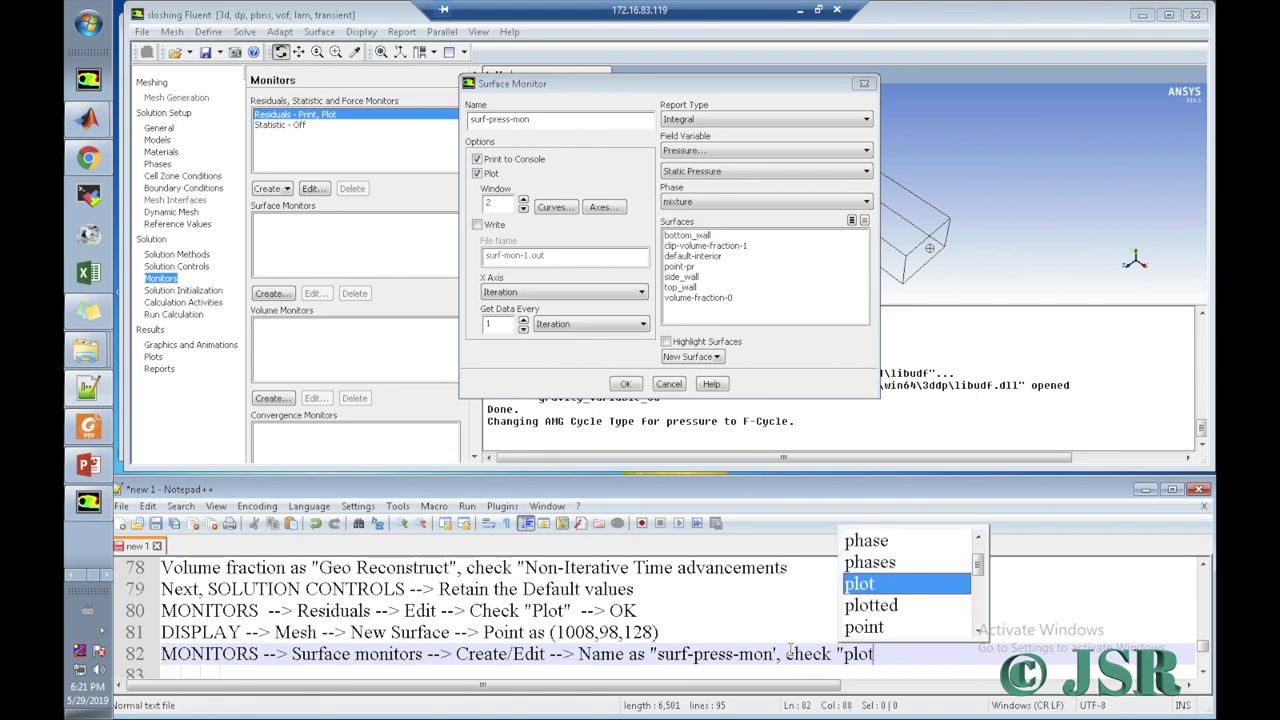
pyautogui.write('", ')
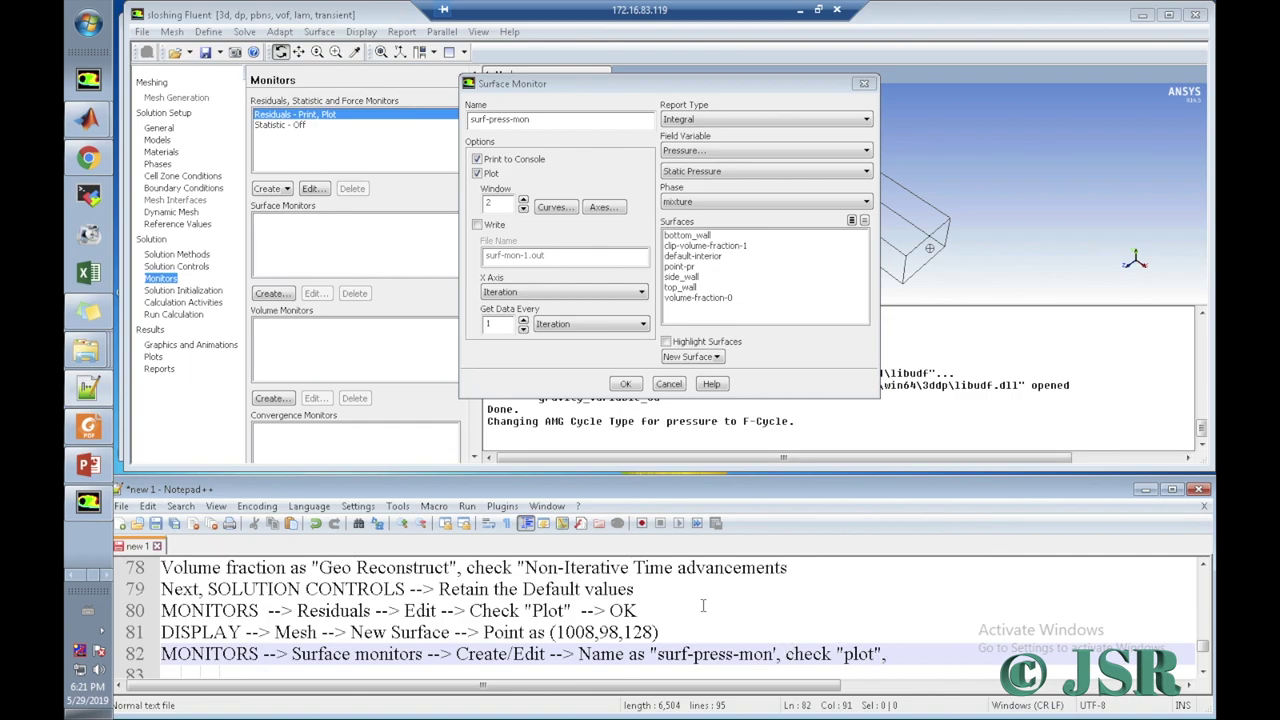
# Step: Extend the surface monitor instruction on line 82 of the notes with & "write", after check "plot"
pyautogui.write('c')
pyautogui.press('BackSpace')
pyautogui.press('BackSpace')
pyautogui.write('& "wi')
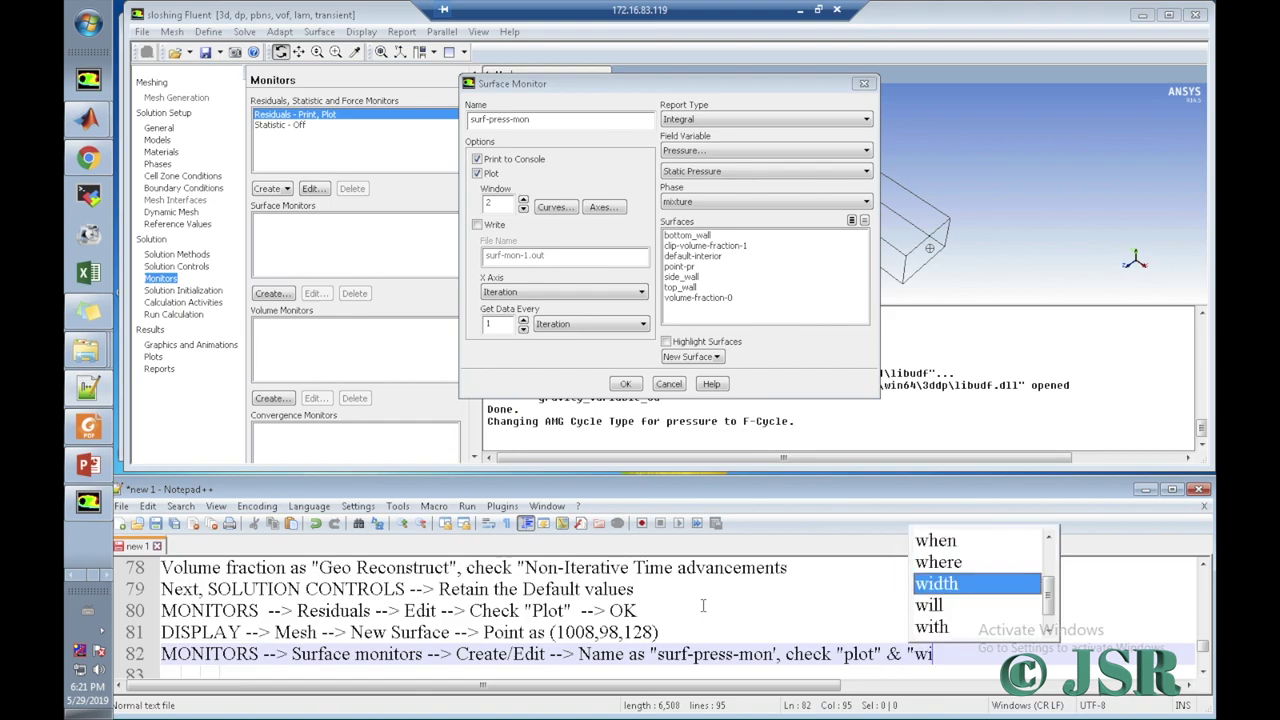
pyautogui.press('Escape')
pyautogui.write('rit')
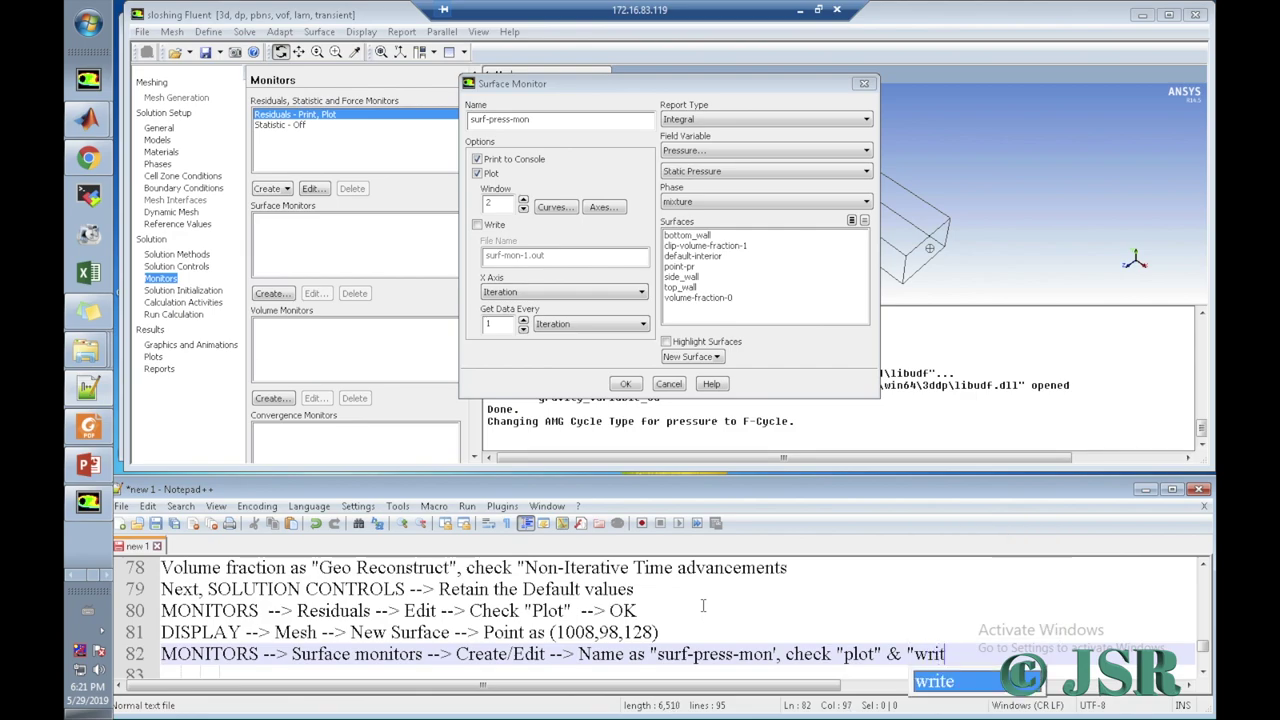
pyautogui.write('e",')
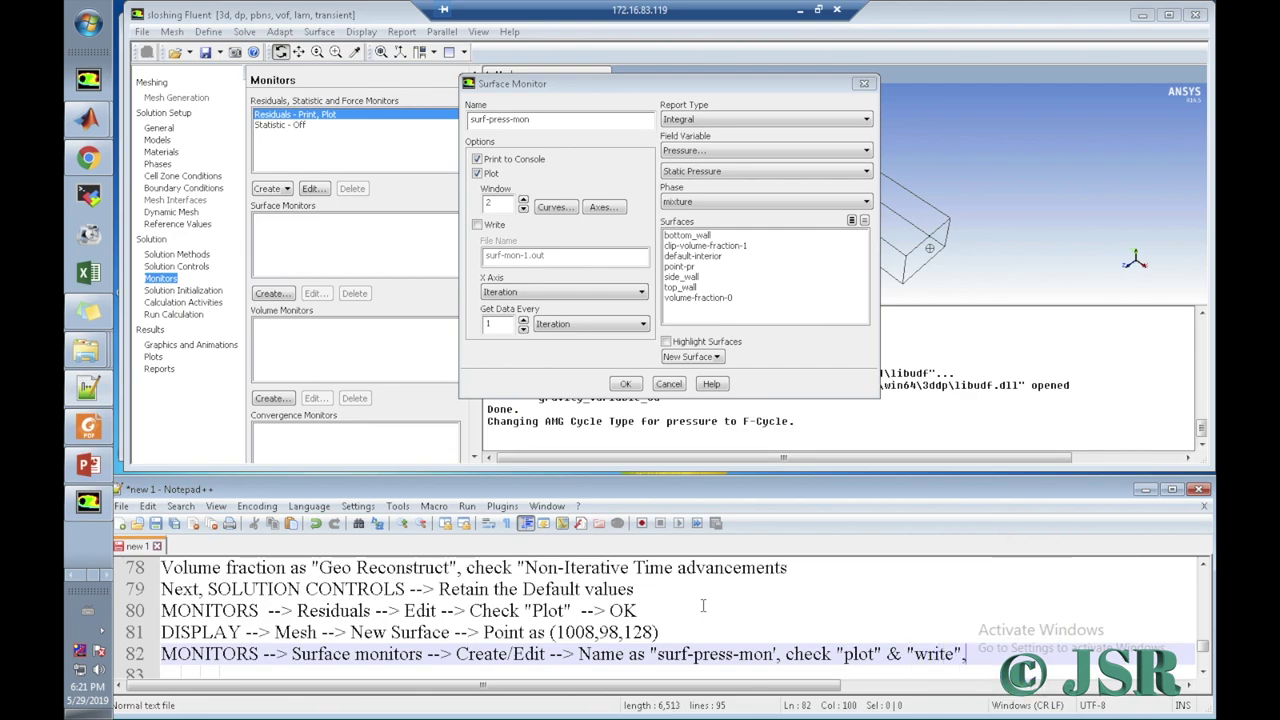
# Step: In Fluent's surface monitor settings, enable writing to a file and set the file name to pressure.out
pyautogui.click(491, 228)
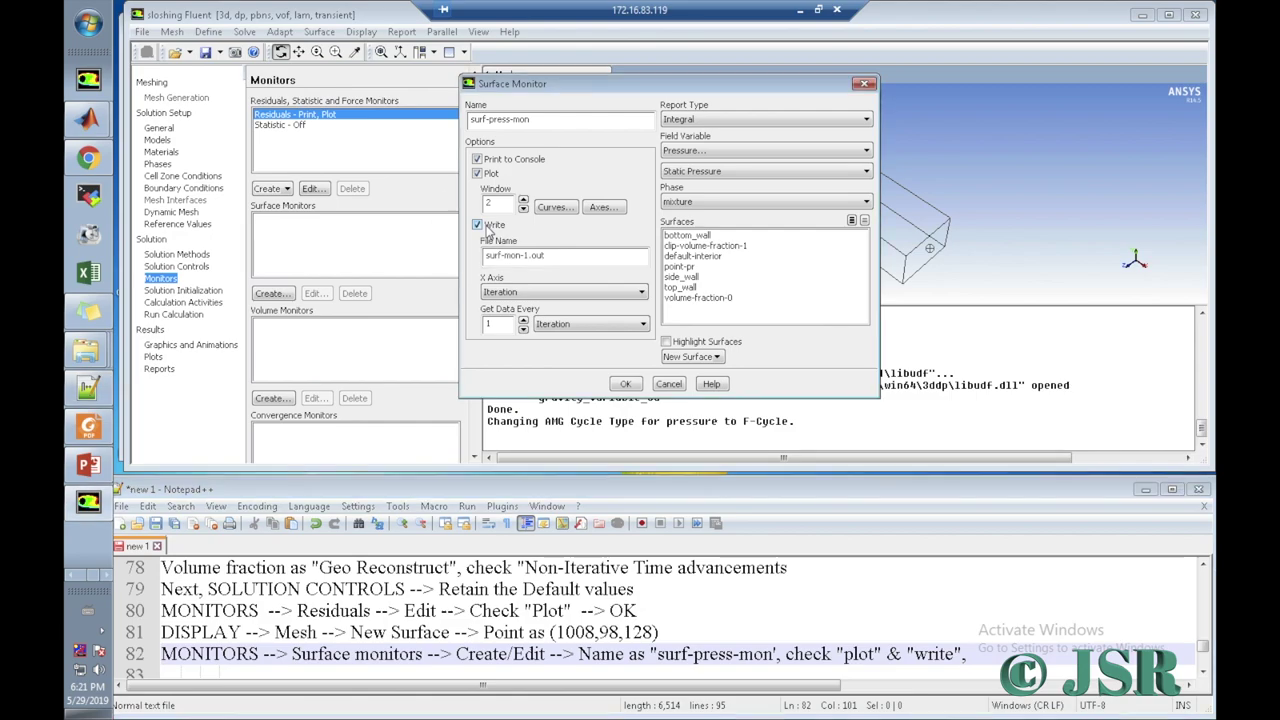
pyautogui.click(527, 256)
pyautogui.press('BackSpace')
pyautogui.press('BackSpace')
pyautogui.press('BackSpace')
pyautogui.press('BackSpace')
pyautogui.press('BackSpace')
pyautogui.press('BackSpace')
pyautogui.press('BackSpace')
pyautogui.press('BackSpace')
pyautogui.press('BackSpace')
pyautogui.press('BackSpace')
pyautogui.write('pressure')
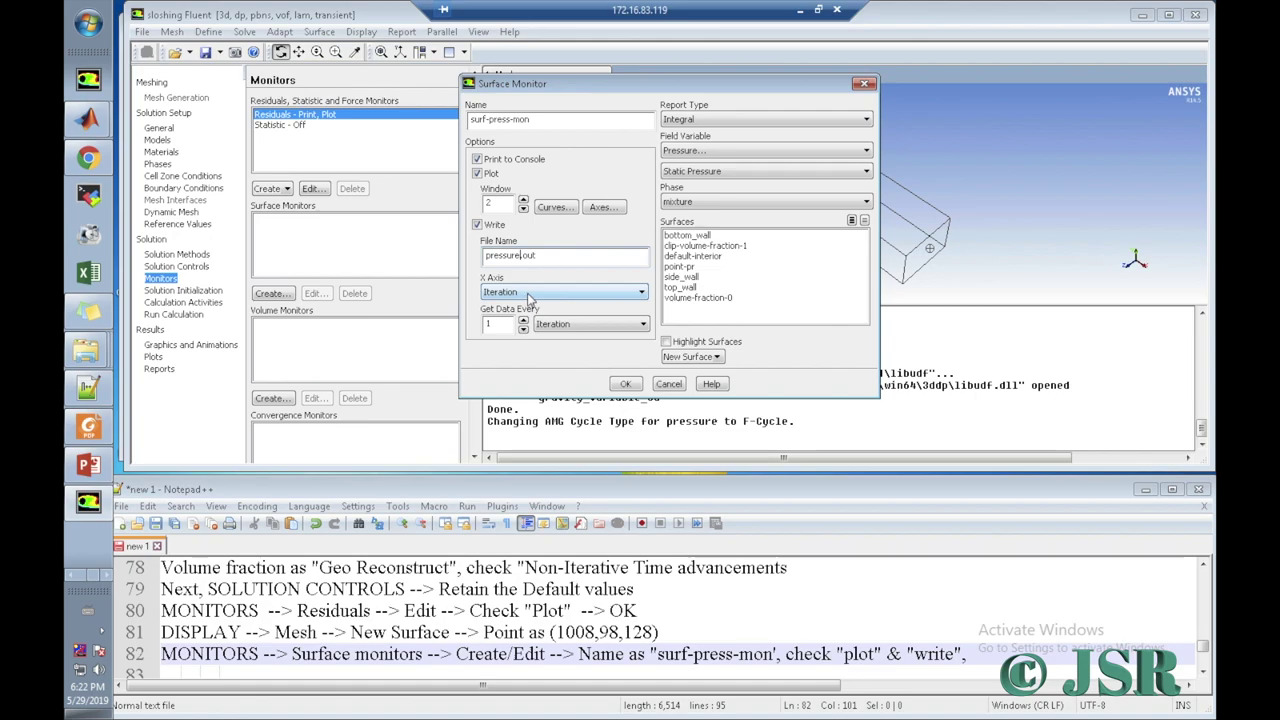
# Step: In the Notepad++ notes, append File name as "pressure.out", to line 82 and start a new line
pyautogui.click(979, 654)
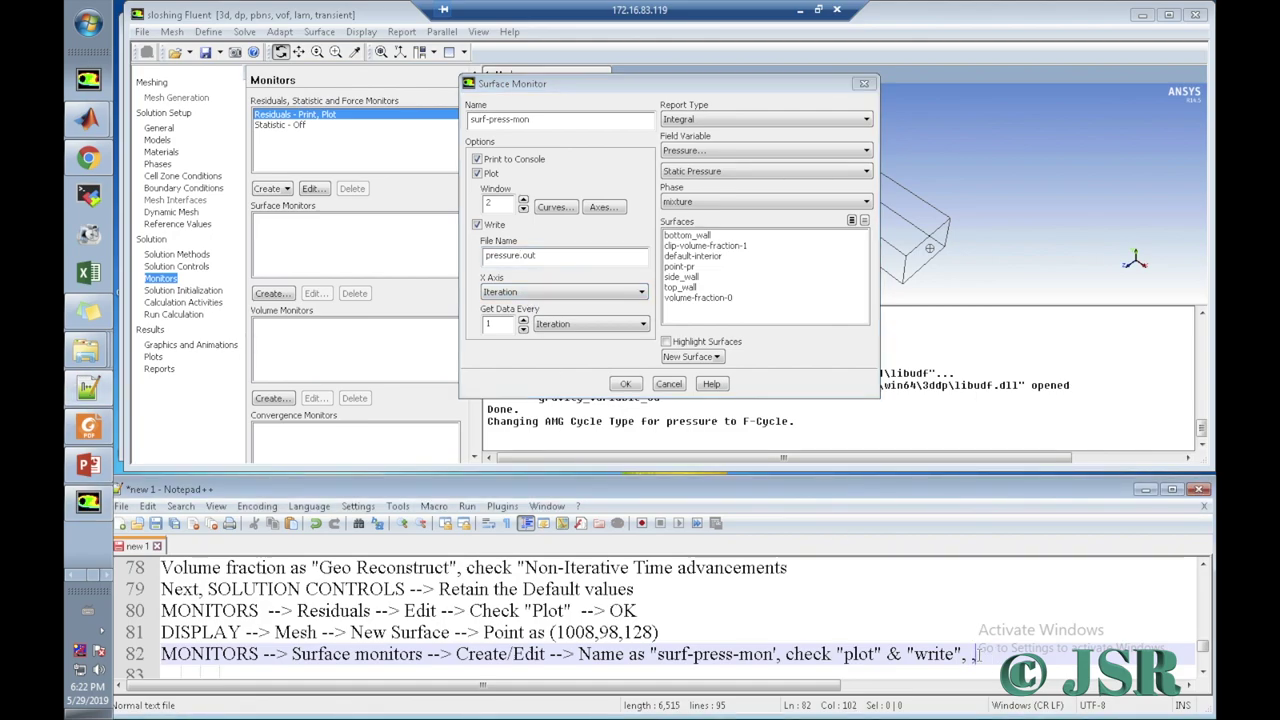
pyautogui.press('BackSpace')
pyautogui.write('File')
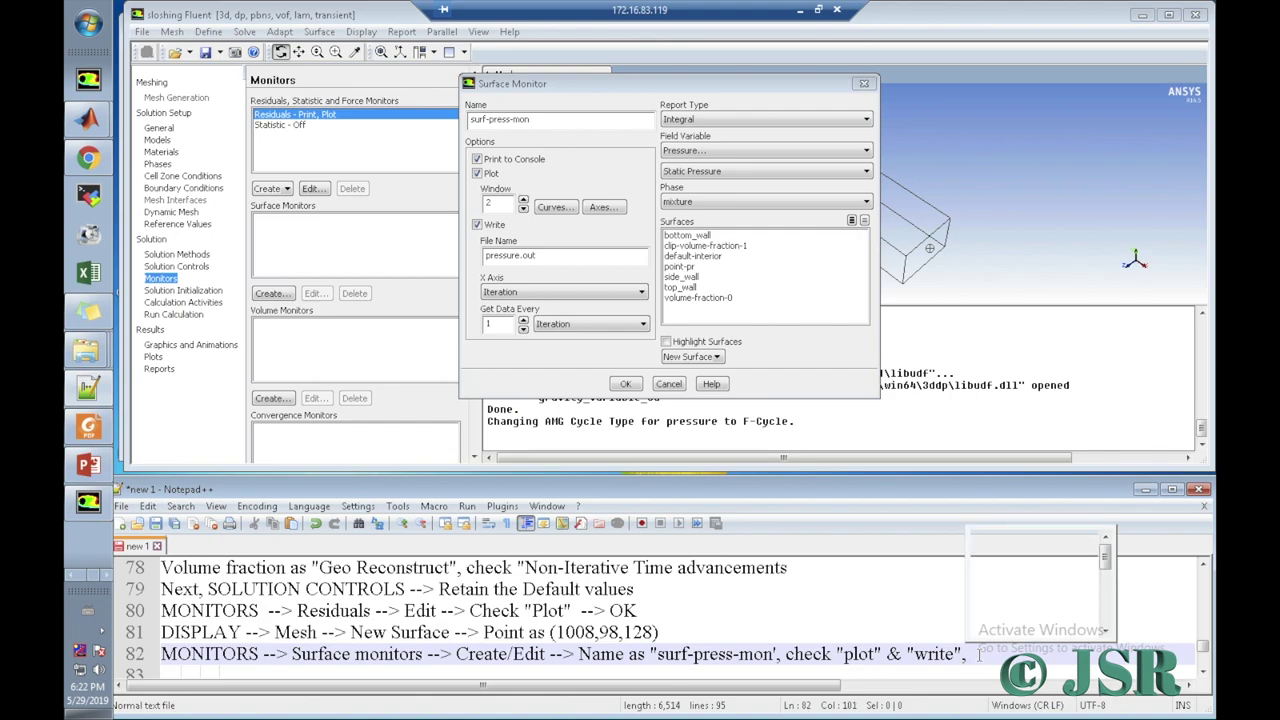
pyautogui.write(' name')
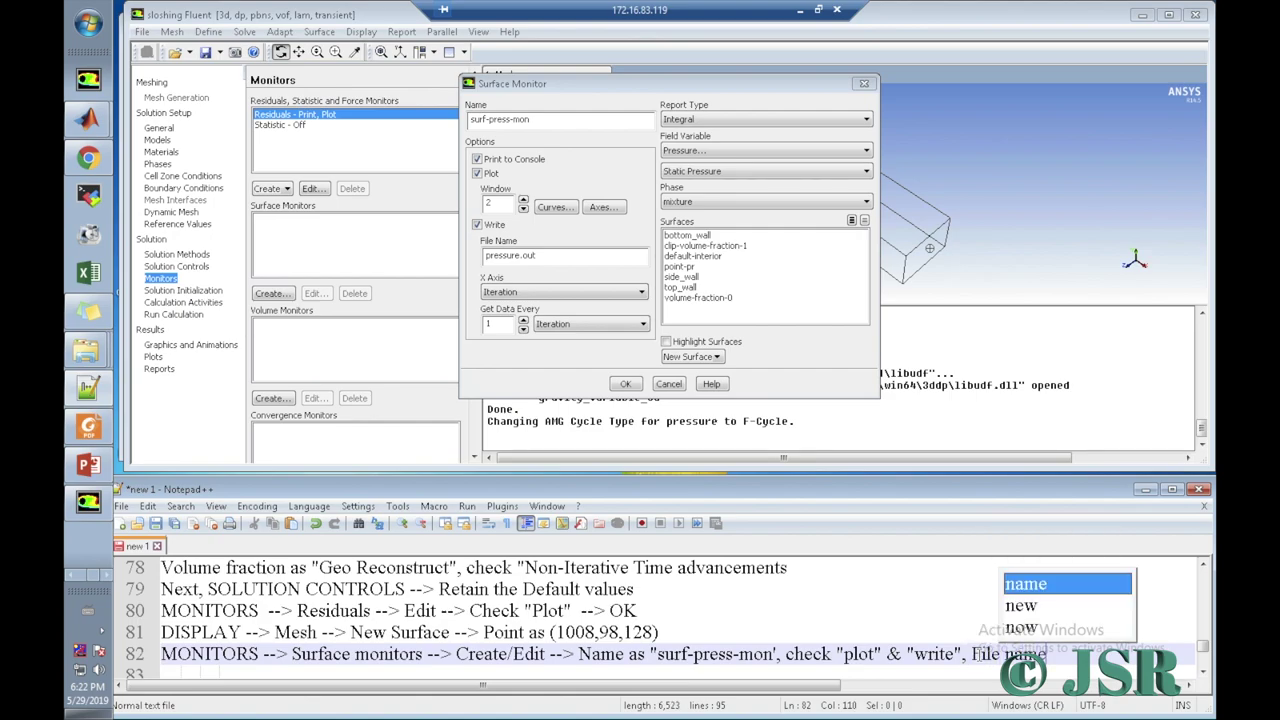
pyautogui.write(' as "')
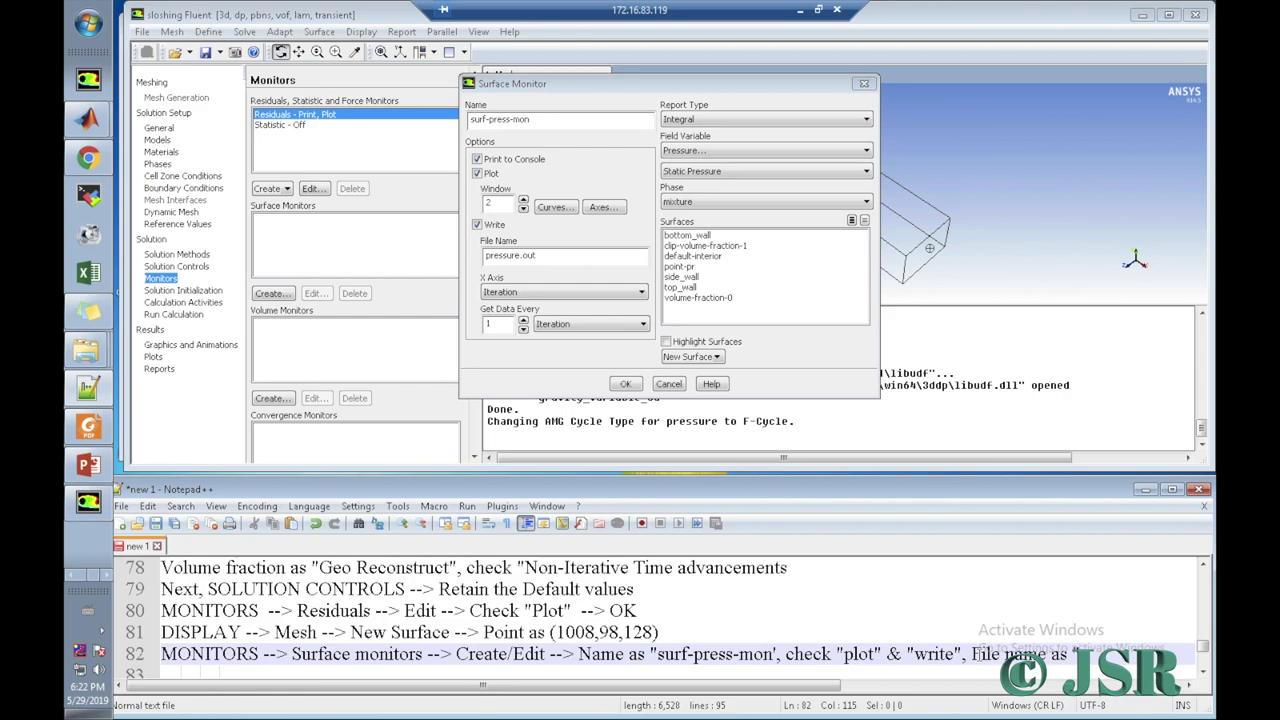
pyautogui.write('p')
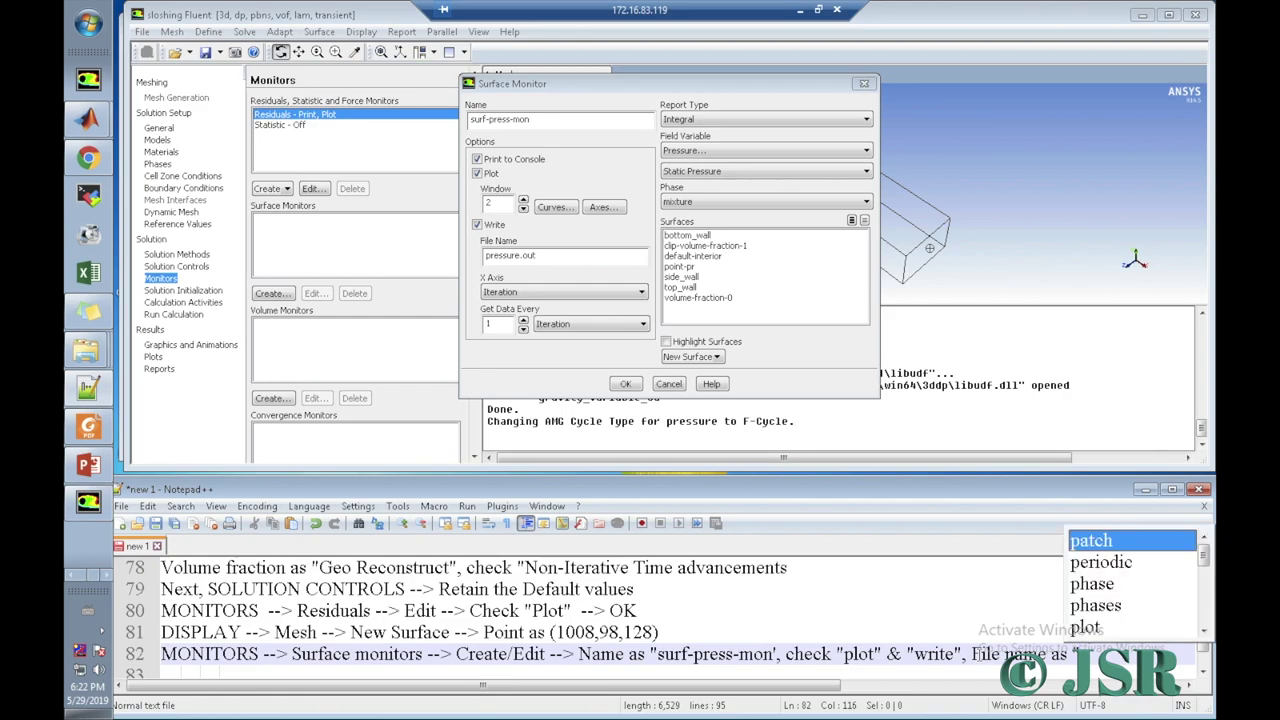
pyautogui.write('ressure')
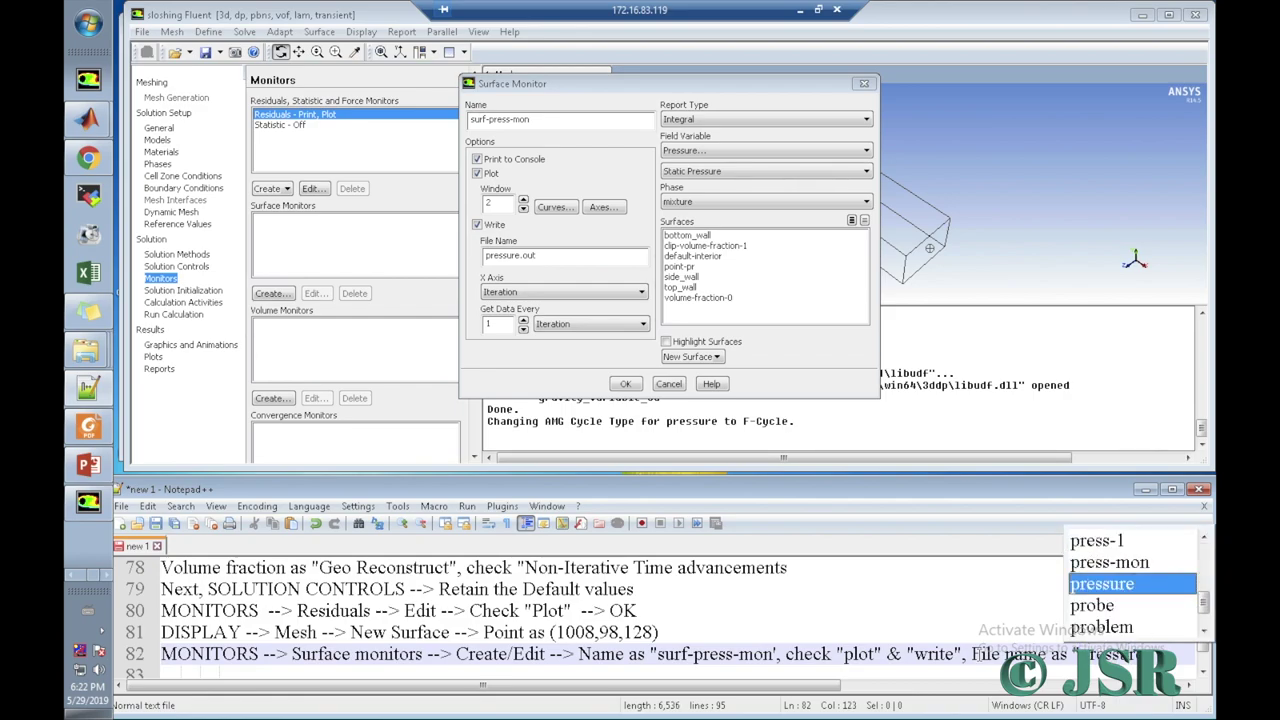
pyautogui.write('.out"')
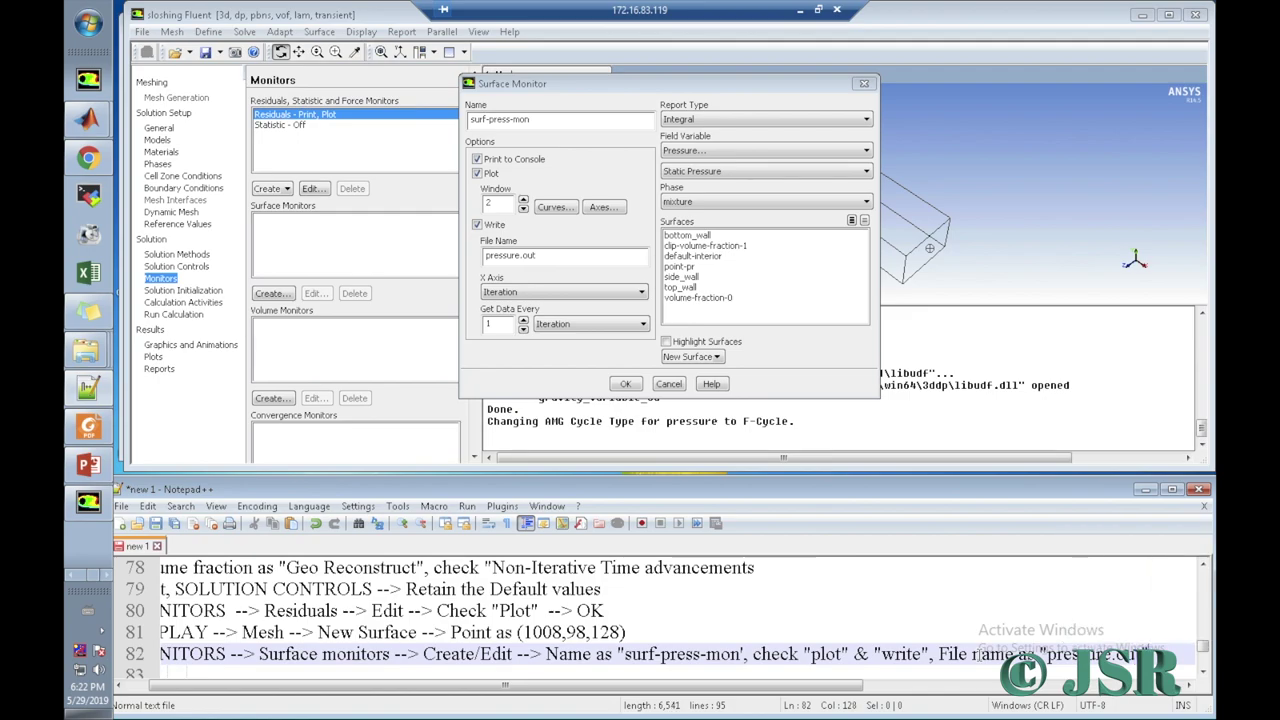
pyautogui.write(',')
pyautogui.press('Return')
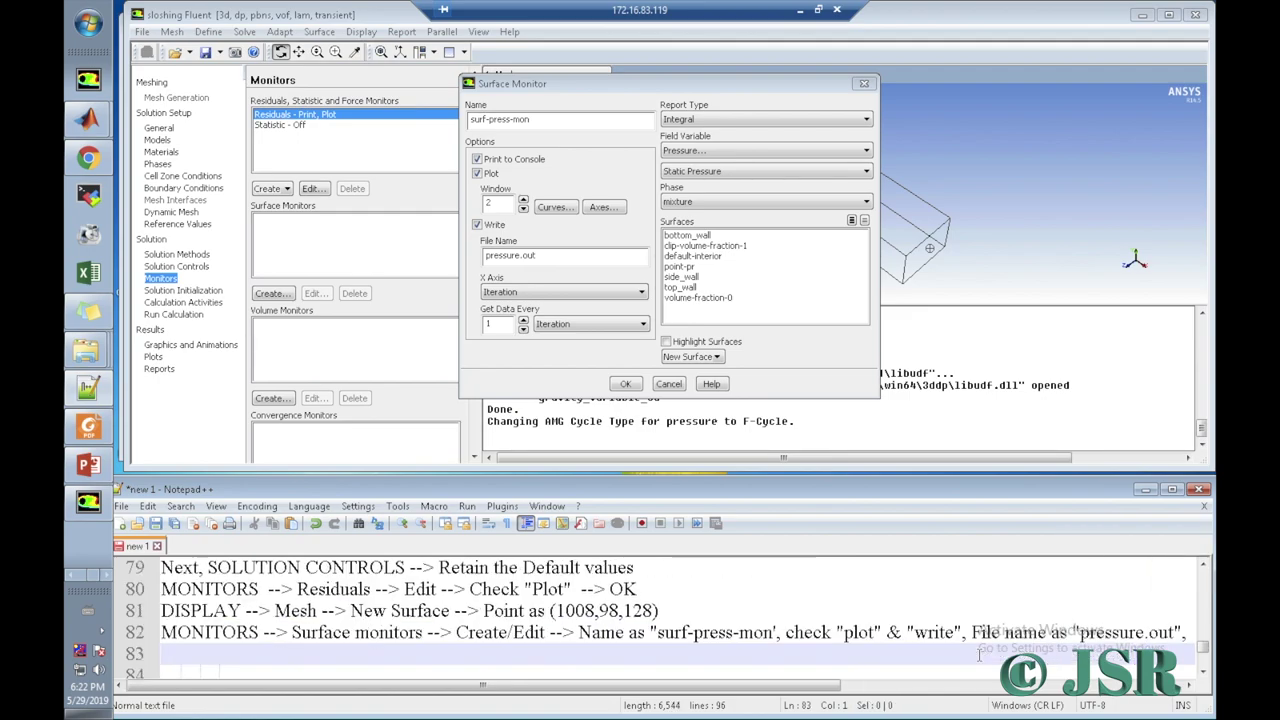
# Step: Set the surface monitor's X axis to Time Step and record it on line 83 of the notes as X-axis as "Time steps",
pyautogui.write('X')
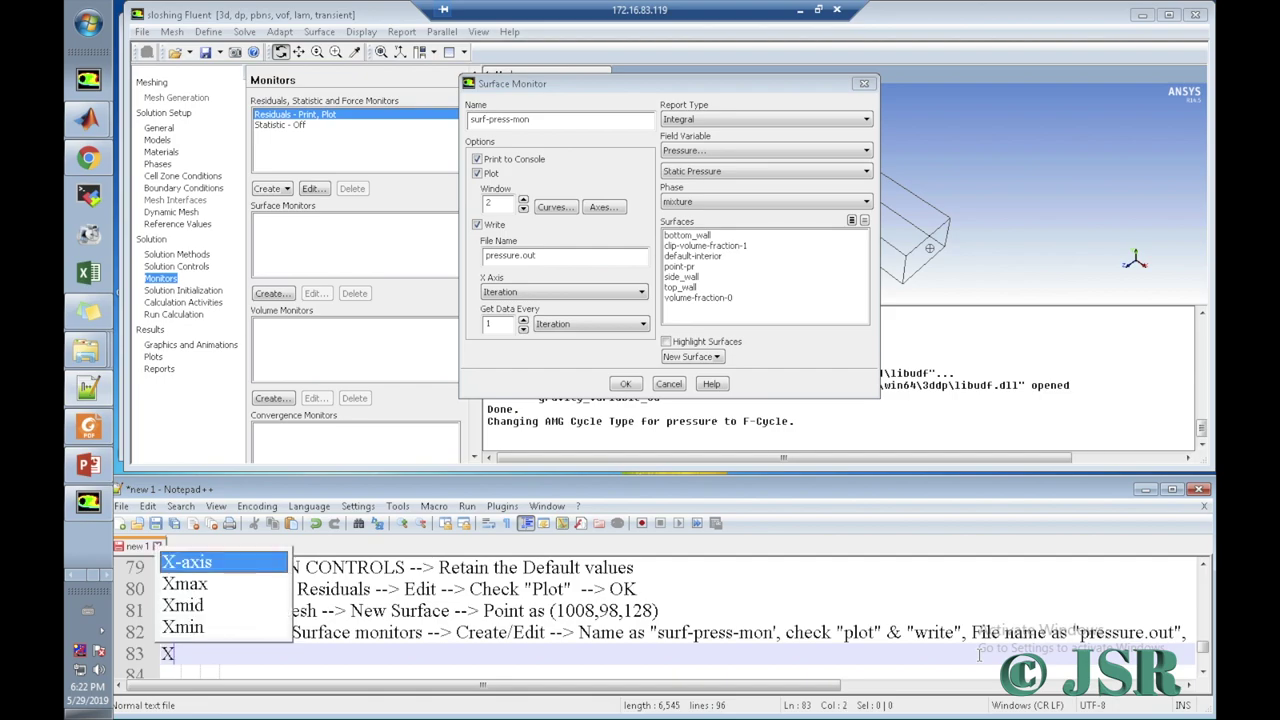
pyautogui.write('-axis as')
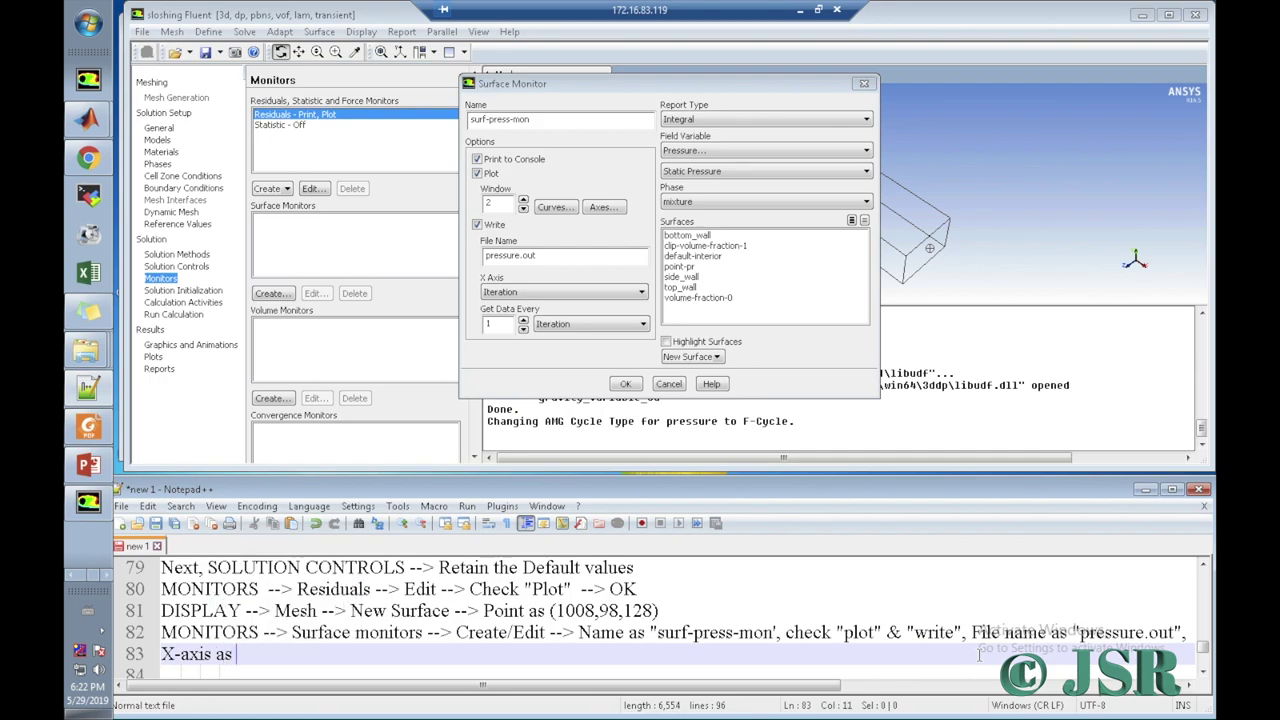
pyautogui.write(' "')
pyautogui.click(642, 293)
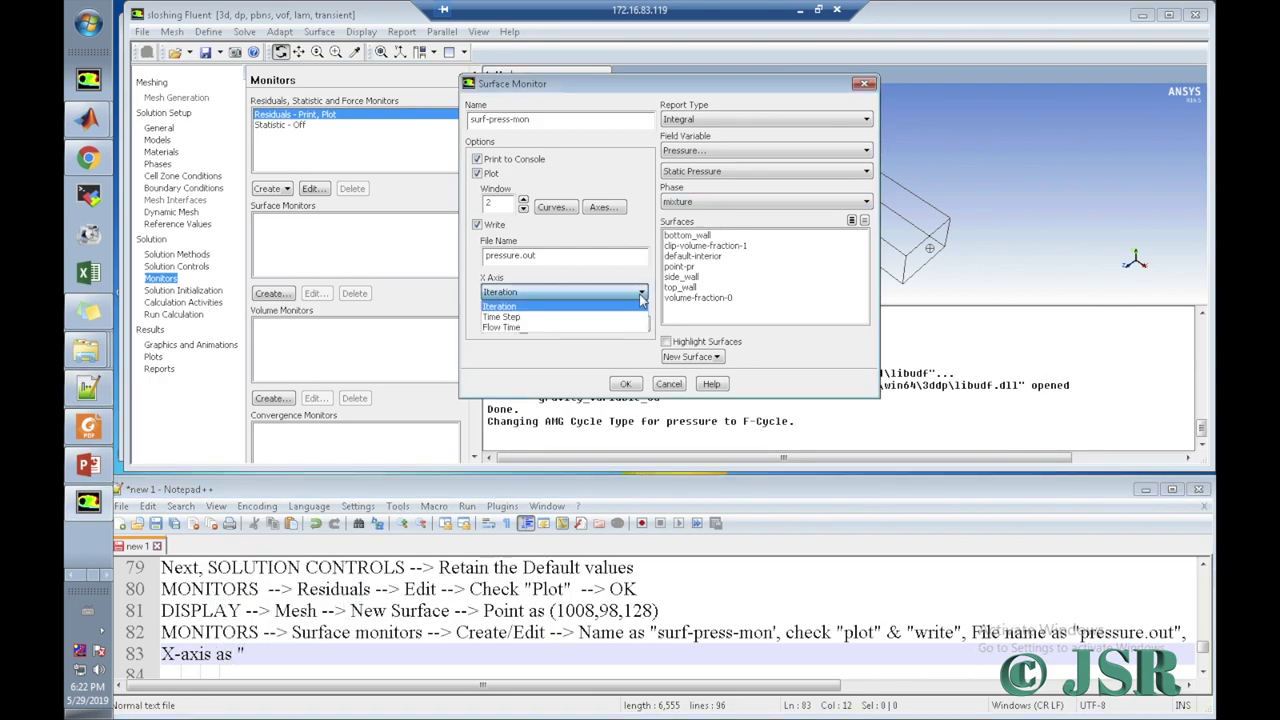
pyautogui.click(614, 317)
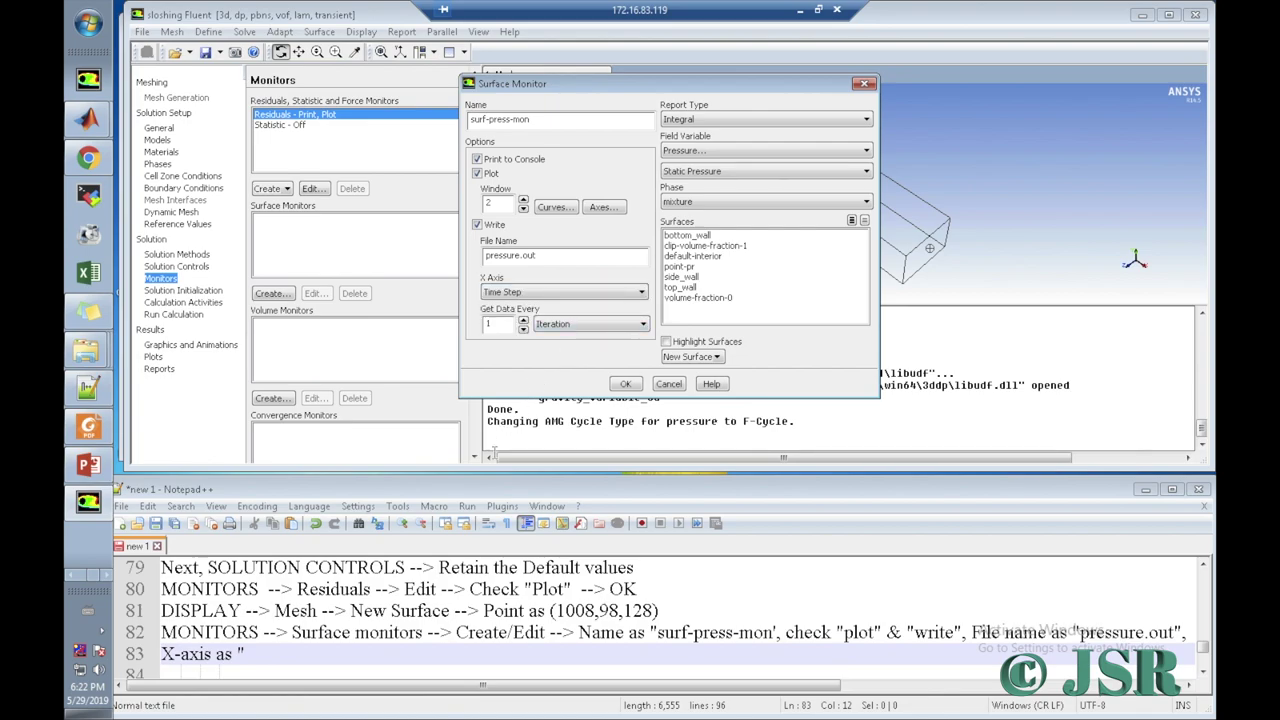
pyautogui.click(306, 661)
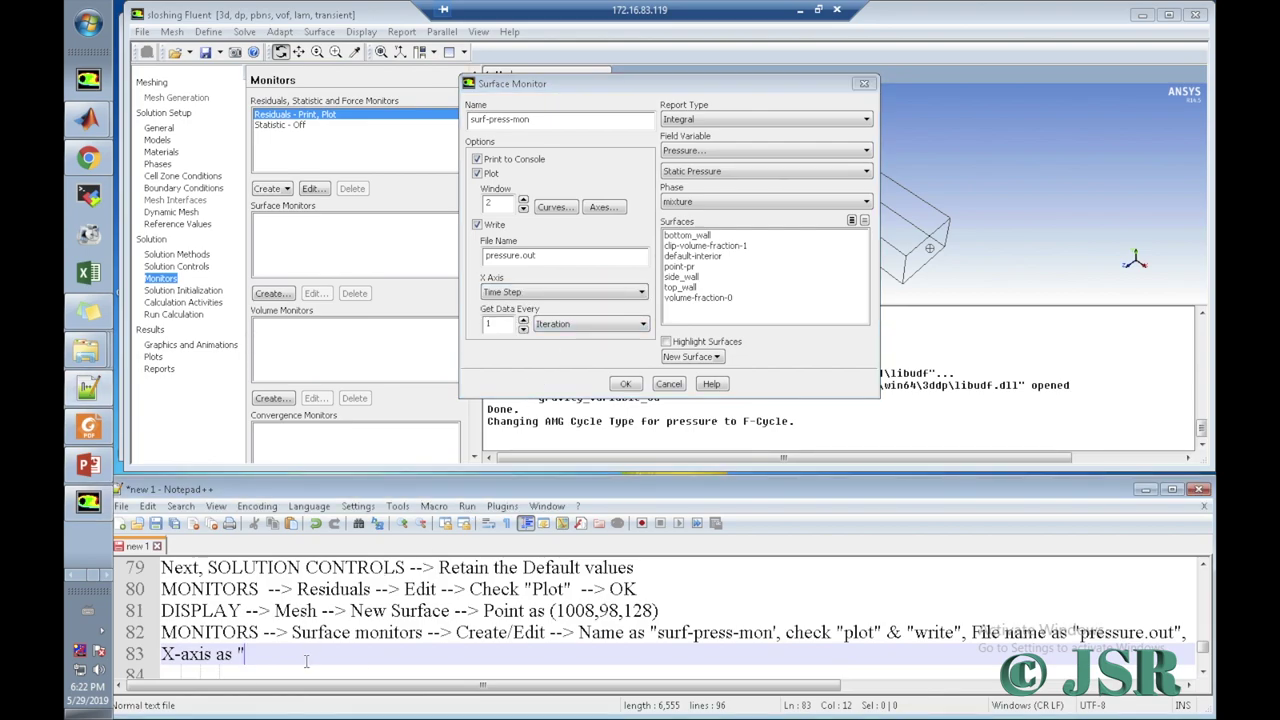
pyautogui.write('Tim')
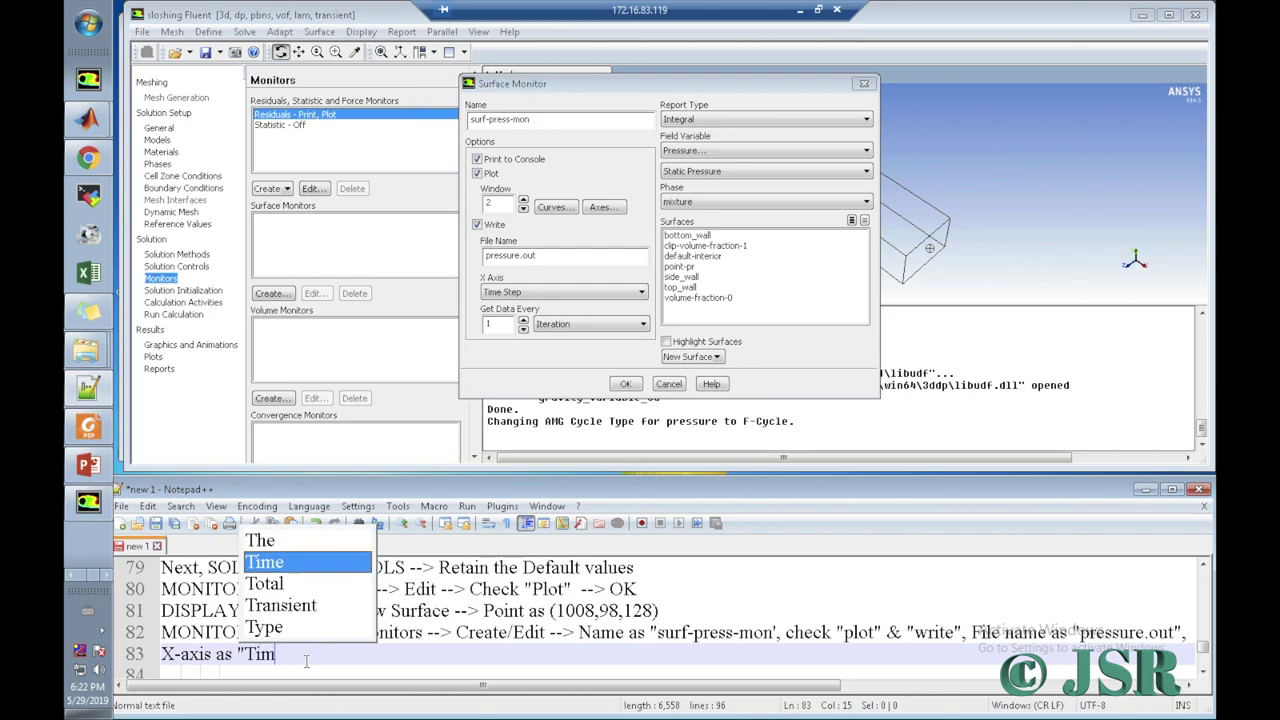
pyautogui.write('e steps')
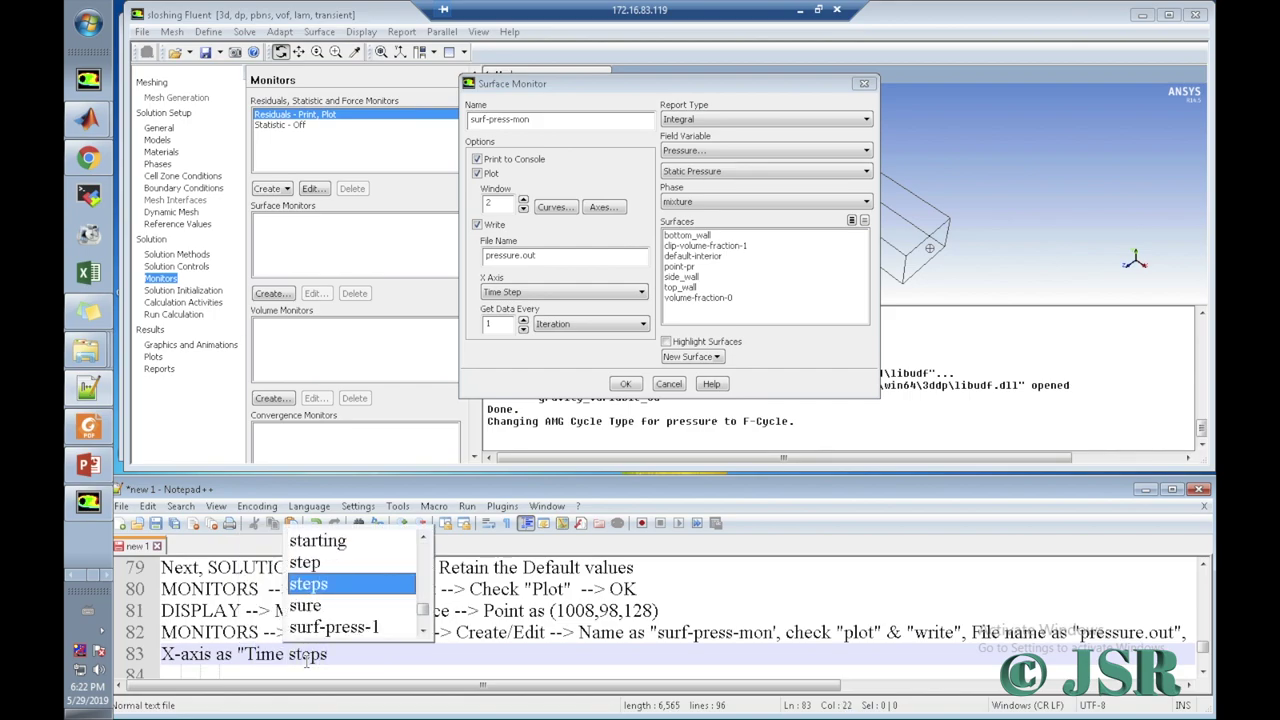
pyautogui.write('",')
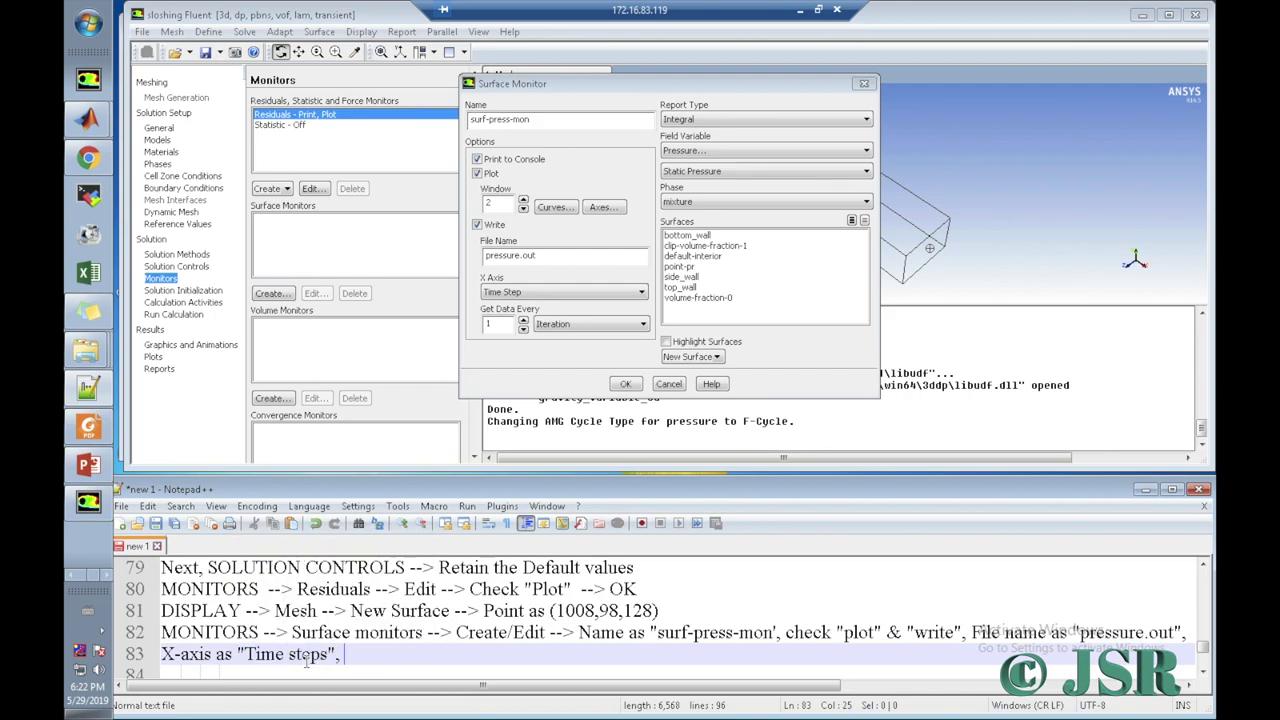
# Step: In Fluent's surface monitor, set the data collection interval unit to Time Step and the X axis to Flow Time
pyautogui.click(575, 325)
pyautogui.click(566, 349)
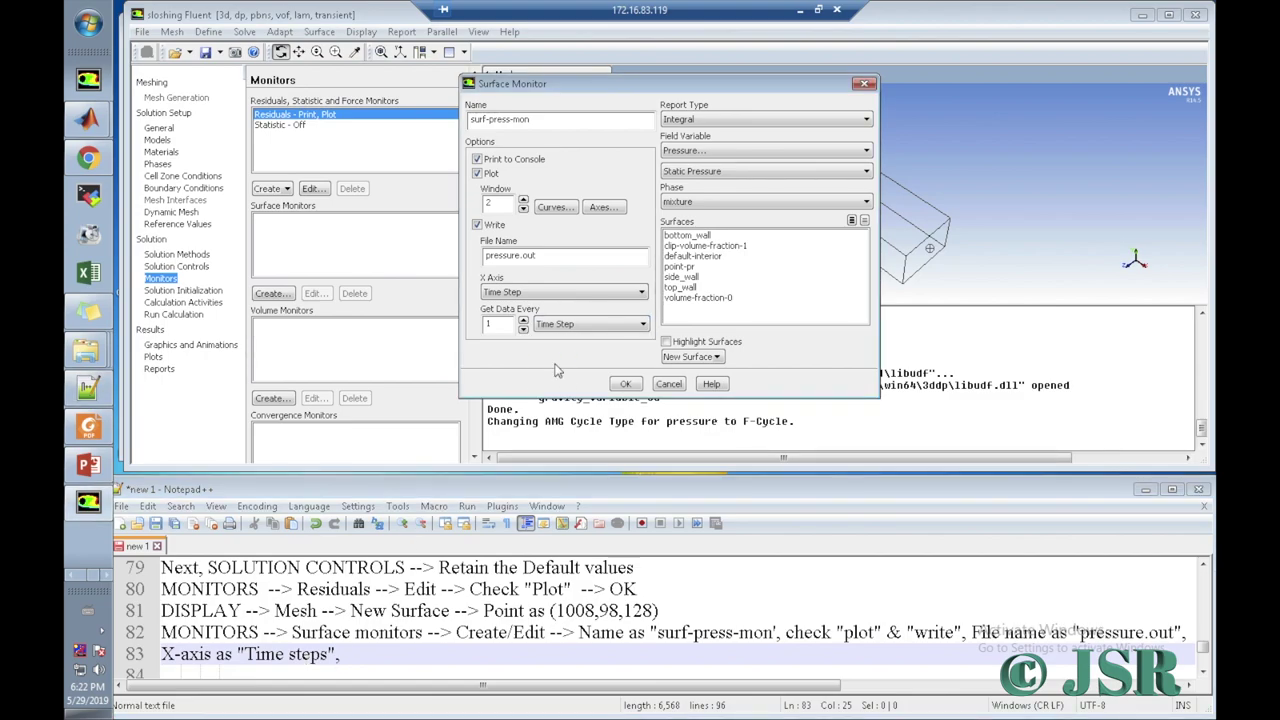
pyautogui.click(565, 295)
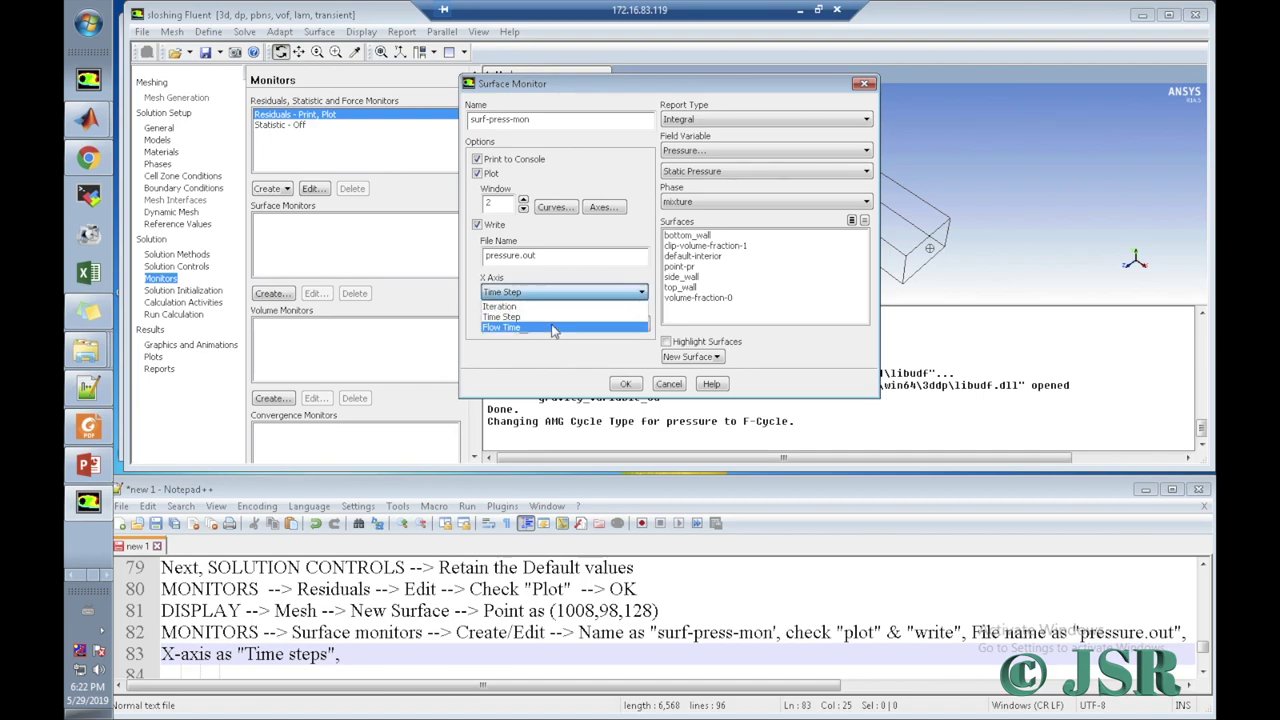
pyautogui.click(555, 328)
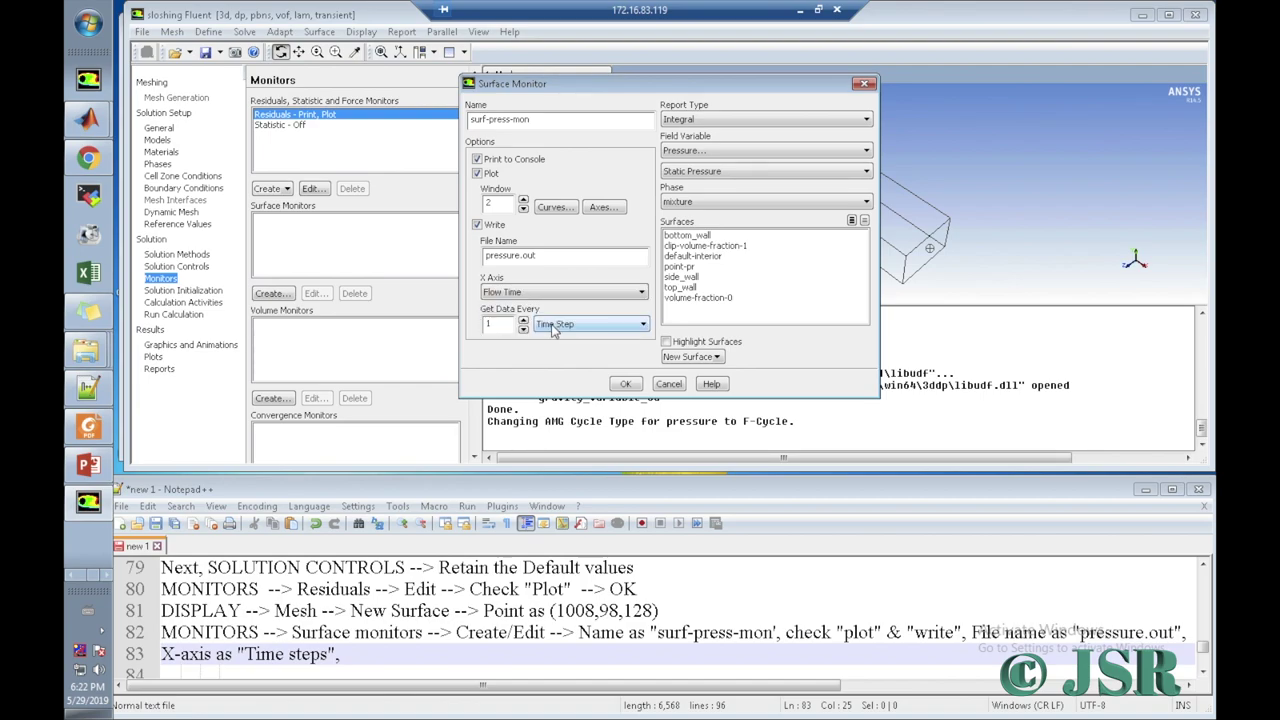
# Step: Correct line 83 of the Notepad++ notes to read X-axis as "Flow Time",
pyautogui.click(394, 657)
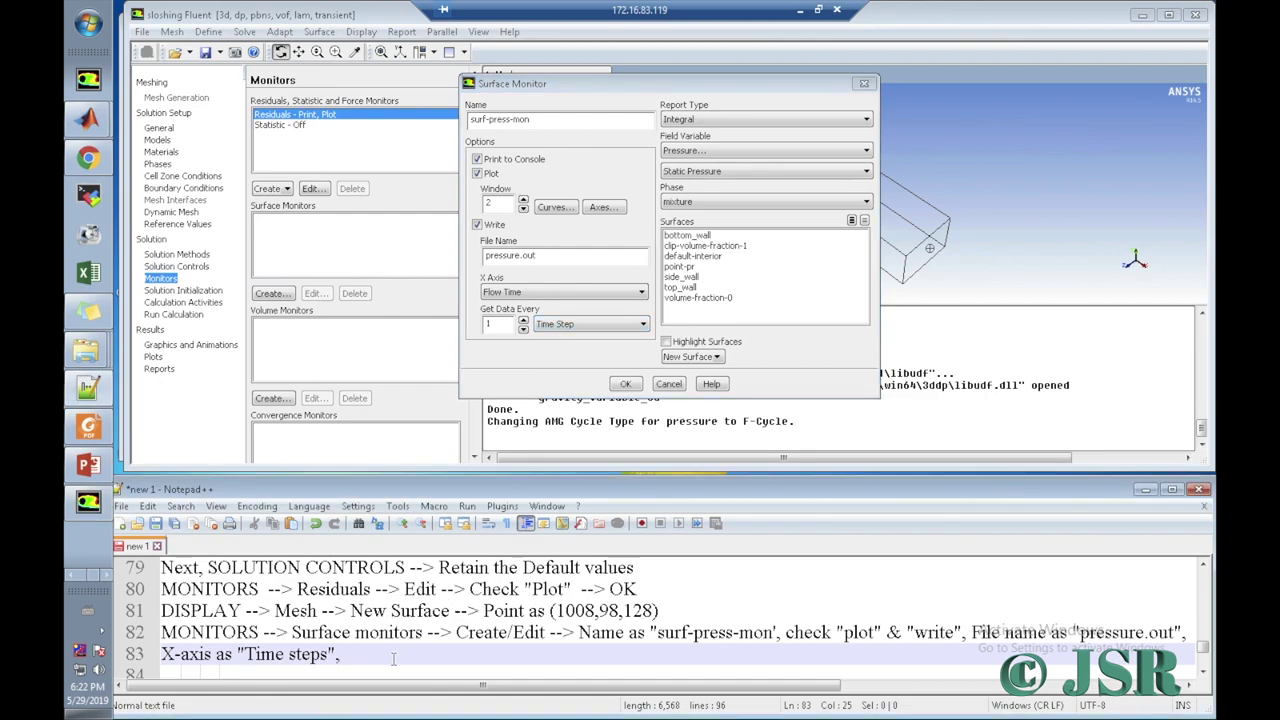
pyautogui.click(247, 655)
pyautogui.write('Flow')
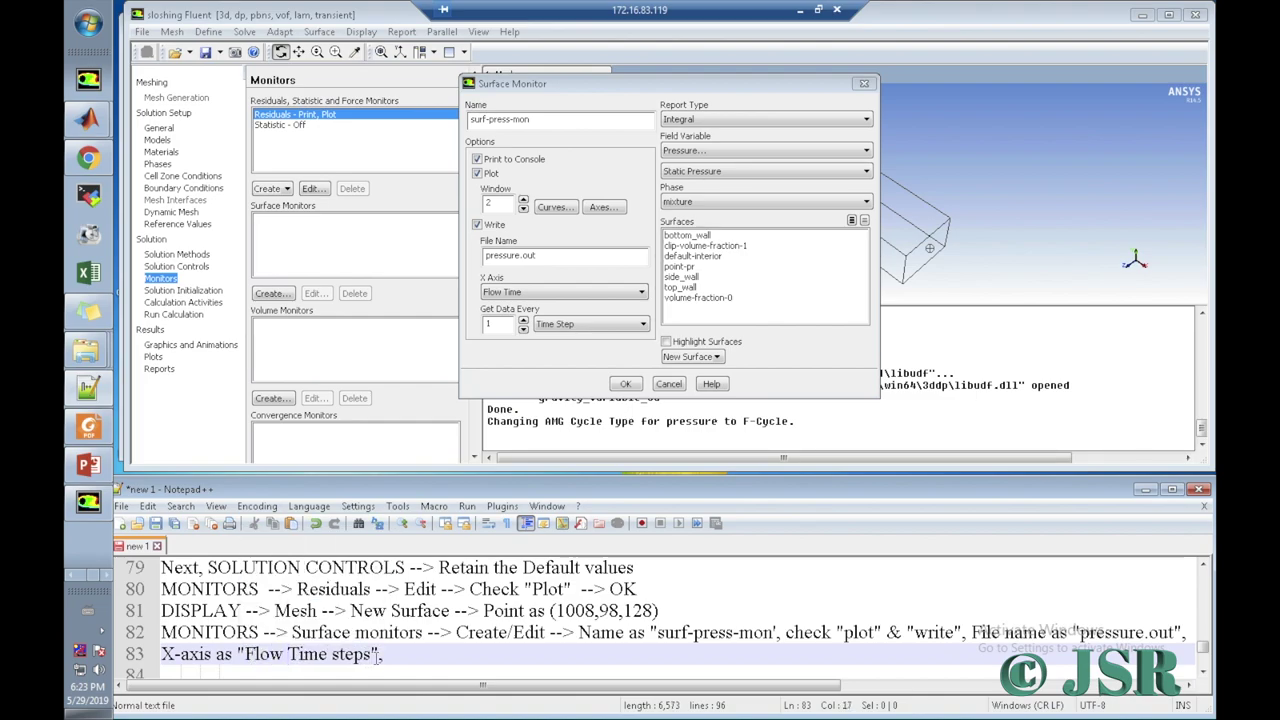
pyautogui.press('BackSpace')
pyautogui.press('BackSpace')
pyautogui.press('BackSpace')
pyautogui.press('BackSpace')
pyautogui.press('BackSpace')
pyautogui.press('BackSpace')
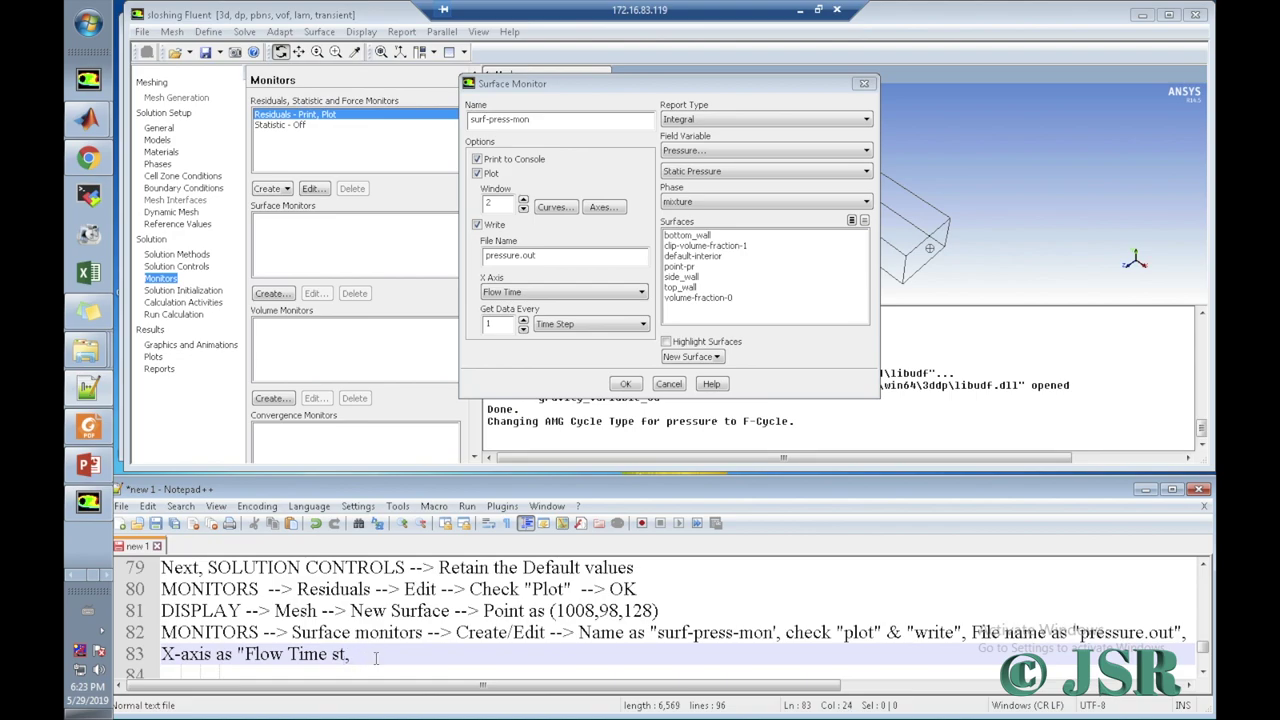
pyautogui.press('BackSpace')
pyautogui.write('", G')
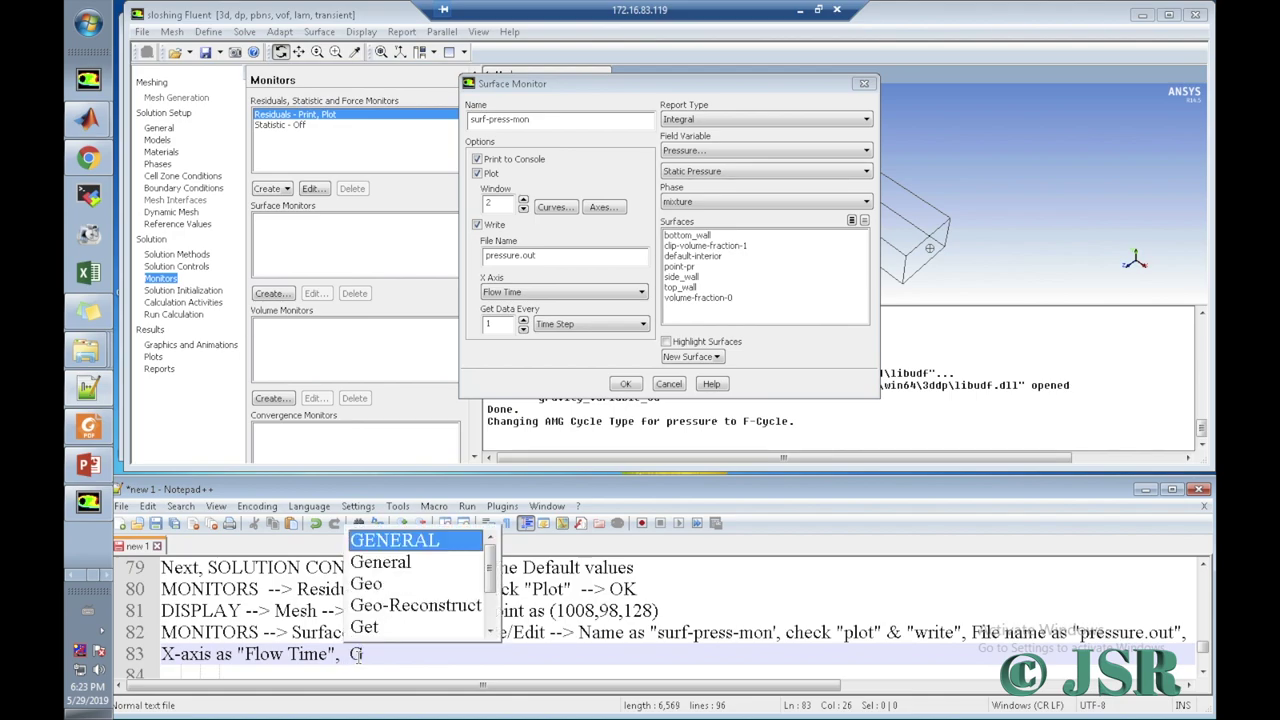
# Step: Complete line 83 of the notes with Get data Every 1 "Time steps" and reselect Time Step as the monitor's data interval unit in Fluent
pyautogui.write('et data')
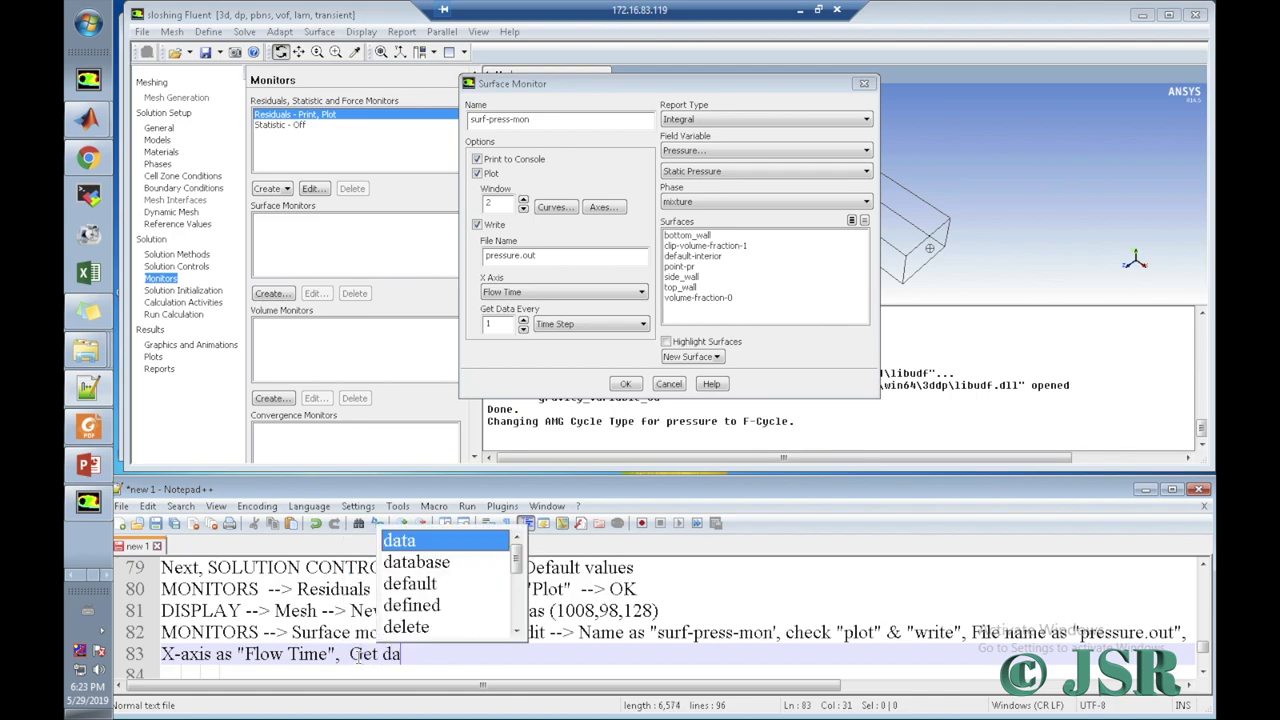
pyautogui.write('Every ')
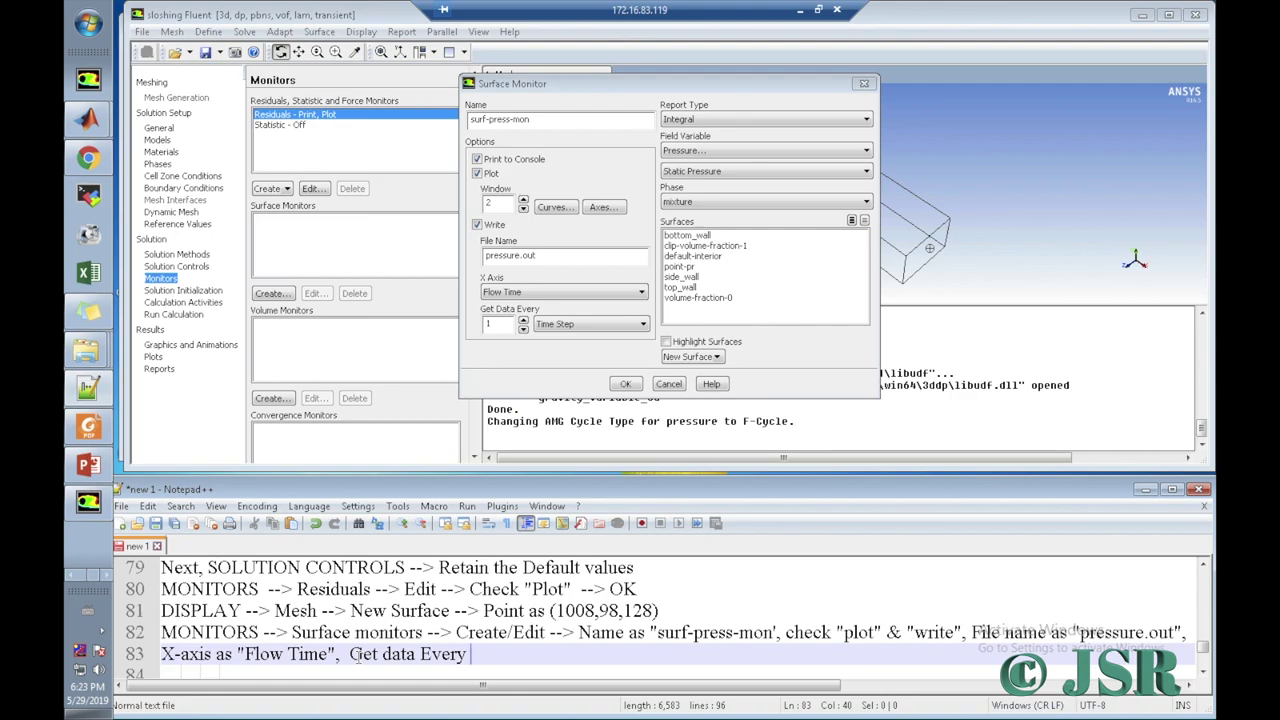
pyautogui.write('1 "')
pyautogui.write('Time ')
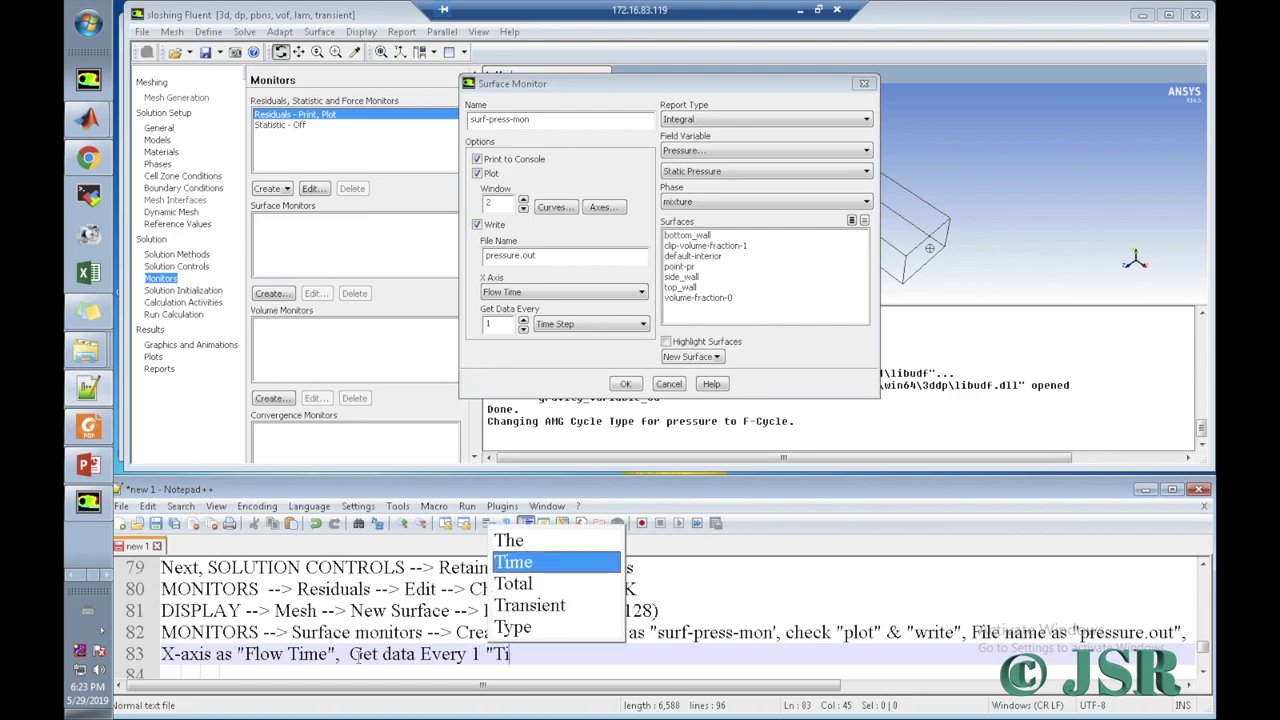
pyautogui.write('st')
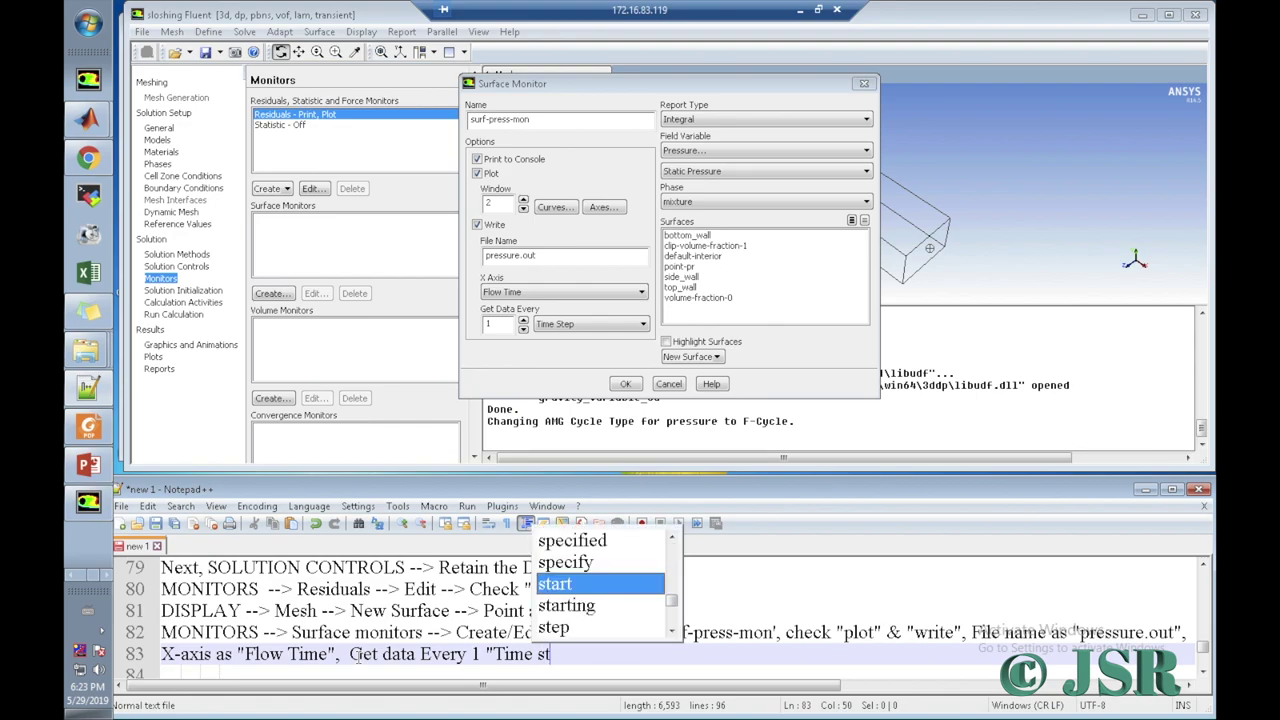
pyautogui.write('eps"')
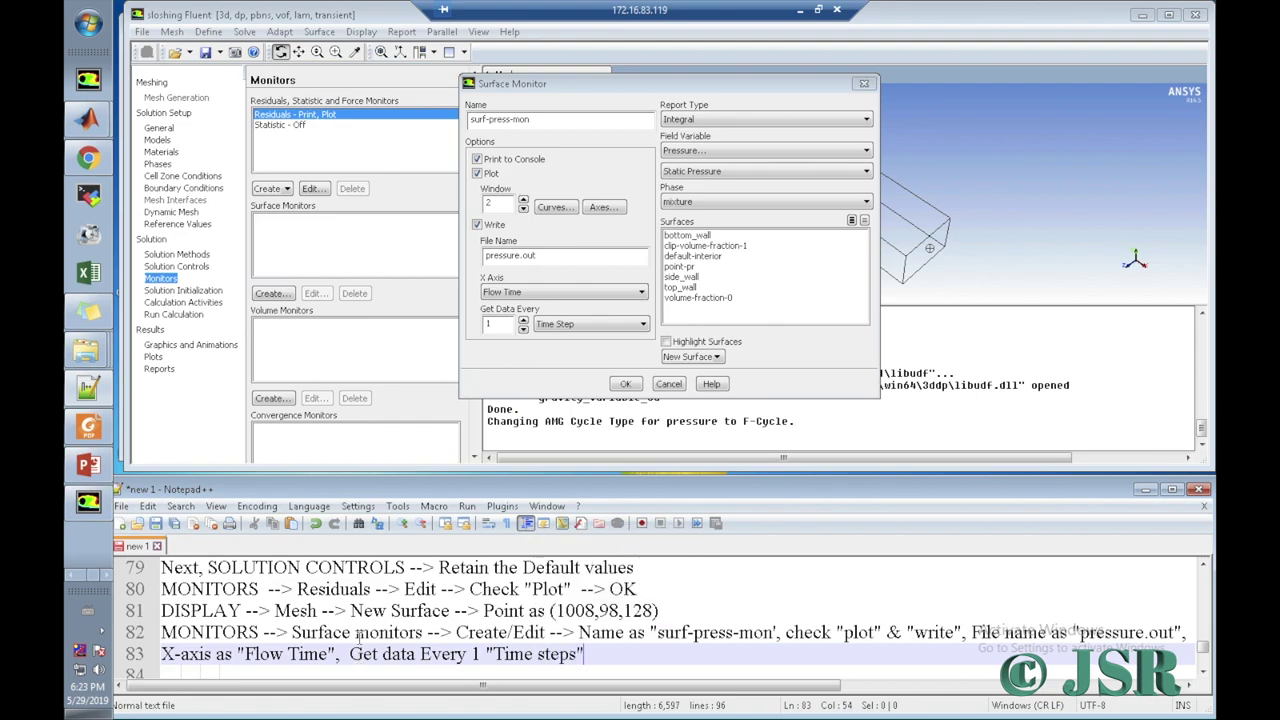
pyautogui.click(623, 326)
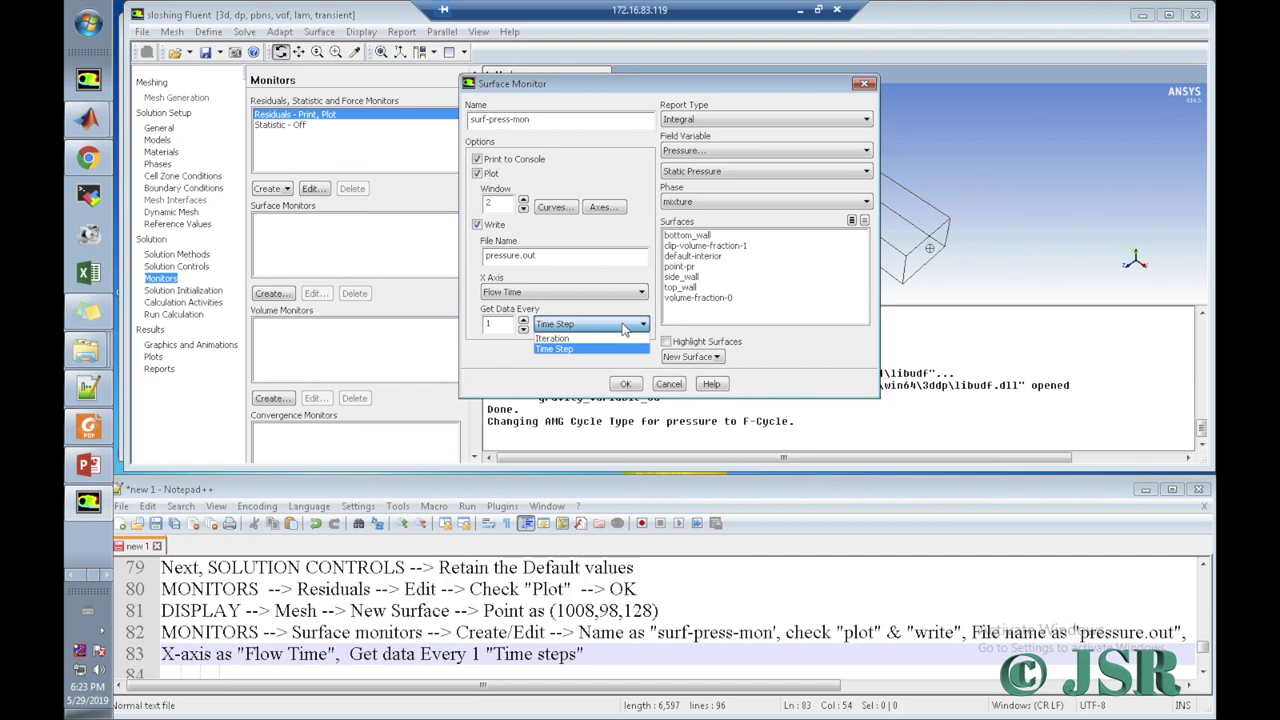
pyautogui.click(613, 349)
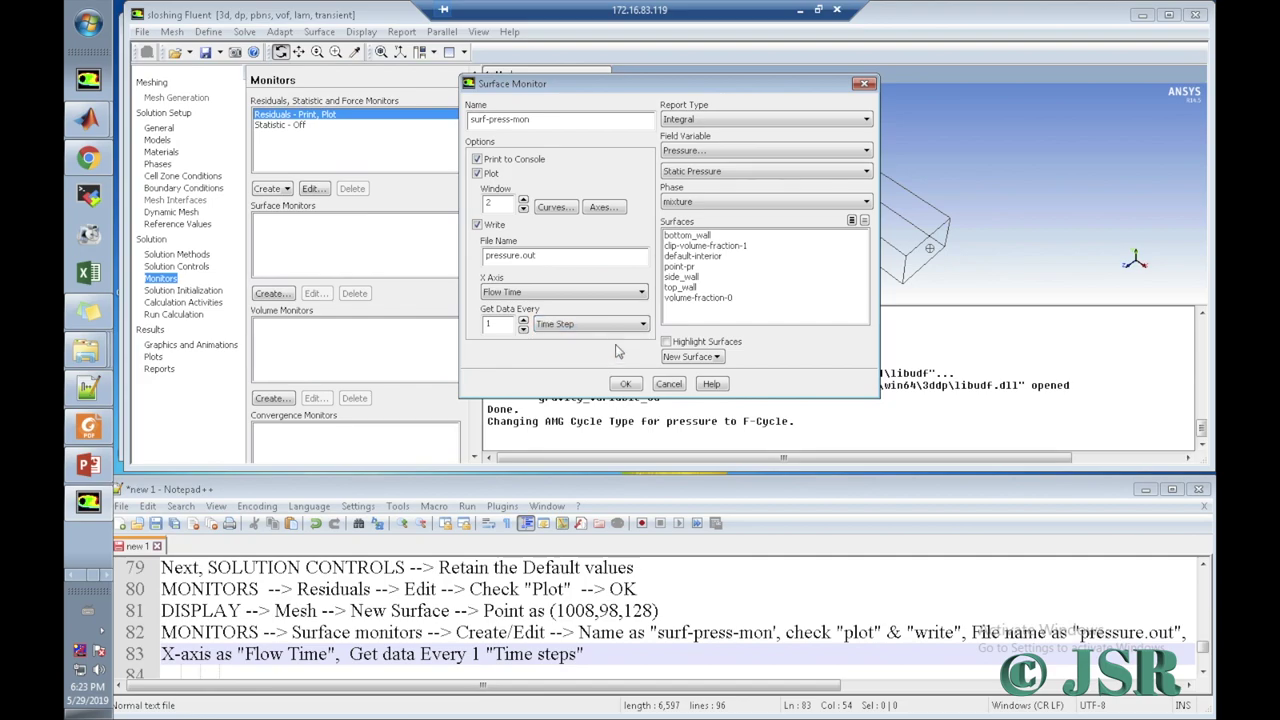
pyautogui.click(592, 656)
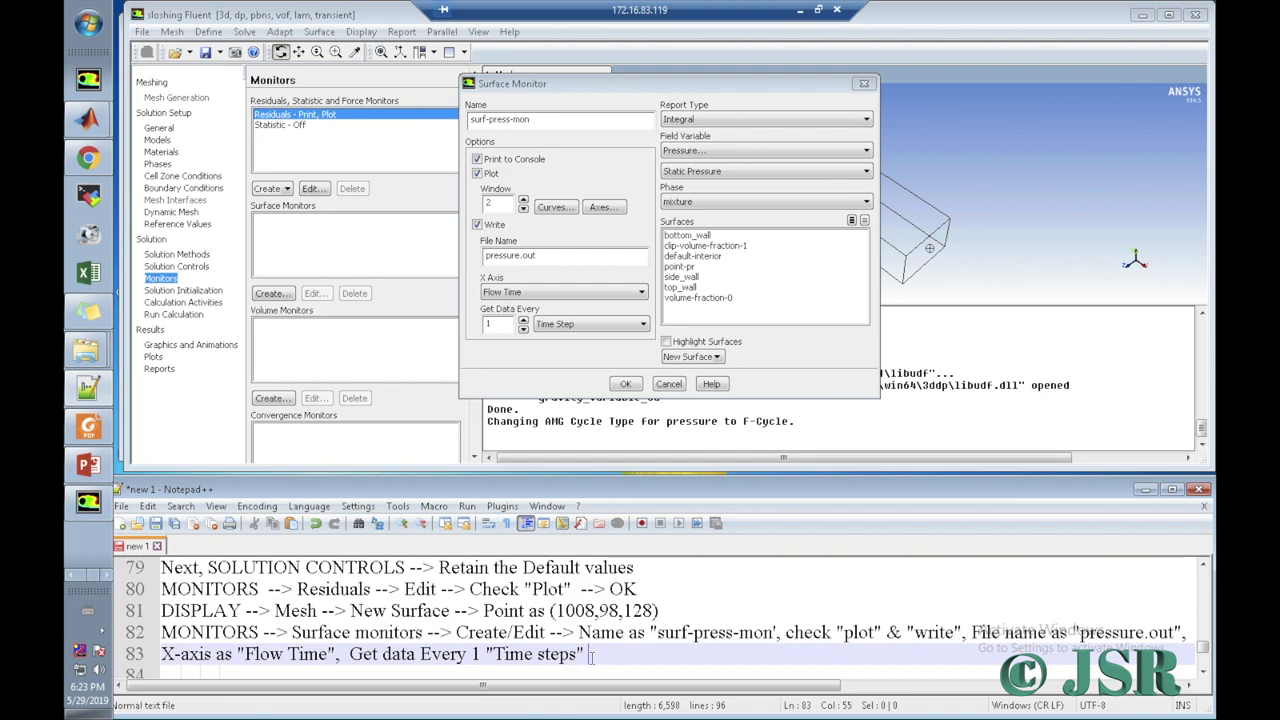
pyautogui.write('-->')
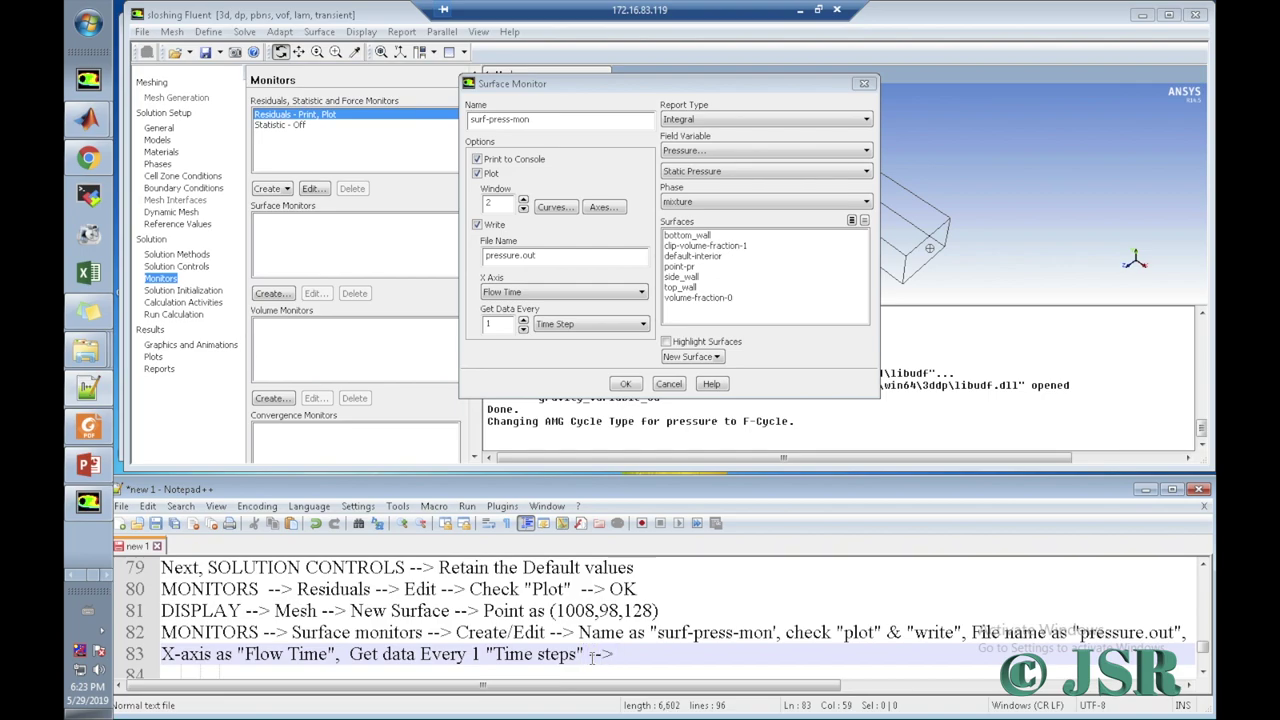
pyautogui.write(' R')
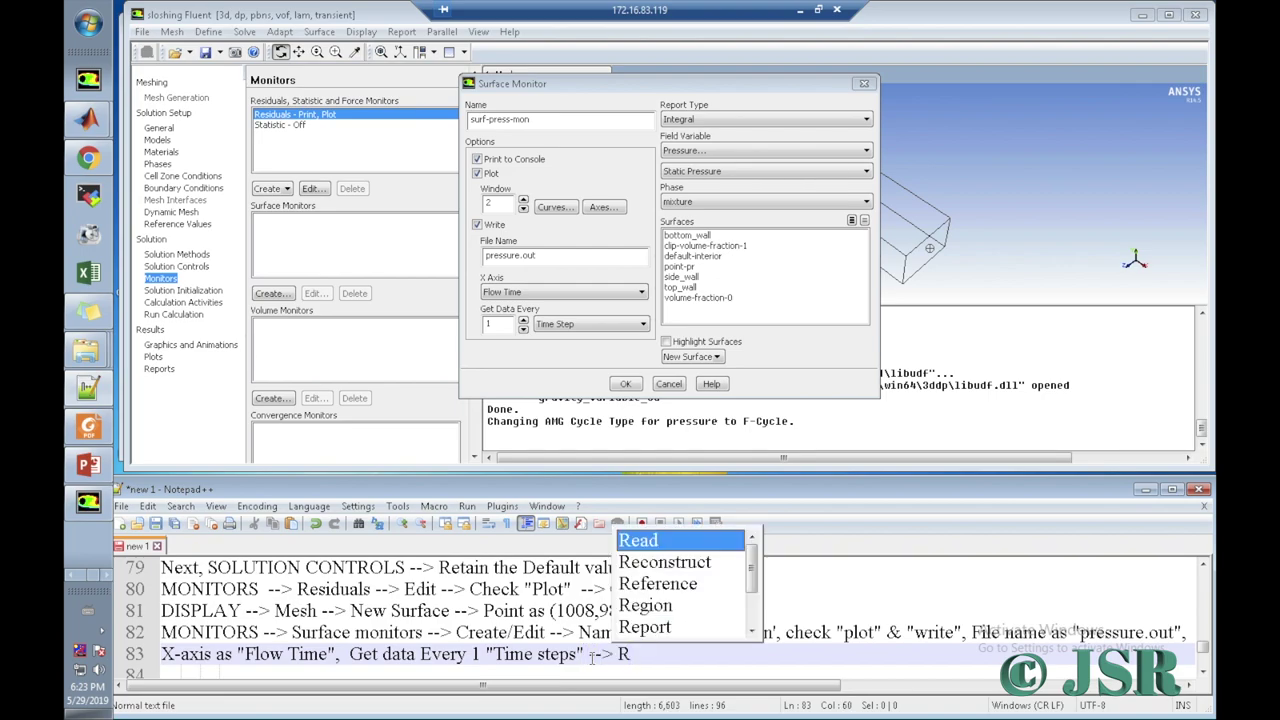
pyautogui.press('BackSpace')
pyautogui.press('BackSpace')
pyautogui.press('BackSpace')
pyautogui.press('BackSpace')
# Step: Begin line 84 of the Notepad++ notes with --> Report type as
pyautogui.press('Return')
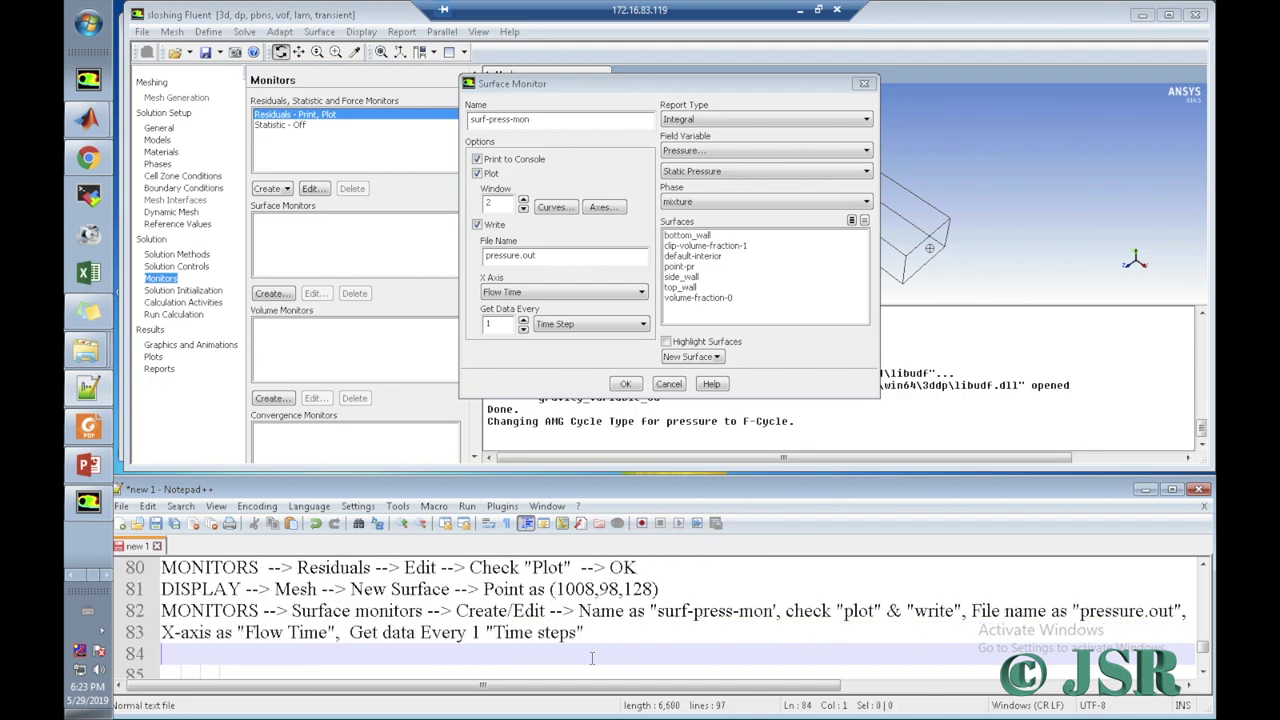
pyautogui.write('--> Re')
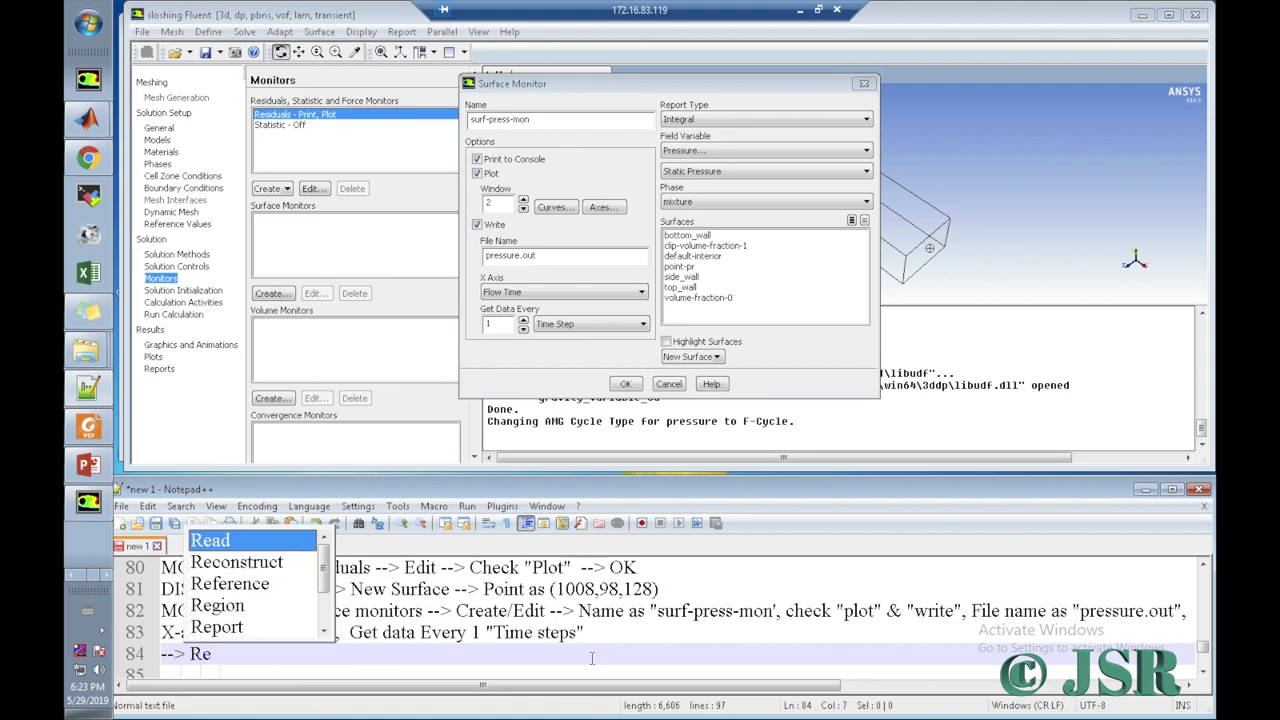
pyautogui.write('port ')
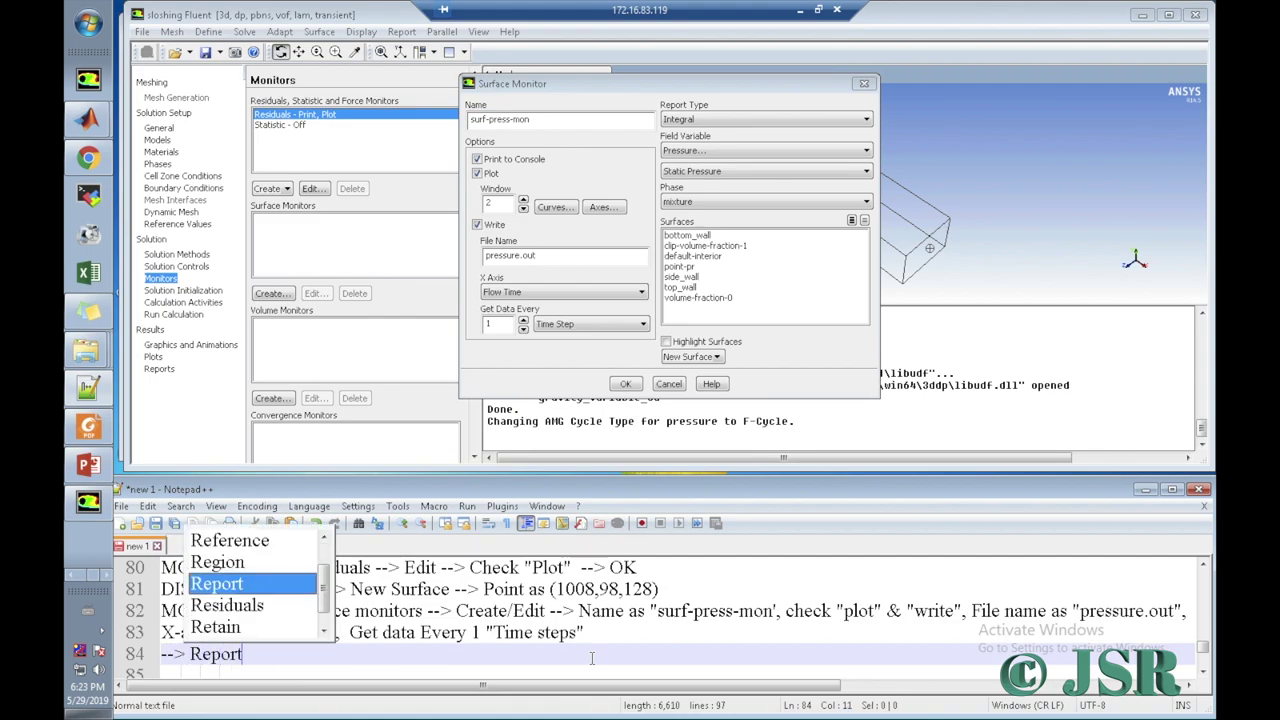
pyautogui.write('typ')
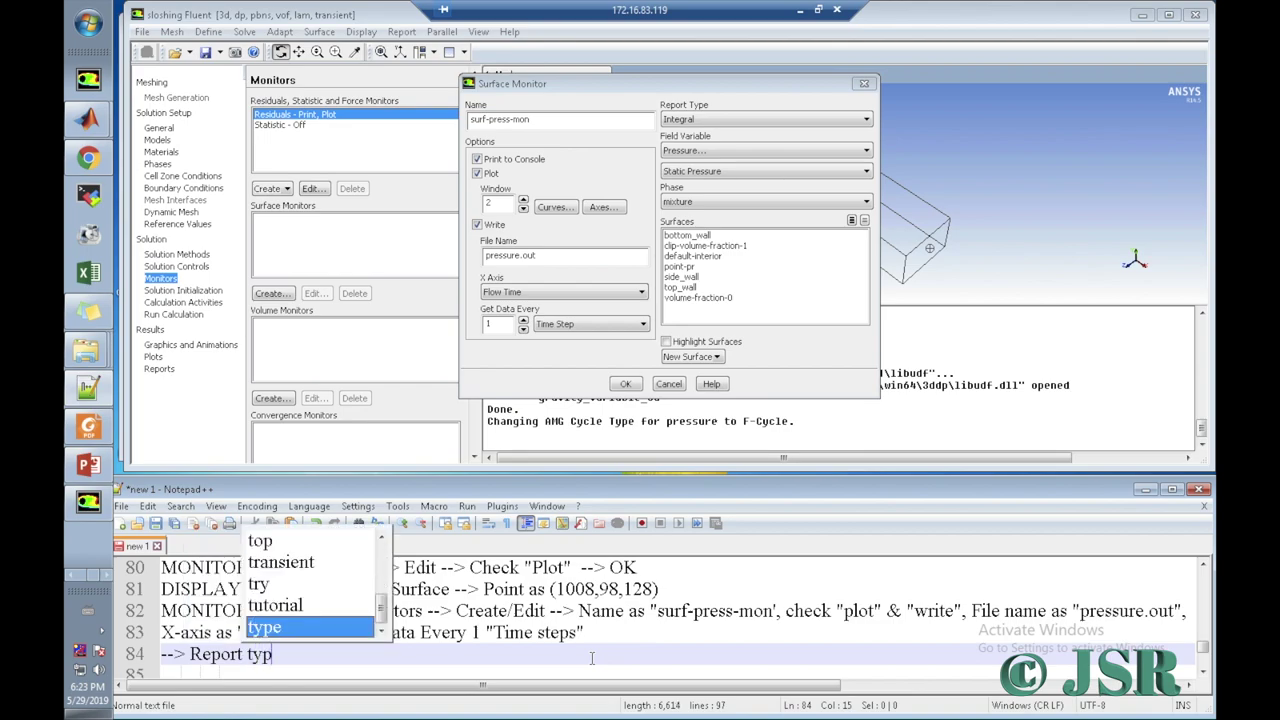
pyautogui.write('e as')
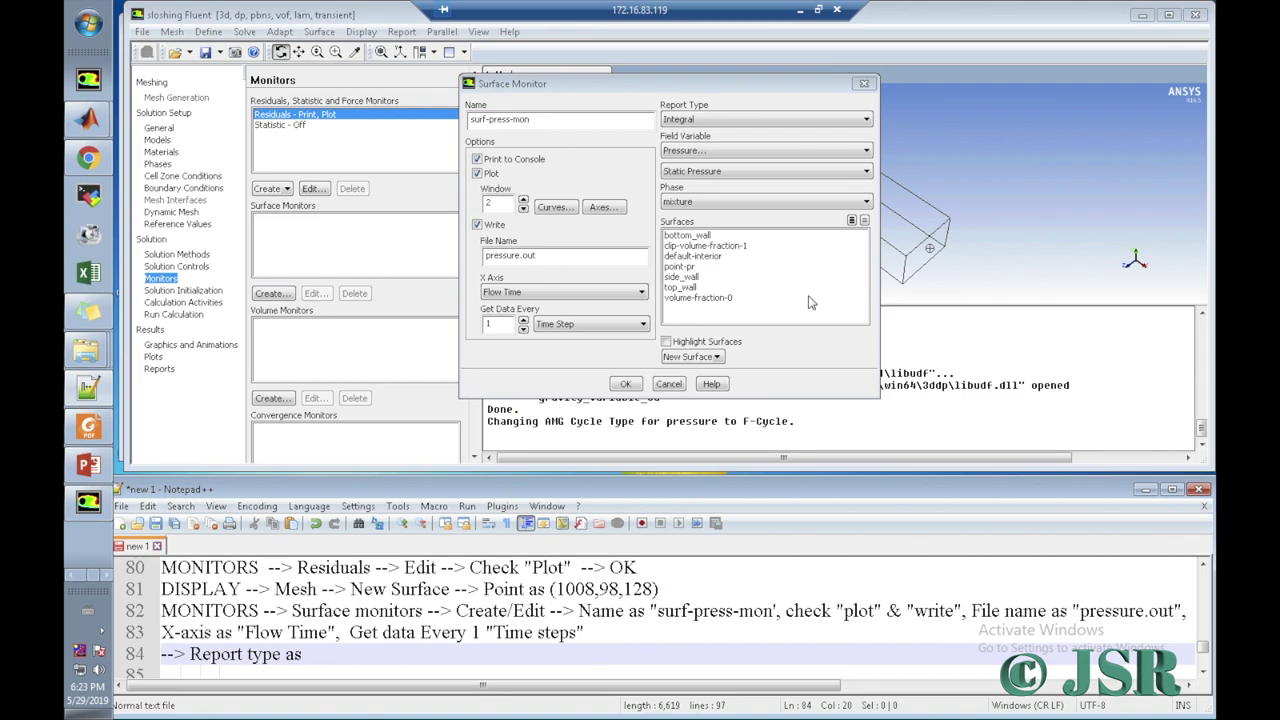
# Step: Set the surface monitor's report type to Area-Weighted Average in Fluent and record it on line 84 of the notes as "Area weighted average"
pyautogui.click(748, 121)
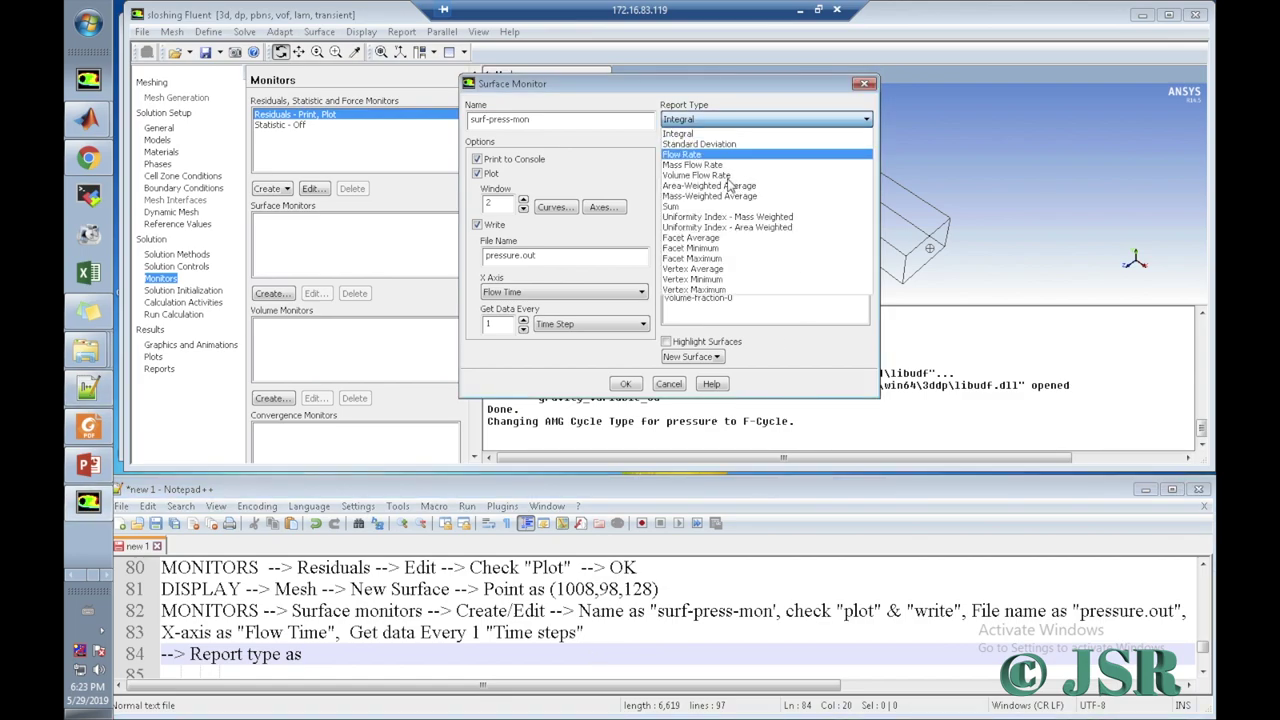
pyautogui.click(730, 188)
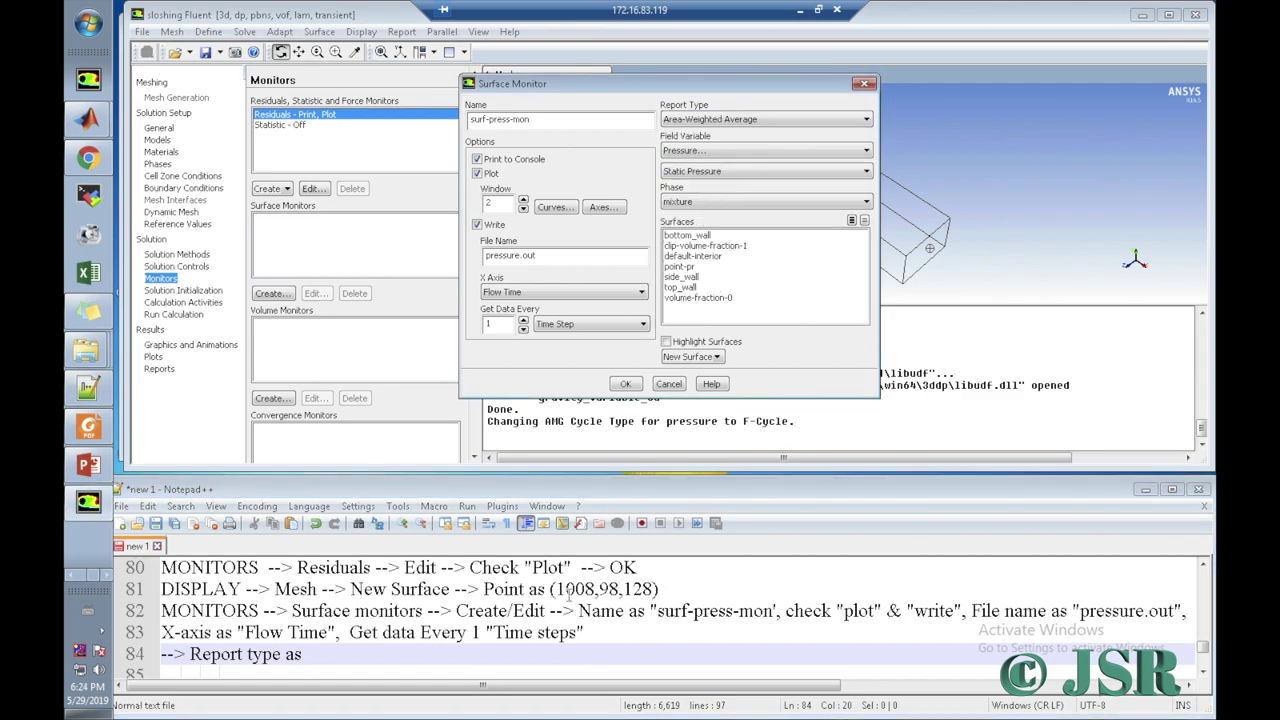
pyautogui.click(402, 655)
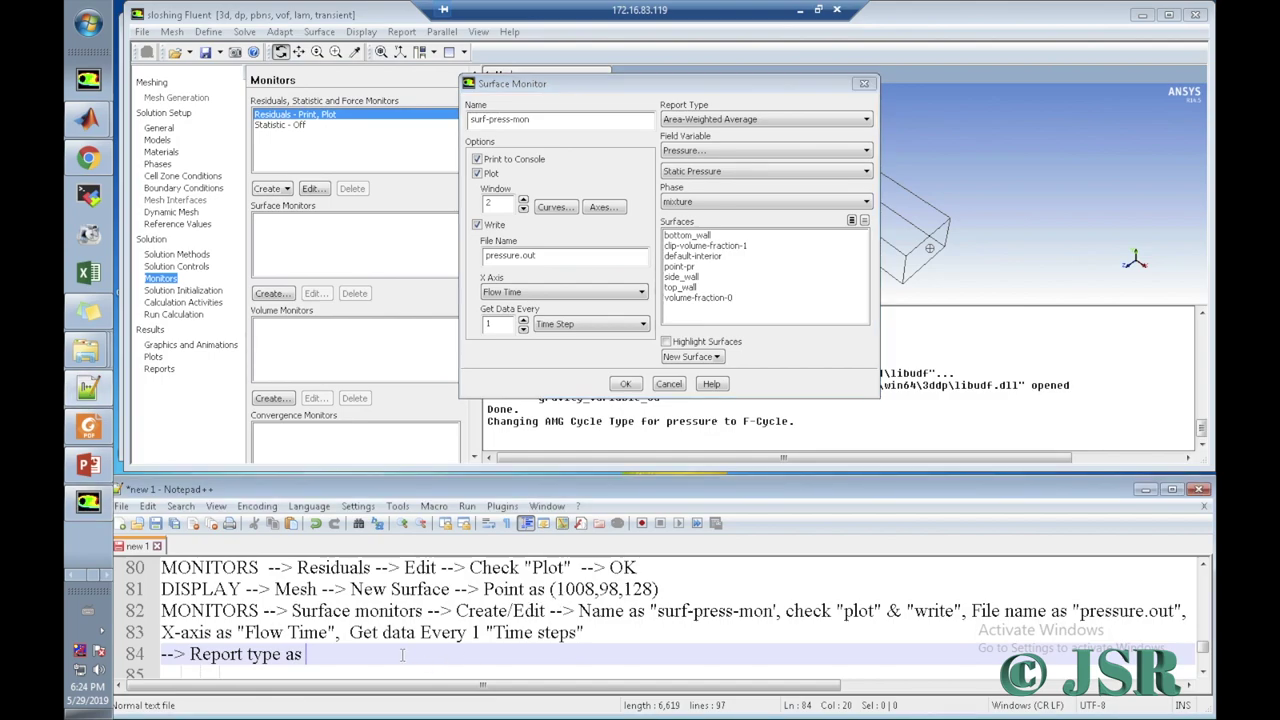
pyautogui.write('"Are')
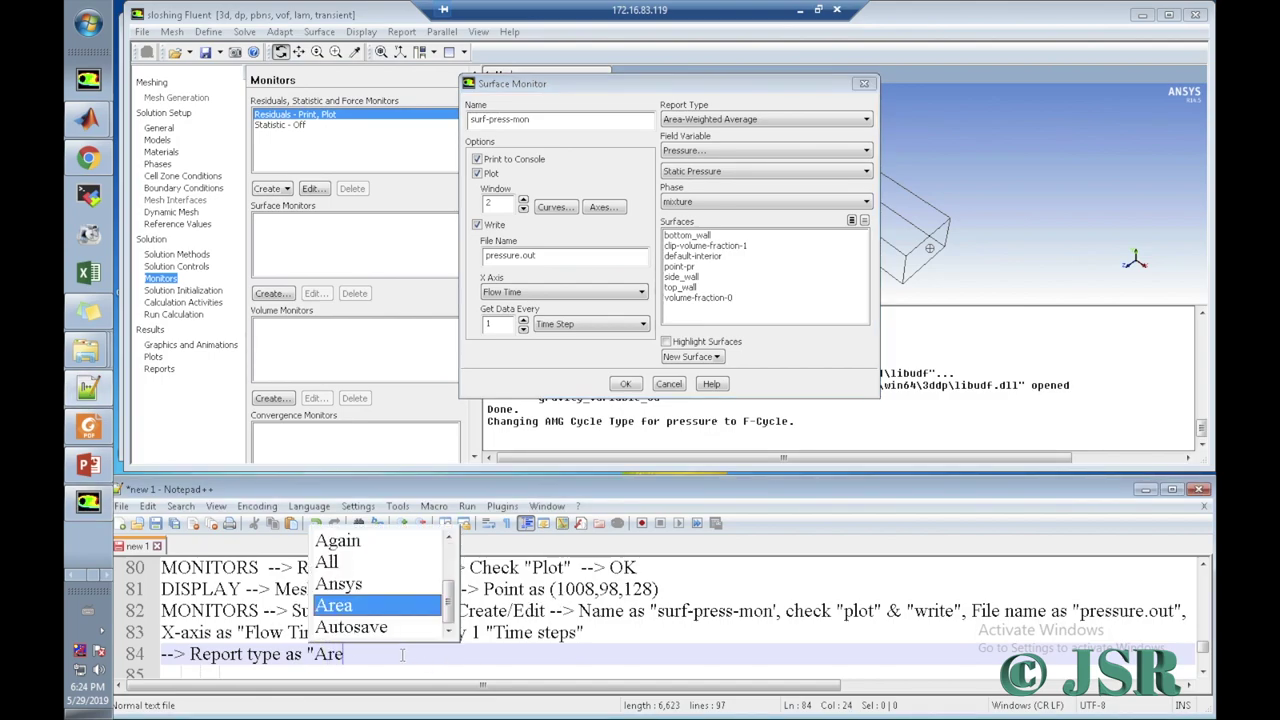
pyautogui.write('a weighted')
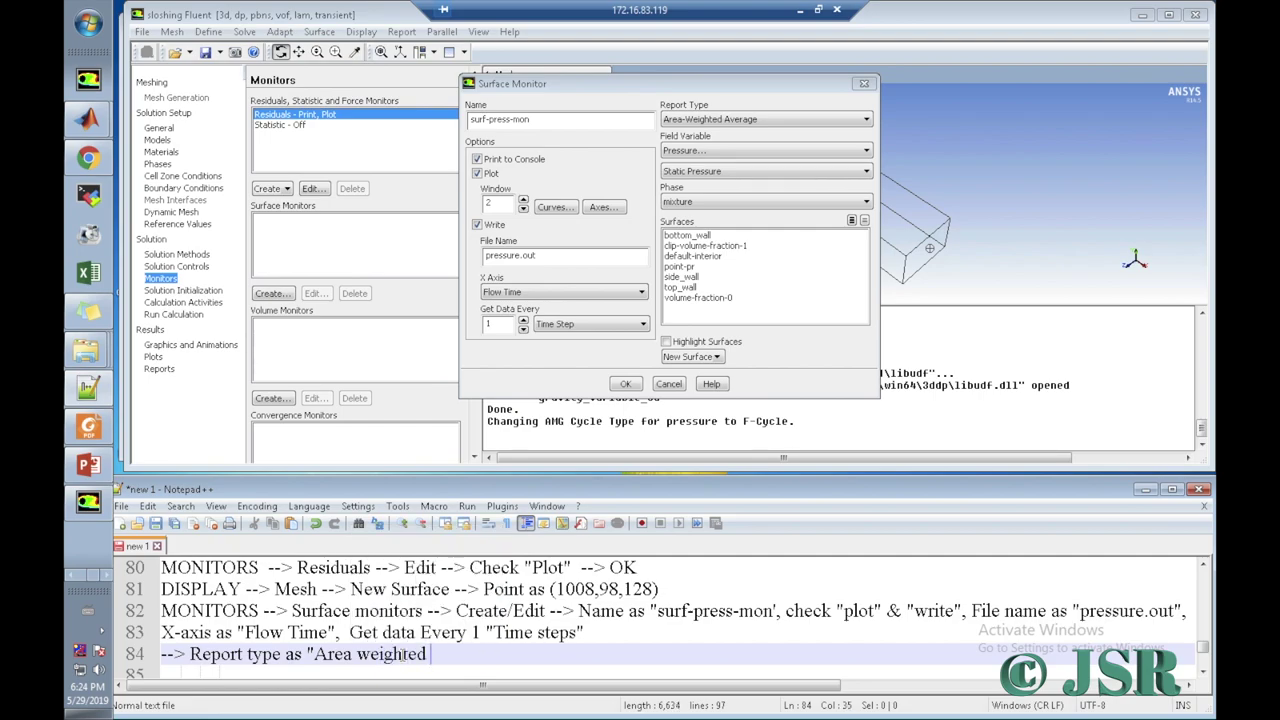
pyautogui.write(' average')
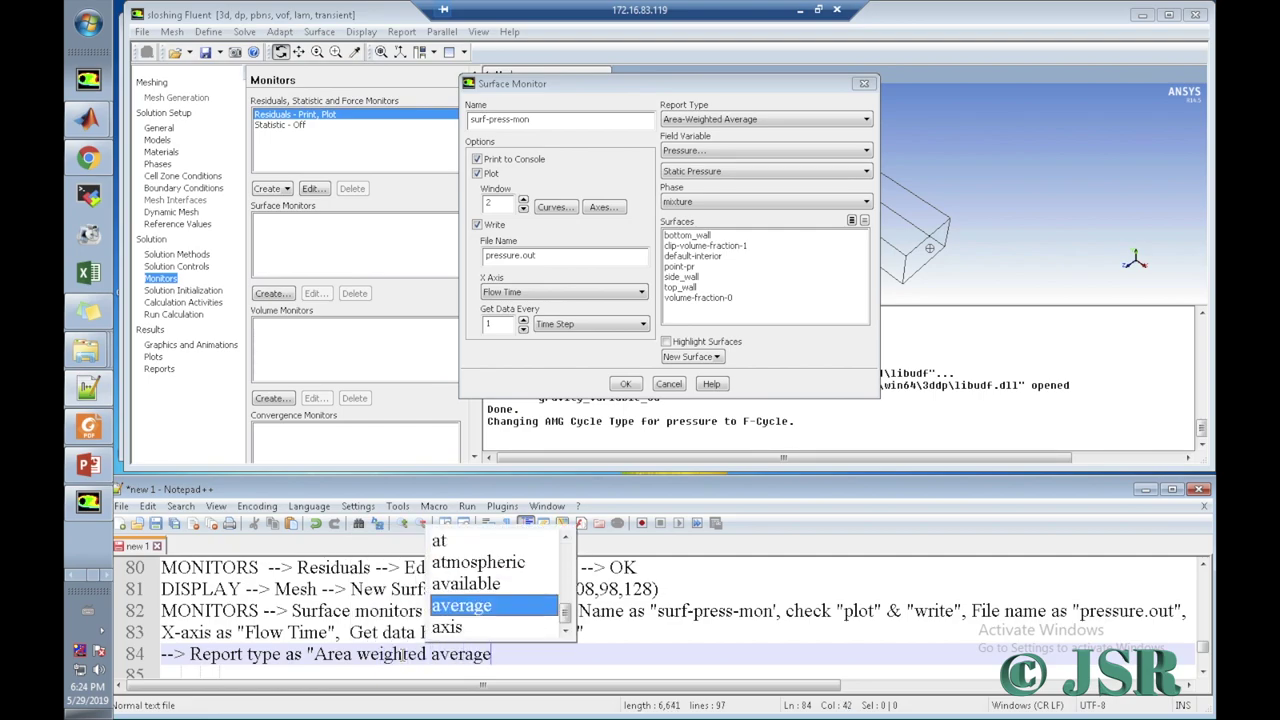
pyautogui.write('"')
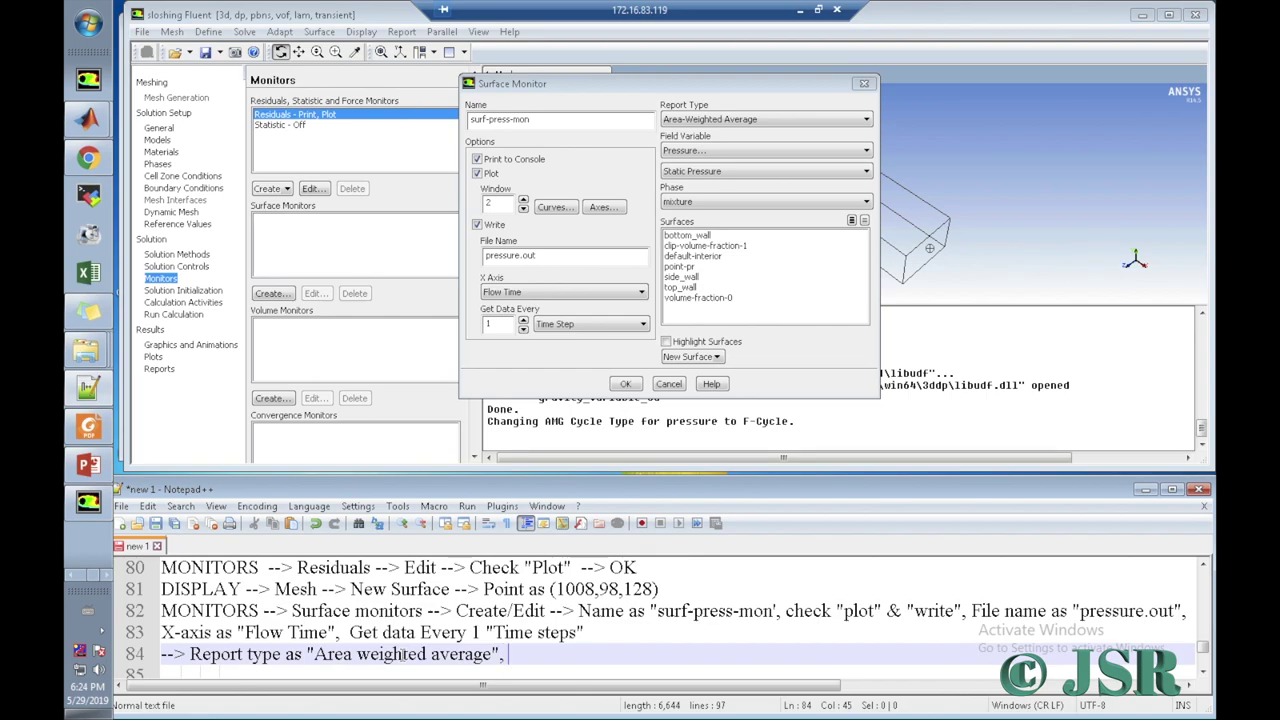
# Step: Continue line 84 of the notes with , Field variable as "Pressure"
pyautogui.write(', Field')
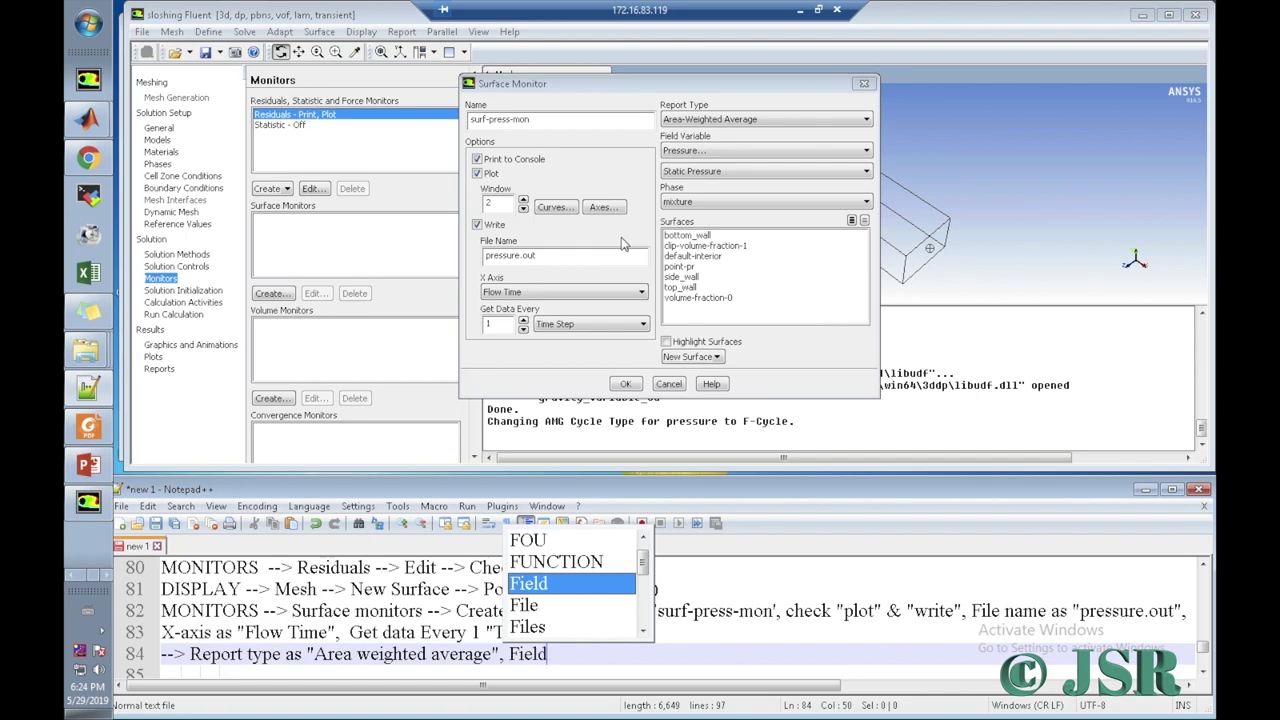
pyautogui.write(' variable ')
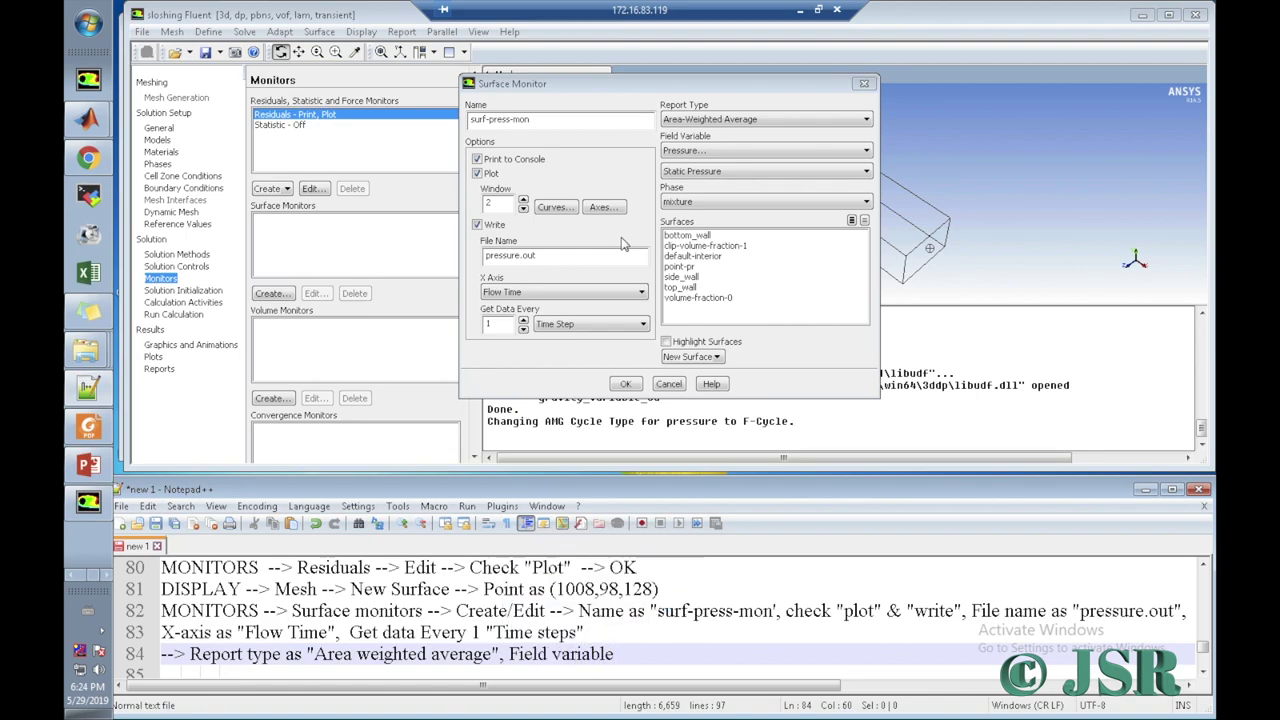
pyautogui.write('as ')
pyautogui.write('"')
pyautogui.write('P')
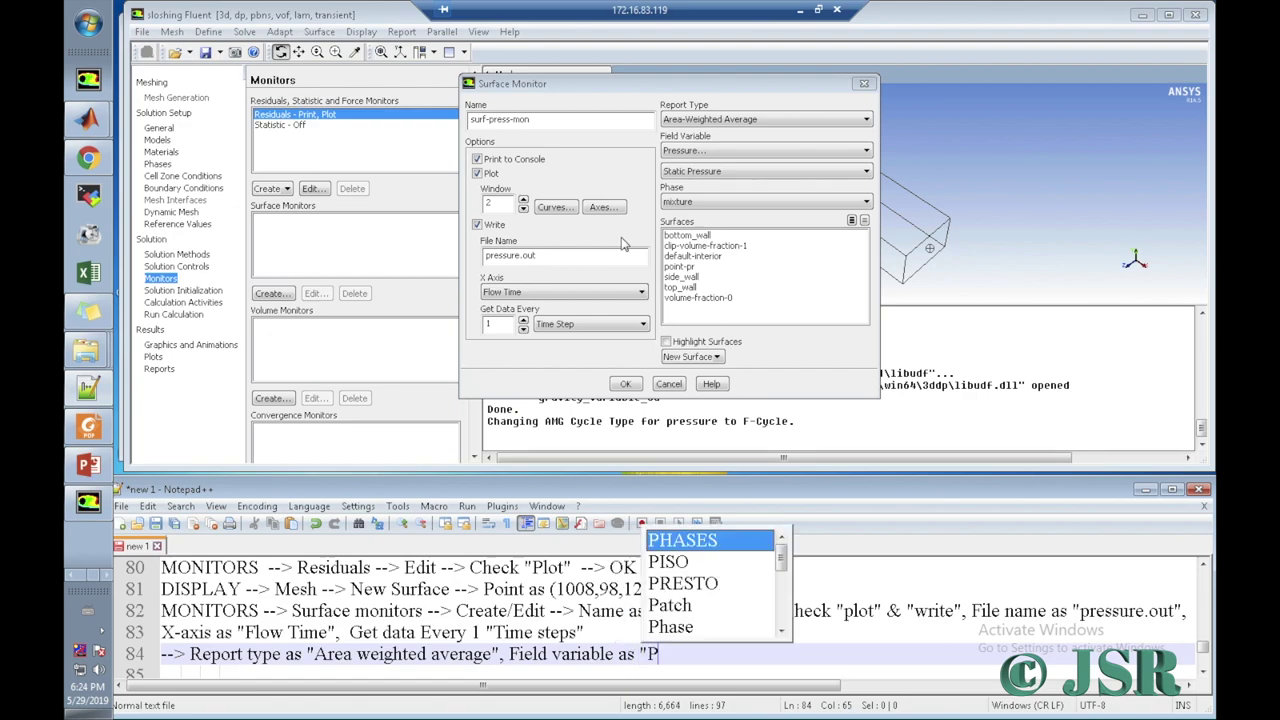
pyautogui.write('ressure')
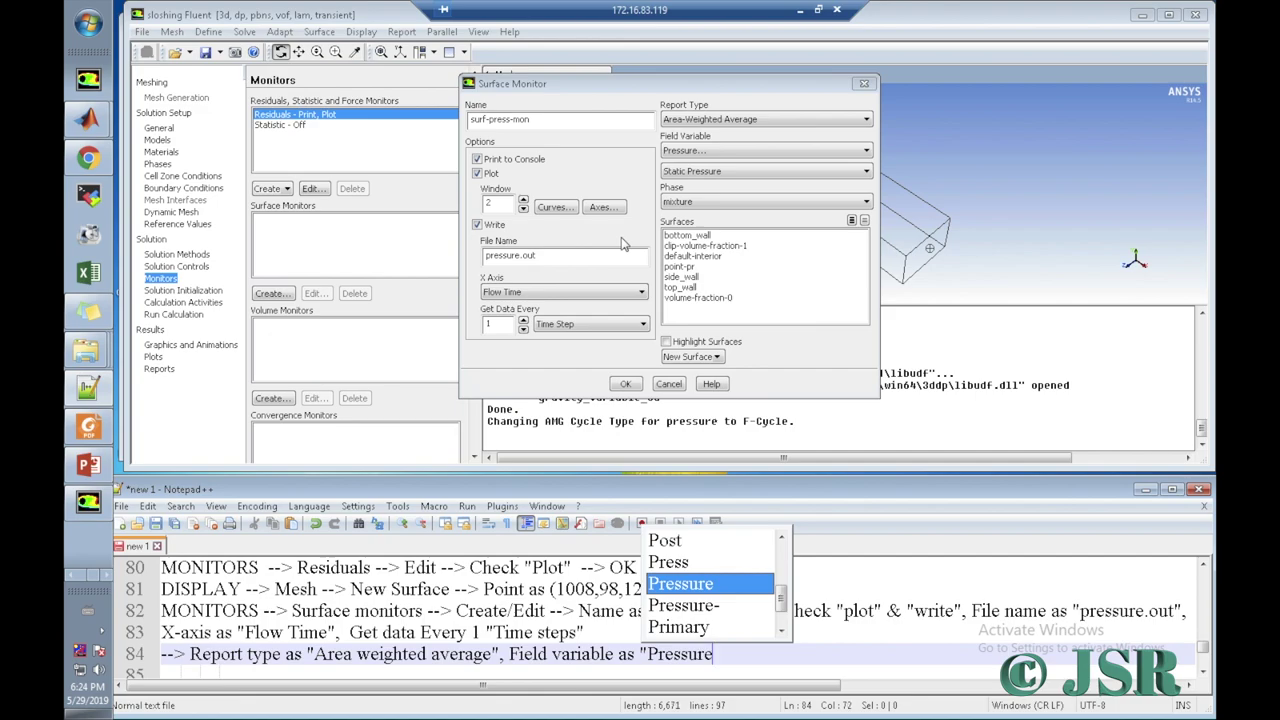
pyautogui.write('"')
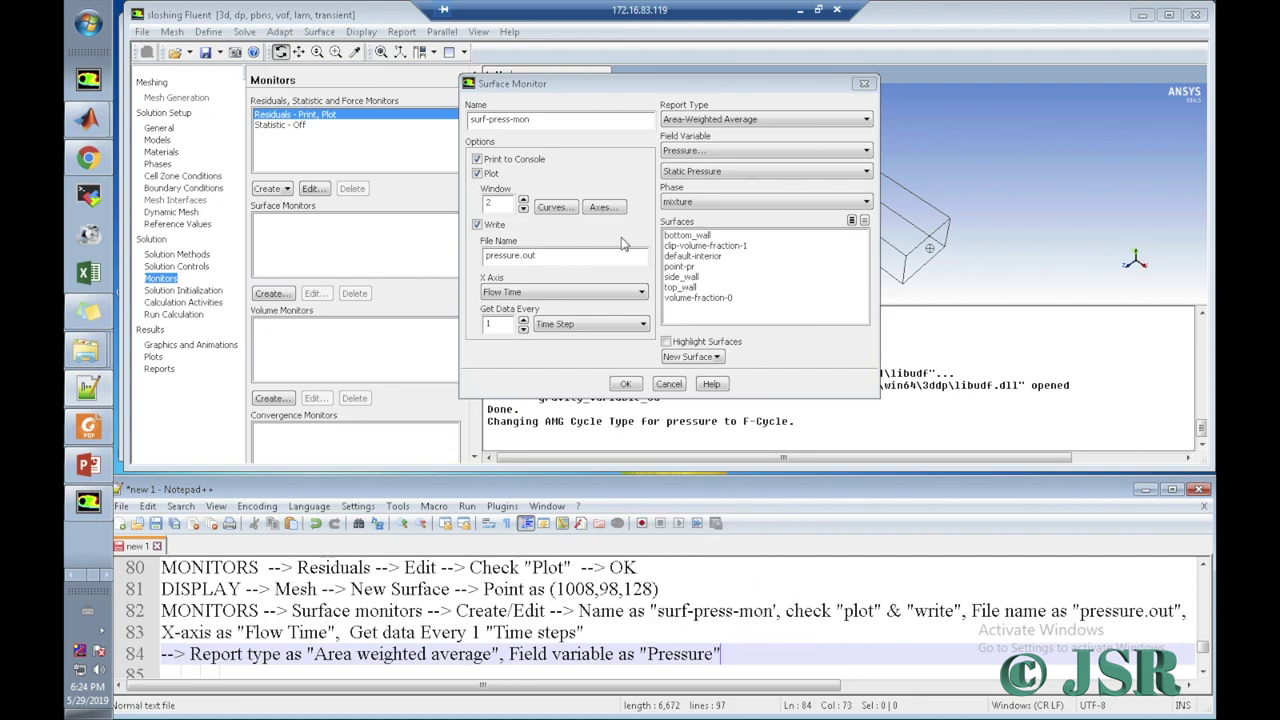
# Step: Append , "total pressure", after the field variable entry on line 84
pyautogui.write(', ')
pyautogui.write('"t')
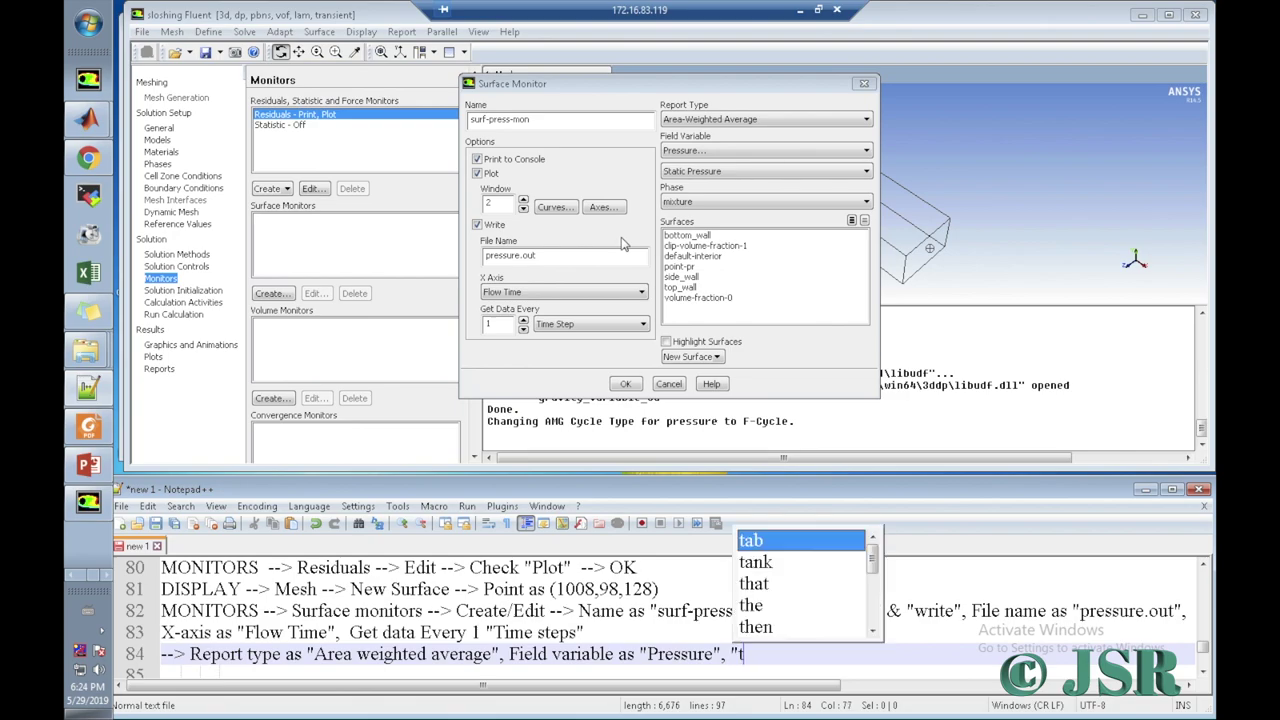
pyautogui.write('otal')
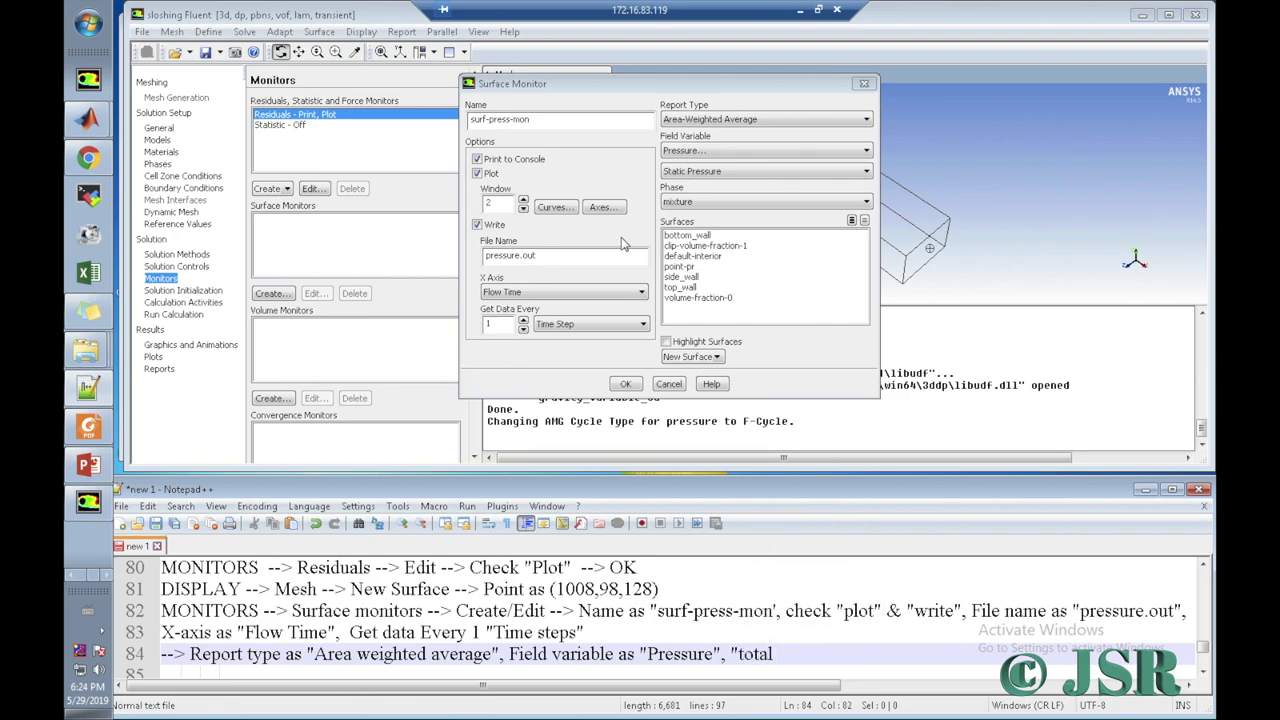
pyautogui.write(' pressue')
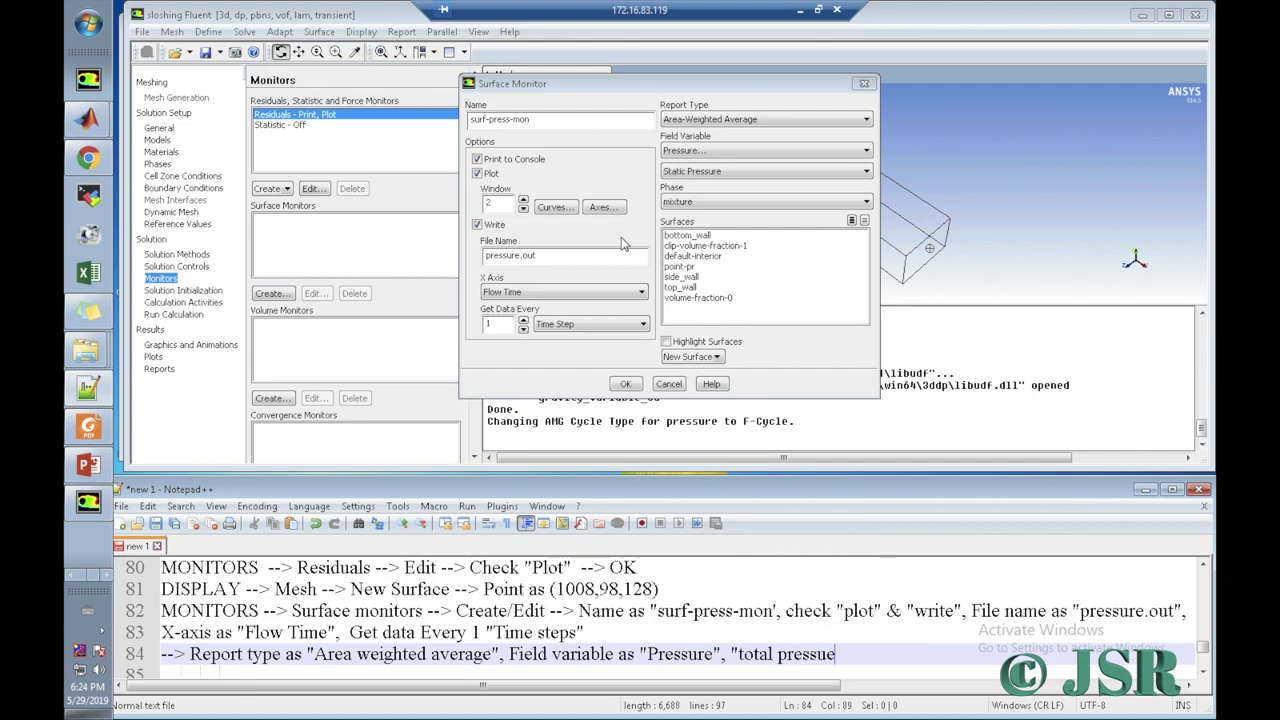
pyautogui.press('BackSpace')
pyautogui.write('re"')
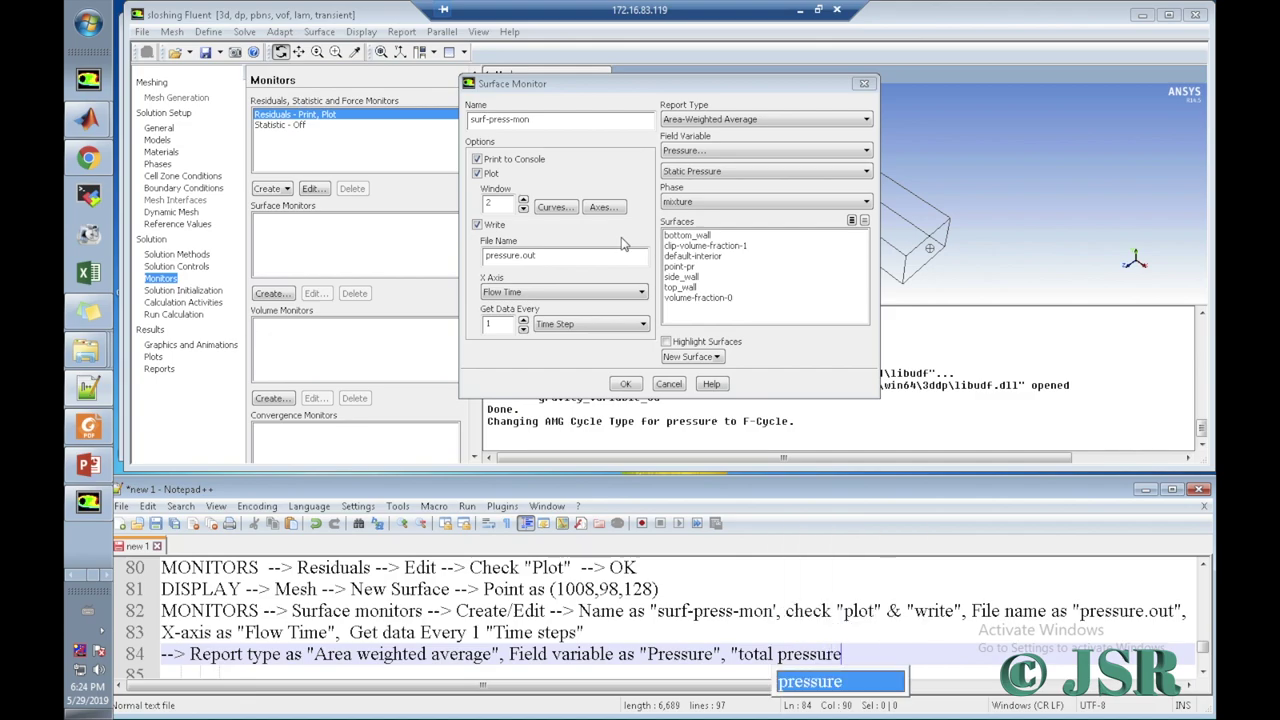
pyautogui.write(',')
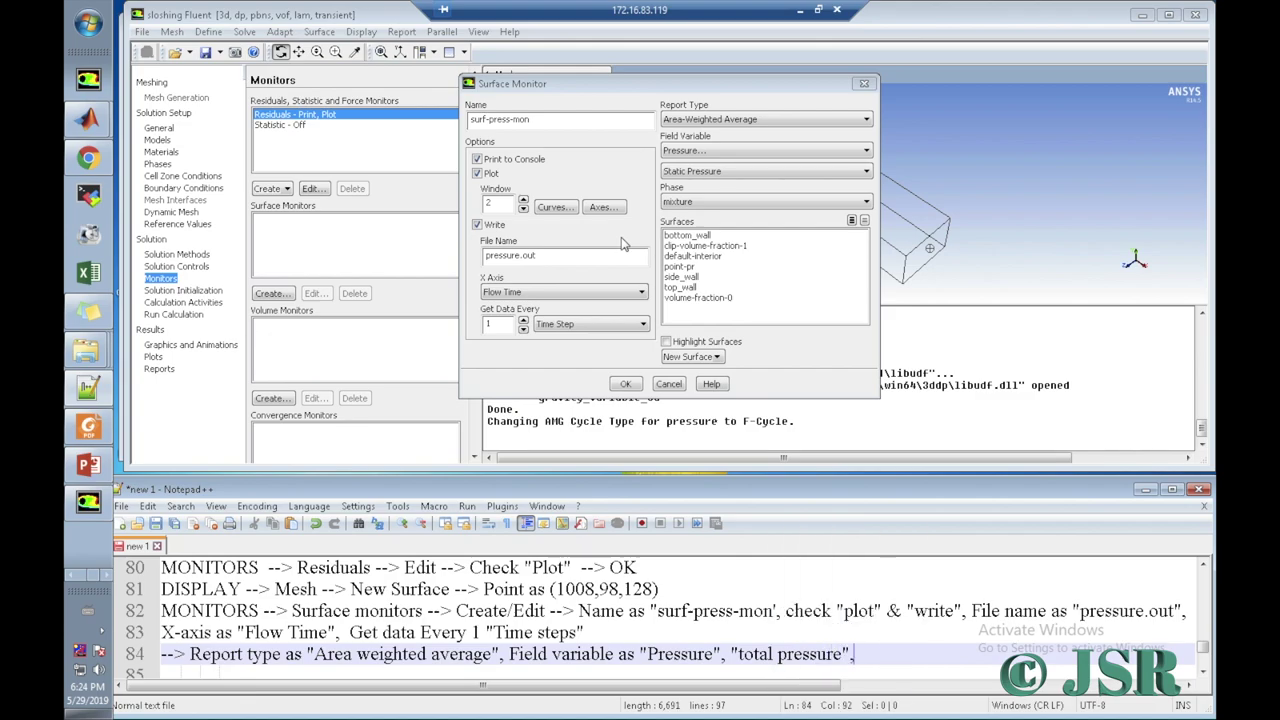
# Step: Finish line 84 with Phase as "mixture" and switch the monitor's pressure variable to Total Pressure in Fluent
pyautogui.write(' P')
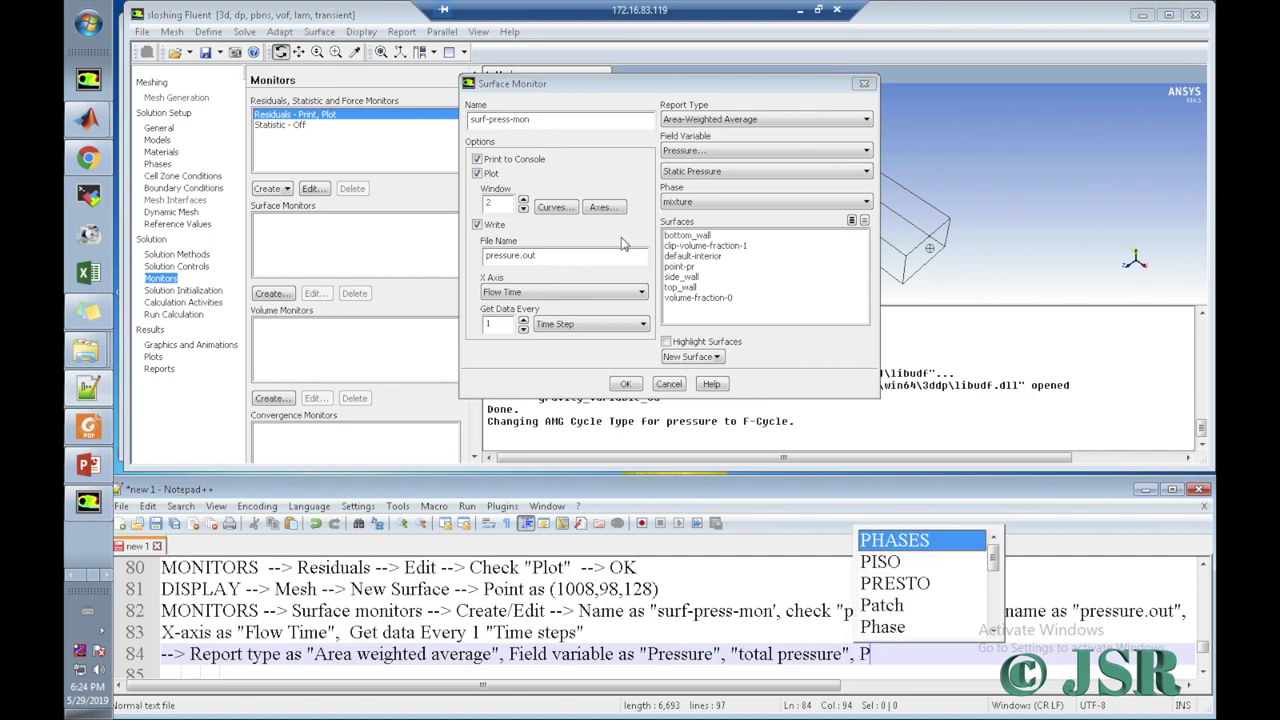
pyautogui.write('hase a')
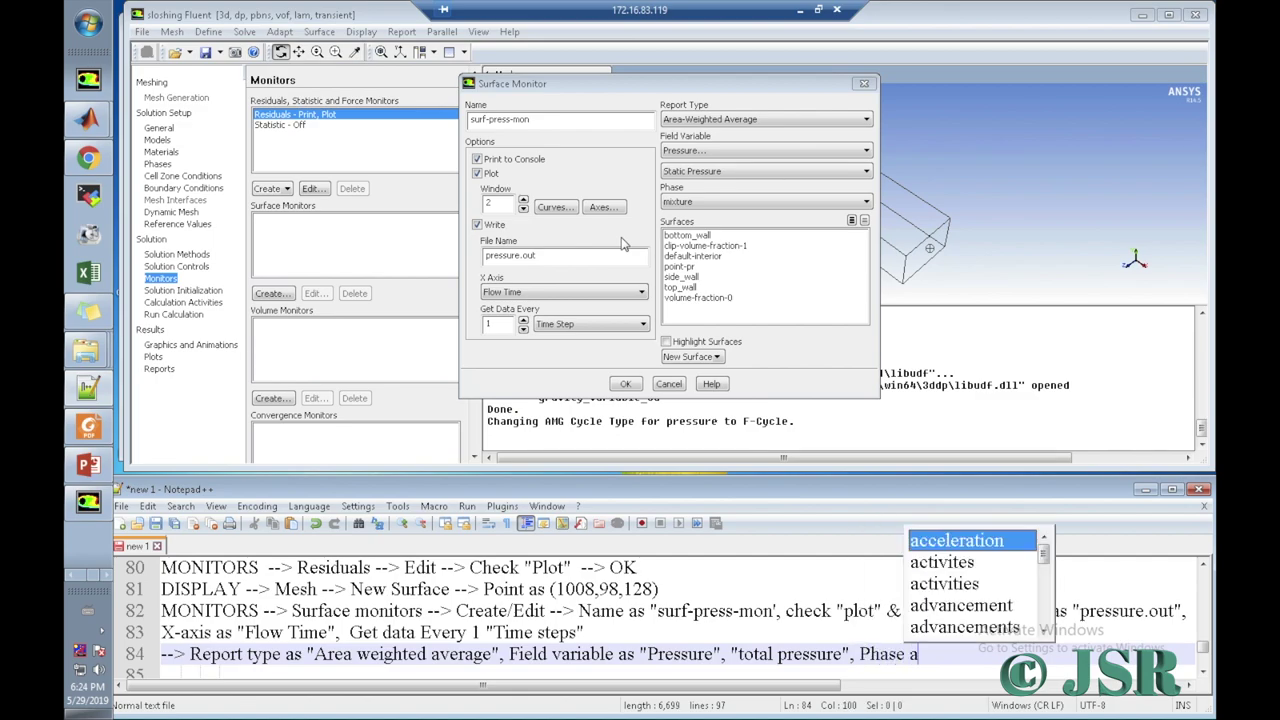
pyautogui.write('s "mixture"')
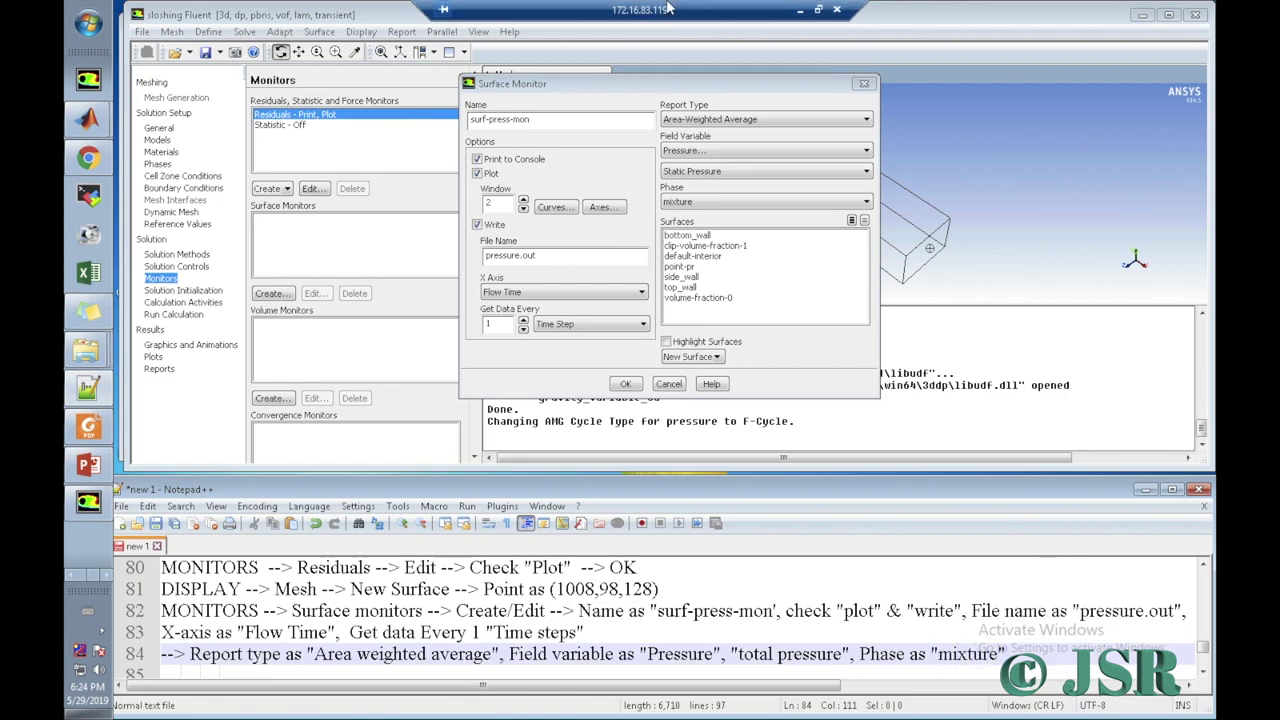
pyautogui.click(688, 172)
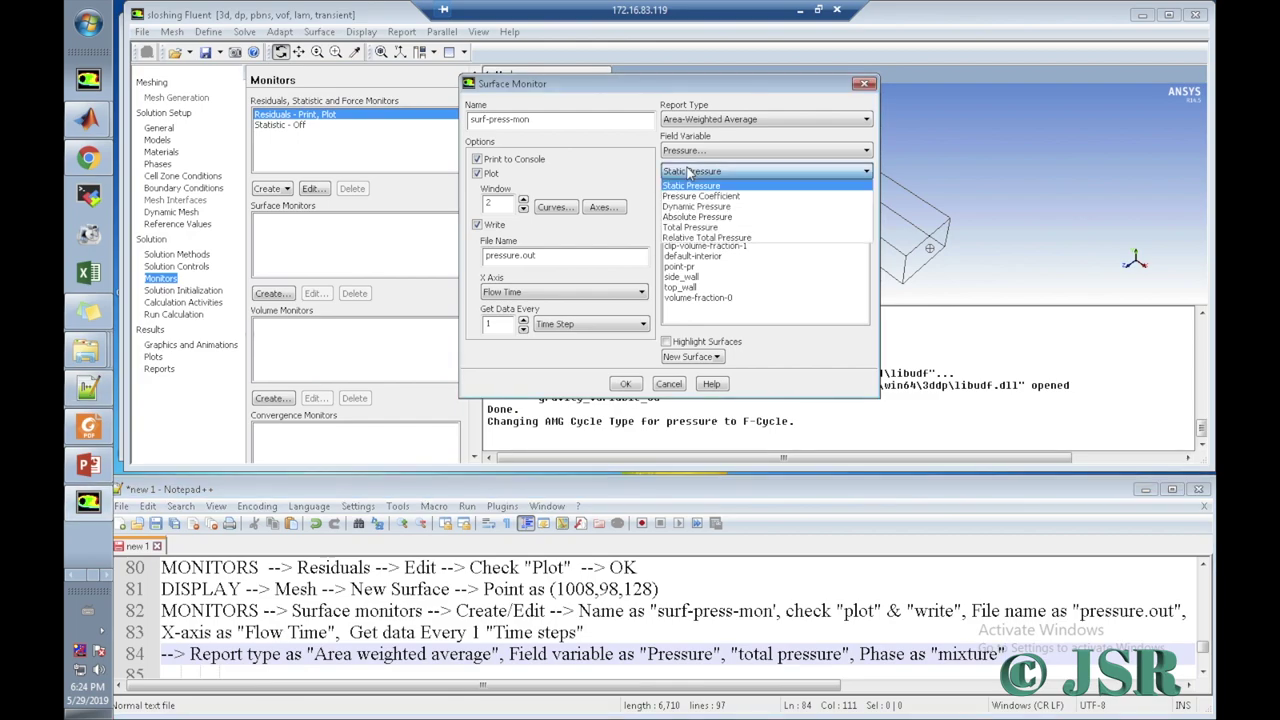
pyautogui.click(707, 229)
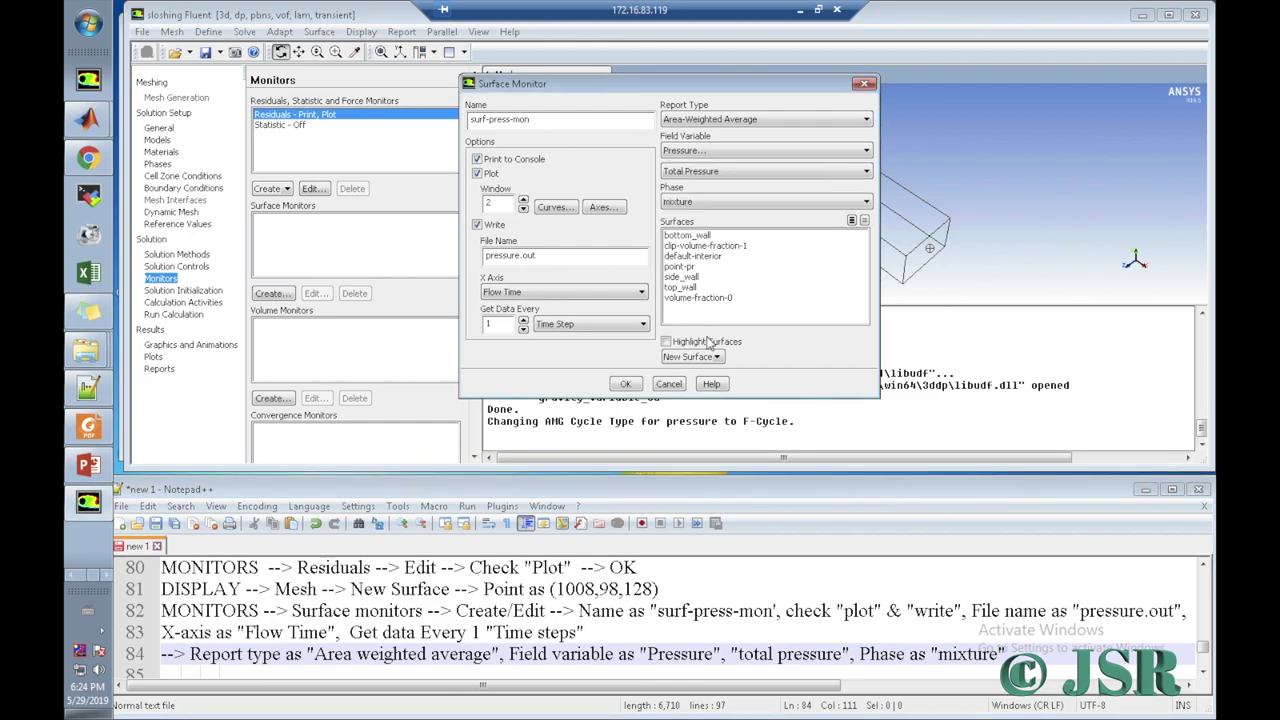
# Step: Add line 85 to the Notepad++ notes reading --> Surface as "point-pr"
pyautogui.click(1035, 647)
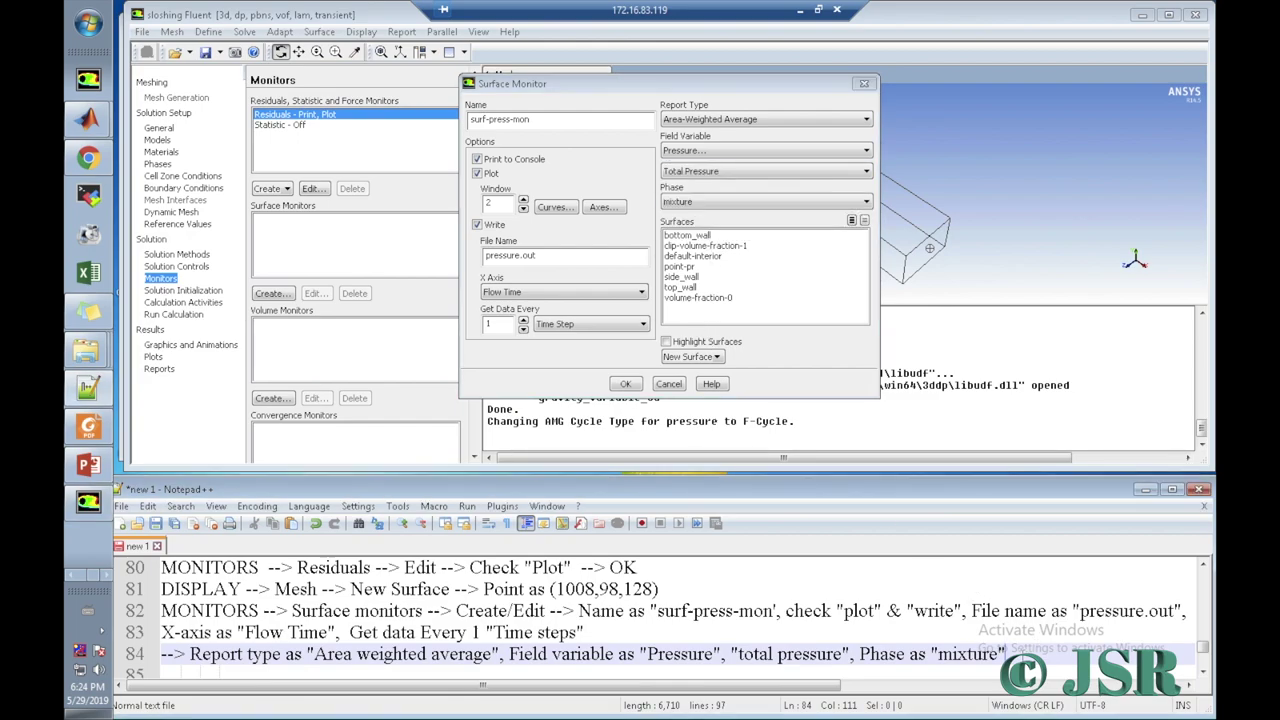
pyautogui.press('Return')
pyautogui.write('--> ')
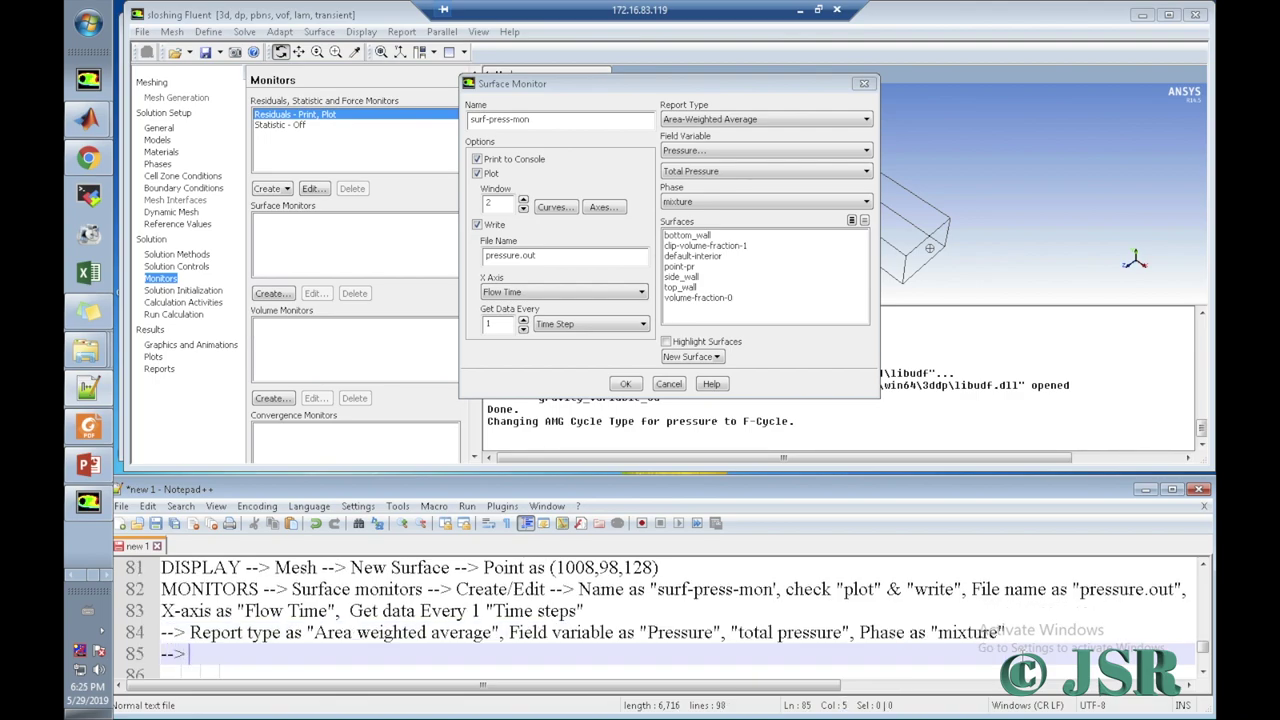
pyautogui.write('Surface as ')
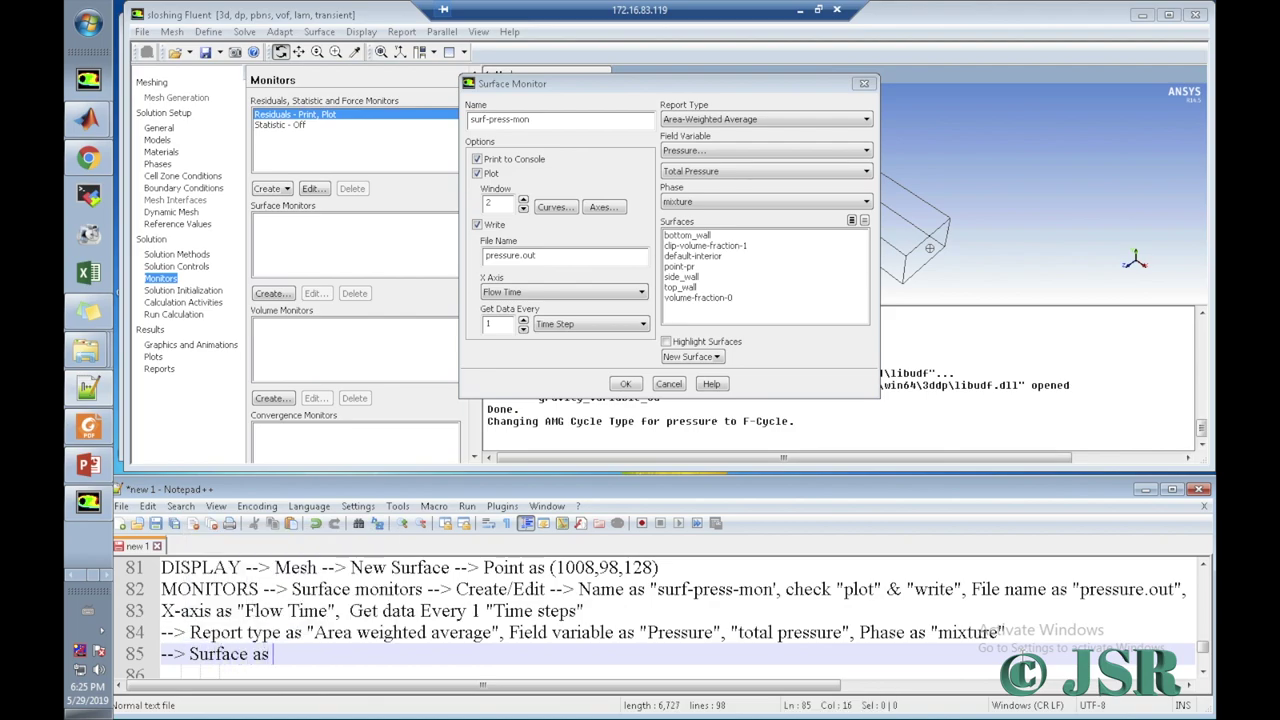
pyautogui.write('"poi')
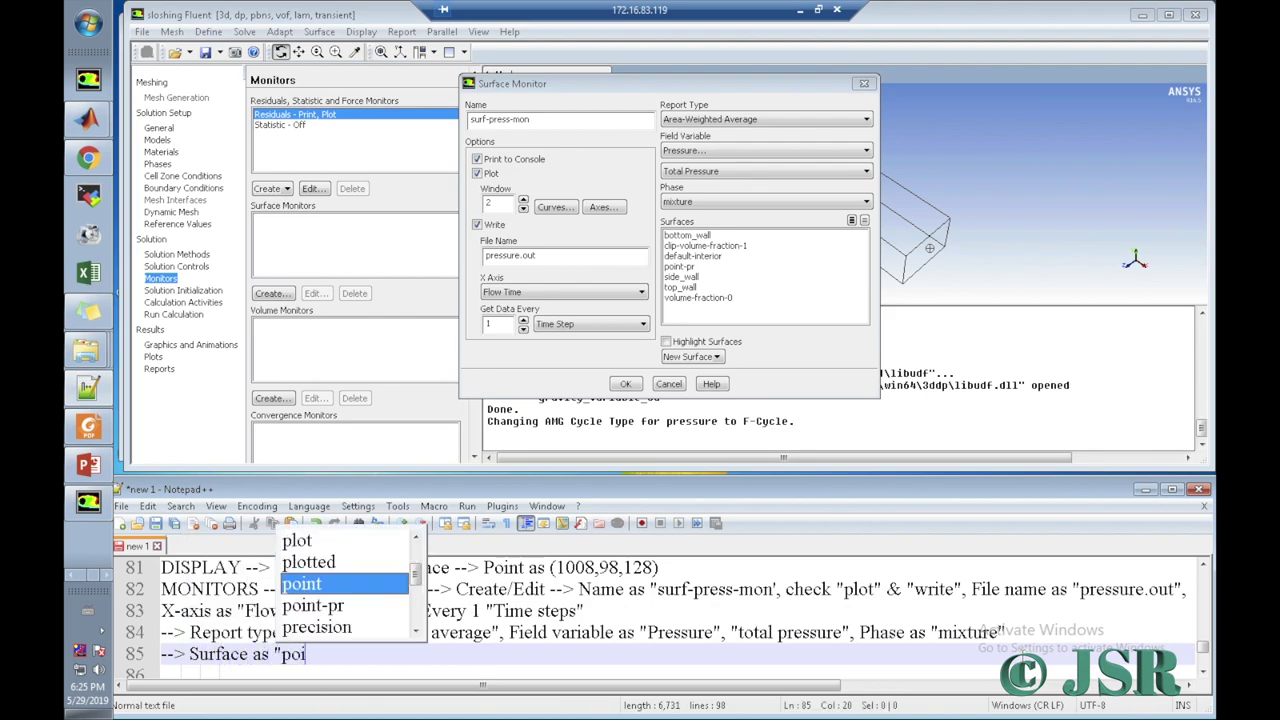
pyautogui.write('nt-p')
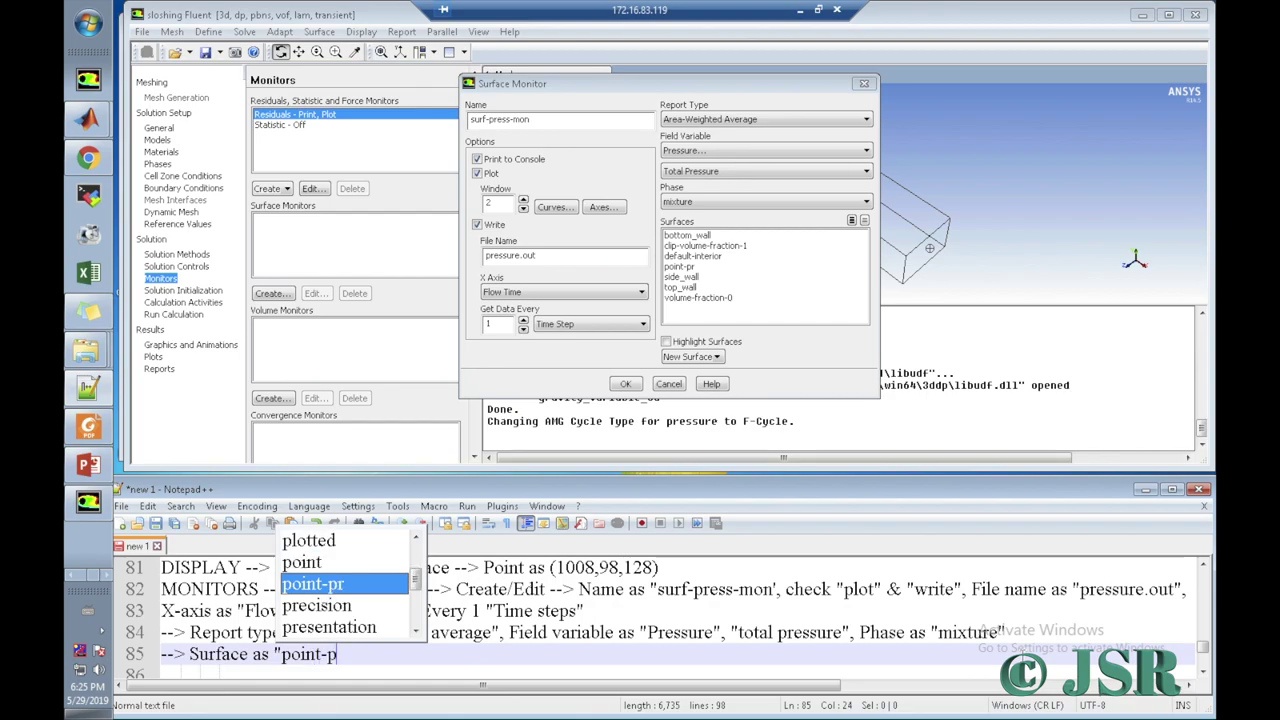
pyautogui.write('r"')
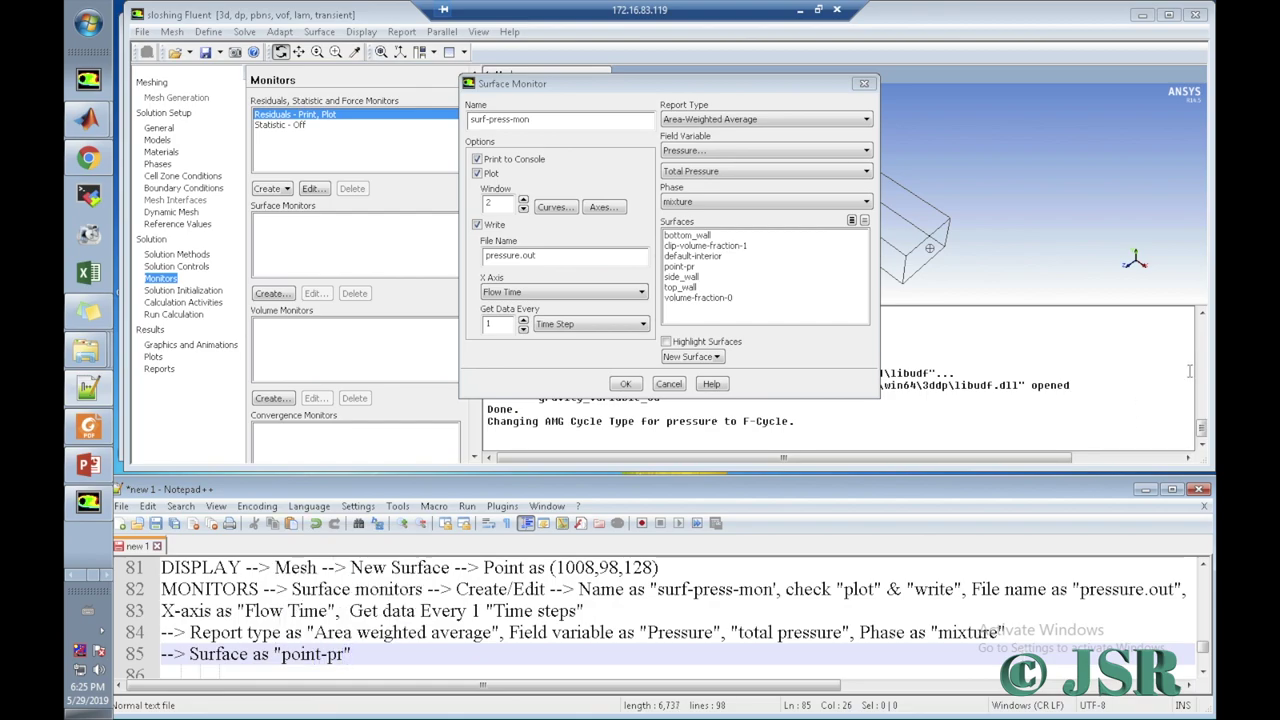
# Step: Select the point-pr surface in Fluent and accept the surface monitor, recording it as --> OK at the end of line 85 in the notes
pyautogui.click(682, 267)
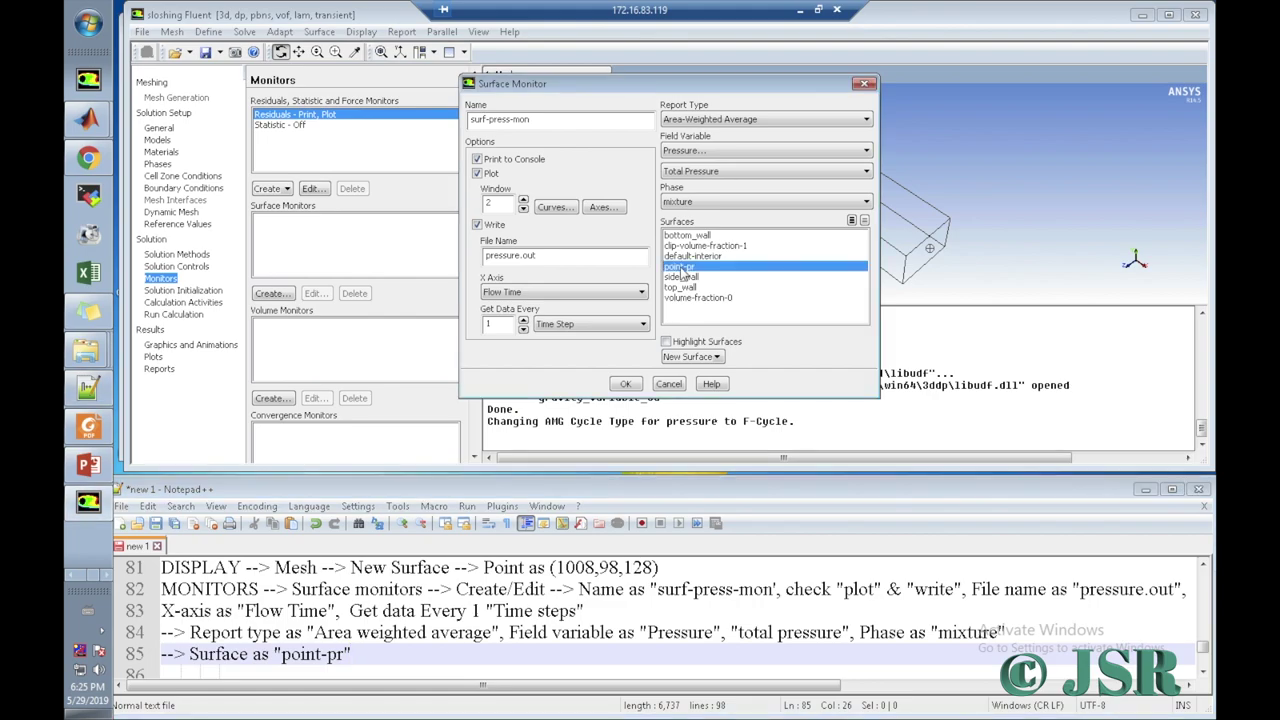
pyautogui.click(627, 384)
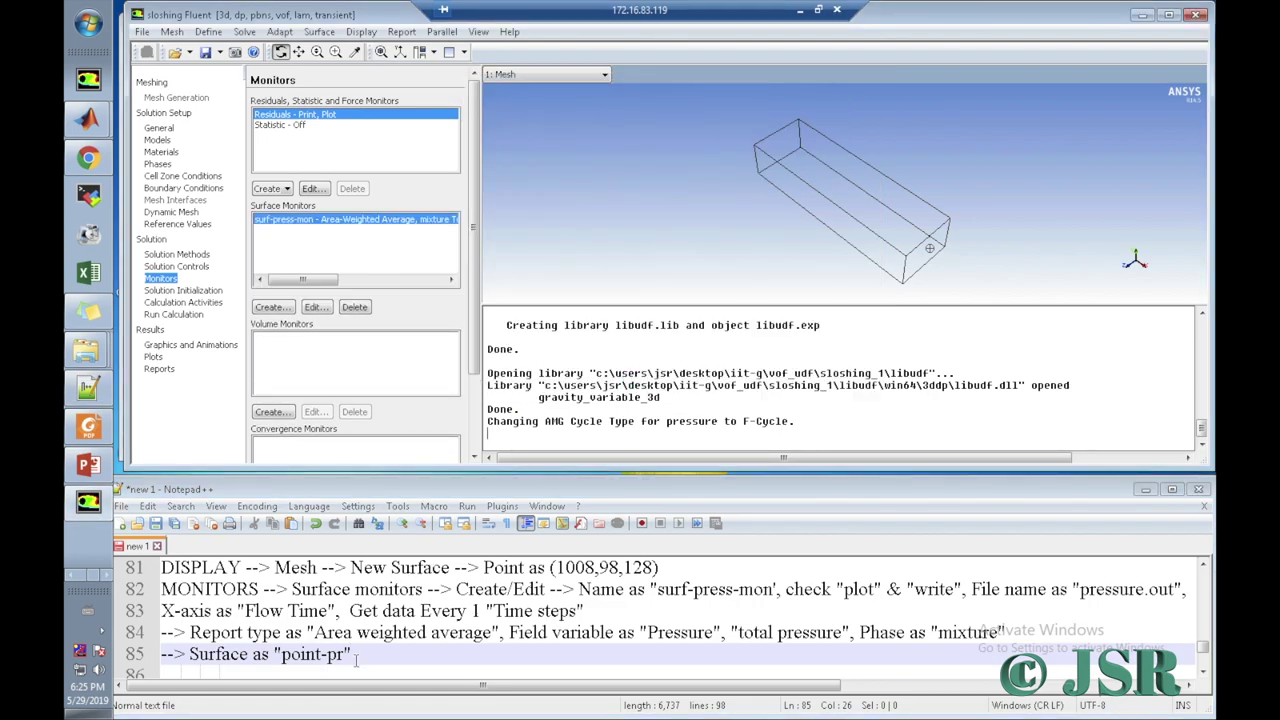
pyautogui.click(363, 655)
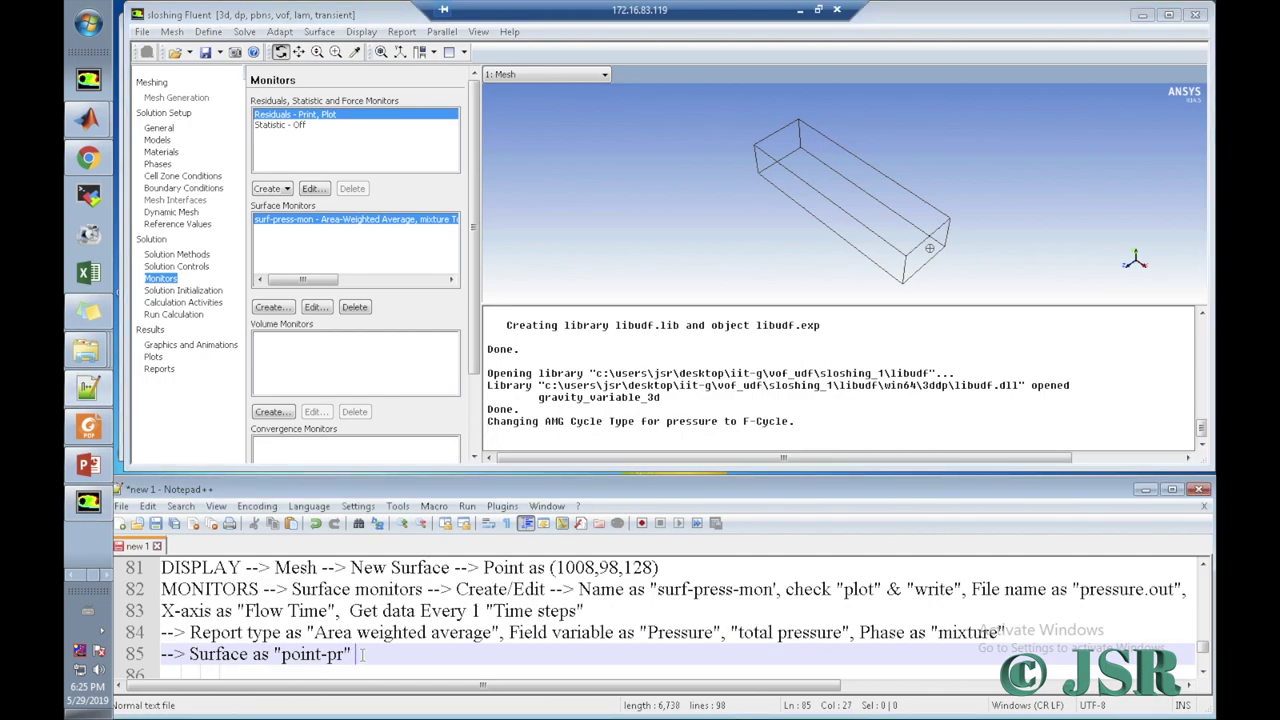
pyautogui.write('--> OK')
pyautogui.press('Return')
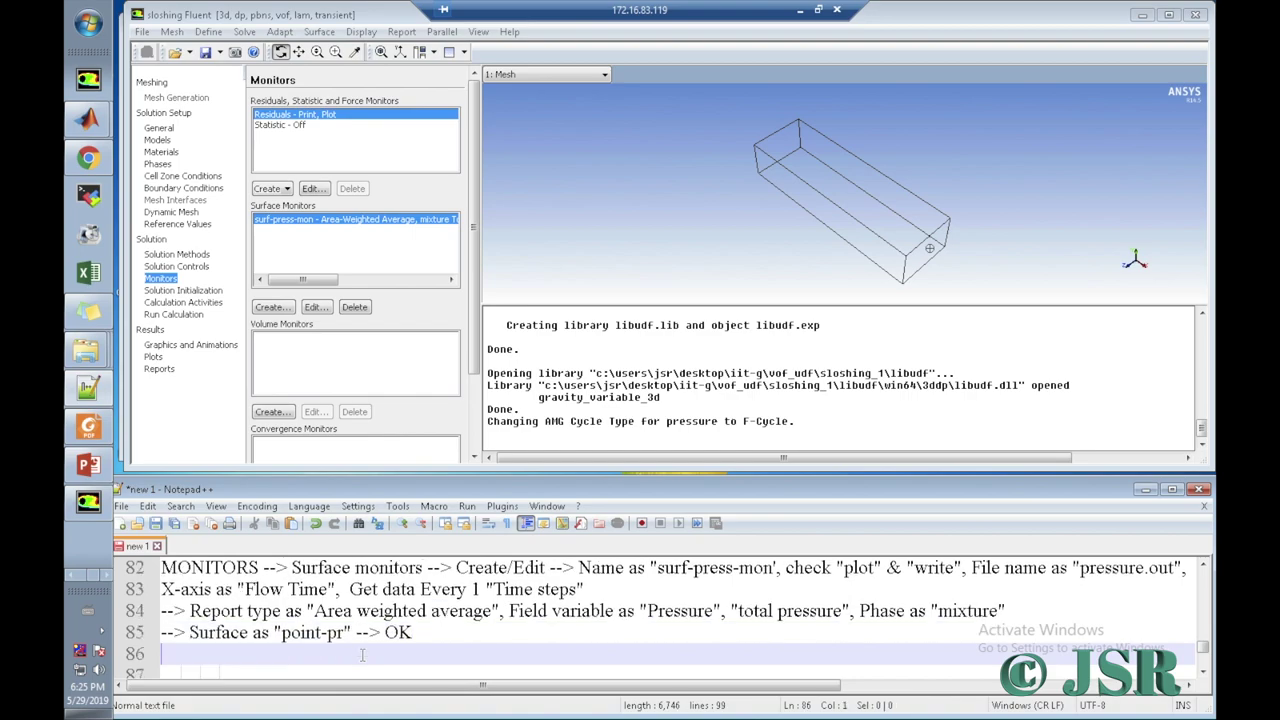
# Step: Open Fluent's Solution Initialization settings and check the Compute from choices and the initial values
pyautogui.click(194, 292)
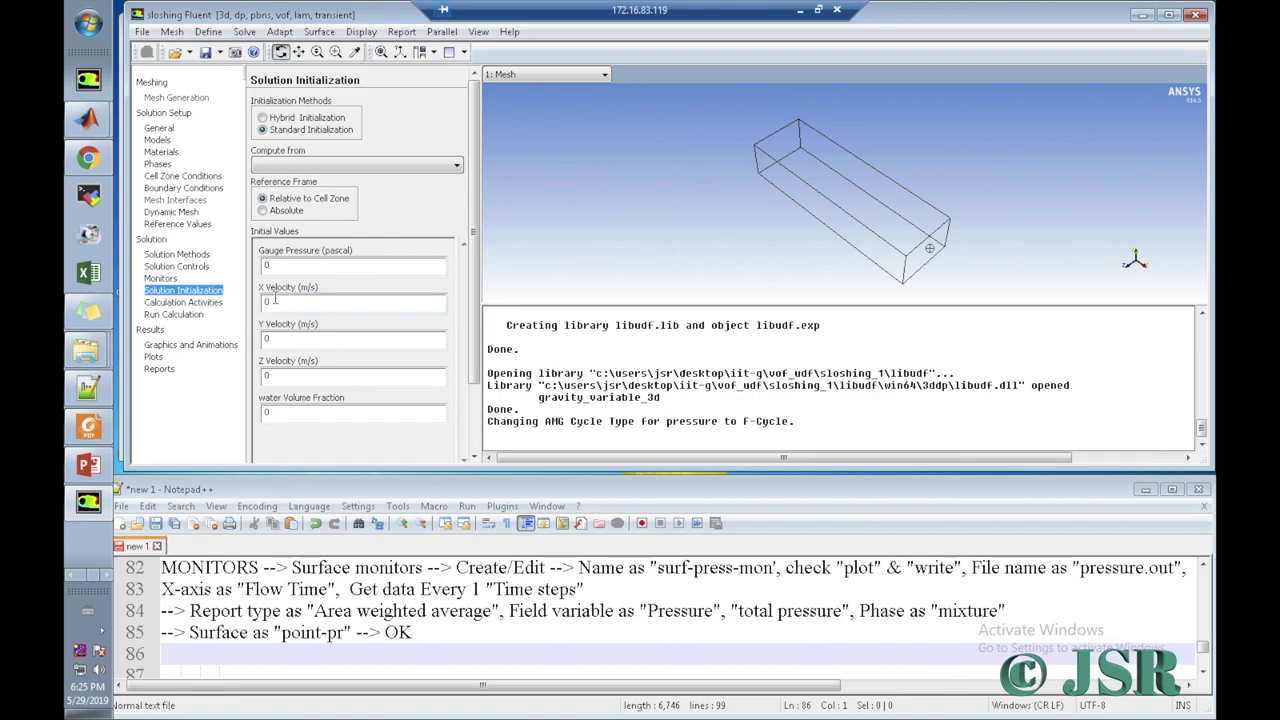
pyautogui.click(310, 166)
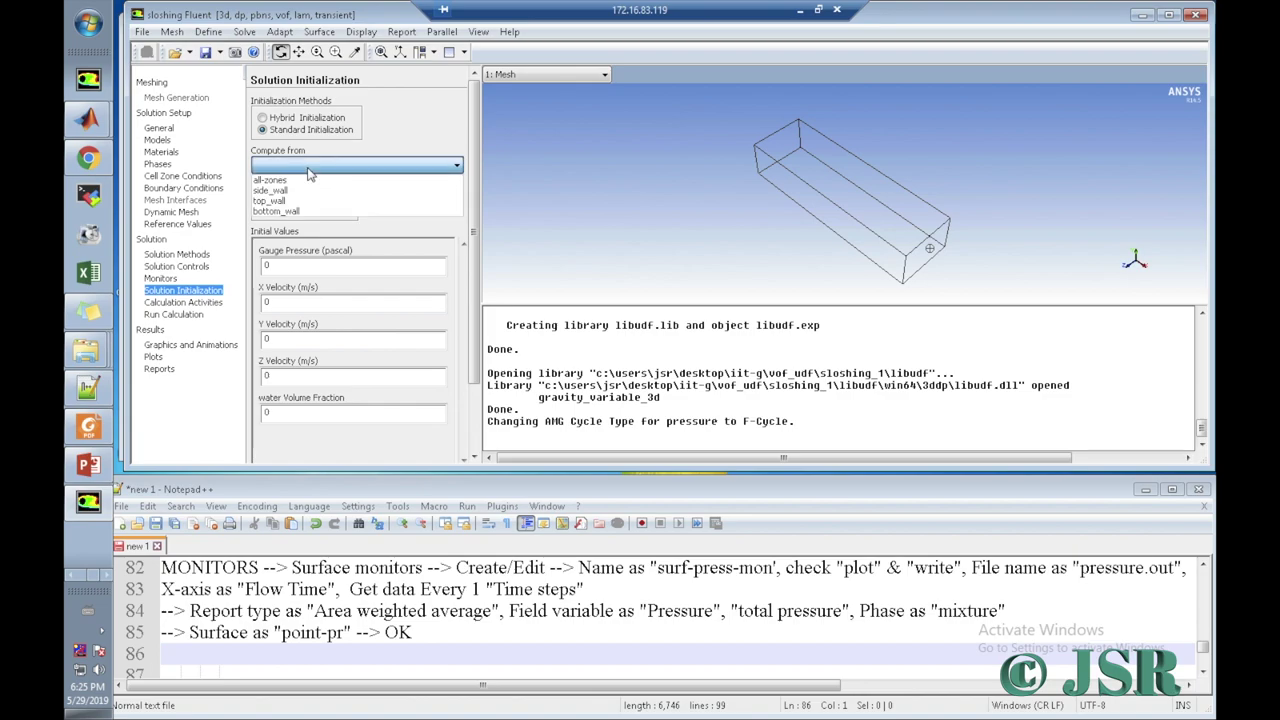
pyautogui.click(310, 168)
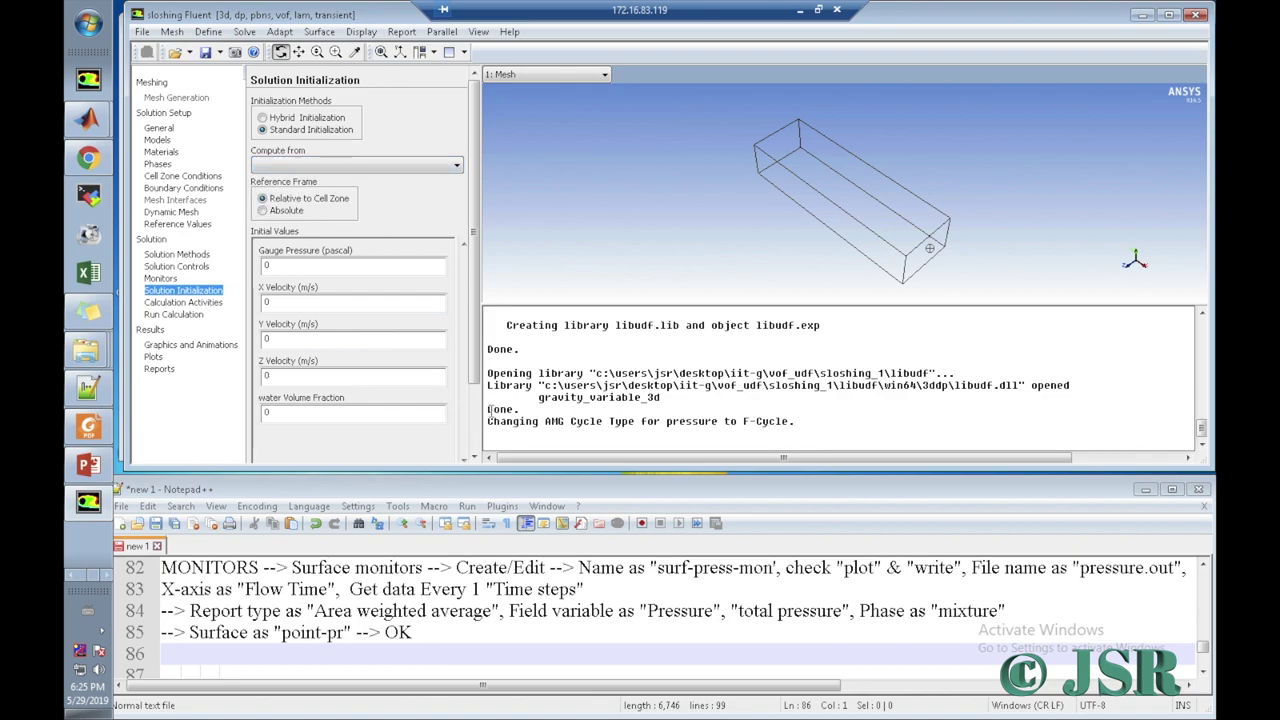
pyautogui.moveTo(476, 378); pyautogui.dragTo(476, 418)
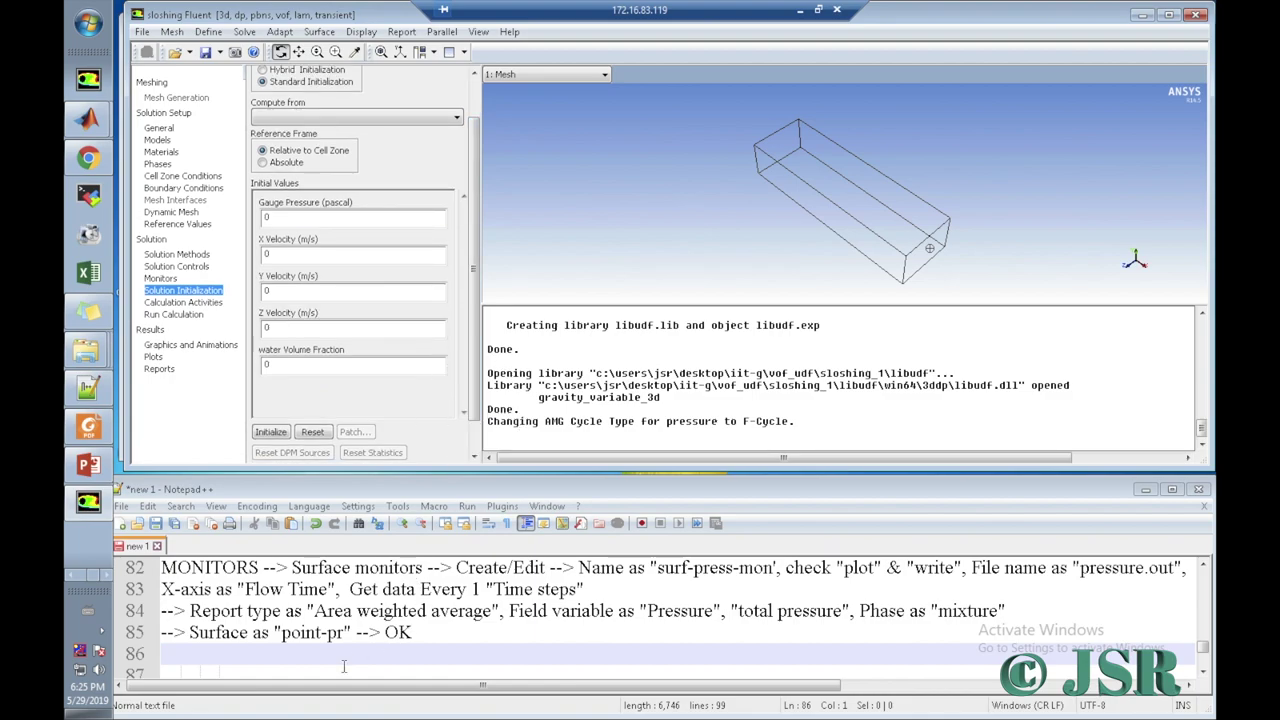
# Step: Start line 86 of the Notepad++ notes with the heading SOLUTION INITIALIZATION, directly below the surface entry
pyautogui.click(343, 665)
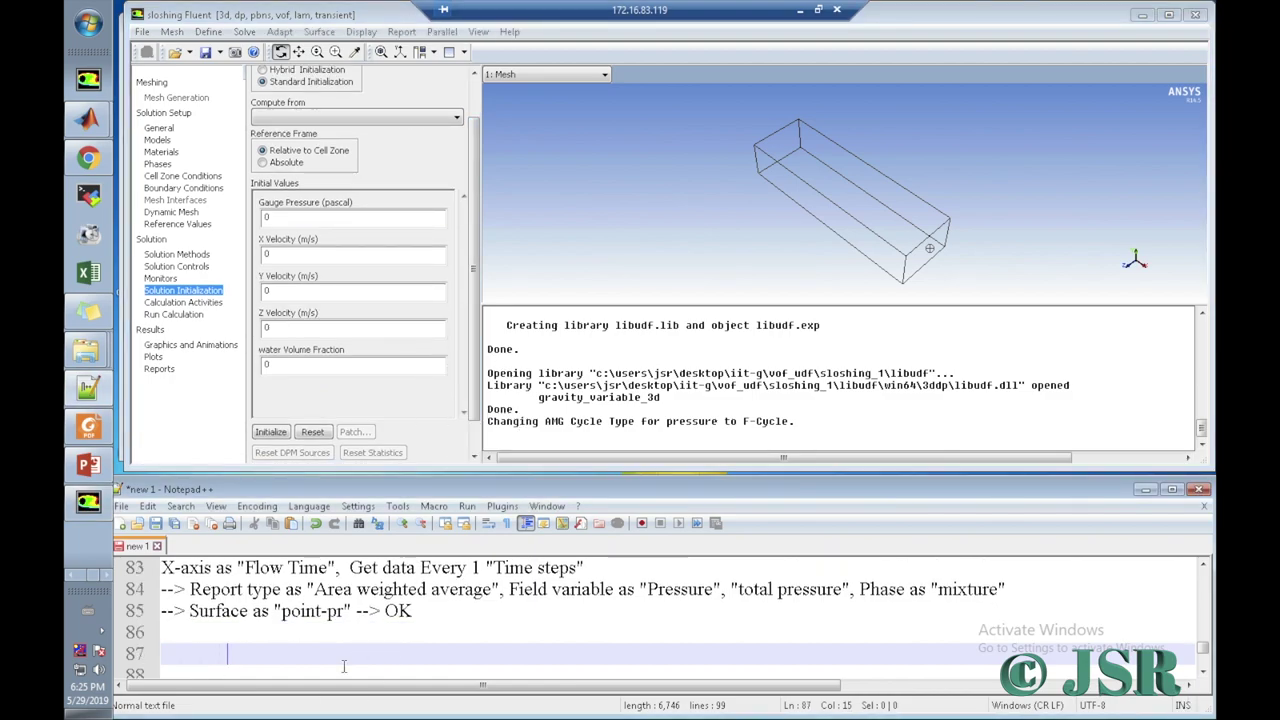
pyautogui.press('Up')
pyautogui.press('Up')
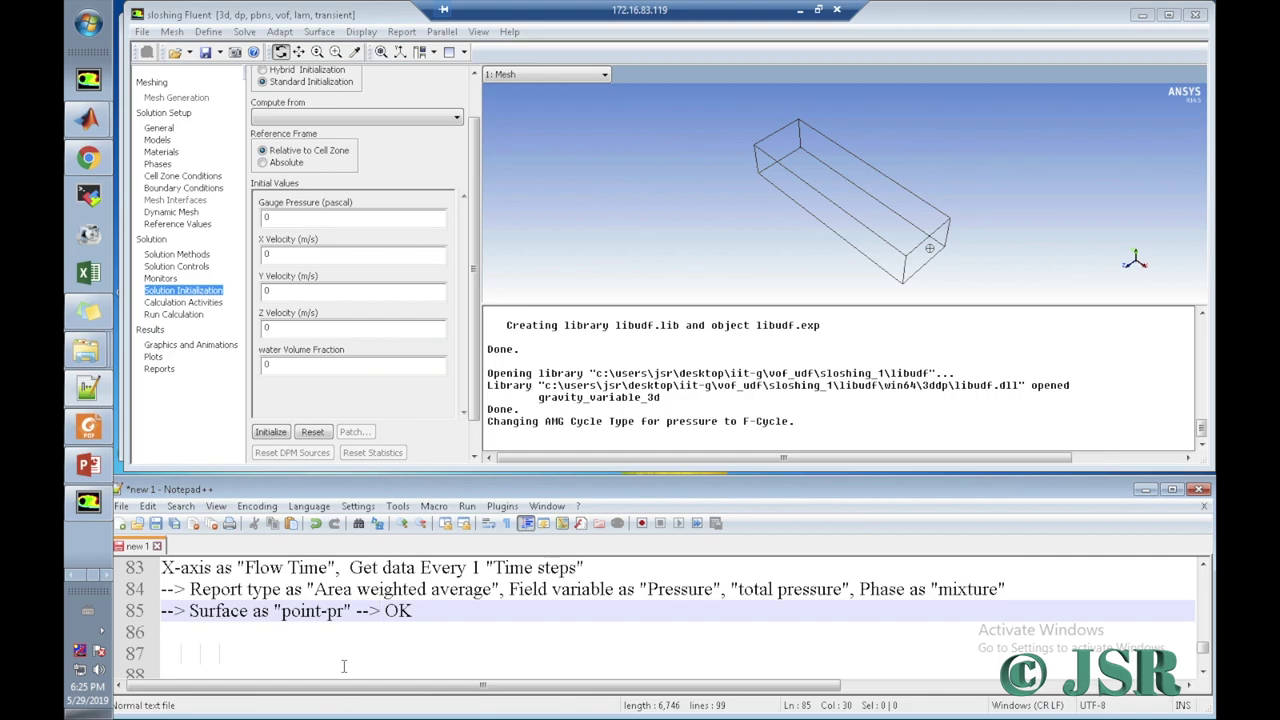
pyautogui.press('Return')
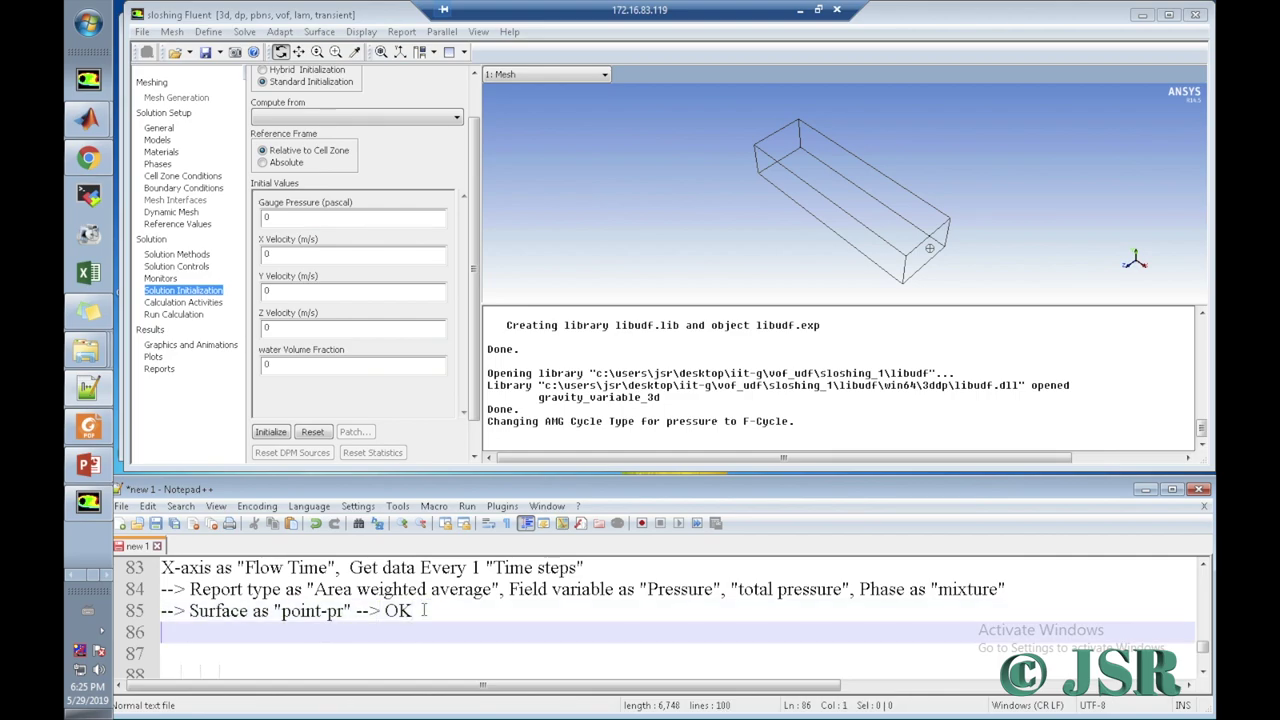
pyautogui.write('INITIAL')
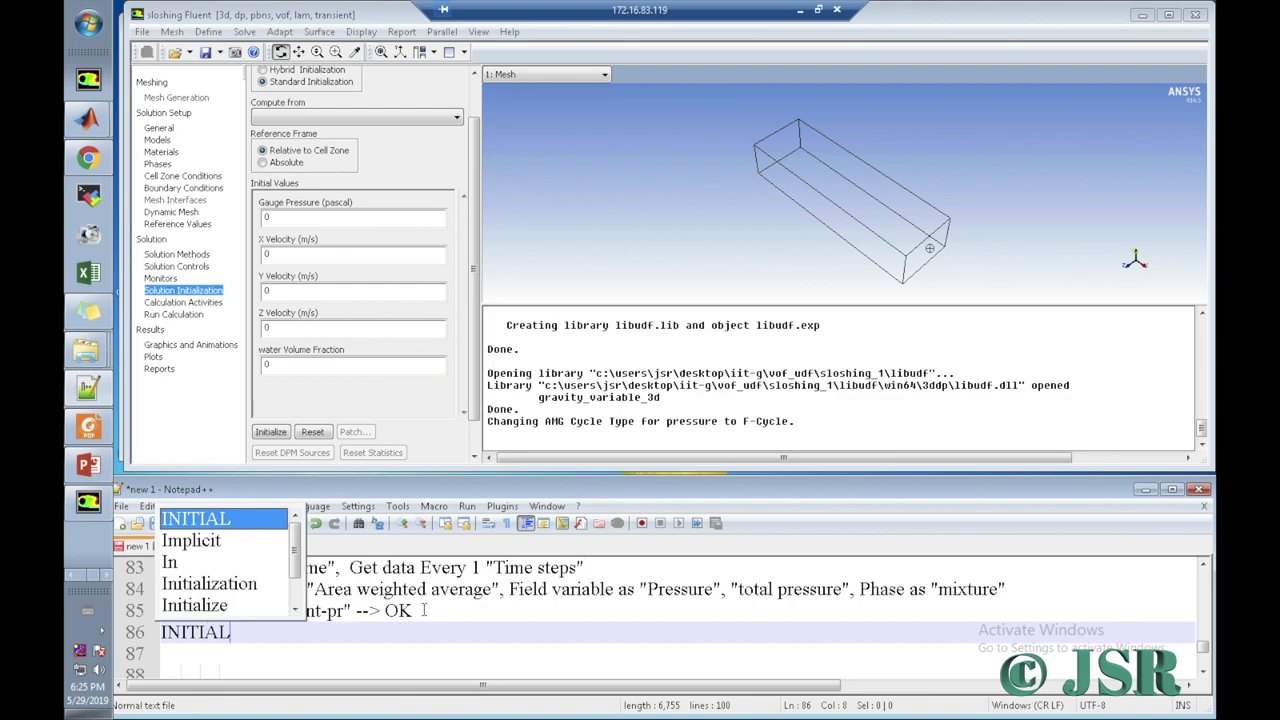
pyautogui.write('IZ')
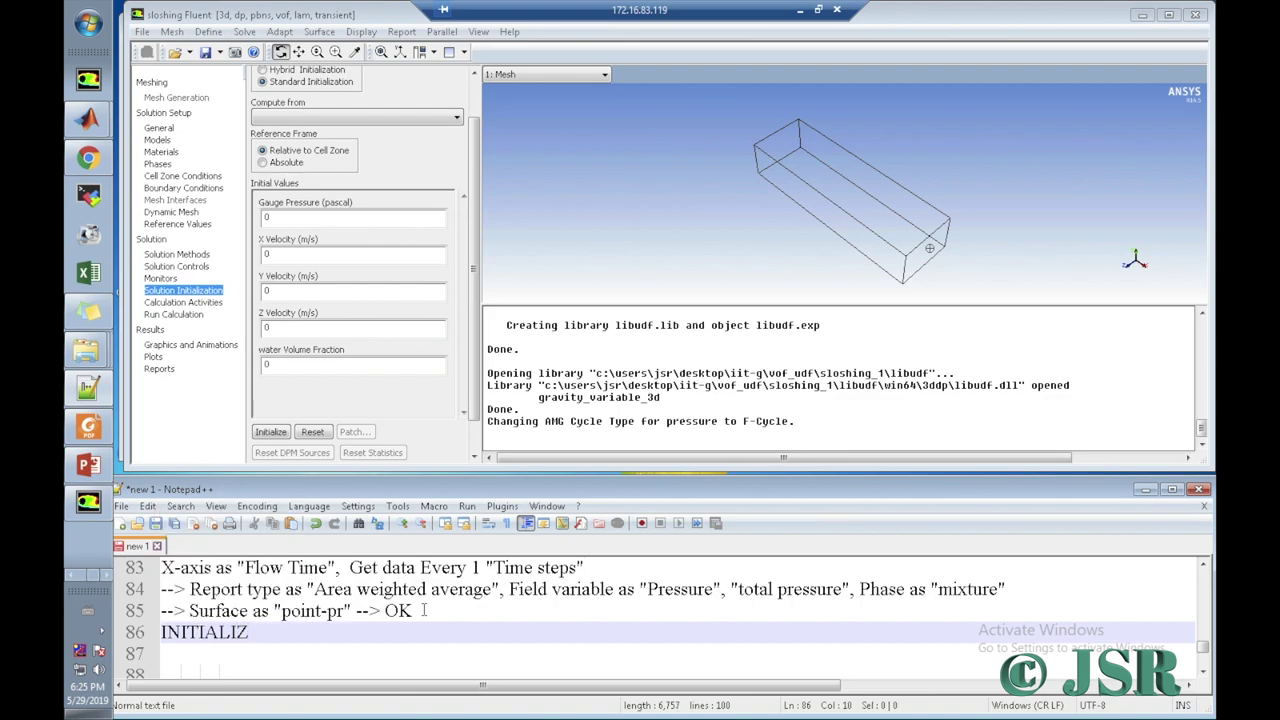
pyautogui.write('ATION')
pyautogui.click(163, 632)
pyautogui.write('SOLUTI')
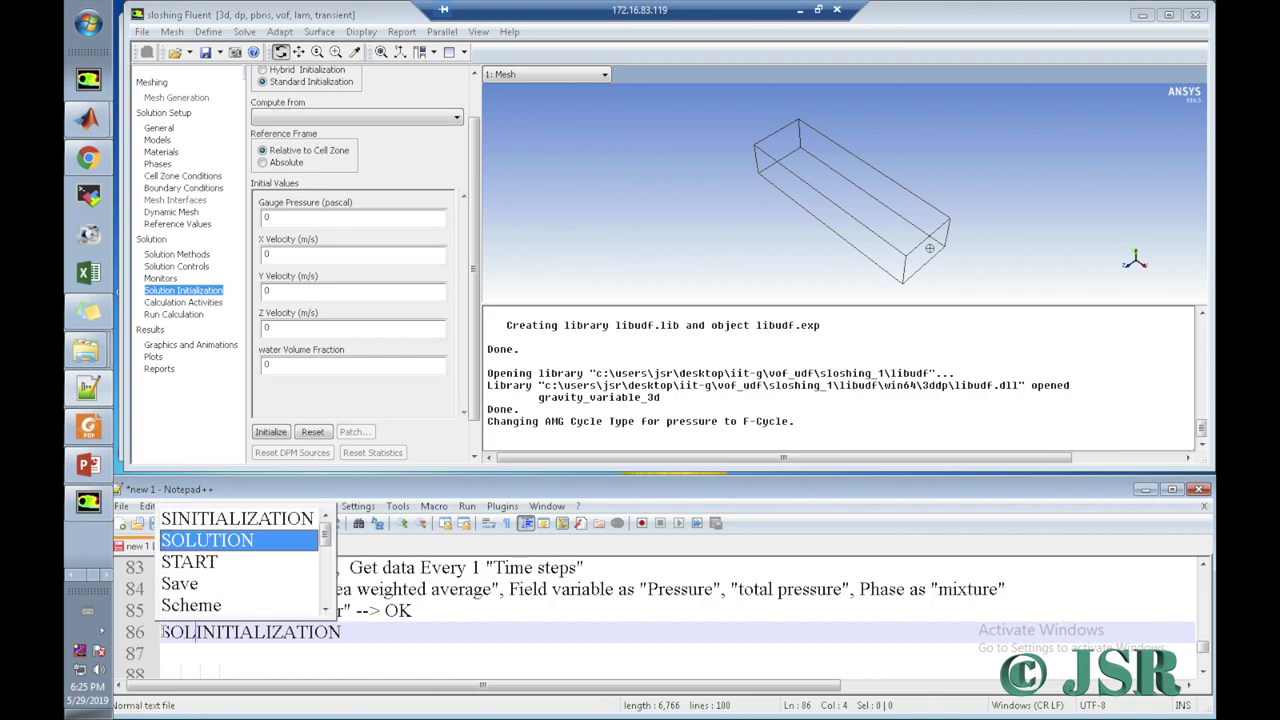
pyautogui.write('ON')
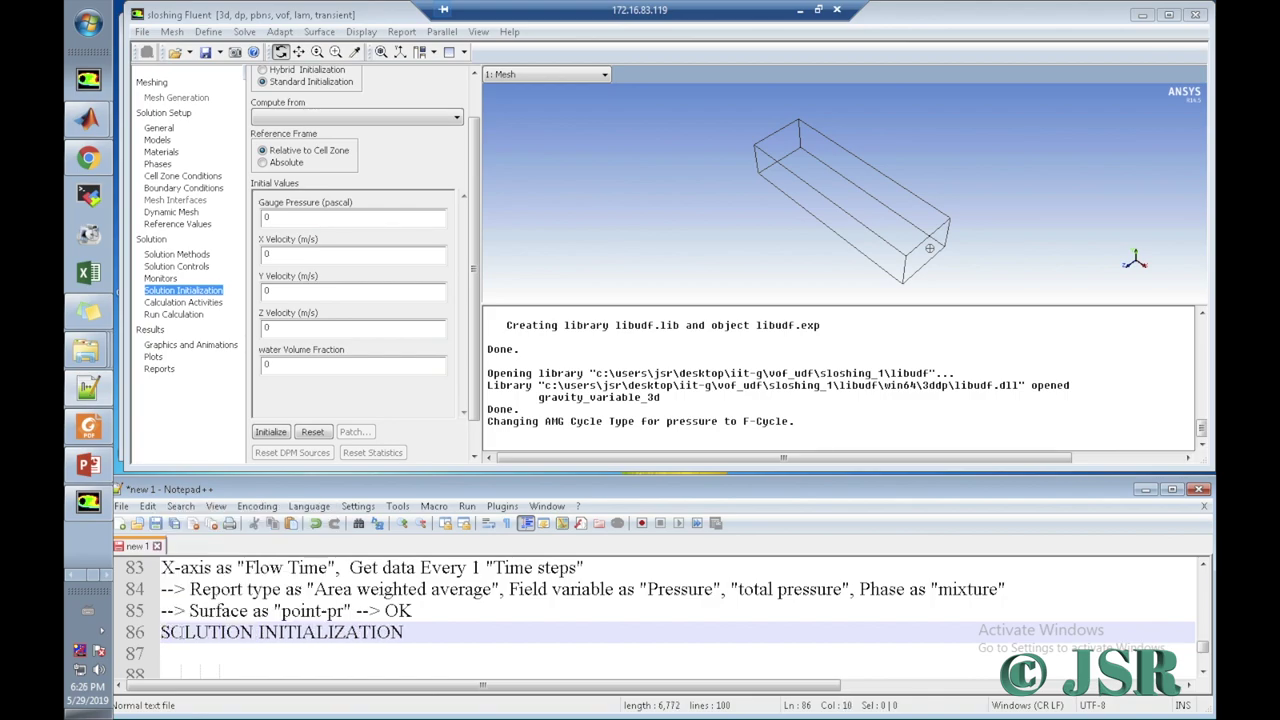
# Step: Continue line 86 with --> Initialize after the SOLUTION INITIALIZATION heading
pyautogui.click(420, 632)
pyautogui.write('-->')
pyautogui.write('In')
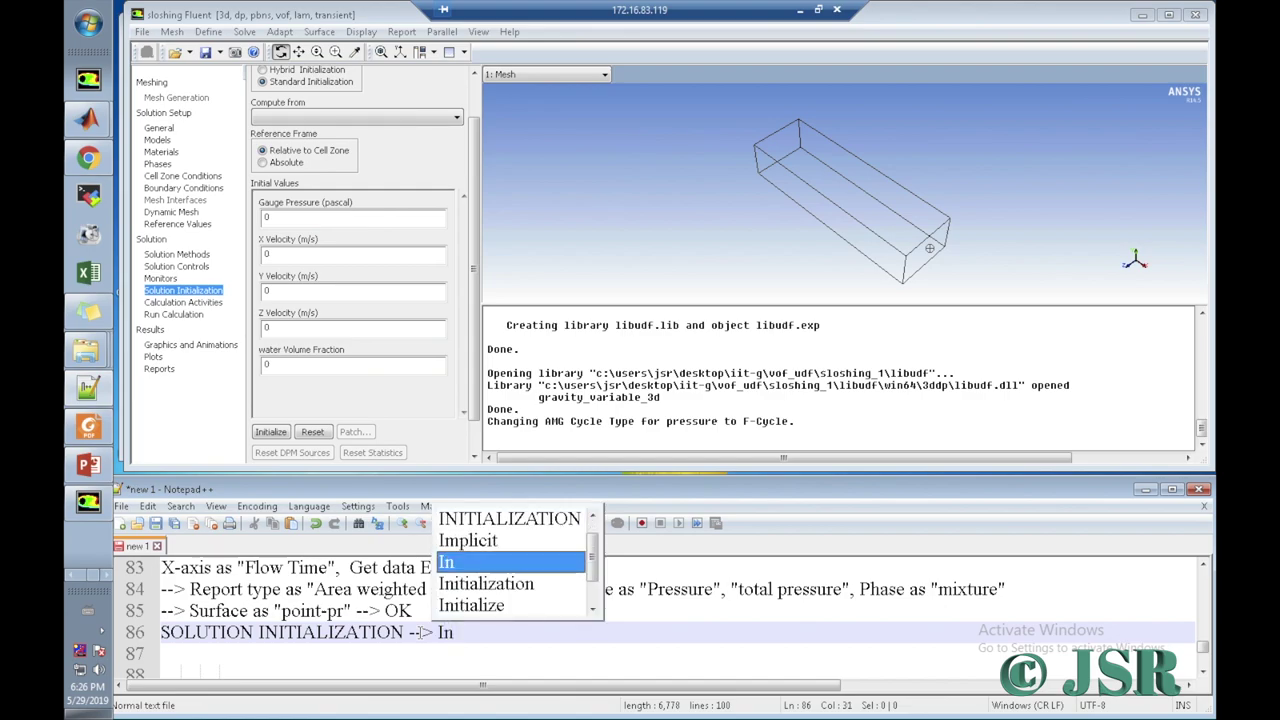
pyautogui.write('itializ')
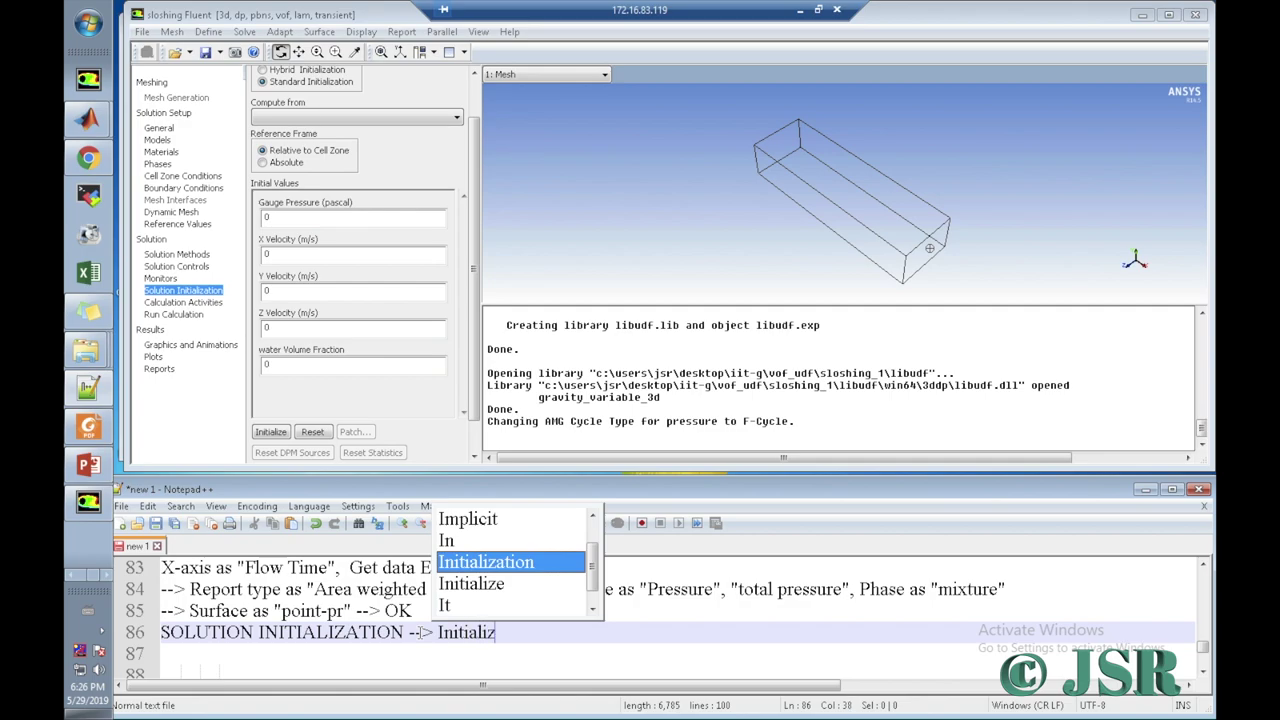
pyautogui.write('e ')
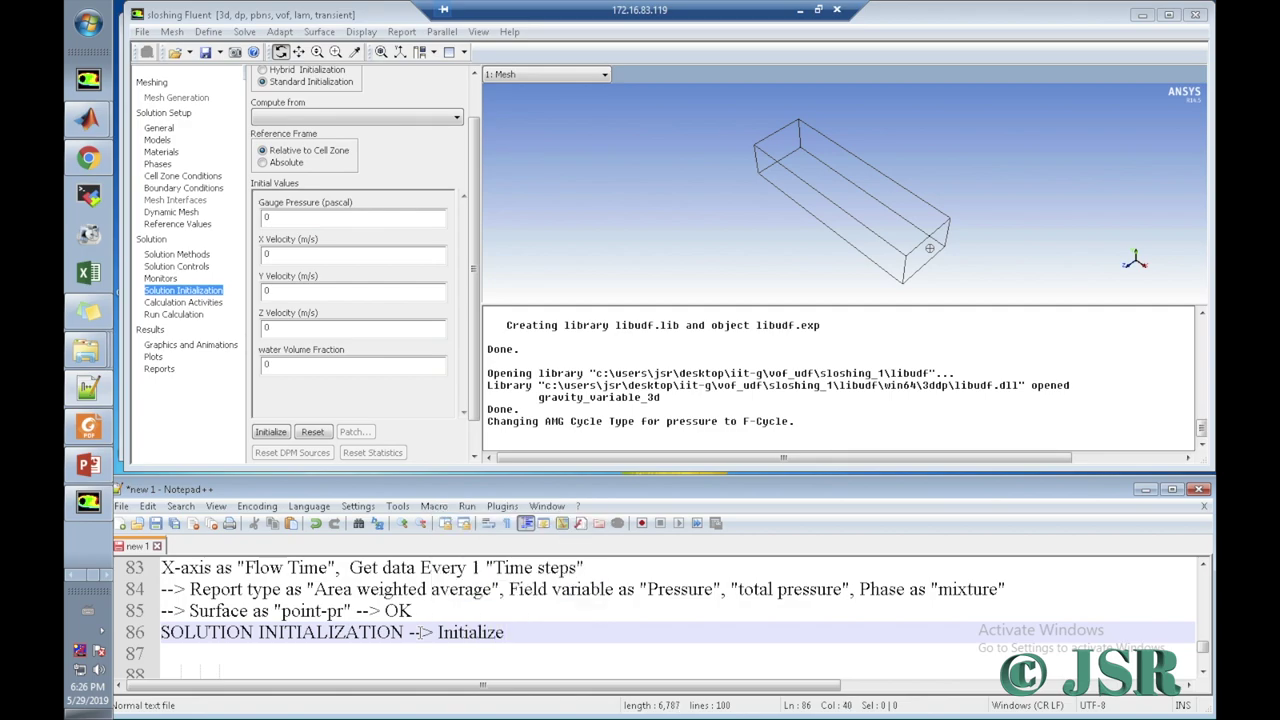
# Step: Extend line 86 with the words "with default values and", checking the initialization settings in Fluent
pyautogui.write('with def')
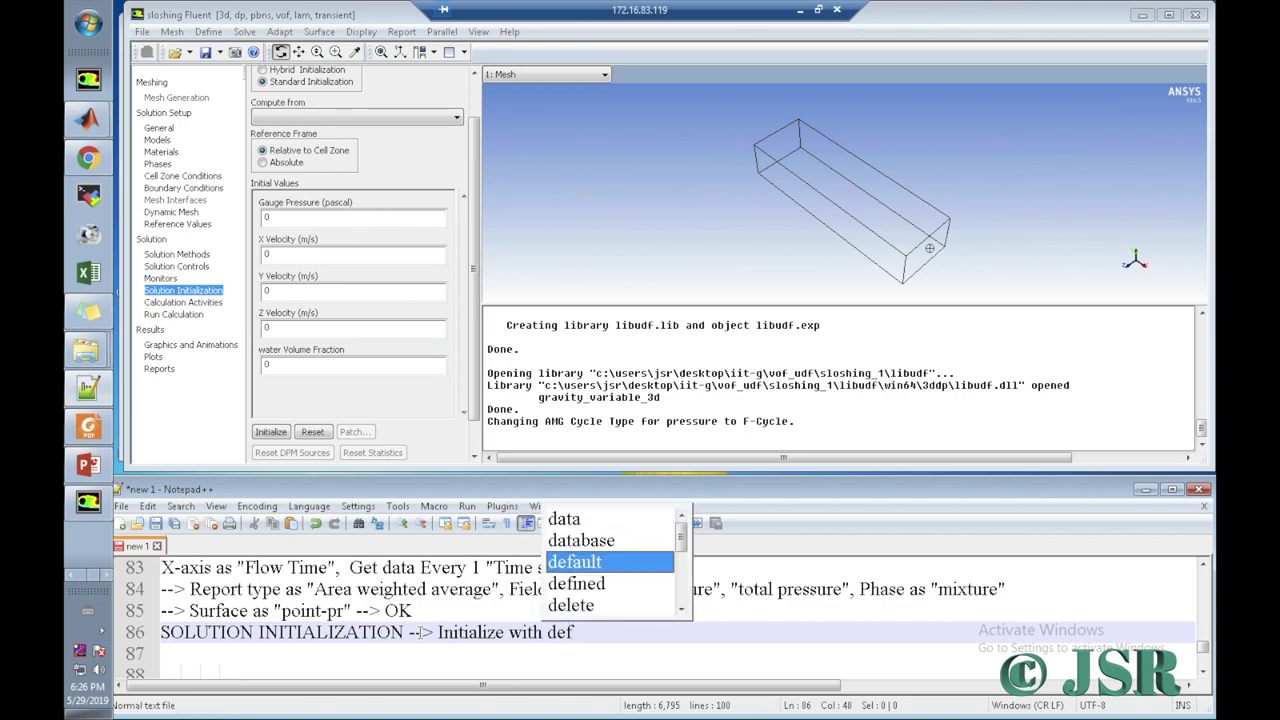
pyautogui.click(476, 383)
pyautogui.scroll(2, 470, 380)
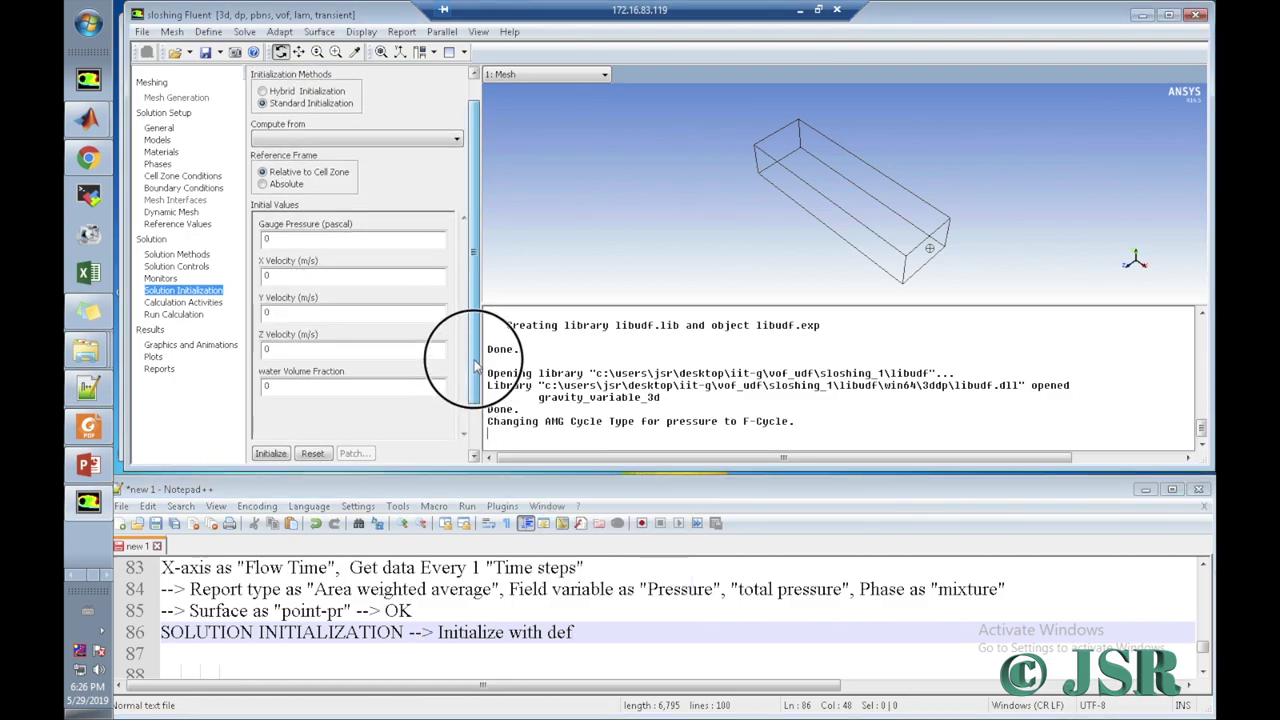
pyautogui.click(583, 628)
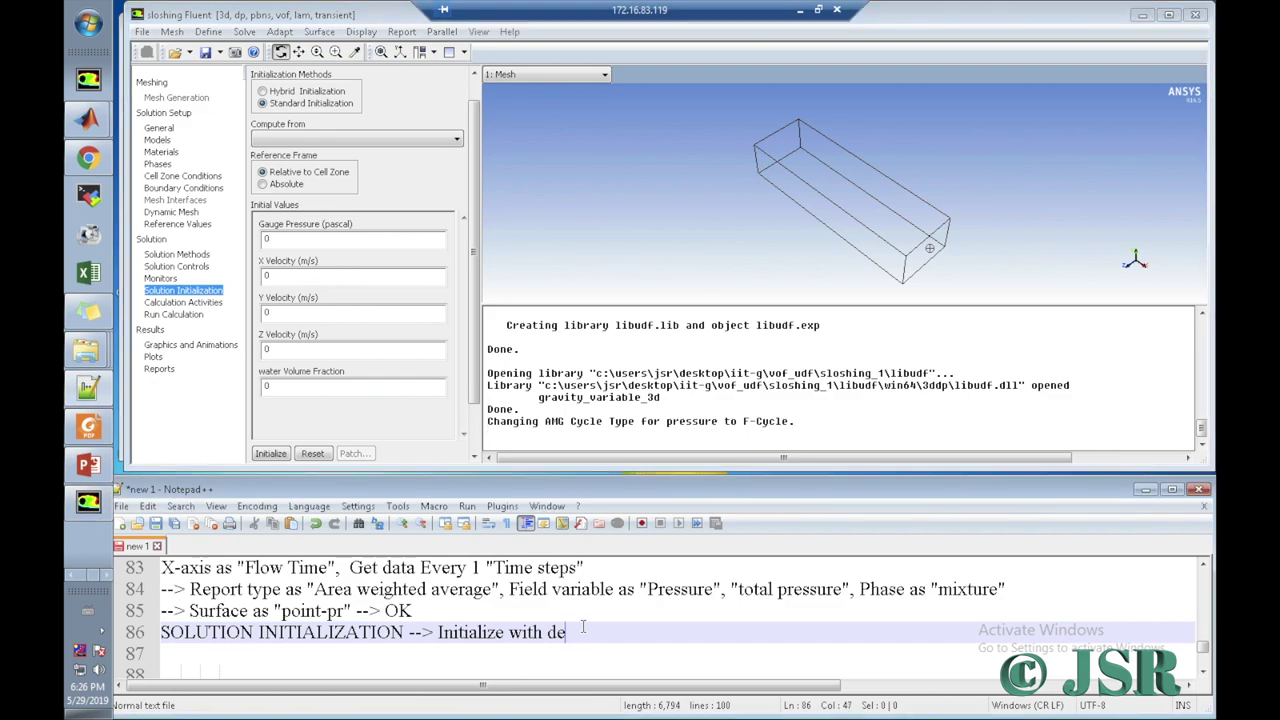
pyautogui.write('faulat')
pyautogui.press('BackSpace')
pyautogui.press('BackSpace')
pyautogui.press('BackSpace')
pyautogui.write('lt value')
pyautogui.write('s and')
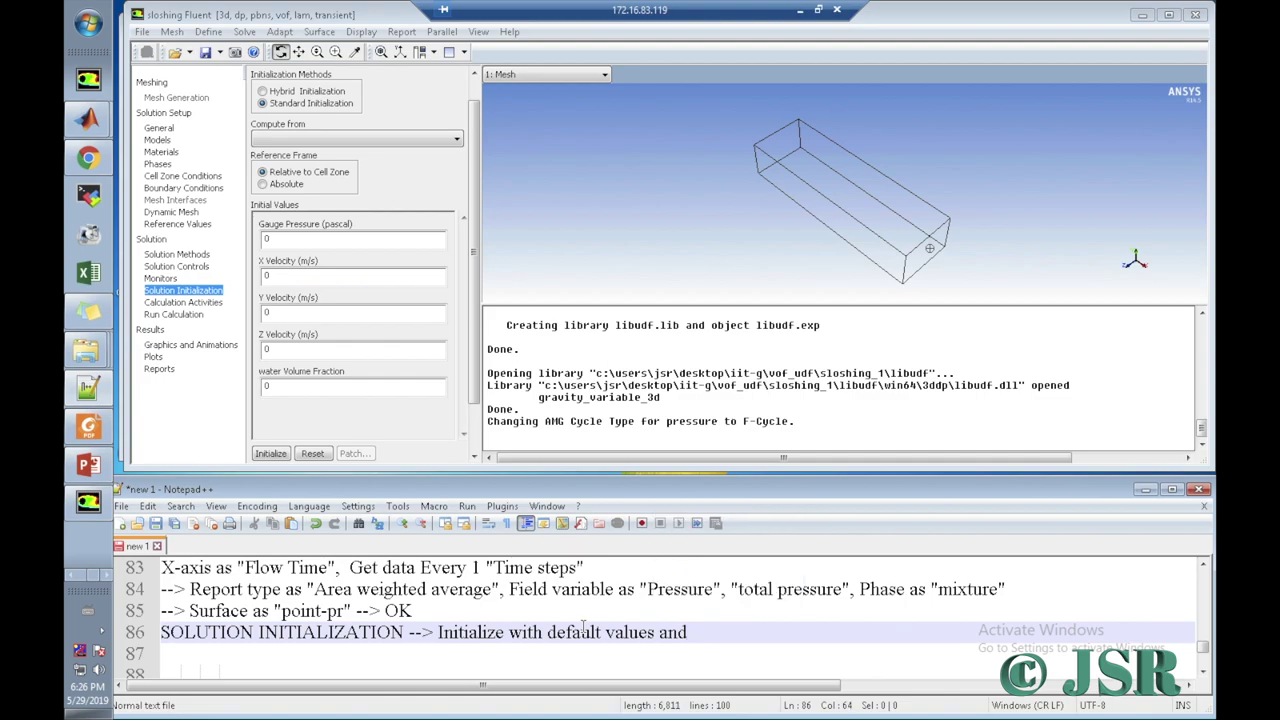
# Step: Record the initialization method on line 86 as method as "Standard Initialization"
pyautogui.write(' method as "St')
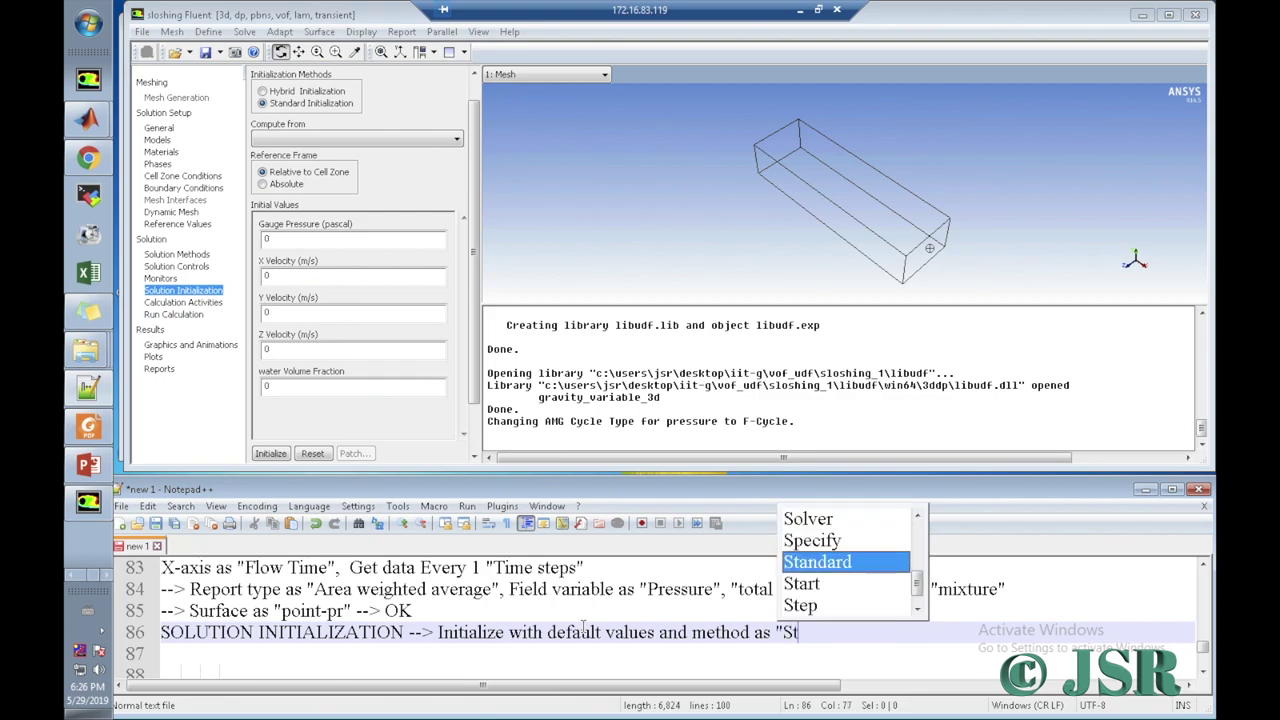
pyautogui.write('andard "')
pyautogui.press('BackSpace')
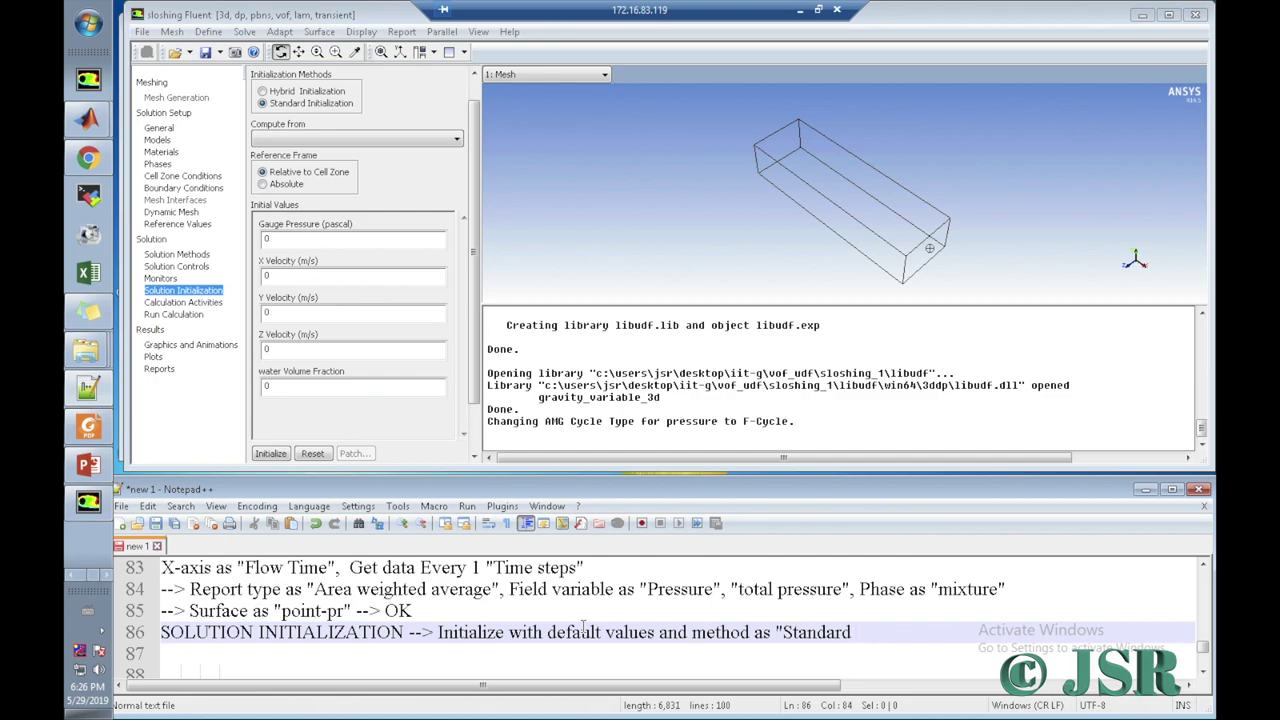
pyautogui.write('Ini')
pyautogui.press('BackSpace')
pyautogui.write('i')
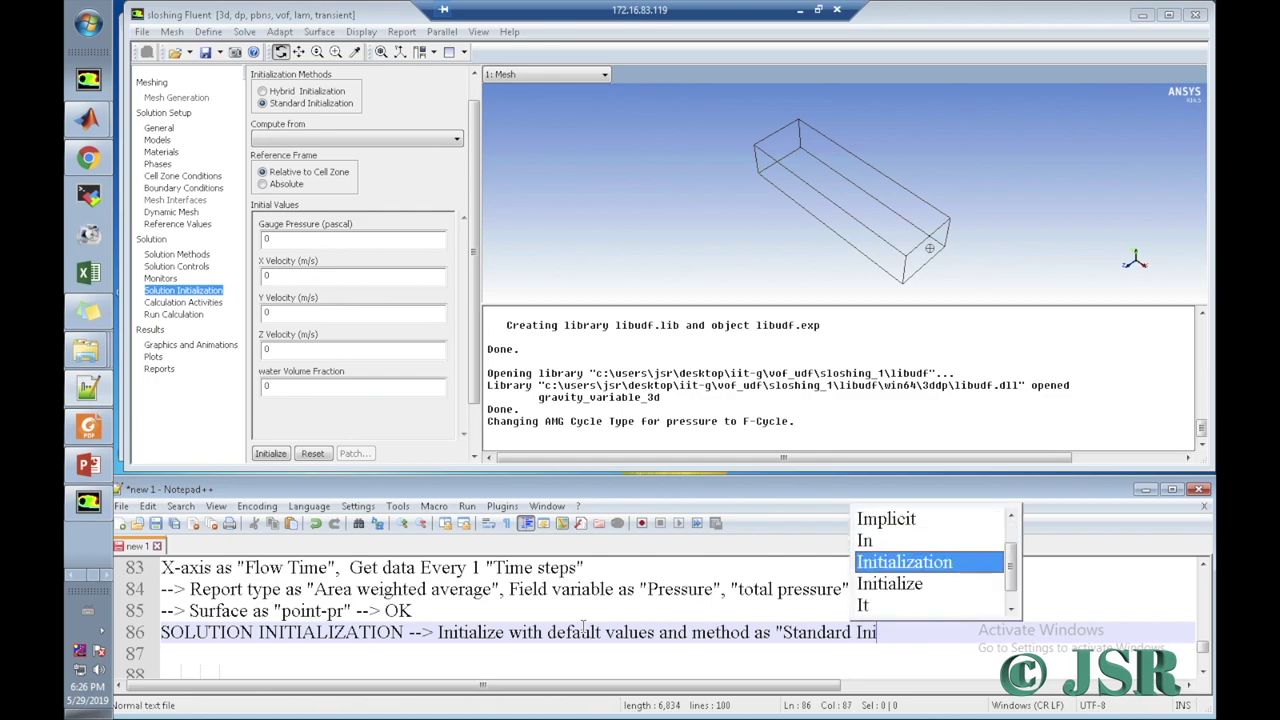
pyautogui.press('Return')
pyautogui.write('"')
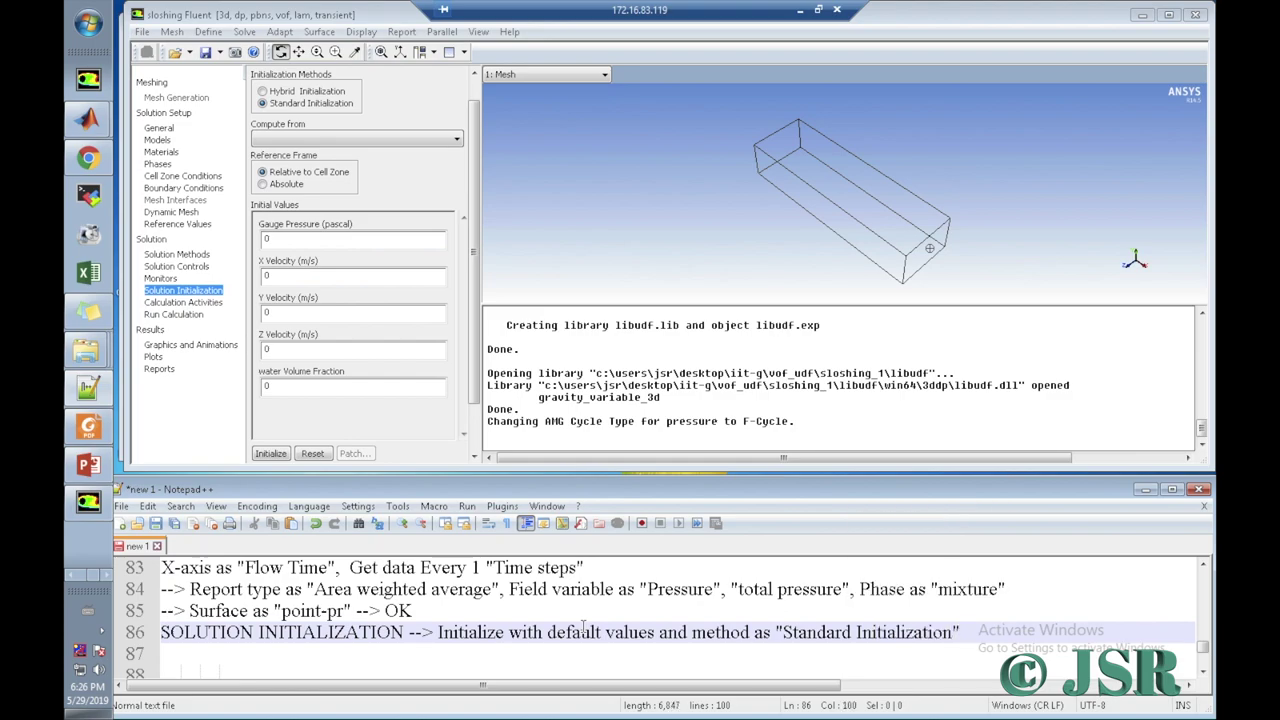
# Step: Append -> Initialize as the closing action of line 86 in the notes
pyautogui.write(' -->Ini')
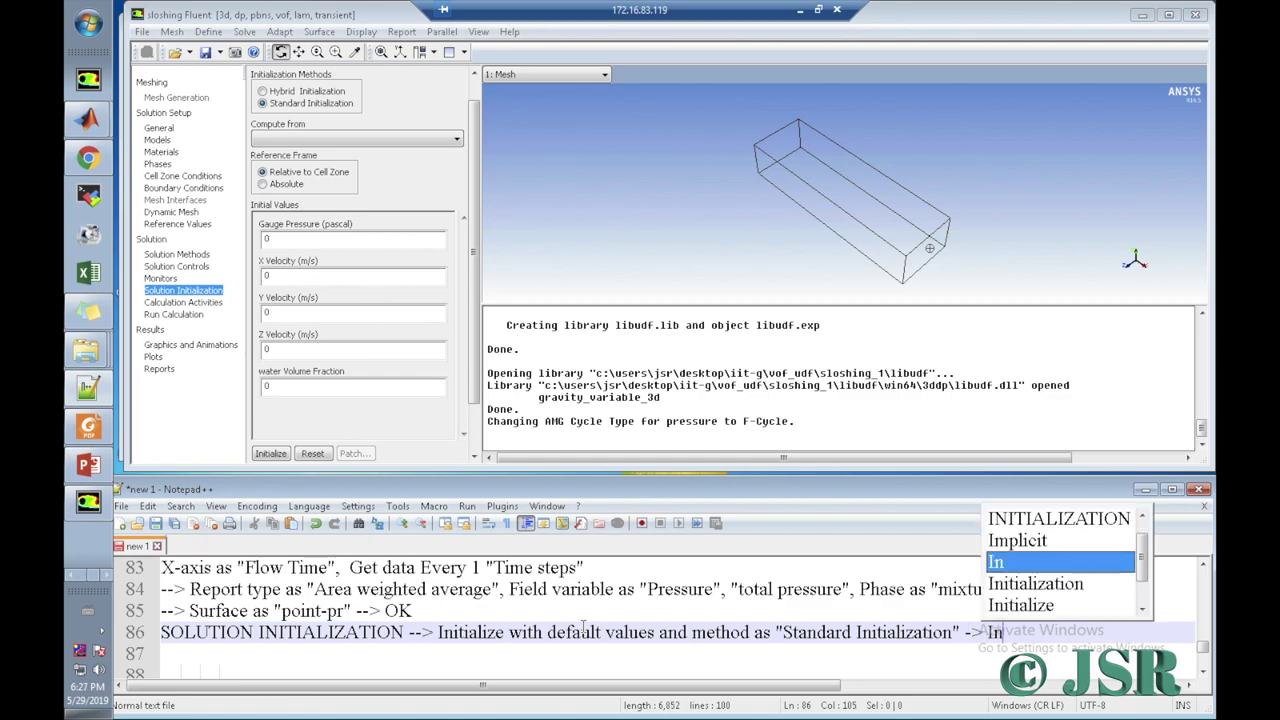
pyautogui.write('tilize')
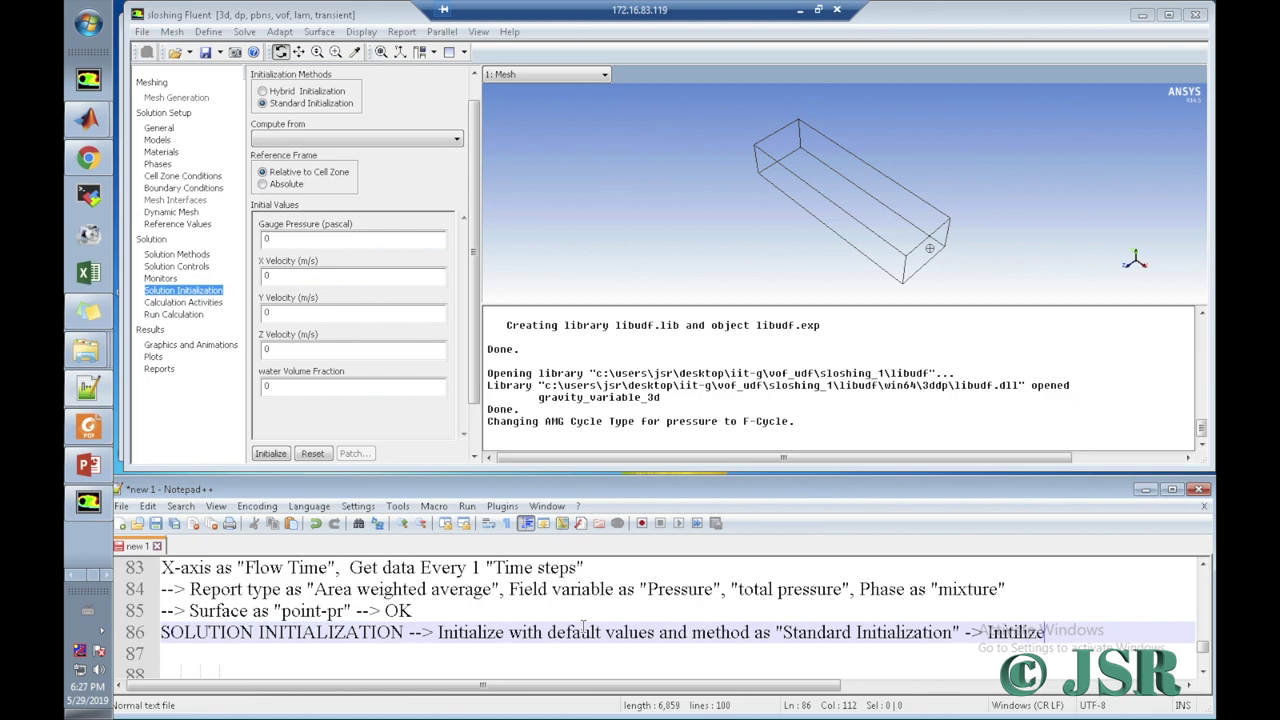
pyautogui.press('Left')
pyautogui.press('Left')
pyautogui.write('a')
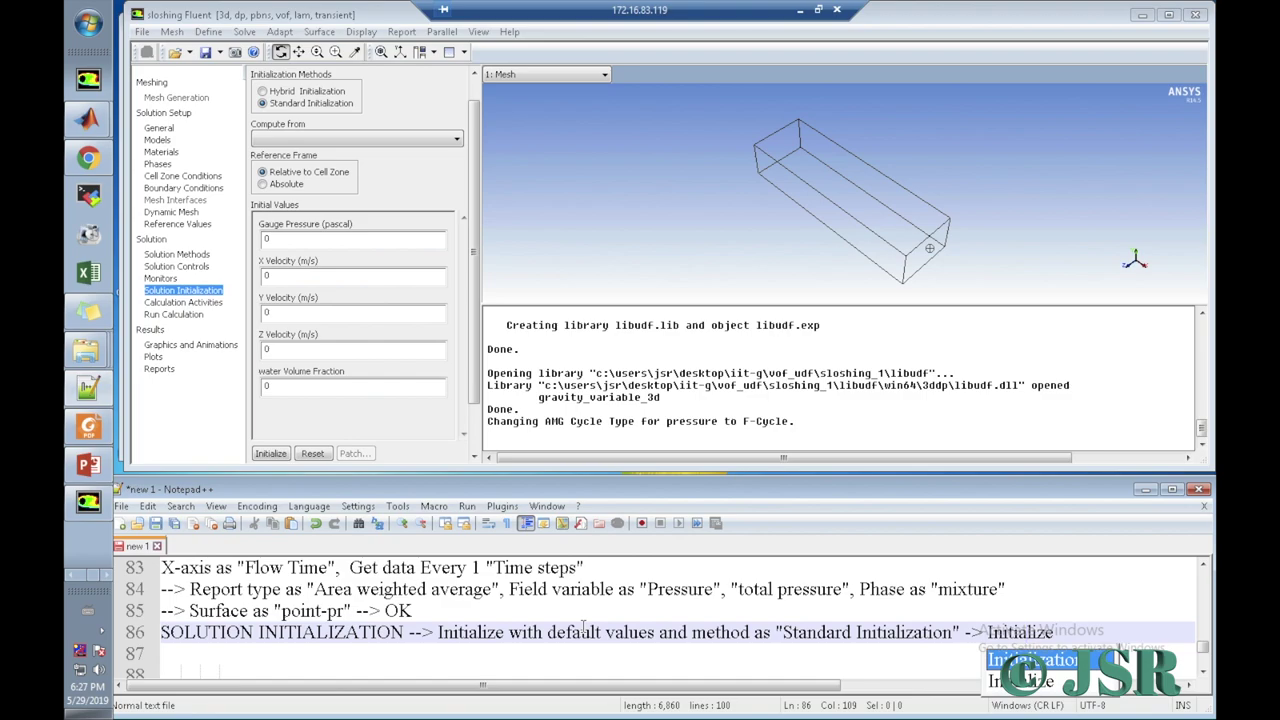
# Step: Tidy the end of line 86 so its last word reads Initialize, and initialize the solution in Fluent
pyautogui.press('Down')
pyautogui.press('Return')
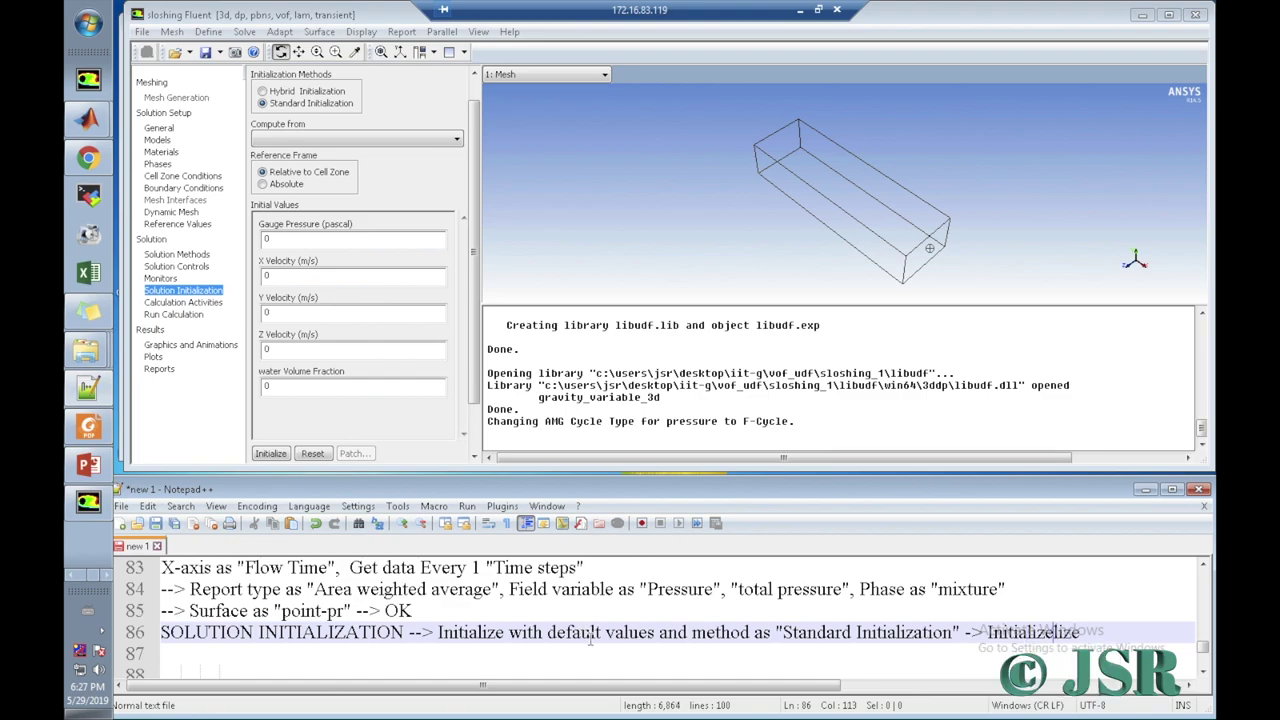
pyautogui.press('Right')
pyautogui.press('Right')
pyautogui.press('Right')
pyautogui.press('Right')
pyautogui.press('Right')
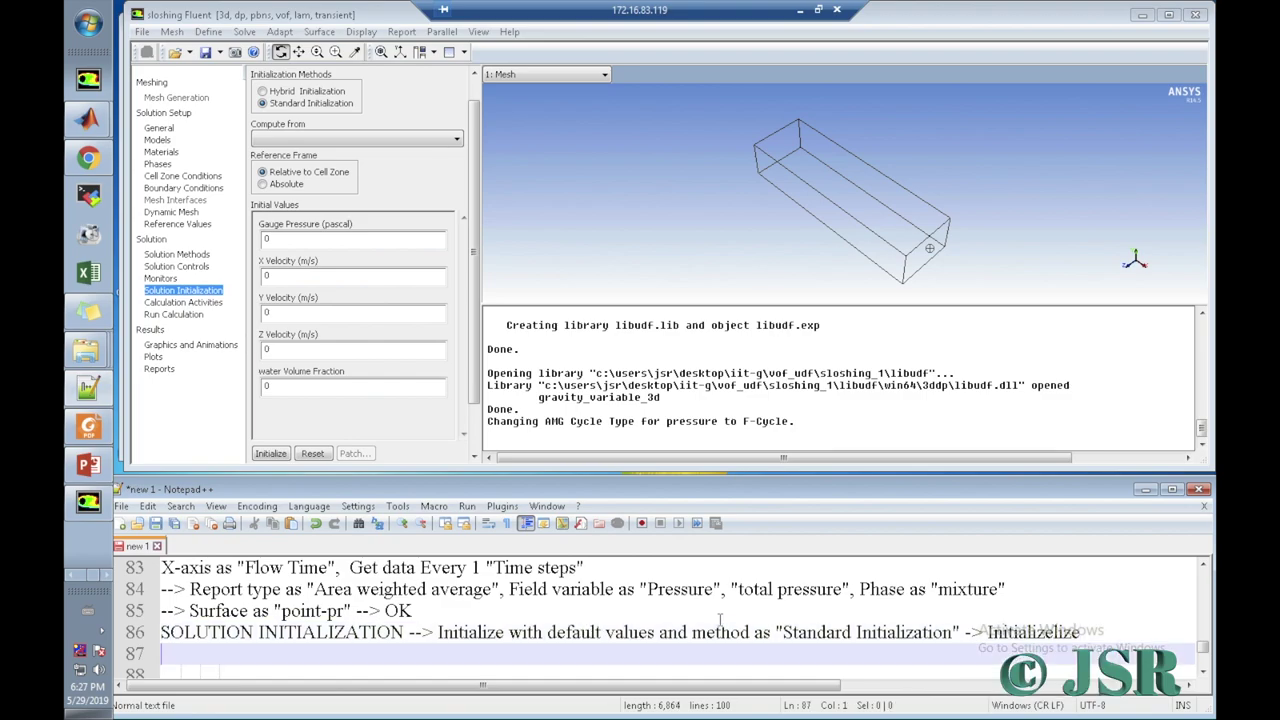
pyautogui.press('BackSpace')
pyautogui.press('BackSpace')
pyautogui.press('BackSpace')
pyautogui.press('BackSpace')
pyautogui.press('BackSpace')
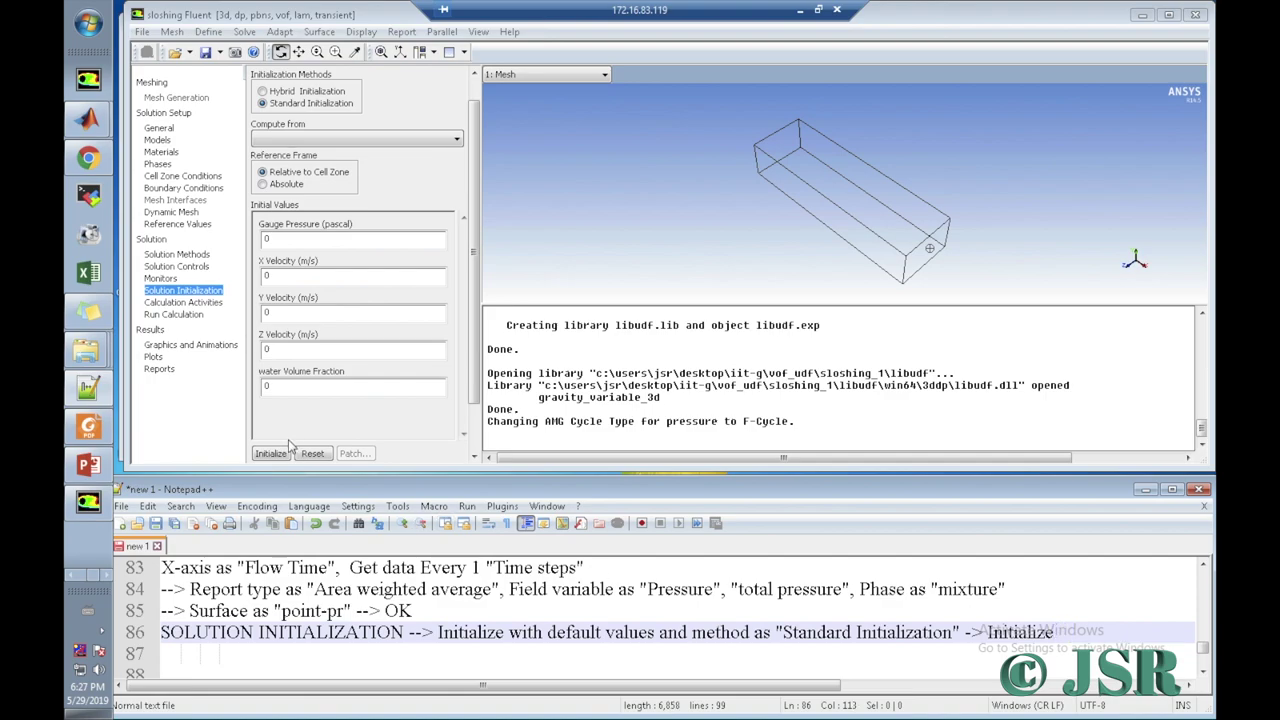
pyautogui.click(275, 452)
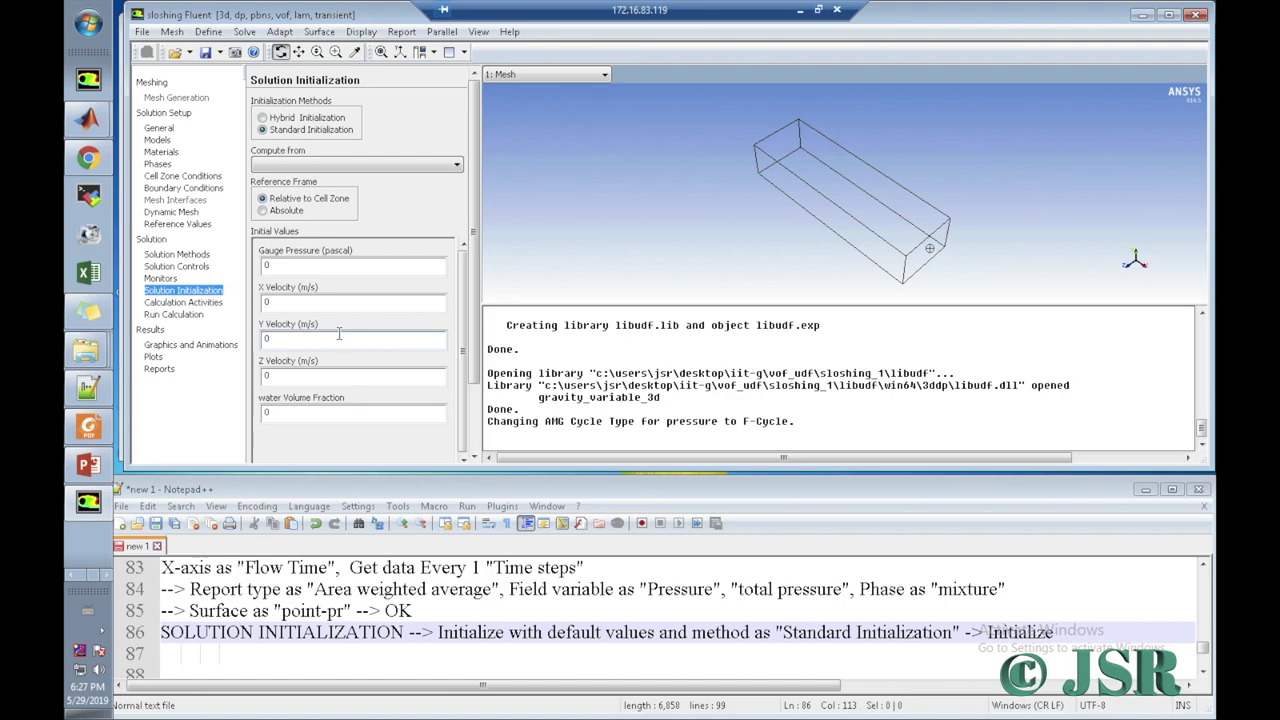
# Step: Write ADAPT --> Region --> on line 87 of the notes, and open the Region Adaption settings in Fluent
pyautogui.click(178, 653)
pyautogui.press('BackSpace')
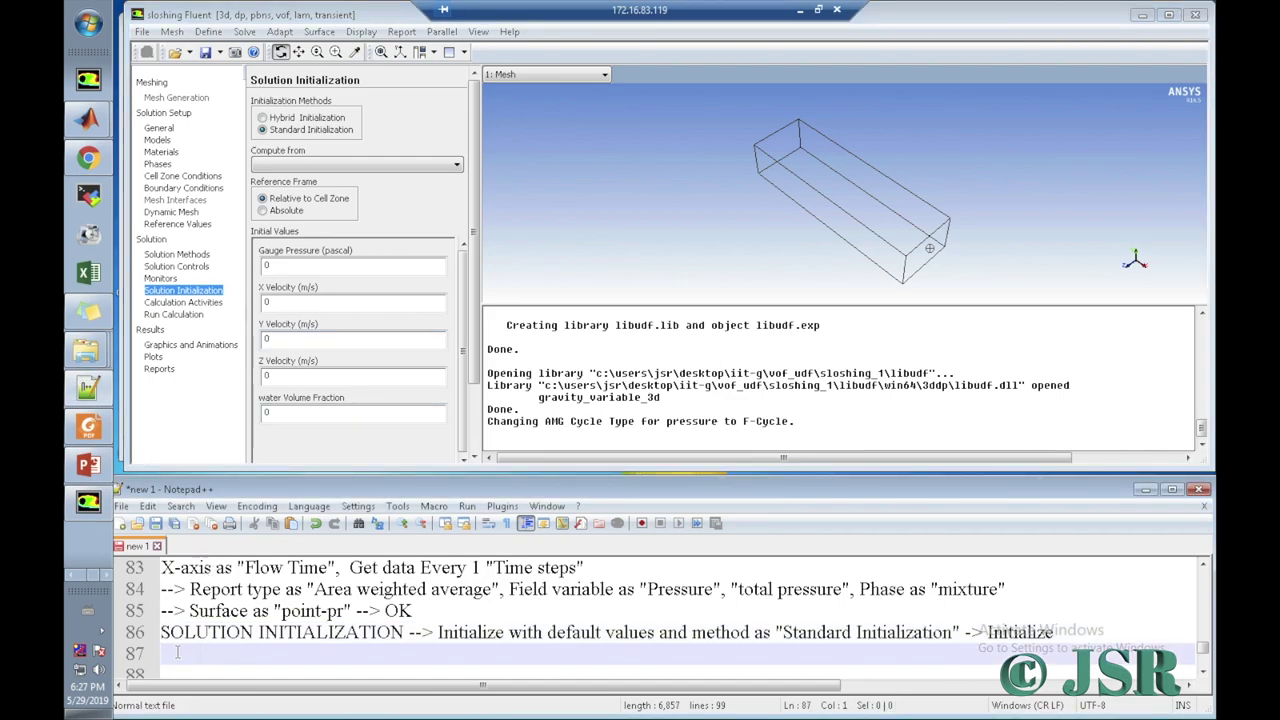
pyautogui.write('ADAPT --> Ref')
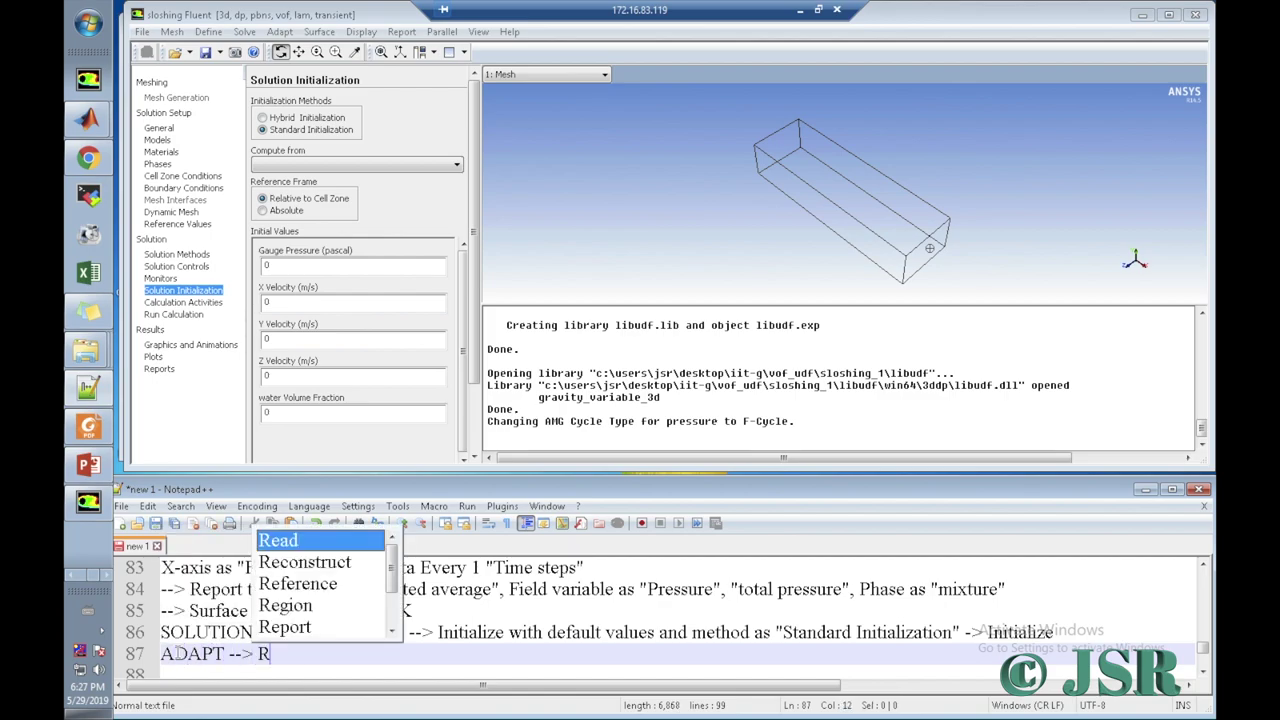
pyautogui.press('Down')
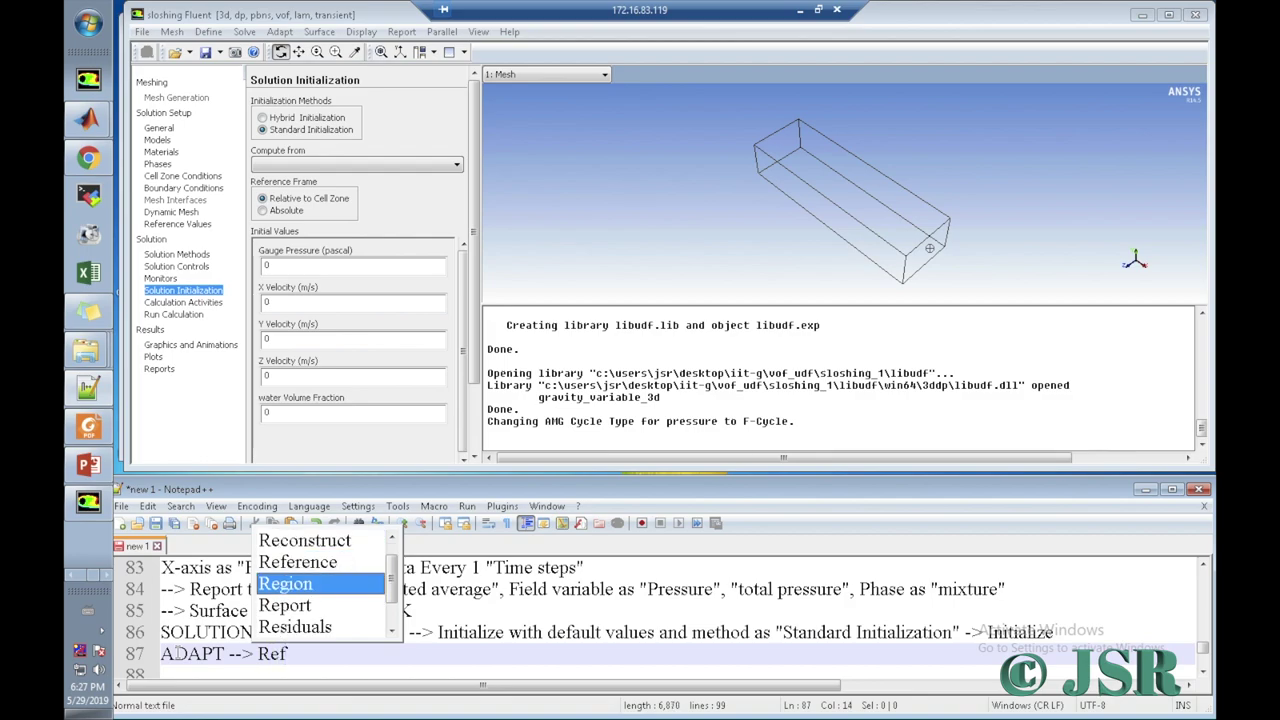
pyautogui.press('Return')
pyautogui.write('-->')
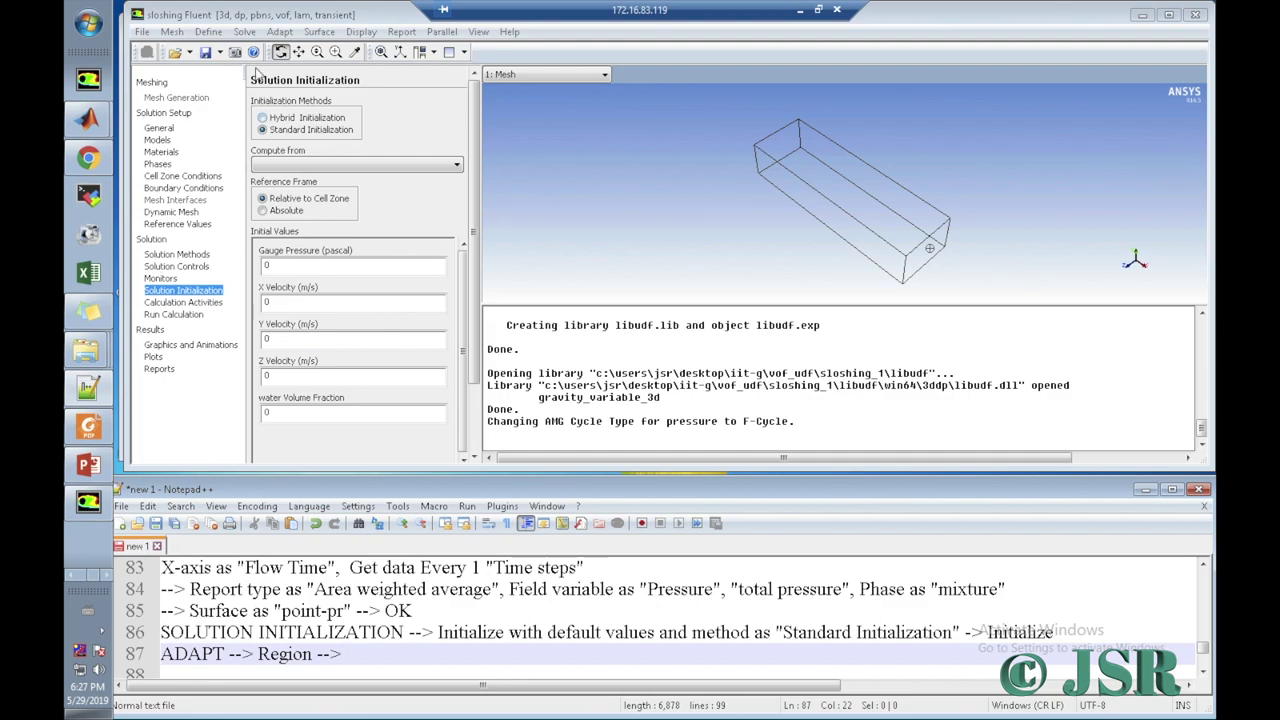
pyautogui.click(279, 31)
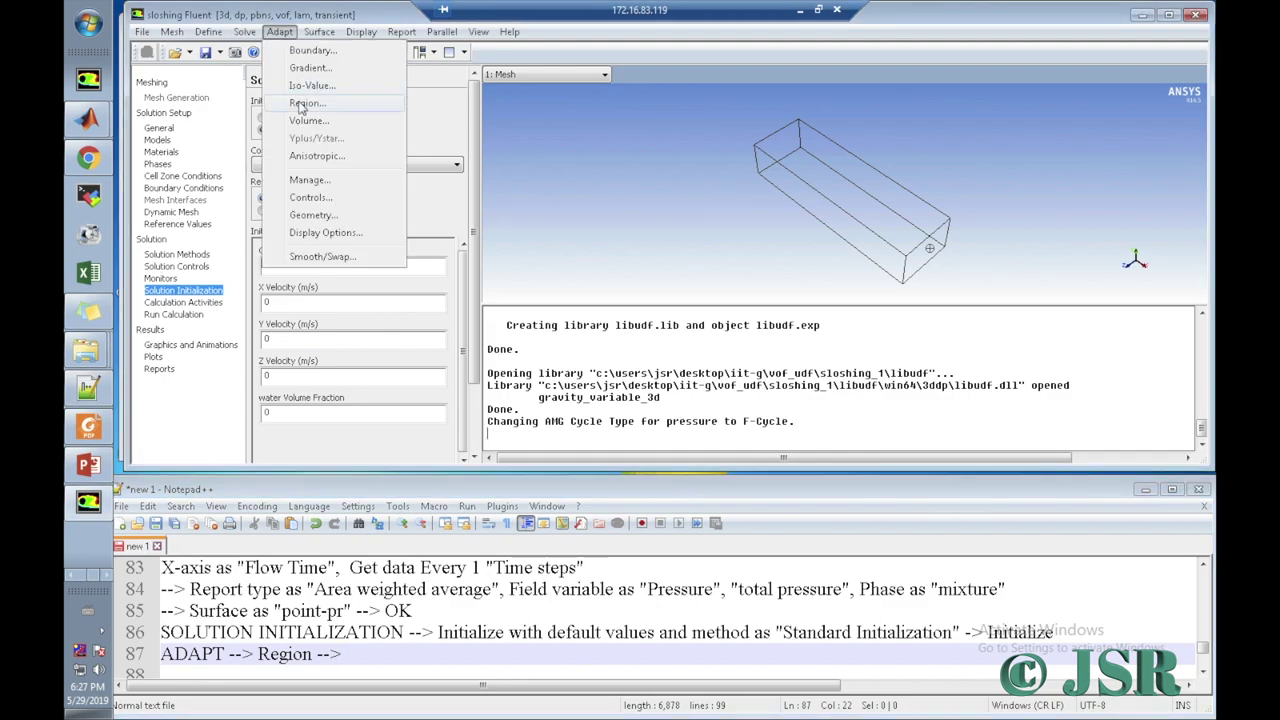
pyautogui.click(300, 103)
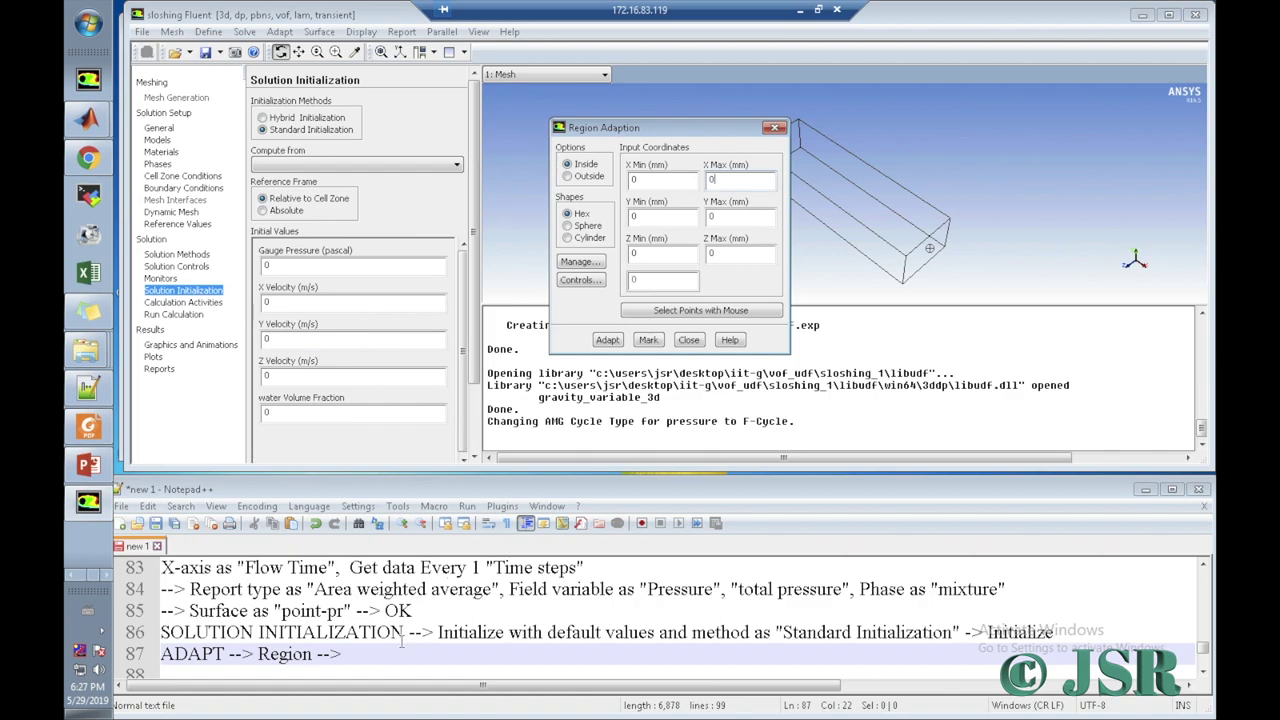
# Step: Append set Xmin=0, Xmax=1008 to line 87, and set the adaption region's X Max to 1008 mm in Fluent
pyautogui.click(370, 665)
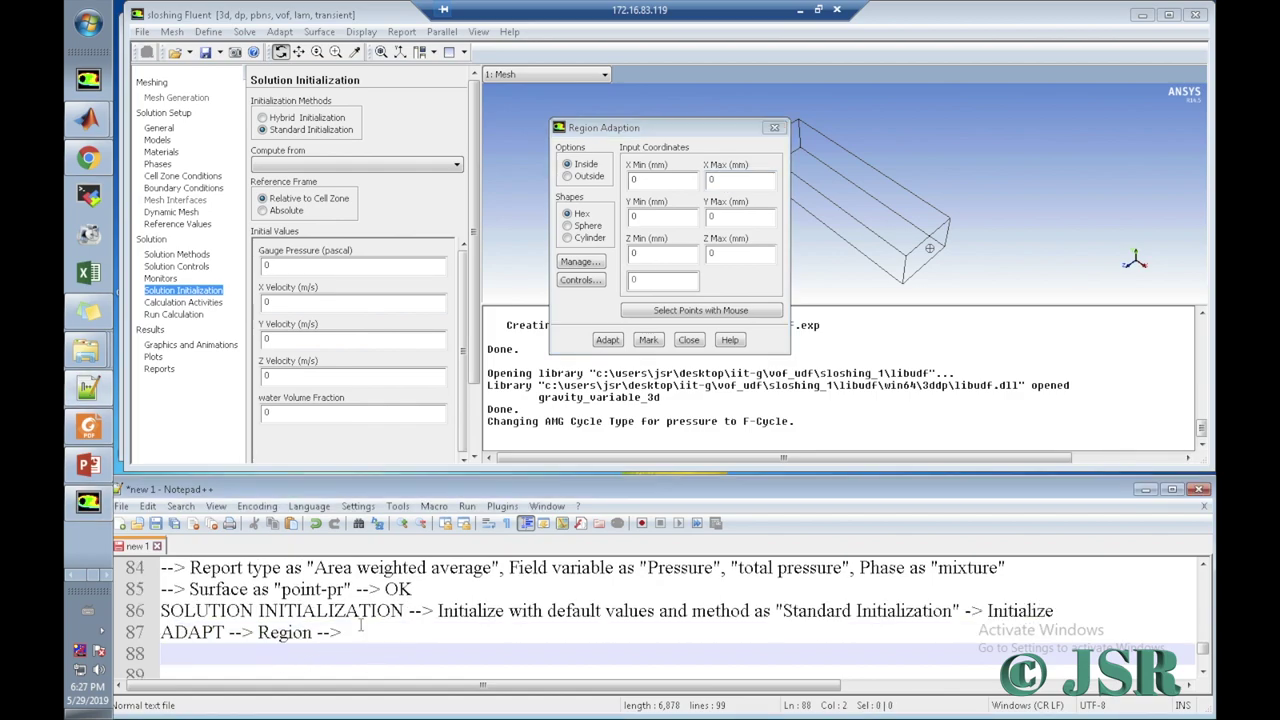
pyautogui.click(349, 632)
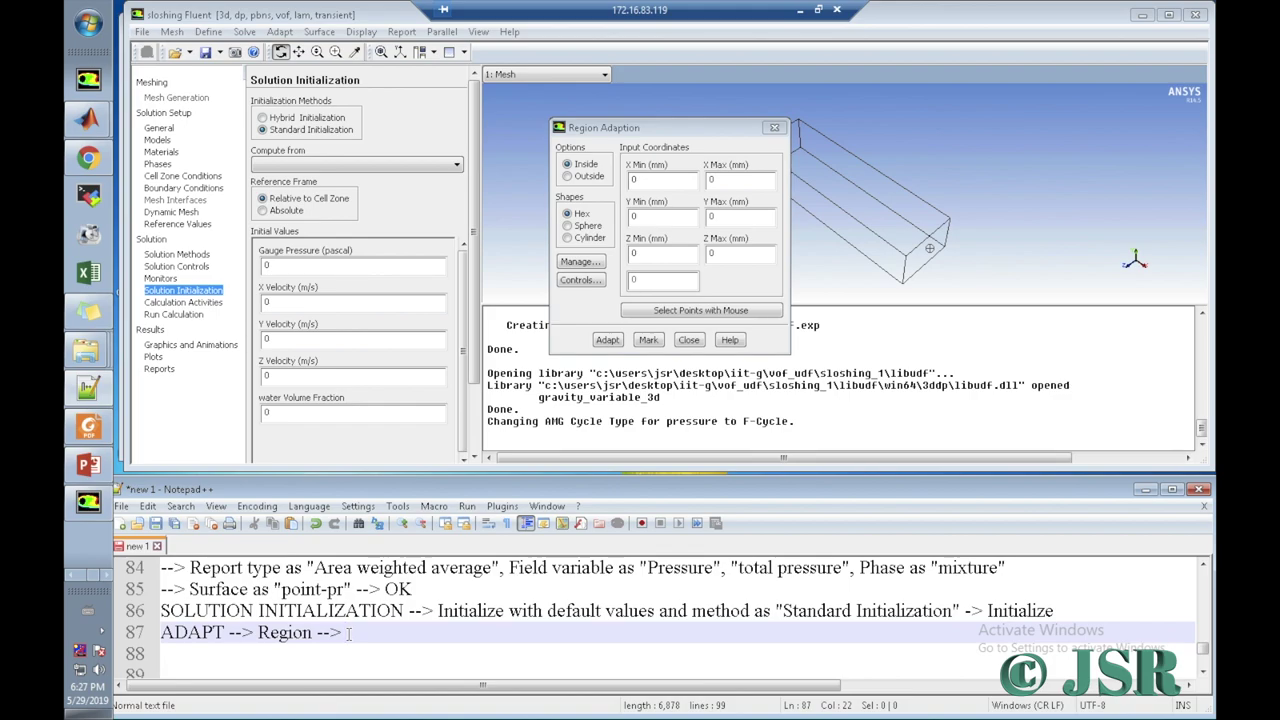
pyautogui.write('set')
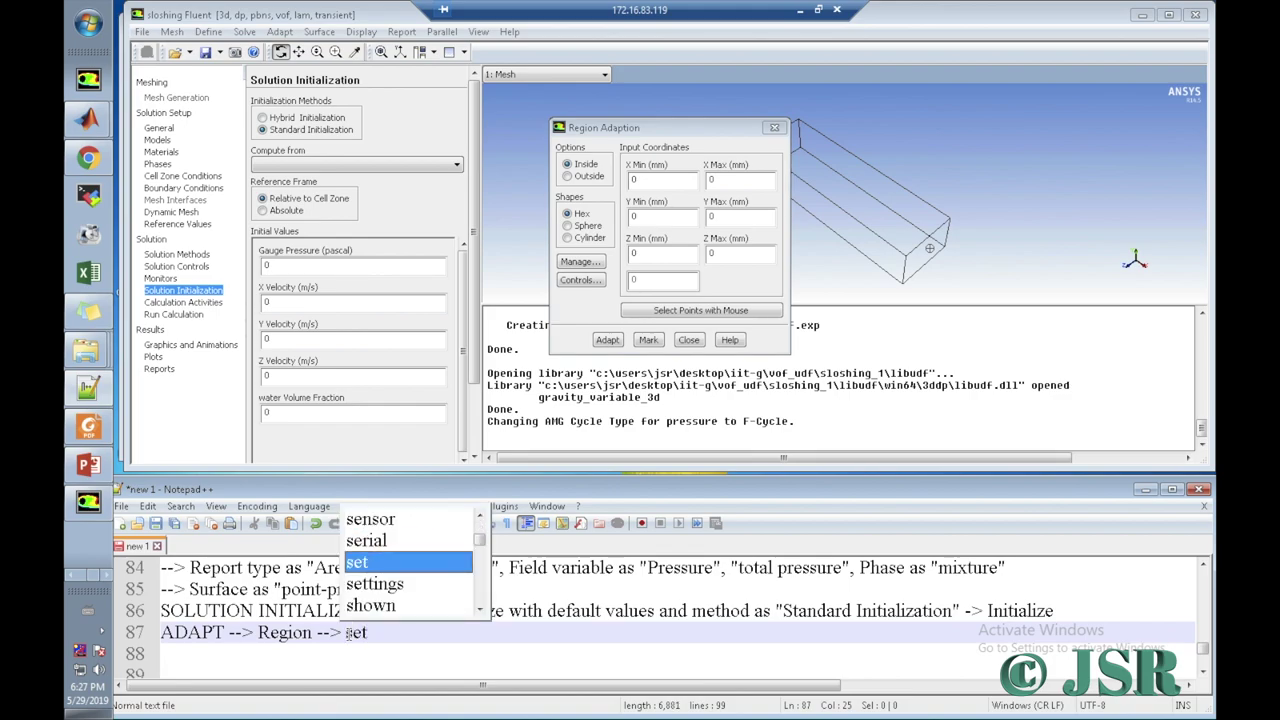
pyautogui.write(' Xm')
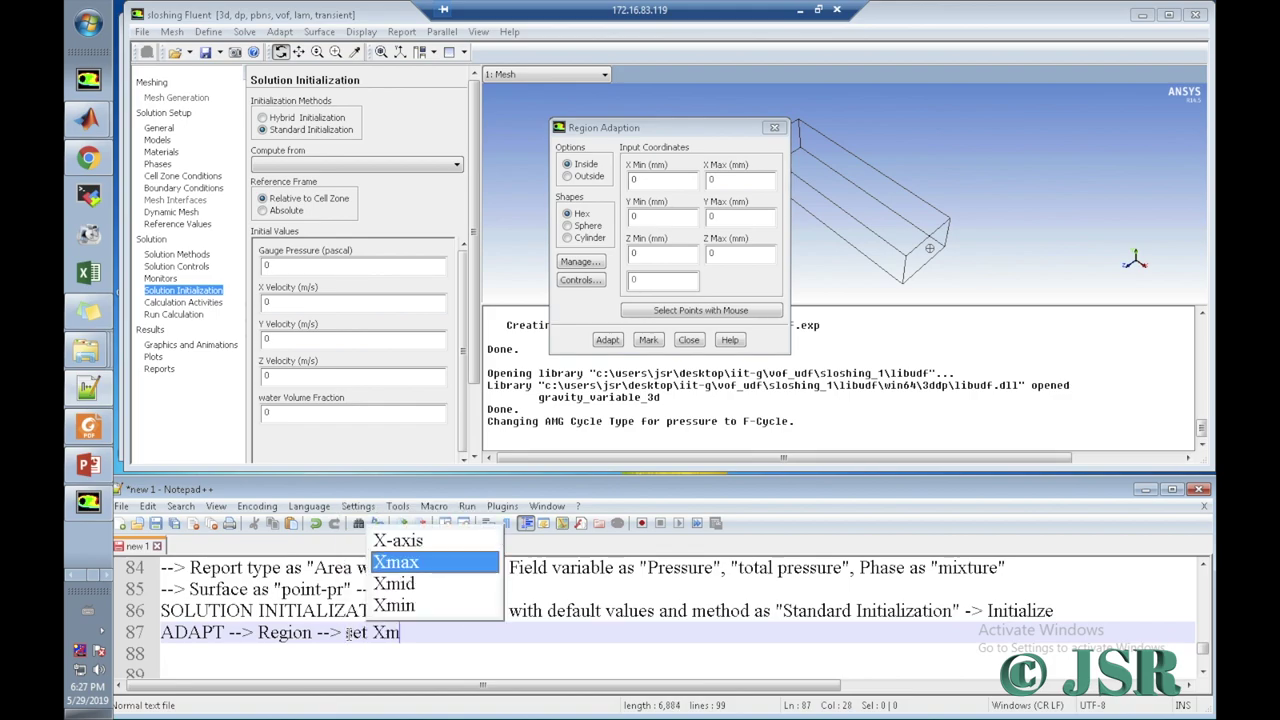
pyautogui.write('in=0, Xmax')
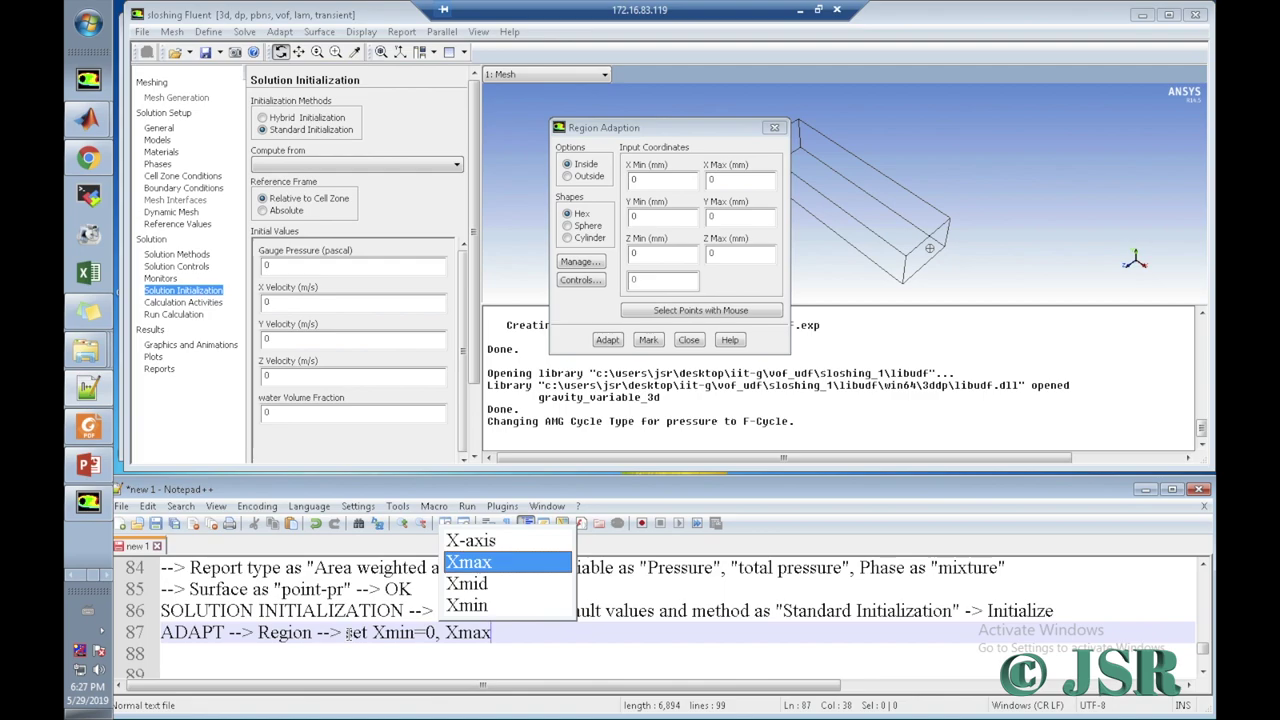
pyautogui.write('=1008')
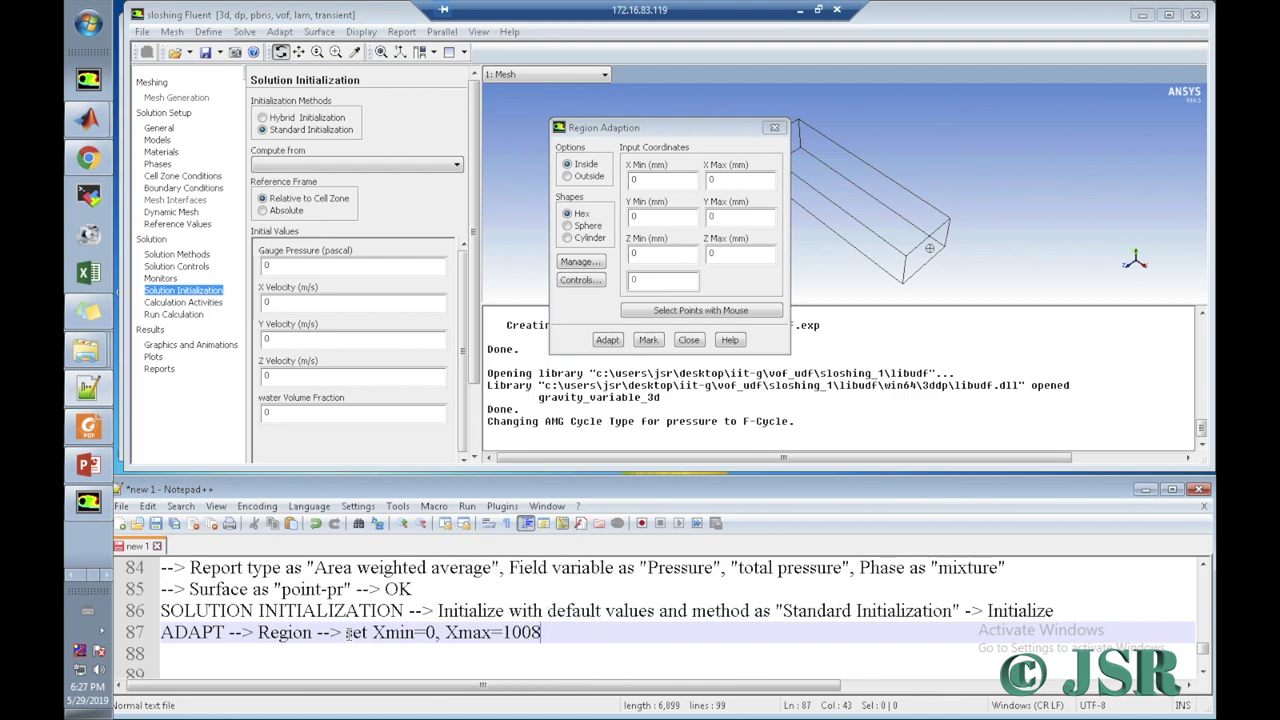
pyautogui.click(737, 180)
pyautogui.write('1008')
# Step: Extend line 87 with the remaining region limits: Ymin=0, Ymax=196, Zmin=0 and Zmax=180, followed by --
pyautogui.click(551, 630)
pyautogui.write(', Ym')
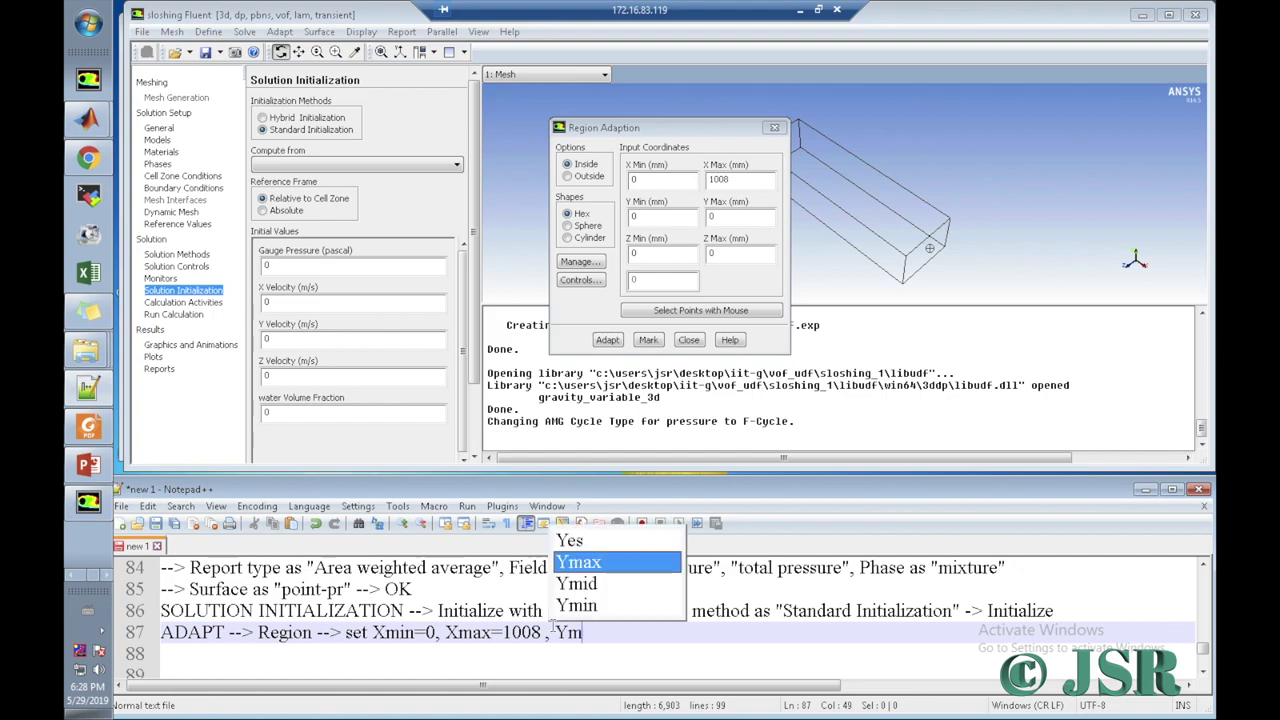
pyautogui.write('in=0')
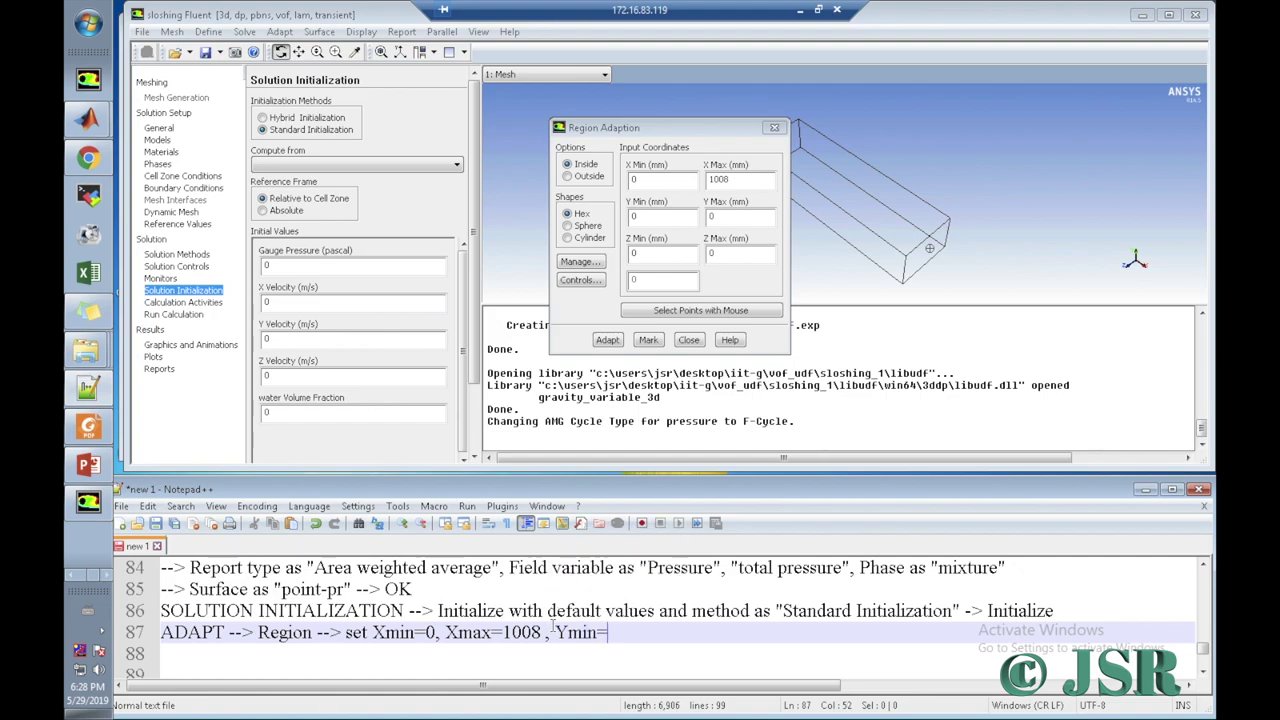
pyautogui.write(', Y')
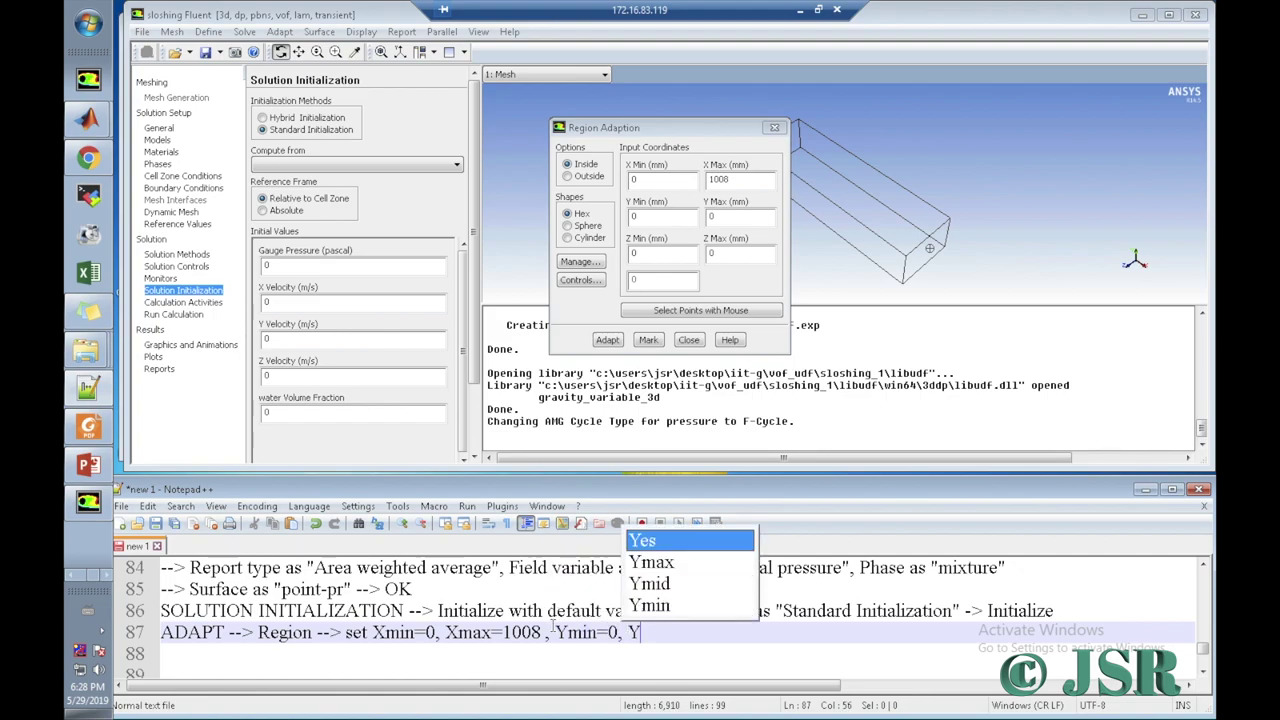
pyautogui.write('max=')
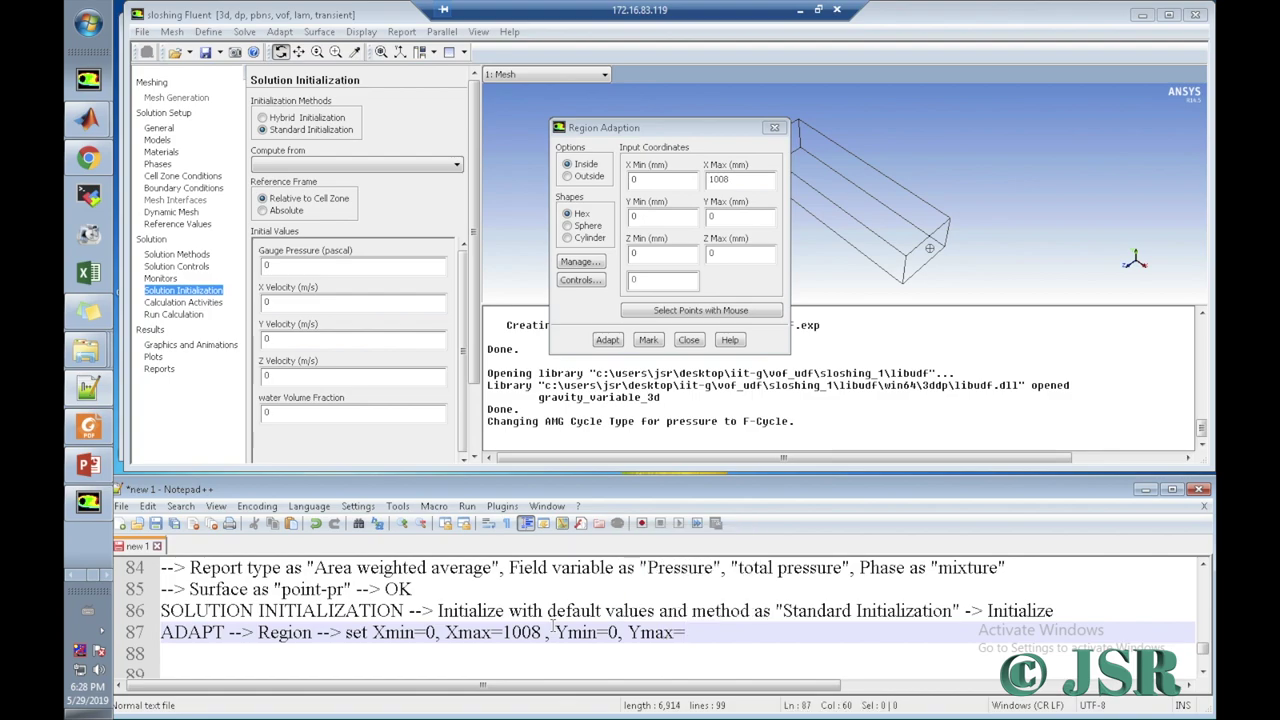
pyautogui.write('196, Zmin')
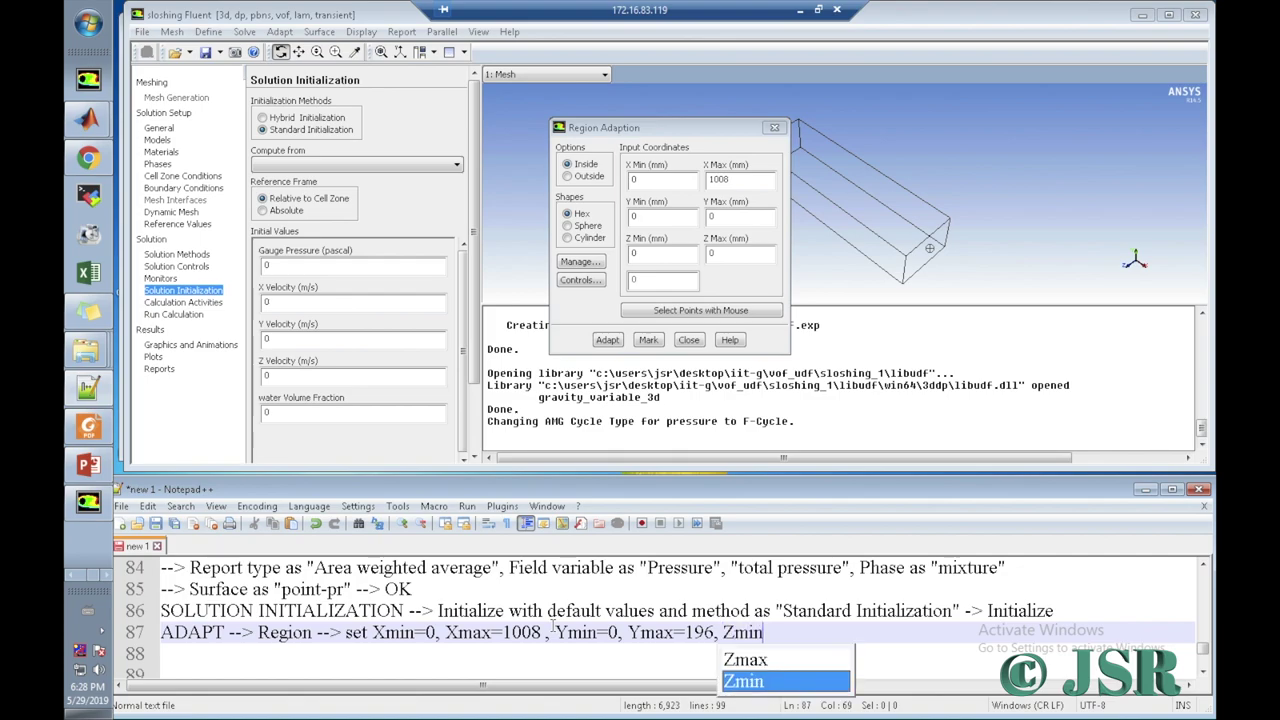
pyautogui.write('=0,')
pyautogui.press('BackSpace')
pyautogui.write('and ')
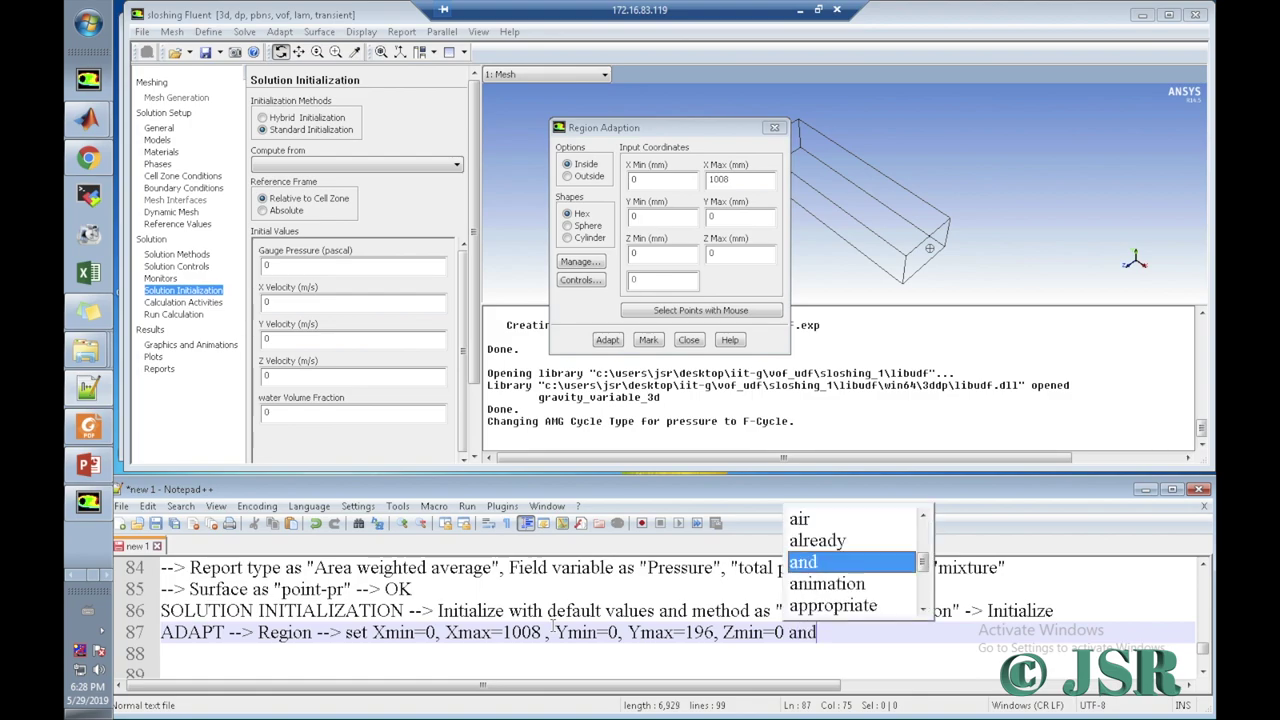
pyautogui.write('A')
pyautogui.press('BackSpace')
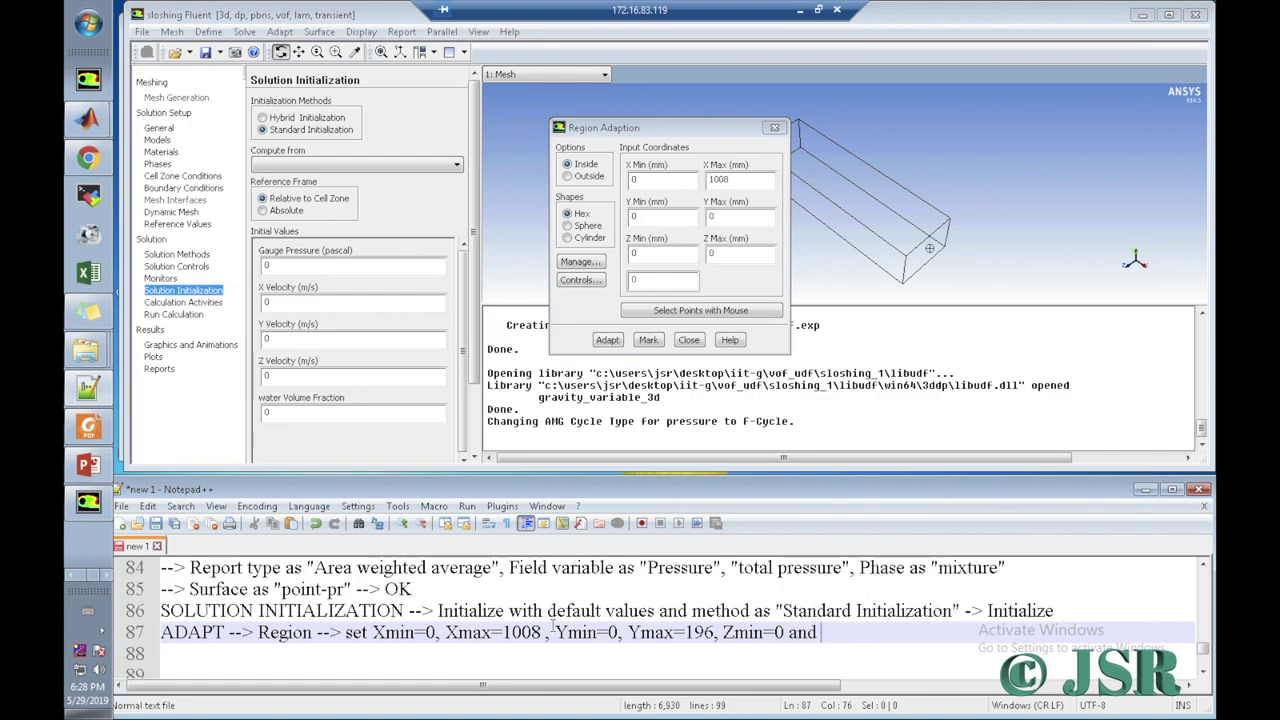
pyautogui.write('Zmax=')
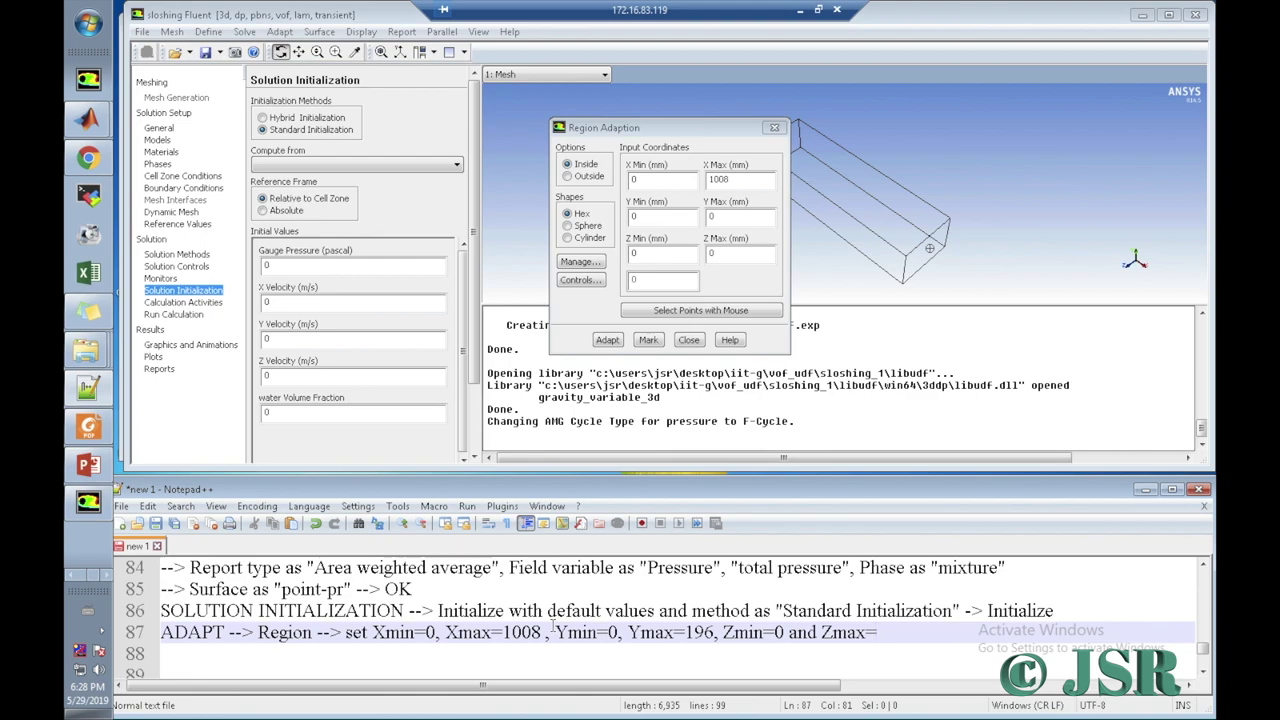
pyautogui.write('180 --')
# Step: Set the adaption region's Y Max to 196 mm and Z Max to 180 mm in Fluent
pyautogui.click(722, 215)
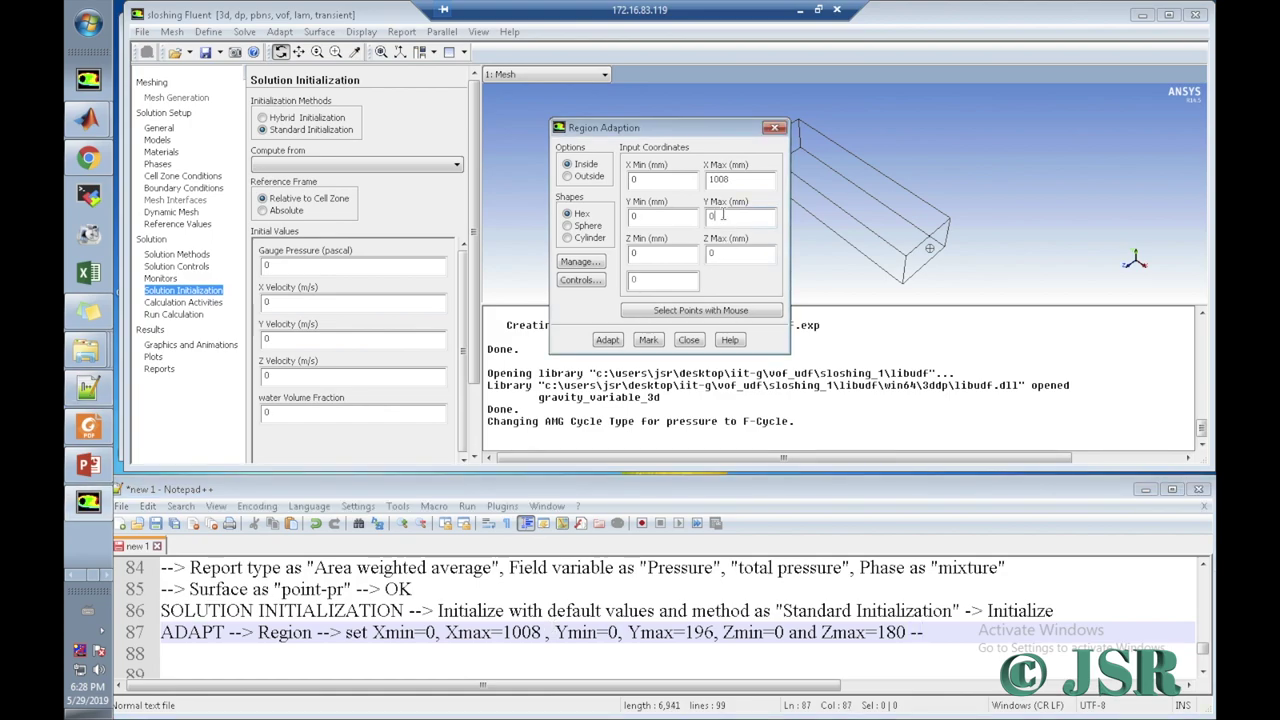
pyautogui.write('196')
pyautogui.click(724, 254)
# Step: Finish line 87 of the notes with --> Mark, then mark the region's cells in Fluent and close Region Adaption
pyautogui.click(930, 632)
pyautogui.write('->')
pyautogui.press('BackSpace')
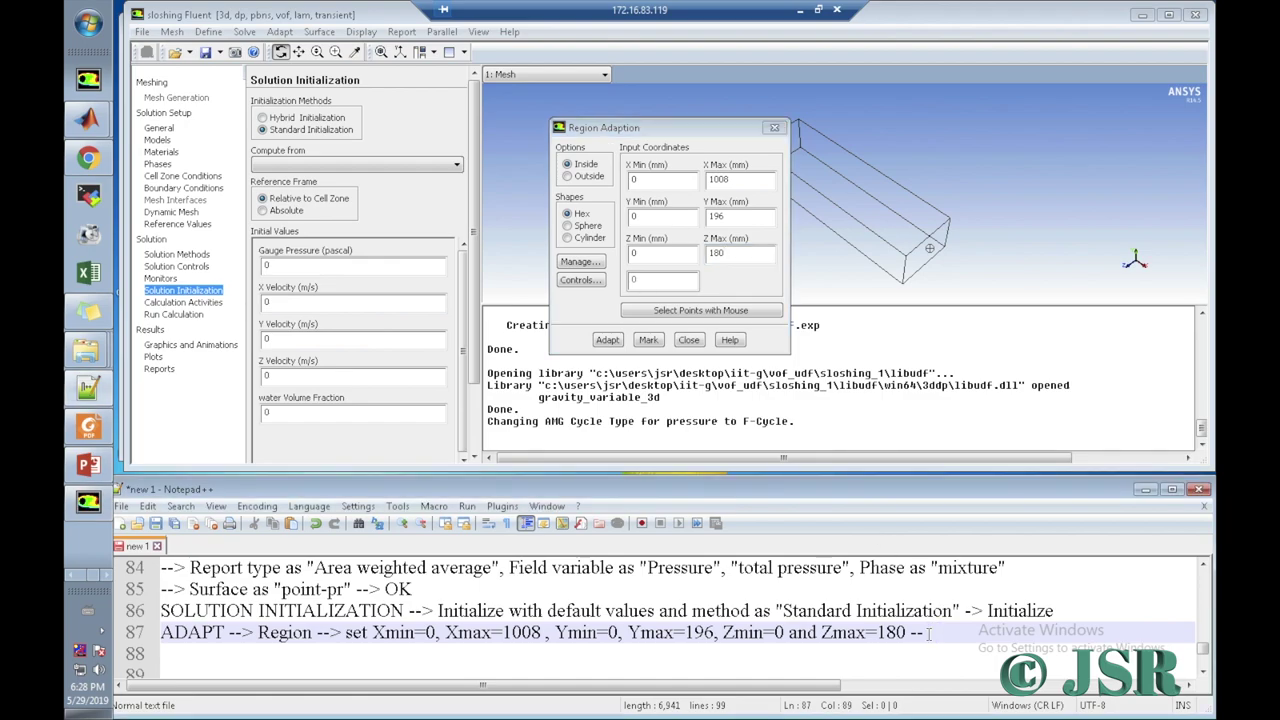
pyautogui.write('> Mark')
pyautogui.click(650, 341)
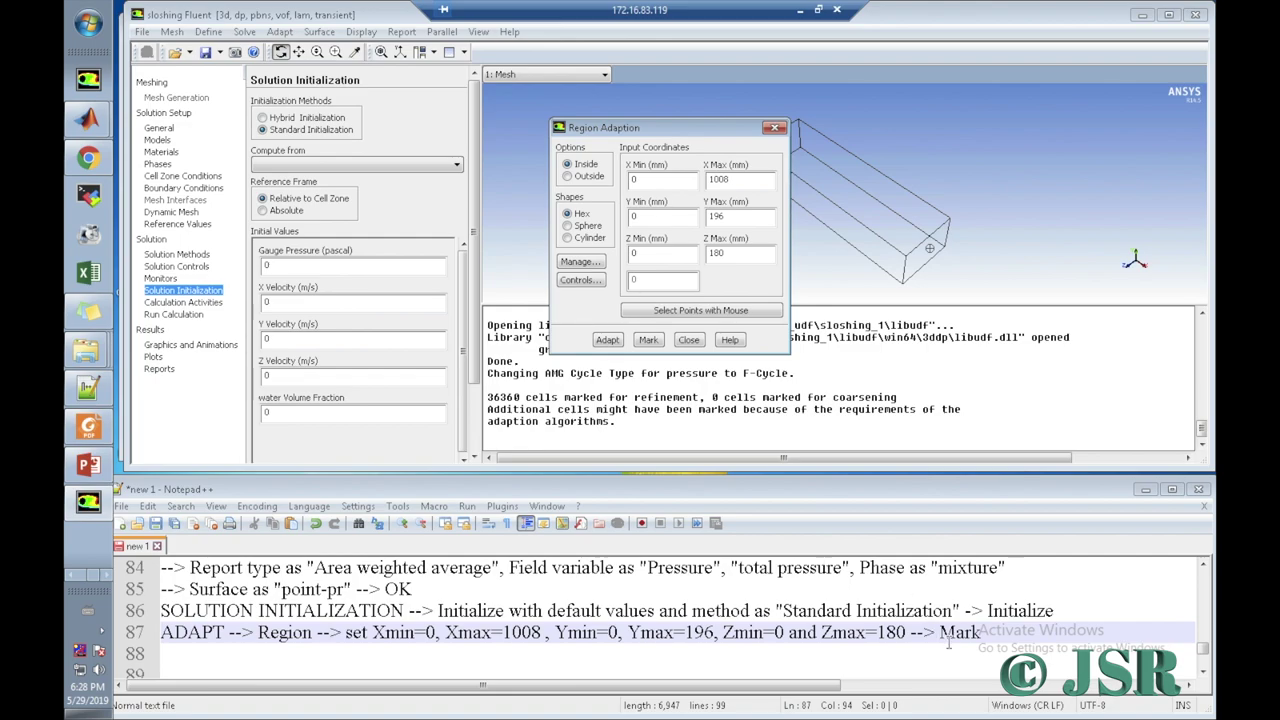
pyautogui.click(700, 343)
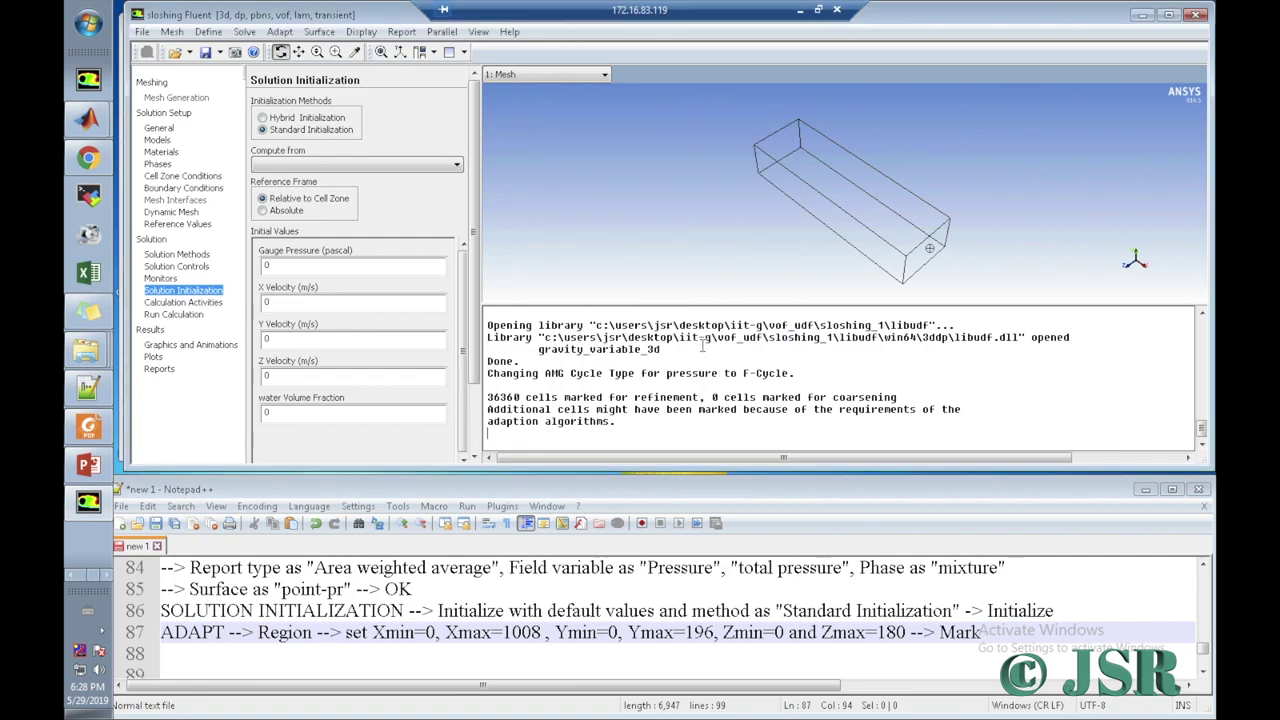
# Step: Add a new line 88 below the ADAPT entry in the notes
pyautogui.click(990, 633)
pyautogui.press('Return')
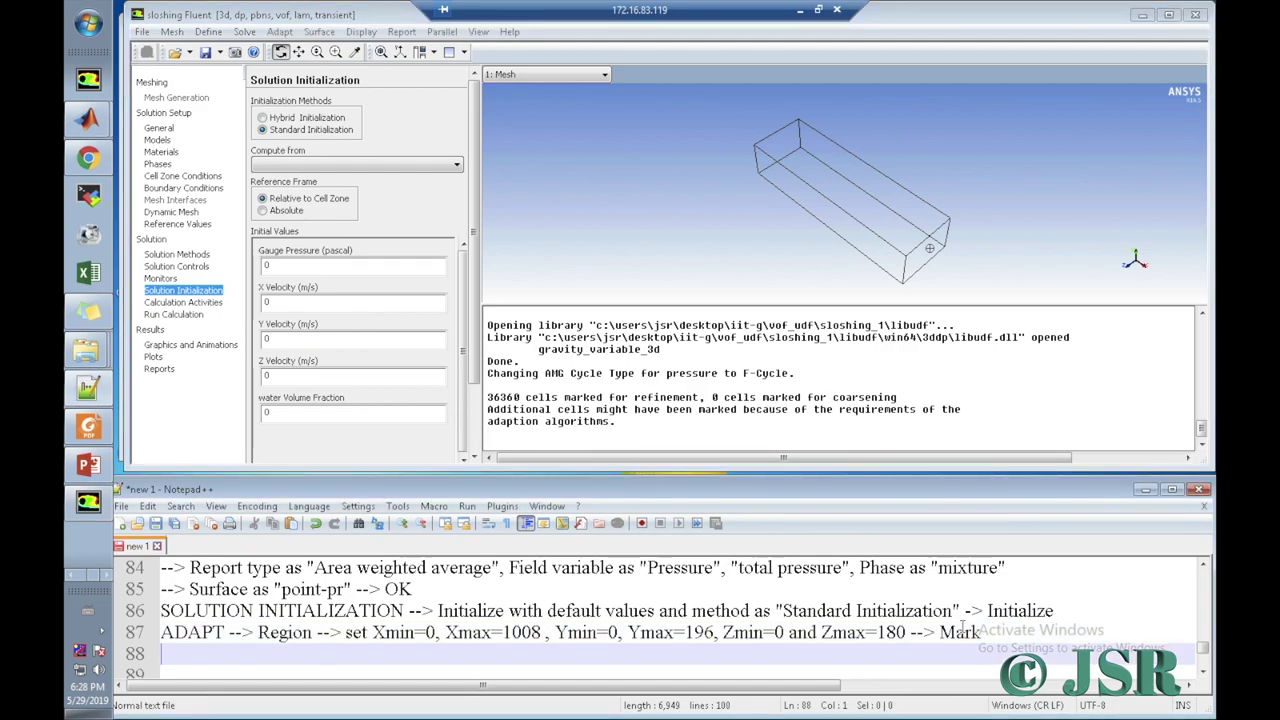
pyautogui.write('G')
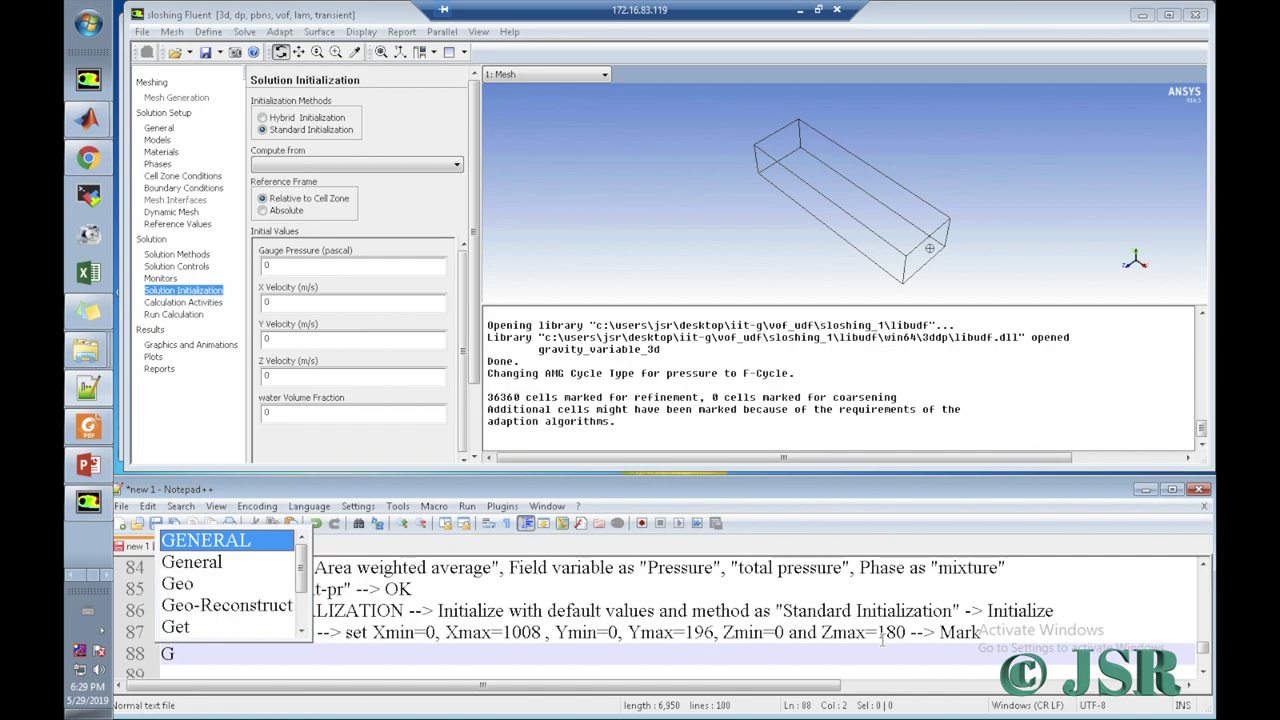
pyautogui.write('ra')
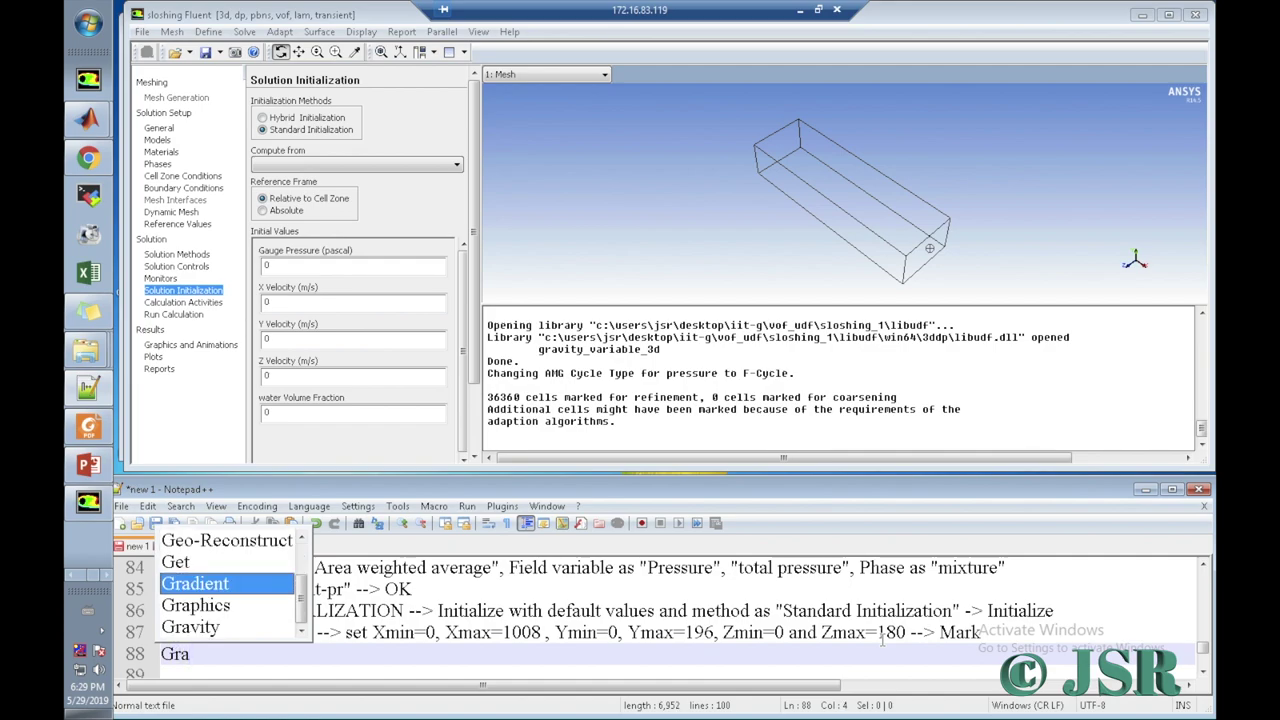
pyautogui.press('BackSpace')
pyautogui.press('BackSpace')
pyautogui.press('BackSpace')
# Step: Write RESULTS --> Graphics and animation --> Contour --> on line 88 of the notes
pyautogui.write('R')
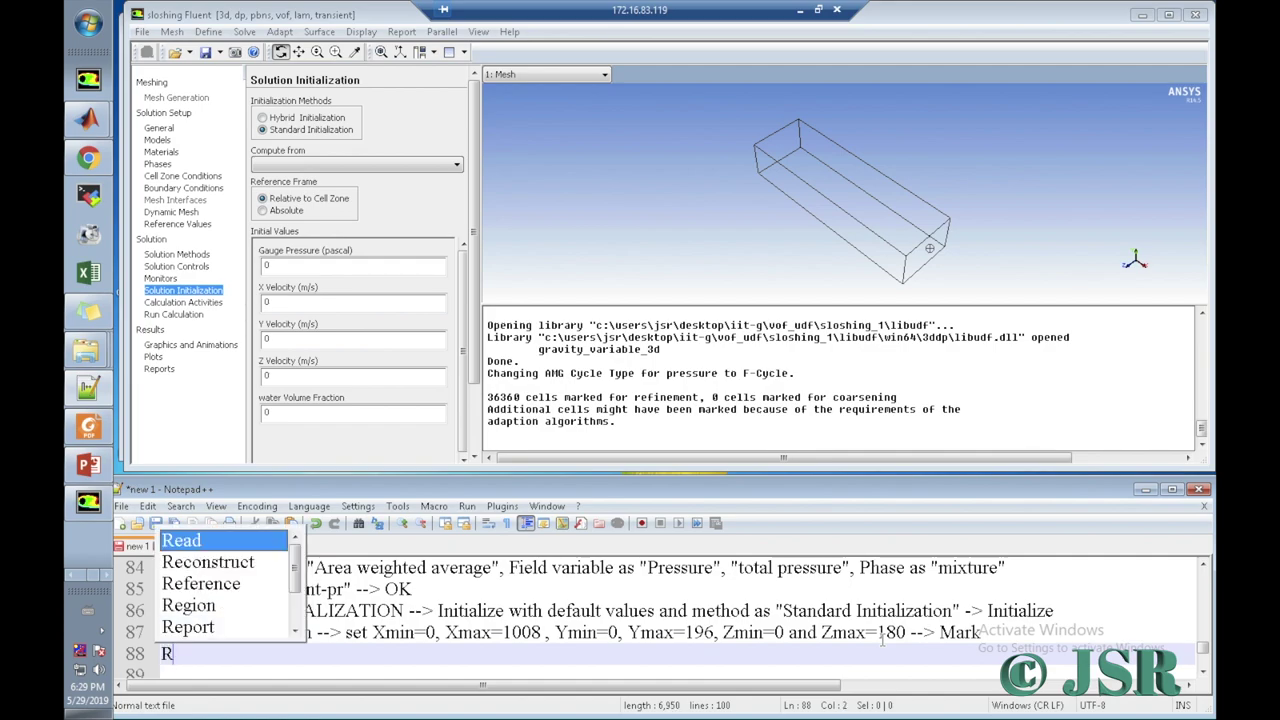
pyautogui.write('ESULT')
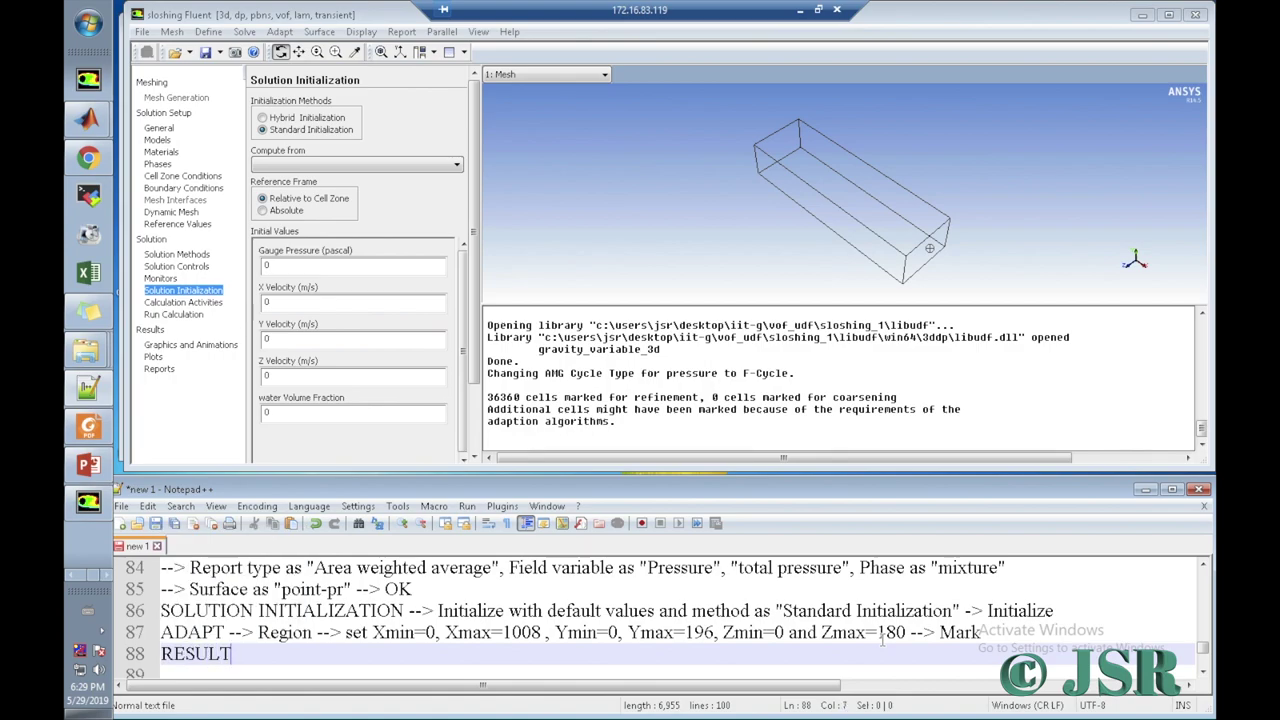
pyautogui.write('S --> Graphic')
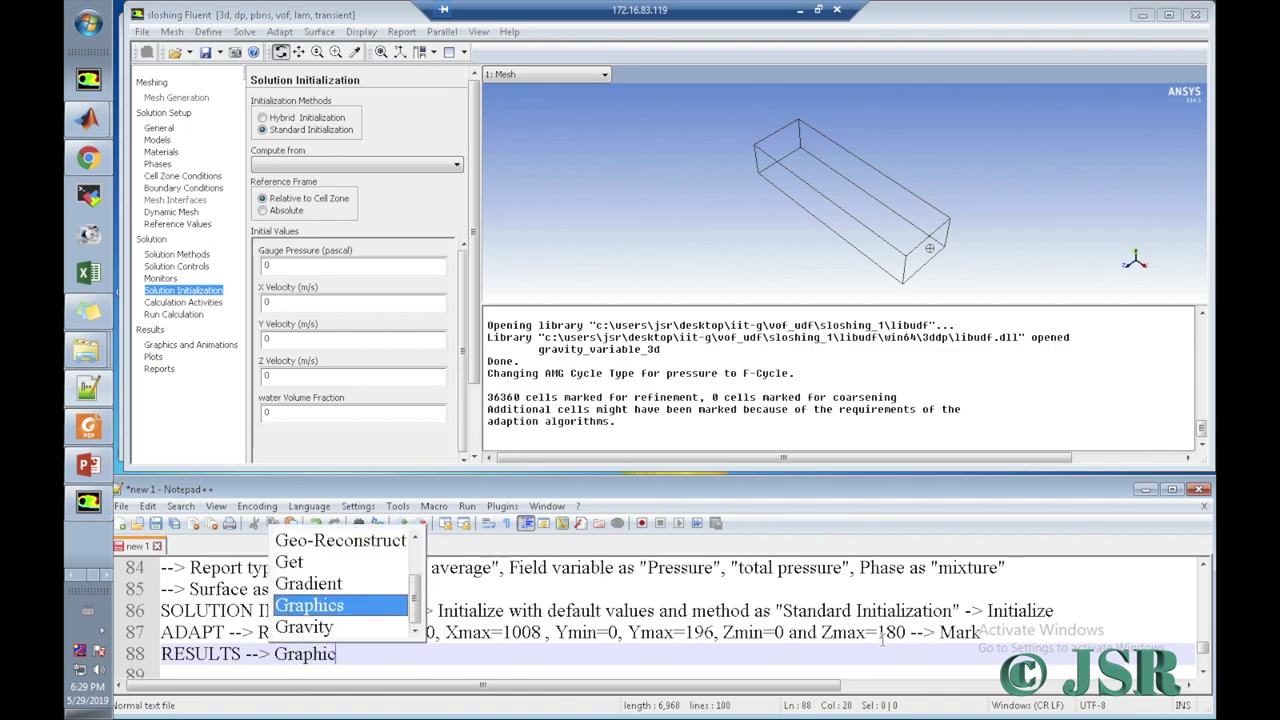
pyautogui.write('s and an')
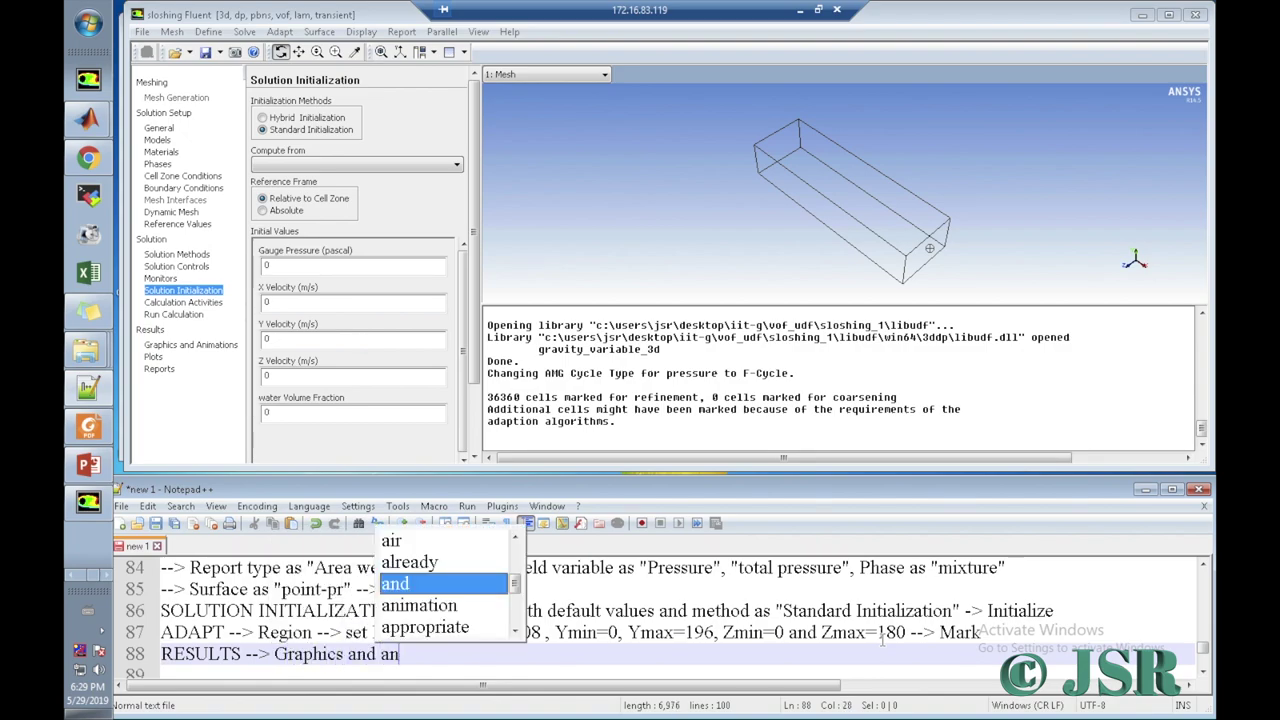
pyautogui.write('imation')
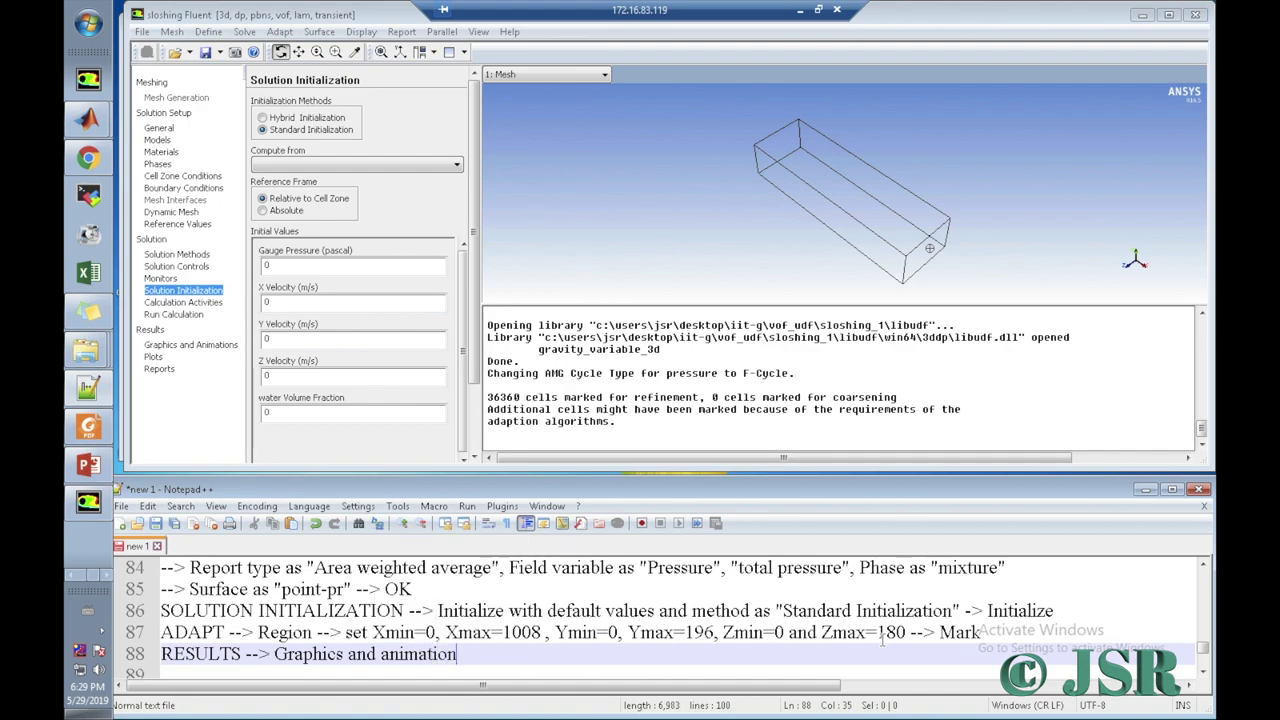
pyautogui.write(' --> Contour')
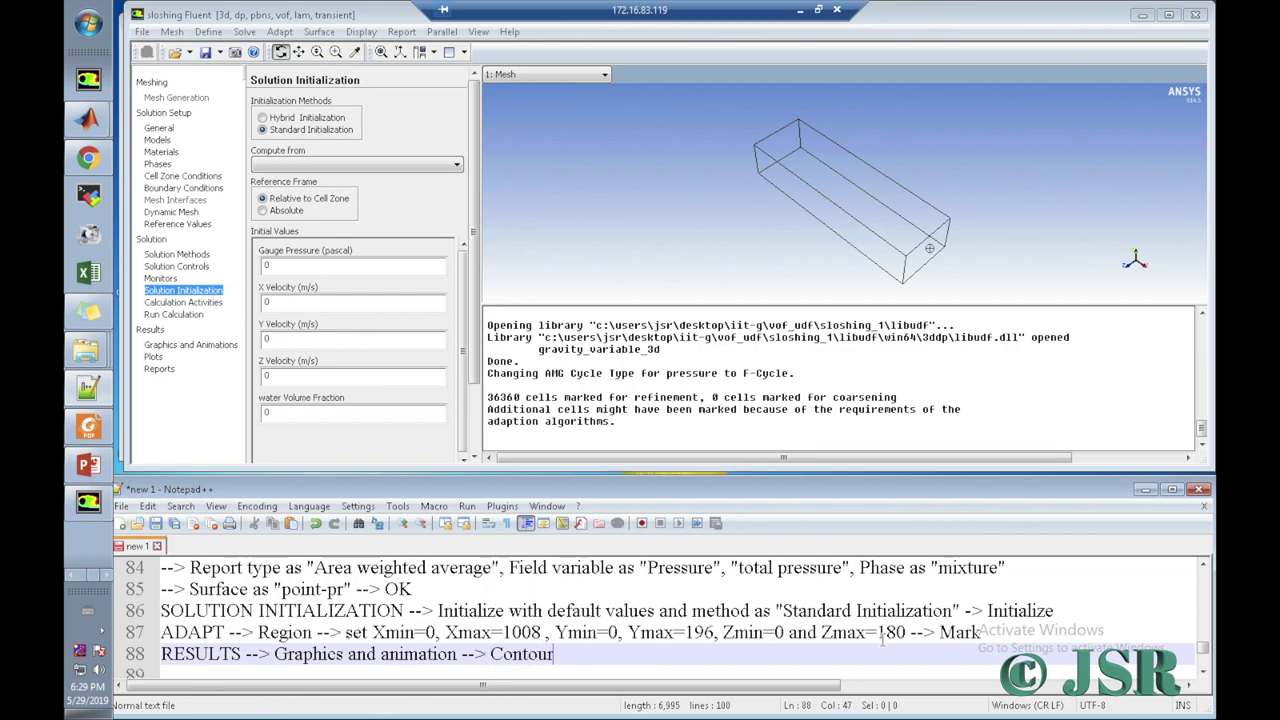
pyautogui.write(' -->')
# Step: Open the Contours setup from Graphics and Animations in Fluent
pyautogui.click(230, 350)
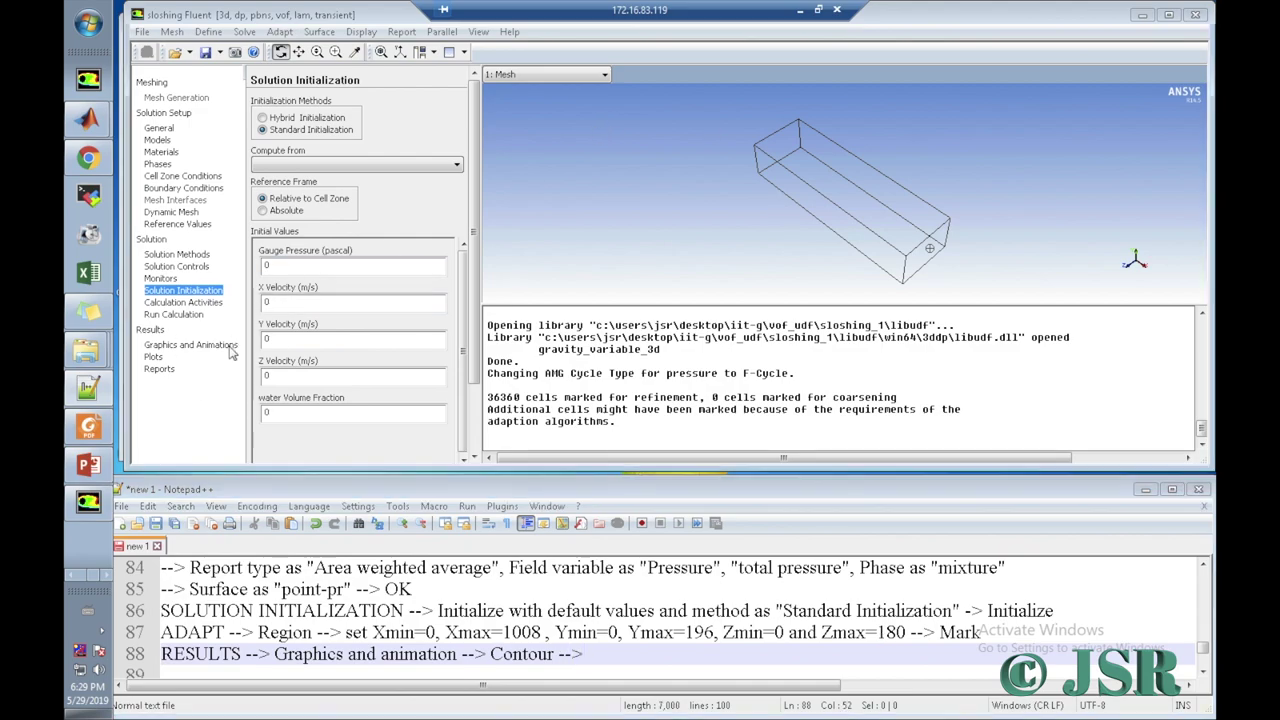
pyautogui.click(228, 346)
pyautogui.click(290, 125)
pyautogui.click(284, 203)
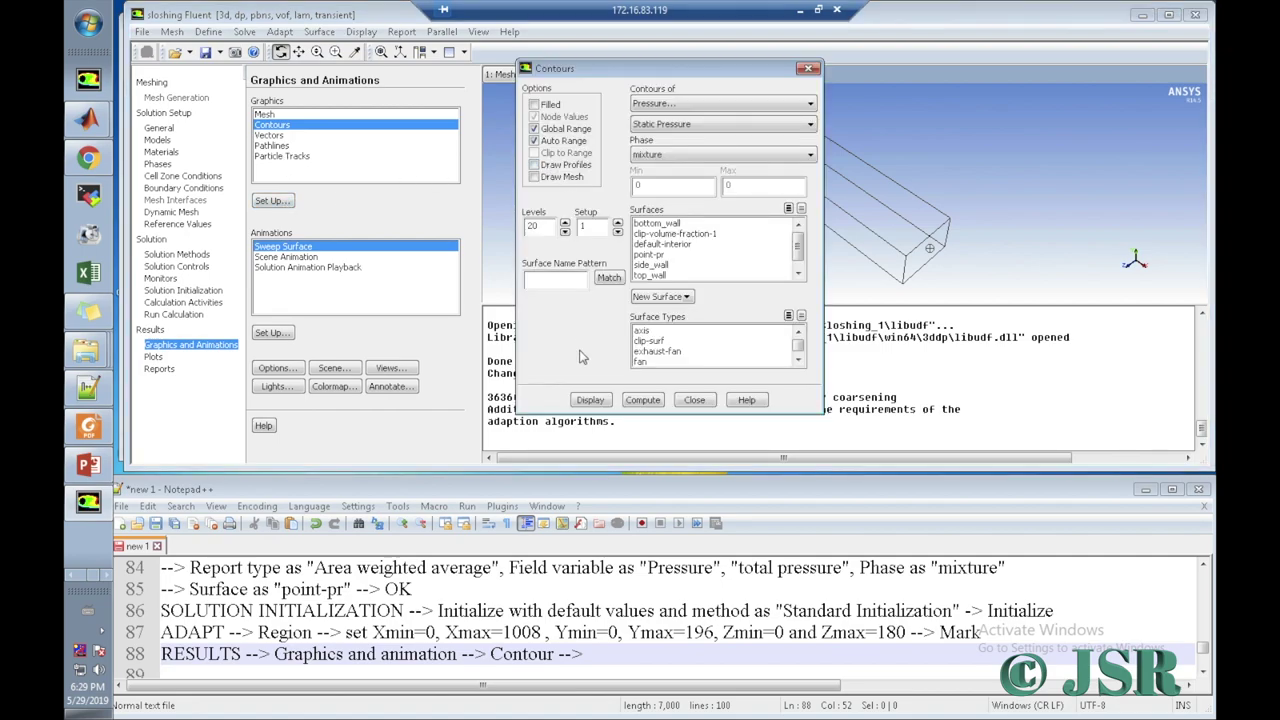
# Step: Append check "Filled" to line 88 of the notes, then enable Filled for the contours in Fluent
pyautogui.click(592, 652)
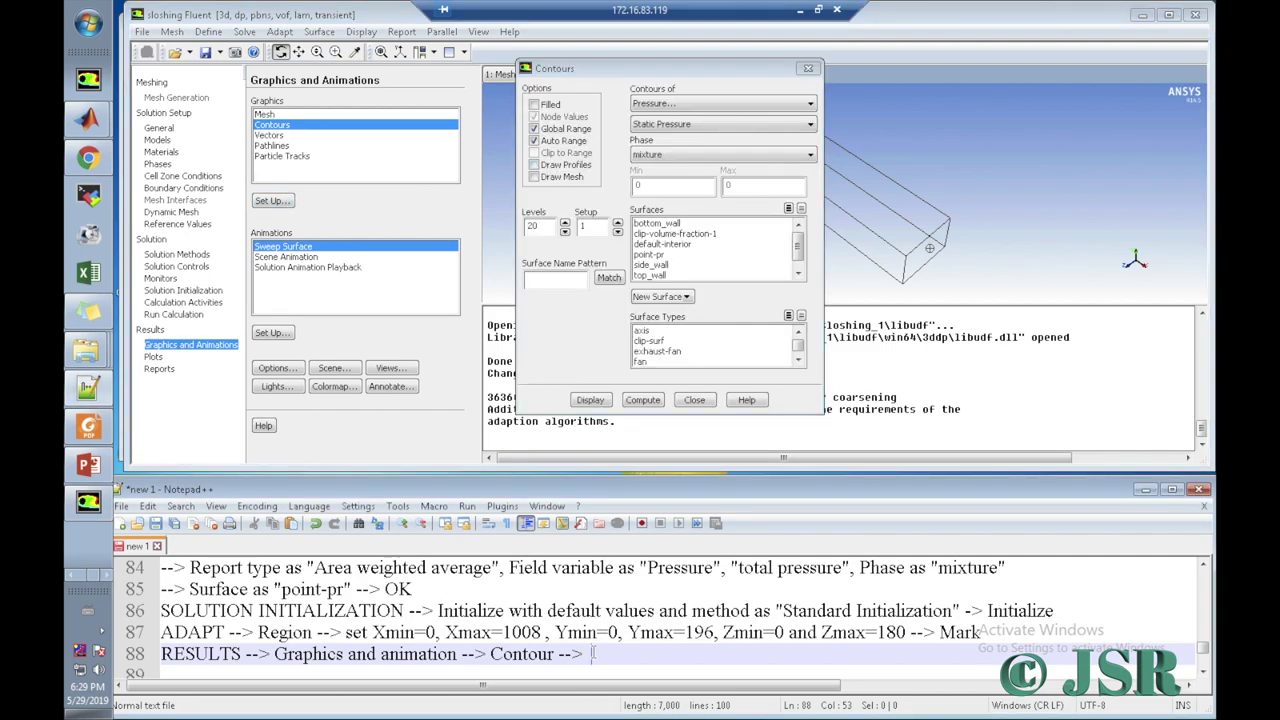
pyautogui.write('c')
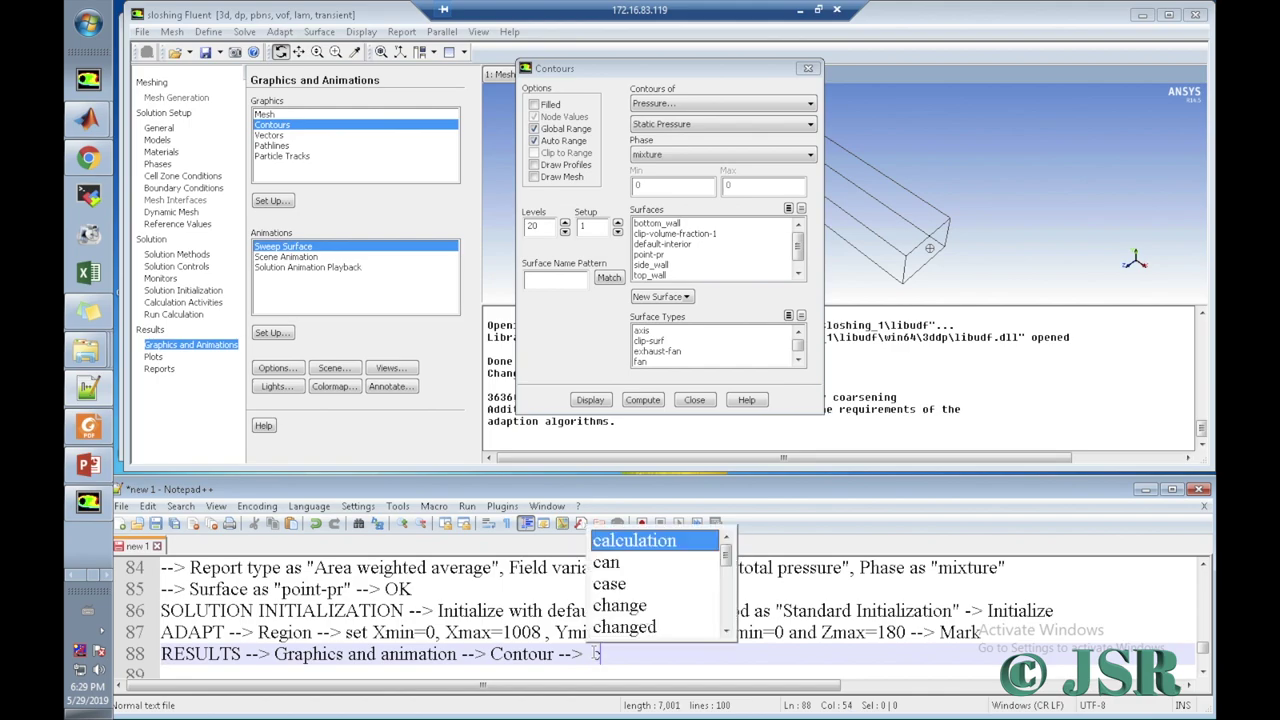
pyautogui.write('heck ')
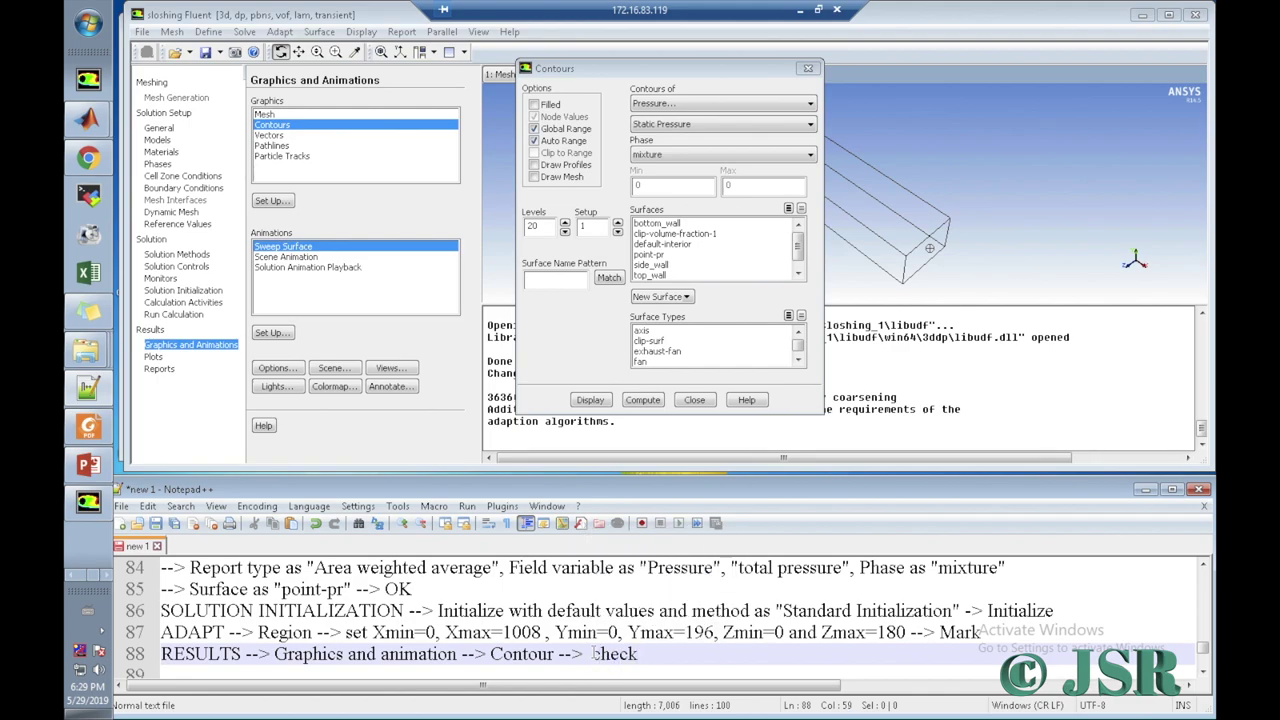
pyautogui.write('"Fil')
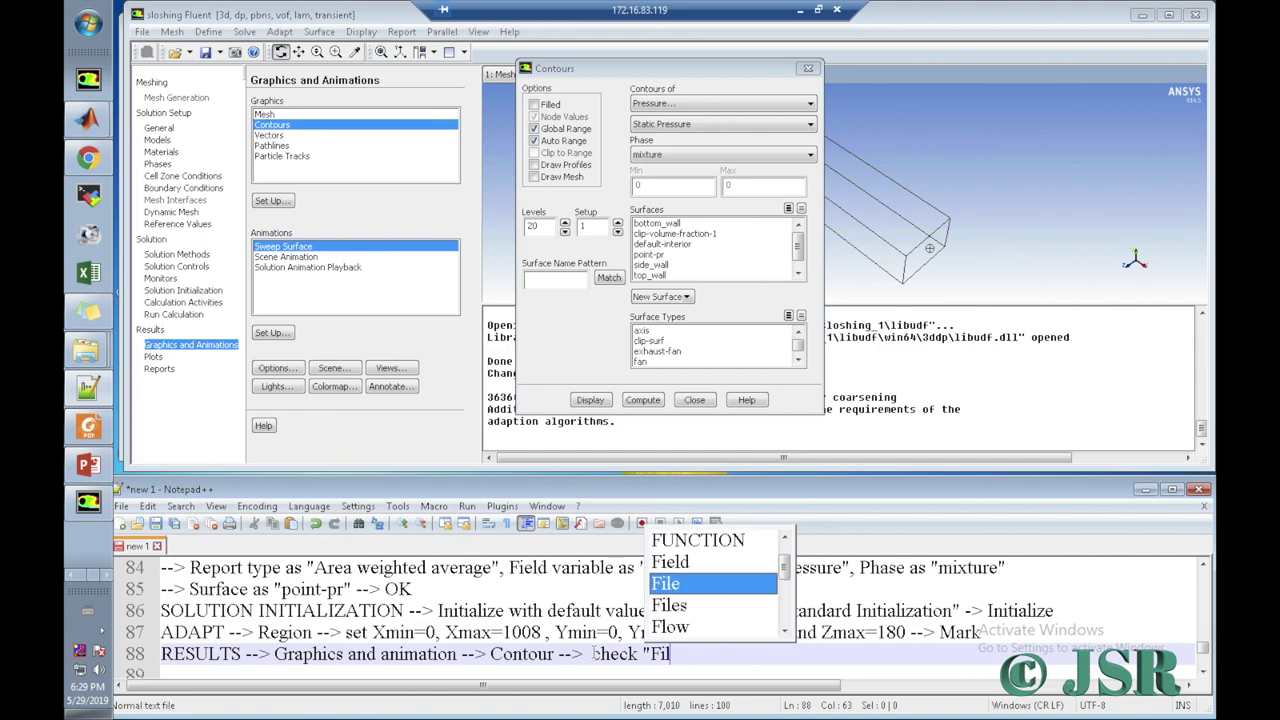
pyautogui.write('led"')
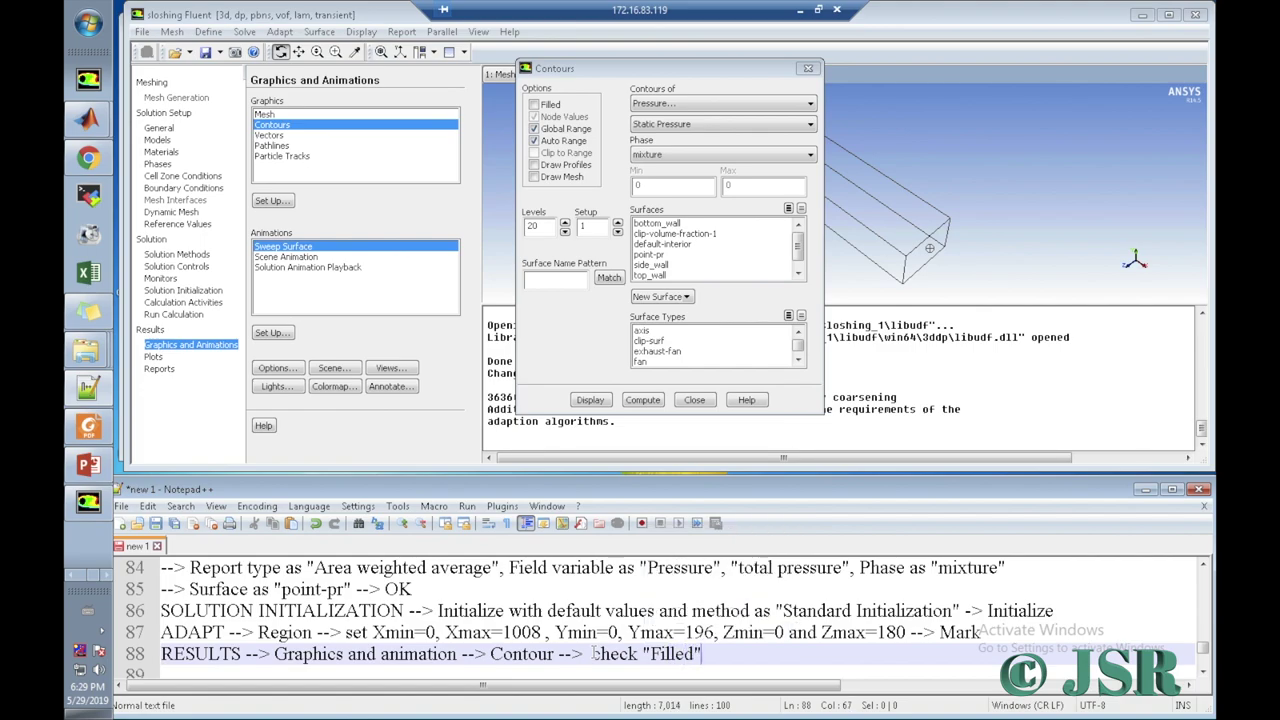
pyautogui.click(534, 104)
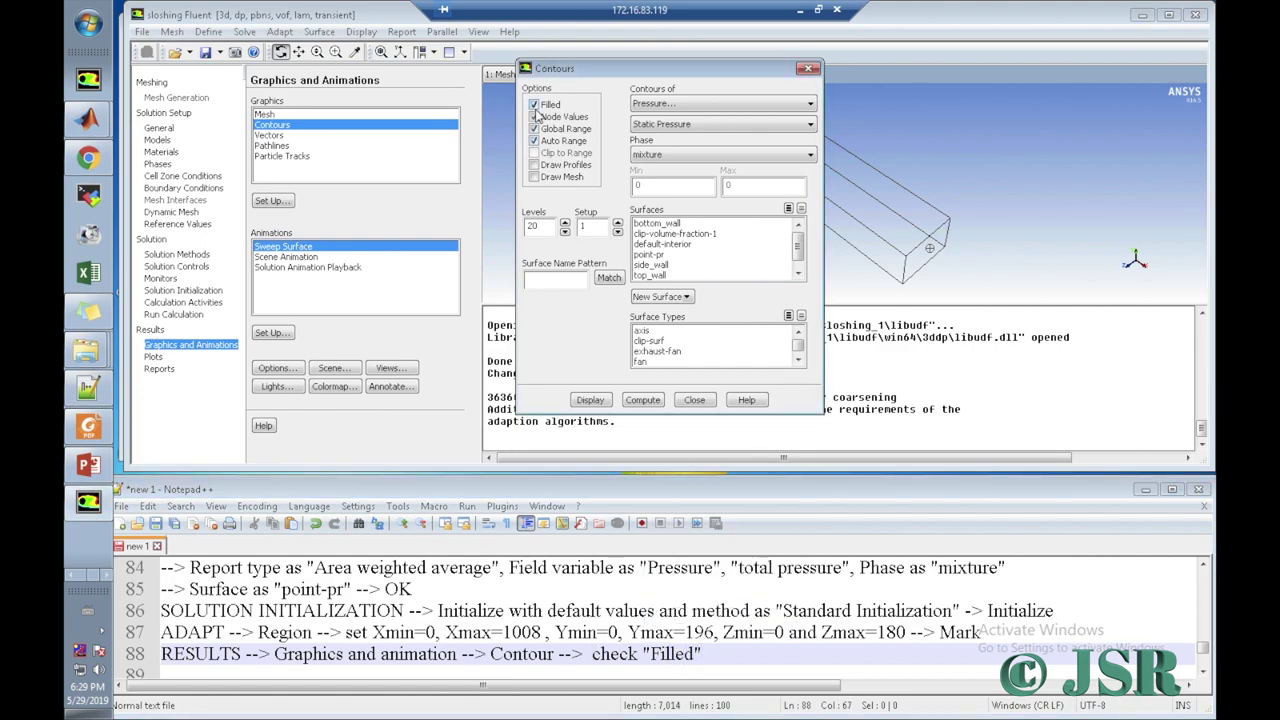
# Step: Extend line 88 of the notes with --> Contour of "Phase"
pyautogui.click(653, 104)
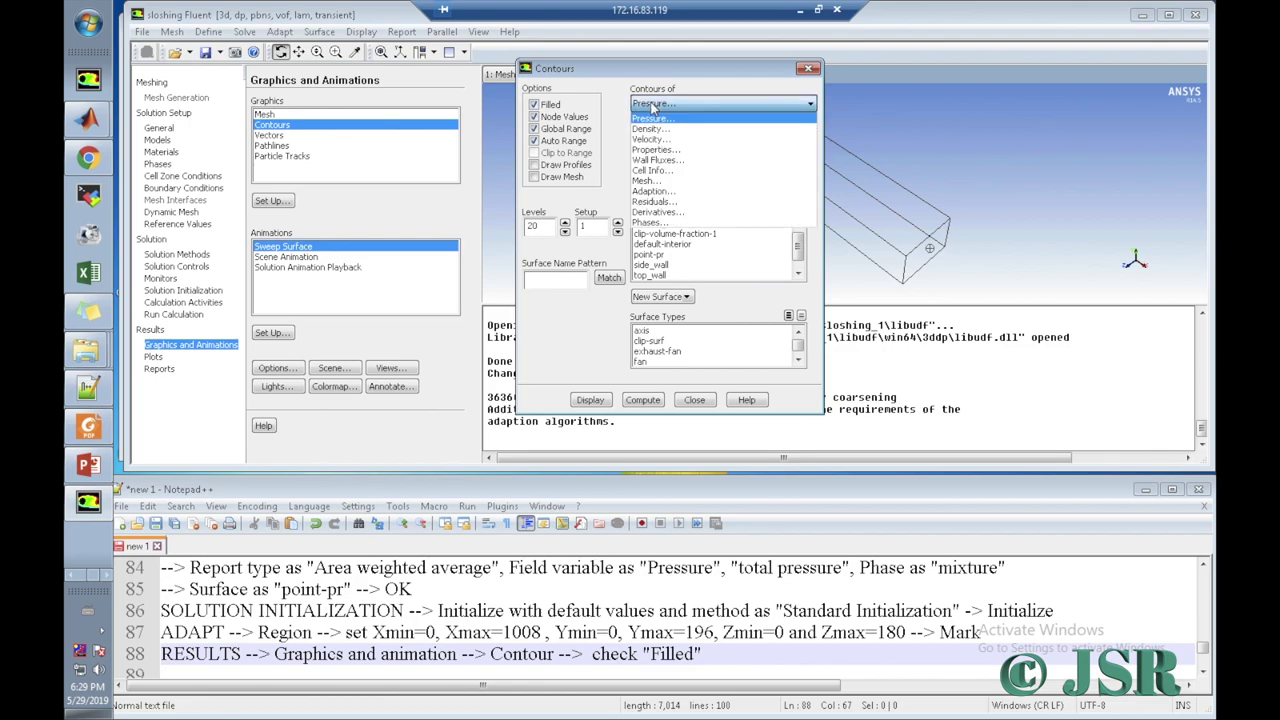
pyautogui.click(716, 653)
pyautogui.write('--> ')
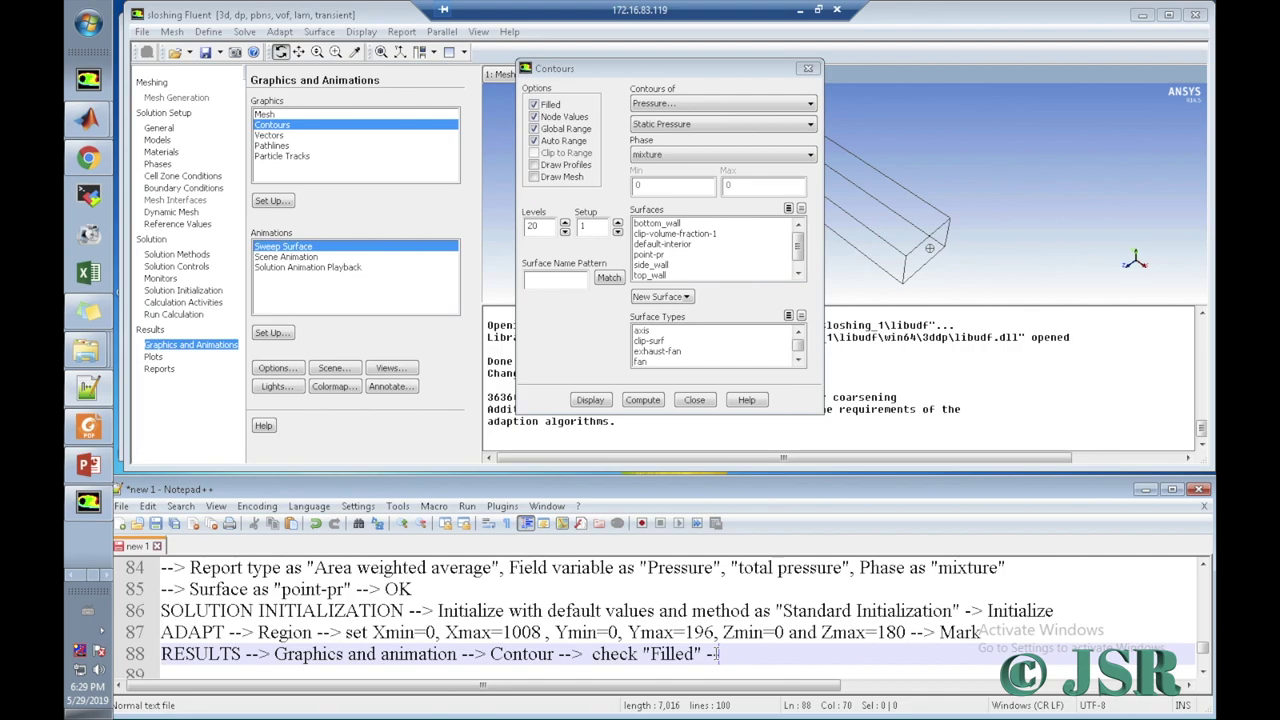
pyautogui.write('Cont')
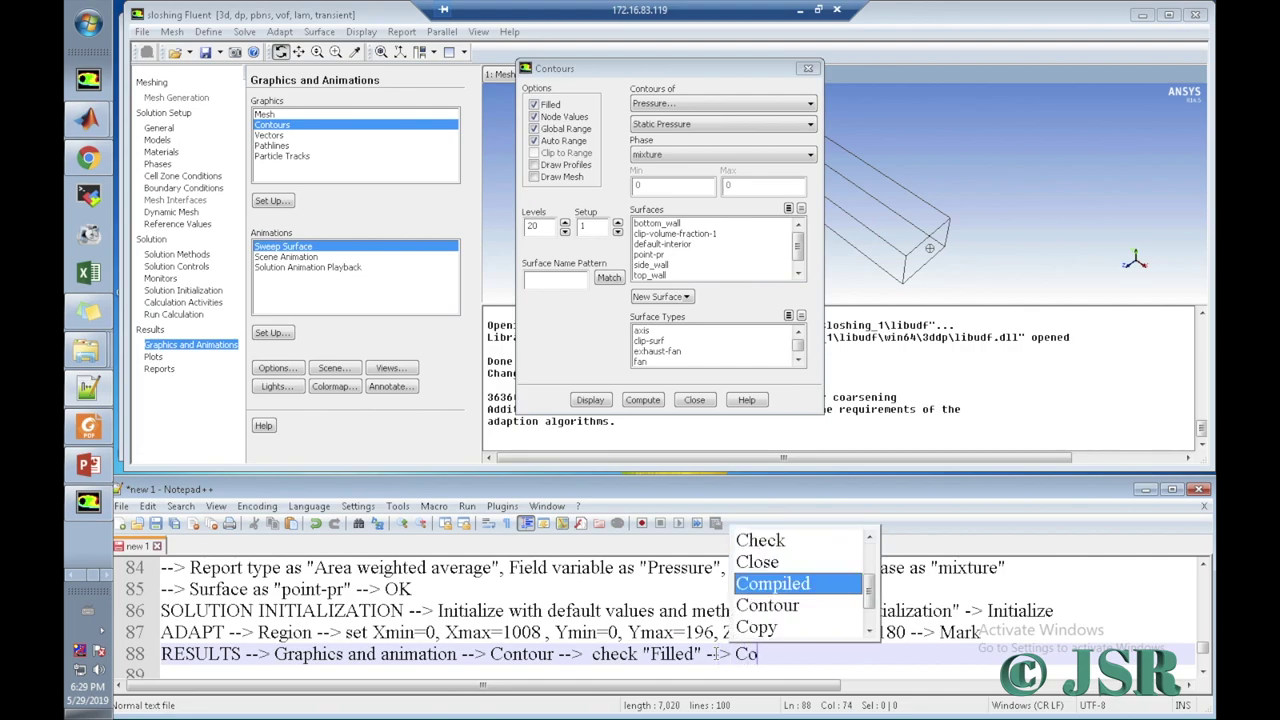
pyautogui.write('our of')
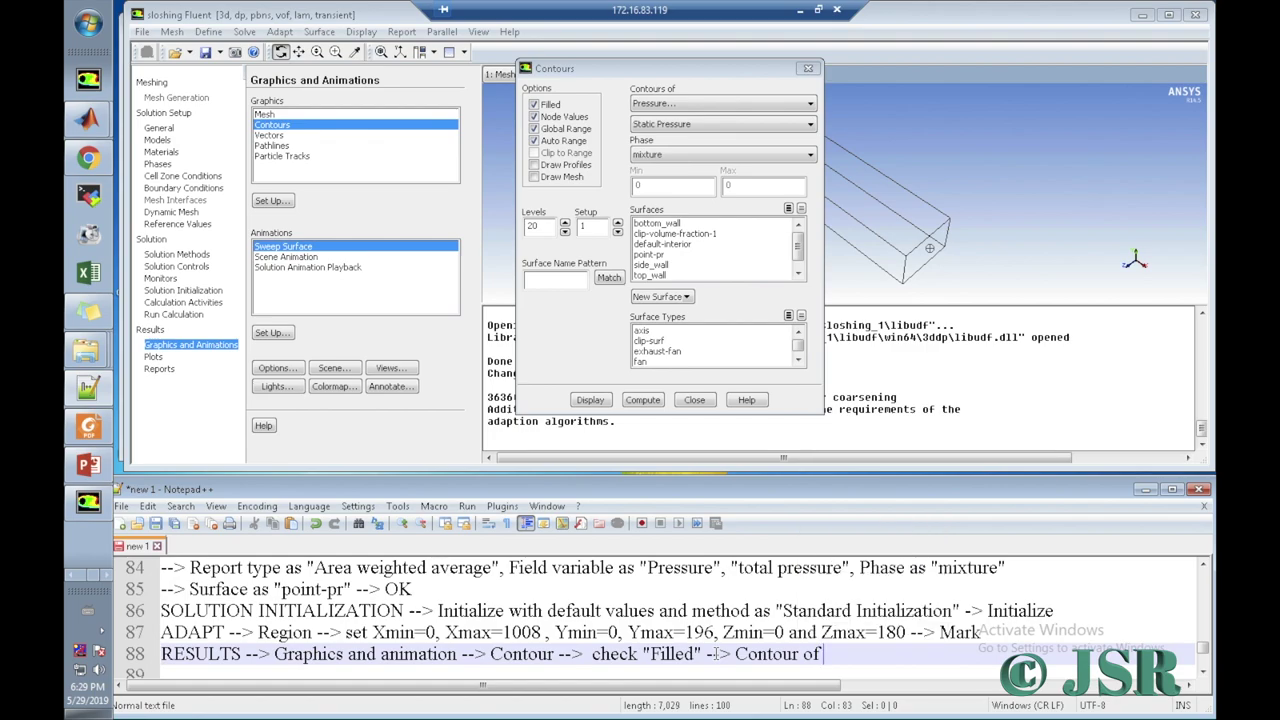
pyautogui.write('"Phase')
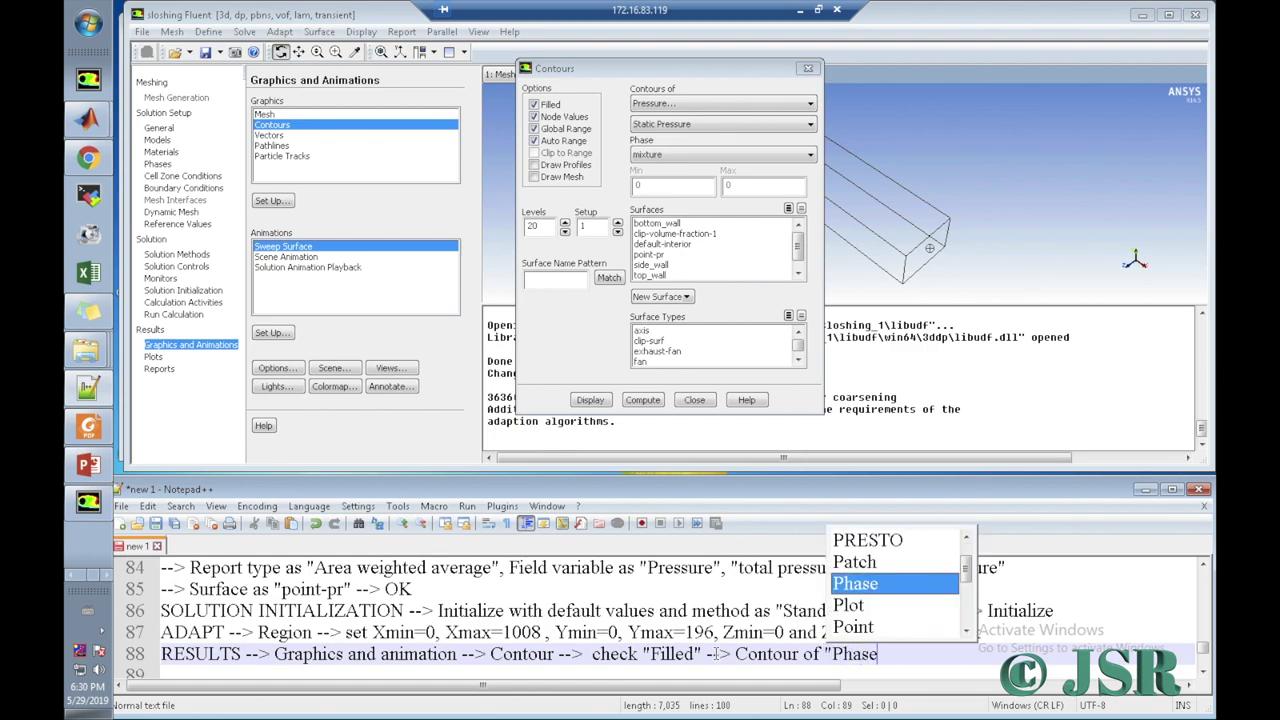
pyautogui.write('"')
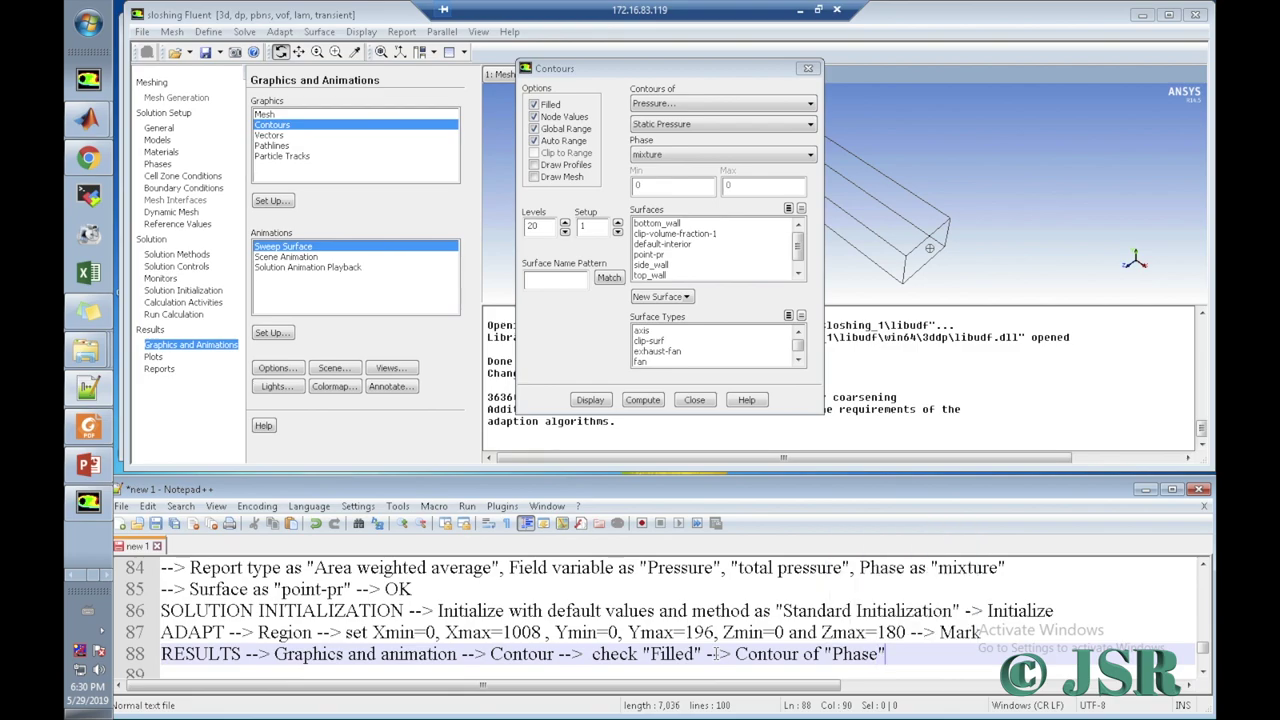
# Step: Append , "Volume fraction", Phase as "water" to line 88 of the notes
pyautogui.write(', "Vol')
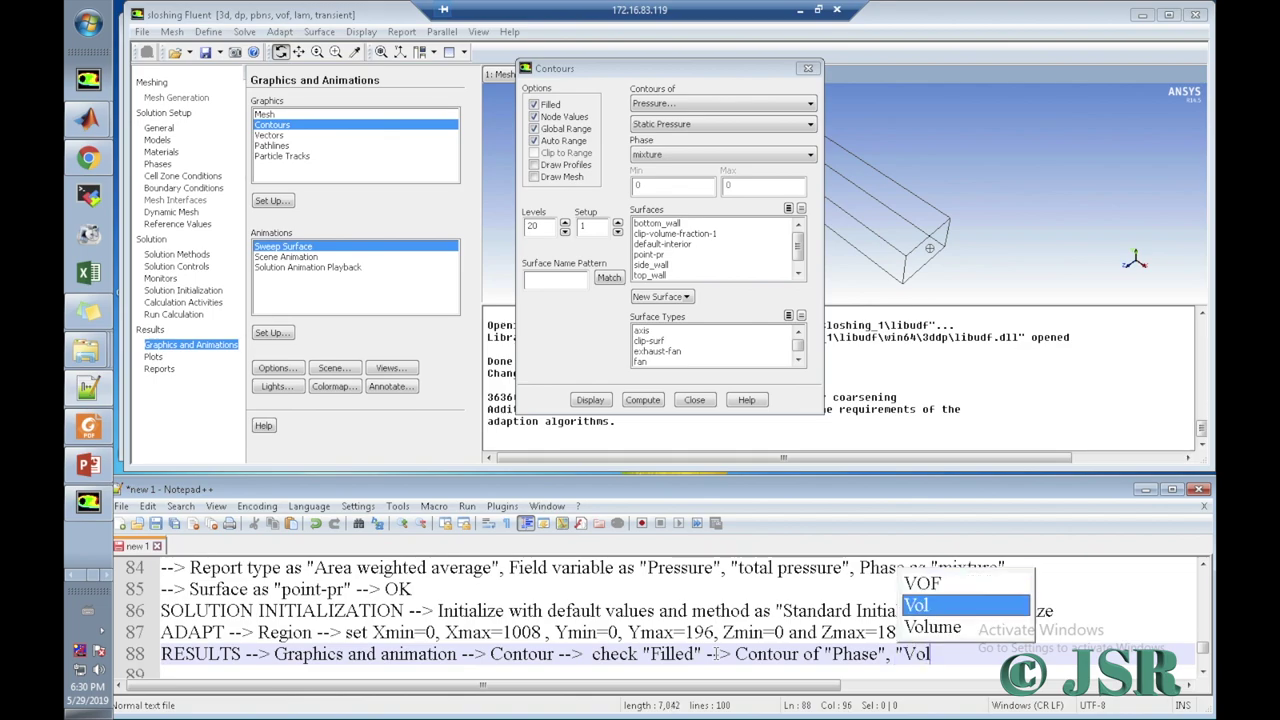
pyautogui.write('ume fraction')
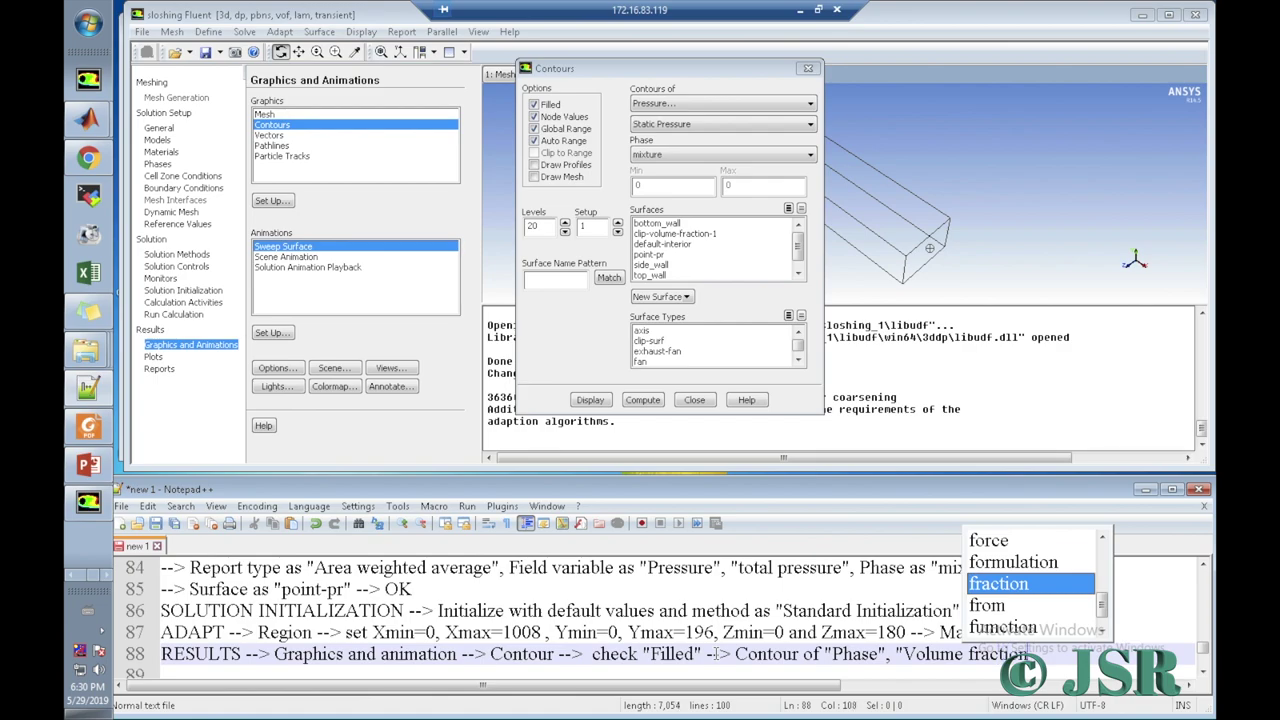
pyautogui.write('"')
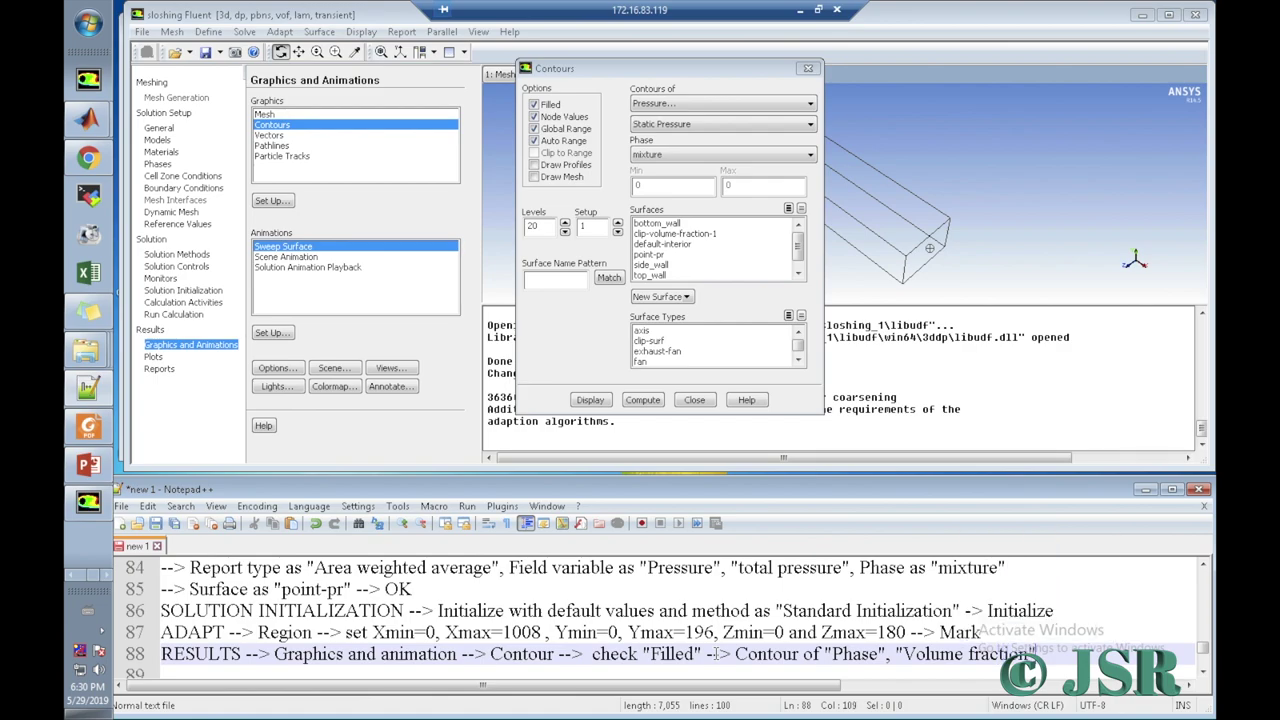
pyautogui.write(', Phase as "wa')
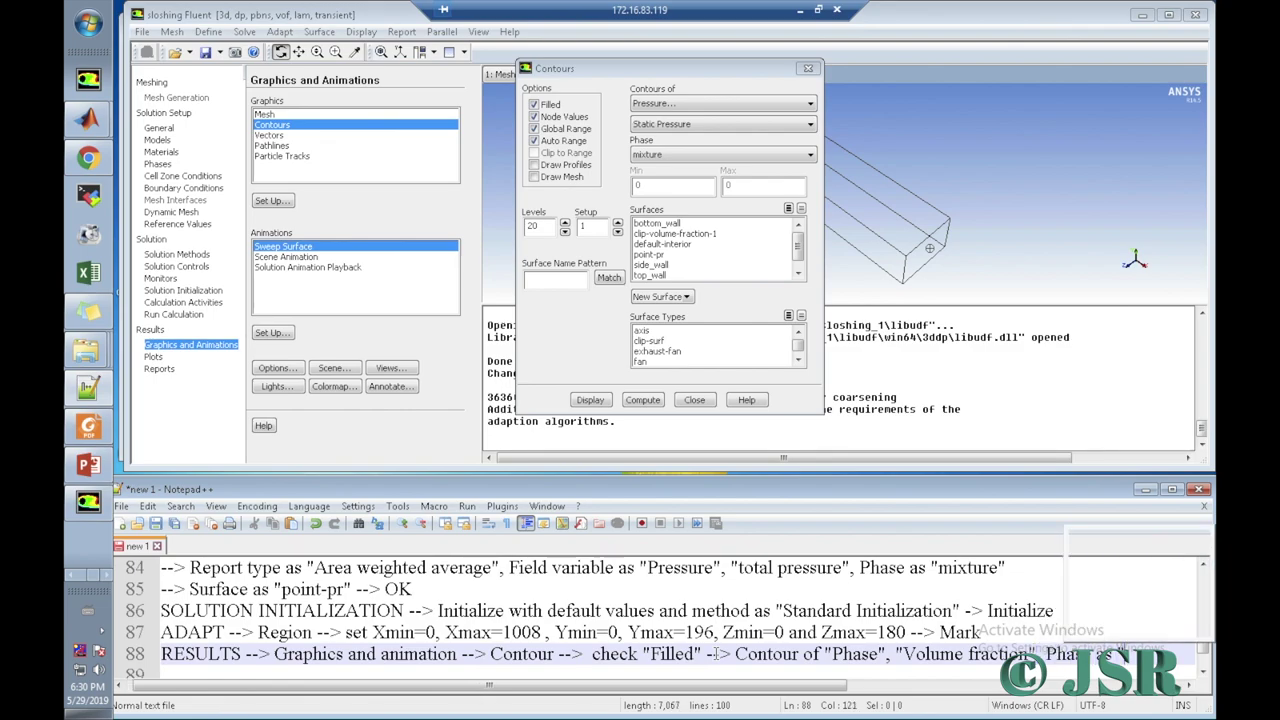
pyautogui.write('ter"')
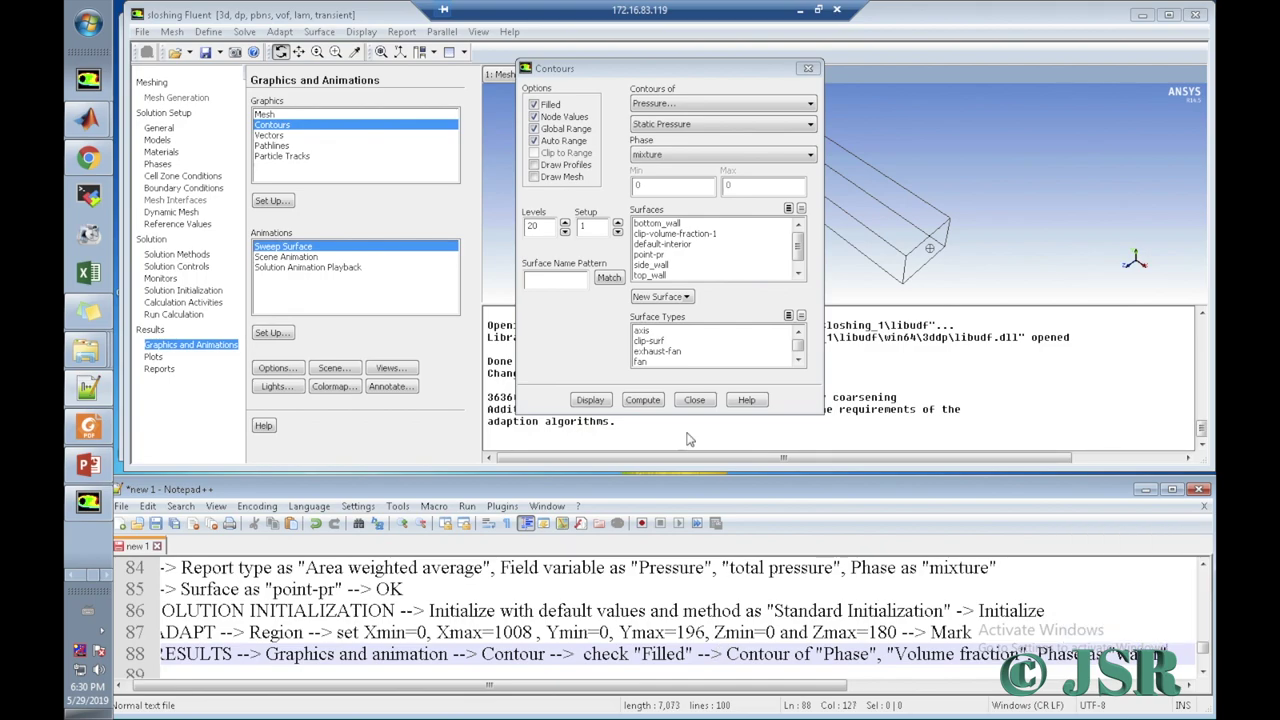
# Step: Display contours of Phases, Volume fraction for the water phase on all surfaces in Fluent, and close Contours
pyautogui.click(718, 104)
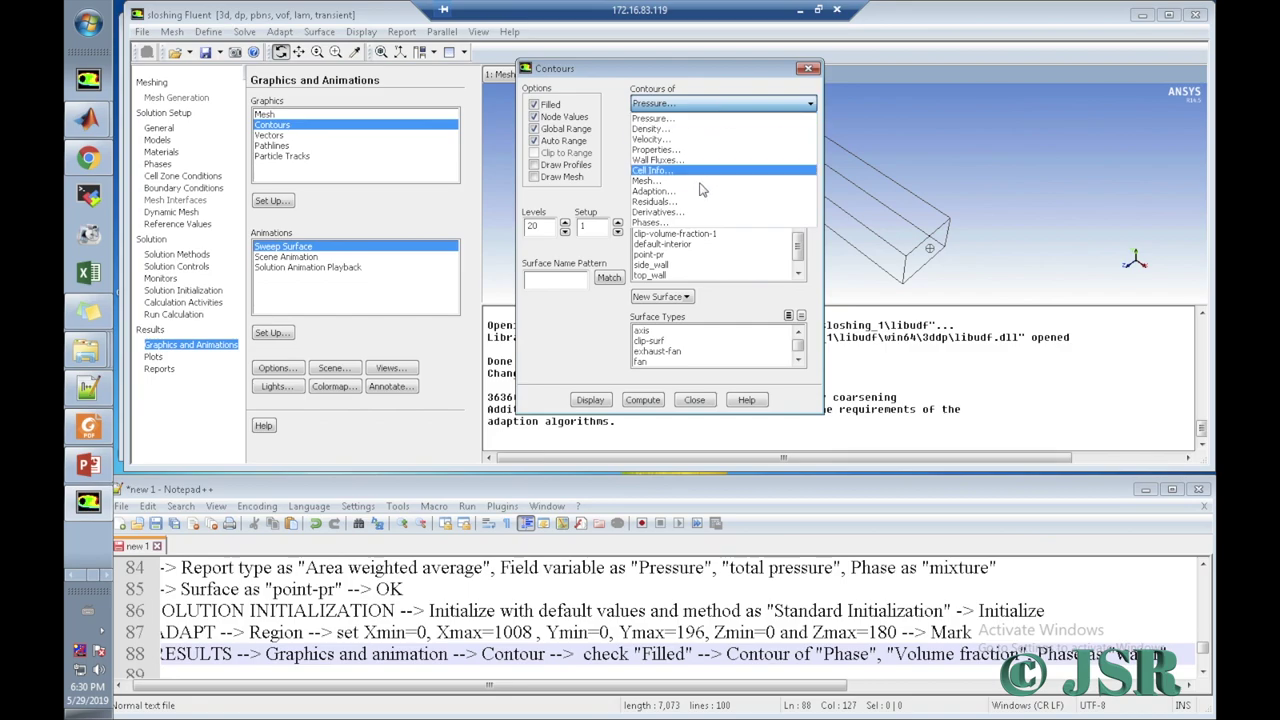
pyautogui.click(696, 222)
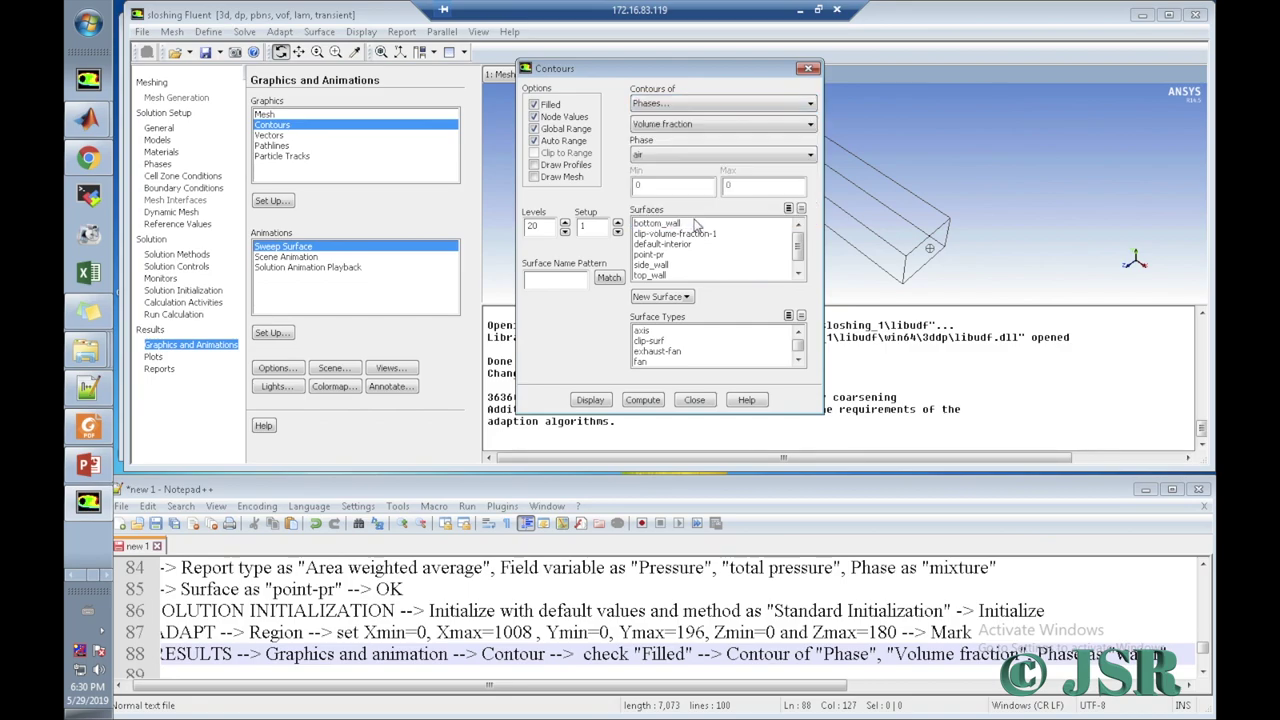
pyautogui.click(676, 156)
pyautogui.click(670, 182)
pyautogui.click(788, 209)
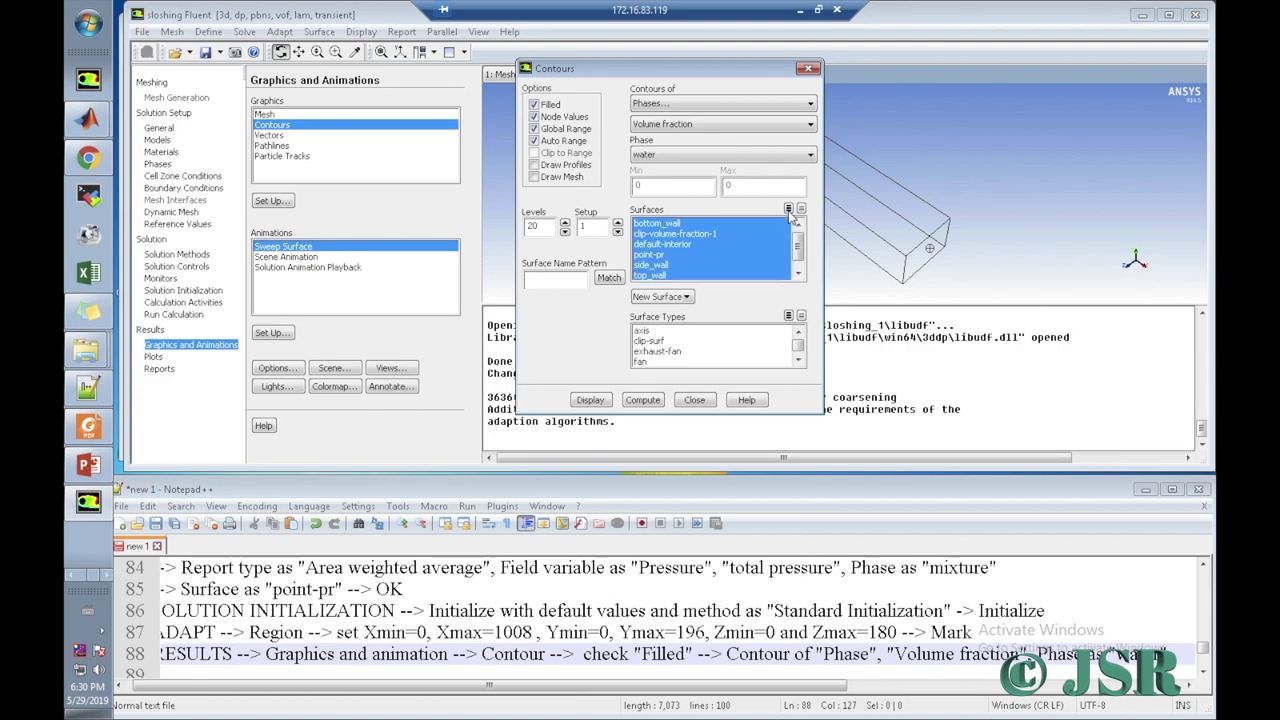
pyautogui.click(590, 399)
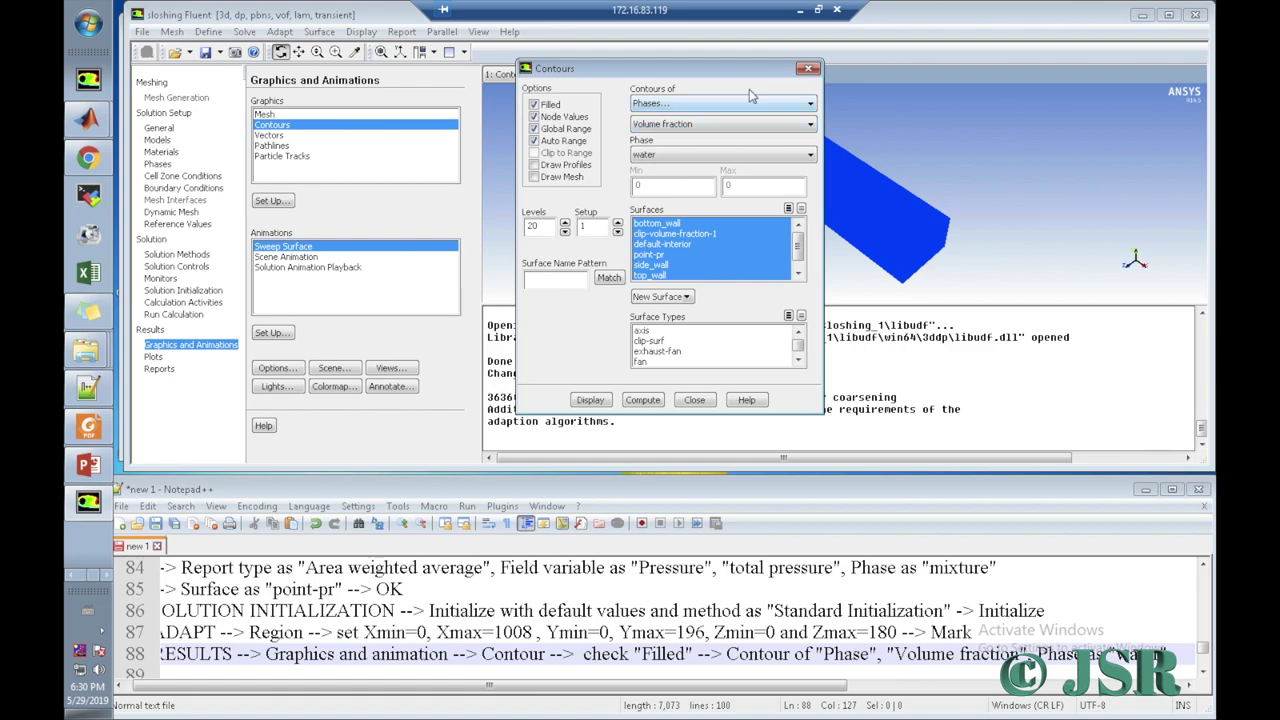
pyautogui.click(808, 68)
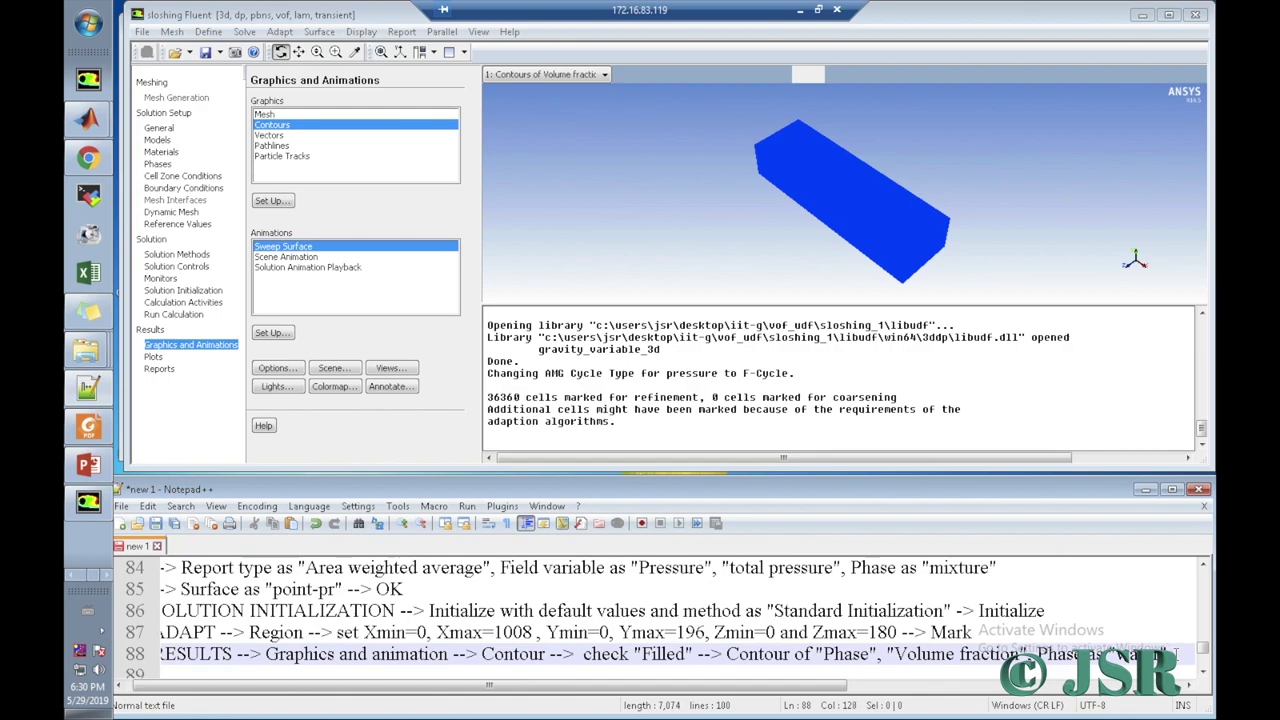
# Step: Finish line 88 of the notes with --> Display and start a new line 89
pyautogui.write('-> Di')
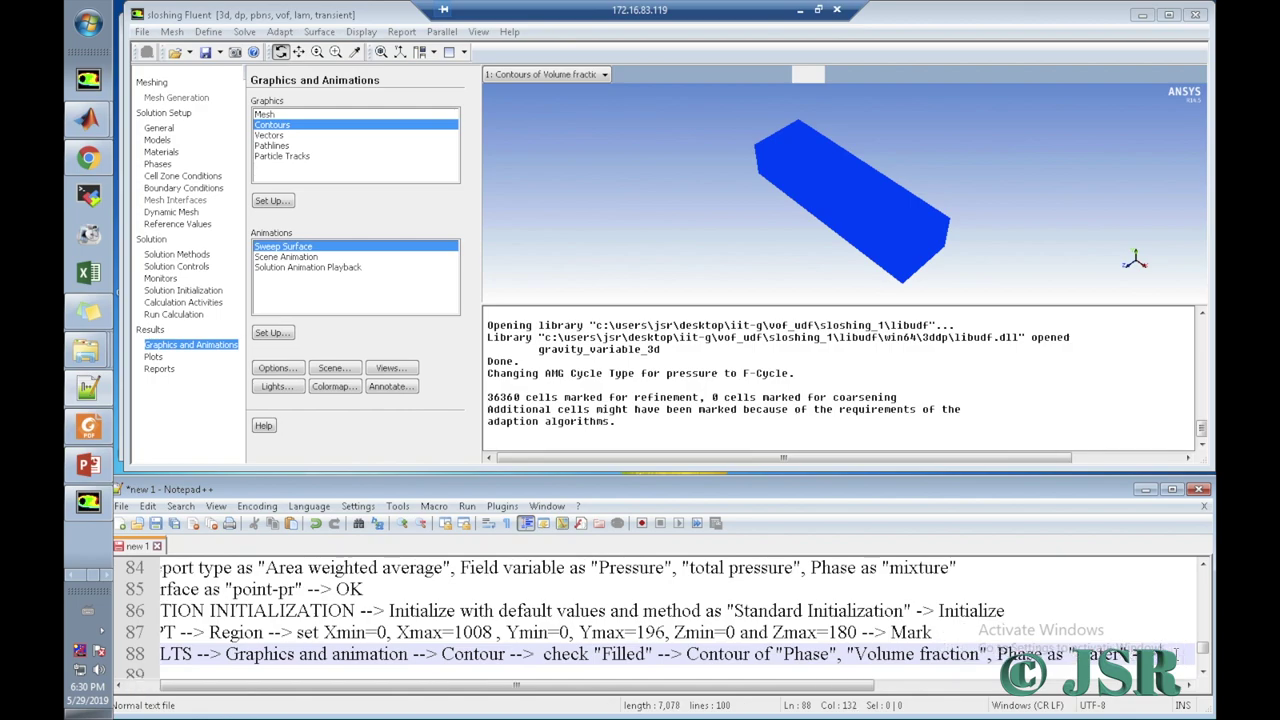
pyautogui.write('sp')
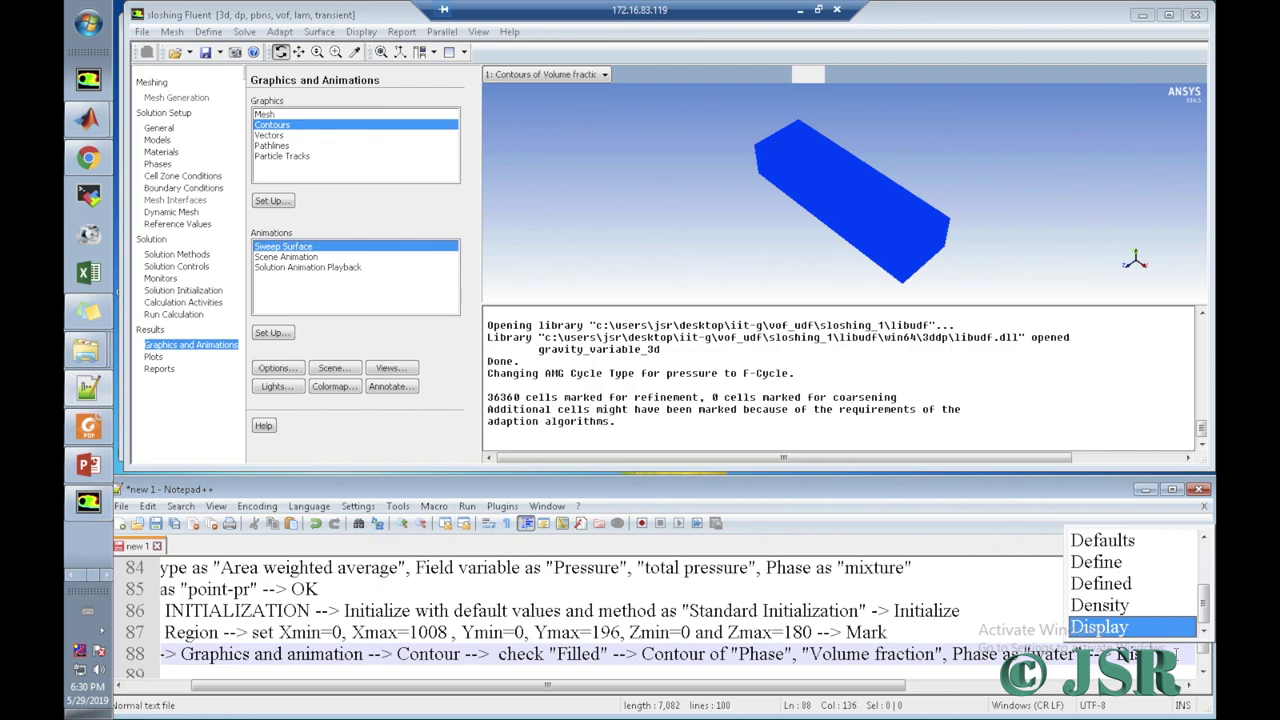
pyautogui.write('lay')
pyautogui.press('Return')
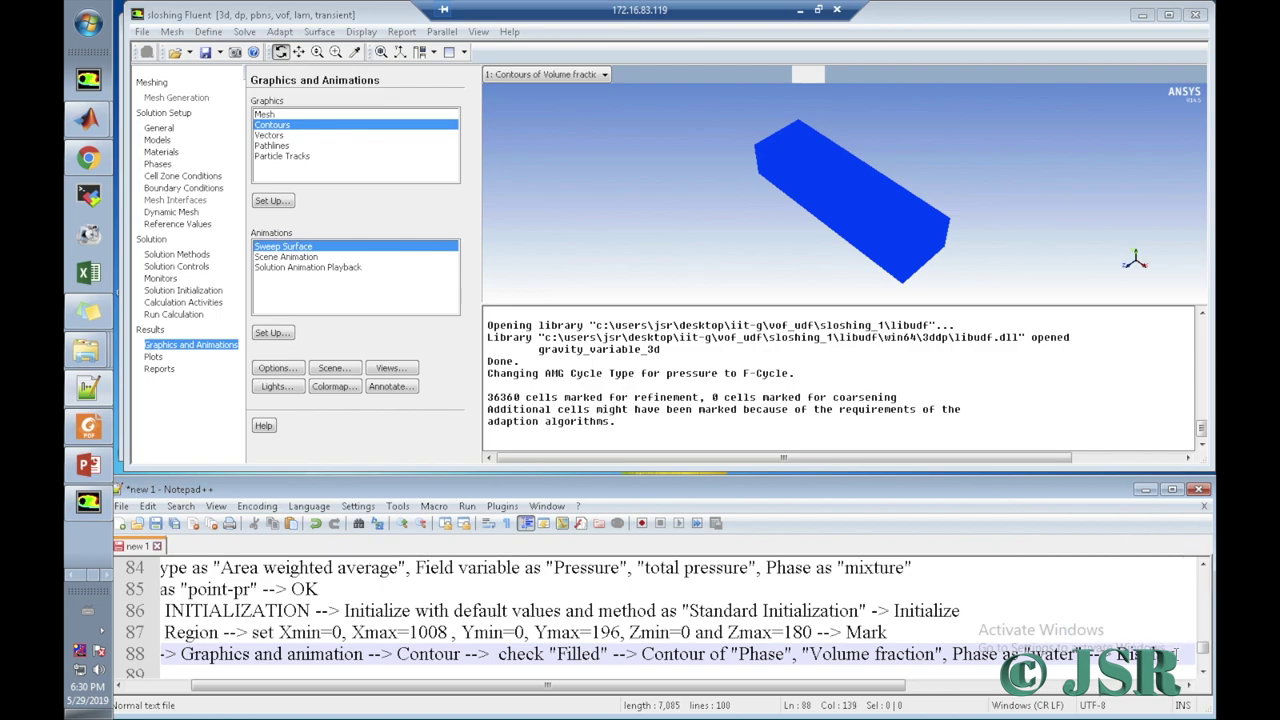
pyautogui.press('Return')
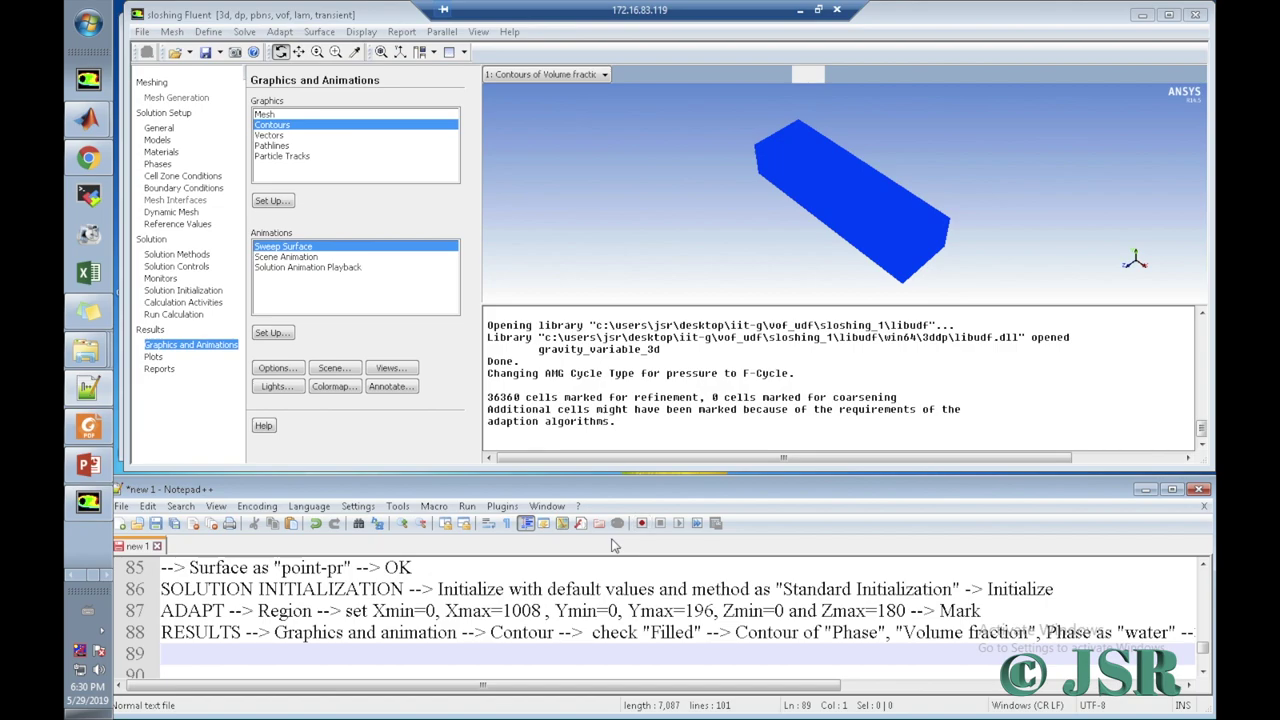
pyautogui.write('Sa')
pyautogui.press('BackSpace')
pyautogui.press('BackSpace')
# Step: Insert a blank line below line 86 of the notes and add SOLUTION INITIALIZATION --> Patch --> as a new line after the ADAPT line
pyautogui.click(1062, 589)
pyautogui.press('Return')
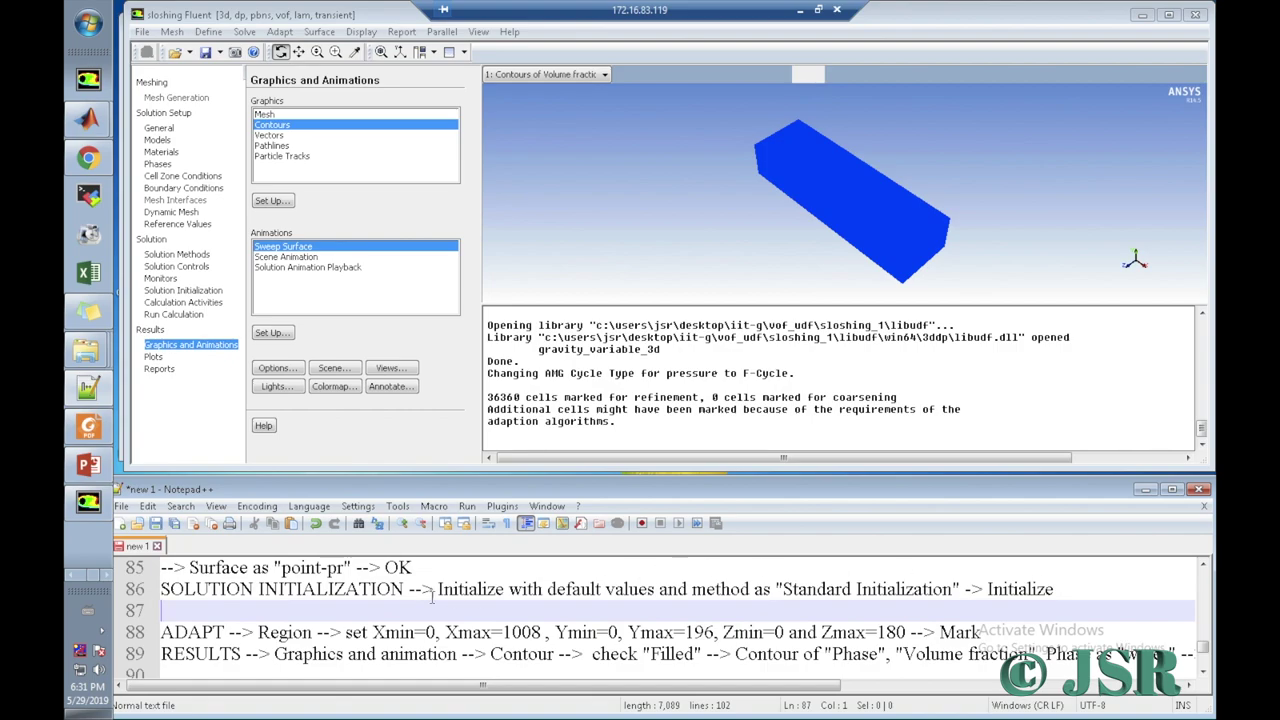
pyautogui.moveTo(434, 589); pyautogui.dragTo(164, 590)
pyautogui.hotkey('ctrl', 'c')
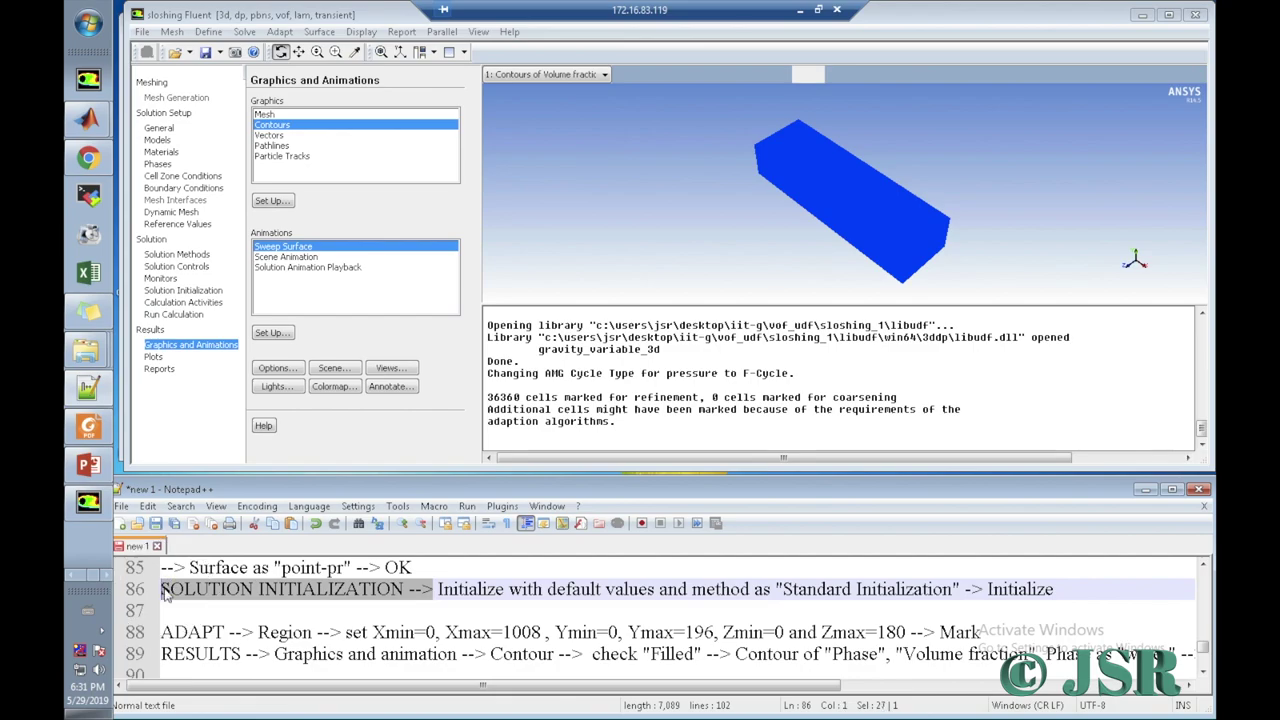
pyautogui.click(1003, 630)
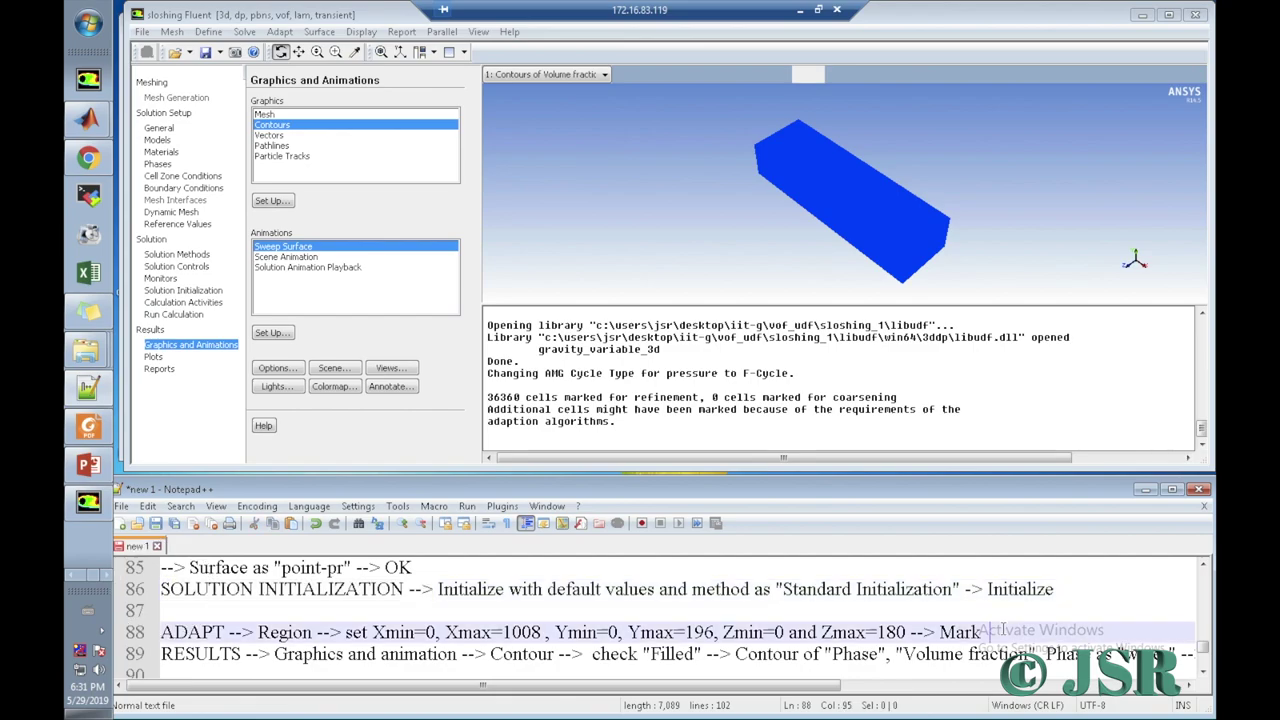
pyautogui.press('Return')
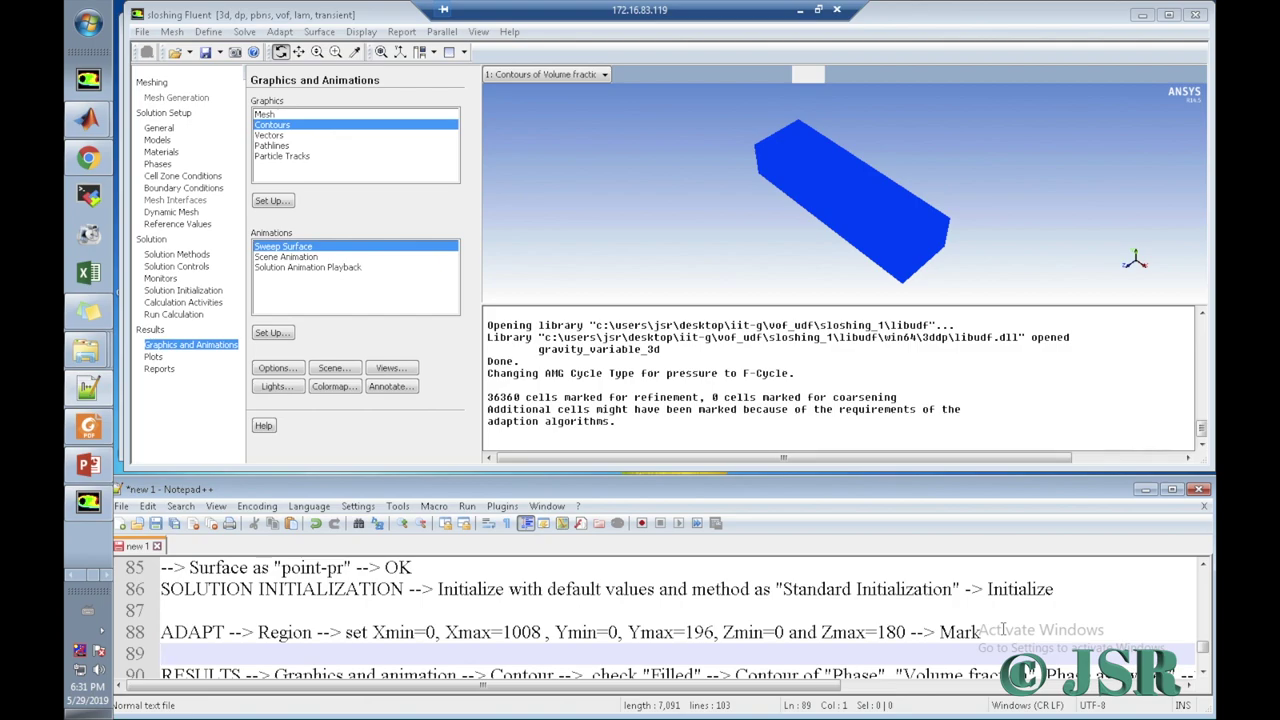
pyautogui.hotkey('ctrl', 'v')
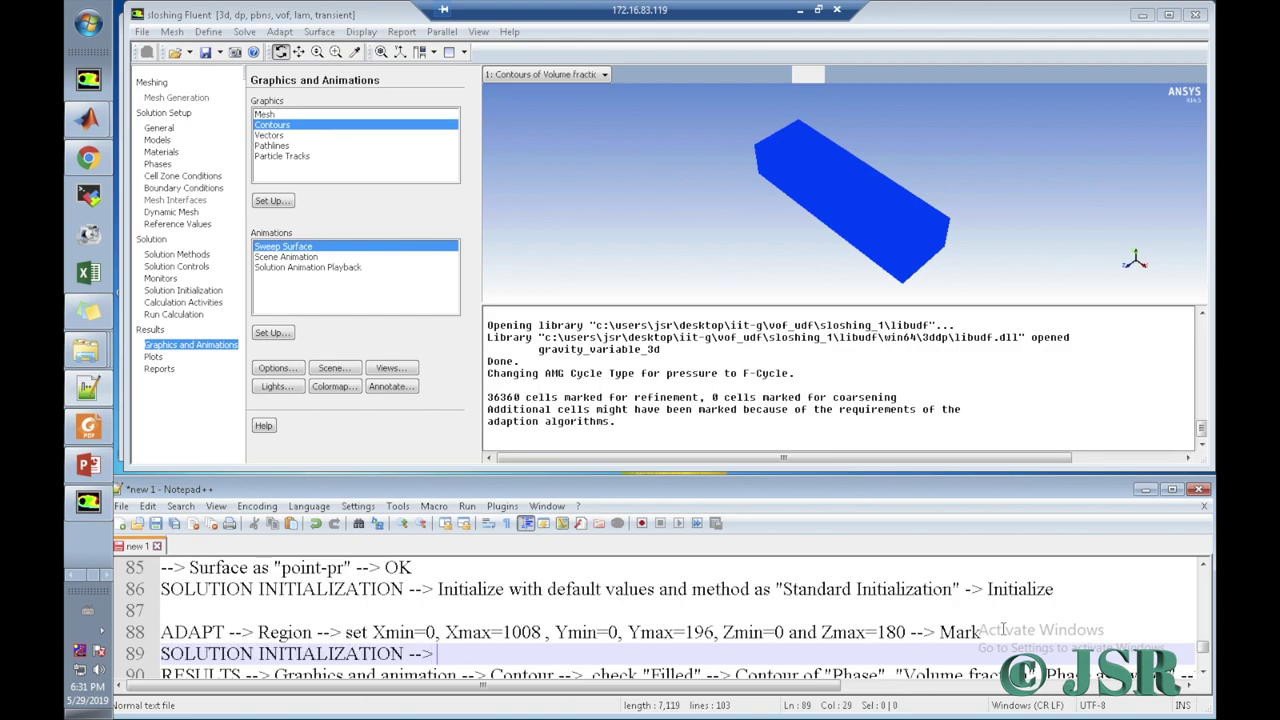
pyautogui.write('P')
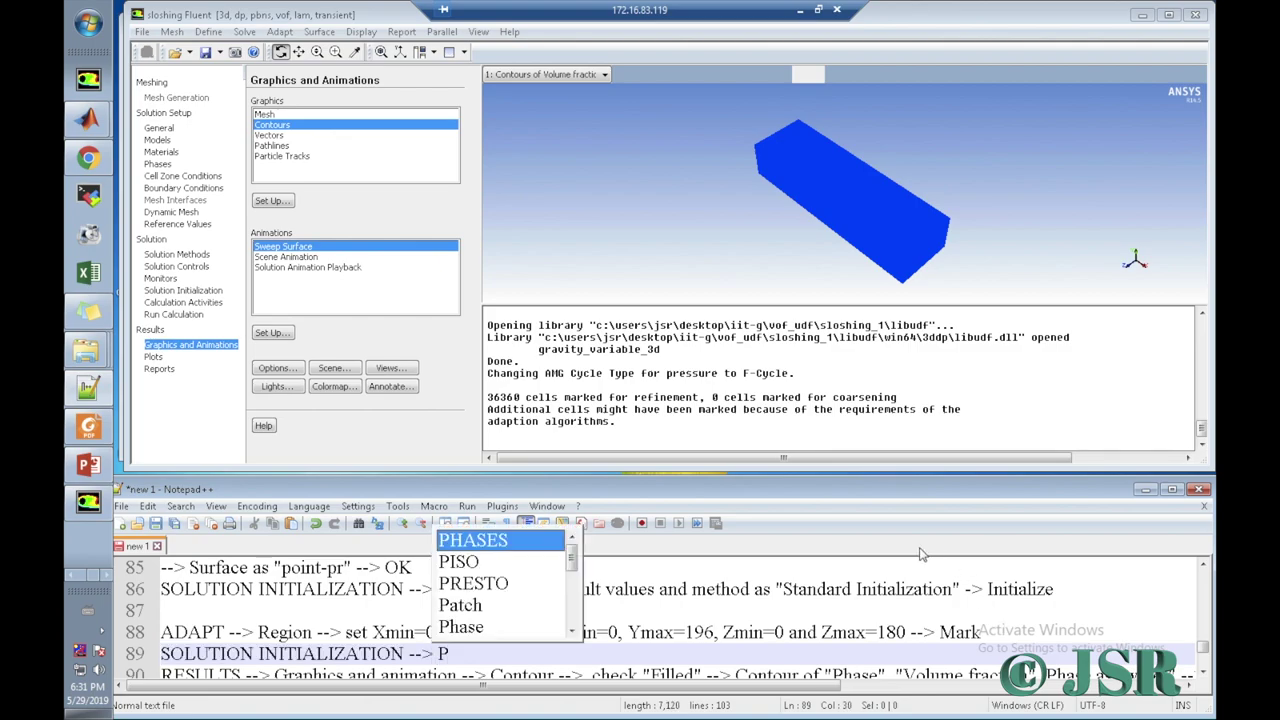
pyautogui.write('atch -->')
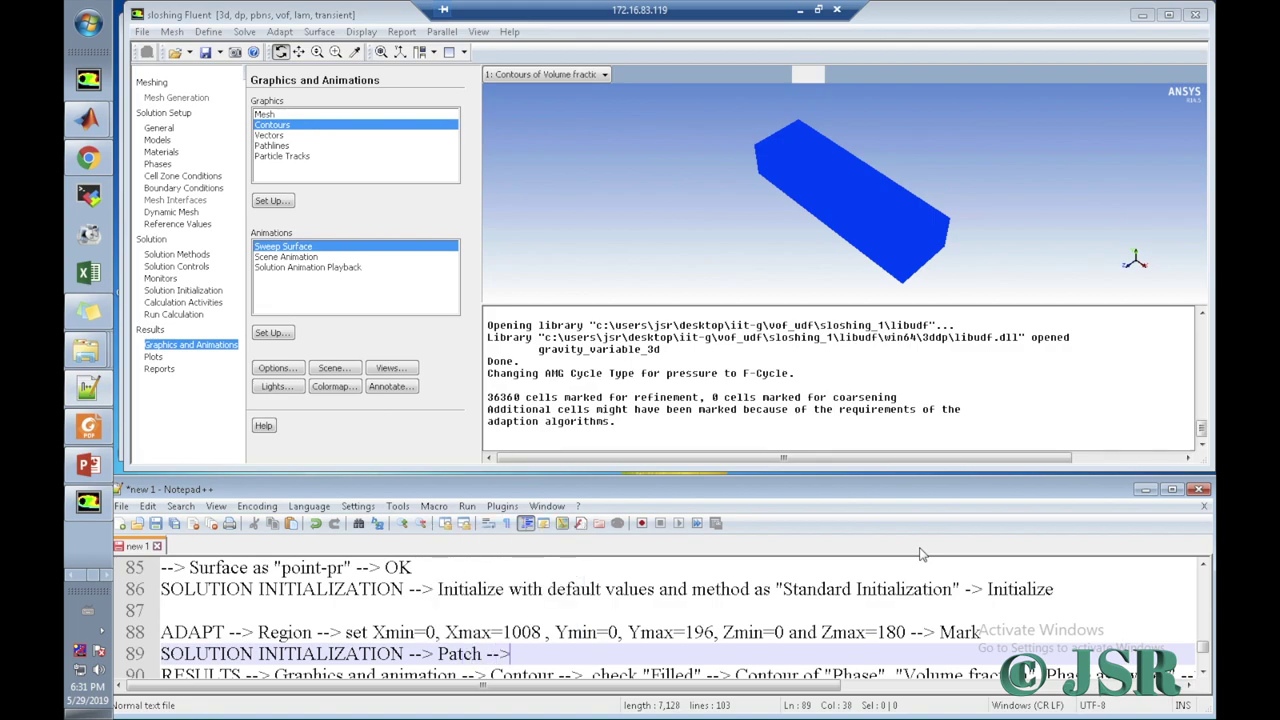
# Step: Switch to Fluent, open Patch from Solution Initialization and set its phase to water
pyautogui.click(213, 291)
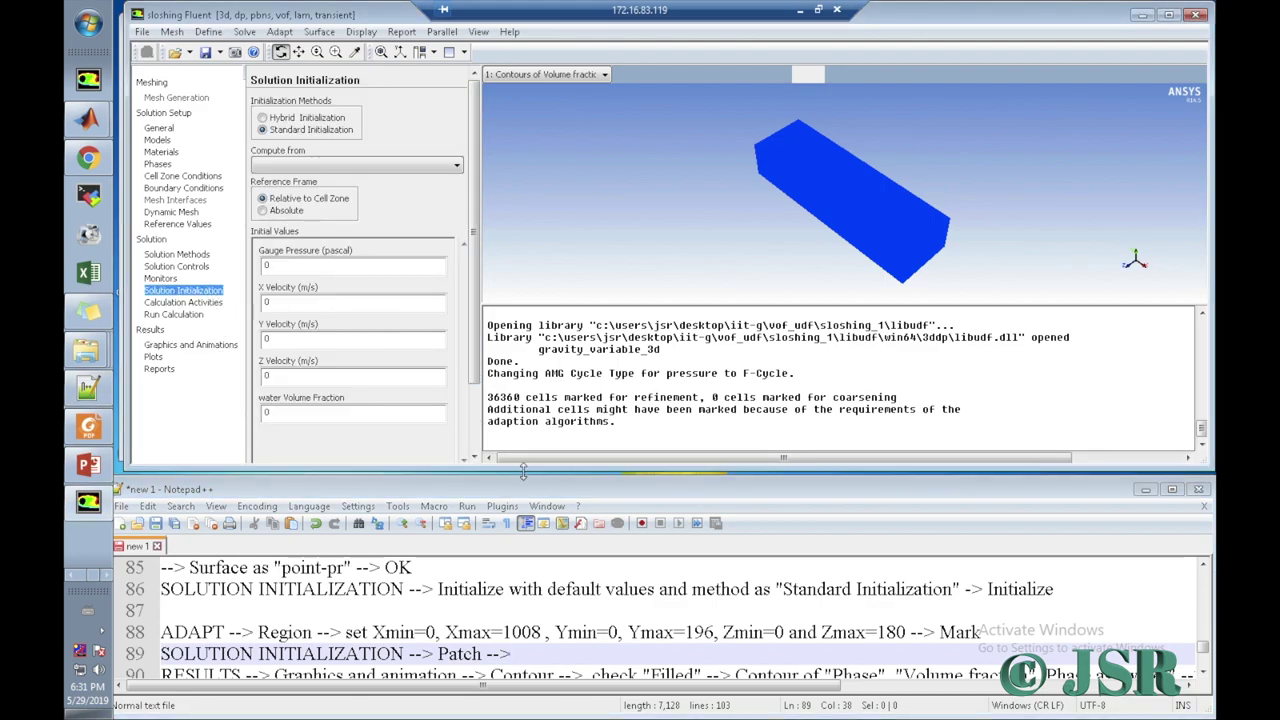
pyautogui.moveTo(523, 477); pyautogui.dragTo(523, 512)
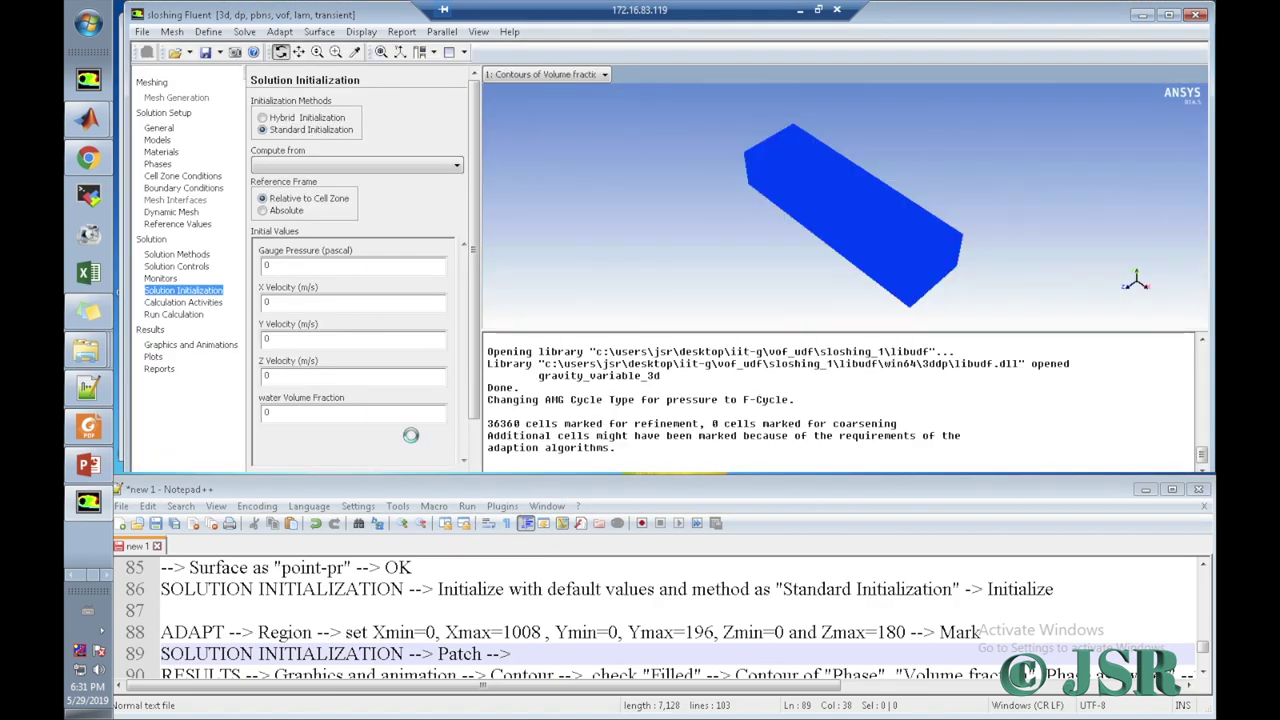
pyautogui.click(366, 483)
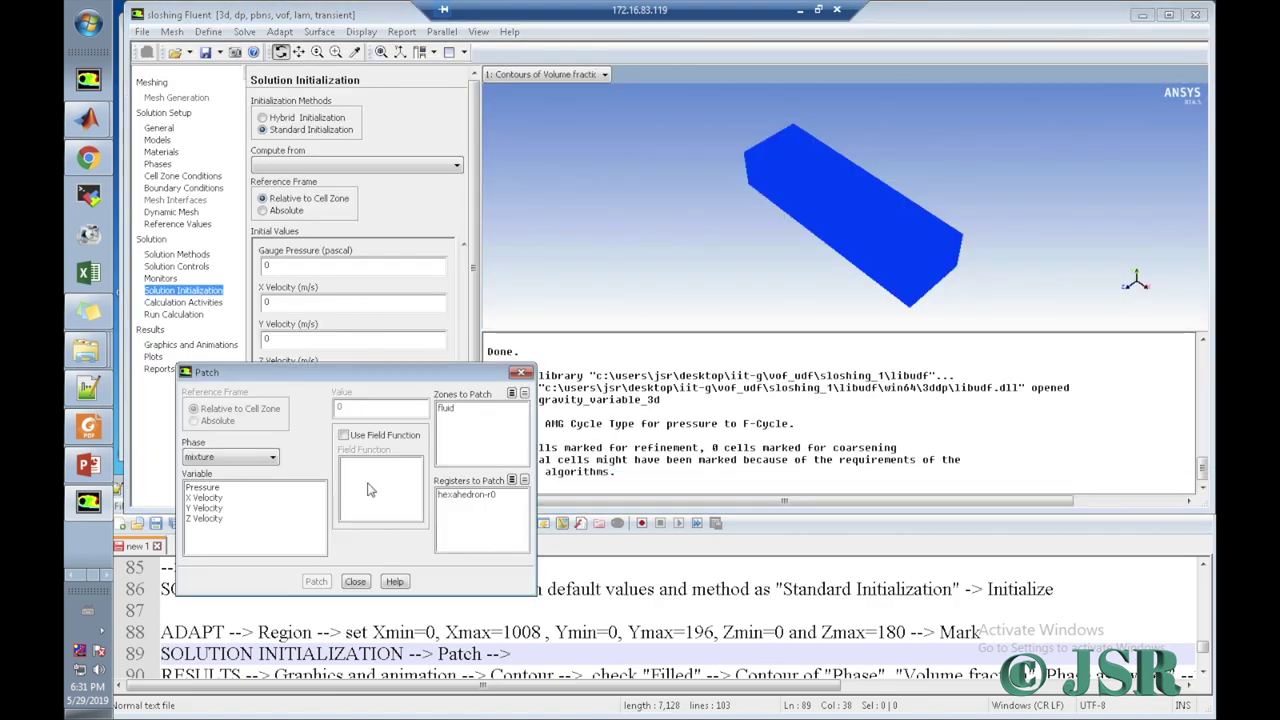
pyautogui.click(253, 459)
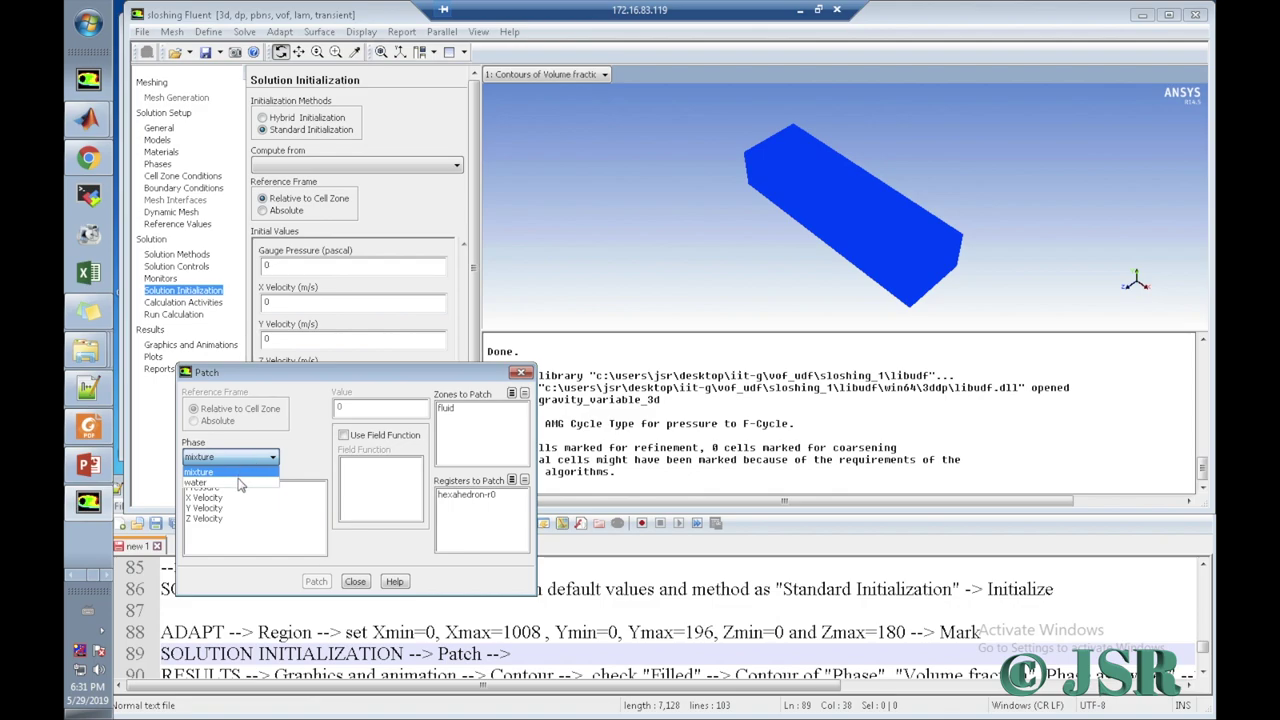
pyautogui.click(242, 483)
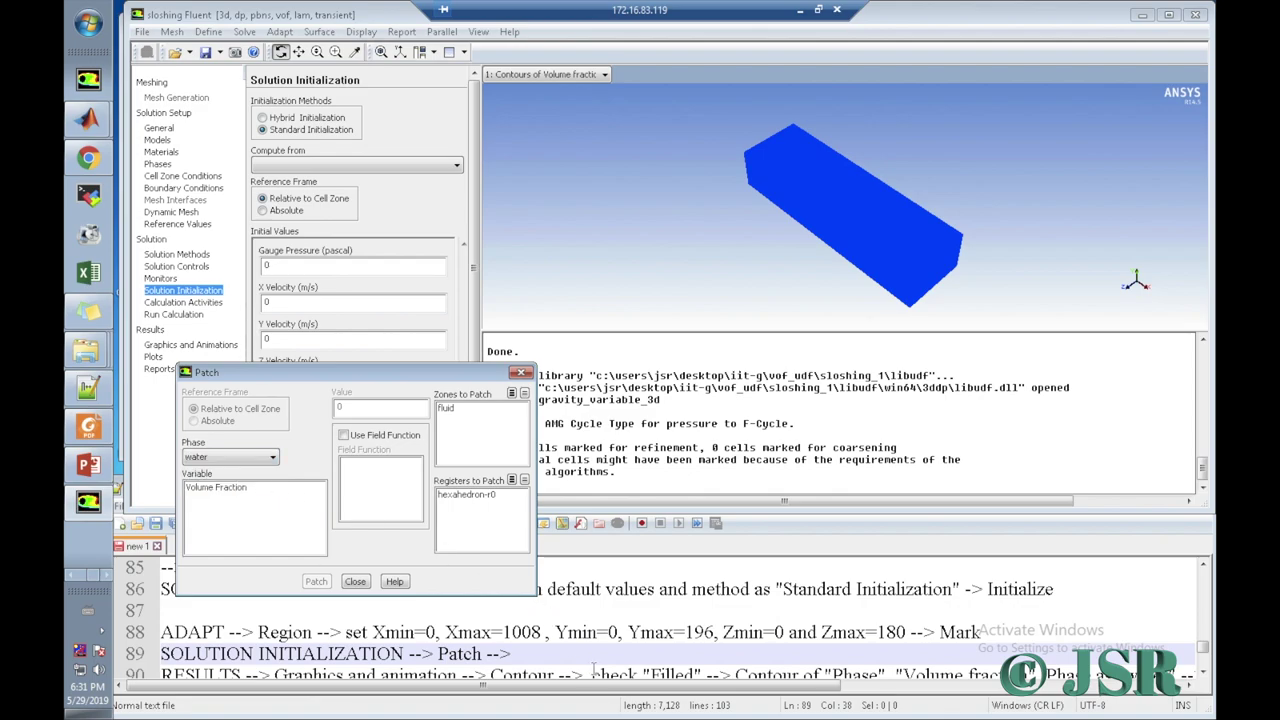
# Step: Arrange the Notepad++ window and Patch dialog so both are readable, and append Phase as "water" to line 89 of the notes
pyautogui.moveTo(1204, 652)
pyautogui.mouseDown()
pyautogui.moveTo(1205, 665)
pyautogui.moveTo(1205, 652)
pyautogui.mouseUp()
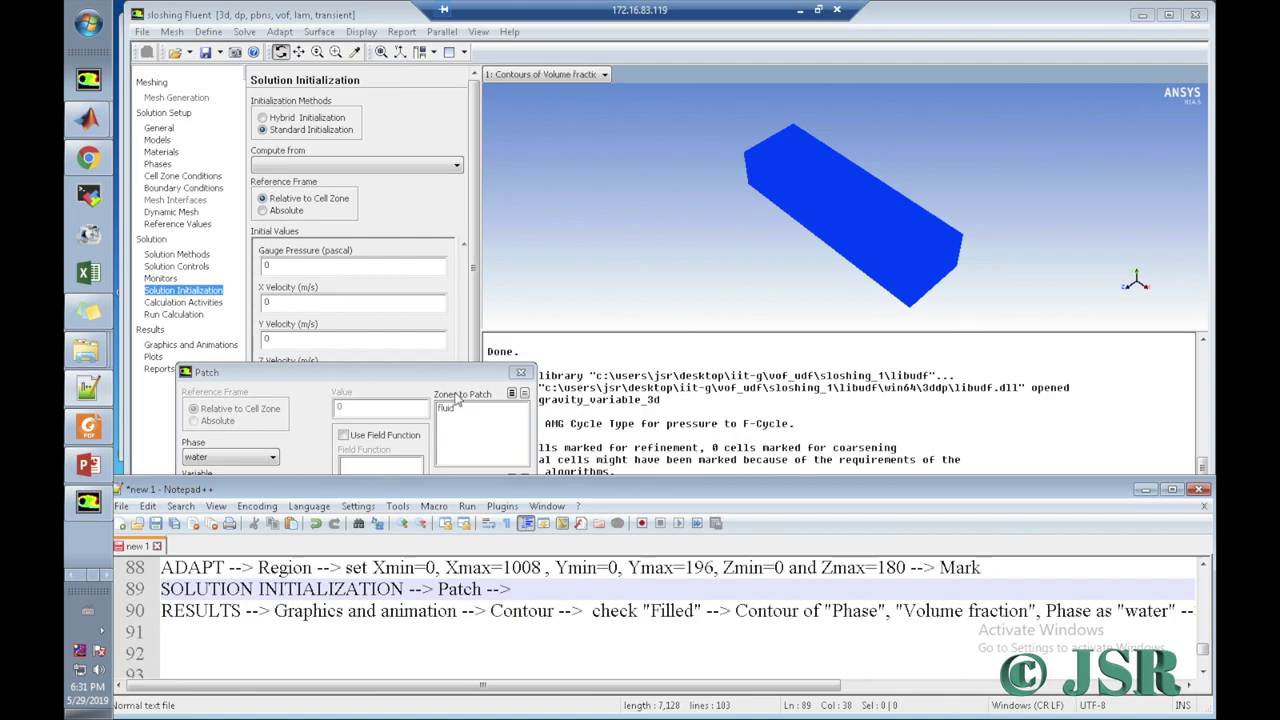
pyautogui.moveTo(480, 478); pyautogui.dragTo(480, 527)
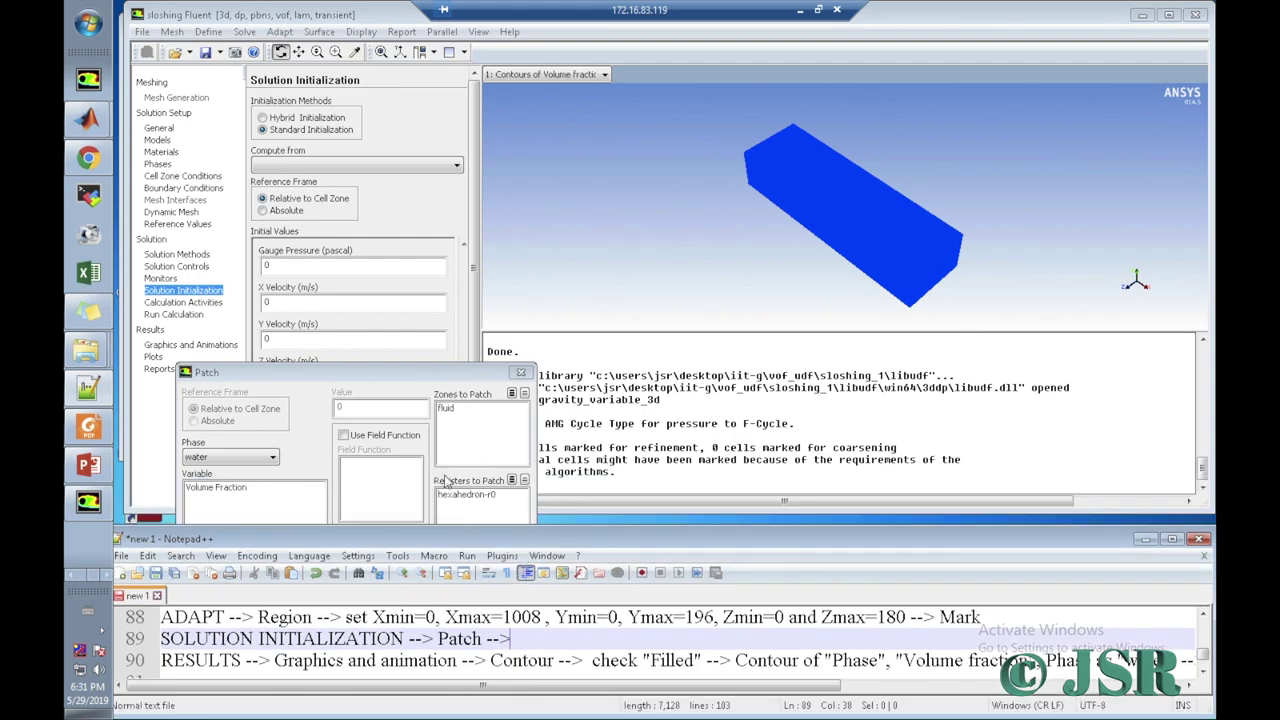
pyautogui.moveTo(424, 368); pyautogui.dragTo(415, 297)
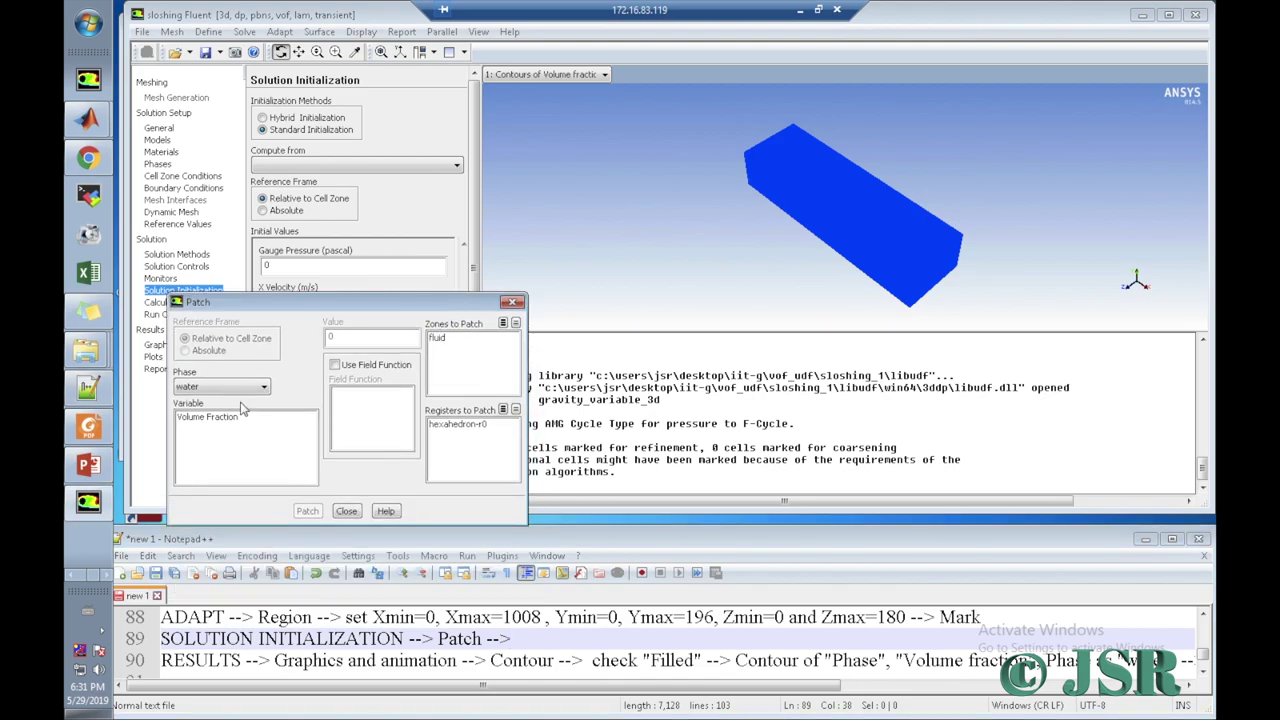
pyautogui.click(519, 642)
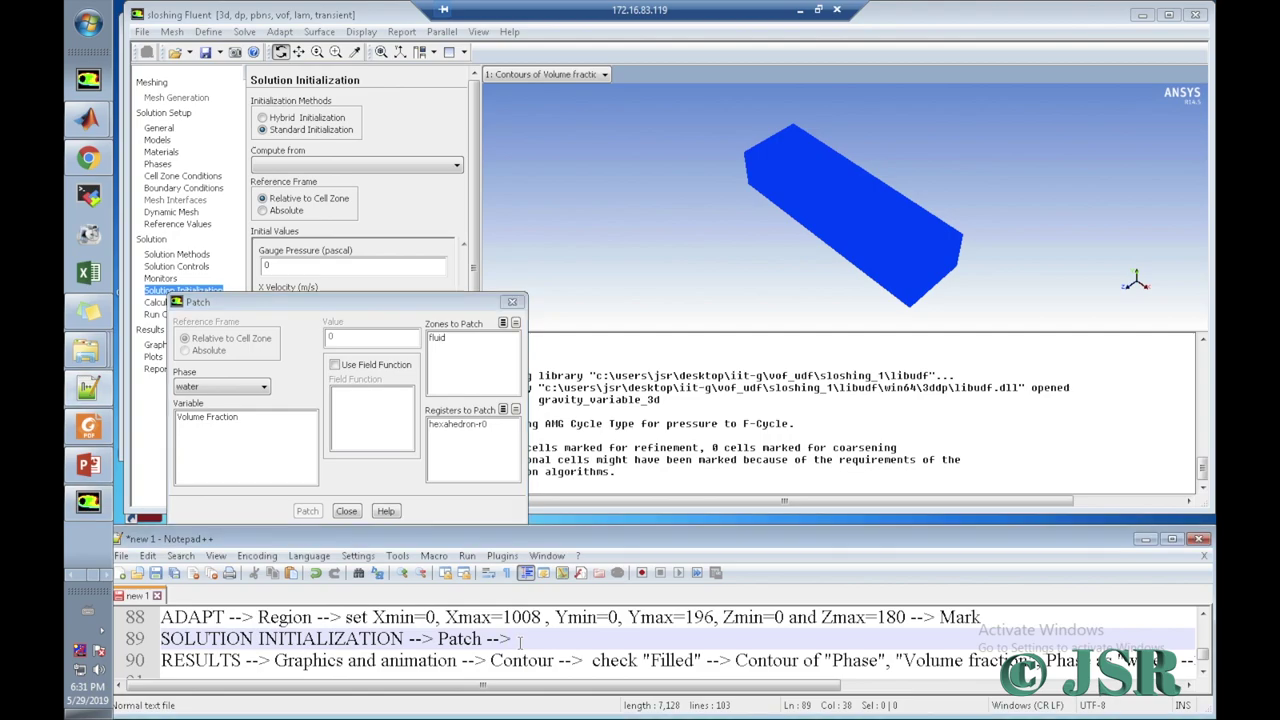
pyautogui.write('Ph')
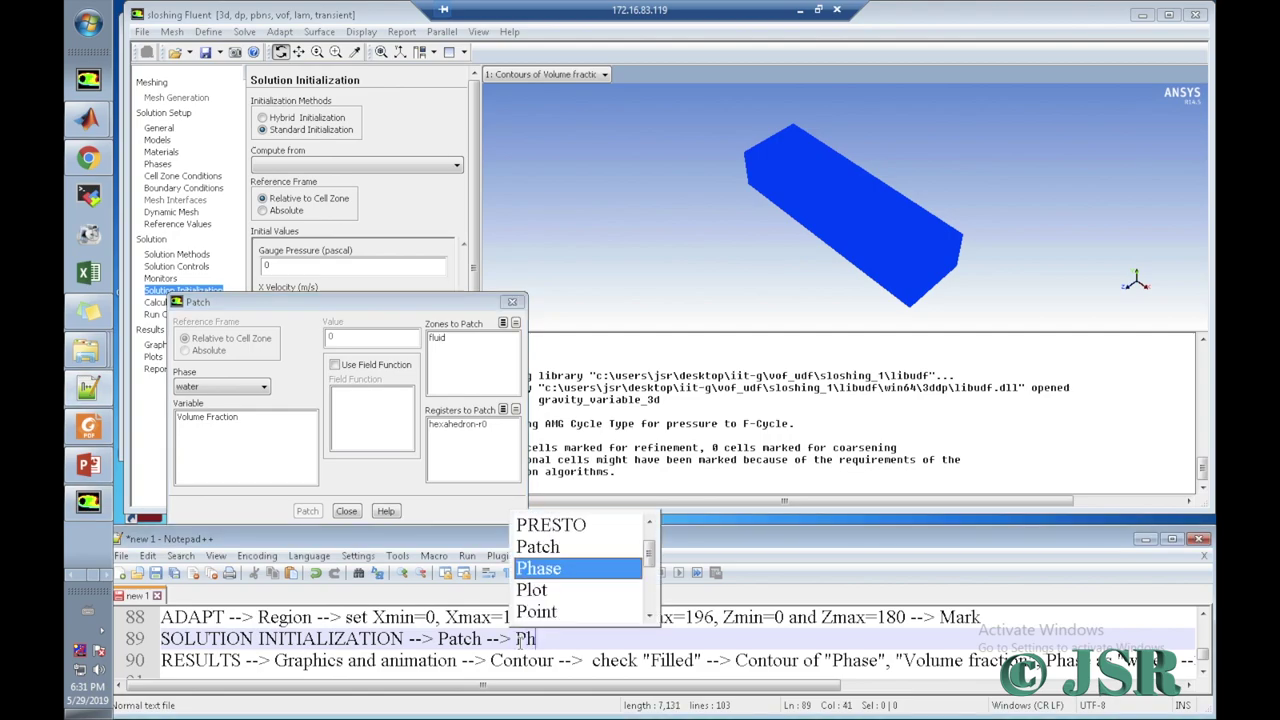
pyautogui.write('ase as "water')
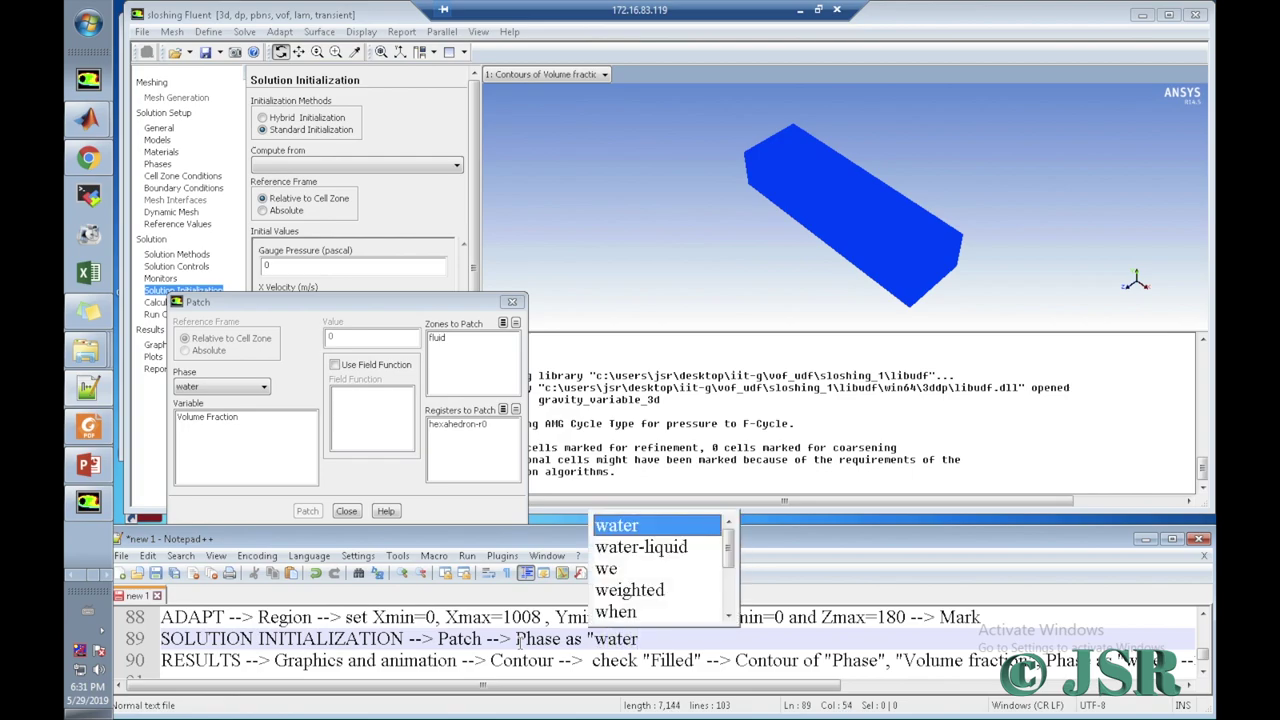
pyautogui.write('"')
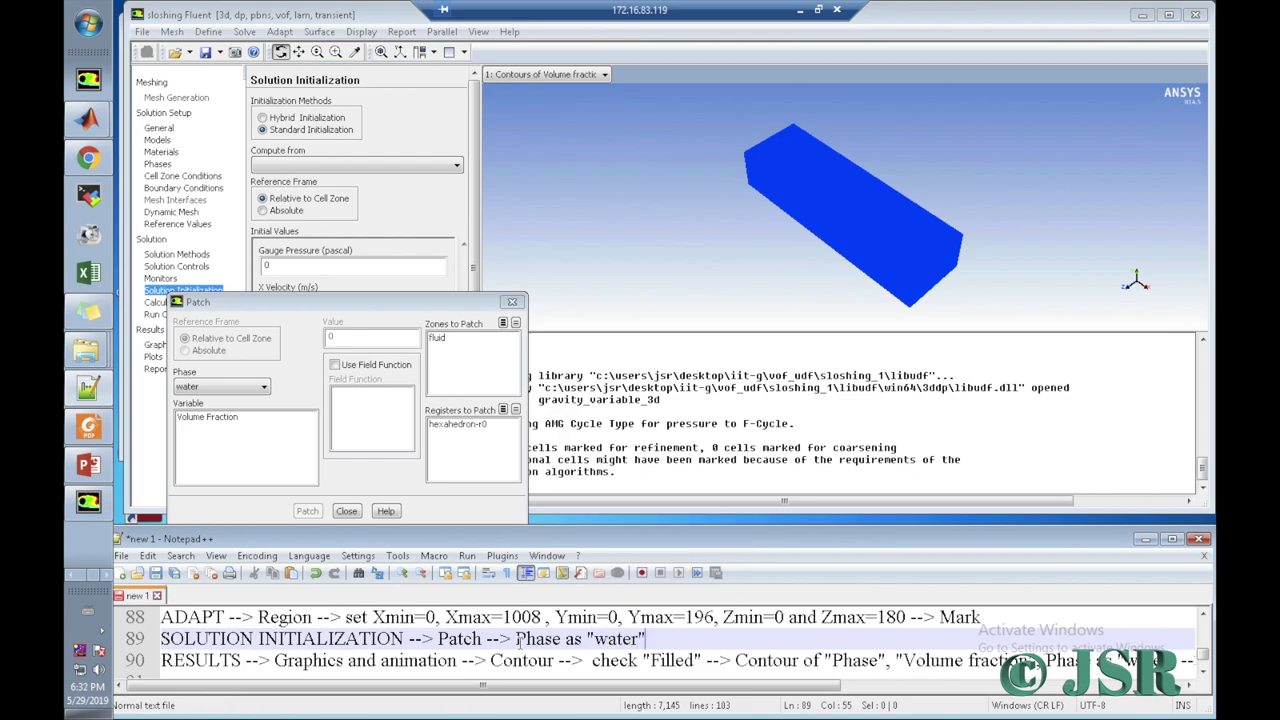
# Step: Select Volume Fraction as the patch variable in Fluent and append --> Variable as "volume fraction" --> Value =1 to line 89 of the notes
pyautogui.click(229, 416)
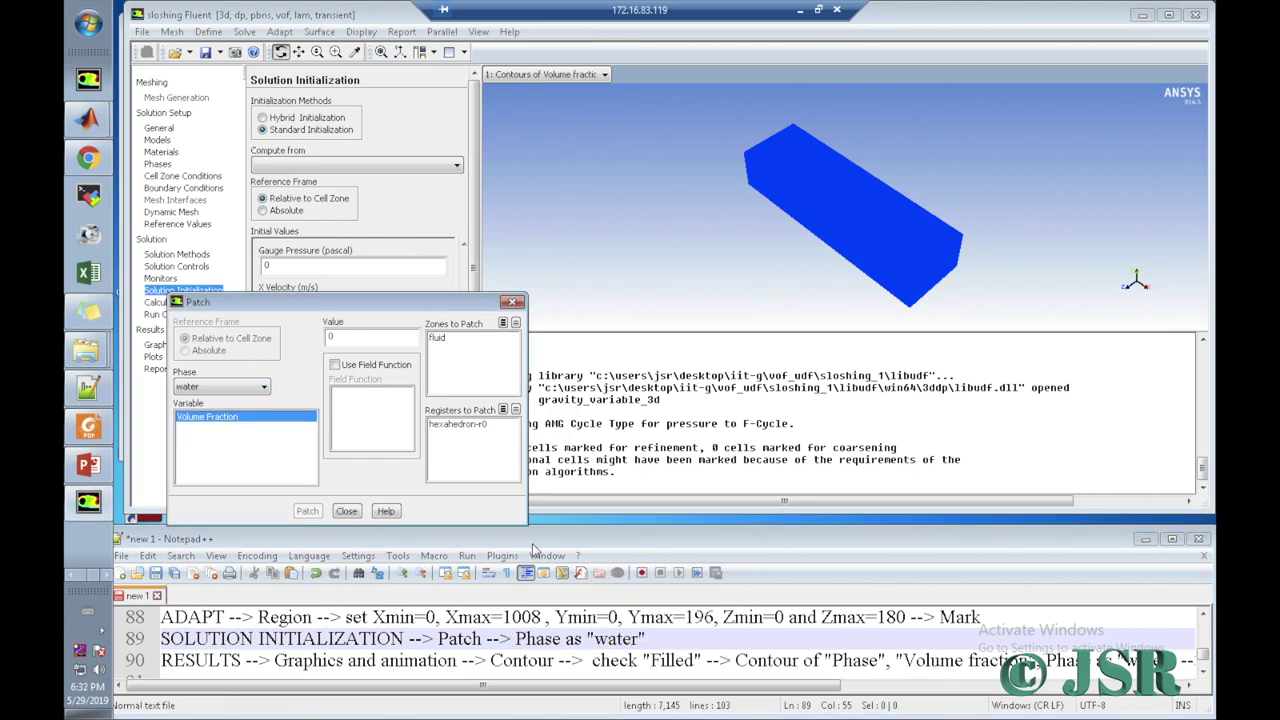
pyautogui.click(657, 638)
pyautogui.write('--> ')
pyautogui.write('Variav')
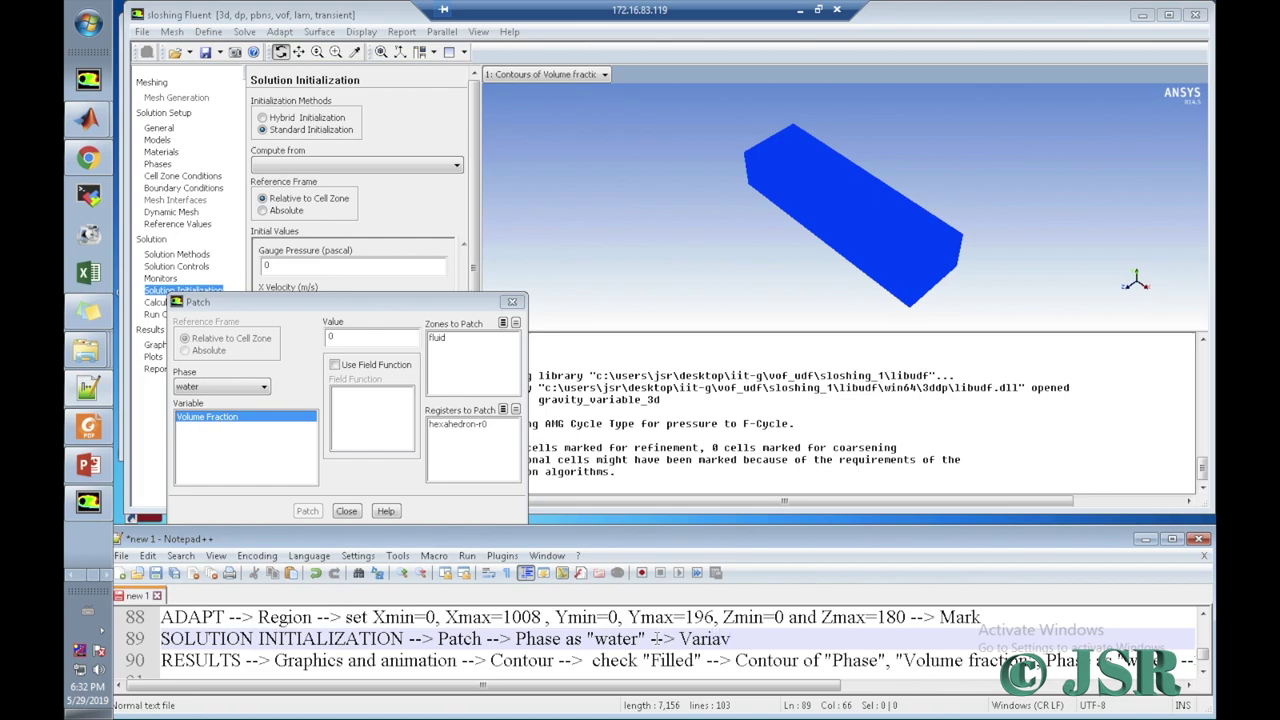
pyautogui.press('BackSpace')
pyautogui.write('ble as')
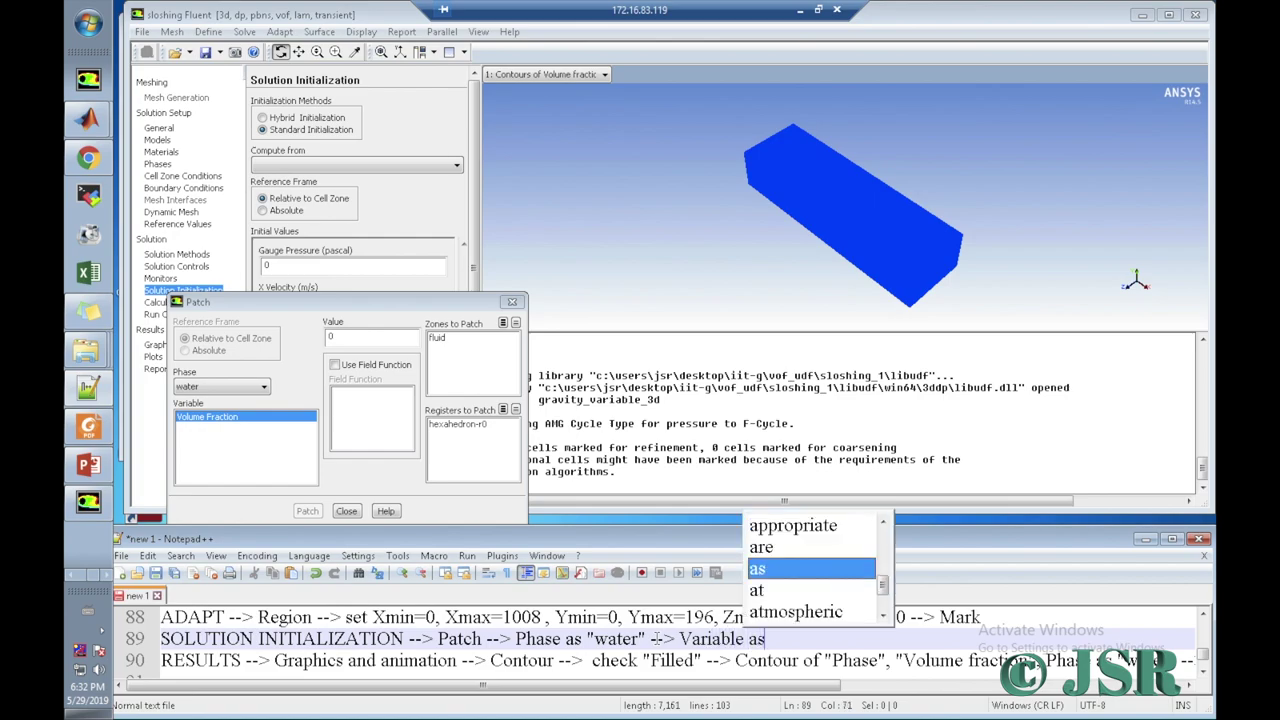
pyautogui.write(' "')
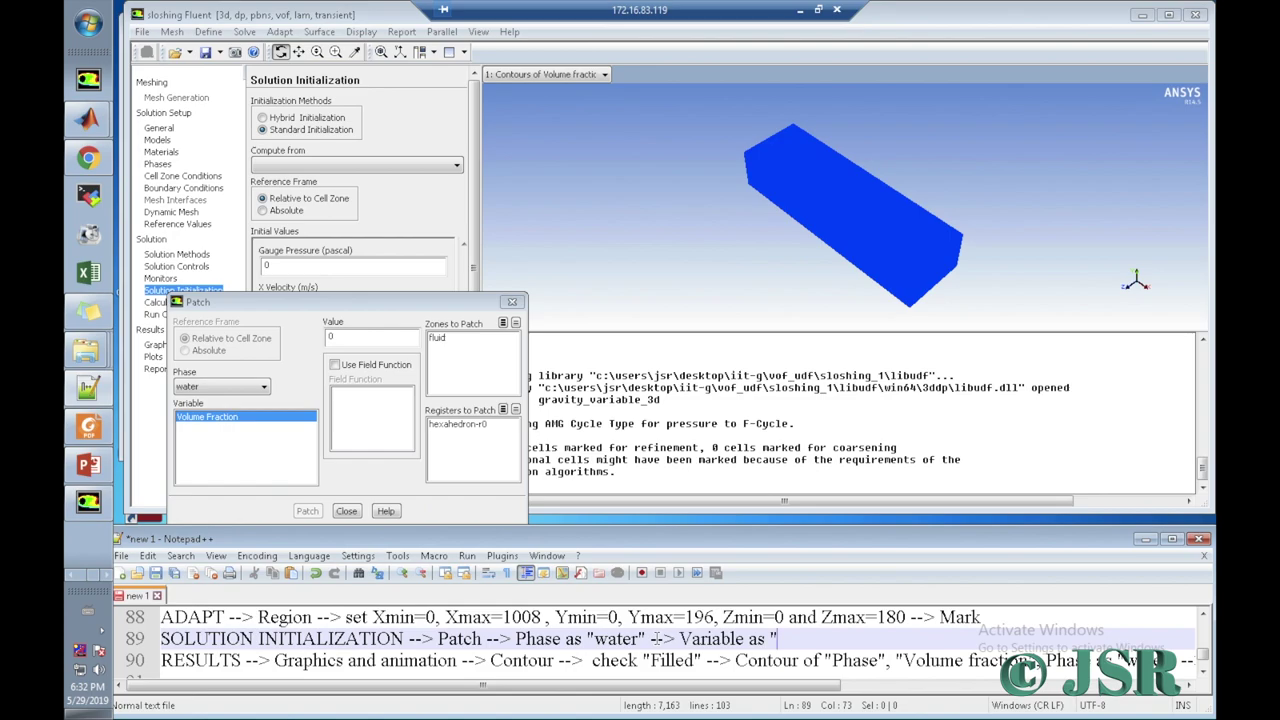
pyautogui.write('volume fract')
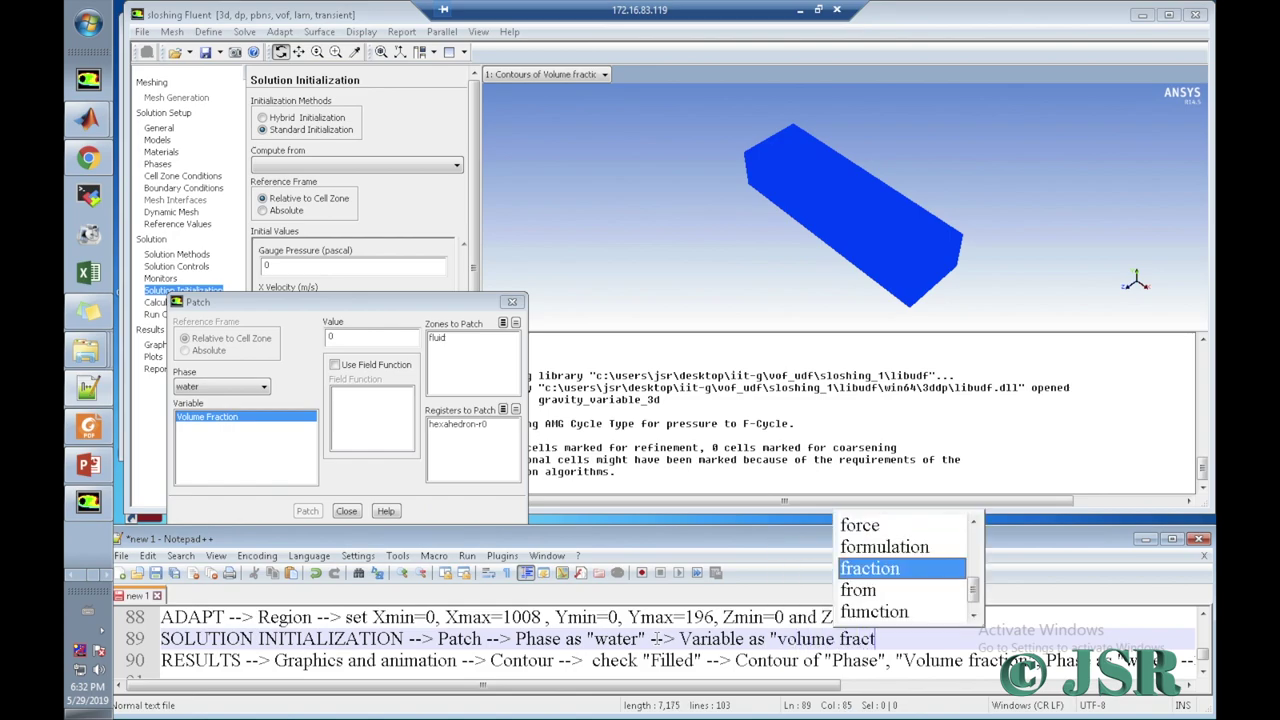
pyautogui.write('ion"')
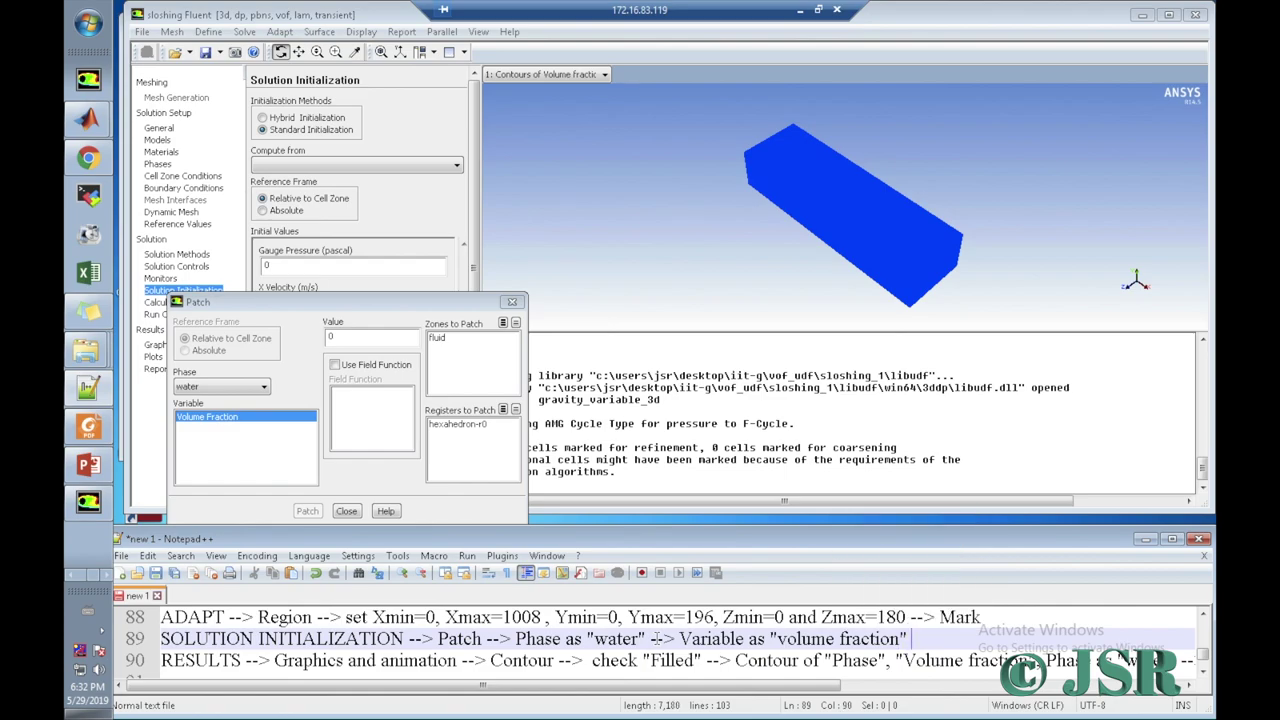
pyautogui.write(' --> Value =1')
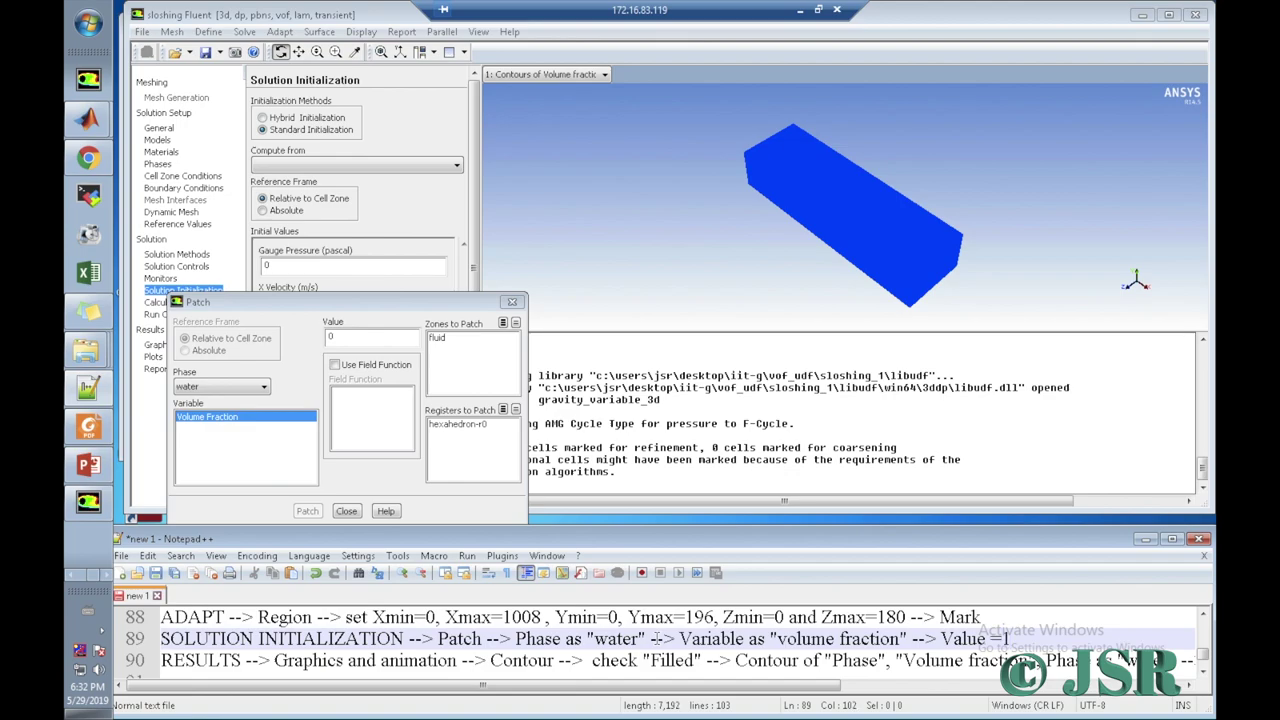
# Step: In Fluent's Patch settings, set the value to 1 and select hexahedron-r0 as the register to patch
pyautogui.click(383, 338)
pyautogui.write('1')
pyautogui.click(455, 424)
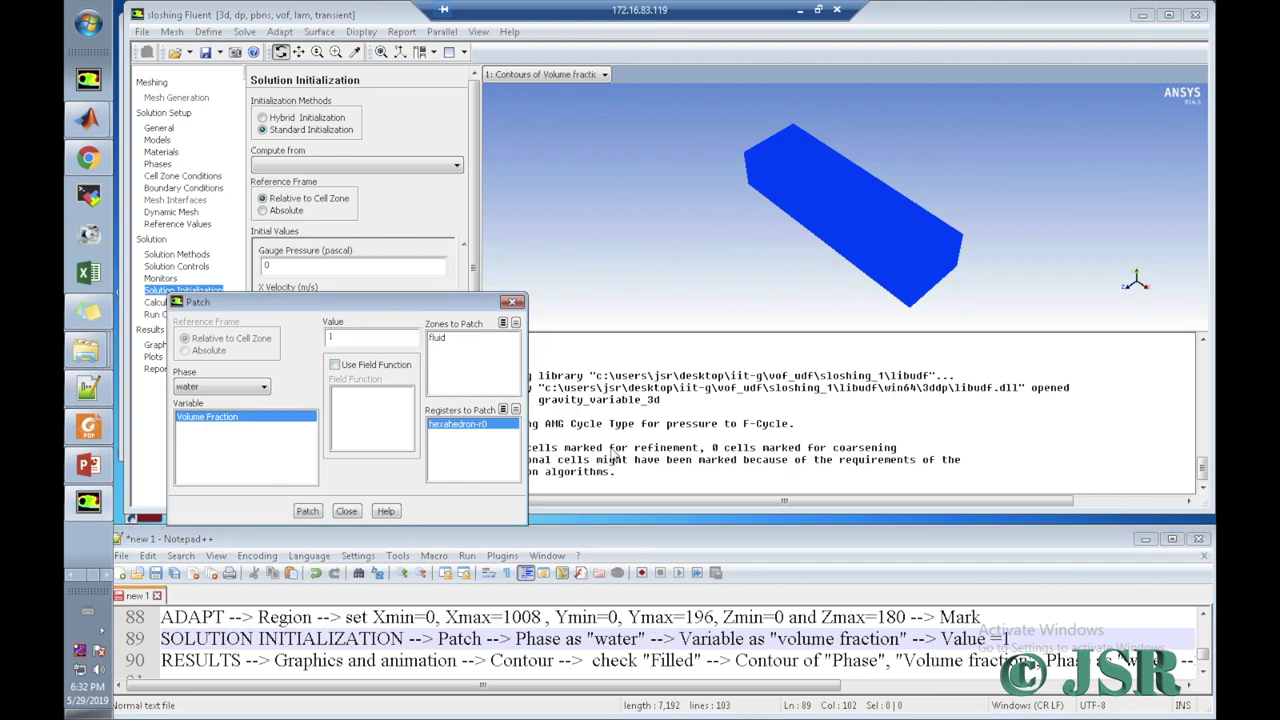
# Step: Append --> Register to patch "hexahedron-r0" to line 89 of the Notepad++ notes
pyautogui.click(1012, 638)
pyautogui.write('-->')
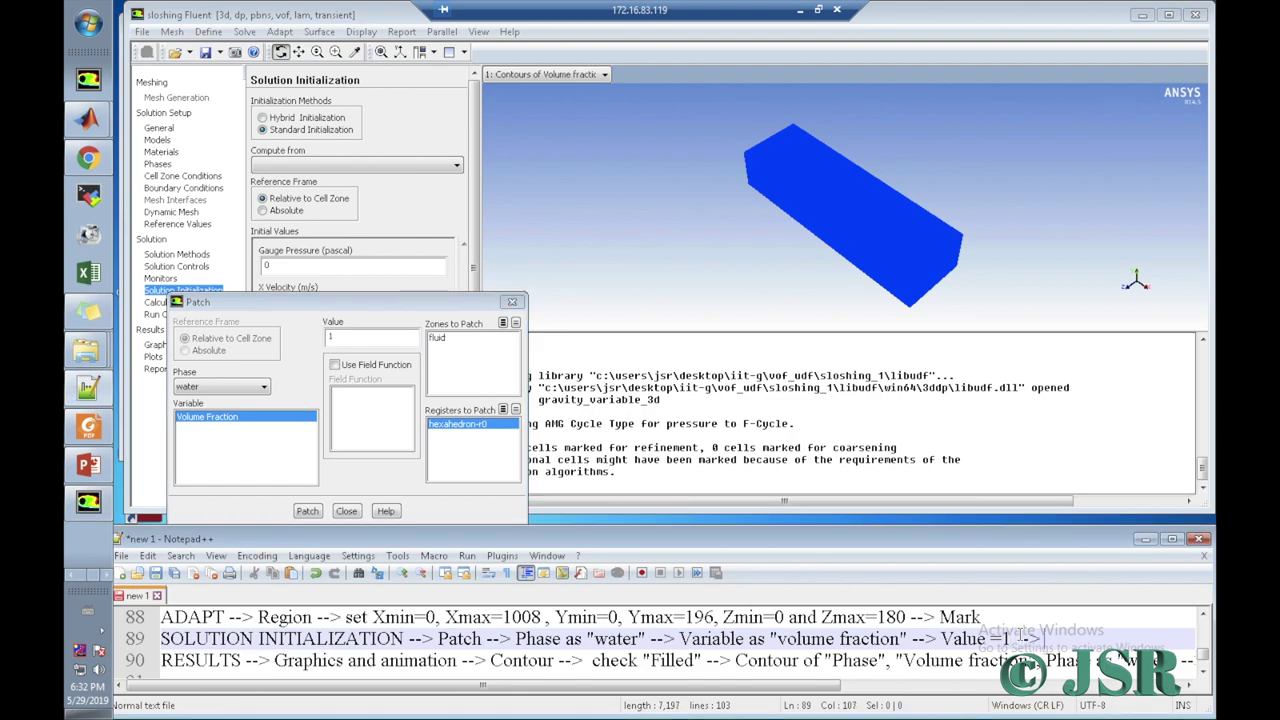
pyautogui.write(' Re')
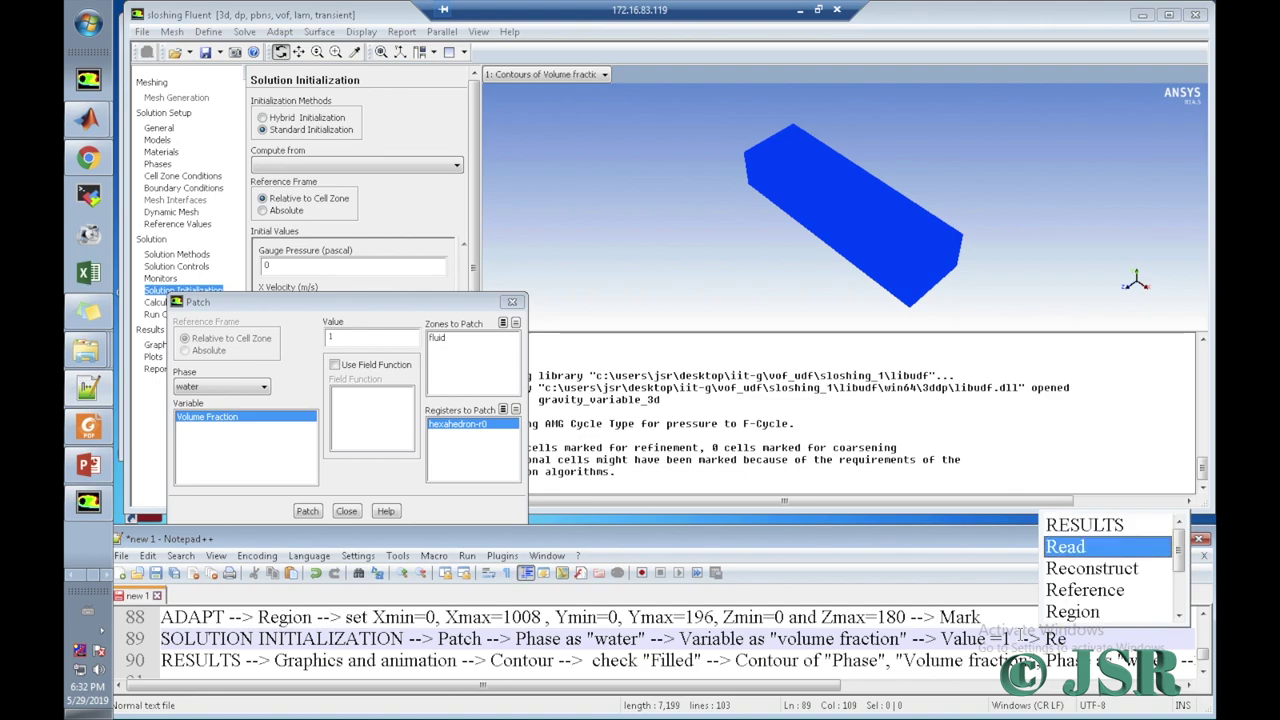
pyautogui.write('gister')
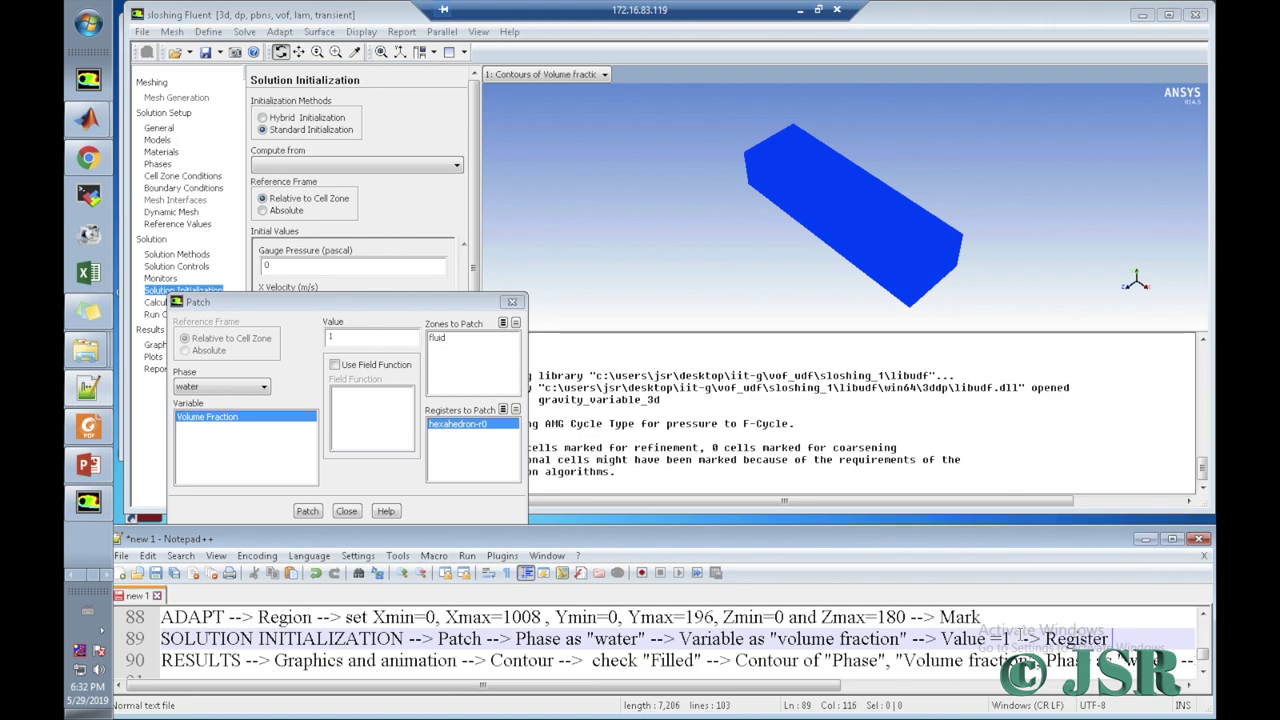
pyautogui.write(' to patch')
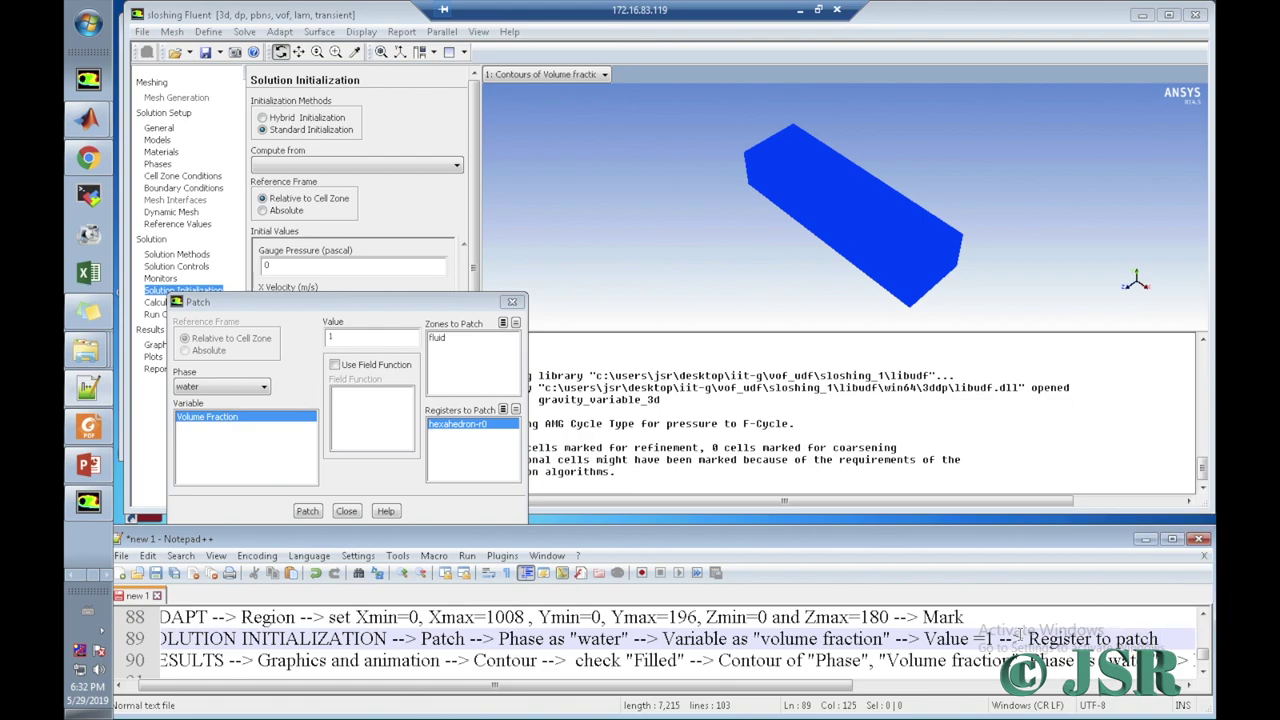
pyautogui.write(' "hexa')
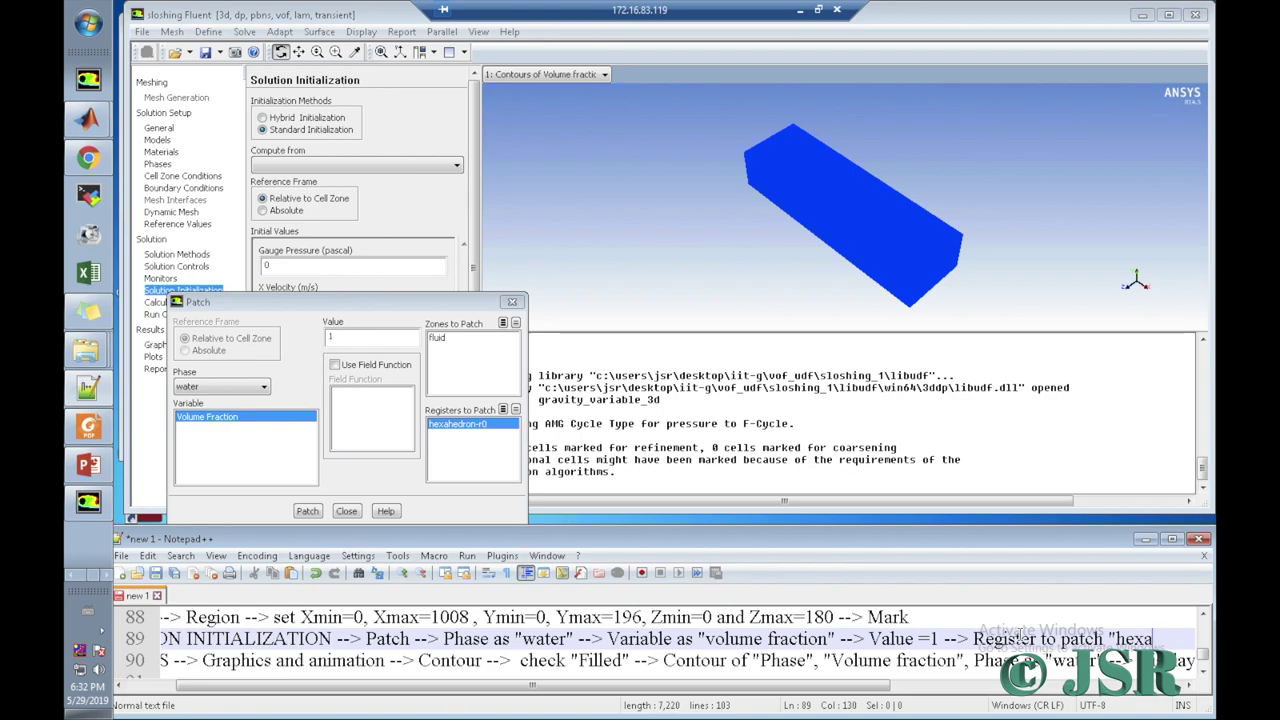
pyautogui.write('hedron')
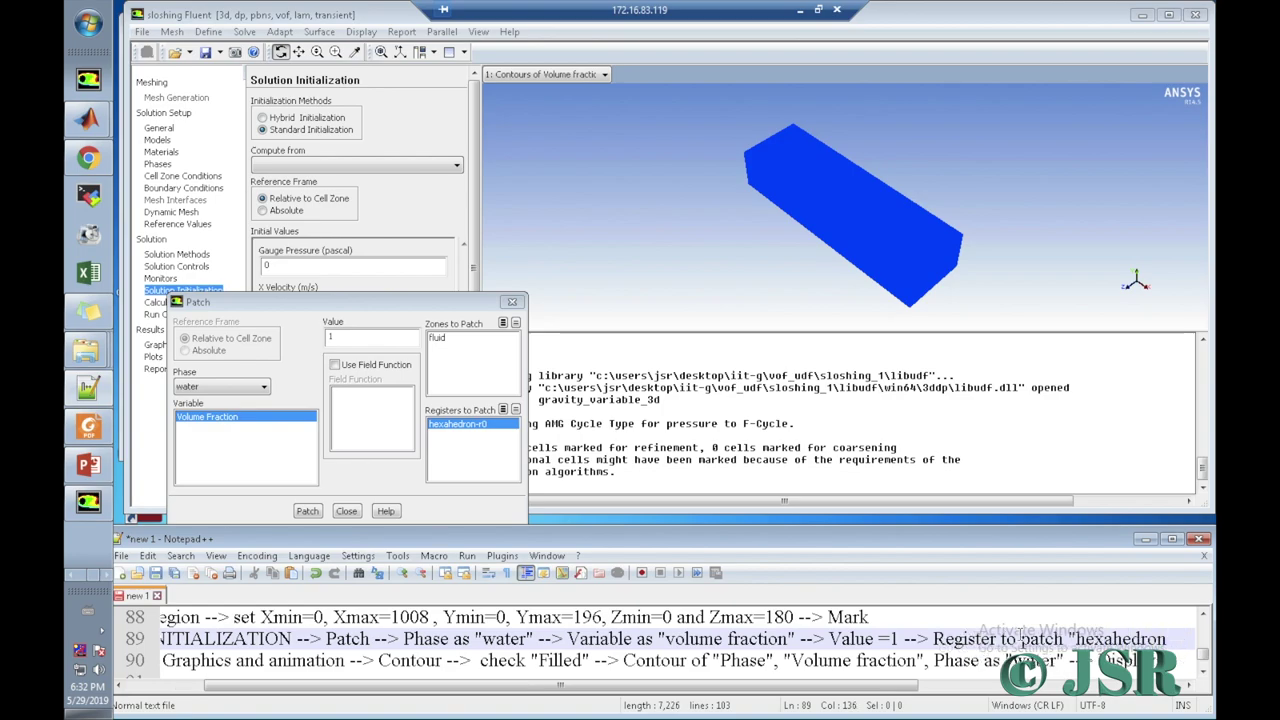
pyautogui.write('-r')
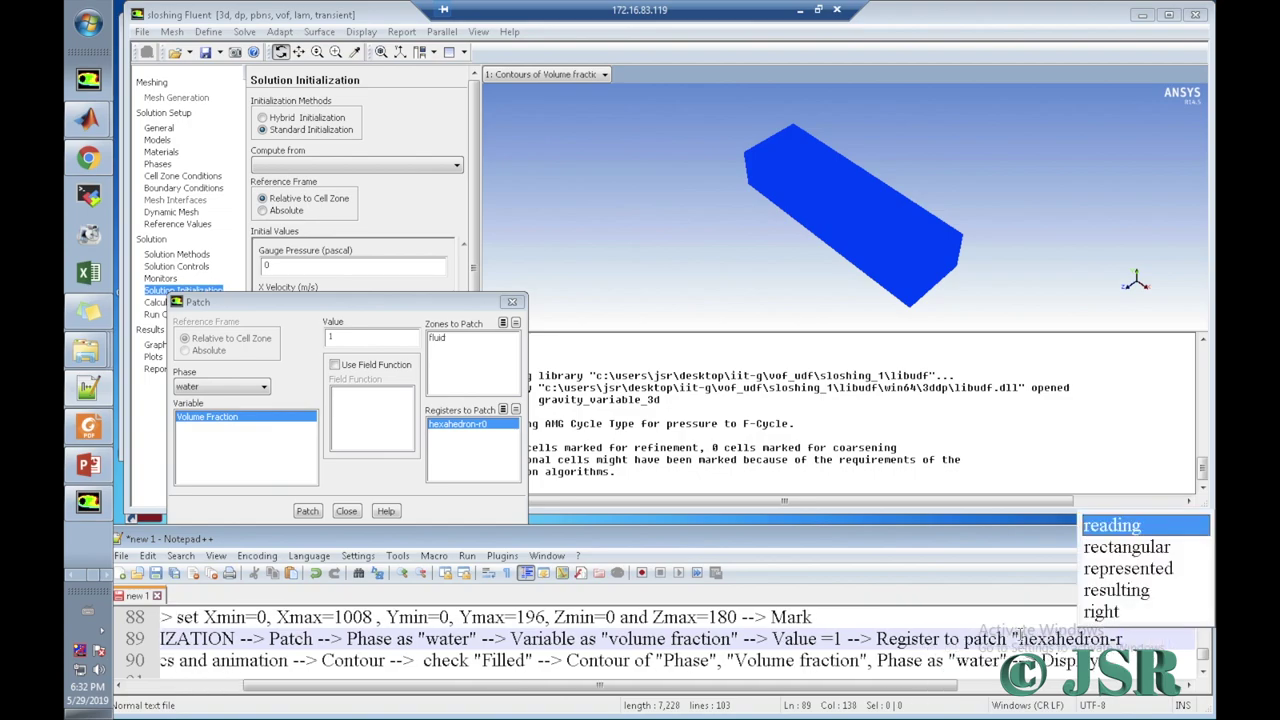
pyautogui.write('0"')
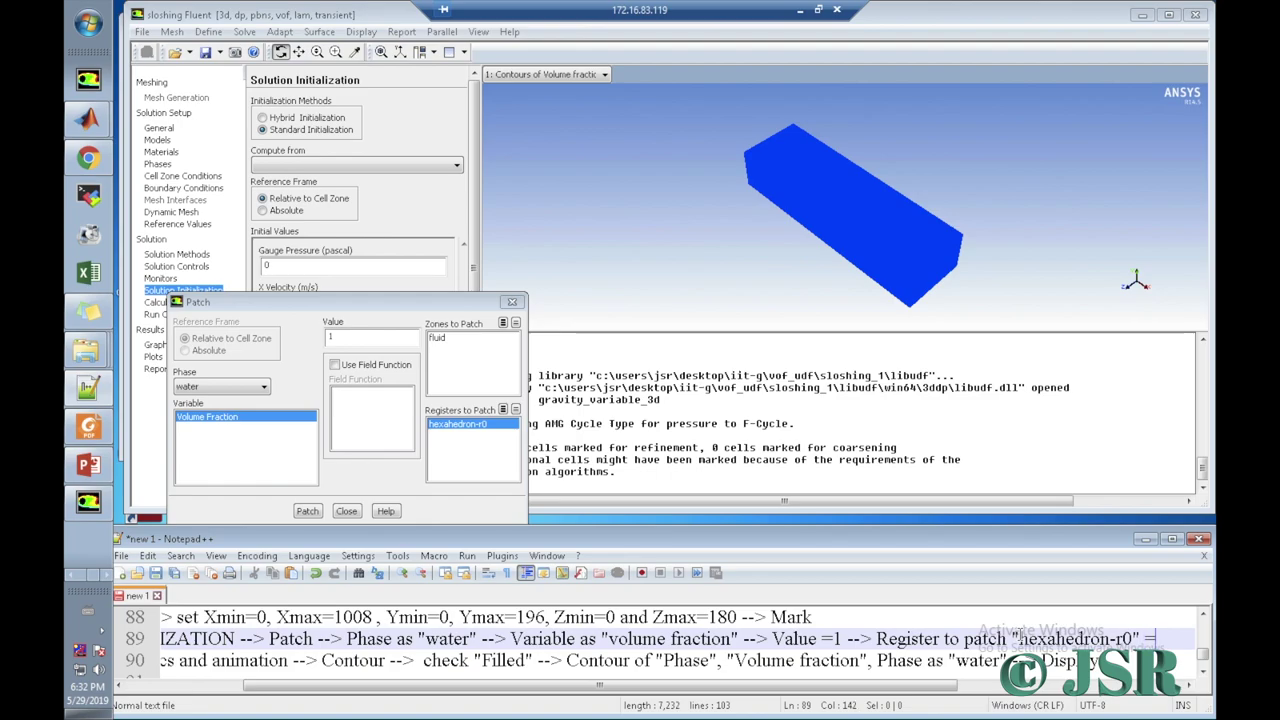
# Step: Append --> Patch to line 89 of the notes, patch the hexahedron-r0 register in Fluent and close the Patch dialog
pyautogui.write(' --> Patch')
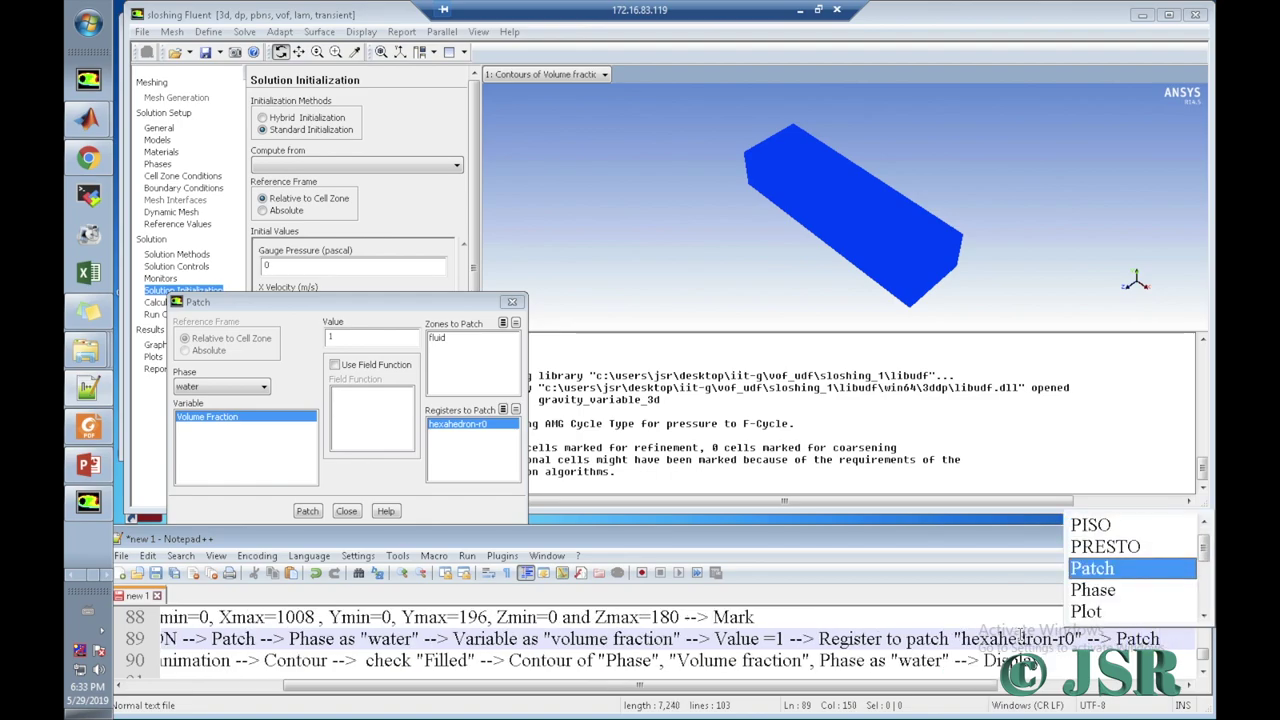
pyautogui.doubleClick(1092, 568)
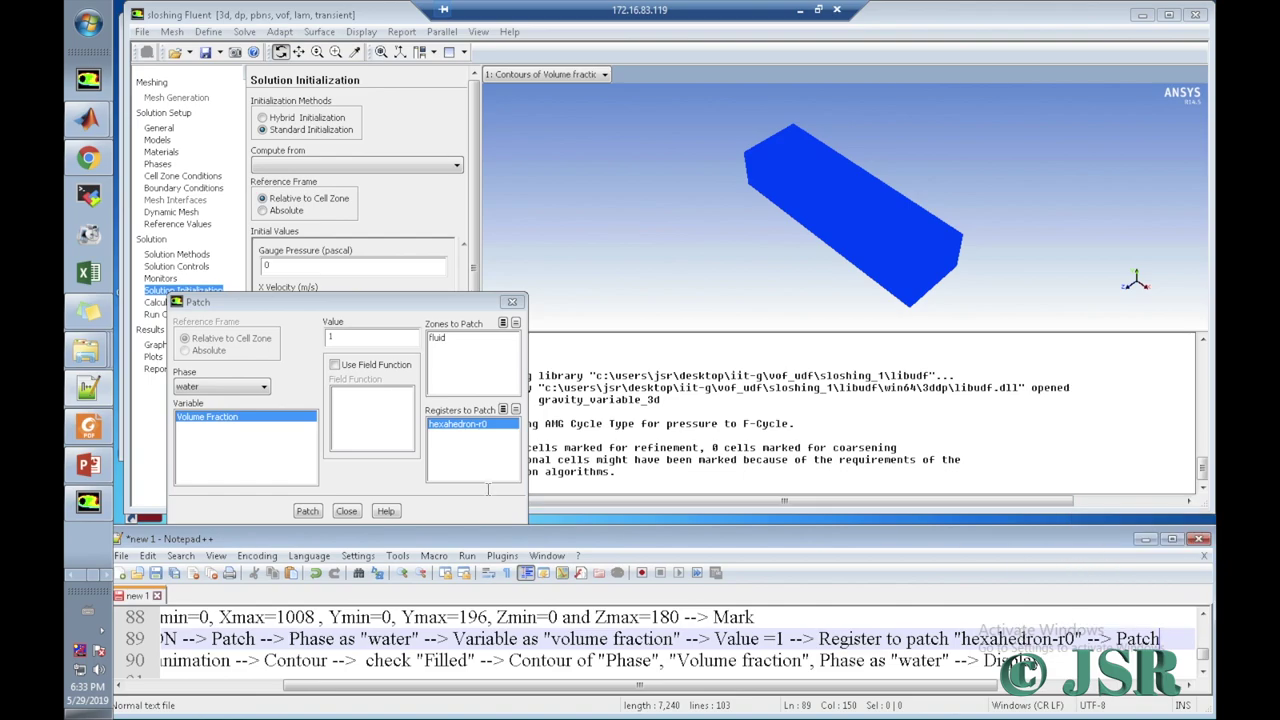
pyautogui.click(326, 512)
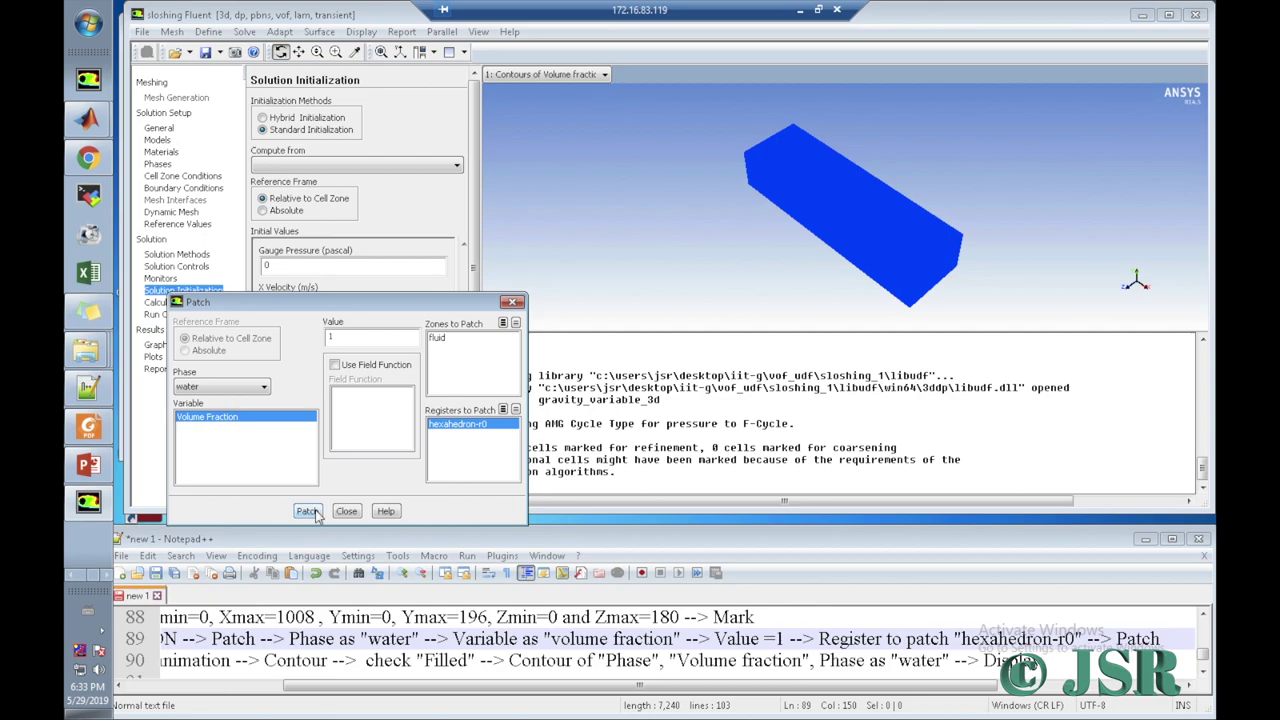
pyautogui.click(512, 302)
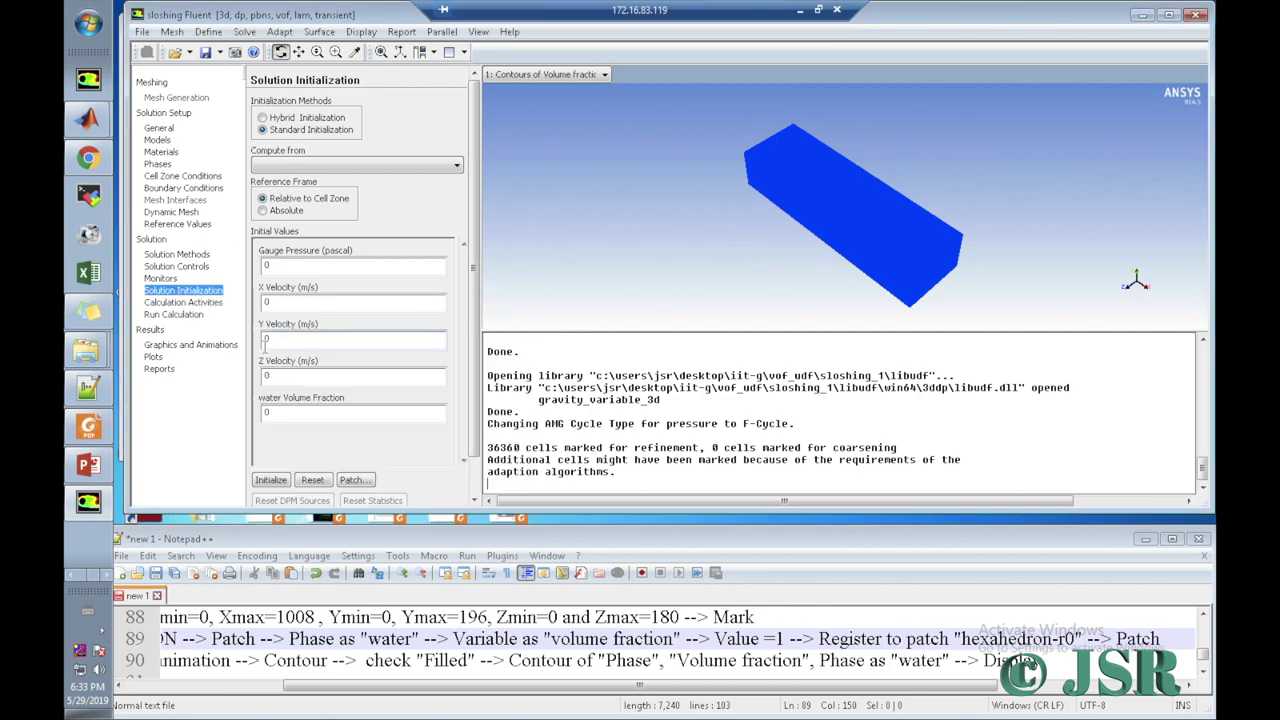
# Step: In Fluent's Graphics and Animations, display filled contours of the water phase's Volume fraction on the selected surfaces and inspect the patched layers
pyautogui.moveTo(352, 686); pyautogui.dragTo(176, 686)
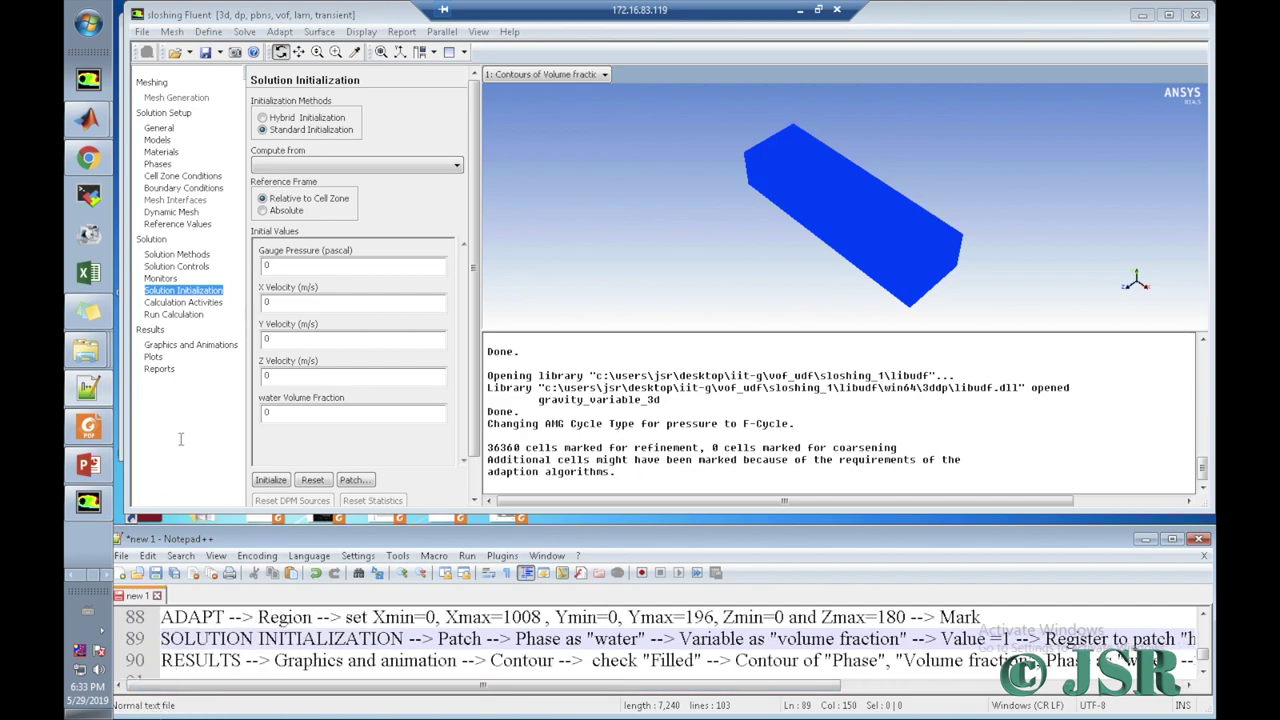
pyautogui.click(150, 330)
pyautogui.click(172, 345)
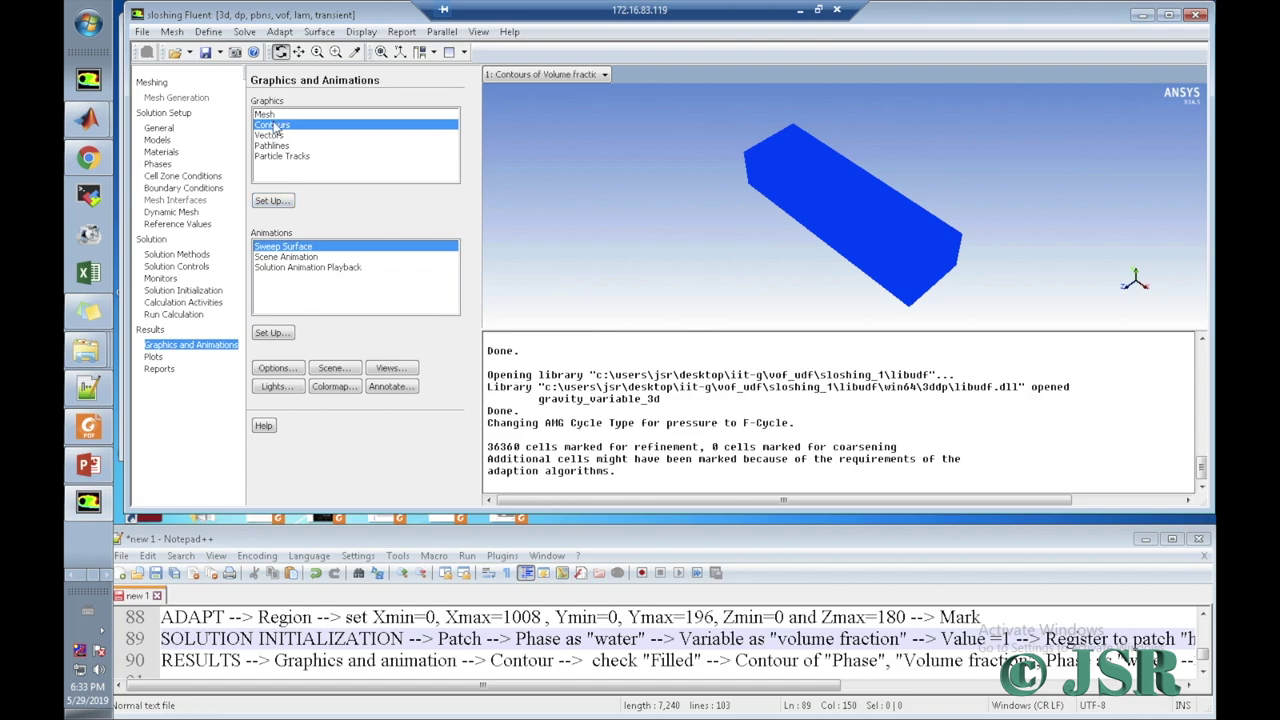
pyautogui.click(272, 203)
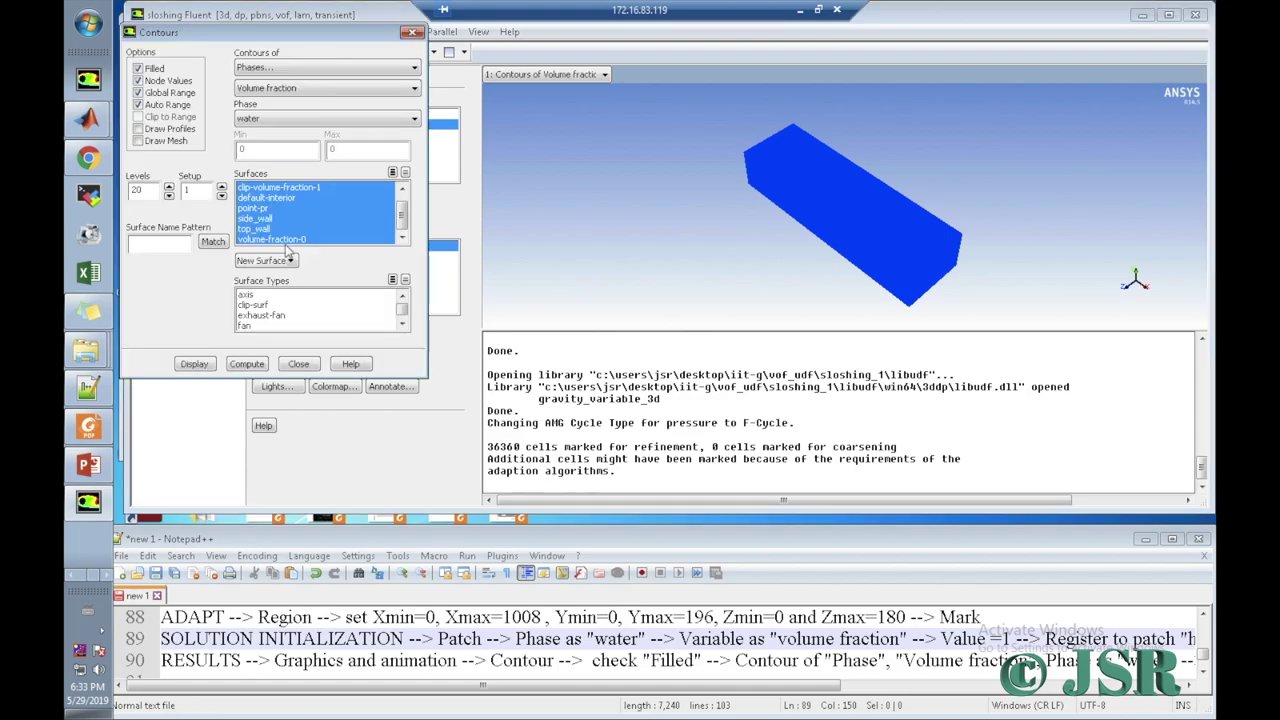
pyautogui.click(196, 364)
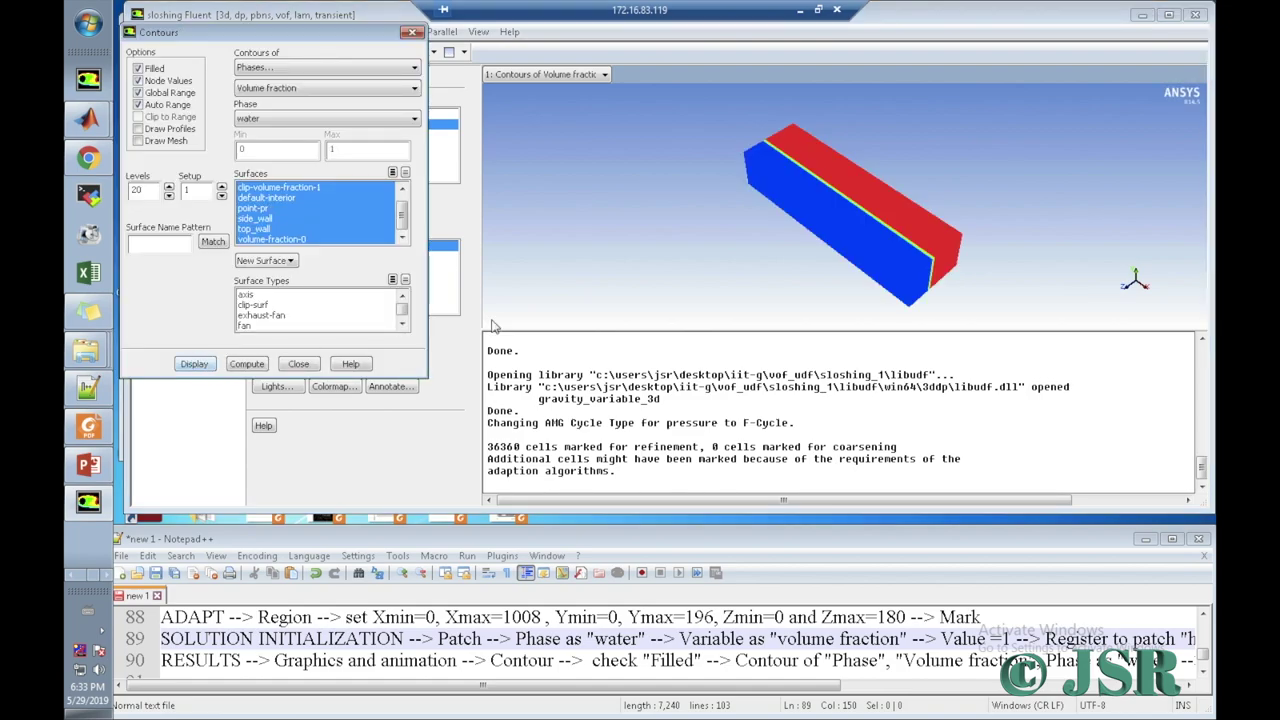
pyautogui.click(299, 364)
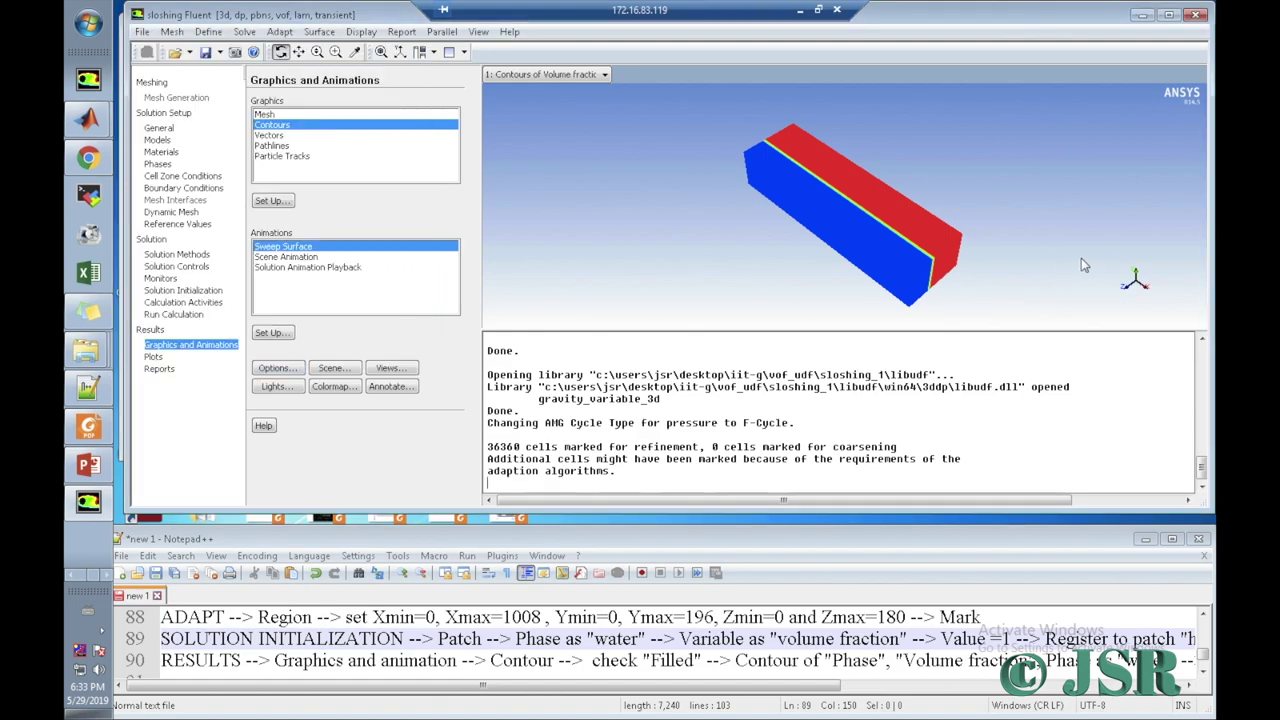
pyautogui.click(1133, 278)
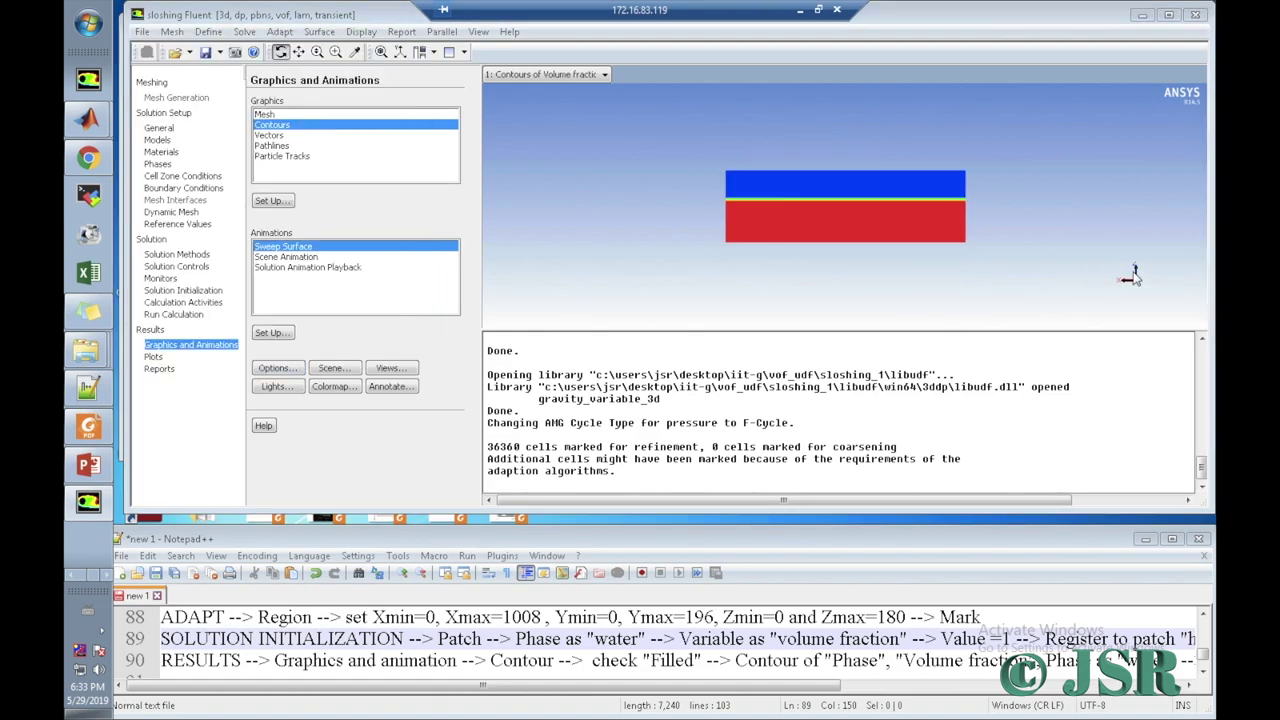
pyautogui.click(281, 52)
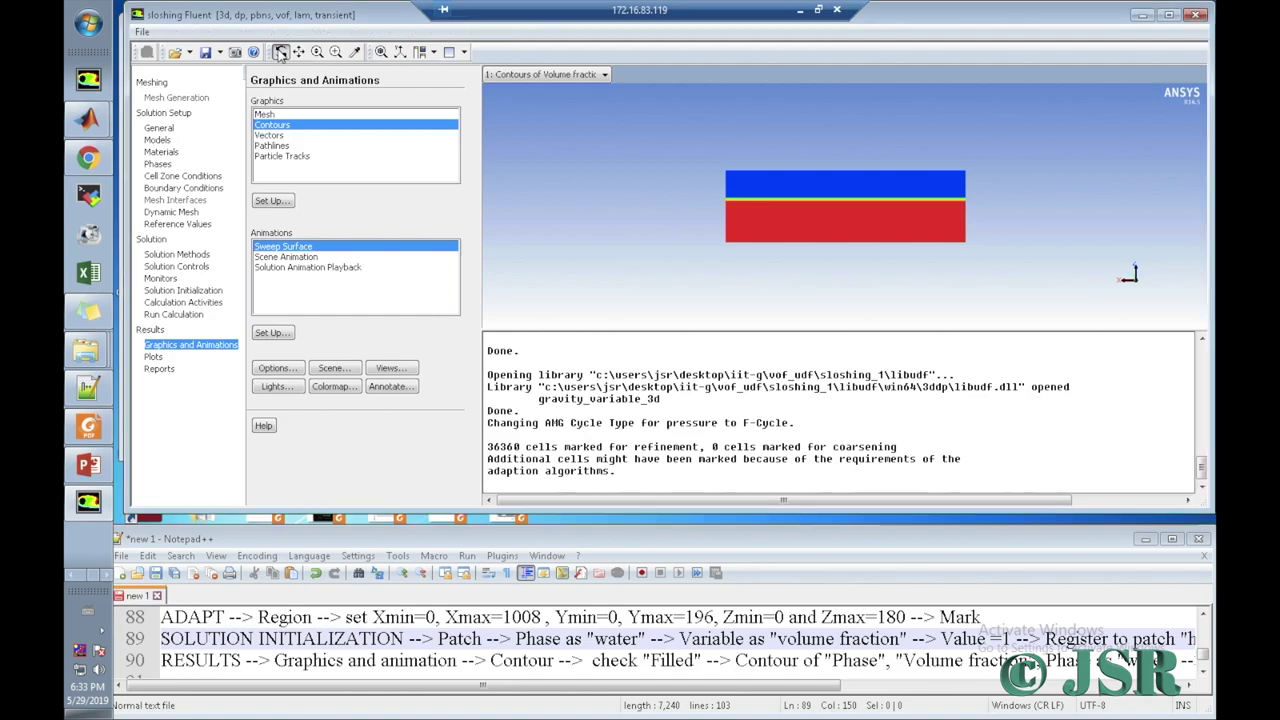
pyautogui.moveTo(745, 208)
pyautogui.mouseDown()
pyautogui.moveTo(834, 220)
pyautogui.moveTo(843, 208)
pyautogui.mouseUp()
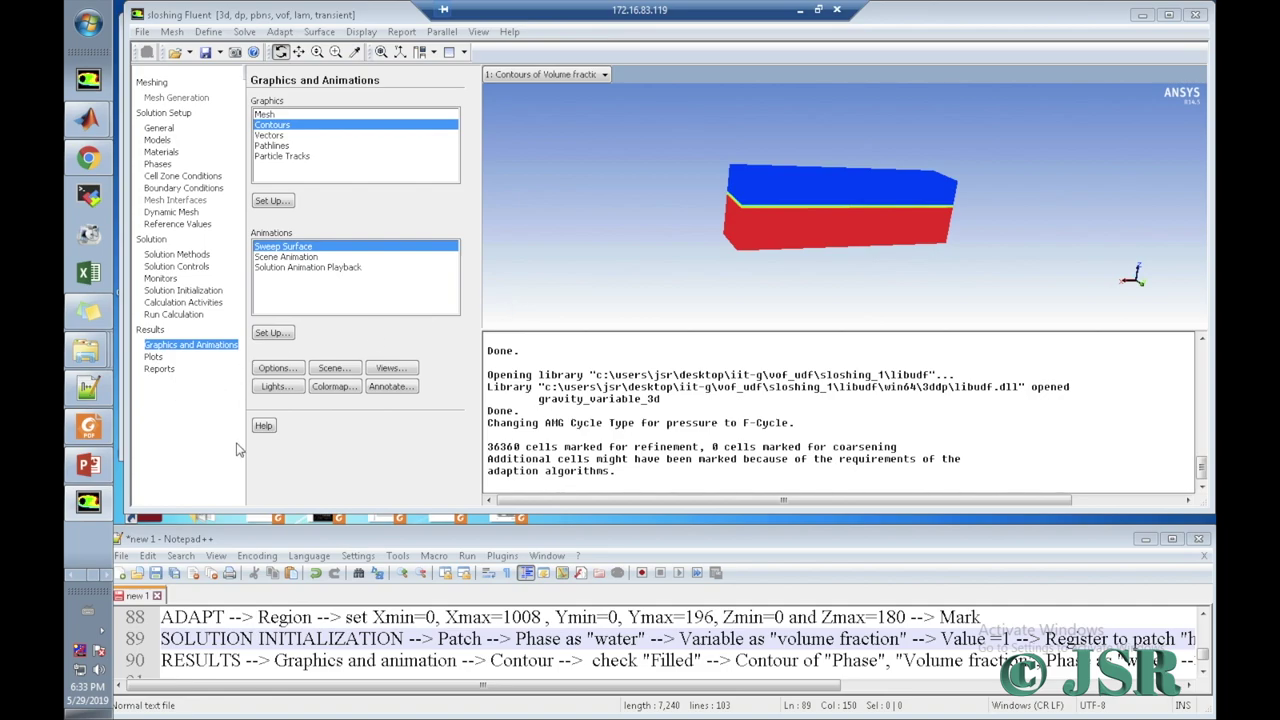
# Step: Leave line 91 of the Notepad++ notes blank and start line 92 with "Calculation activities -->"
pyautogui.press('Down')
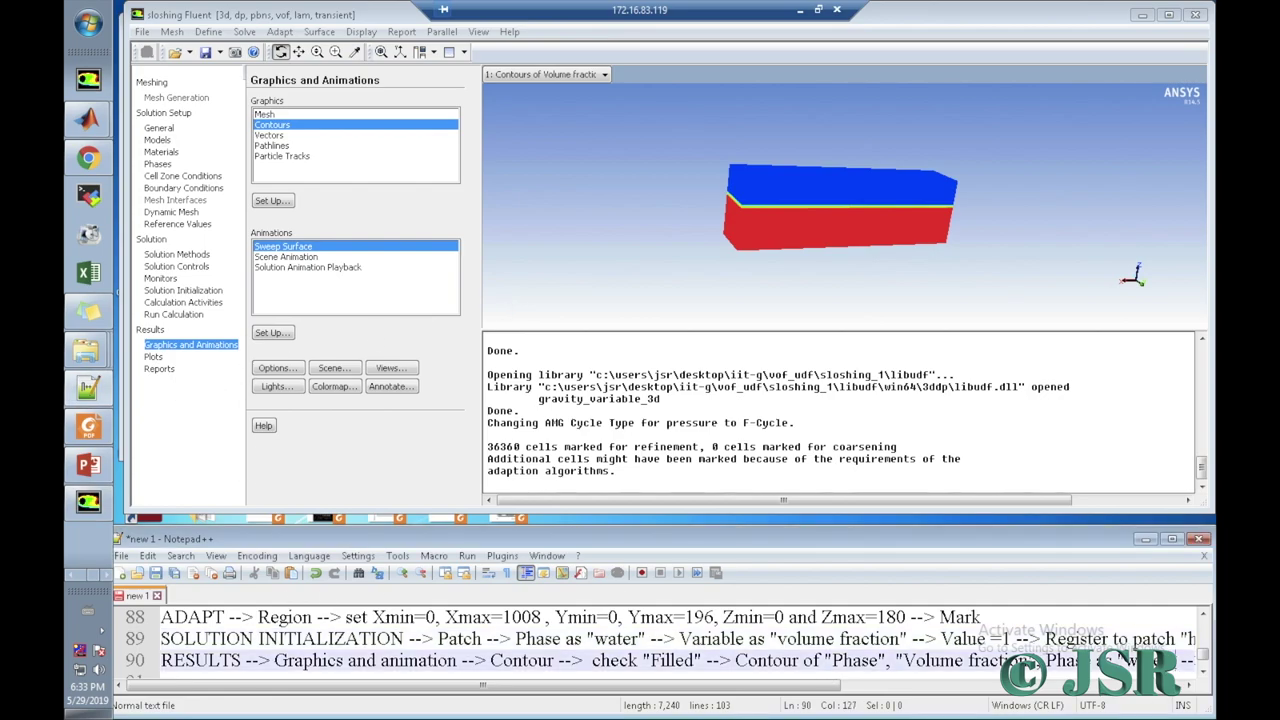
pyautogui.press('Right')
pyautogui.press('Right')
pyautogui.press('Right')
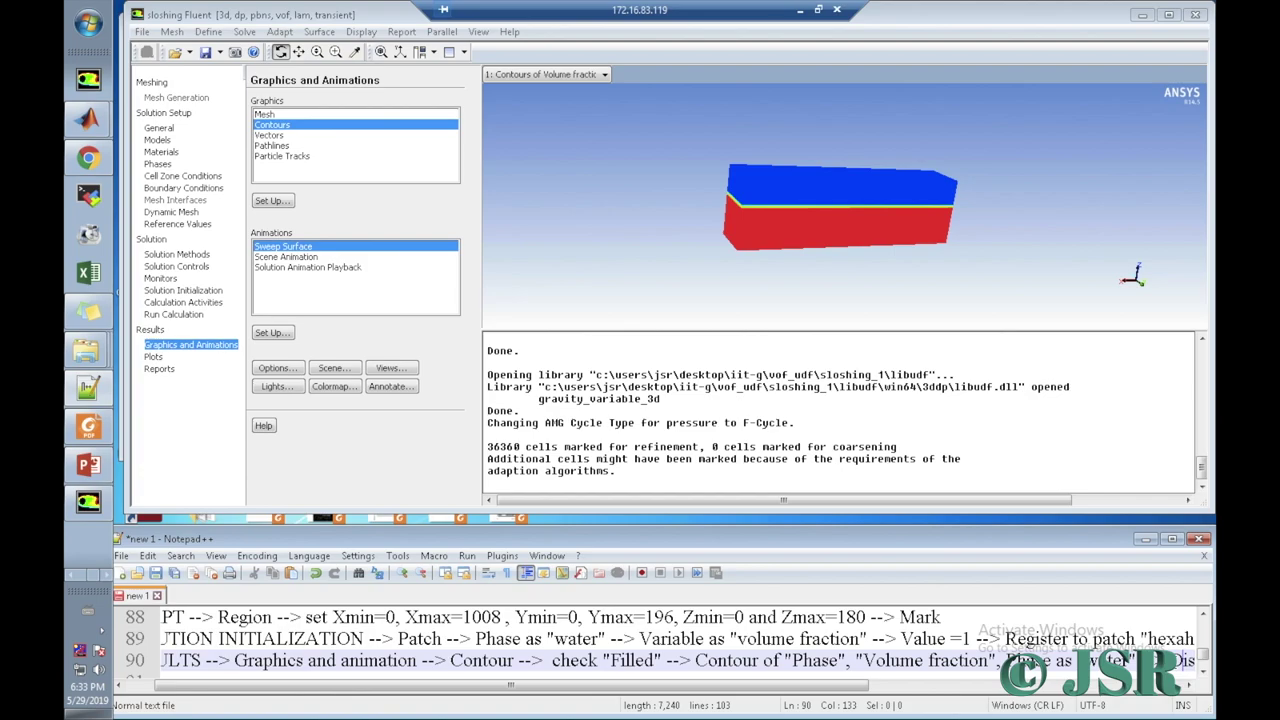
pyautogui.press('Right')
pyautogui.press('Right')
pyautogui.press('Right')
pyautogui.press('Right')
pyautogui.press('Return')
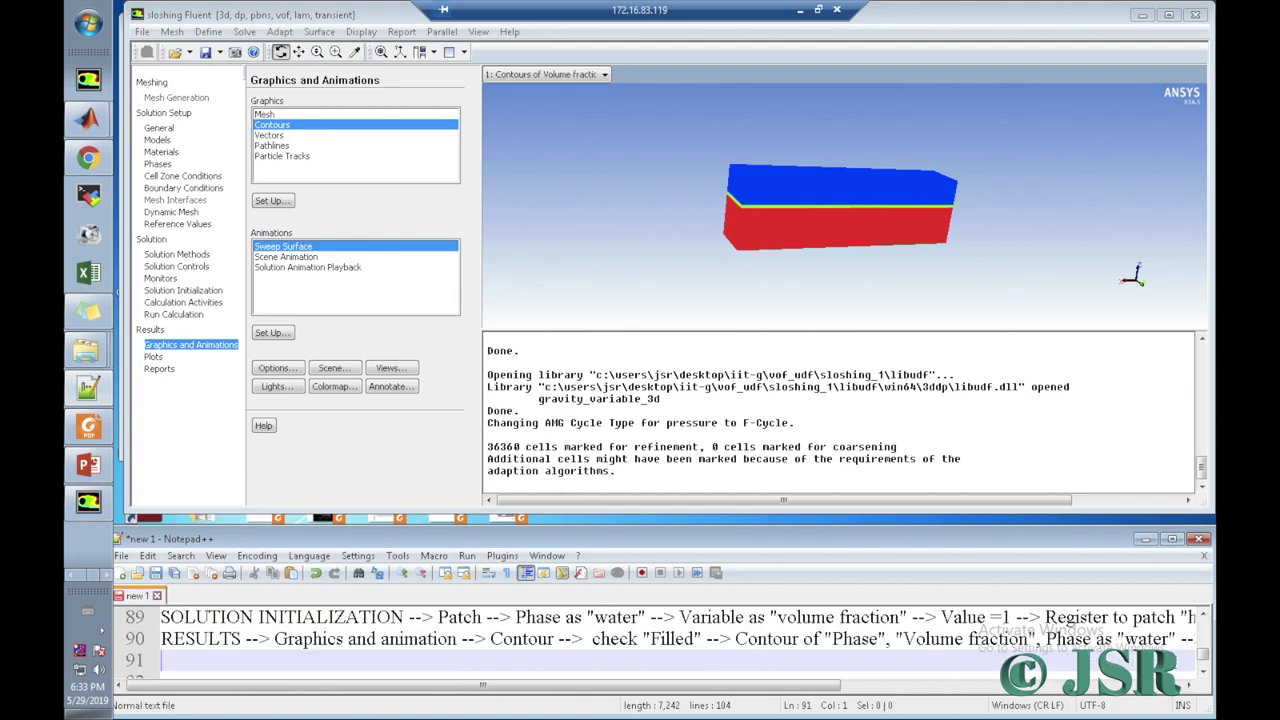
pyautogui.press('Return')
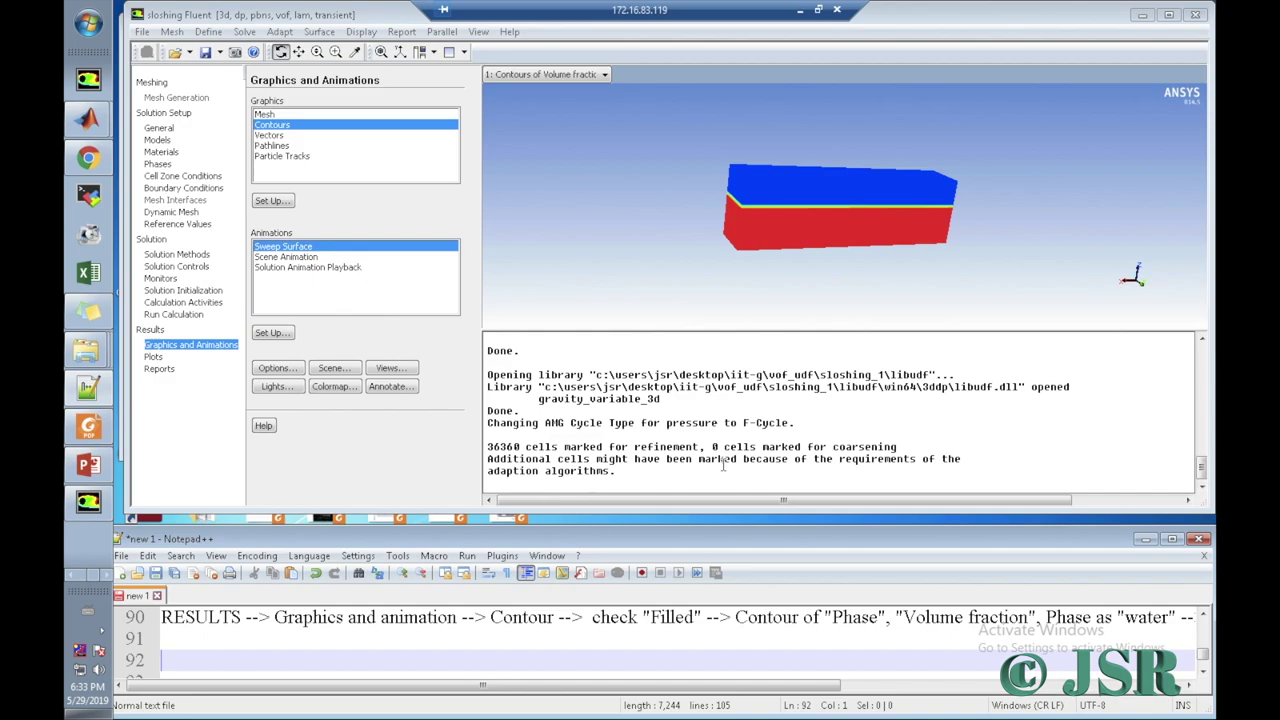
pyautogui.write('Calculation activiti')
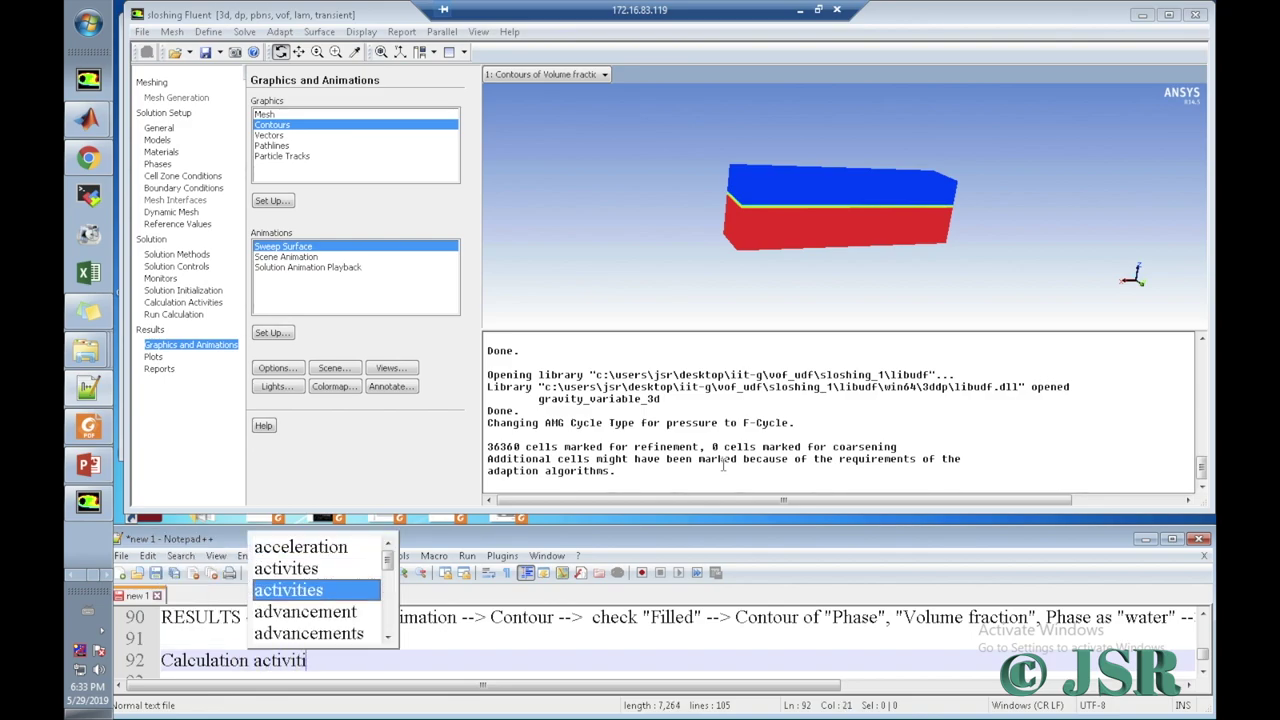
pyautogui.write('es -->')
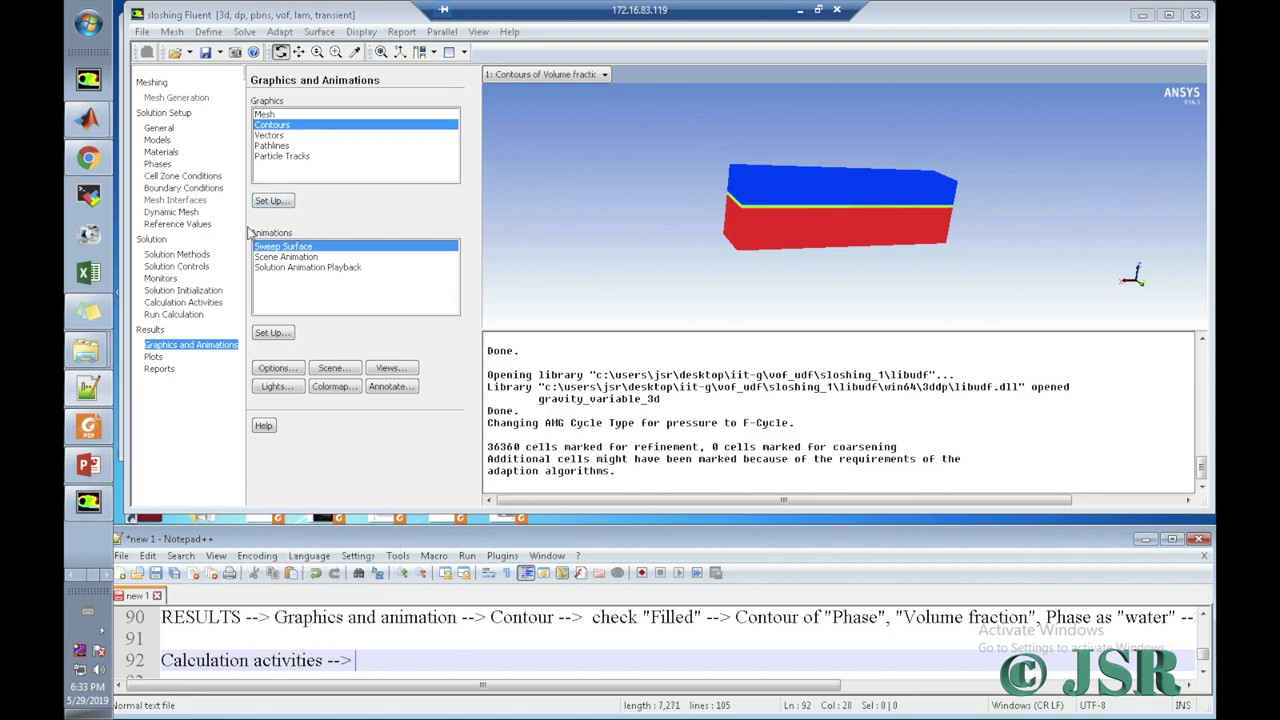
# Step: In Fluent's Calculation Activities, set autosave to every 100 time steps
pyautogui.click(212, 302)
pyautogui.click(395, 118)
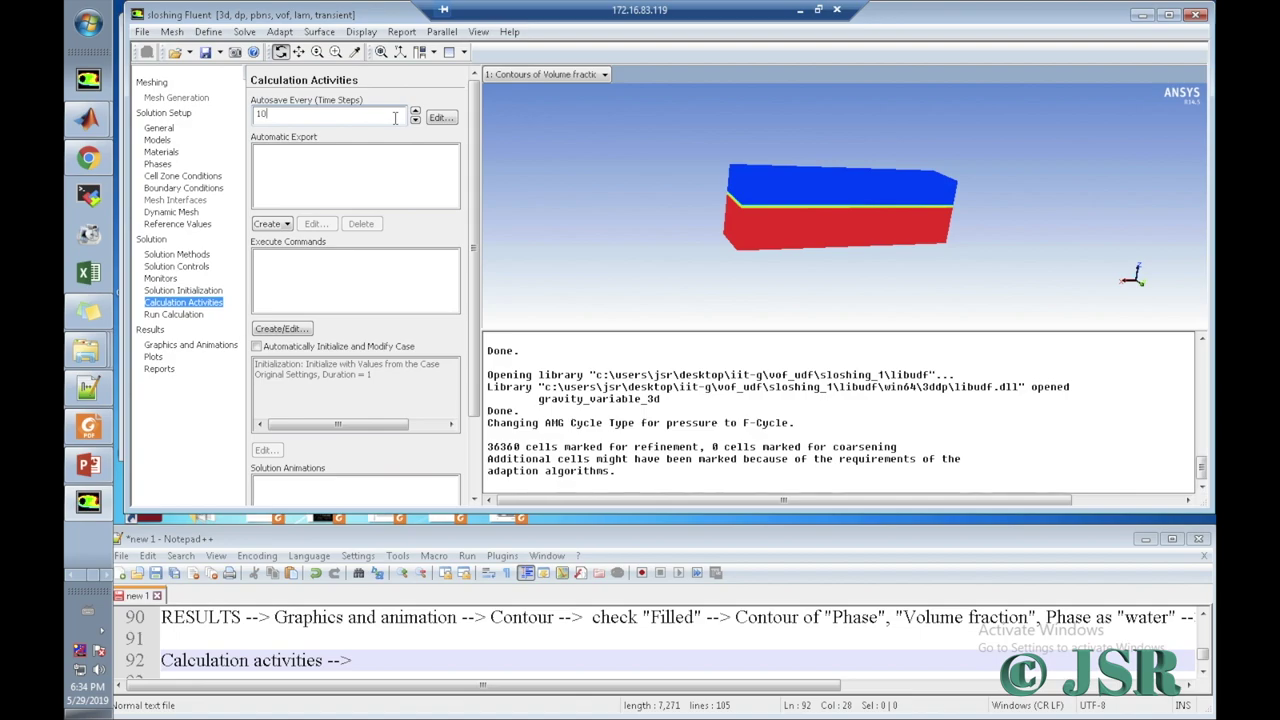
pyautogui.write('0')
# Step: Append autosave every as "100" time steps --> set the destination path to line 92 of the notes
pyautogui.click(376, 661)
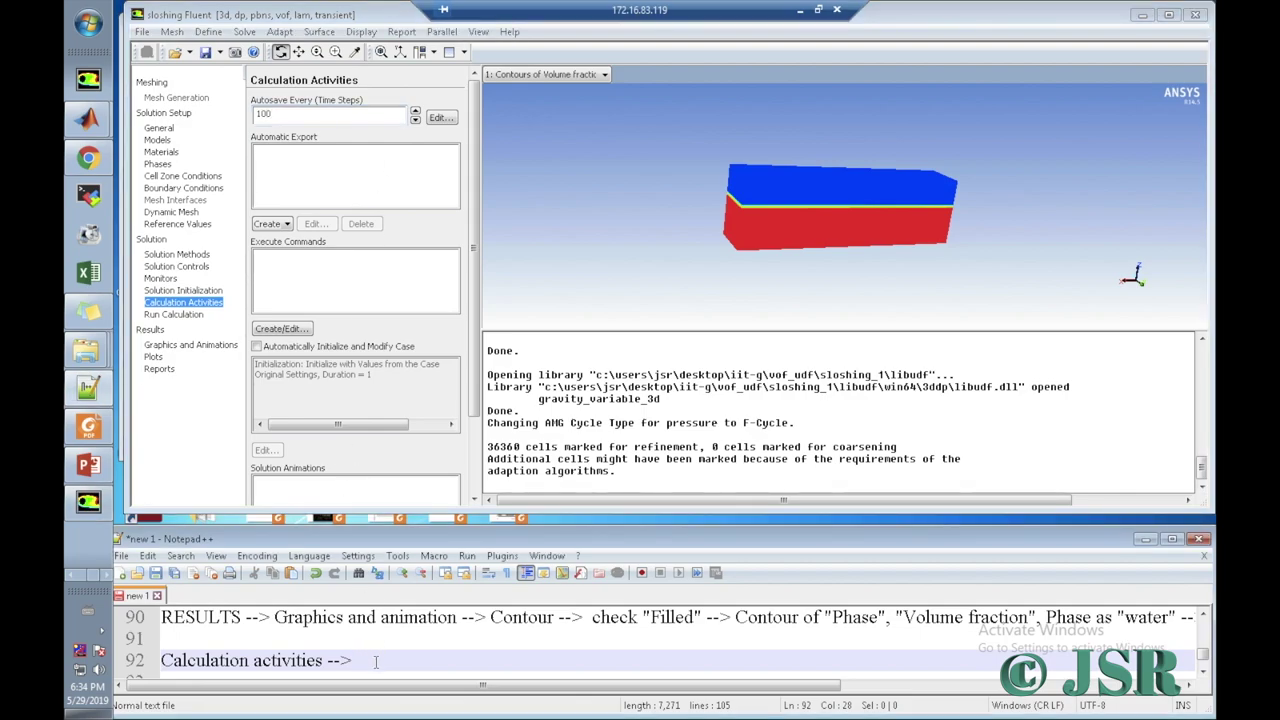
pyautogui.write('a')
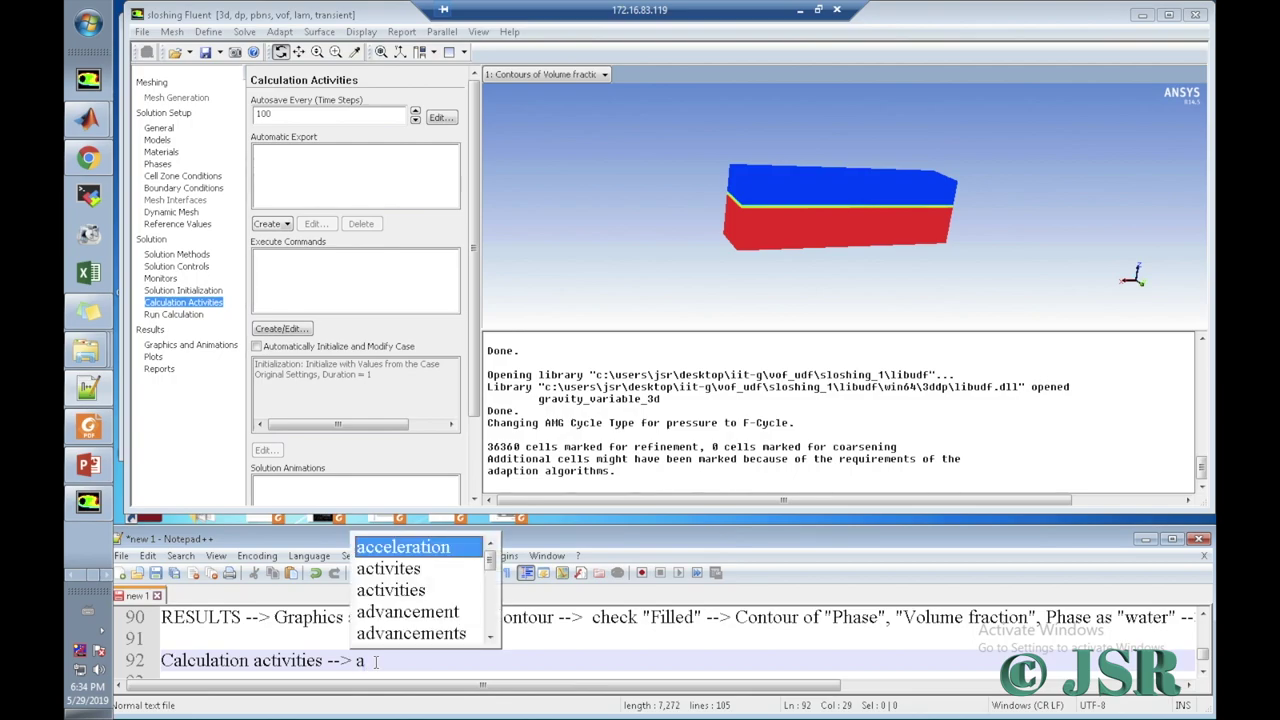
pyautogui.write('utos')
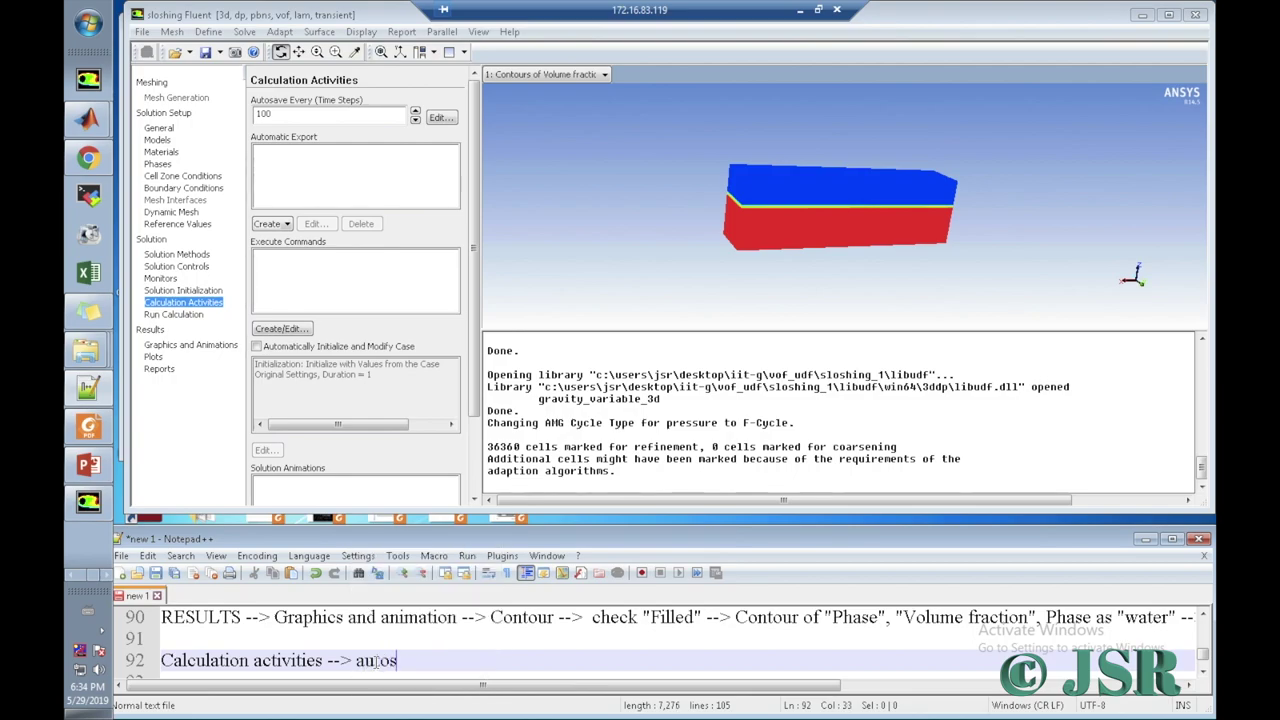
pyautogui.write('ave every as 100')
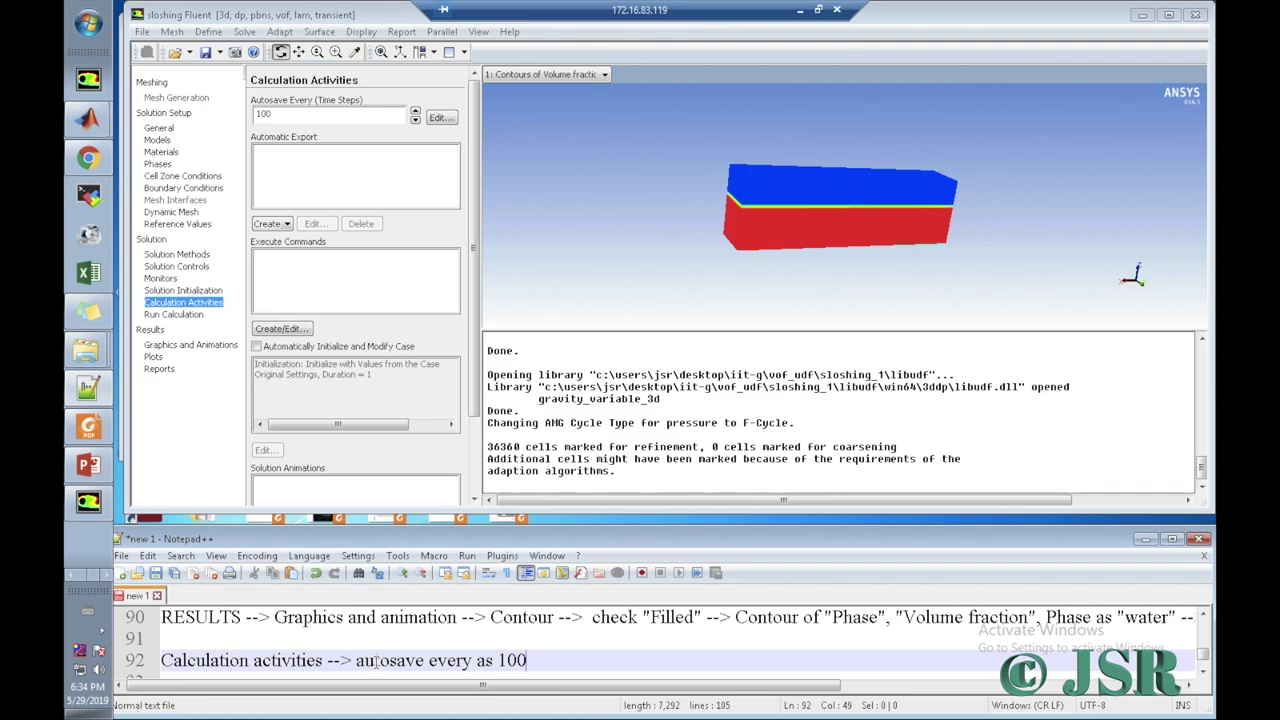
pyautogui.write('"')
pyautogui.click(504, 660)
pyautogui.write('"')
pyautogui.click(549, 660)
pyautogui.write('time st')
pyautogui.write('eps')
pyautogui.write(' --> ')
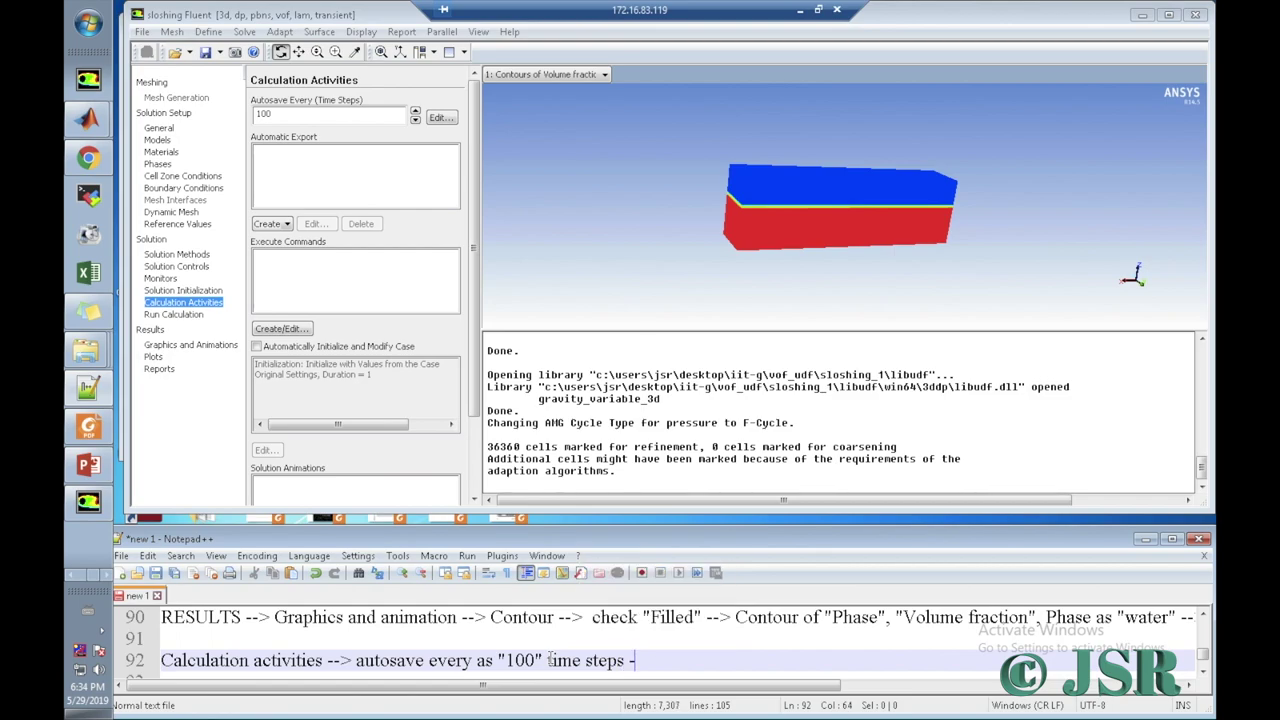
pyautogui.write('set the destination path')
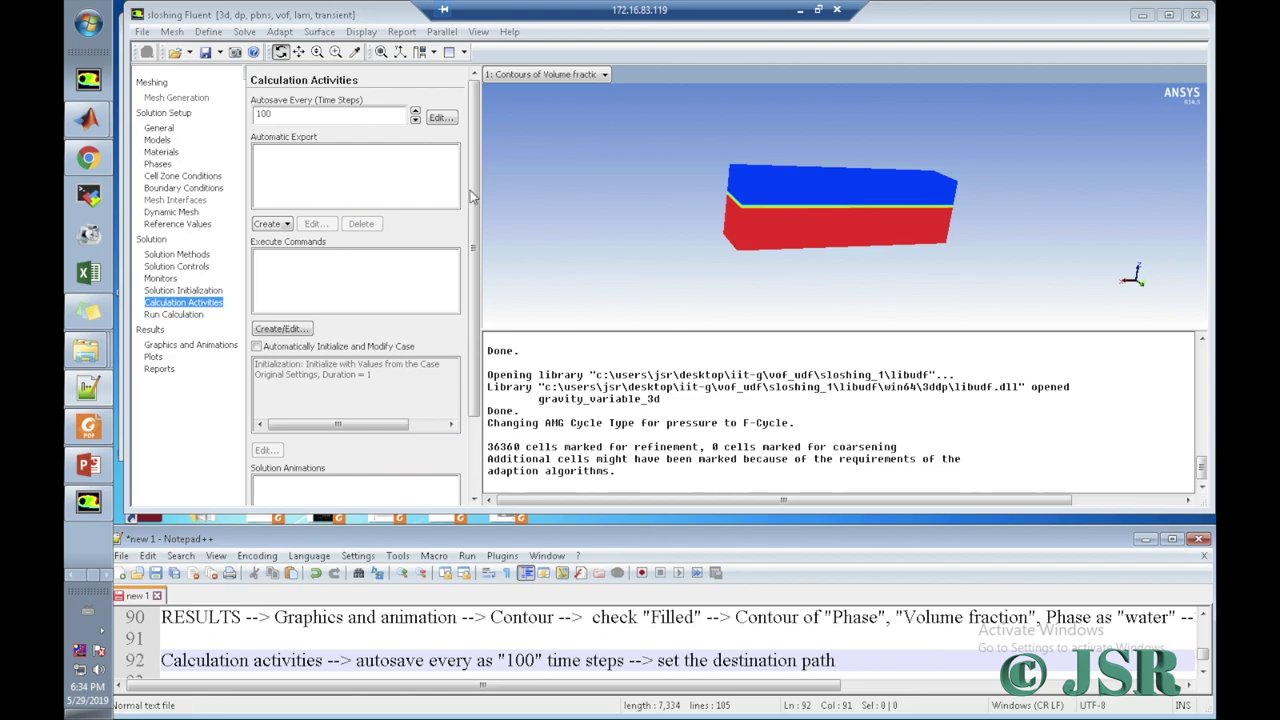
# Step: Set Fluent's autosave destination to the sloshing_1 folder with file name sloshing and accept the Autosave settings
pyautogui.click(441, 117)
pyautogui.click(520, 239)
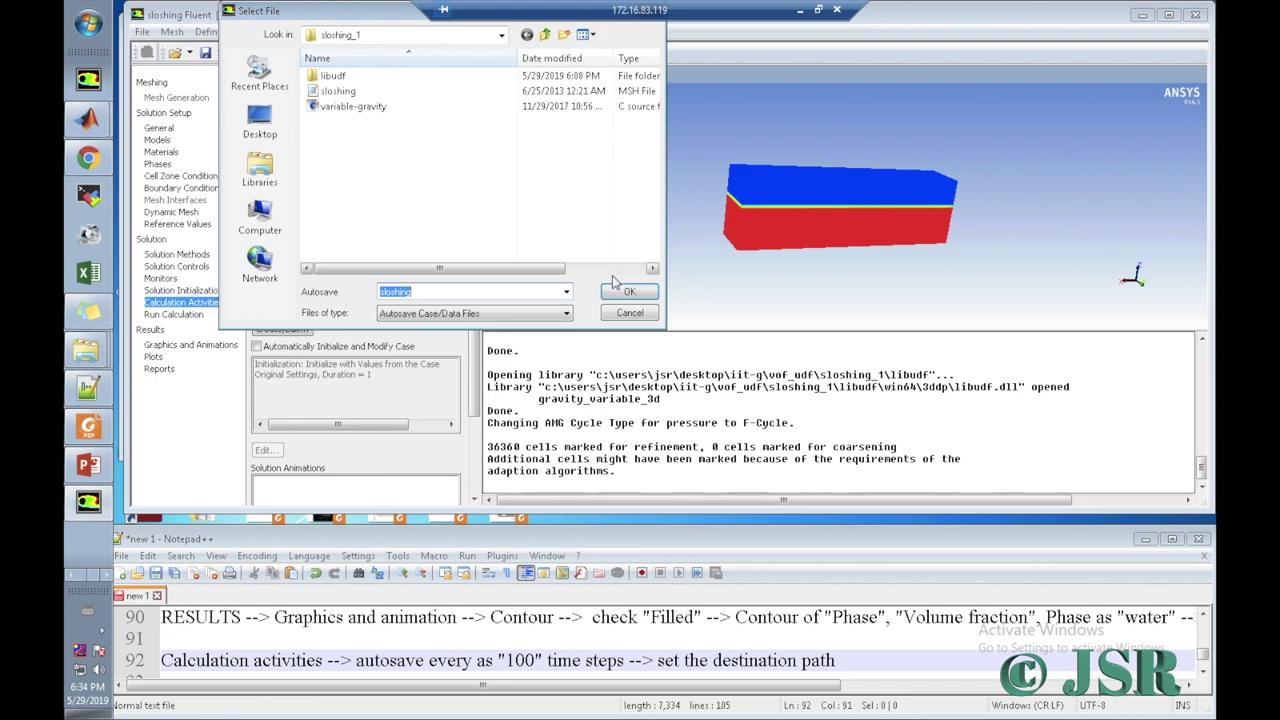
pyautogui.click(628, 292)
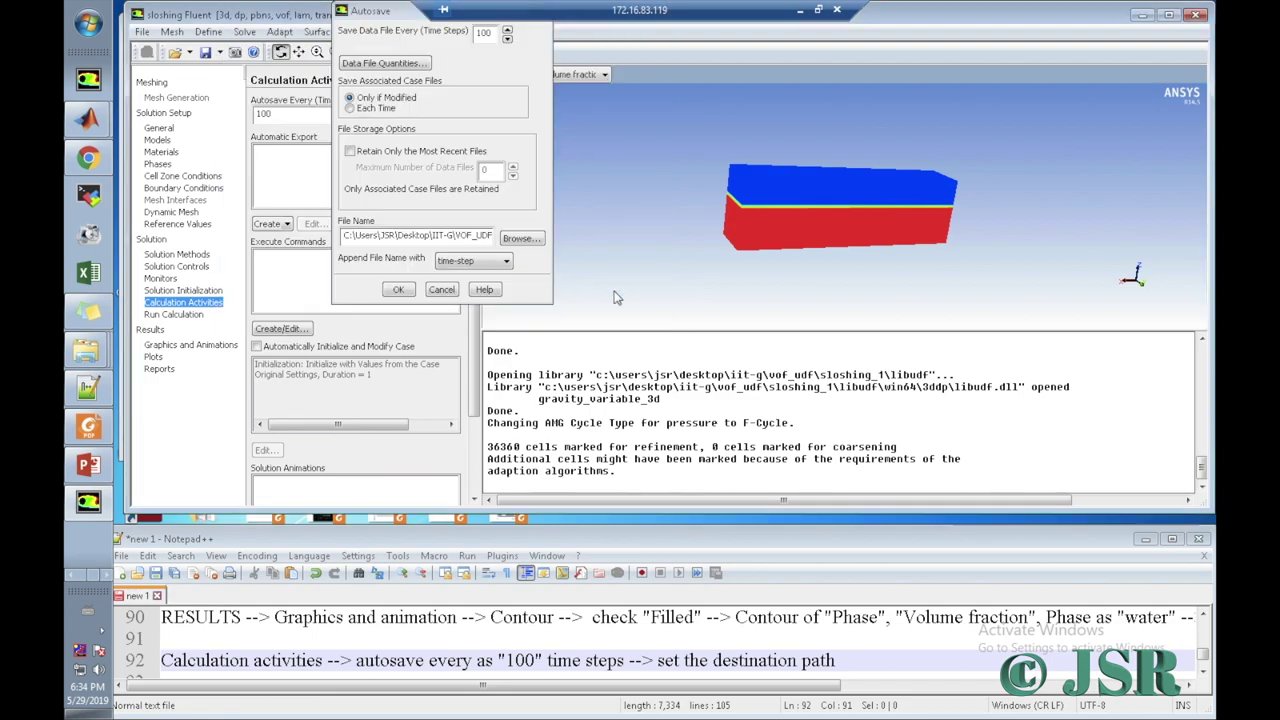
pyautogui.click(403, 289)
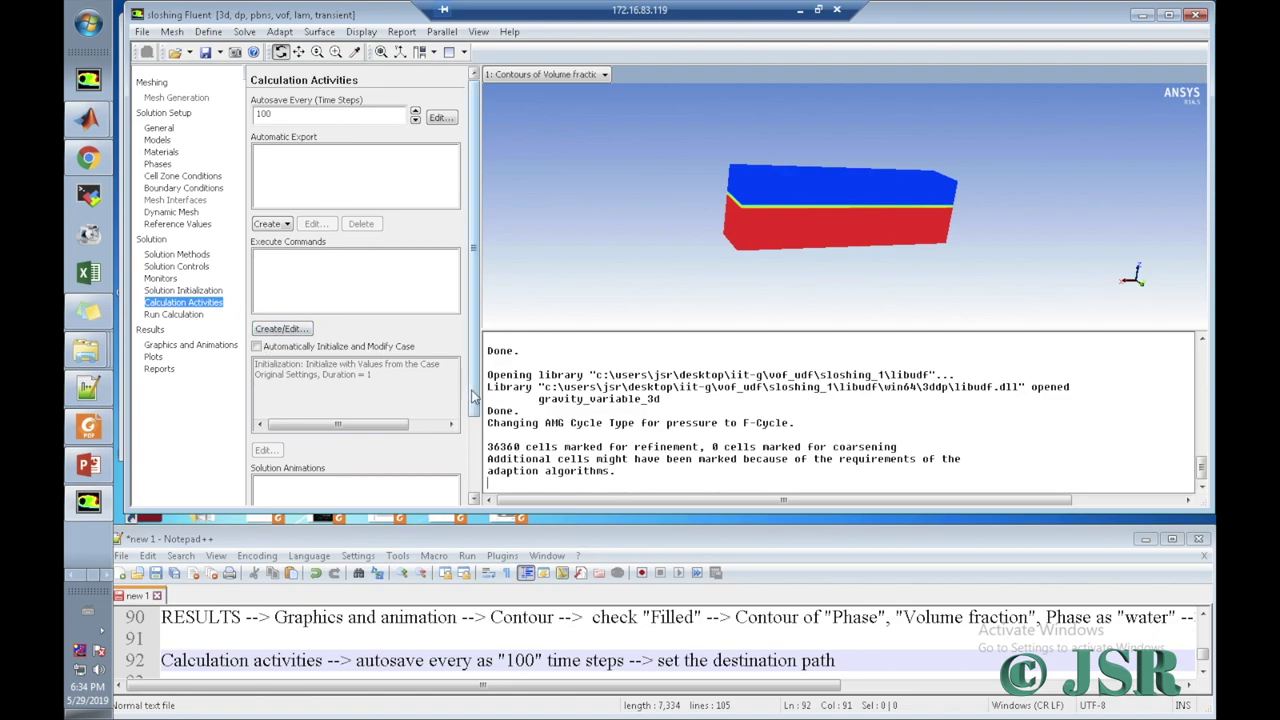
# Step: Start line 93 of the Notepad++ notes with "Calculation activities -->", reusing the heading from line 92
pyautogui.moveTo(474, 398); pyautogui.dragTo(478, 440)
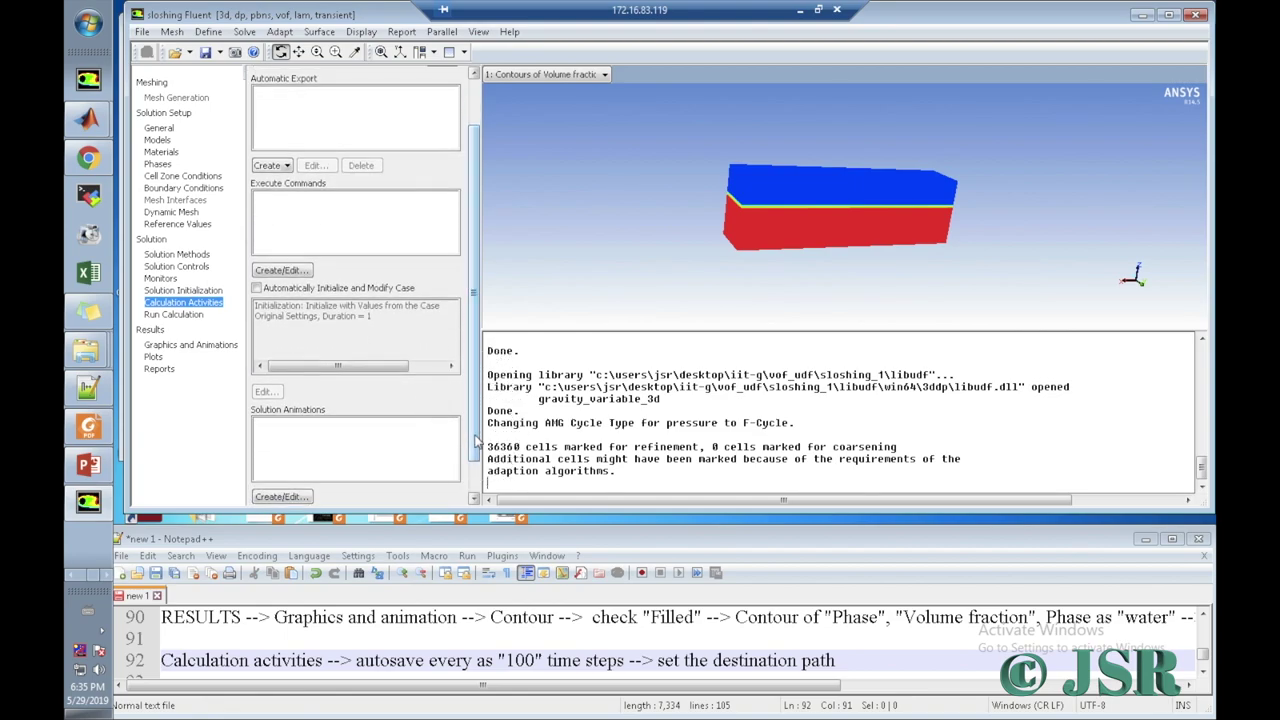
pyautogui.click(843, 663)
pyautogui.press('Return')
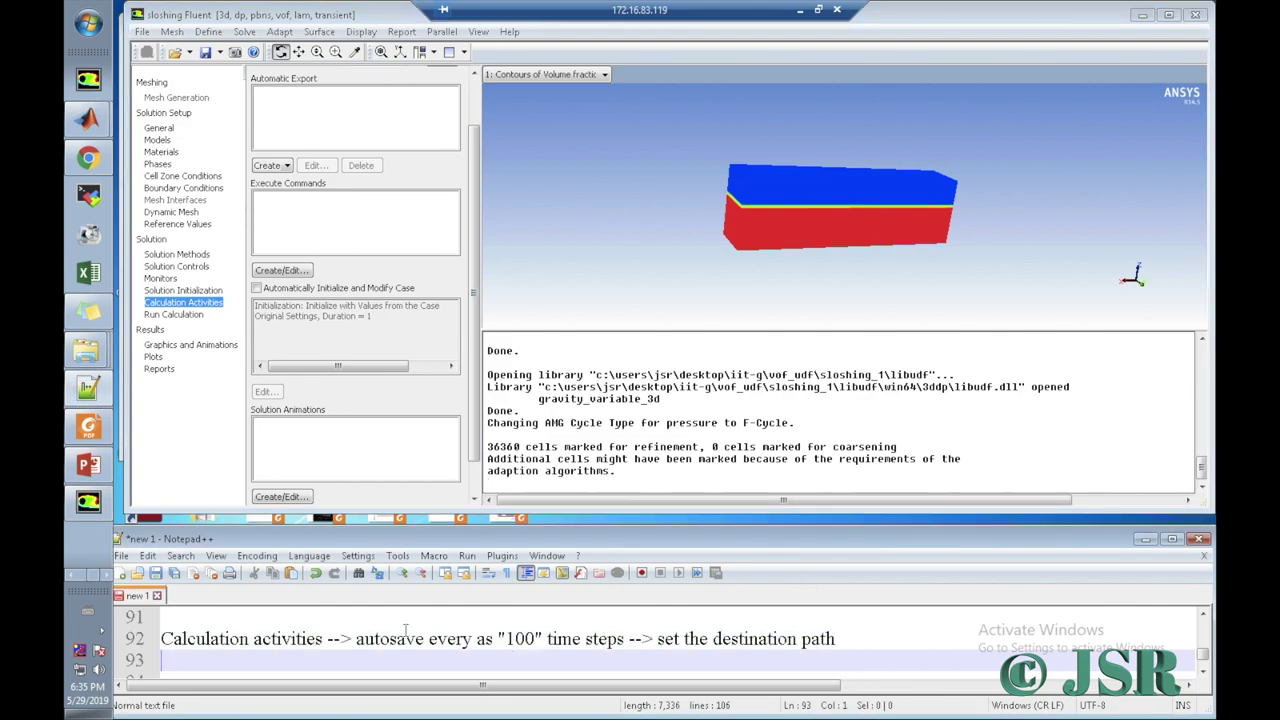
pyautogui.moveTo(325, 638); pyautogui.dragTo(163, 643)
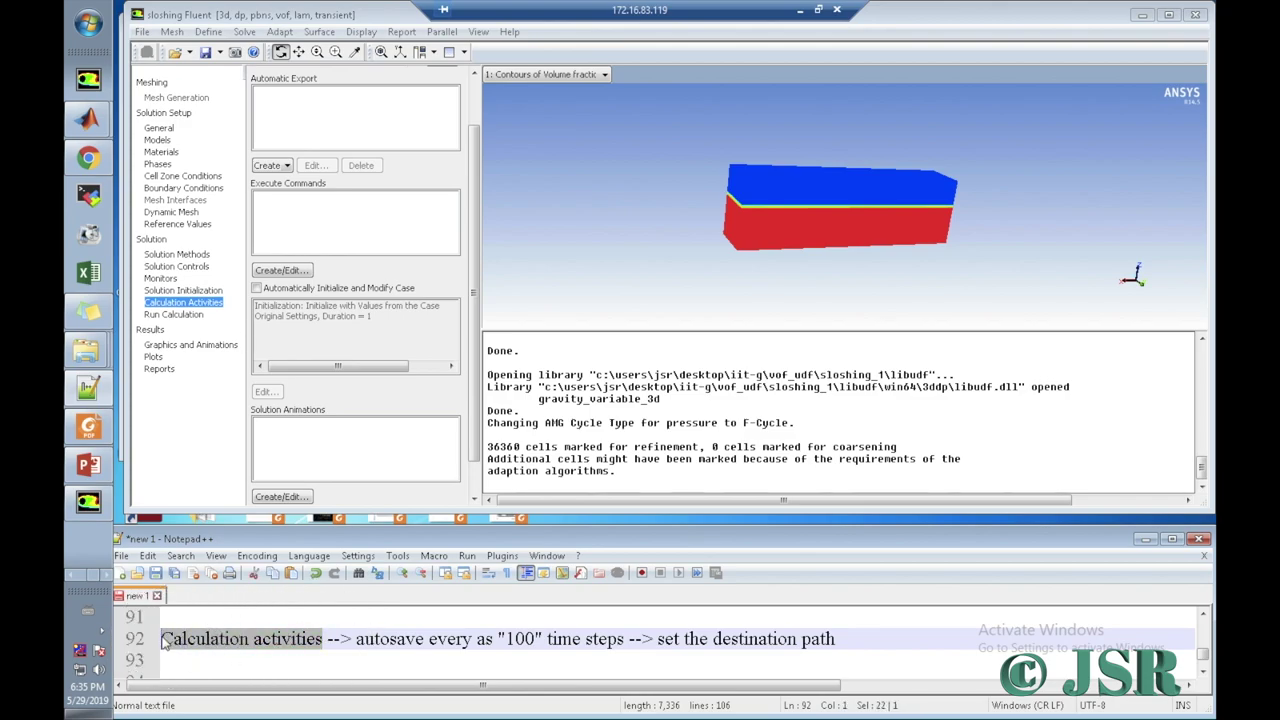
pyautogui.hotkey('ctrl', 'c')
pyautogui.click(163, 660)
pyautogui.hotkey('ctrl', 'v')
pyautogui.write('-->')
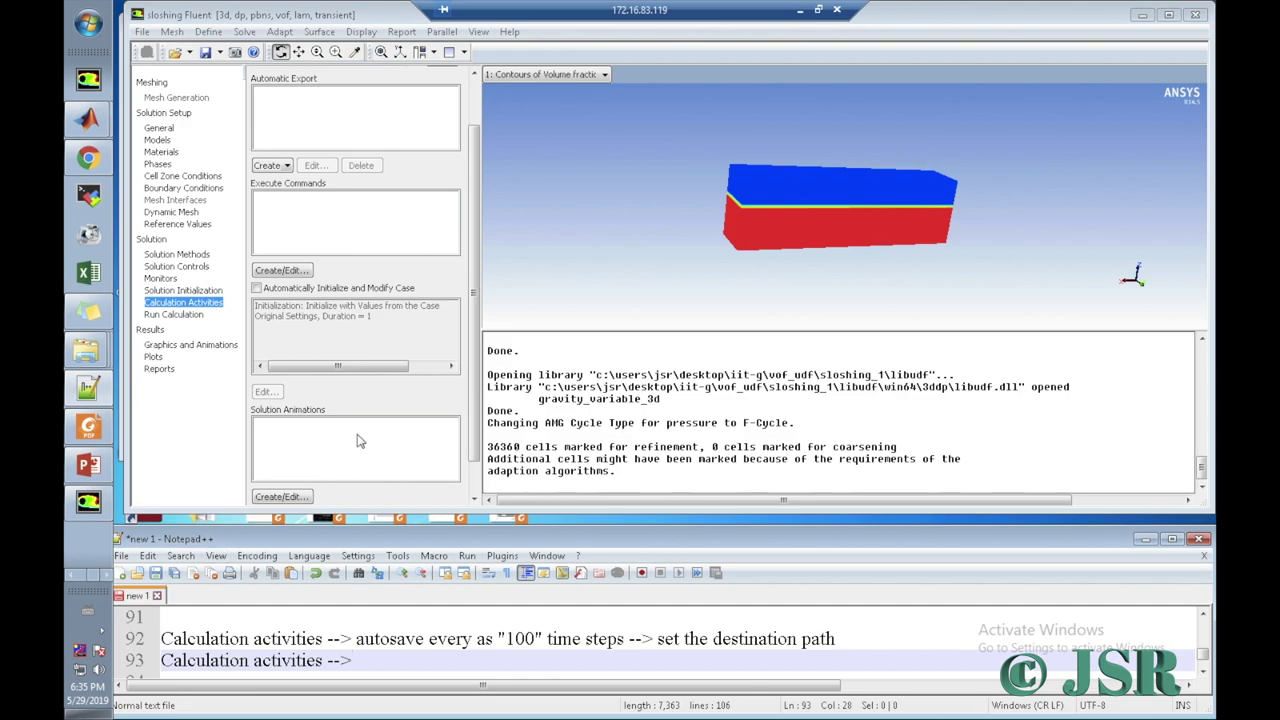
pyautogui.write(' S')
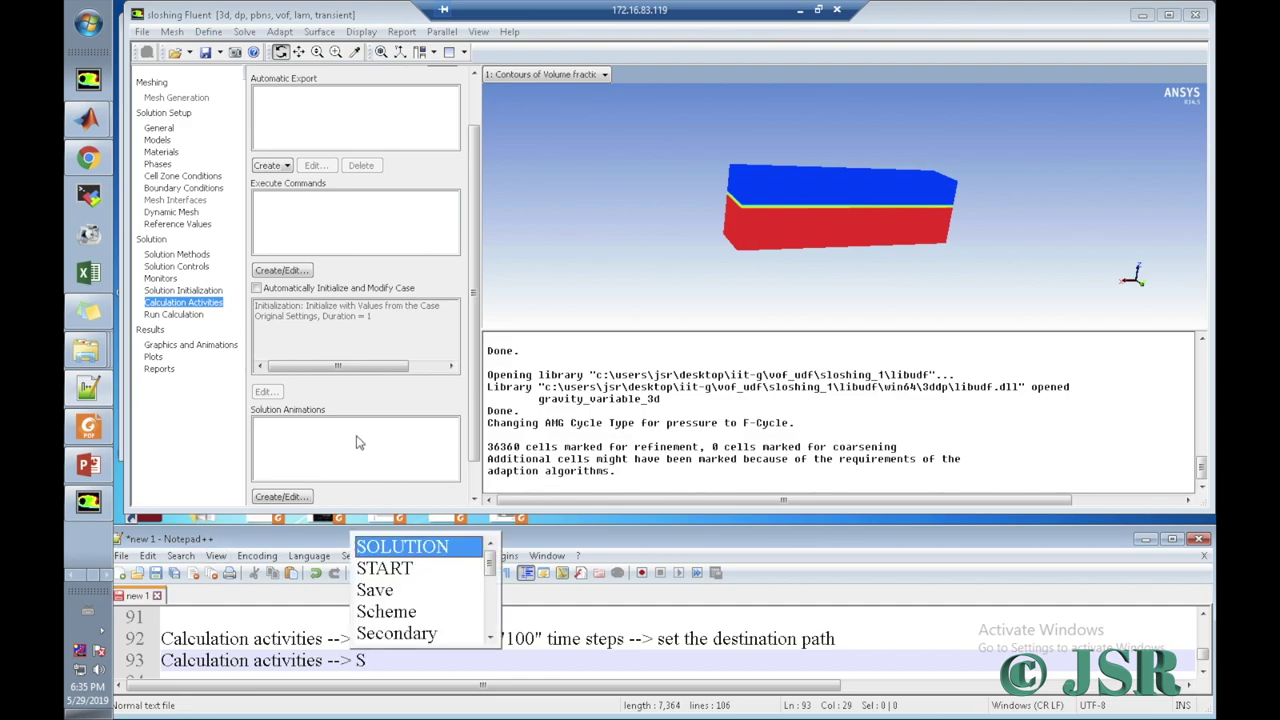
pyautogui.write('oluti')
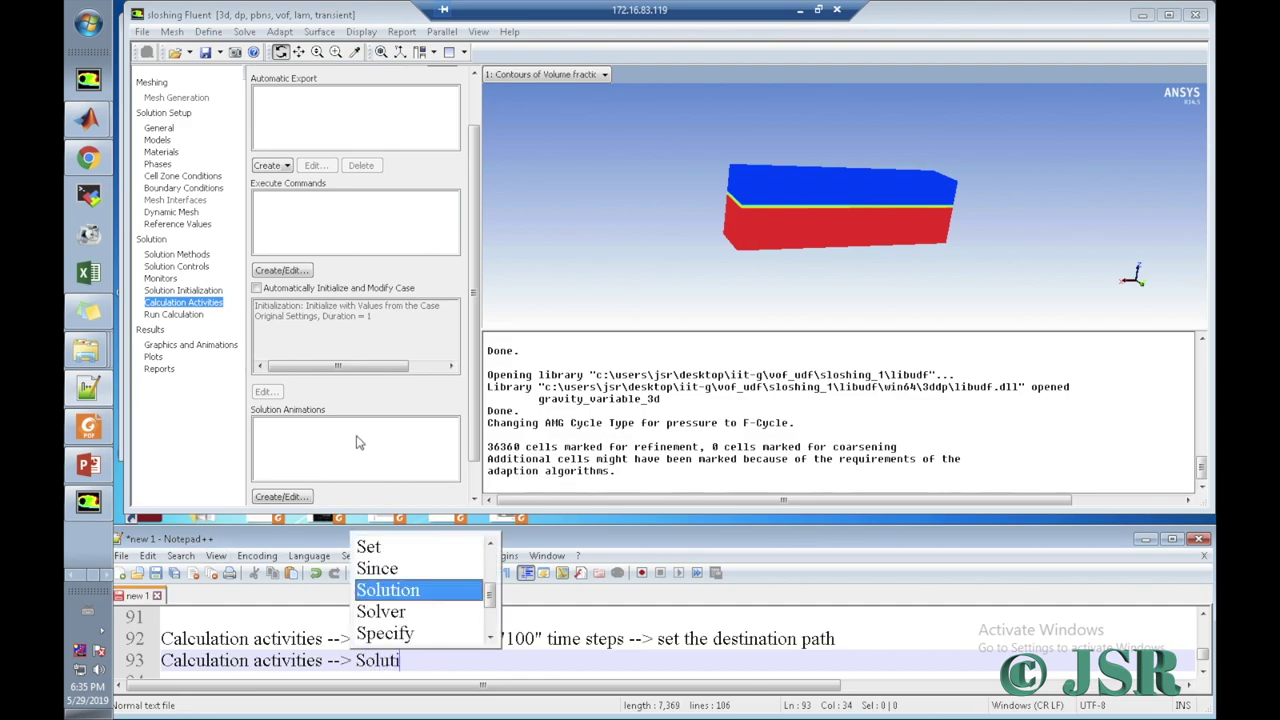
pyautogui.write('on anima')
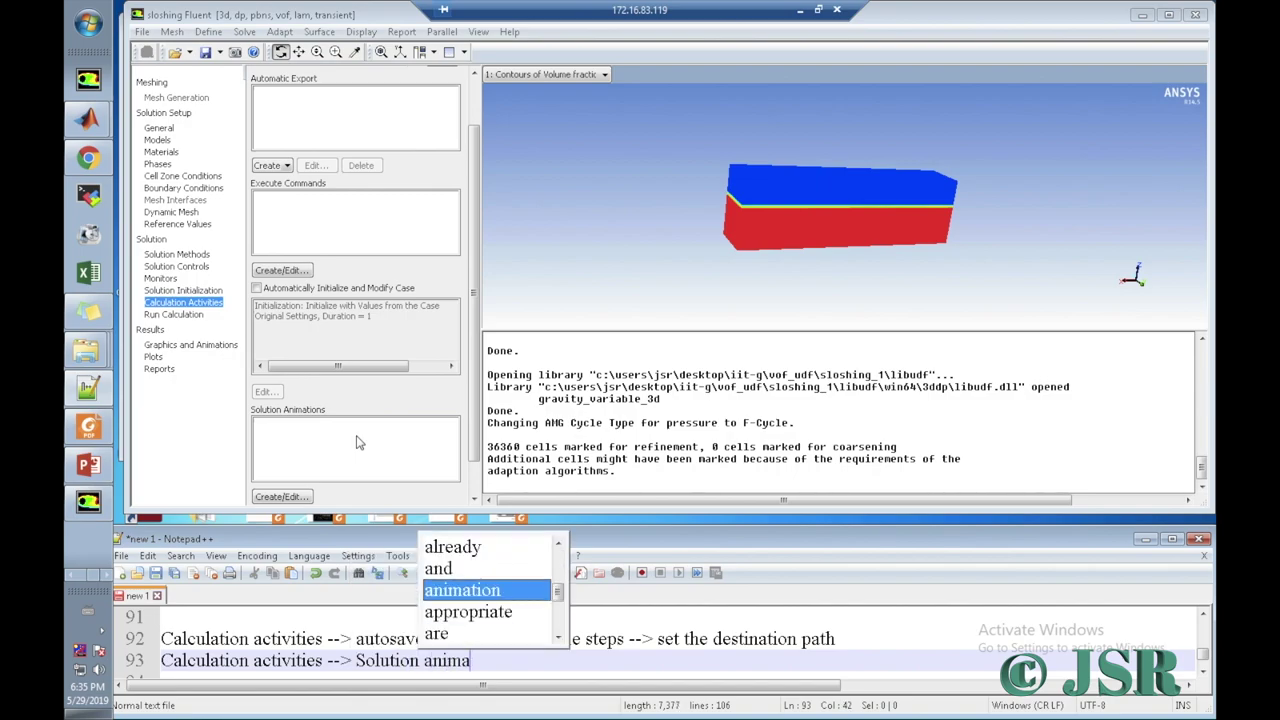
pyautogui.write('tion')
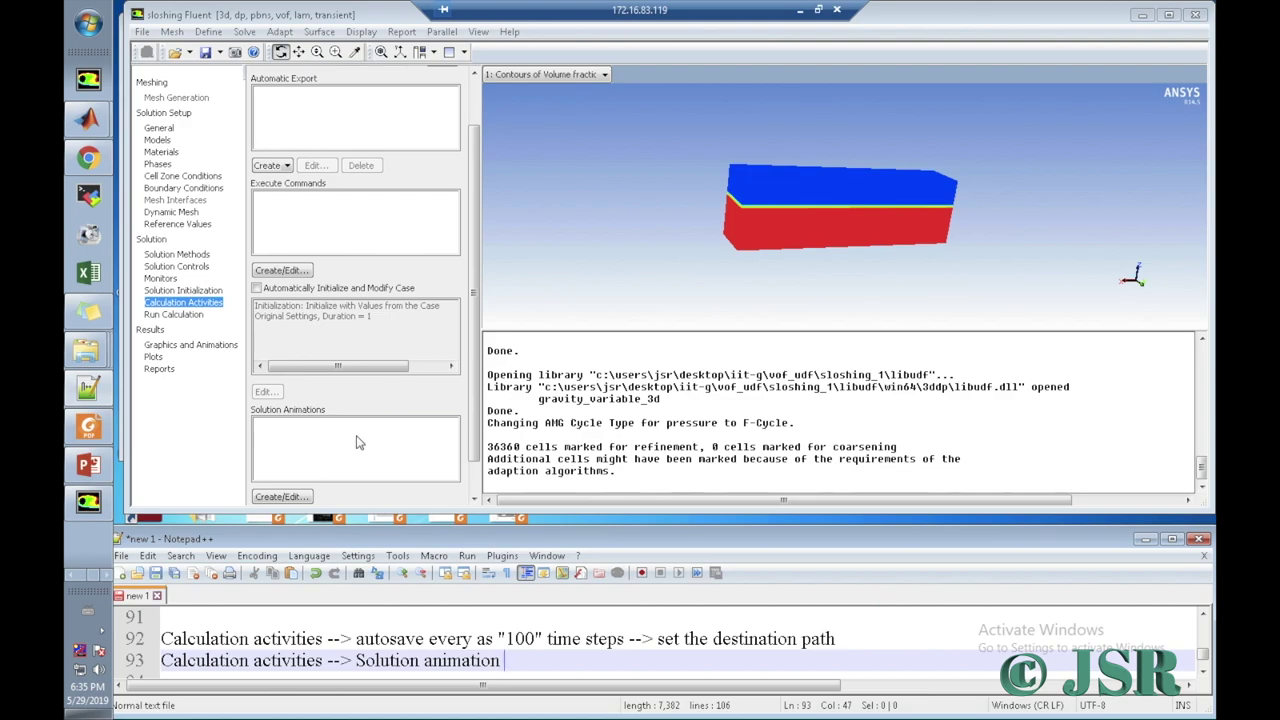
pyautogui.press('BackSpace')
pyautogui.press('BackSpace')
pyautogui.press('BackSpace')
pyautogui.press('BackSpace')
pyautogui.press('BackSpace')
pyautogui.press('BackSpace')
pyautogui.press('BackSpace')
pyautogui.press('BackSpace')
pyautogui.press('BackSpace')
pyautogui.press('BackSpace')
pyautogui.press('BackSpace')
pyautogui.press('BackSpace')
pyautogui.press('BackSpace')
pyautogui.press('BackSpace')
pyautogui.press('BackSpace')
pyautogui.press('BackSpace')
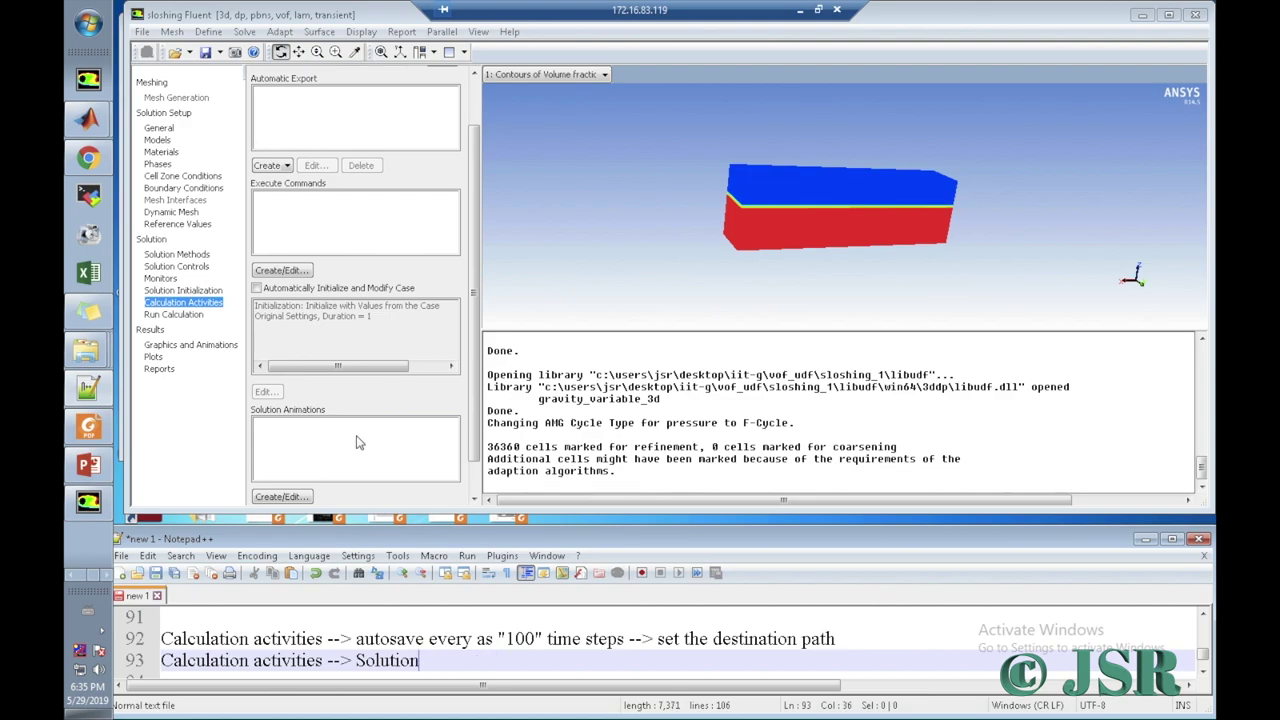
pyautogui.press('BackSpace')
# Step: Append "Execute command --> Create/Edit -->" to line 93 of the notes
pyautogui.write('Ex')
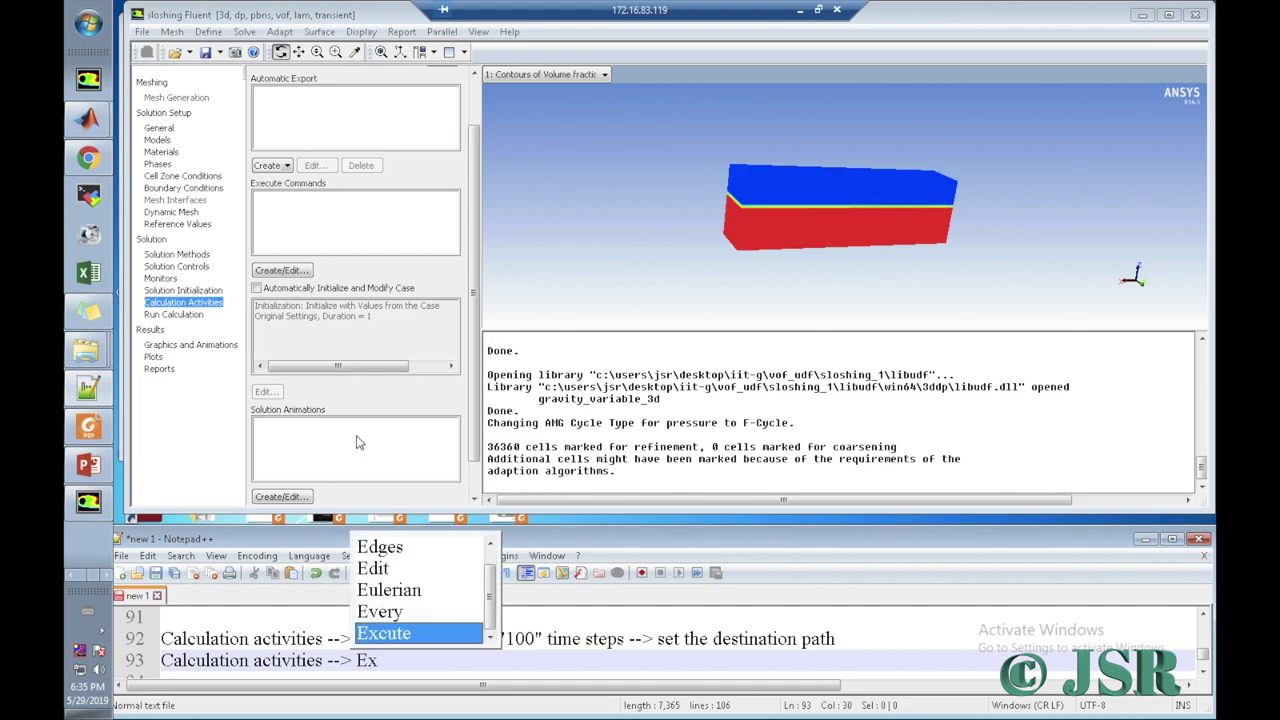
pyautogui.write('ecute ')
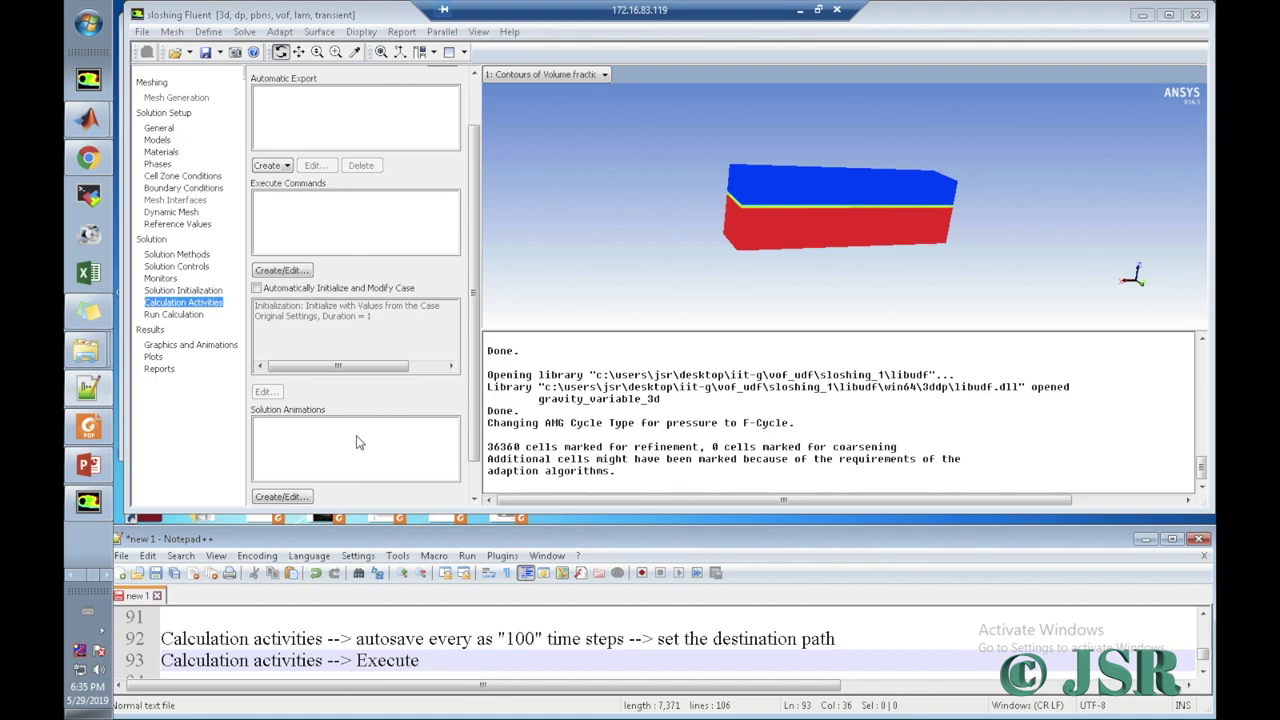
pyautogui.write('comman')
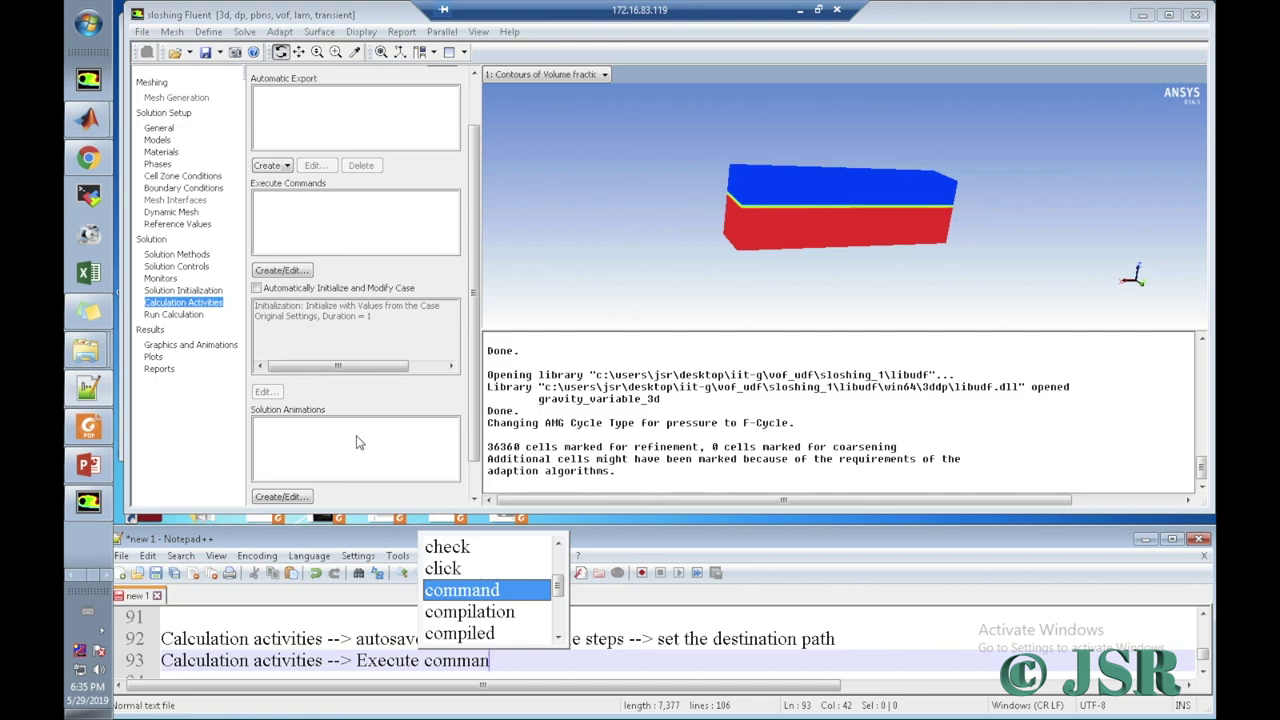
pyautogui.write('d -->')
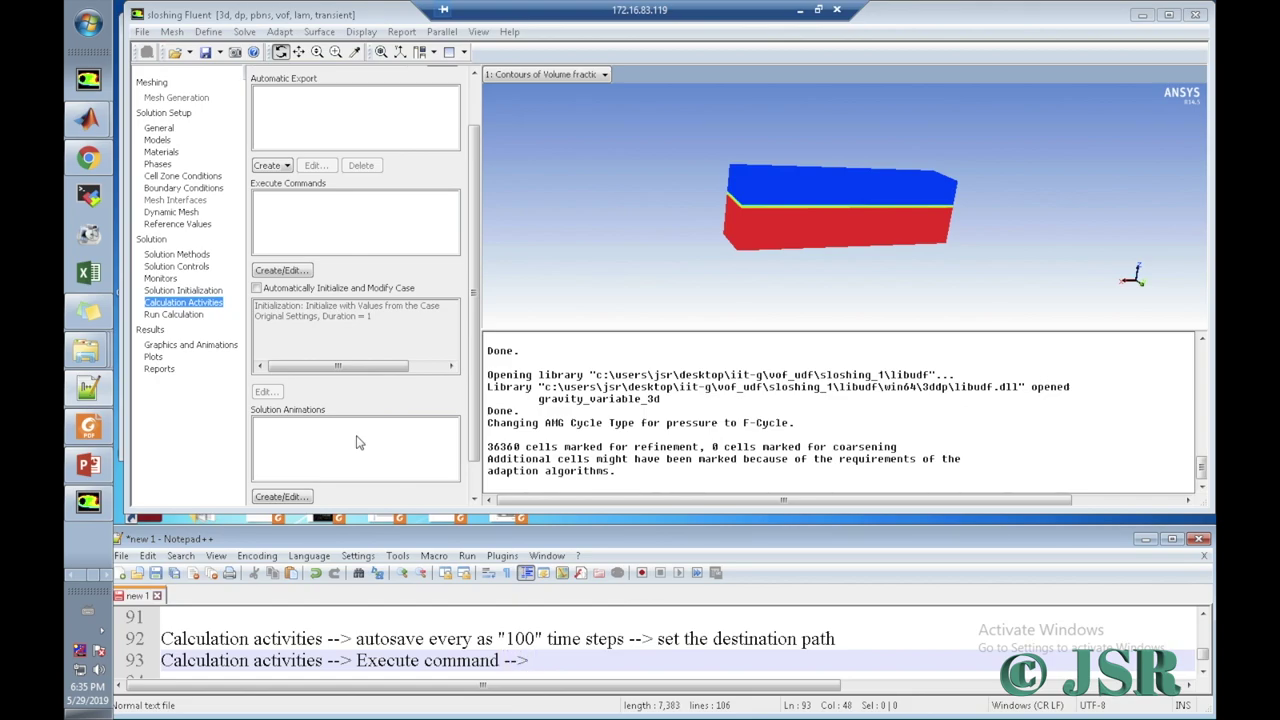
pyautogui.write(' Create/')
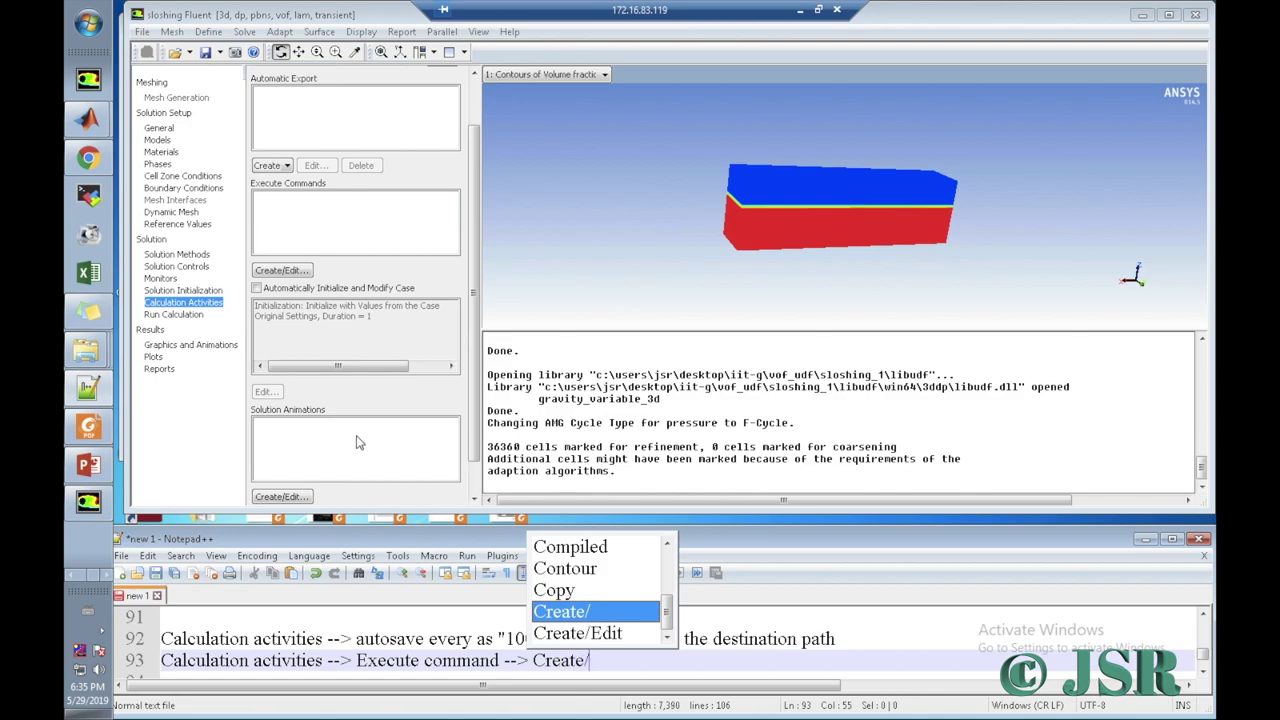
pyautogui.write('Edit -->')
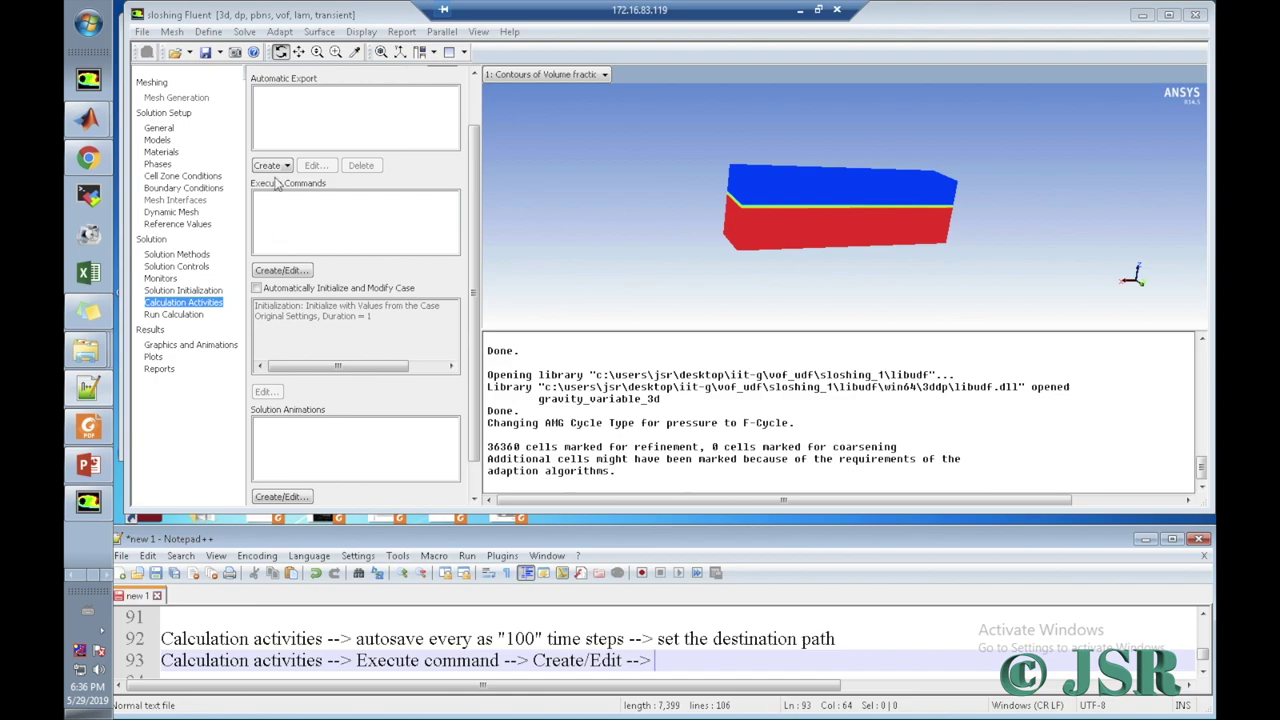
# Step: In Fluent's Execute Commands, define one active command running every 1 Time Step and begin its command text with (%model-
pyautogui.click(288, 271)
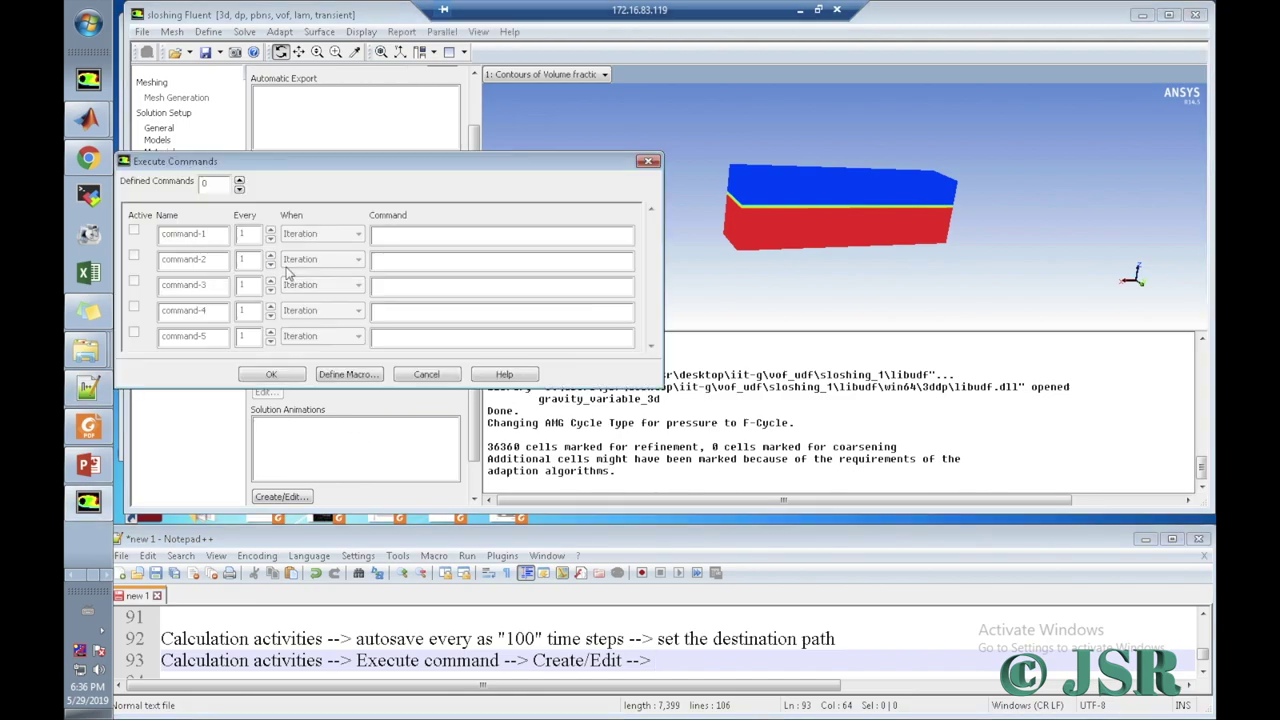
pyautogui.click(239, 183)
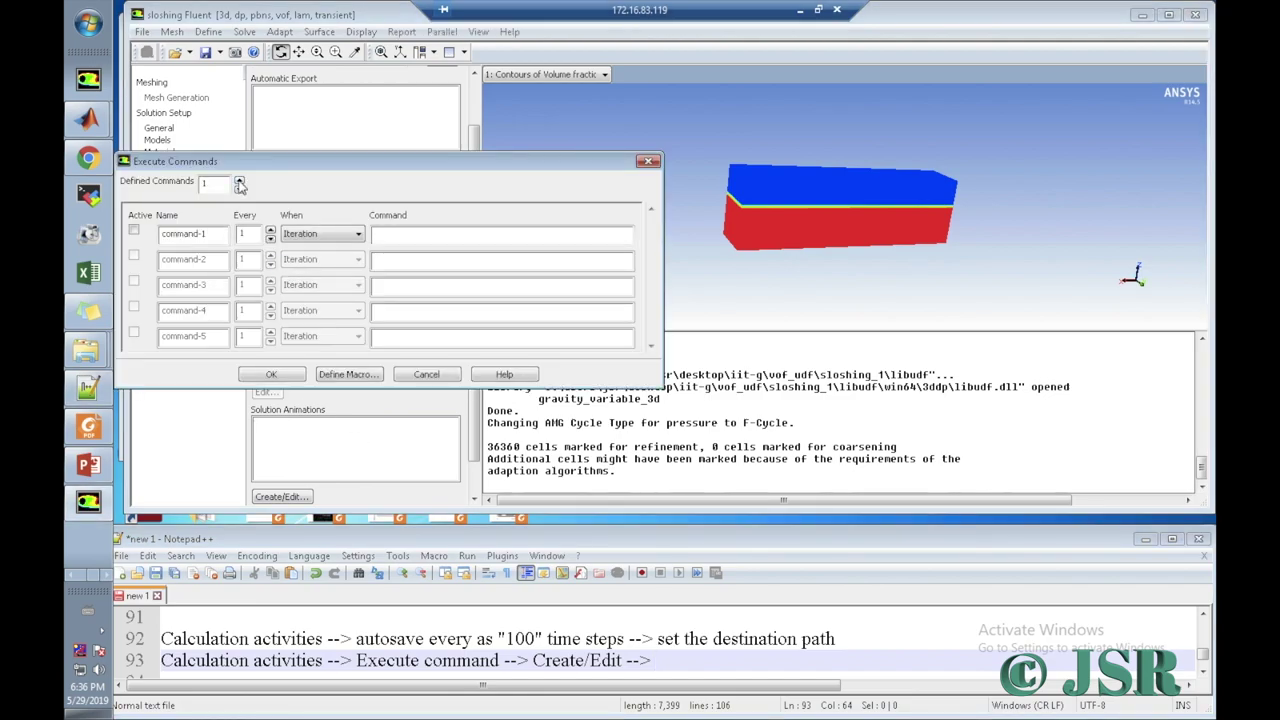
pyautogui.click(303, 237)
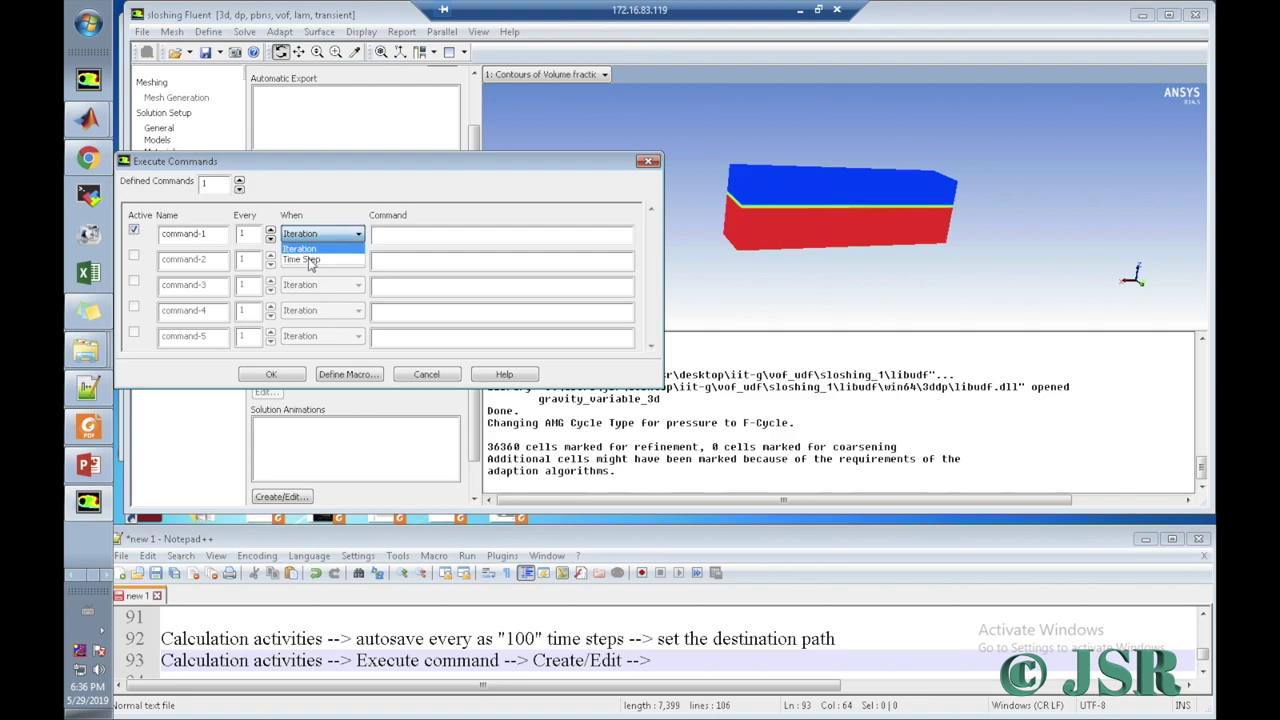
pyautogui.click(309, 264)
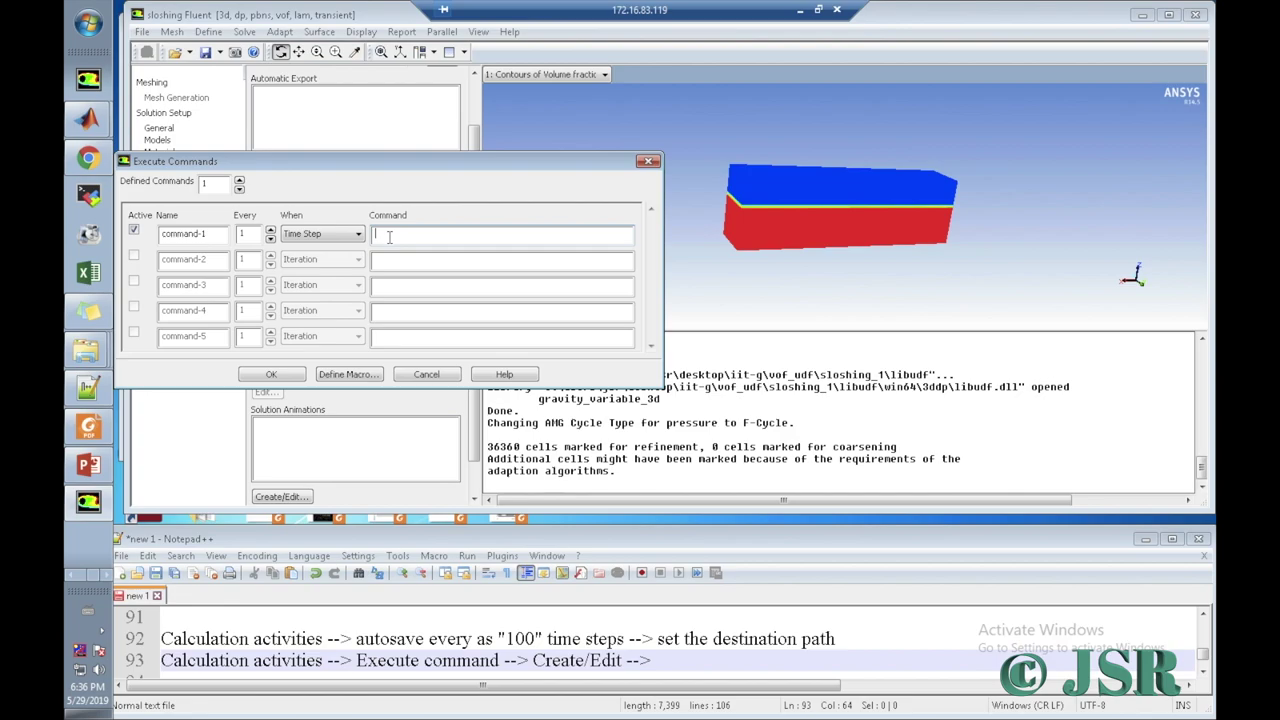
pyautogui.write('(%model-')
# Step: Look up the required command text on the Calculation Activities slide of the Sloshing_Workshop PDF in Foxit Reader
pyautogui.click(100, 426)
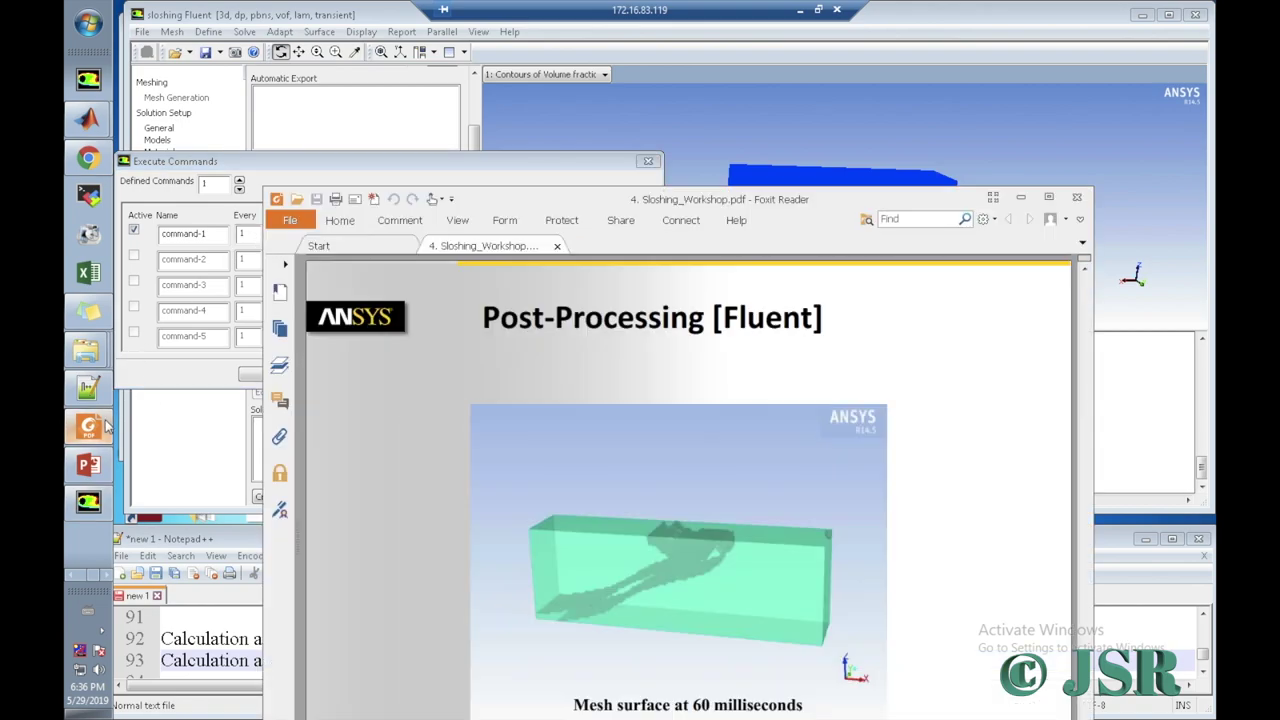
pyautogui.scroll(5, 474, 397)
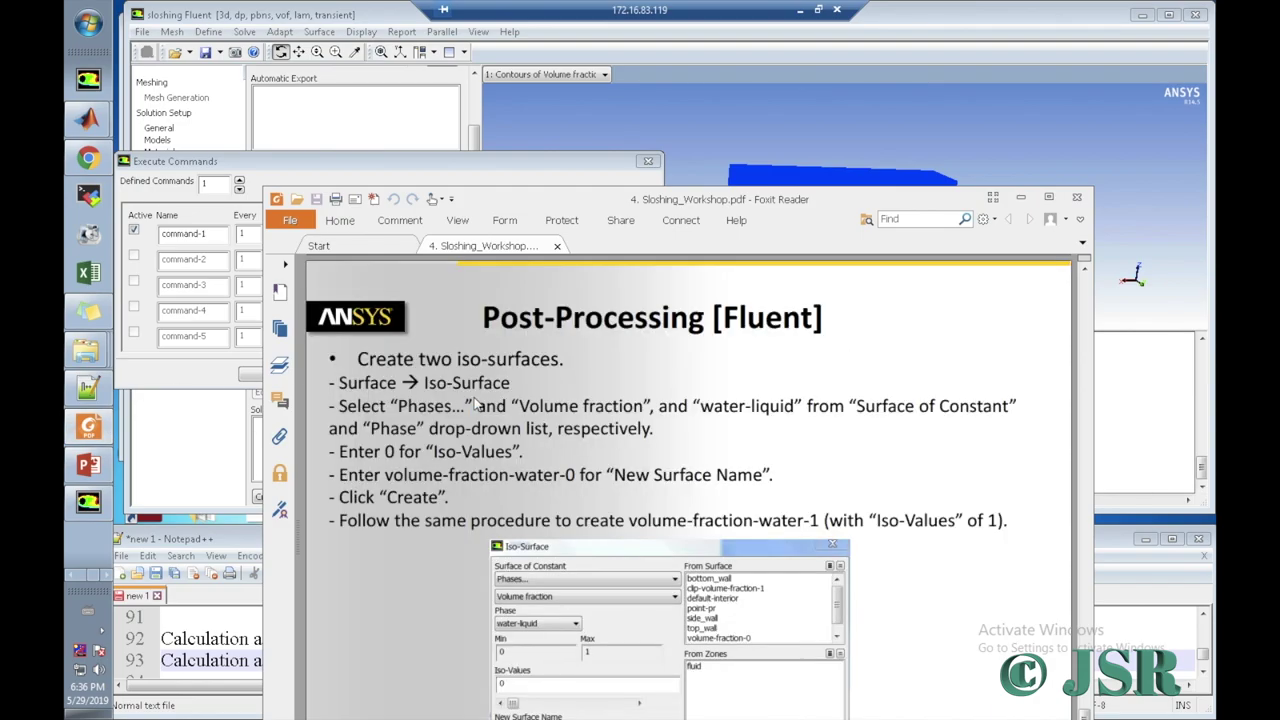
pyautogui.scroll(-3, 474, 397)
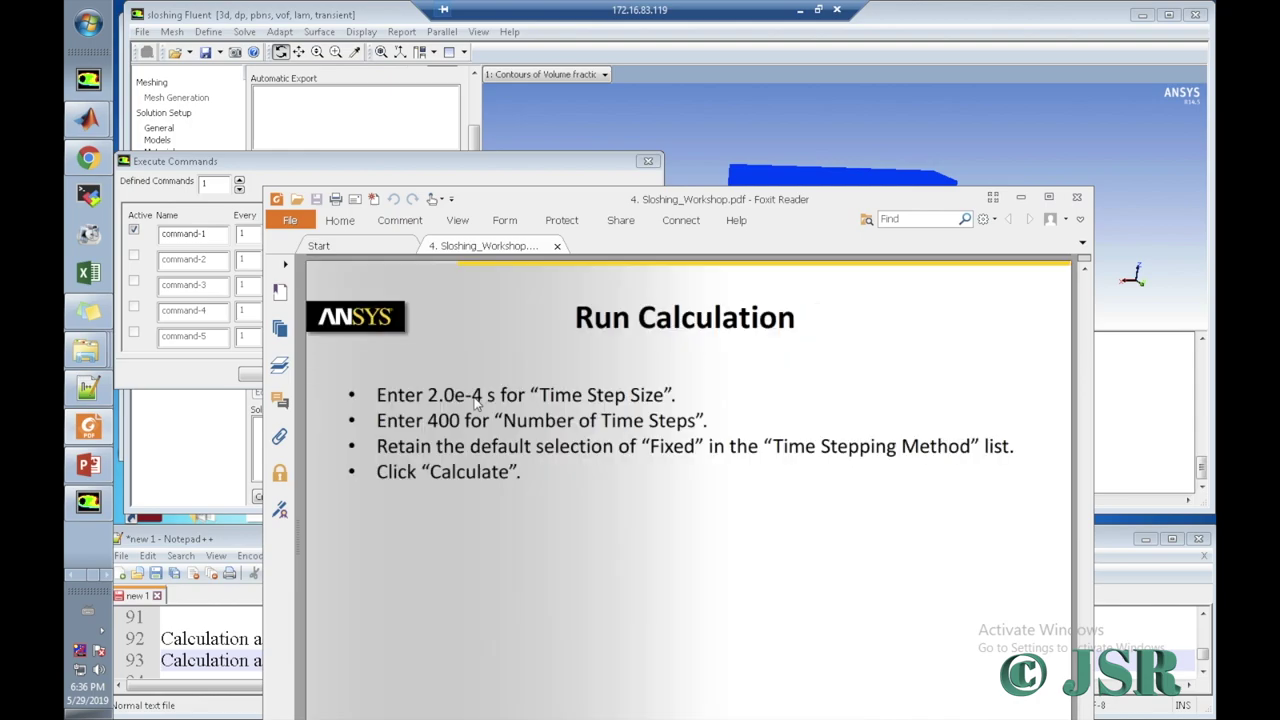
pyautogui.scroll(-1, 476, 400)
pyautogui.scroll(-1, 476, 400)
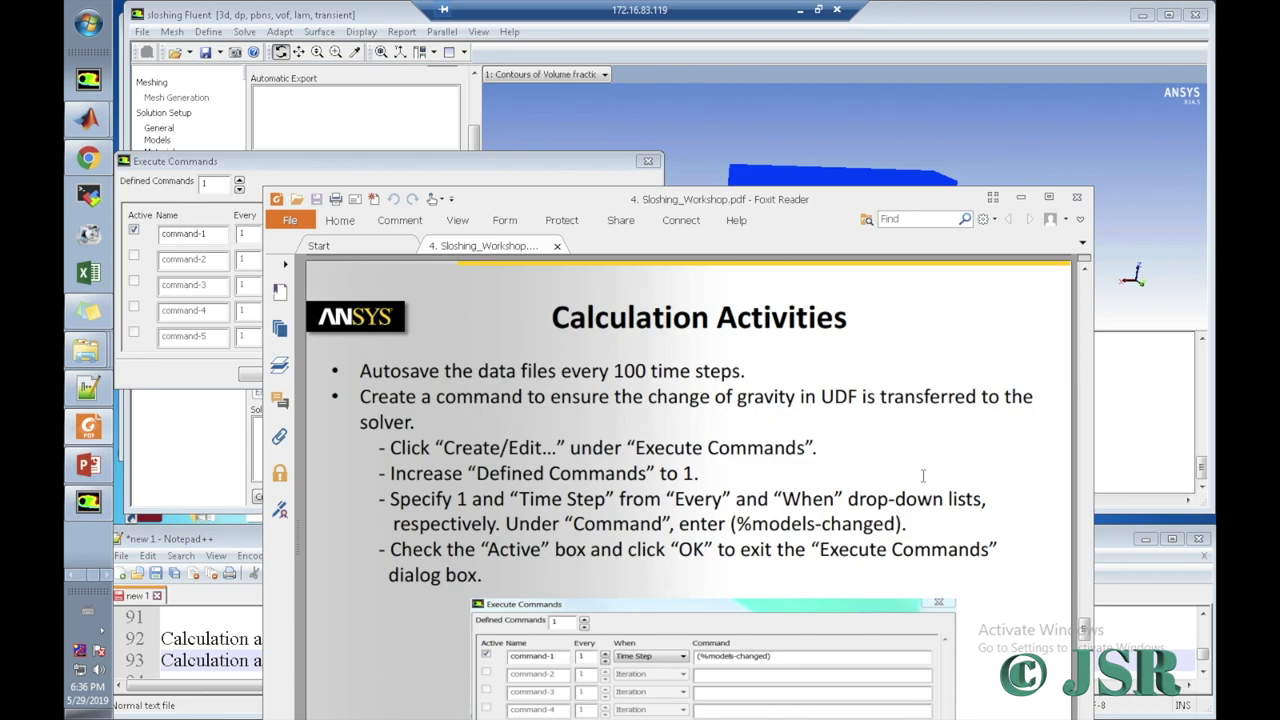
pyautogui.click(1021, 196)
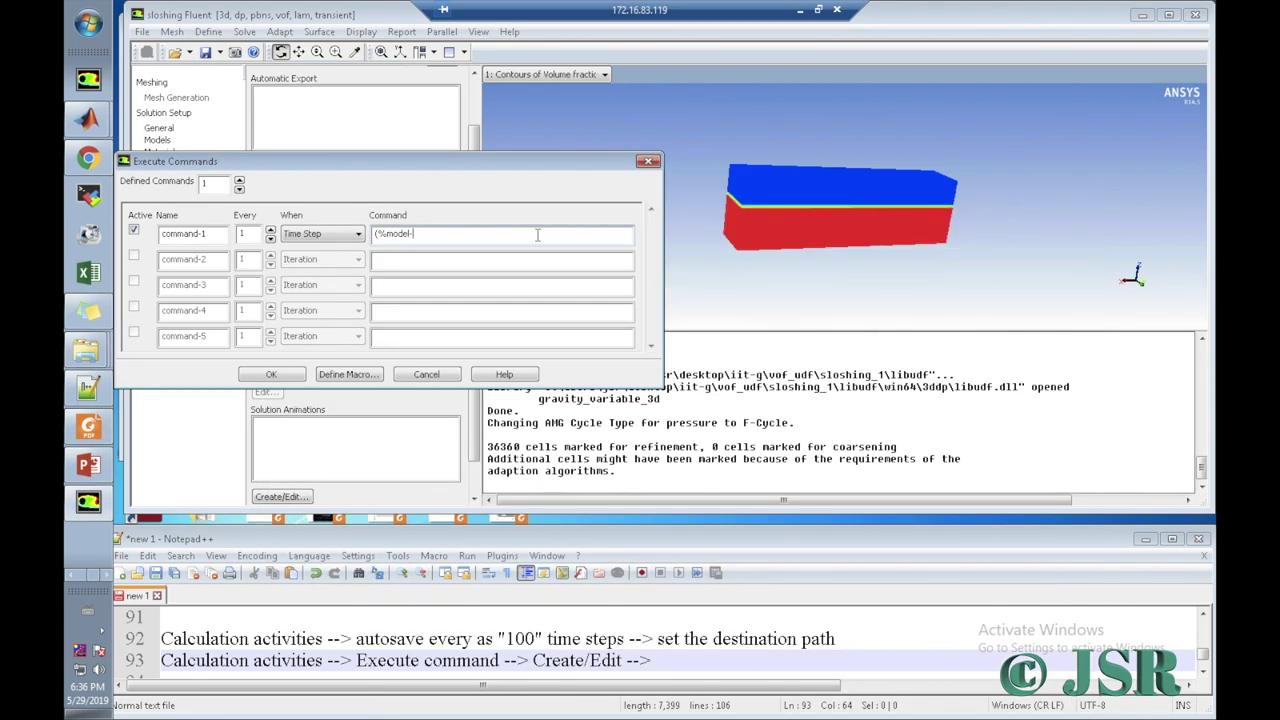
pyautogui.click(89, 432)
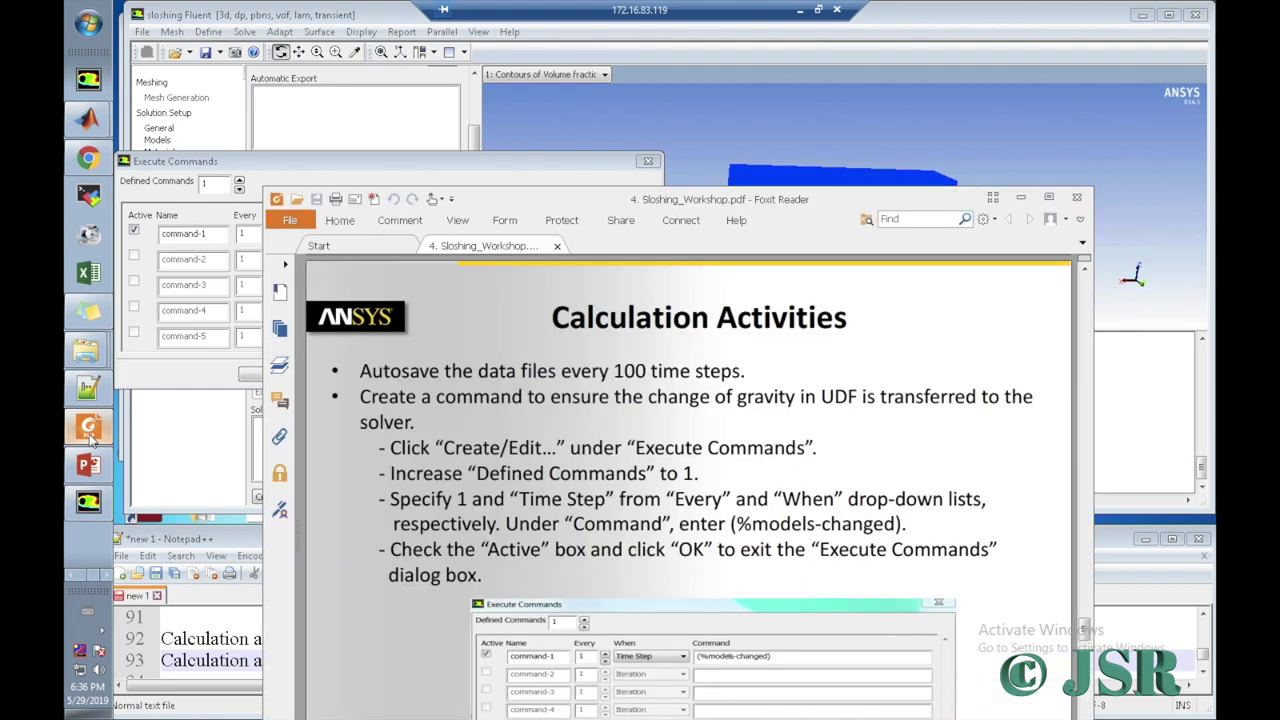
pyautogui.click(89, 430)
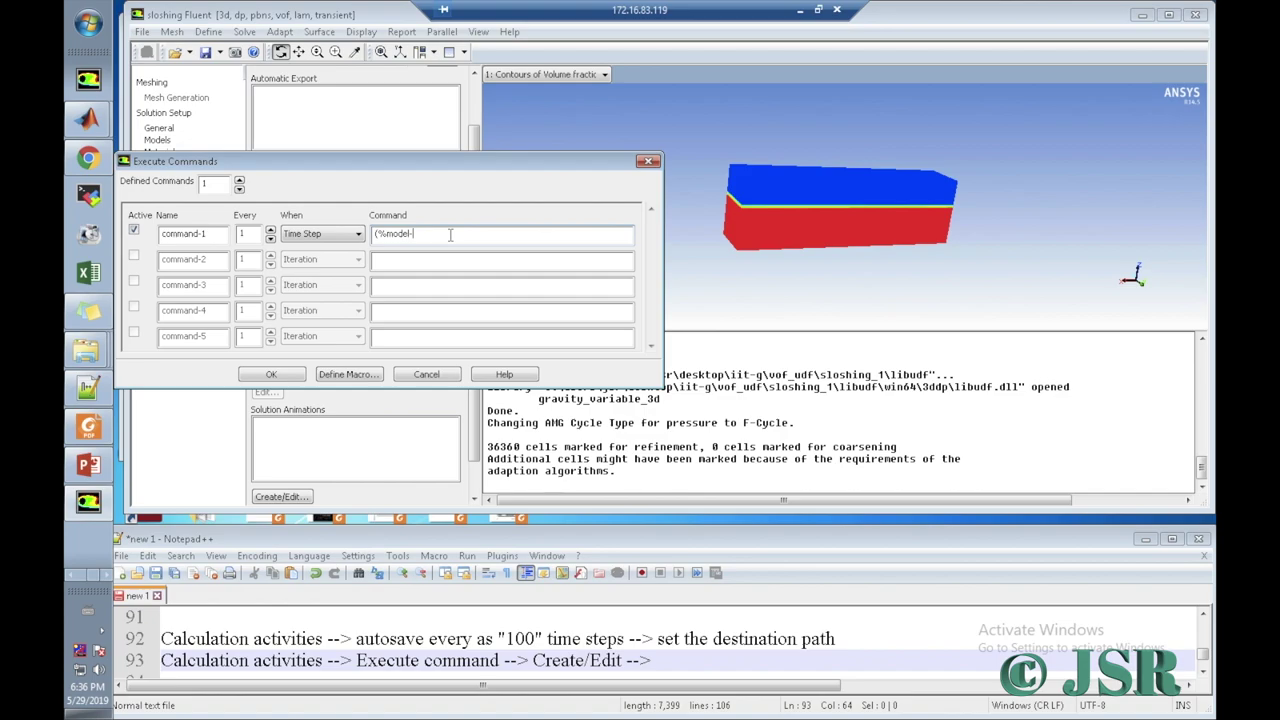
# Step: Correct and complete the command-1 text as (%models-changed)
pyautogui.write('c')
pyautogui.press('BackSpace')
pyautogui.press('BackSpace')
pyautogui.write('s-changed')
# Step: Check the command-1 entry against the Sloshing_Workshop PDF slide and accept the Execute Commands settings in Fluent
pyautogui.click(102, 428)
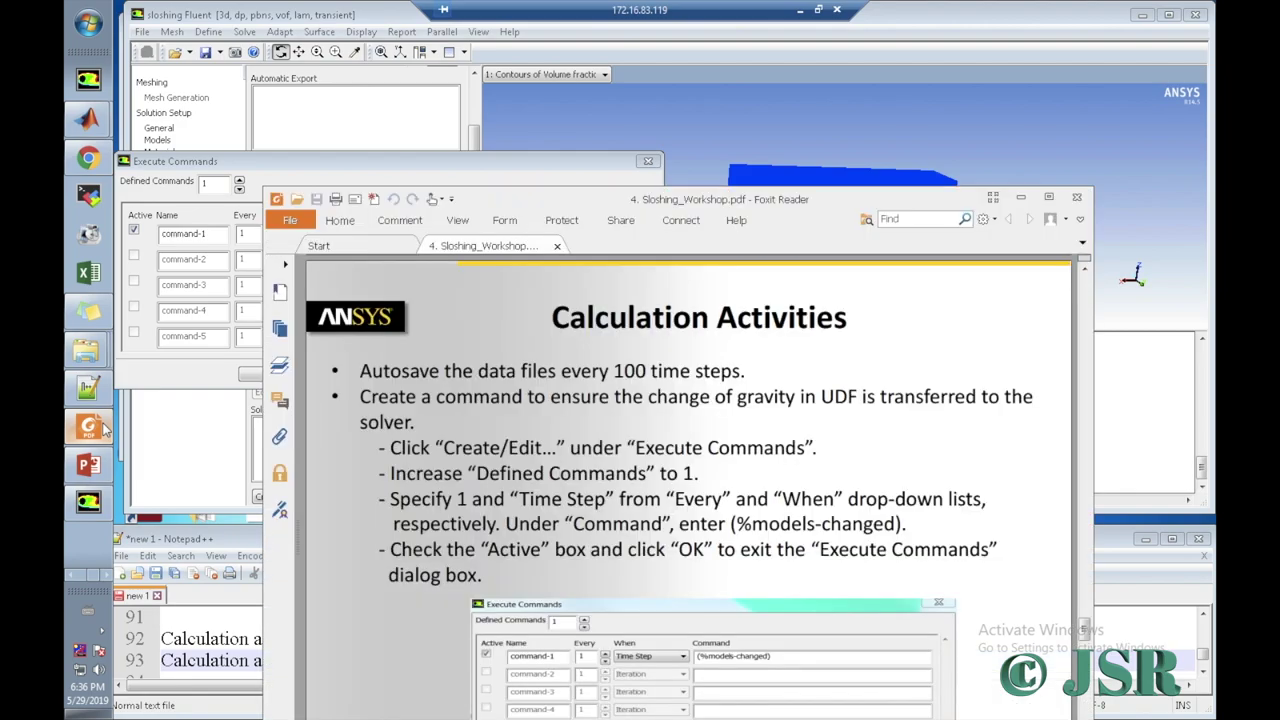
pyautogui.moveTo(541, 192); pyautogui.dragTo(789, 90)
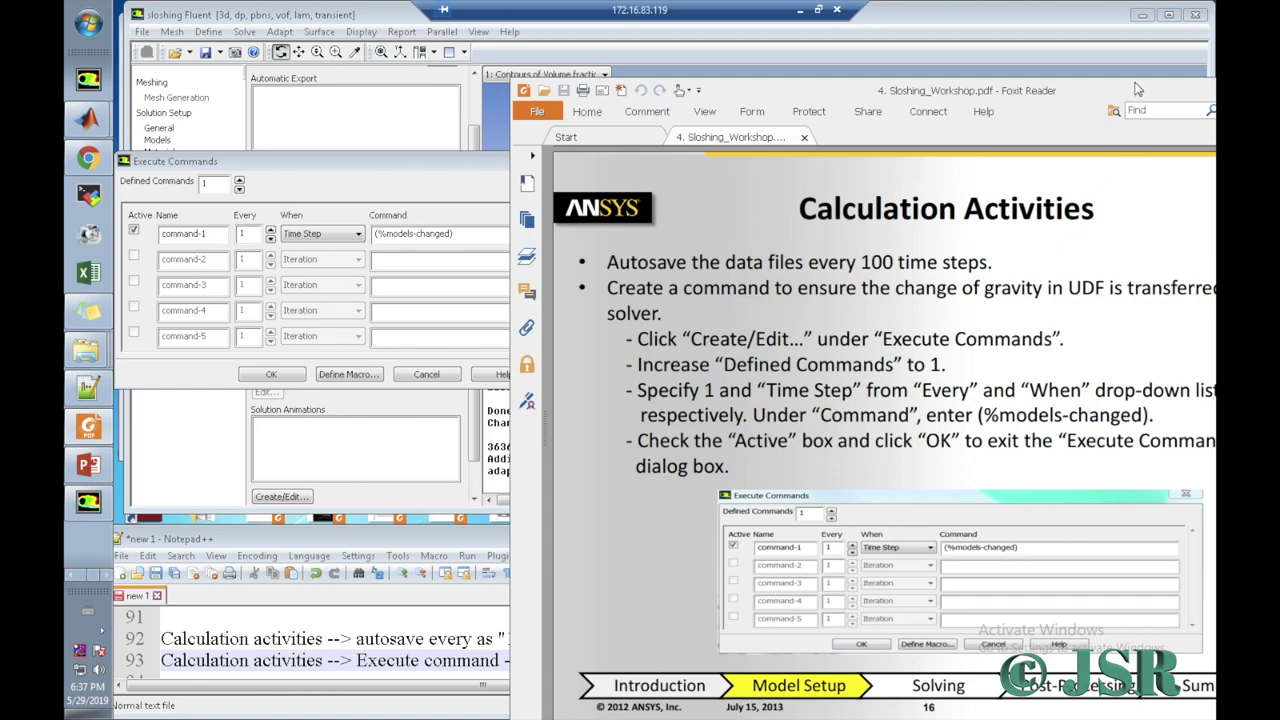
pyautogui.moveTo(1138, 95); pyautogui.dragTo(928, 150)
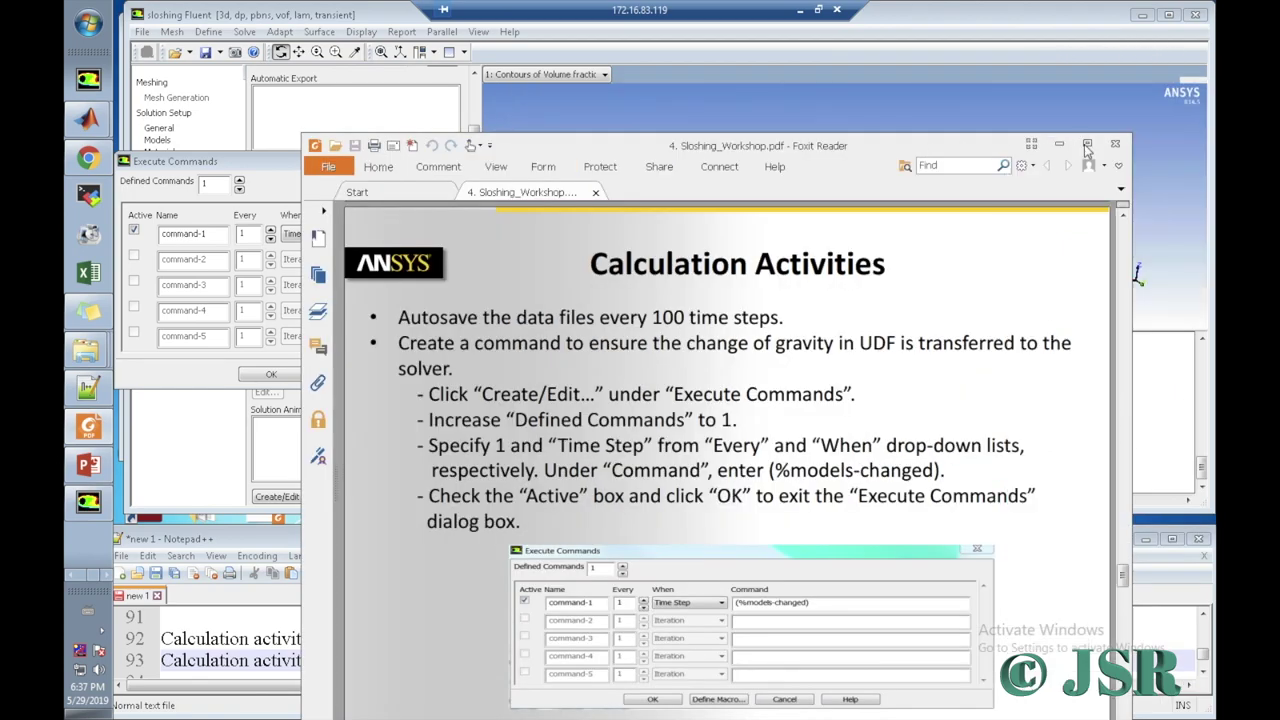
pyautogui.click(1060, 145)
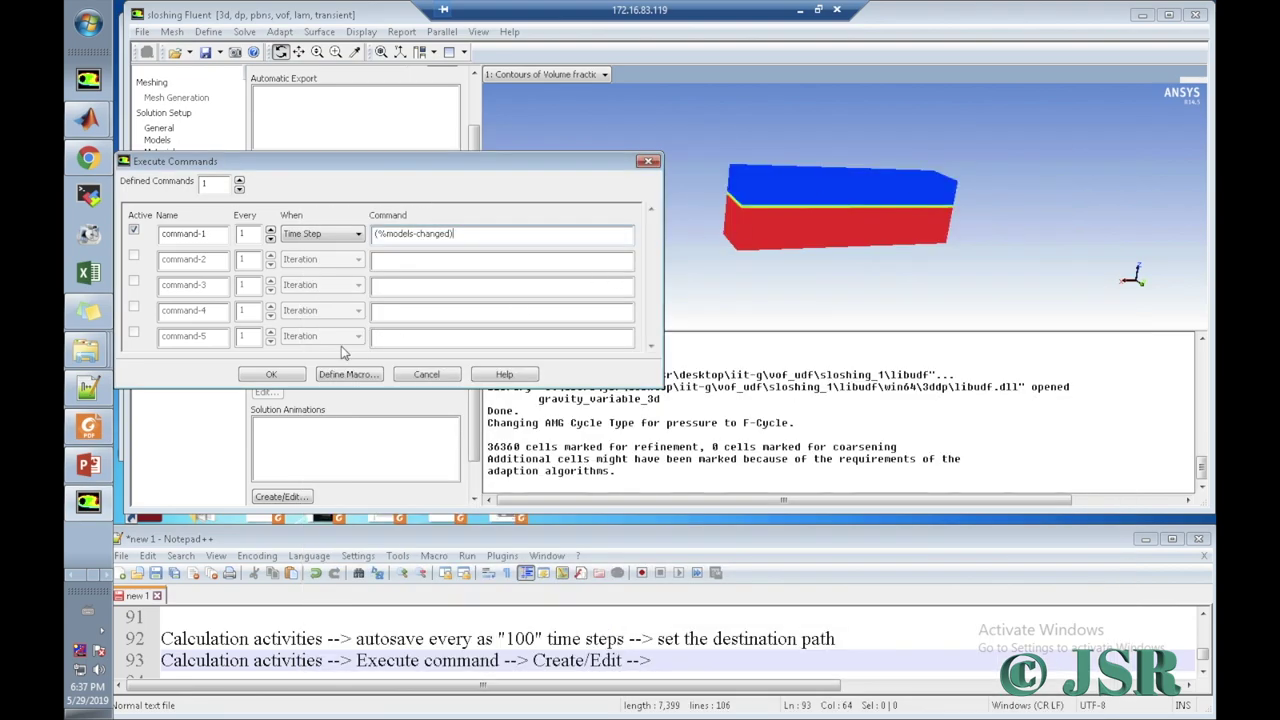
pyautogui.click(272, 375)
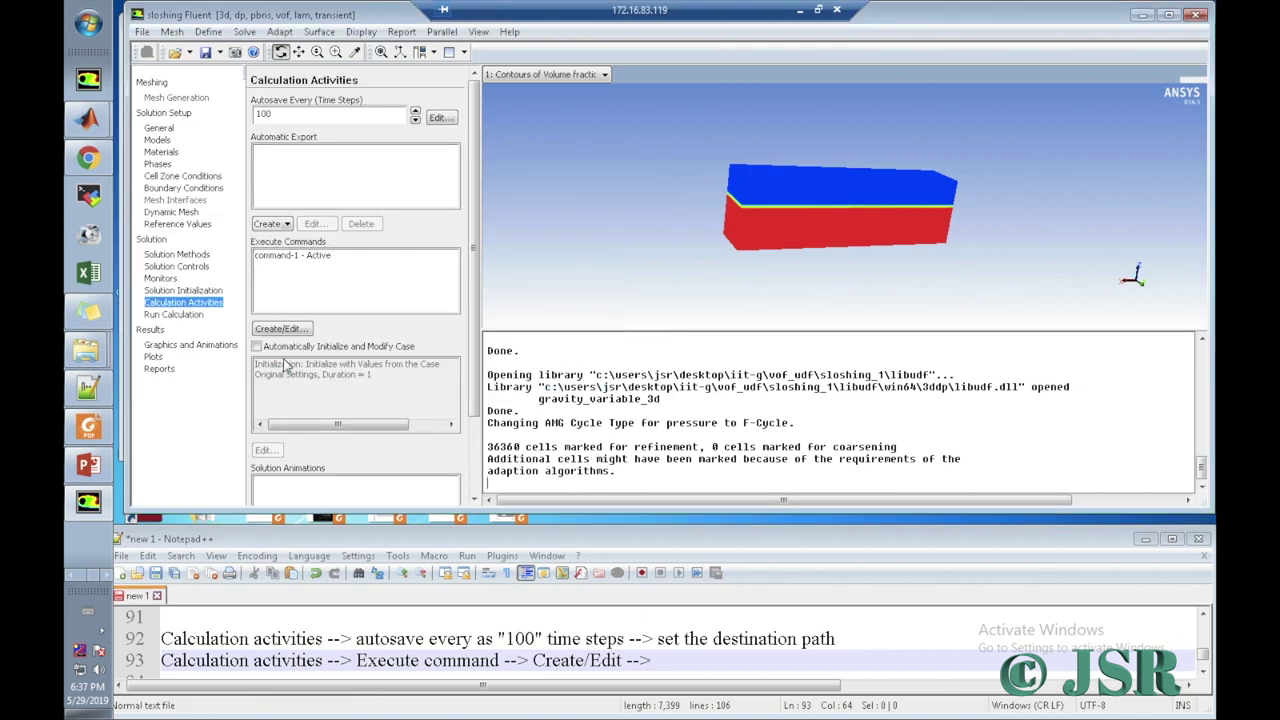
# Step: Review the saved command-1 definition in Execute Commands, close it and return to the end of line 93 in the notes
pyautogui.click(296, 331)
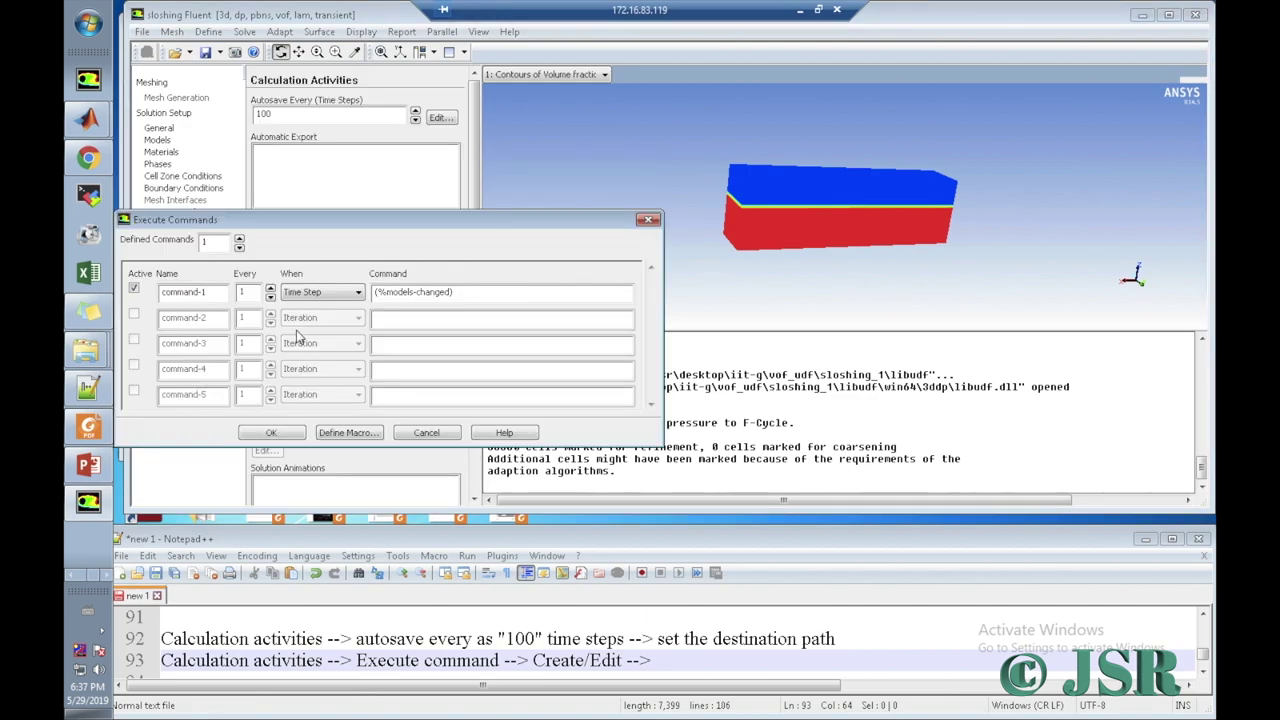
pyautogui.click(272, 433)
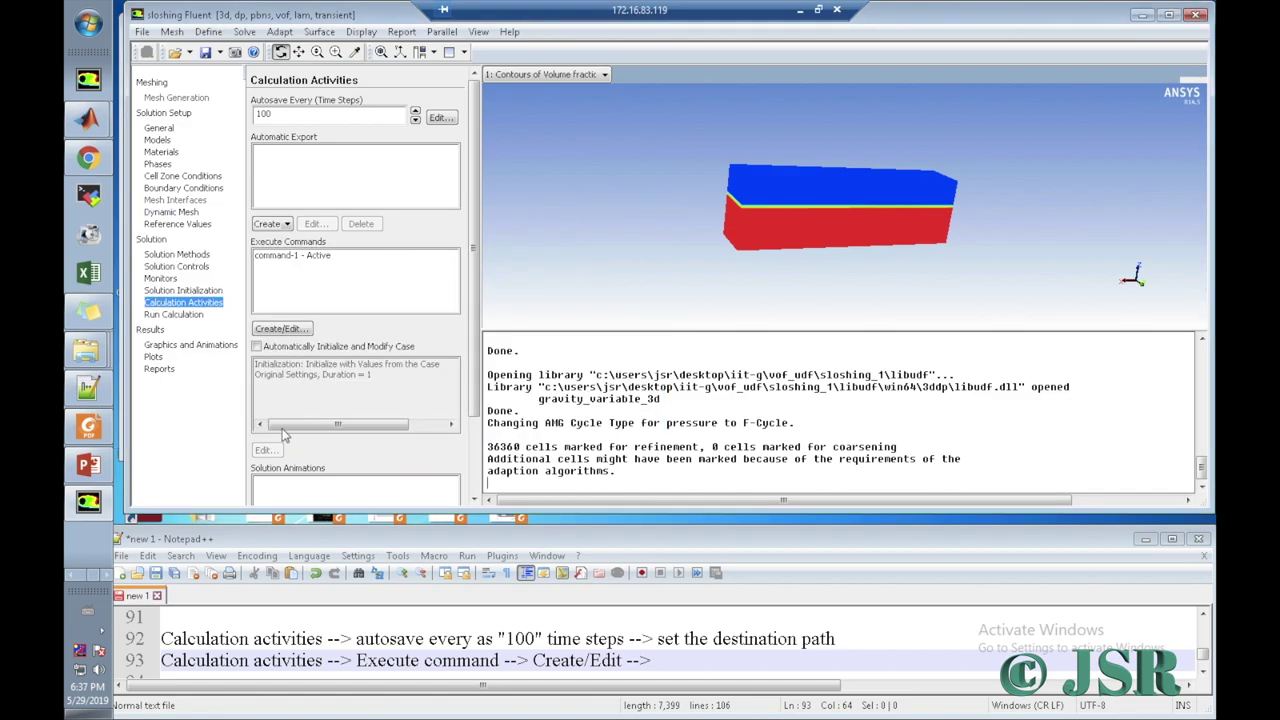
pyautogui.moveTo(478, 404); pyautogui.dragTo(480, 473)
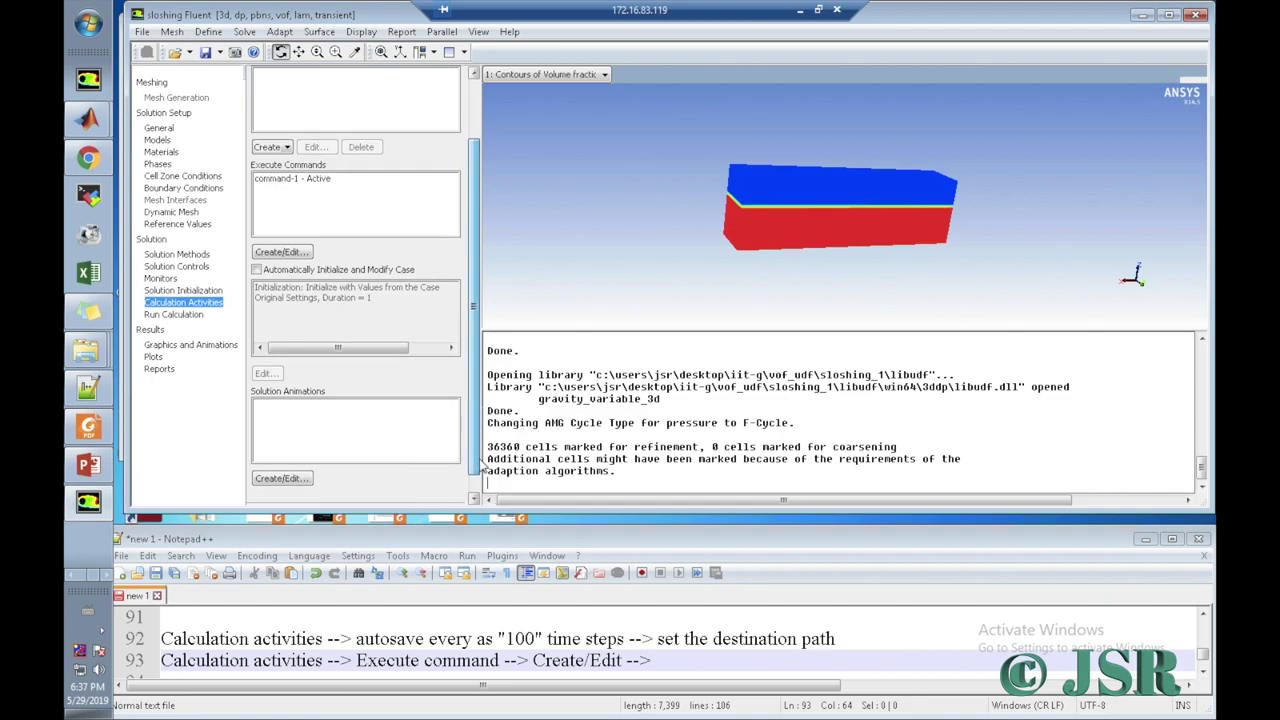
pyautogui.click(659, 663)
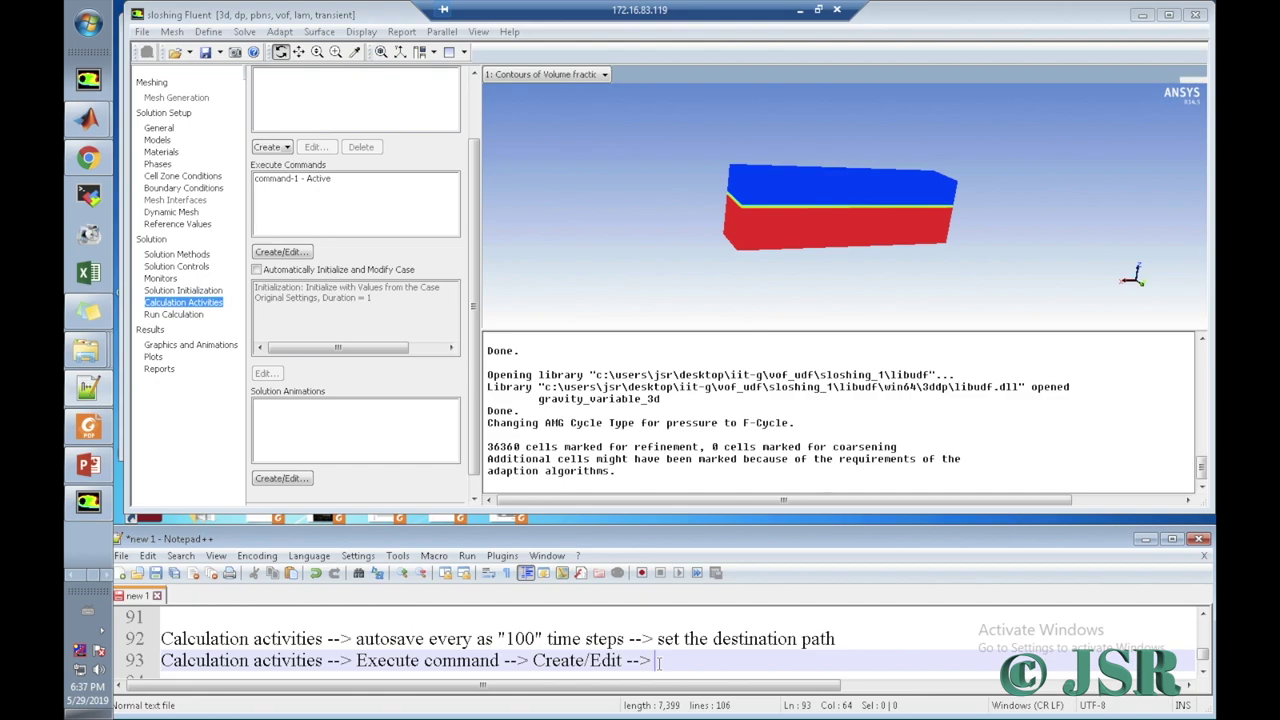
# Step: Add line 94 to the notes, reusing the "Calculation activities -->" prefix from line 93
pyautogui.press('Return')
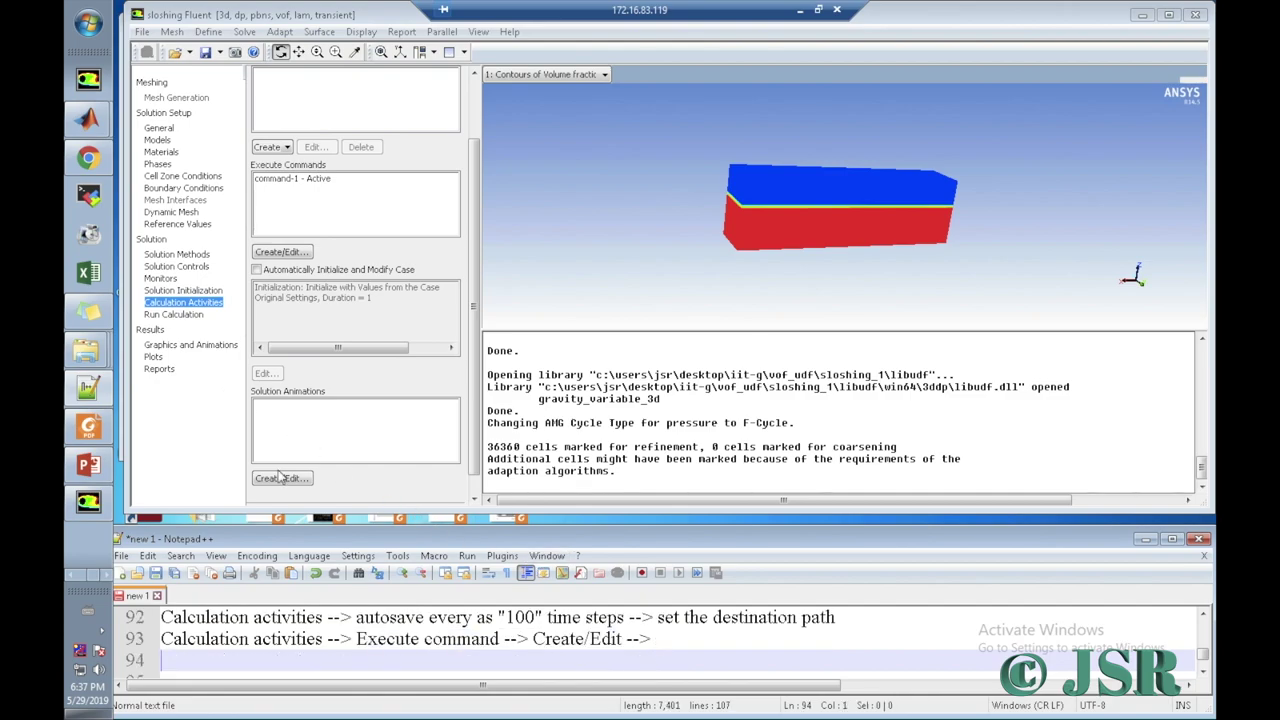
pyautogui.click(350, 640)
pyautogui.moveTo(302, 633); pyautogui.dragTo(166, 645)
pyautogui.hotkey('ctrl', 'c')
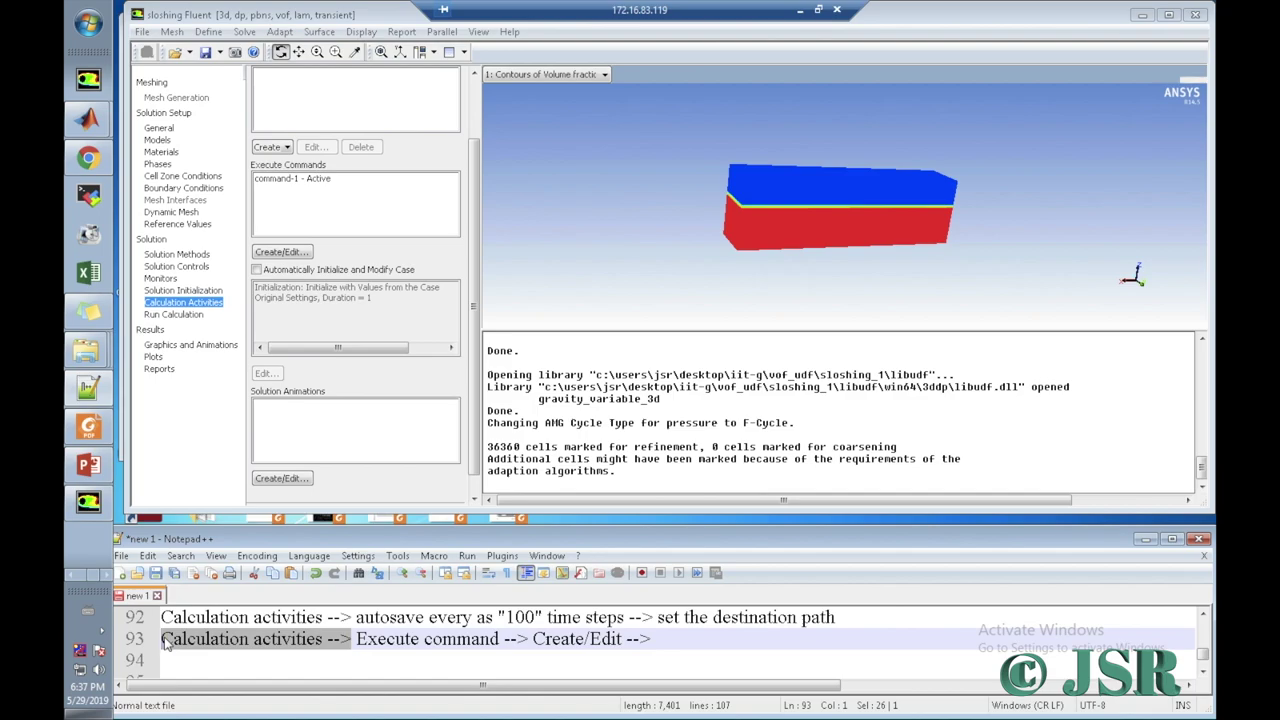
pyautogui.click(171, 656)
pyautogui.hotkey('ctrl', 'v')
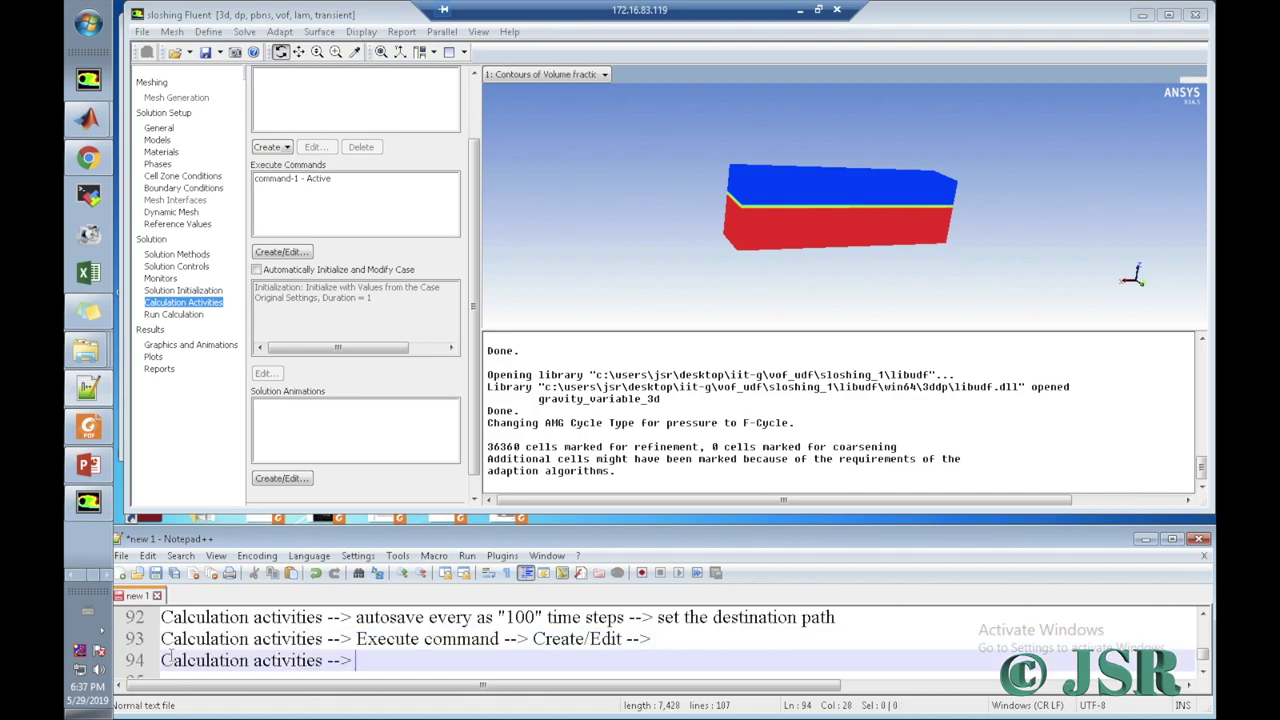
# Step: Complete line 94 of the notes with "Solution animation --> Create/Edit -->"
pyautogui.write('Sul')
pyautogui.press('BackSpace')
pyautogui.press('BackSpace')
pyautogui.write('olution')
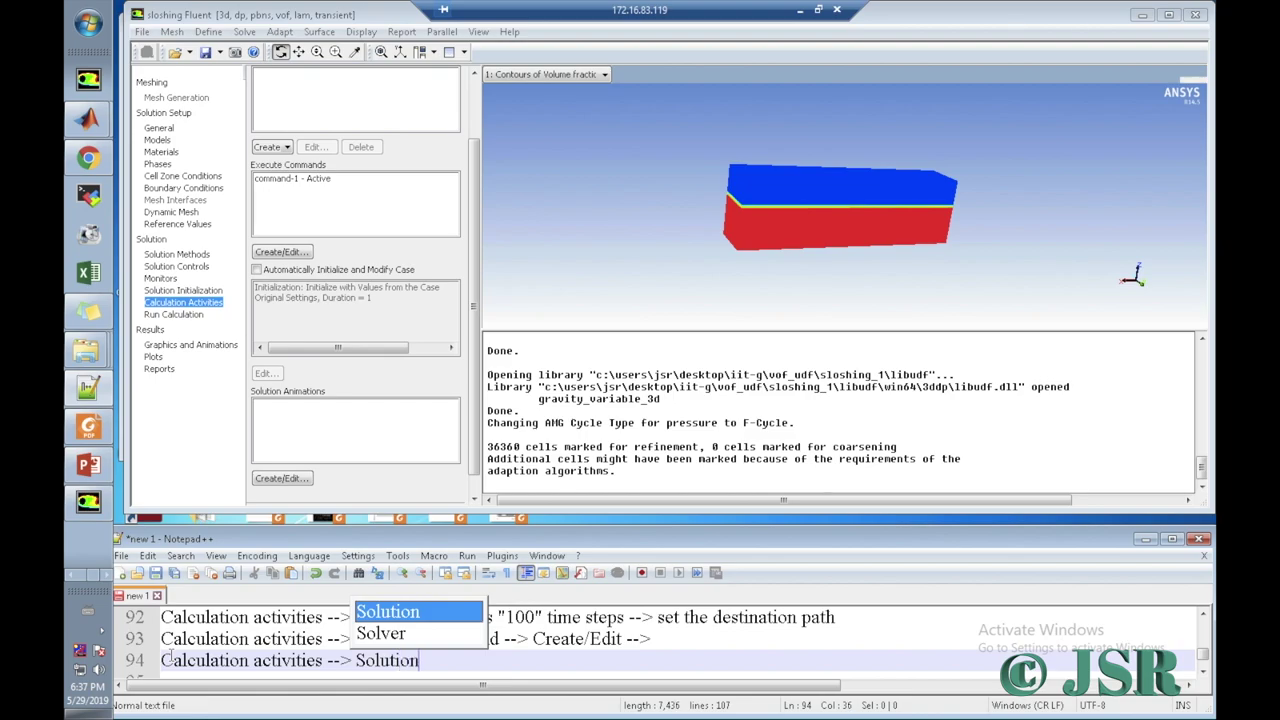
pyautogui.write(' animat')
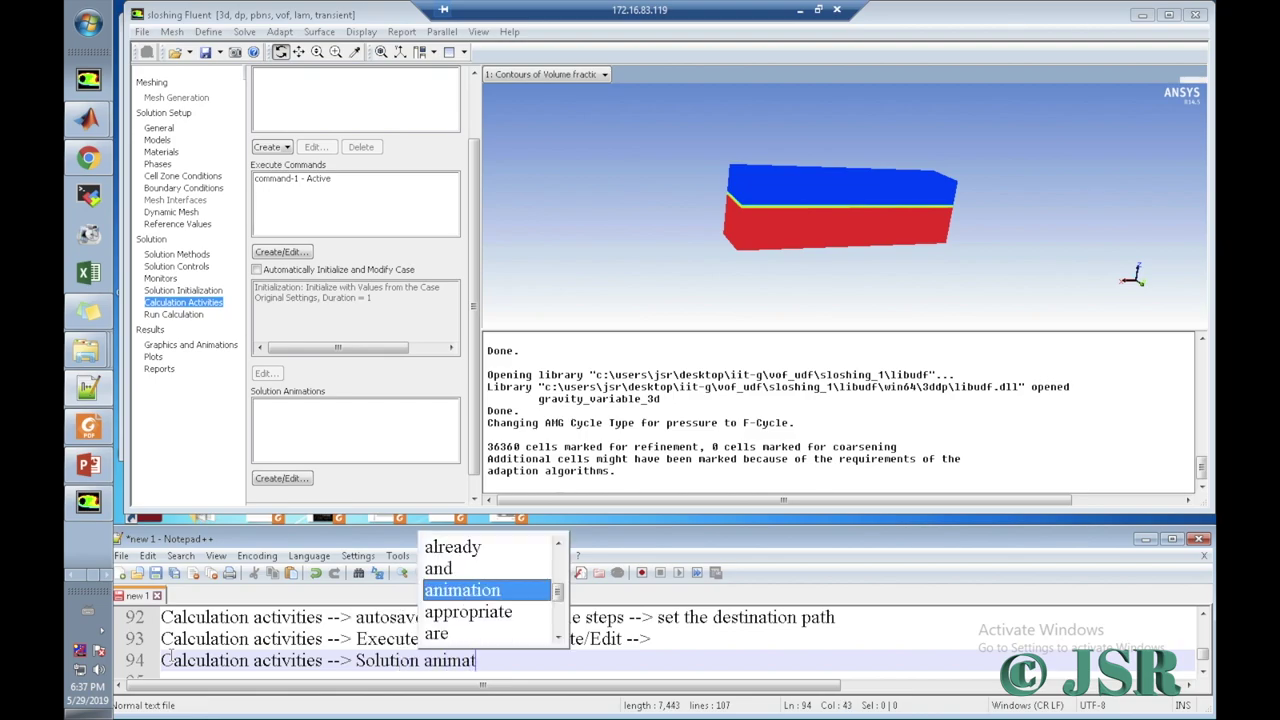
pyautogui.write('ion --> ')
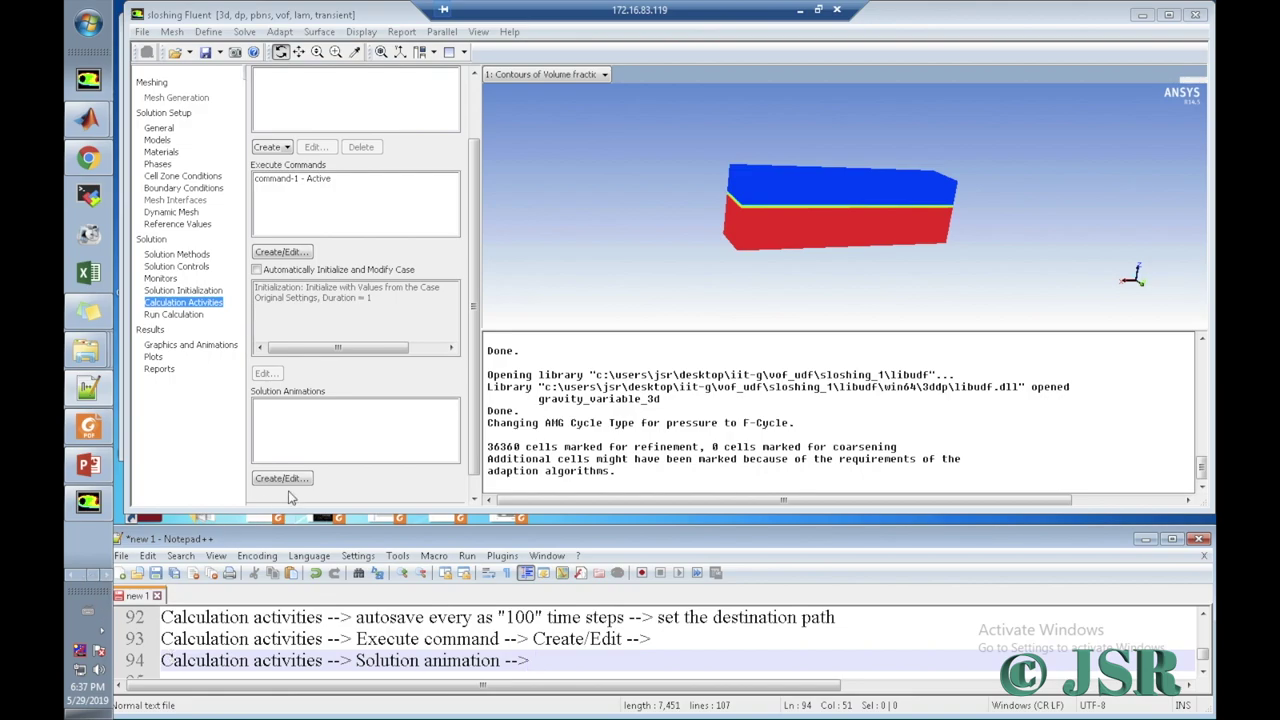
pyautogui.write('C')
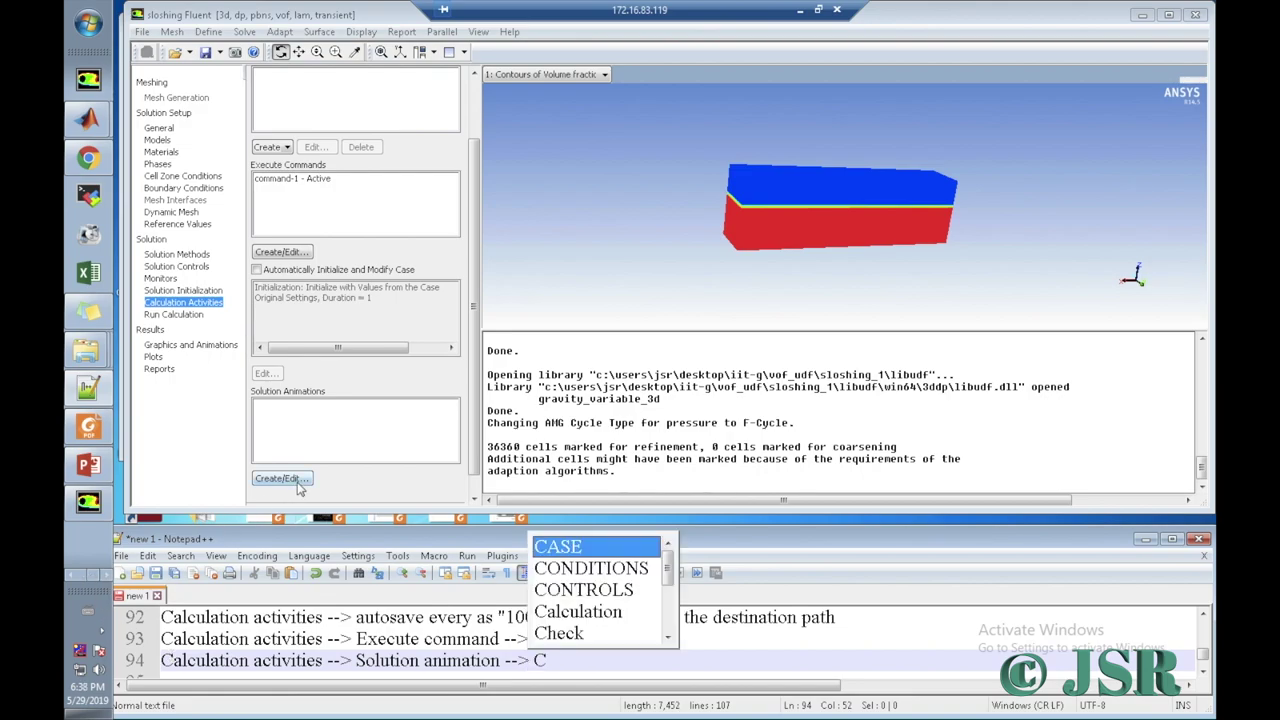
pyautogui.write('reate ')
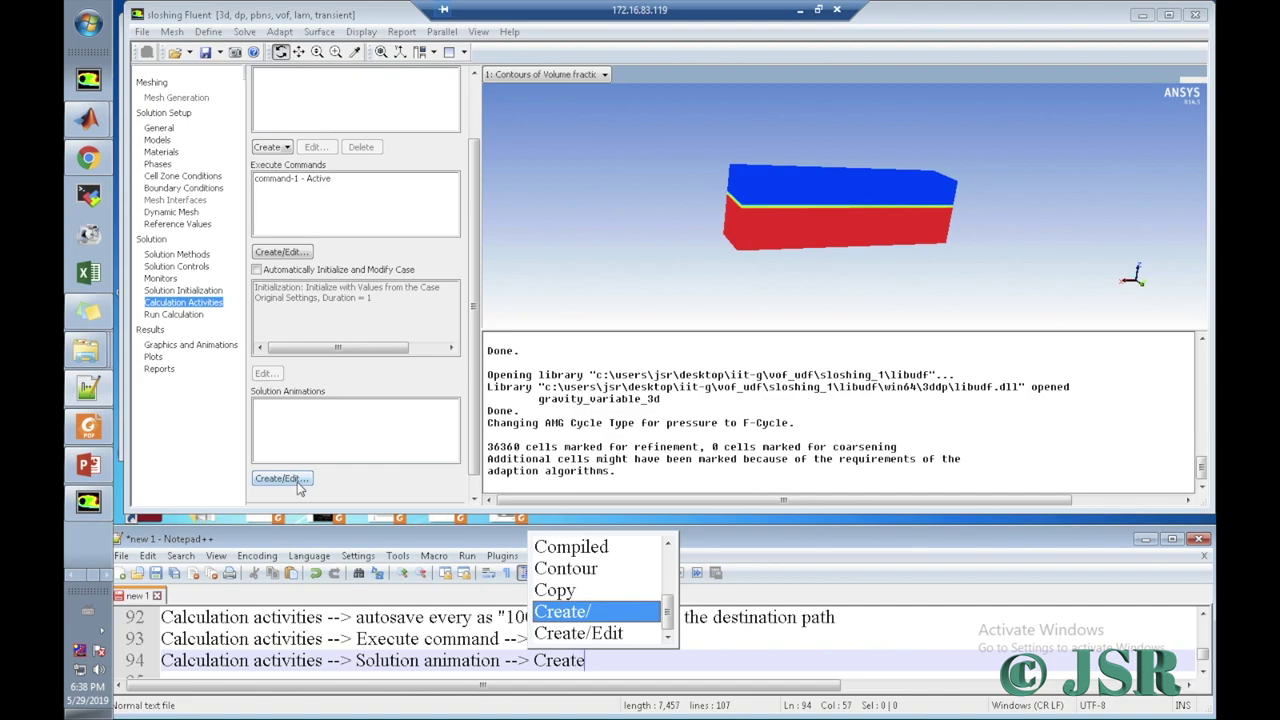
pyautogui.write('/')
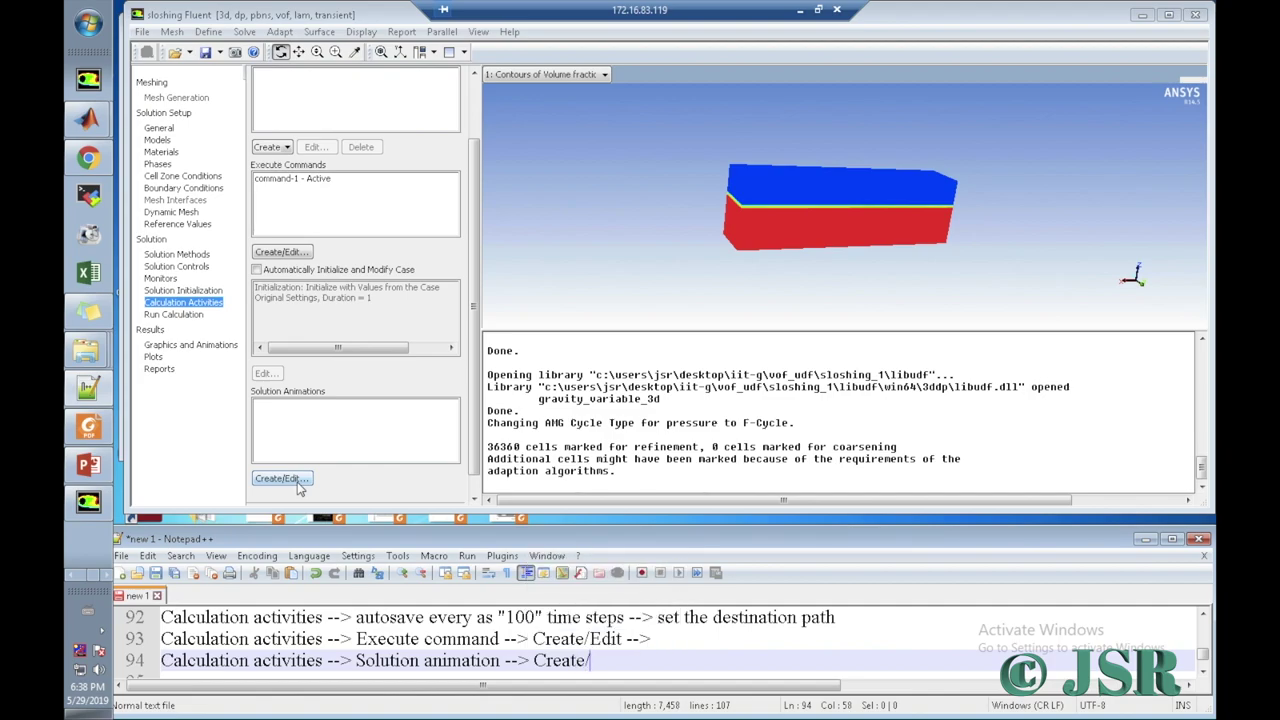
pyautogui.write('Edit -->')
# Step: Add one solution animation sequence in Fluent and name it water-vof
pyautogui.click(294, 478)
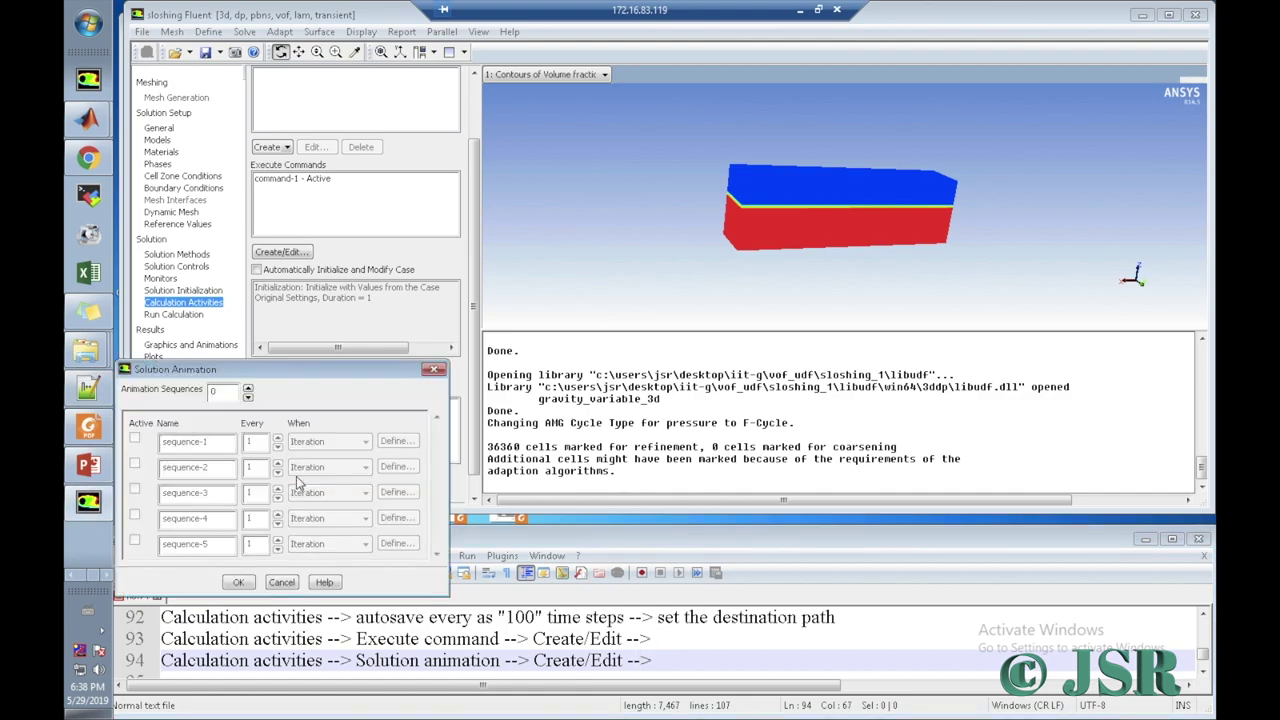
pyautogui.click(248, 387)
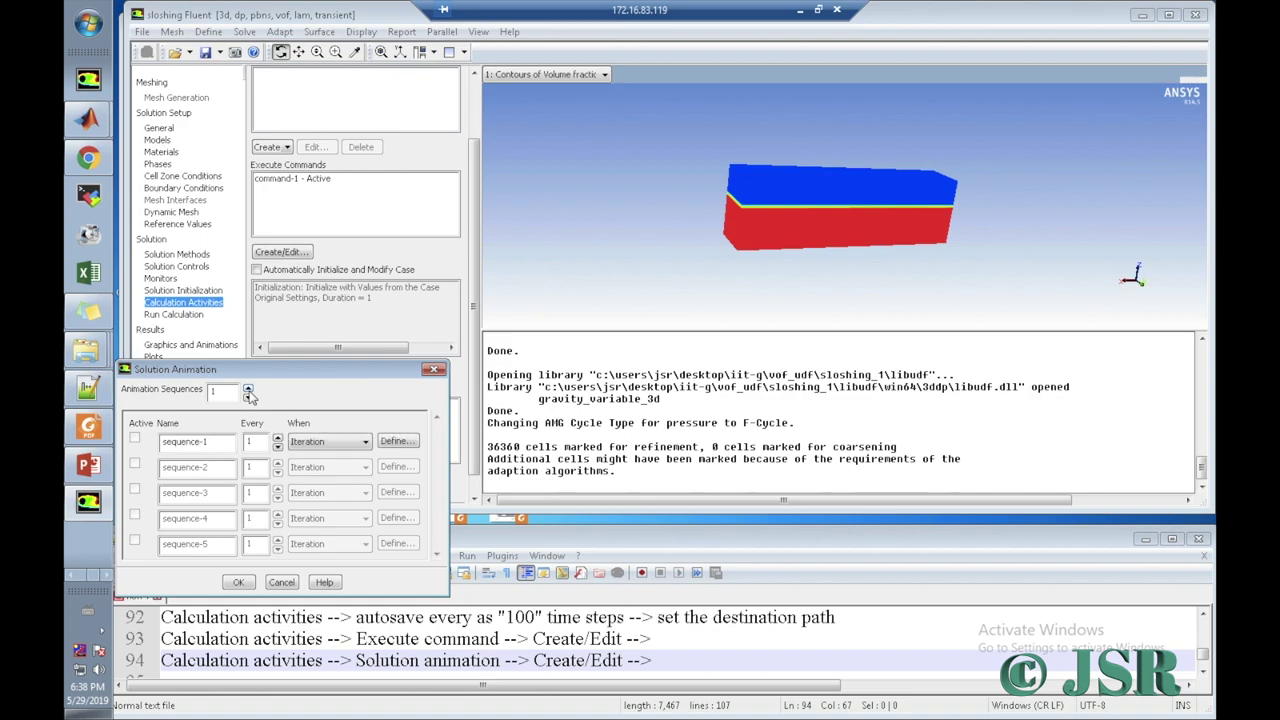
pyautogui.moveTo(310, 369); pyautogui.dragTo(335, 258)
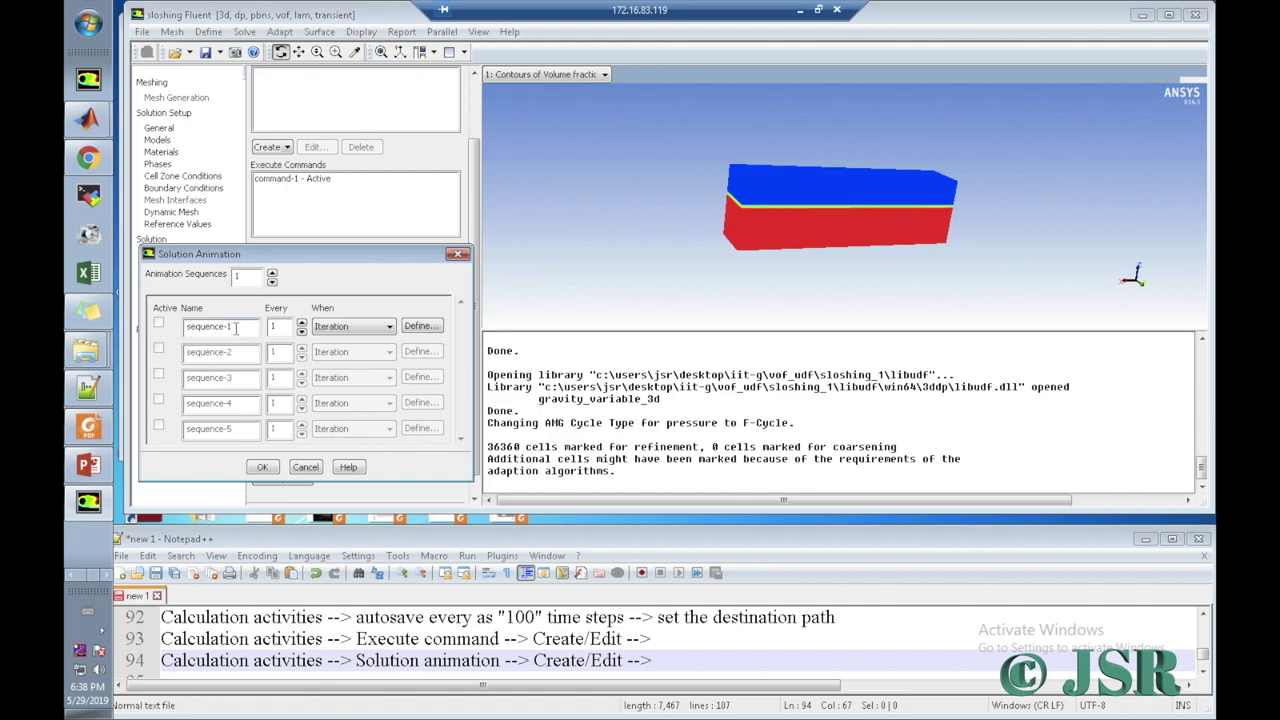
pyautogui.press('BackSpace')
pyautogui.press('BackSpace')
pyautogui.press('BackSpace')
pyautogui.press('BackSpace')
pyautogui.press('BackSpace')
pyautogui.press('BackSpace')
pyautogui.press('BackSpace')
pyautogui.press('BackSpace')
pyautogui.press('BackSpace')
pyautogui.press('BackSpace')
pyautogui.write('water-vof')
# Step: Set the water-vof sequence to record every 50 time steps
pyautogui.click(328, 328)
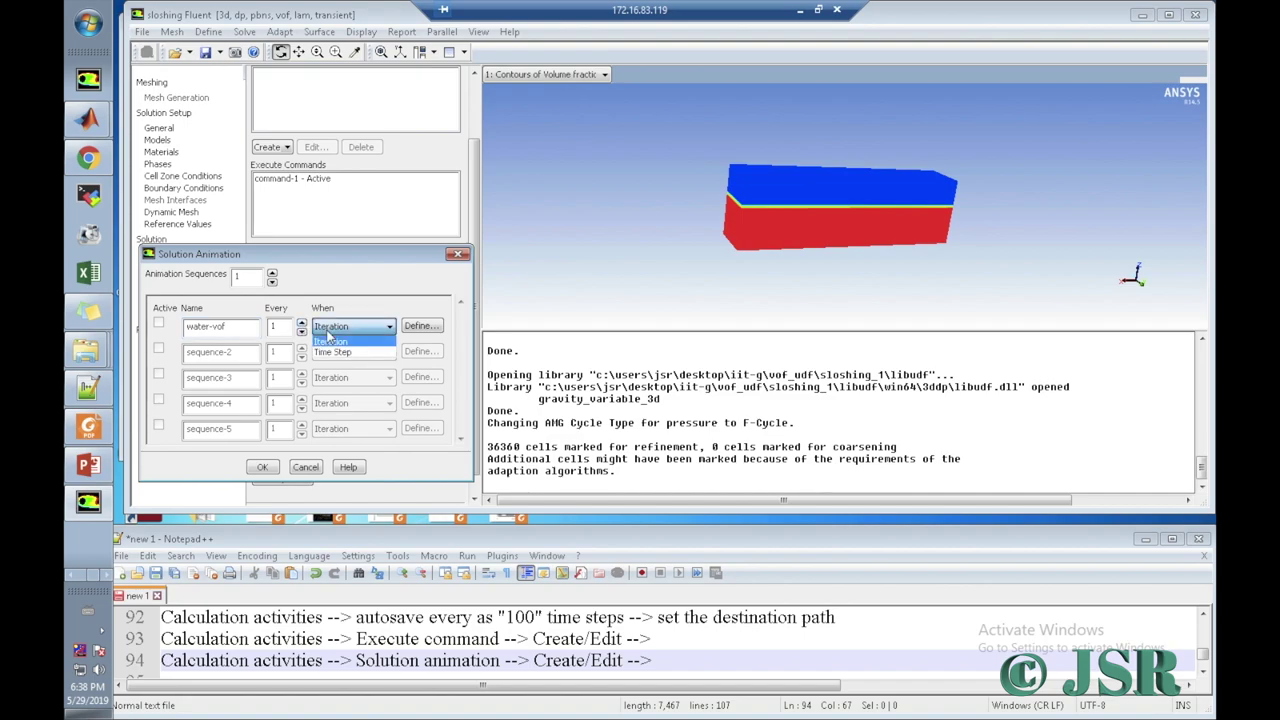
pyautogui.click(338, 353)
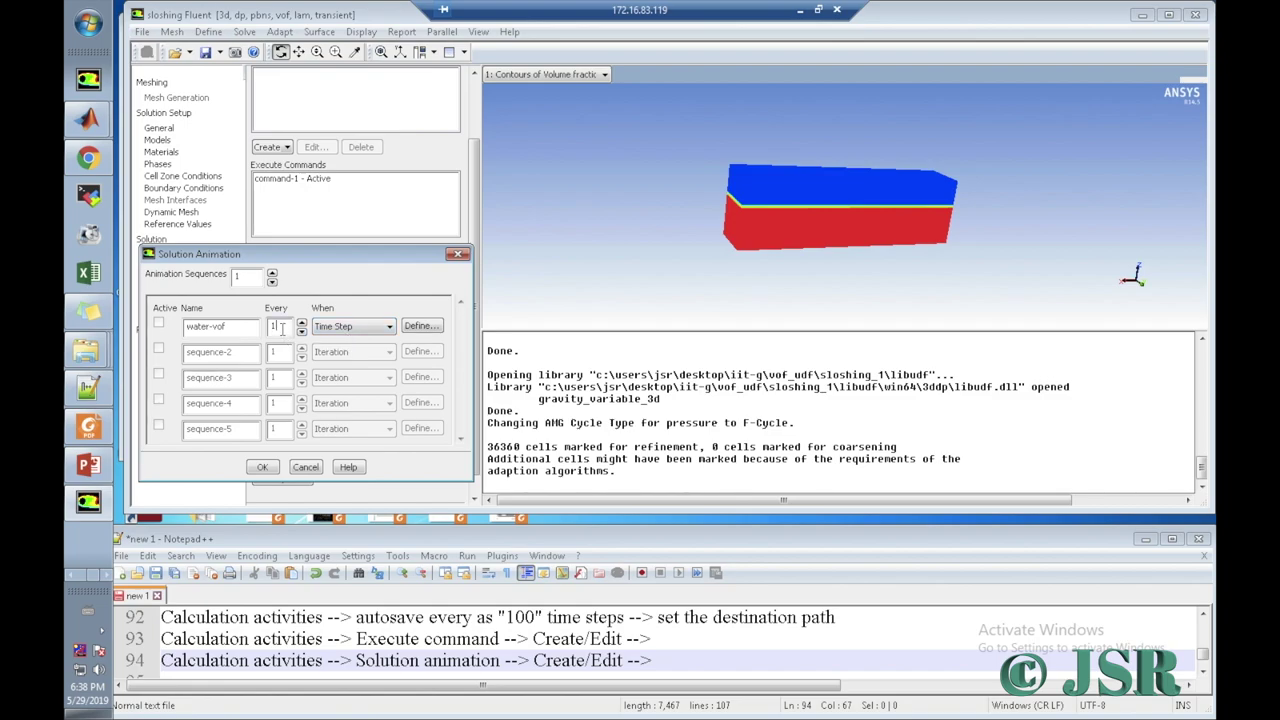
pyautogui.press('BackSpace')
pyautogui.write('5')
pyautogui.press('BackSpace')
pyautogui.press('BackSpace')
pyautogui.write('100')
pyautogui.press('BackSpace')
pyautogui.press('BackSpace')
pyautogui.press('BackSpace')
pyautogui.write('50')
# Step: Define the water-vof sequence to show water volume fraction contours in window 4, and orient the tank in a 3D view
pyautogui.click(418, 327)
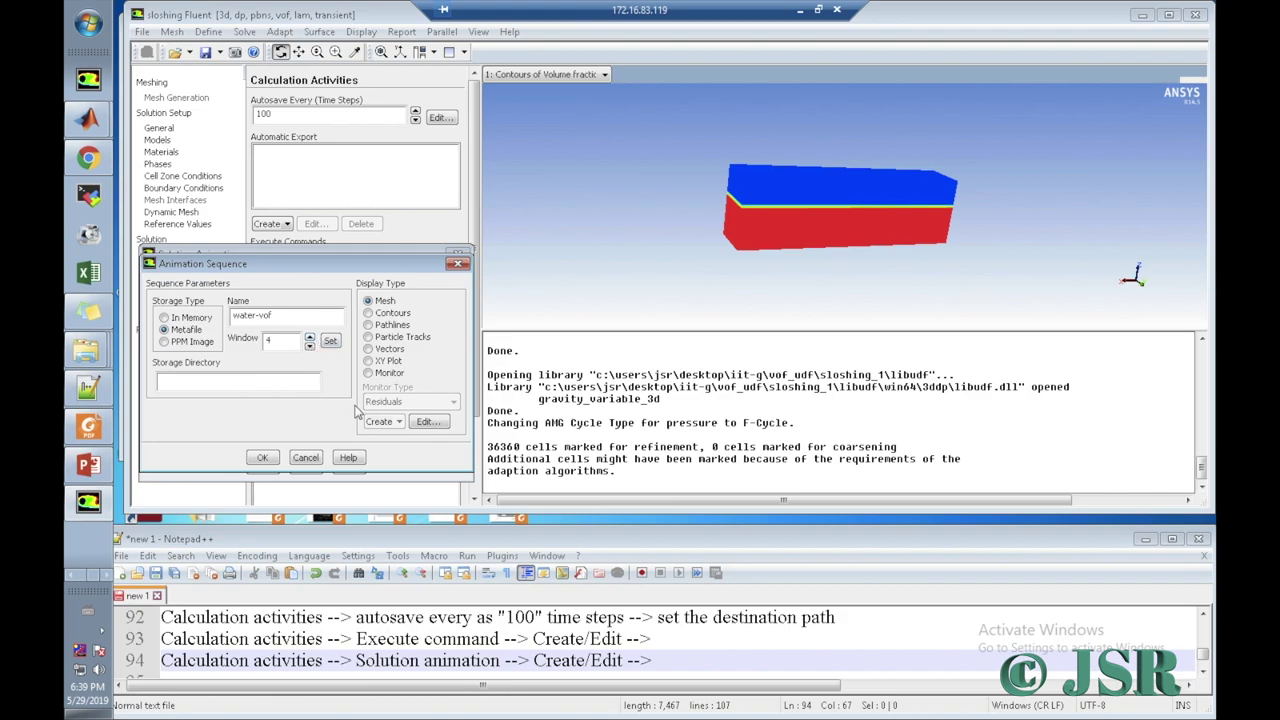
pyautogui.click(331, 342)
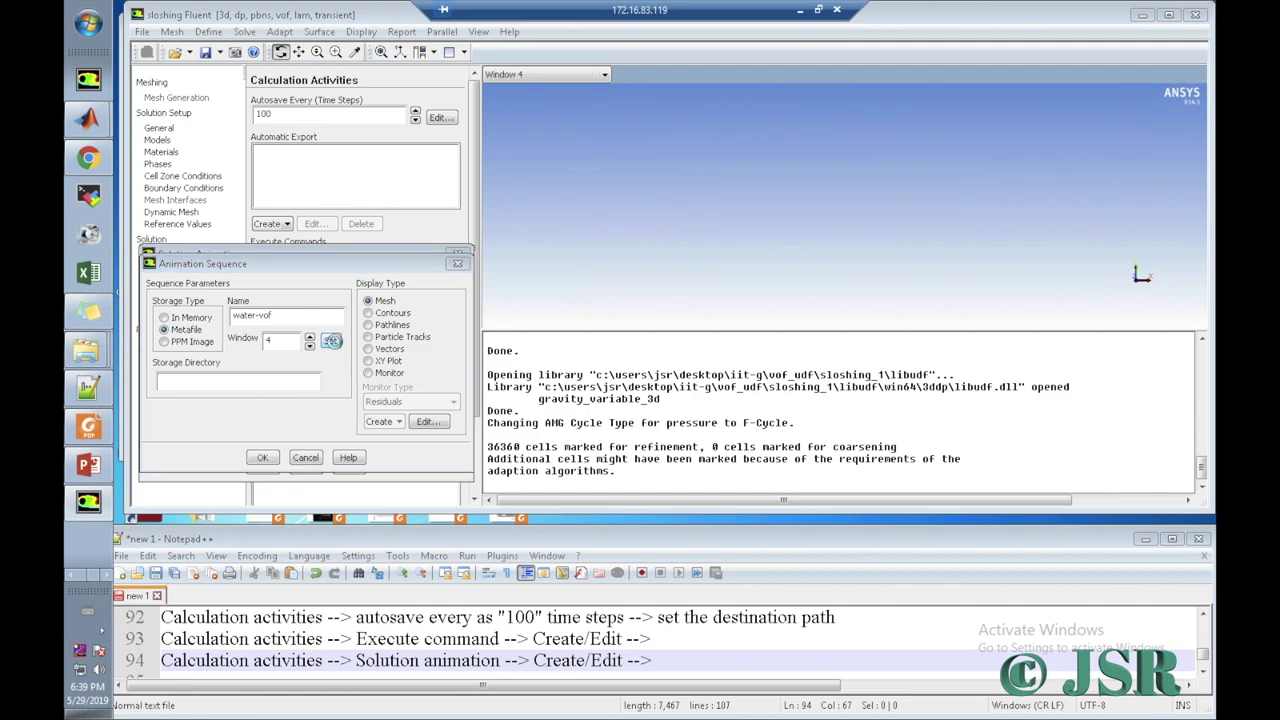
pyautogui.click(381, 316)
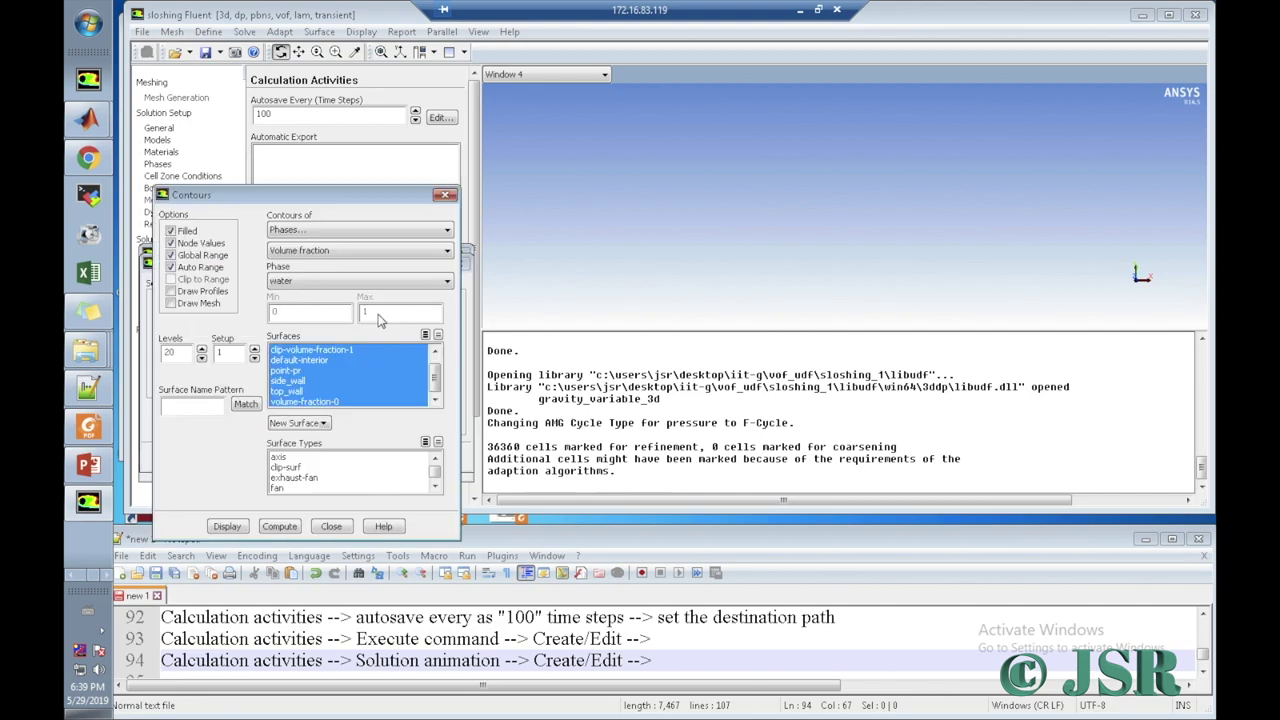
pyautogui.click(227, 526)
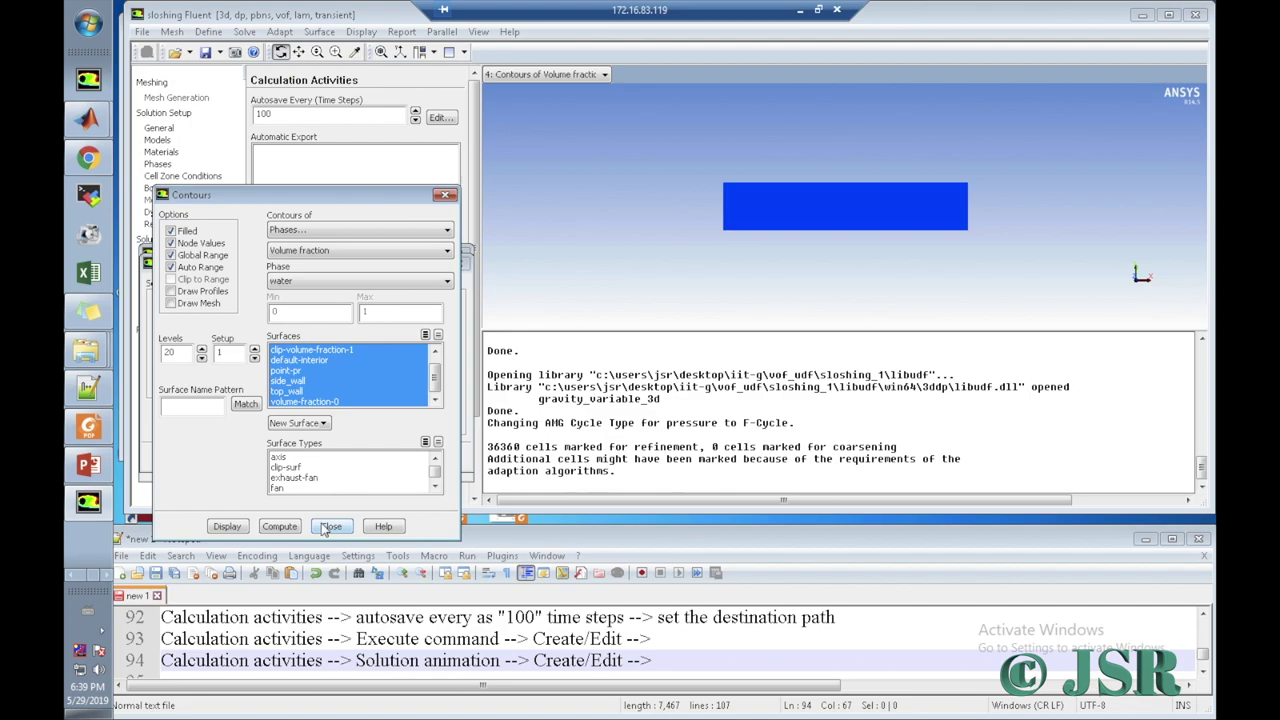
pyautogui.click(325, 527)
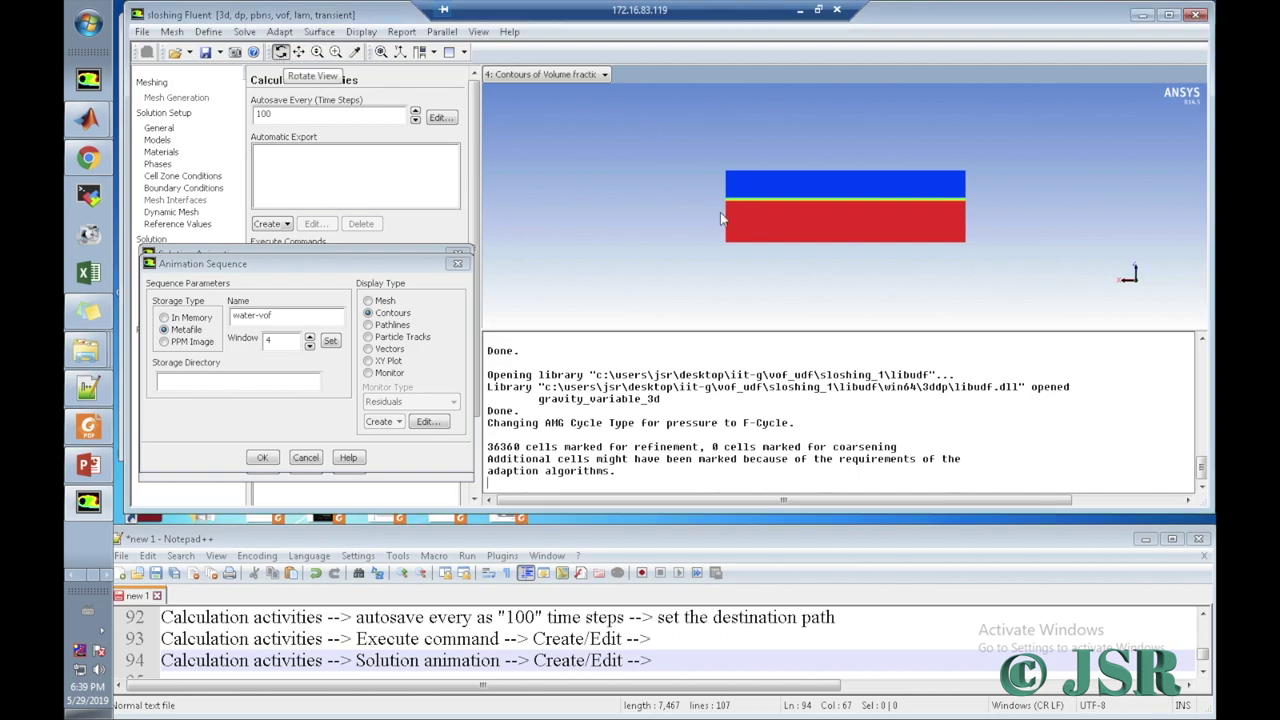
pyautogui.moveTo(752, 194); pyautogui.dragTo(867, 224)
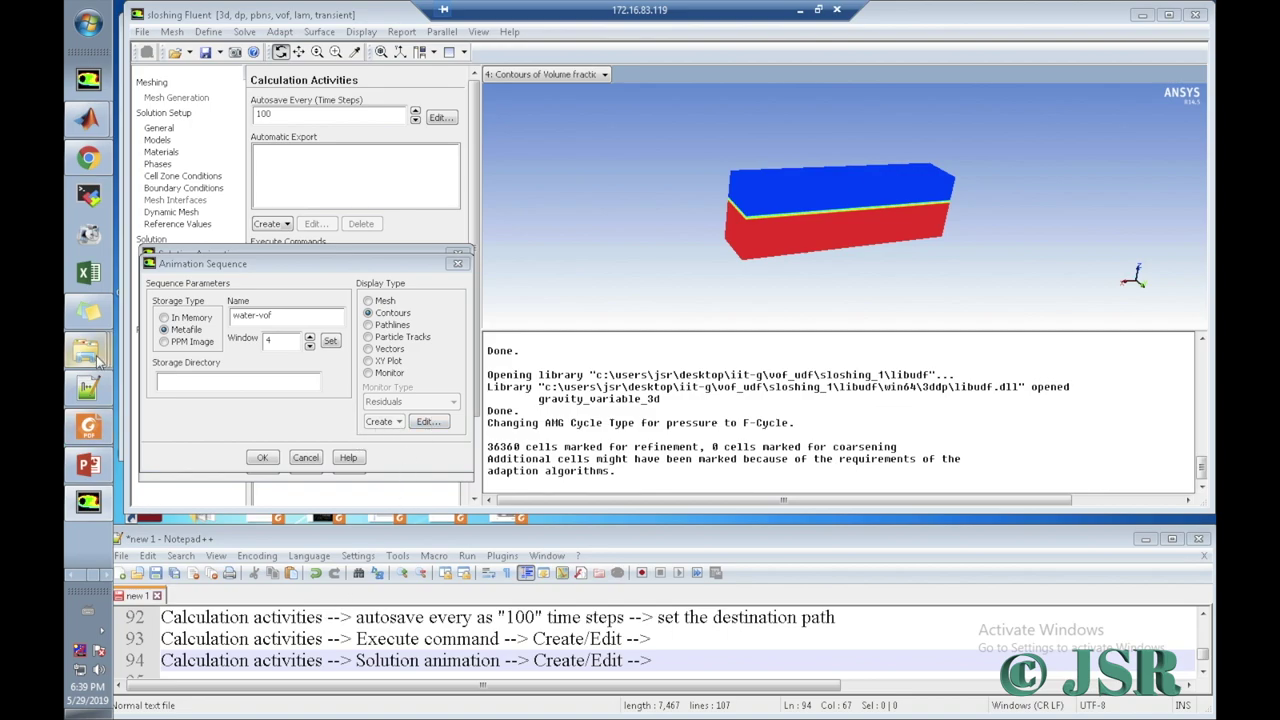
# Step: Create a new folder named animation inside the sloshing_1 folder in Windows Explorer
pyautogui.moveTo(98, 360)
pyautogui.click(166, 350)
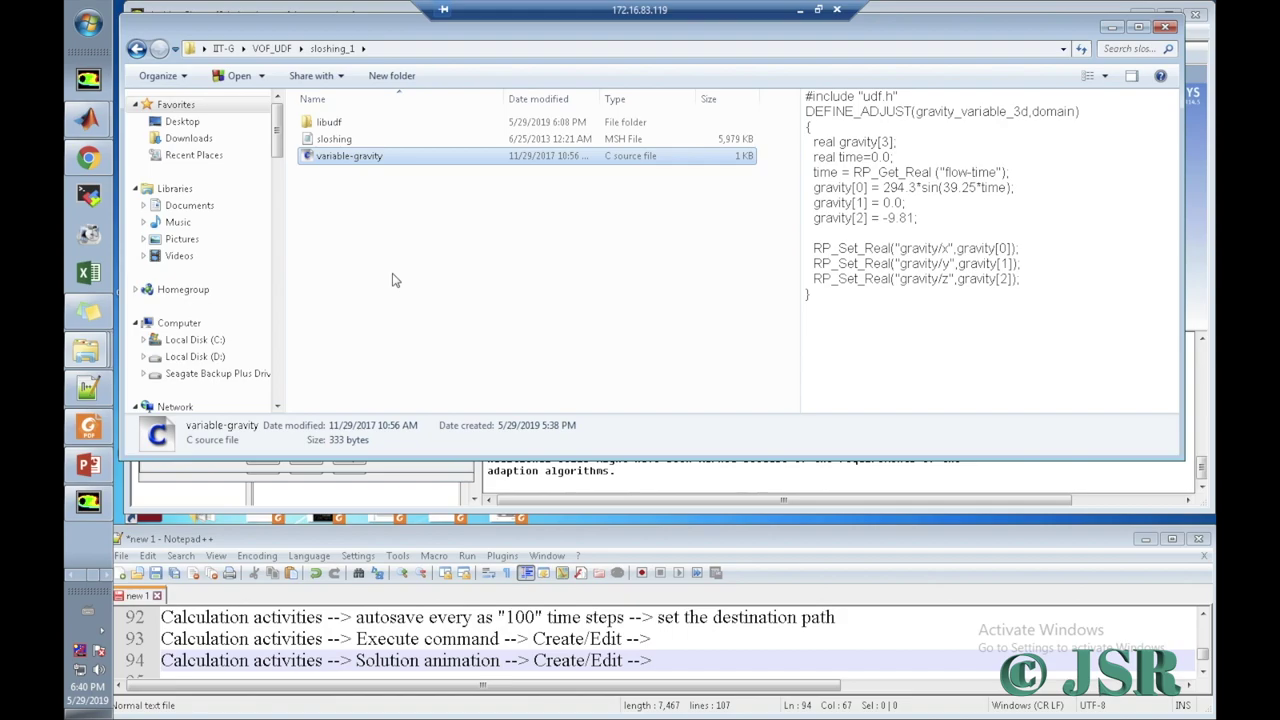
pyautogui.click(371, 239)
pyautogui.rightClick(371, 239)
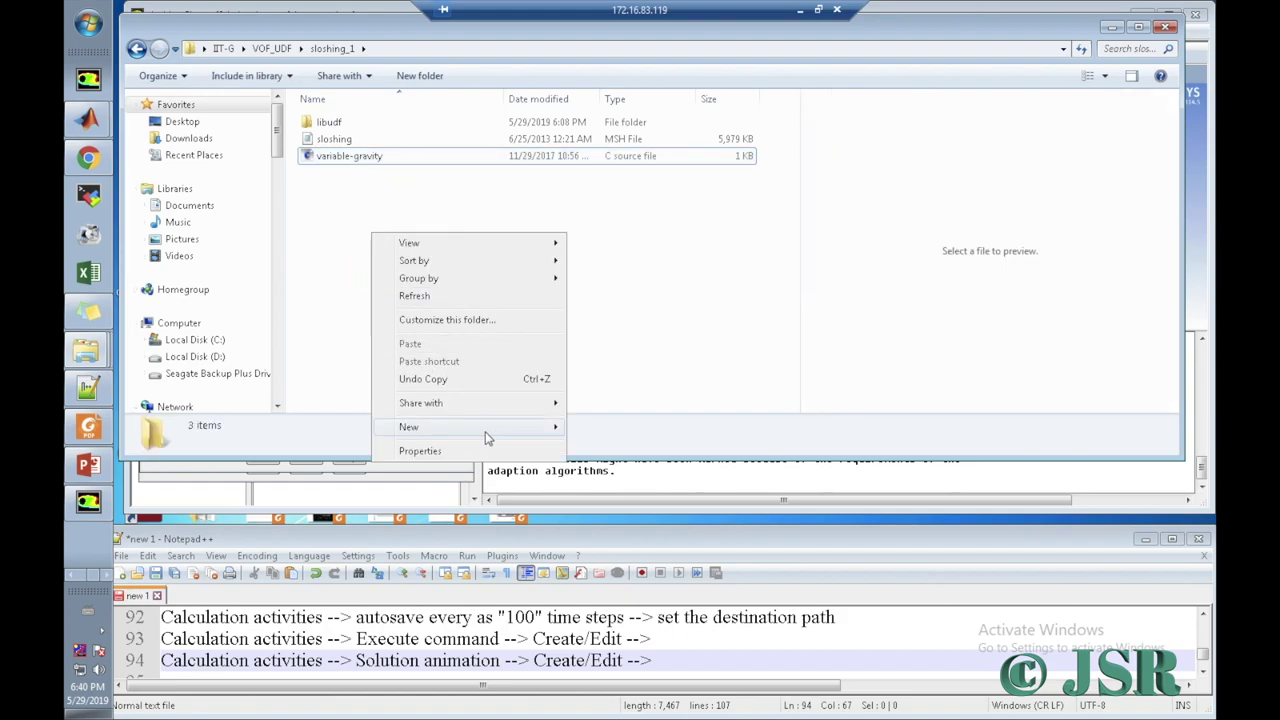
pyautogui.moveTo(510, 427)
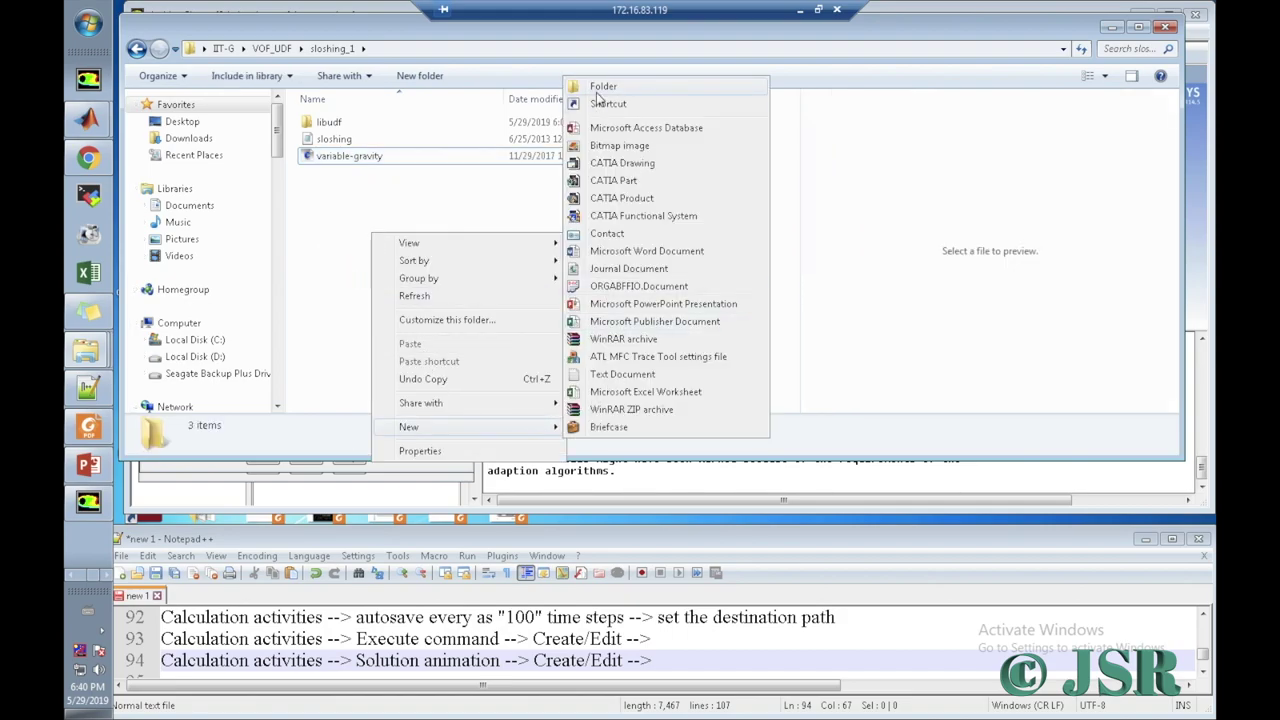
pyautogui.click(598, 94)
pyautogui.write('an')
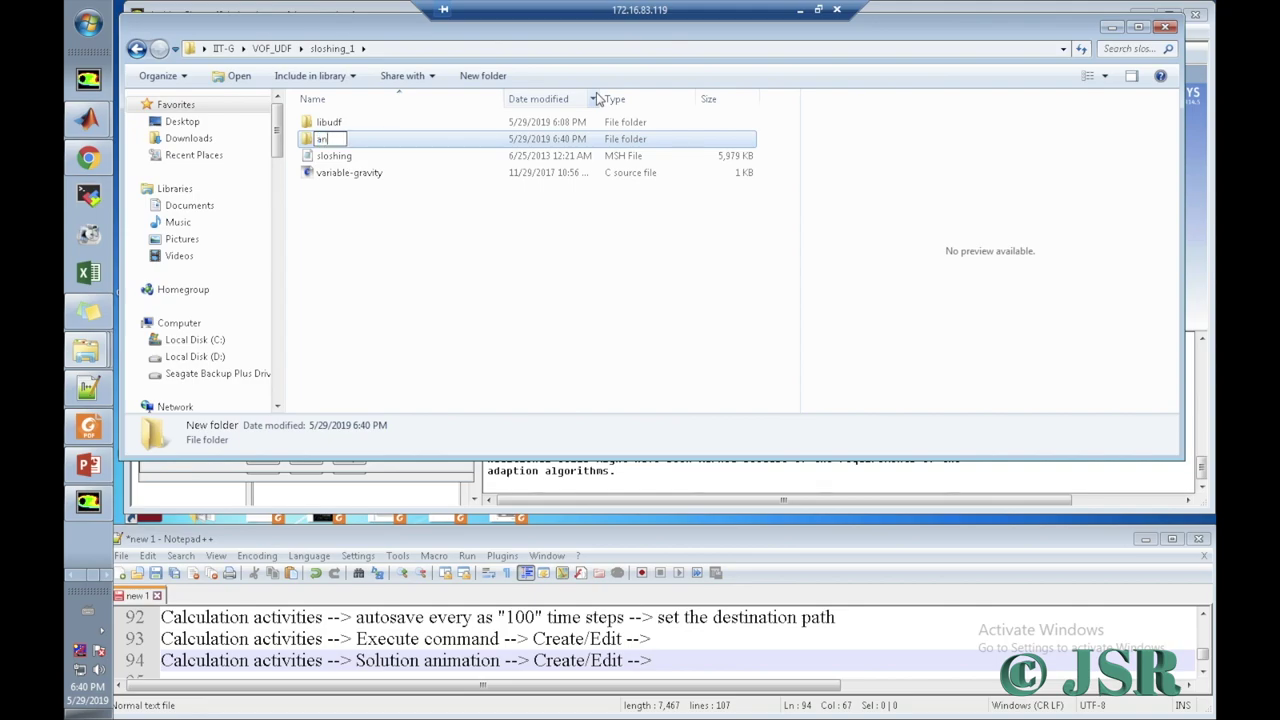
pyautogui.write('imation')
pyautogui.press('Return')
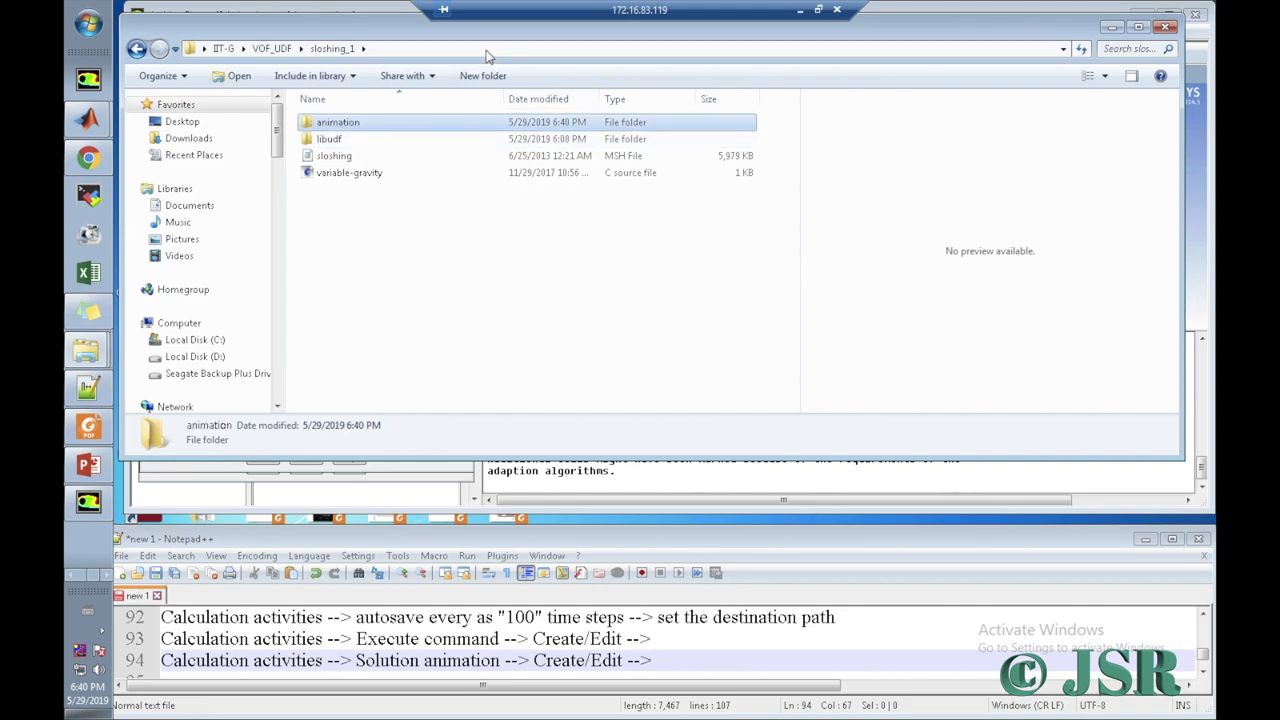
# Step: Copy the animation folder's path, enter it as the water-vof sequence's storage directory in Fluent and accept the sequence definition
pyautogui.doubleClick(446, 130)
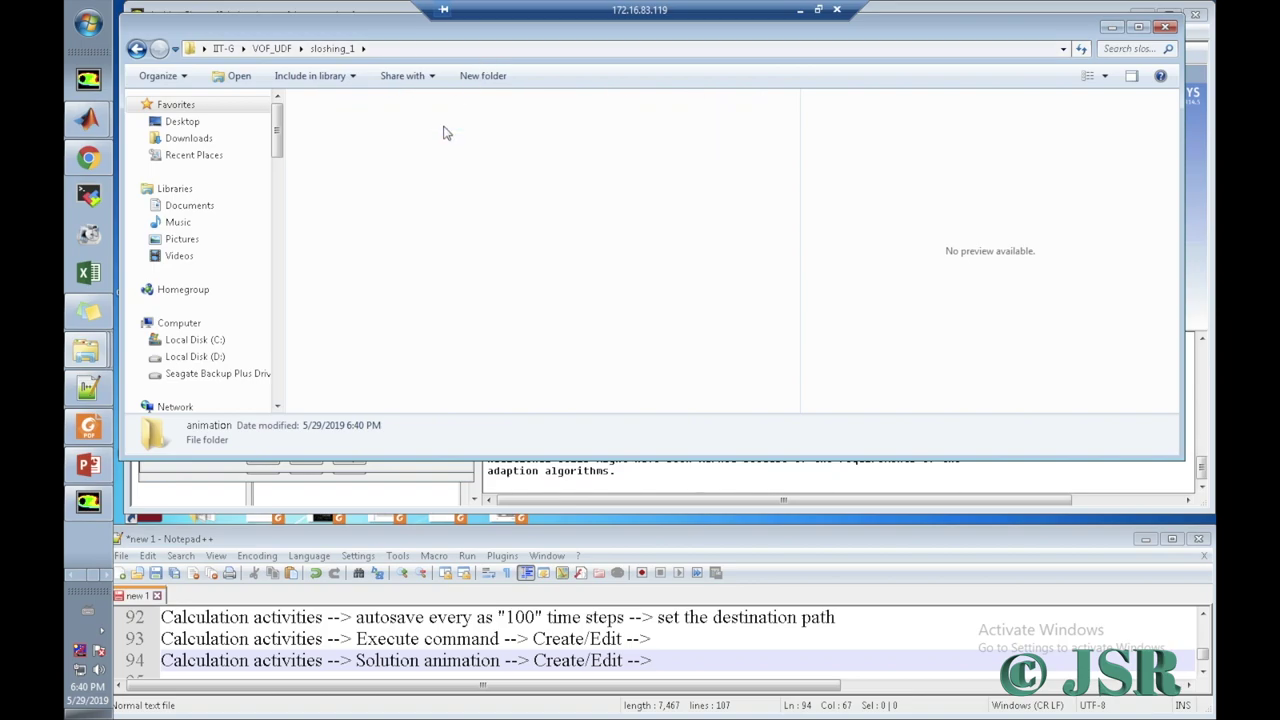
pyautogui.click(430, 50)
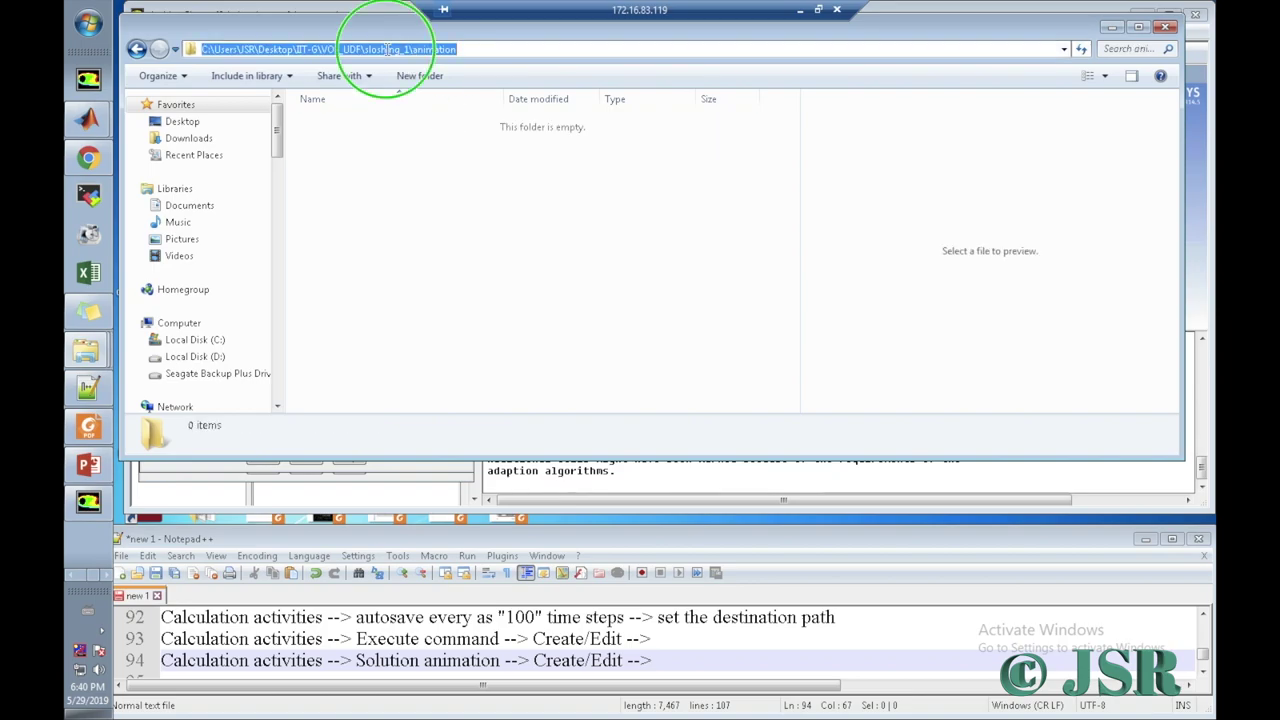
pyautogui.rightClick(389, 52)
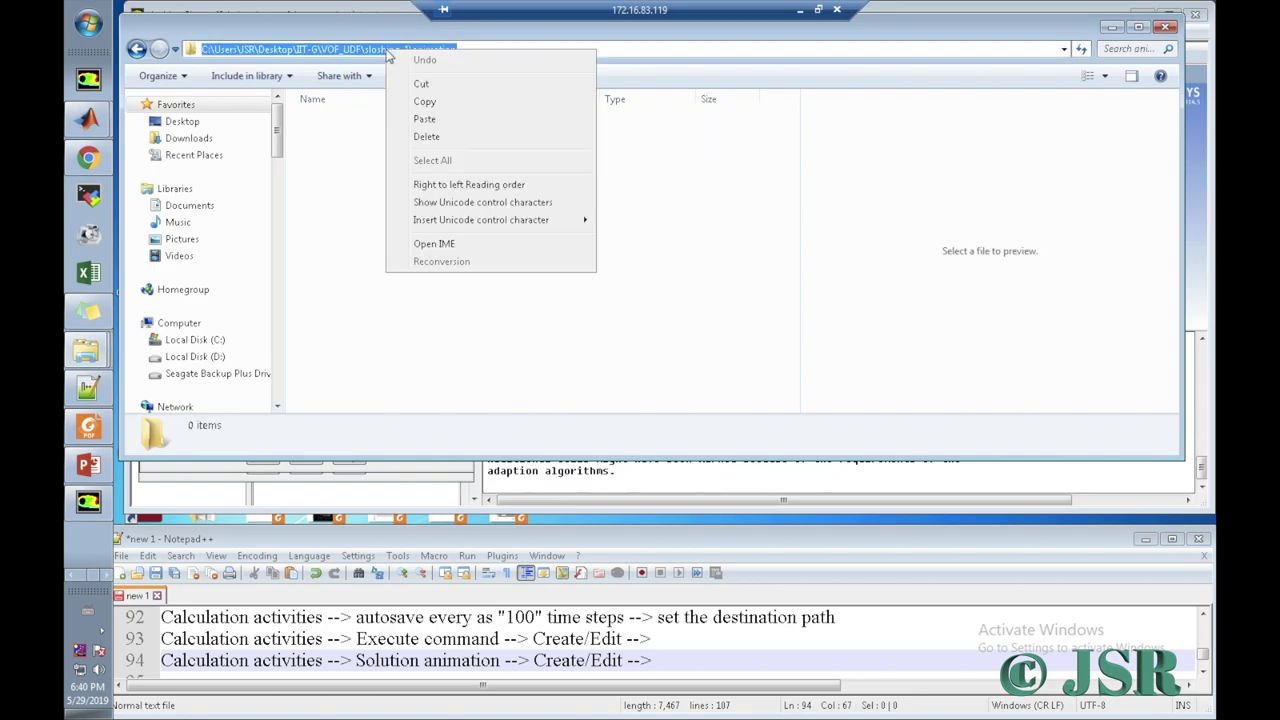
pyautogui.click(420, 104)
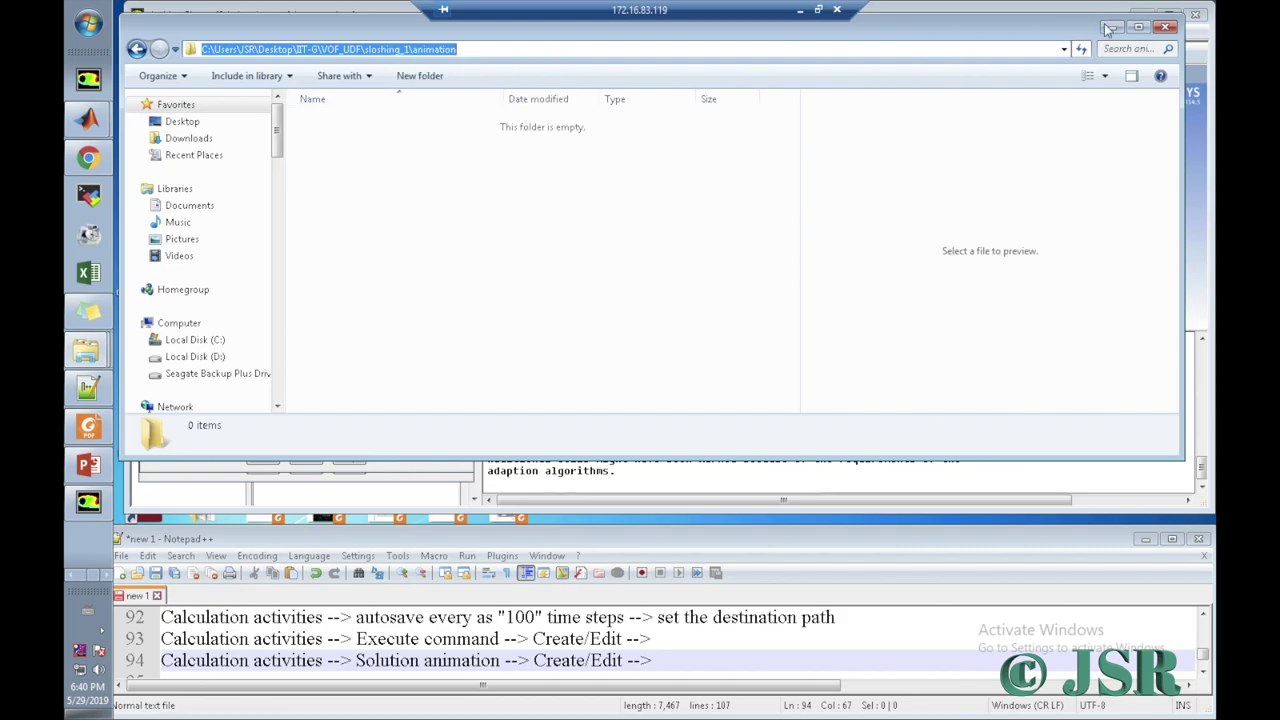
pyautogui.click(1109, 29)
pyautogui.click(208, 383)
pyautogui.hotkey('ctrl', 'v')
pyautogui.click(262, 458)
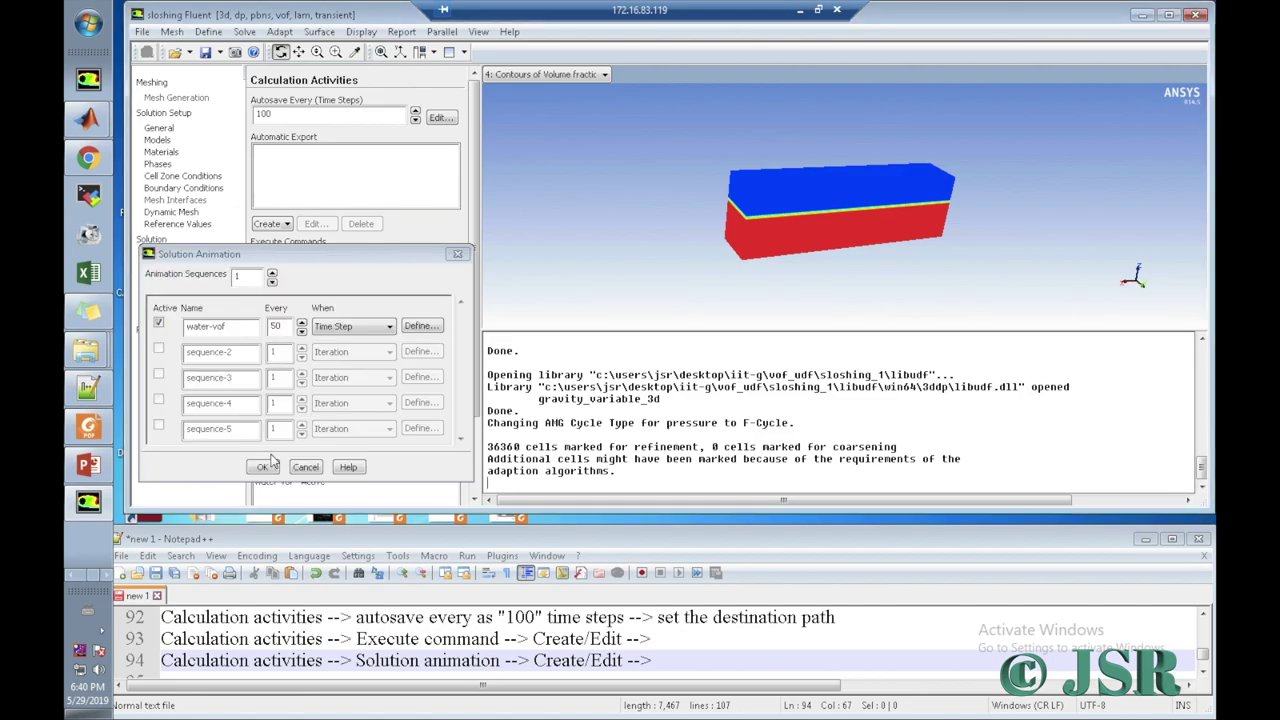
# Step: Check that the water-vof storage directory ends in sloshing_1\animation and accept the Solution Animation settings
pyautogui.click(418, 327)
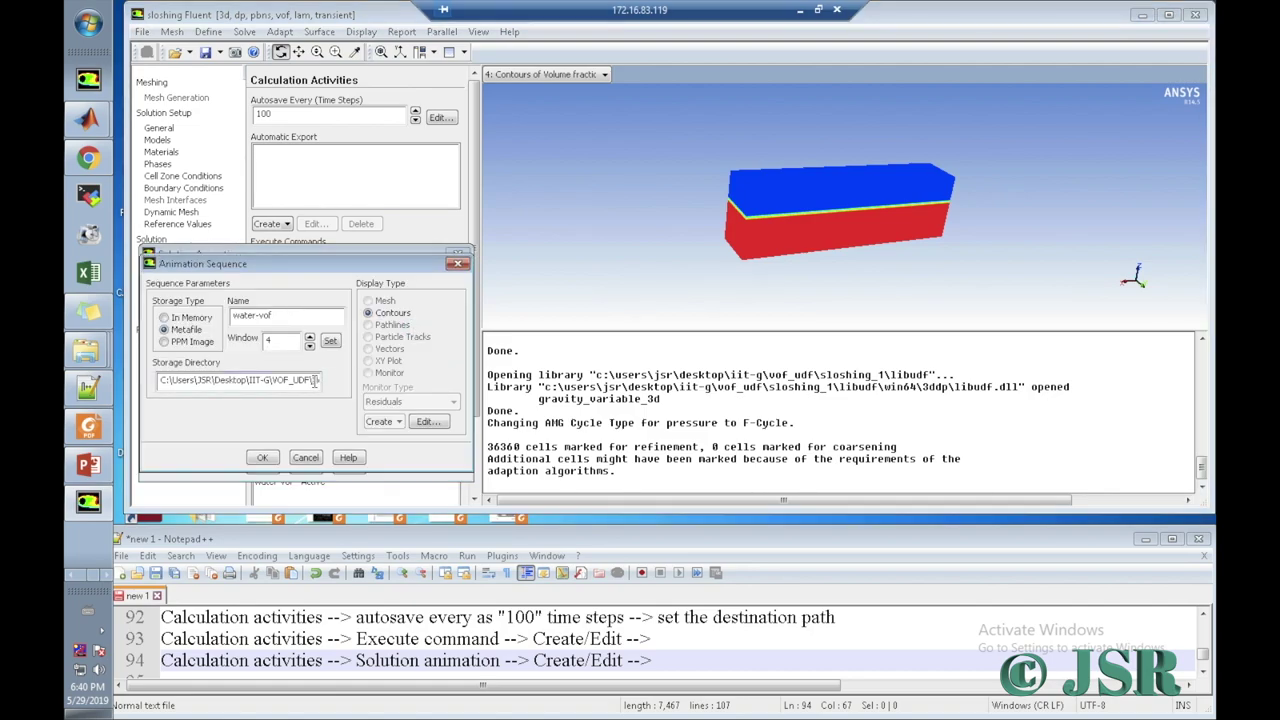
pyautogui.write('sloshing_1\\animation')
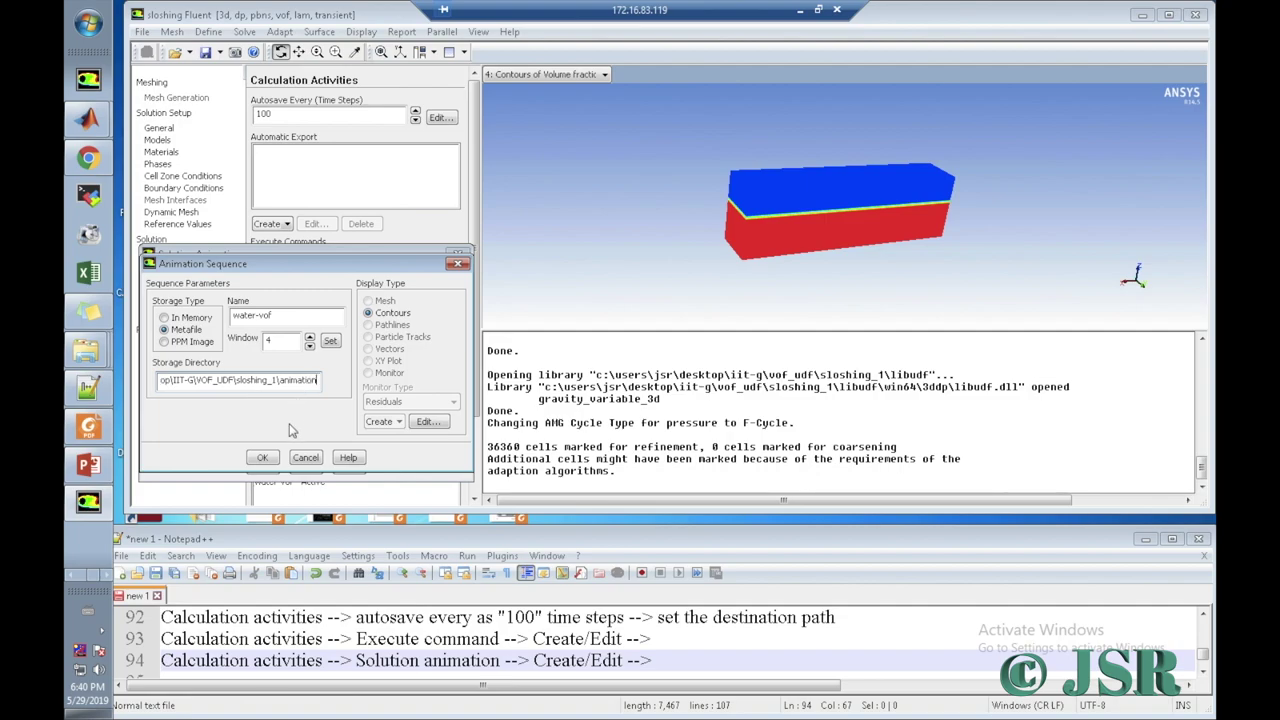
pyautogui.click(263, 458)
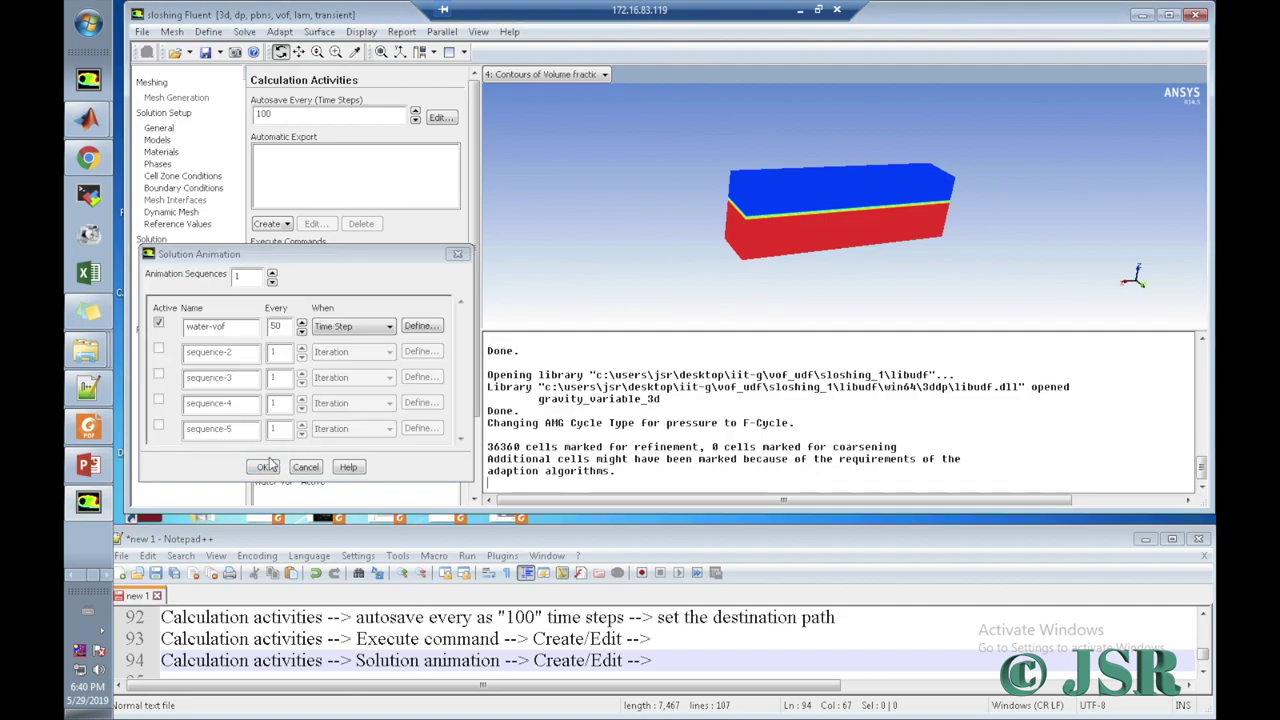
pyautogui.click(265, 467)
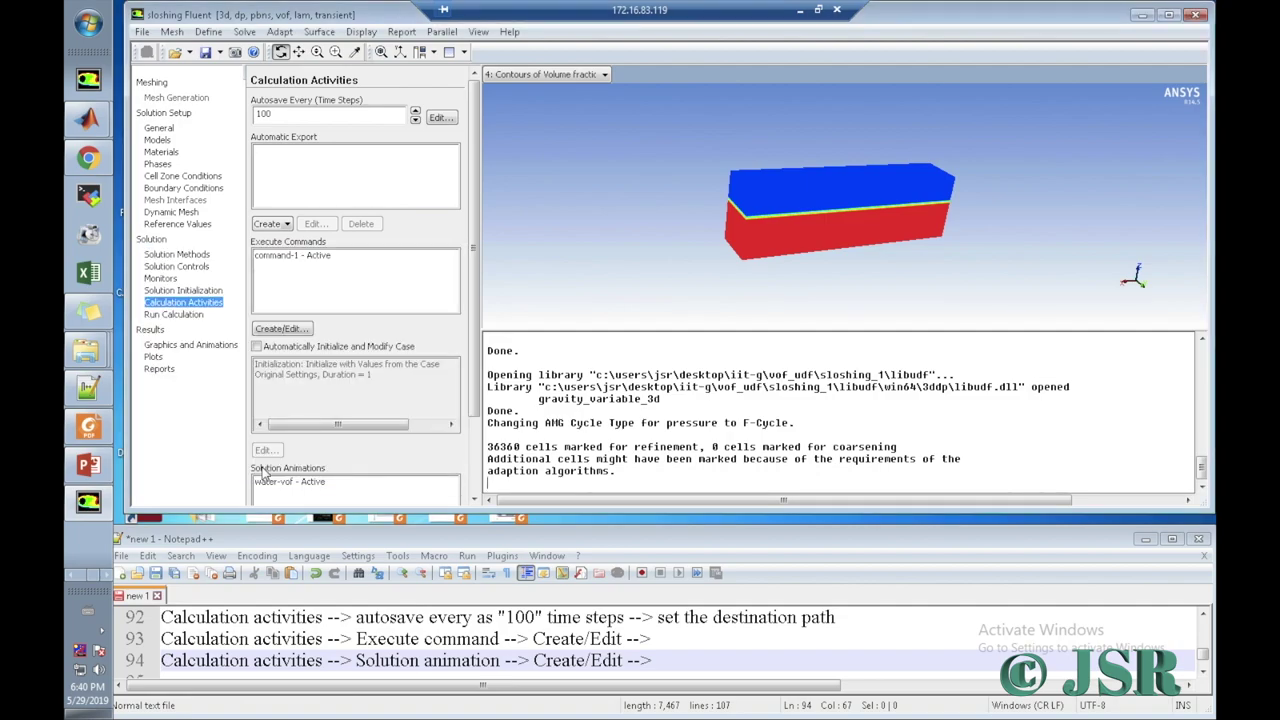
# Step: Open the Run Calculation settings and add the heading RUN CALCULATION on line 95 of the notes
pyautogui.click(180, 314)
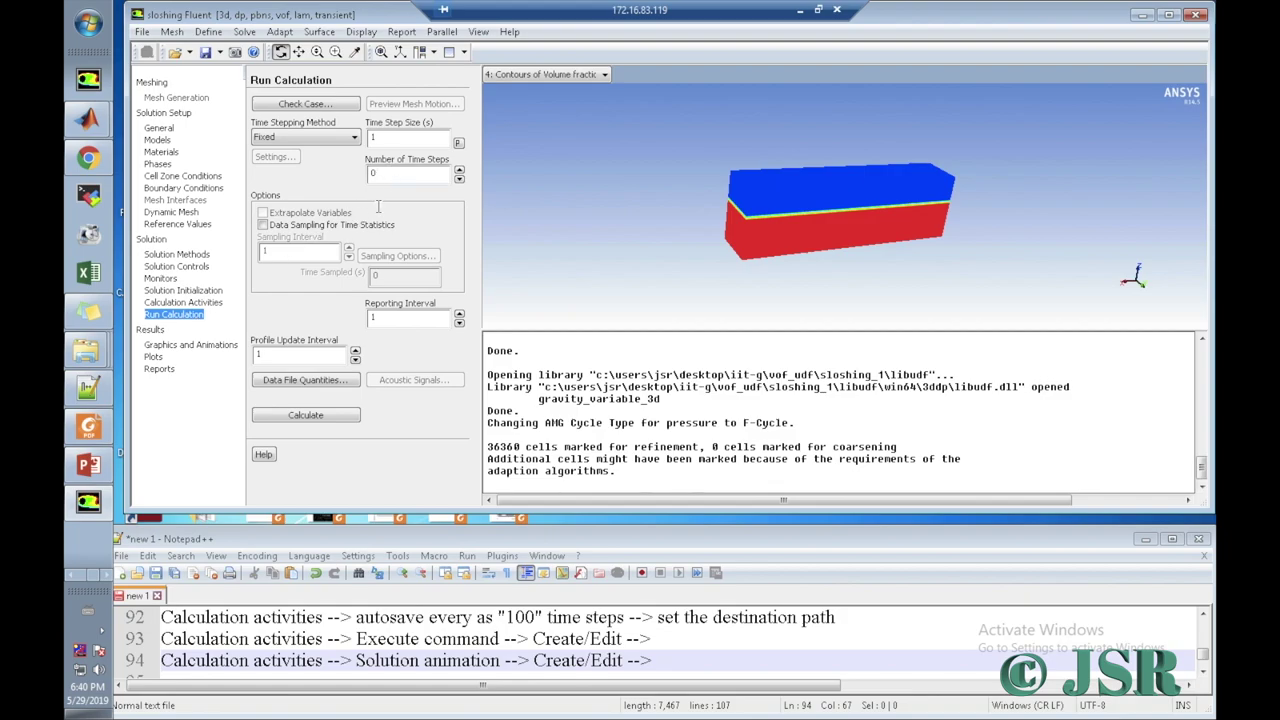
pyautogui.click(662, 660)
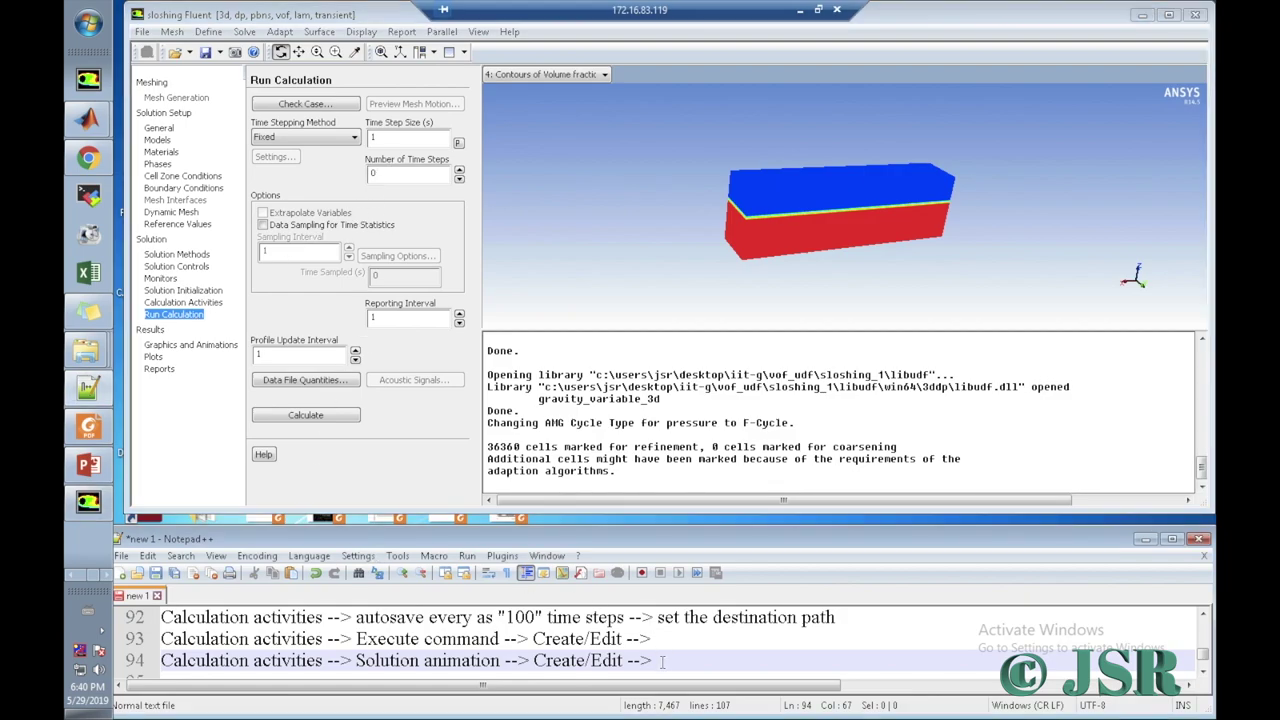
pyautogui.press('Return')
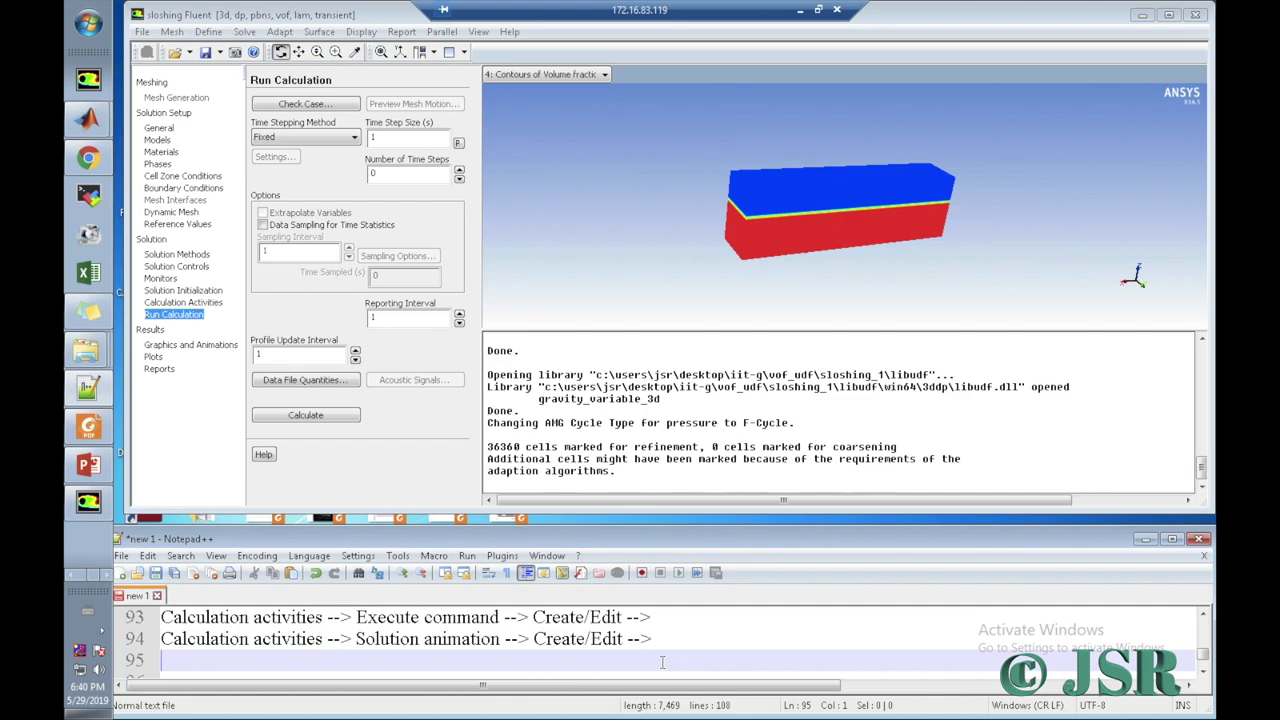
pyautogui.write('RUN CA')
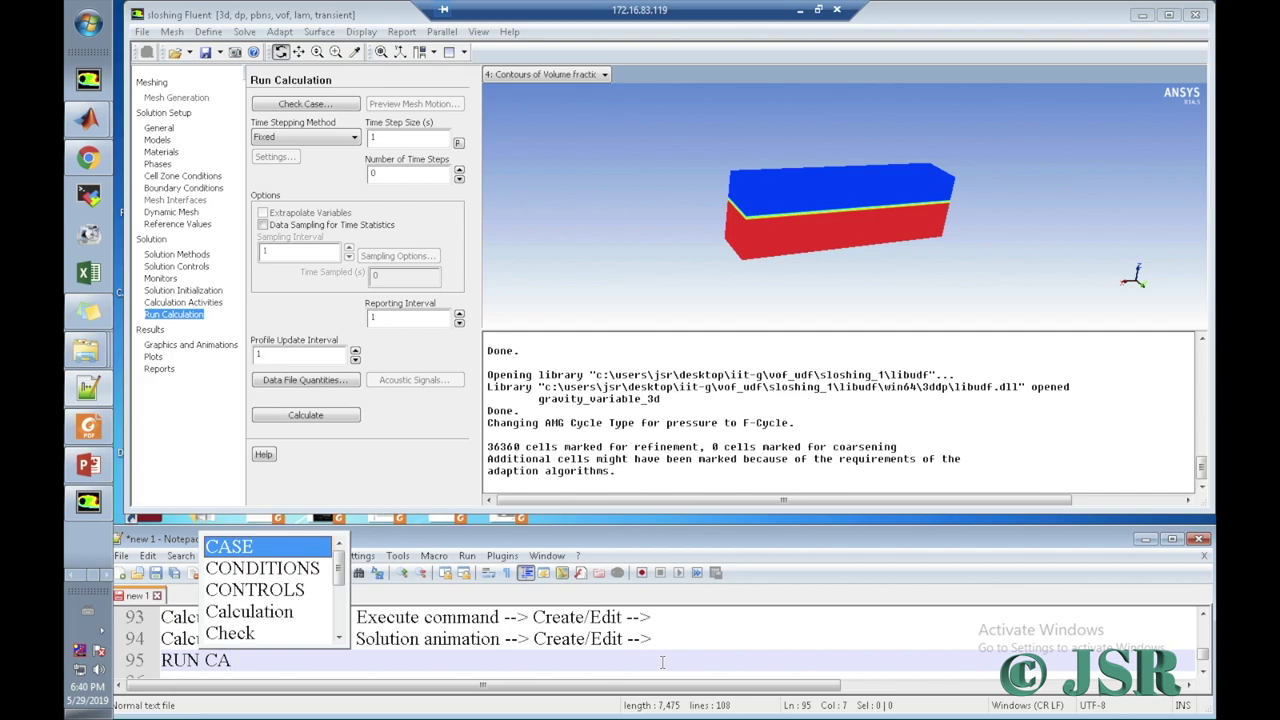
pyautogui.write('LCU')
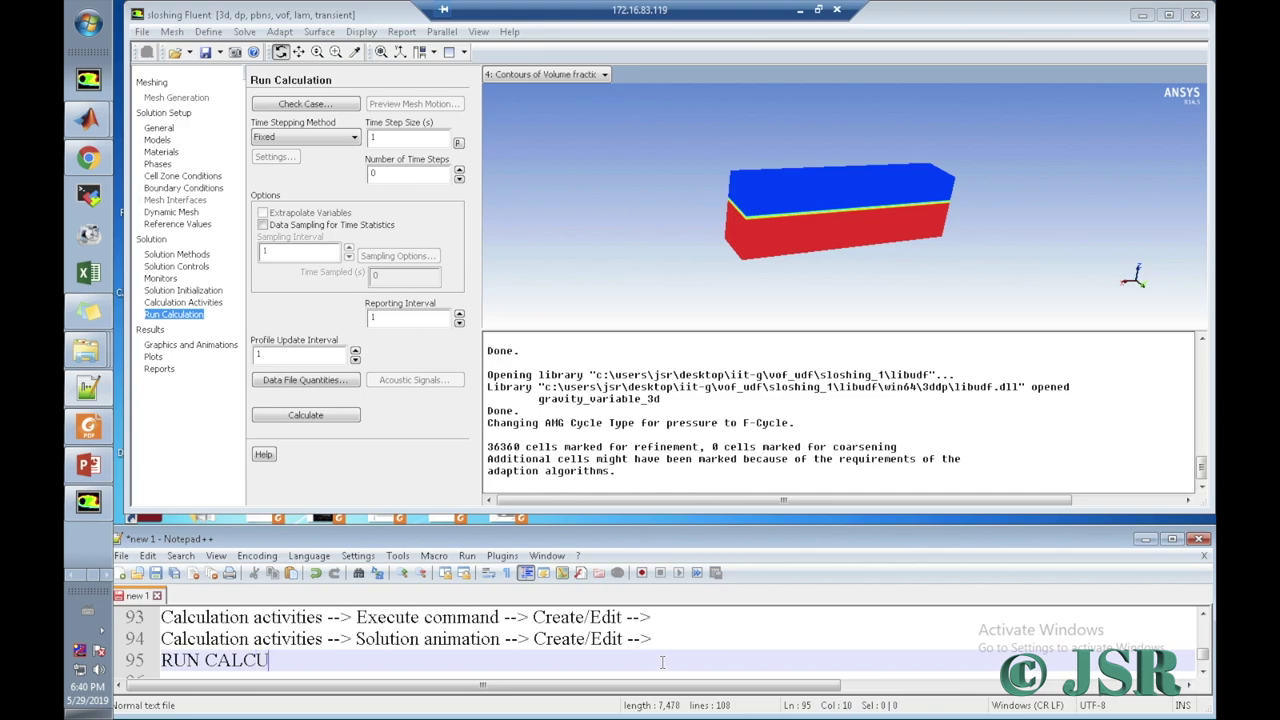
pyautogui.write('LATIO')
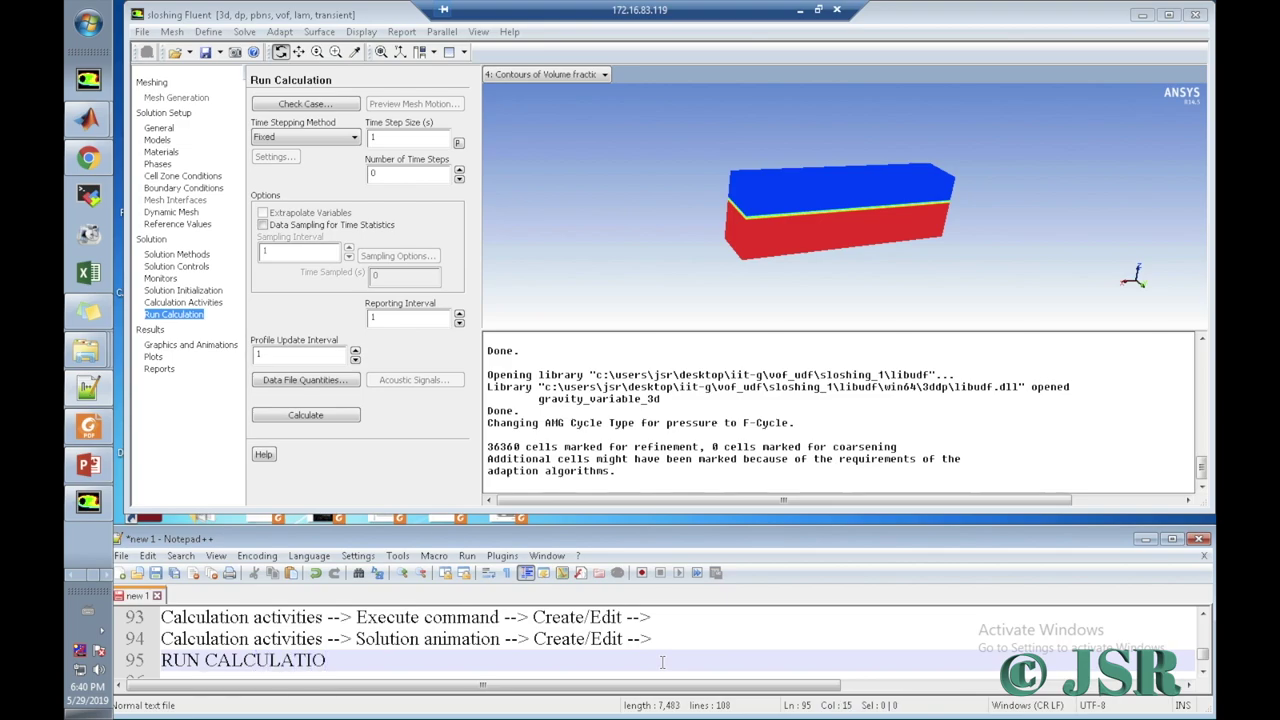